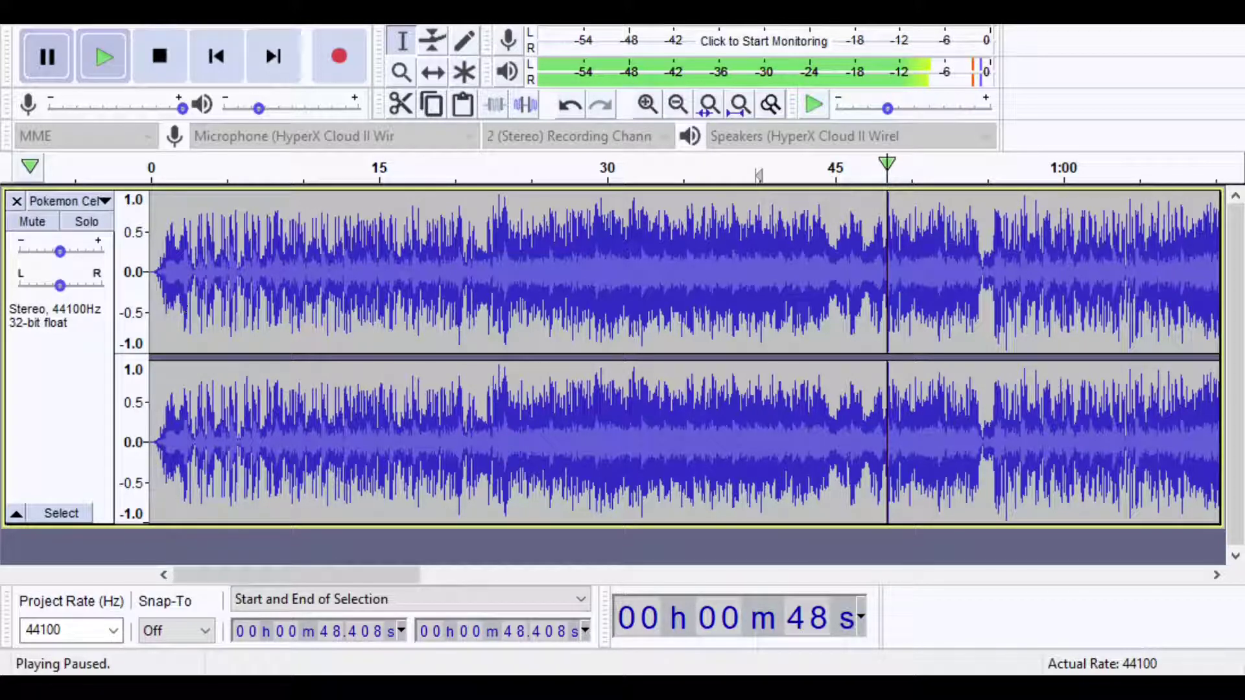
Step: Stop the audio playback, switch to Shotcut and place Pokemon Cele-B-R-A-T-E.wav at the start of audio track A1
click(145, 62)
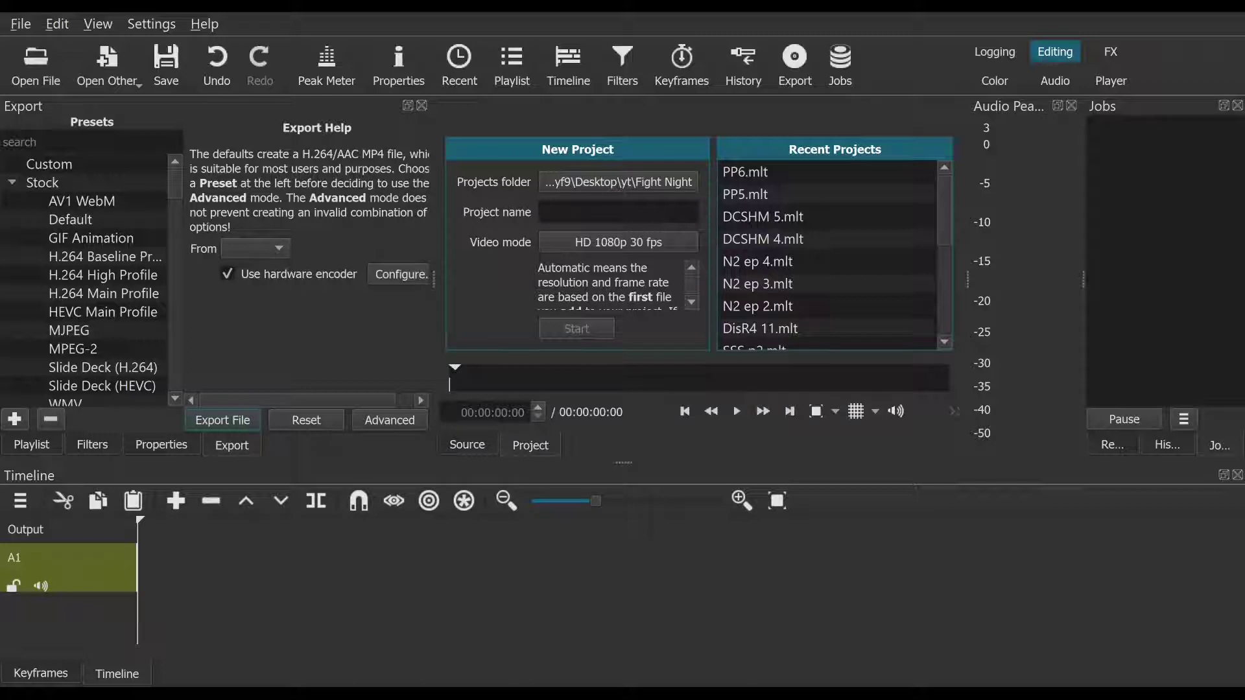
drag(736, 269, 144, 570)
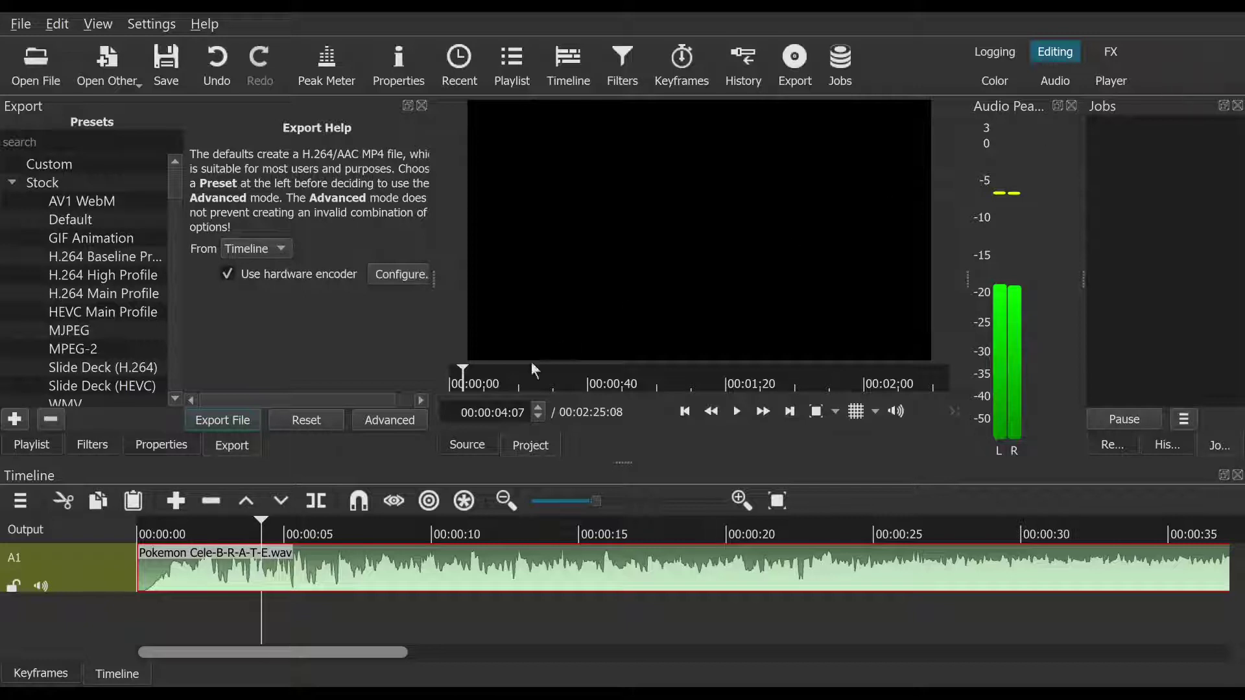
Step: Add a video track above audio track A1 in the timeline
right_click(110, 569)
mouse_move(131, 550)
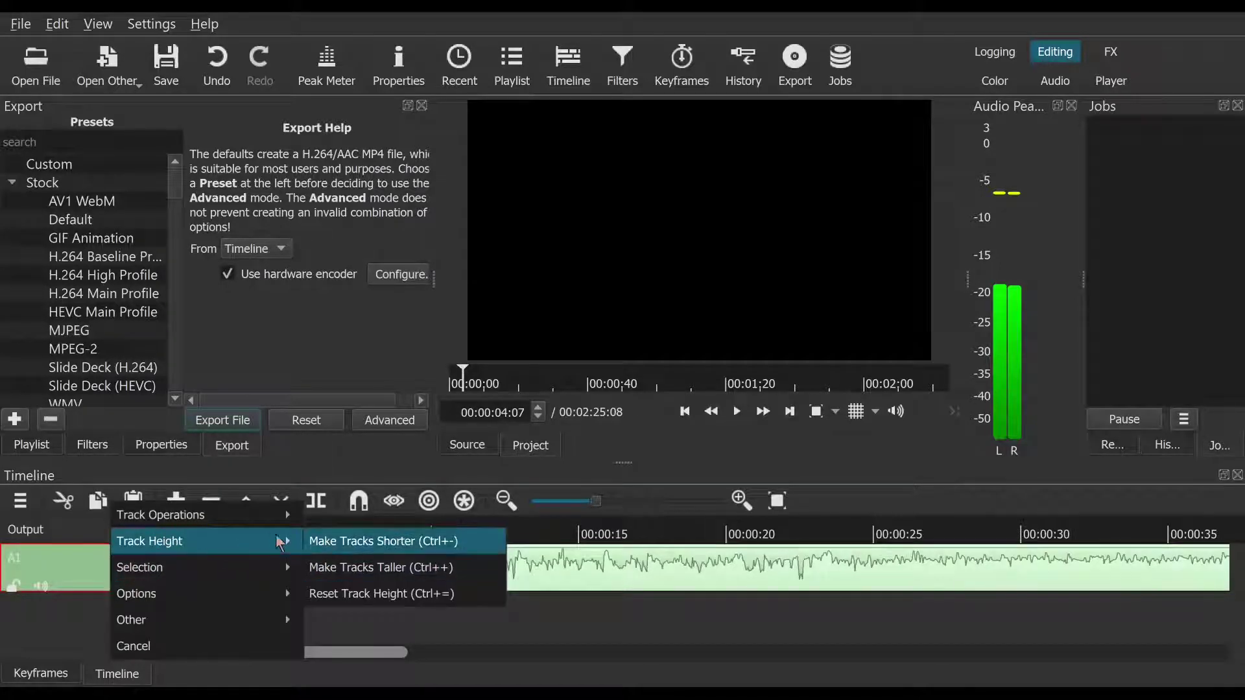
mouse_move(268, 507)
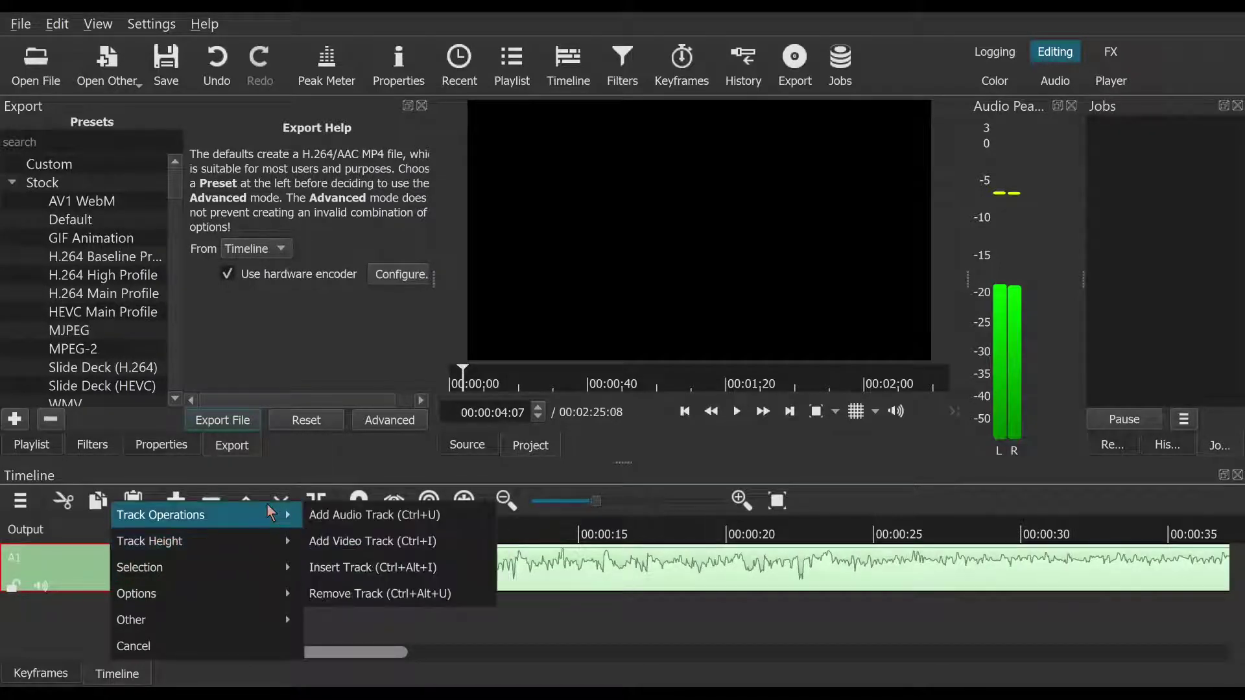
click(395, 542)
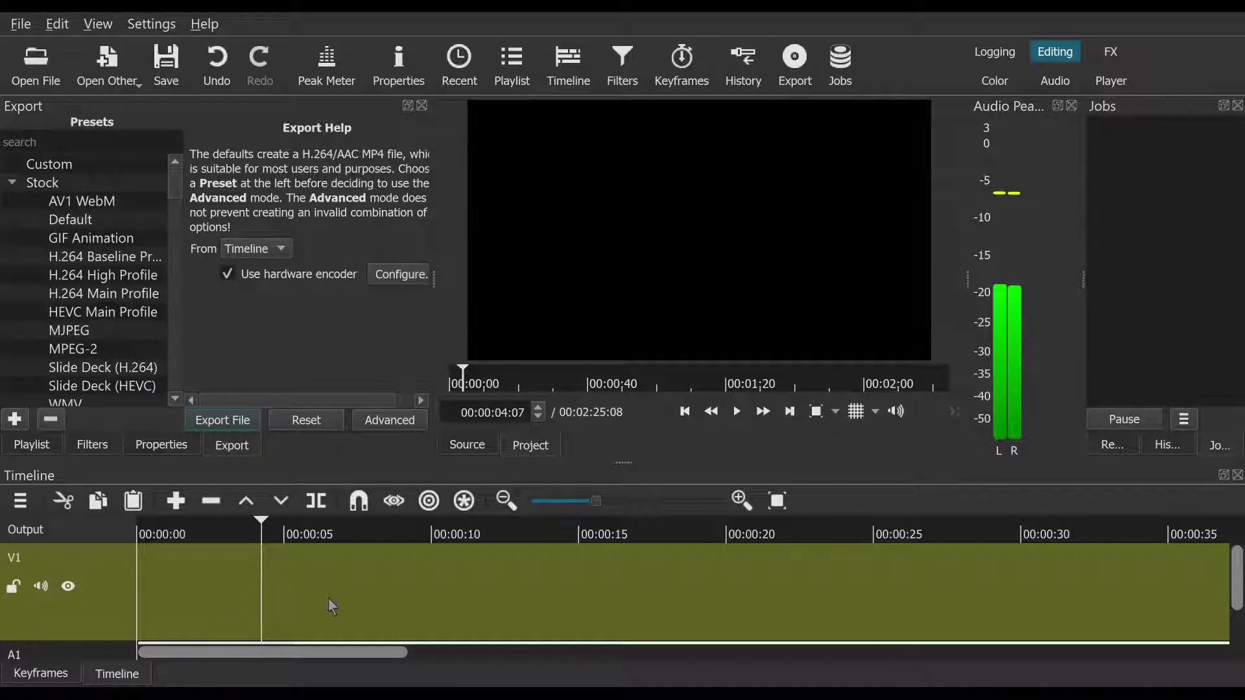
Step: Play the unfiltered song from the beginning of the timeline, open the filter settings, and return the playhead to the start
drag(206, 539, 130, 500)
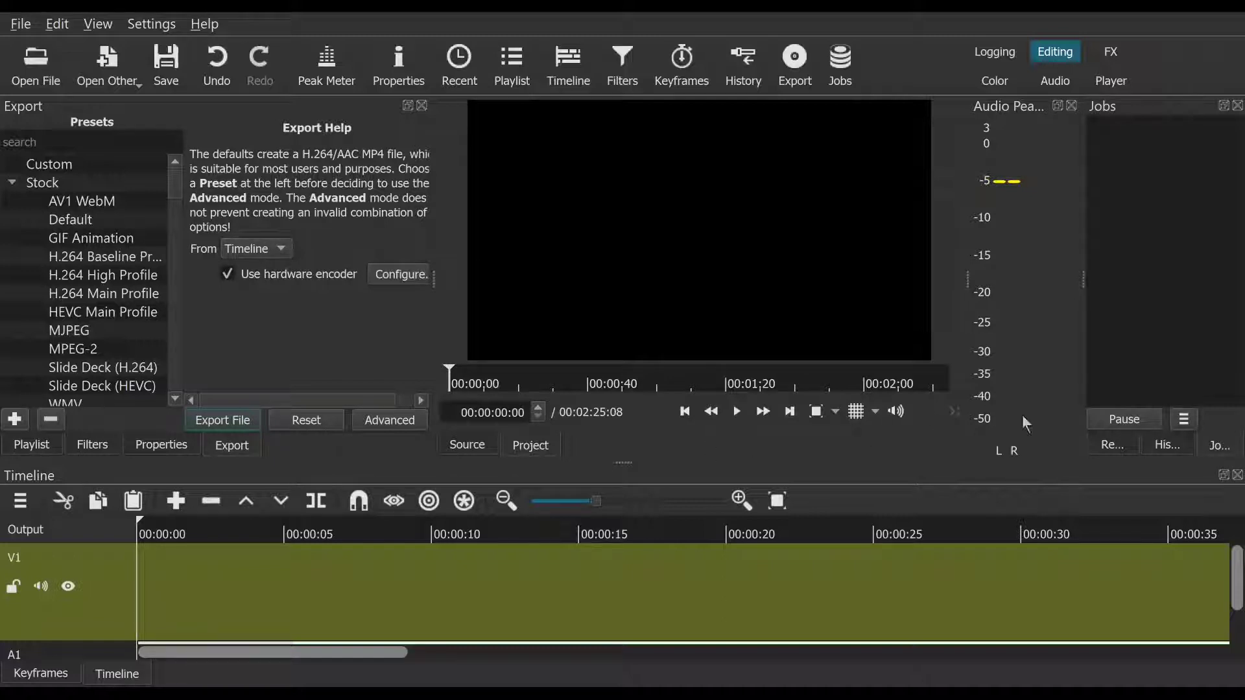
click(740, 411)
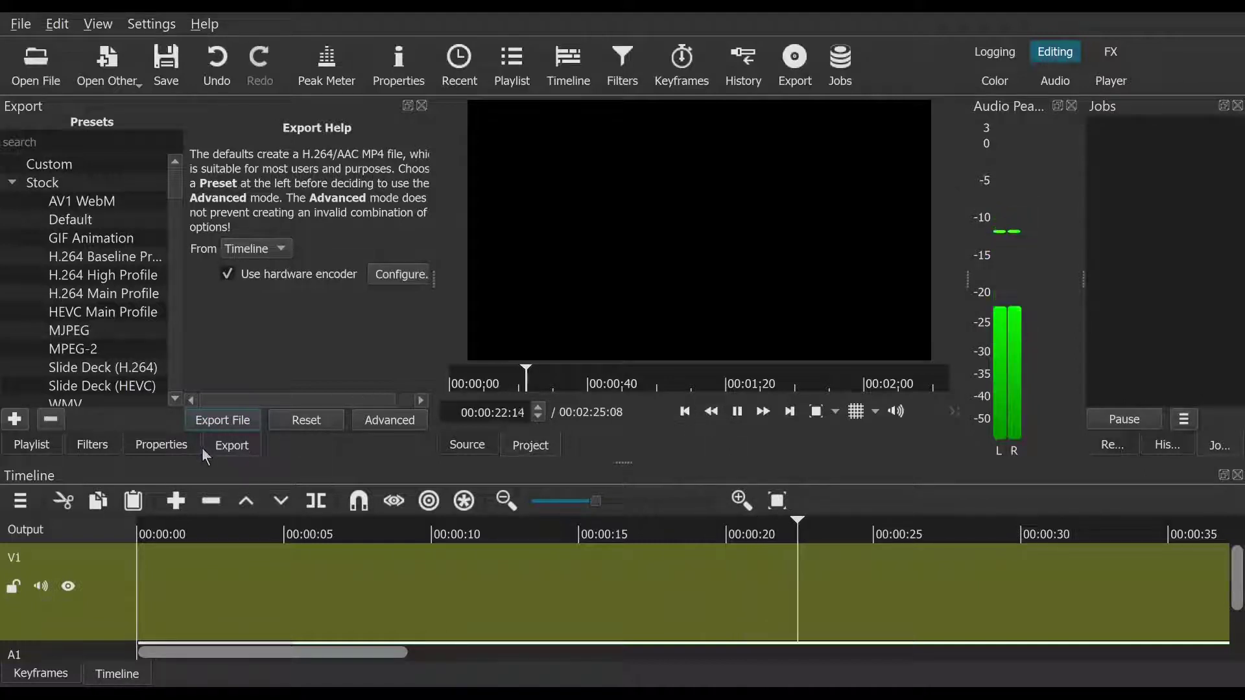
click(98, 446)
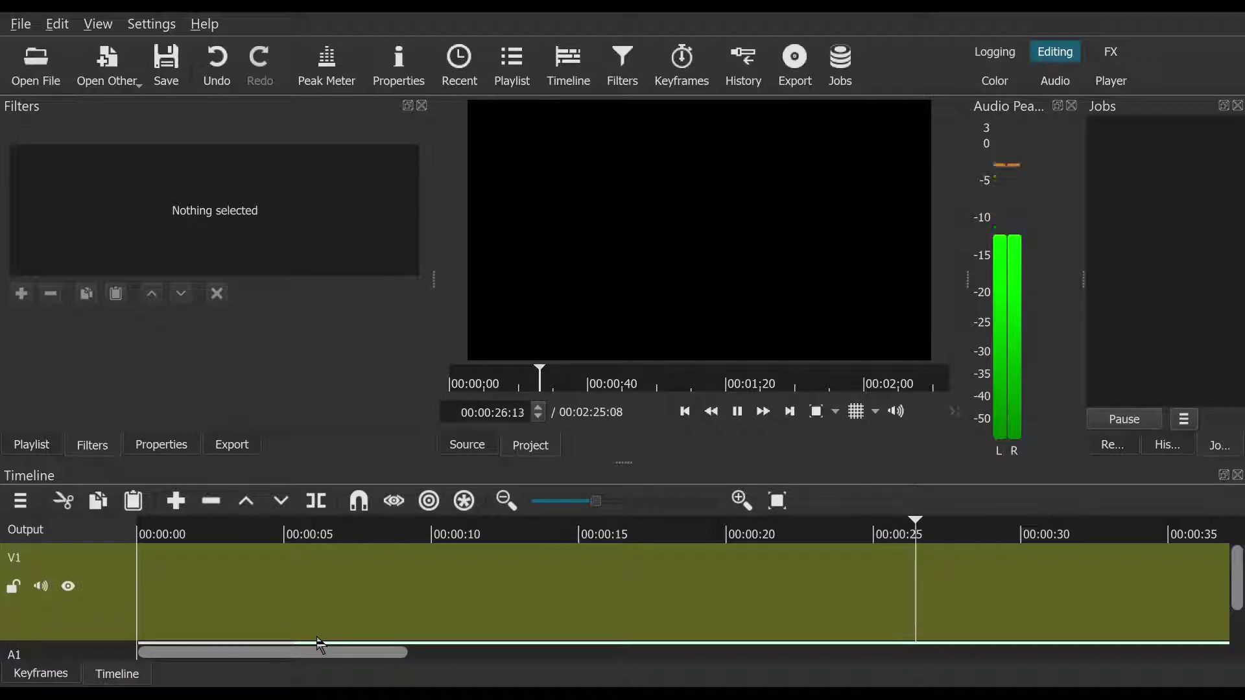
click(756, 412)
click(739, 414)
drag(556, 376, 364, 327)
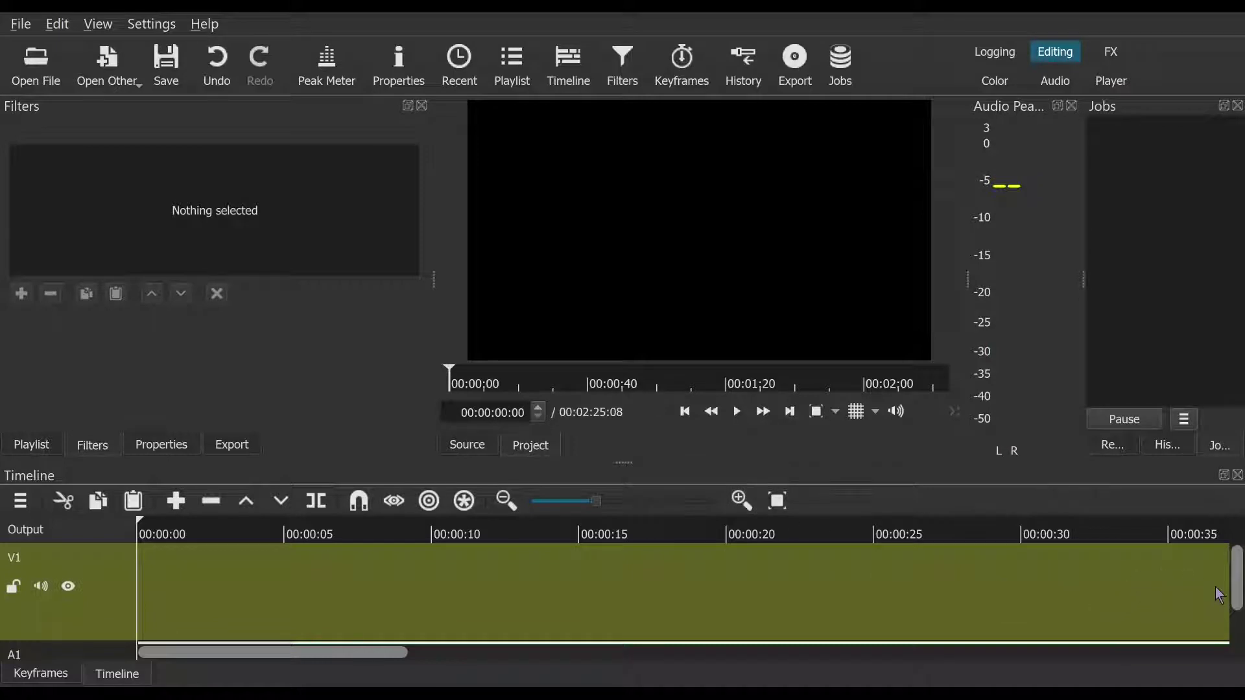
Step: Add a Low Pass filter to the song clip on track A1, set its wet amount to 0.0 %, and play the clip
drag(1236, 595, 1237, 628)
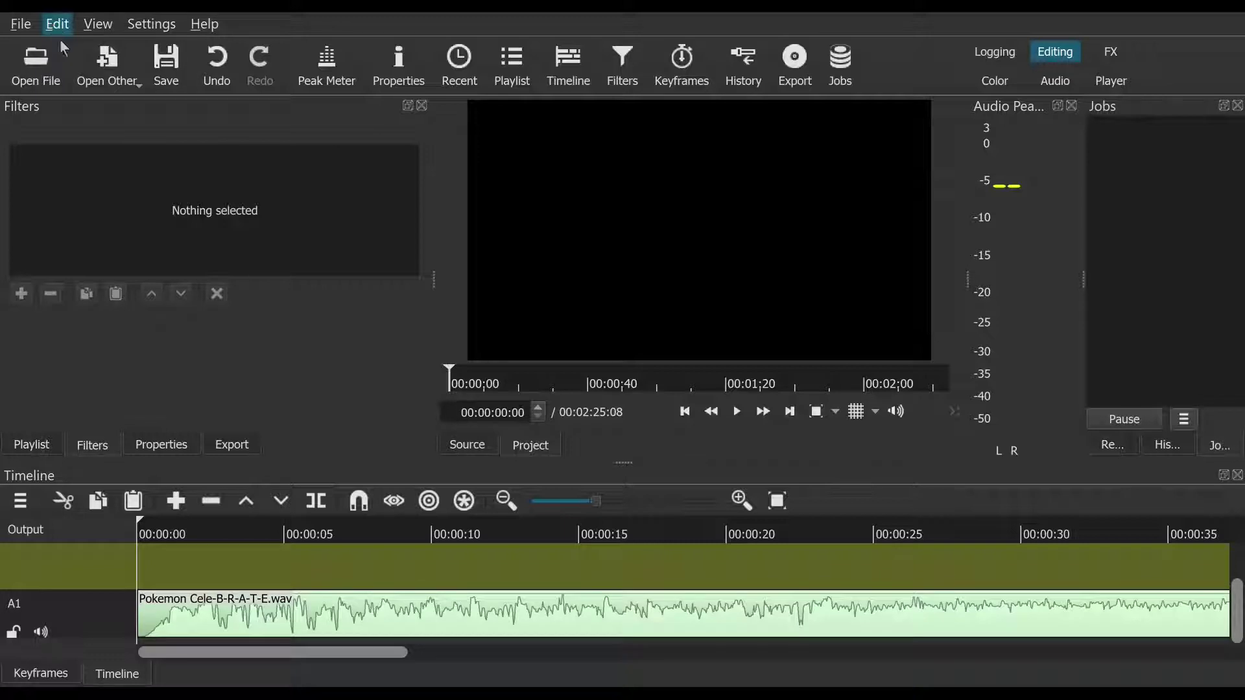
click(436, 615)
click(21, 295)
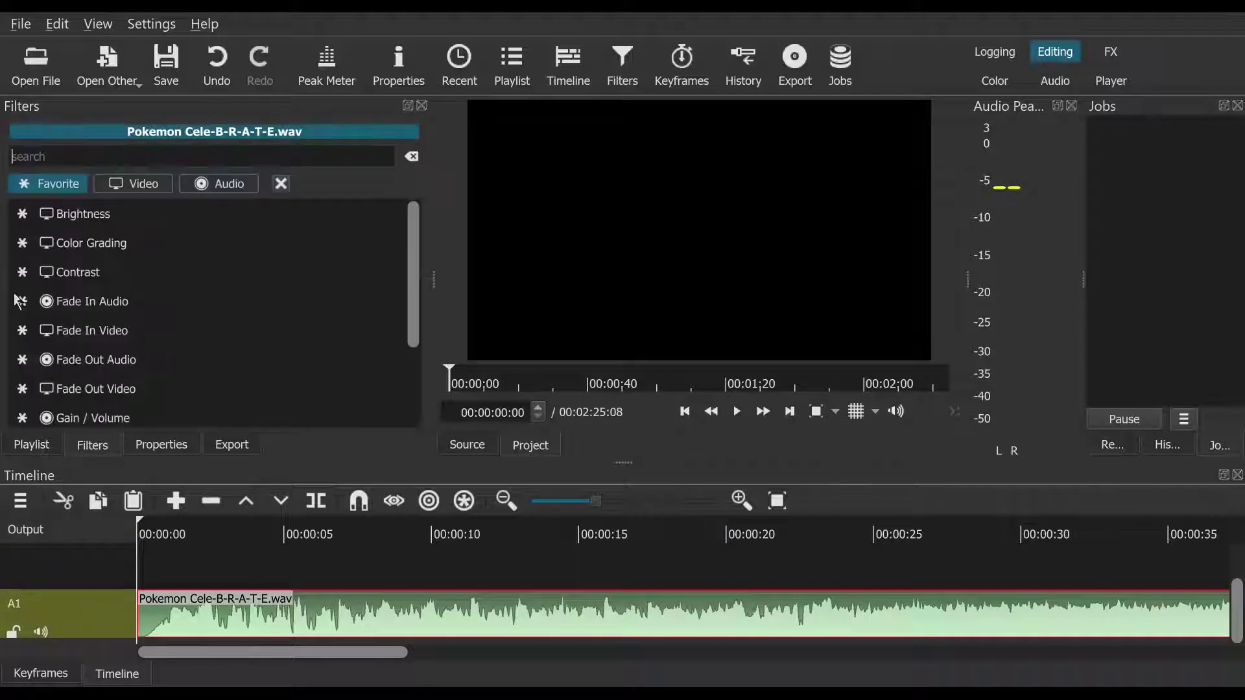
click(229, 188)
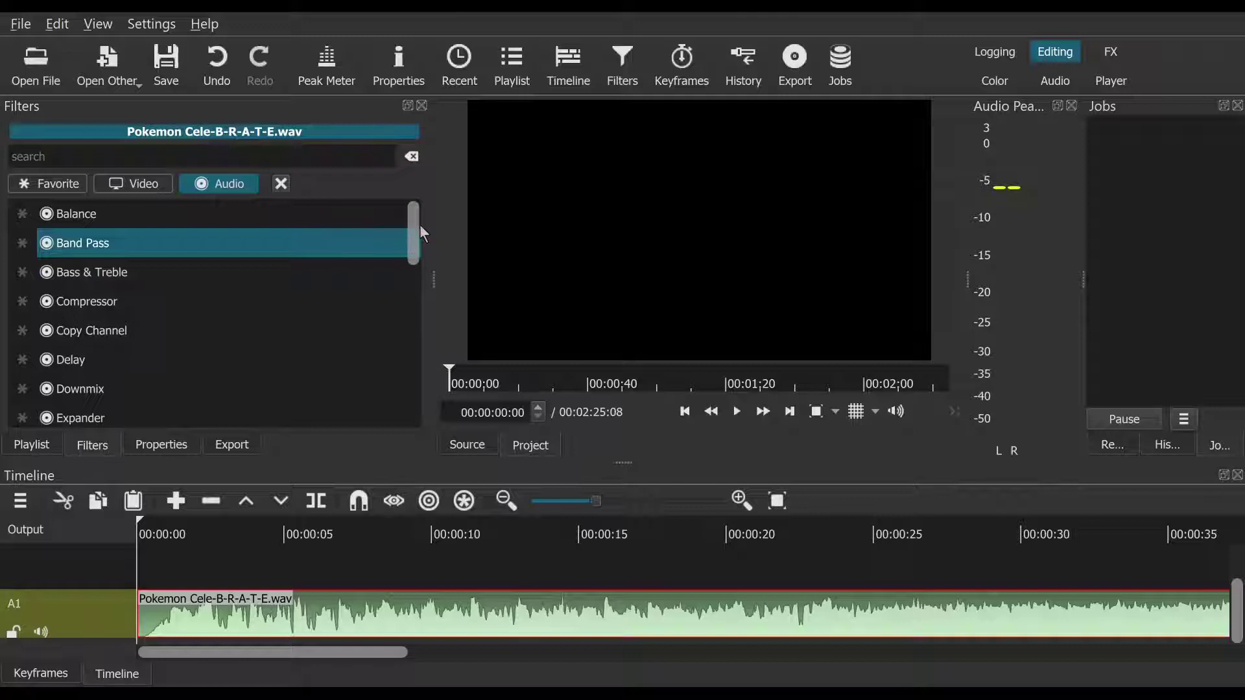
drag(421, 228, 413, 306)
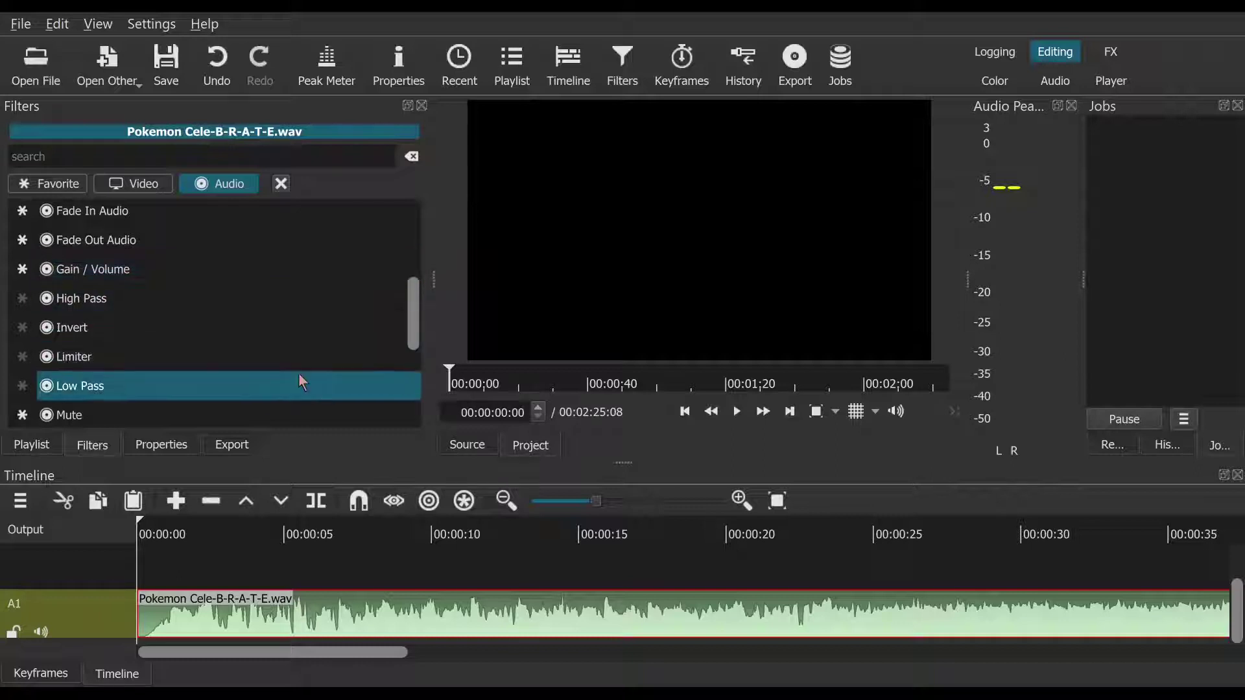
click(296, 378)
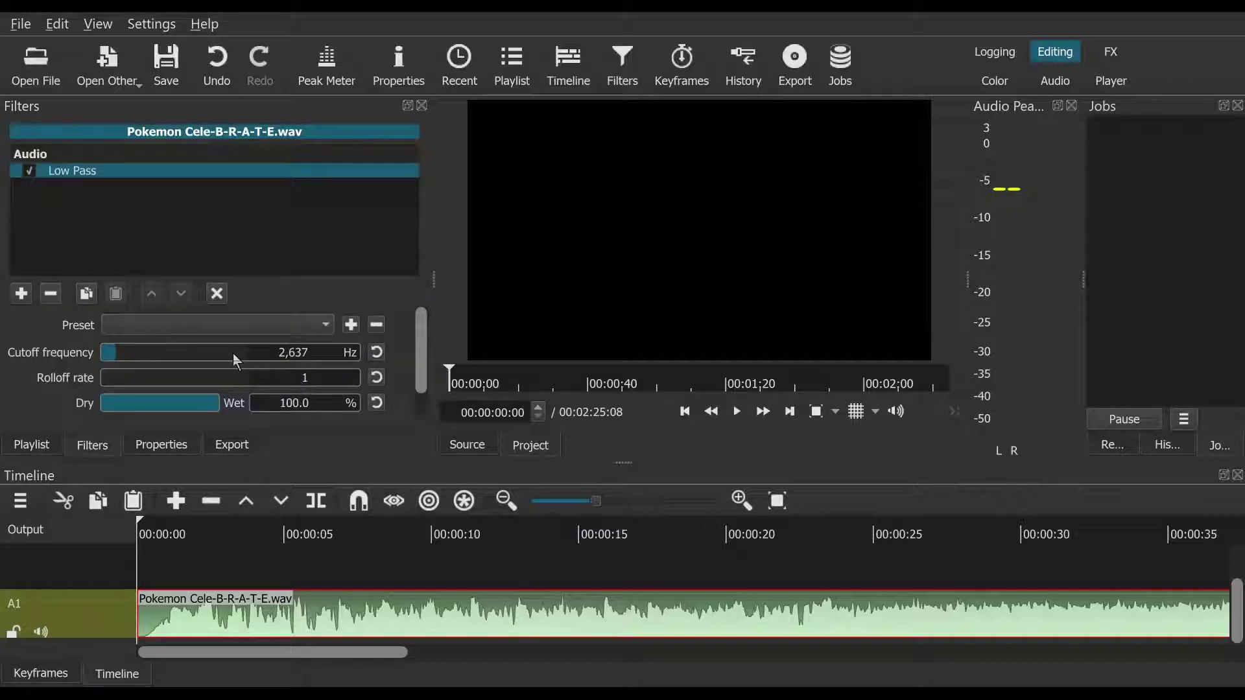
drag(209, 407, 89, 388)
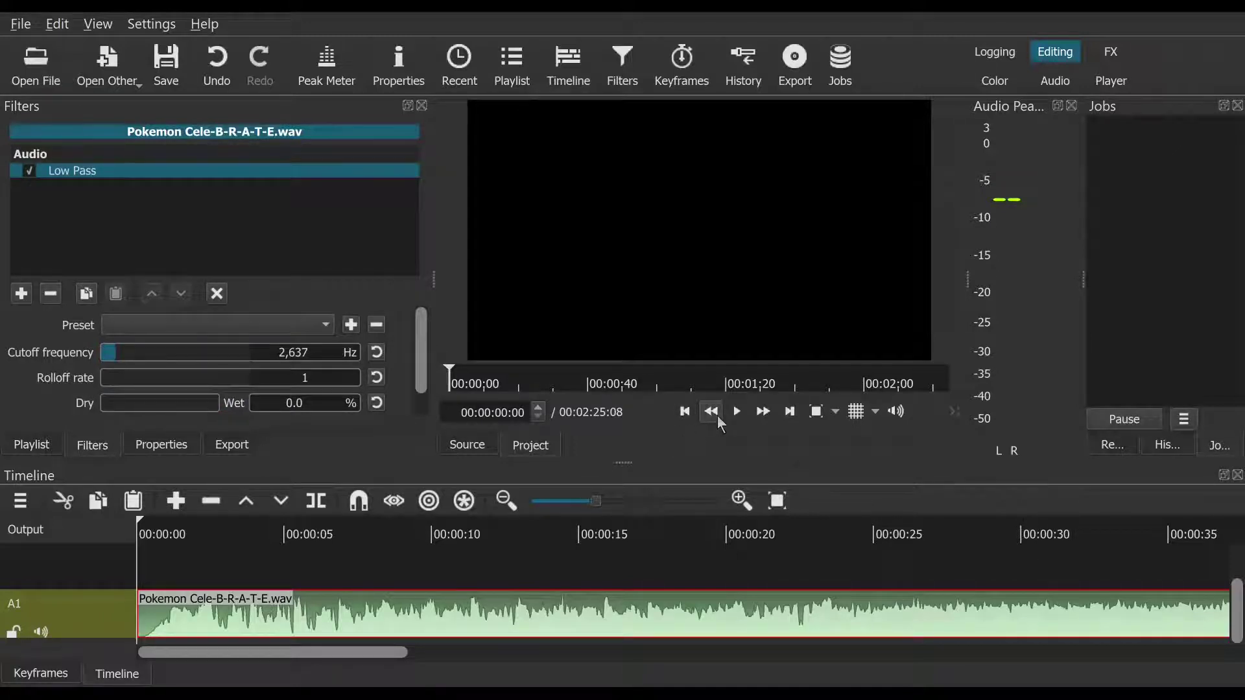
click(745, 416)
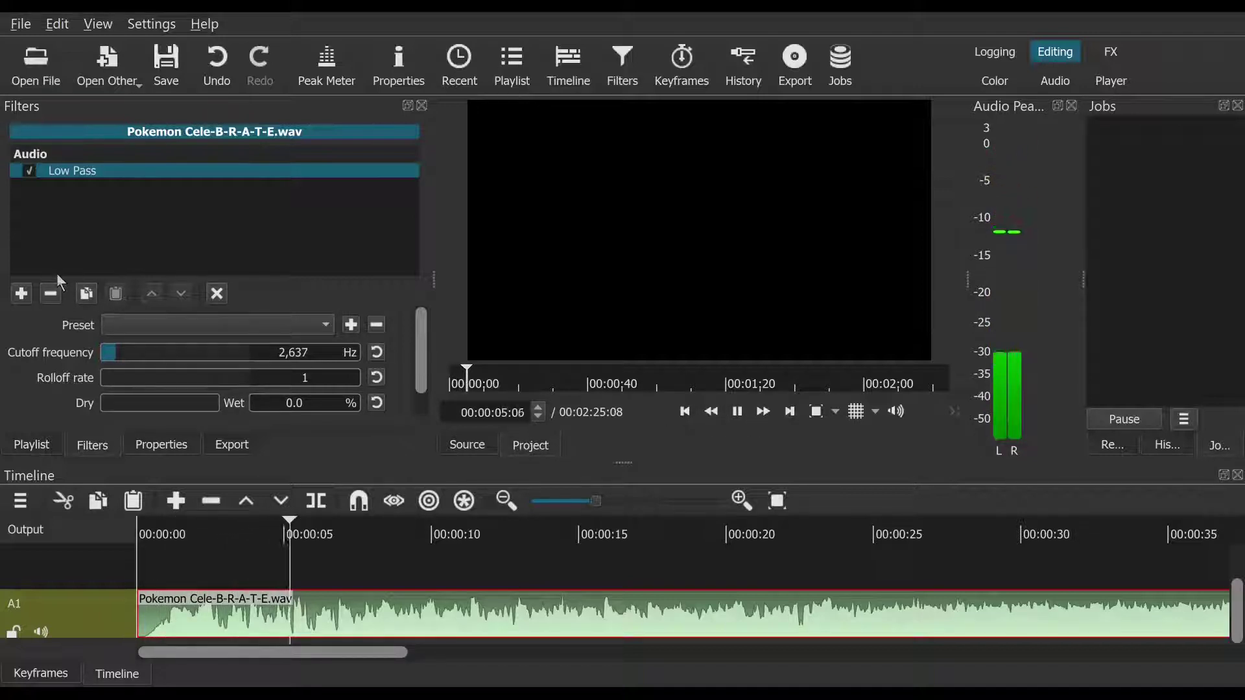
Step: Add a Gain / Volume filter to the song clip and set its level to 2.7 dB
click(23, 294)
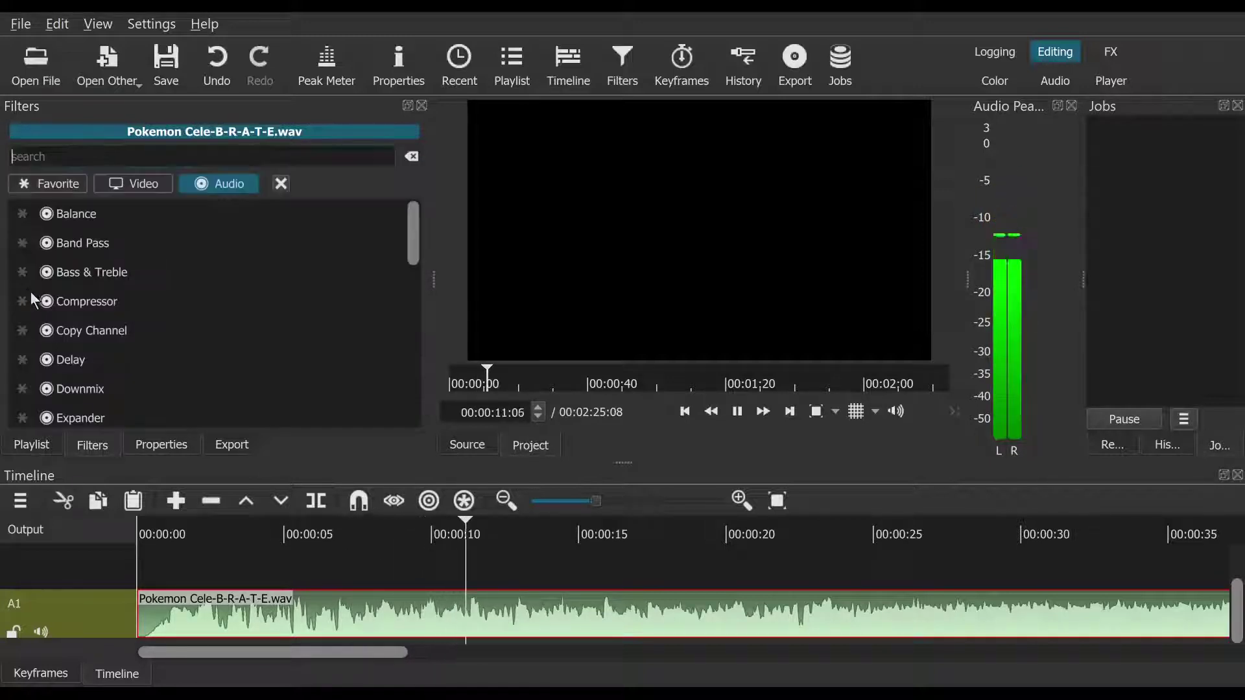
scroll(142, 321, down, 4)
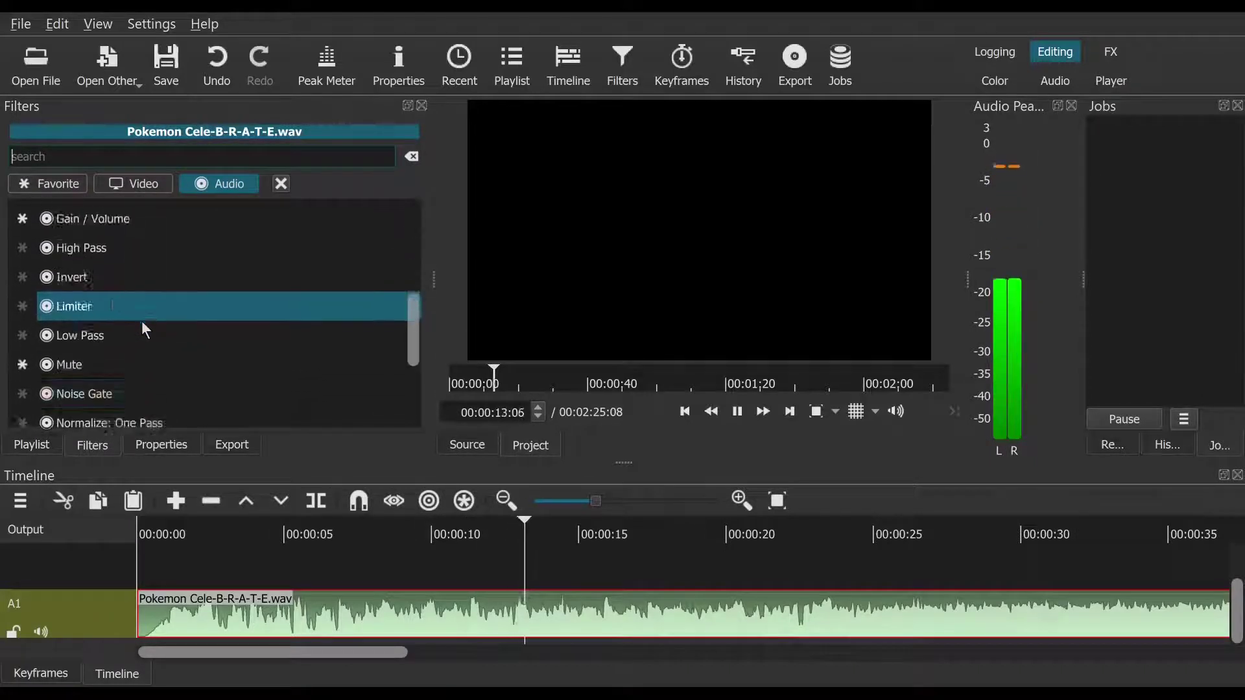
scroll(140, 318, up, 1)
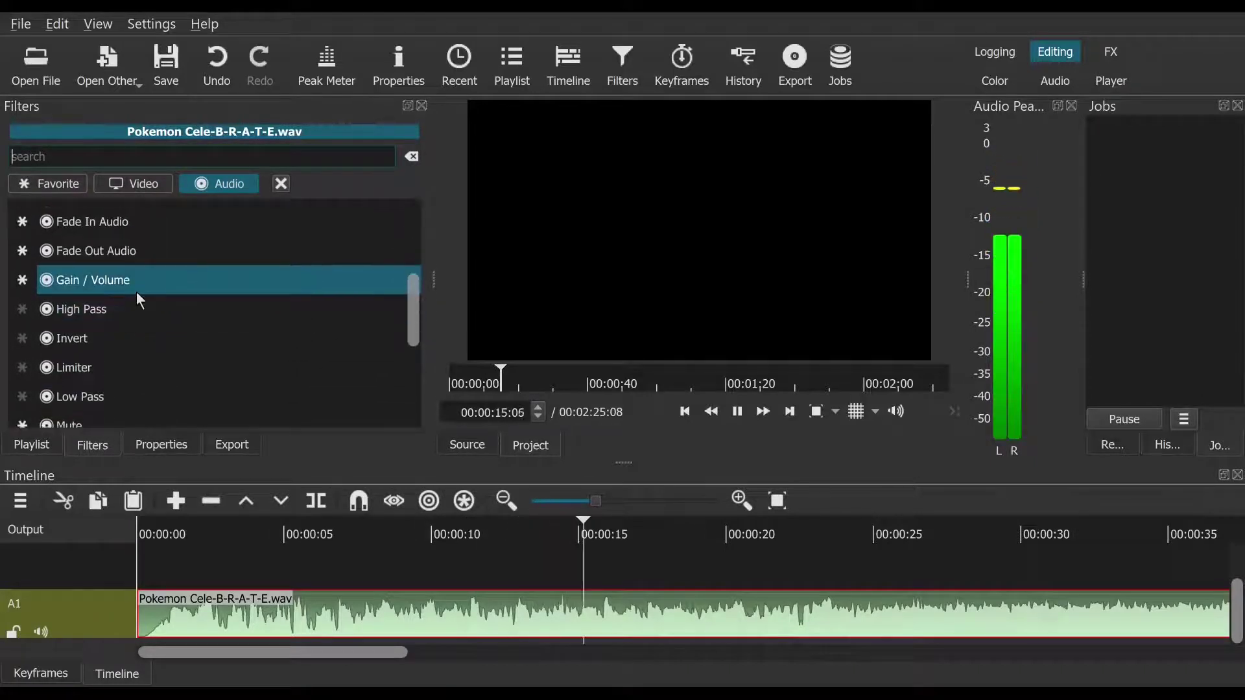
click(136, 292)
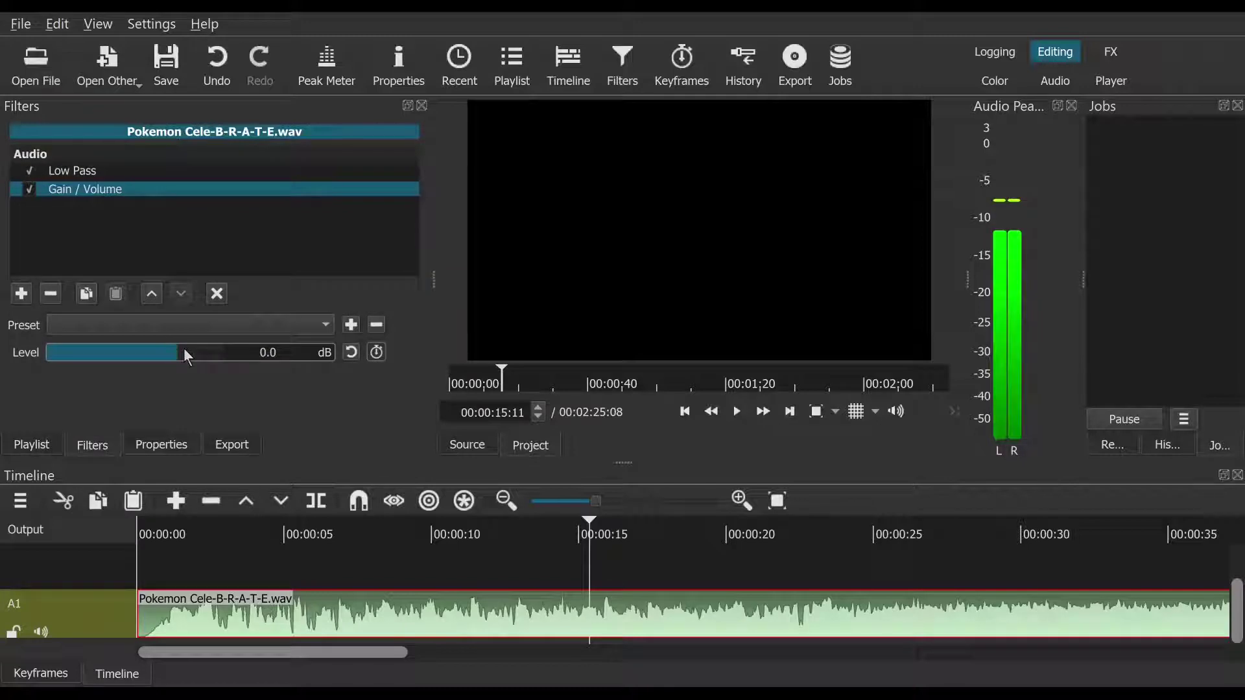
click(141, 527)
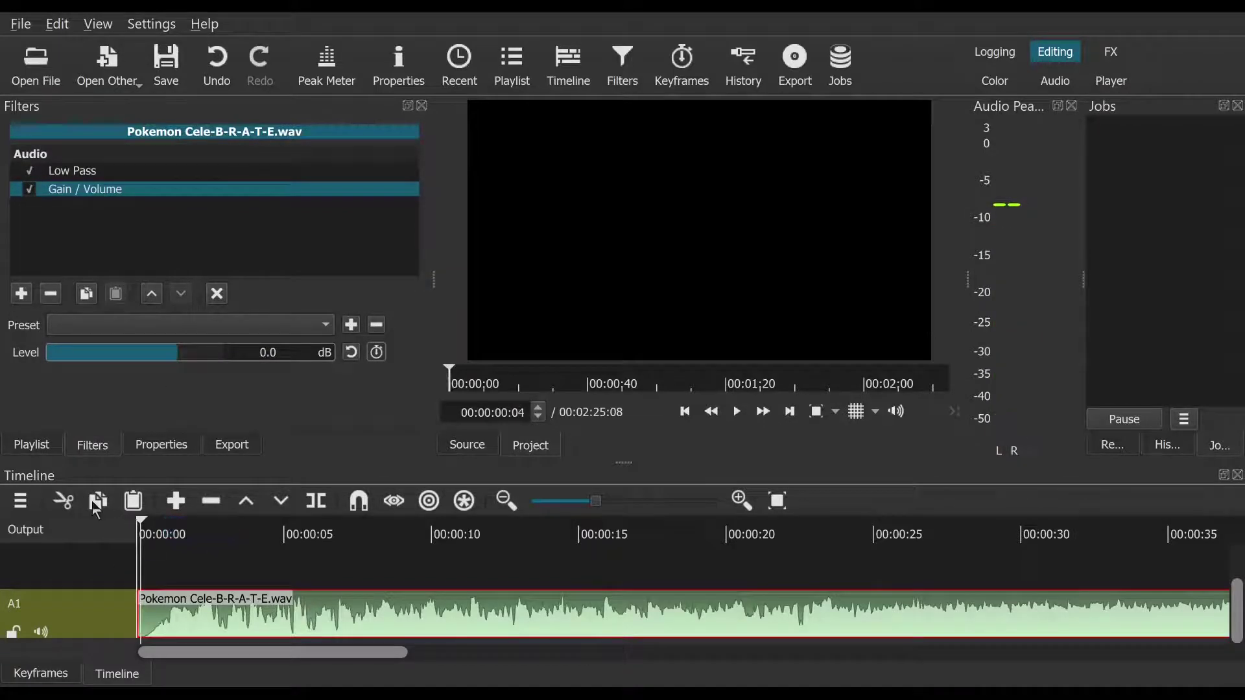
click(180, 353)
click(185, 352)
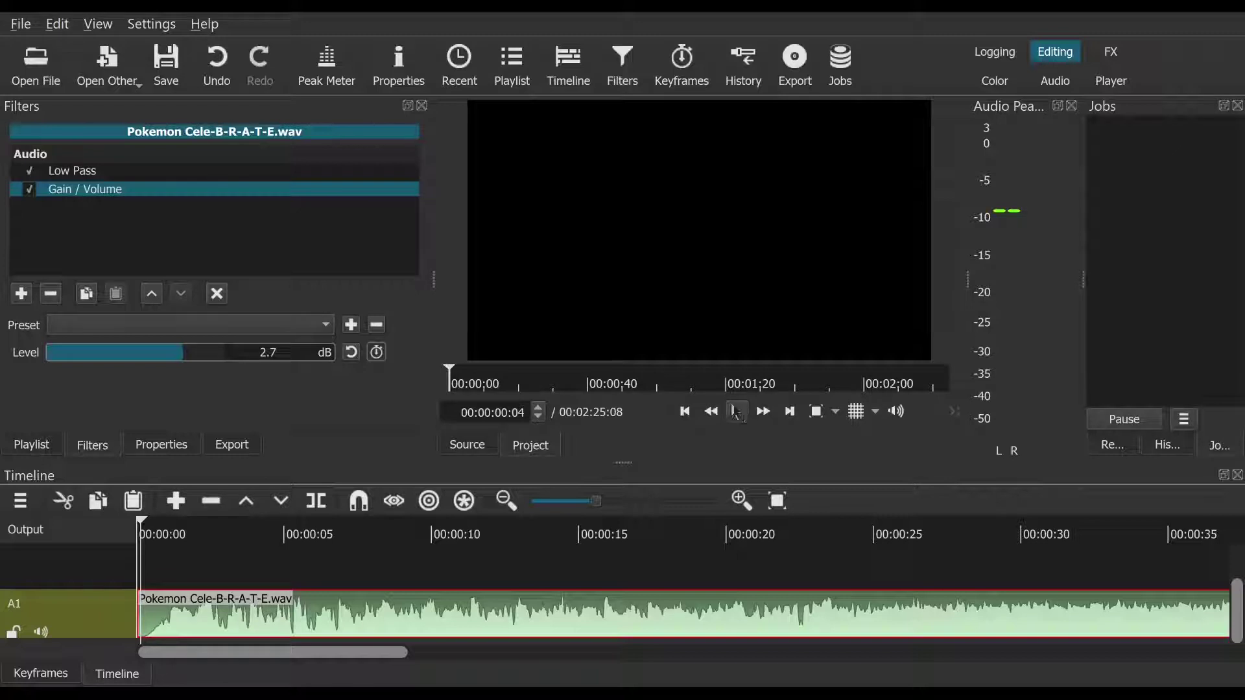
Step: Add a Bass & Treble filter to the song clip, raising mid and treble to about half of +12 dB and bass to about 3 dB
click(18, 295)
scroll(84, 259, down, 1)
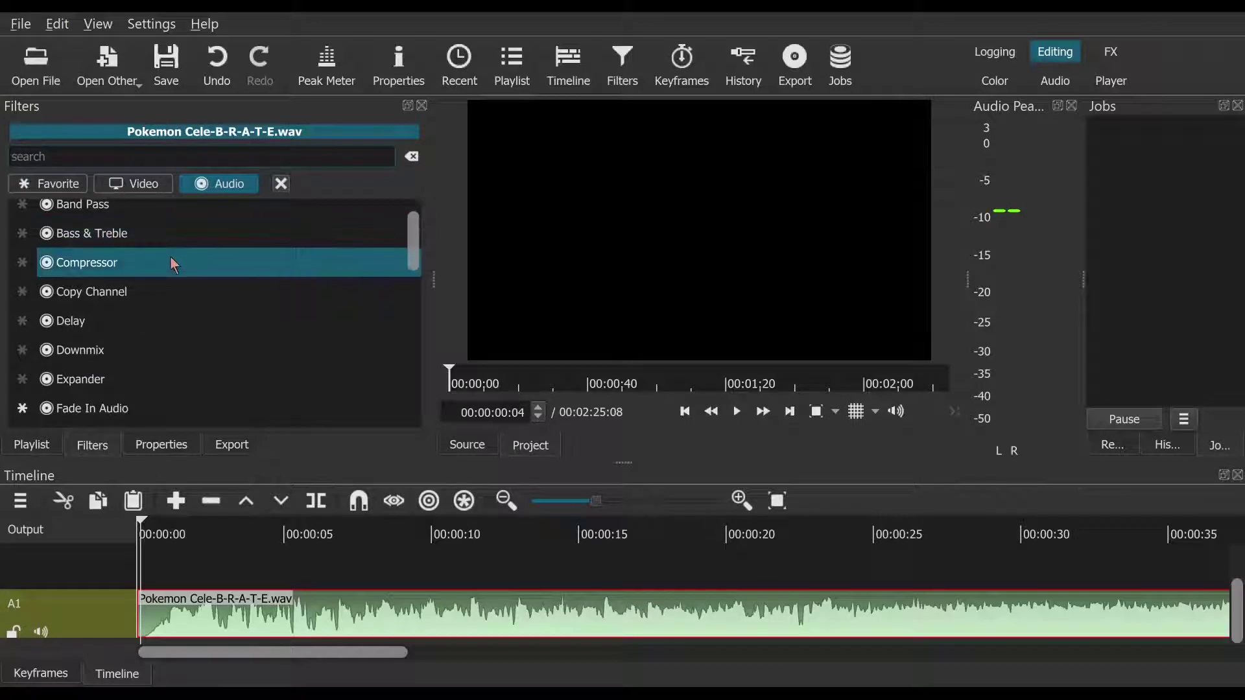
click(183, 229)
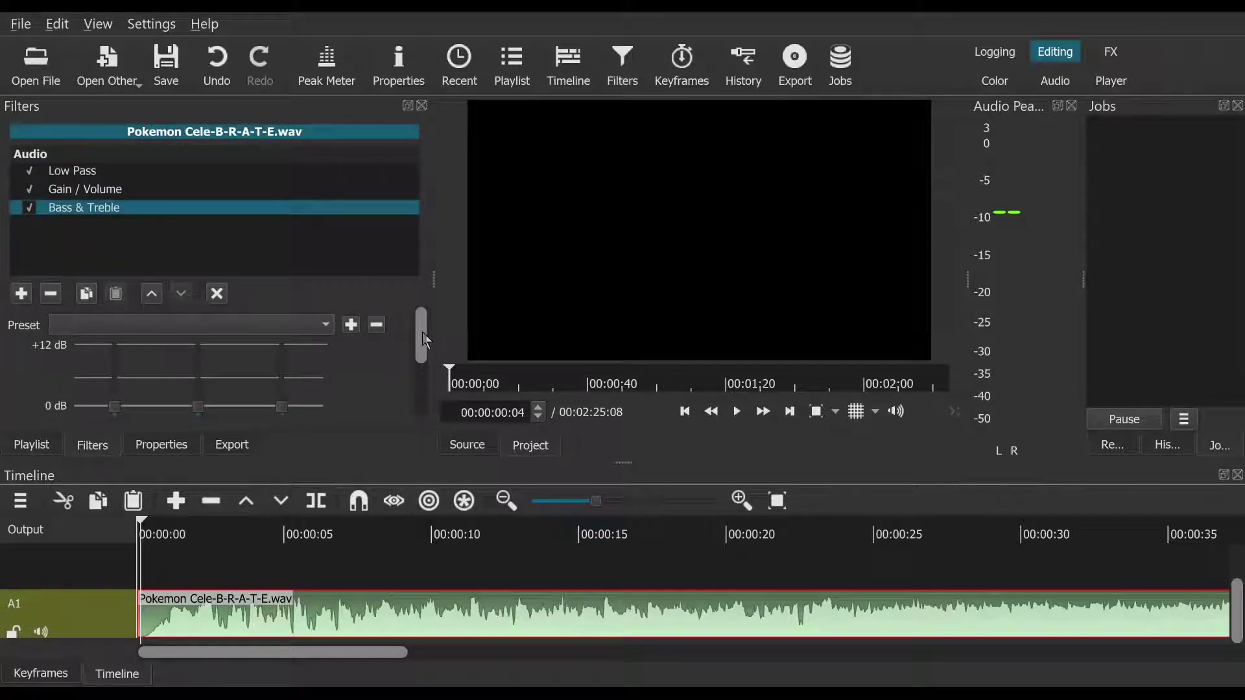
scroll(427, 344, down, 3)
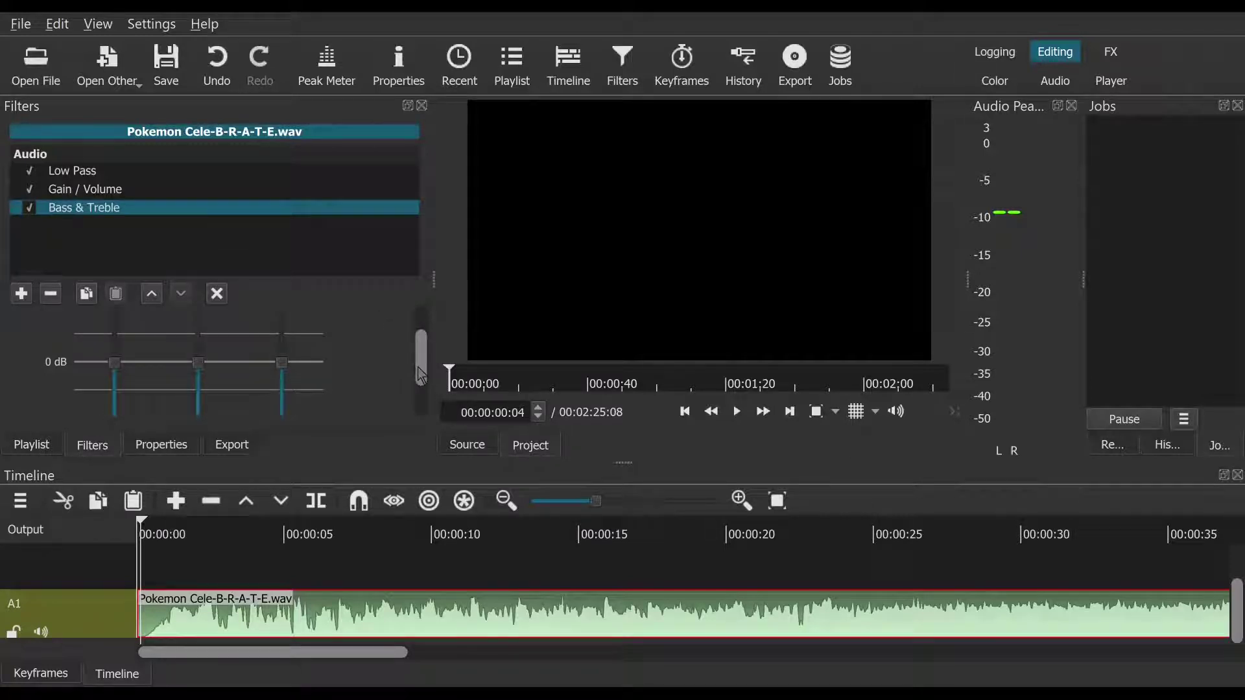
drag(417, 373, 441, 364)
scroll(277, 379, up, 2)
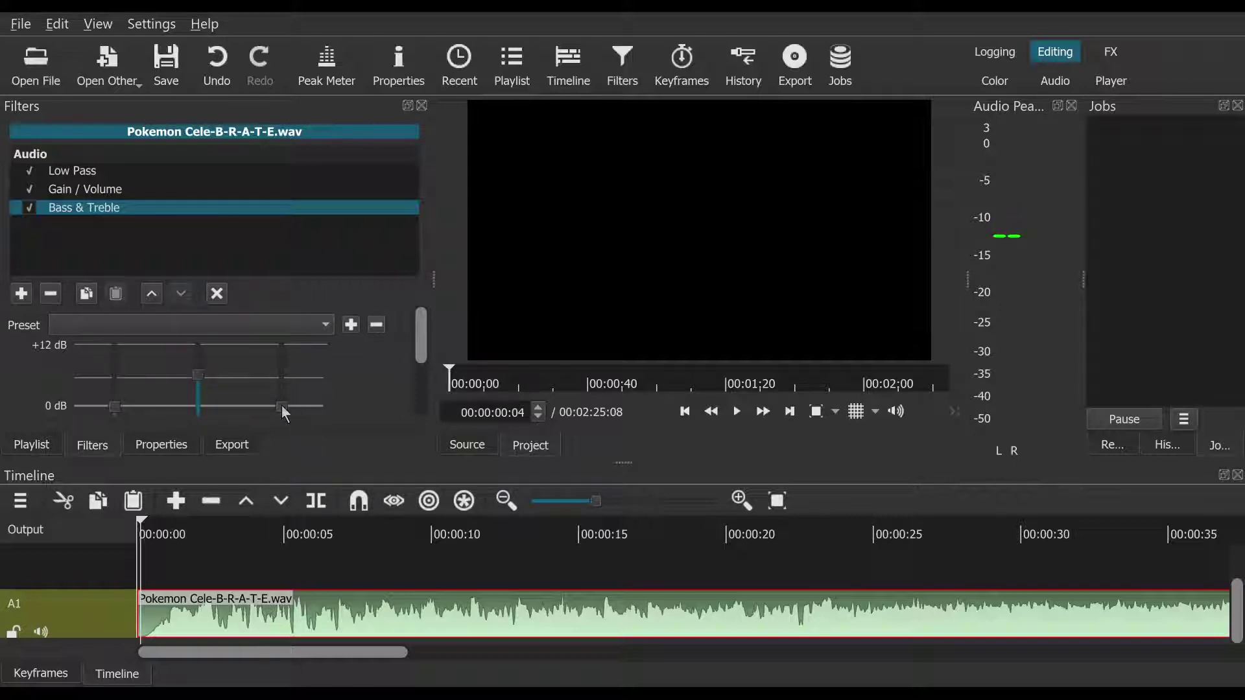
drag(285, 400, 289, 395)
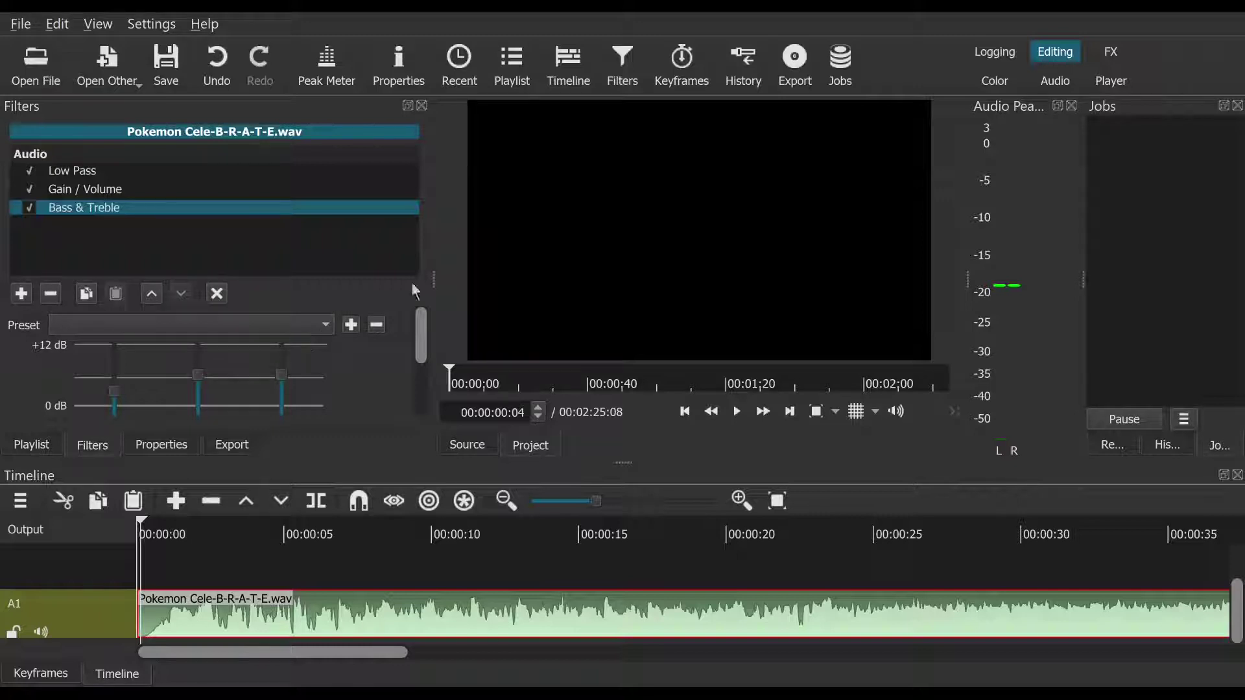
Step: Raise the Bass & Treble filter's mid to about 10 dB and treble to about 11 dB during playback, and return the playhead to the start
click(745, 422)
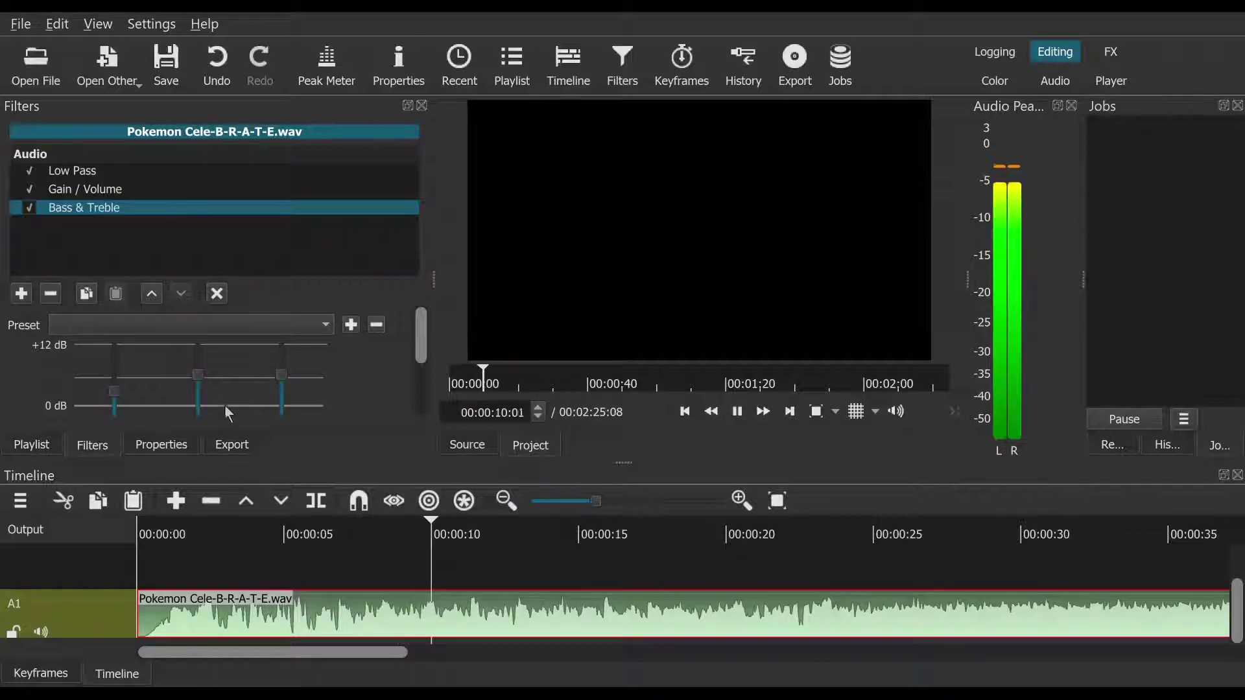
drag(193, 378, 200, 345)
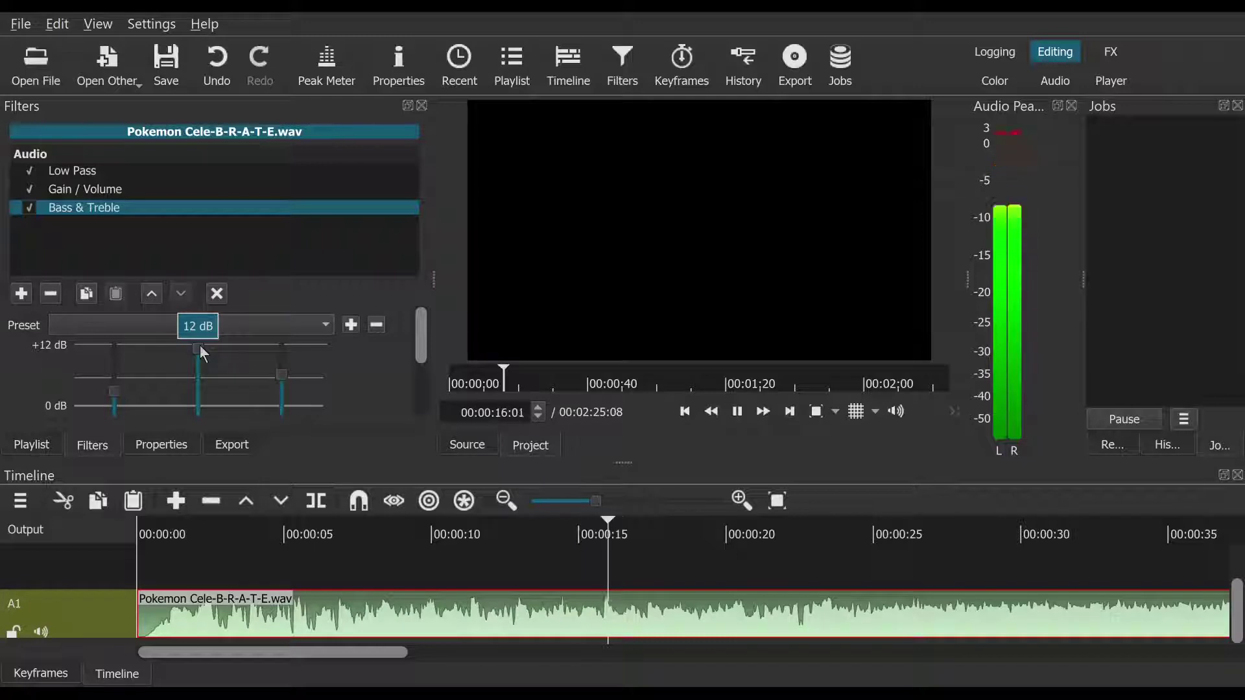
drag(201, 348, 282, 355)
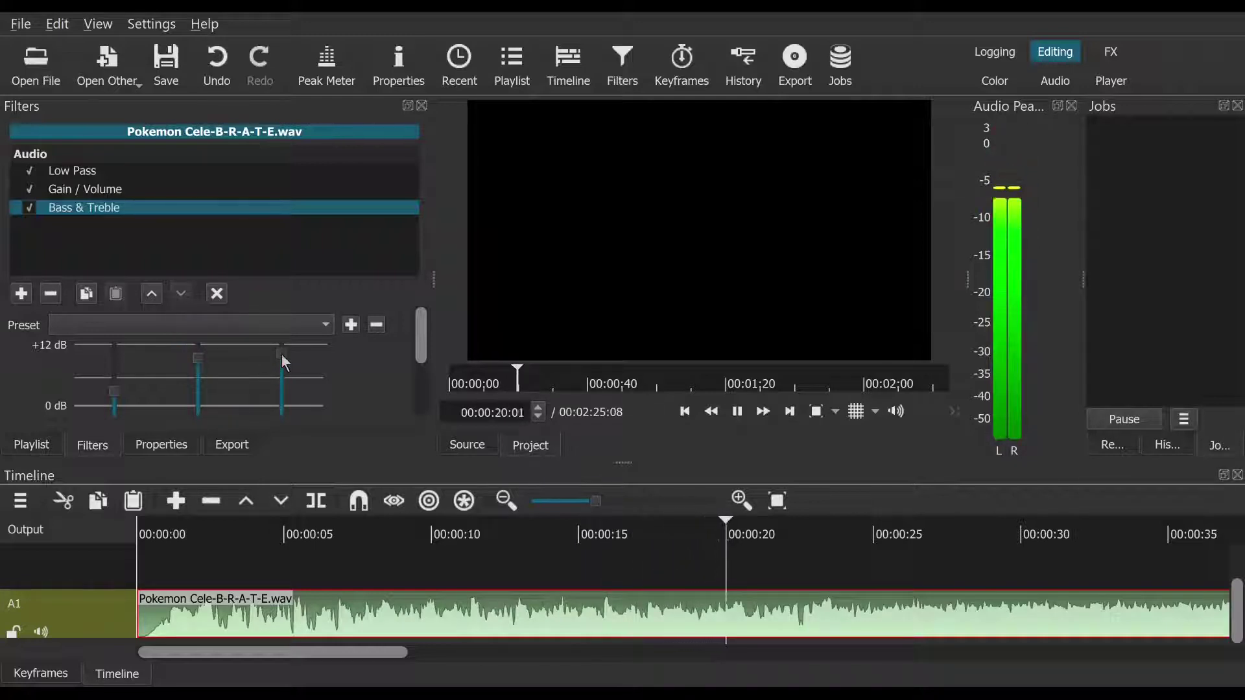
mouse_move(283, 356)
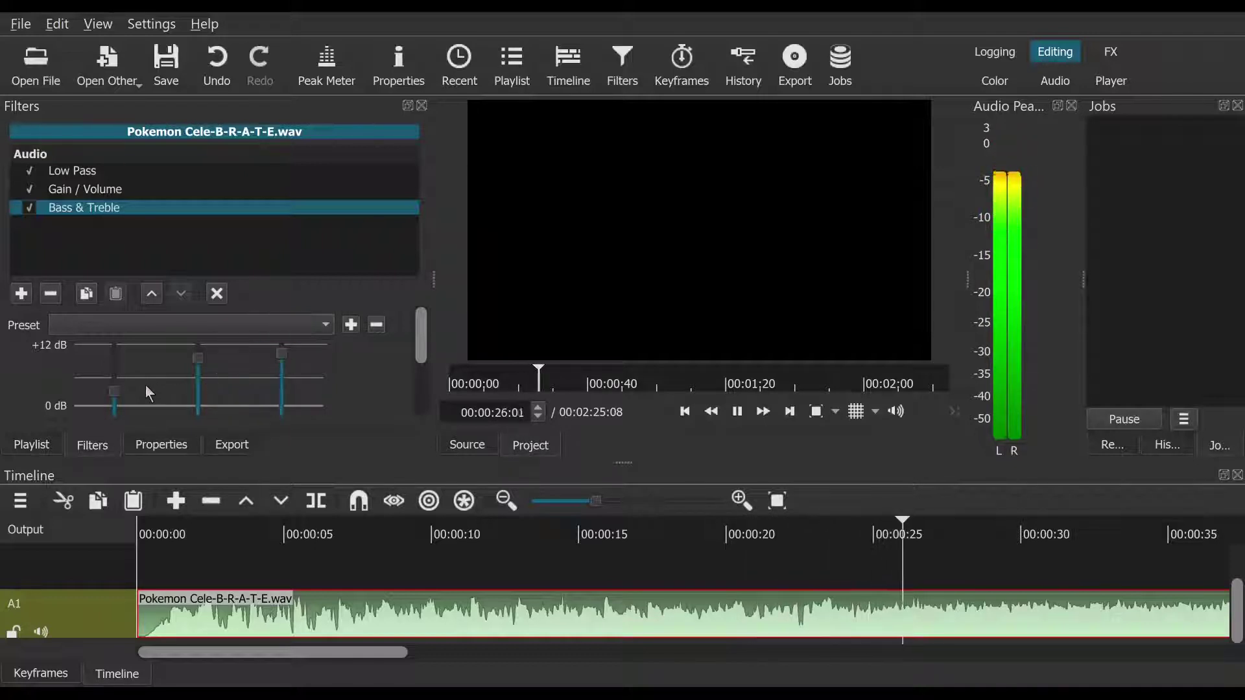
mouse_move(120, 392)
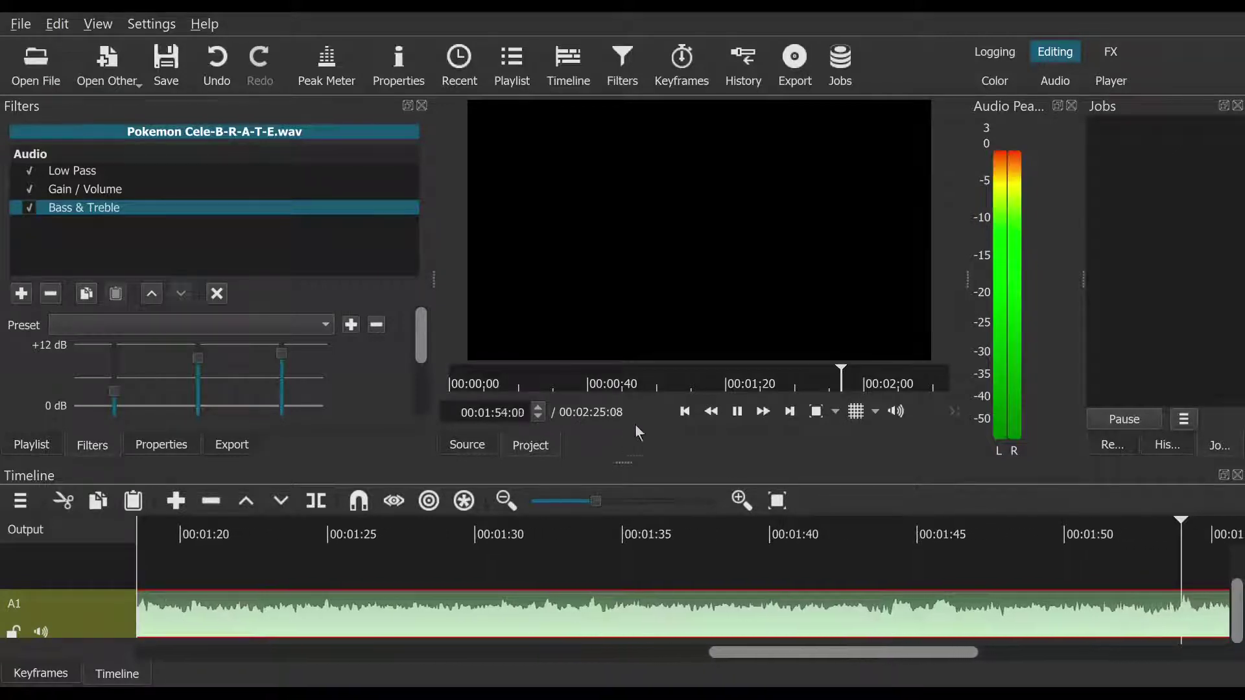
click(738, 411)
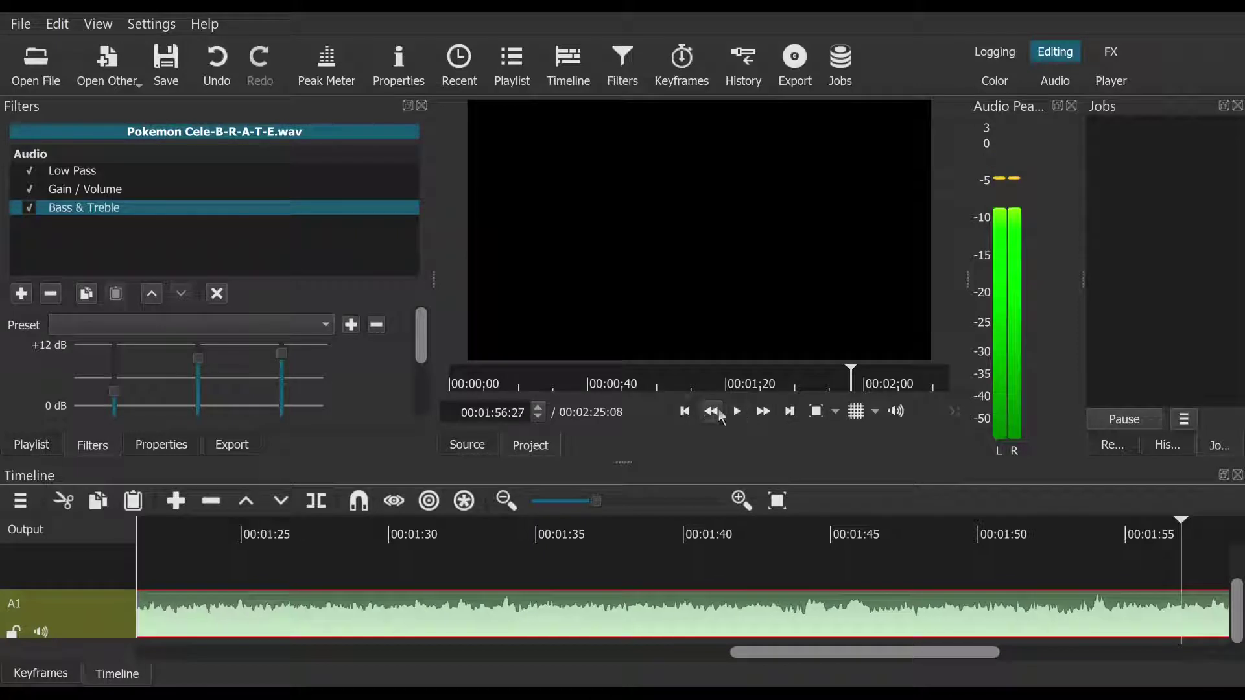
click(685, 413)
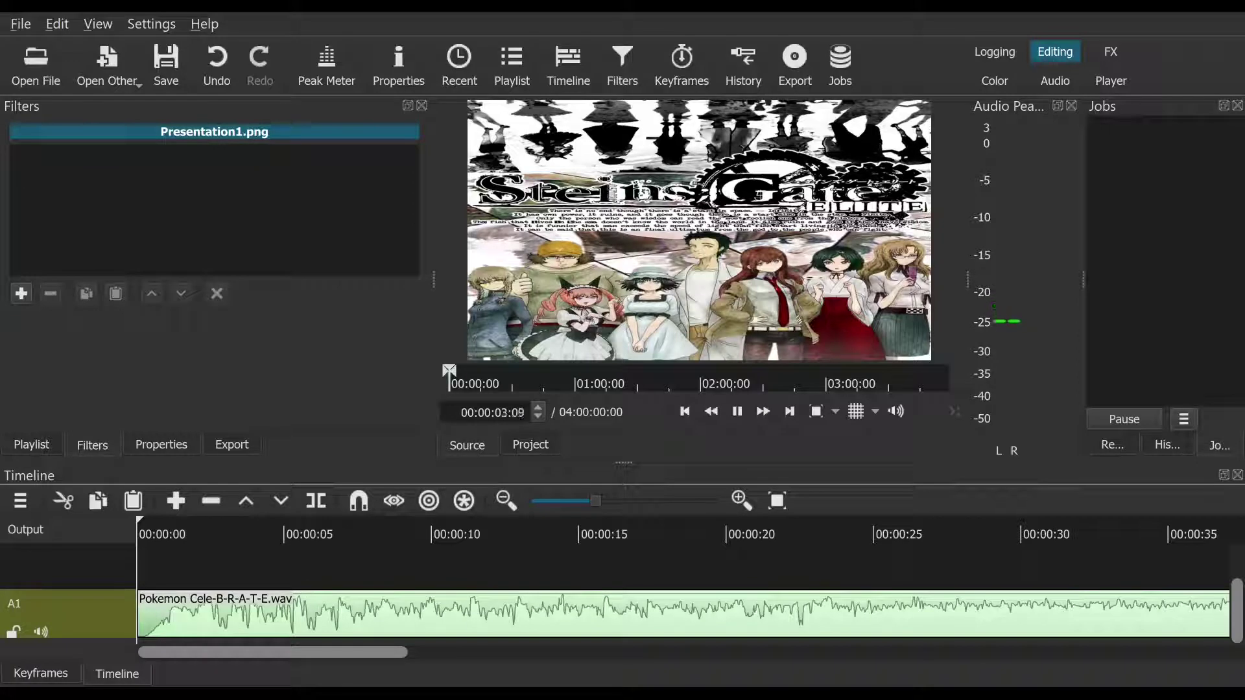
Step: Pause the Presentation1.png preview and place the image at the start of the video track above the song
key(space)
drag(700, 258, 135, 534)
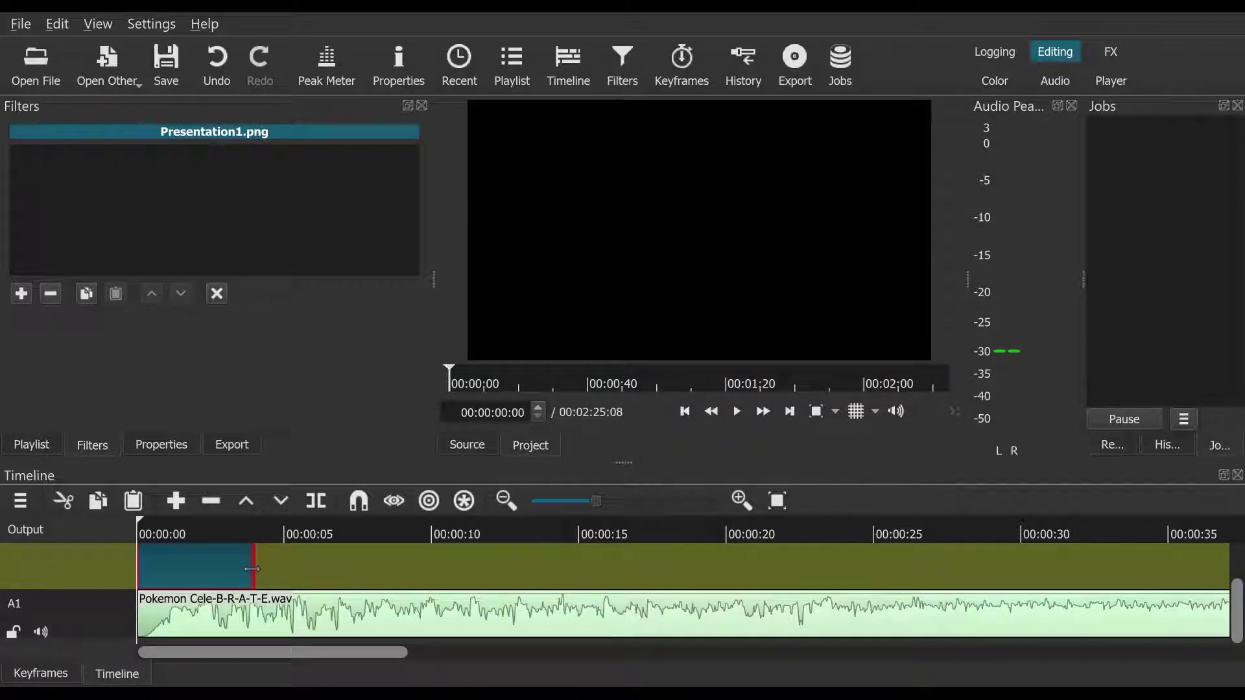
Step: Extend the Presentation1.png clip to about 11 seconds and add a Size, Position & Rotate video filter to it
drag(252, 568, 475, 531)
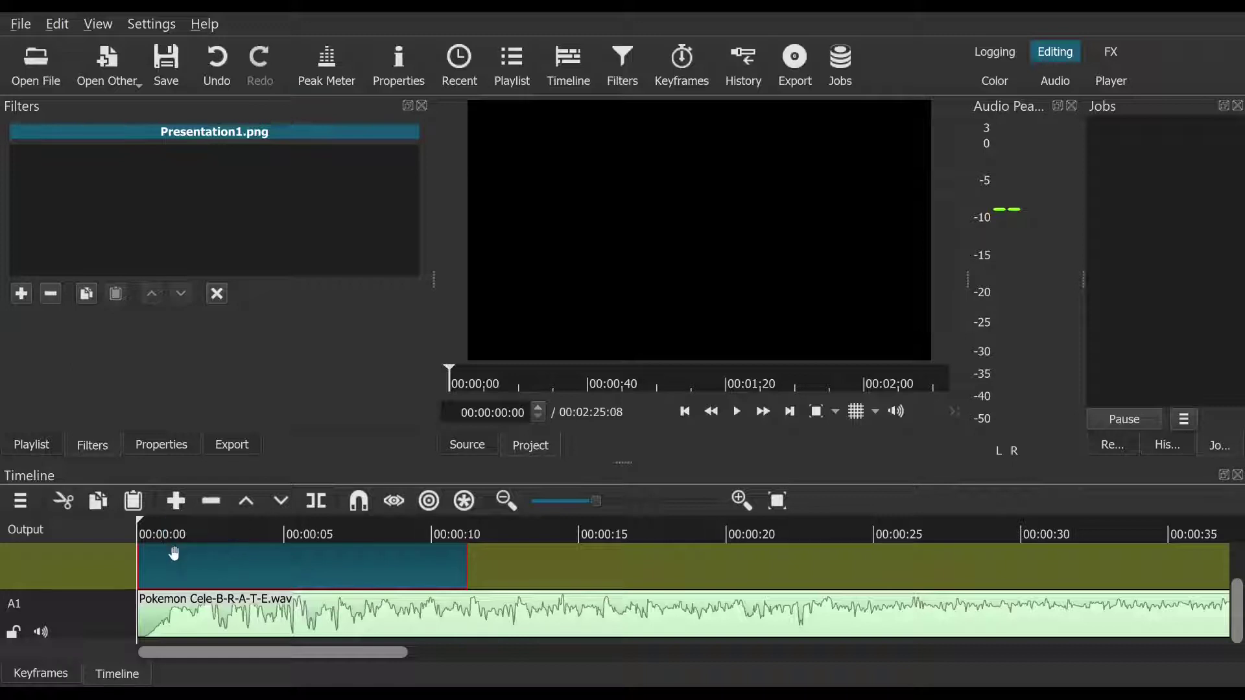
click(26, 295)
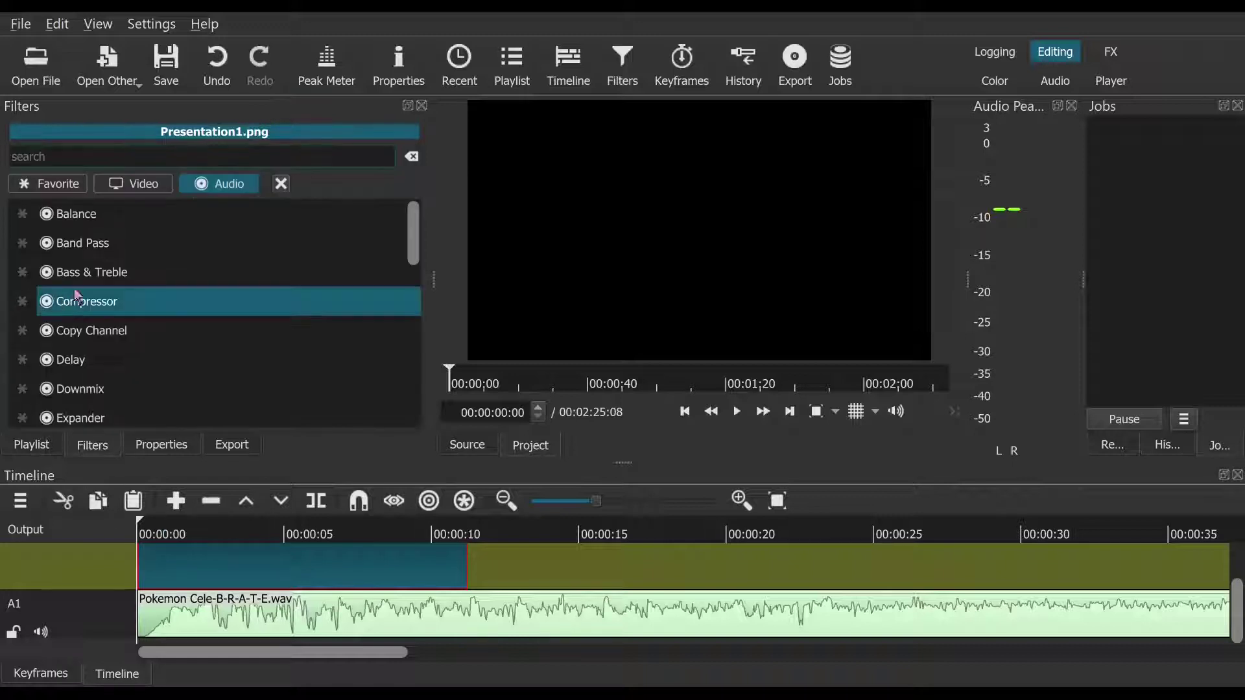
scroll(138, 305, down, 5)
scroll(130, 314, up, 3)
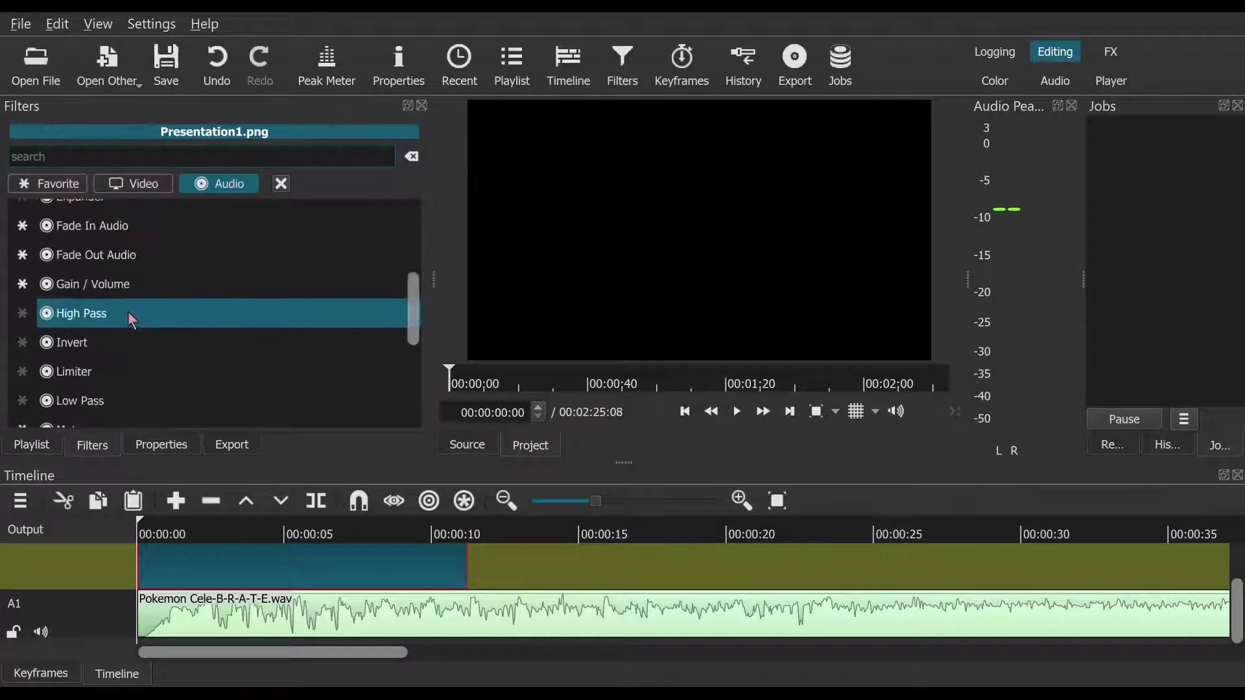
click(146, 184)
scroll(171, 337, down, 4)
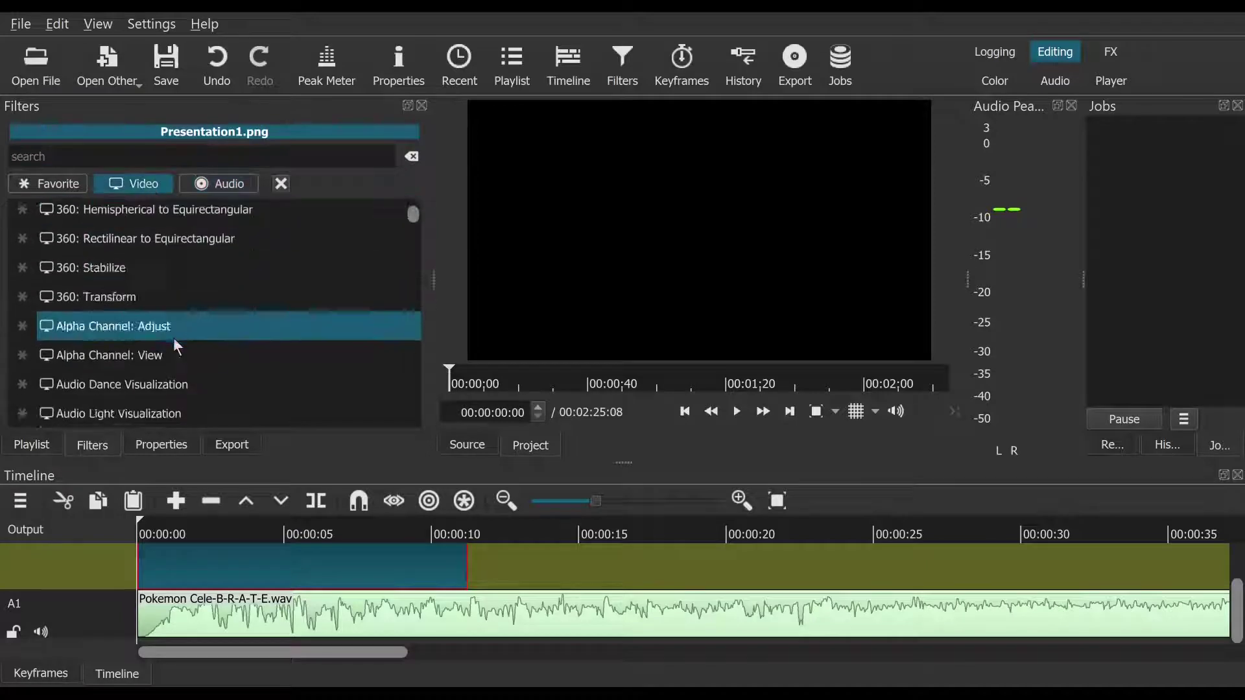
scroll(183, 320, down, 15)
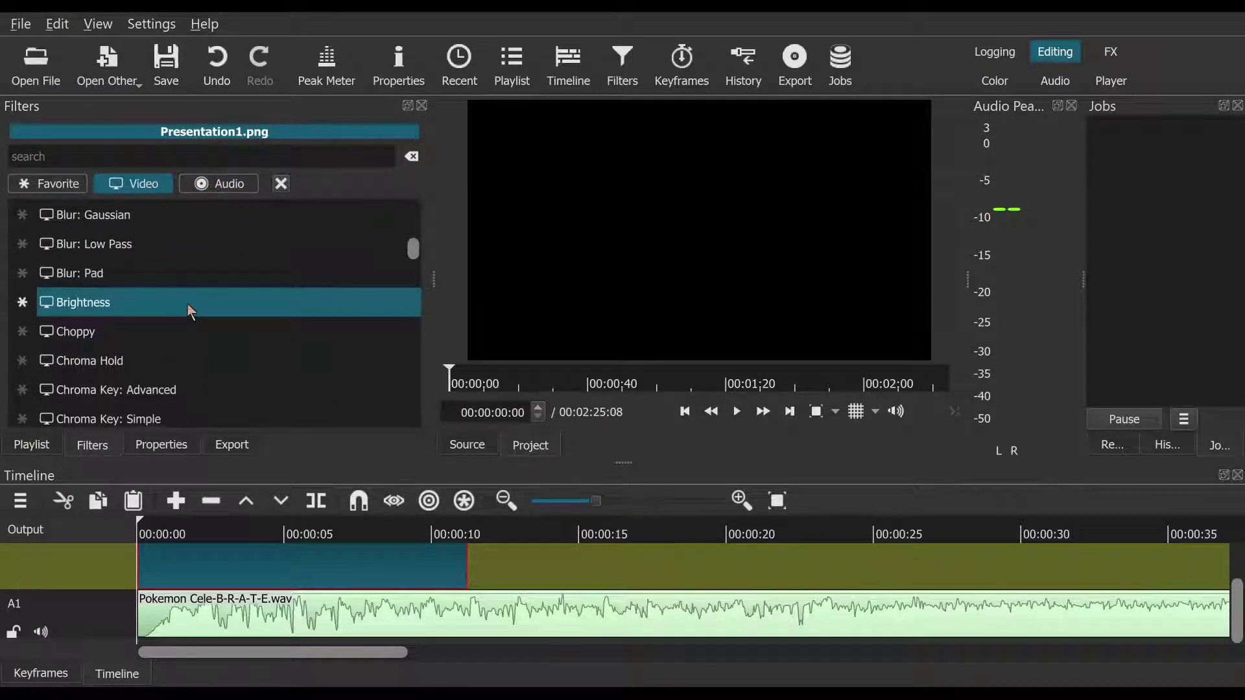
scroll(180, 304, down, 3)
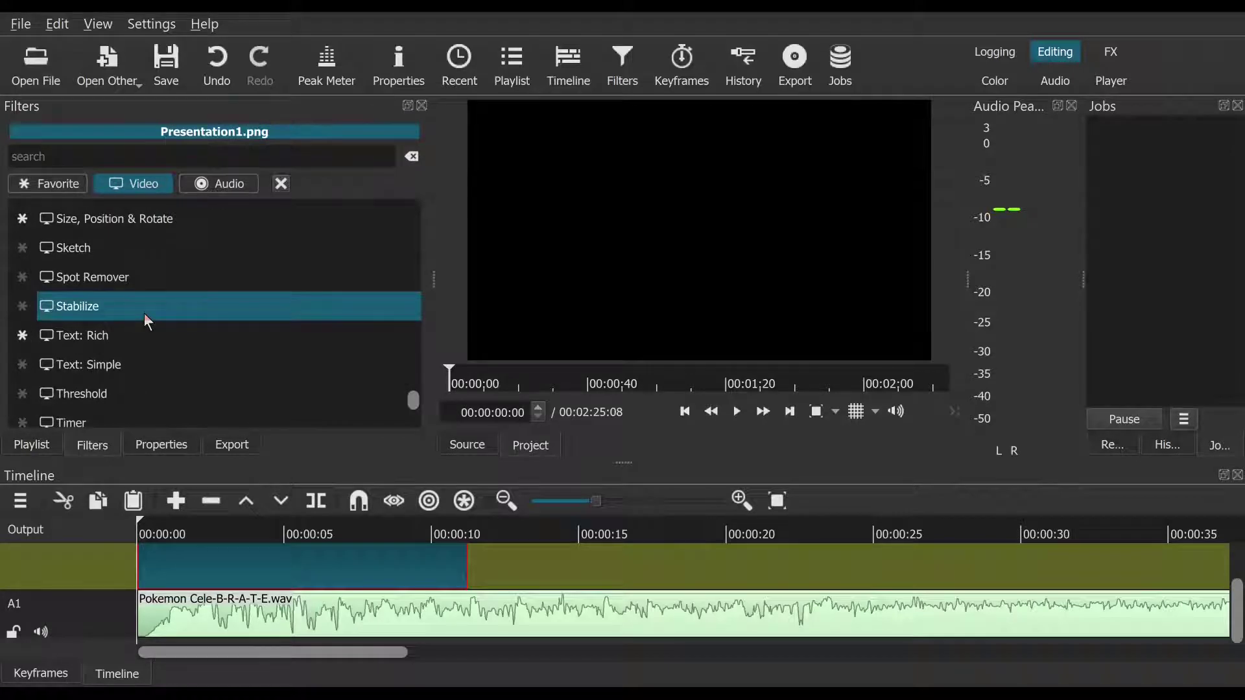
scroll(144, 313, down, 2)
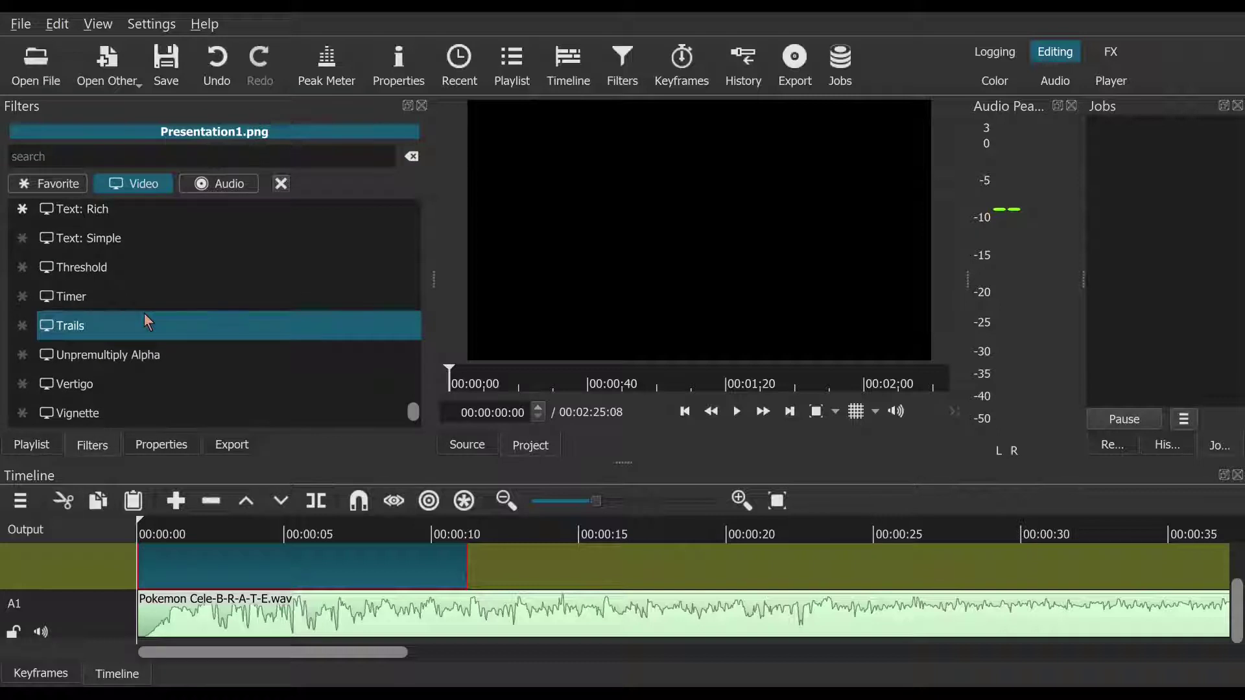
scroll(144, 313, down, 1)
scroll(166, 361, up, 4)
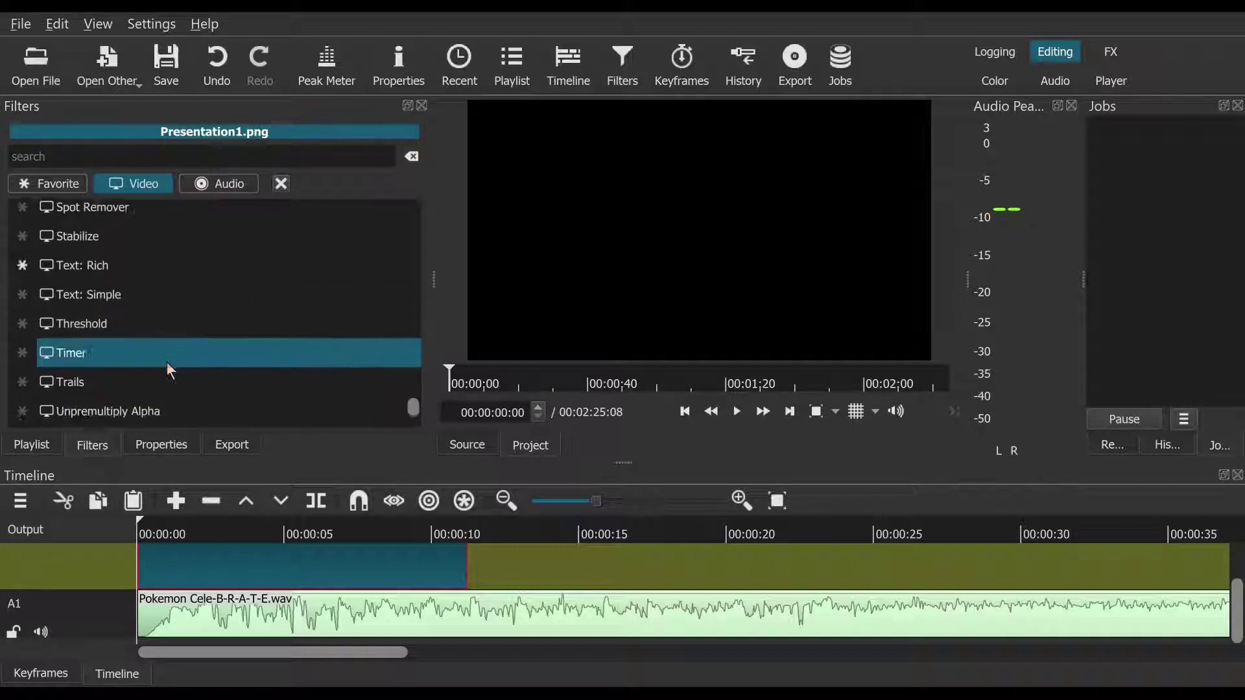
scroll(166, 362, up, 1)
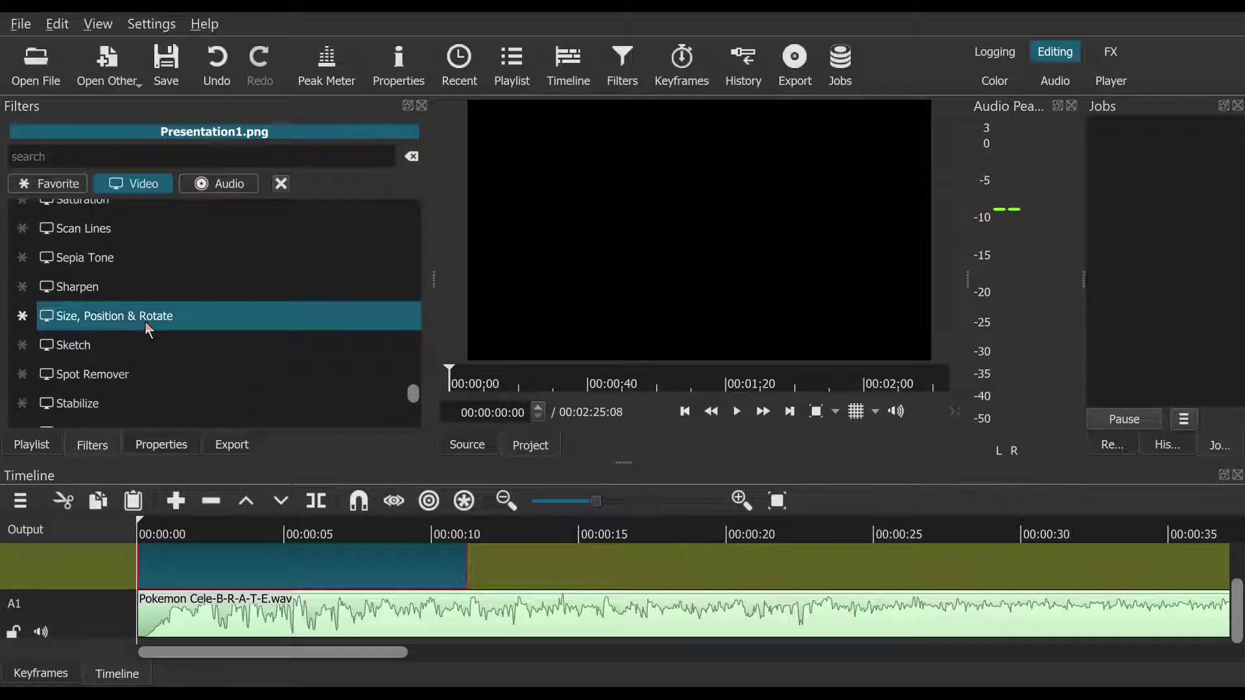
click(146, 321)
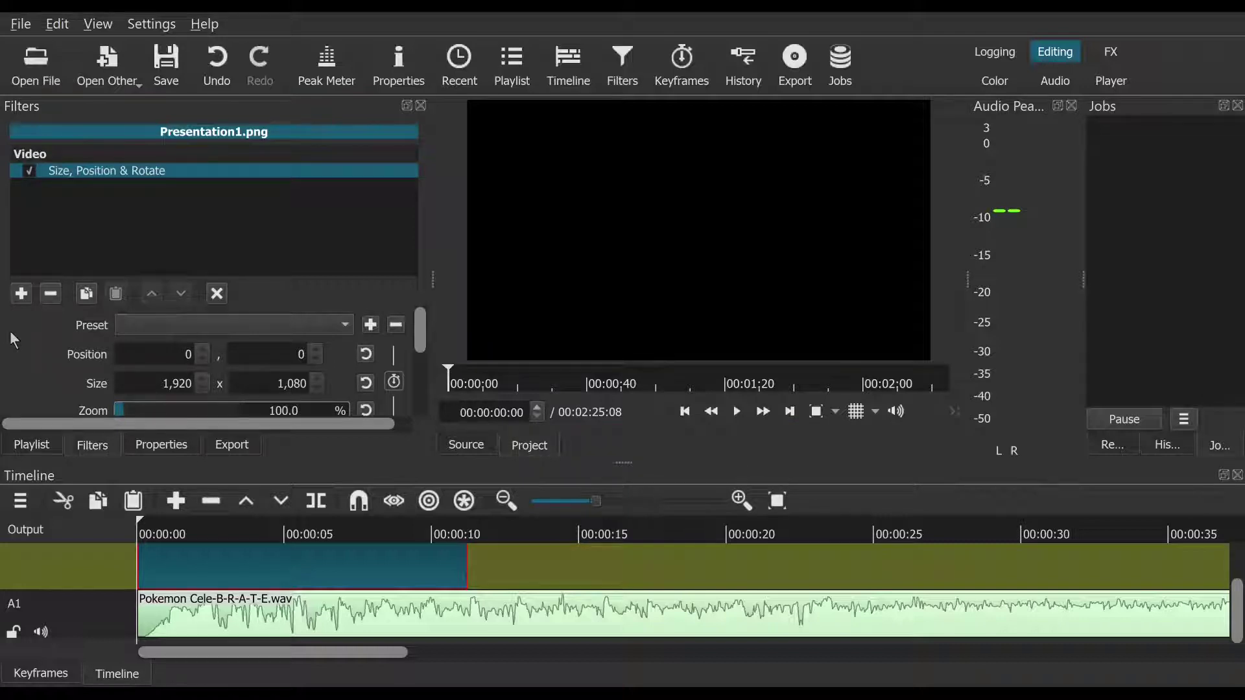
Step: Apply the Slide In From Left preset to the image's Size, Position & Rotate filter
click(328, 317)
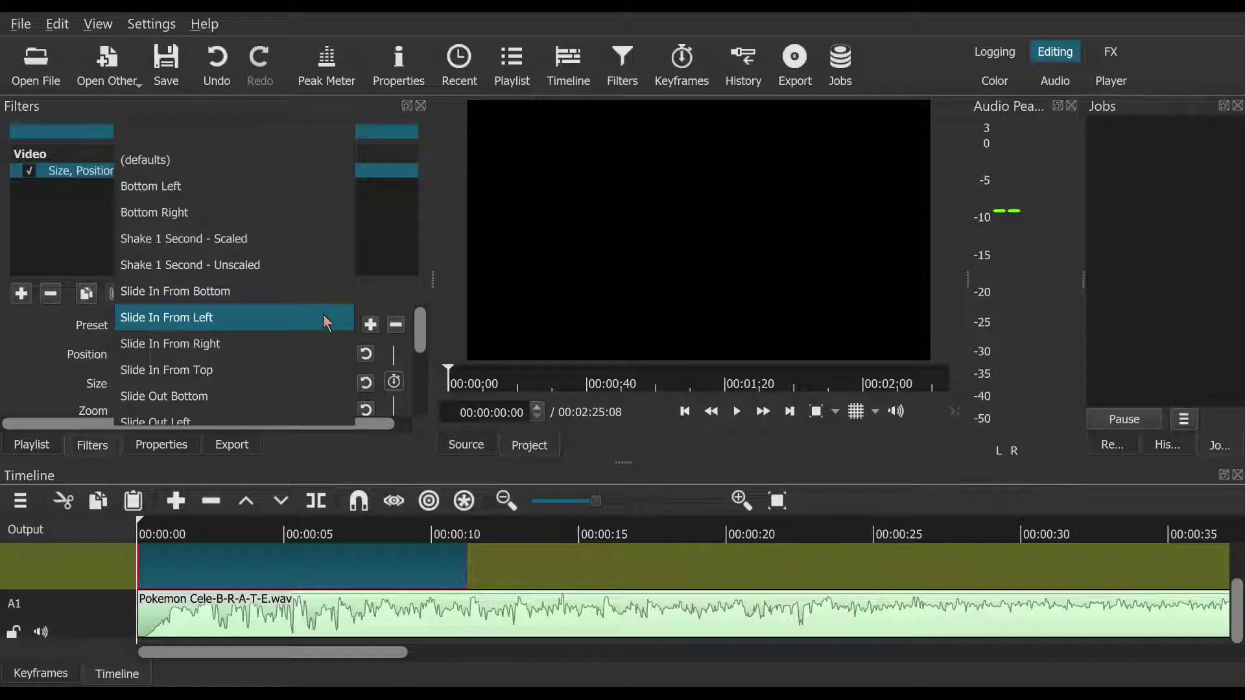
scroll(281, 291, down, 2)
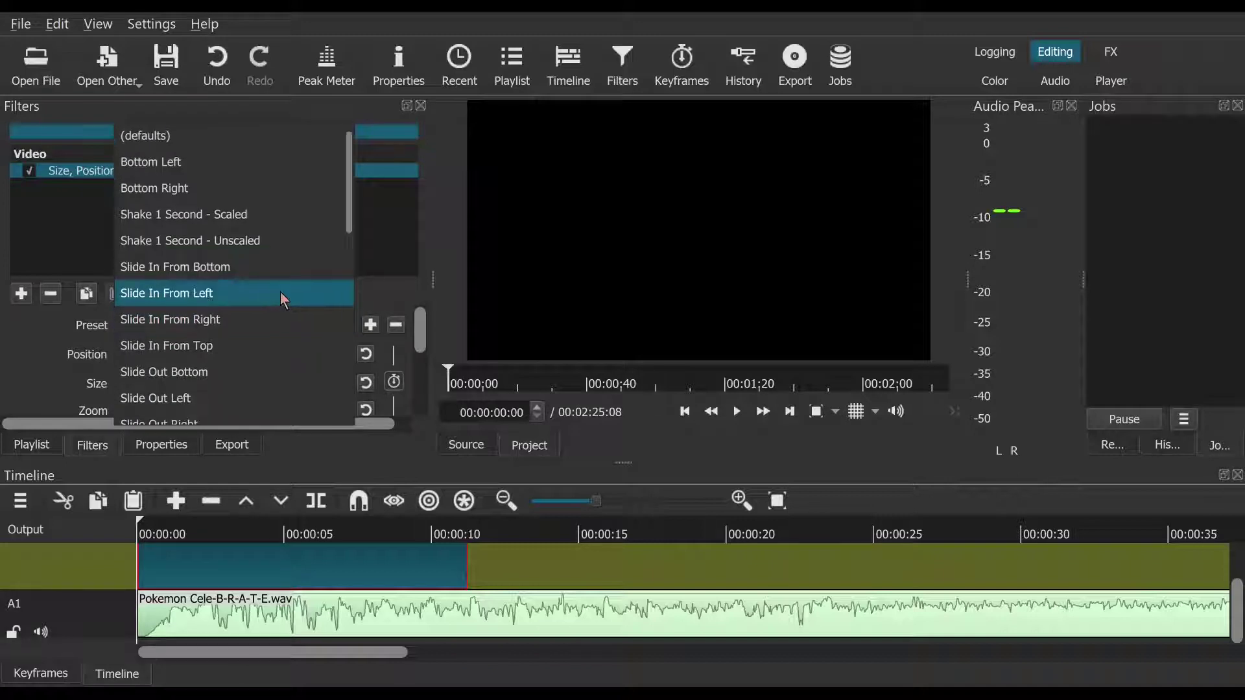
scroll(280, 292, down, 3)
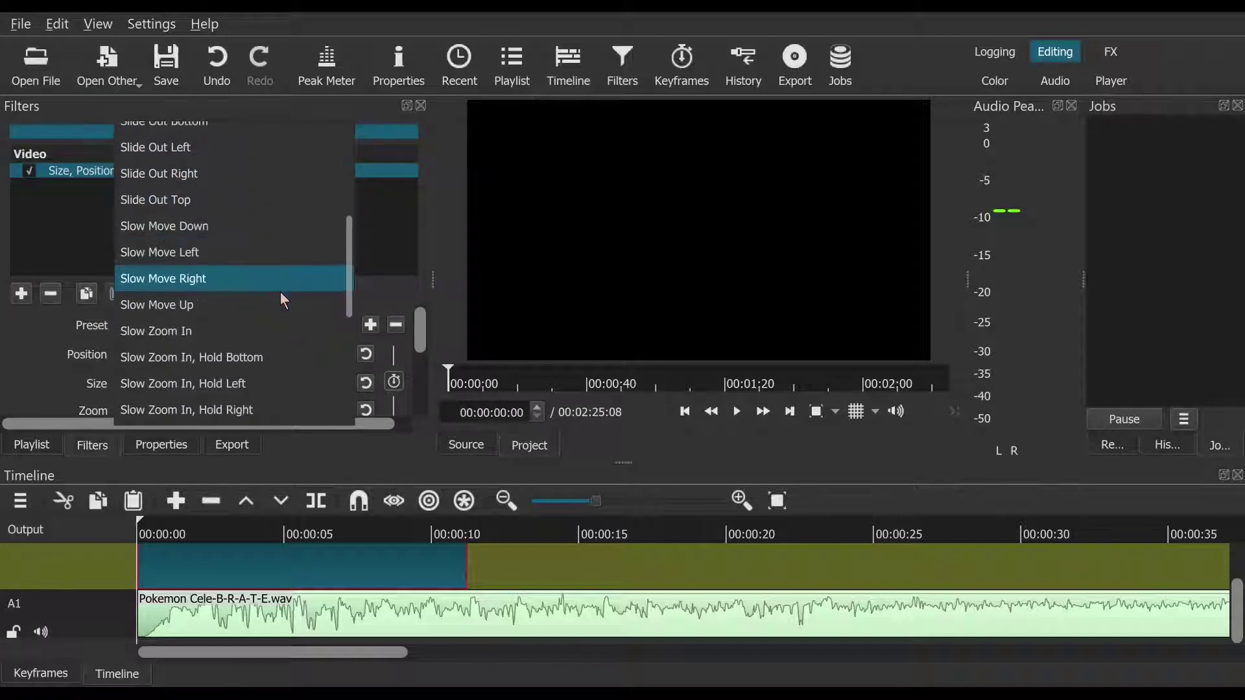
scroll(286, 295, down, 3)
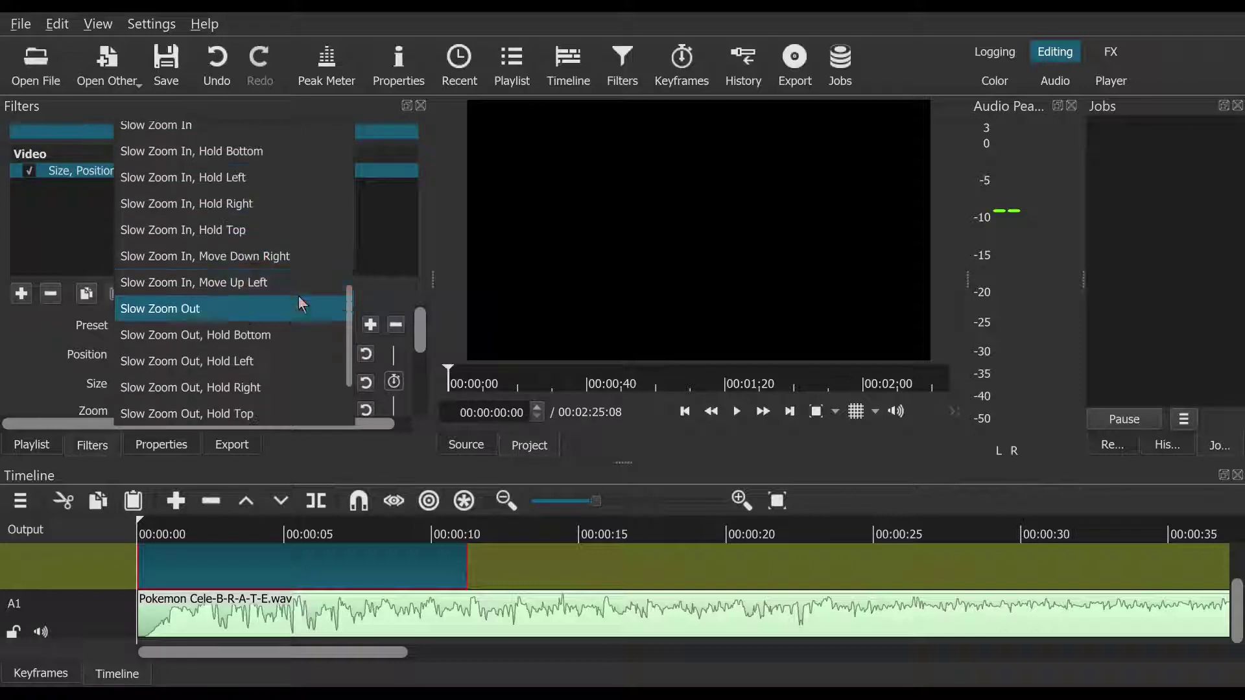
scroll(295, 293, up, 2)
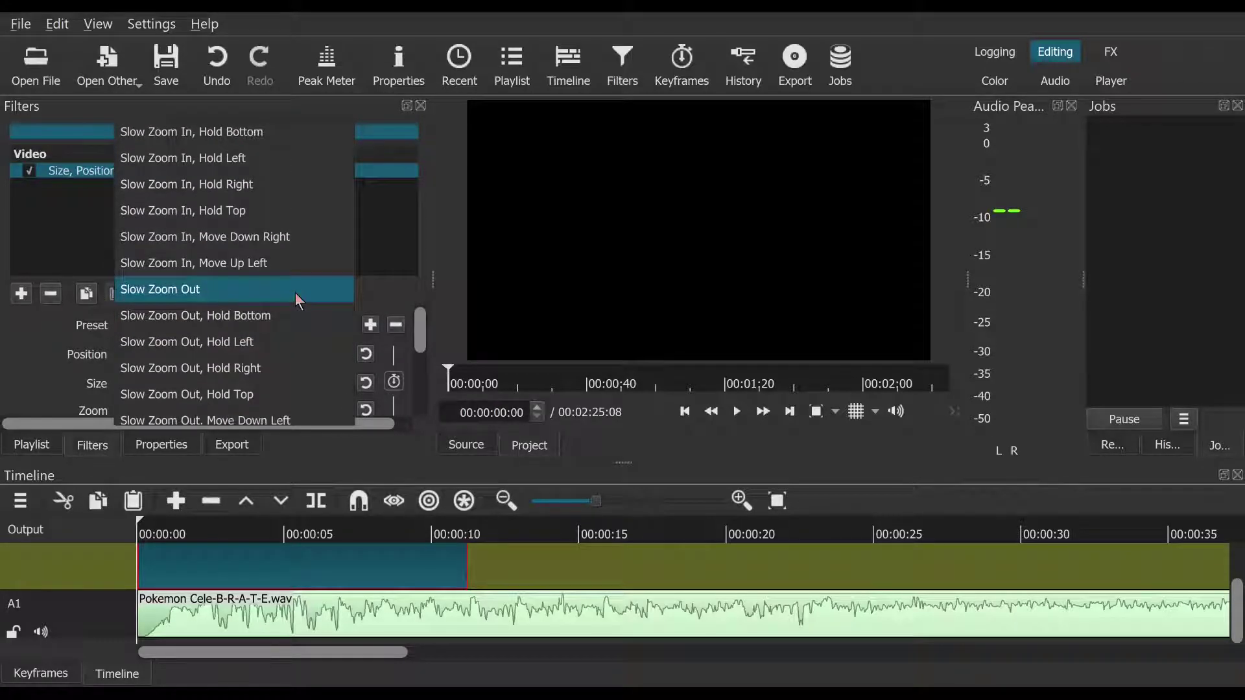
scroll(294, 292, up, 2)
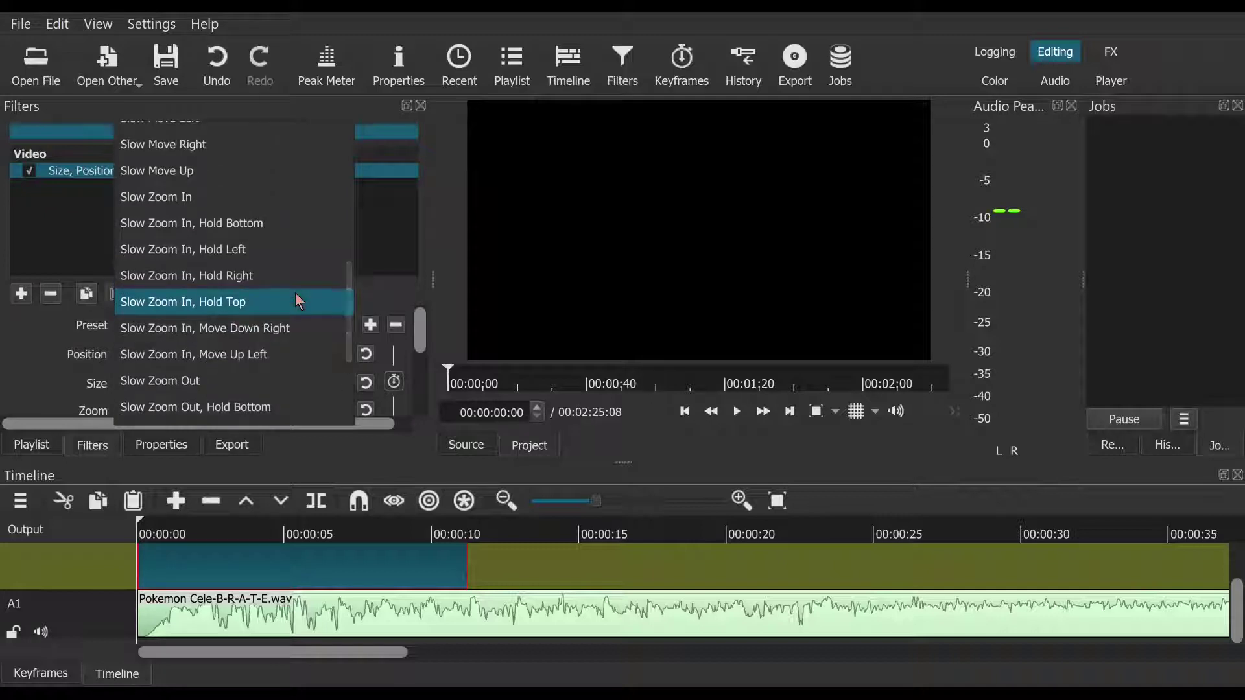
scroll(295, 292, up, 5)
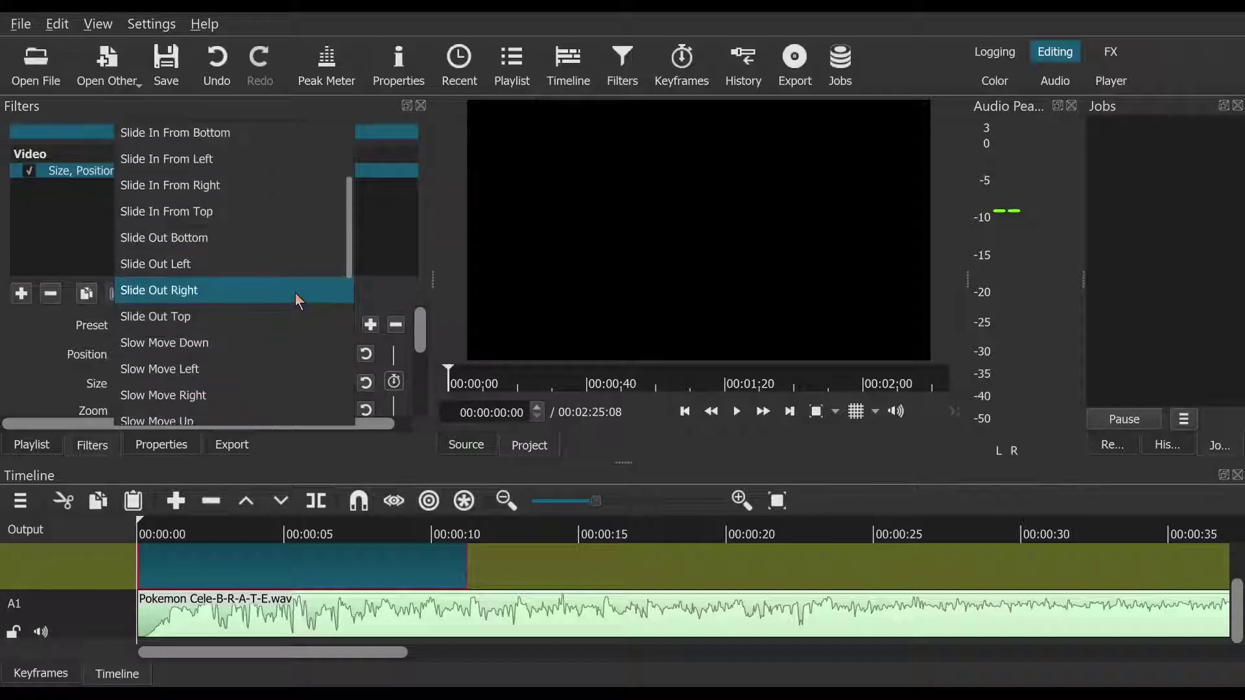
click(267, 178)
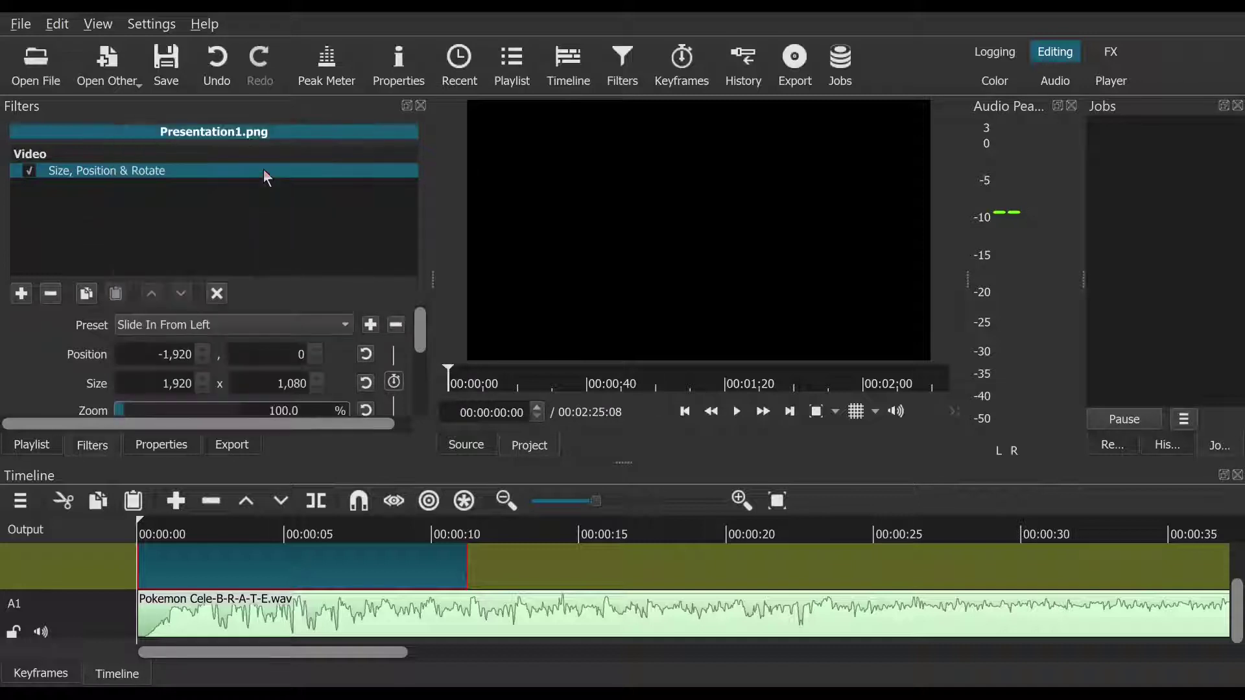
Step: Show the filter's keyframes, lengthen the slide-in to about 2 seconds, and play it back before returning to the start
click(681, 60)
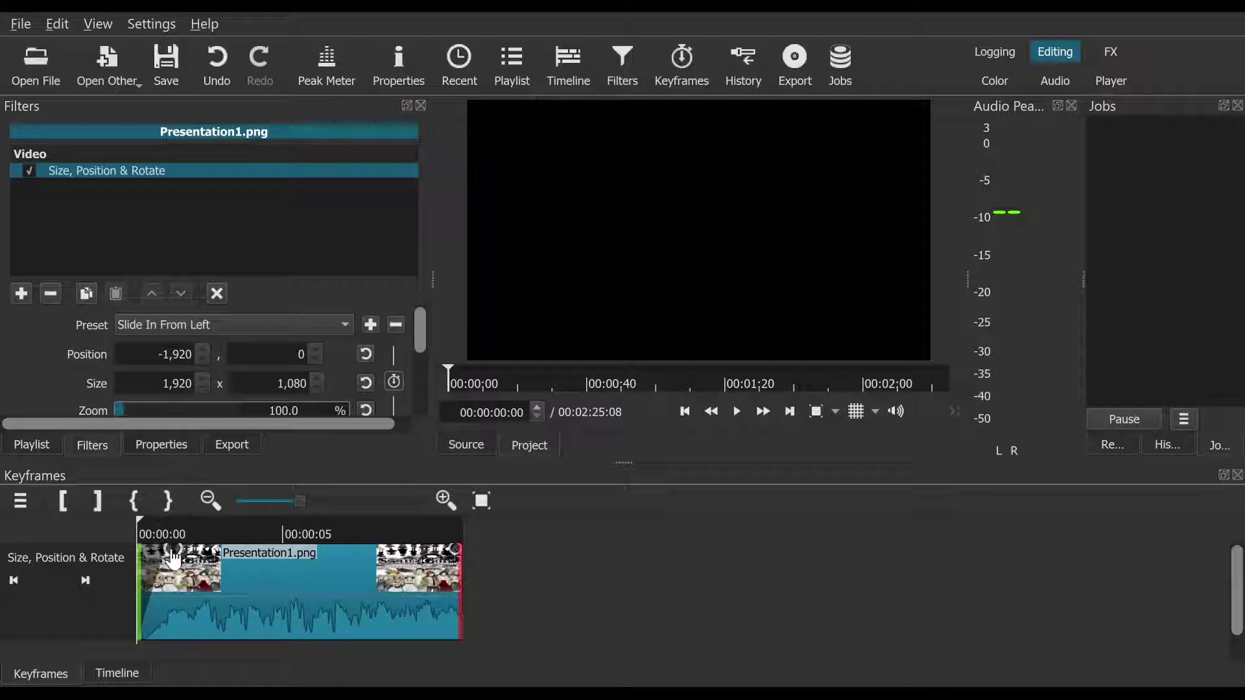
drag(174, 559, 108, 510)
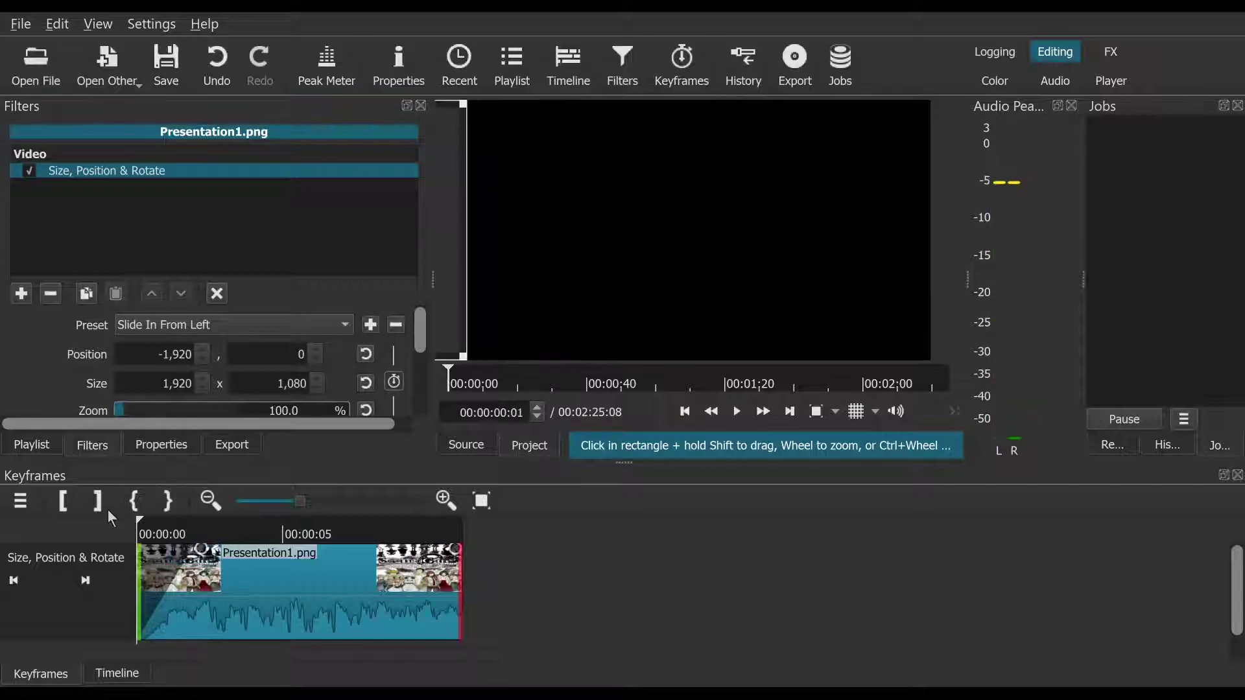
click(739, 411)
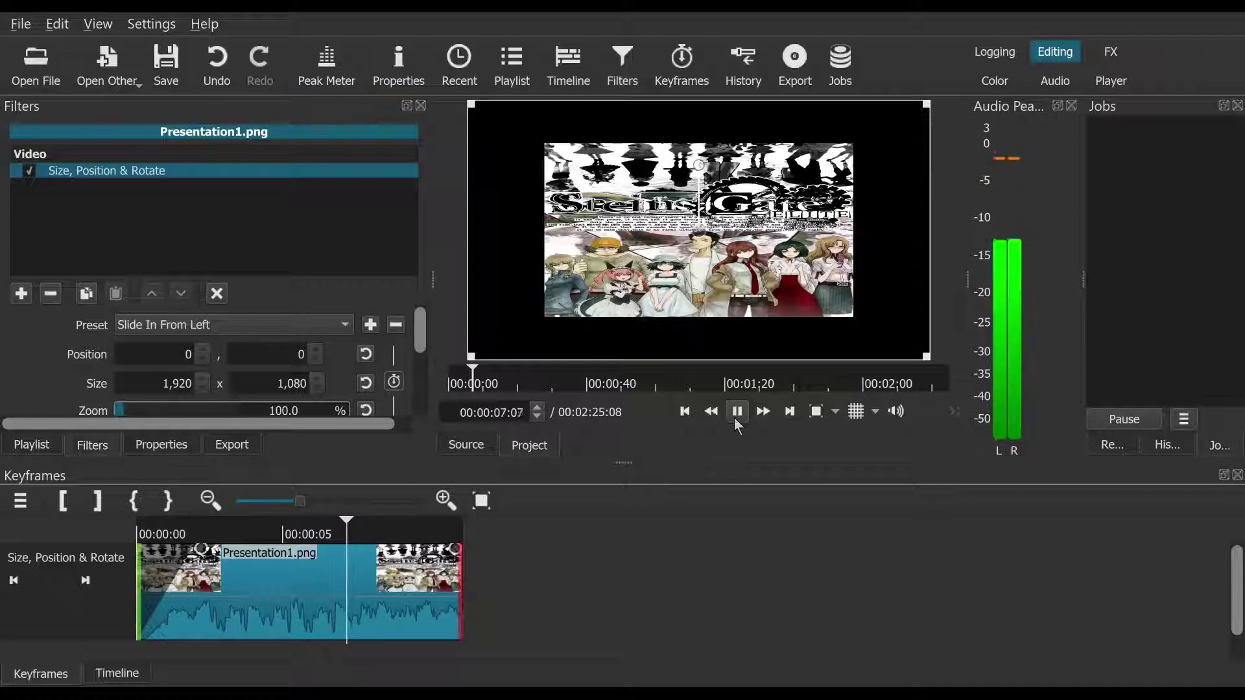
click(736, 422)
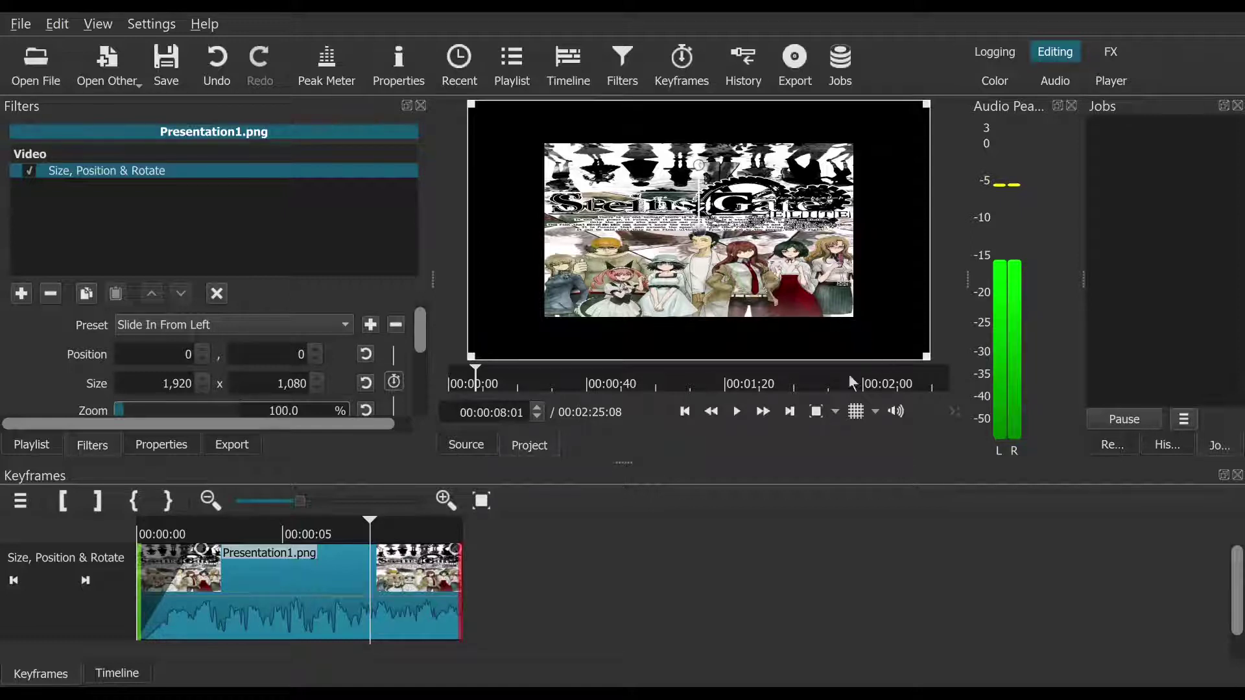
click(686, 412)
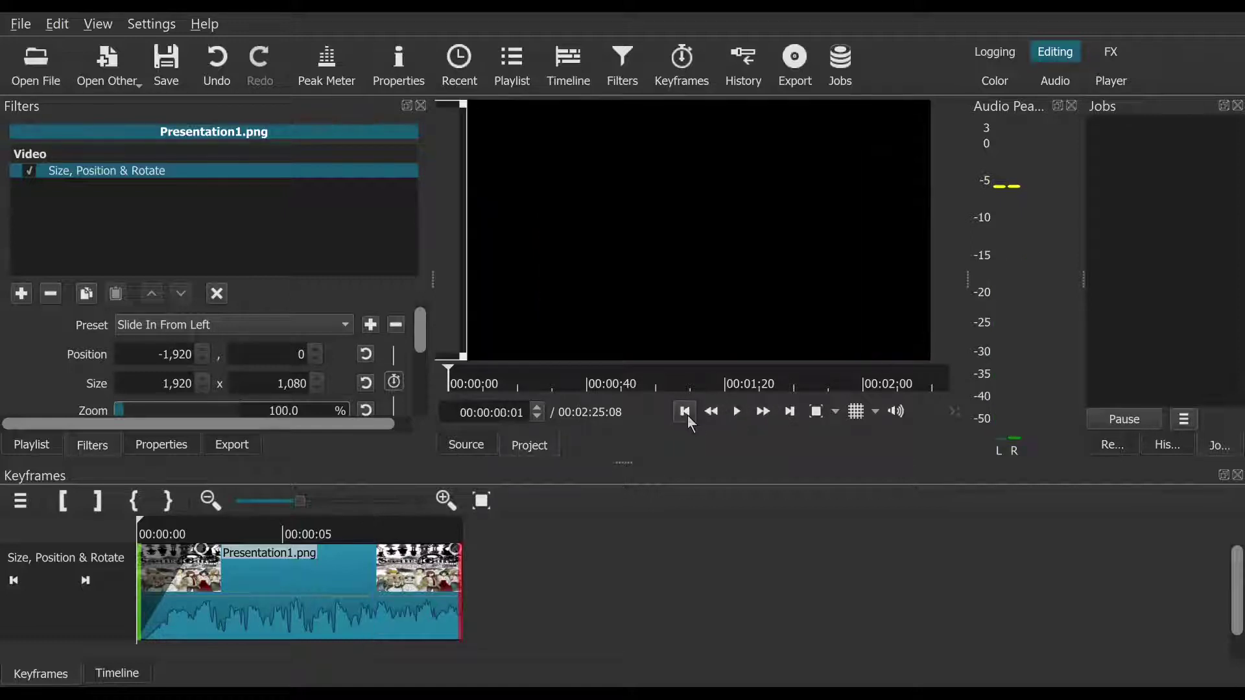
Step: Replay the slide-in animation from the start and from about 1 second to check its speed
click(737, 419)
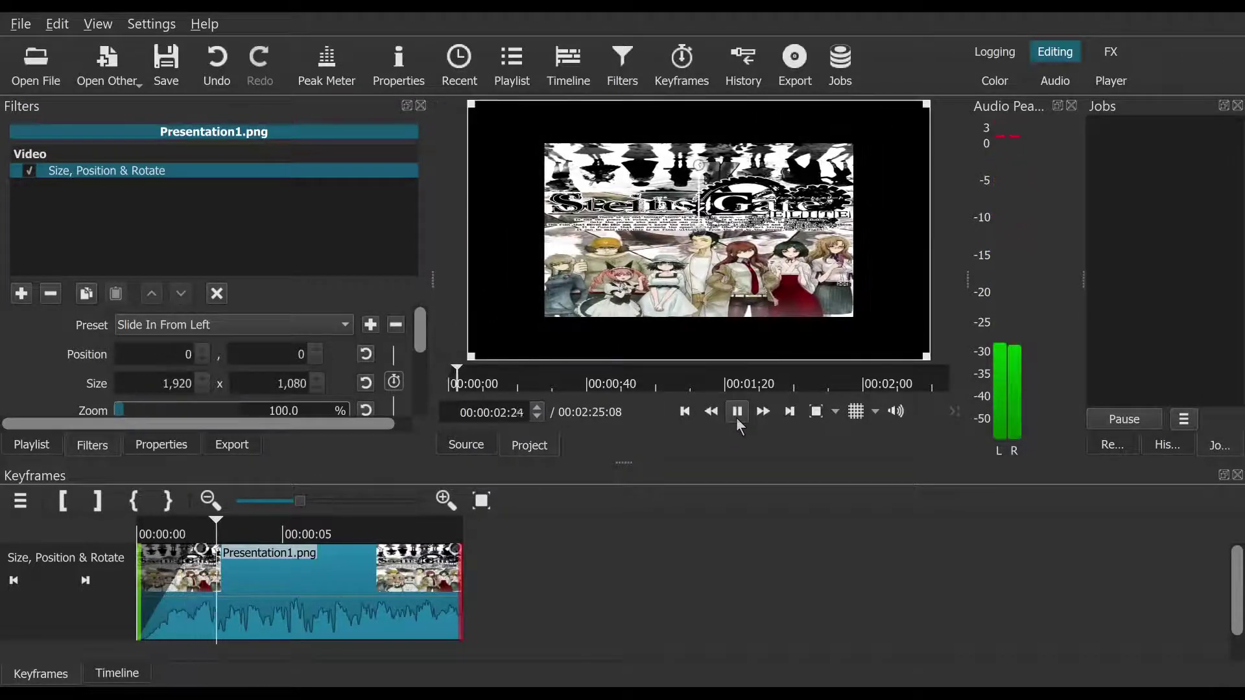
click(737, 417)
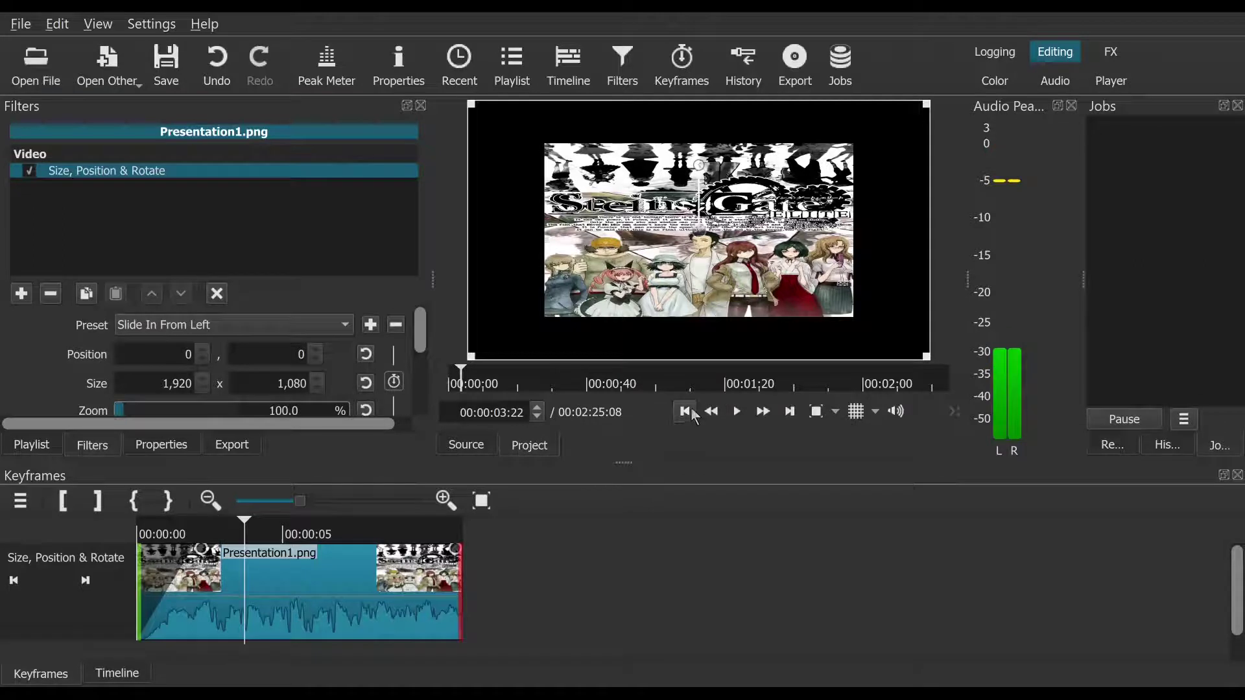
click(685, 412)
click(739, 415)
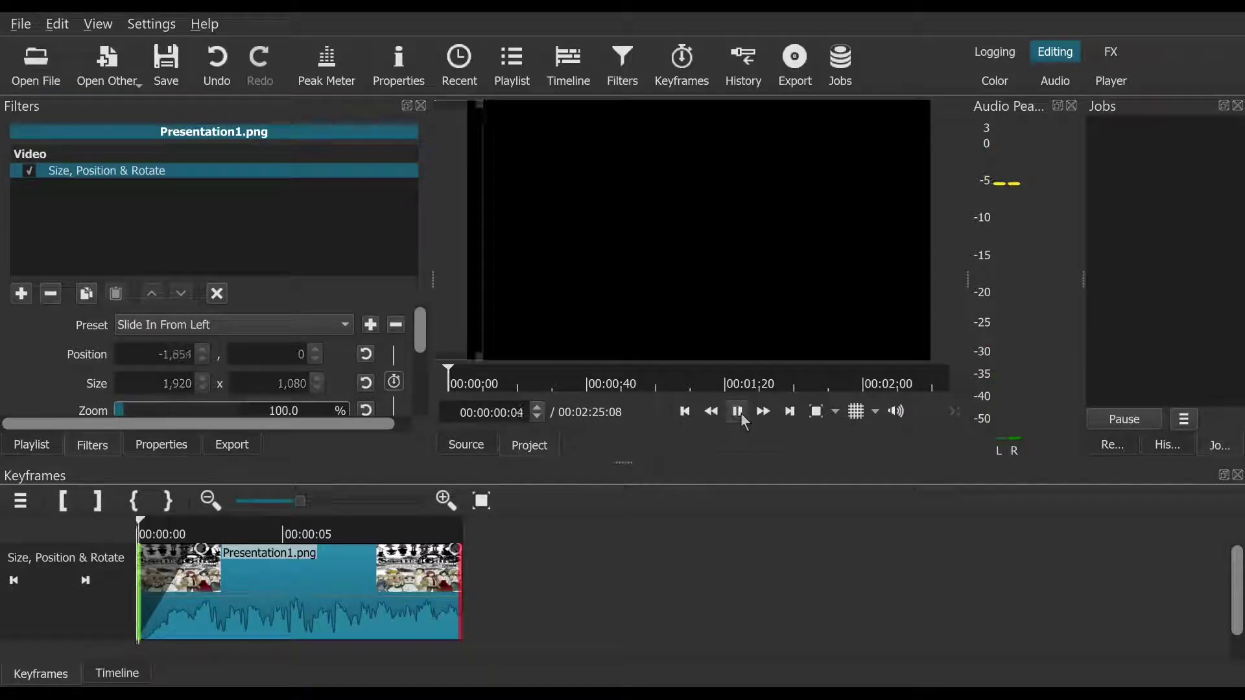
click(741, 414)
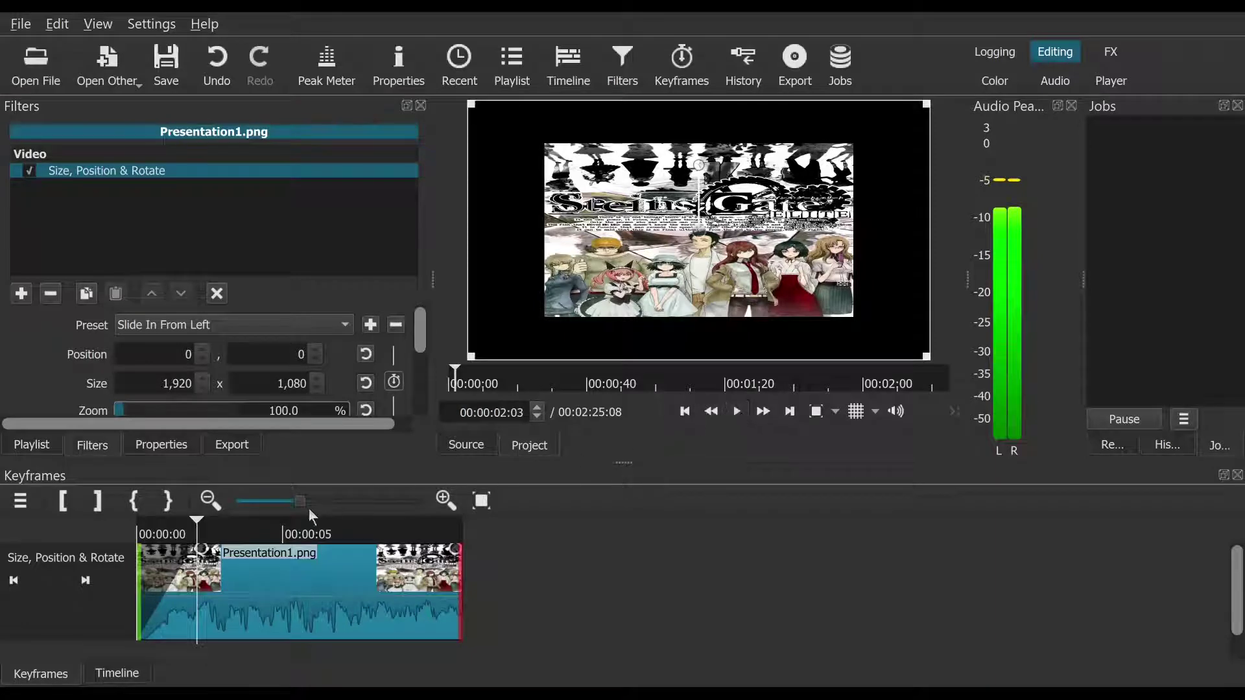
click(170, 533)
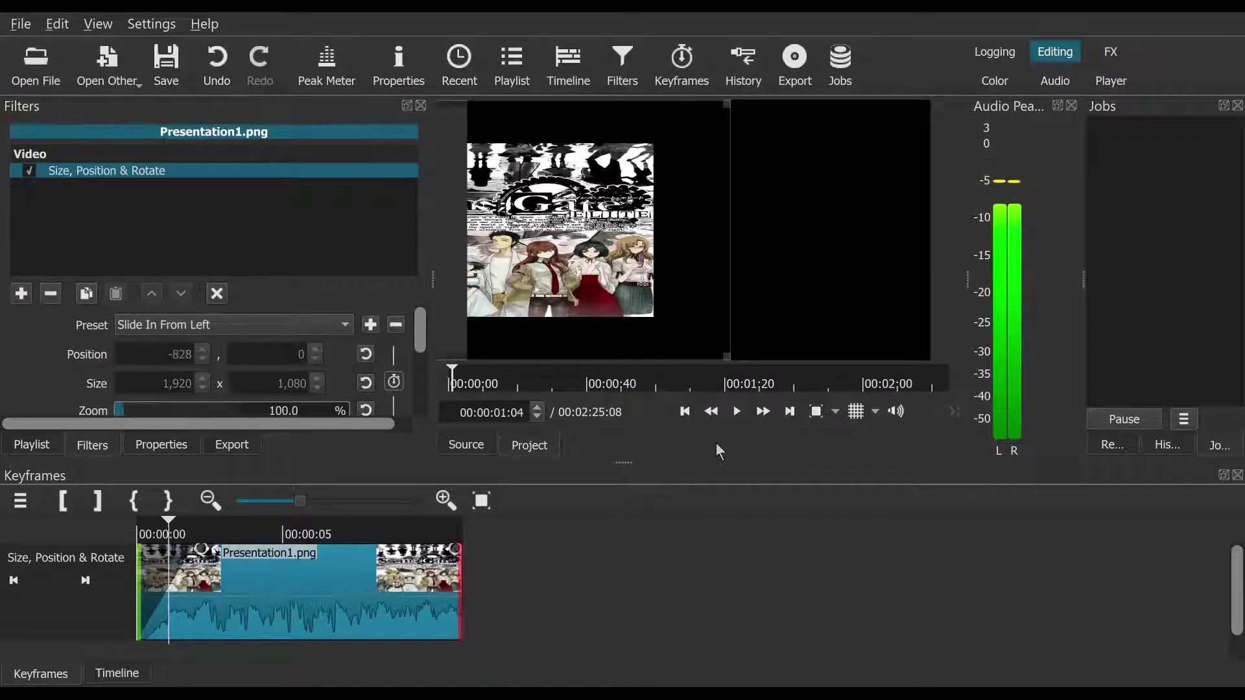
click(743, 423)
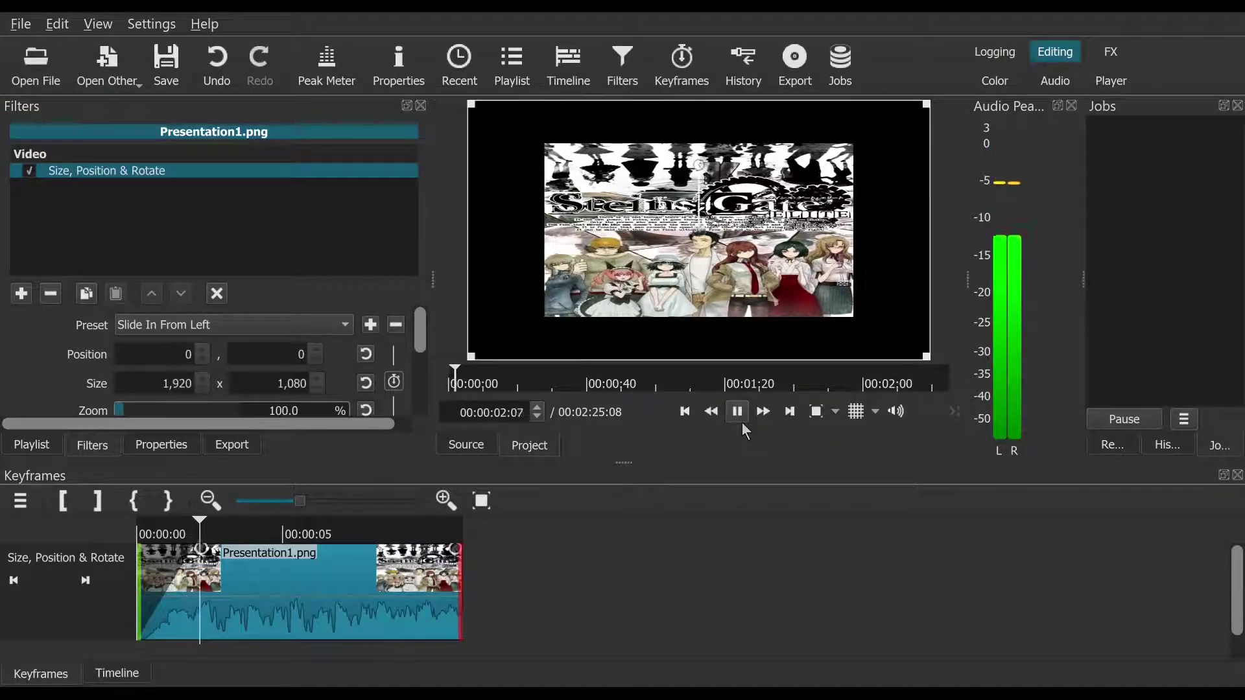
click(742, 423)
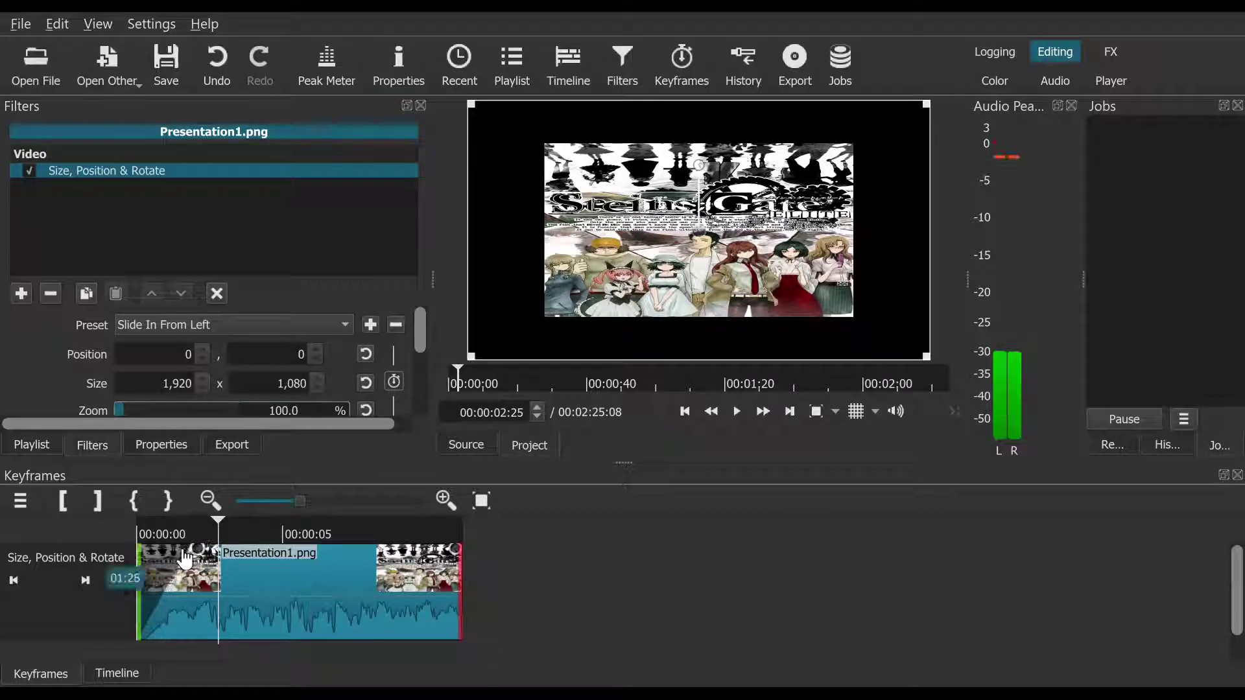
Step: Shorten the slide-in to about 01:26 and replay it from about 1 second
click(169, 535)
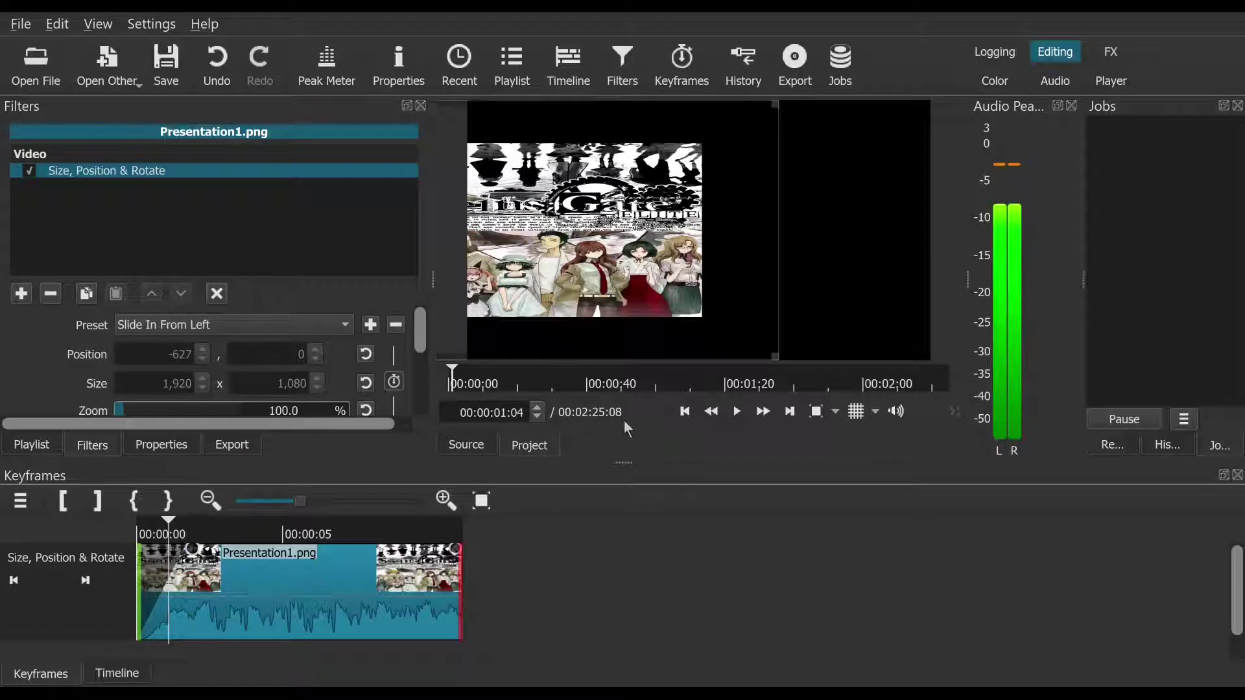
click(743, 411)
click(745, 408)
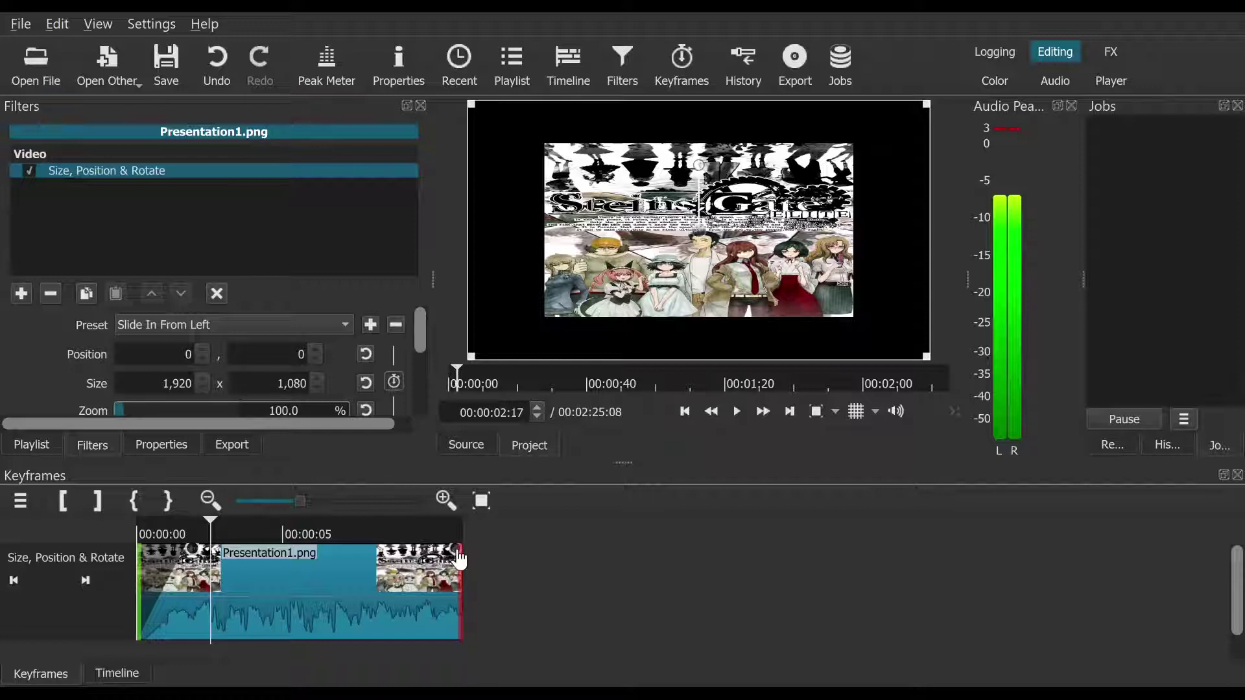
Step: Try a closing animation of about 7 seconds on the image's filter, scrub through it, and remove it again
drag(461, 555, 258, 551)
click(329, 524)
drag(345, 529, 493, 551)
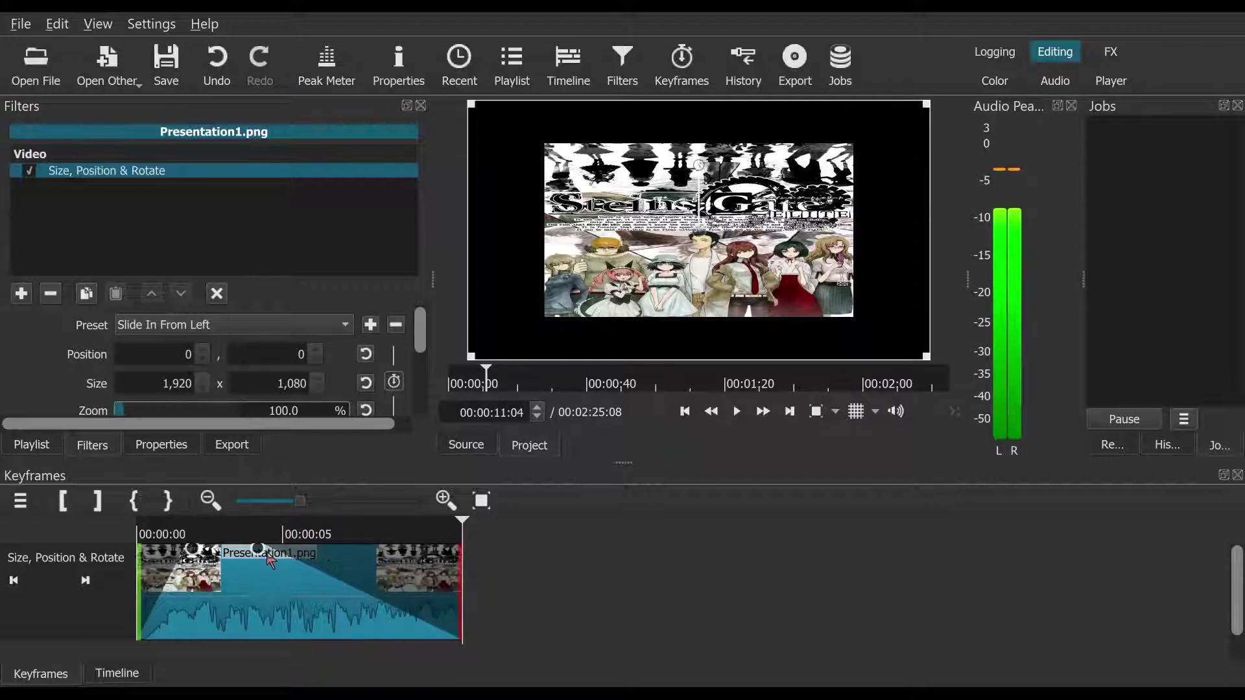
drag(258, 549, 509, 554)
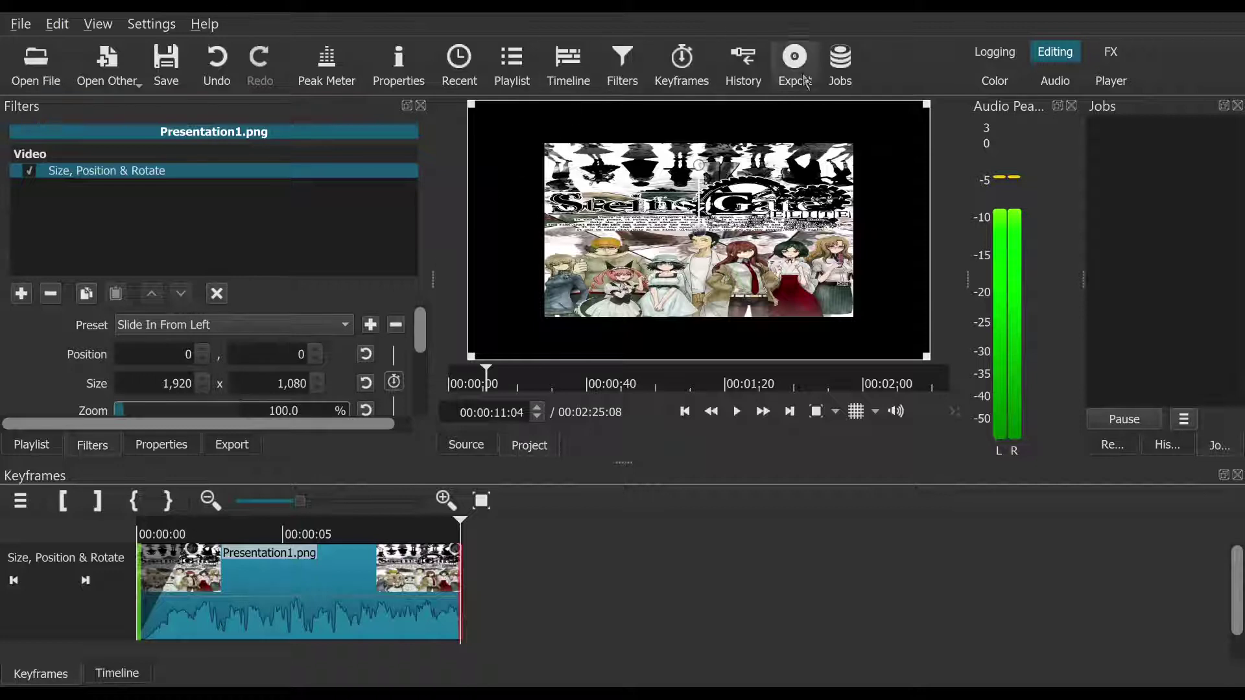
Step: Return to the timeline and play the image's slide-in from the start of the project
click(568, 62)
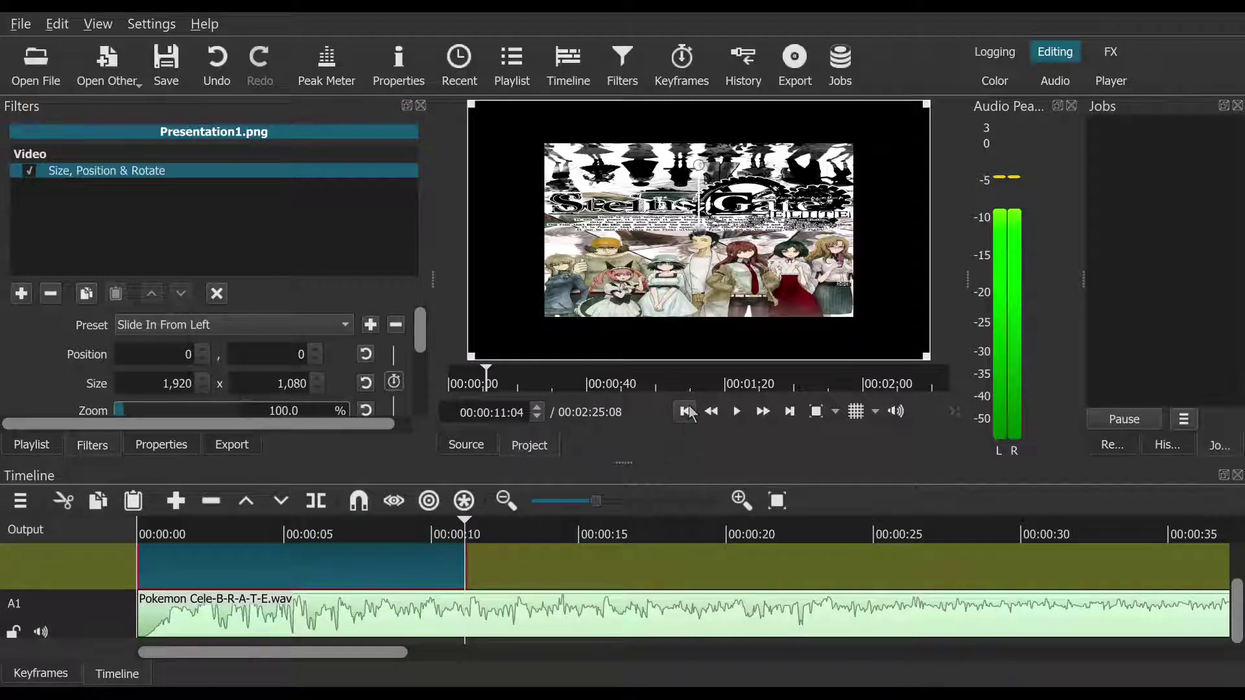
click(686, 412)
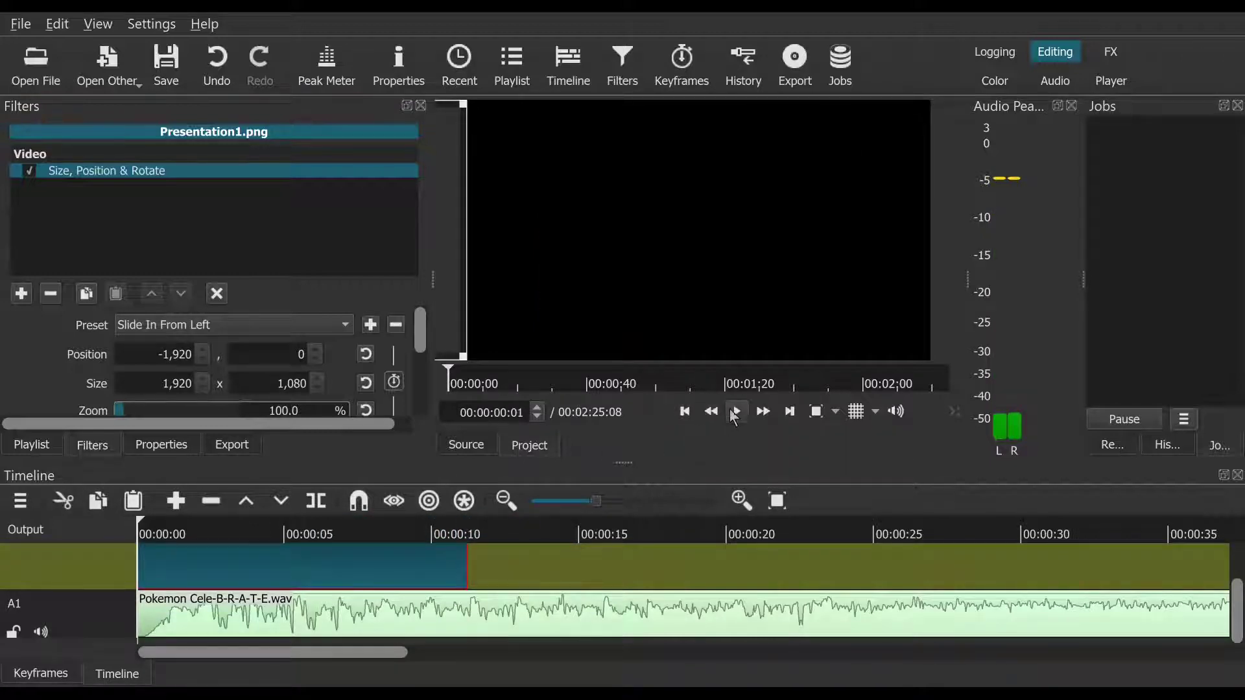
click(737, 413)
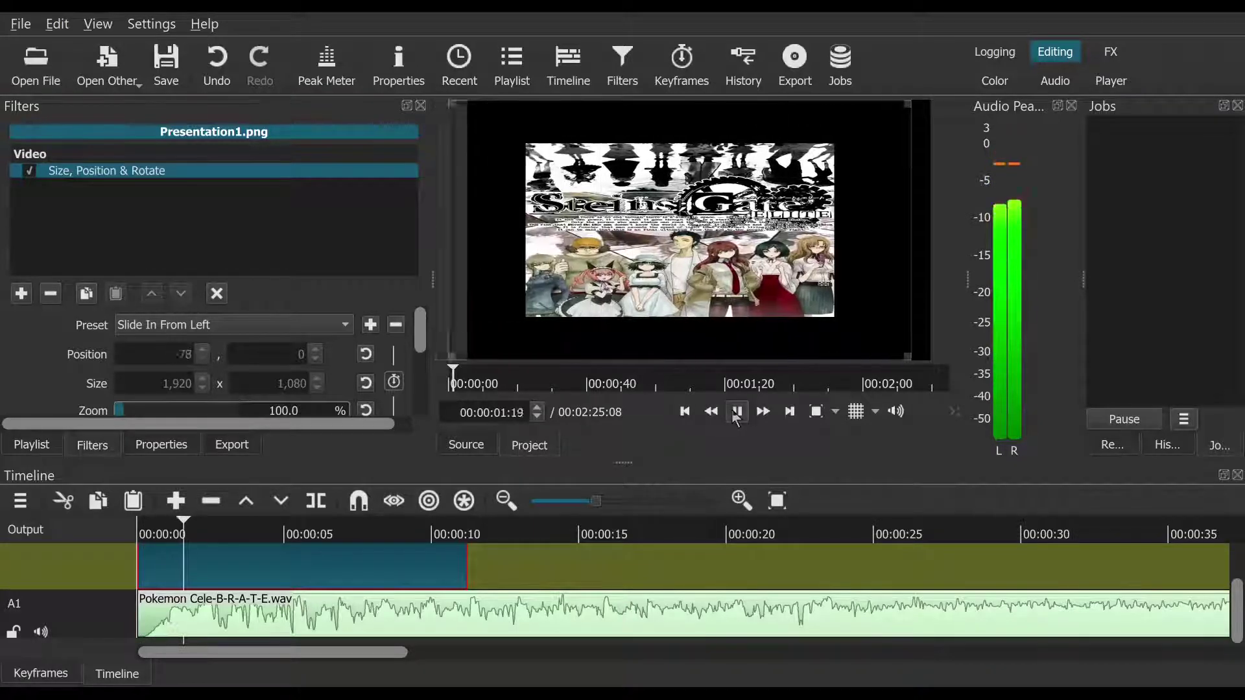
click(738, 412)
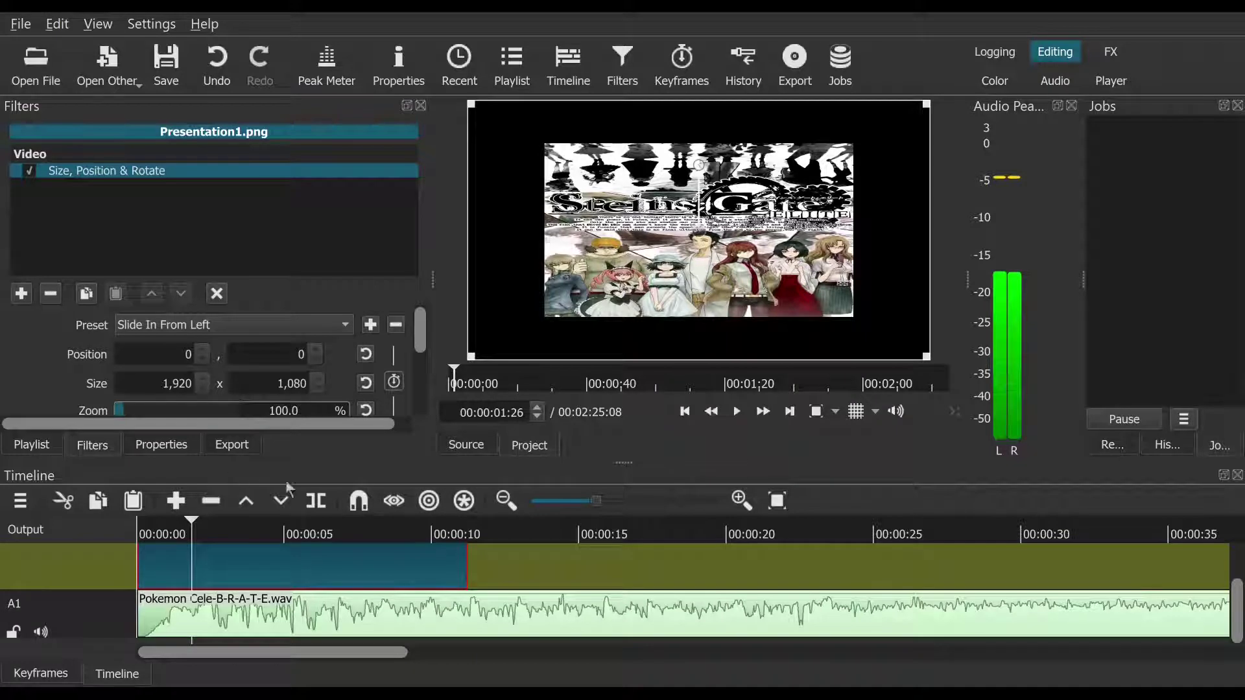
Step: Split the image clip at 00:00:01:20 and remove the Size, Position & Rotate filter from its second part
click(538, 415)
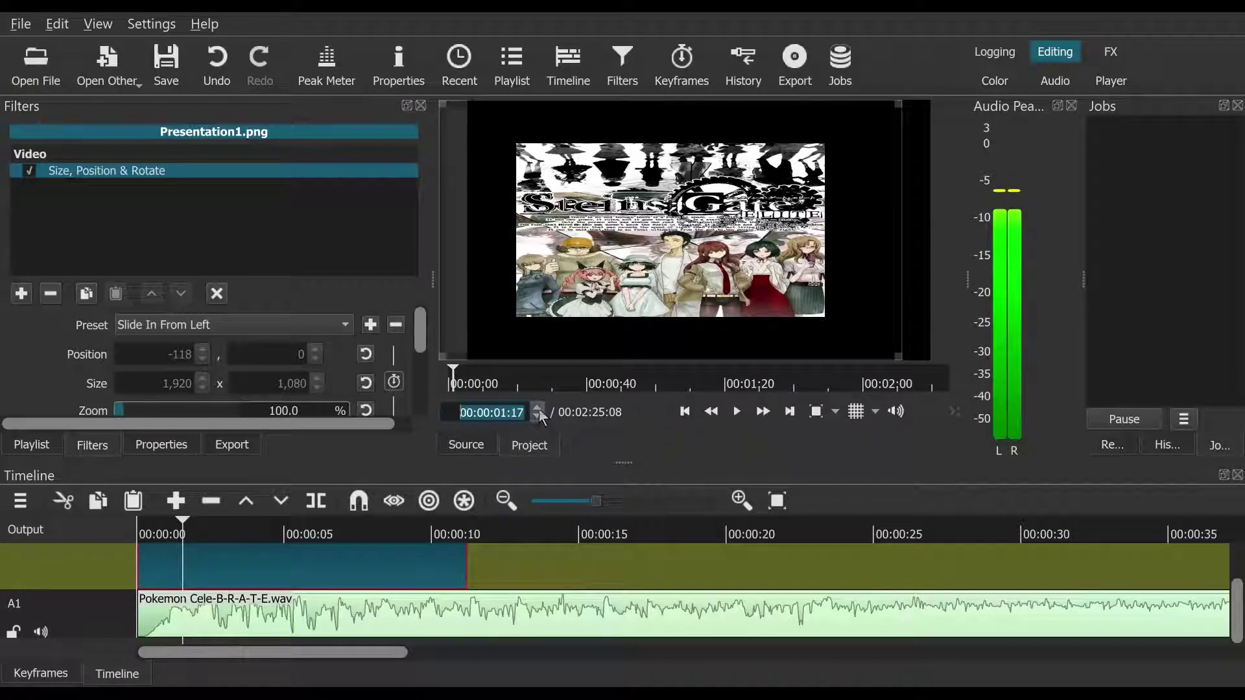
scroll(540, 413, up, 3)
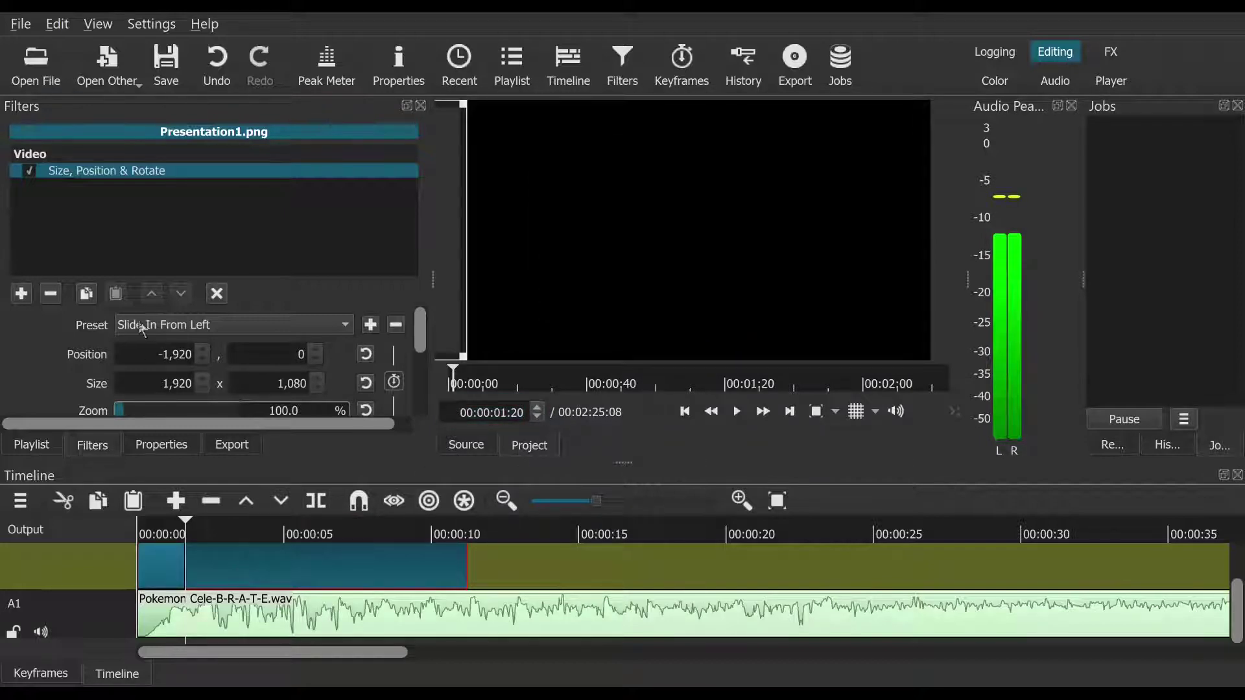
click(60, 296)
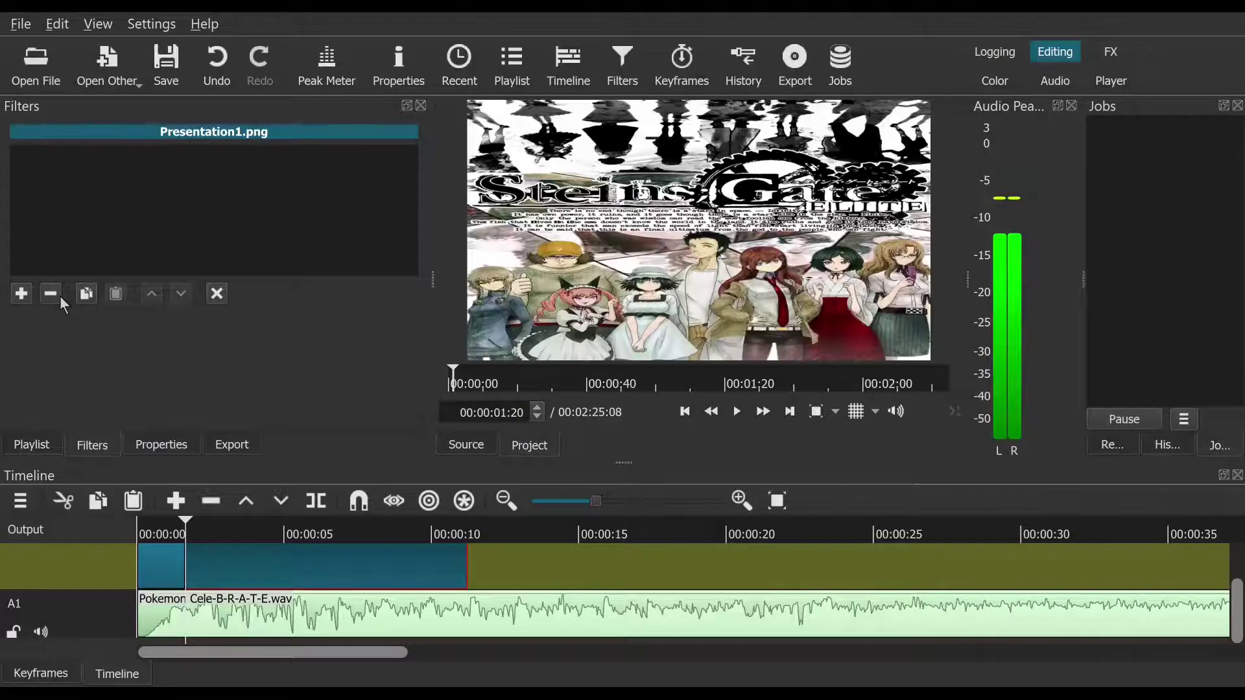
key(ctrl+z)
Step: Select the first part of the image and set its Size, Position & Rotate size mode to Distort
click(165, 554)
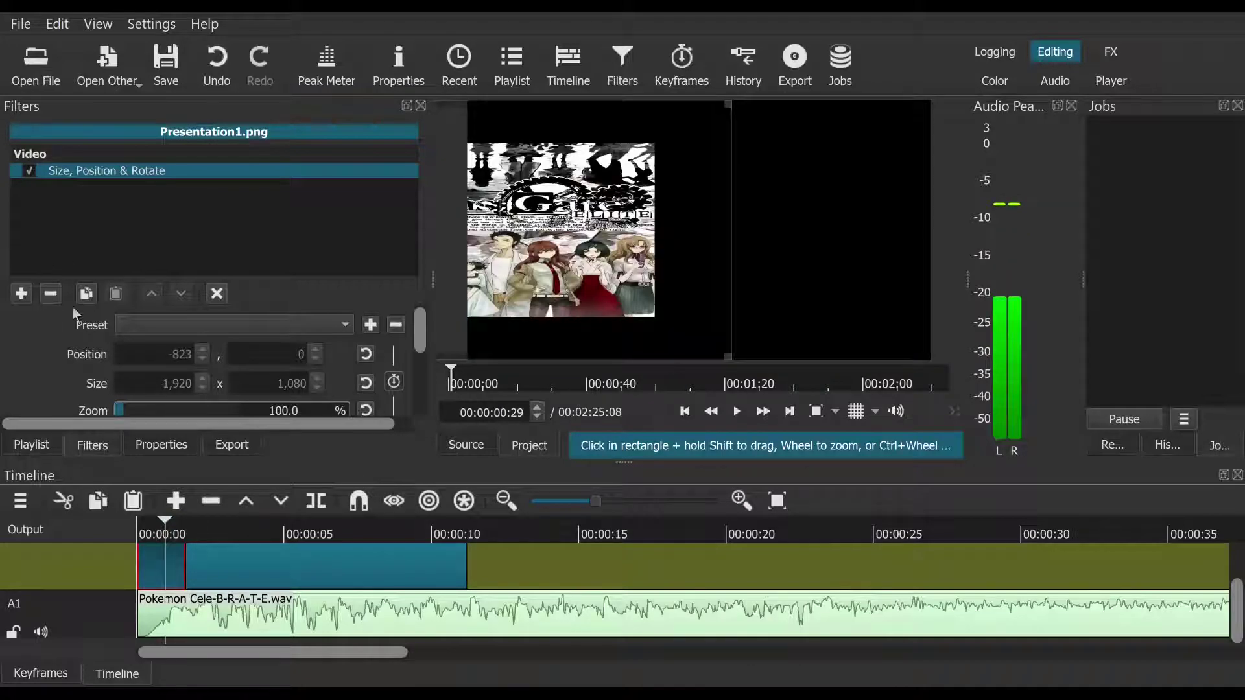
drag(424, 320, 425, 361)
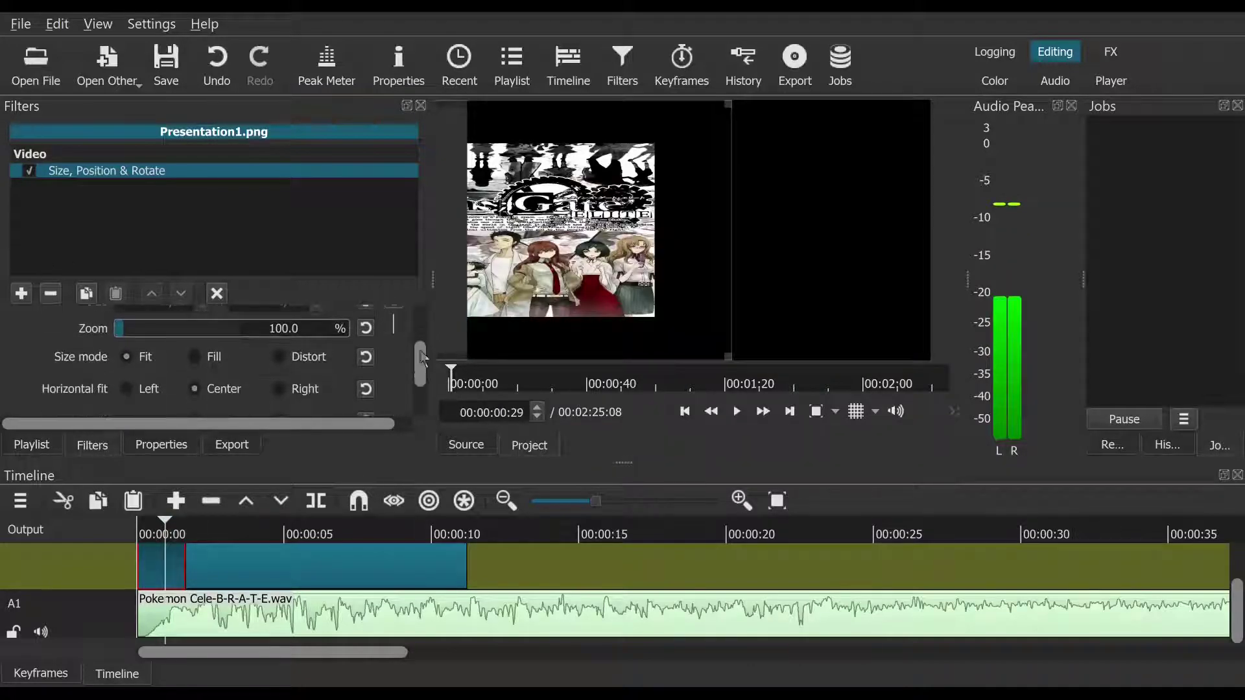
click(297, 365)
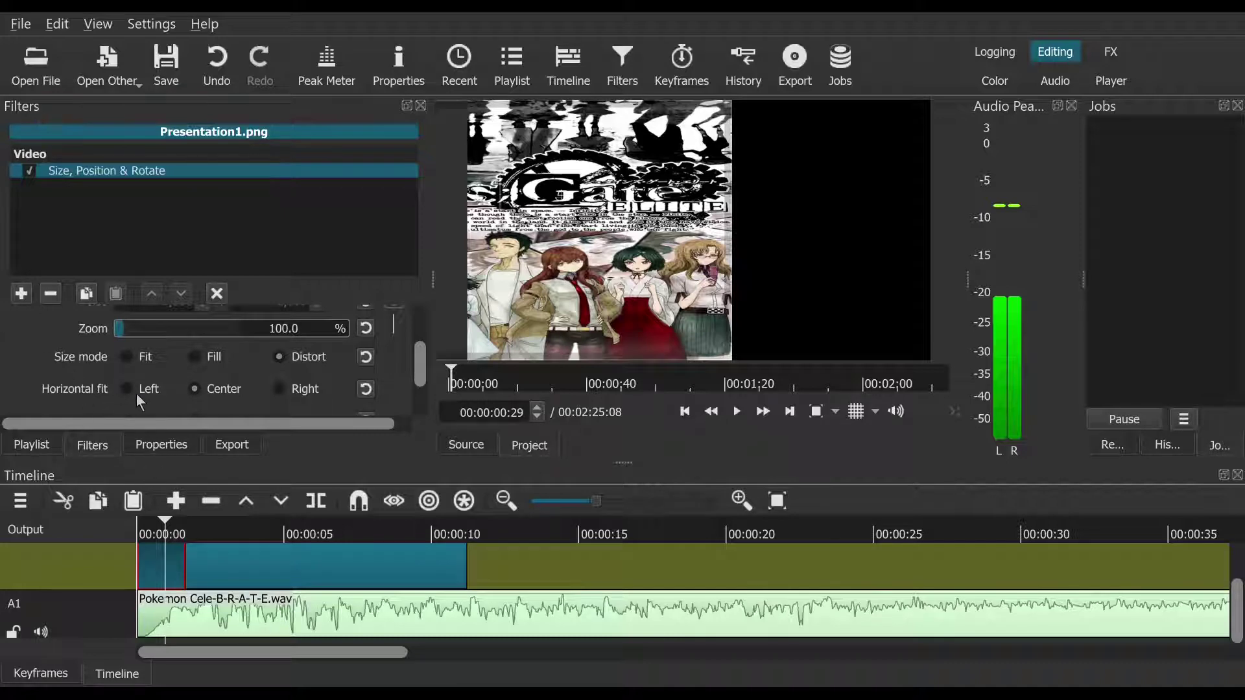
Step: Add the Glitch video filter to the first part of the Presentation1.png image
click(26, 293)
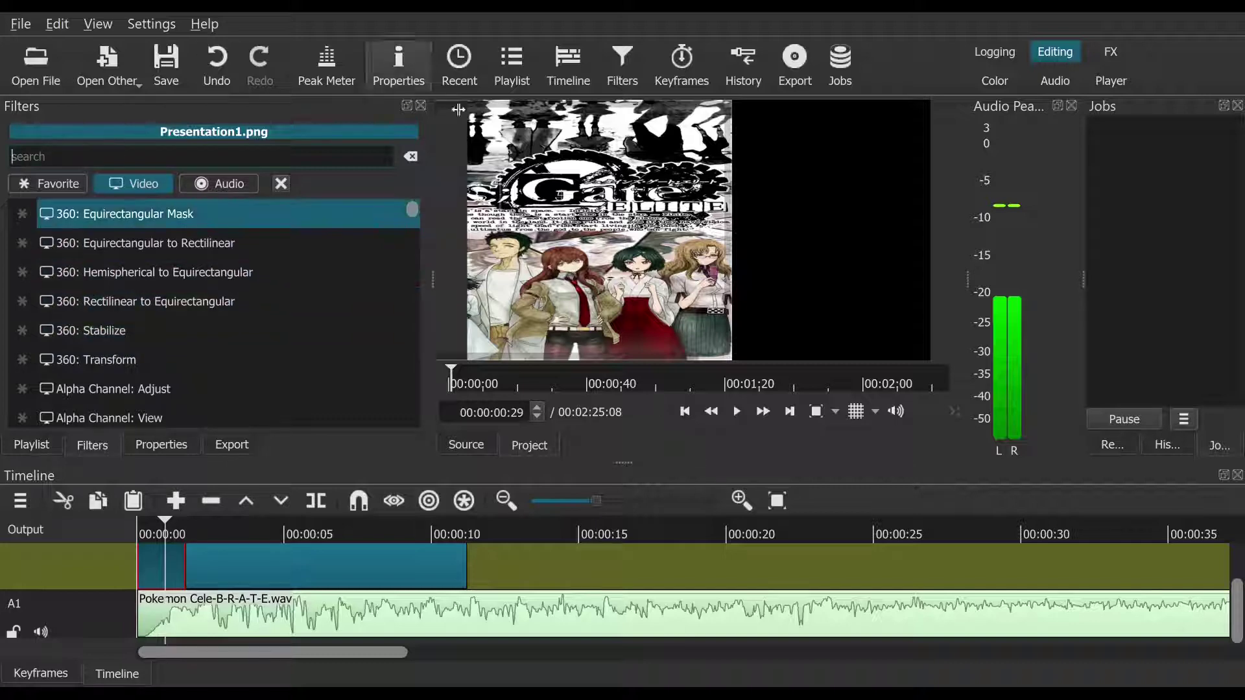
scroll(273, 295, down, 1)
scroll(273, 295, down, 2)
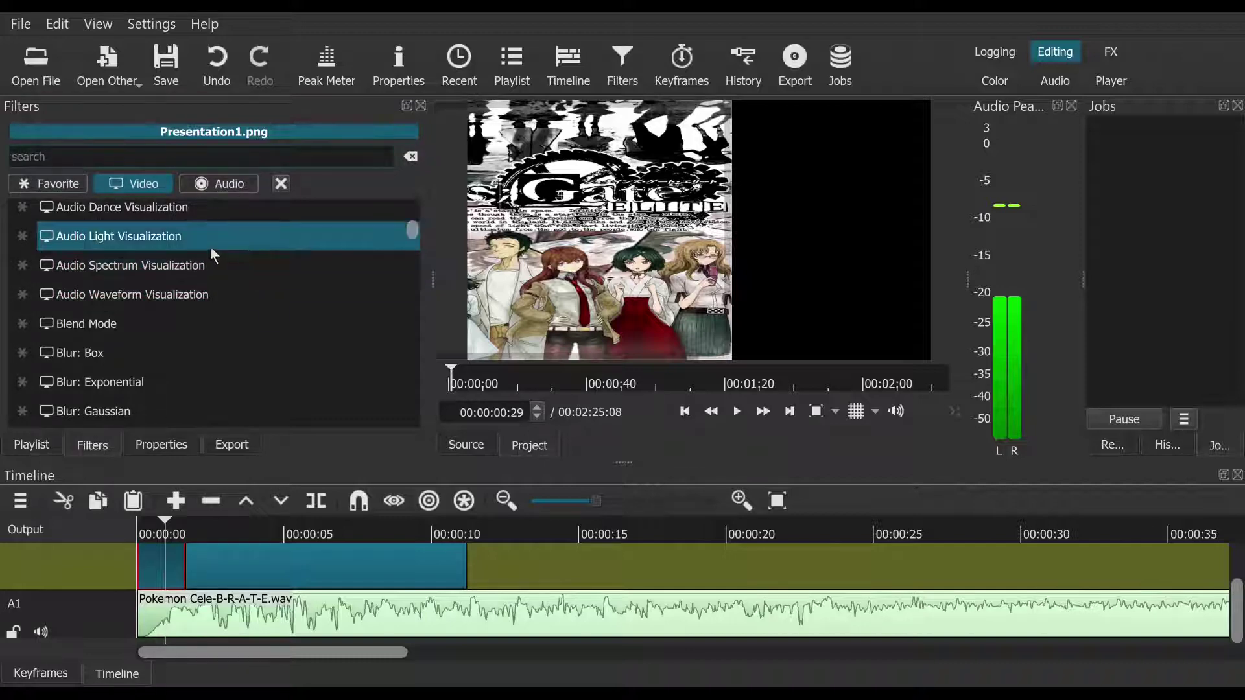
scroll(203, 247, down, 3)
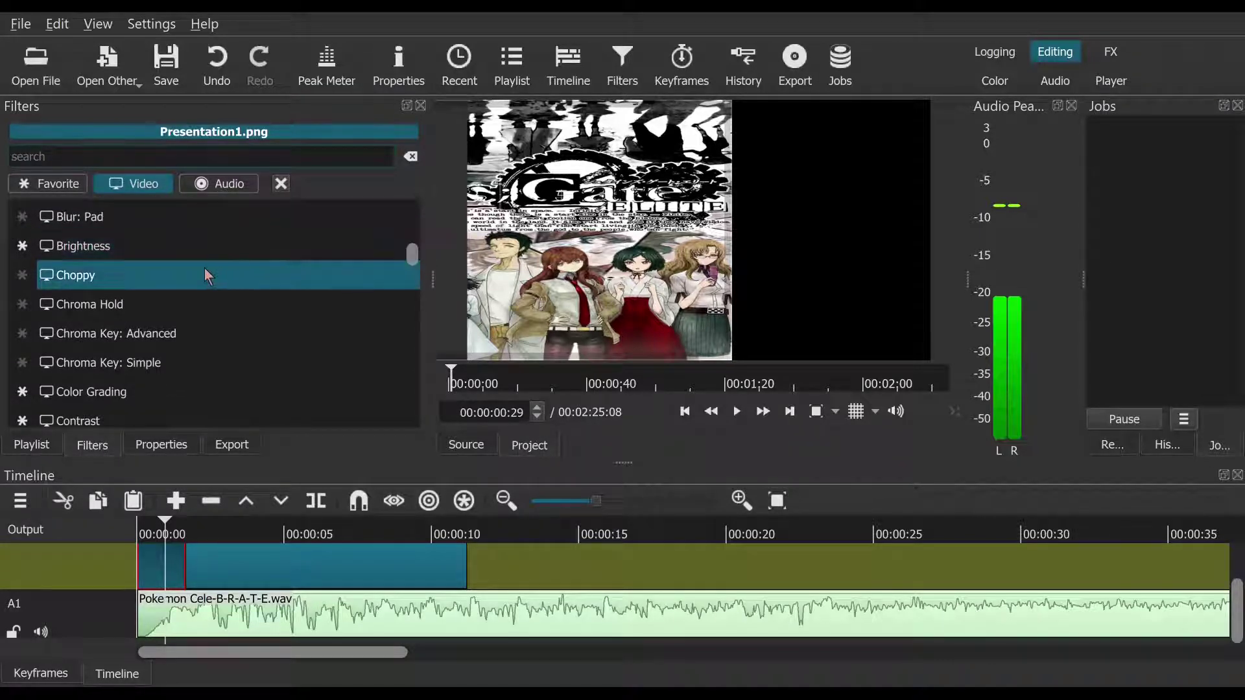
scroll(95, 323, down, 2)
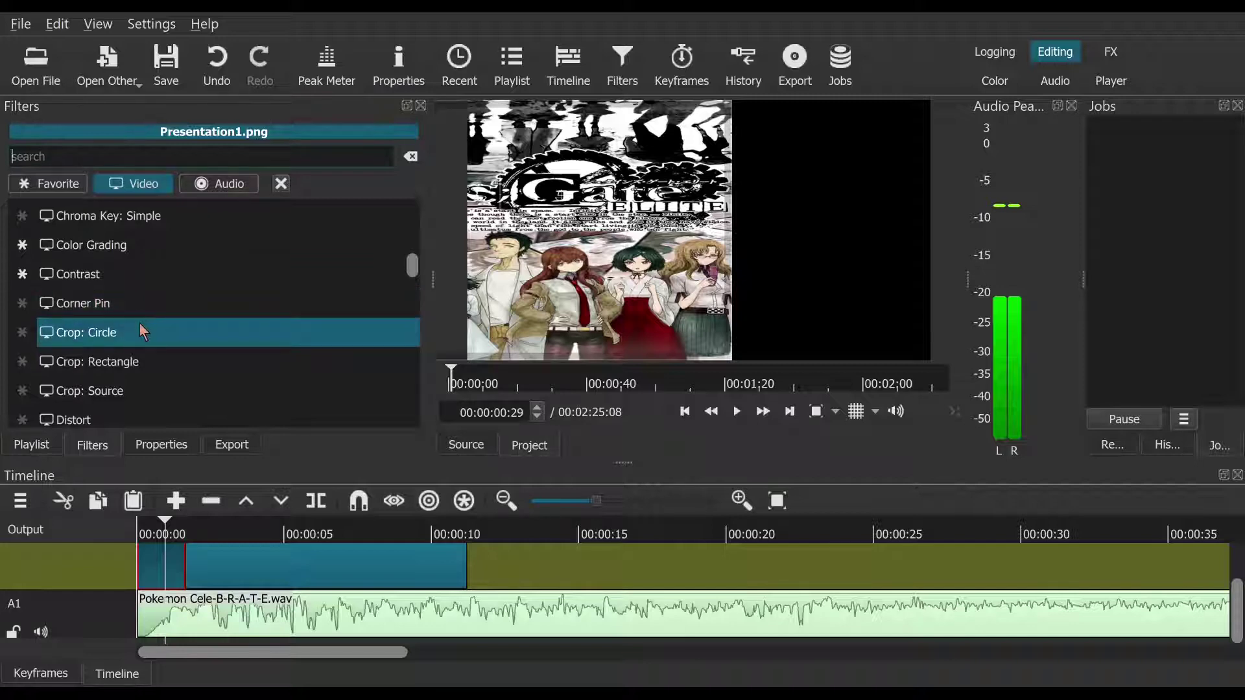
scroll(144, 324, down, 2)
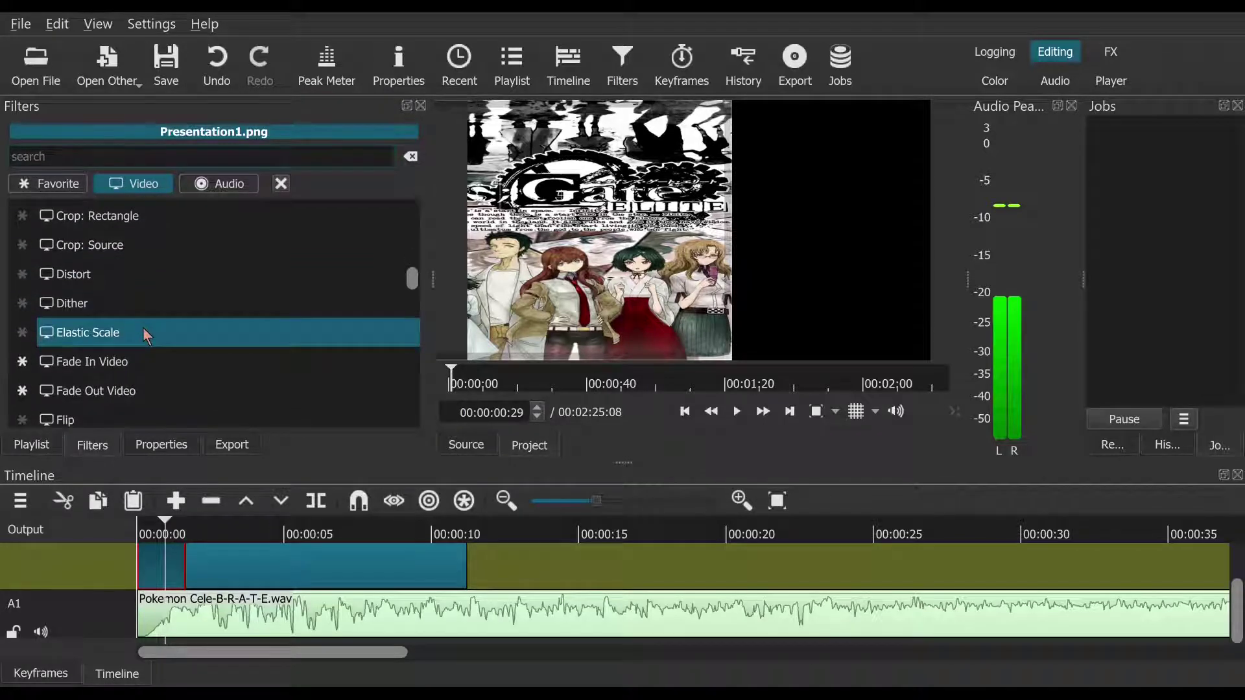
scroll(144, 331, down, 2)
scroll(144, 331, up, 2)
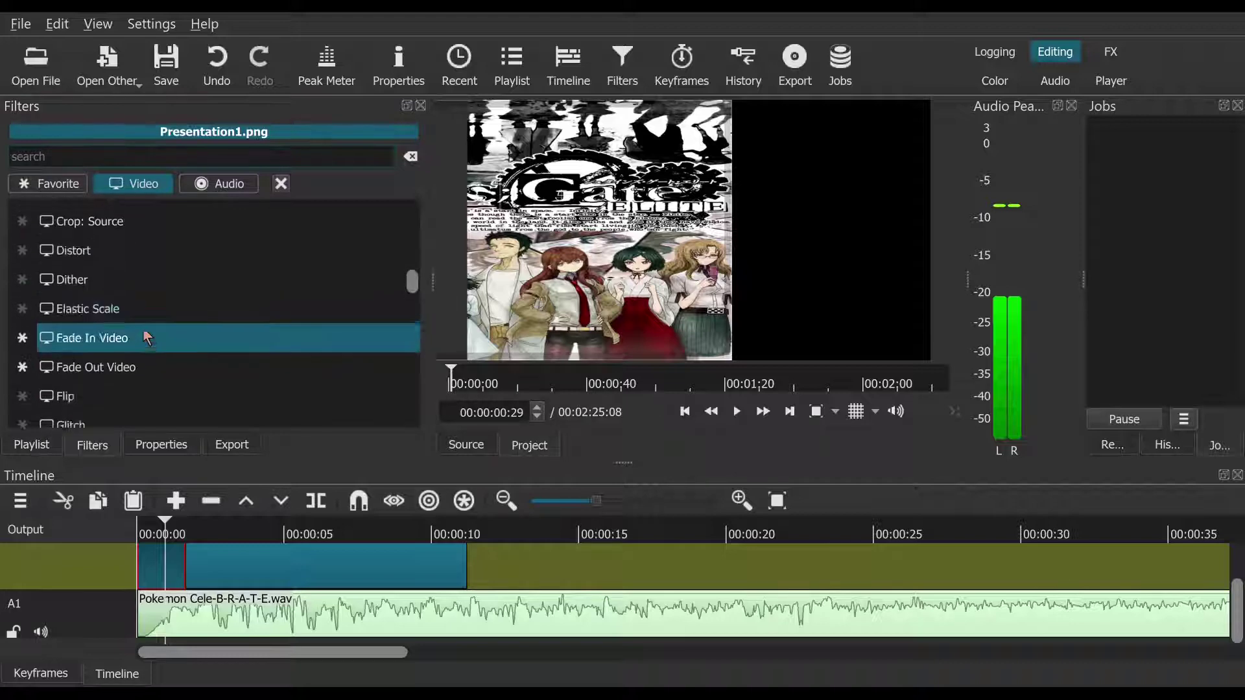
scroll(103, 360, down, 2)
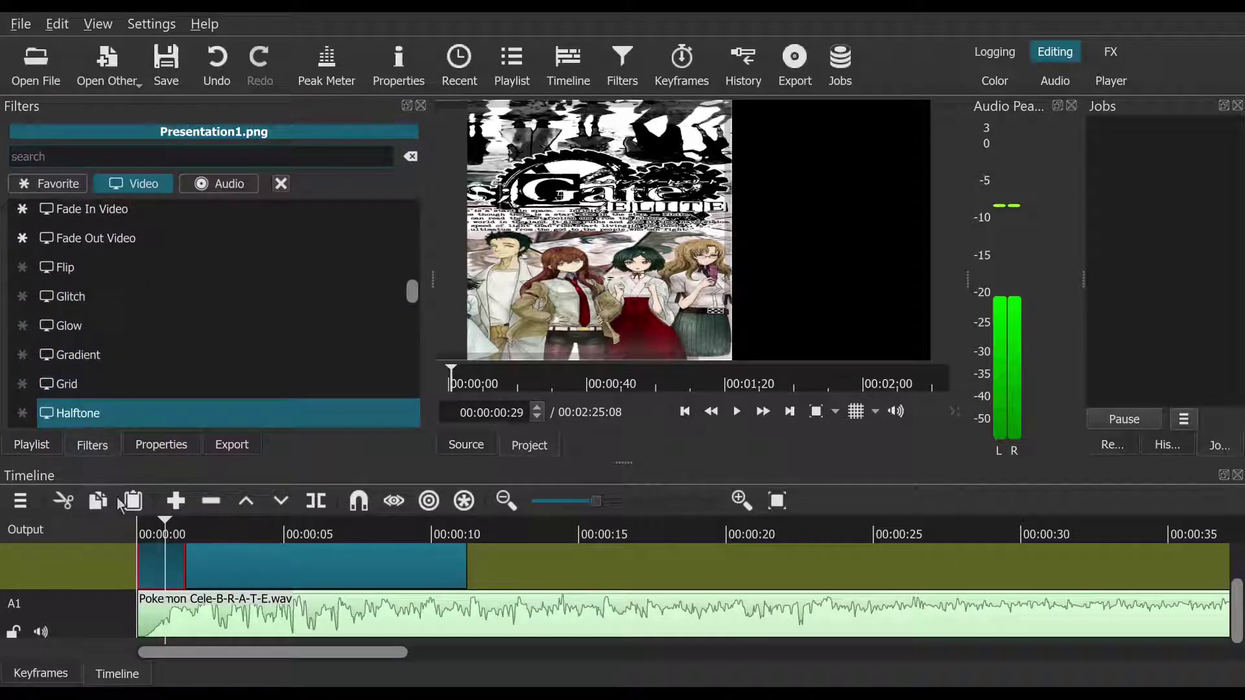
click(96, 302)
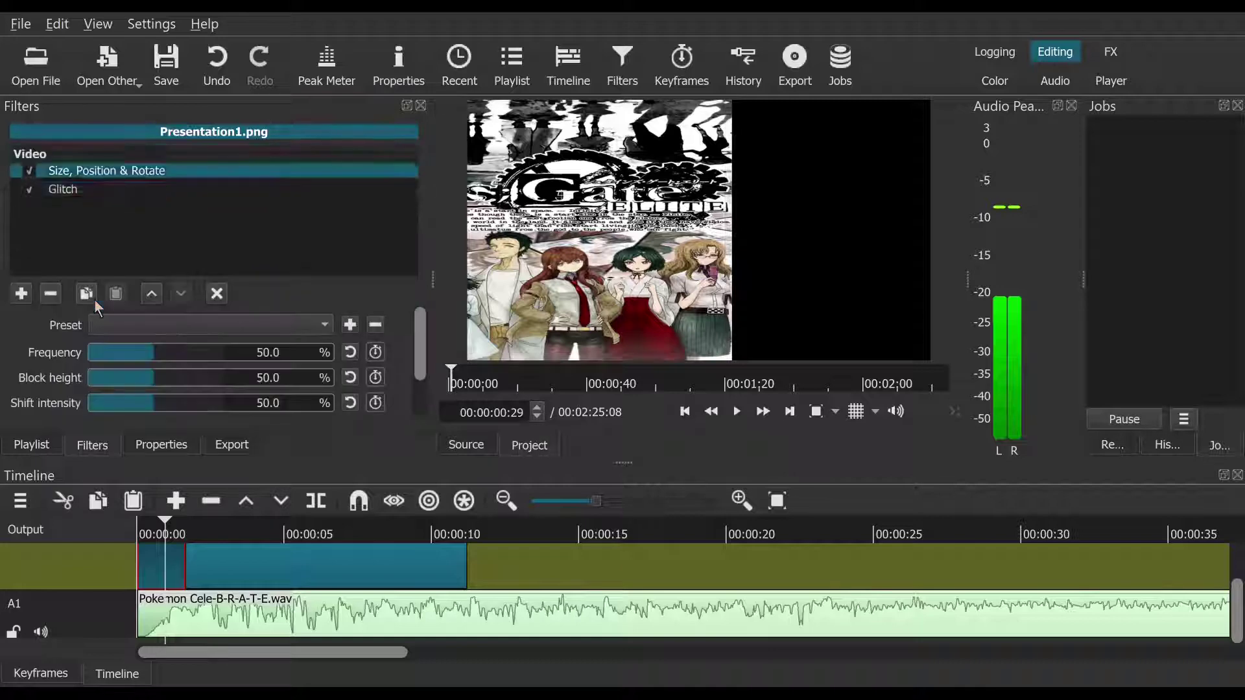
Step: Play the project twice from its beginning to check the glitched slide-in and its transition into the second part
click(151, 533)
drag(150, 533, 141, 533)
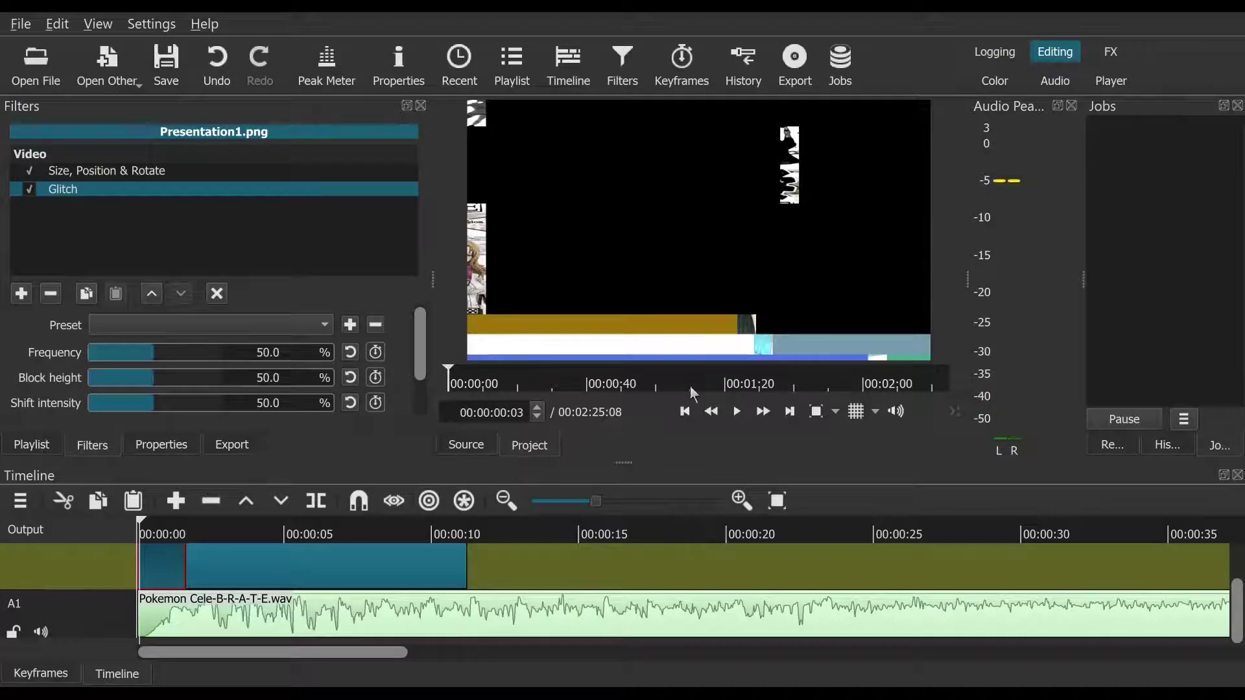
click(740, 413)
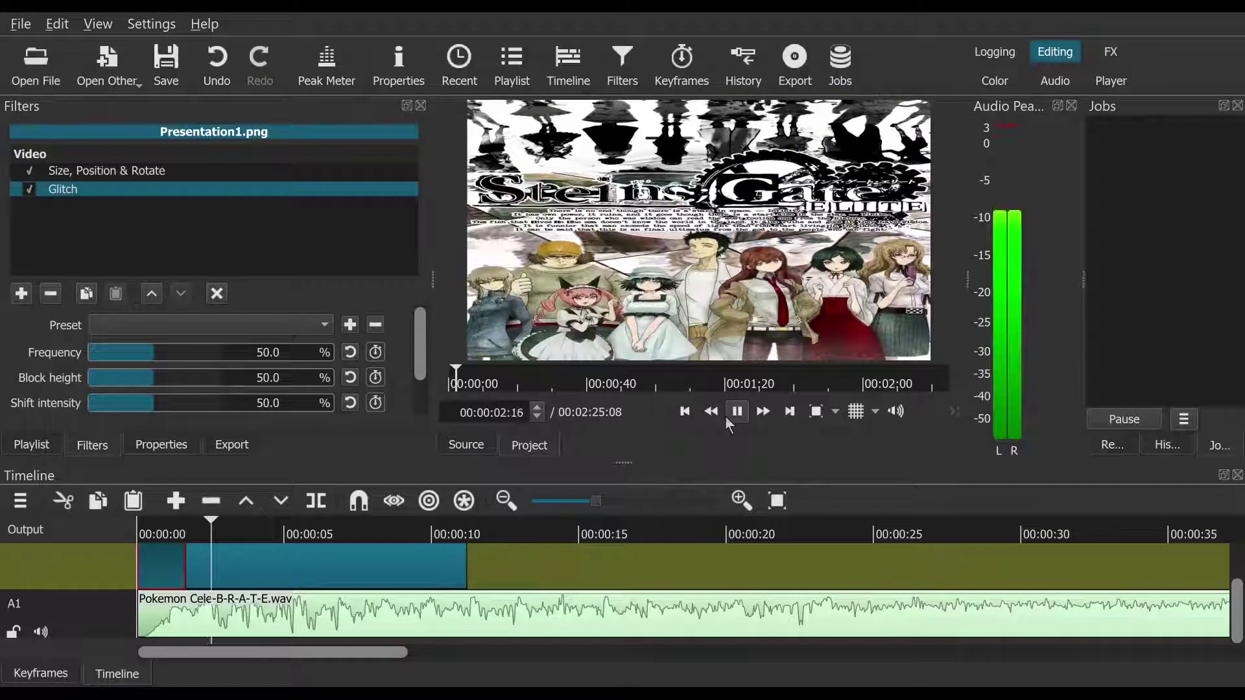
click(684, 415)
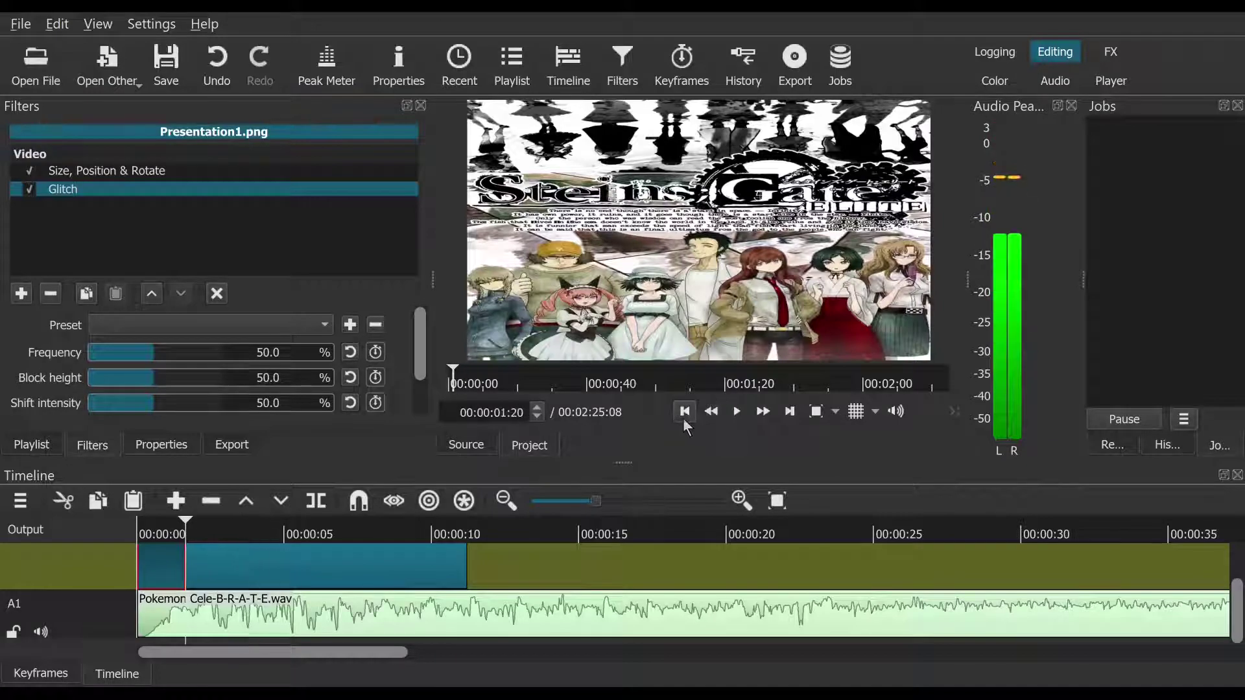
click(684, 420)
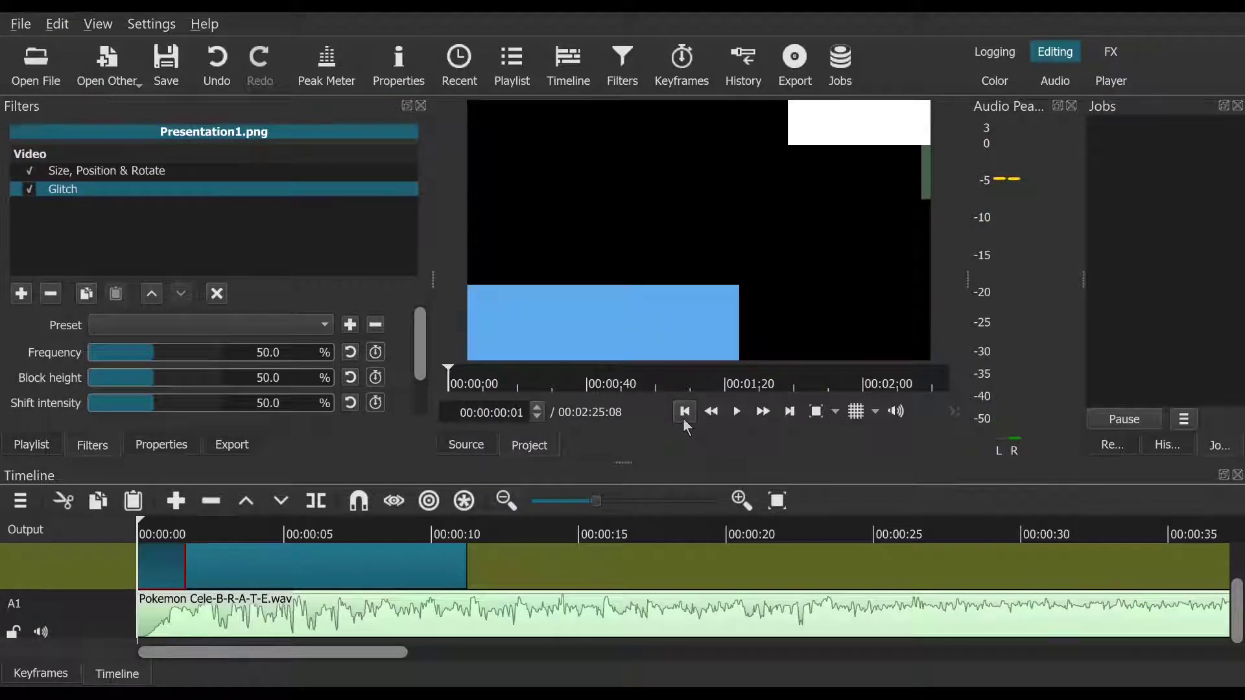
click(732, 409)
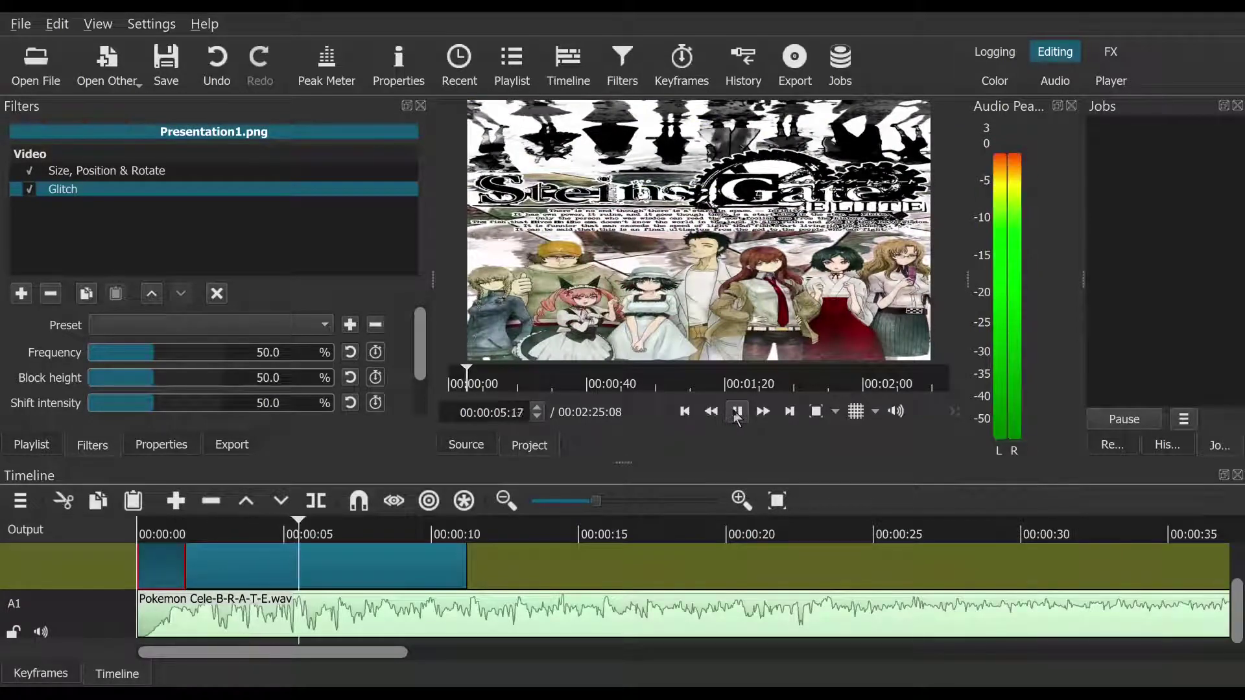
click(737, 412)
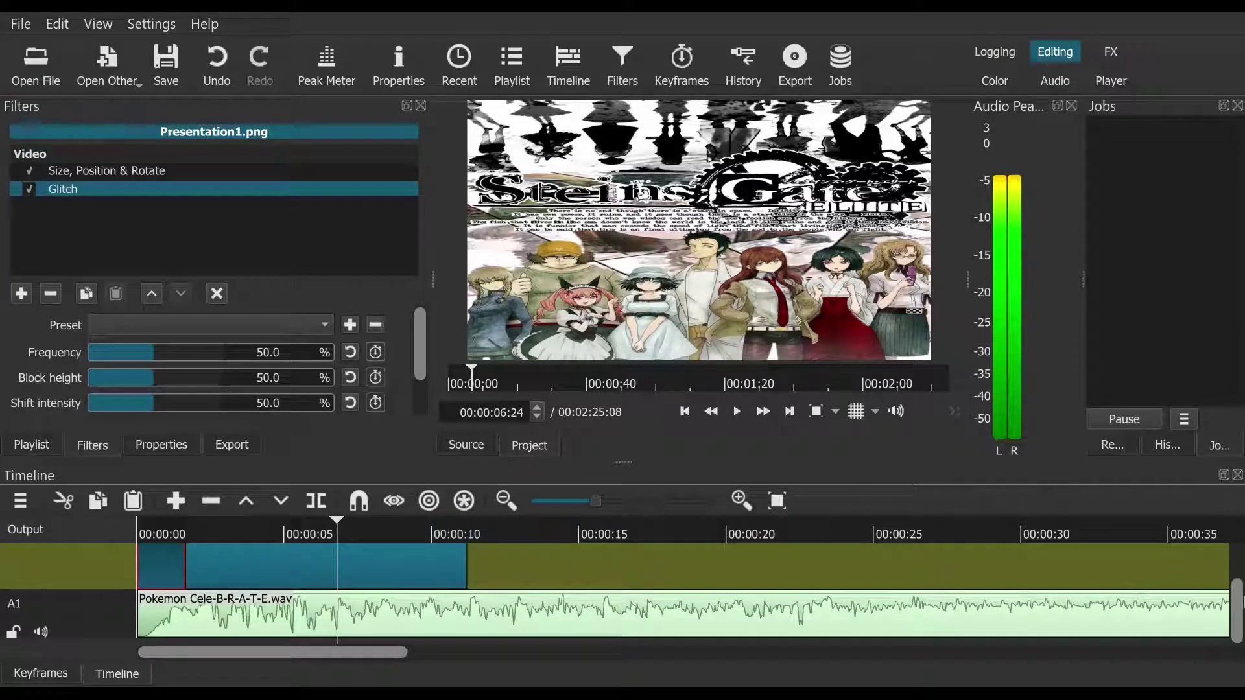
Step: Add a fade-in of about 00:00:01:04 to the second part of the image on track V1
drag(1236, 597, 1239, 550)
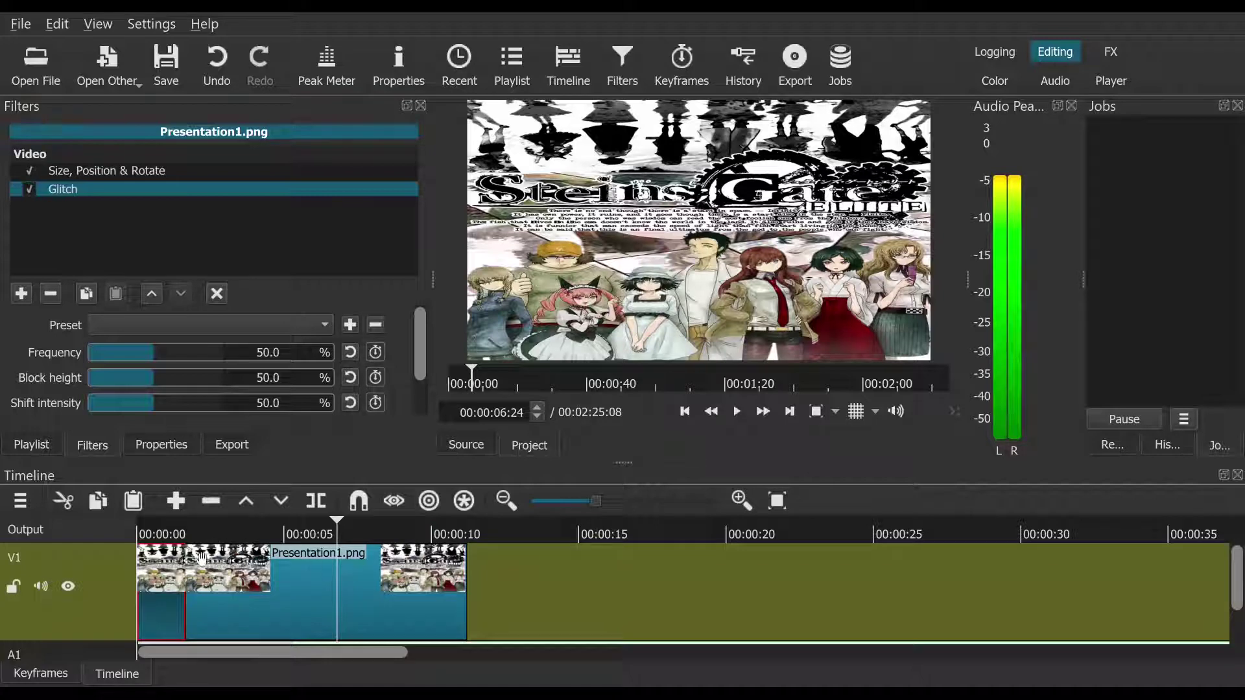
click(212, 580)
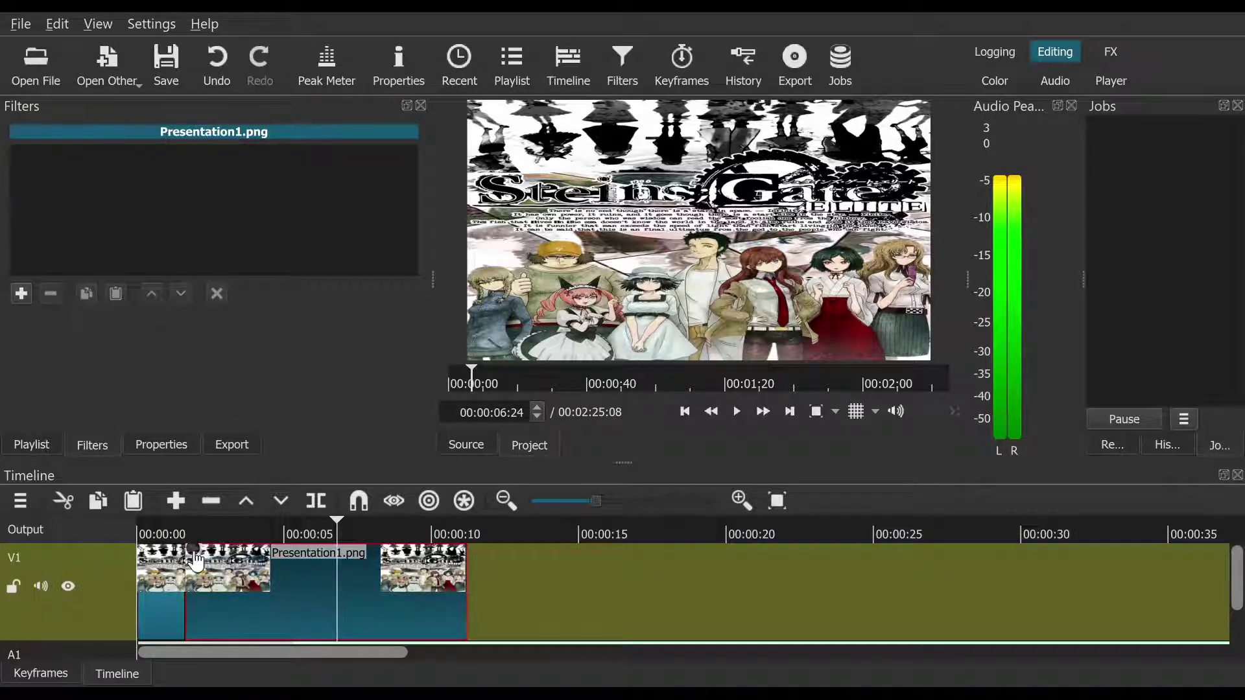
drag(202, 549, 259, 568)
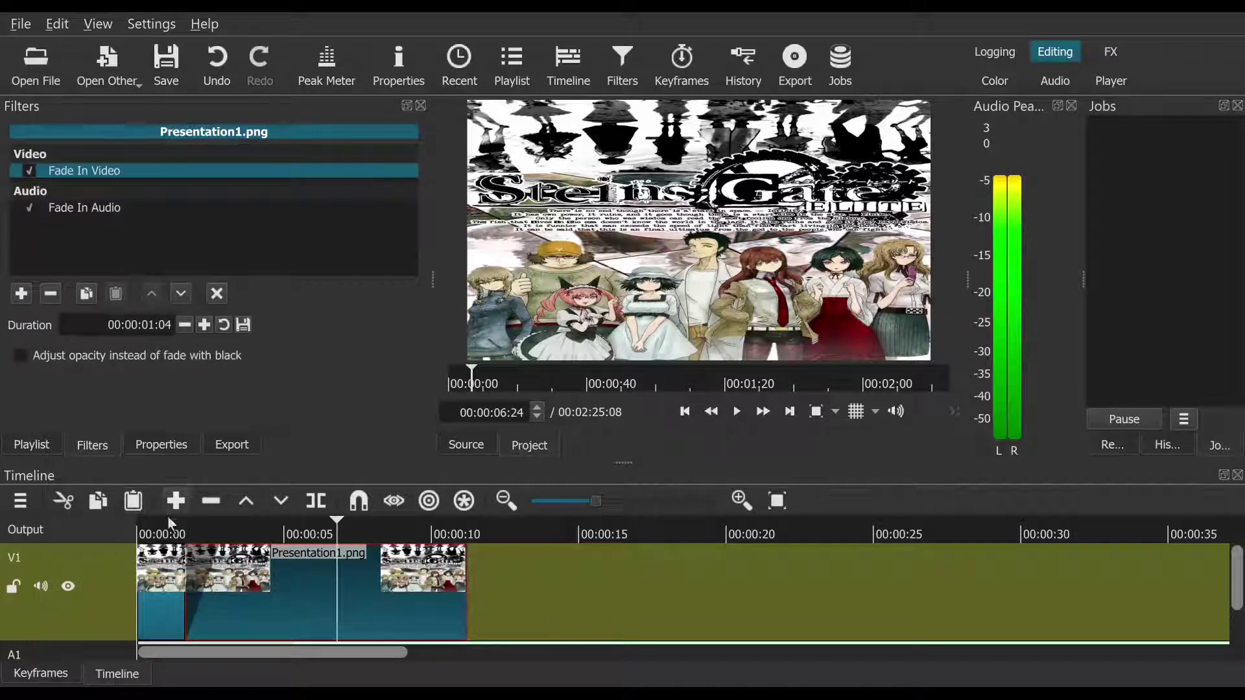
Step: Play from near the project start to check the new fade-in, stopping at about 5 seconds
click(142, 522)
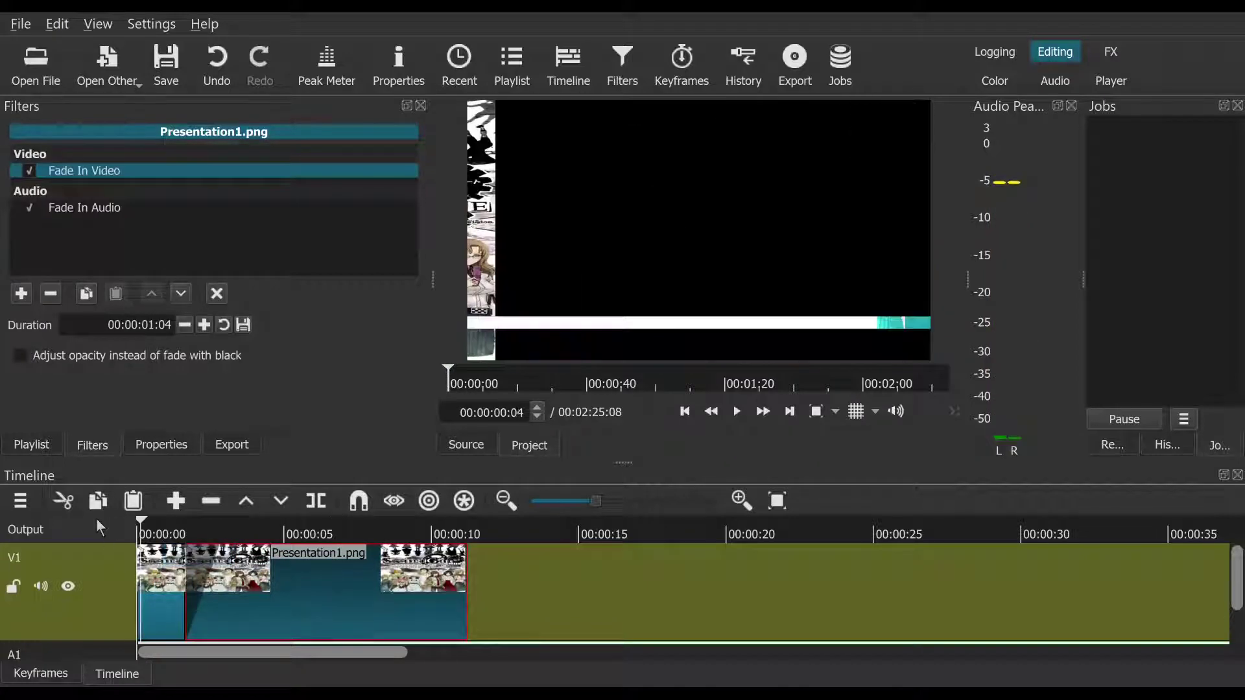
click(735, 418)
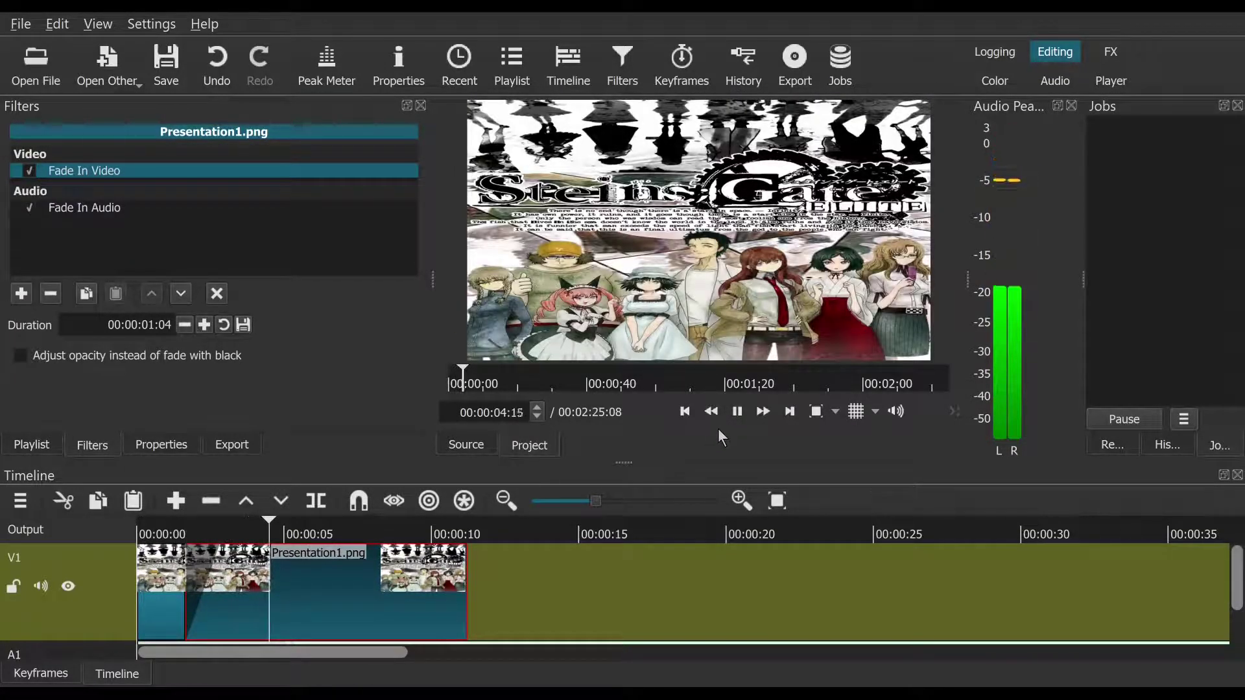
click(737, 415)
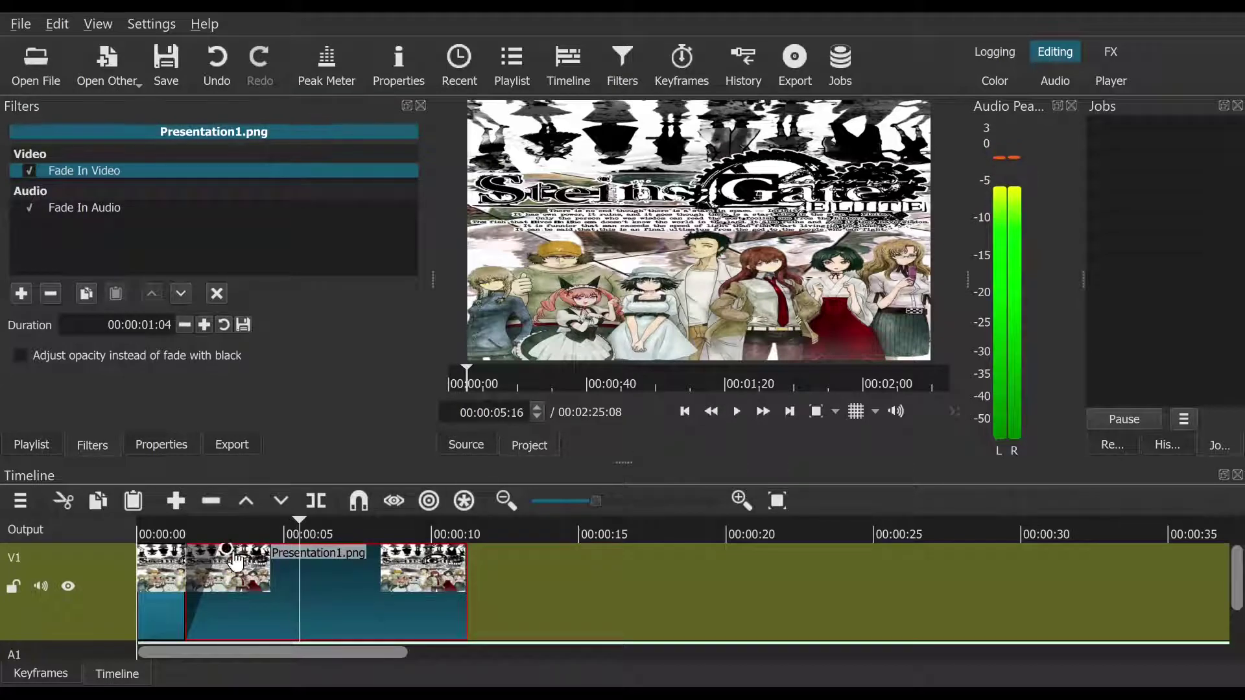
Step: Lengthen the second part's fade-in to about 00:00:03:03 and play the project from the start past the image's end
drag(229, 550, 278, 551)
key(Home)
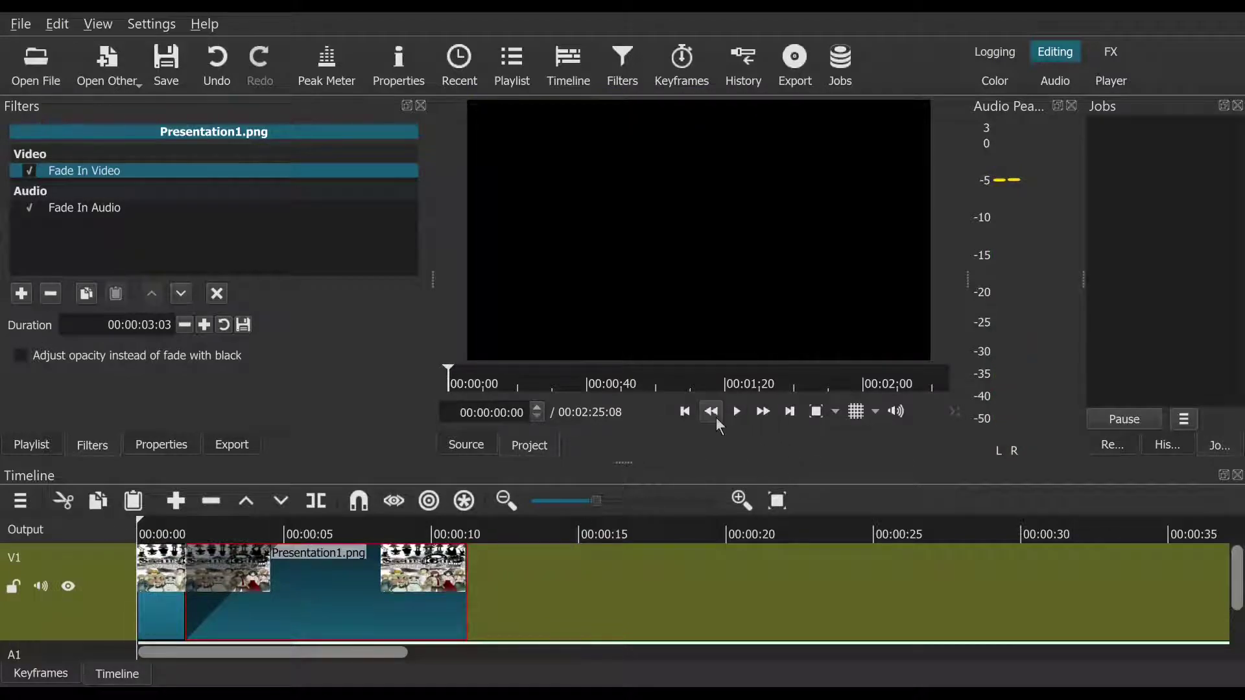
click(737, 415)
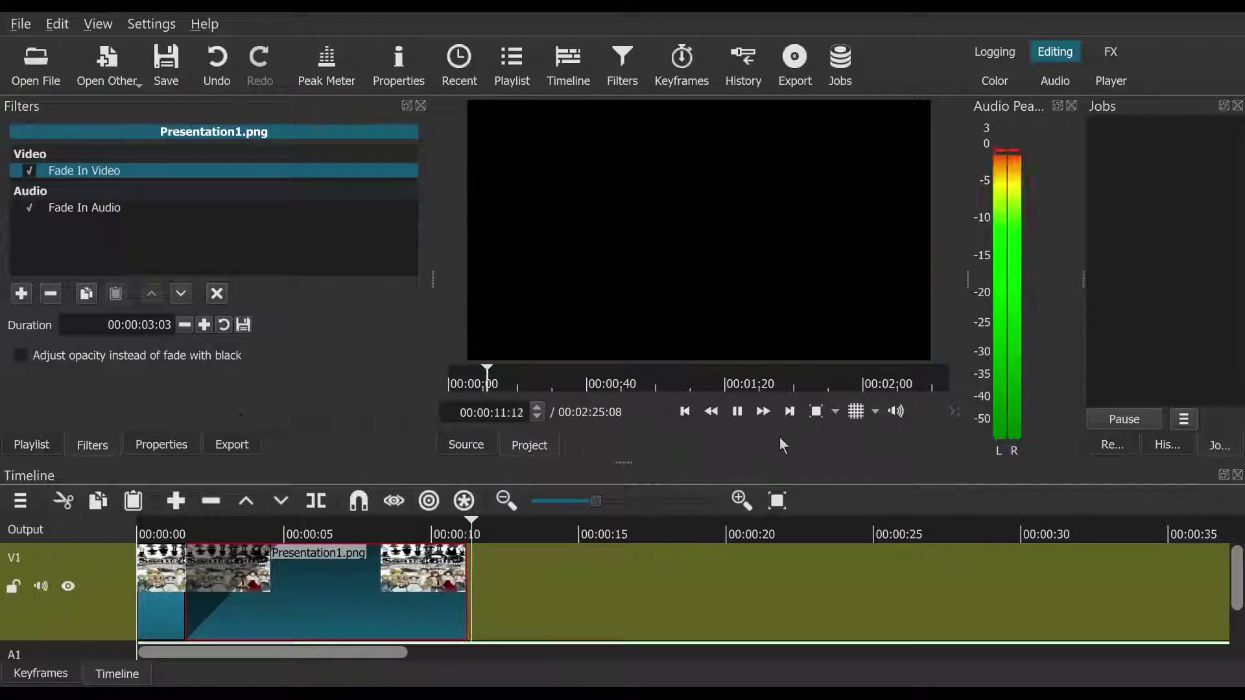
click(737, 413)
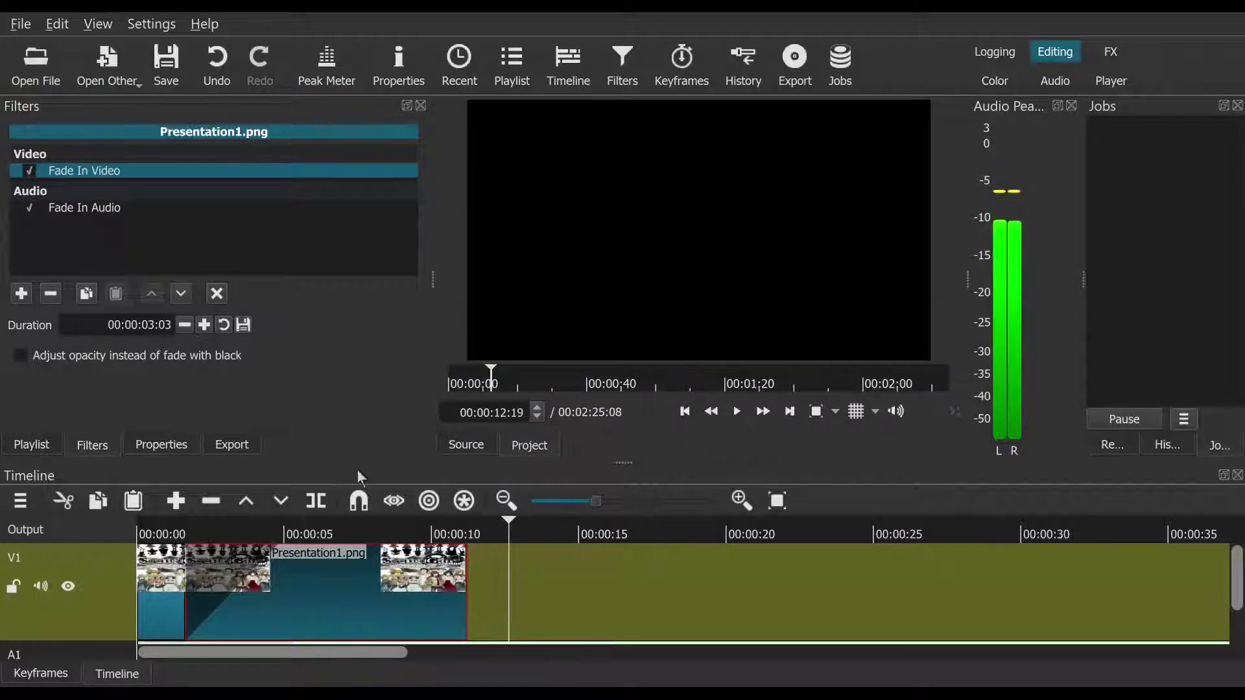
Step: Return to the split at 00:00:01:20 and replay the longer fade-in from there
click(688, 418)
click(689, 418)
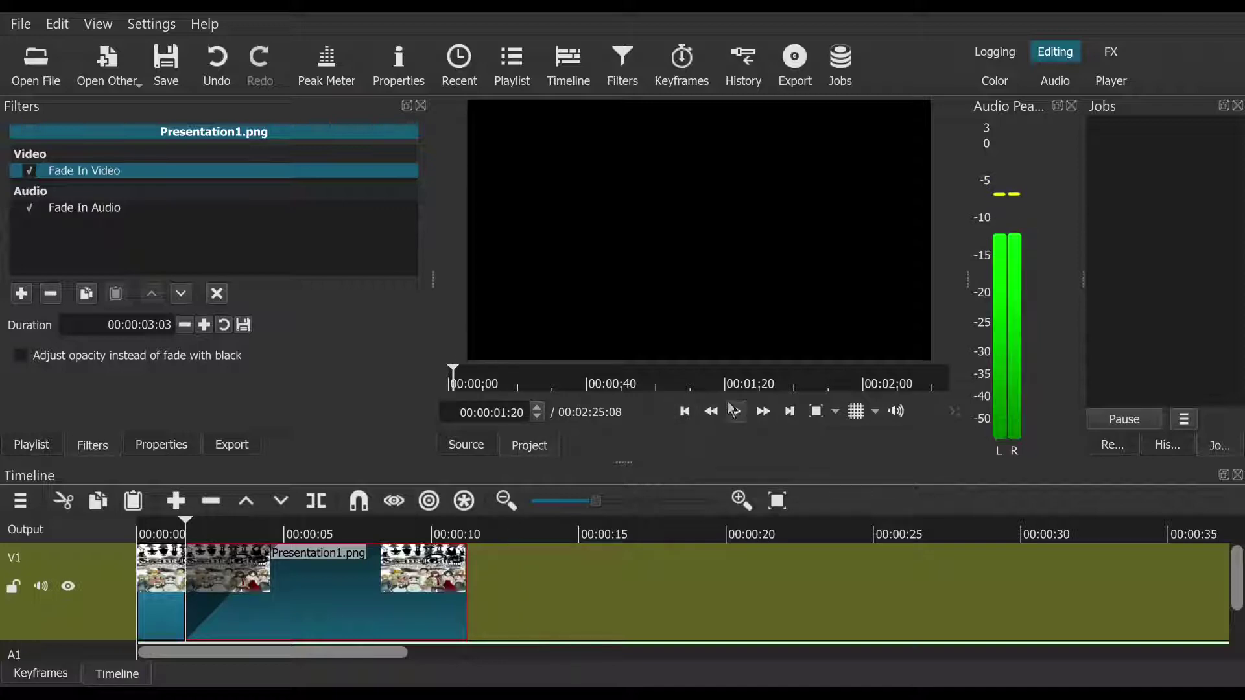
click(737, 411)
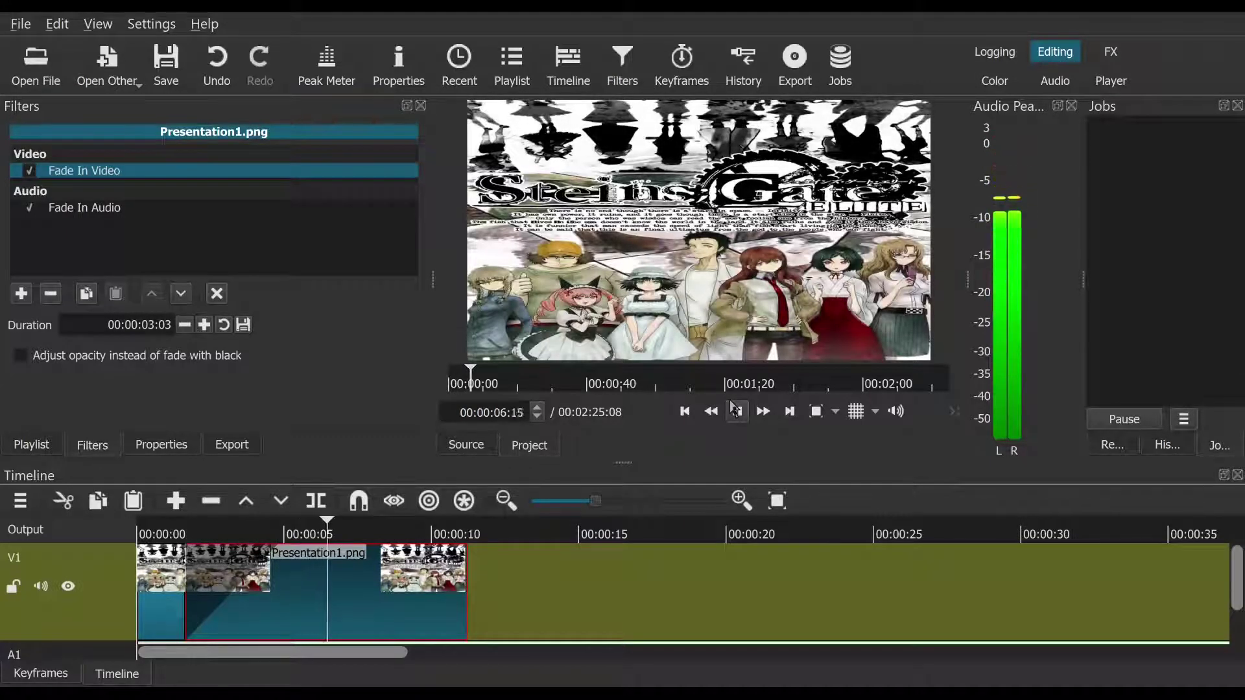
Step: Replay the image's second part up to 00:00:08:05 and trim its end on V1 to that time
click(736, 412)
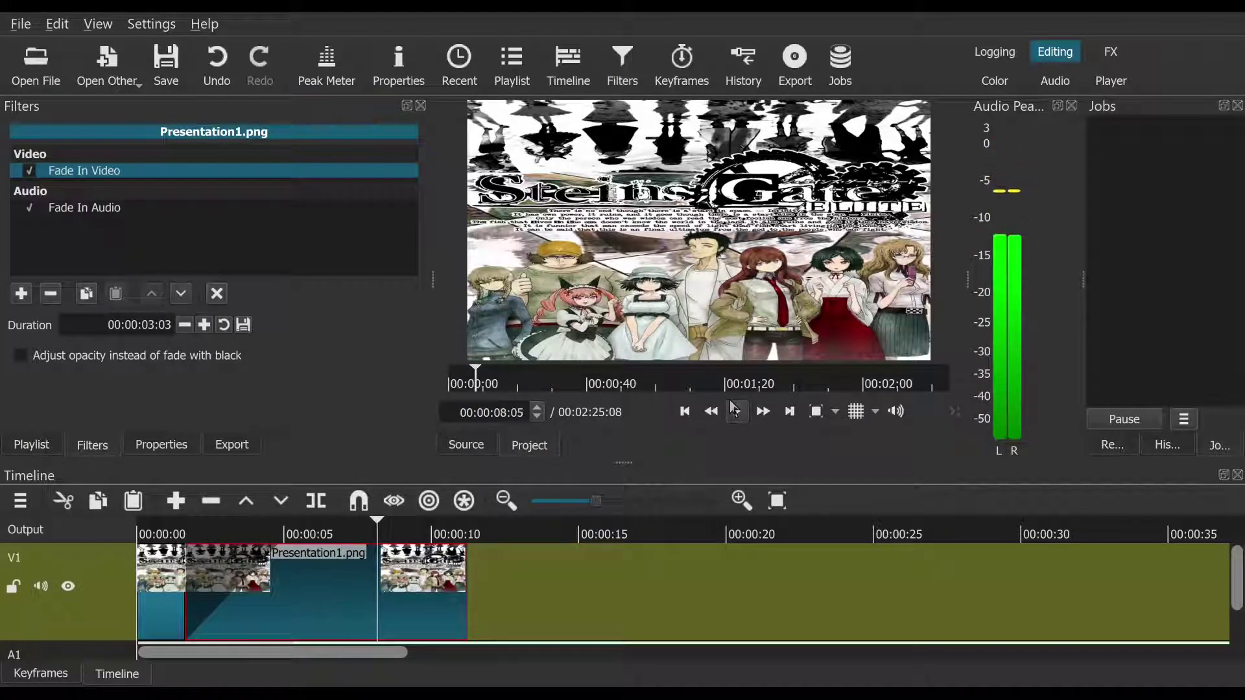
click(472, 573)
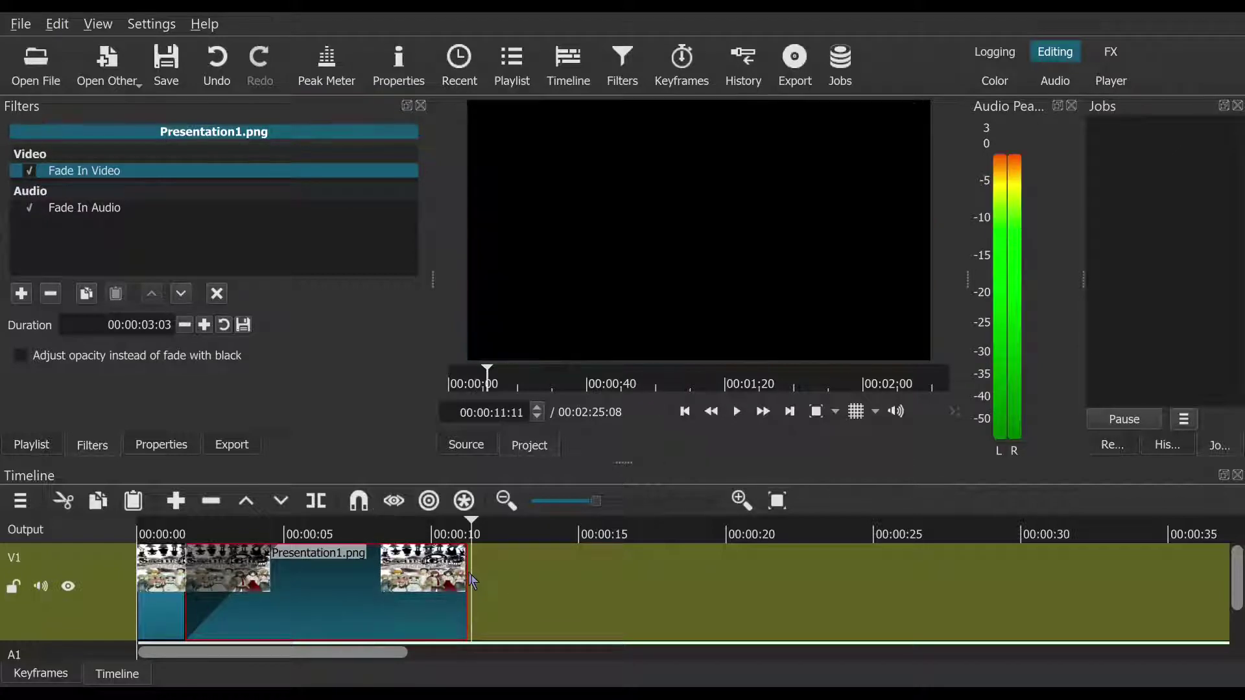
click(342, 527)
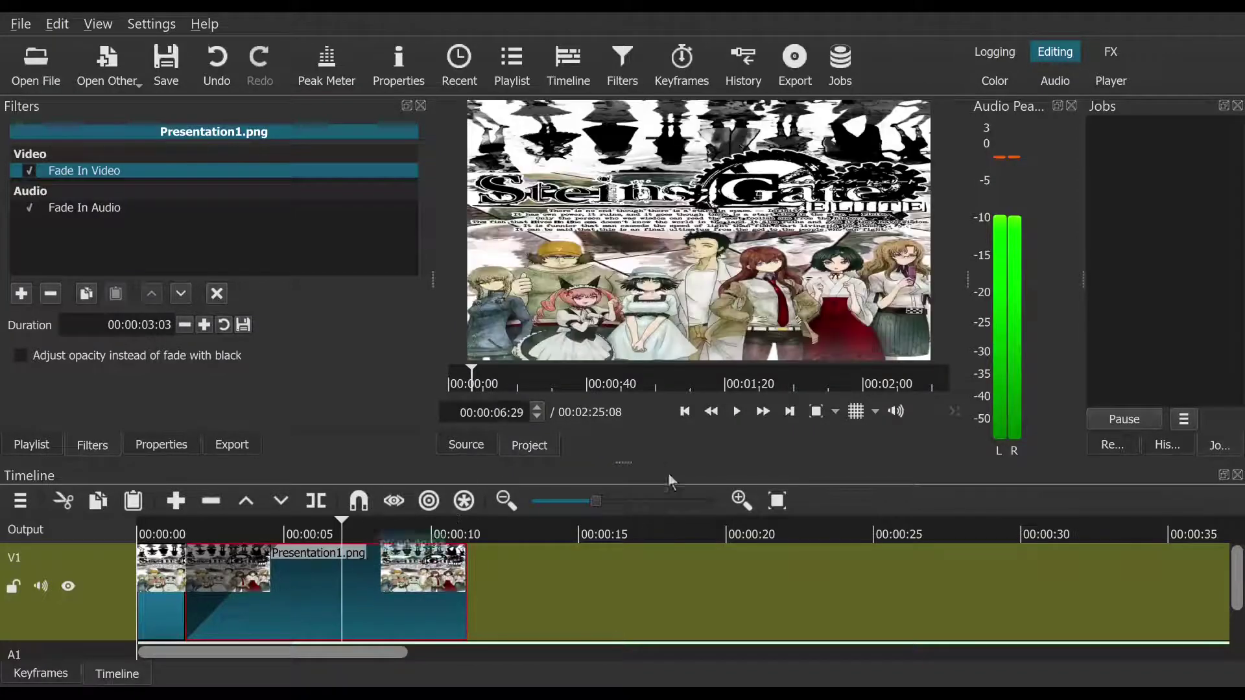
click(733, 415)
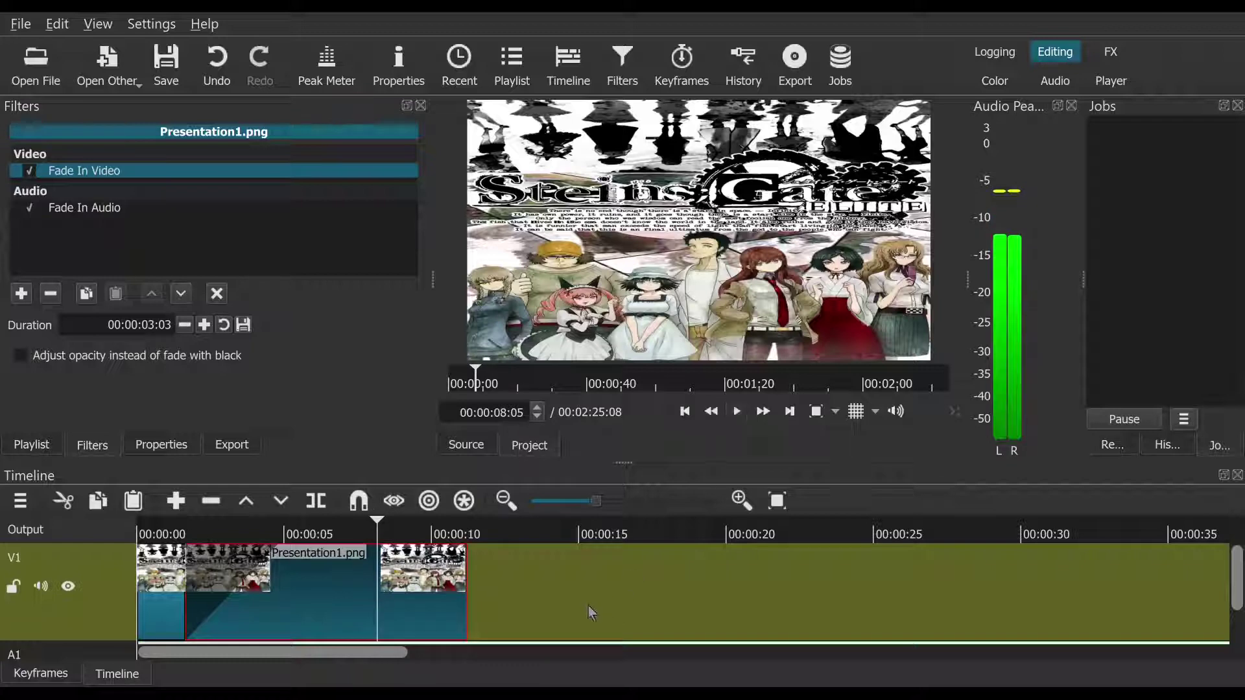
drag(464, 560, 369, 555)
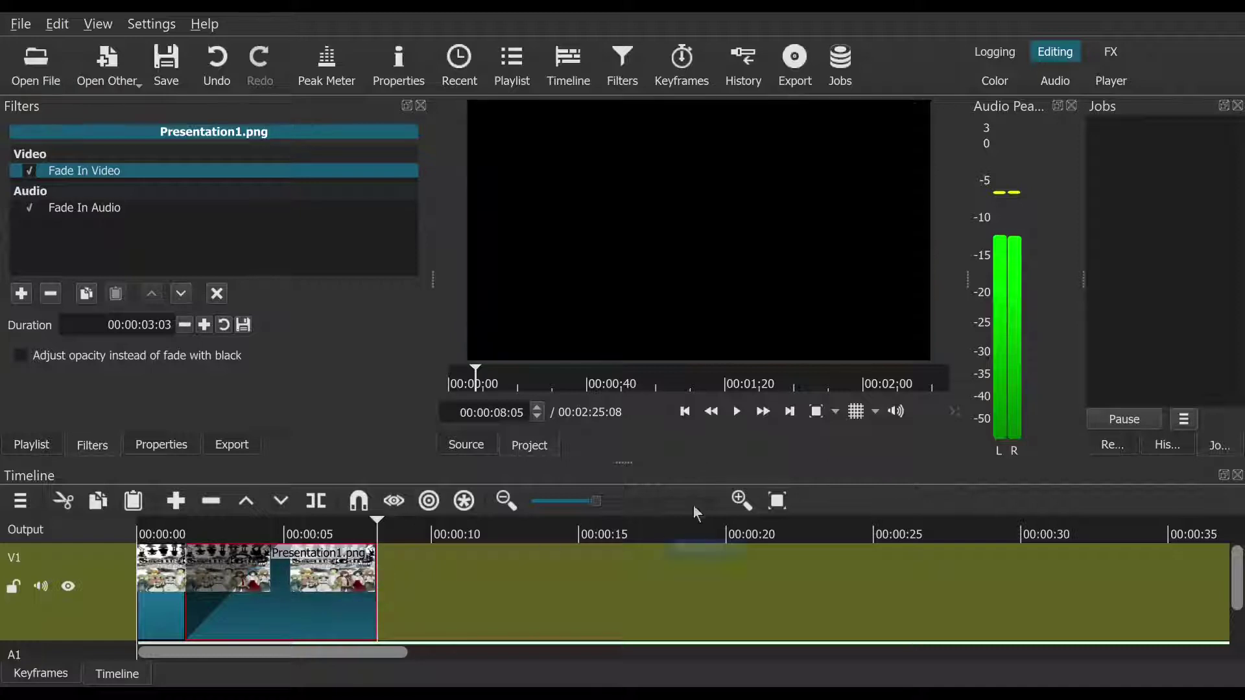
Step: Play the project past the image's trimmed end and return to the cut at 00:00:08:05
click(744, 419)
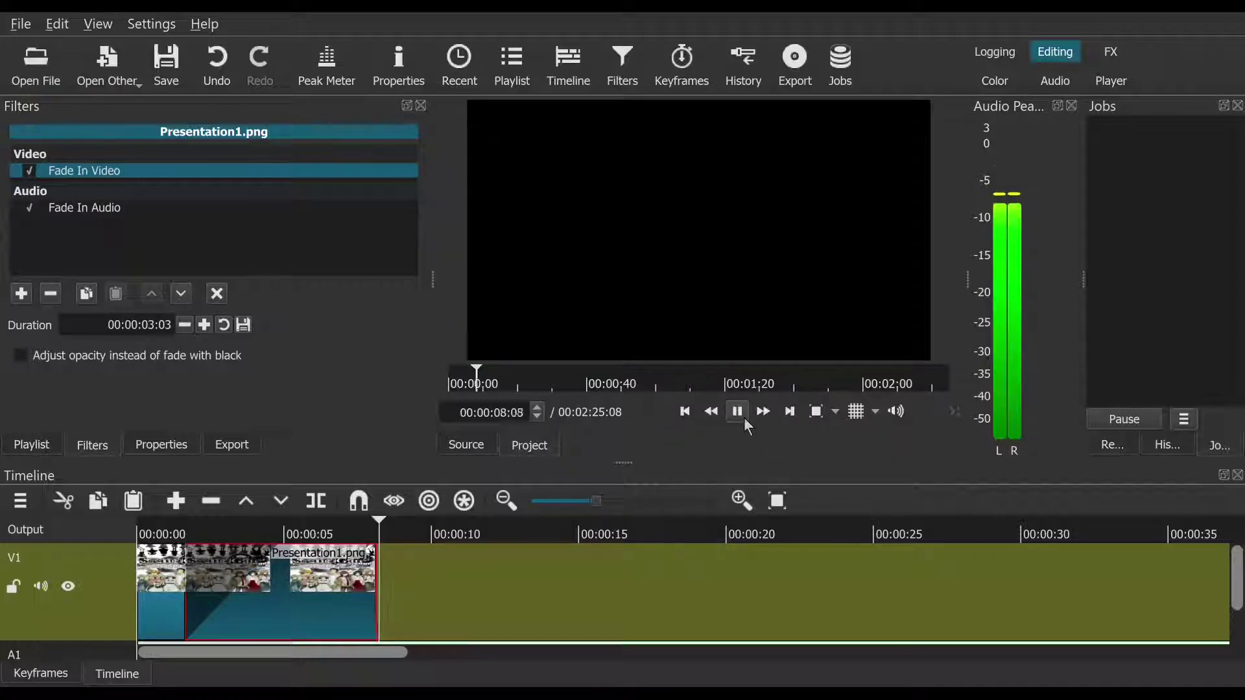
click(744, 419)
click(691, 406)
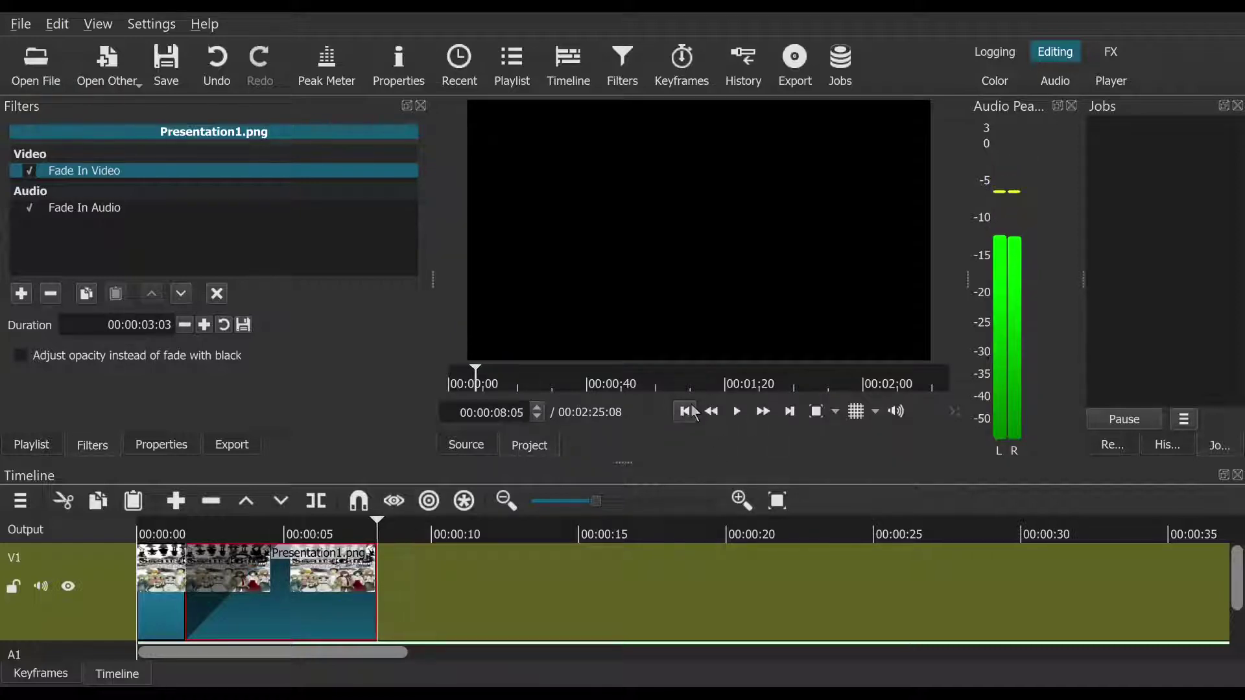
click(744, 418)
click(738, 415)
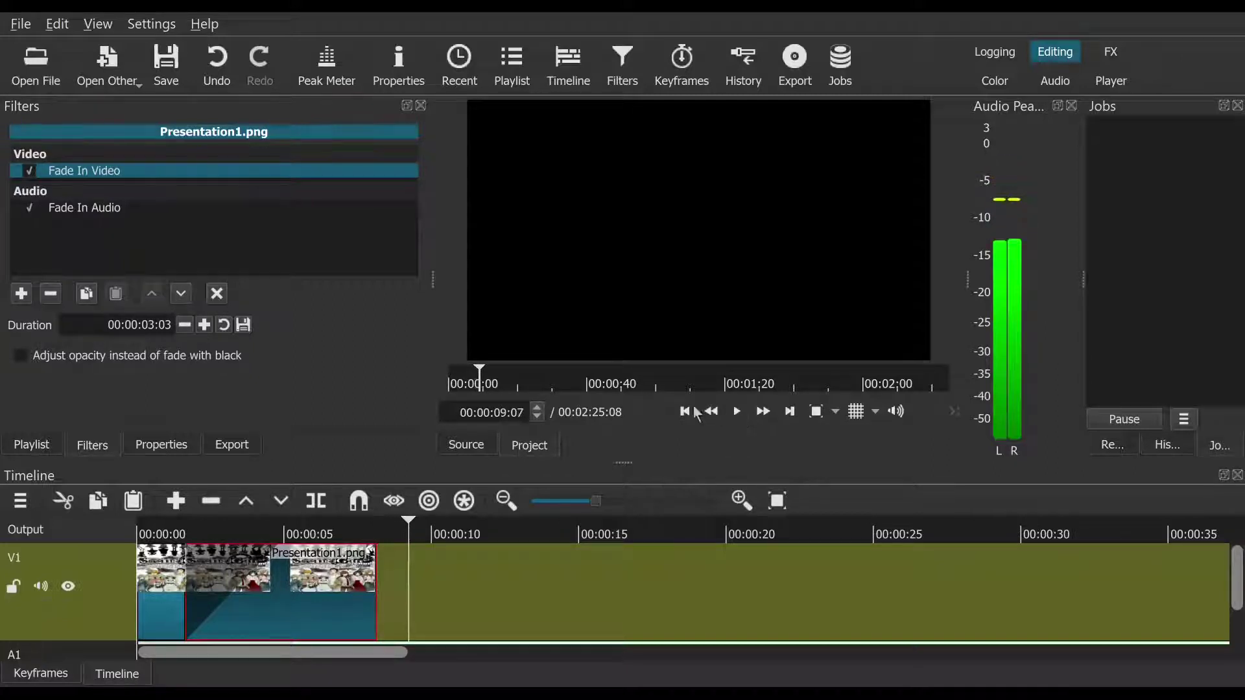
click(686, 409)
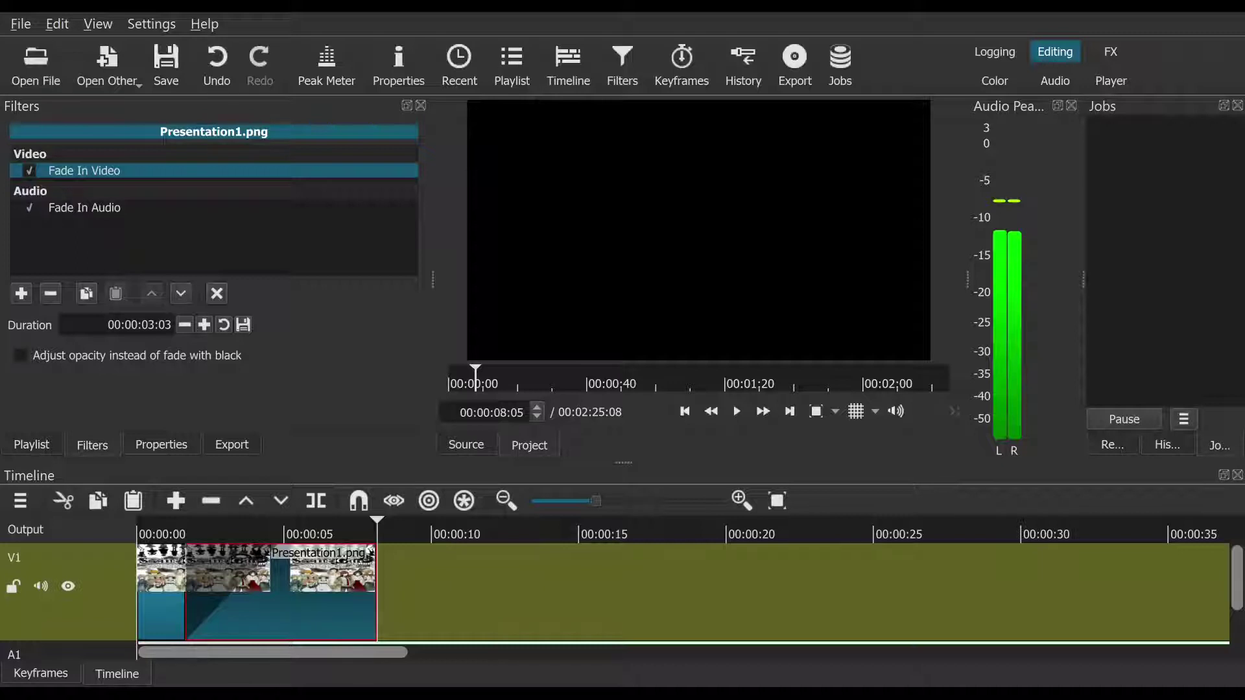
Step: Preview the start of the source clip 「Steins;Gate」Opening FULL【AMV】.mp4 and set its audio track to None
click(738, 411)
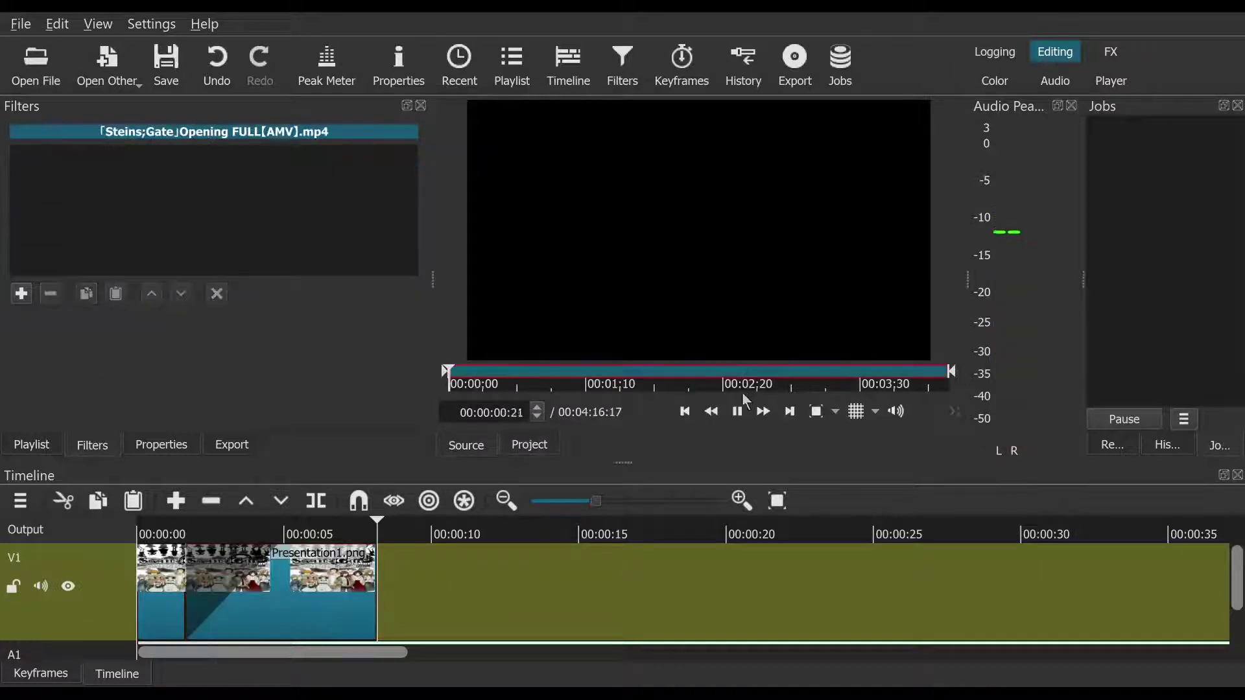
click(739, 411)
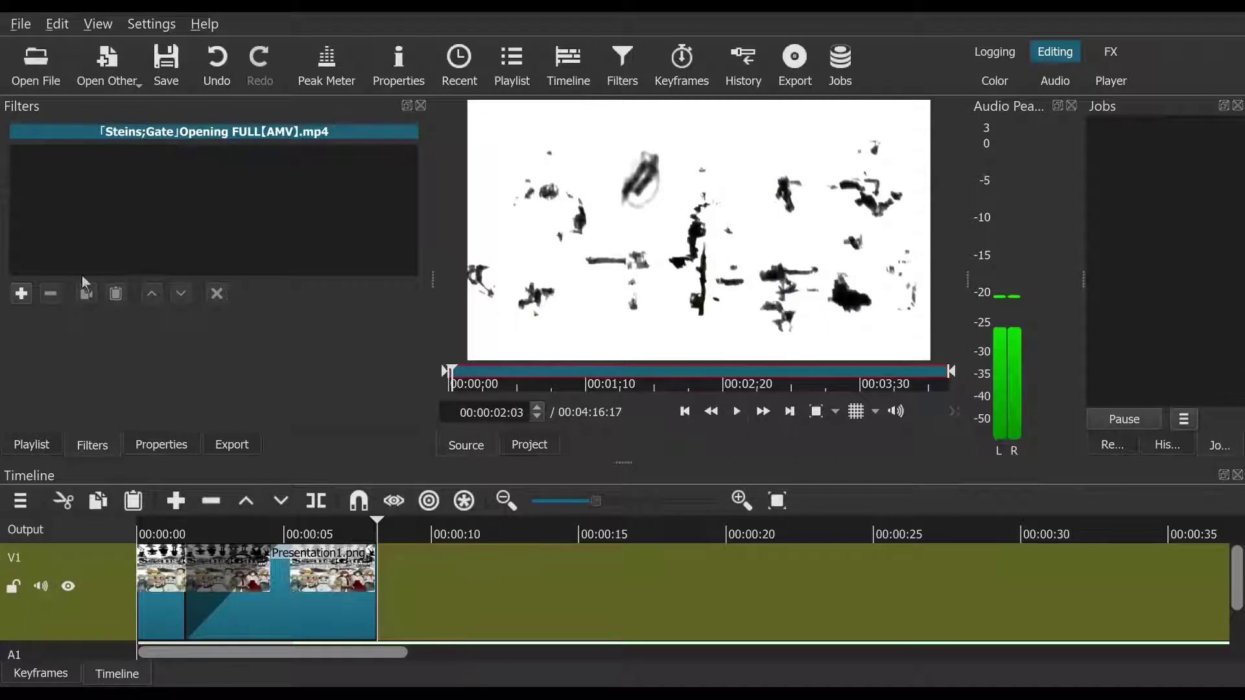
click(22, 297)
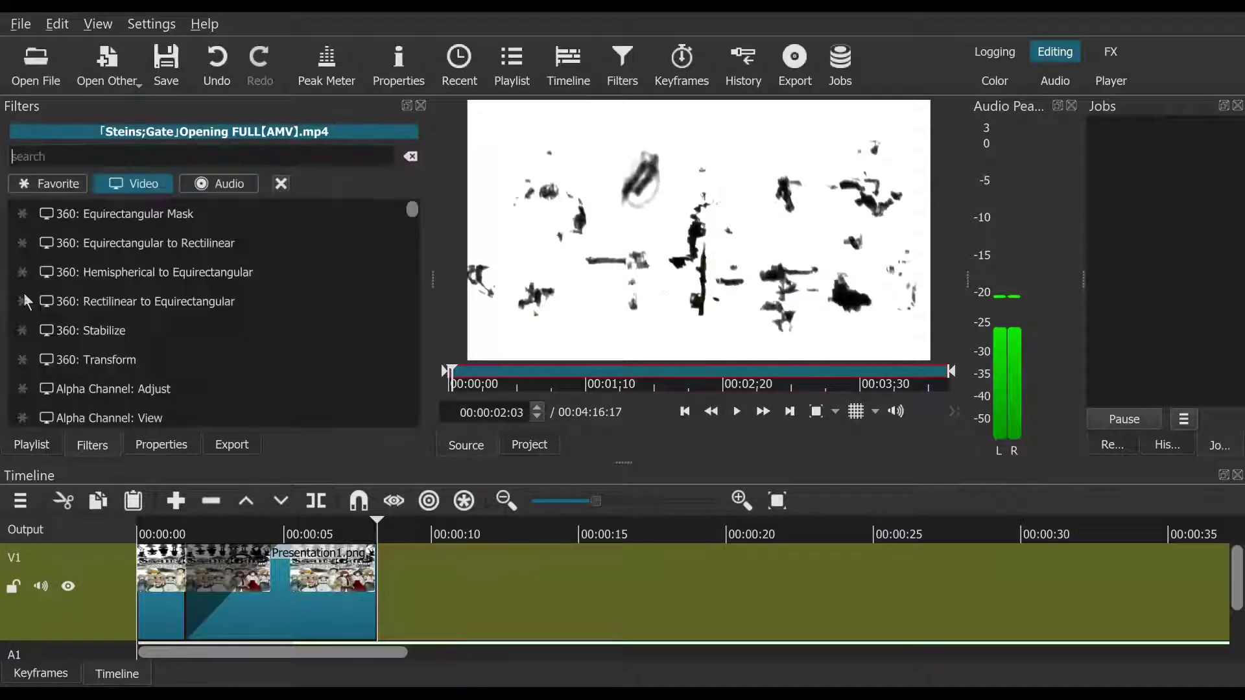
click(154, 446)
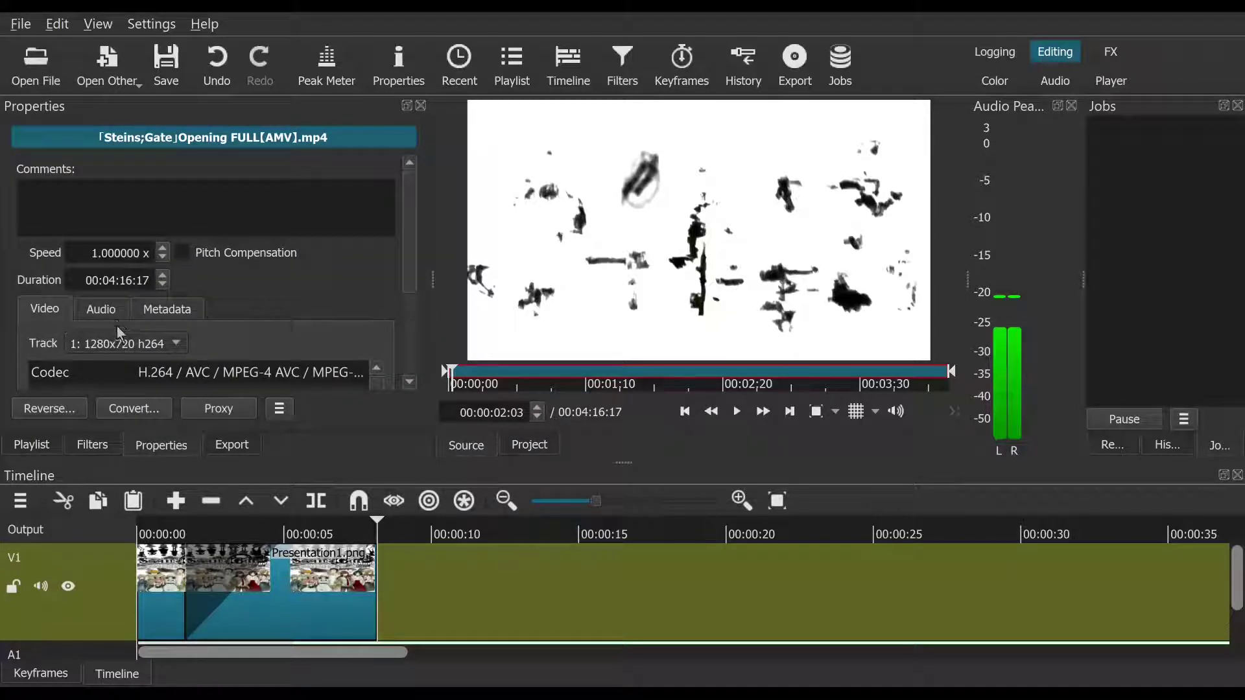
scroll(117, 326, down, 1)
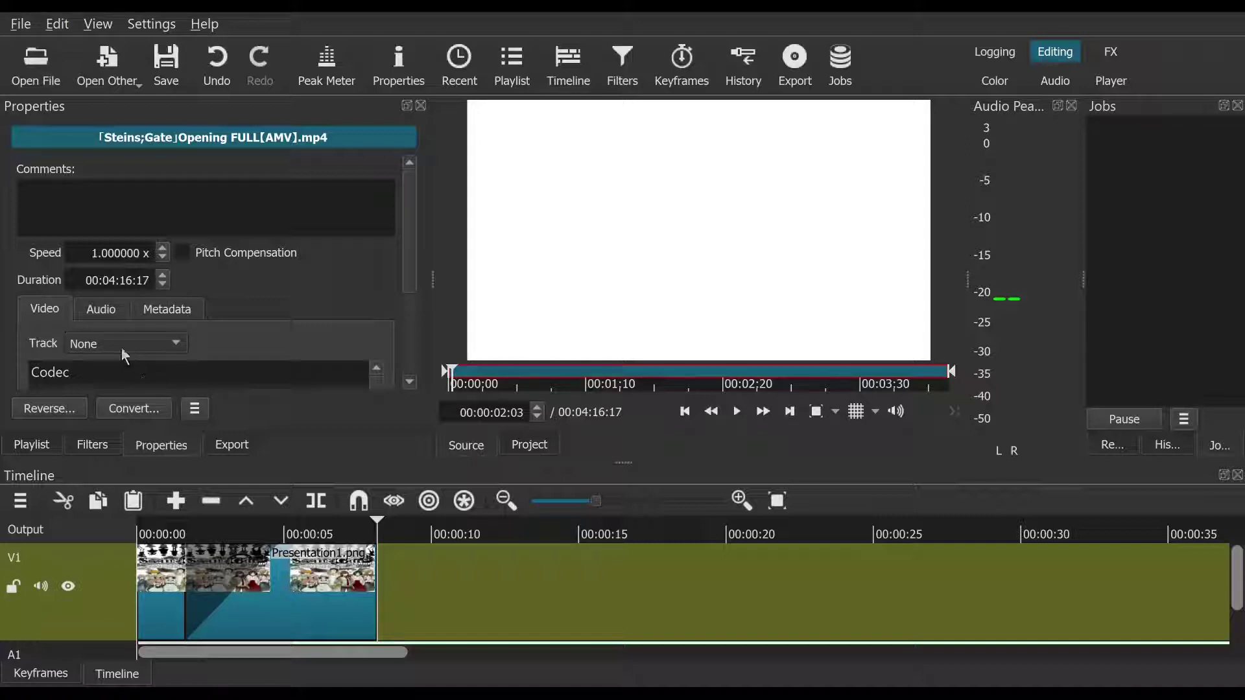
scroll(122, 347, up, 1)
click(113, 312)
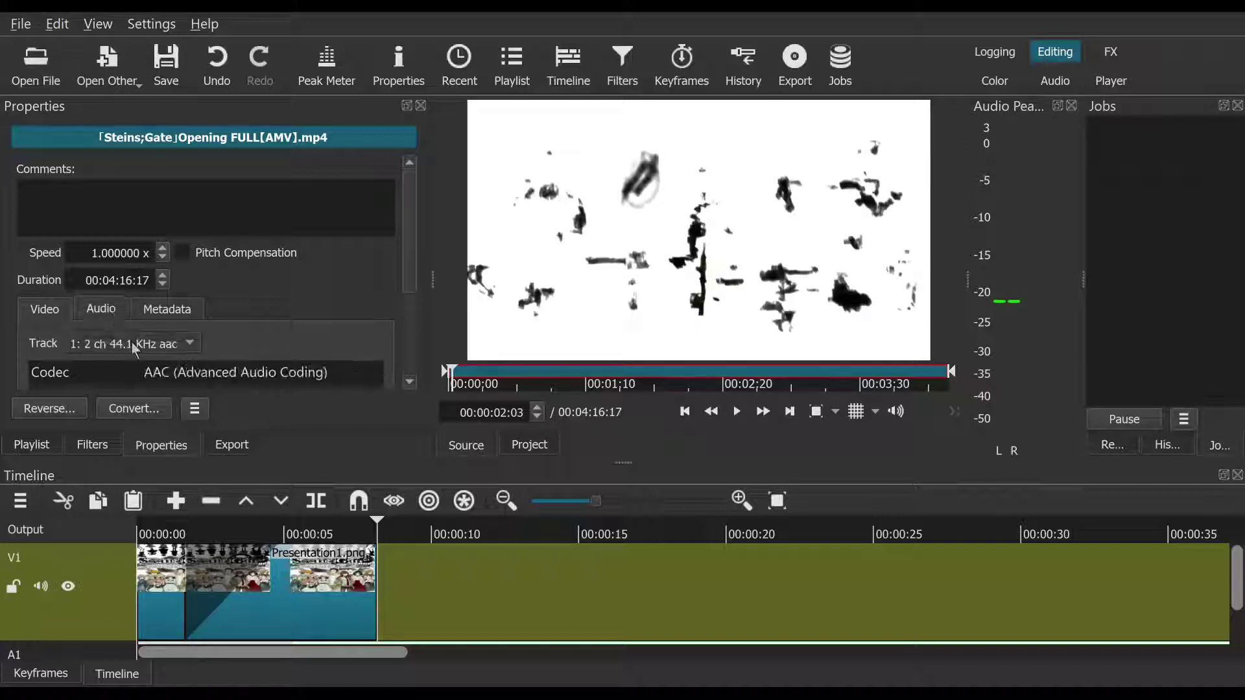
scroll(136, 339, down, 1)
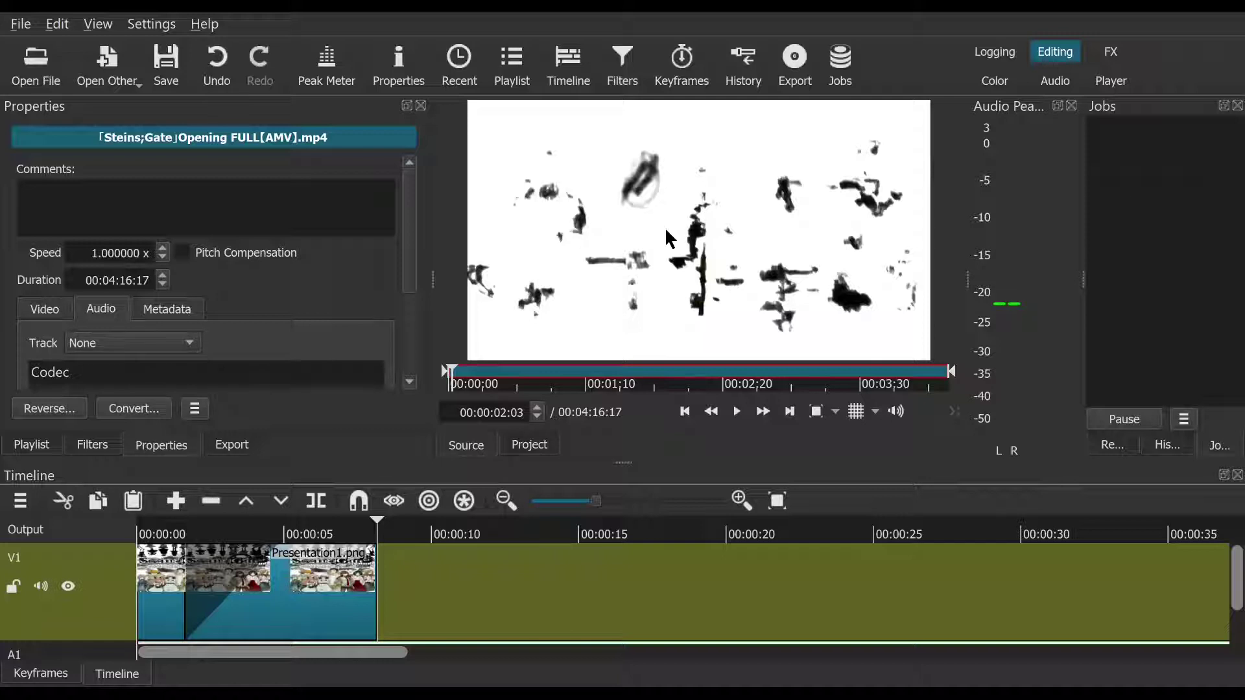
Step: Play the muted source clip to about 22 seconds and set its in point to 00:00:12:13
click(745, 412)
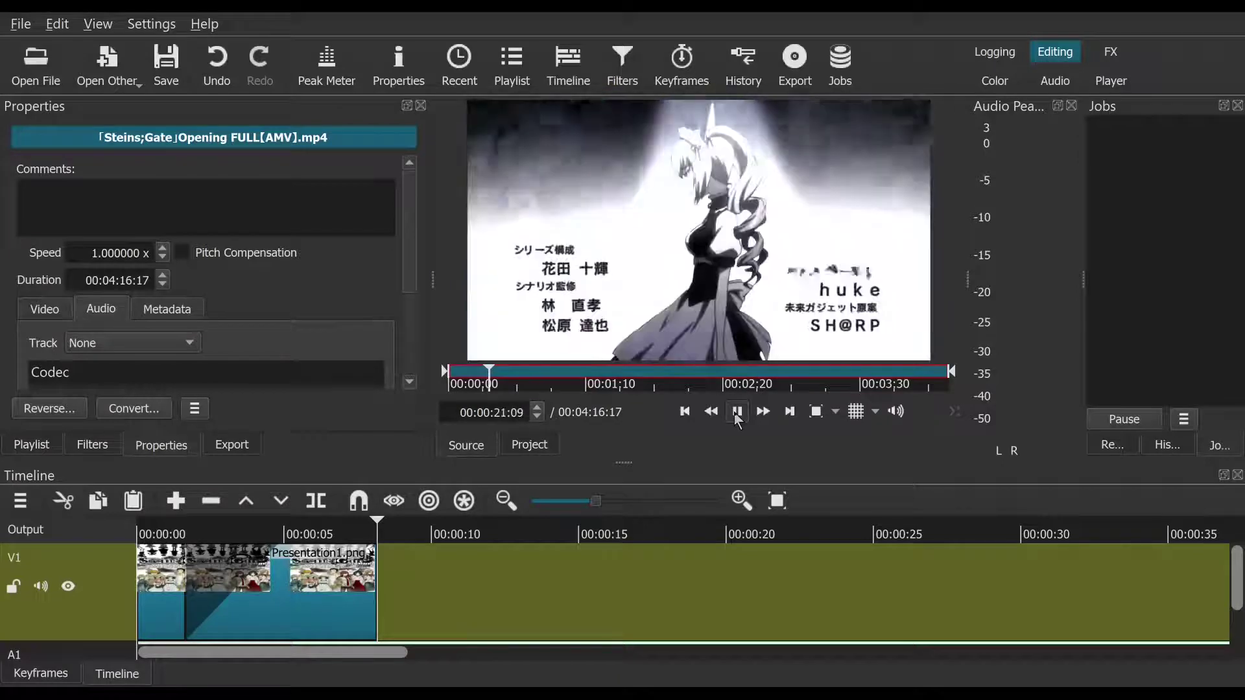
click(737, 412)
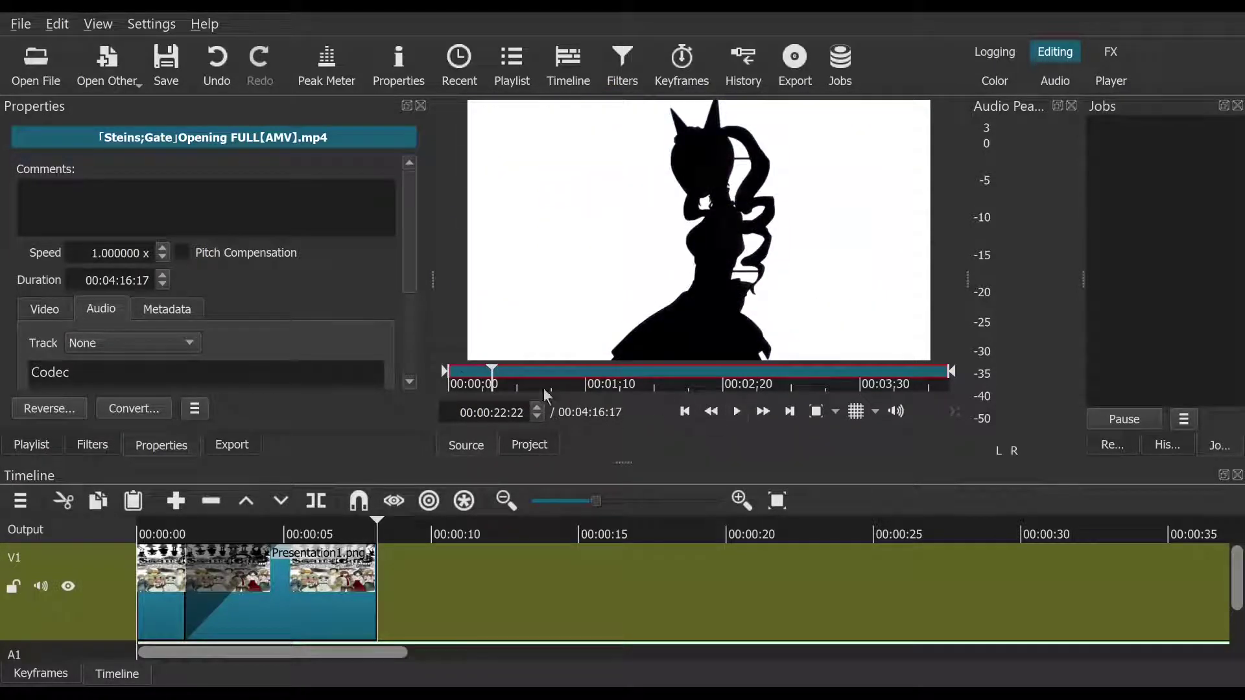
click(449, 383)
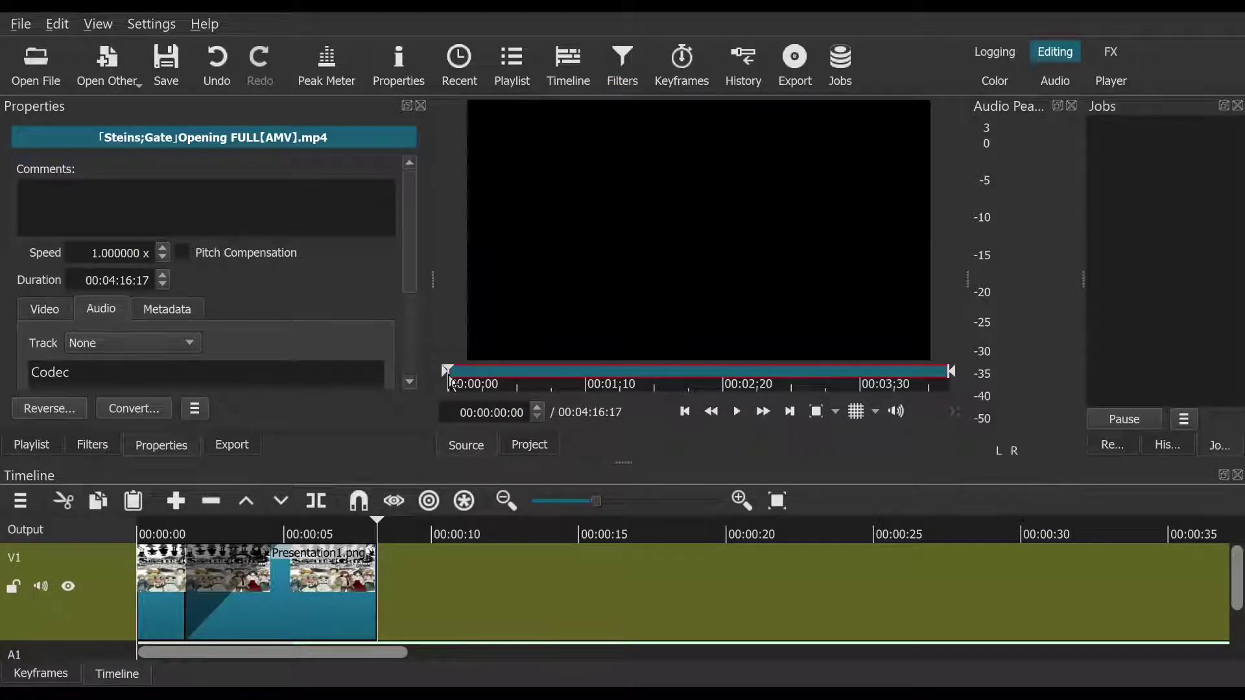
mouse_move(452, 383)
mouse_down()
mouse_move(492, 391)
mouse_move(473, 391)
mouse_up()
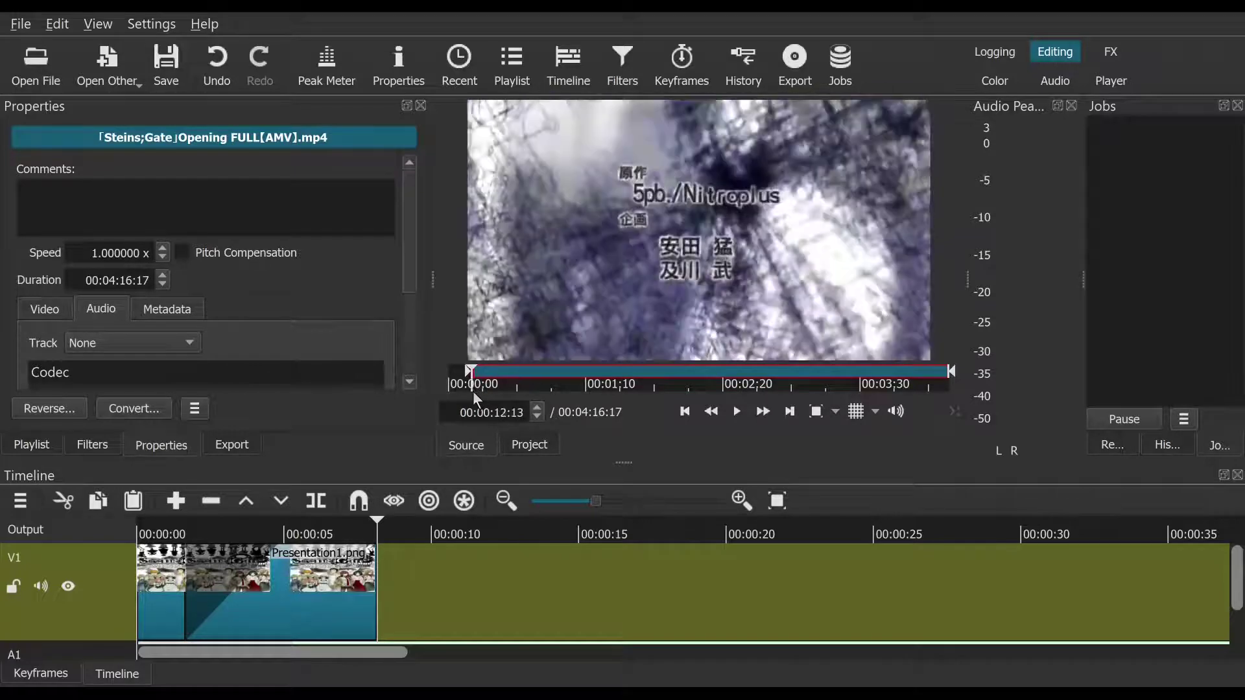
Step: Place the trimmed opening clip on V1 directly after the image, starting at 00:00:08:05
drag(681, 299, 562, 250)
click(548, 372)
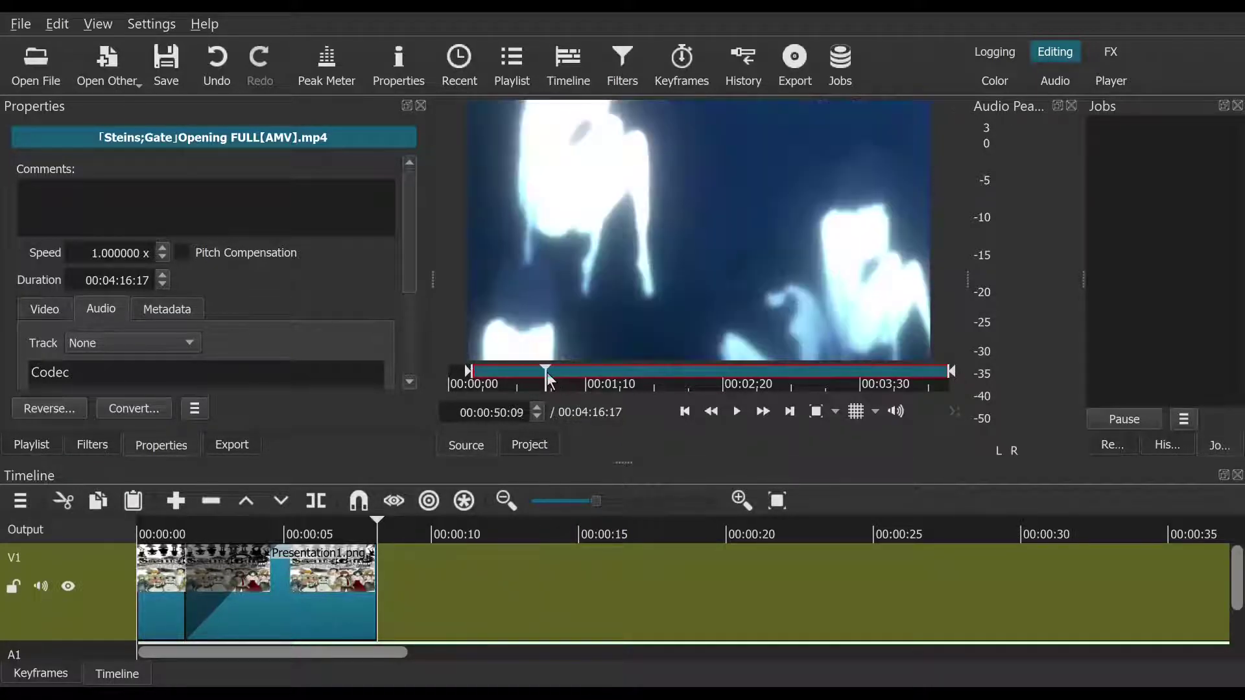
drag(584, 259, 380, 594)
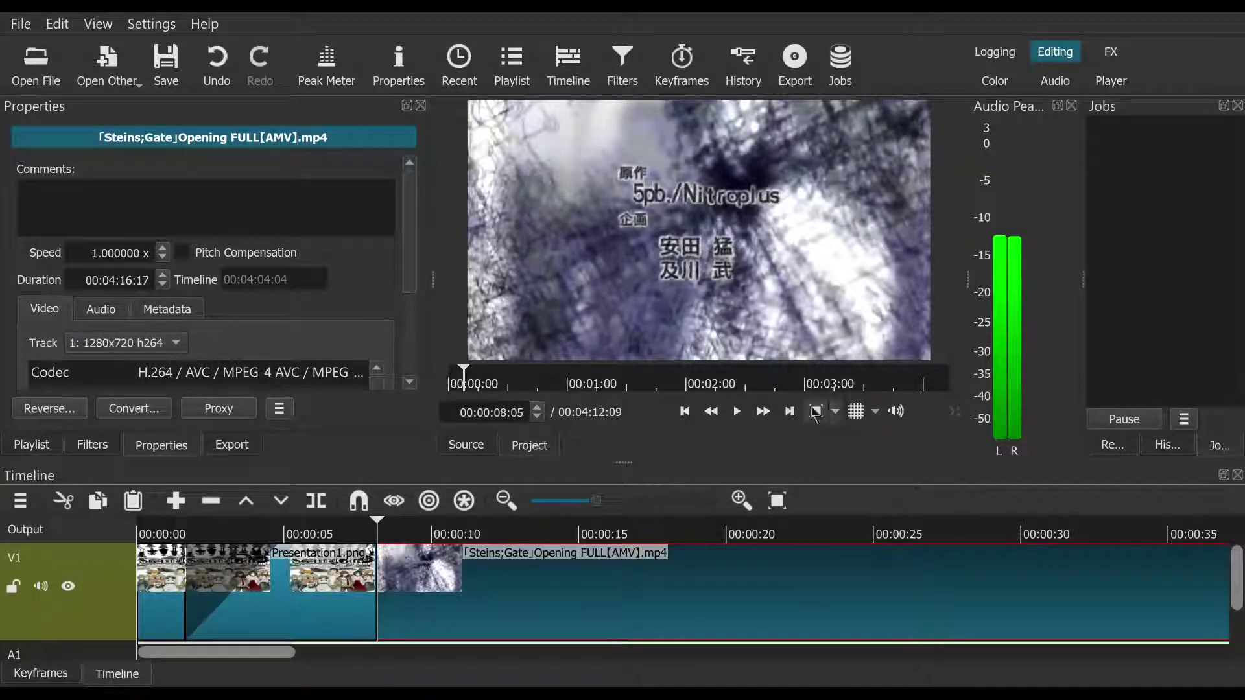
Step: Find the scene change in the opening clip, split it at 00:00:10:09 and remove the part before the split, closing the gap
click(731, 419)
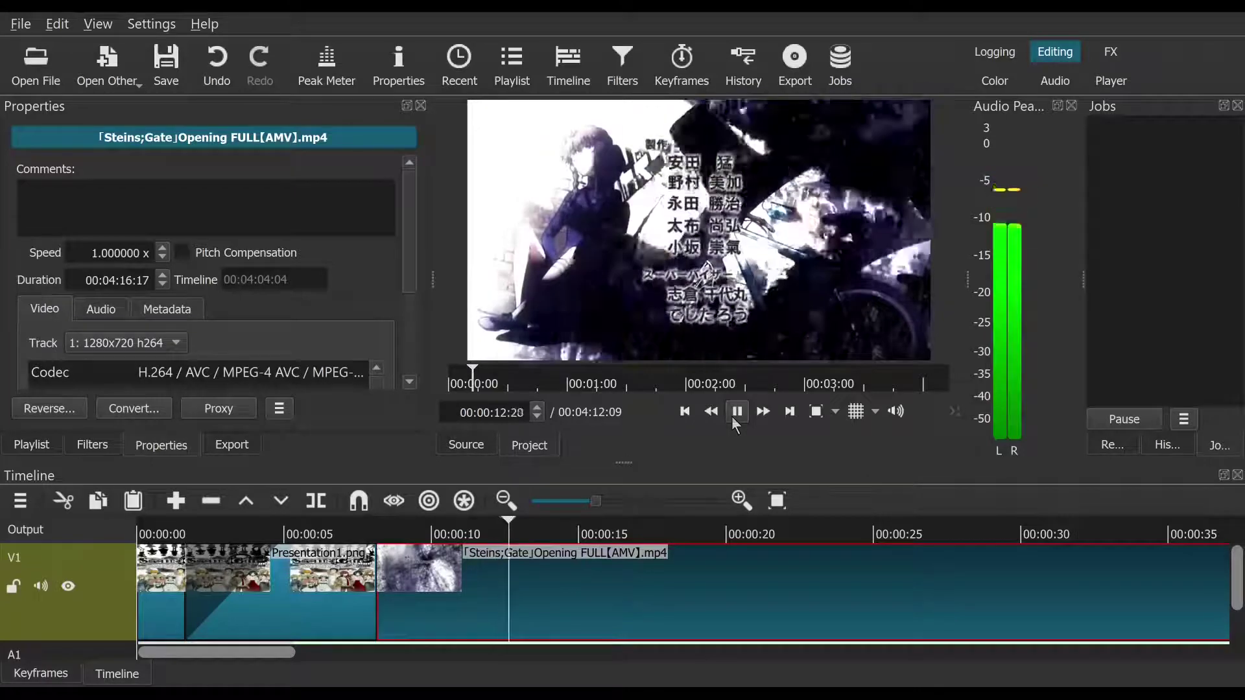
click(736, 412)
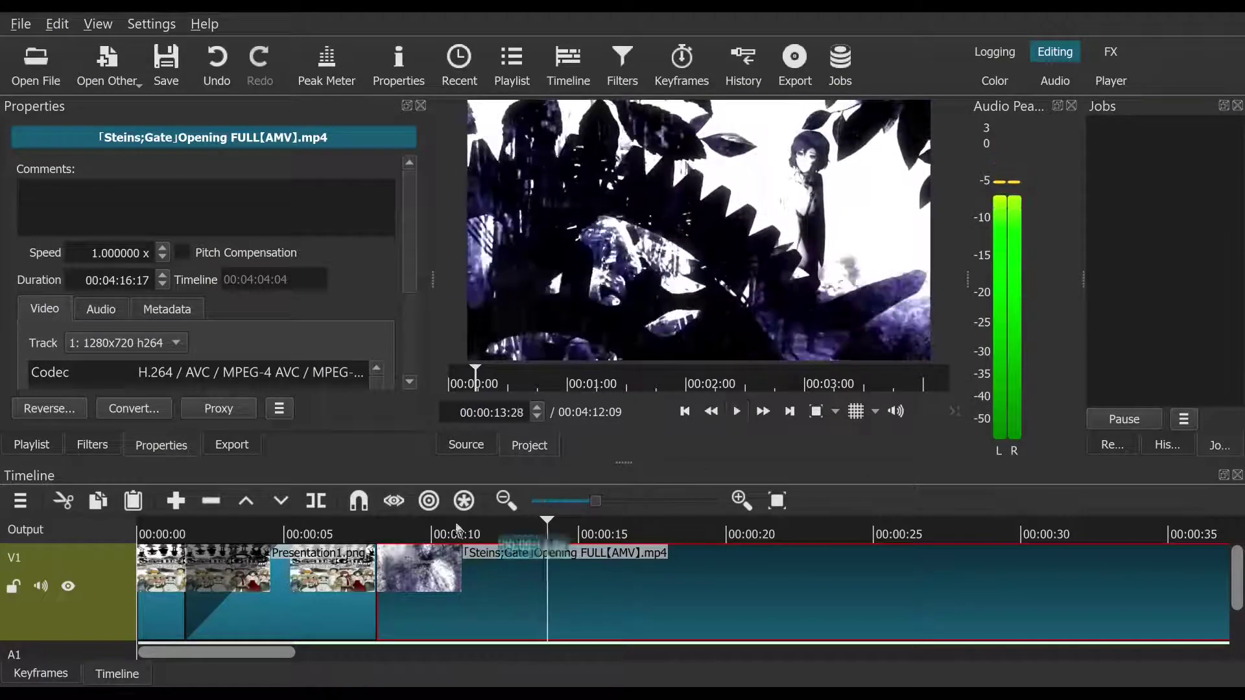
click(412, 546)
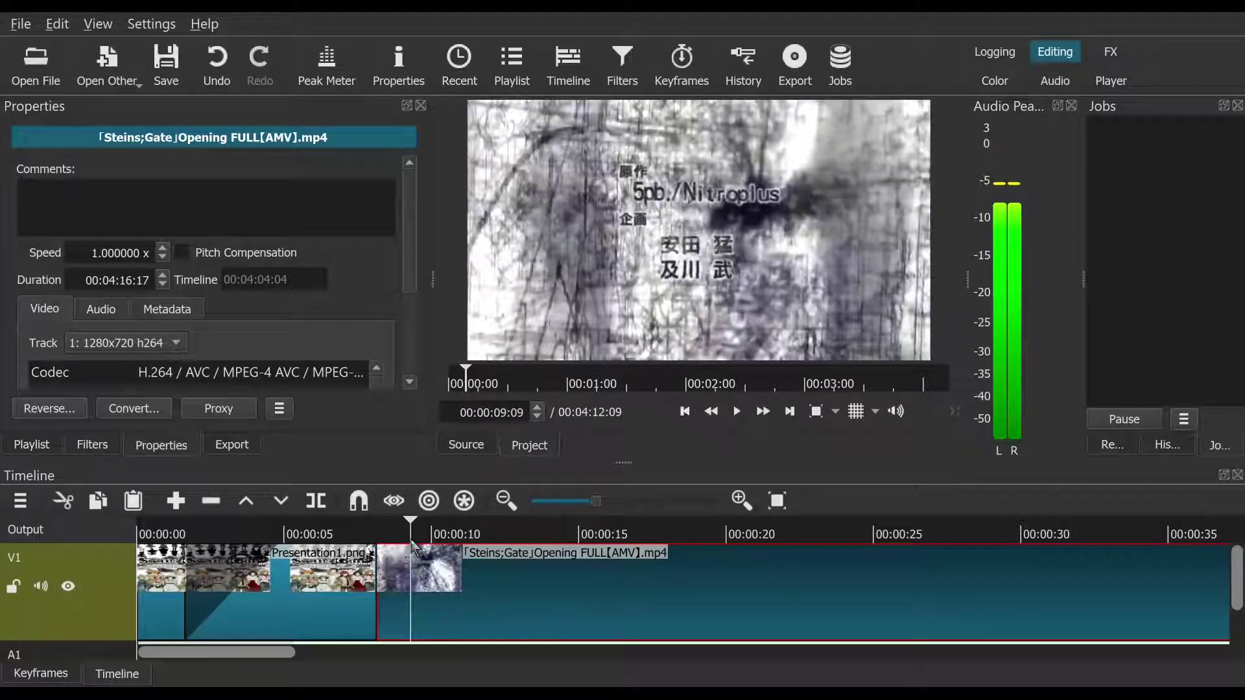
click(438, 546)
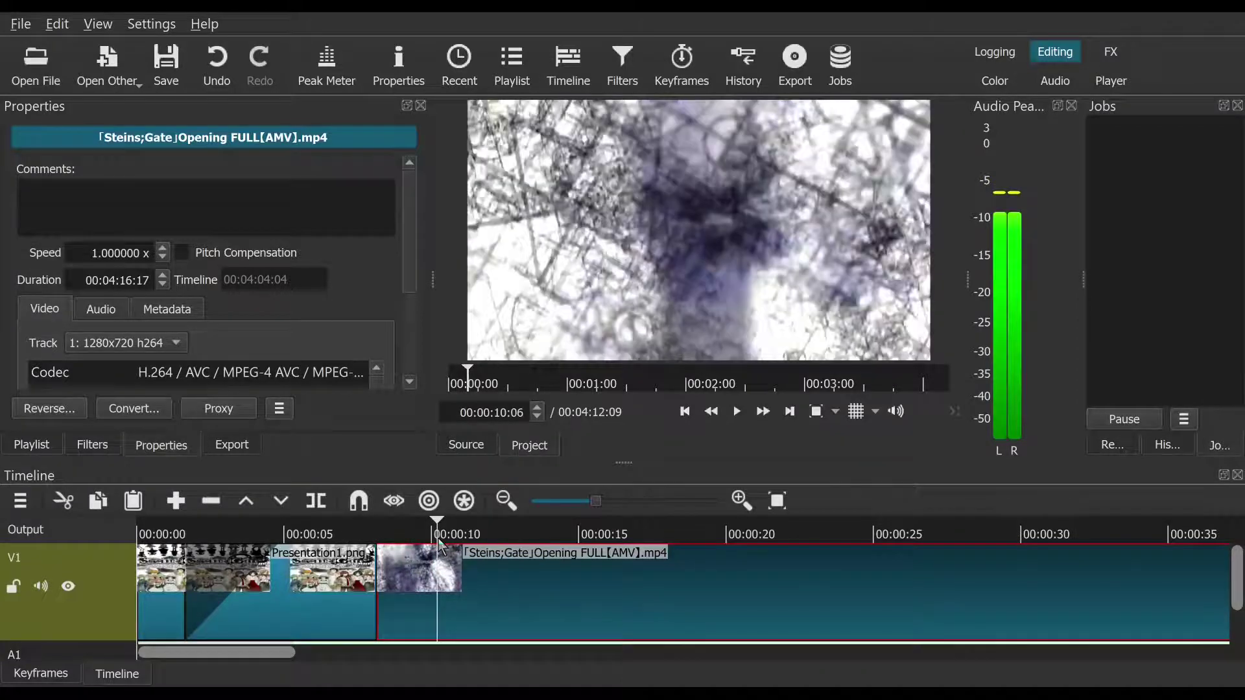
click(443, 546)
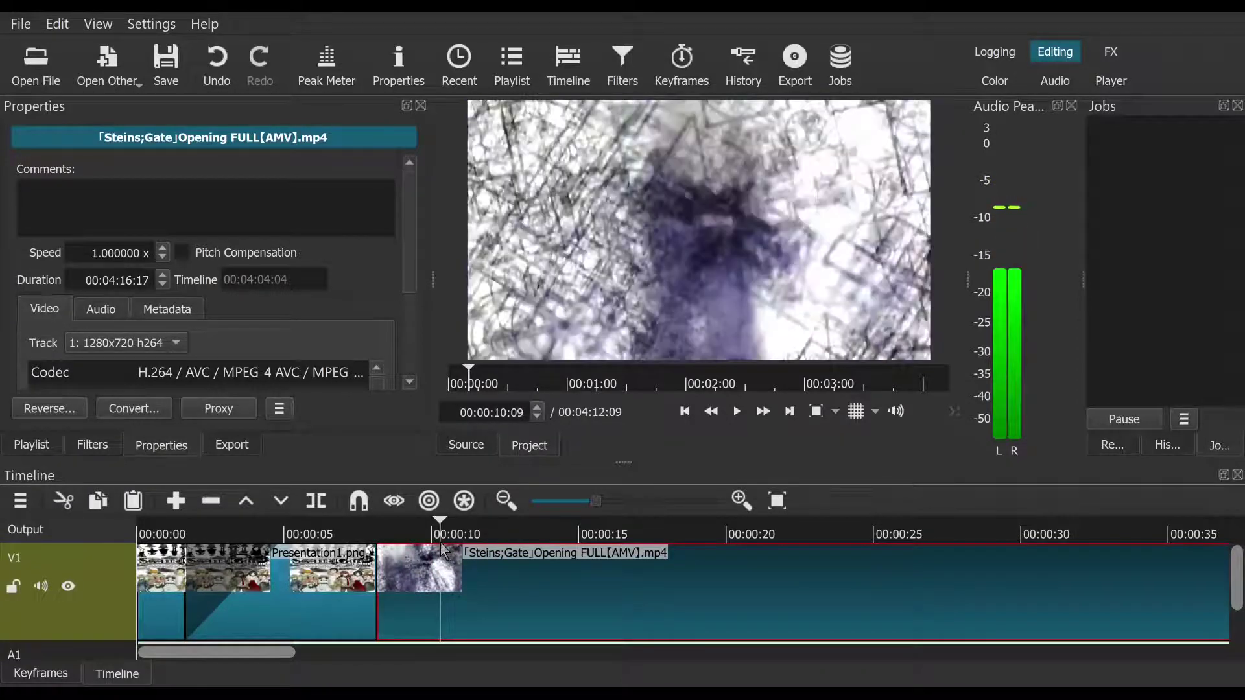
click(538, 410)
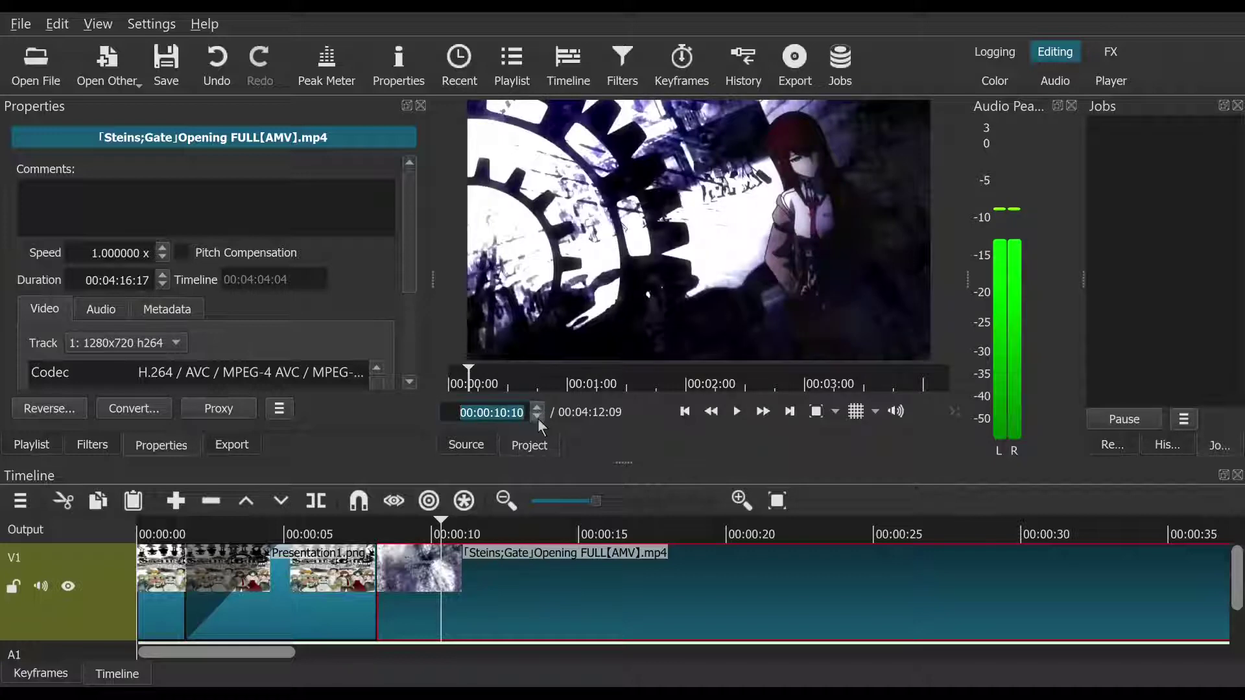
click(538, 418)
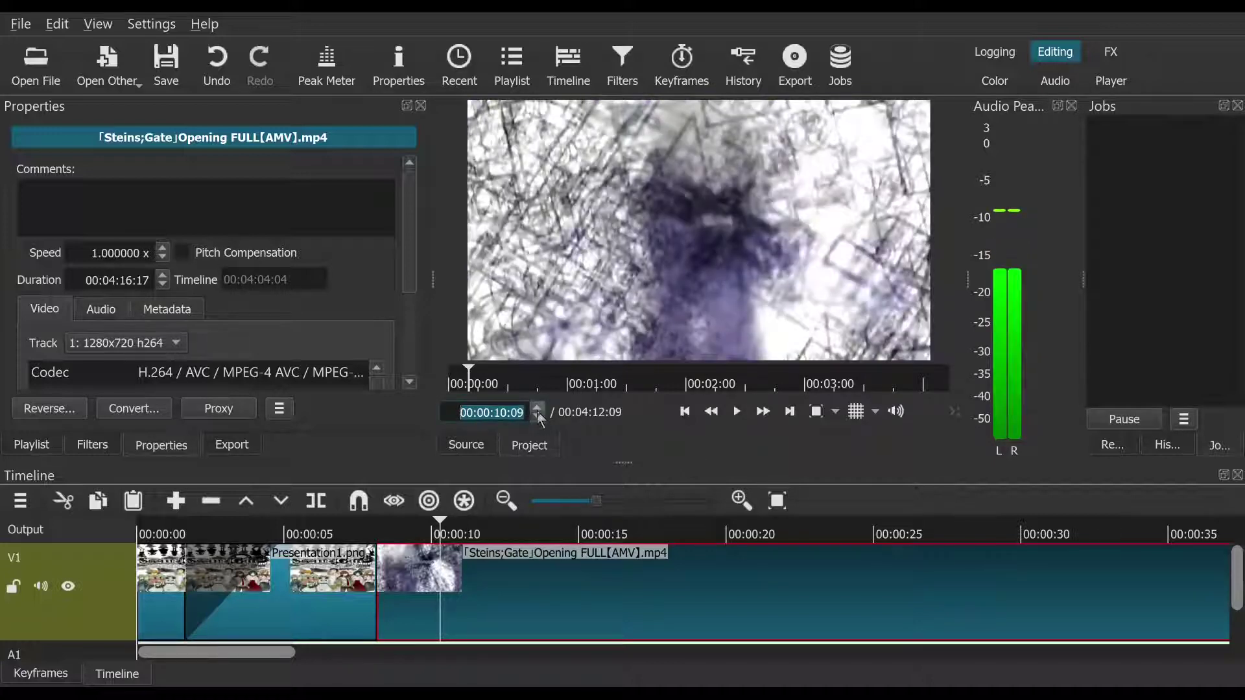
click(323, 494)
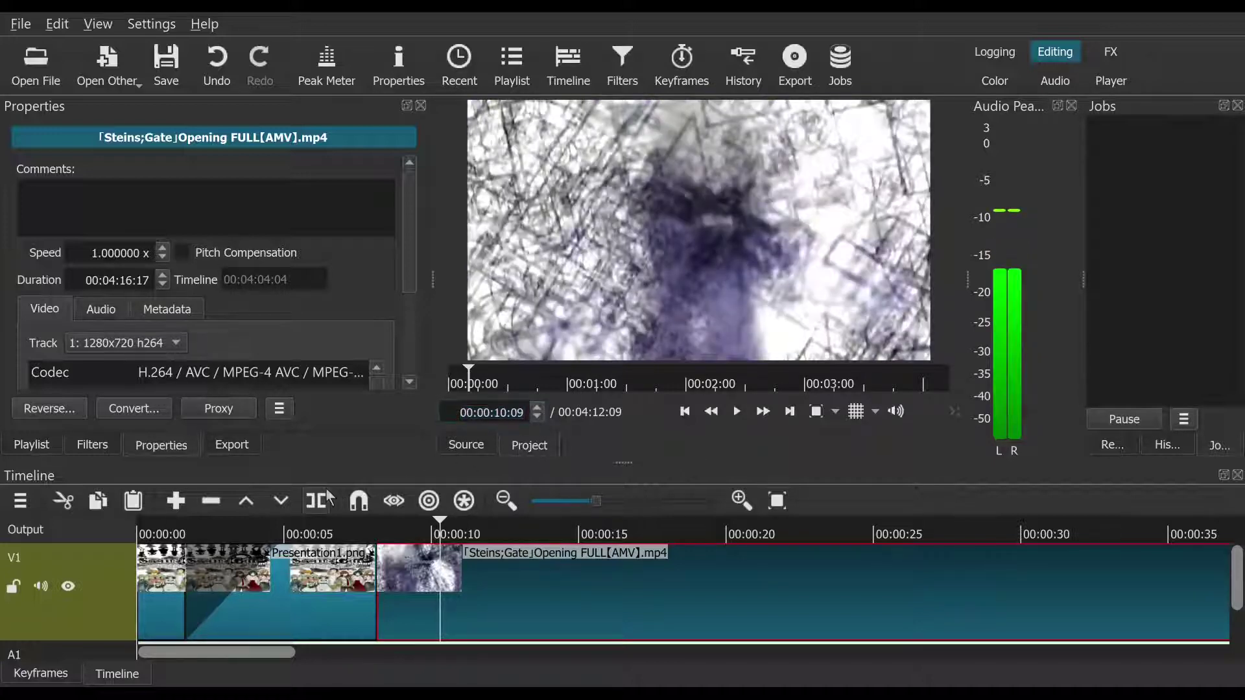
right_click(399, 594)
click(468, 558)
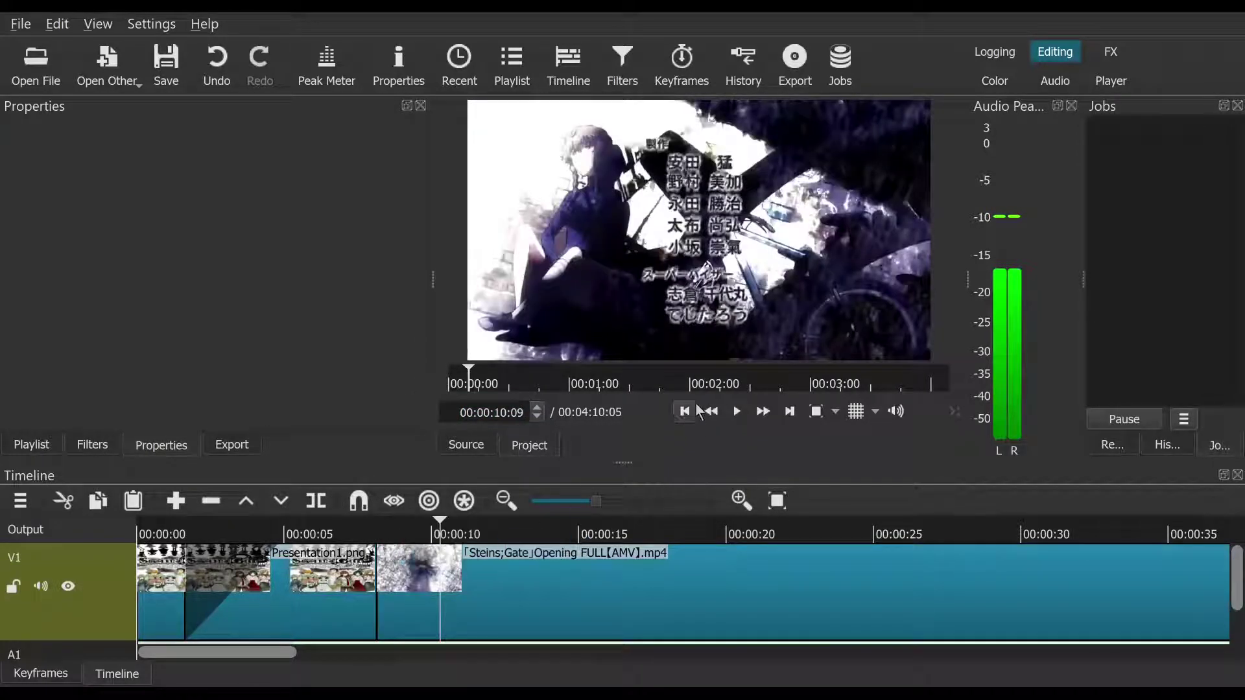
Step: Return to the opening clip's start at 00:00:08:05 and set the clip's speed to 0.8x
key(Up)
click(576, 574)
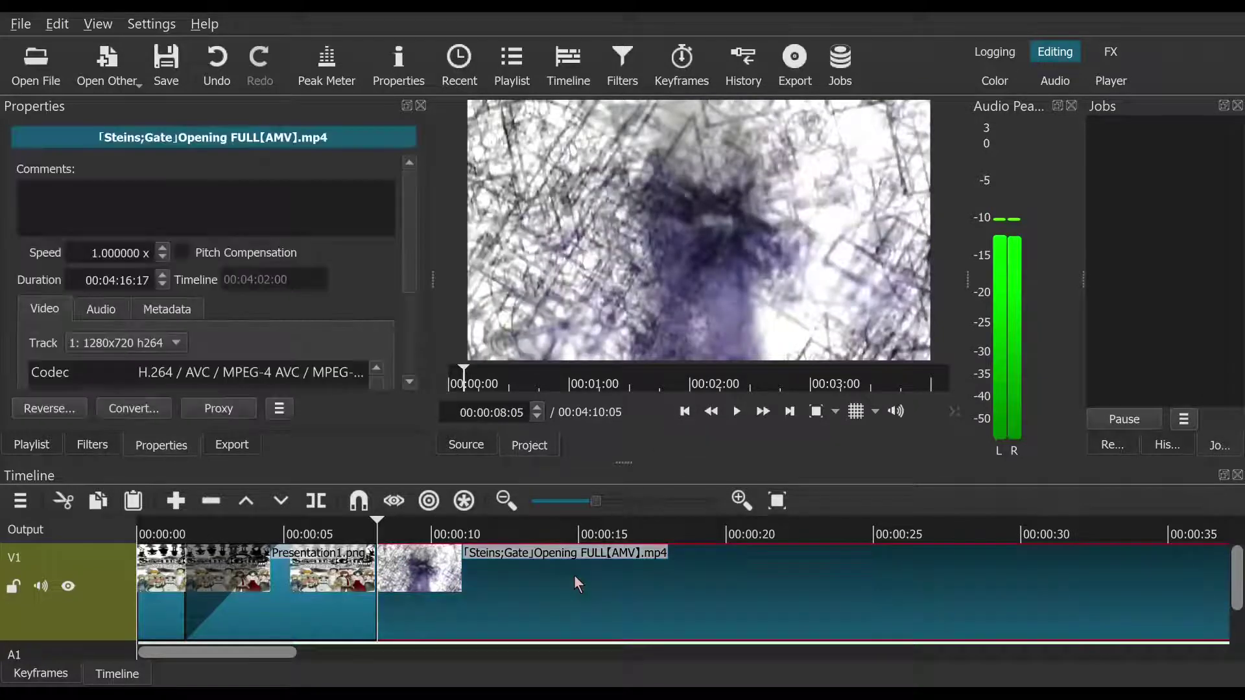
click(163, 258)
click(162, 258)
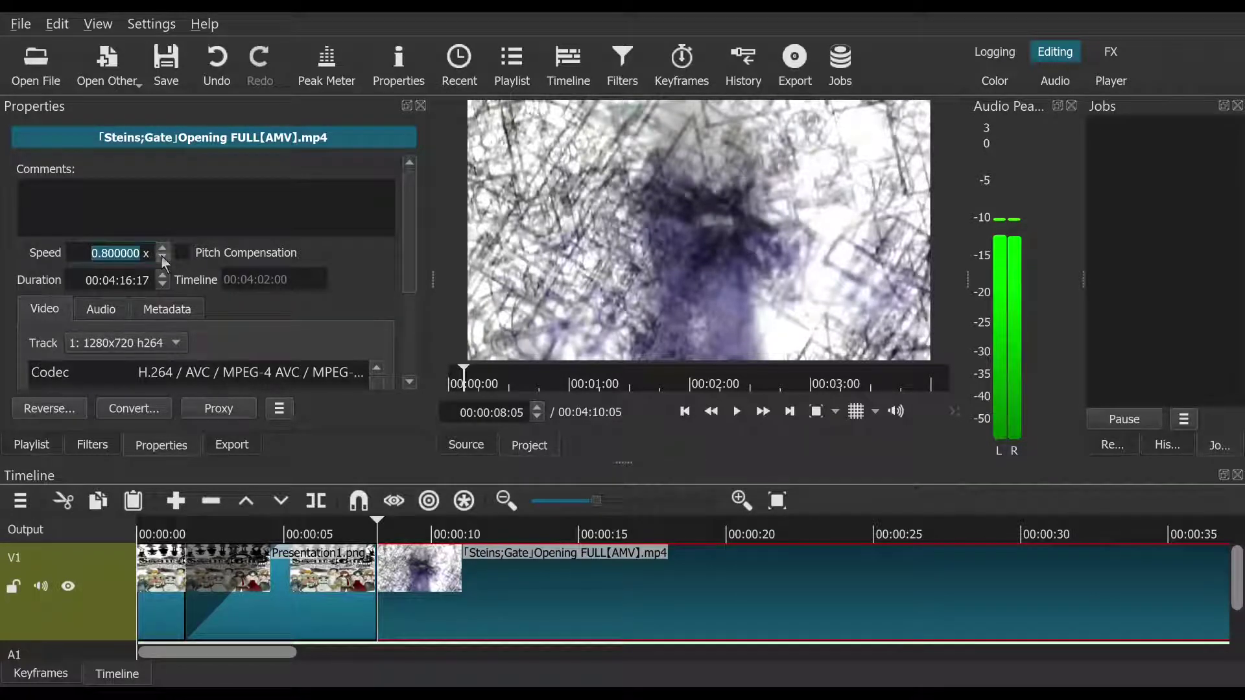
Step: Play the project from 00:00:04:05 to about 44 seconds, then replay the slowed clip's opening to check its speed
click(260, 534)
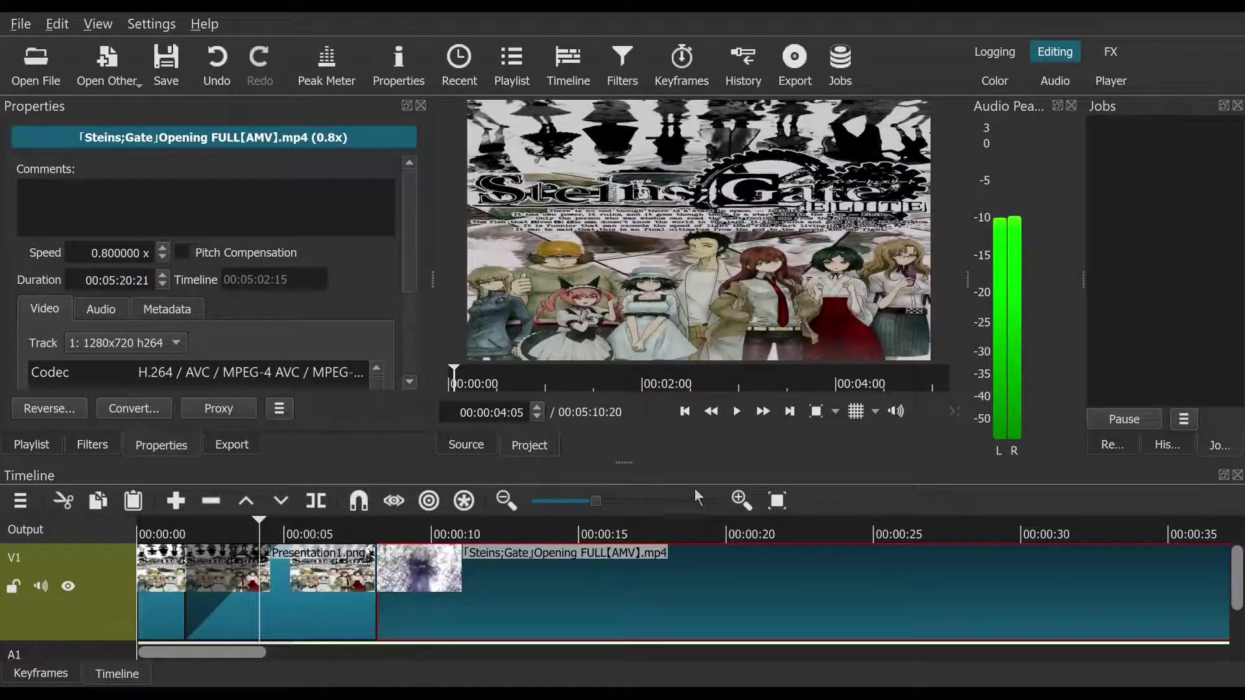
click(738, 412)
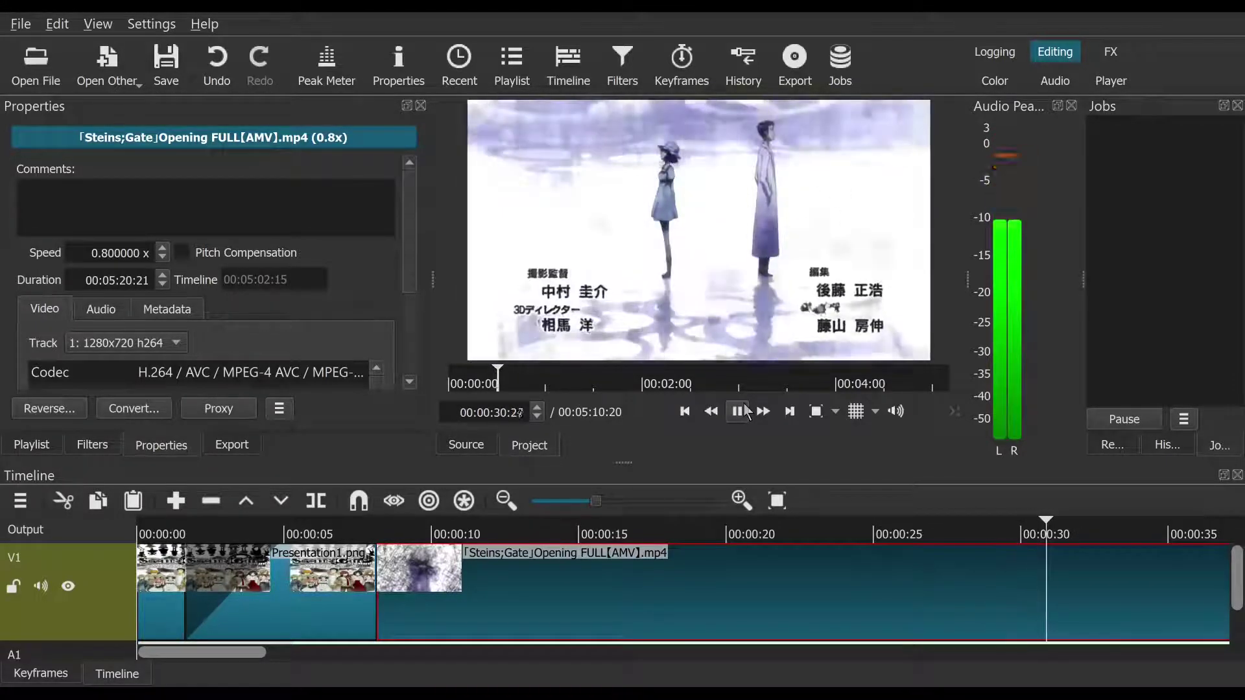
click(746, 412)
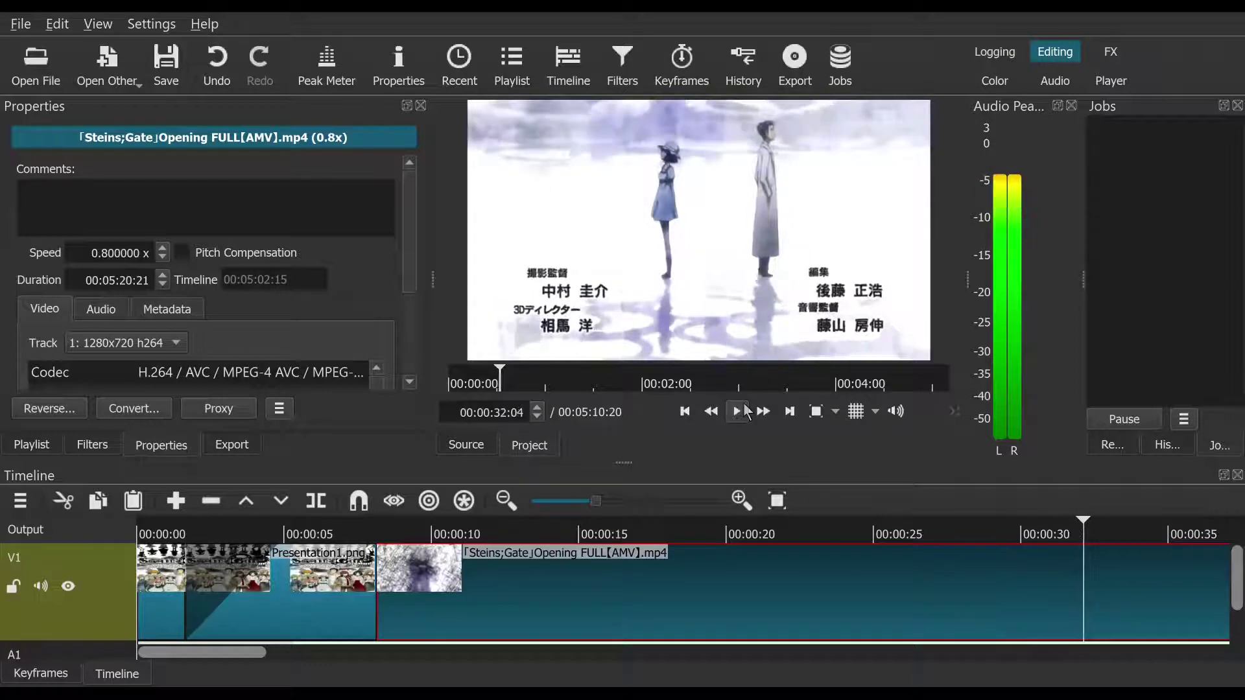
click(746, 413)
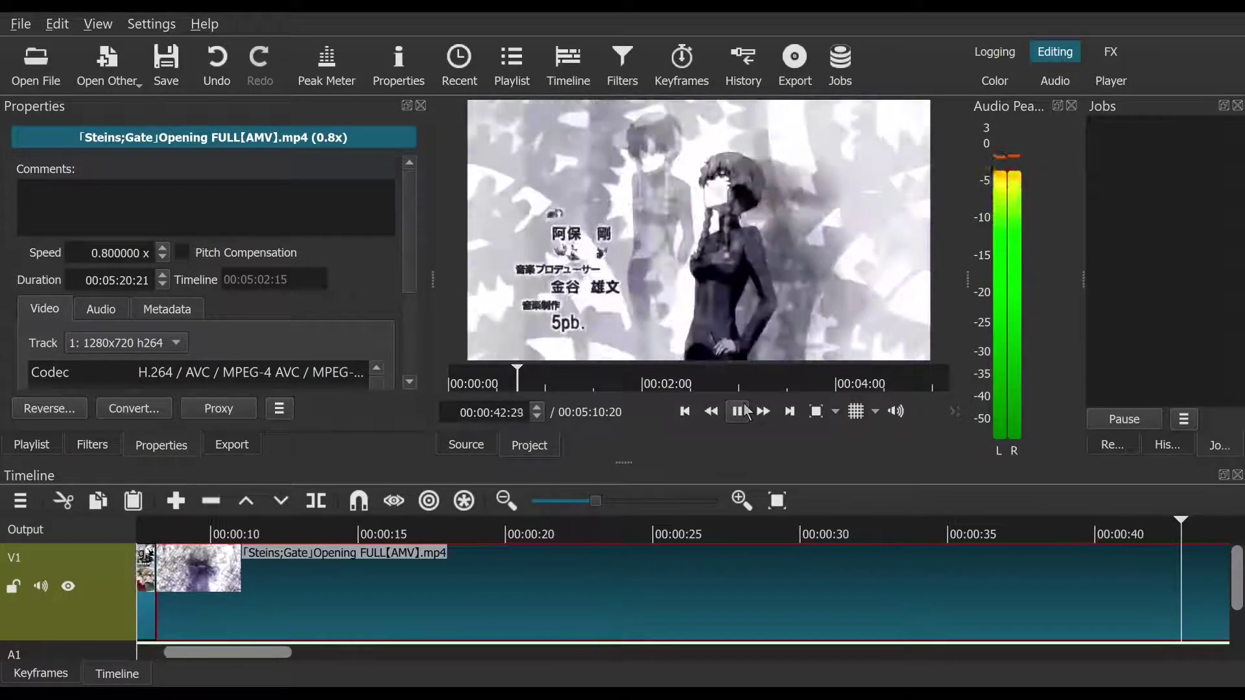
click(739, 412)
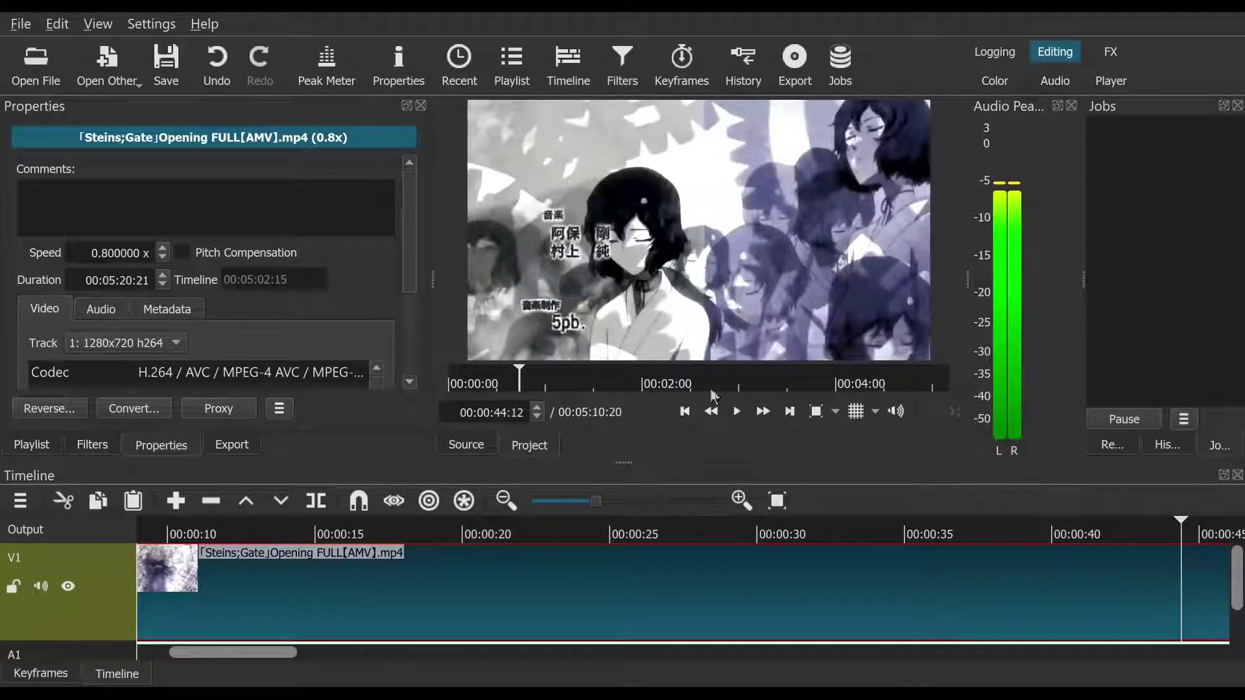
click(684, 416)
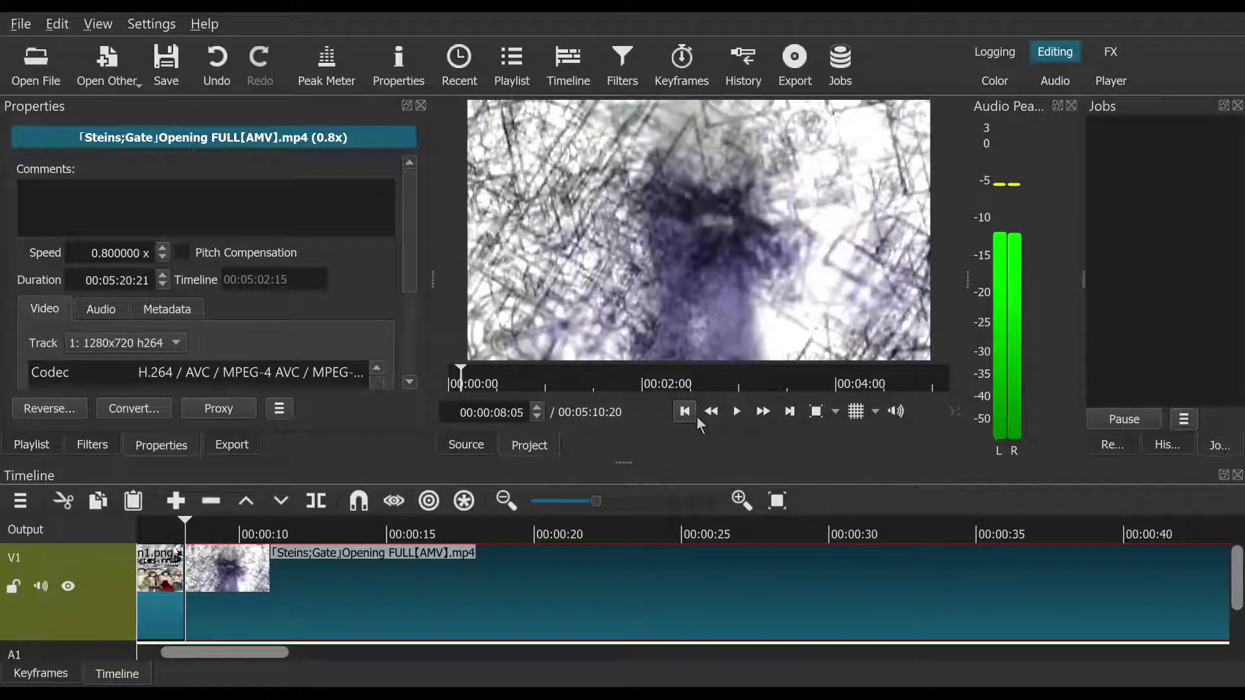
click(739, 412)
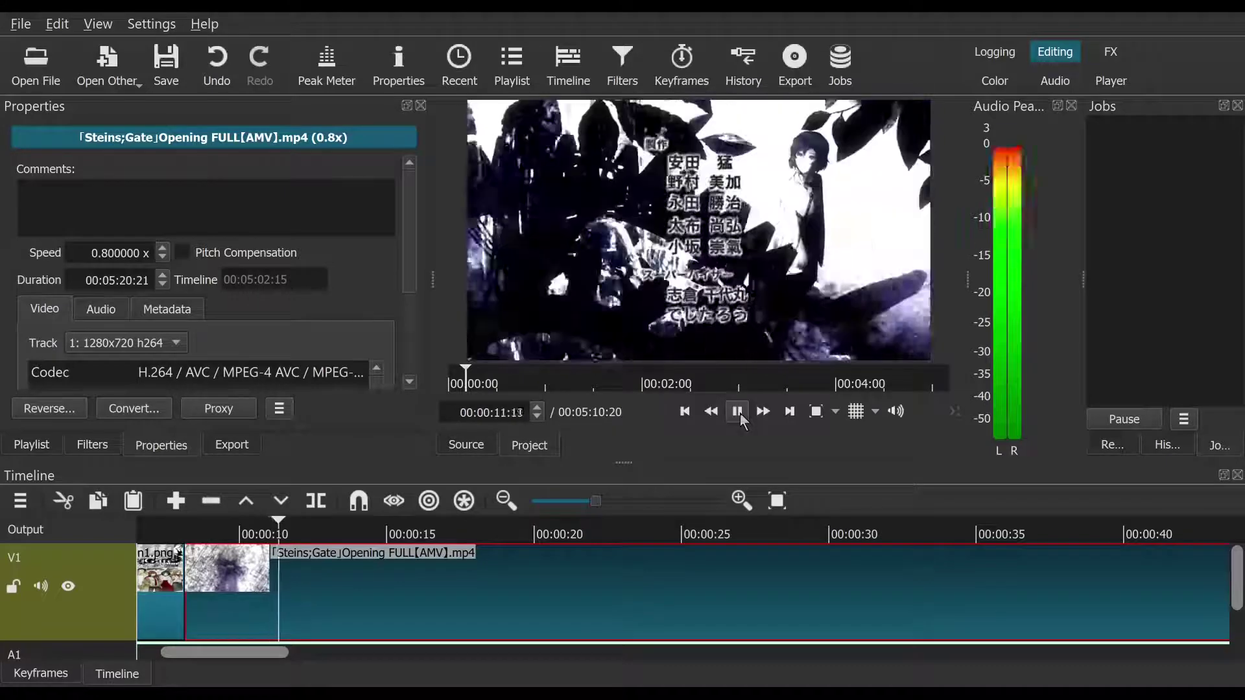
click(738, 412)
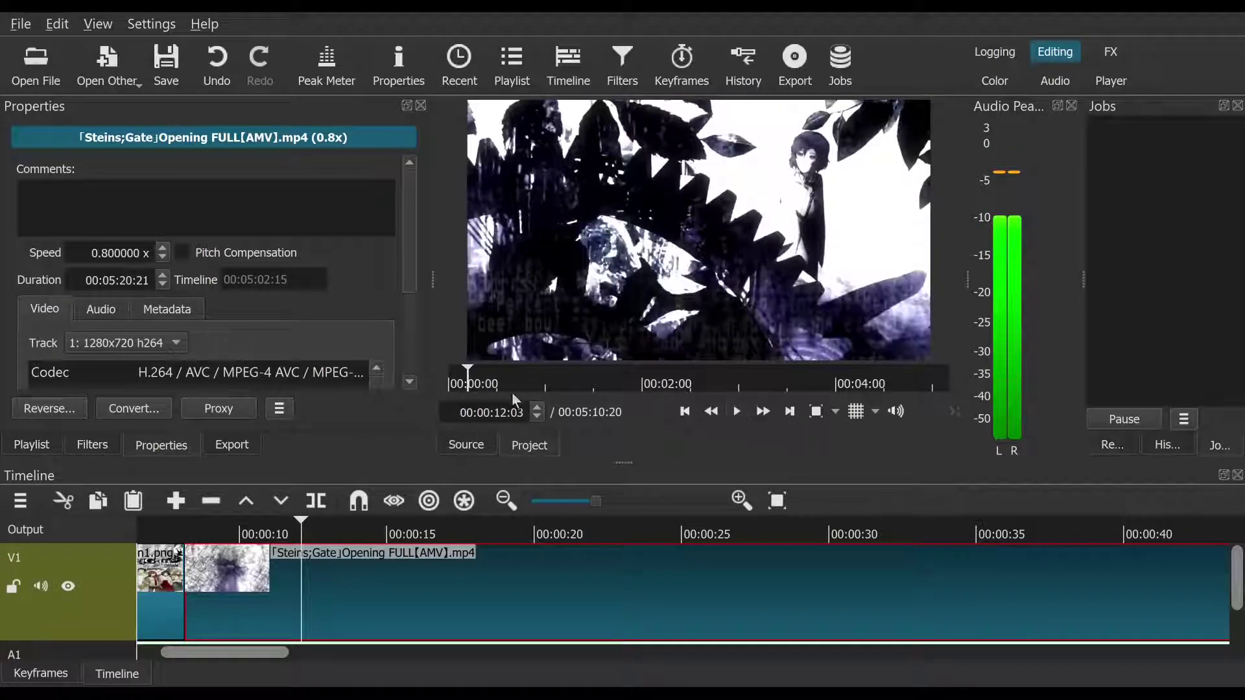
click(684, 411)
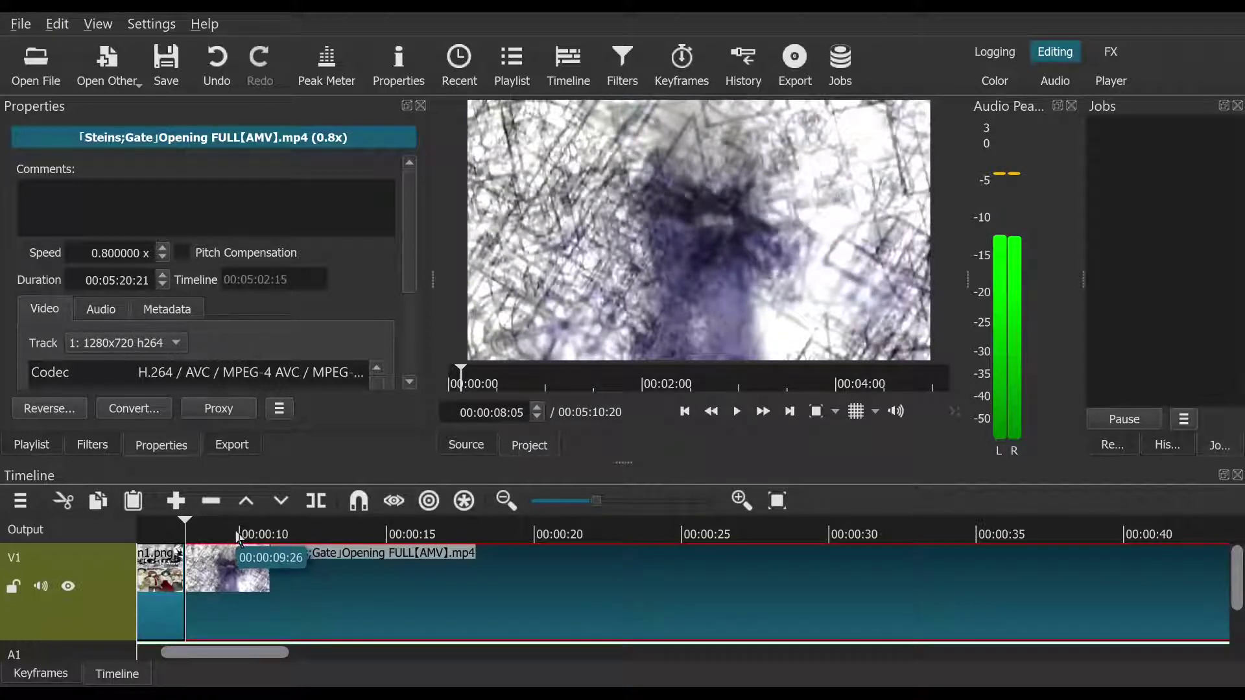
Step: Examine the opening clip's first frames from 00:00:09:00 back to the clip's start at 00:00:08:05
click(210, 527)
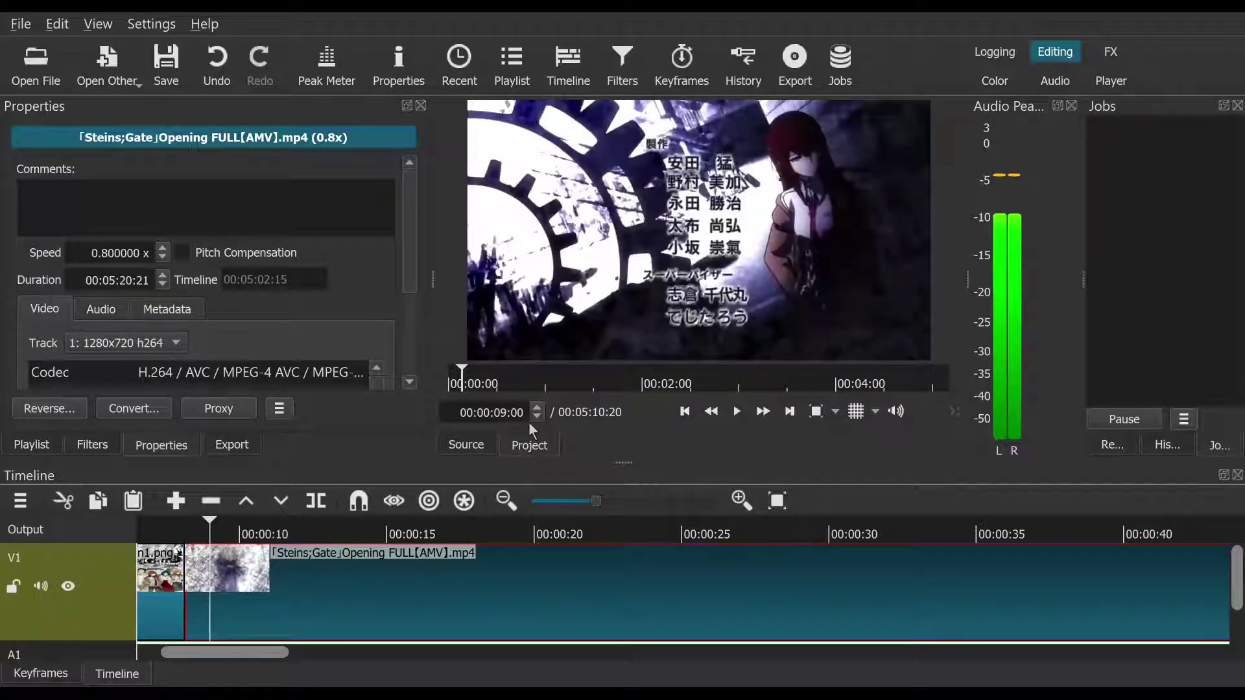
click(631, 499)
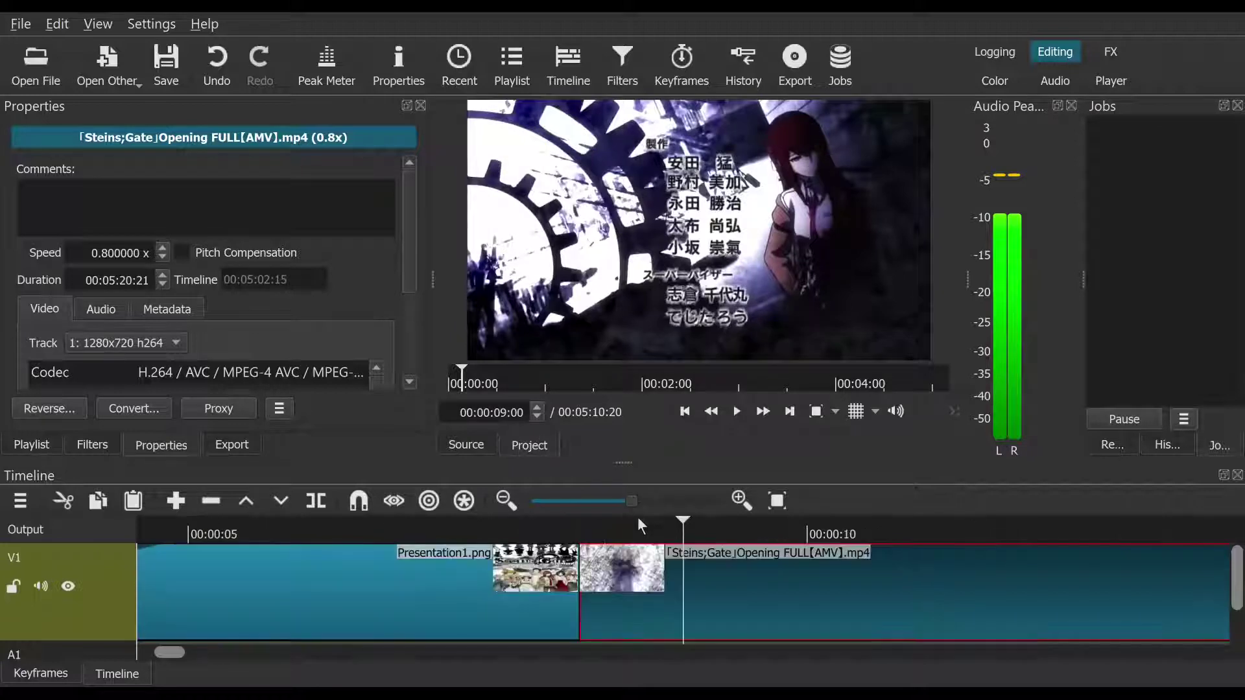
click(652, 524)
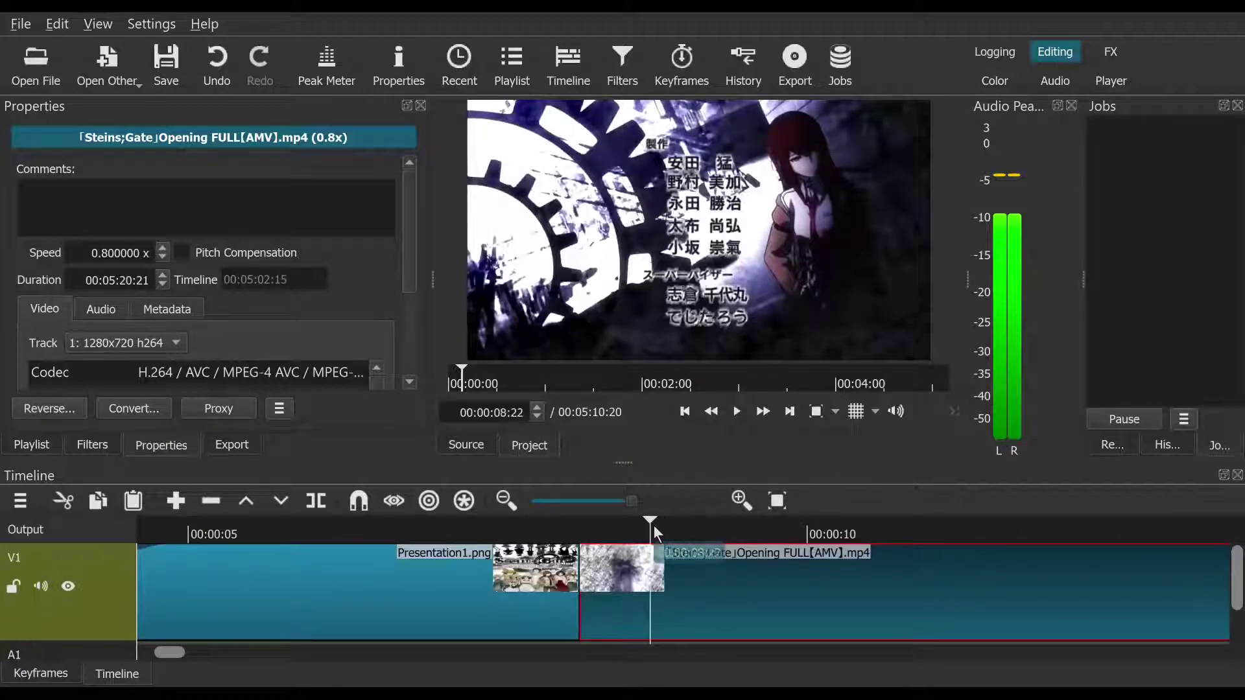
click(629, 525)
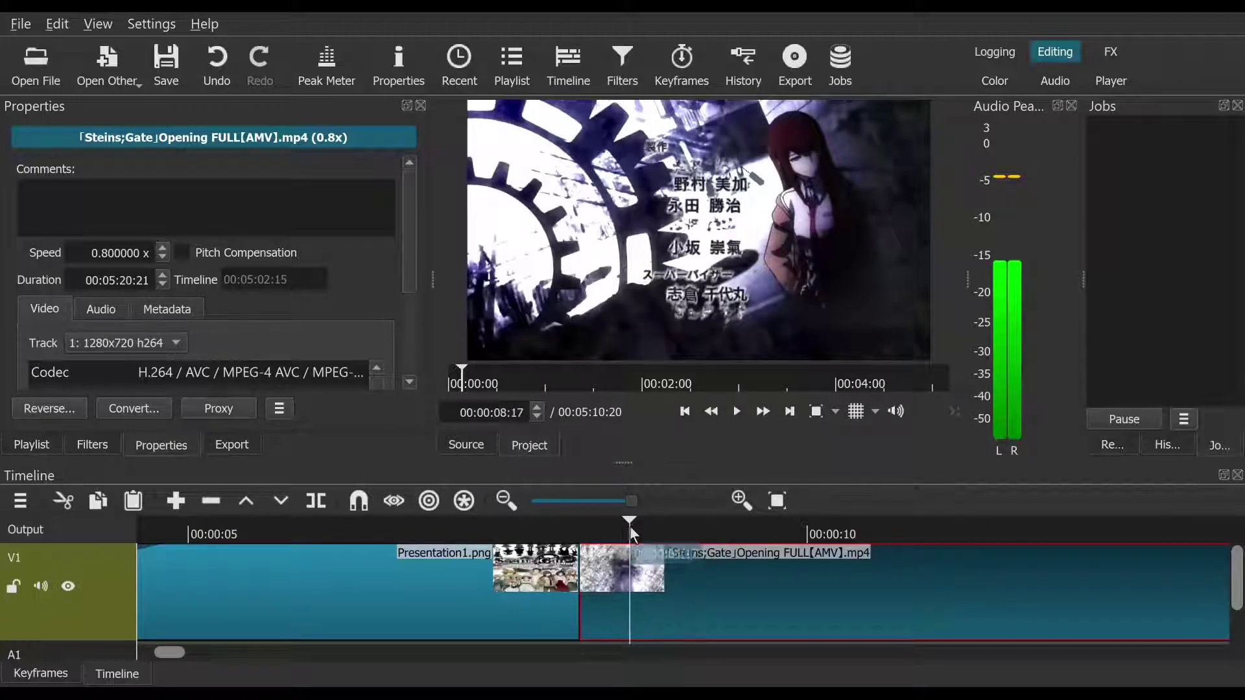
click(619, 530)
click(605, 532)
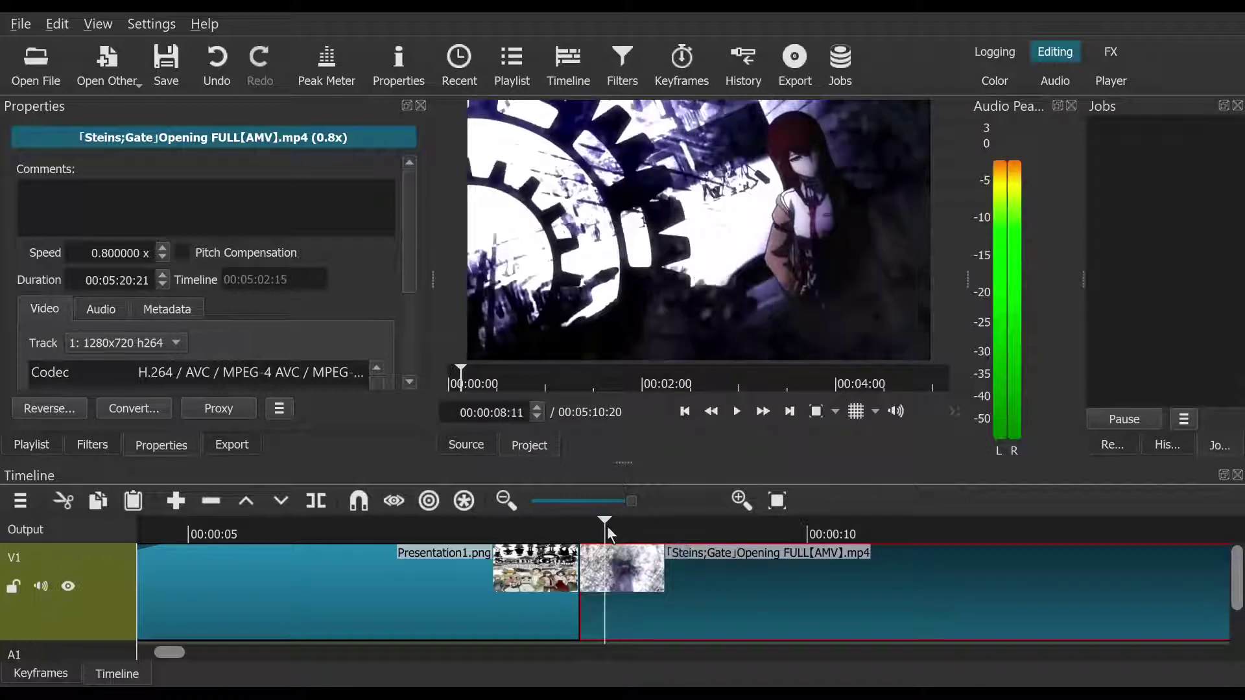
click(598, 529)
click(591, 530)
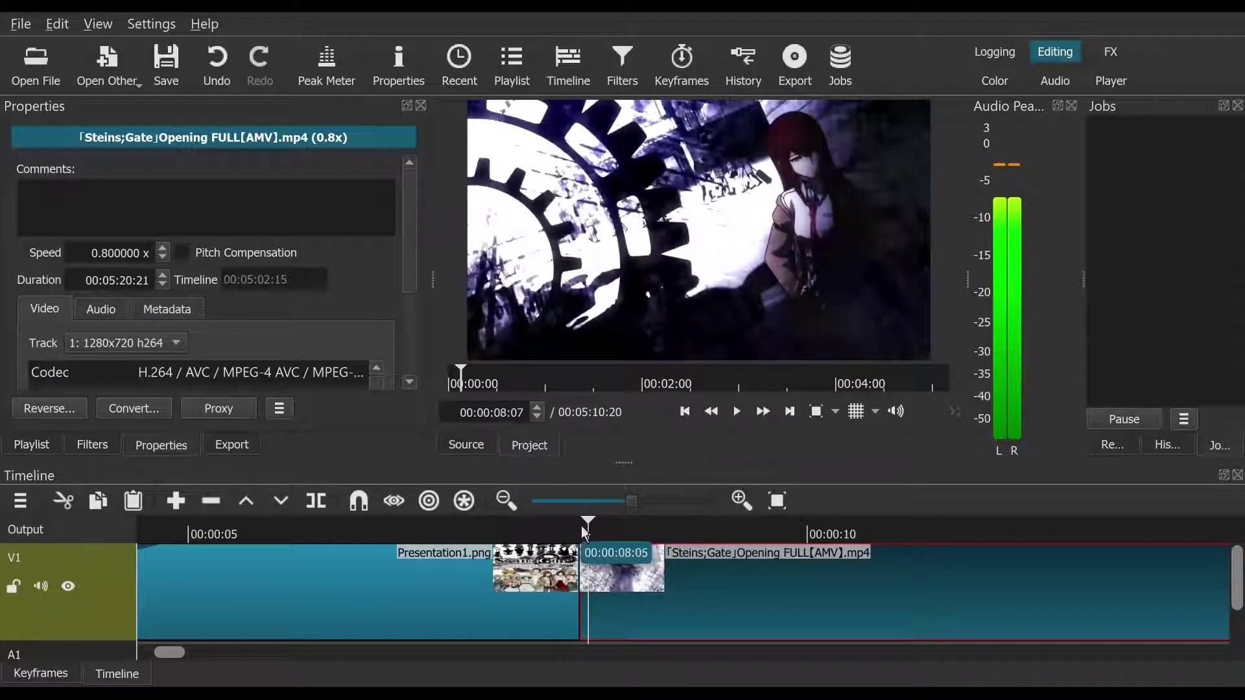
click(581, 525)
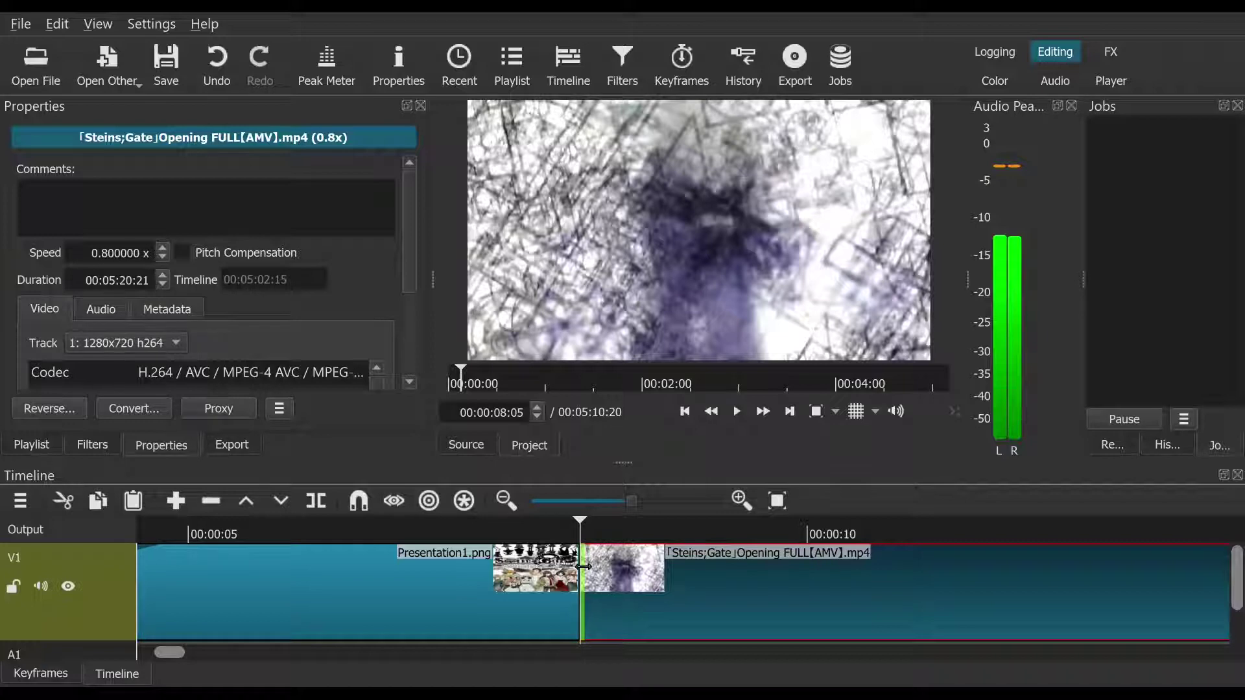
Step: Adjust the adjoining edges of Presentation1.png and the opening clip on V1 to create a very short transition ending at 00:00:08:05
drag(584, 566, 577, 562)
drag(570, 565, 554, 565)
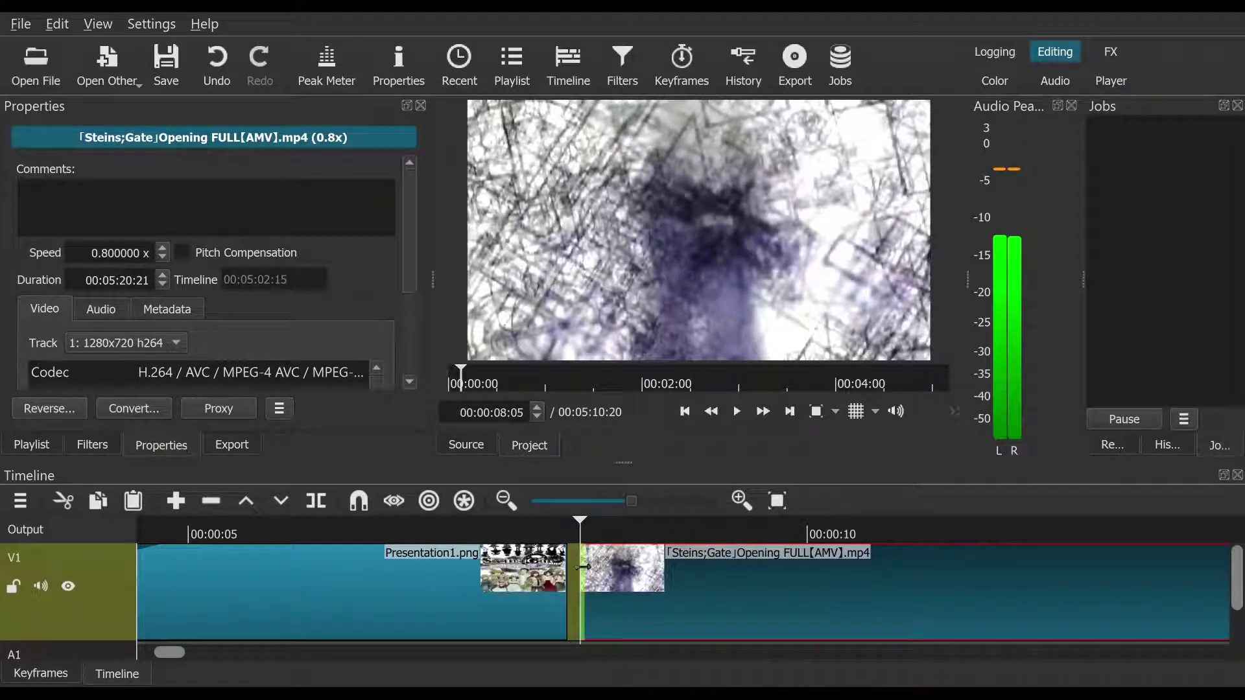
key(Left)
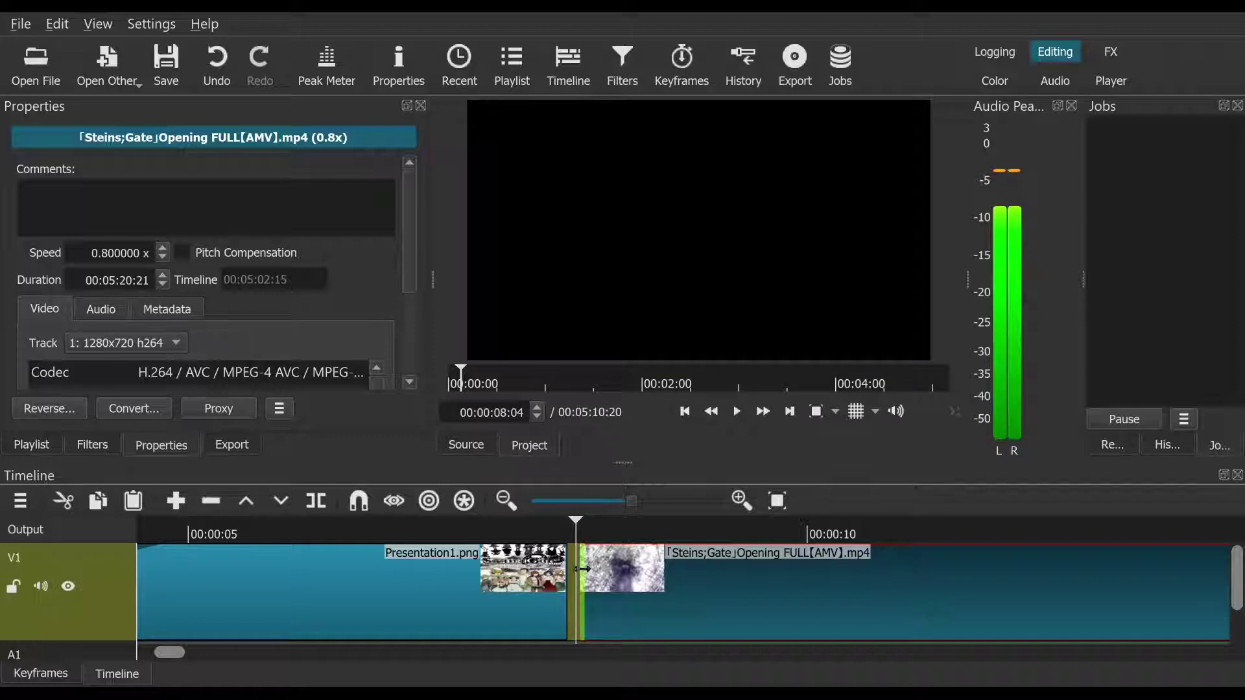
drag(581, 569, 563, 566)
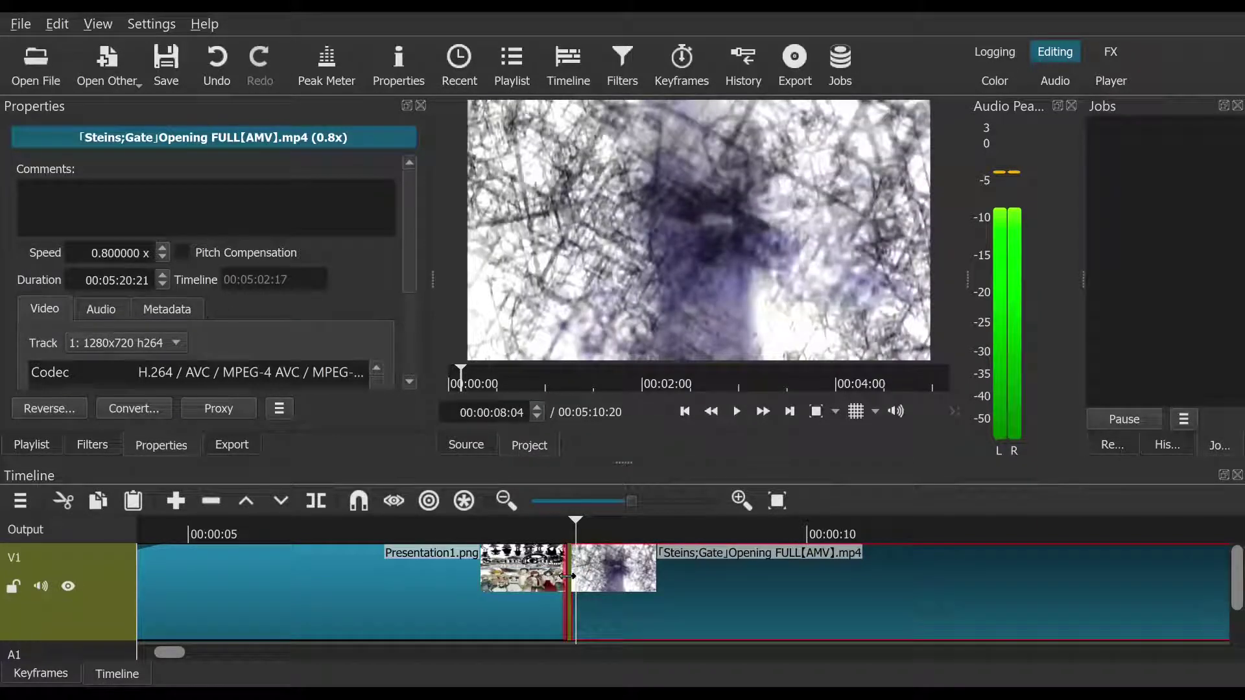
drag(567, 576, 596, 587)
Step: Play across the join between the image and the opening clip repeatedly, checking the transition frames around 00:00:08:04
click(531, 522)
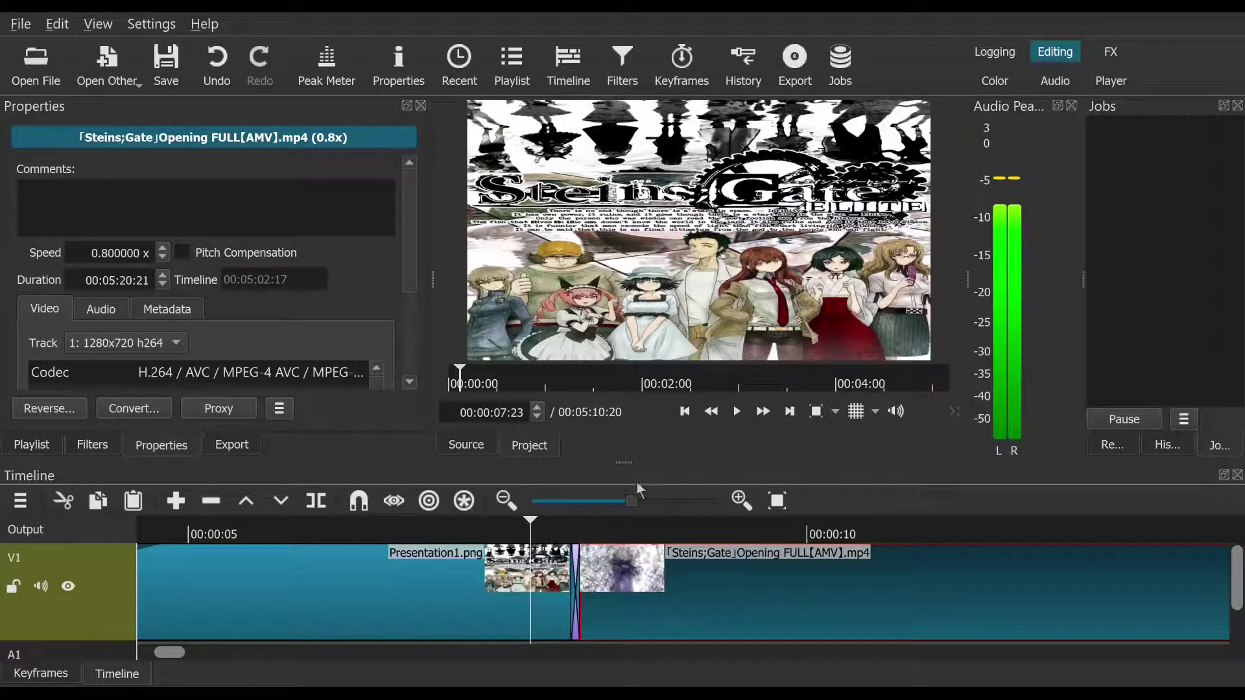
click(738, 412)
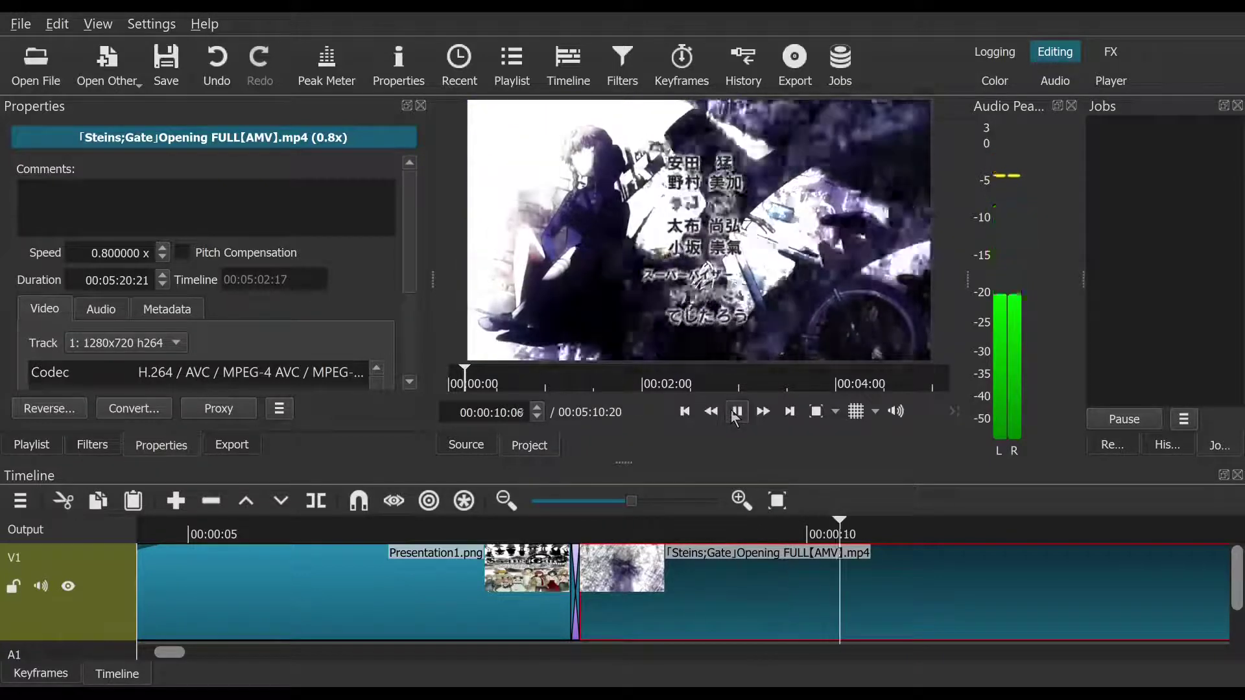
click(737, 411)
click(538, 526)
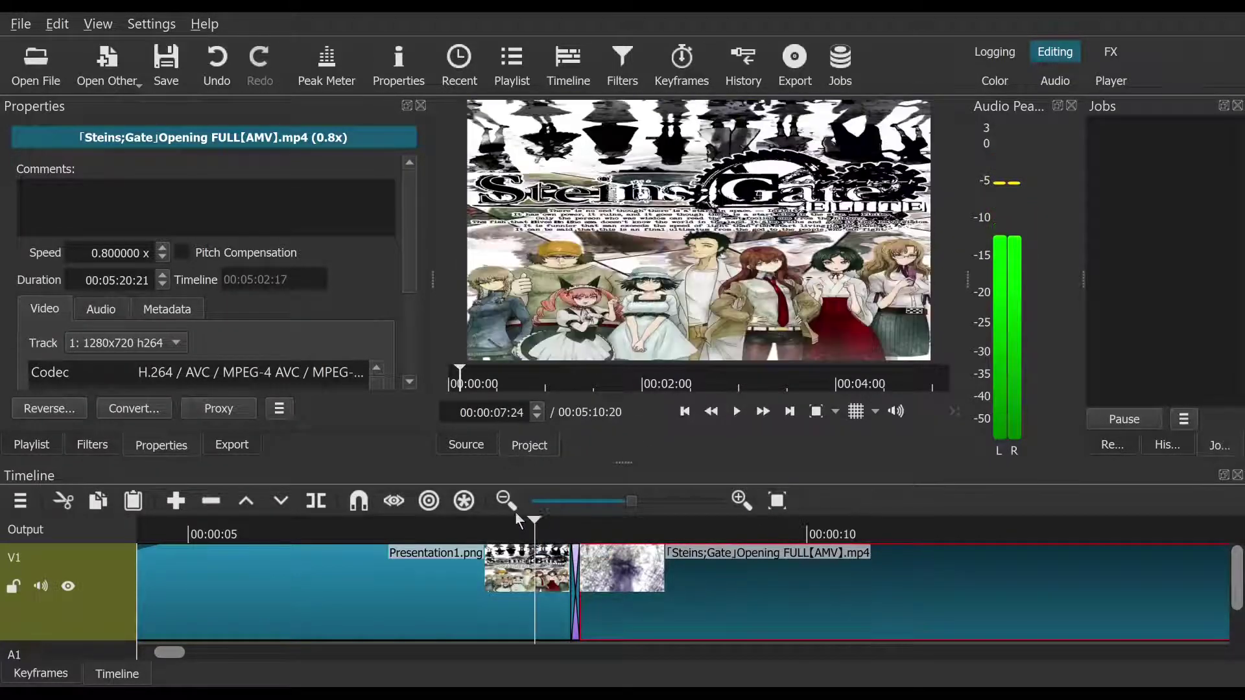
click(742, 421)
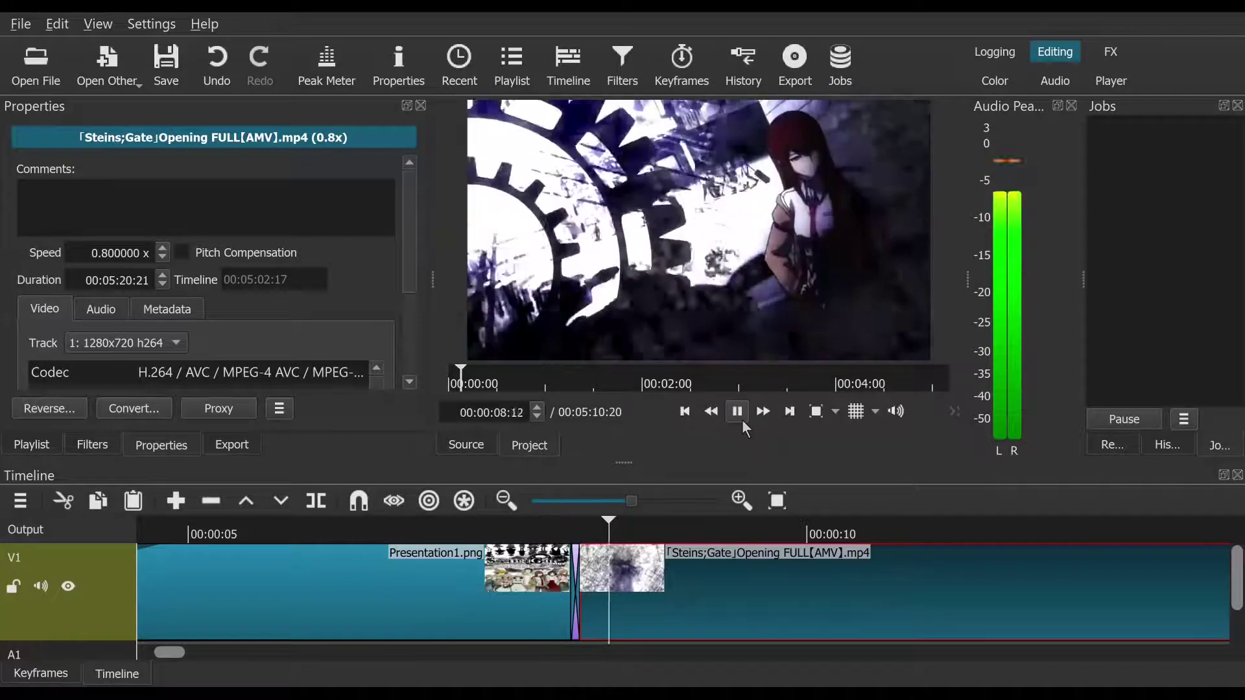
click(741, 420)
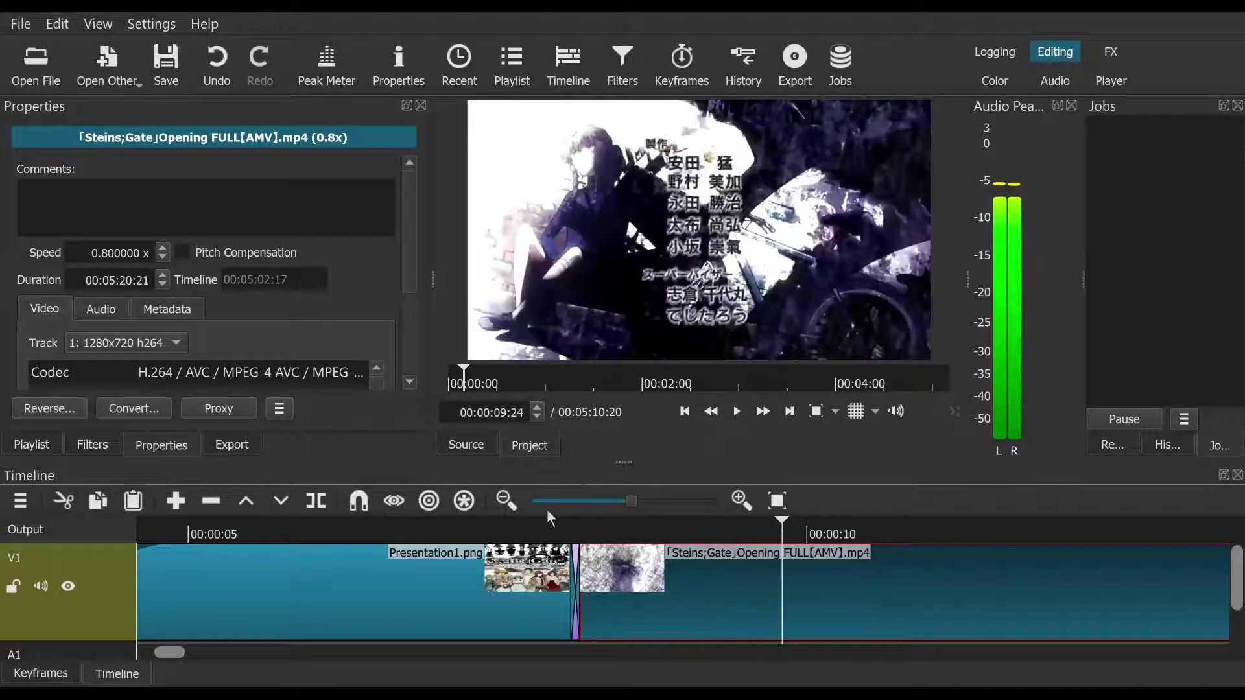
click(568, 519)
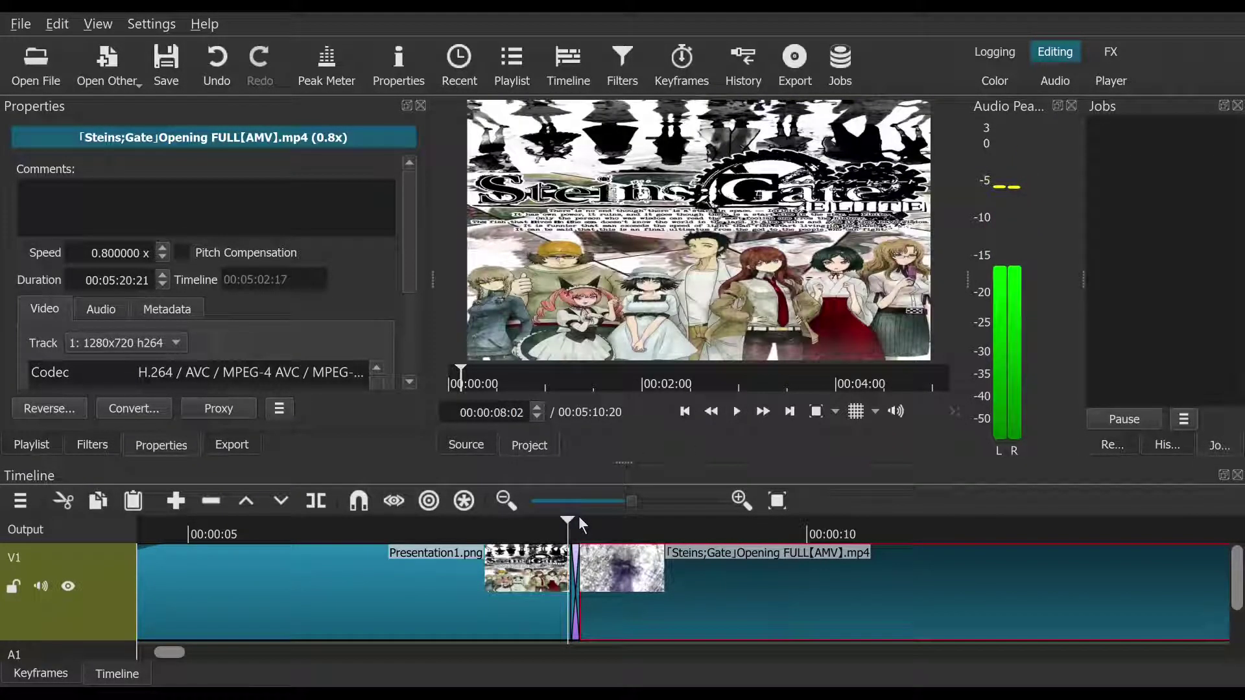
click(577, 522)
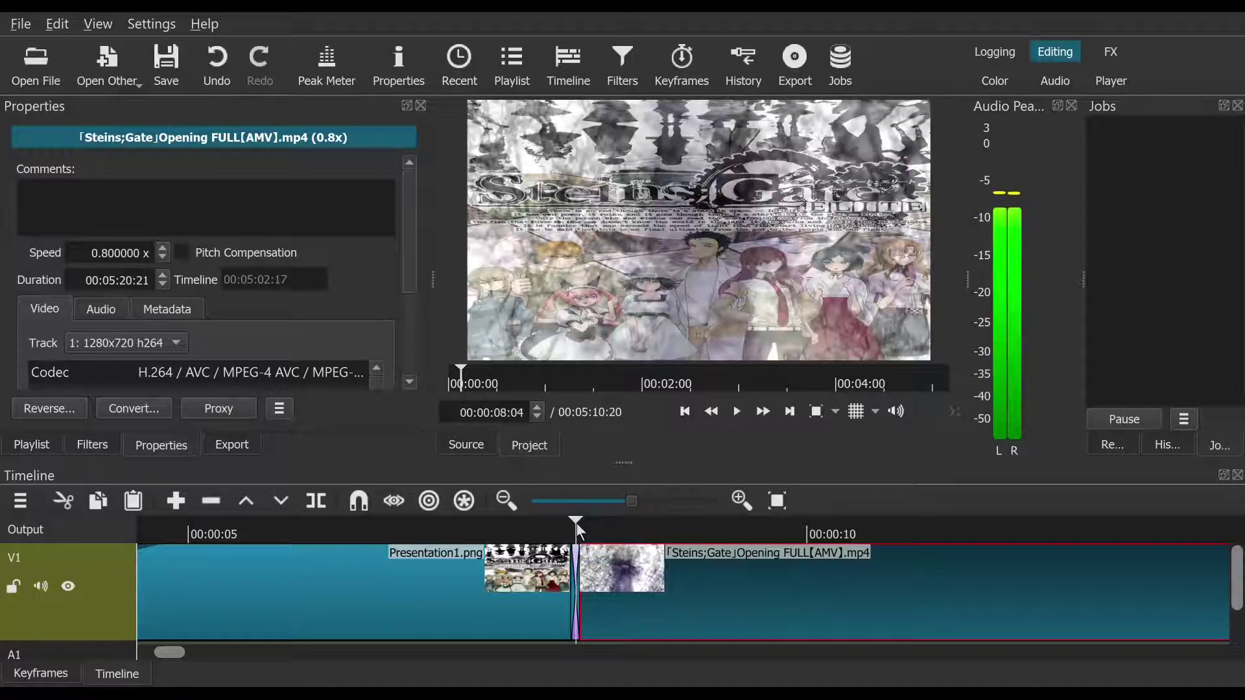
click(587, 530)
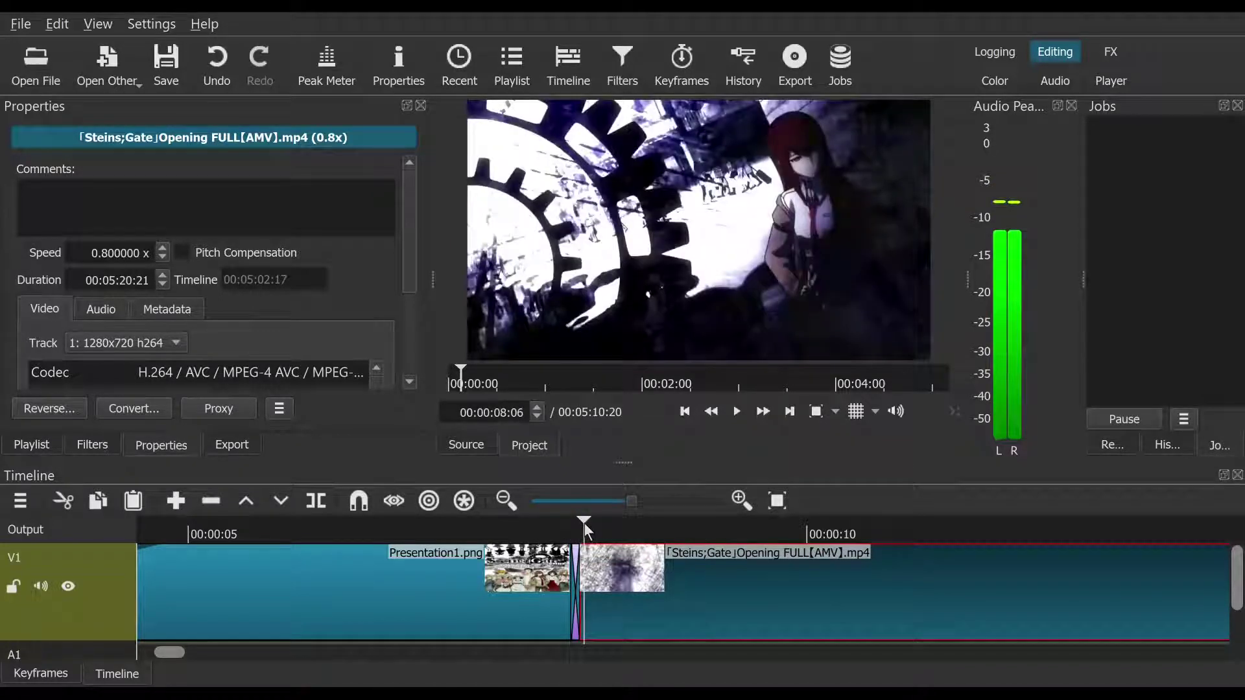
drag(585, 527, 523, 523)
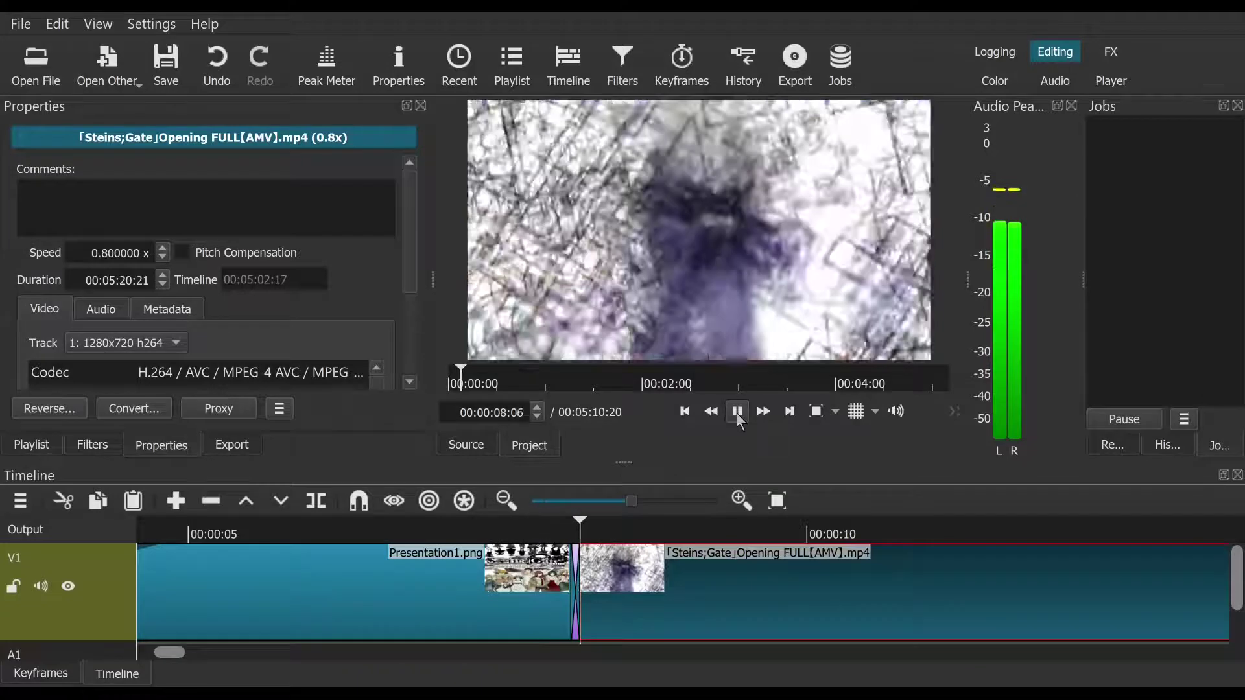
click(737, 411)
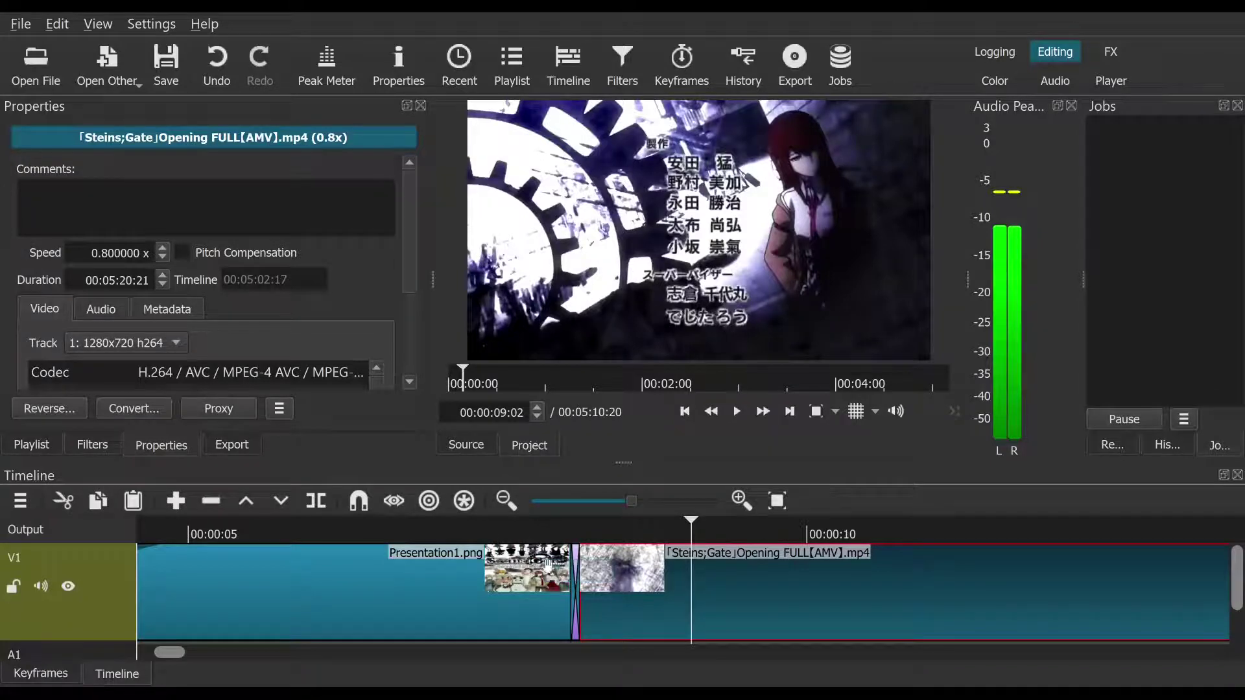
Step: Add a short fade-out at the end of the second Presentation1.png segment and check it by playing from 00:00:06:20
click(555, 560)
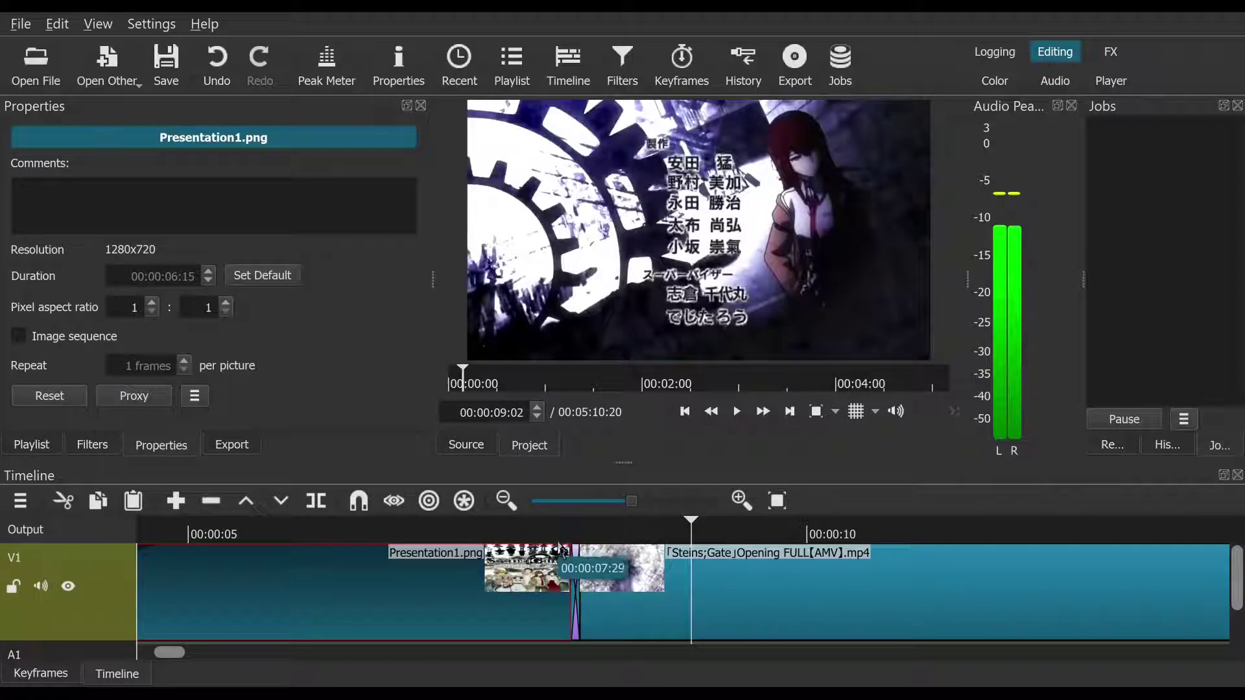
drag(554, 554, 561, 580)
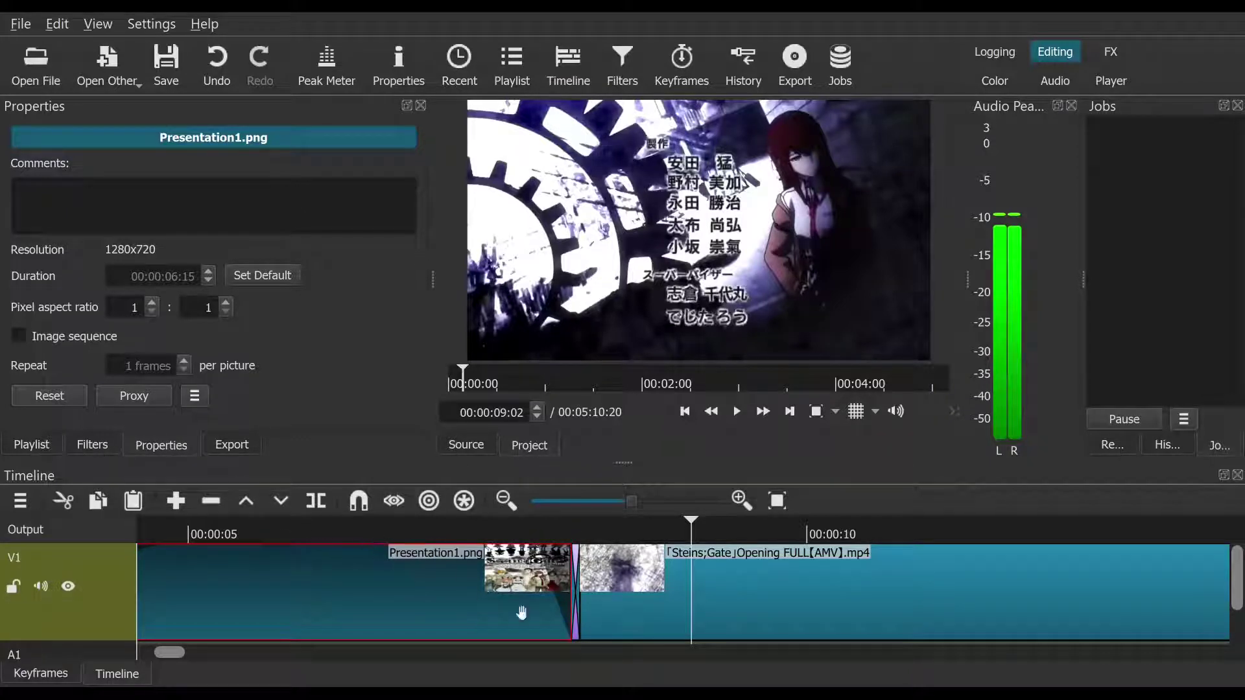
click(395, 526)
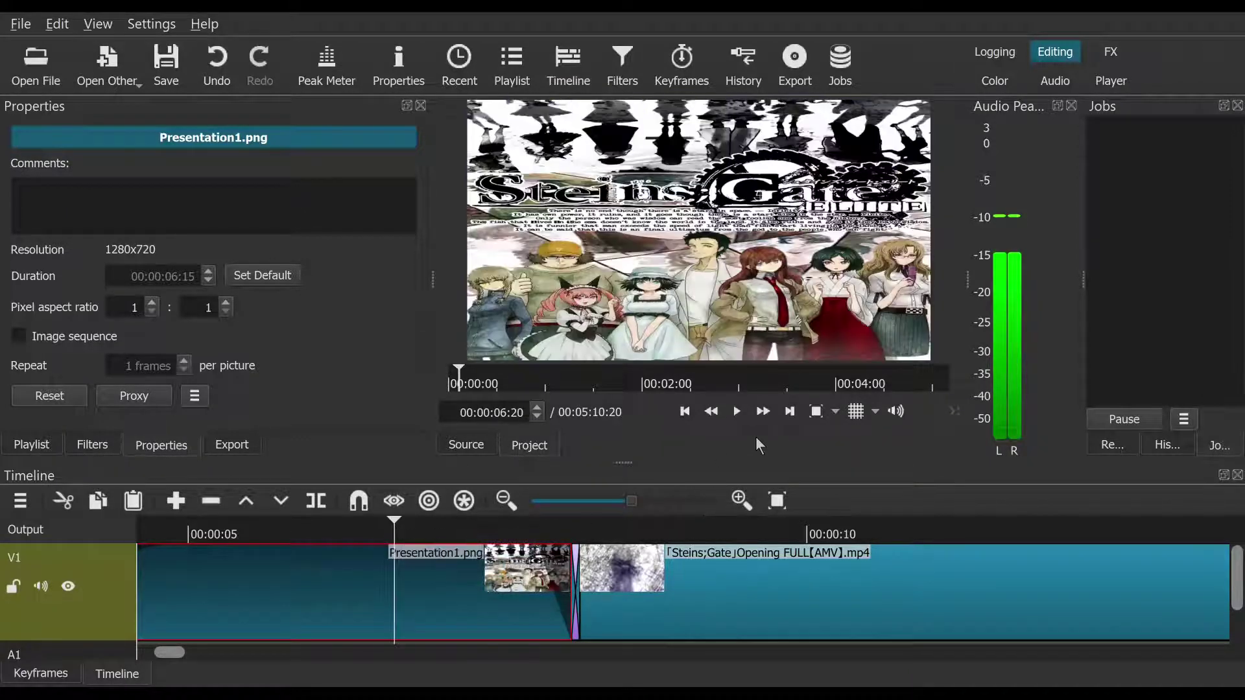
click(739, 416)
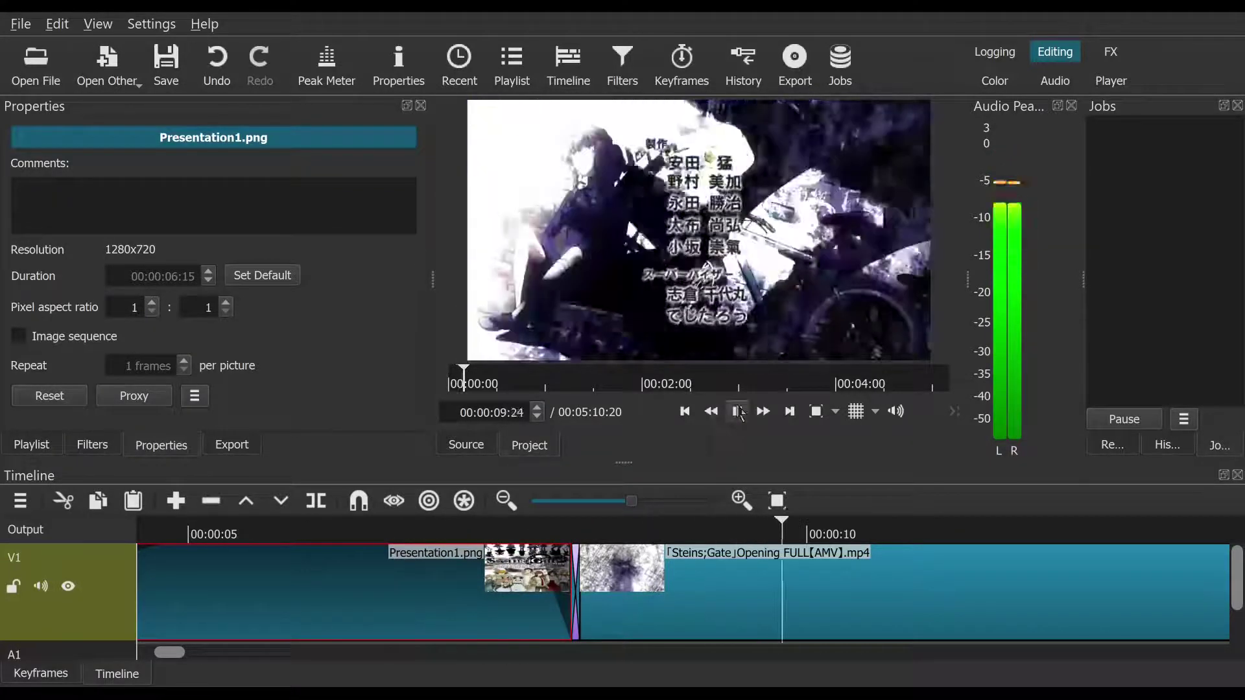
key(space)
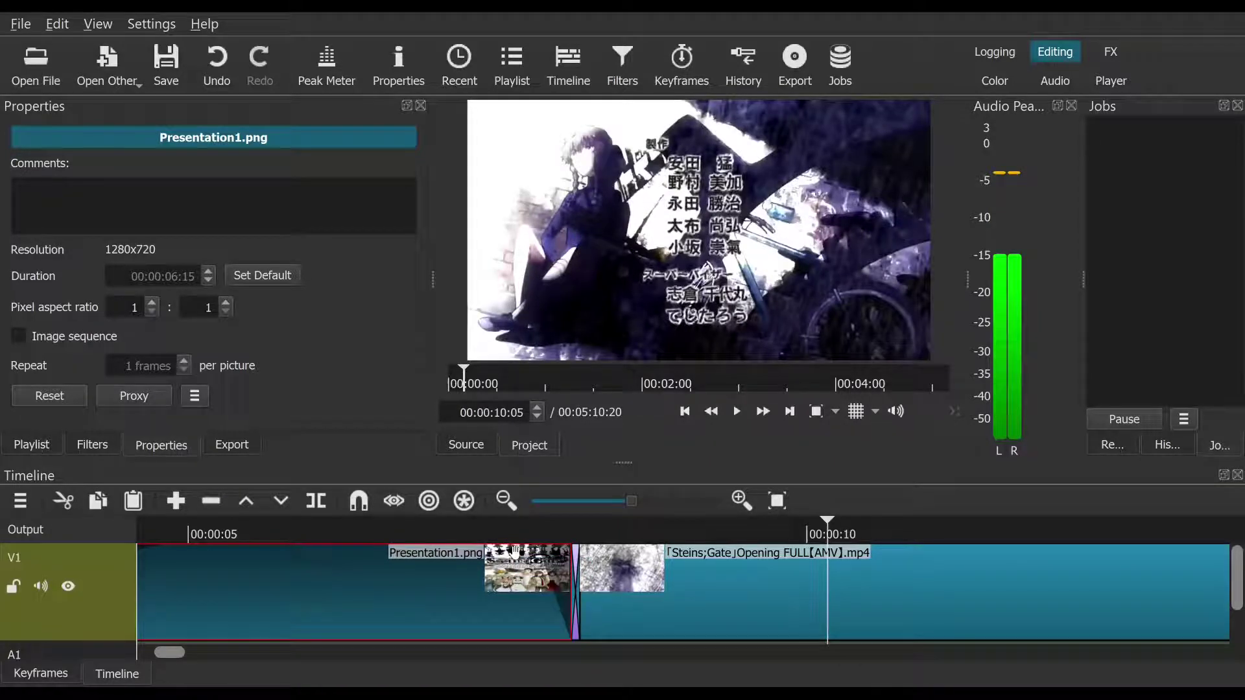
drag(515, 550, 524, 556)
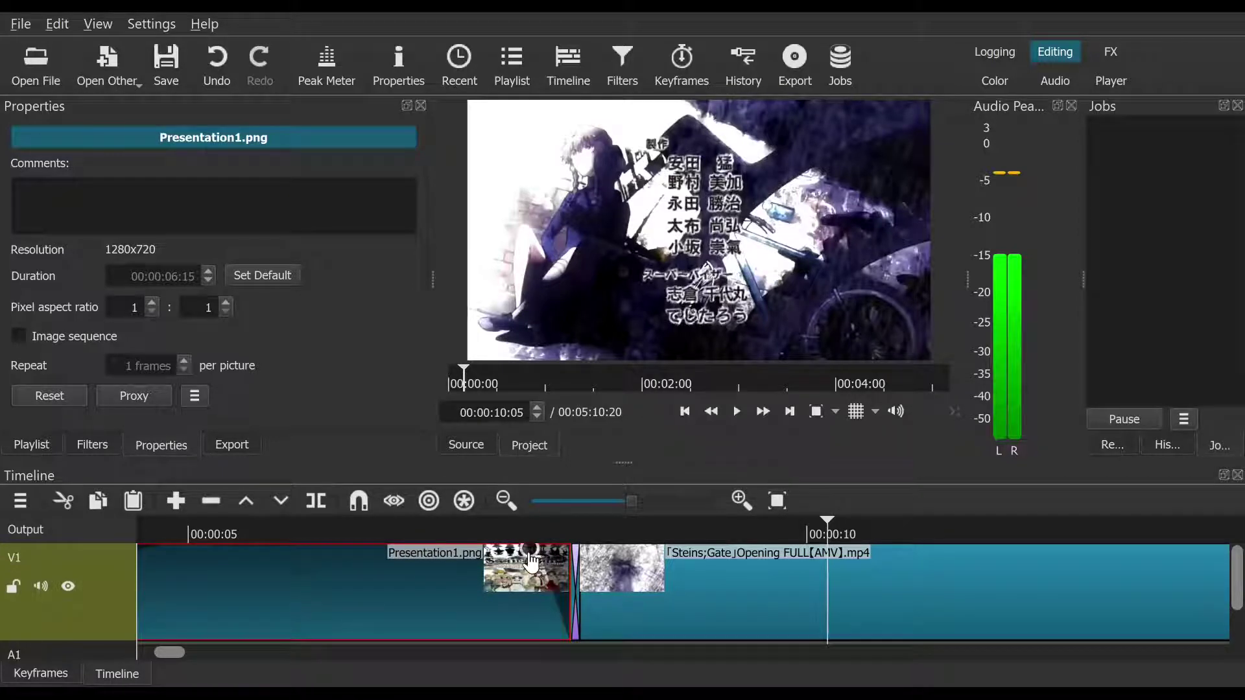
Step: Shorten the fade-out at the end of the second Presentation1.png segment and check it by playing across the join from 00:00:07:16
drag(530, 559, 554, 575)
click(502, 528)
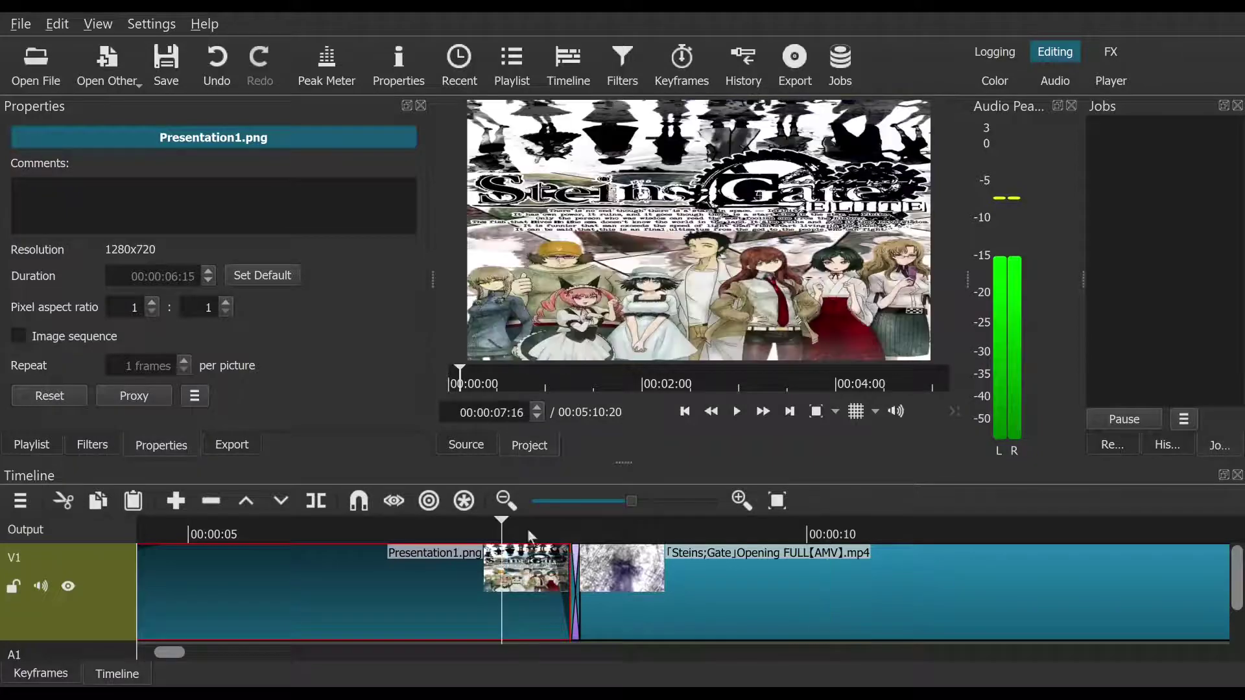
click(737, 413)
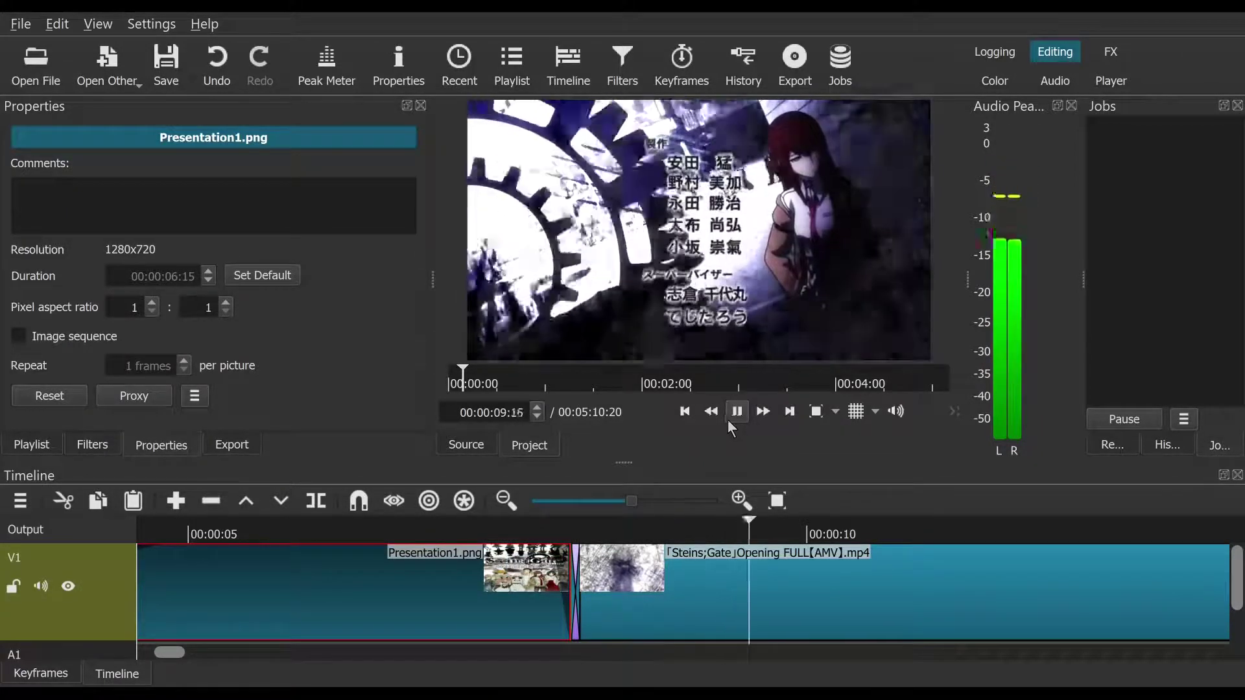
click(731, 415)
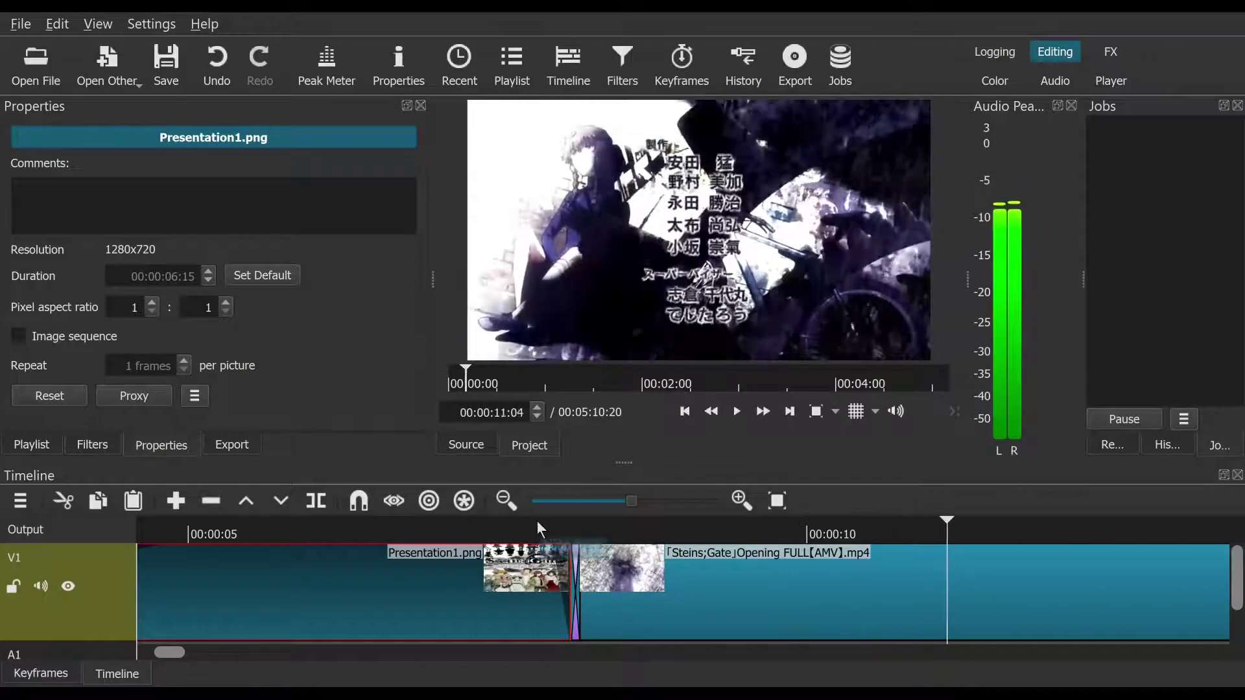
click(547, 522)
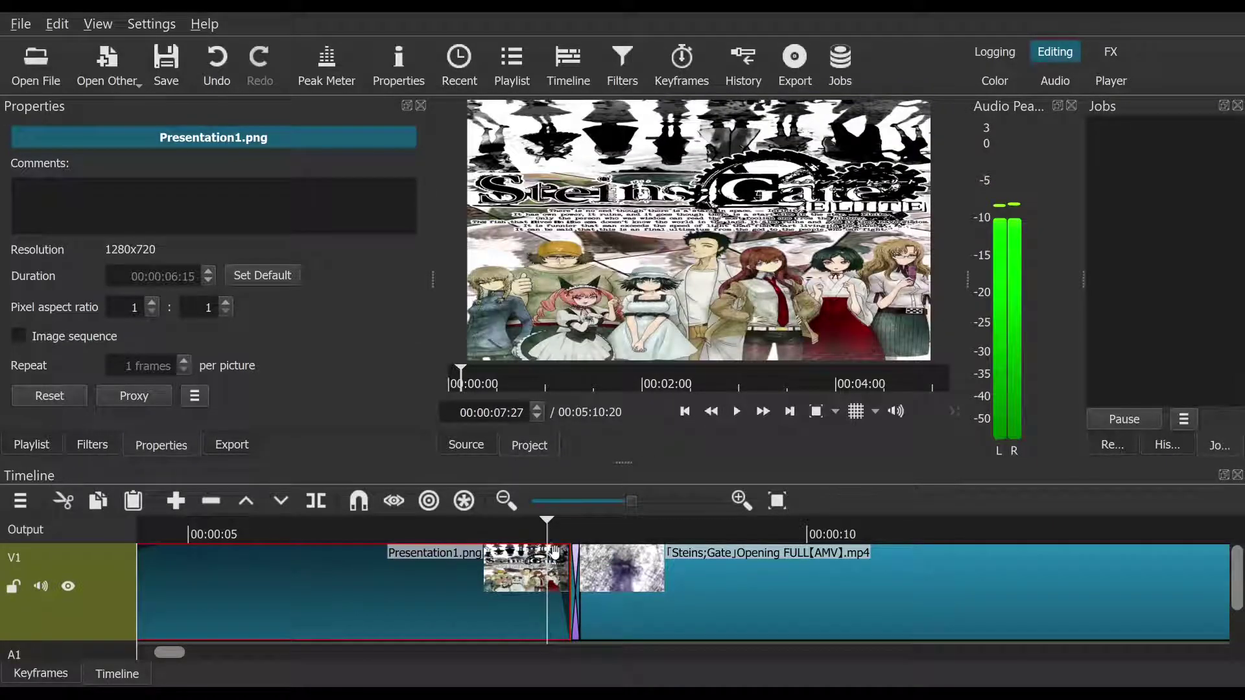
drag(554, 556, 569, 571)
Step: Examine the fade-out and dissolve transition frame by frame from 00:00:07:26 to 00:00:08:04
click(579, 570)
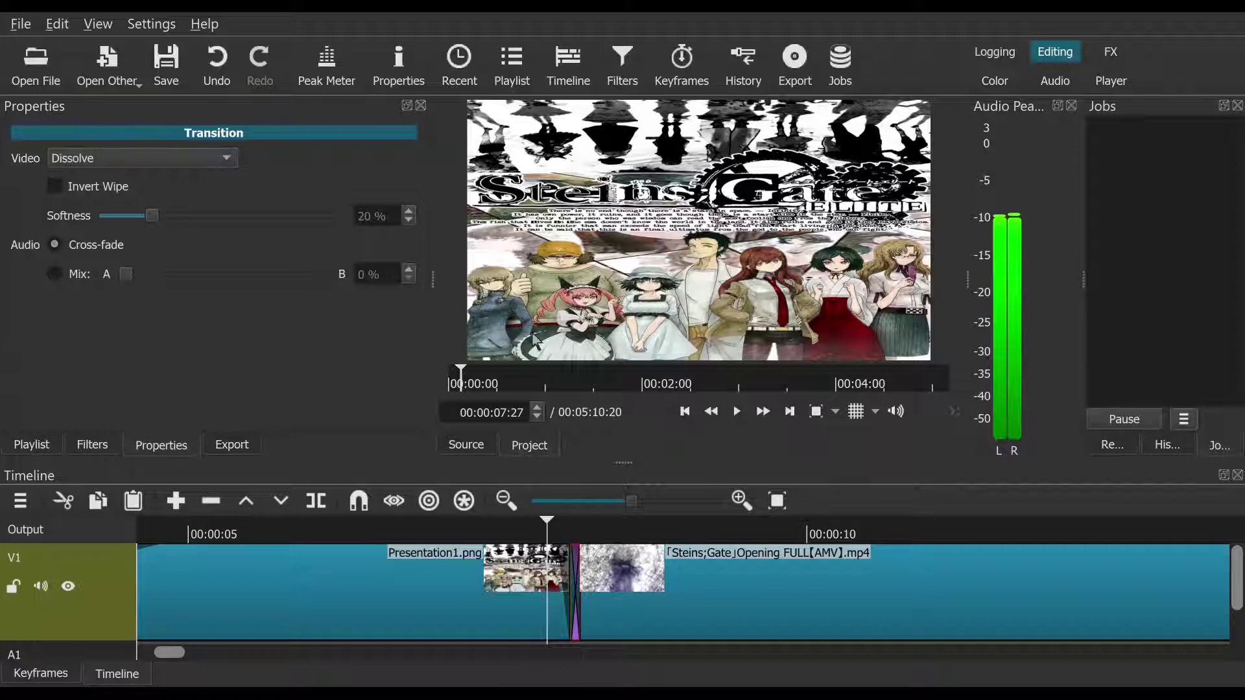
click(536, 417)
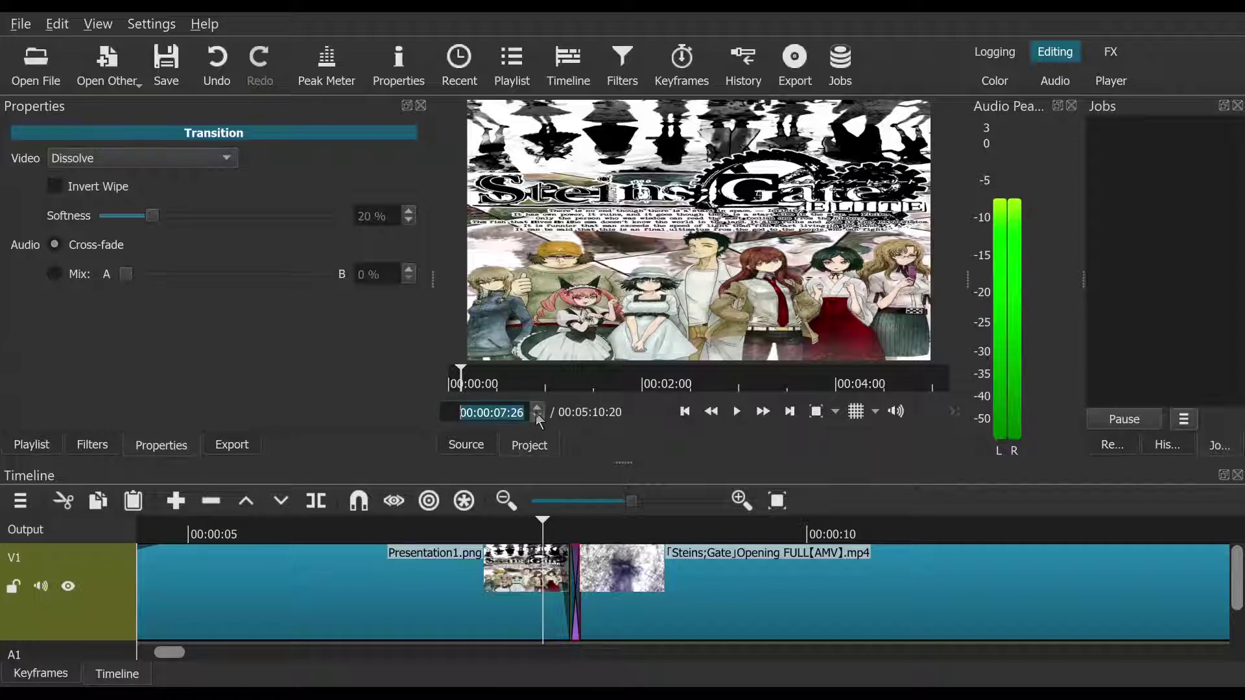
click(664, 500)
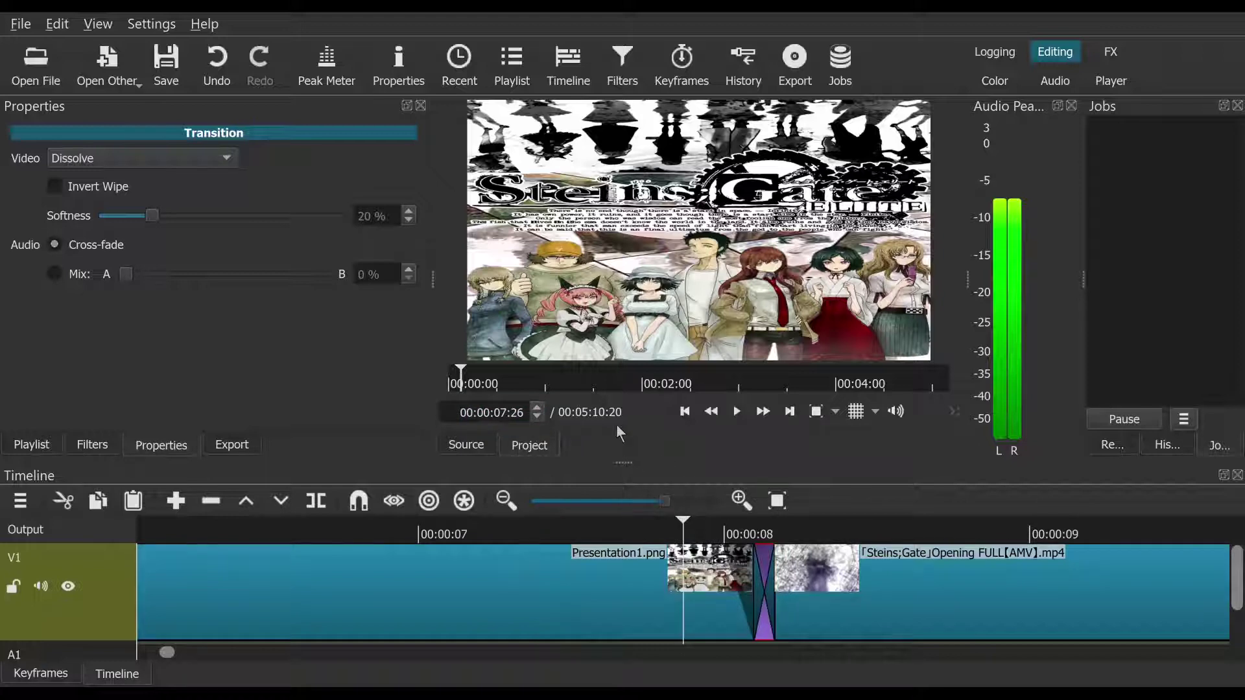
click(538, 407)
click(538, 407)
click(538, 408)
click(538, 408)
click(538, 408)
click(537, 408)
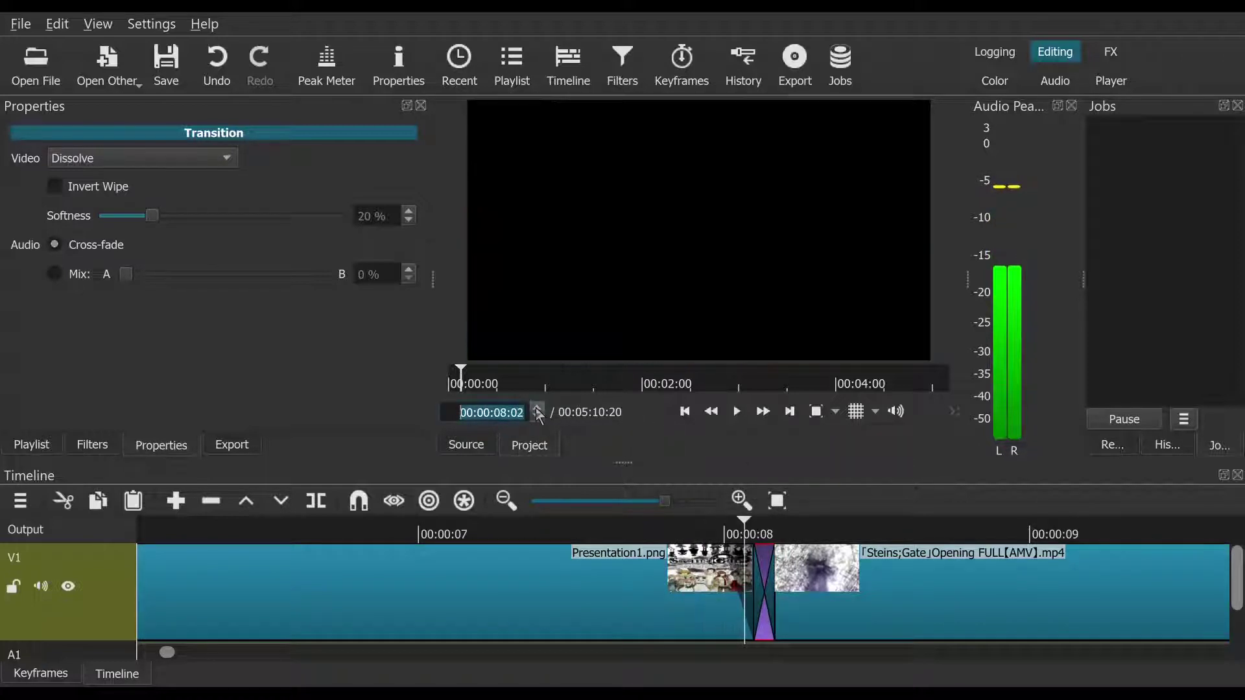
click(537, 408)
click(538, 408)
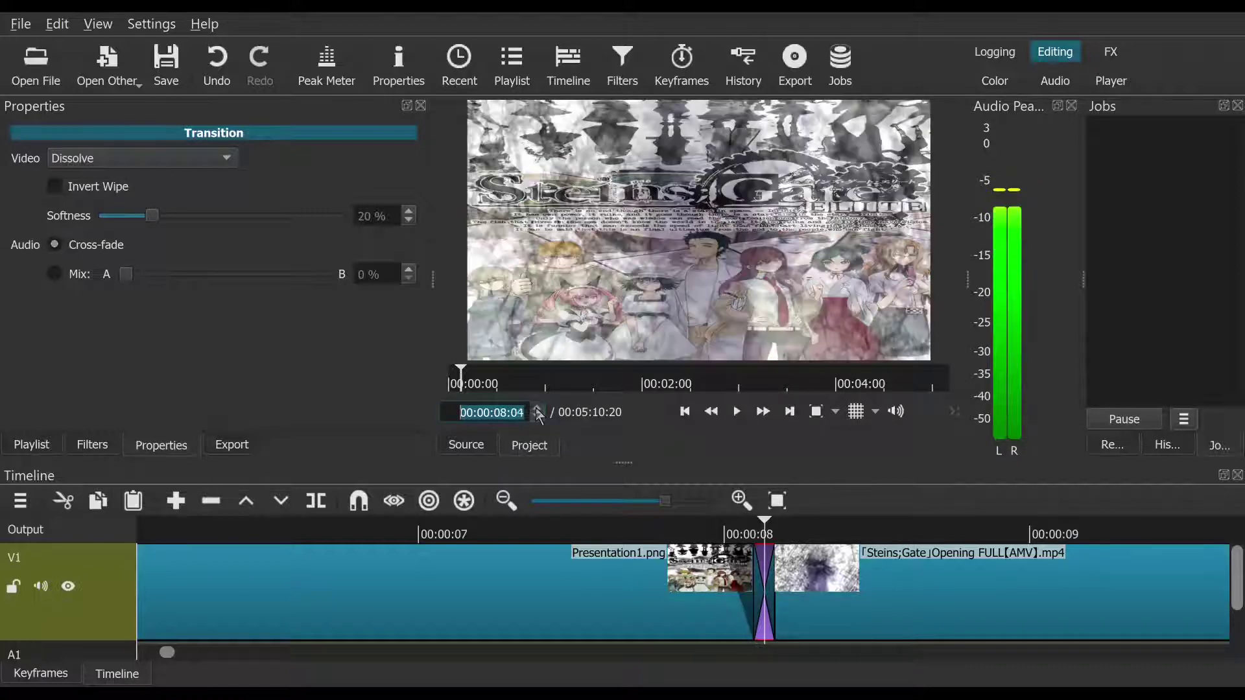
Step: Change the transition's video type to Barn Door Horizontal and preview it by playing from 00:00:07:23
click(152, 218)
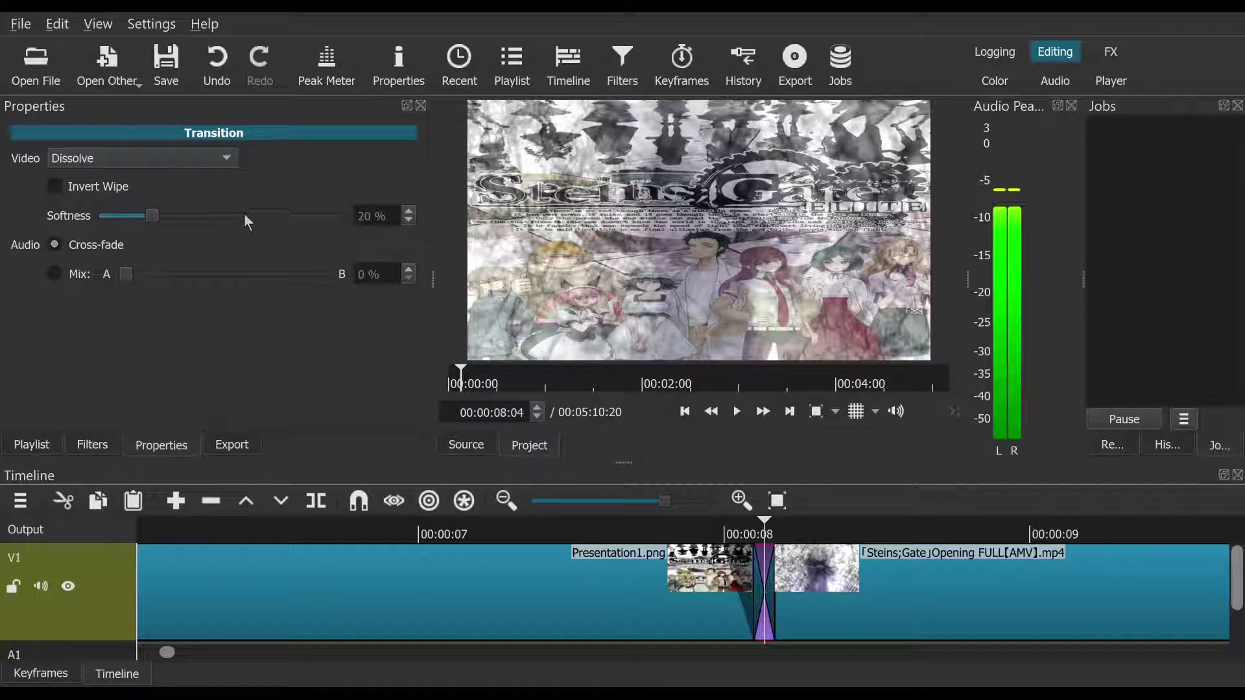
click(203, 159)
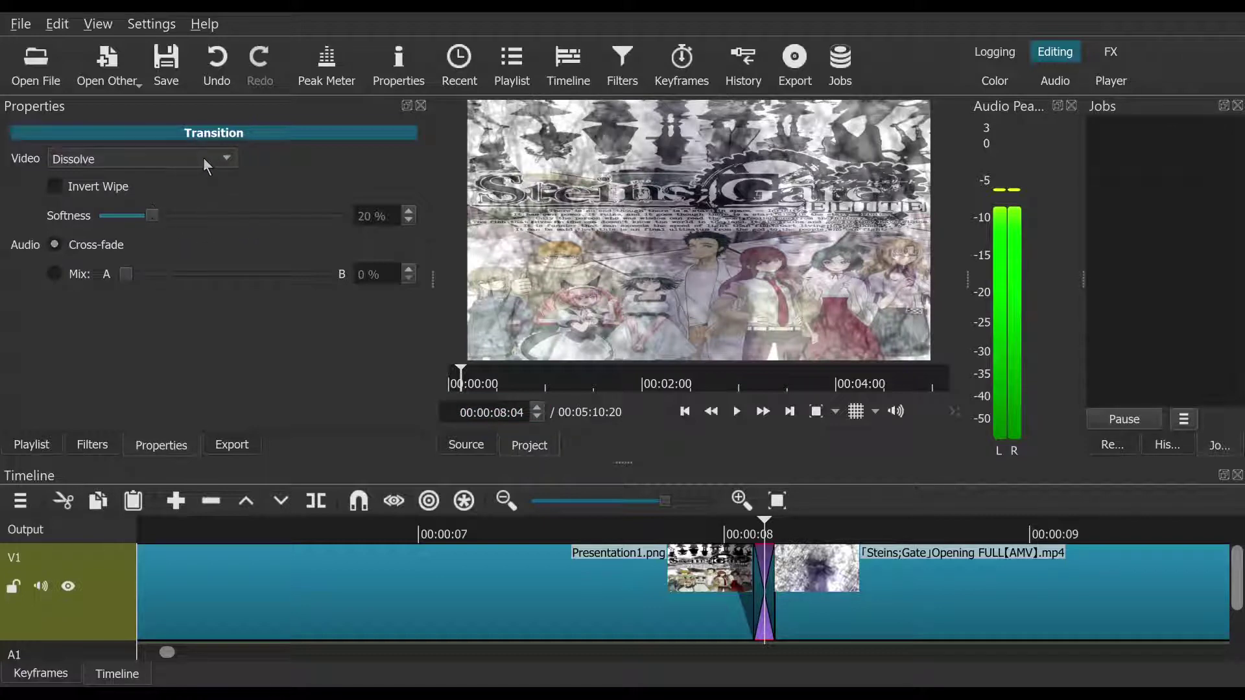
key(Down)
key(Down)
key(Down)
key(Down)
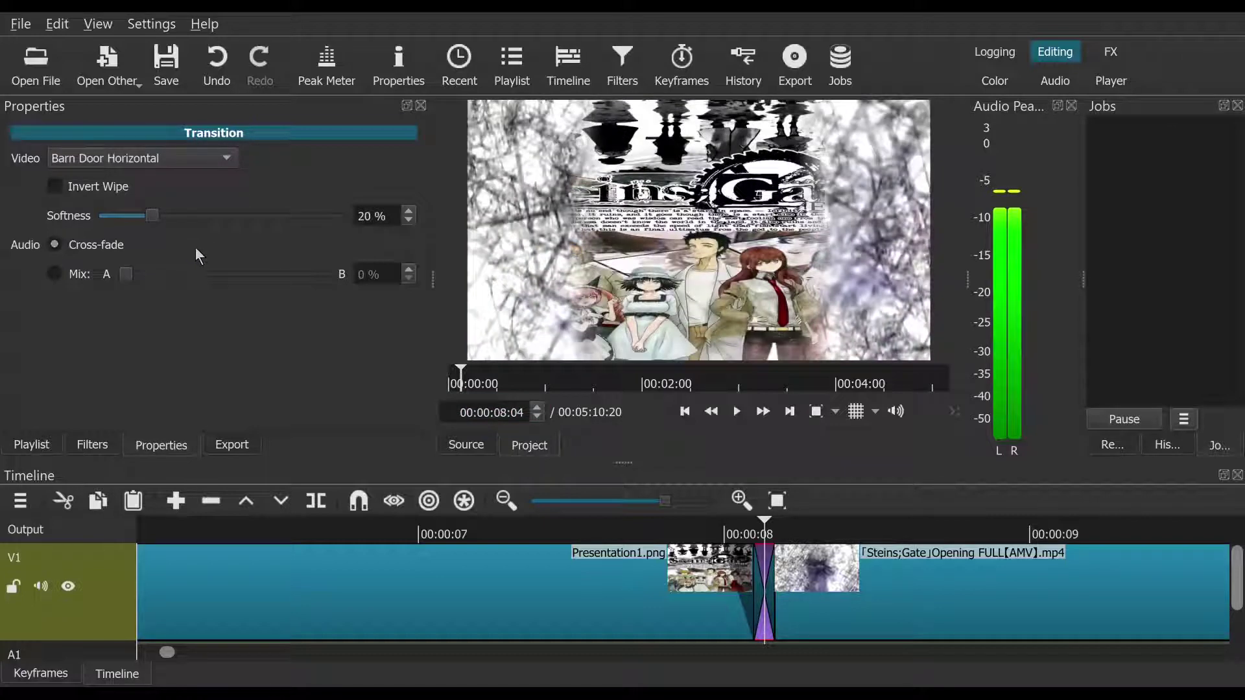
click(614, 526)
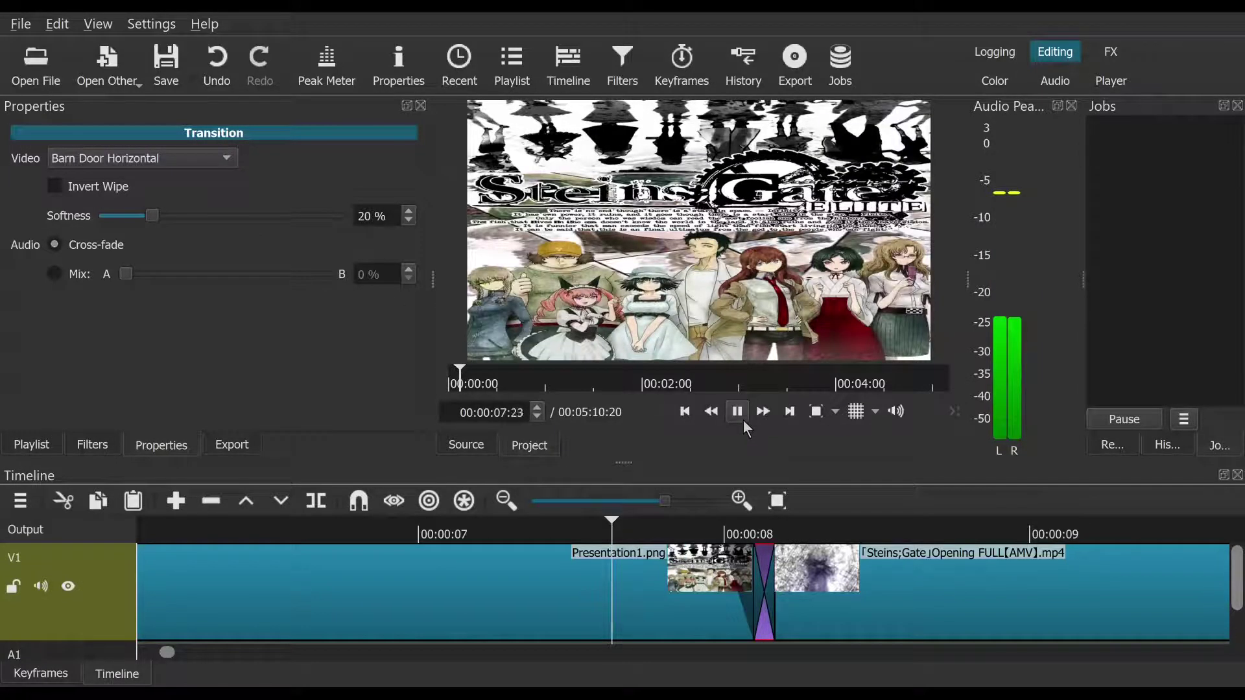
click(738, 419)
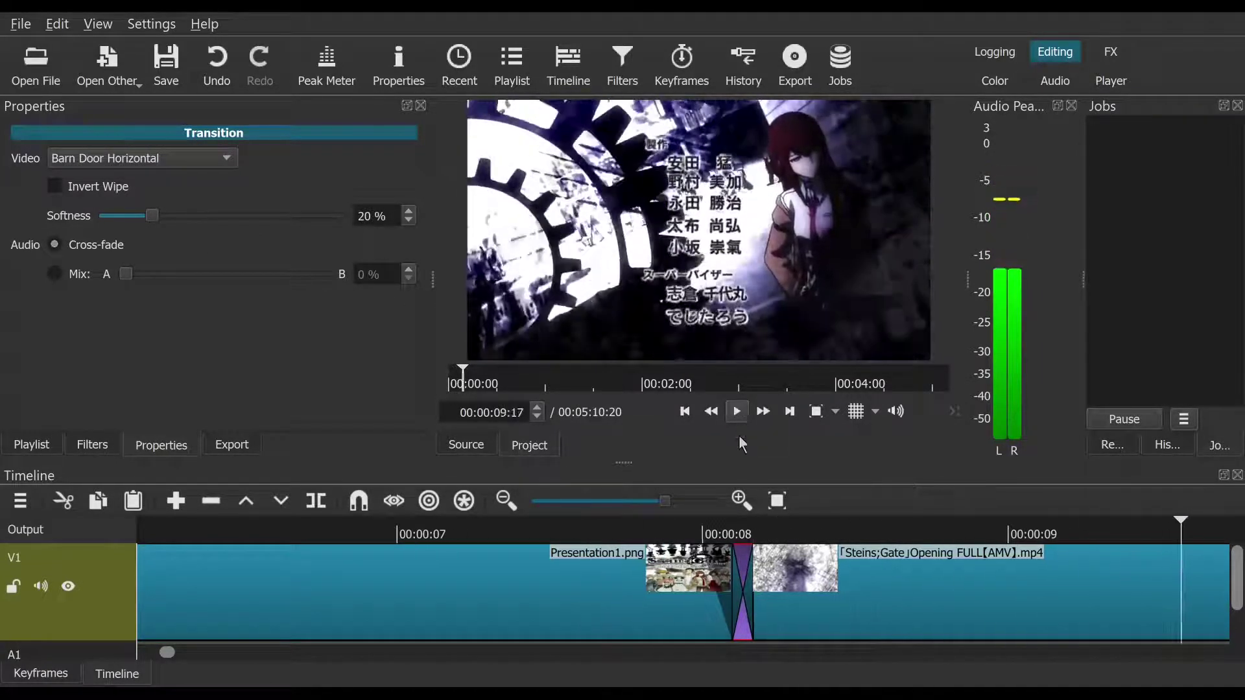
Step: Lengthen the transition by two frames so it starts at 00:00:08:01, and play across it from 00:00:07:23
click(723, 533)
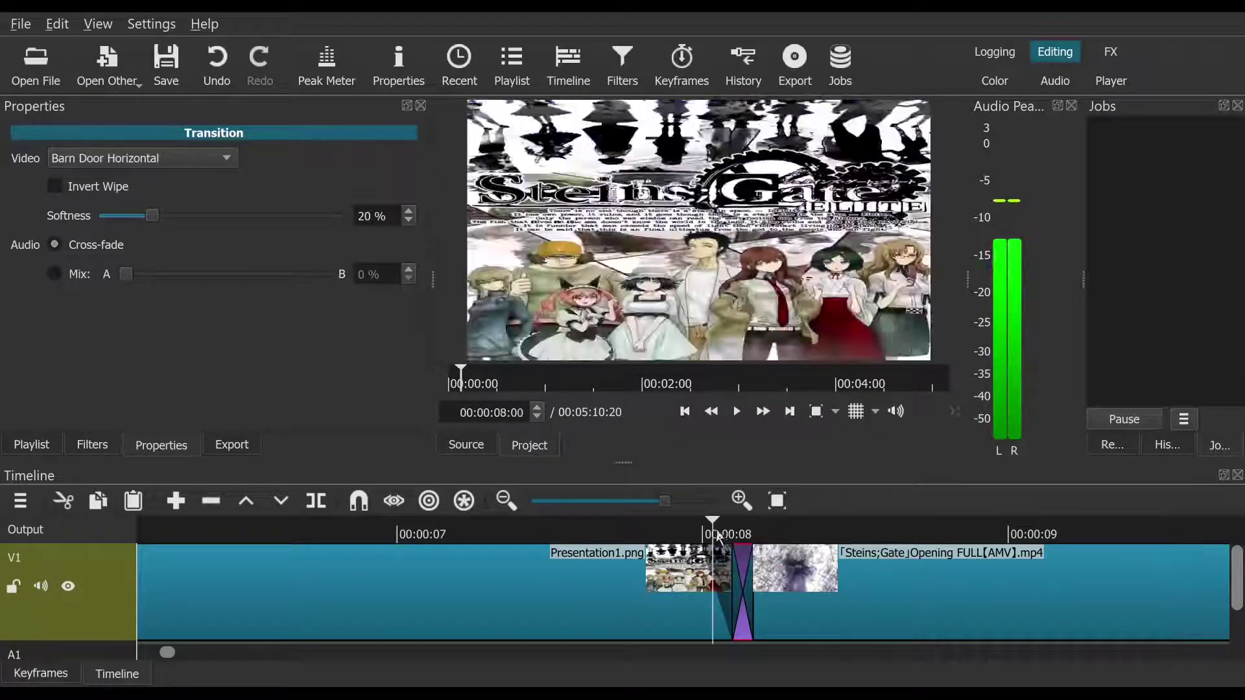
click(720, 534)
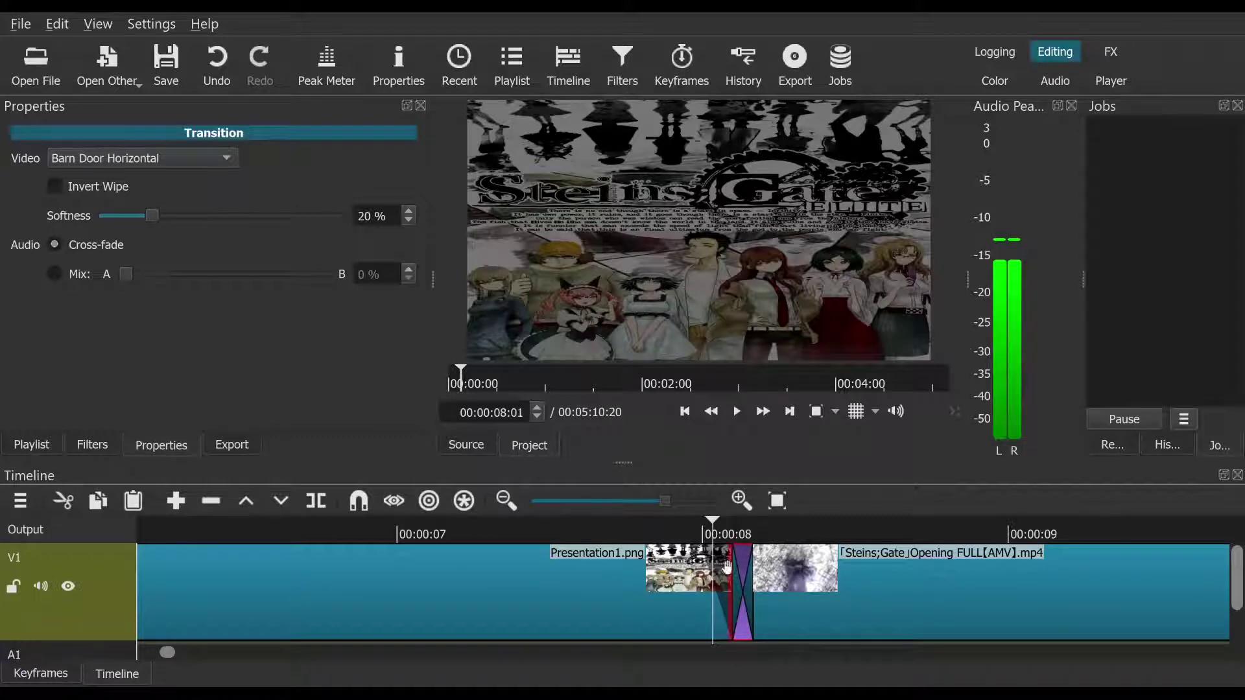
drag(718, 568, 700, 568)
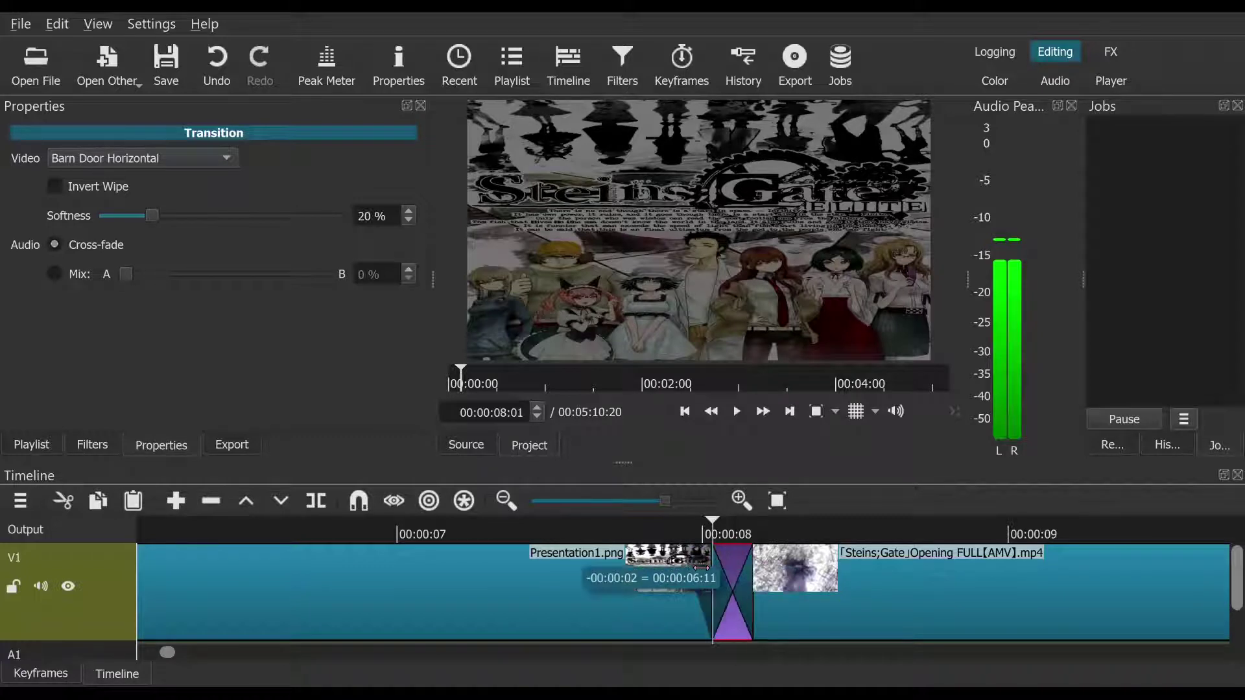
click(631, 534)
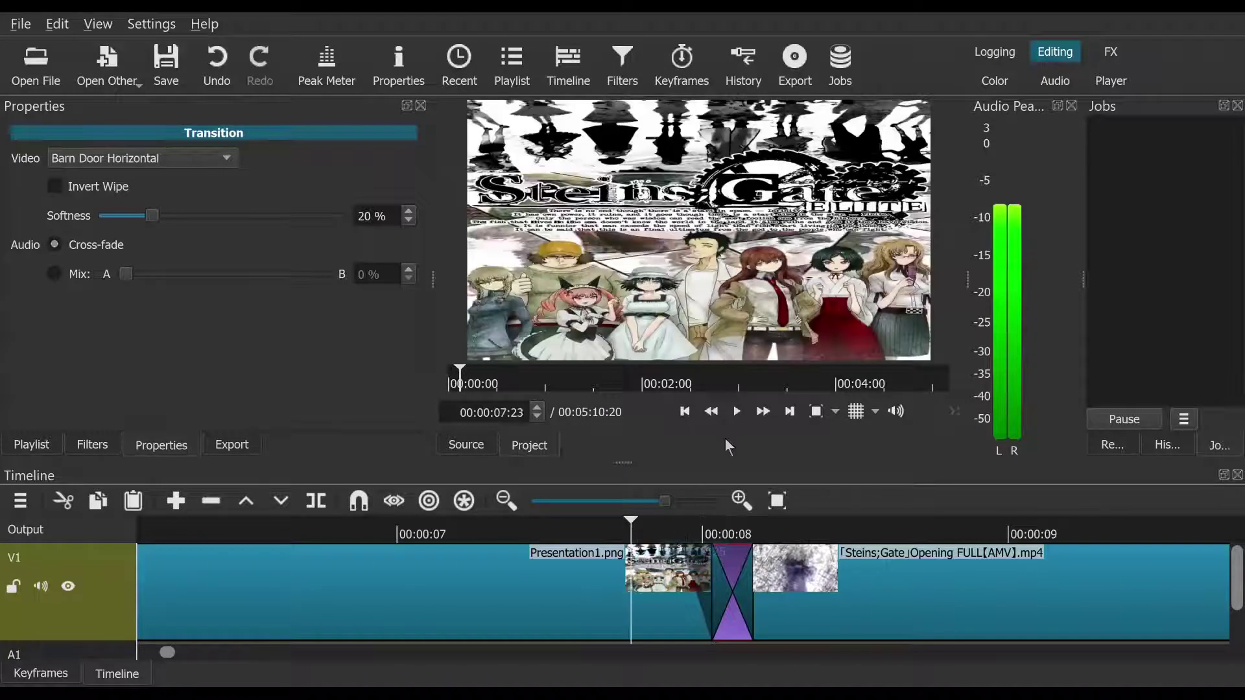
click(737, 420)
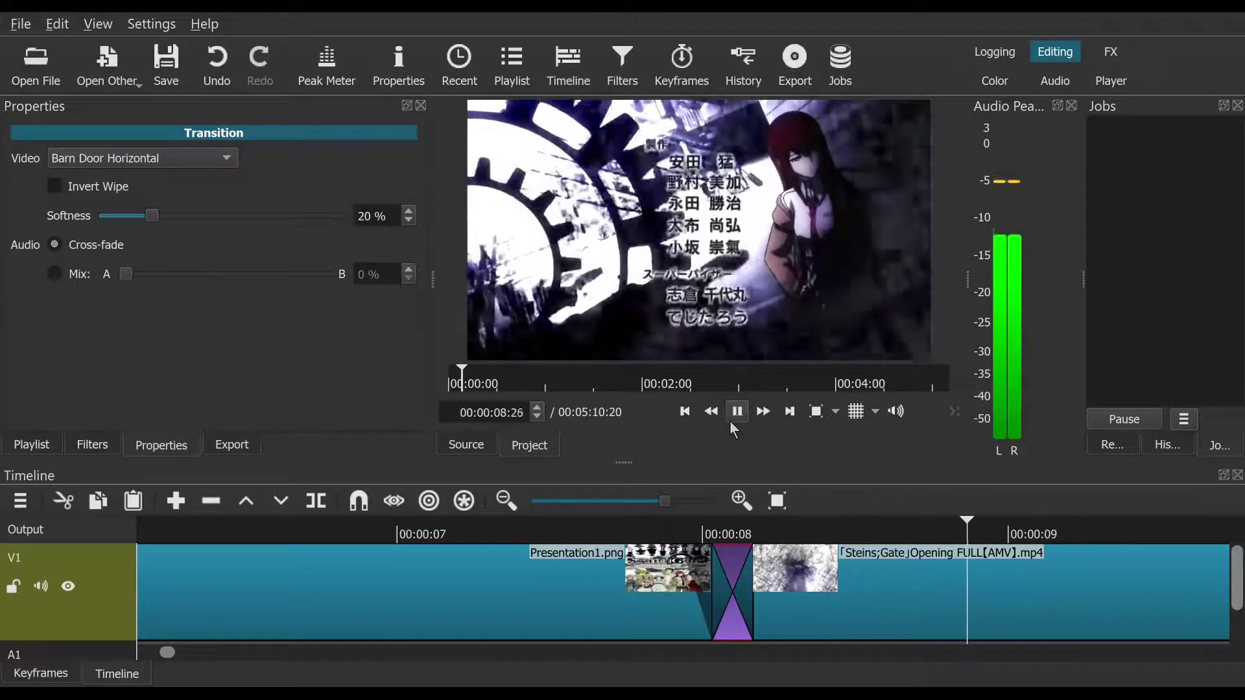
click(735, 418)
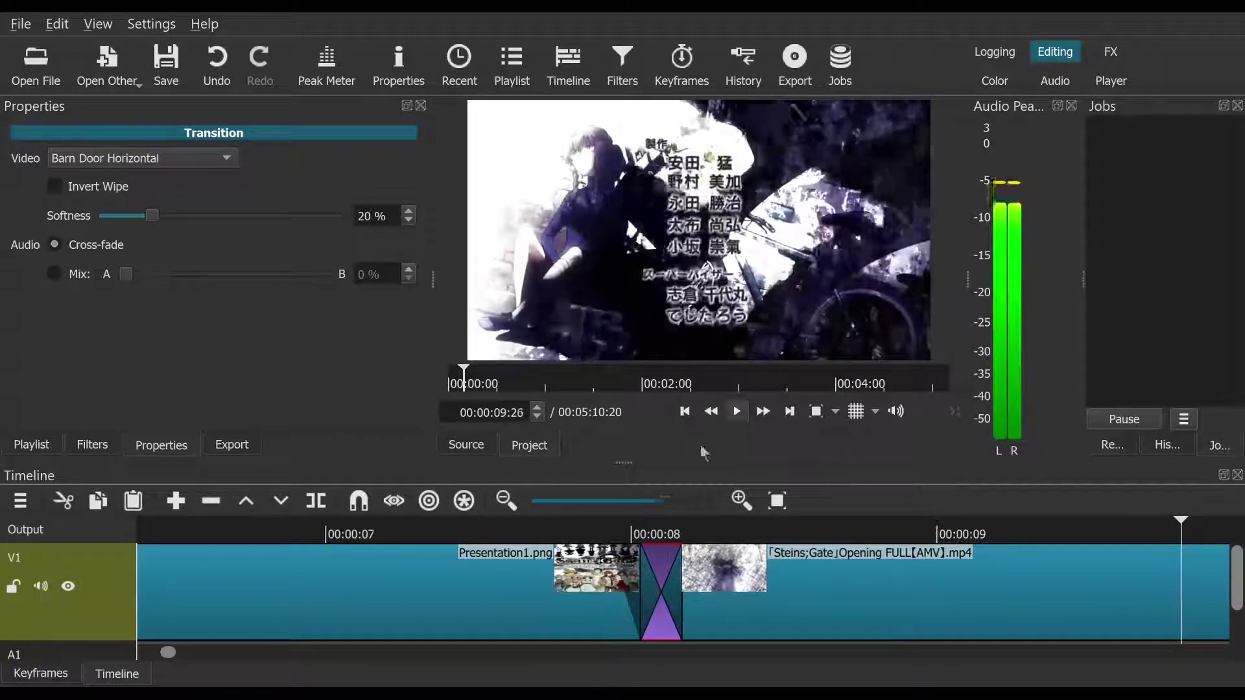
Step: Play the project from 00:00:07:03 into the opening clip, and replay it from the beginning up to 00:00:18:20
click(633, 533)
mouse_move(635, 534)
mouse_down()
mouse_move(670, 534)
mouse_move(621, 534)
mouse_up()
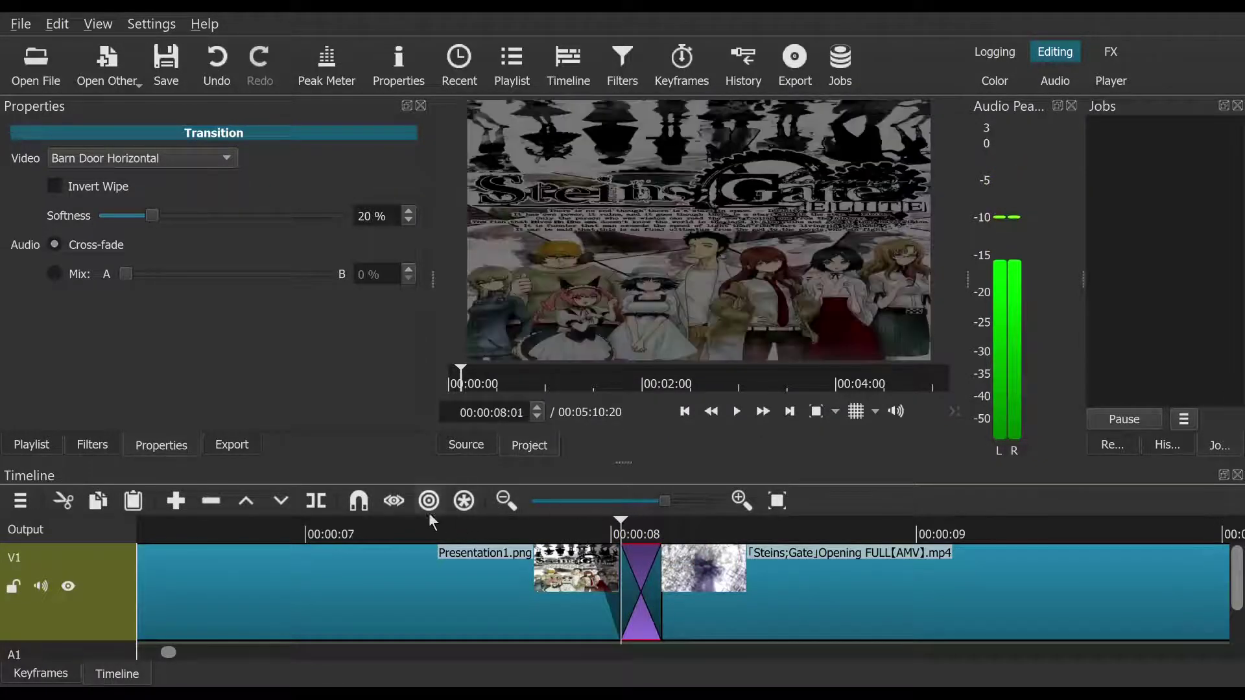
click(335, 528)
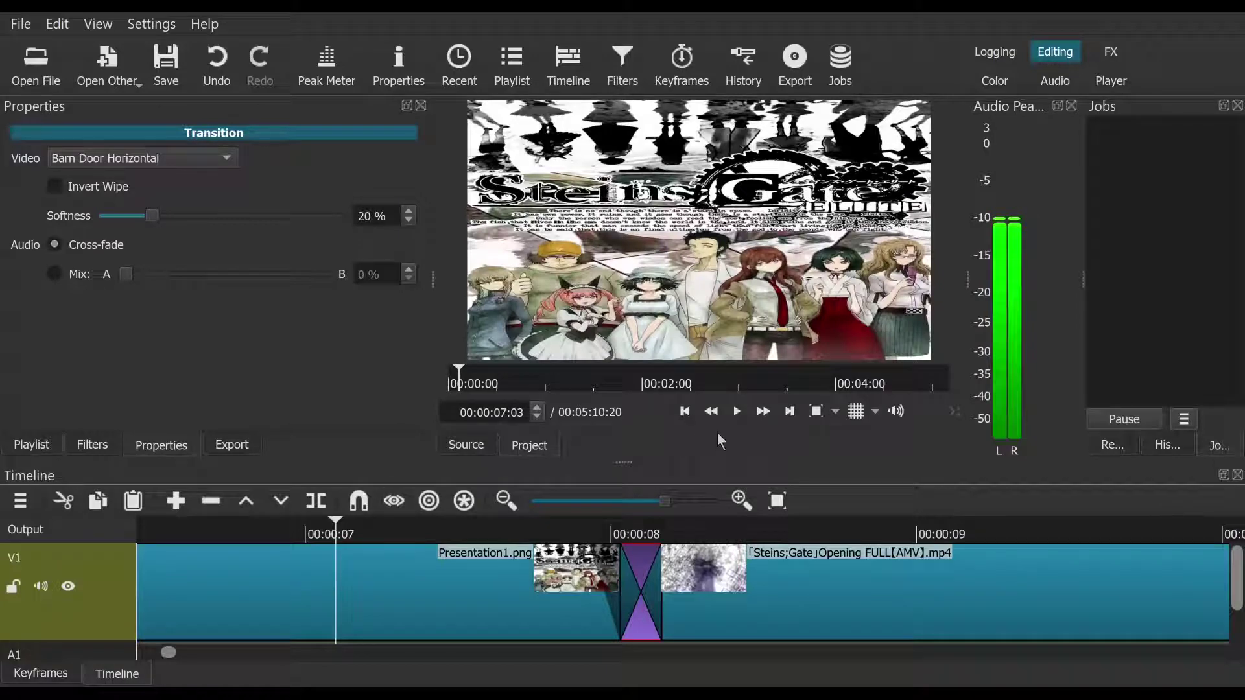
click(736, 412)
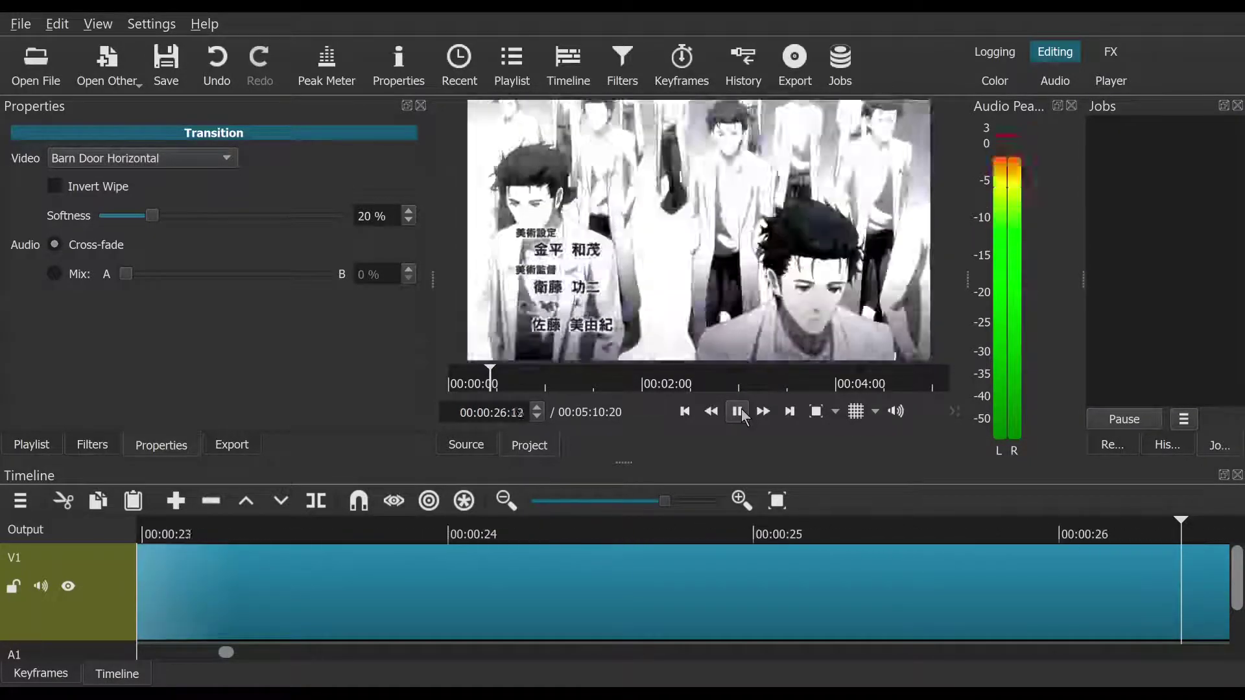
click(738, 412)
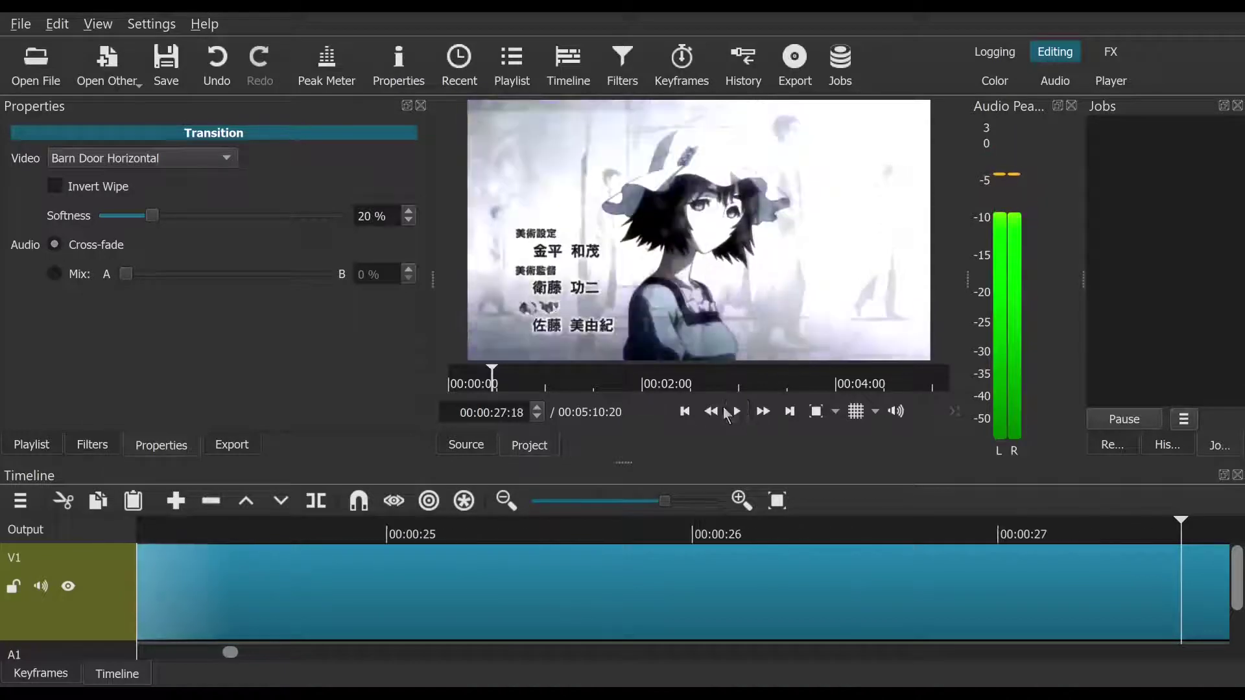
click(685, 413)
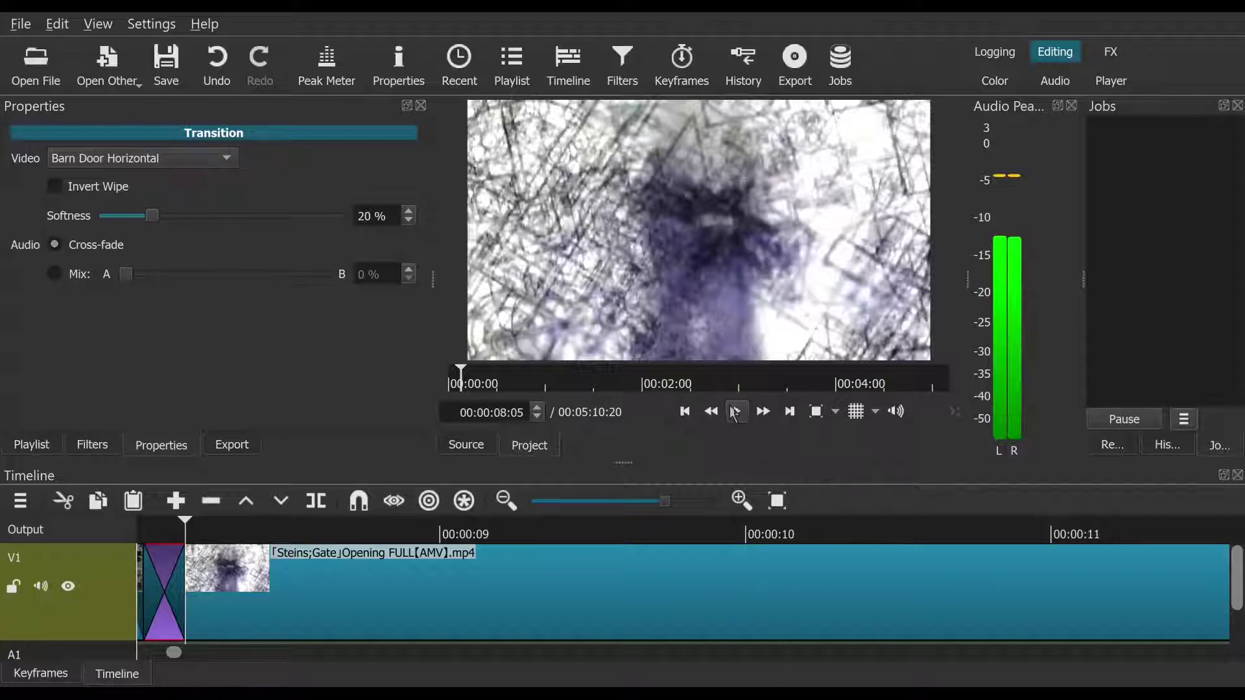
click(745, 422)
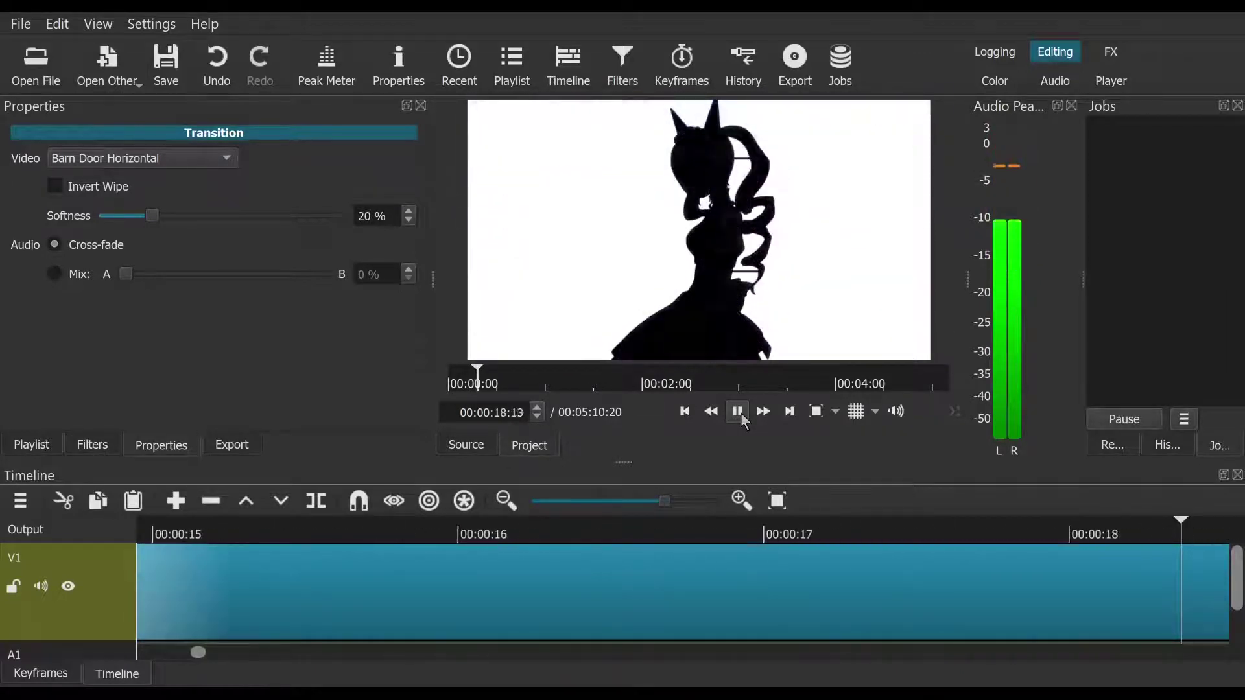
click(742, 419)
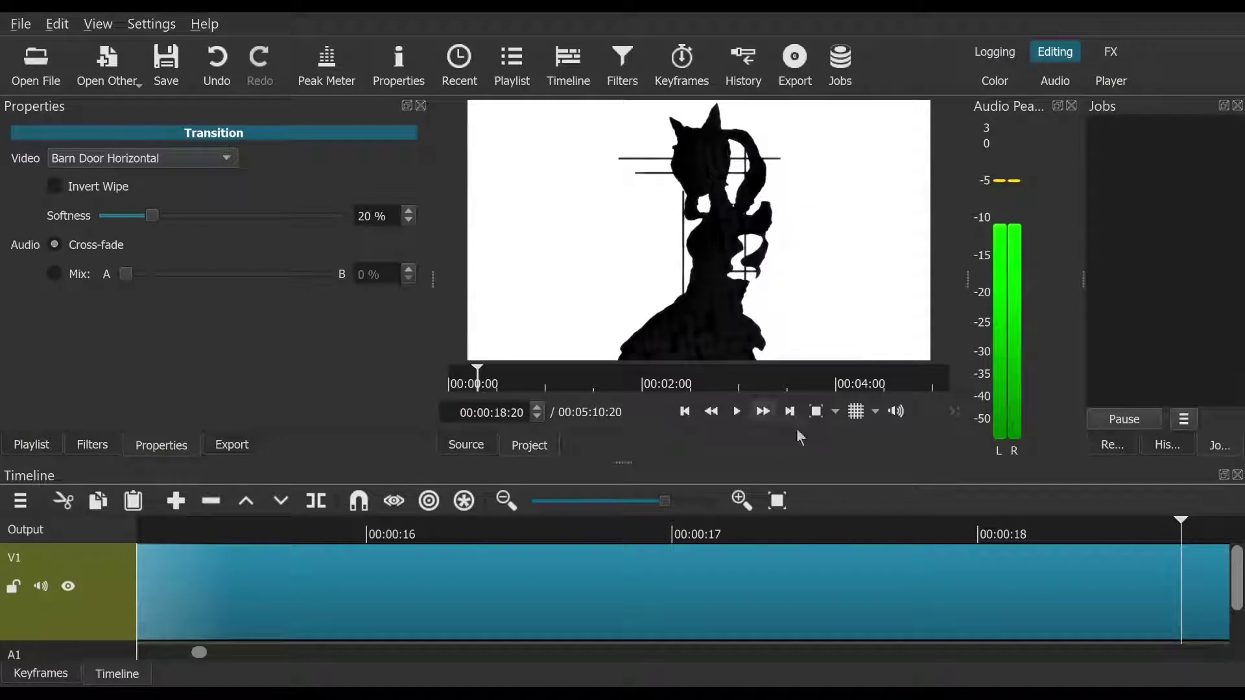
Step: Split the opening clip on V1 at 00:00:18:15, where the figure has turned into a black silhouette
click(1055, 546)
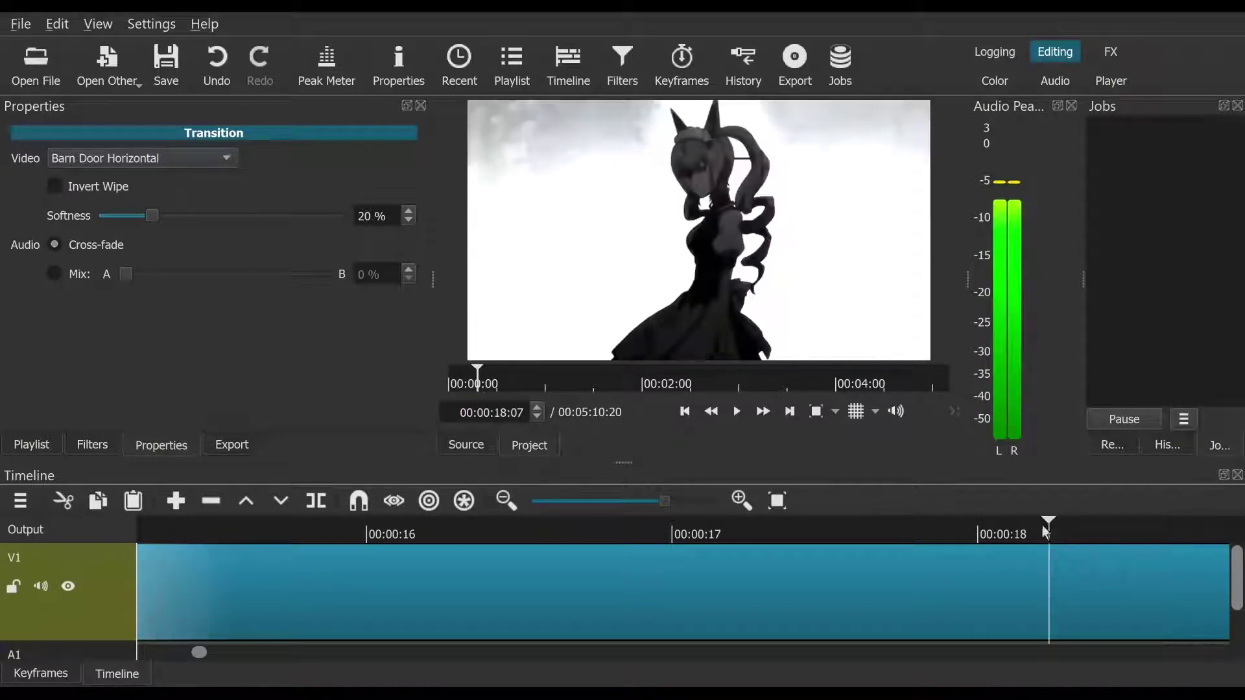
click(951, 520)
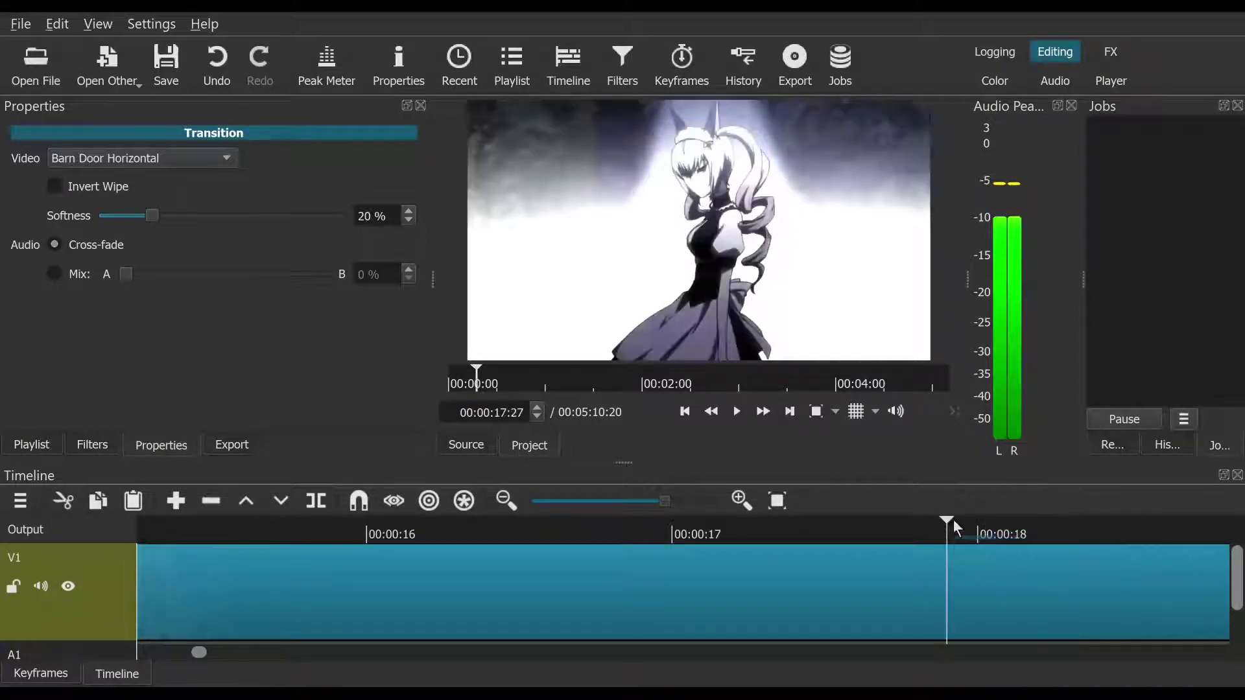
click(661, 529)
click(737, 416)
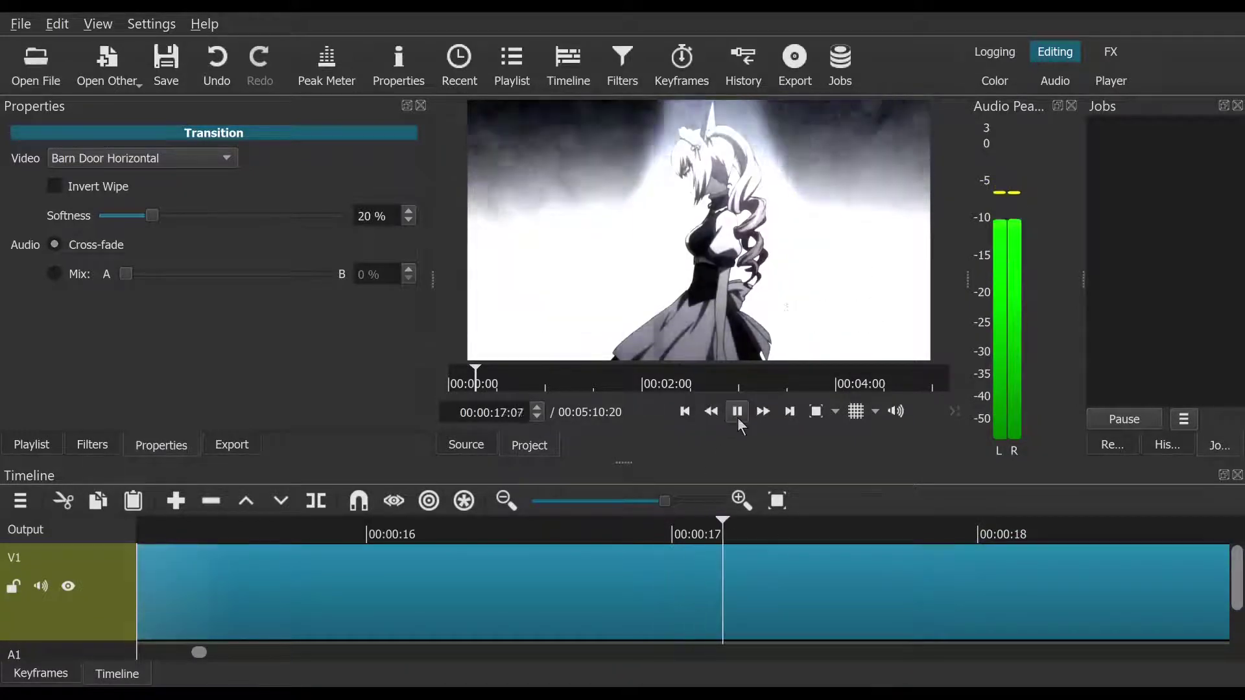
click(739, 419)
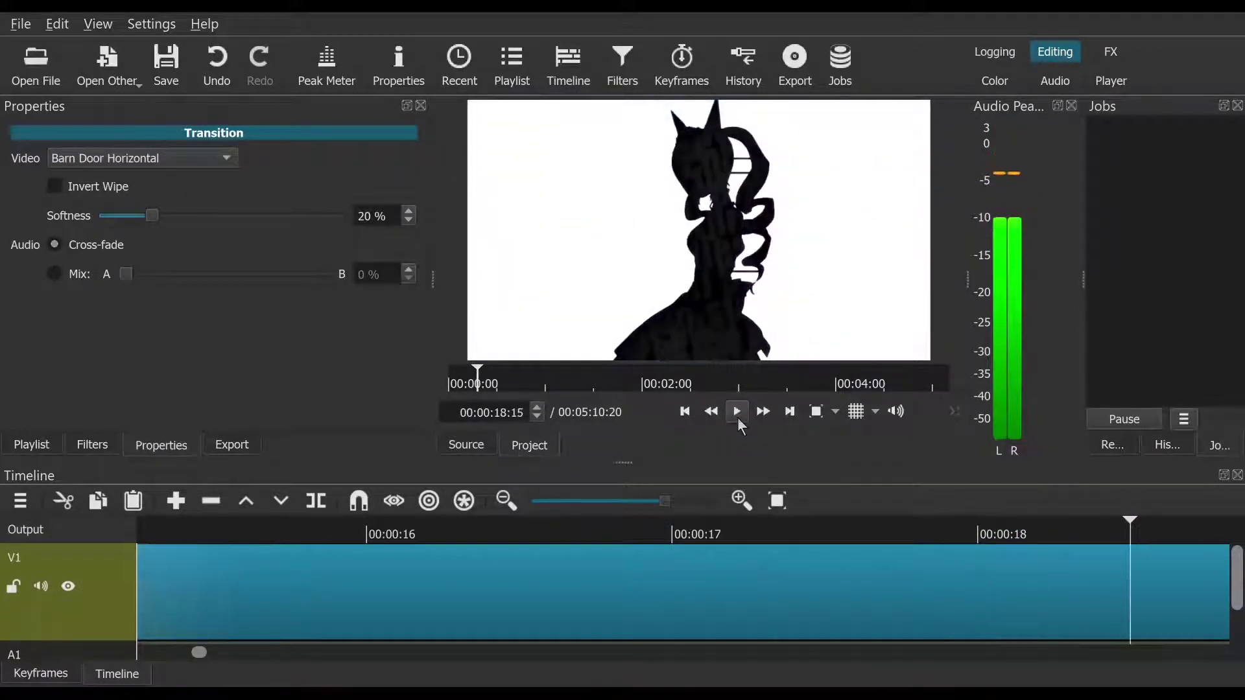
click(318, 504)
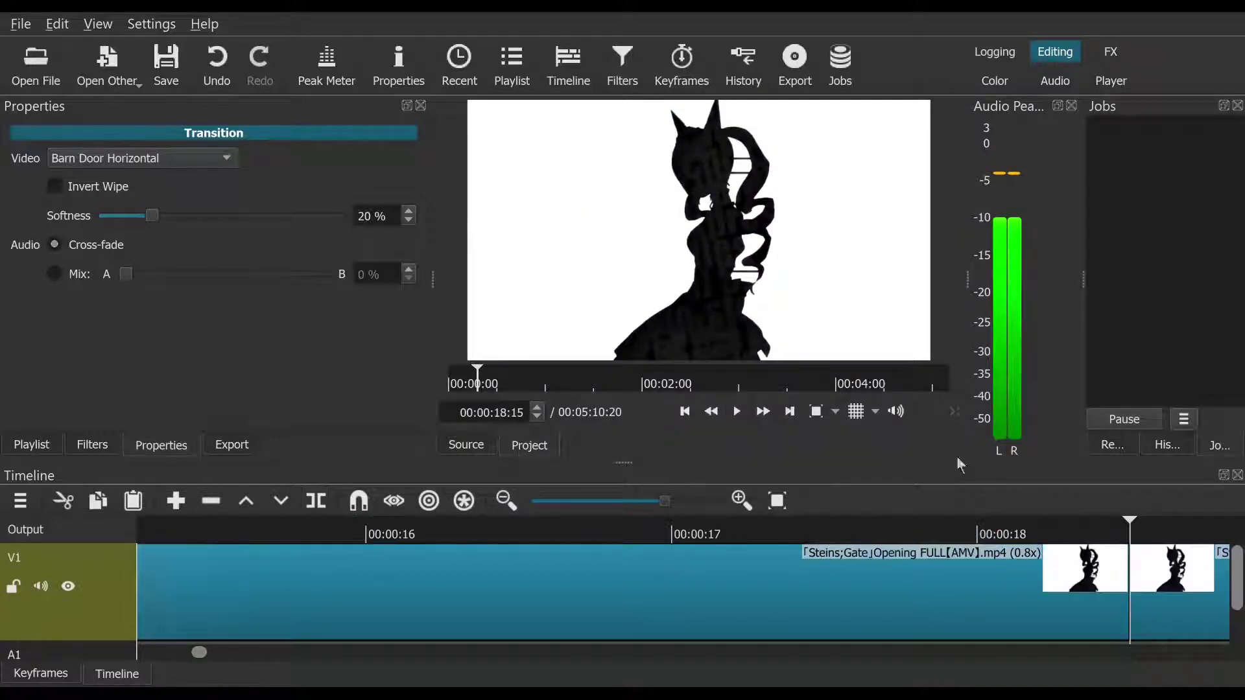
Step: Play the opening clip from the split at 00:00:18:15, and add video track V2 above V1
click(737, 415)
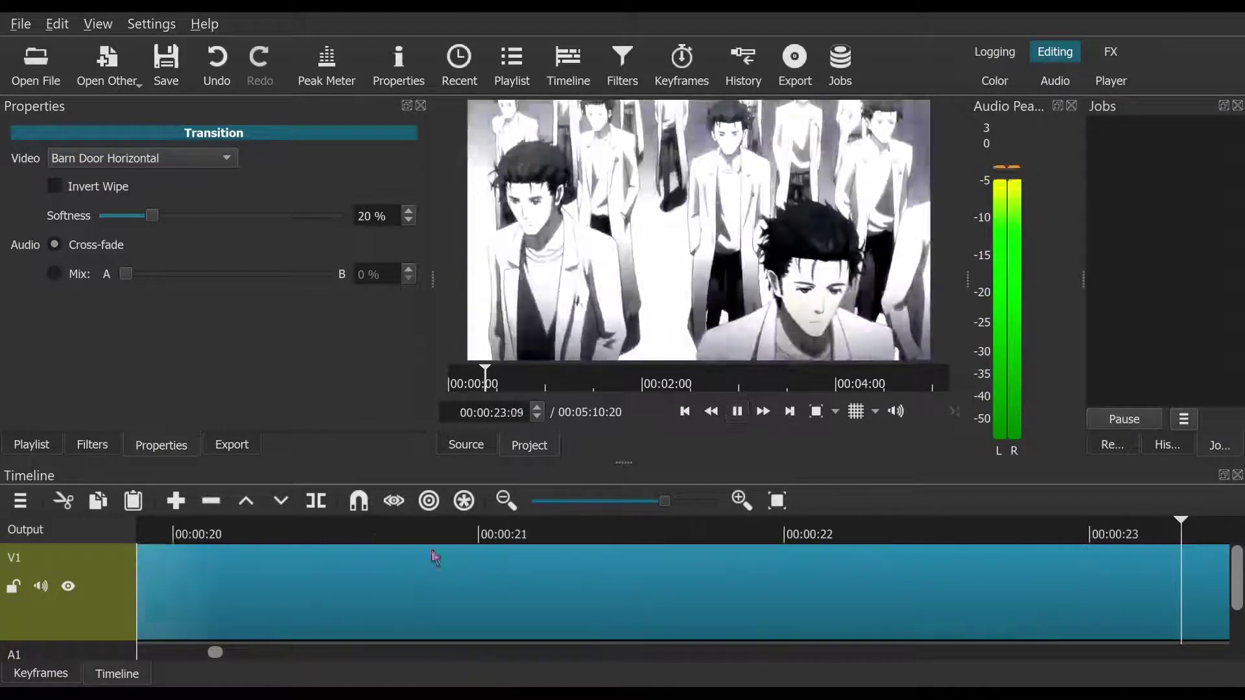
click(738, 420)
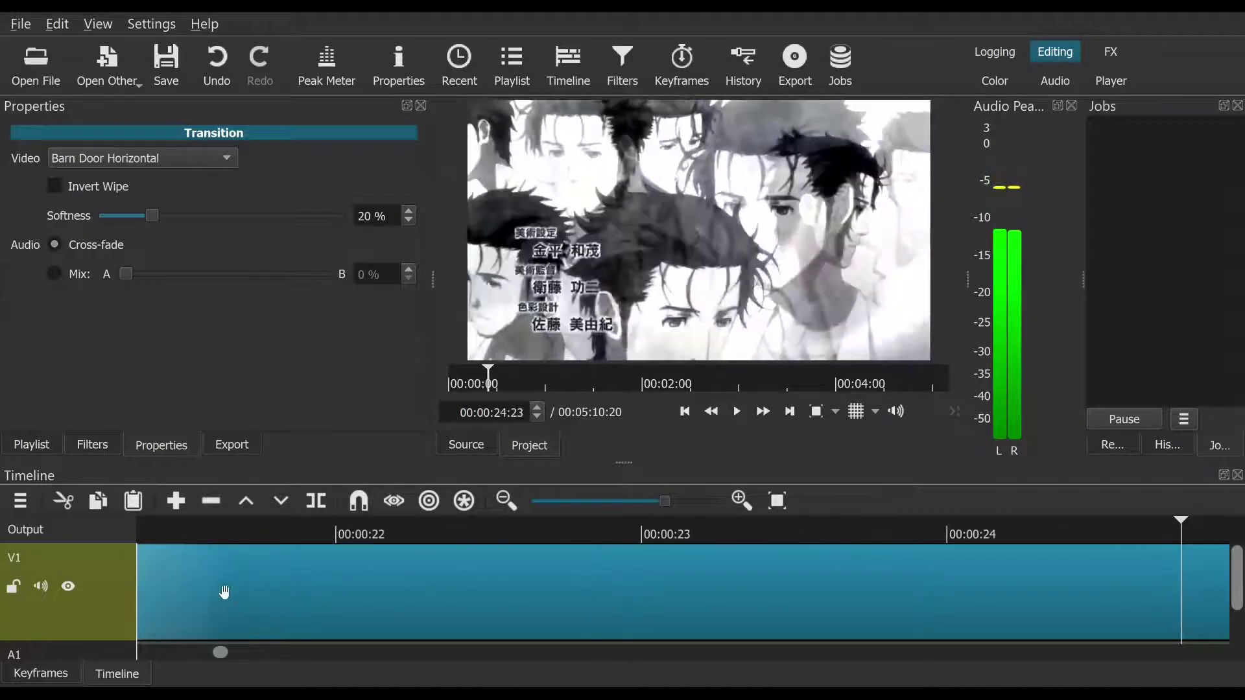
right_click(103, 638)
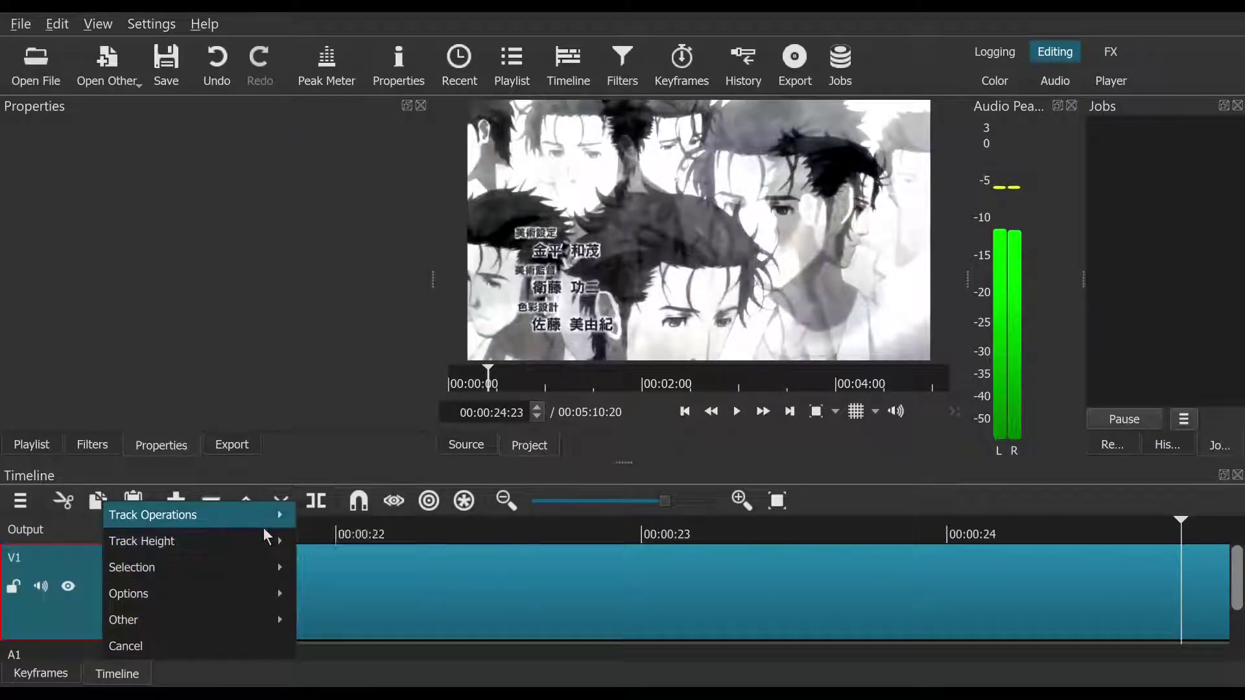
mouse_move(287, 521)
click(347, 550)
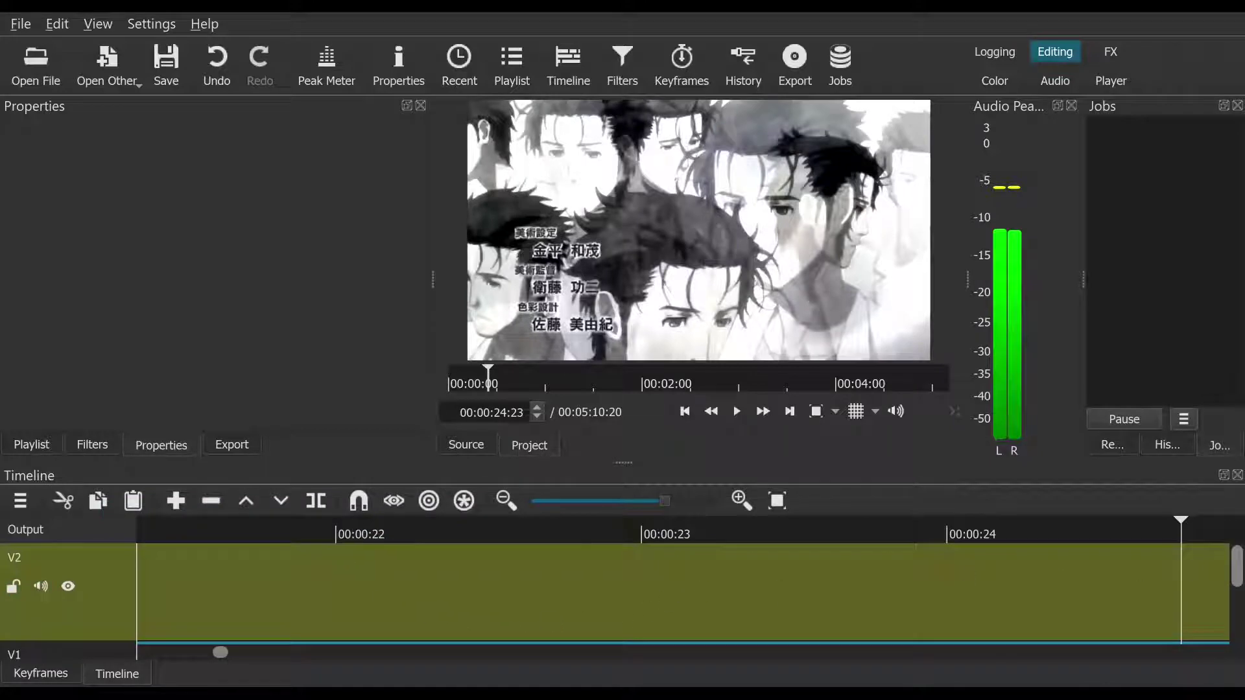
drag(1238, 582, 1240, 613)
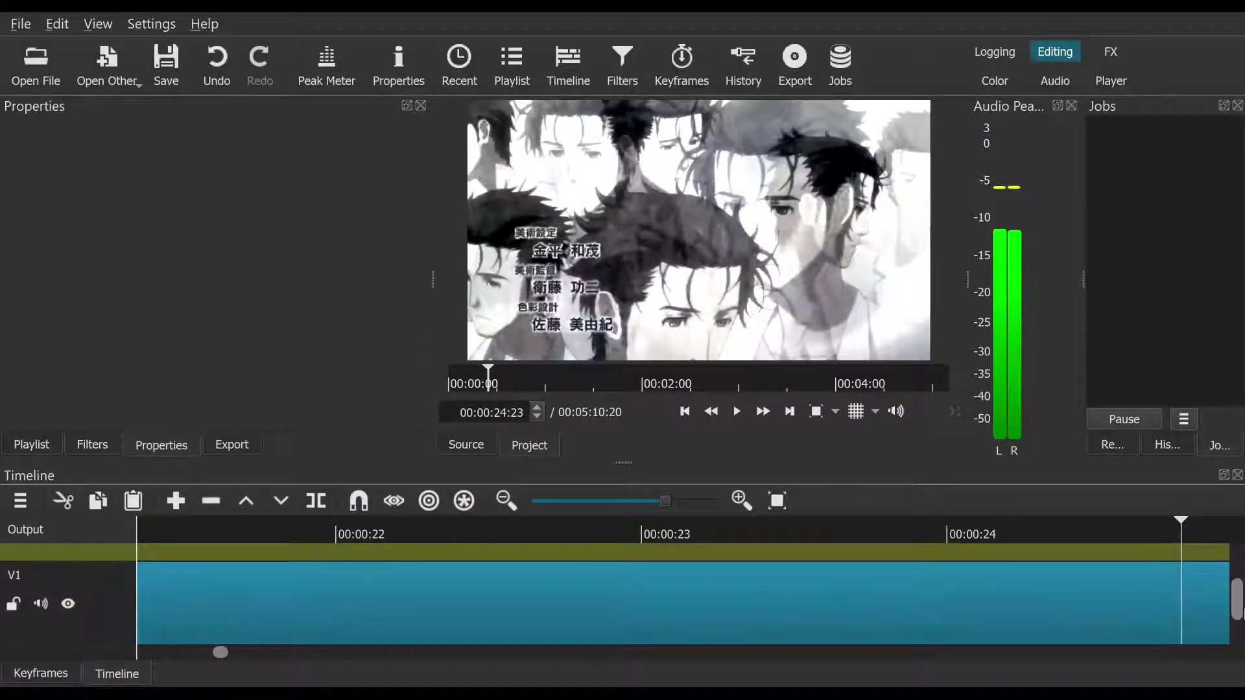
Step: Review the opening clip from 00:00:23:00 to its end, and move the part after the split from V1 up to V2
click(648, 535)
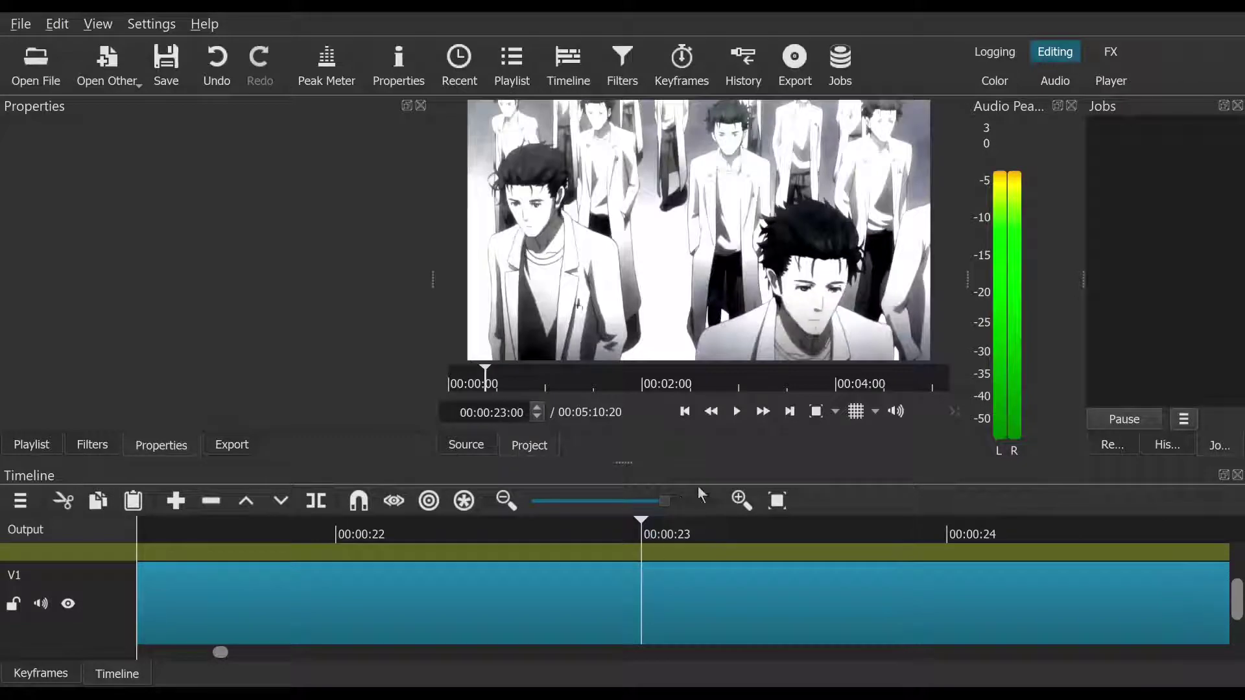
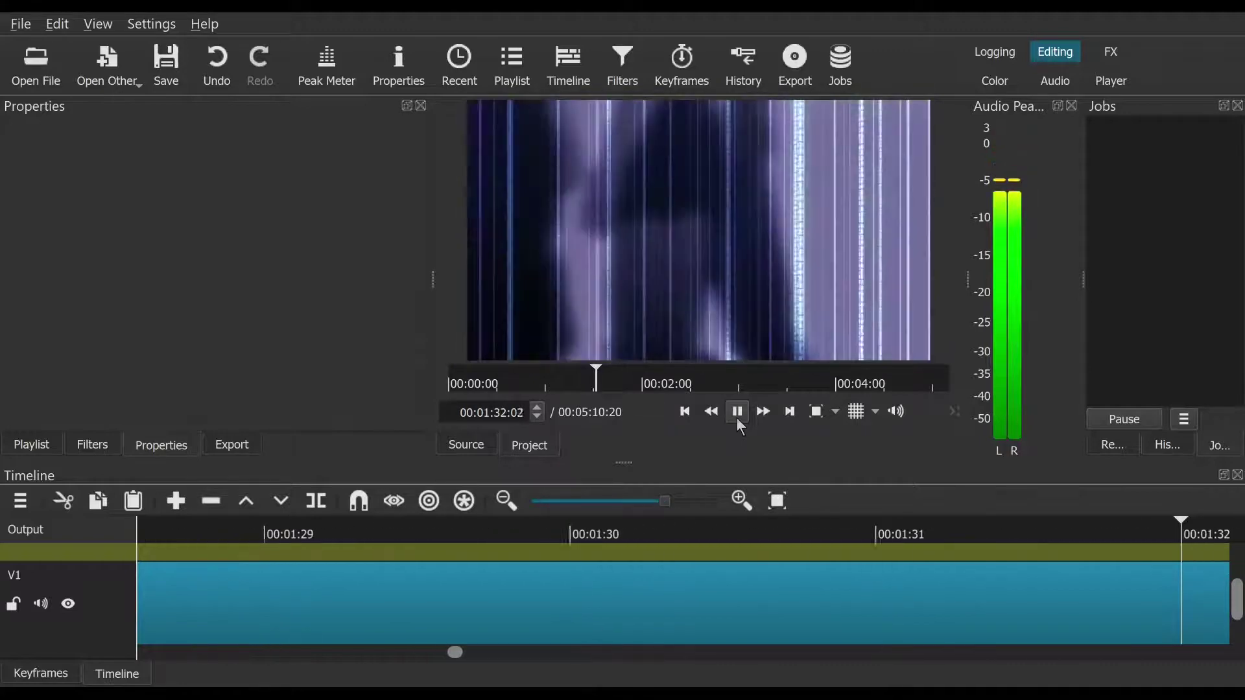
click(737, 412)
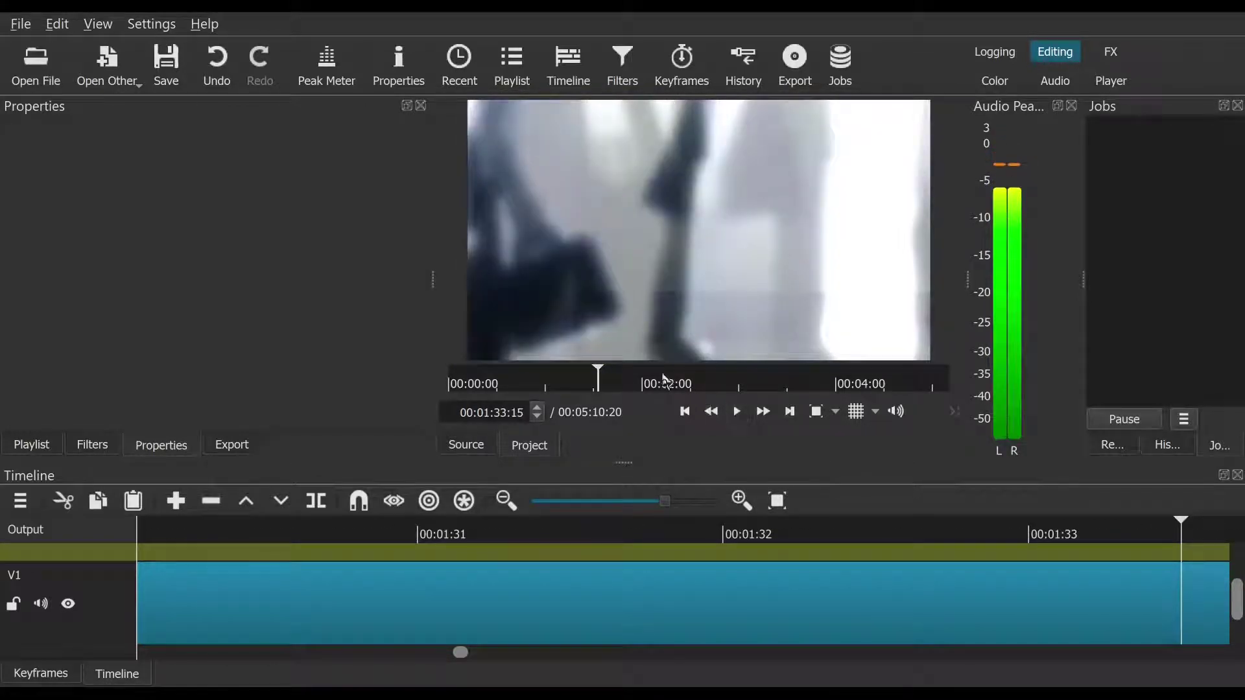
drag(623, 375, 722, 393)
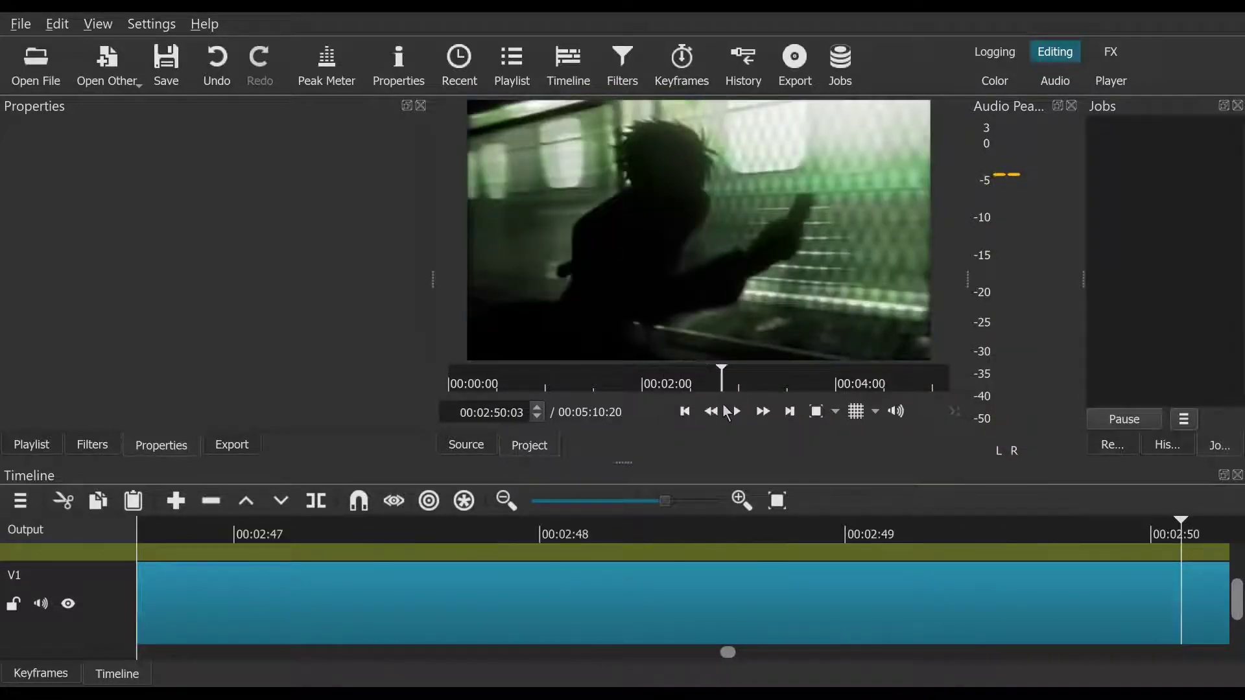
click(732, 412)
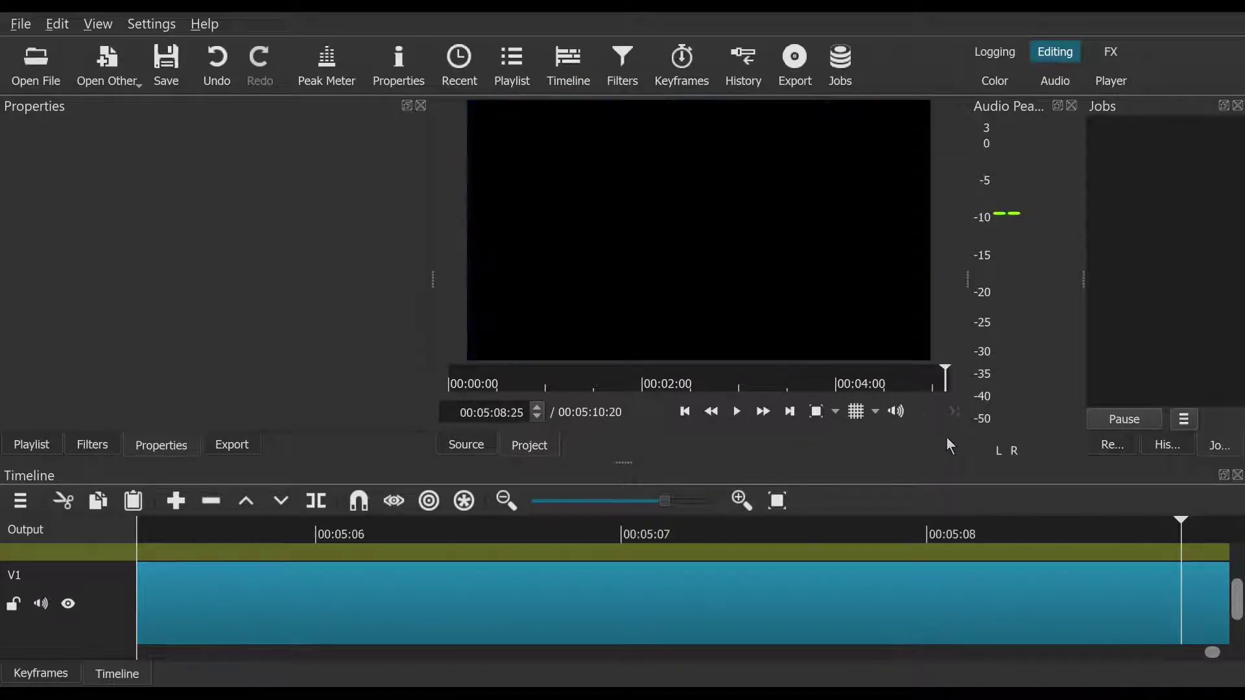
click(686, 414)
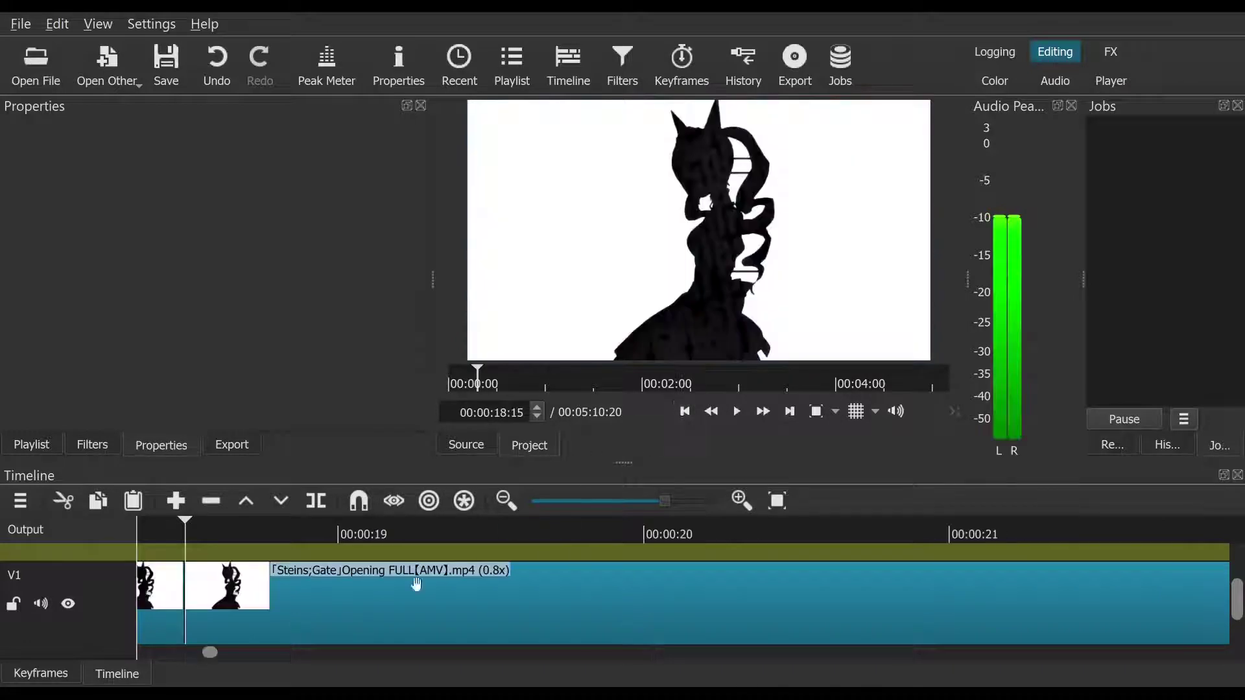
drag(358, 600, 397, 535)
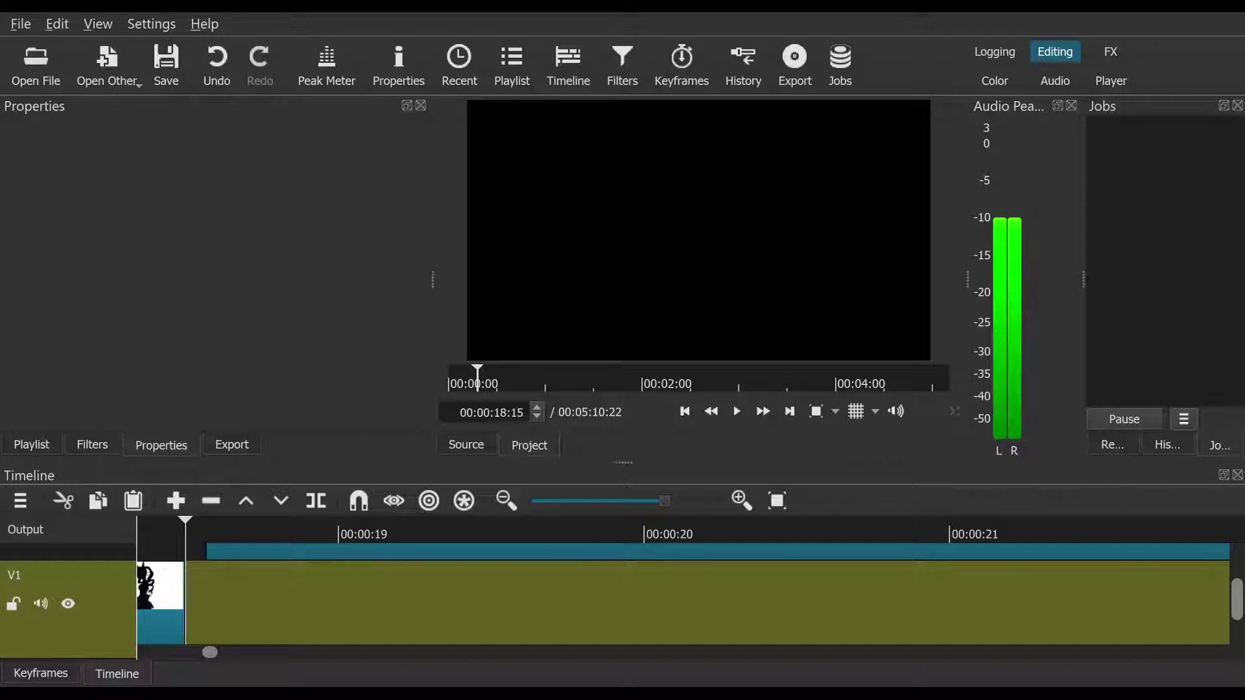
Step: Load Steins;Gate Opening HD 1080p Creditless.mp4 into the source viewer and set its audio track to None
drag(591, 684, 667, 258)
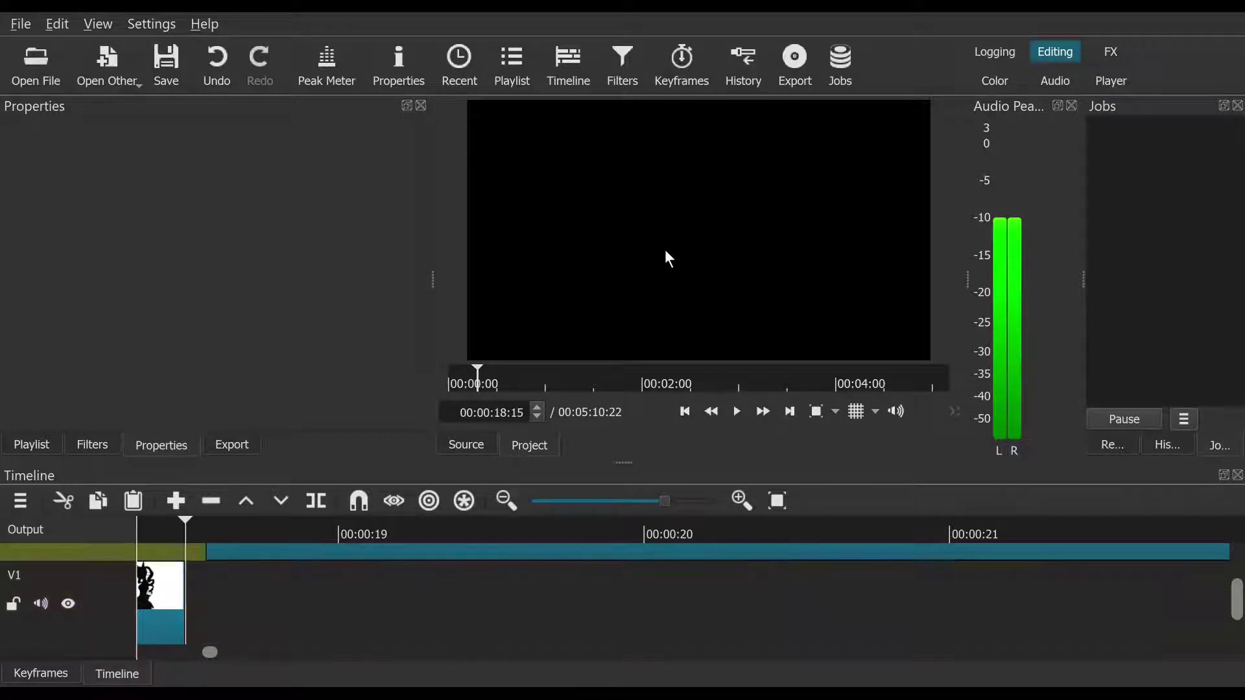
click(737, 415)
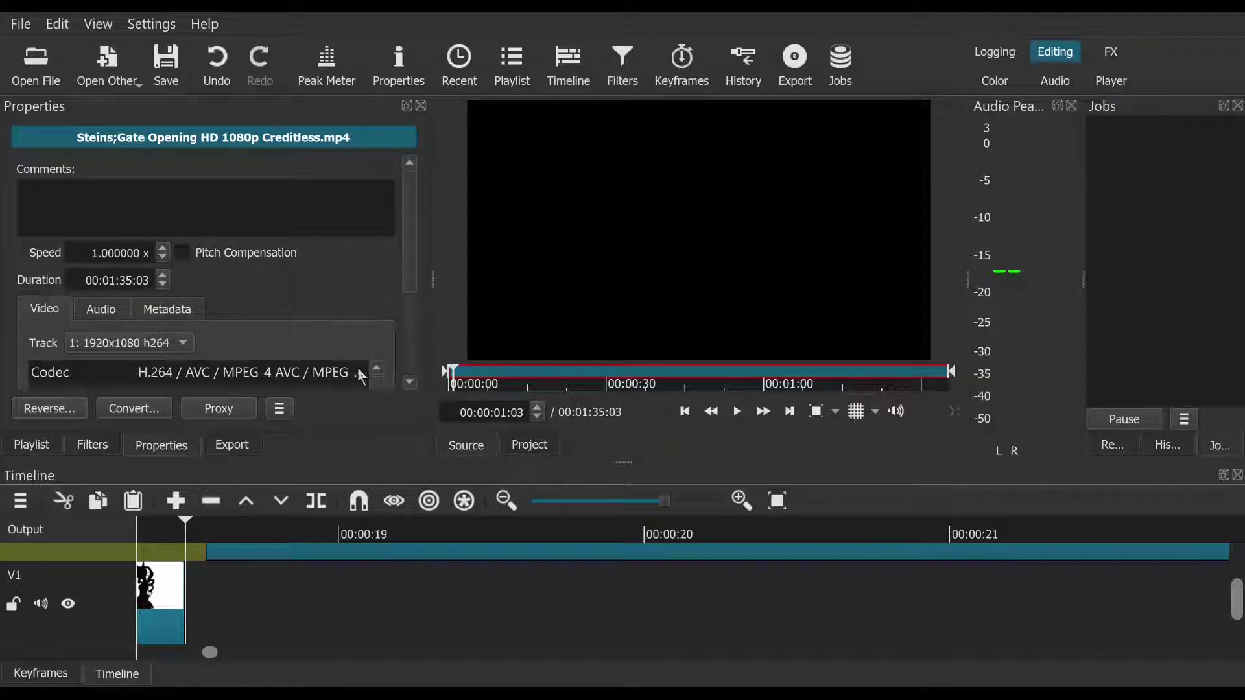
click(104, 310)
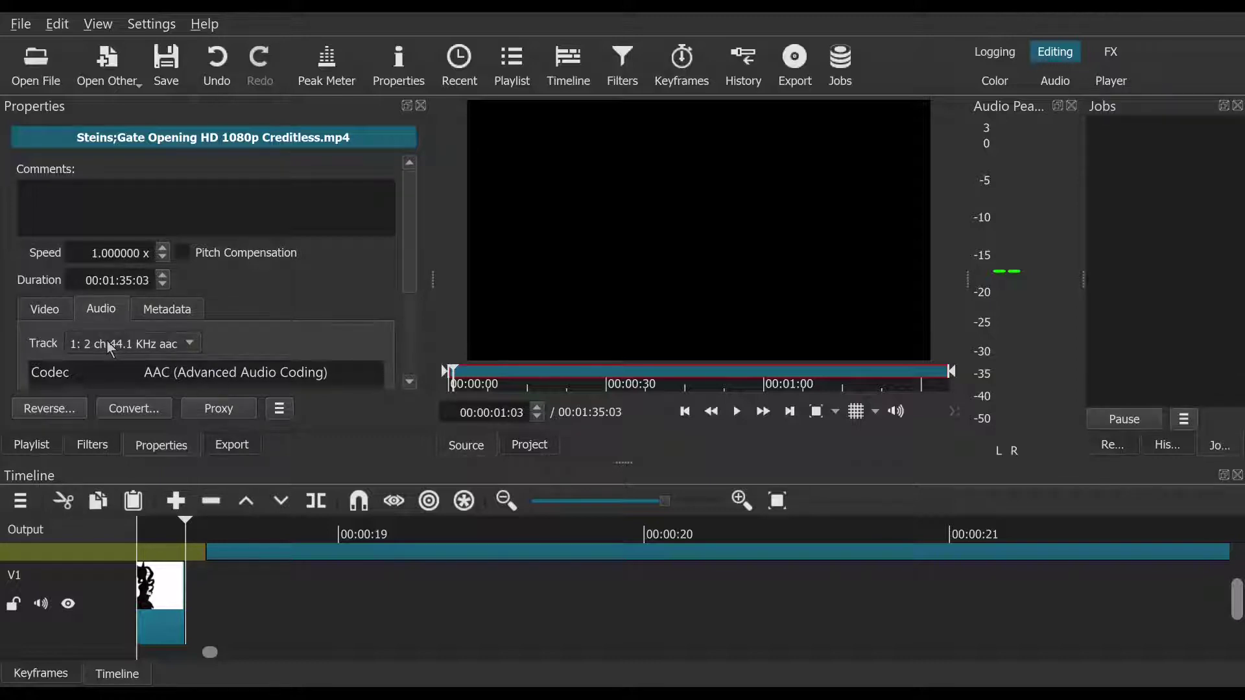
key(Down)
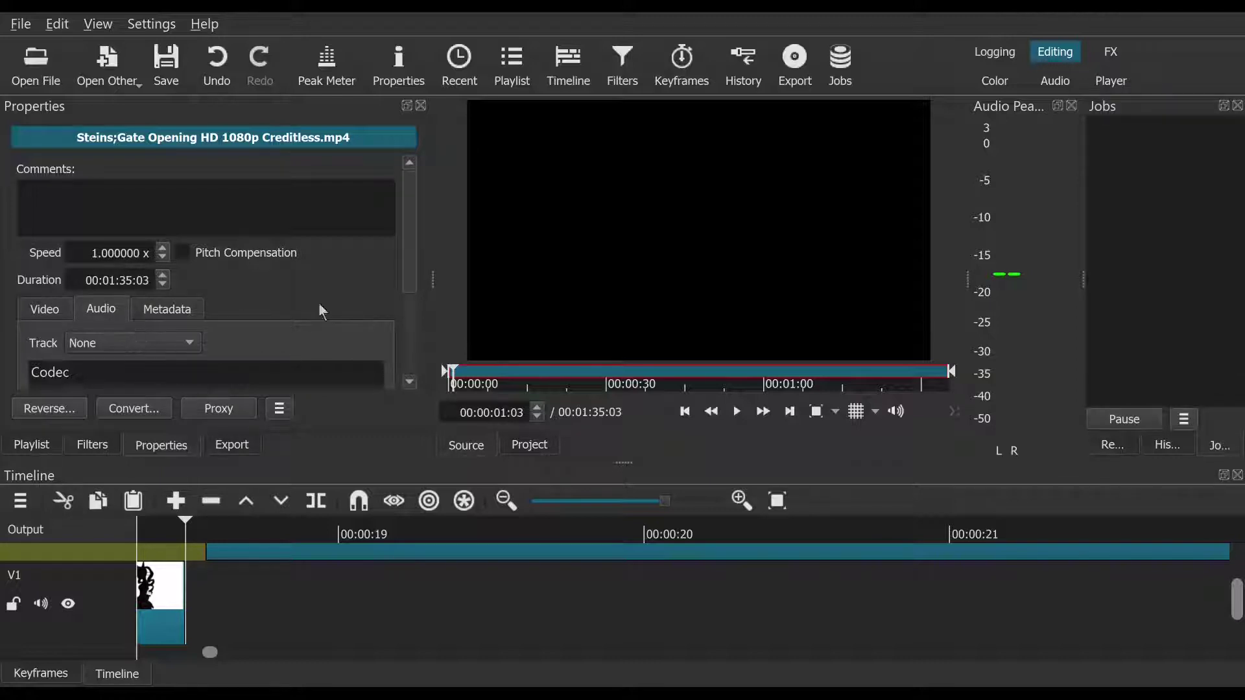
Step: Look through the creditless opening from its start for footage to use, returning to the black silhouette at 00:00:25:25
click(686, 412)
drag(447, 376, 767, 383)
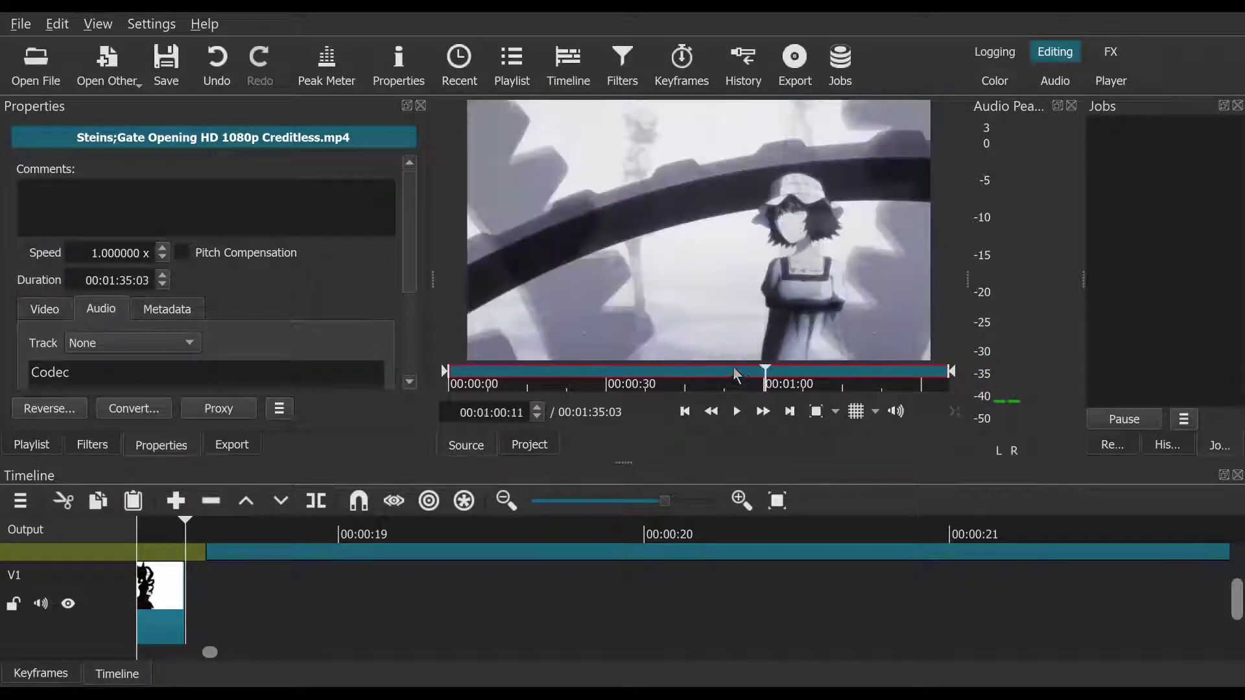
drag(695, 367, 686, 368)
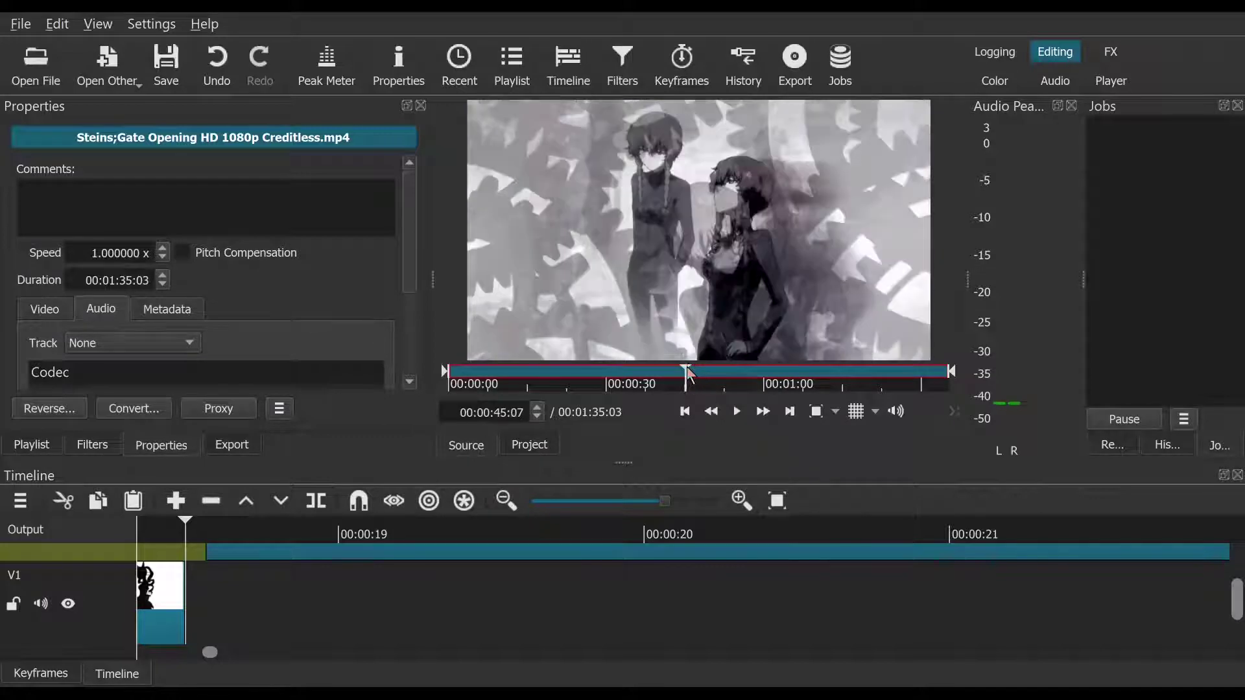
click(533, 371)
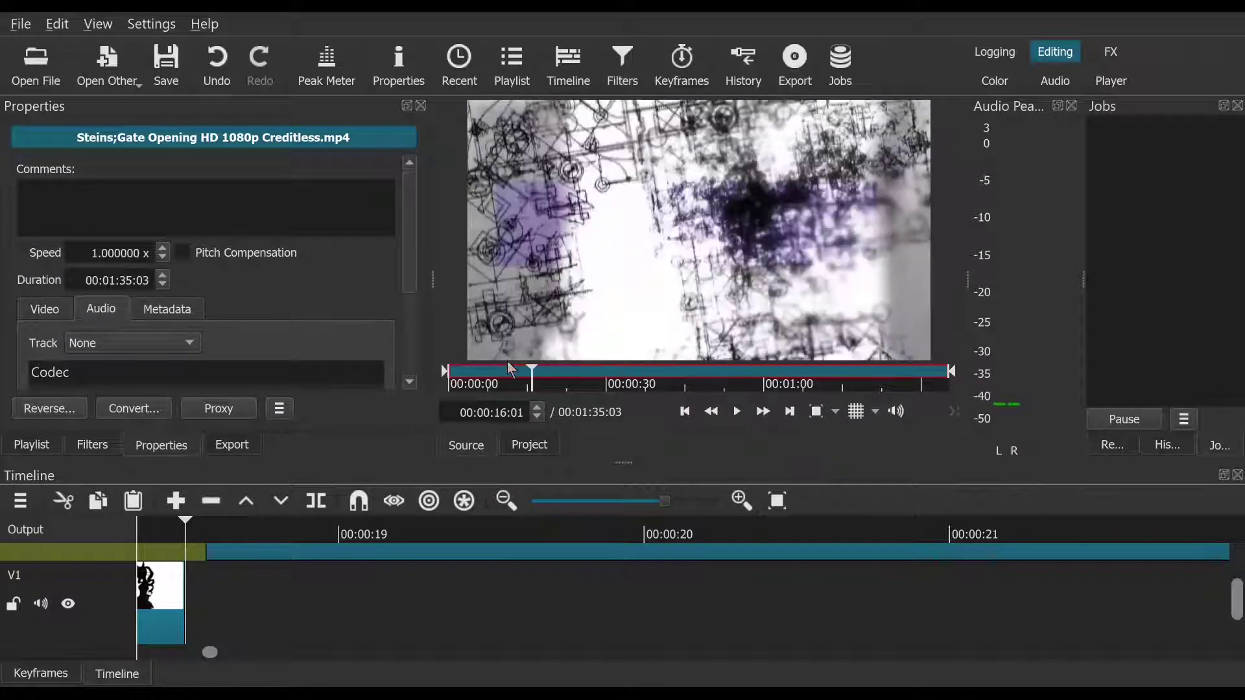
click(499, 373)
click(582, 372)
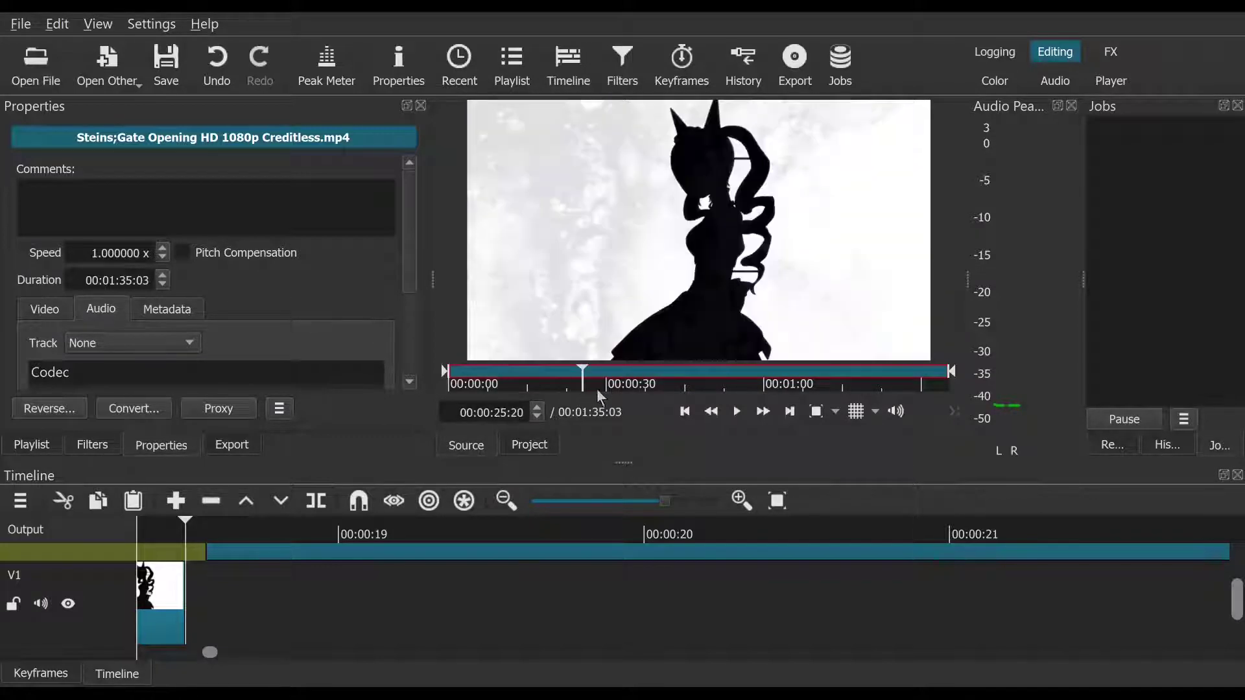
click(843, 370)
drag(846, 373, 583, 383)
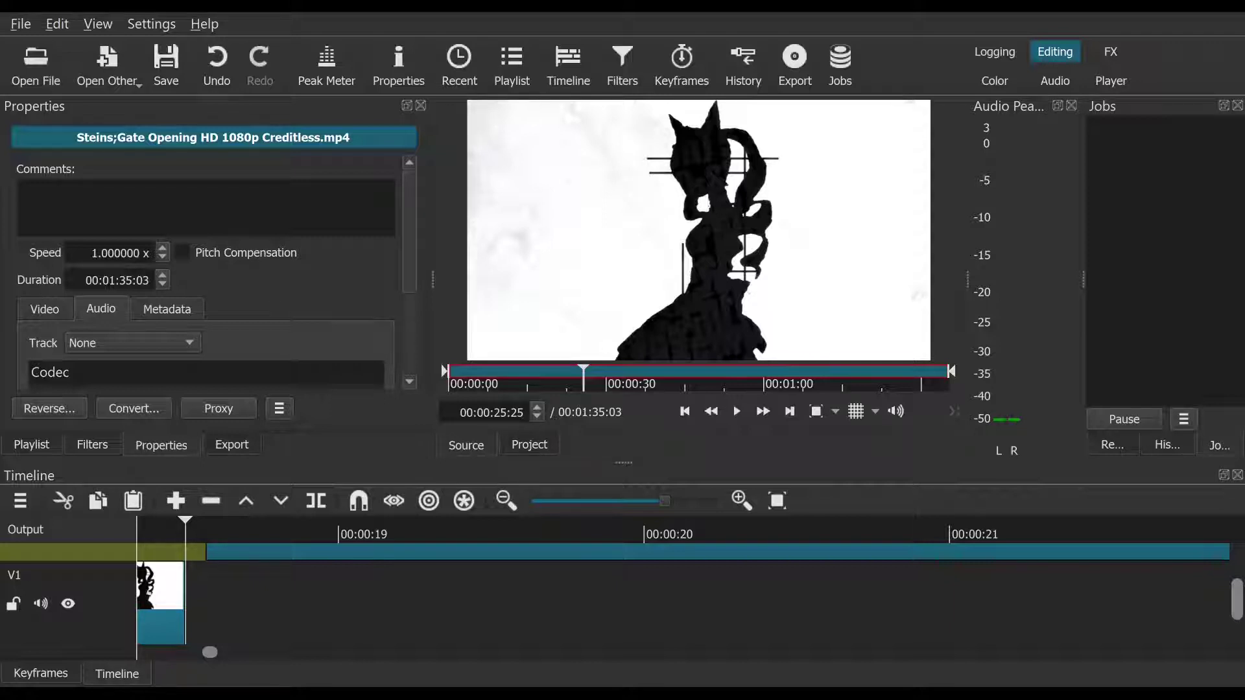
Step: Load 「Steins;Gate」Opening FULL[AMV].mp4 into the source viewer and set its audio track to None
drag(612, 668, 654, 219)
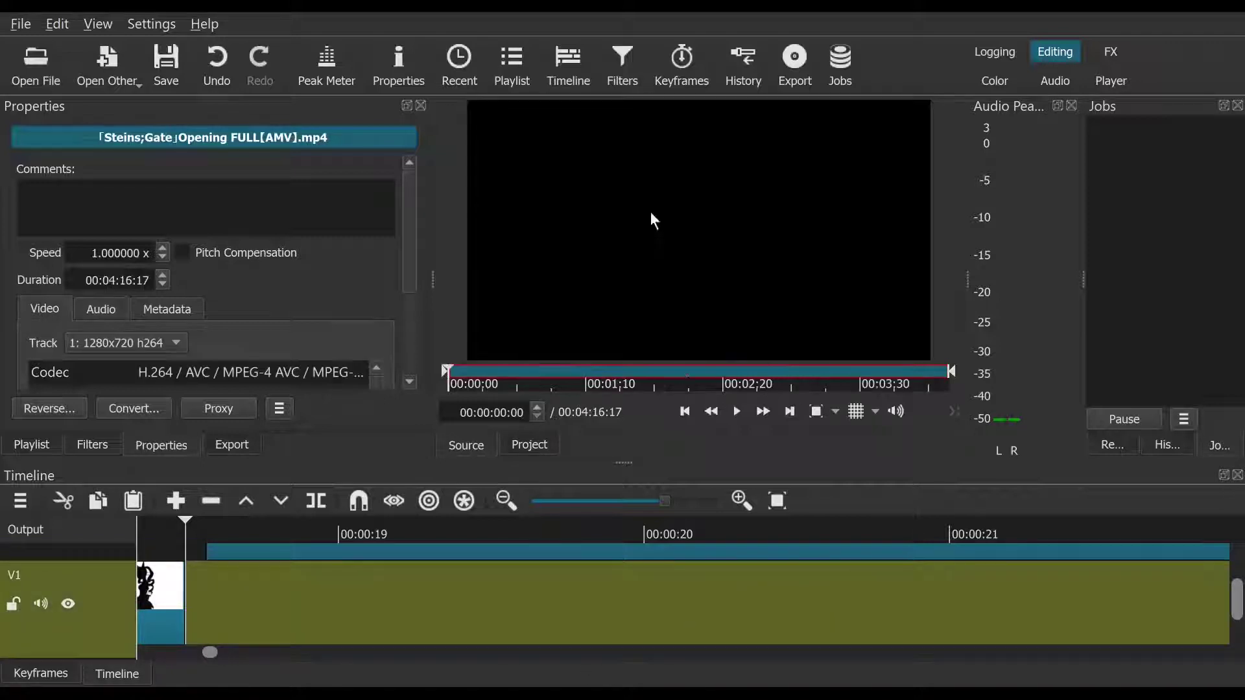
click(736, 413)
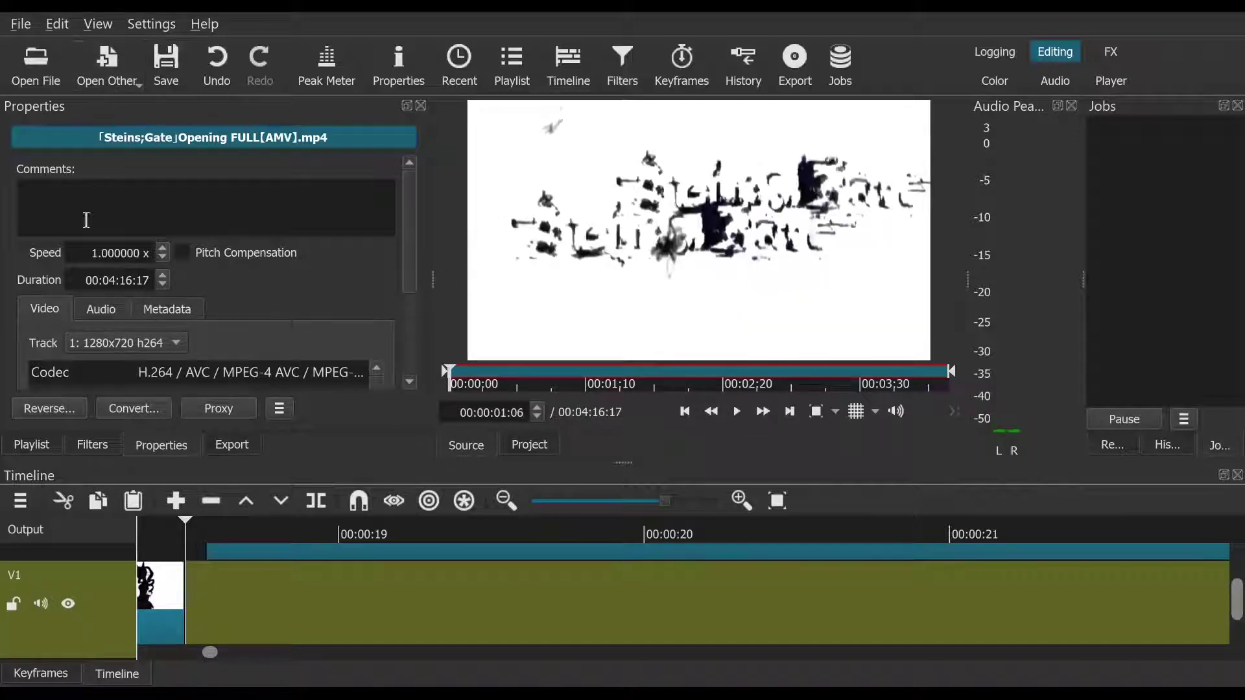
click(96, 309)
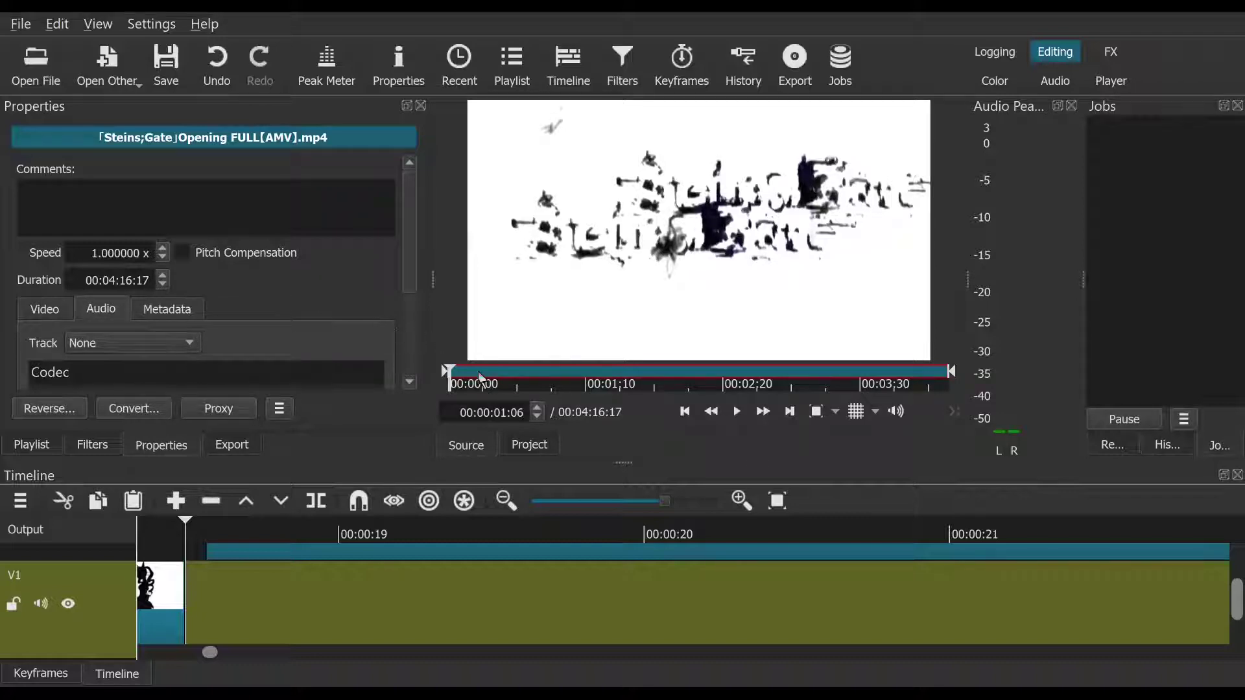
Step: Play the AMV source clip in stretches from 00:01:21:21 to 00:02:37:28 to examine its scenes
drag(481, 379, 608, 383)
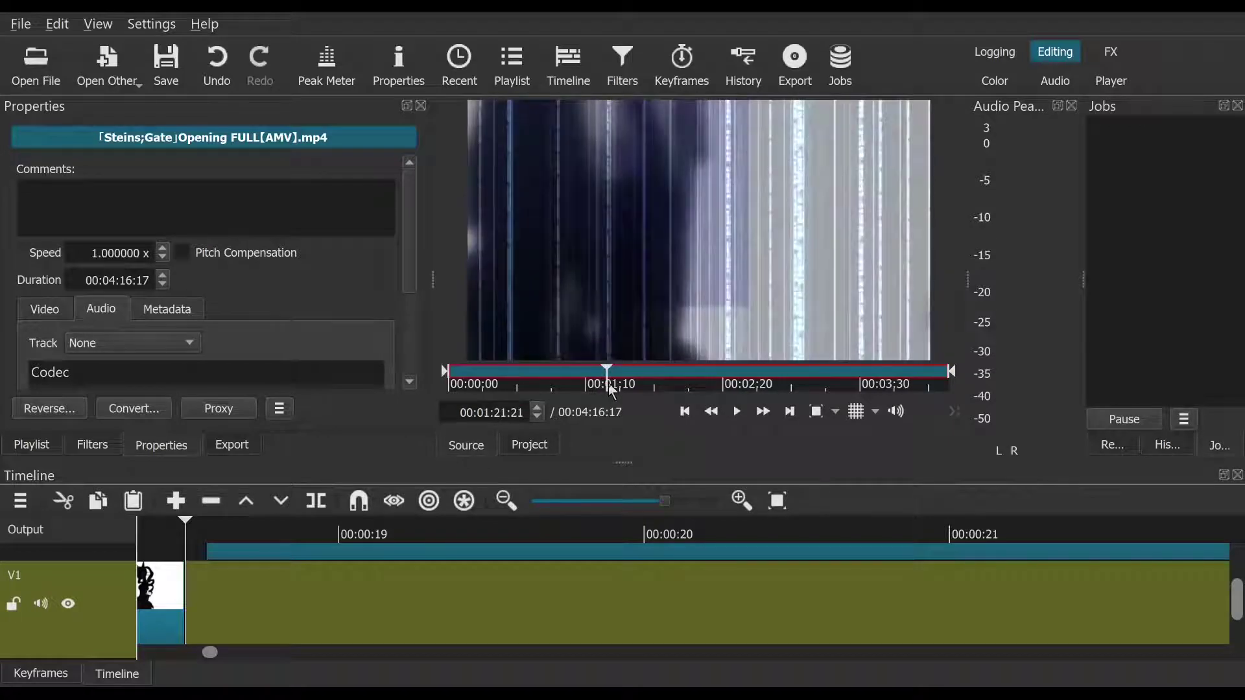
click(737, 411)
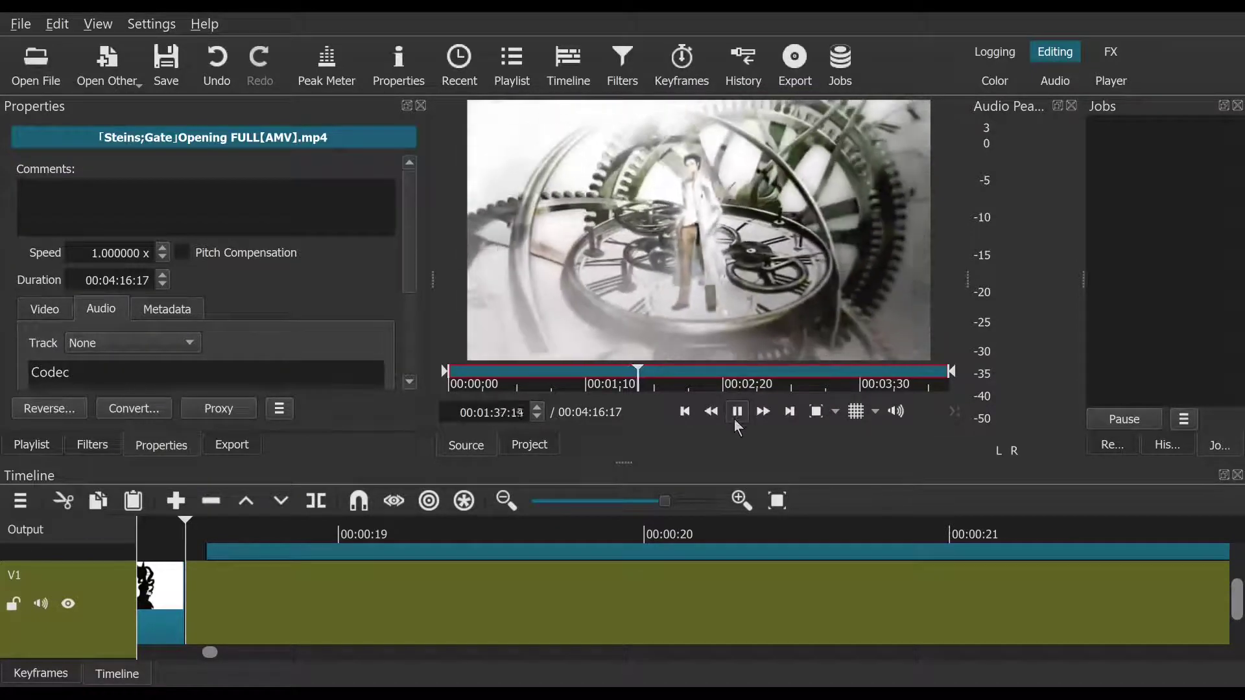
click(735, 415)
click(736, 414)
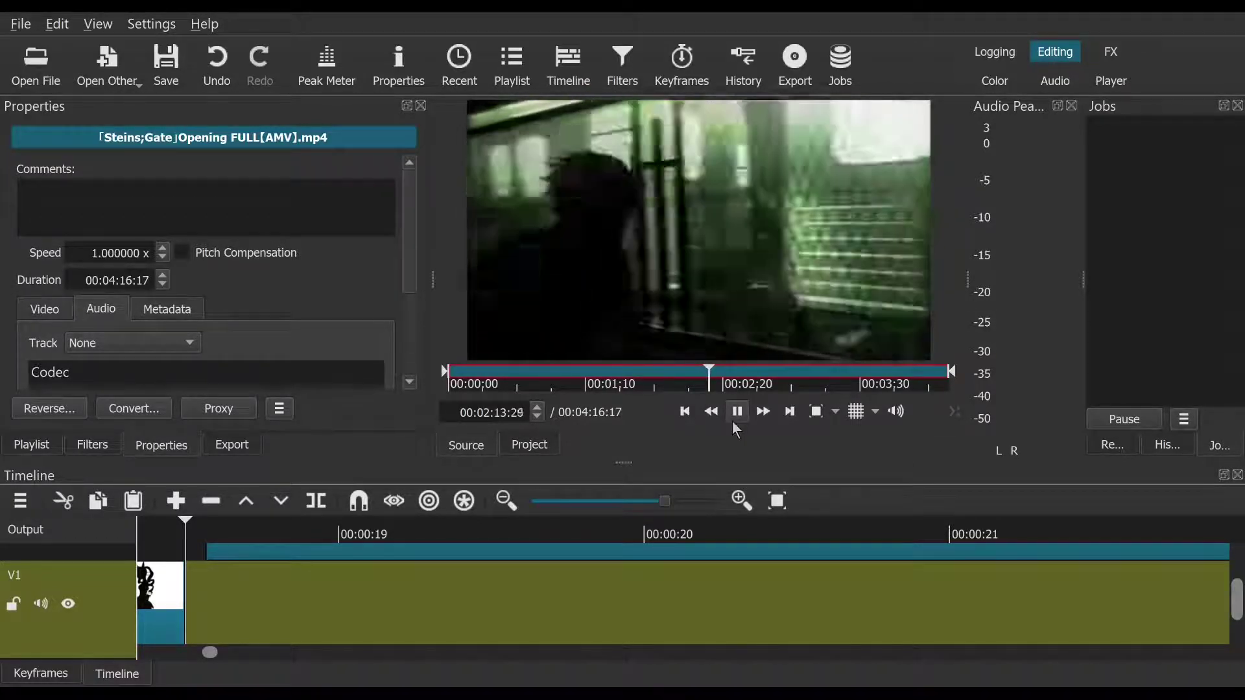
click(734, 419)
click(738, 416)
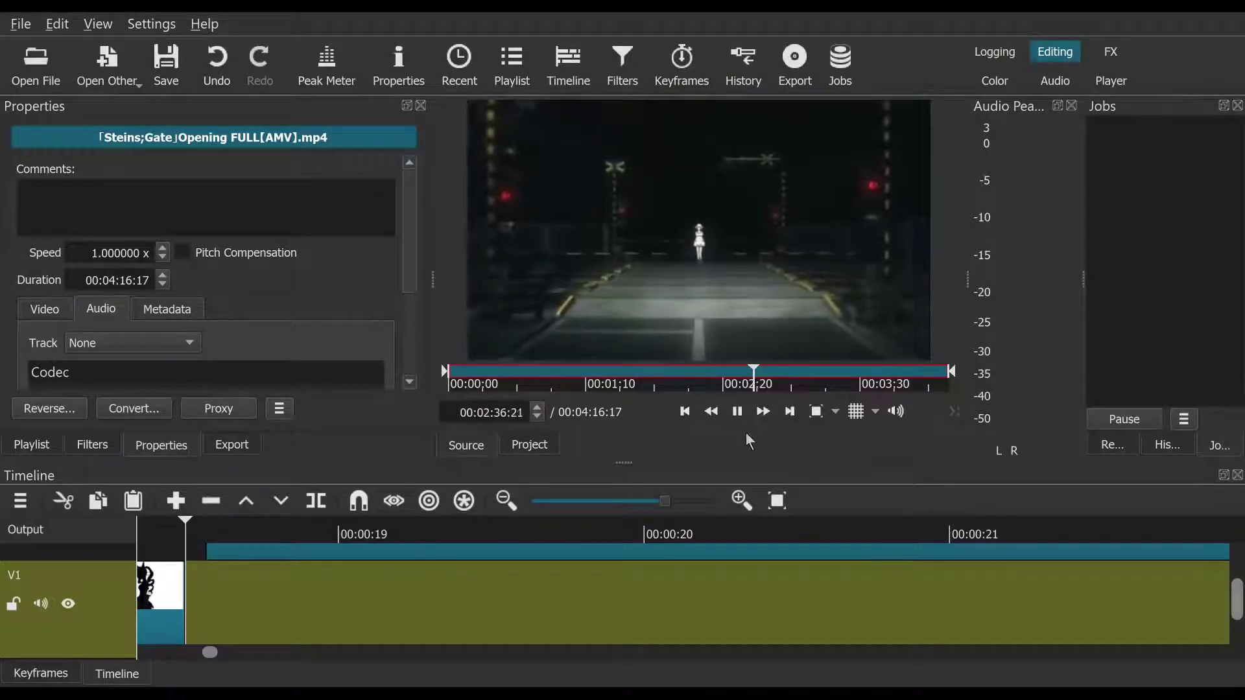
click(746, 411)
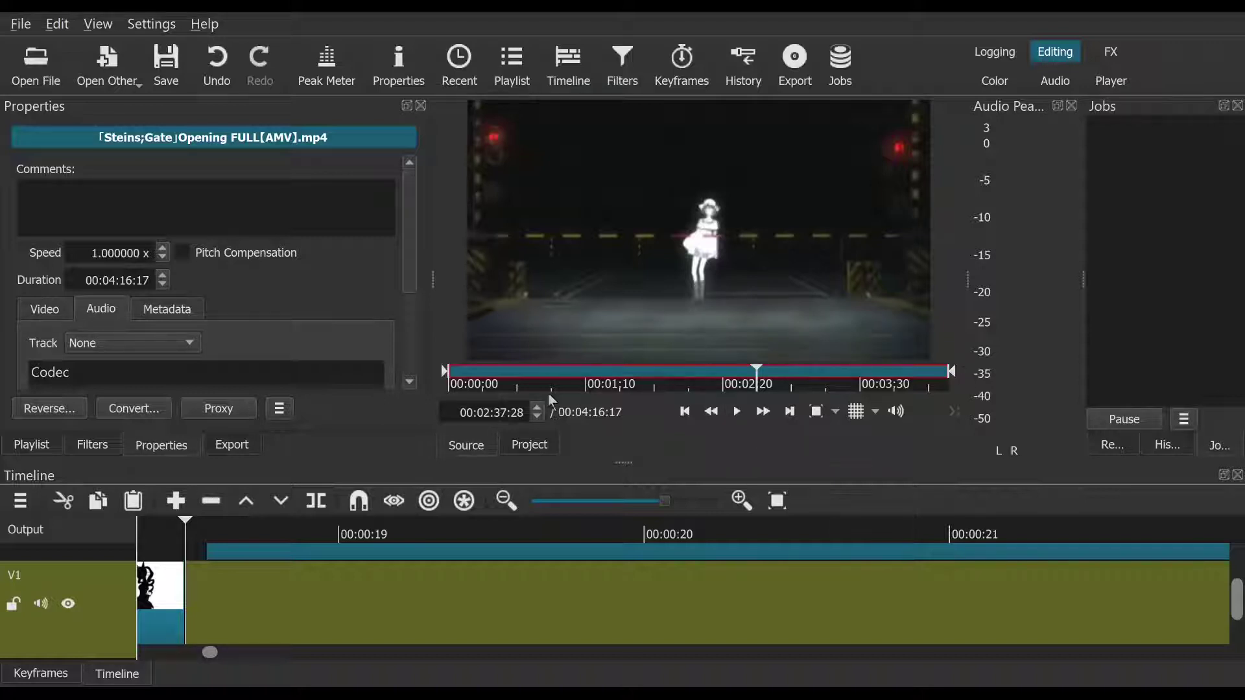
Step: Scrub the AMV source clip to 00:01:11:07 and move its in point to 00:00:53:24
drag(536, 375, 589, 342)
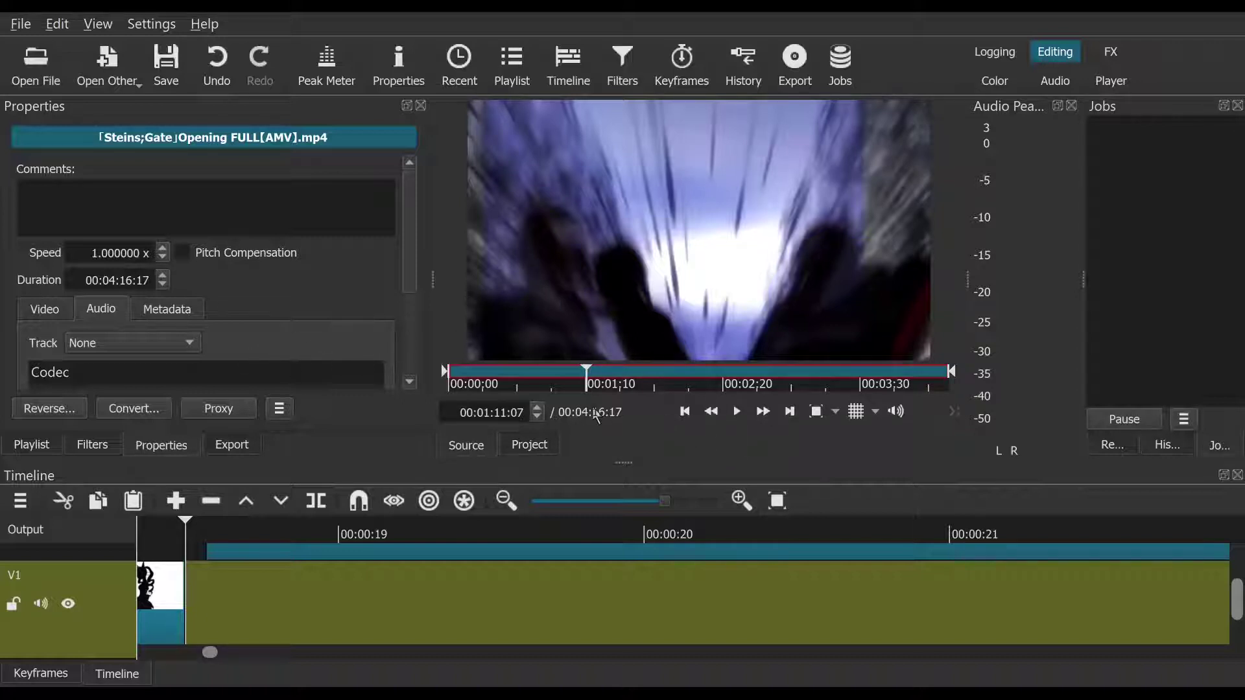
click(457, 382)
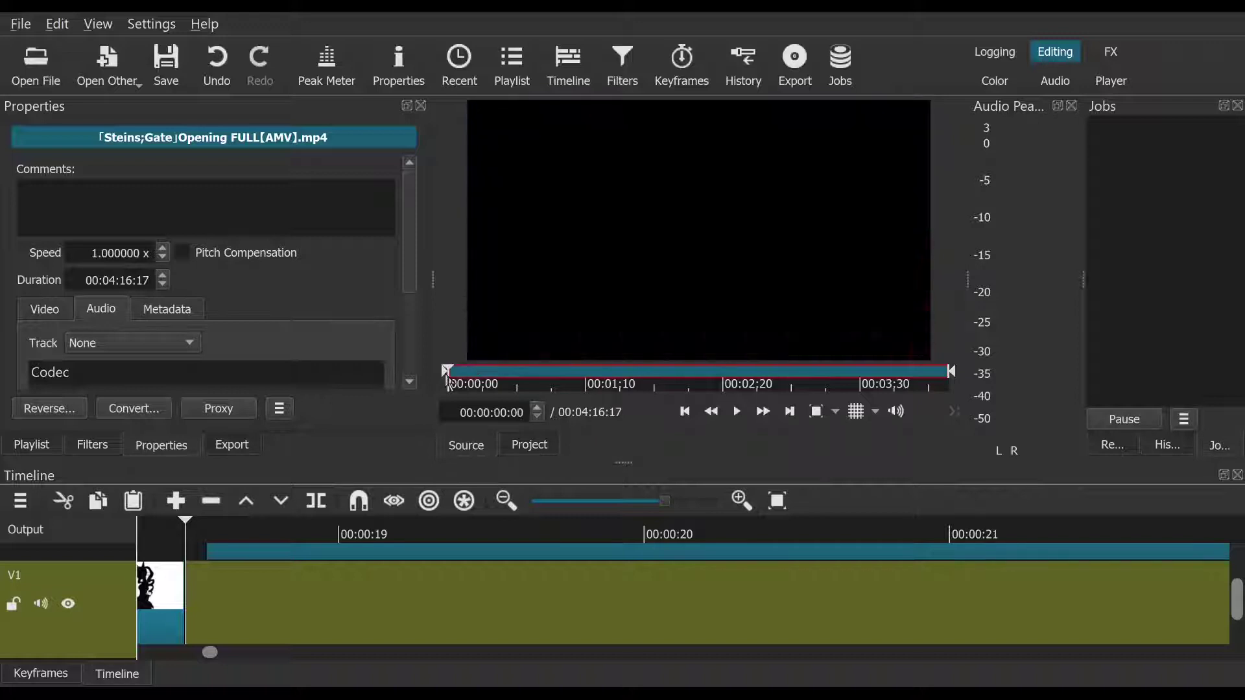
click(551, 386)
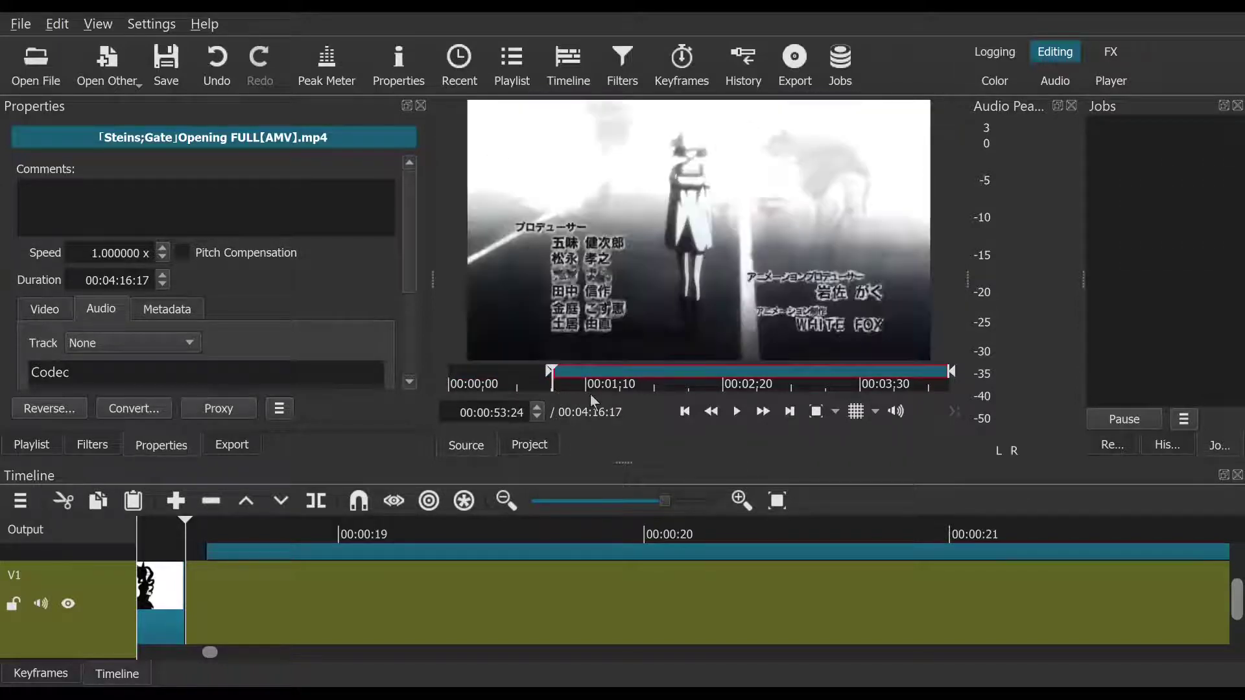
Step: Skim the AMV source clip's footage from 00:01:21:21 onward, stopping at the café umbrellas scene at 00:03:25:22
click(603, 380)
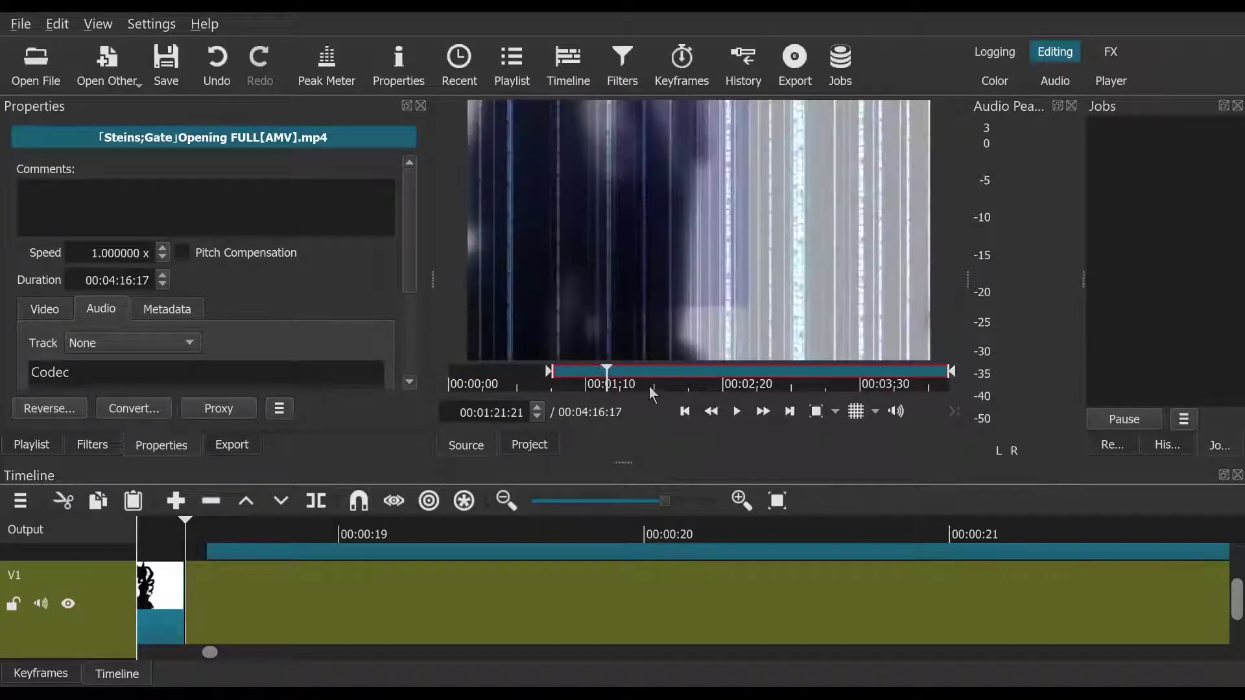
click(664, 381)
click(688, 381)
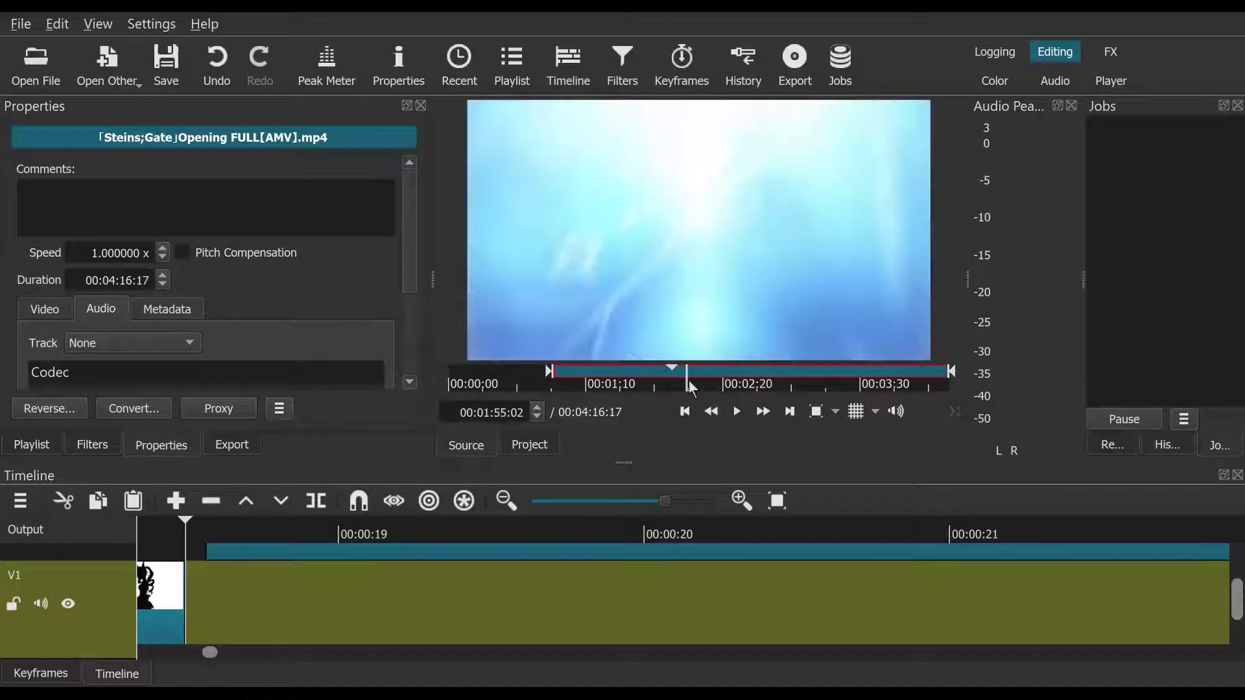
click(753, 381)
click(765, 381)
drag(770, 376, 850, 408)
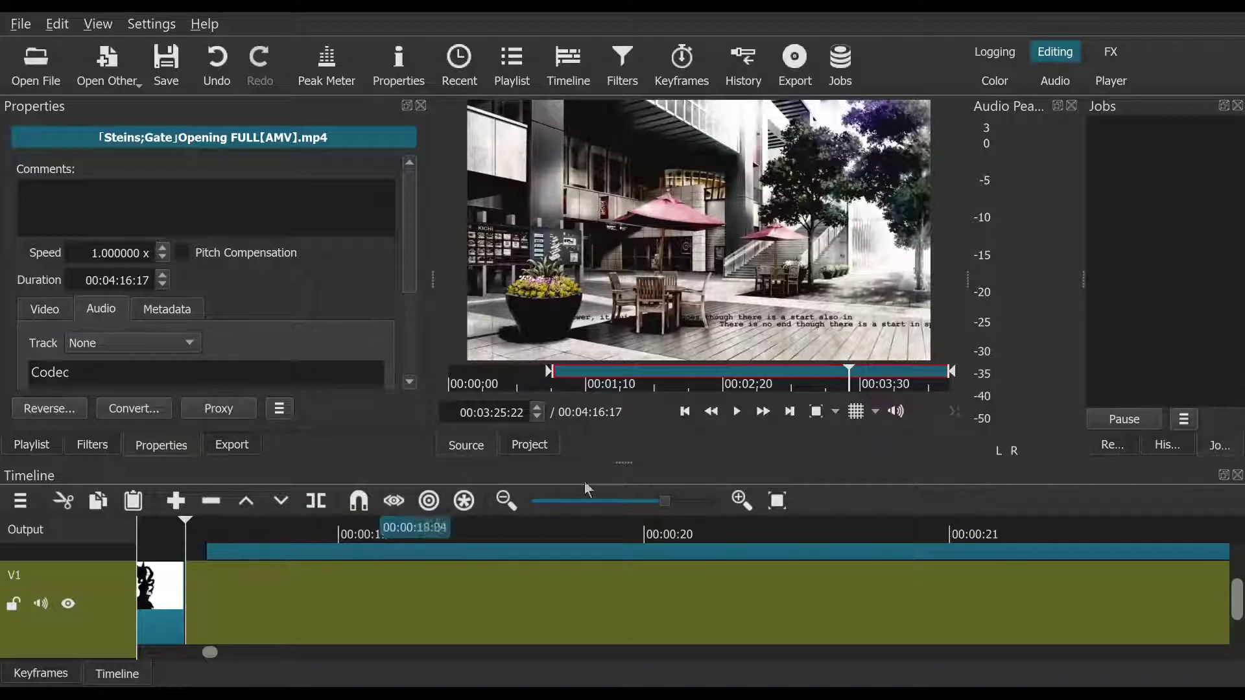
Step: Play the AMV source clip from 00:01:04:07 to 00:02:17:12 and go back to the train carriage scene at 00:02:08:15
click(736, 413)
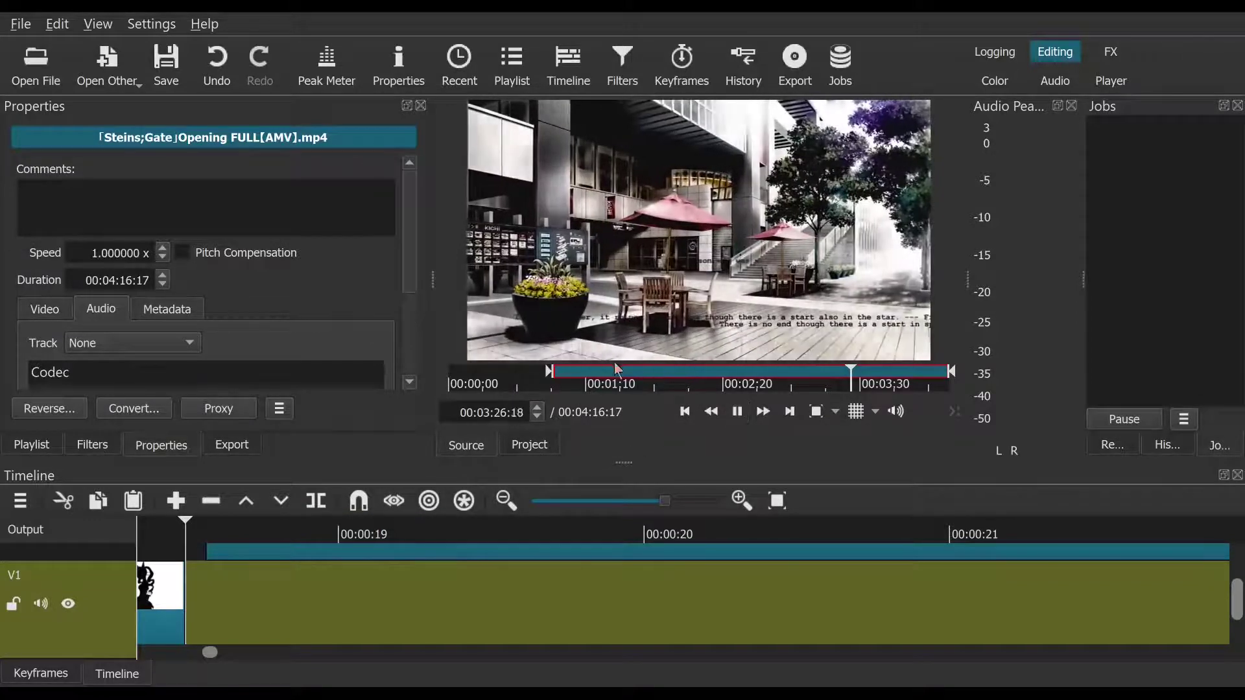
click(575, 373)
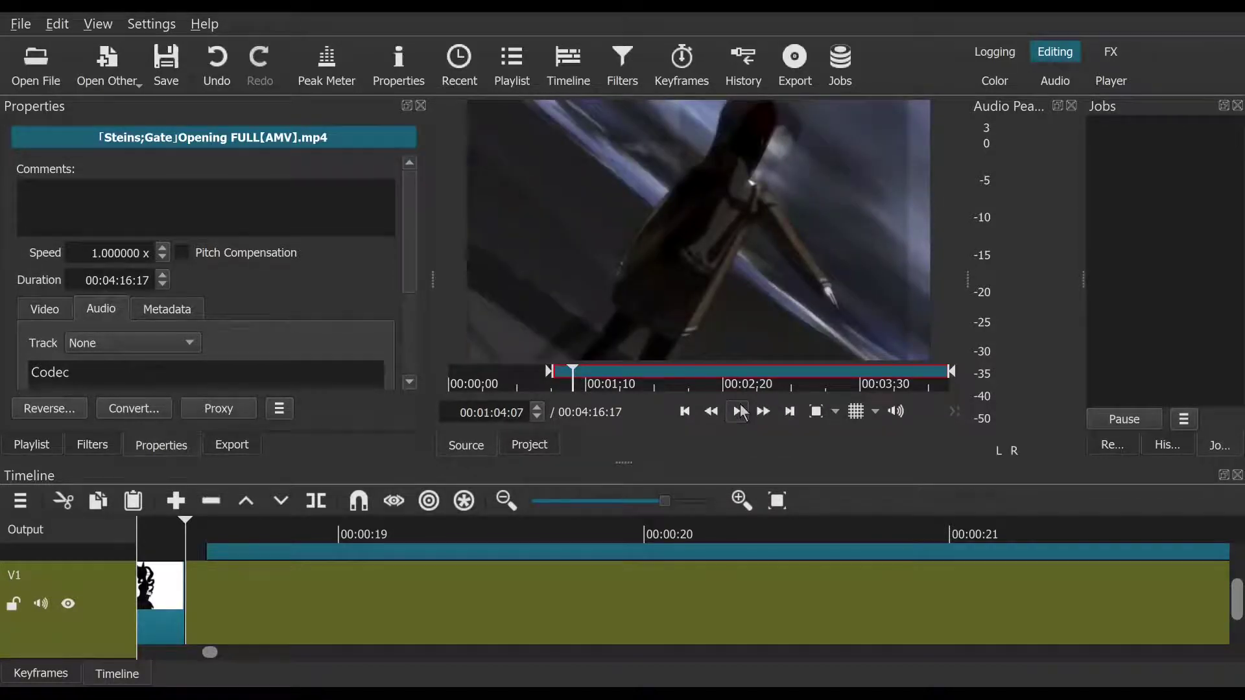
click(739, 413)
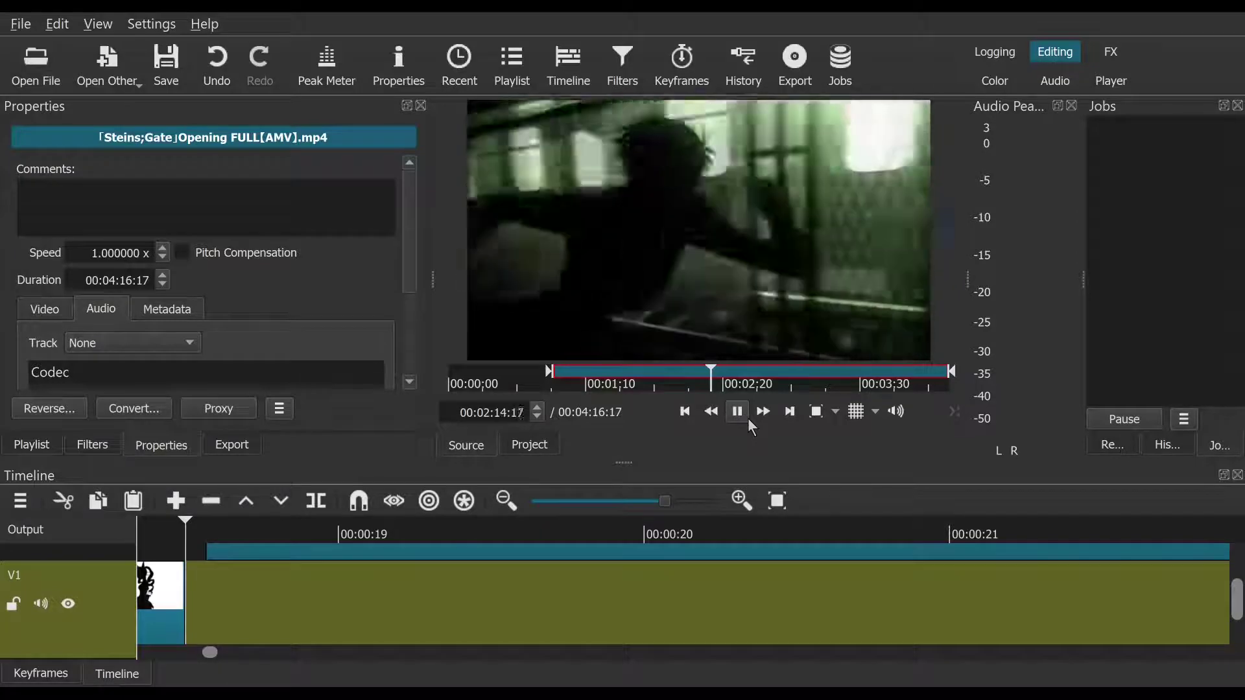
click(749, 420)
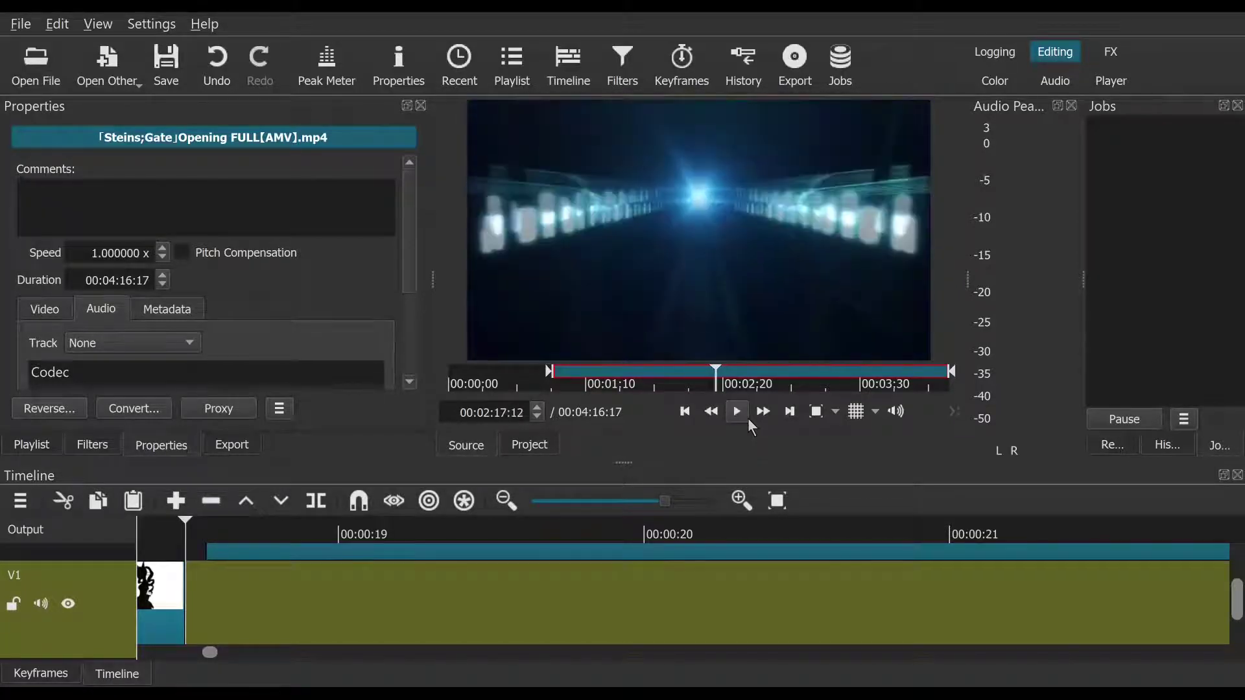
click(708, 375)
click(701, 372)
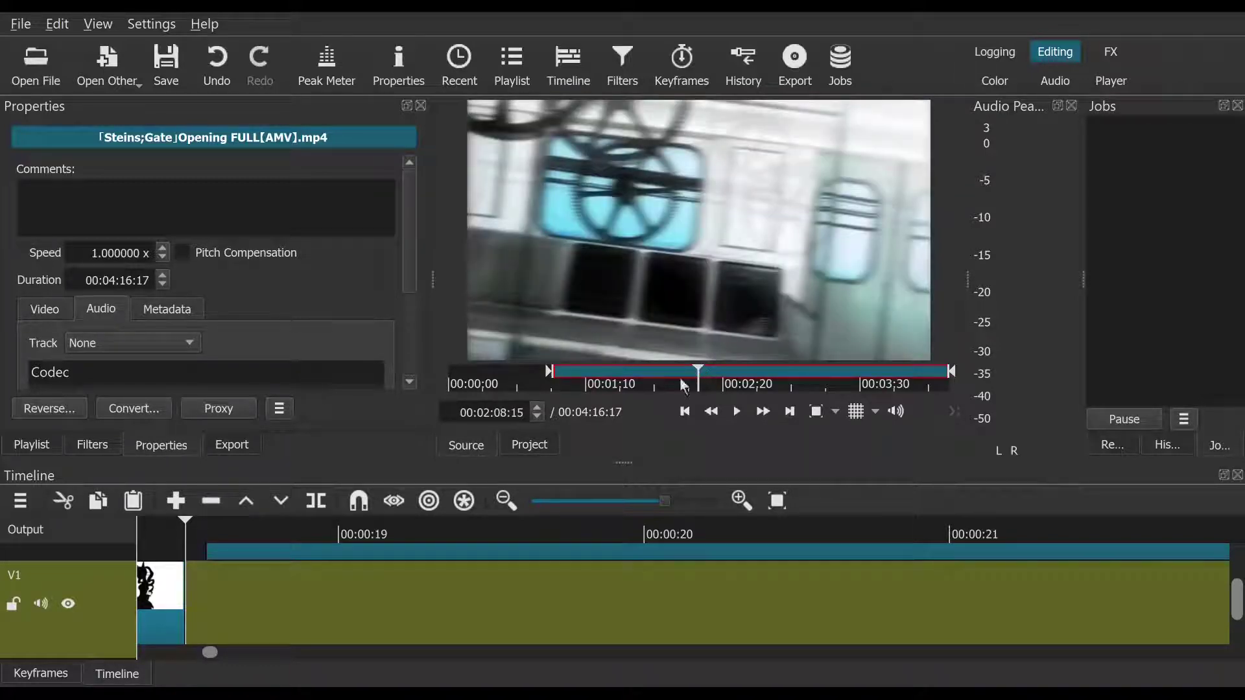
Step: Play the timeline project from 00:02:00:20 to 00:02:33:26 to examine the train and station bench scenes
click(882, 533)
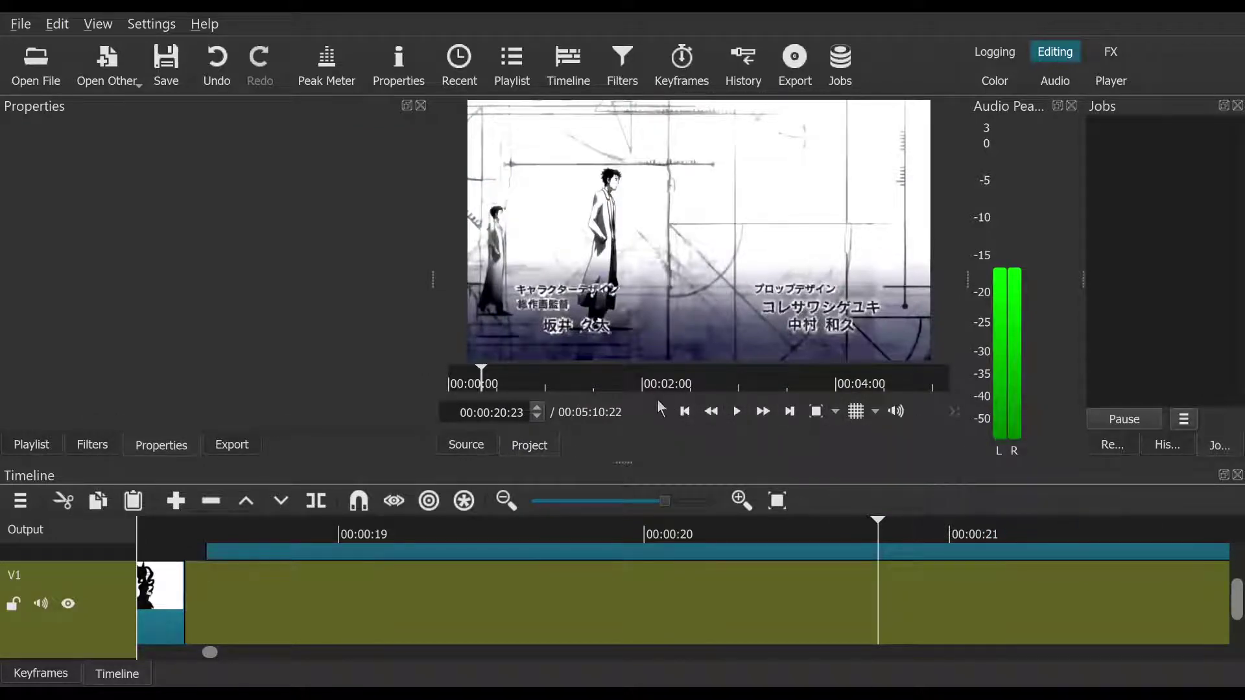
click(614, 378)
drag(616, 378, 643, 393)
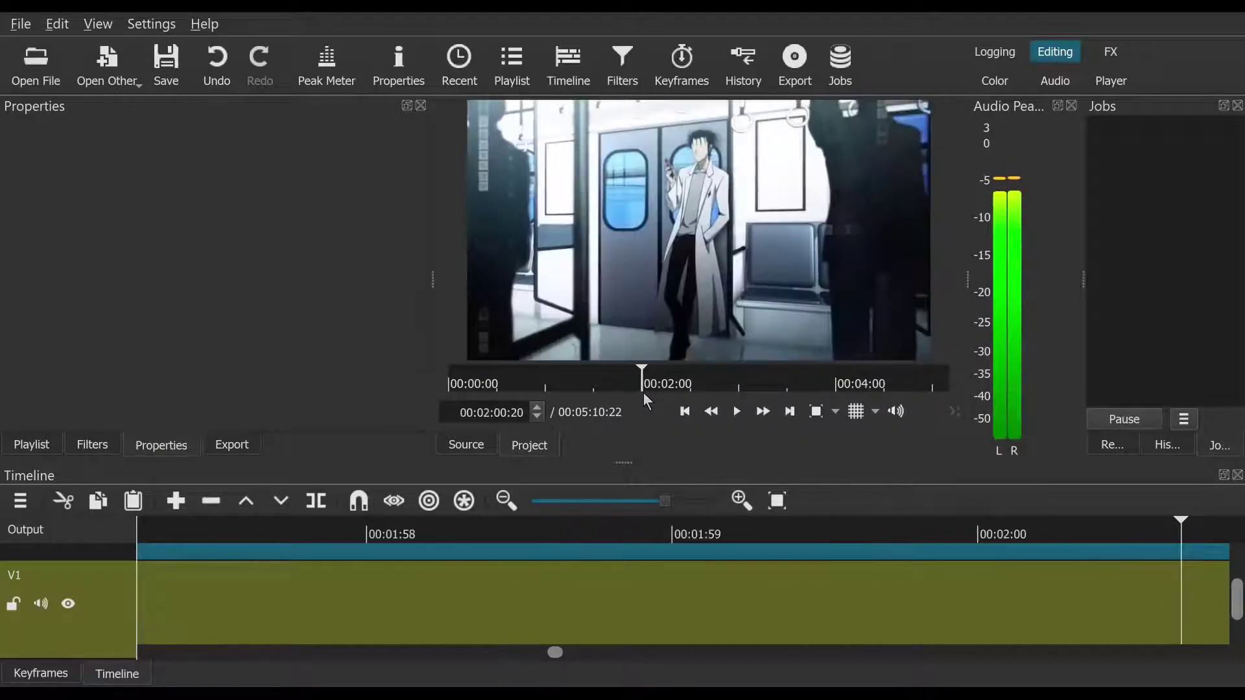
click(743, 416)
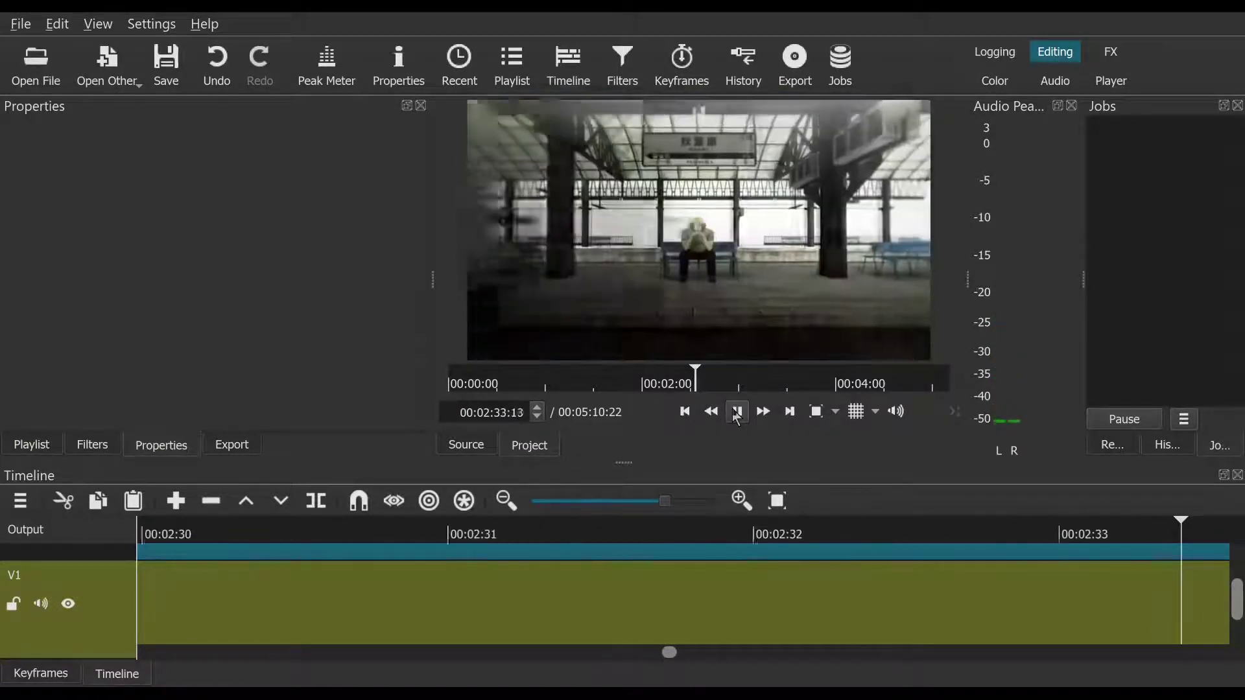
click(737, 414)
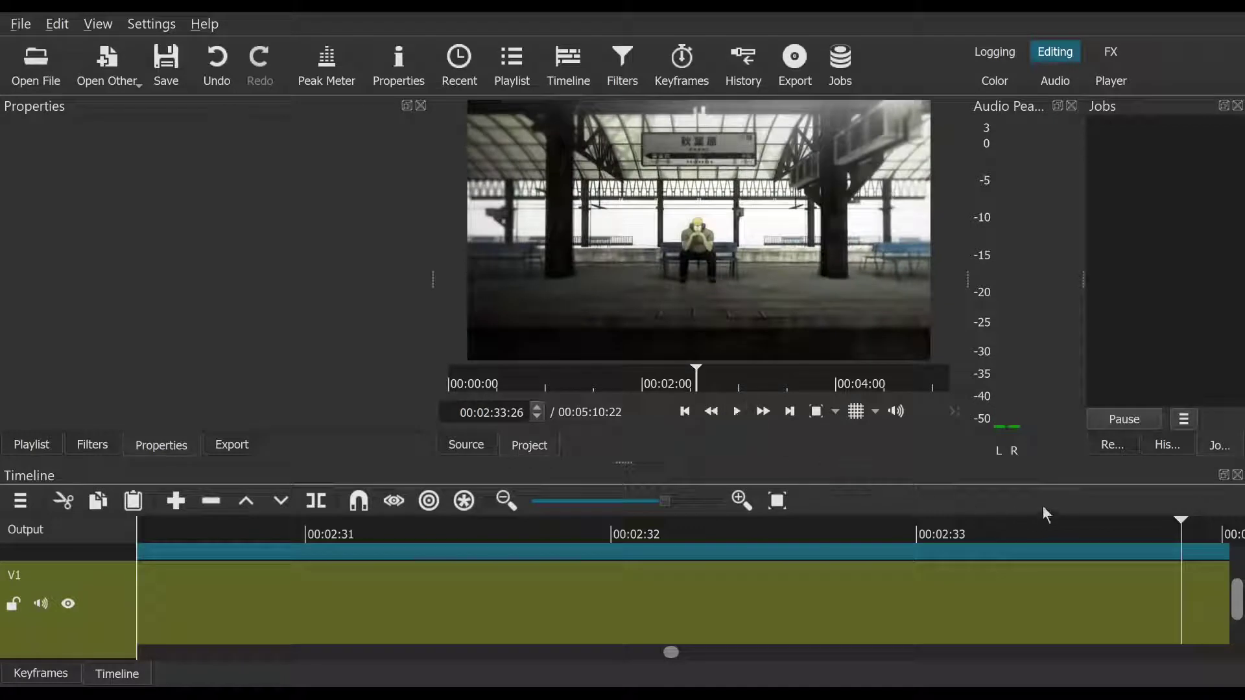
Step: Find the first blurred train frame at 00:02:32:07 and split the V2 clip there
click(992, 525)
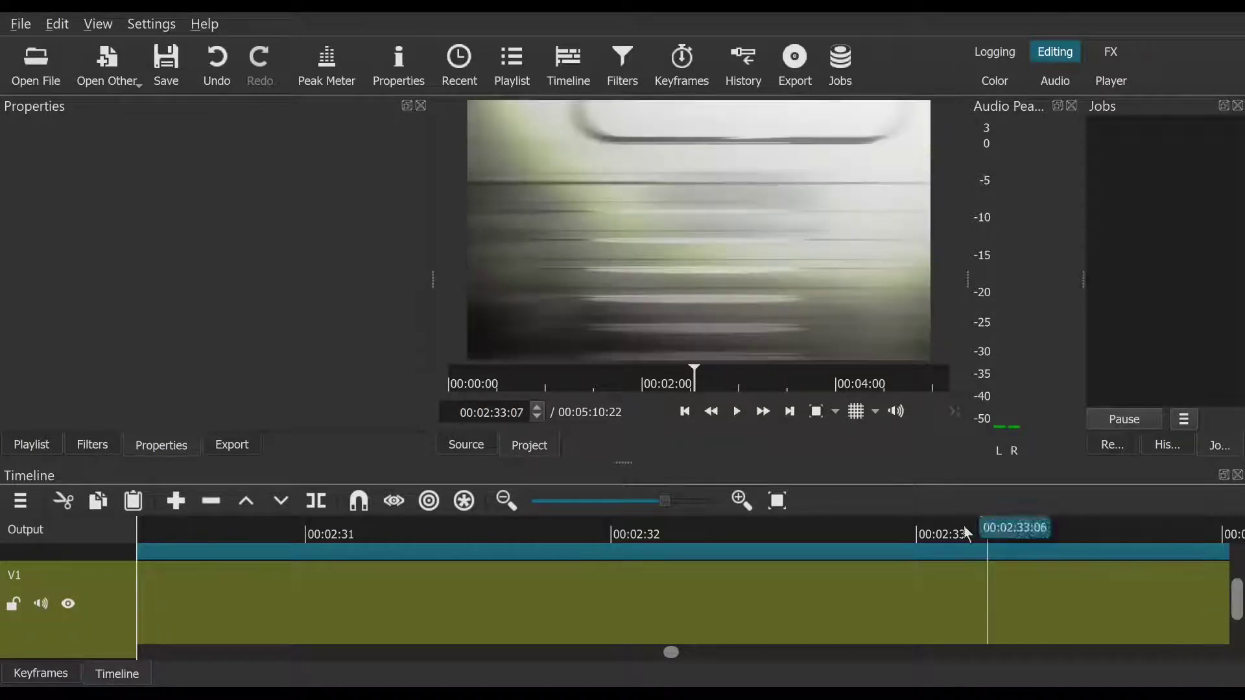
click(912, 530)
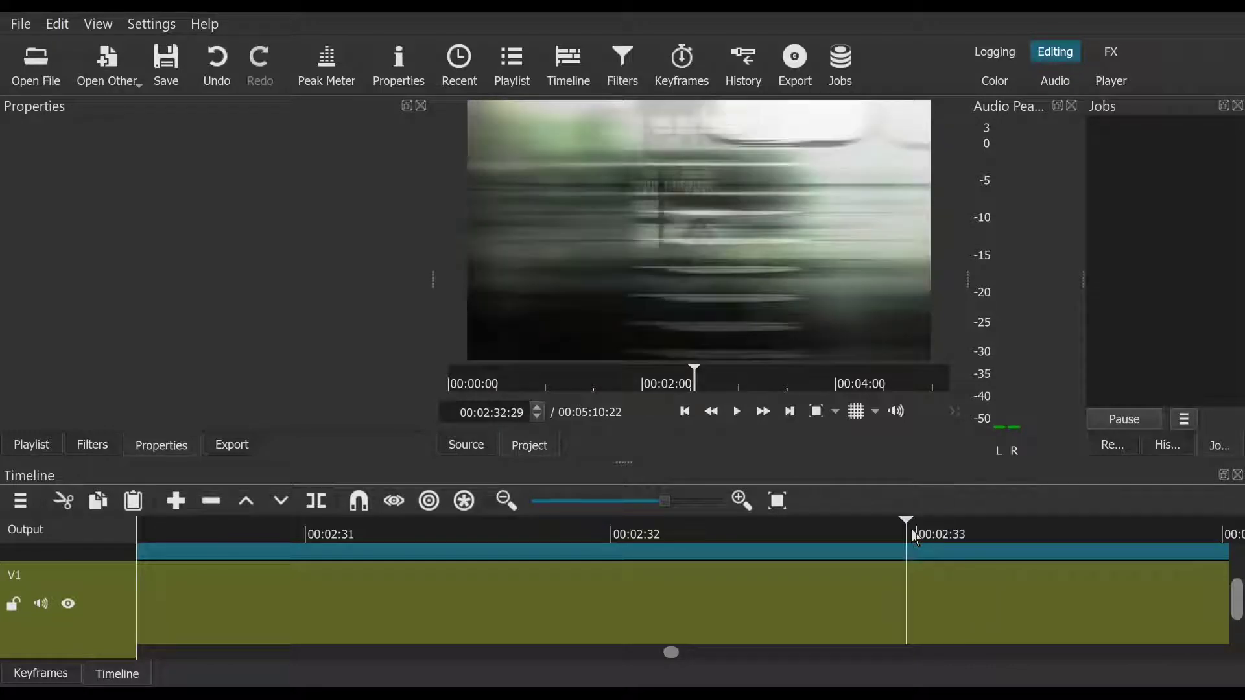
click(906, 530)
click(889, 527)
click(880, 524)
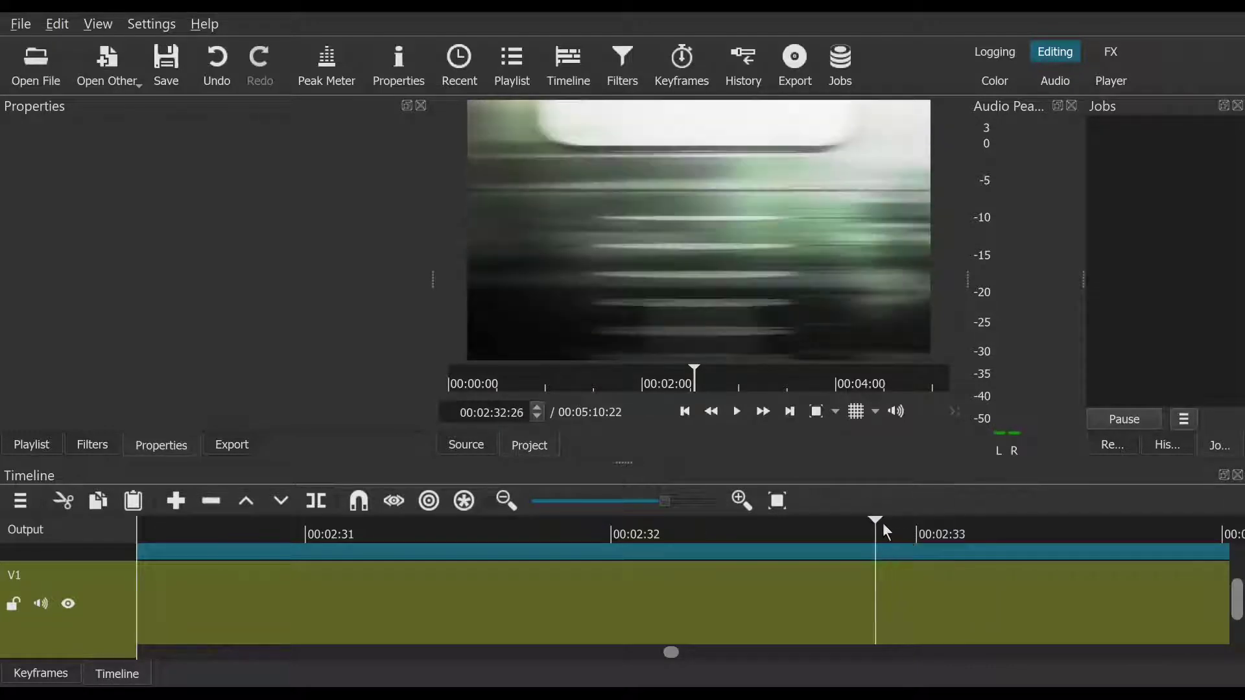
click(867, 526)
click(846, 524)
click(836, 521)
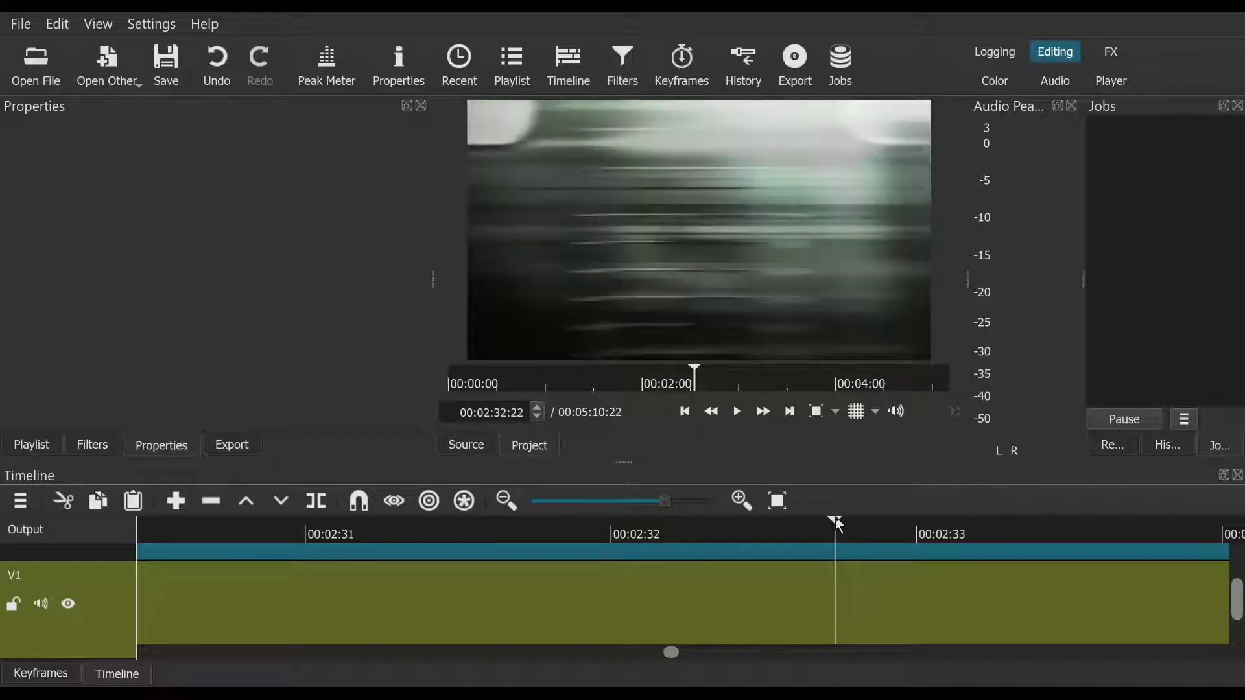
click(825, 521)
click(815, 522)
drag(816, 522, 679, 488)
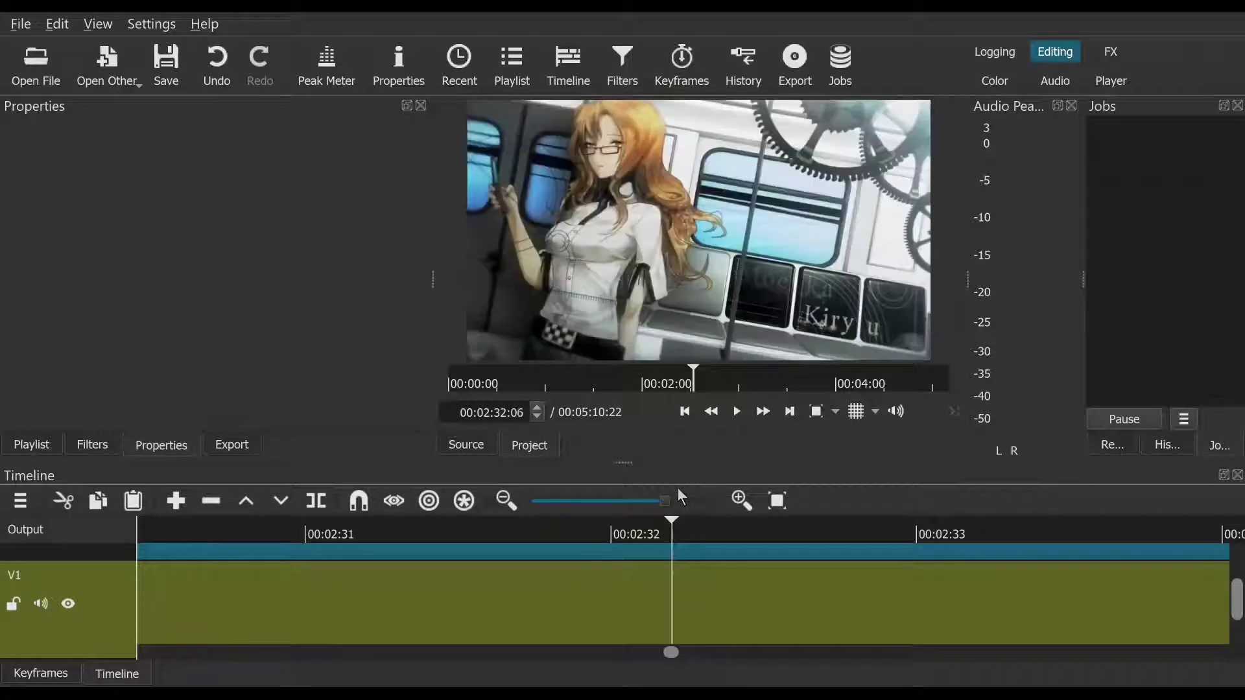
click(542, 410)
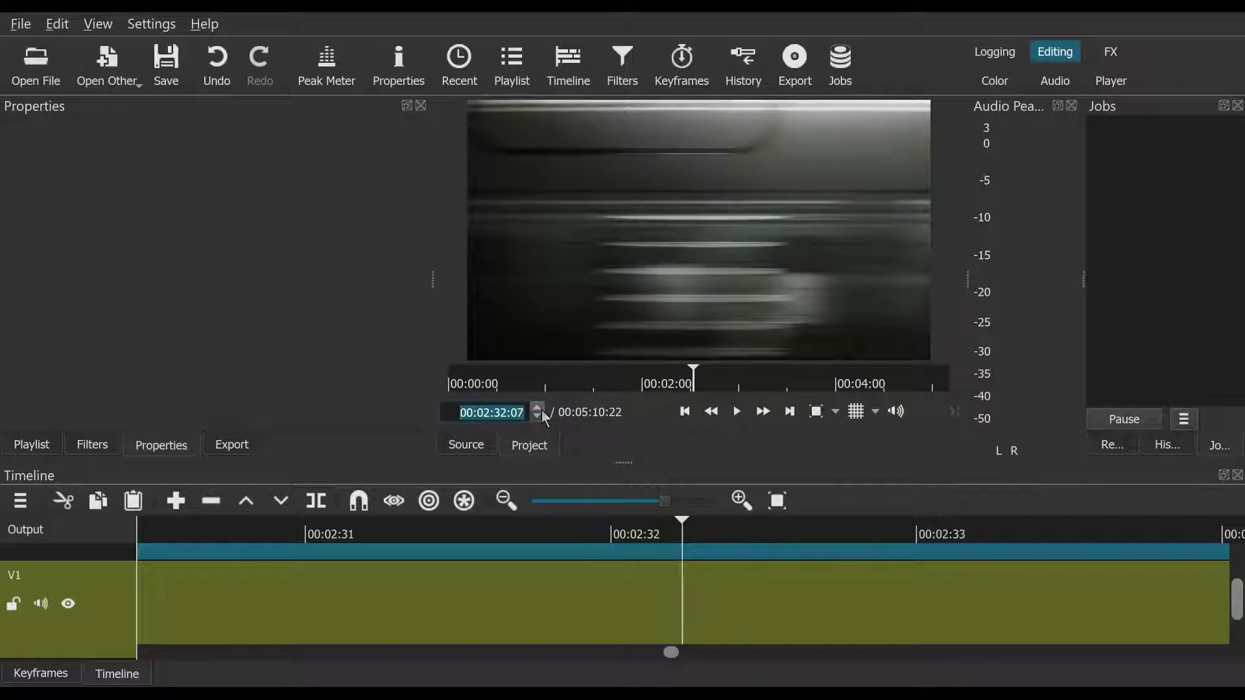
click(778, 551)
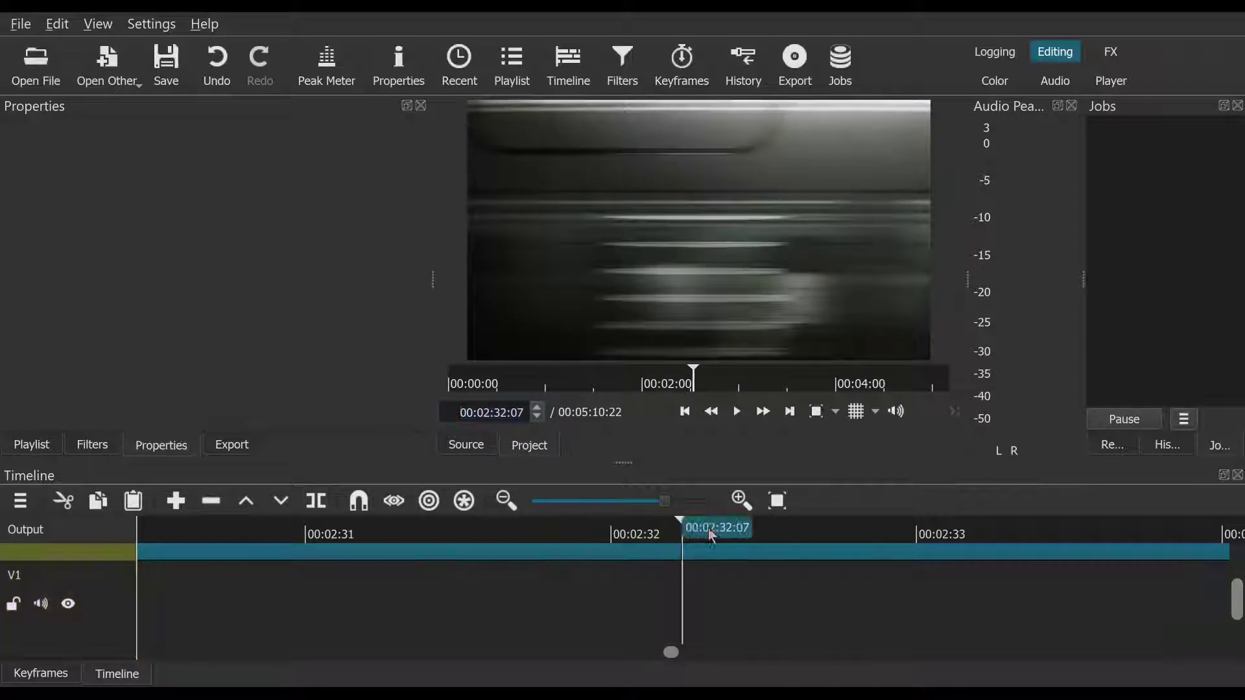
Step: Scrub the V2 footage on both sides of the new split, returning the playhead to 00:02:32:07
click(756, 529)
click(927, 529)
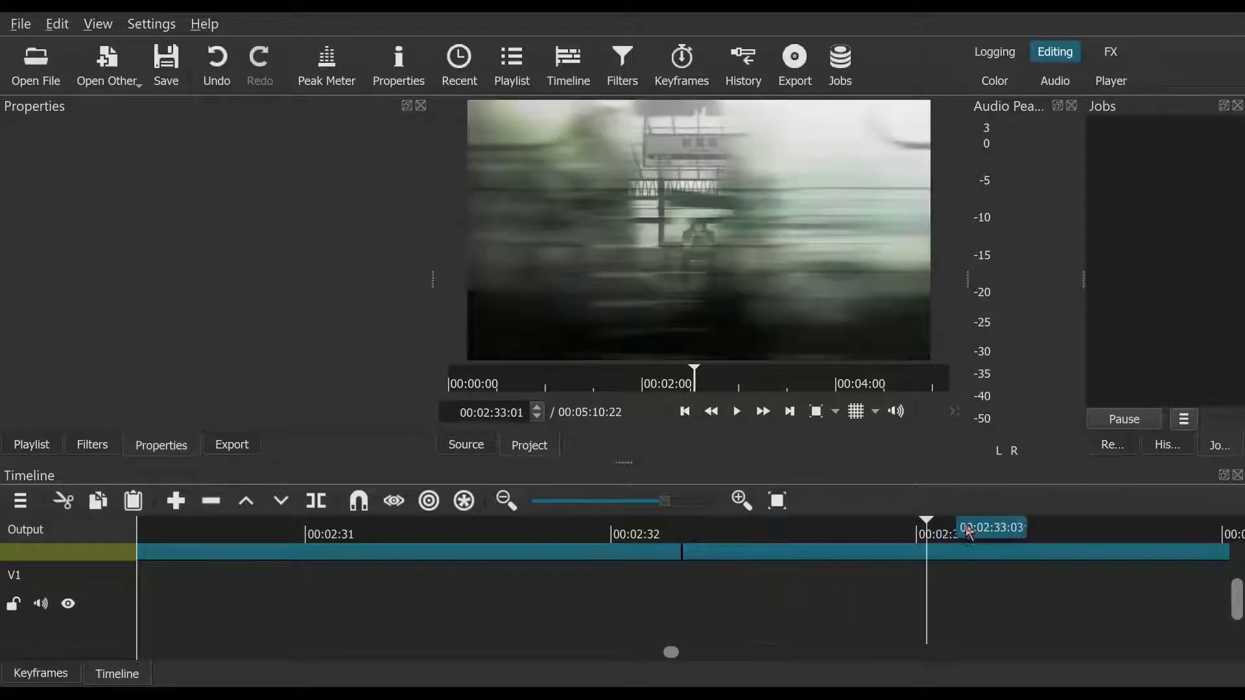
click(987, 529)
drag(1018, 530, 1158, 533)
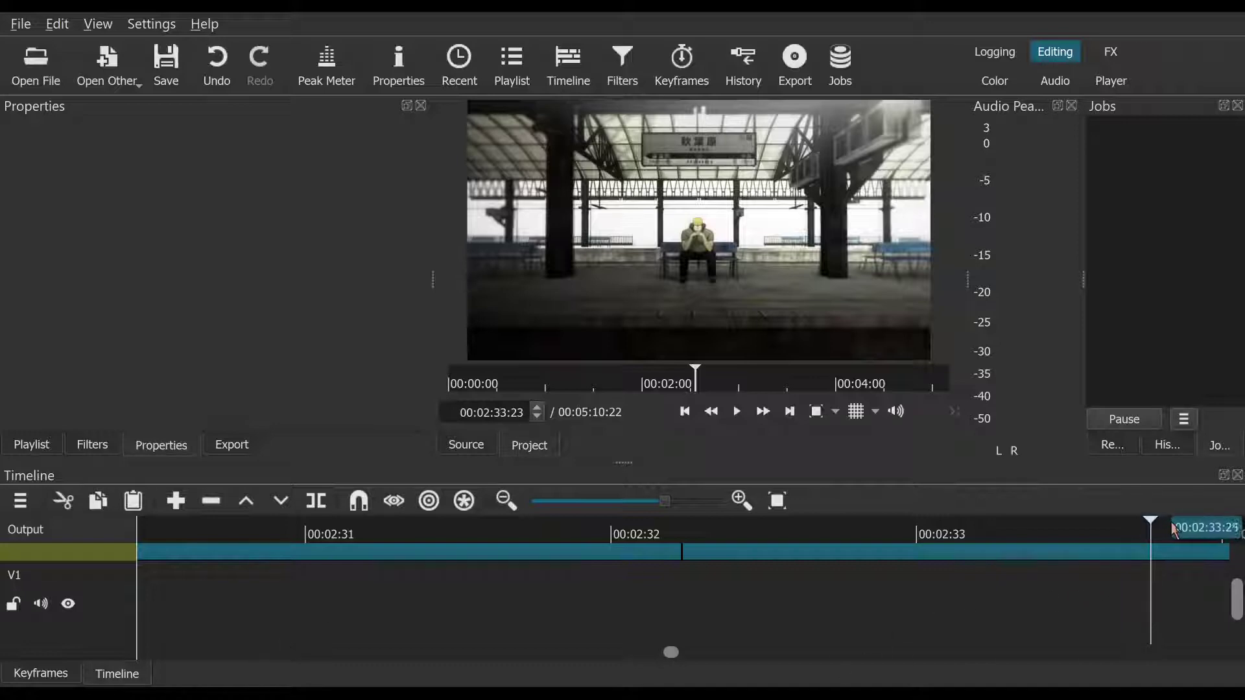
drag(1170, 521, 507, 559)
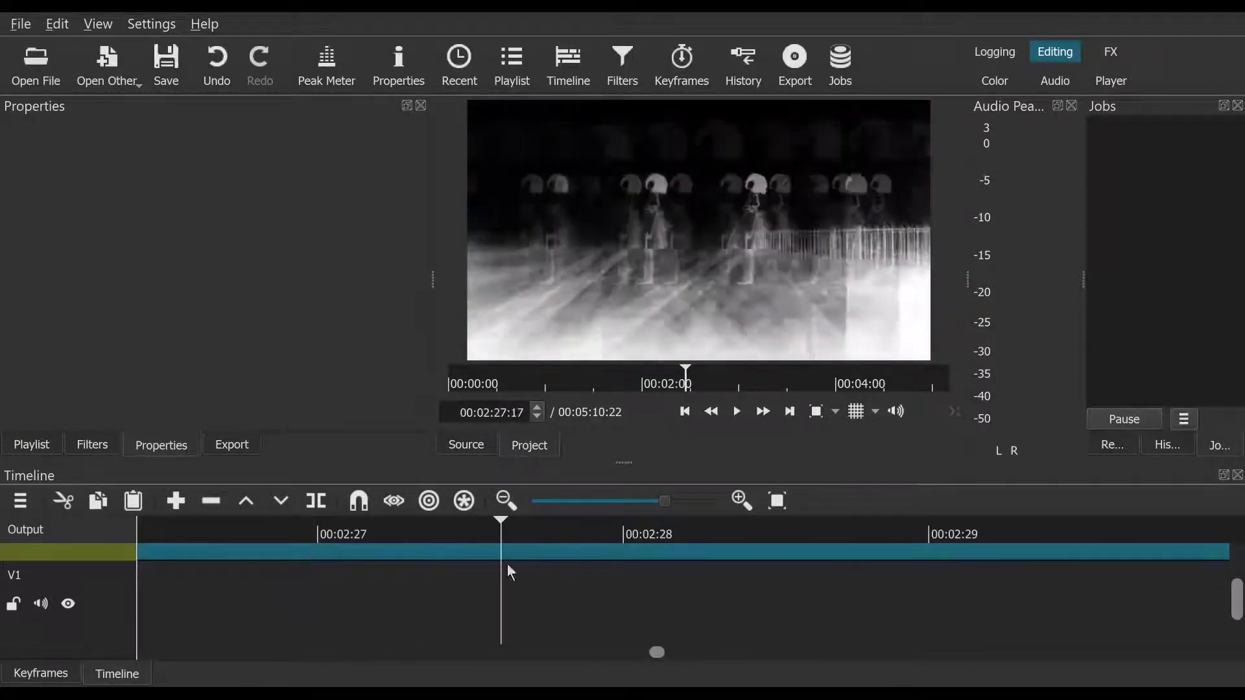
click(689, 419)
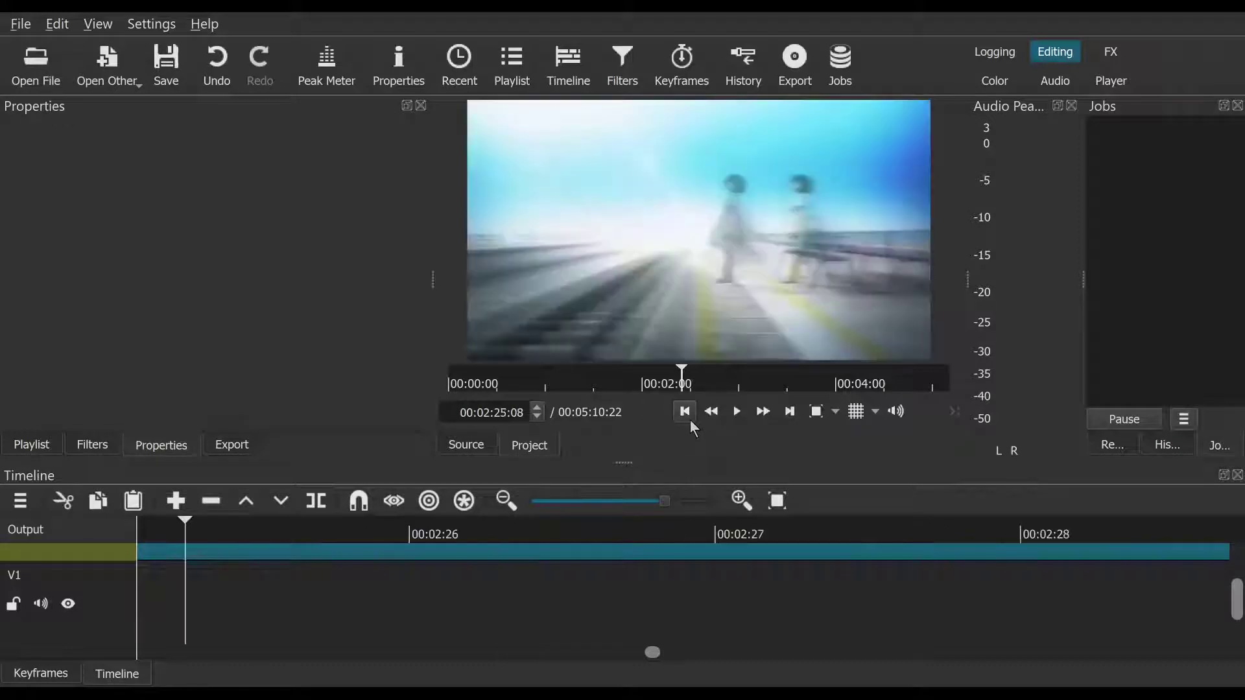
click(784, 419)
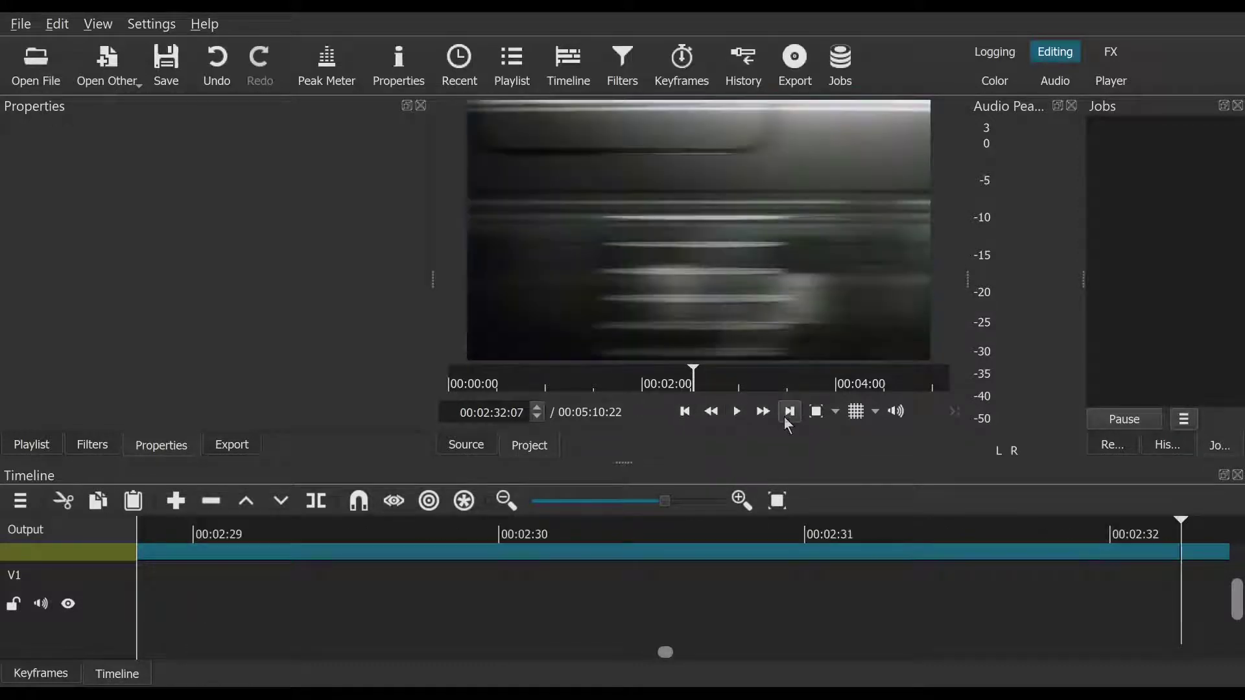
Step: Find the last frame of the man on the station bench at 00:02:34:12 and split the V2 clip there
click(741, 413)
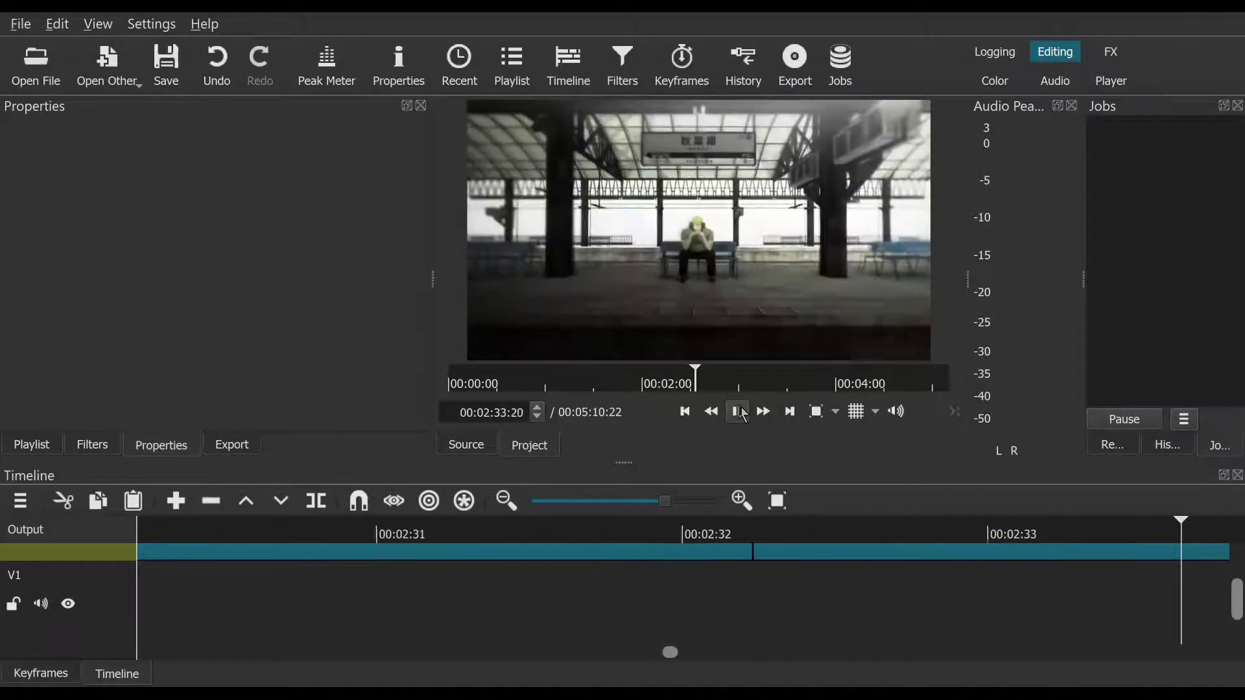
click(743, 413)
click(742, 412)
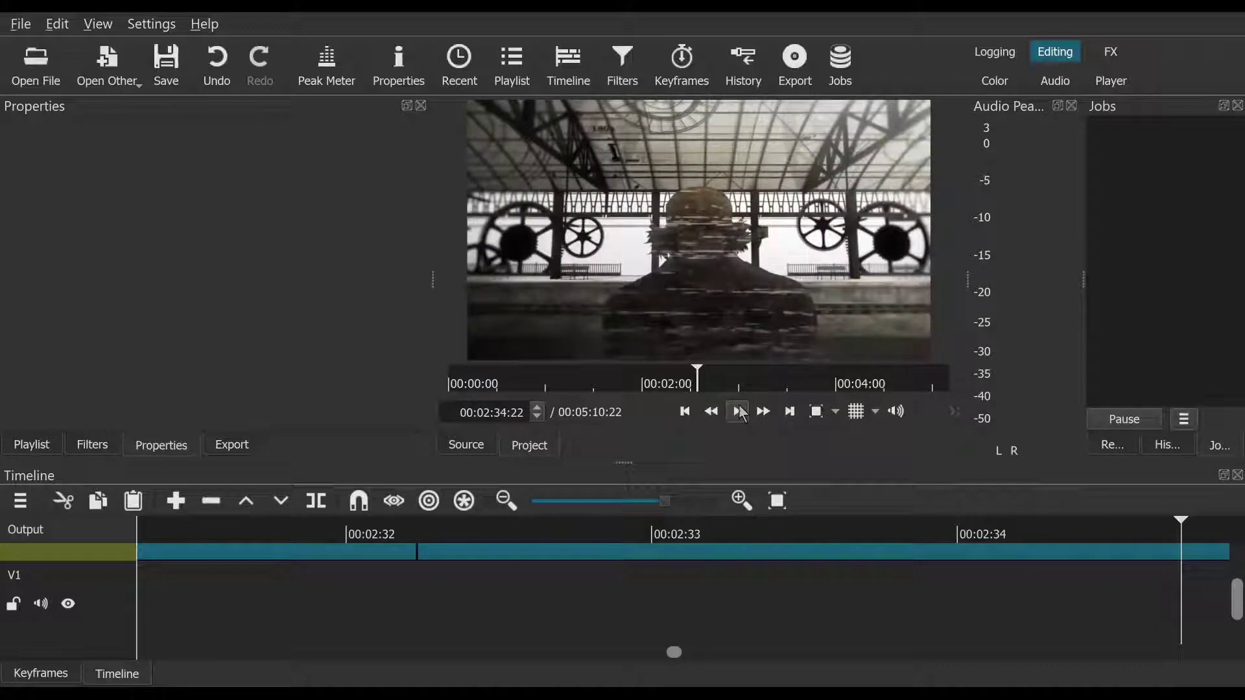
click(538, 418)
click(536, 418)
click(536, 418)
click(536, 417)
click(535, 417)
click(535, 417)
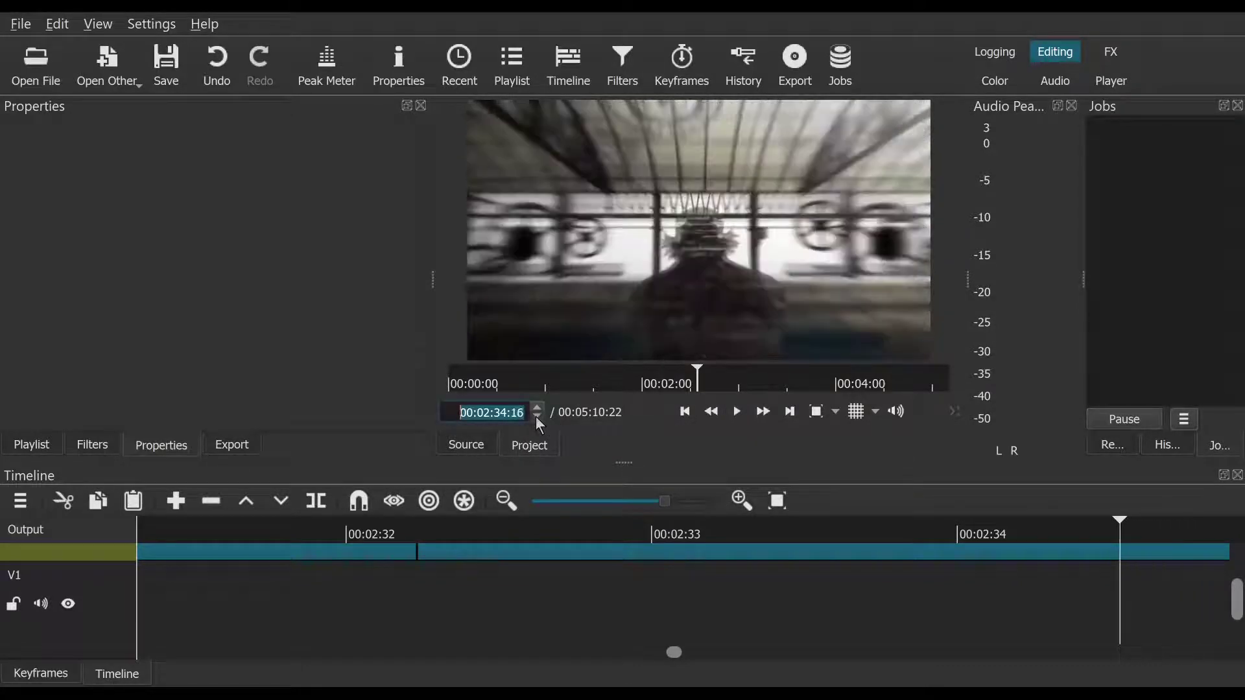
click(536, 417)
click(536, 417)
click(535, 417)
click(535, 417)
click(536, 417)
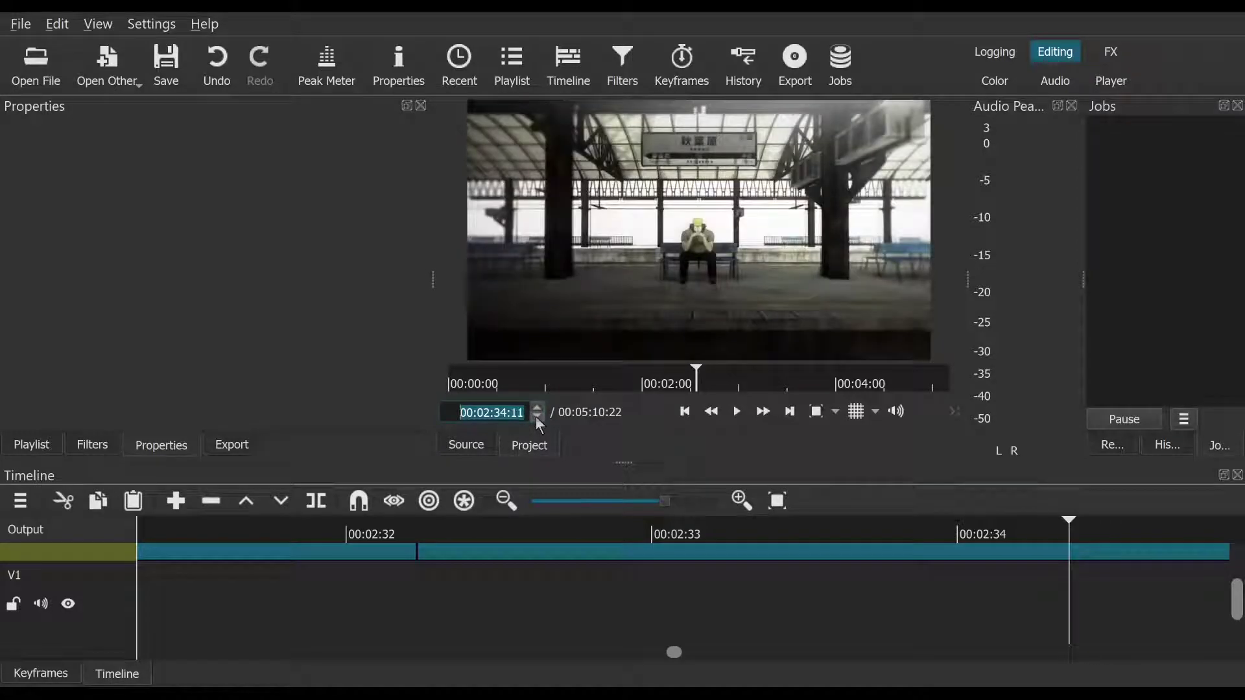
click(542, 409)
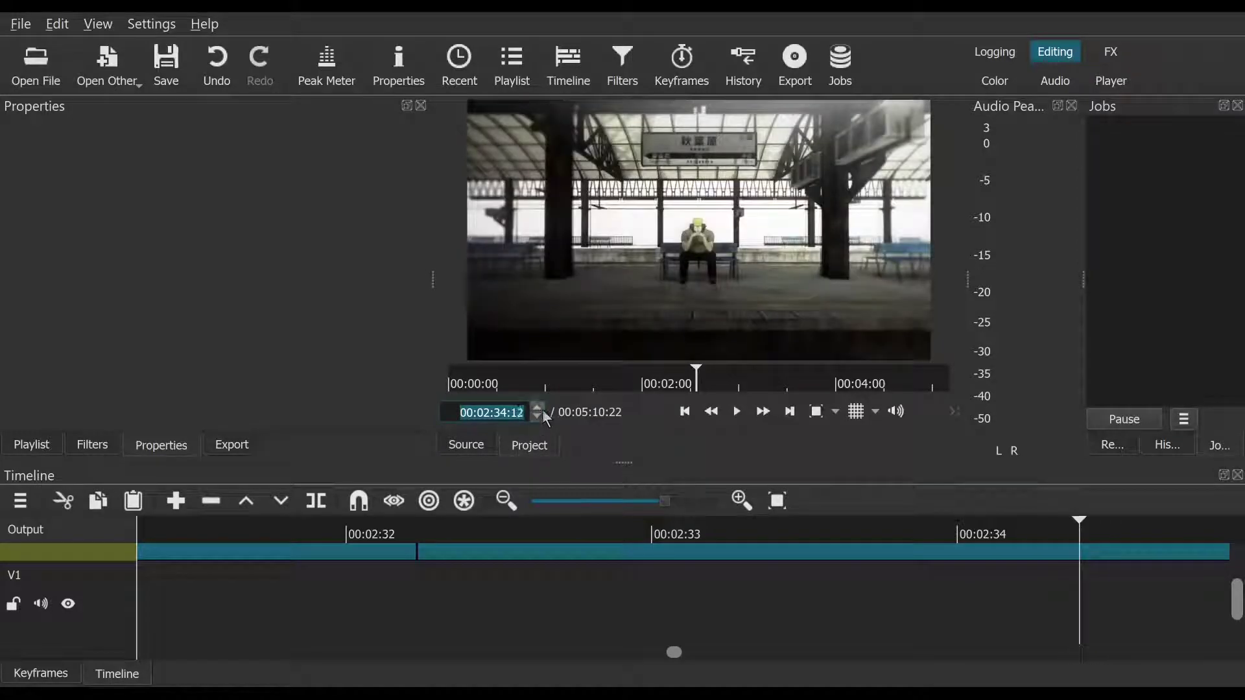
click(542, 410)
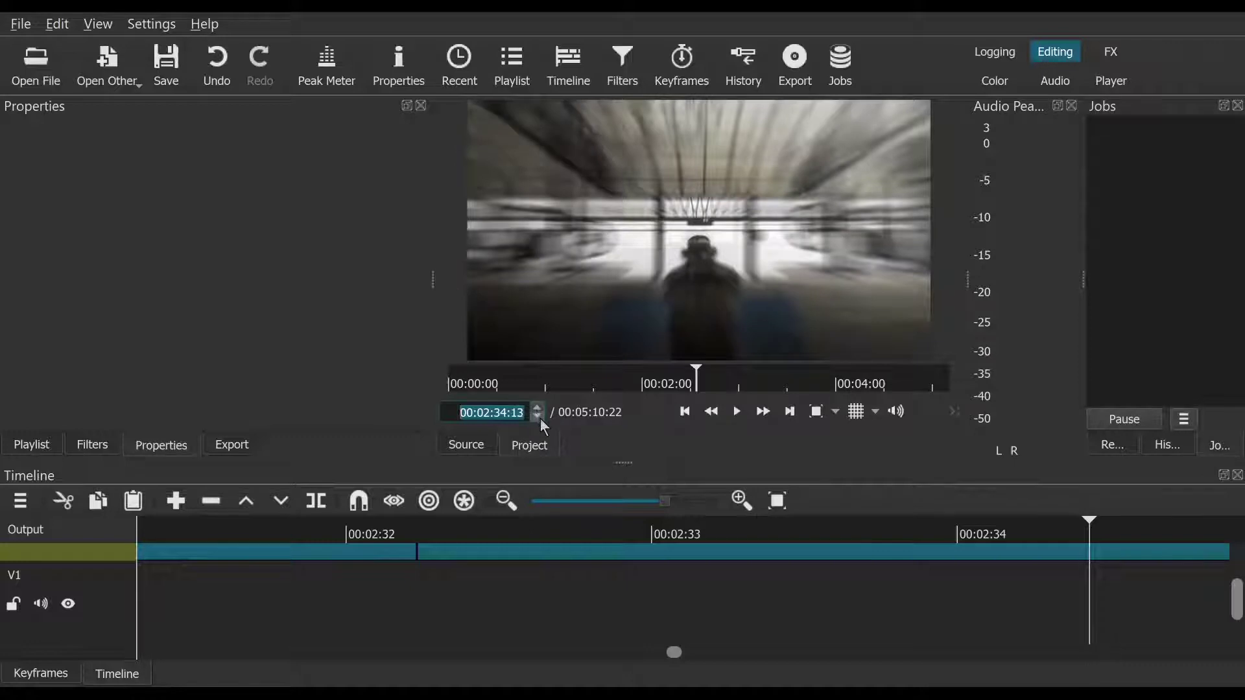
click(539, 418)
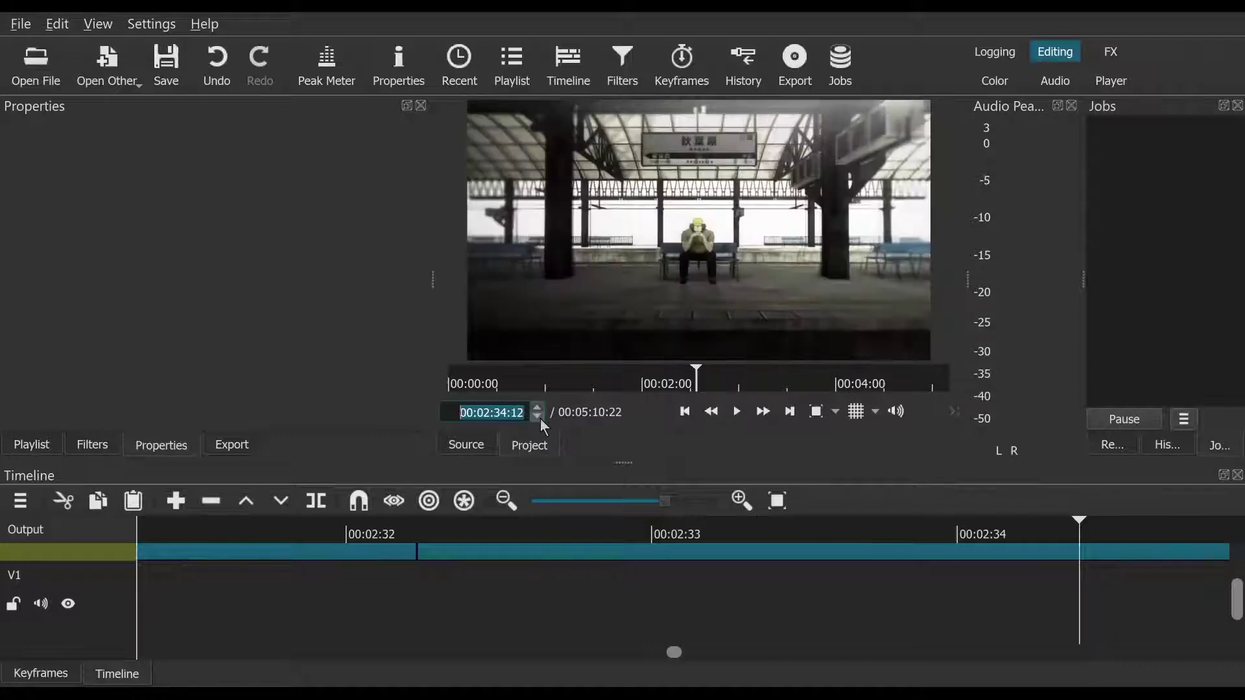
click(316, 501)
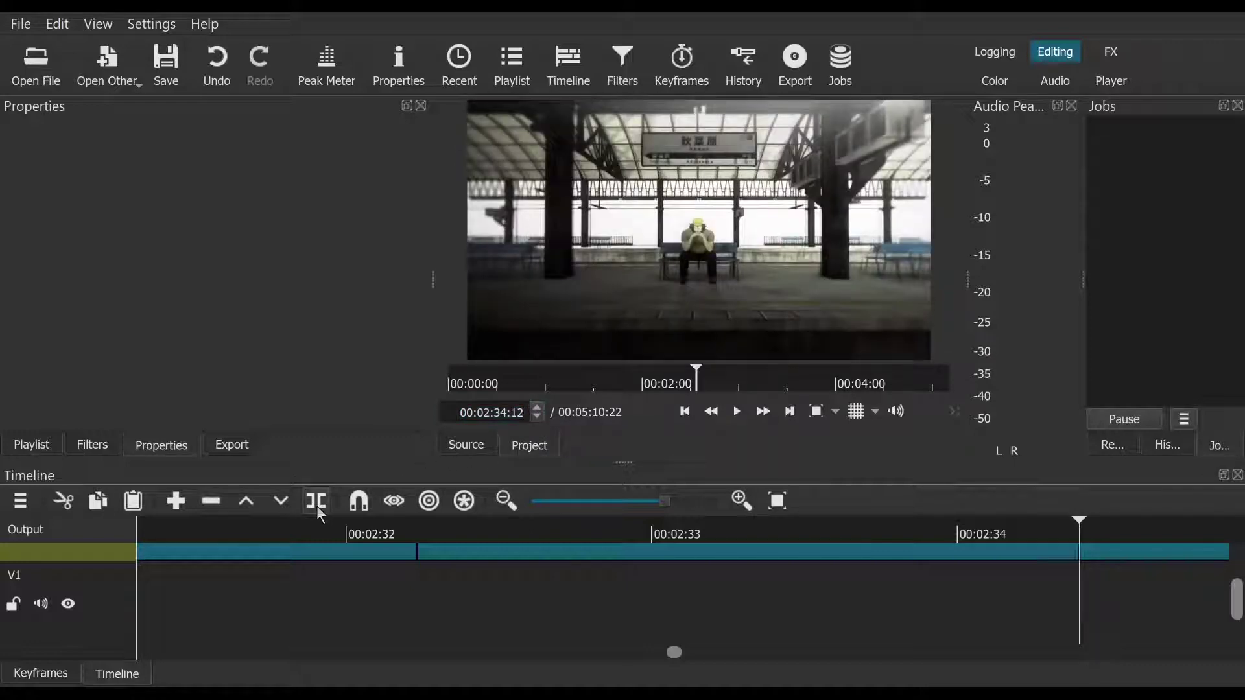
Step: Copy the V2 segment between 00:02:32:07 and 00:02:34:12 and return the playhead to 00:00:18:15
click(585, 559)
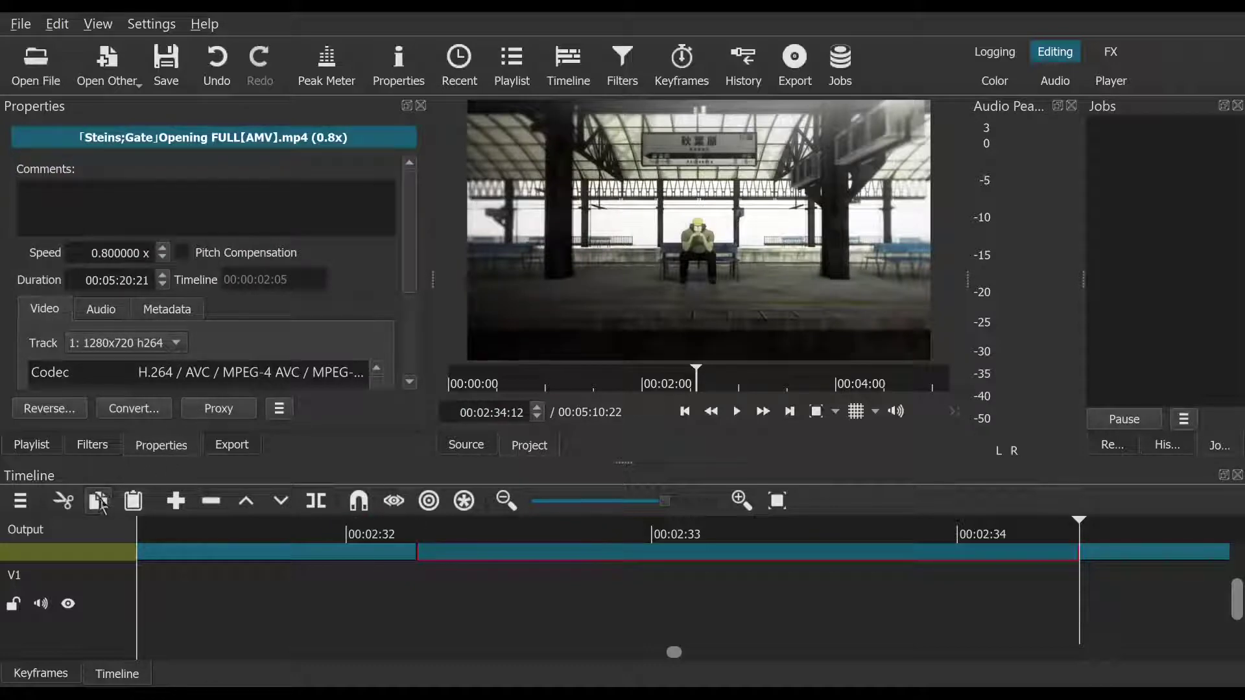
click(686, 420)
click(686, 420)
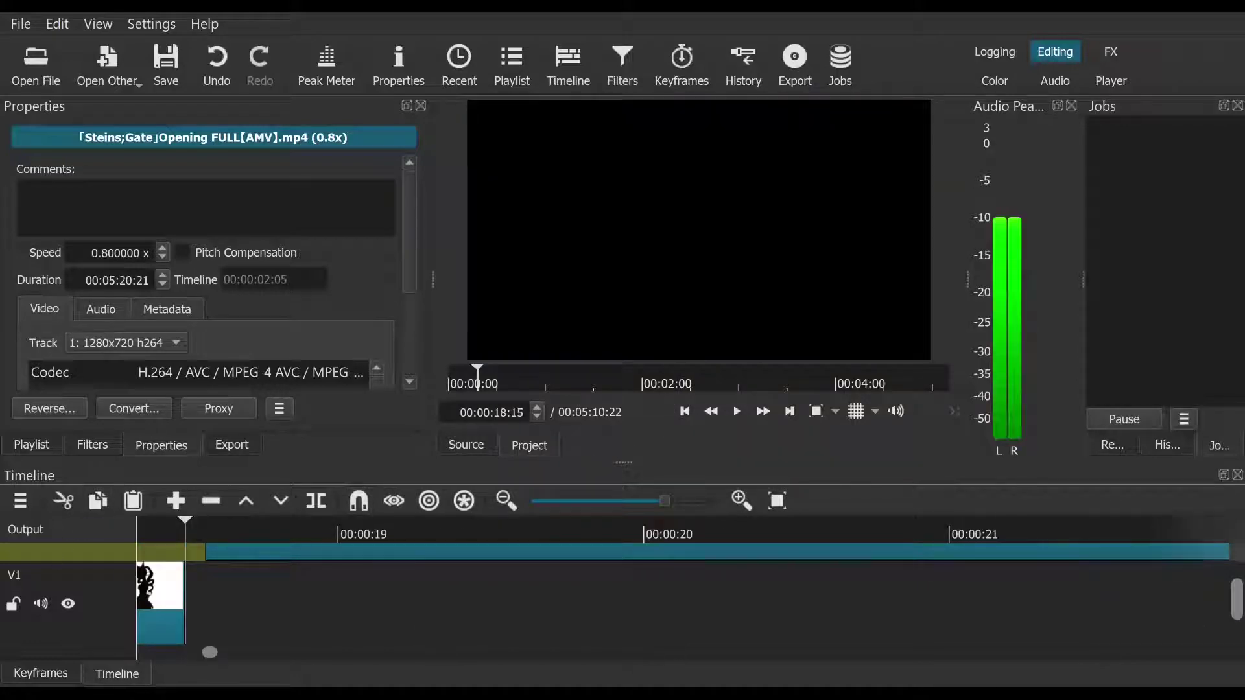
Step: Hide video track V2 in the timeline
scroll(838, 584, up, 3)
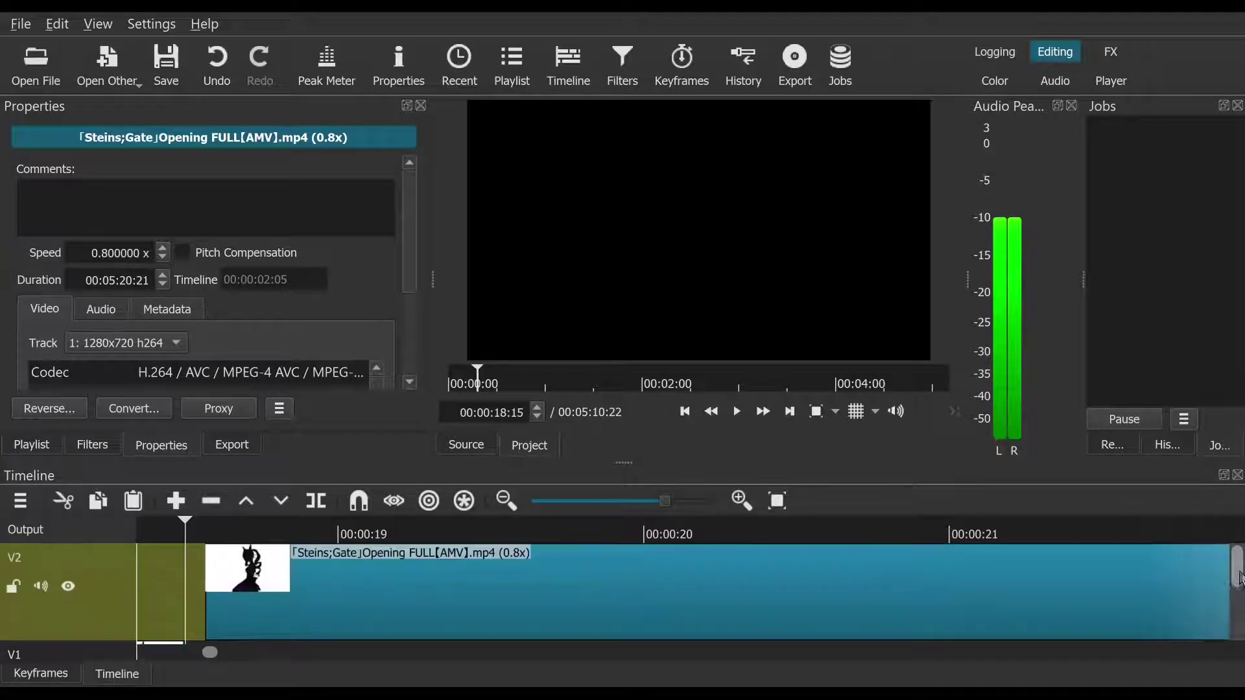
click(68, 586)
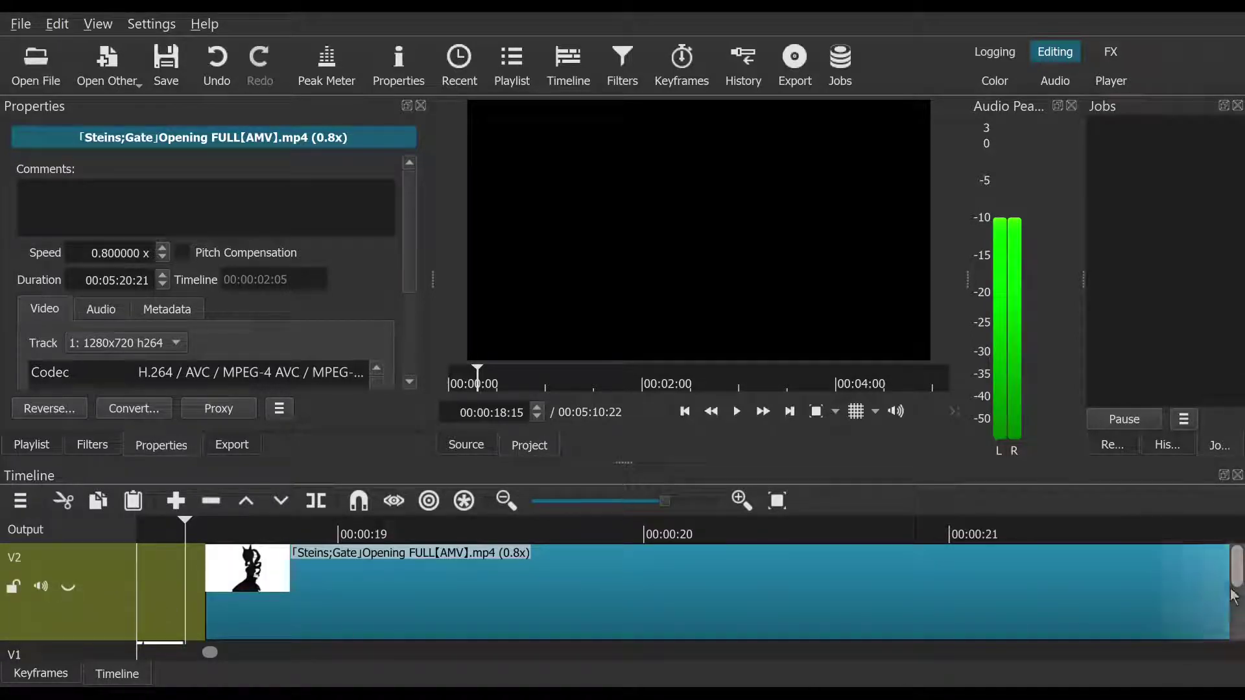
scroll(1238, 583, down, 3)
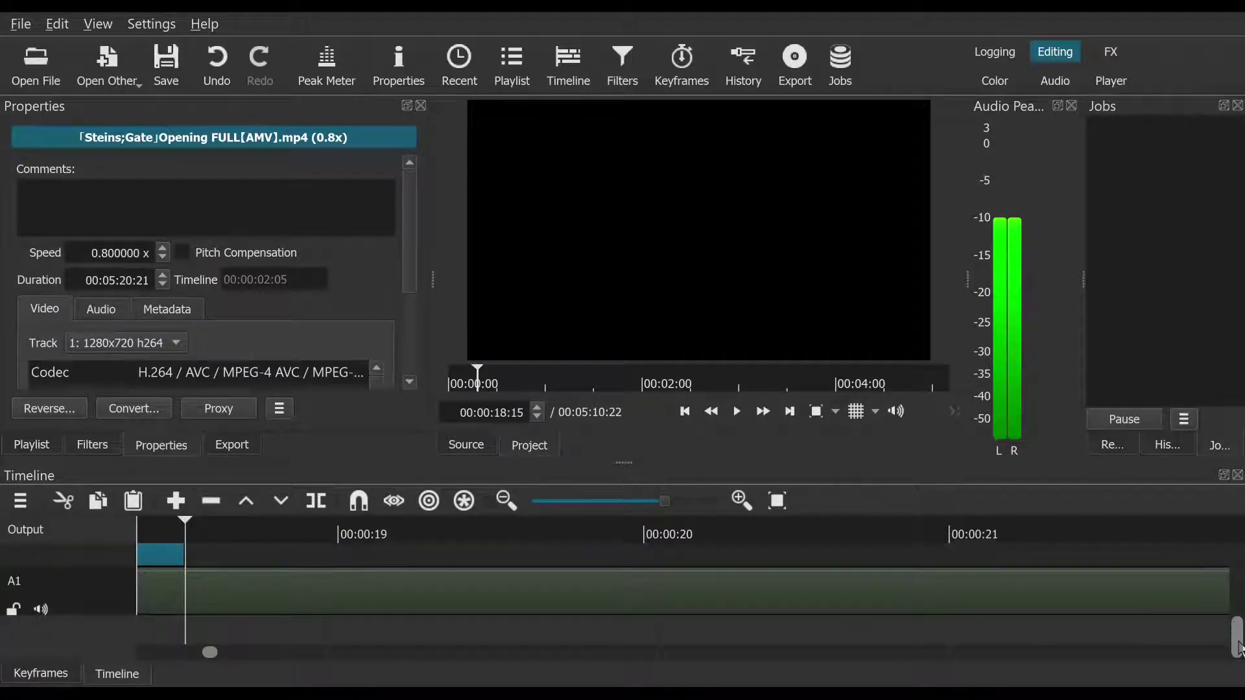
scroll(1238, 649, up, 2)
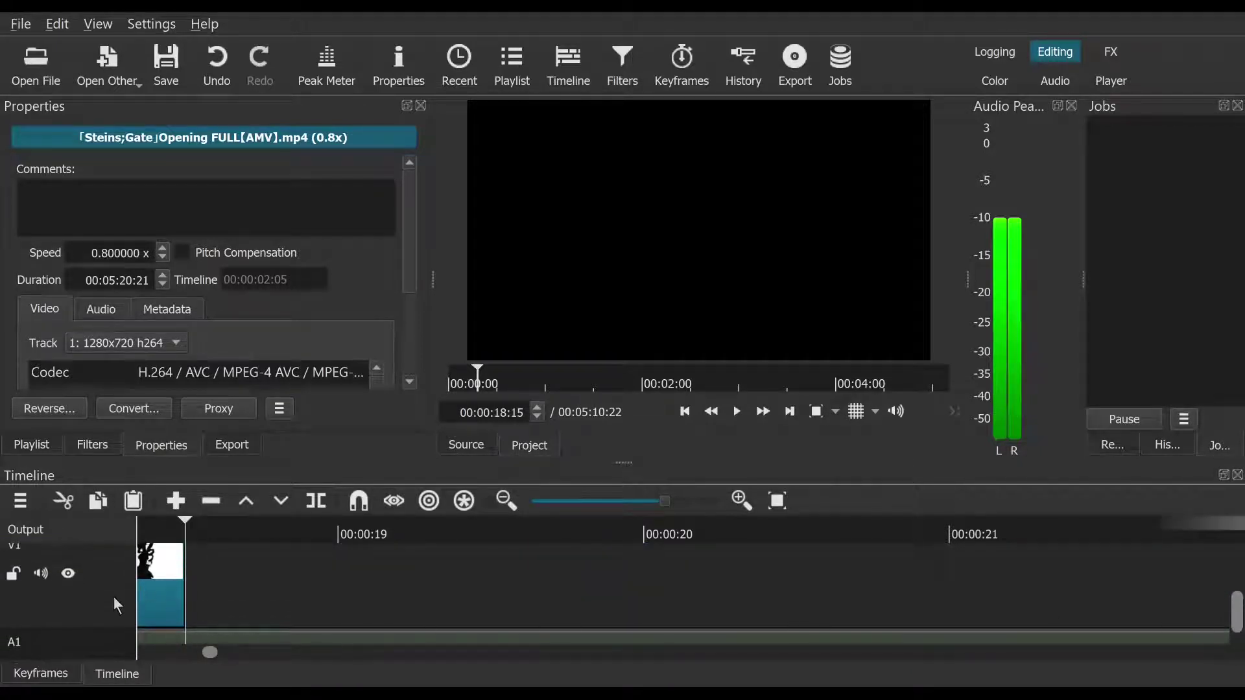
Step: Paste the copied train-station segment onto video track V1 at 00:00:18:15, directly after the silhouette clip
click(84, 597)
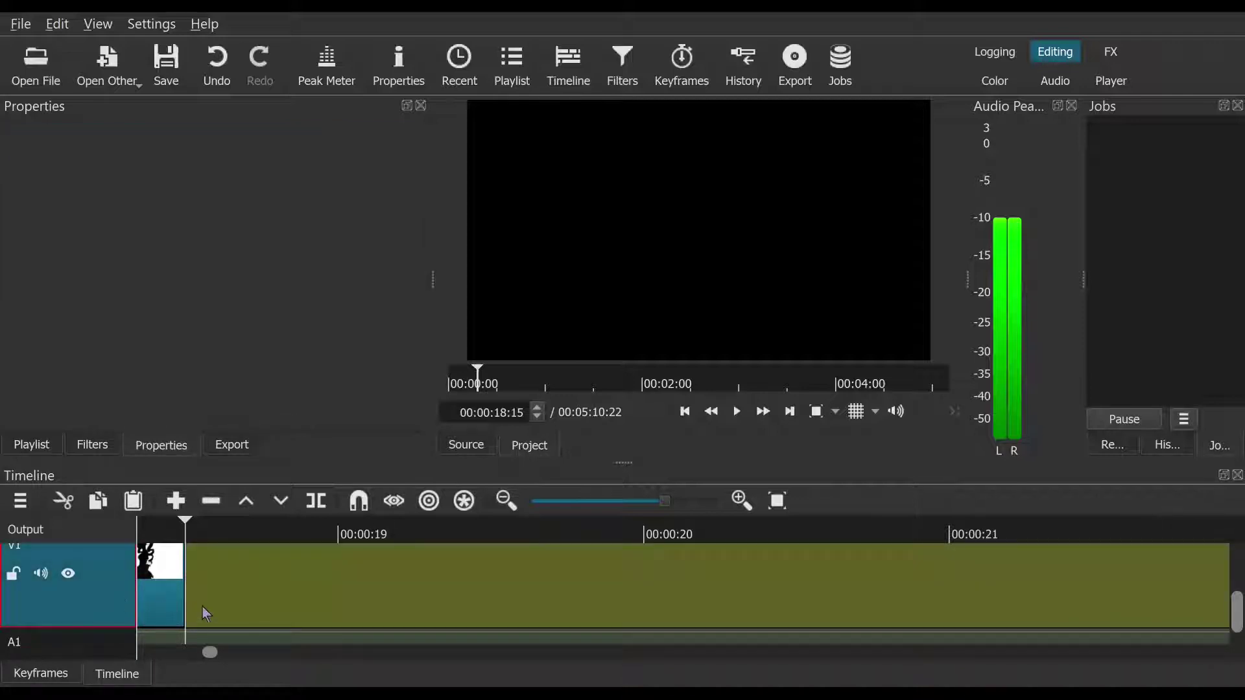
click(139, 507)
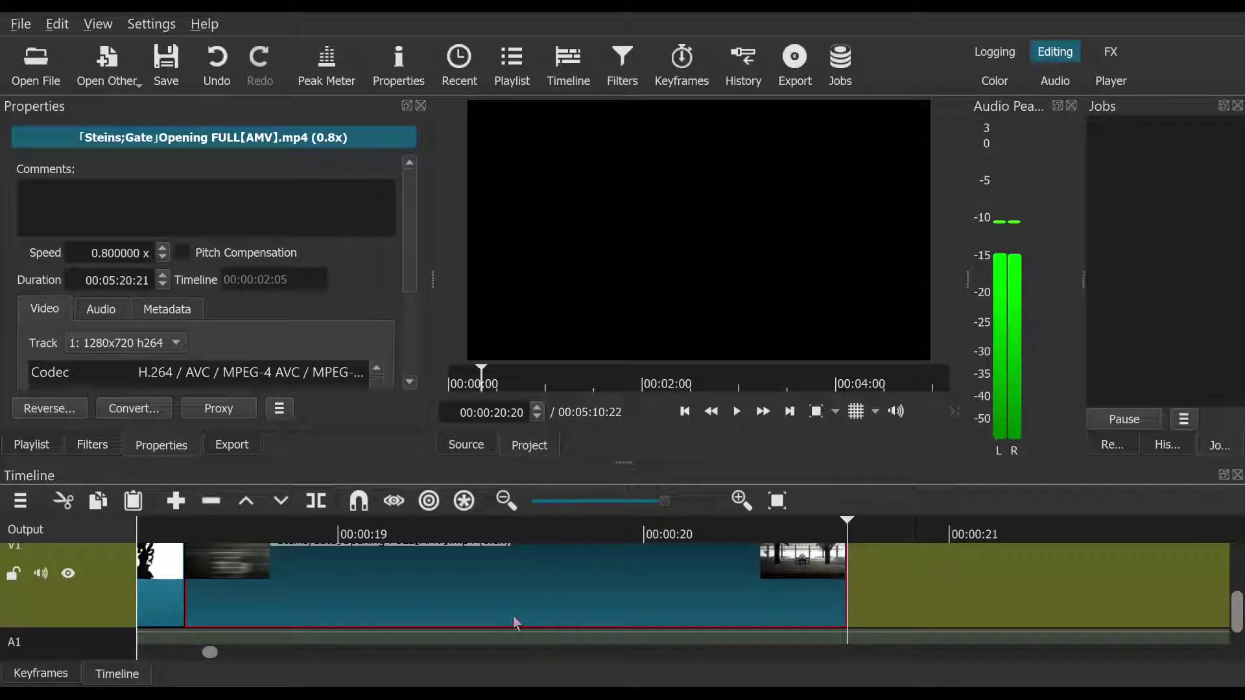
click(163, 529)
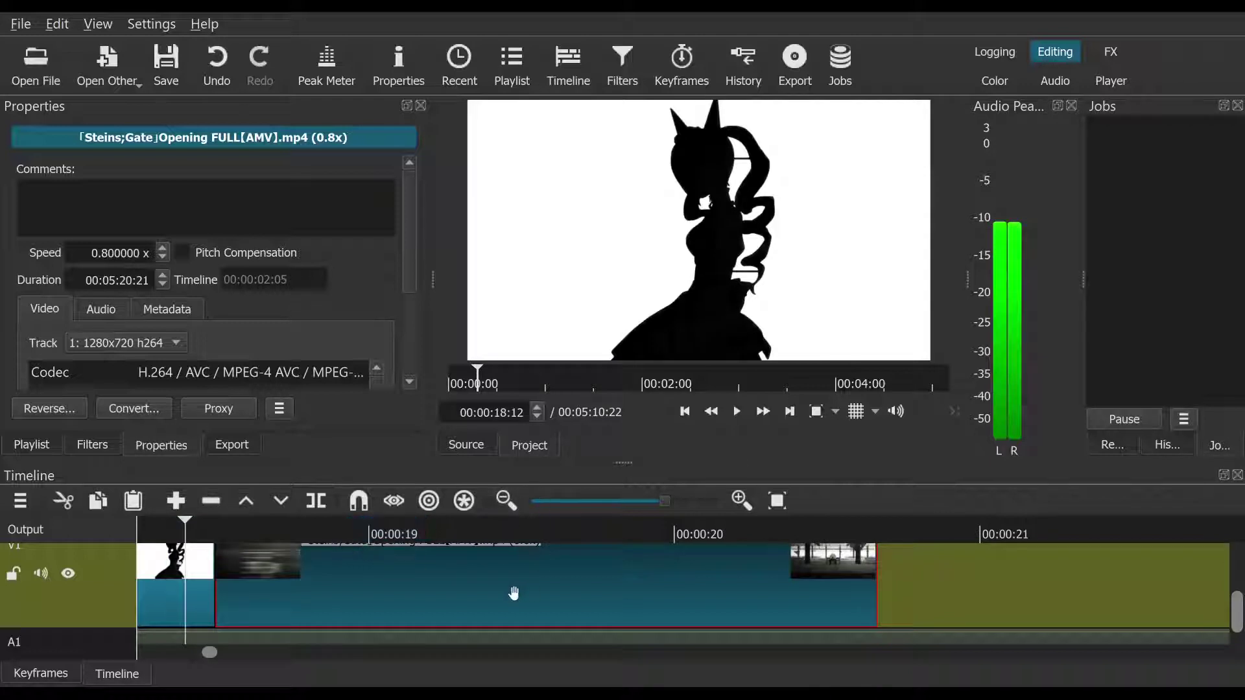
Step: Add a Saturation filter to the pasted train-station clip on V1 and set its level to 0%
click(333, 532)
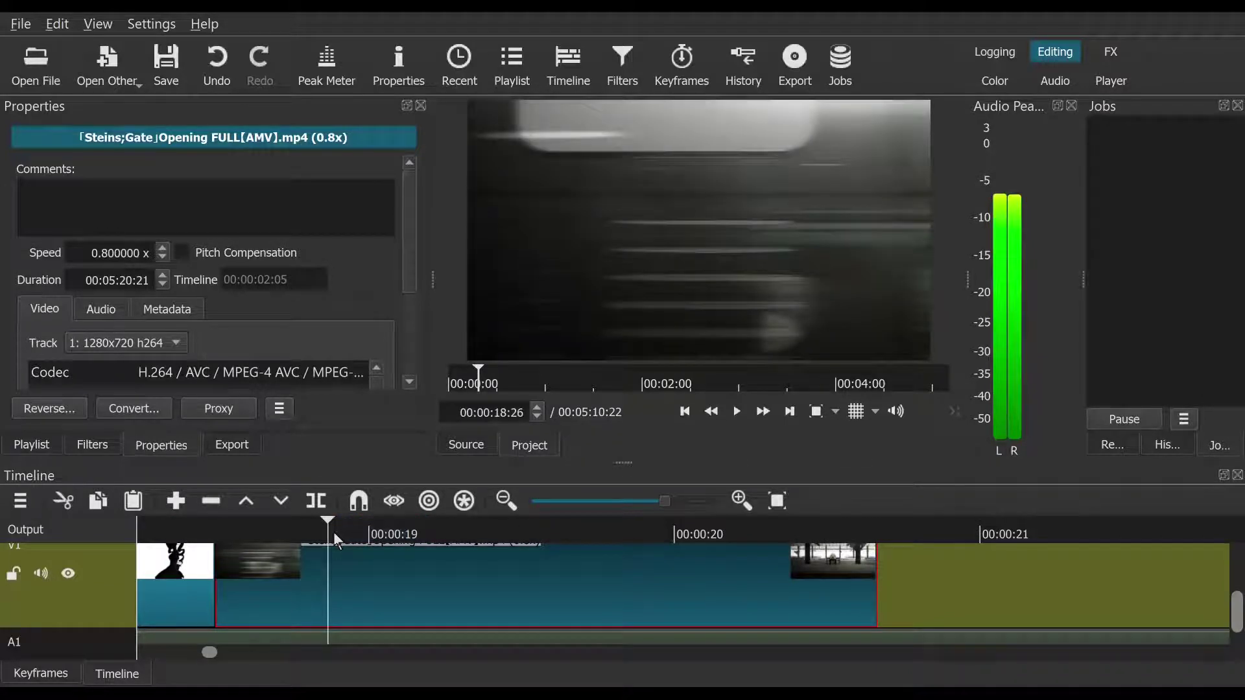
click(92, 453)
click(19, 297)
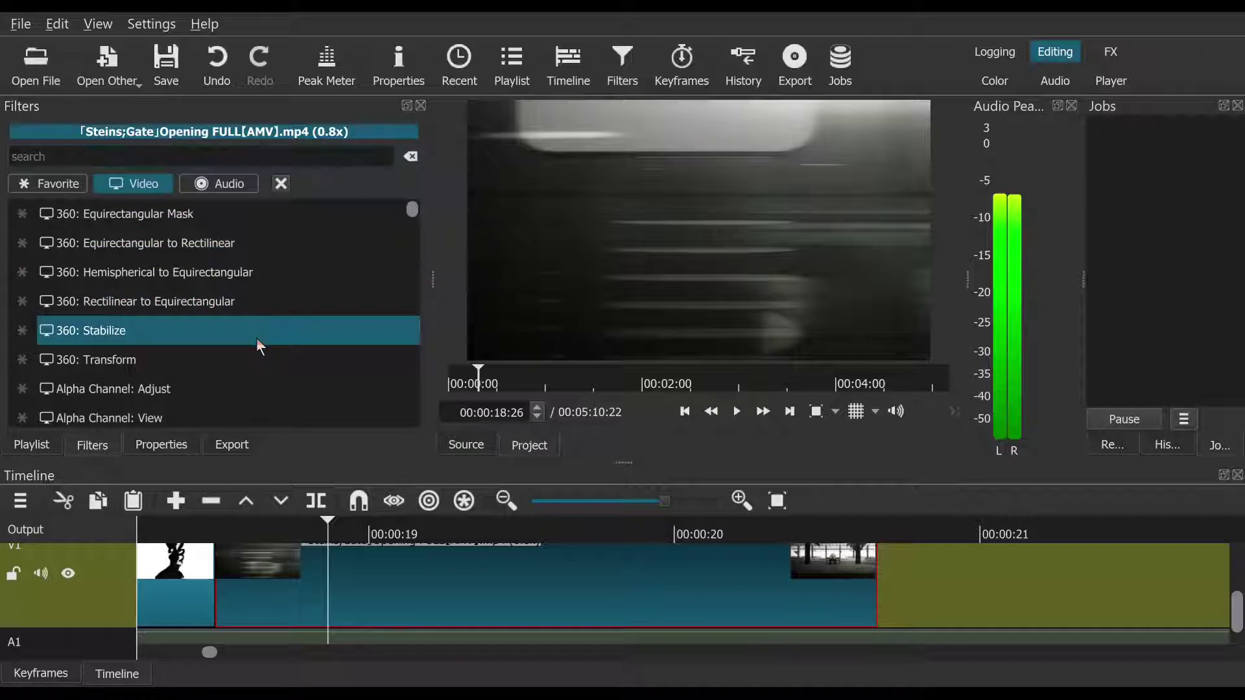
scroll(258, 353, down, 3)
scroll(257, 363, down, 8)
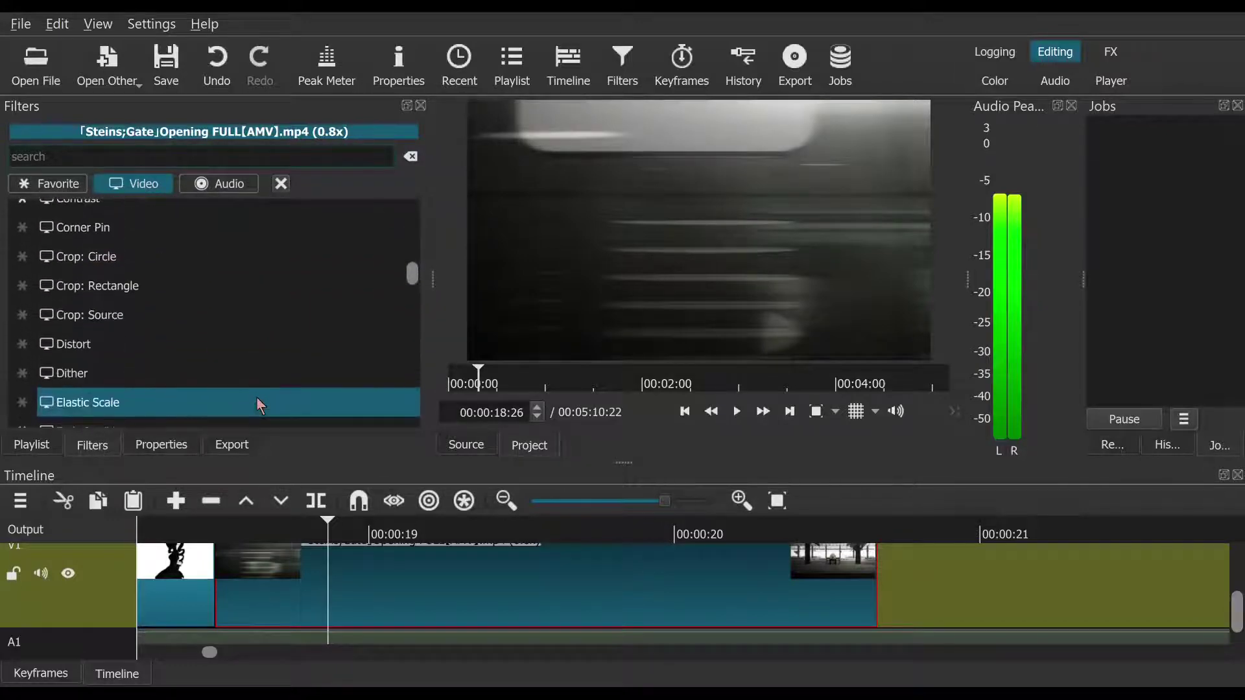
scroll(263, 398, down, 2)
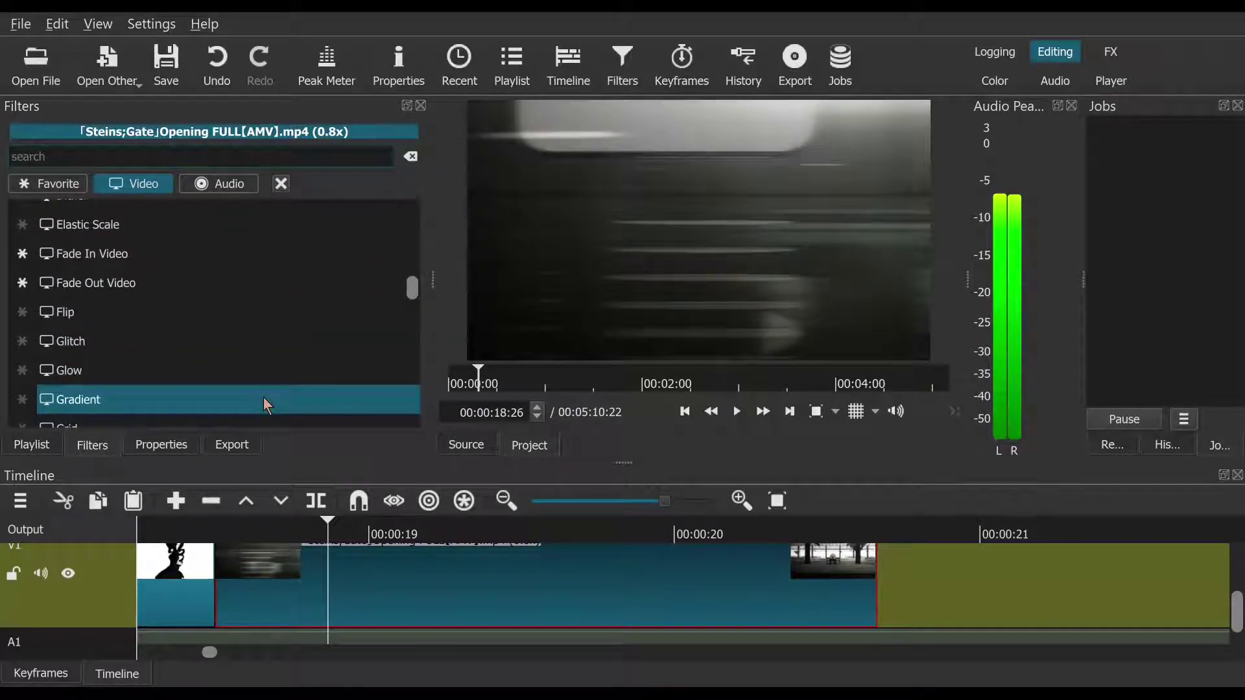
scroll(263, 398, down, 3)
scroll(264, 398, up, 3)
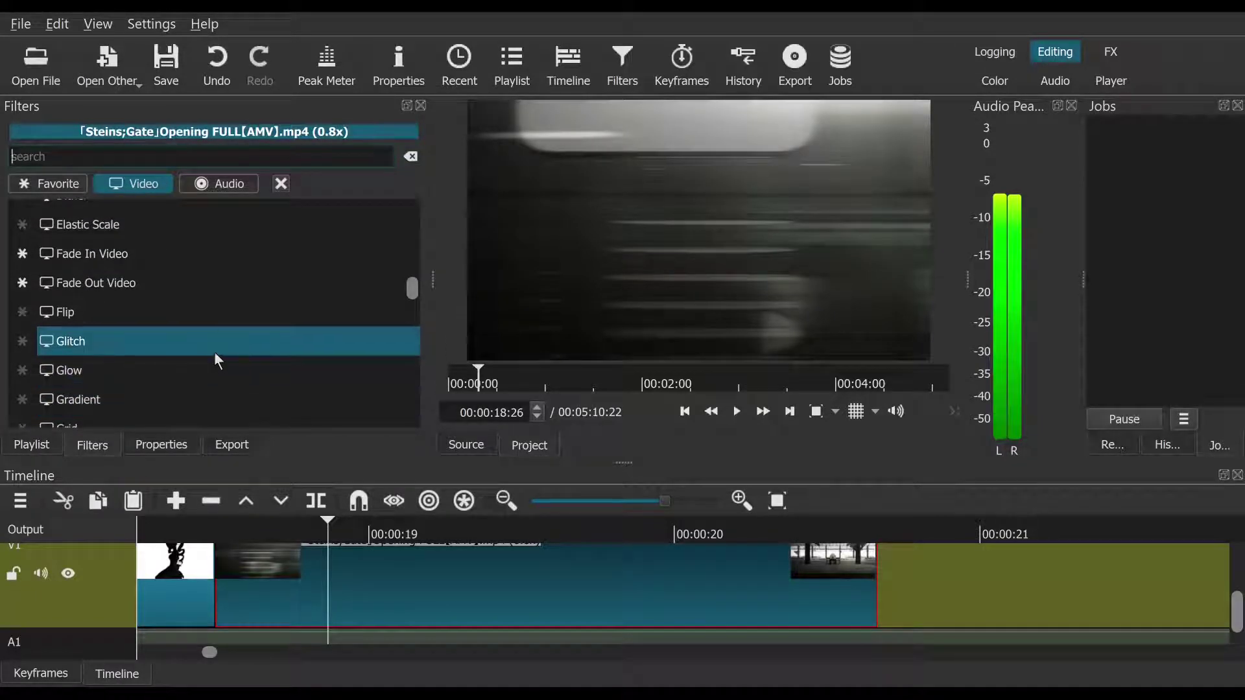
scroll(221, 366, down, 2)
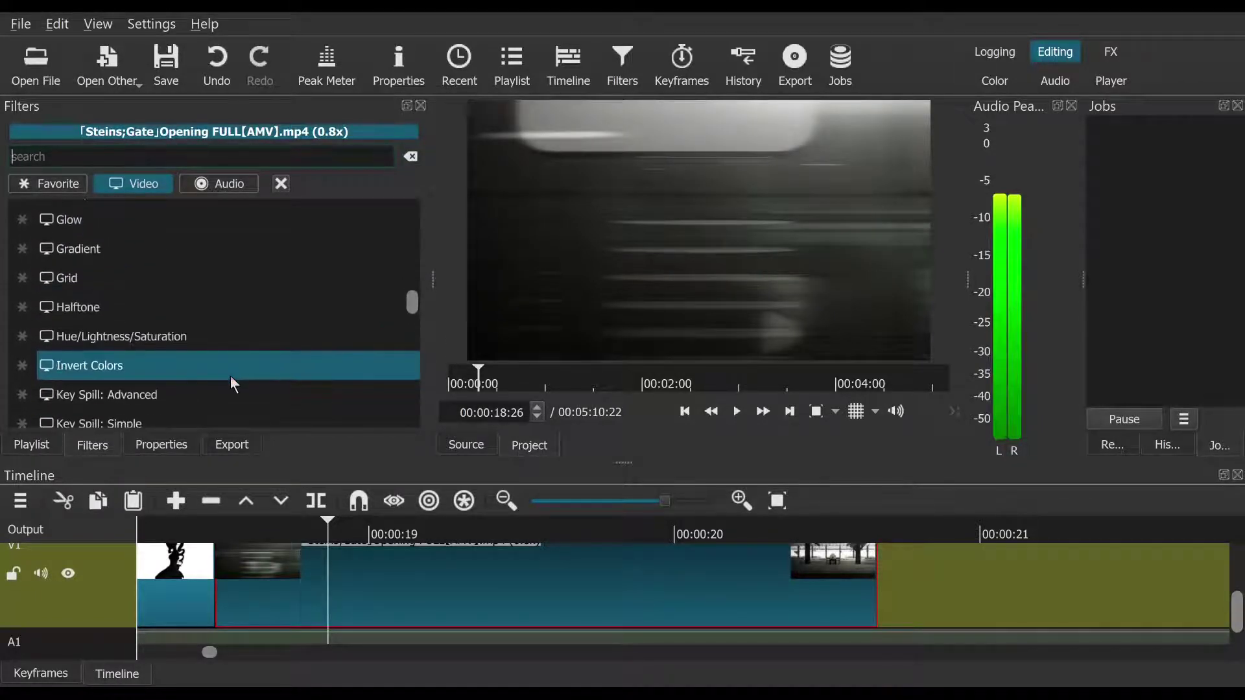
scroll(259, 382, down, 2)
scroll(273, 389, down, 2)
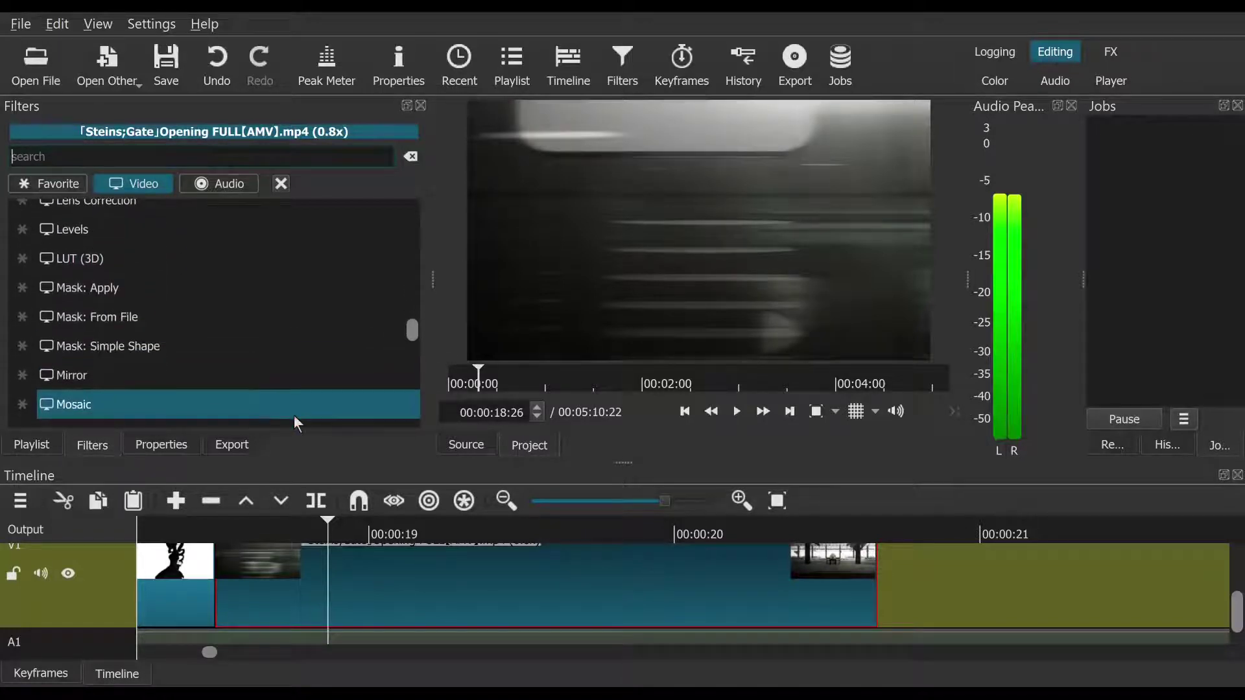
scroll(294, 418, down, 1)
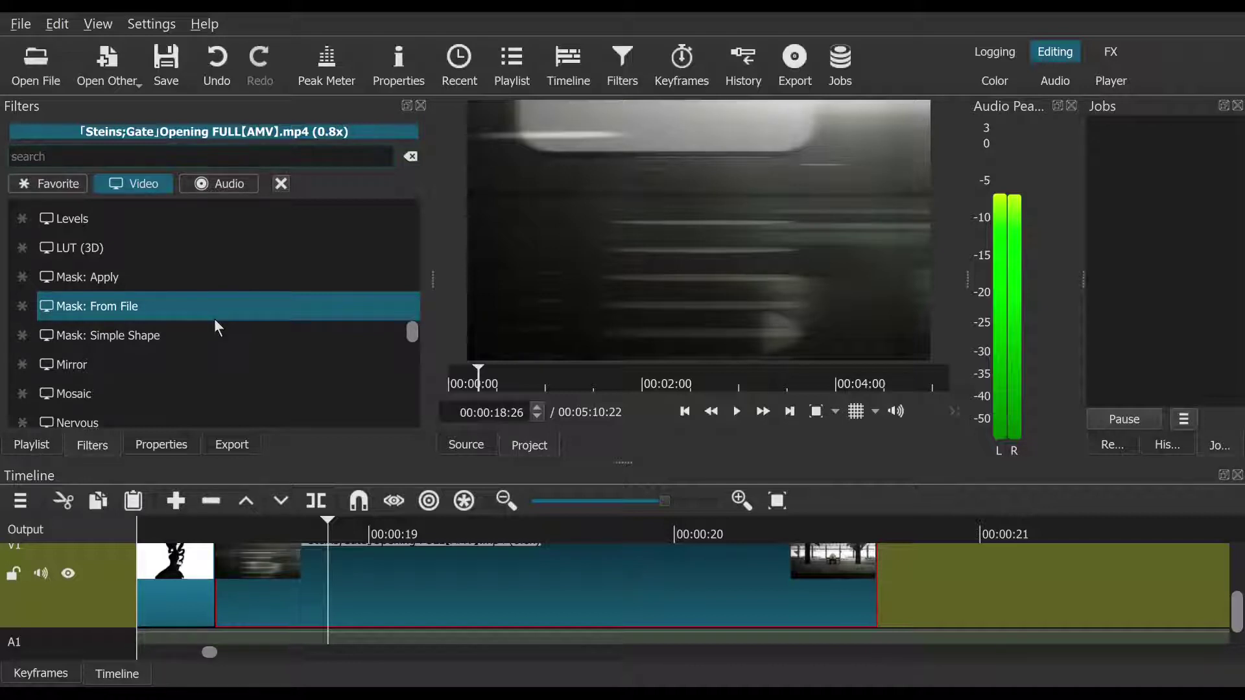
scroll(200, 337, down, 2)
scroll(161, 361, up, 2)
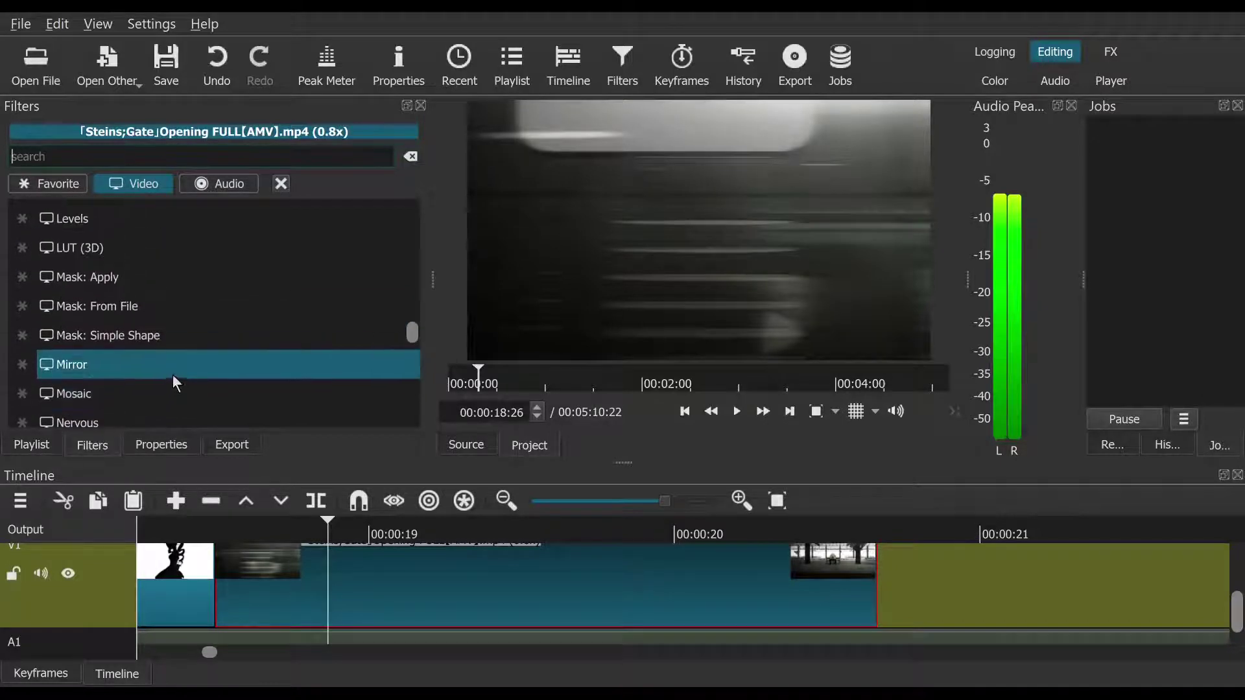
scroll(233, 324, down, 5)
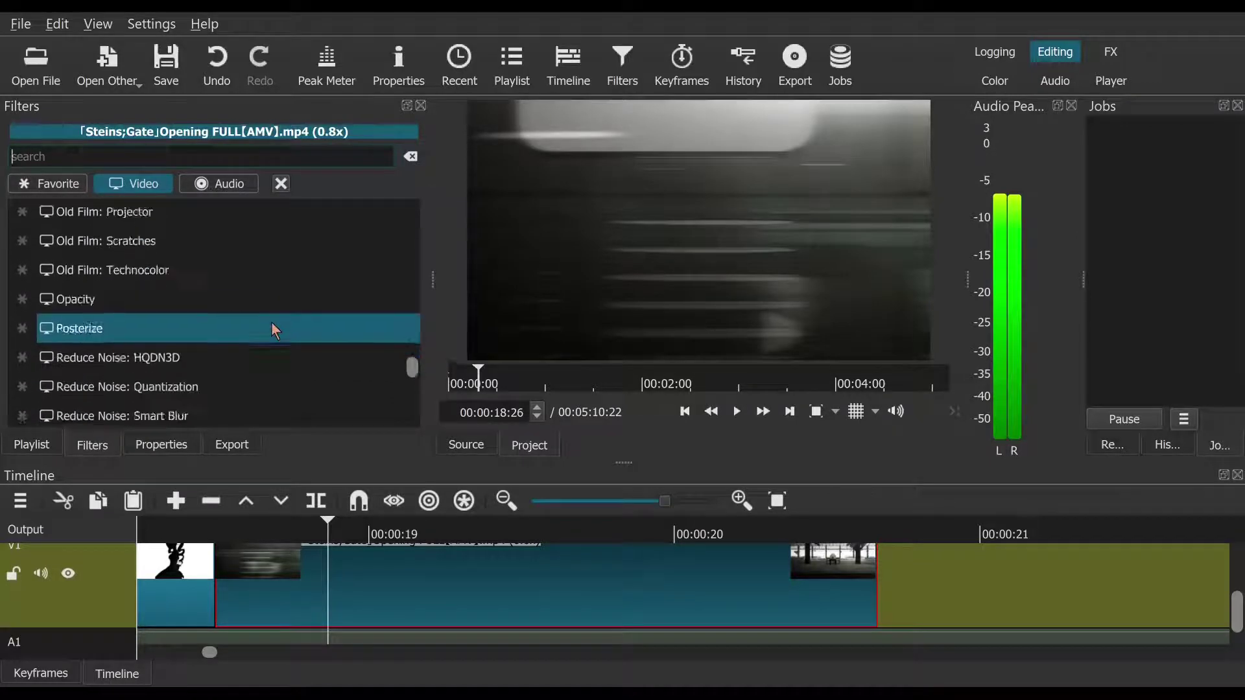
scroll(275, 330, down, 5)
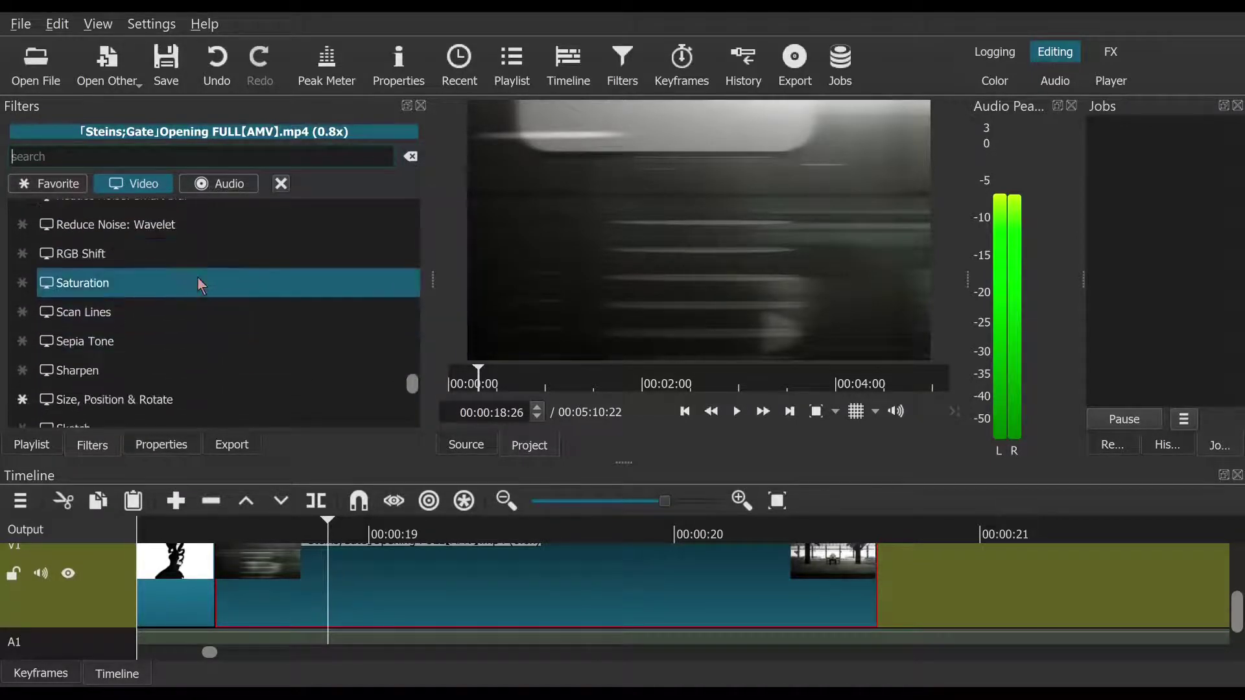
click(198, 279)
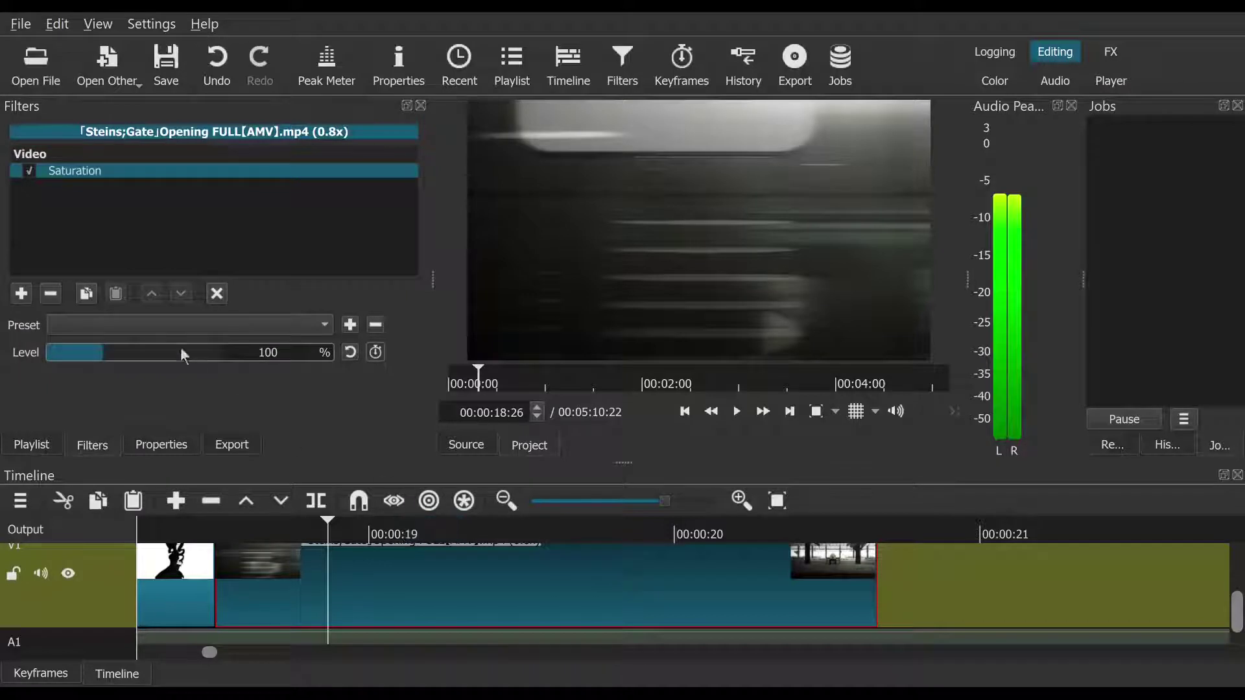
drag(108, 351, 3, 354)
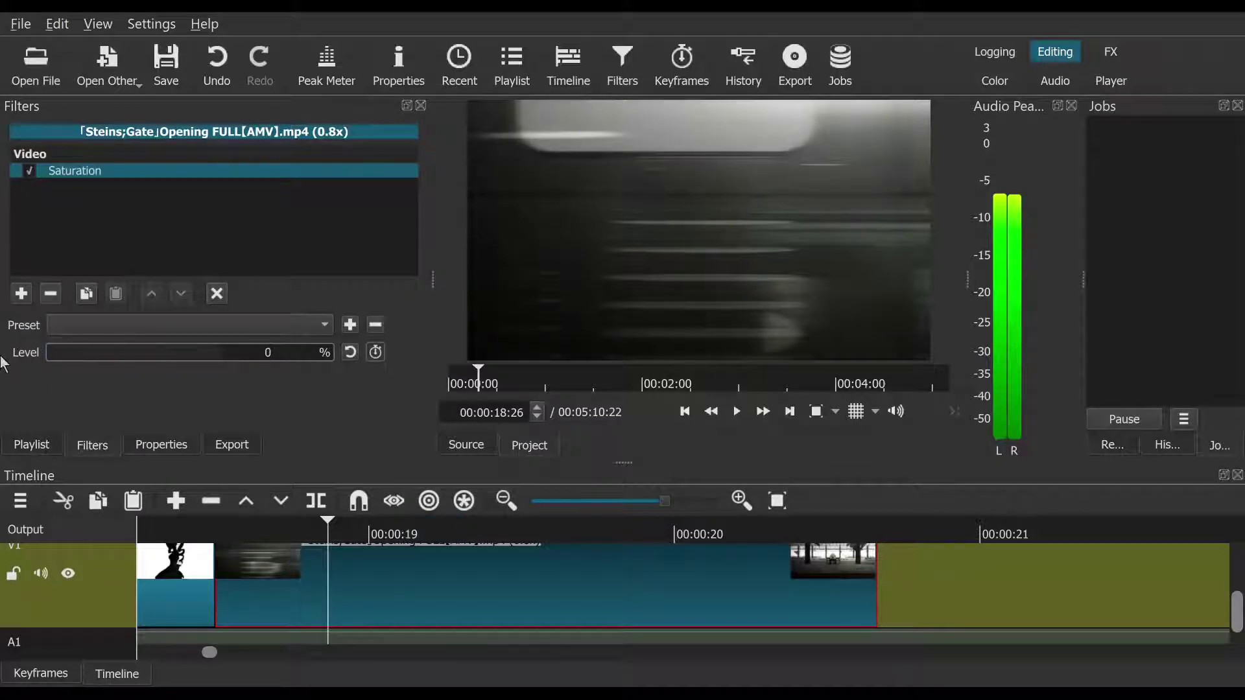
Step: Play the desaturated train-station clip on V1 from 00:00:18:19 through its end
click(263, 528)
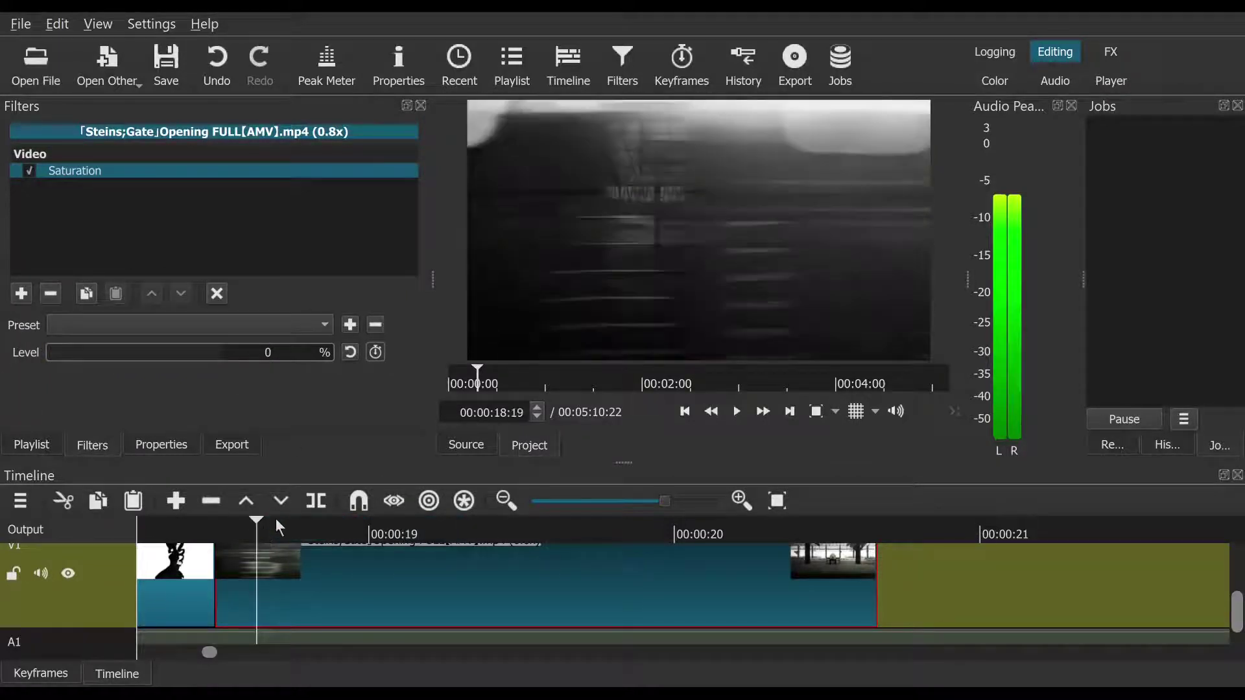
click(739, 413)
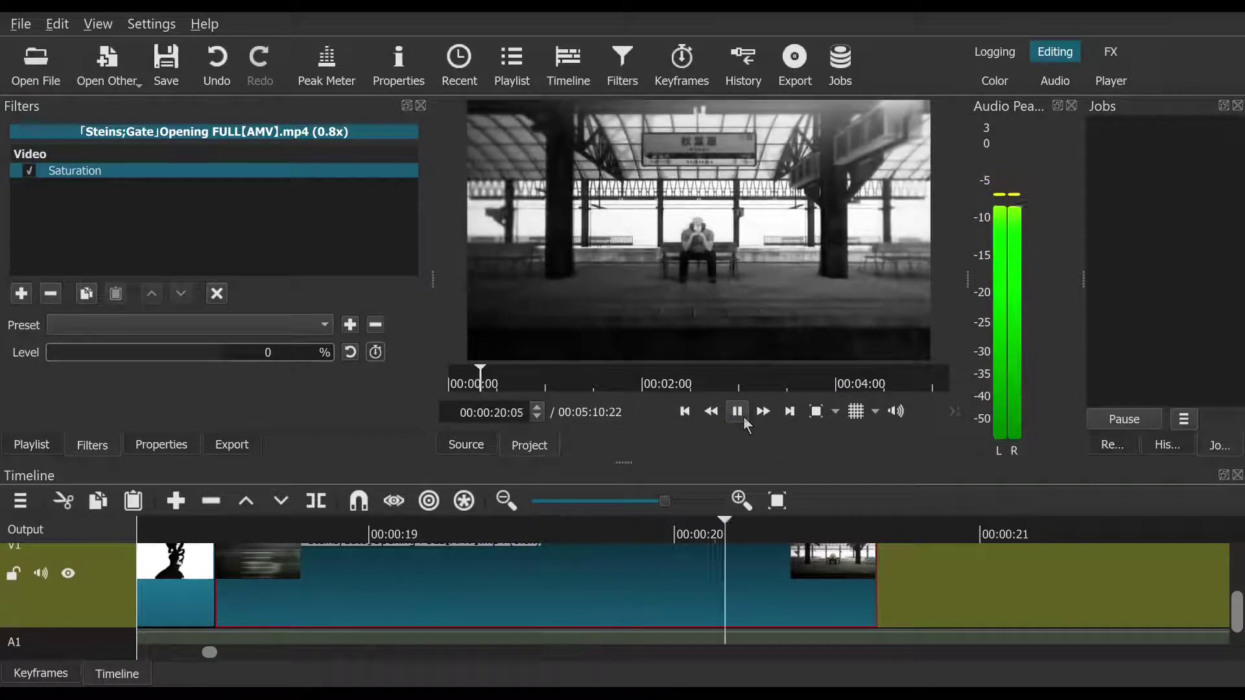
click(743, 417)
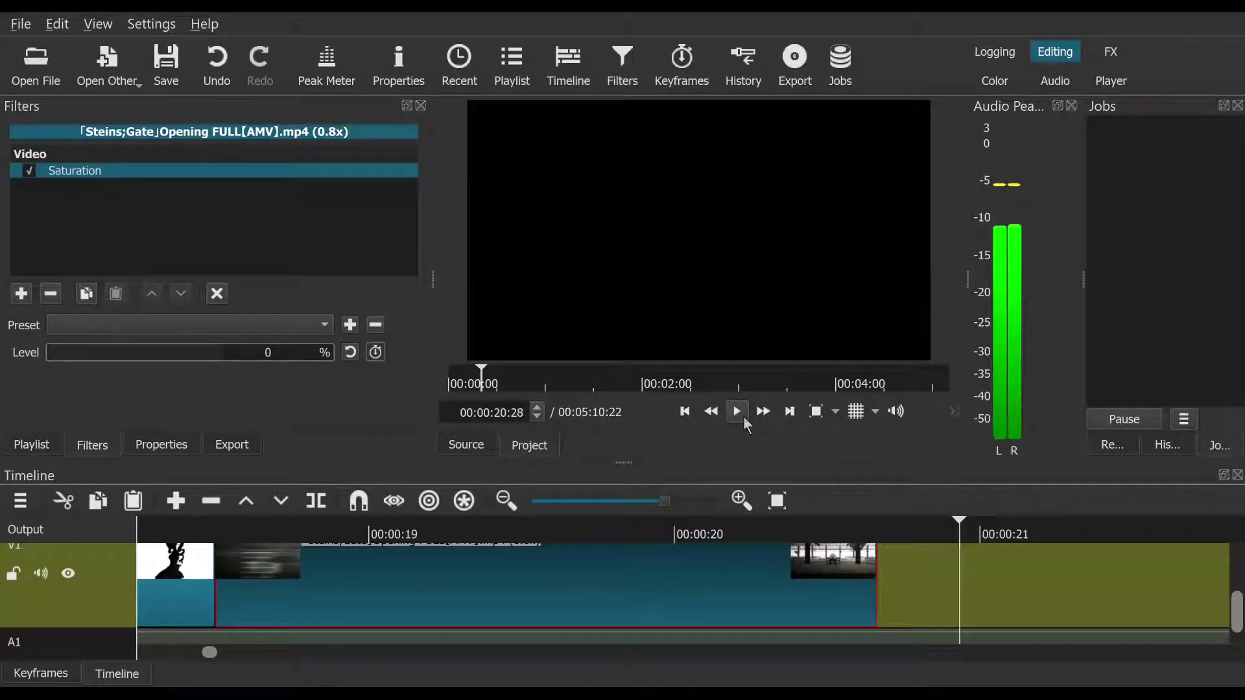
Step: Move the silhouette footage clip from V2 to V1 so it starts at 00:00:20:20, directly after the train-station clip
click(693, 420)
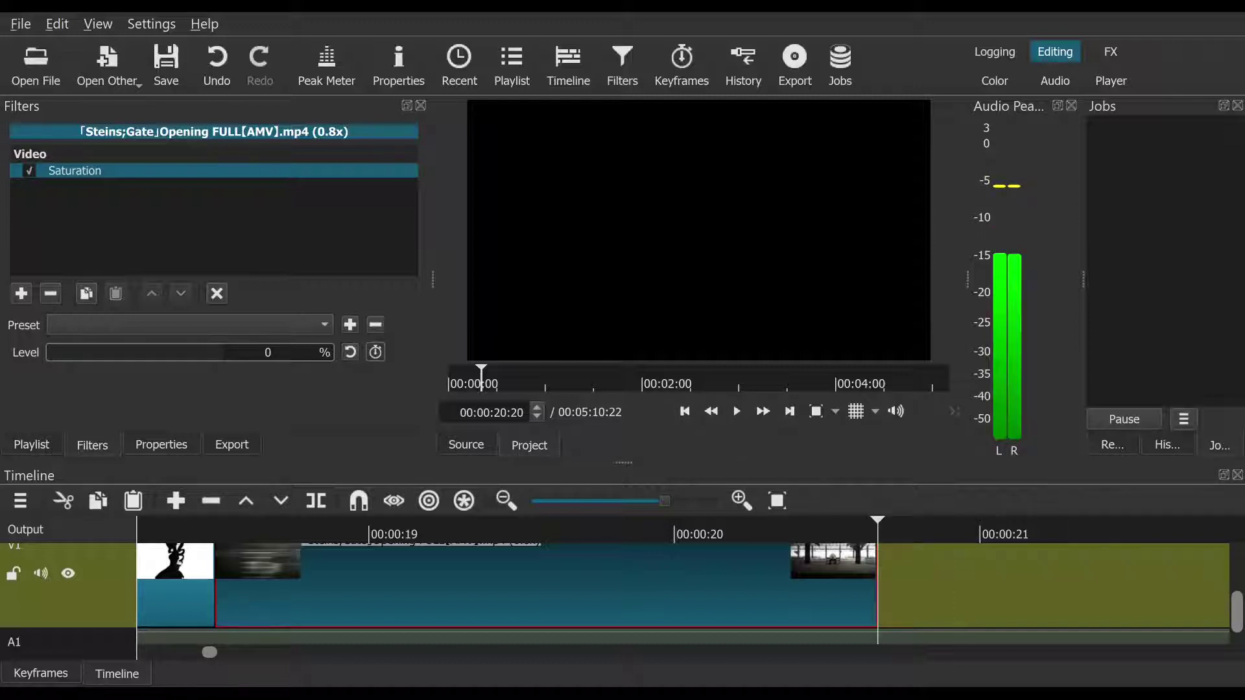
scroll(1239, 613, up, 2)
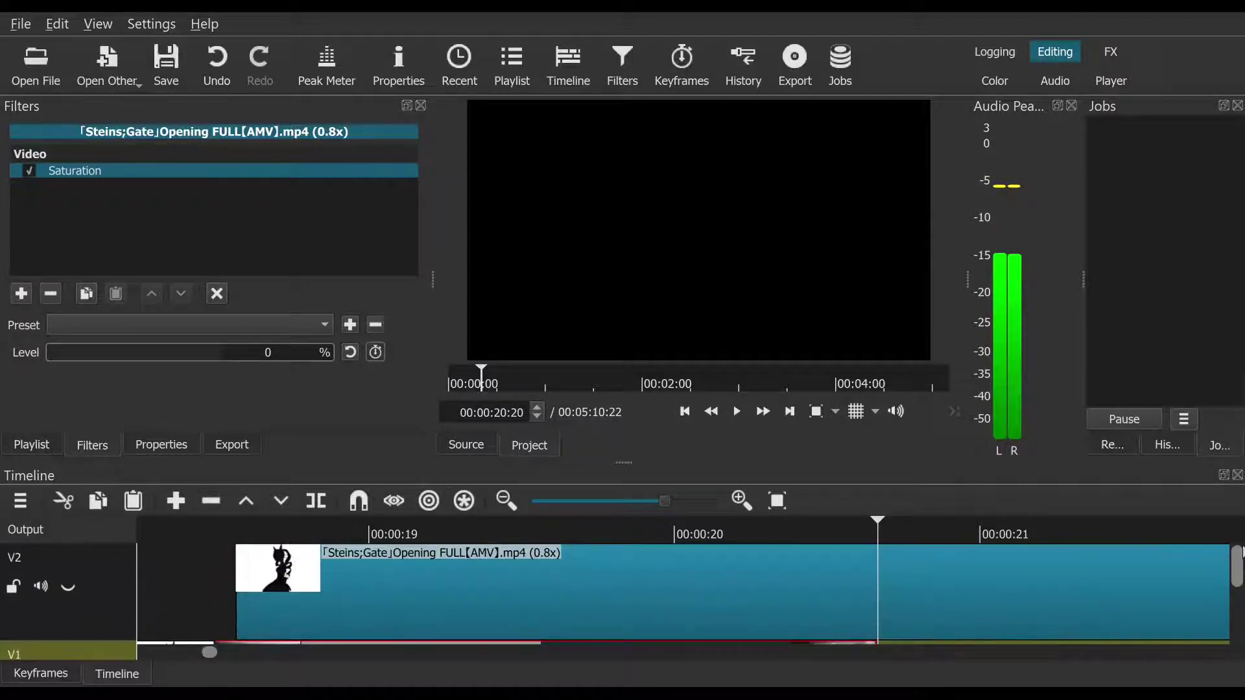
scroll(1239, 565, down, 1)
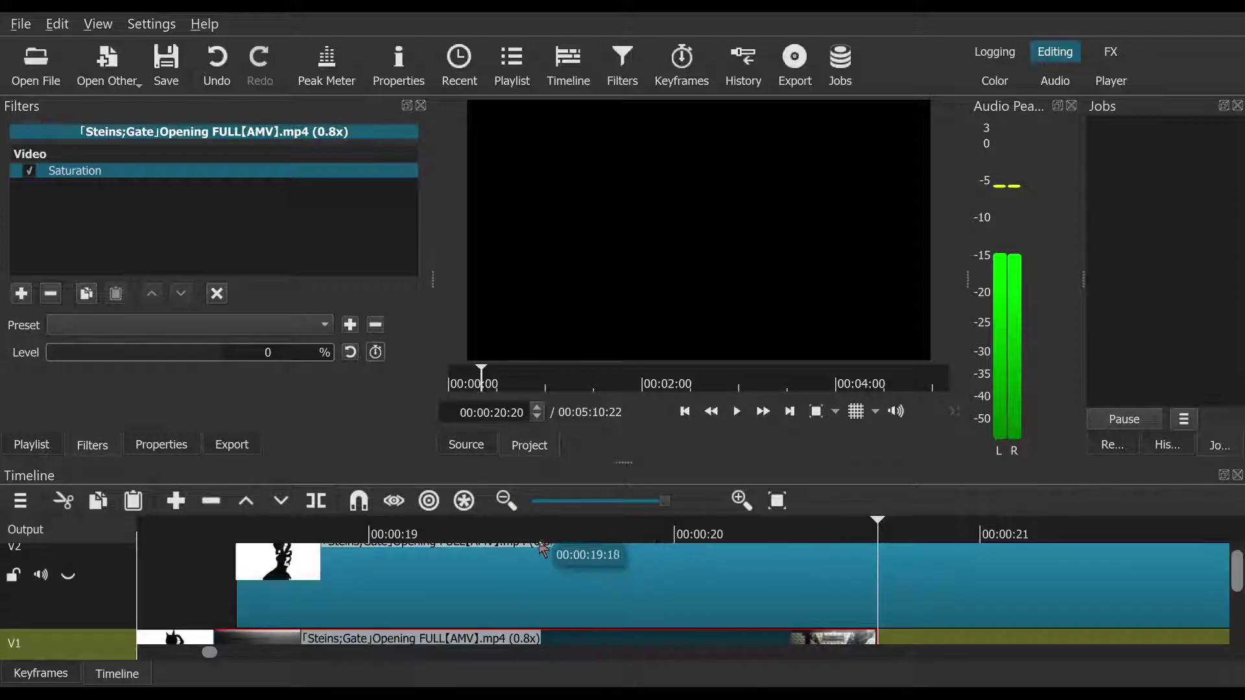
drag(473, 561, 950, 648)
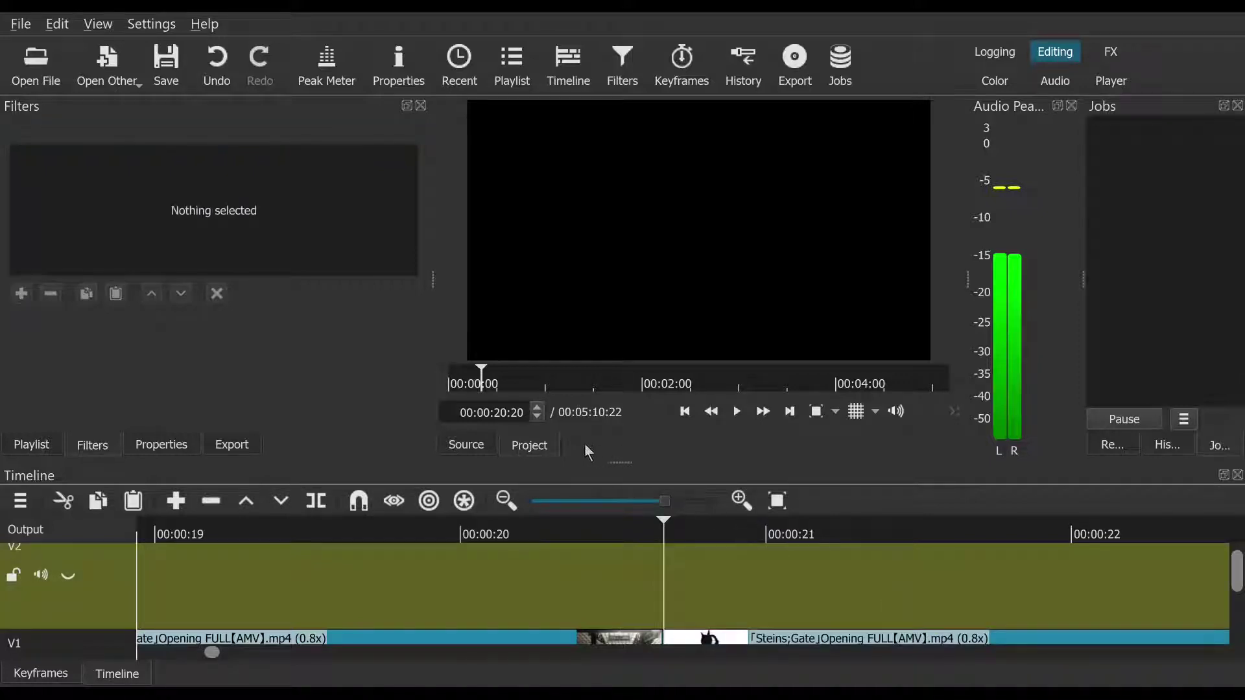
Step: Play V1 from 00:00:18:15 through the train-station clip into the silhouette footage that follows
click(688, 415)
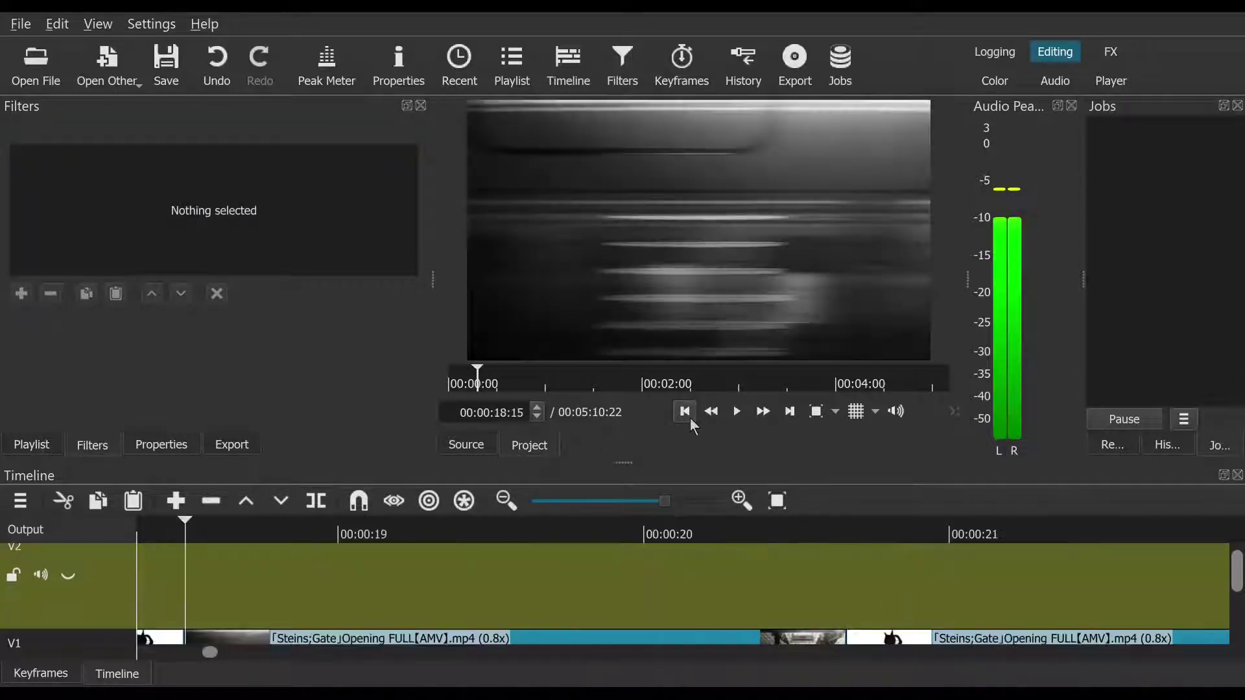
click(734, 413)
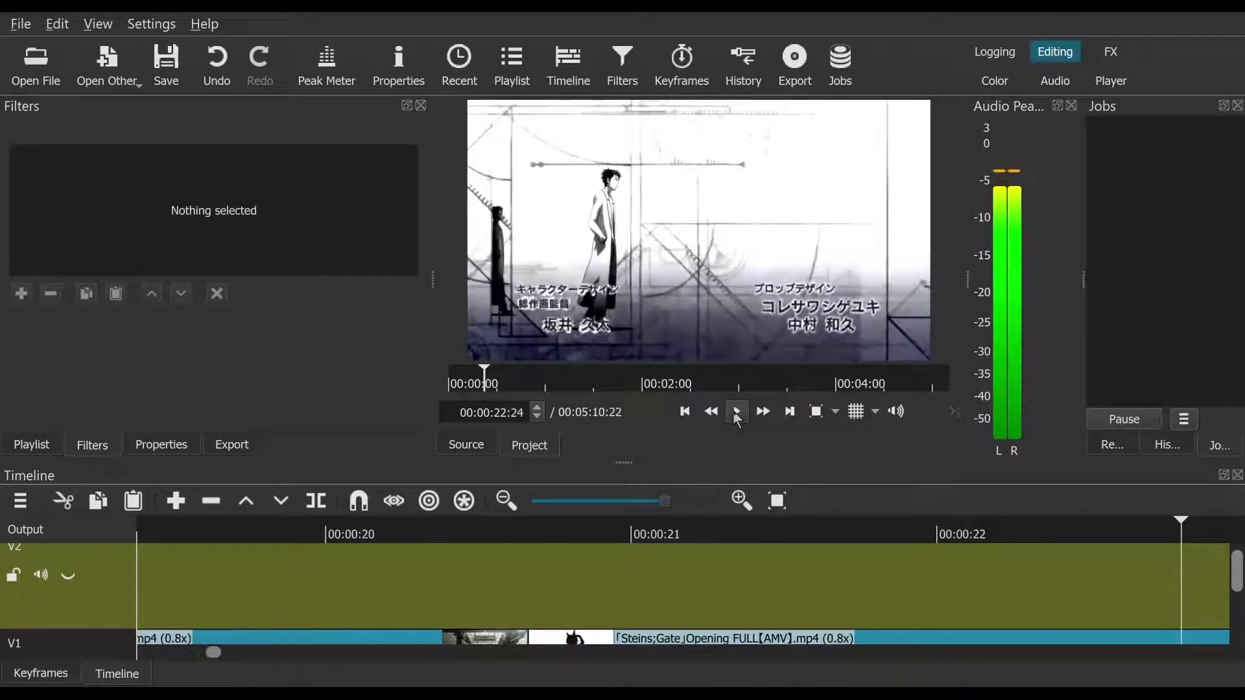
click(737, 413)
Step: Scrub the V1 silhouette footage in small increments from 00:00:21:28, placing the playhead at 00:00:22:10
click(915, 532)
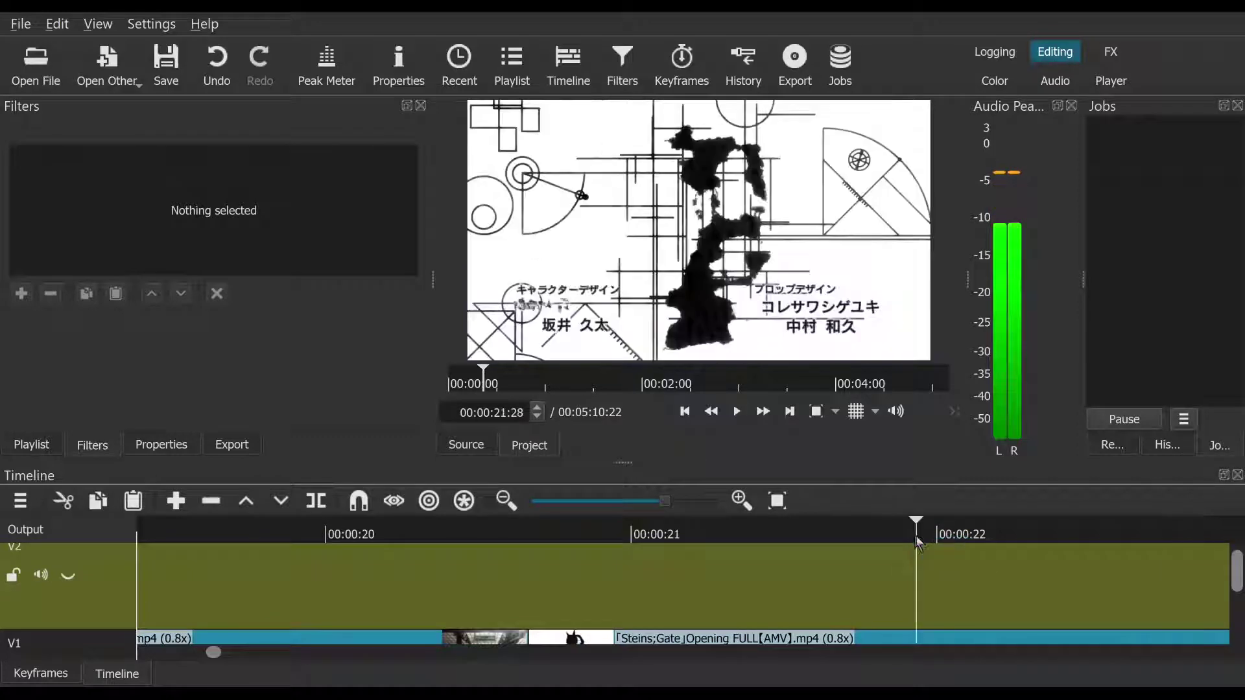
click(928, 535)
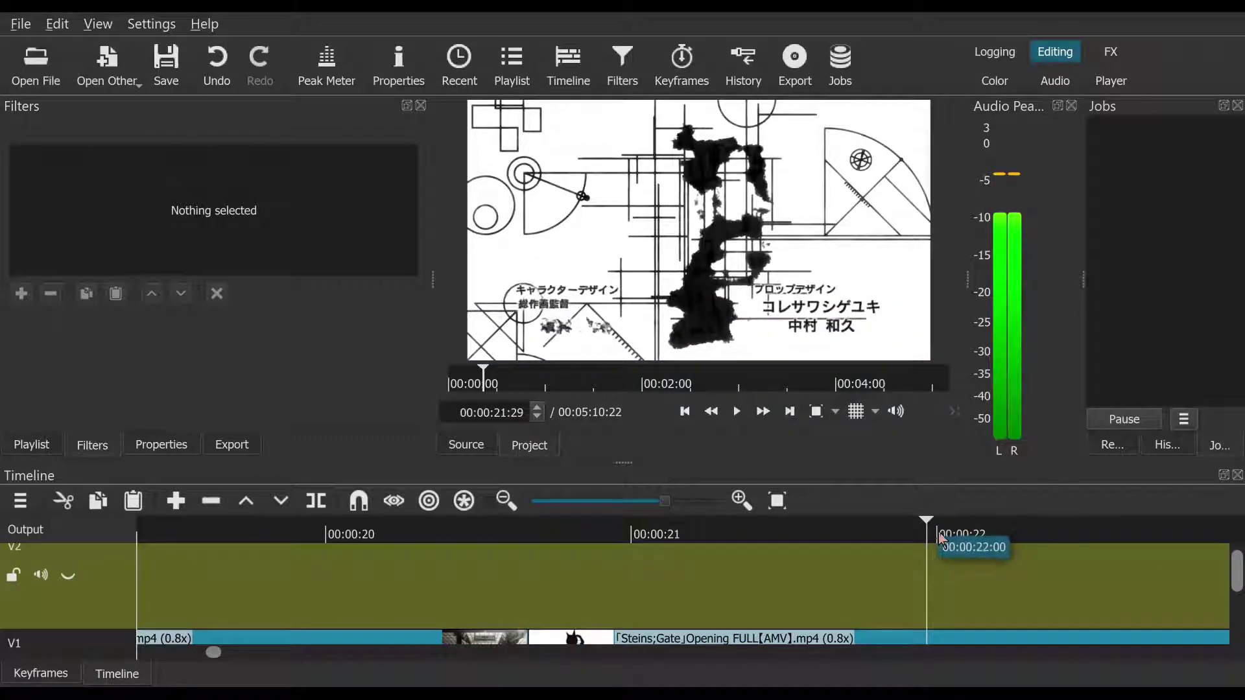
click(937, 535)
click(946, 536)
click(958, 535)
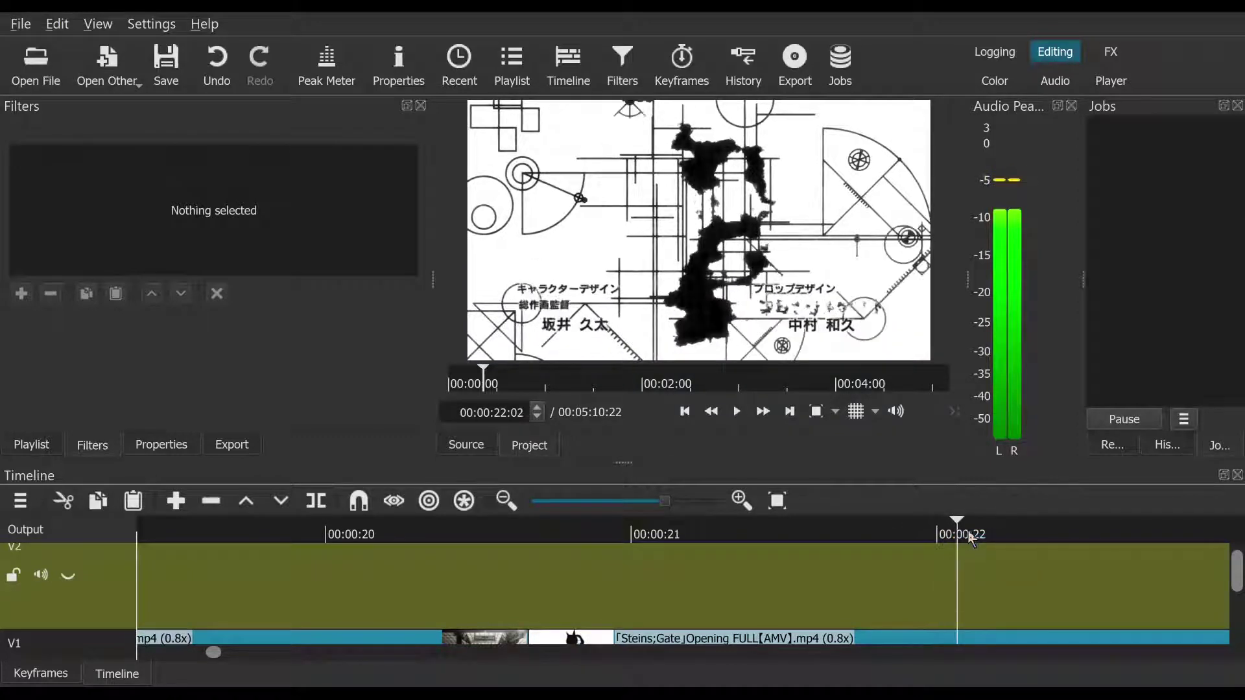
click(978, 535)
click(991, 533)
click(1003, 533)
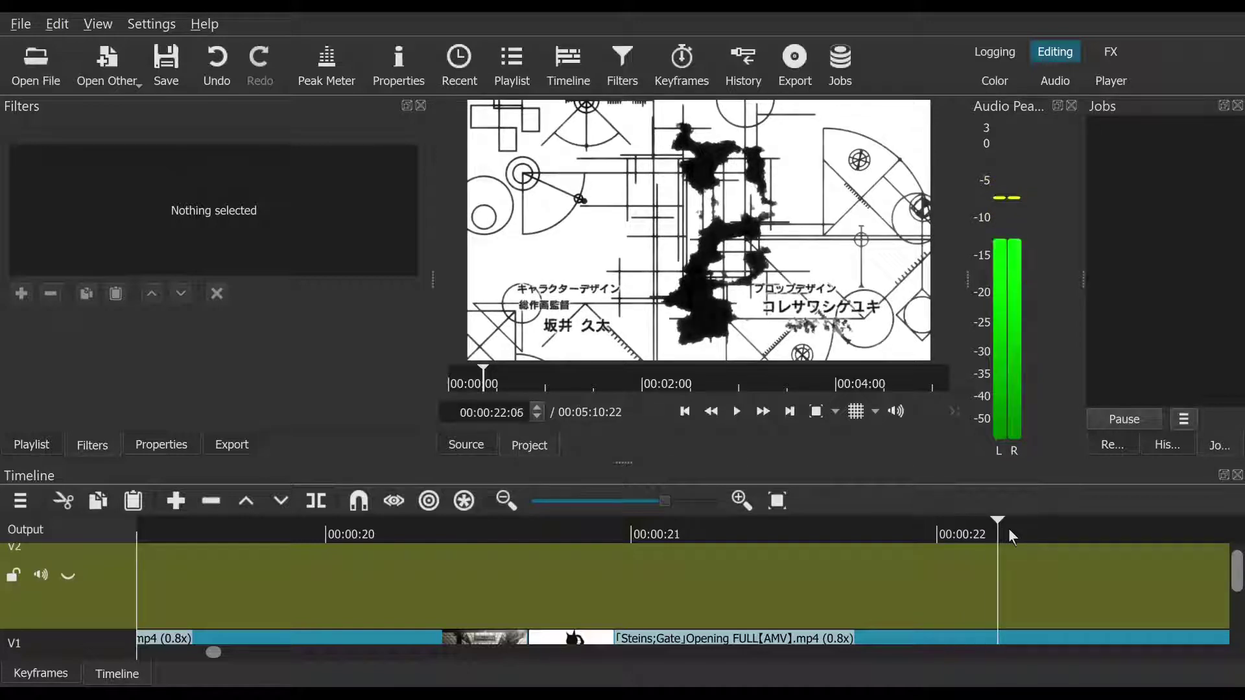
click(1022, 533)
mouse_move(1022, 528)
mouse_down()
mouse_move(1086, 523)
mouse_move(1043, 519)
mouse_up()
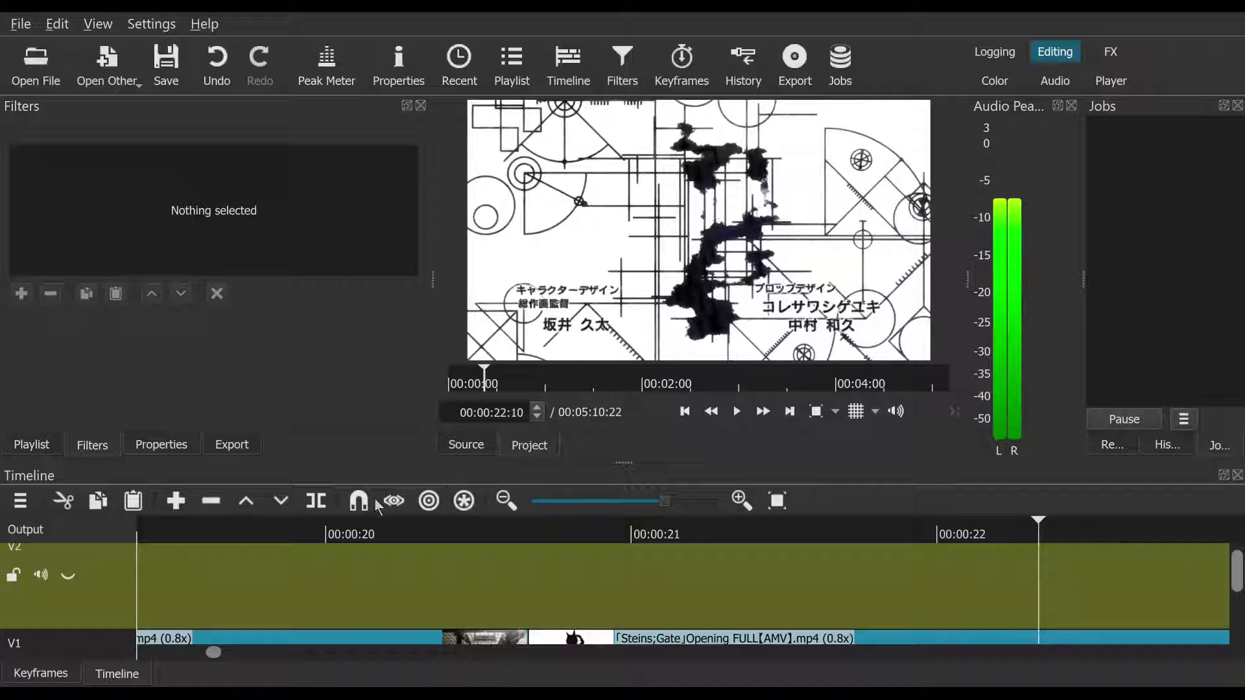
Step: Move the playhead frame by frame to 00:00:21:19 and split the V1 clip there
click(542, 419)
click(542, 419)
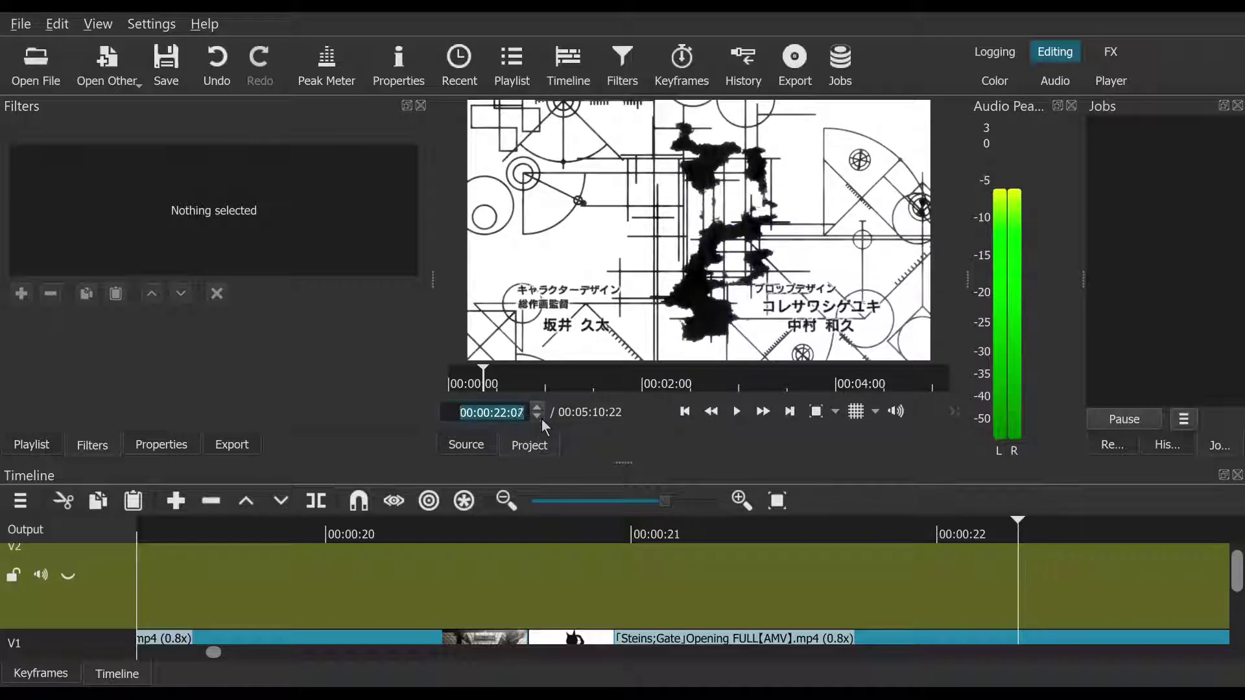
click(542, 418)
click(542, 418)
click(542, 419)
click(542, 419)
click(542, 419)
click(542, 419)
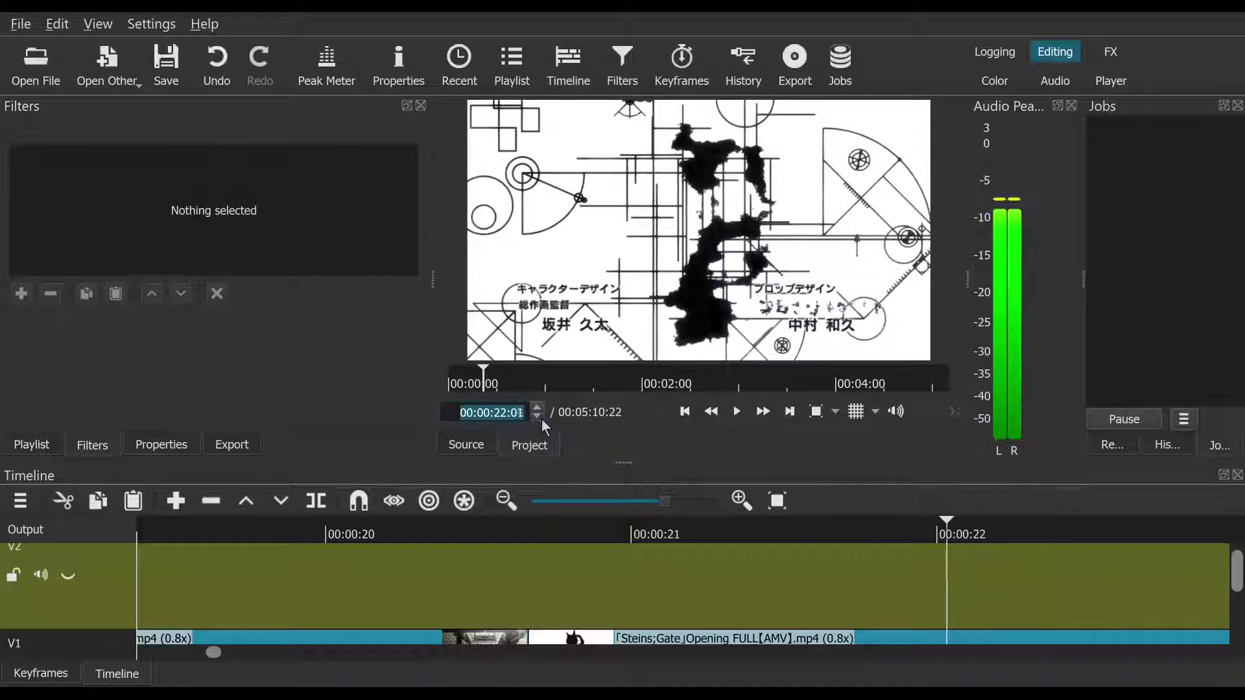
click(538, 408)
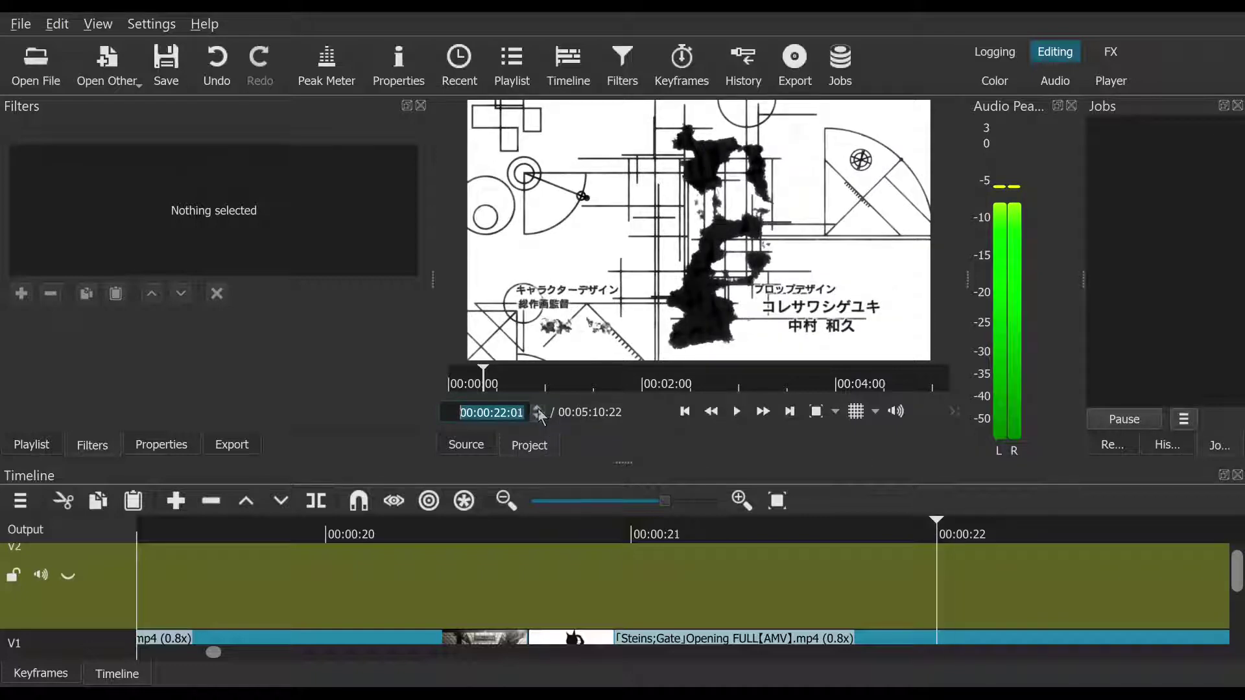
click(538, 408)
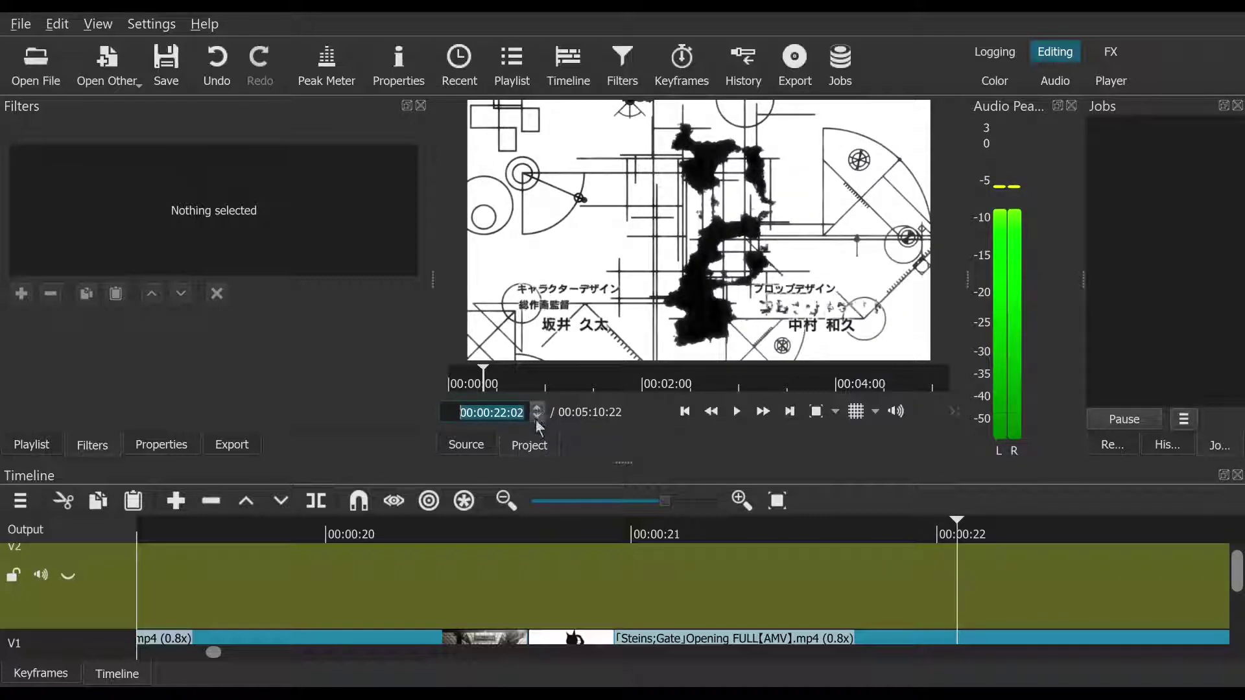
click(537, 418)
click(536, 418)
click(537, 418)
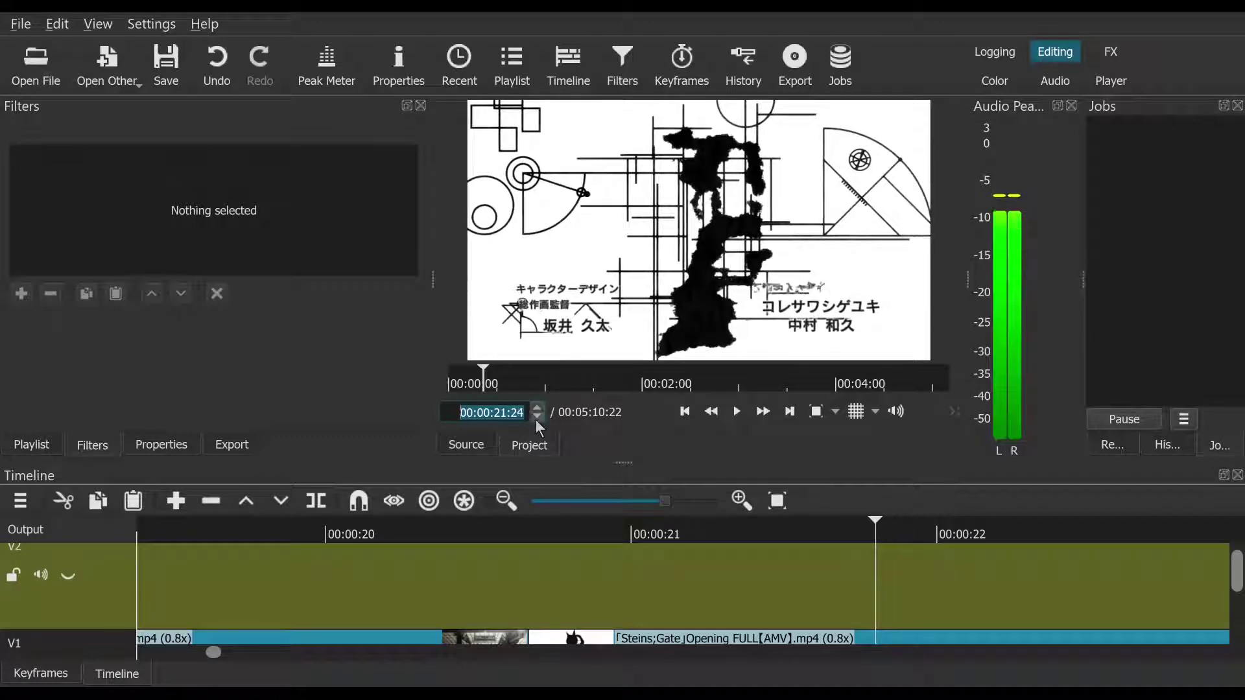
click(537, 418)
click(537, 418)
click(537, 418)
click(537, 418)
click(537, 418)
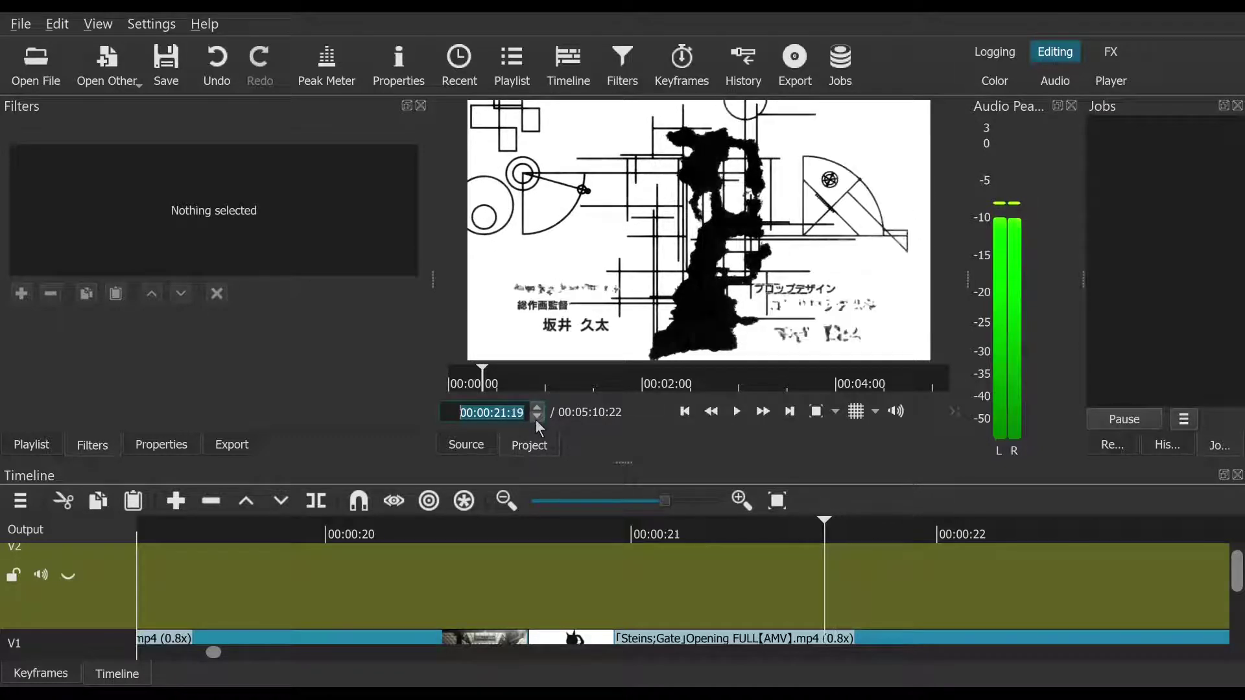
click(538, 410)
click(538, 409)
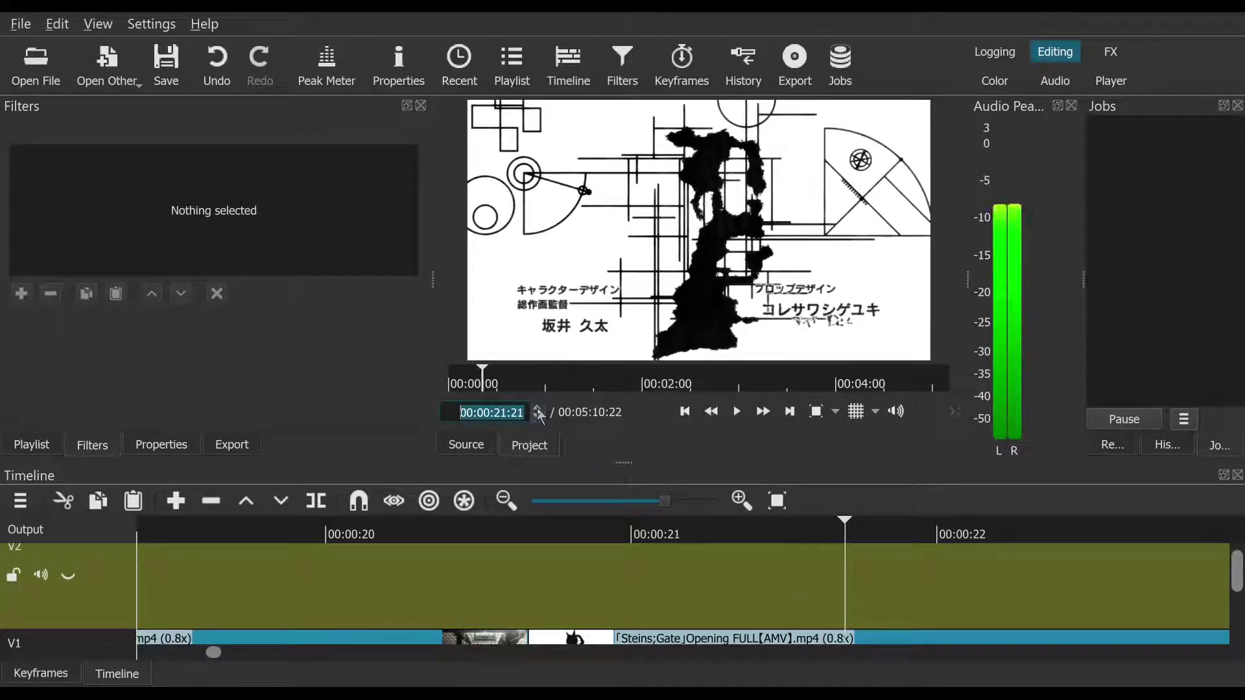
click(539, 410)
click(538, 410)
click(538, 410)
click(538, 410)
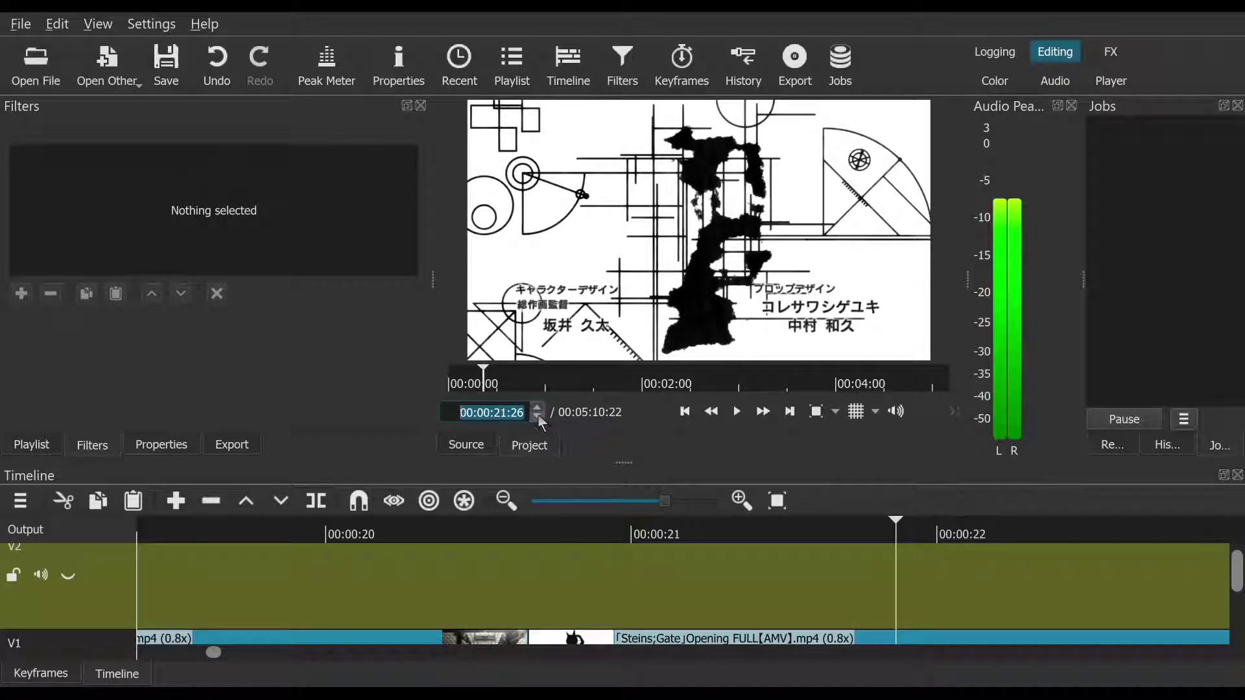
click(537, 416)
click(536, 416)
click(537, 416)
click(537, 416)
click(537, 416)
click(537, 416)
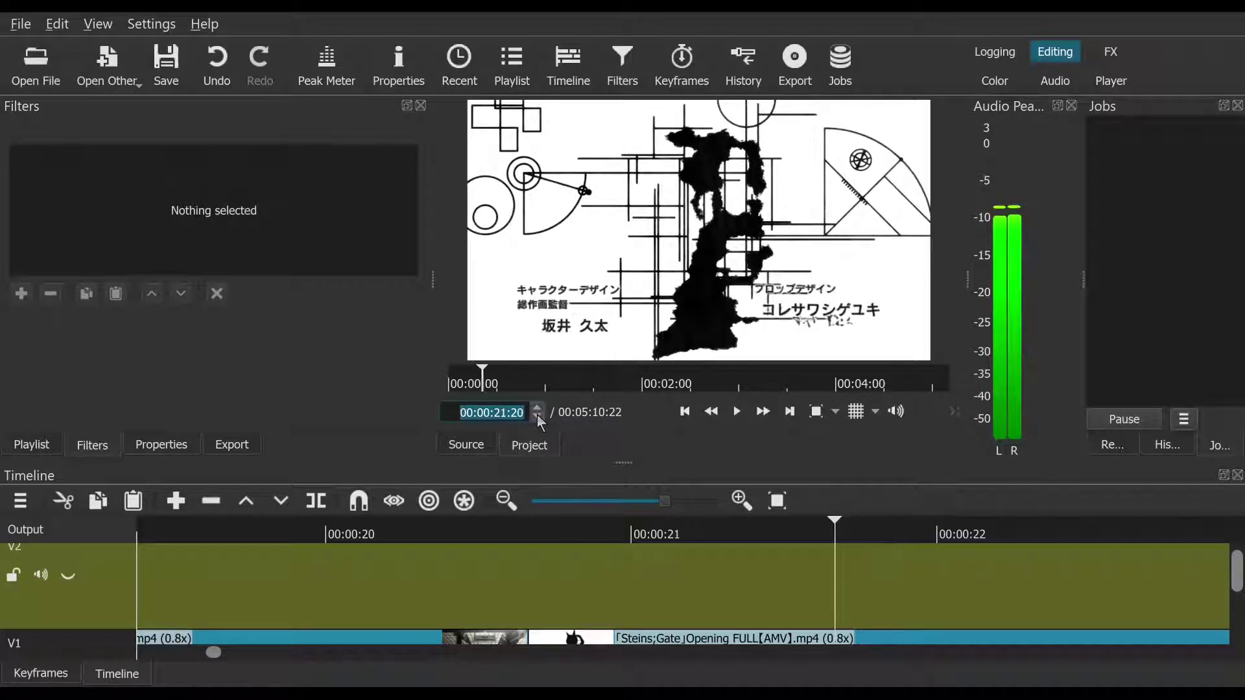
click(537, 415)
click(536, 415)
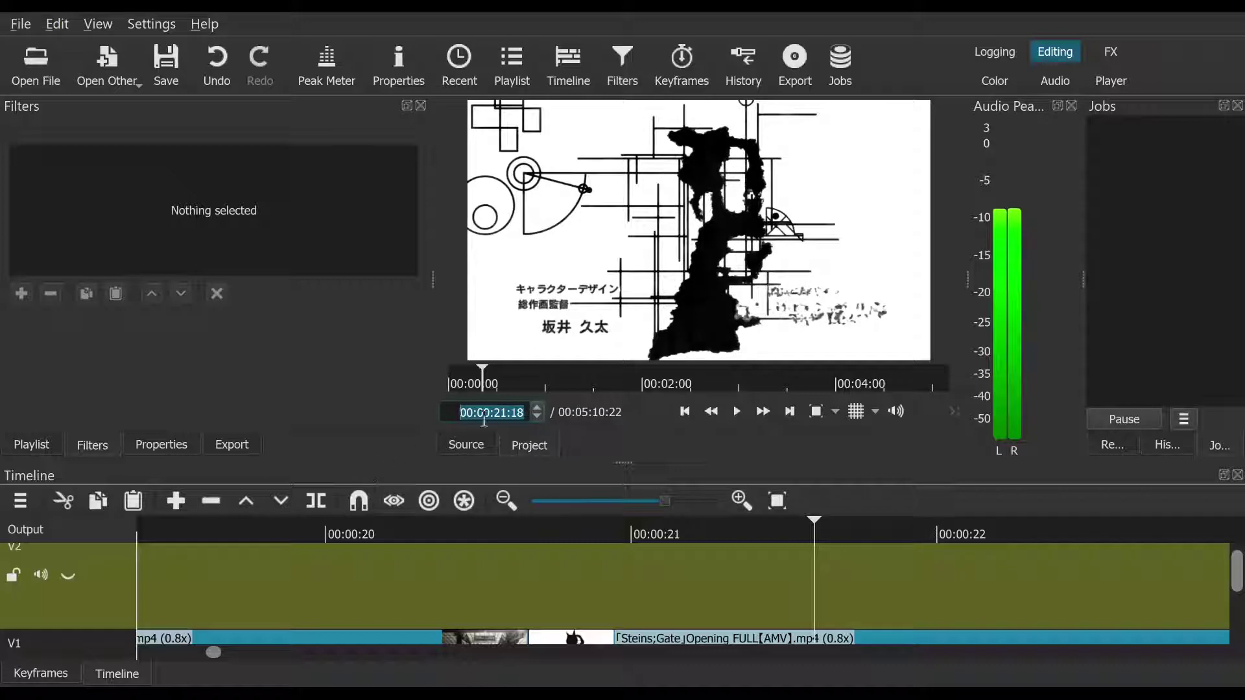
click(537, 409)
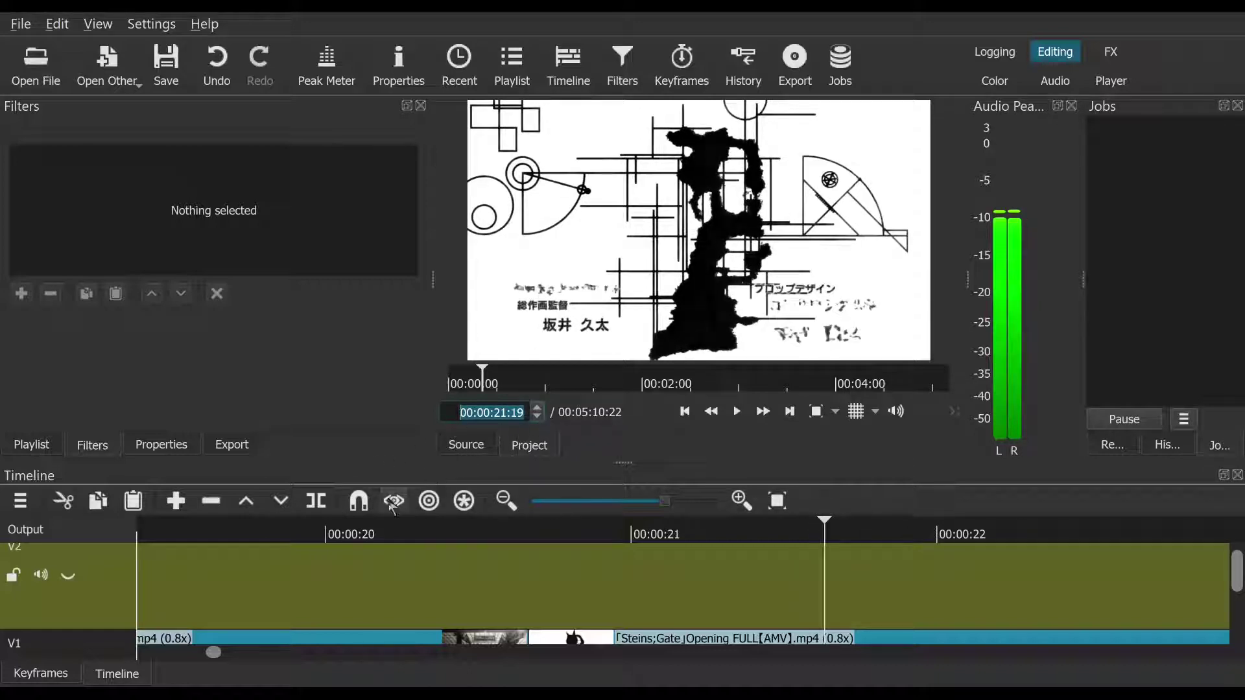
click(316, 503)
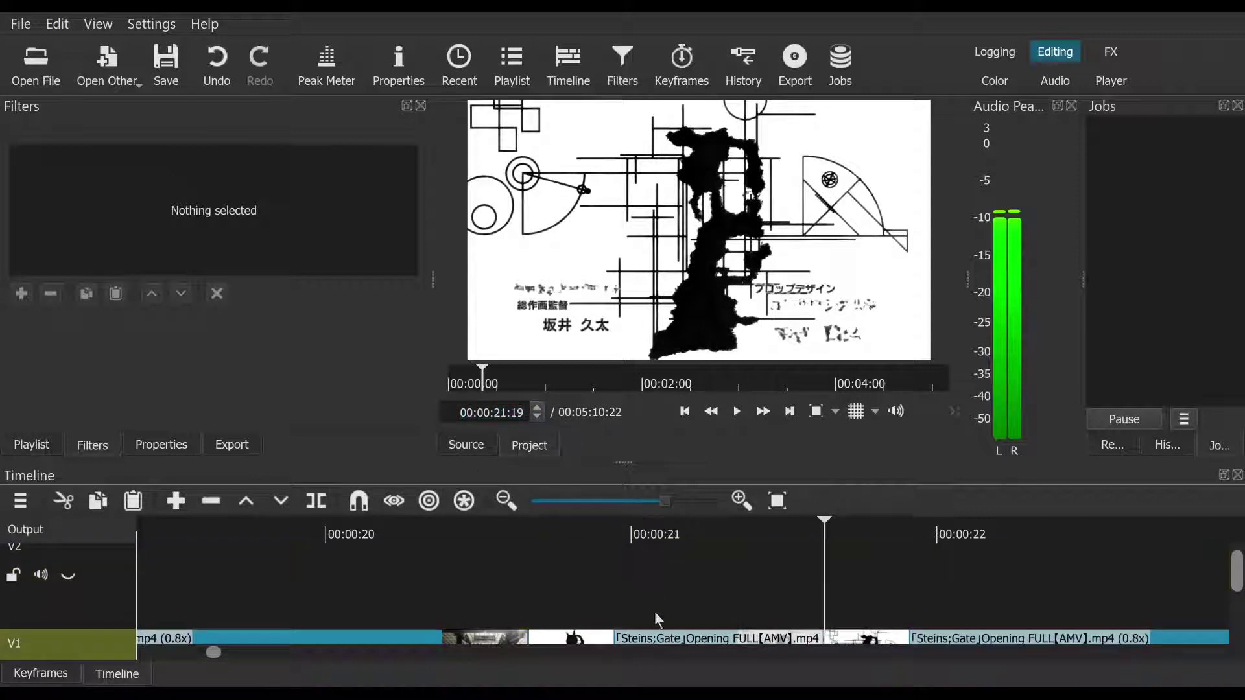
Step: Ripple-remove the short V1 segment just before the split at 00:00:21:19
right_click(658, 634)
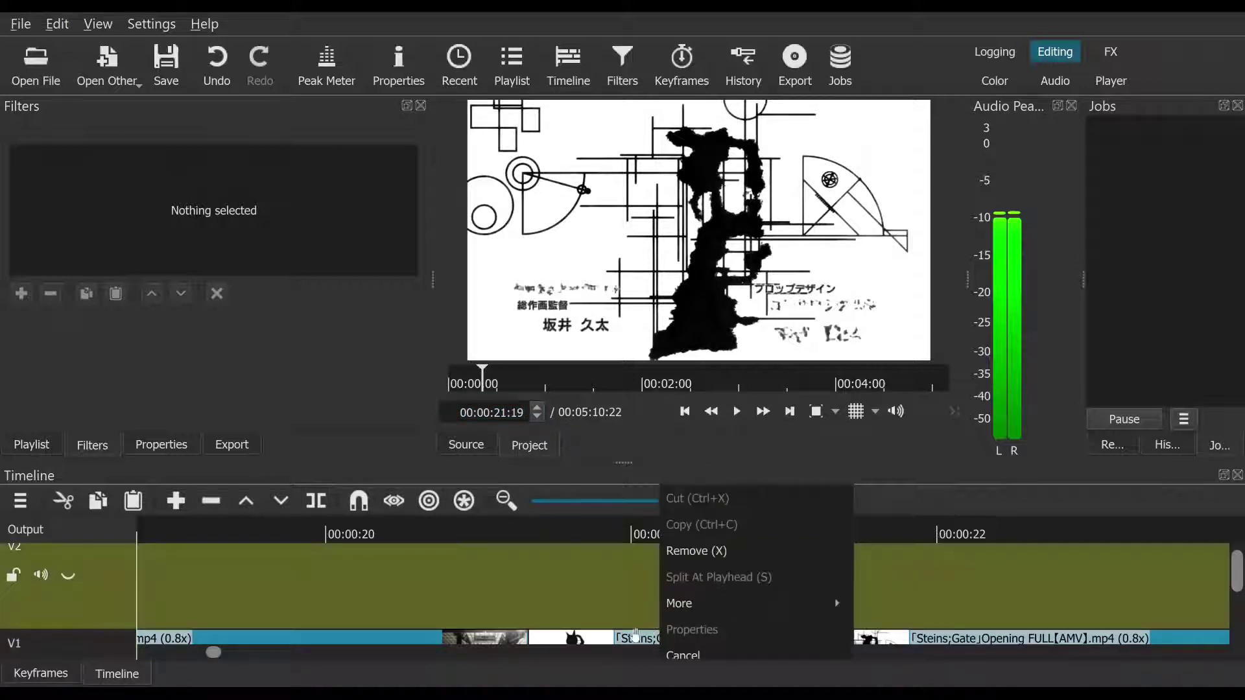
click(634, 634)
right_click(627, 635)
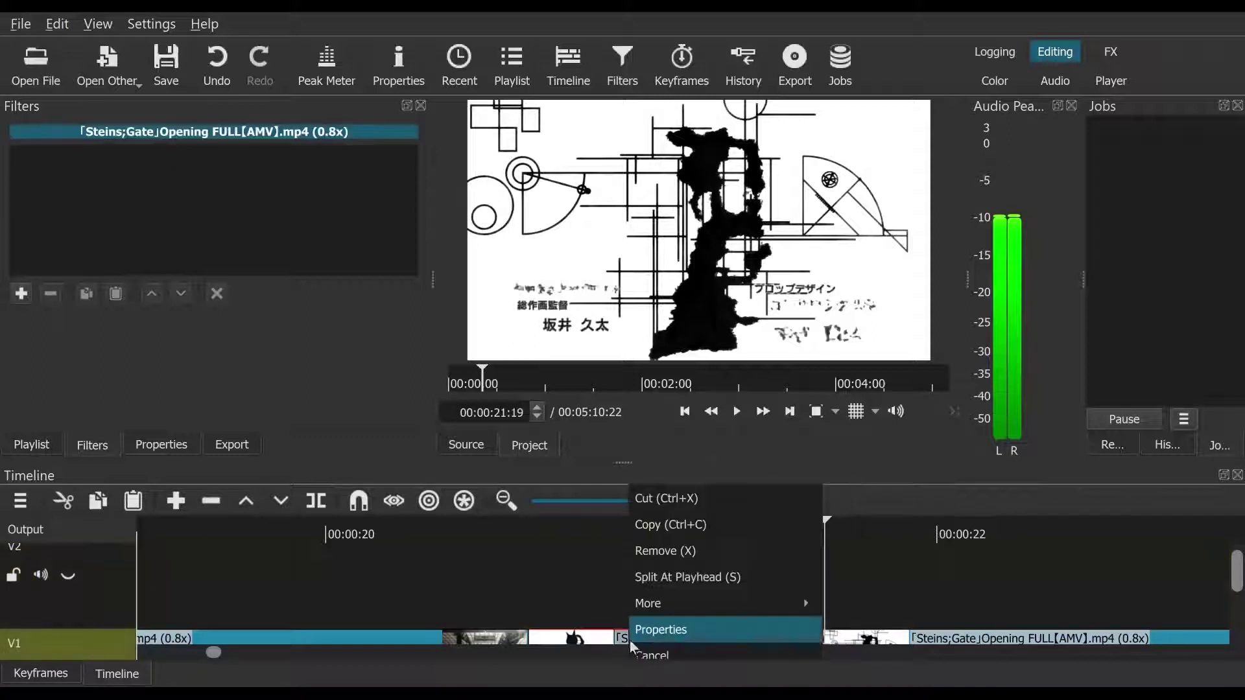
click(706, 562)
Step: Play back the V1 sequence across the removed section, from 00:00:20:12 and again from earlier cuts at 00:00:18:15 and 00:00:08:05
click(454, 530)
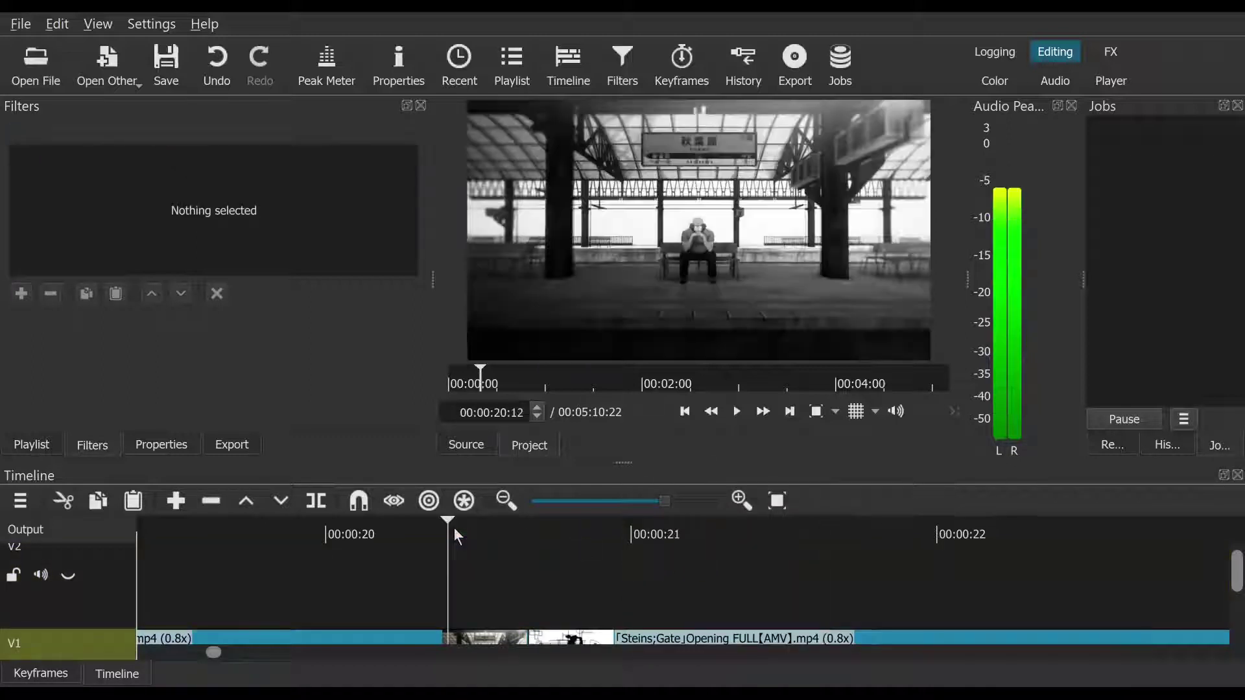
click(738, 415)
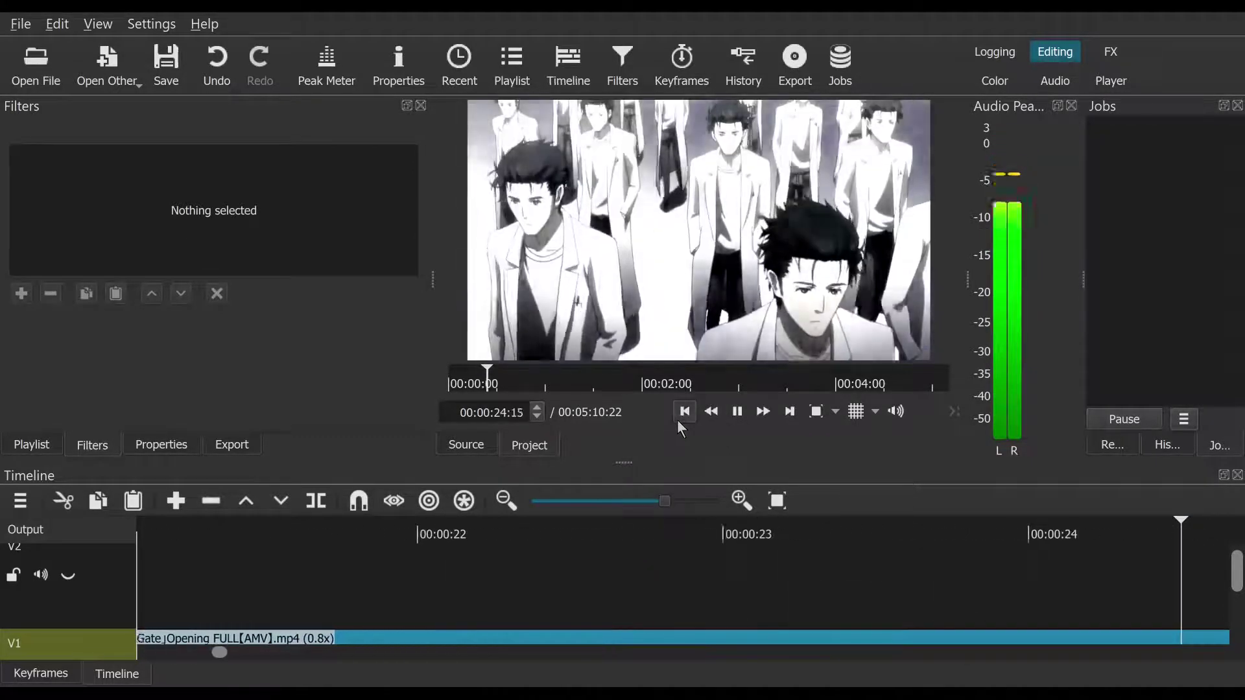
click(716, 415)
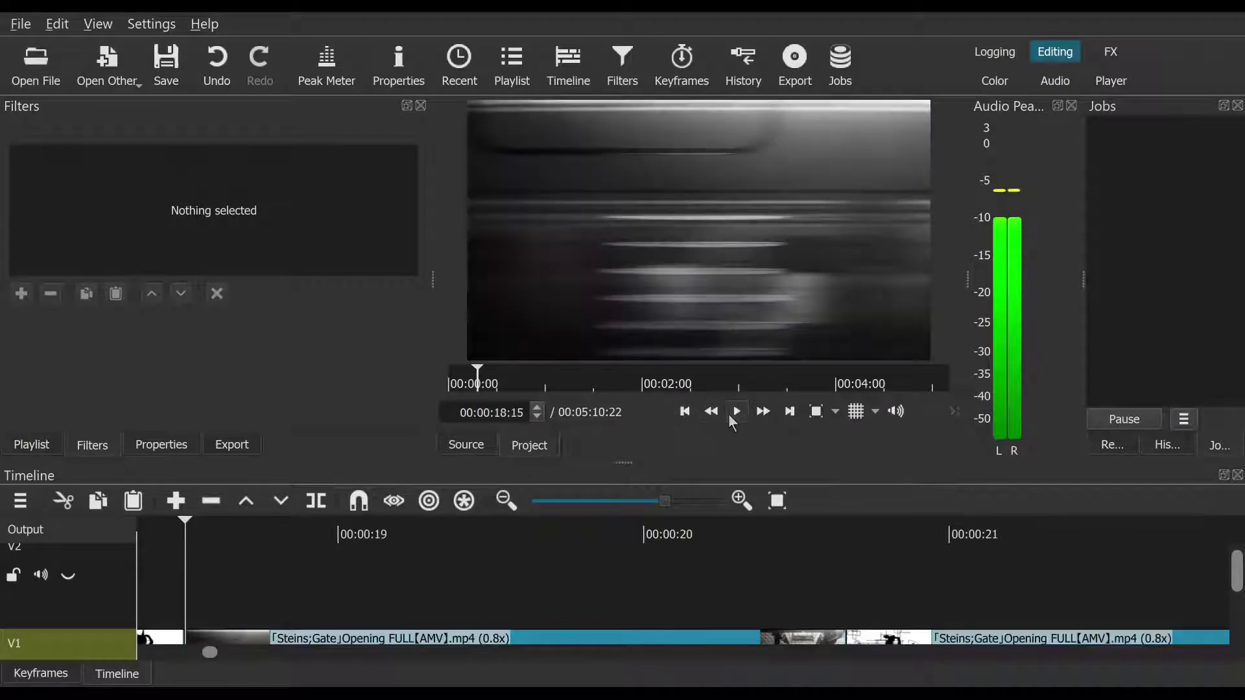
click(732, 415)
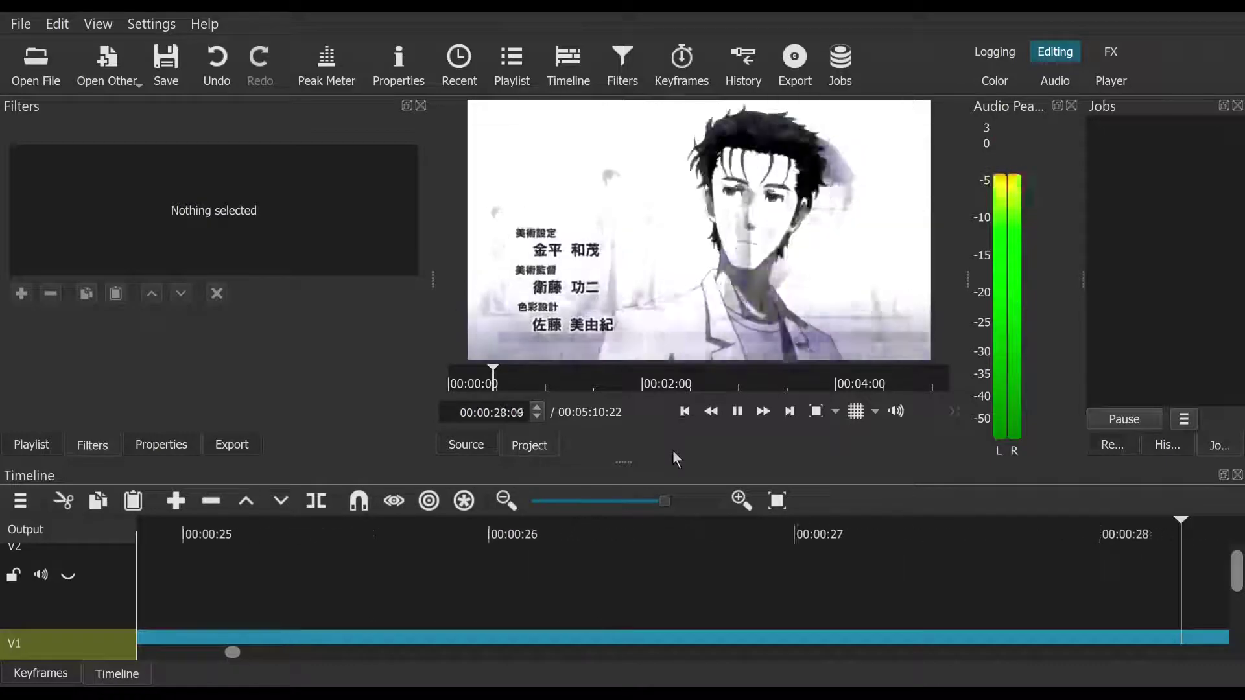
click(745, 416)
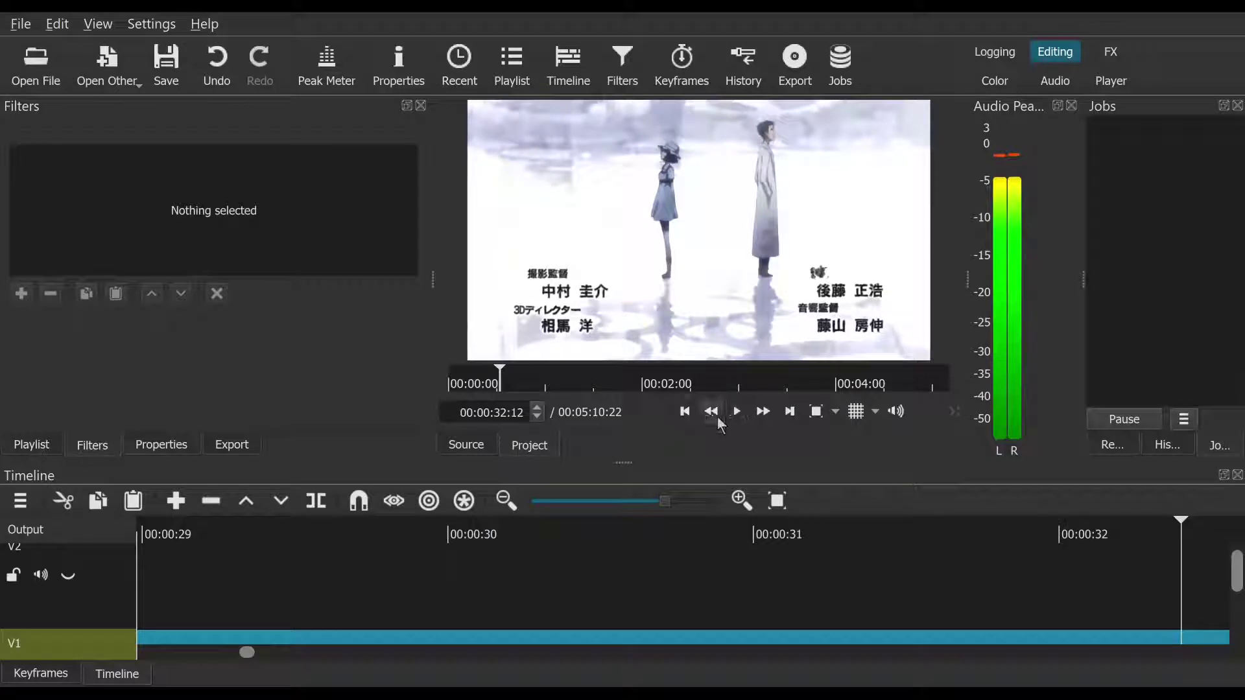
click(681, 415)
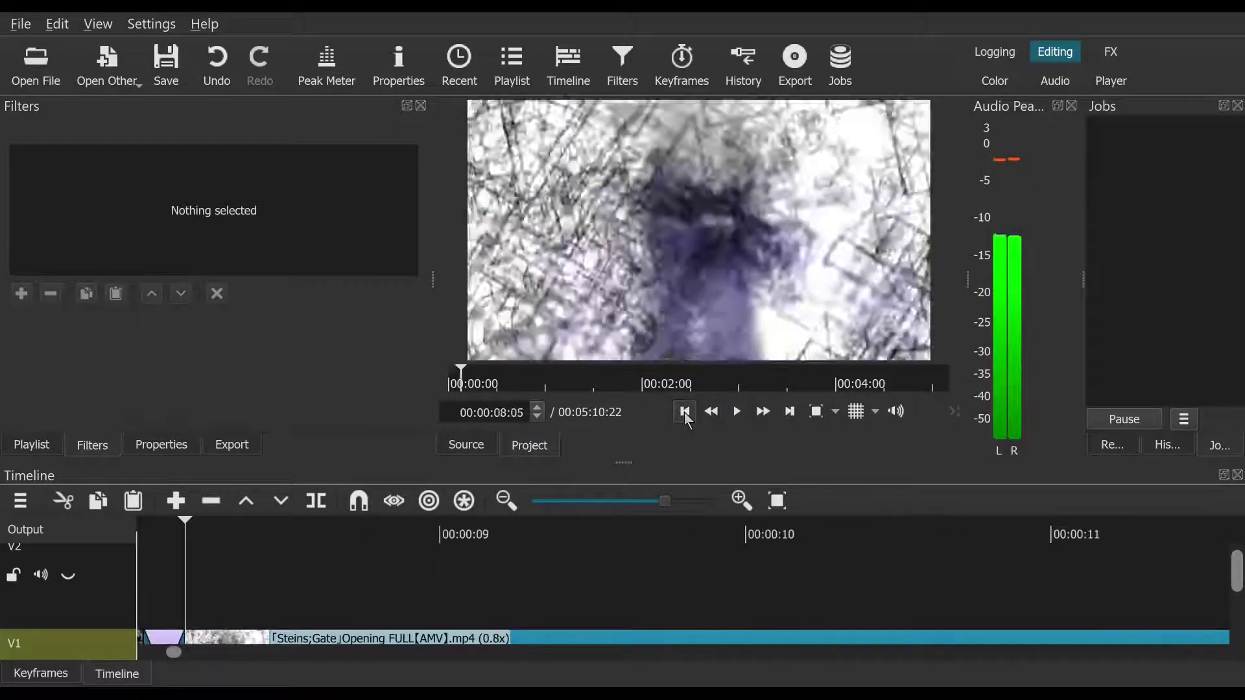
click(736, 414)
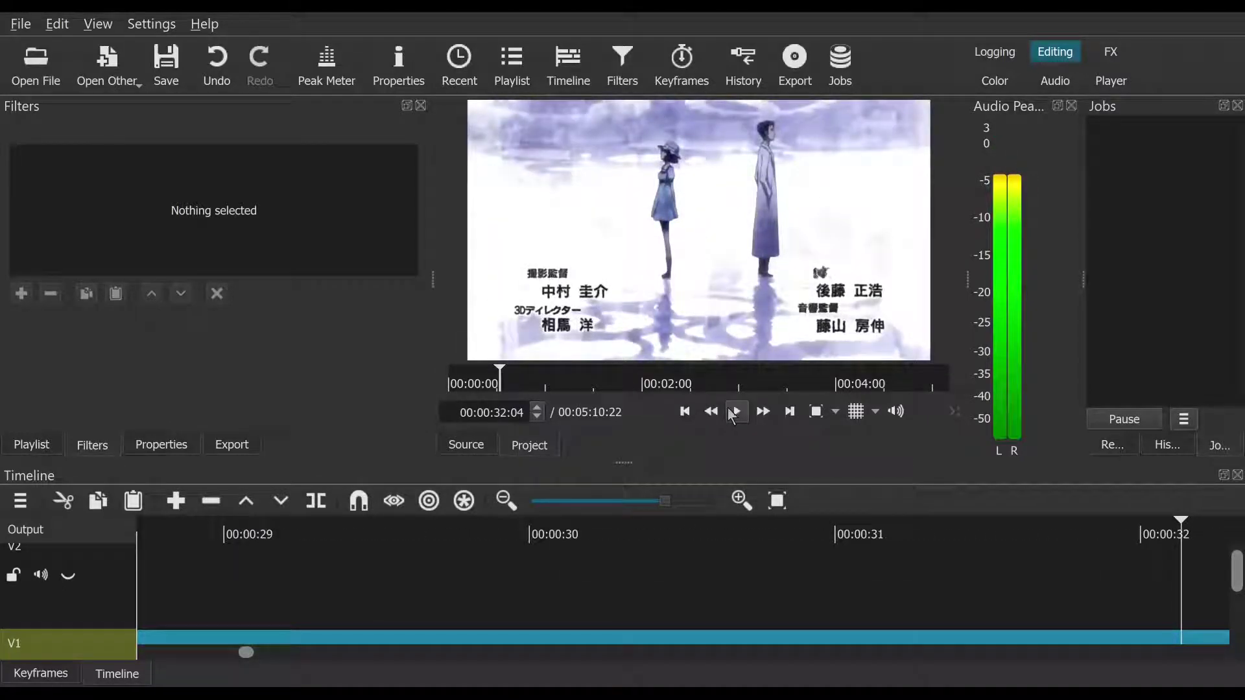
Step: Replay the footage between 00:00:29 and 00:00:32 to find the cut point, and split the V1 clip at 00:00:31:17
click(342, 536)
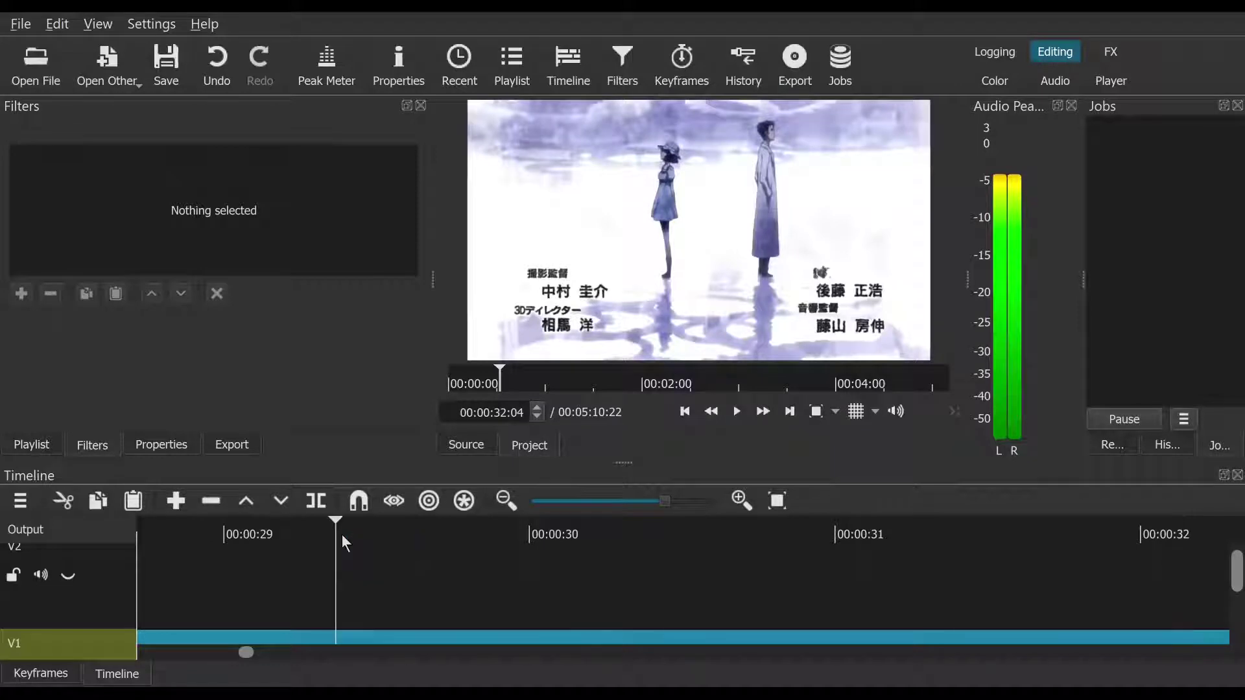
click(739, 412)
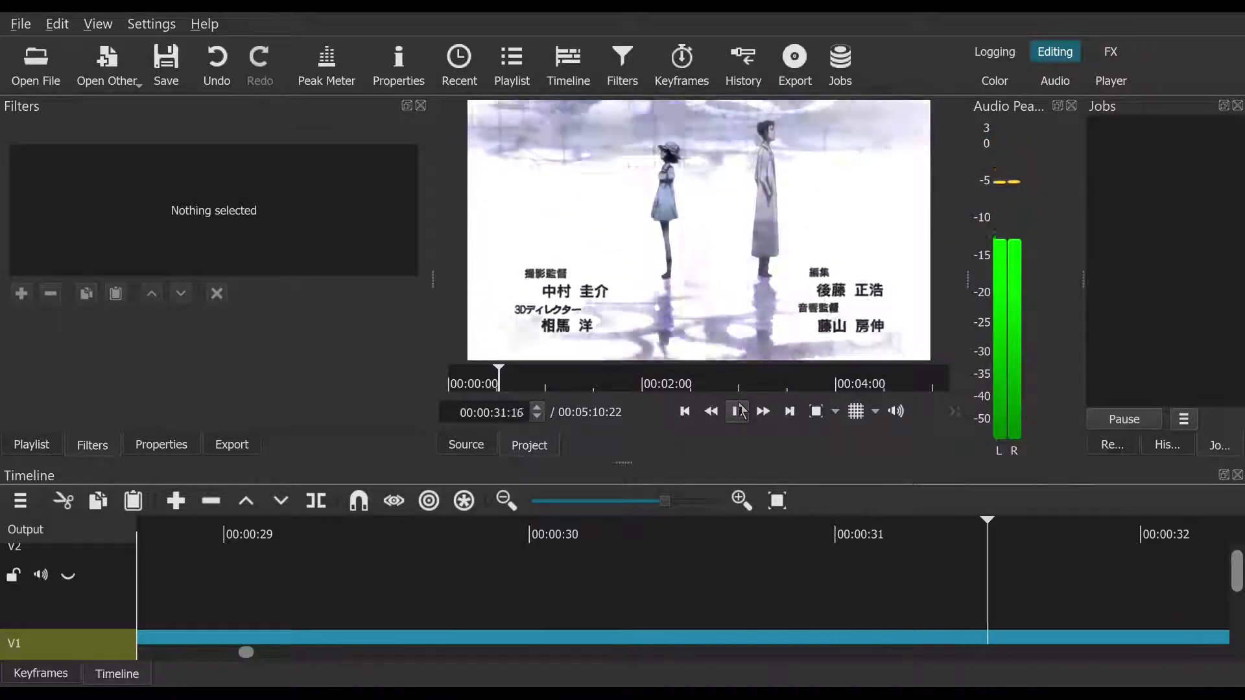
click(753, 524)
click(737, 413)
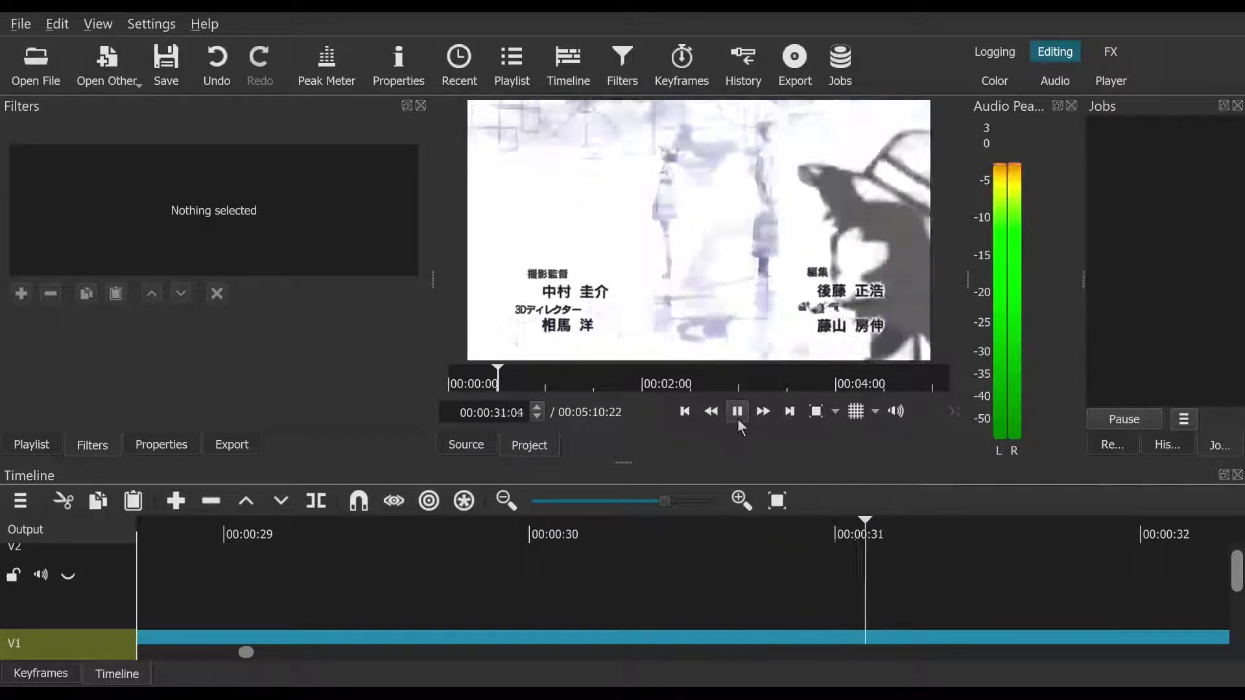
click(737, 414)
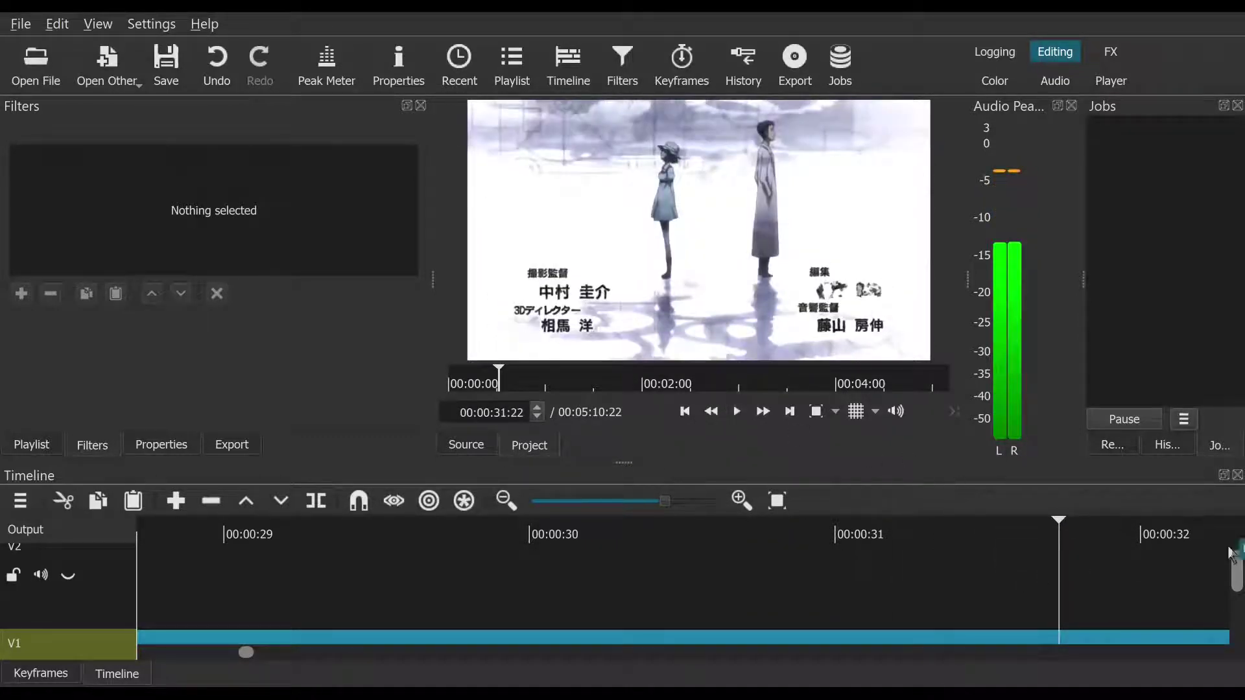
scroll(1241, 588, down, 5)
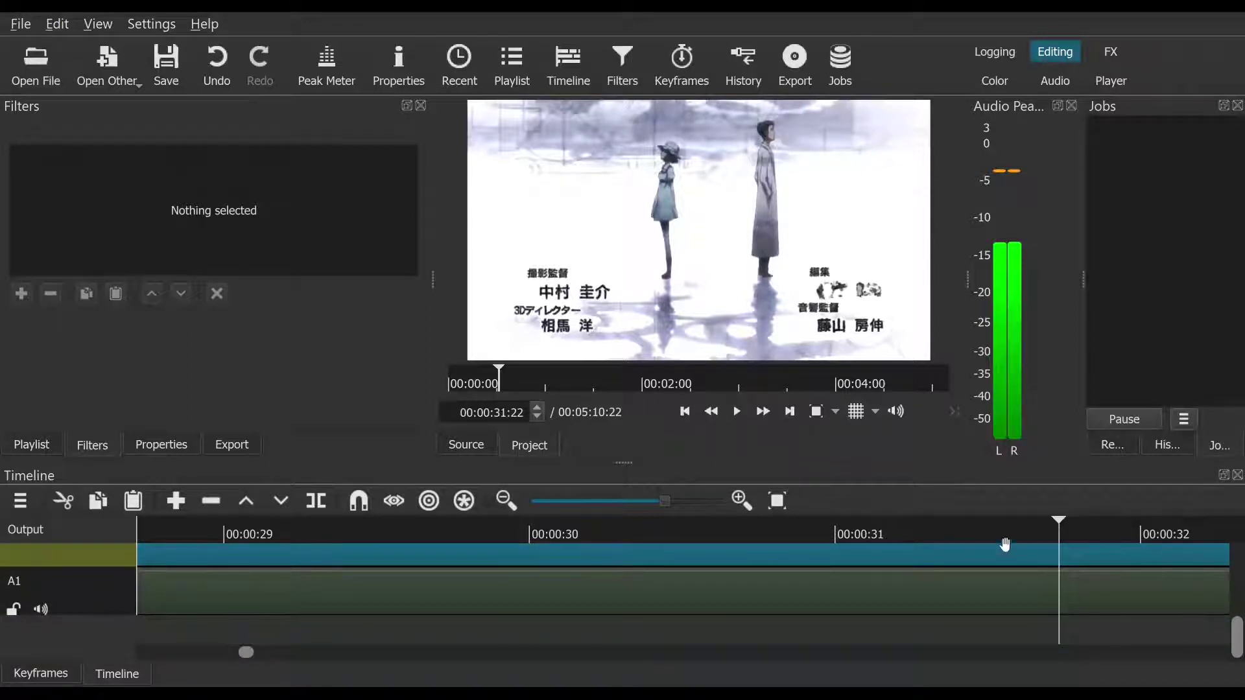
click(526, 415)
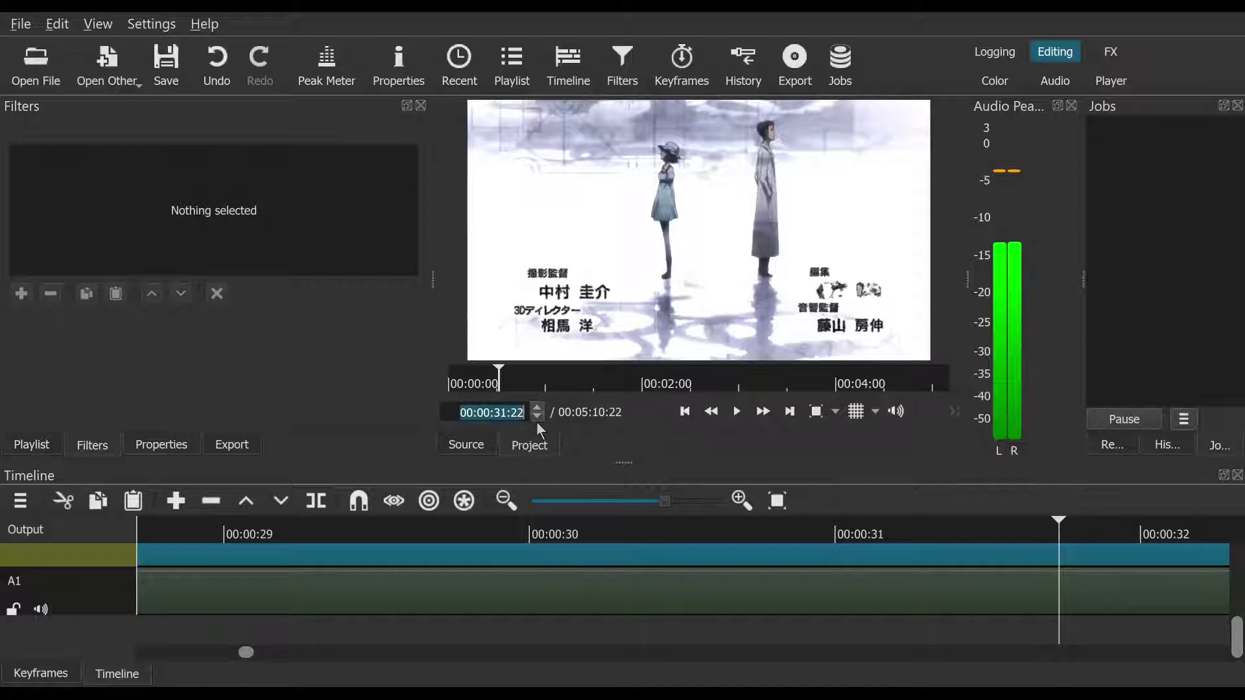
click(537, 417)
click(537, 417)
click(537, 417)
click(537, 417)
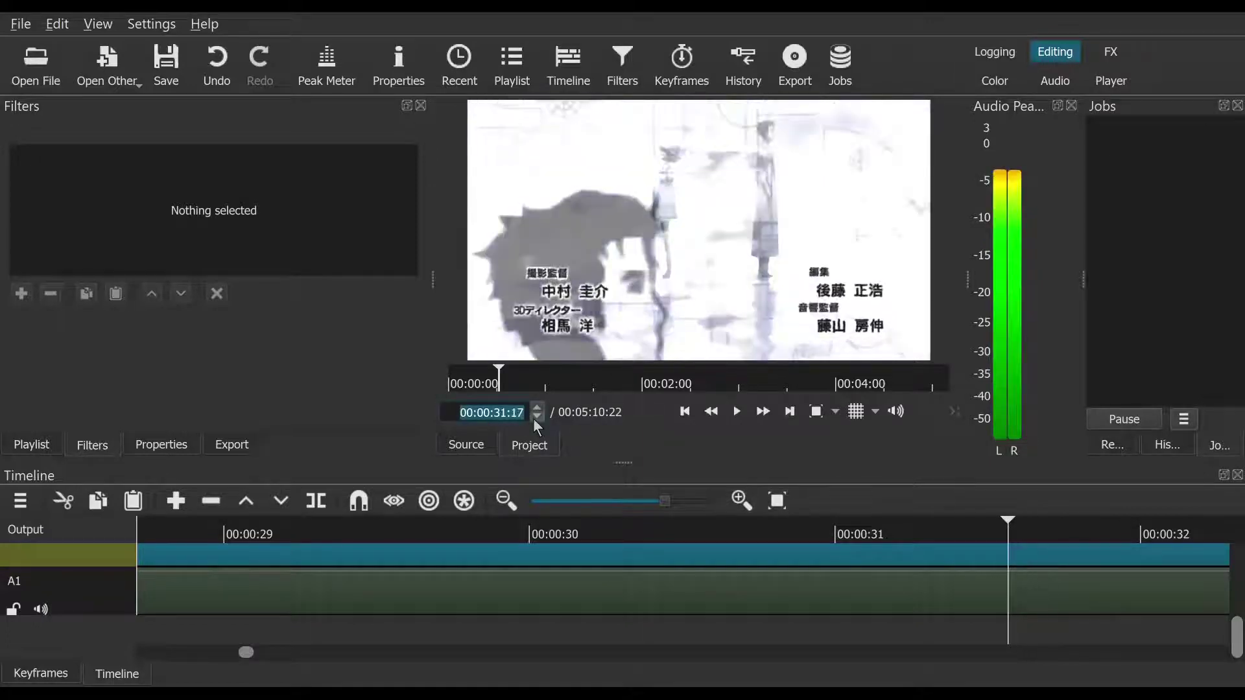
click(403, 550)
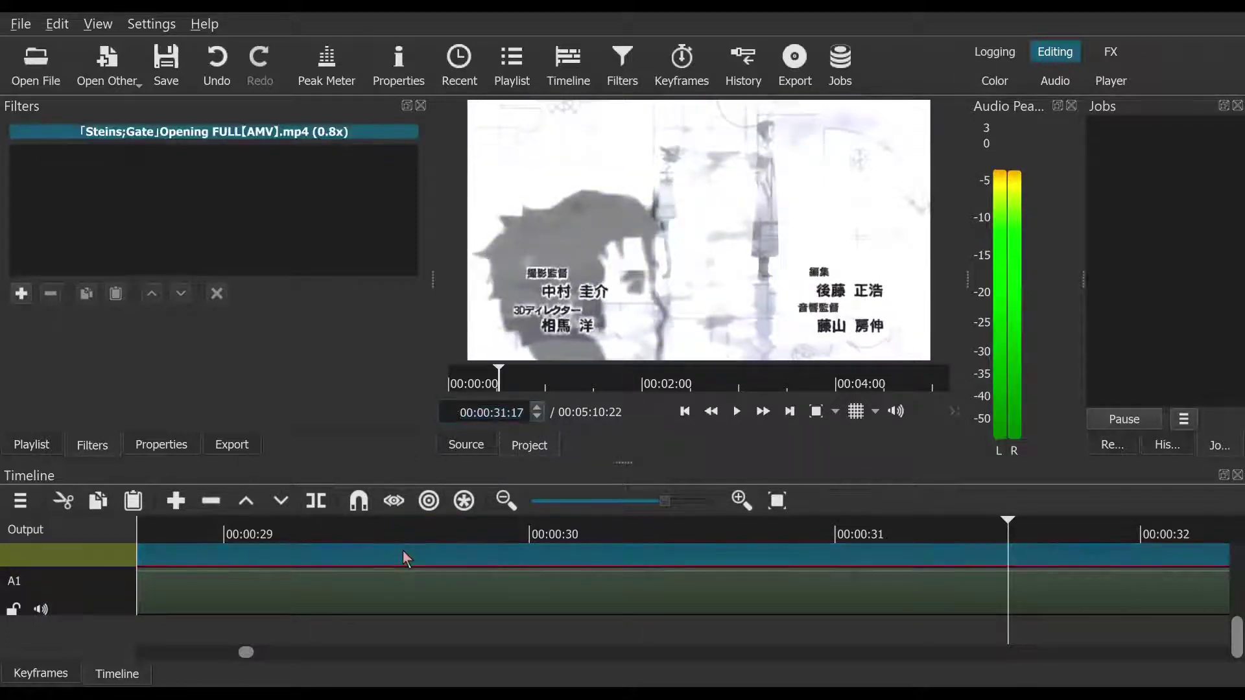
click(315, 513)
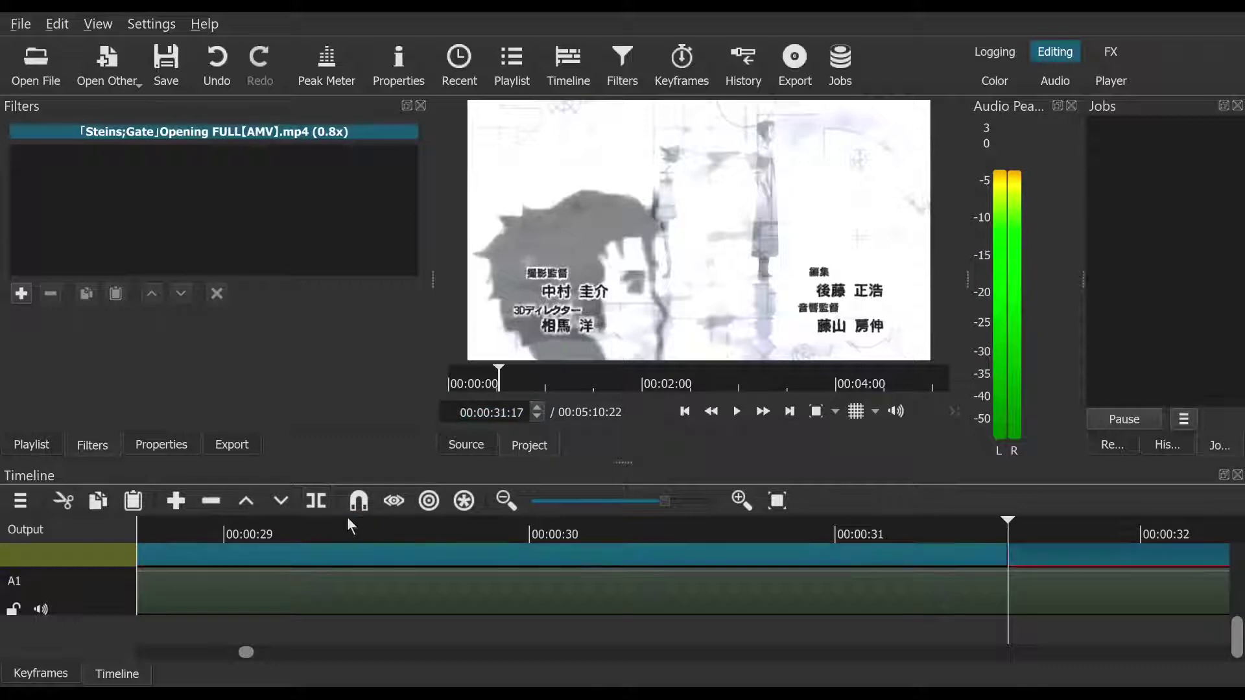
Step: Play back the footage following the 00:00:31:17 split and place the playhead at 00:00:37:12
click(731, 422)
click(731, 423)
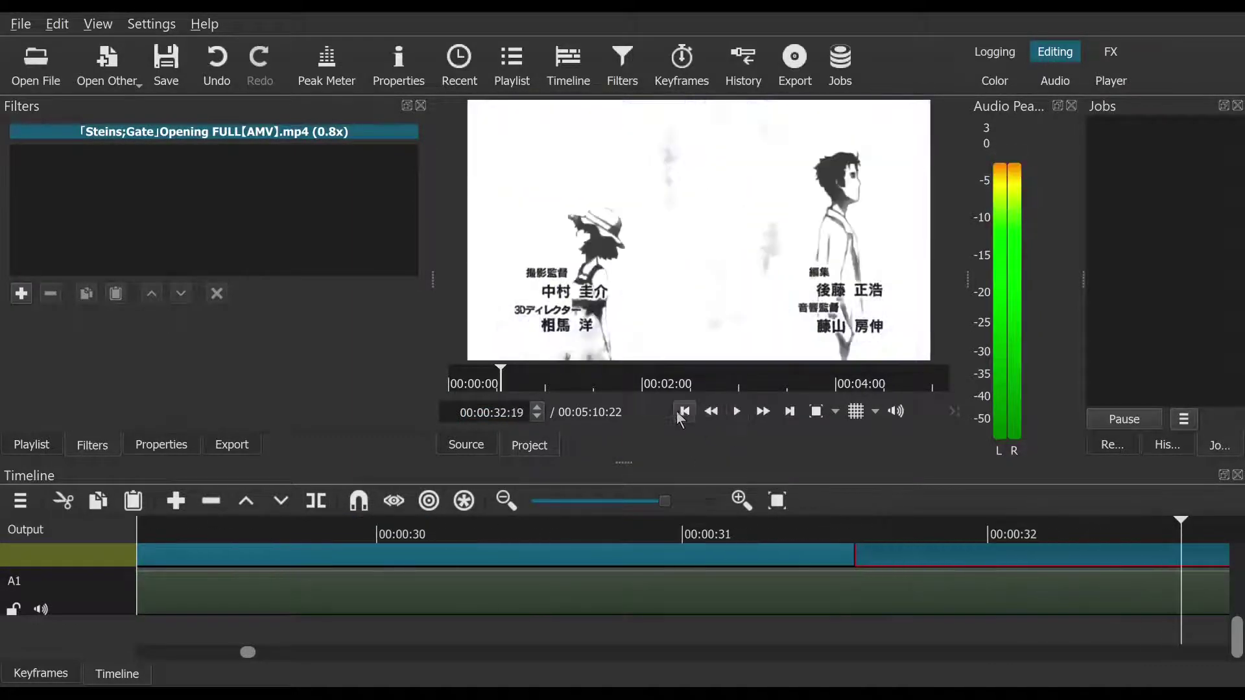
click(682, 414)
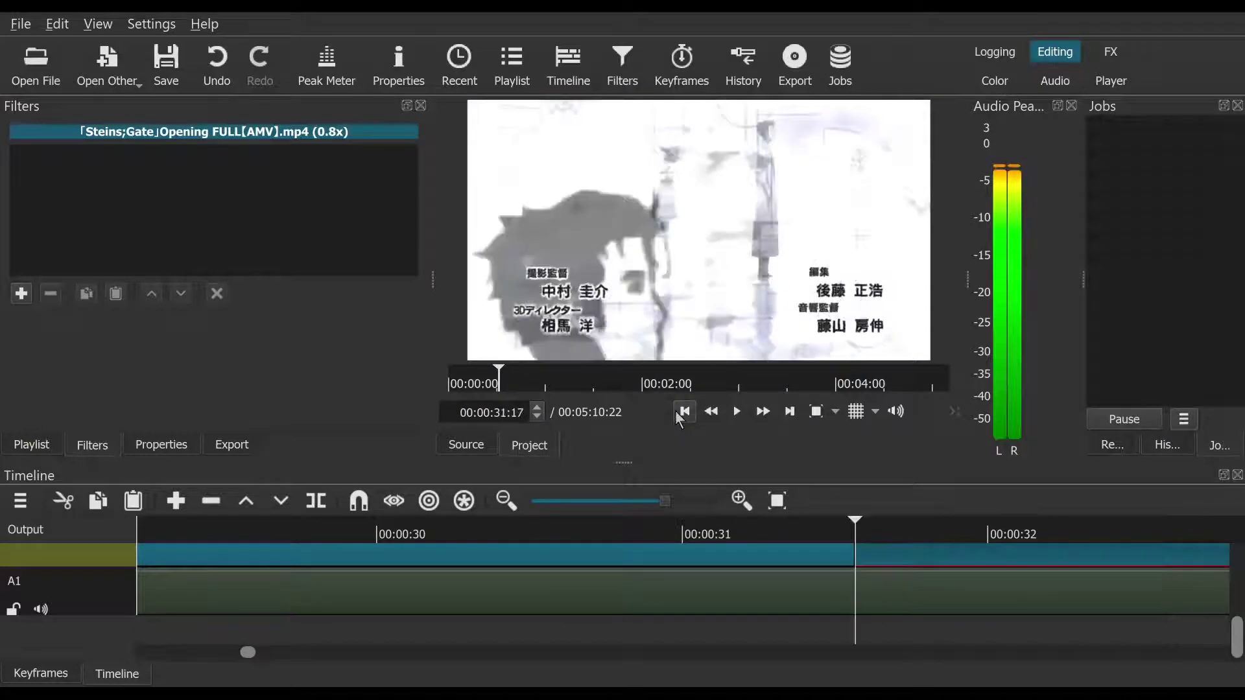
click(740, 410)
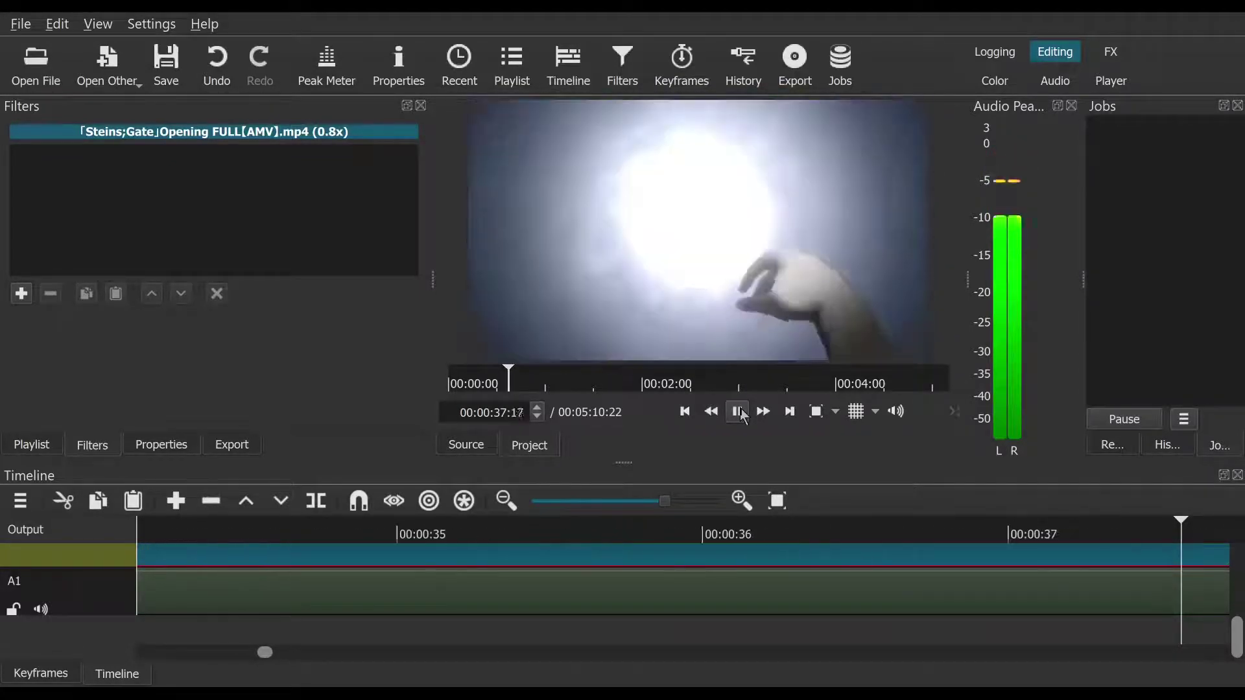
click(743, 413)
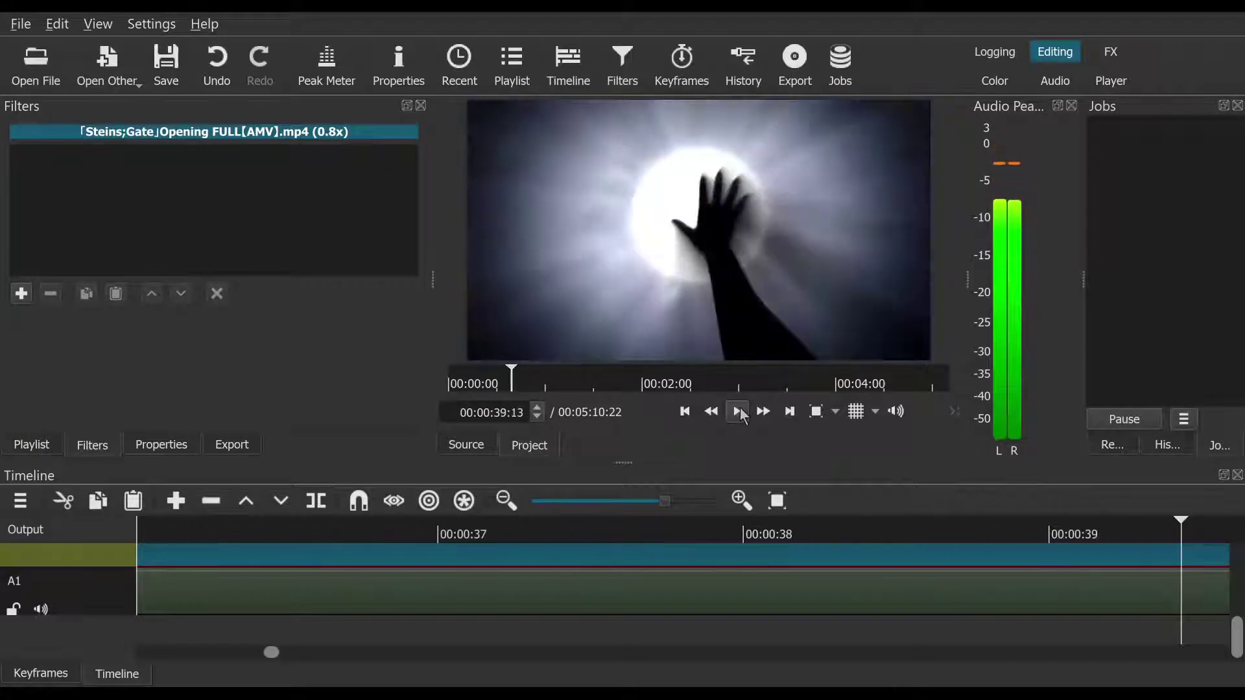
click(571, 528)
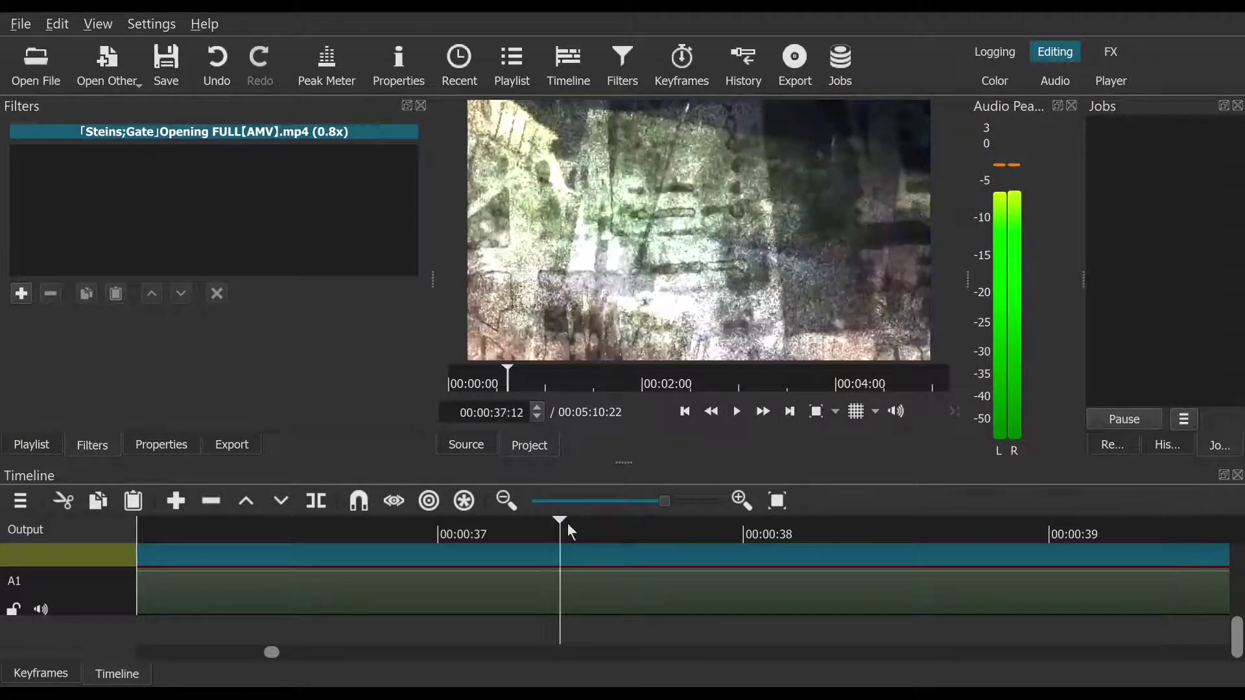
Step: Split the V1 clip at 00:00:37:07 and ripple-remove the segment between the 00:00:31:17 split and this new split
click(425, 530)
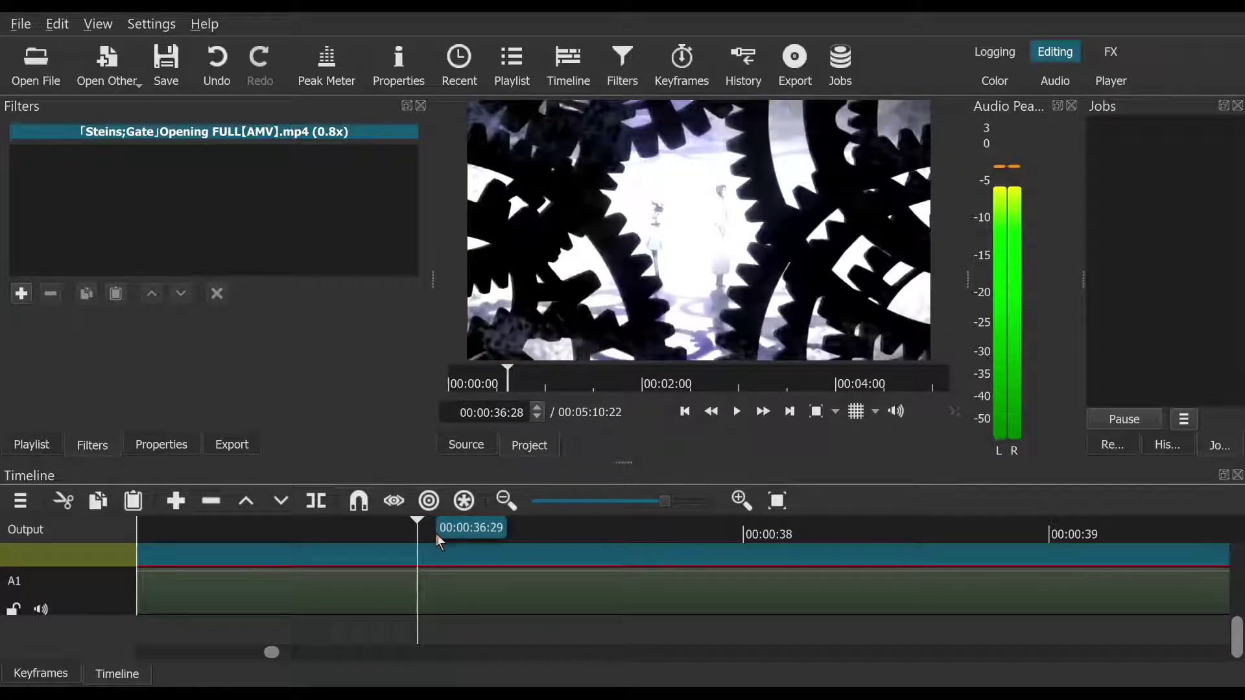
drag(441, 533, 504, 546)
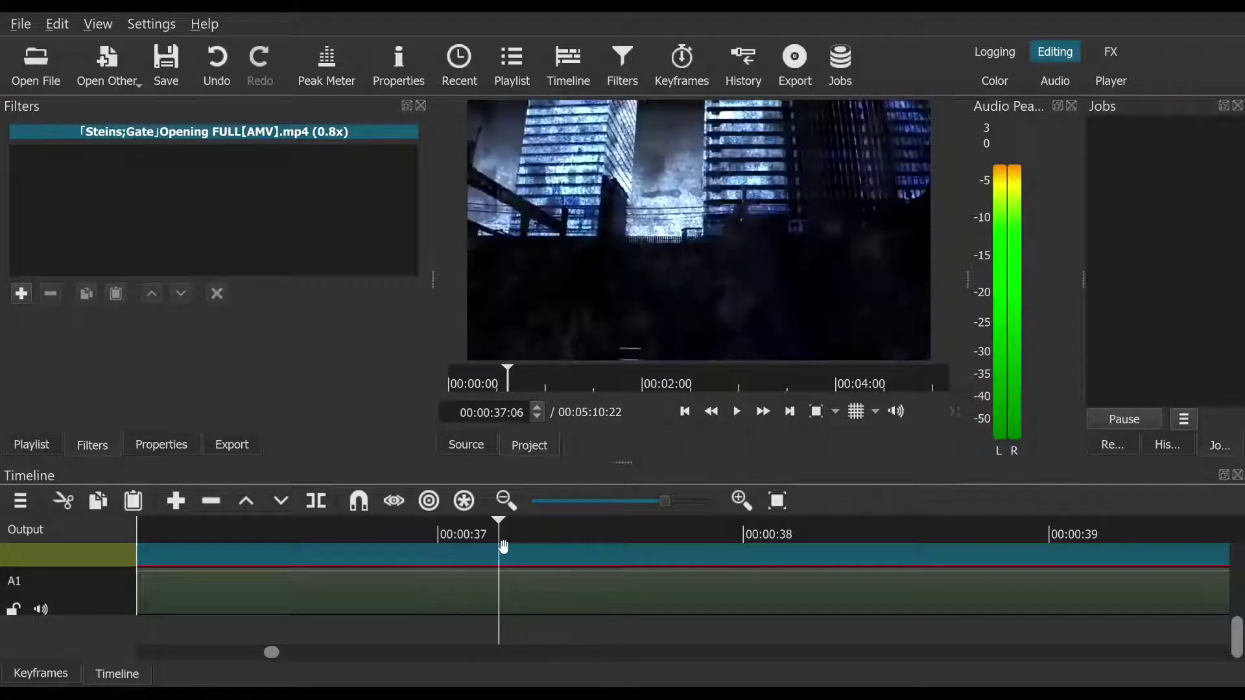
click(318, 504)
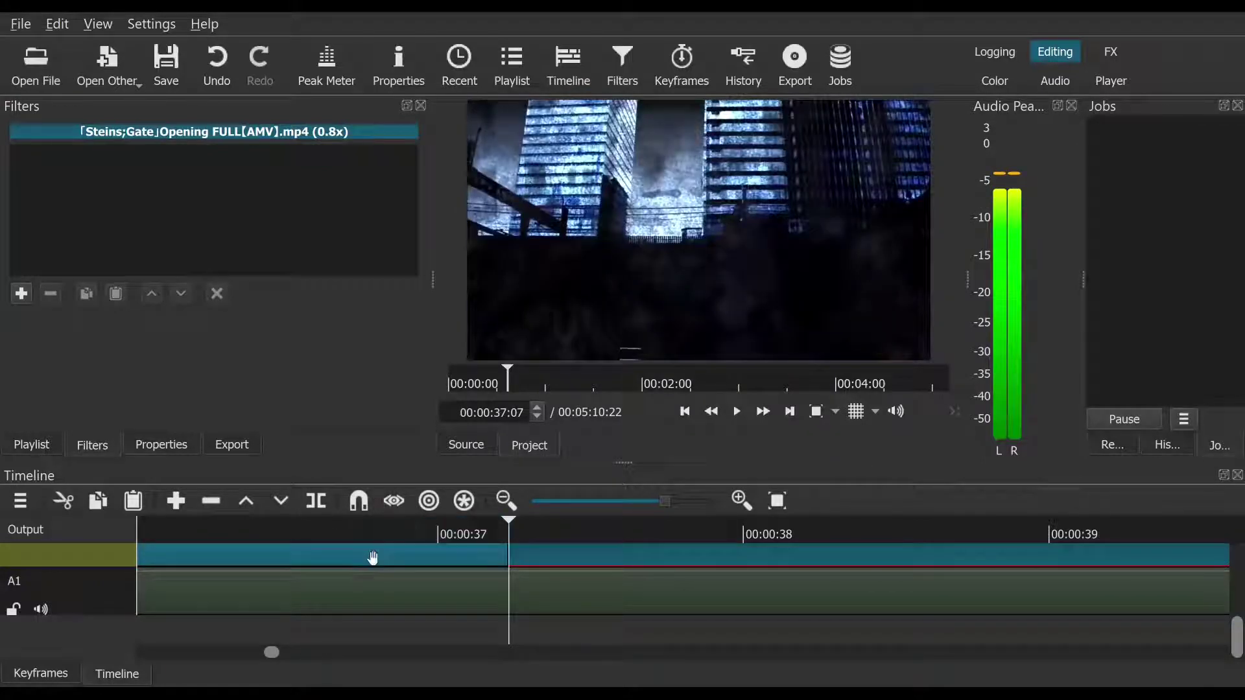
right_click(374, 558)
click(454, 553)
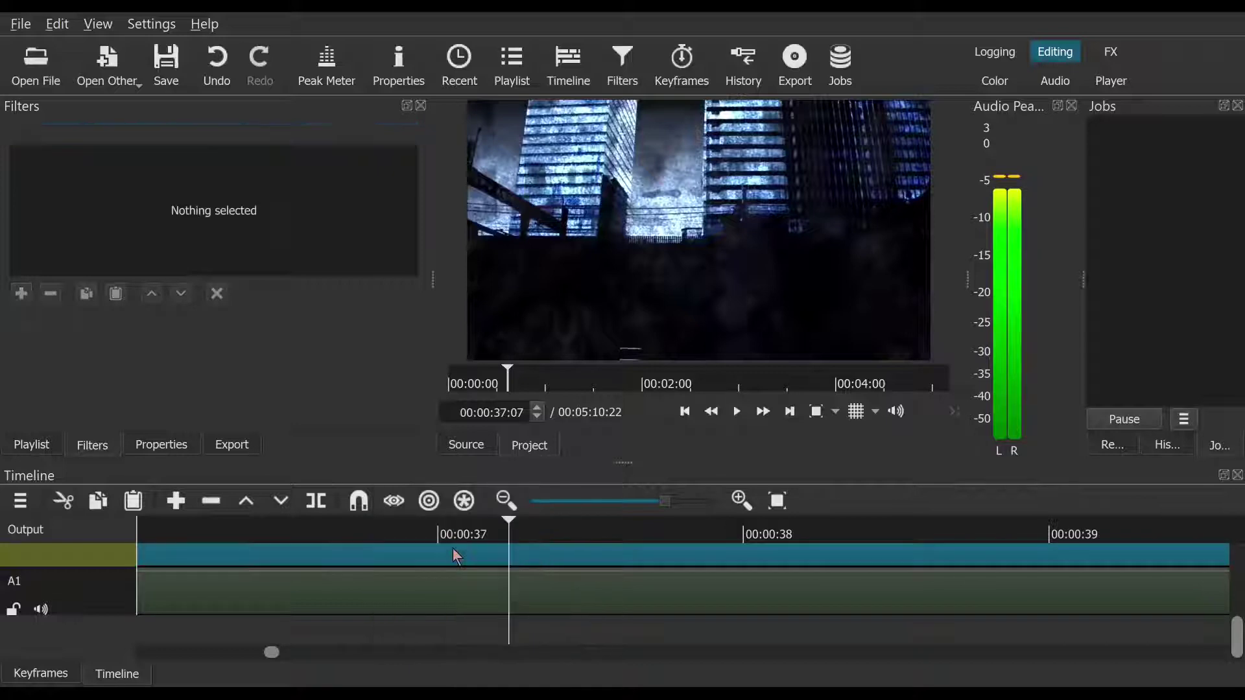
Step: Play back the V1 footage from the cut at 00:00:31:17 to 00:00:51:21
click(680, 415)
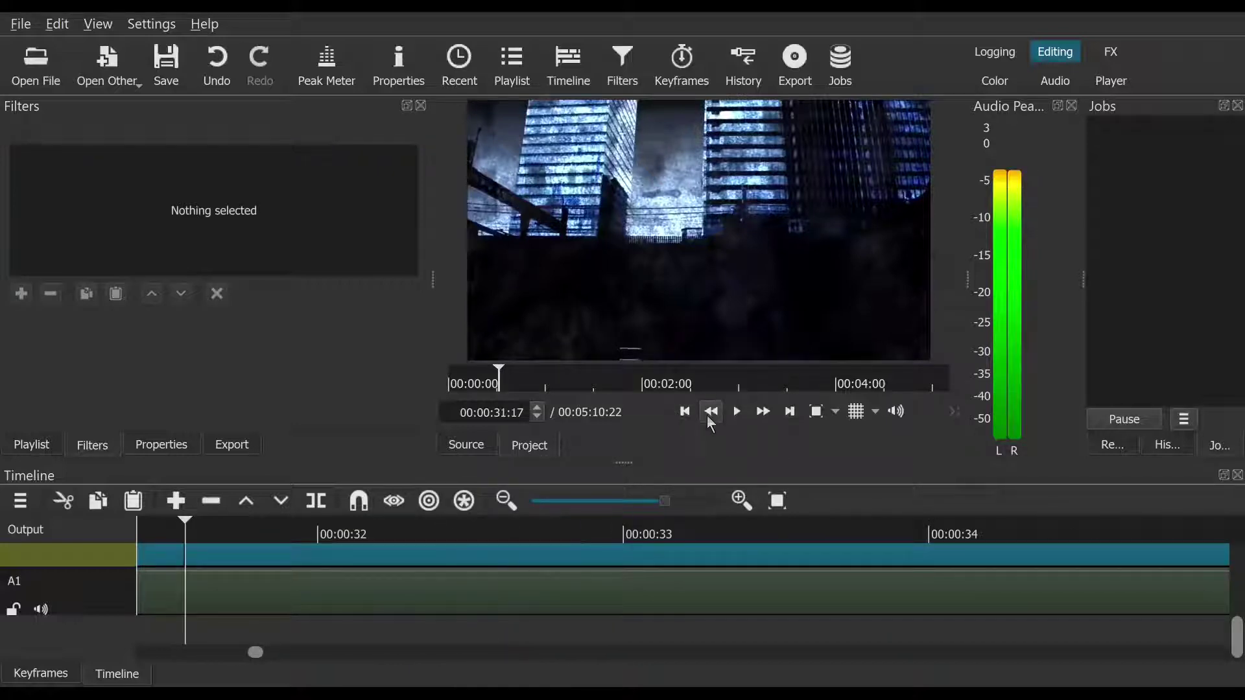
click(736, 419)
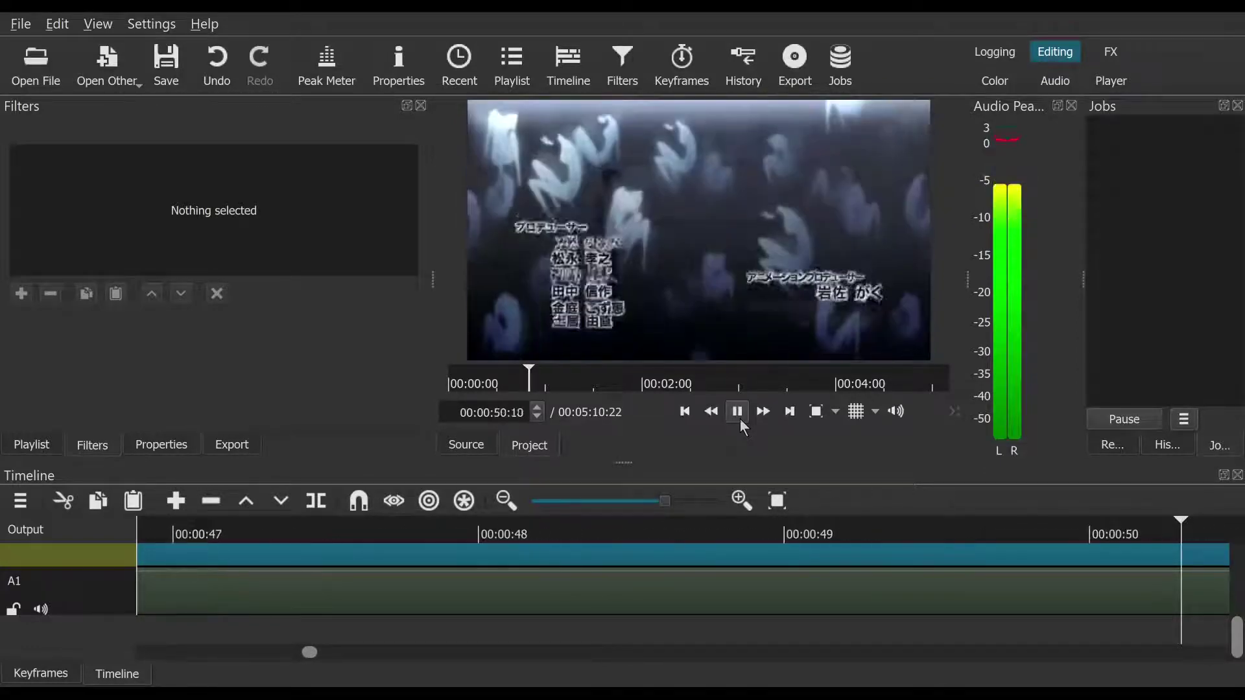
click(738, 411)
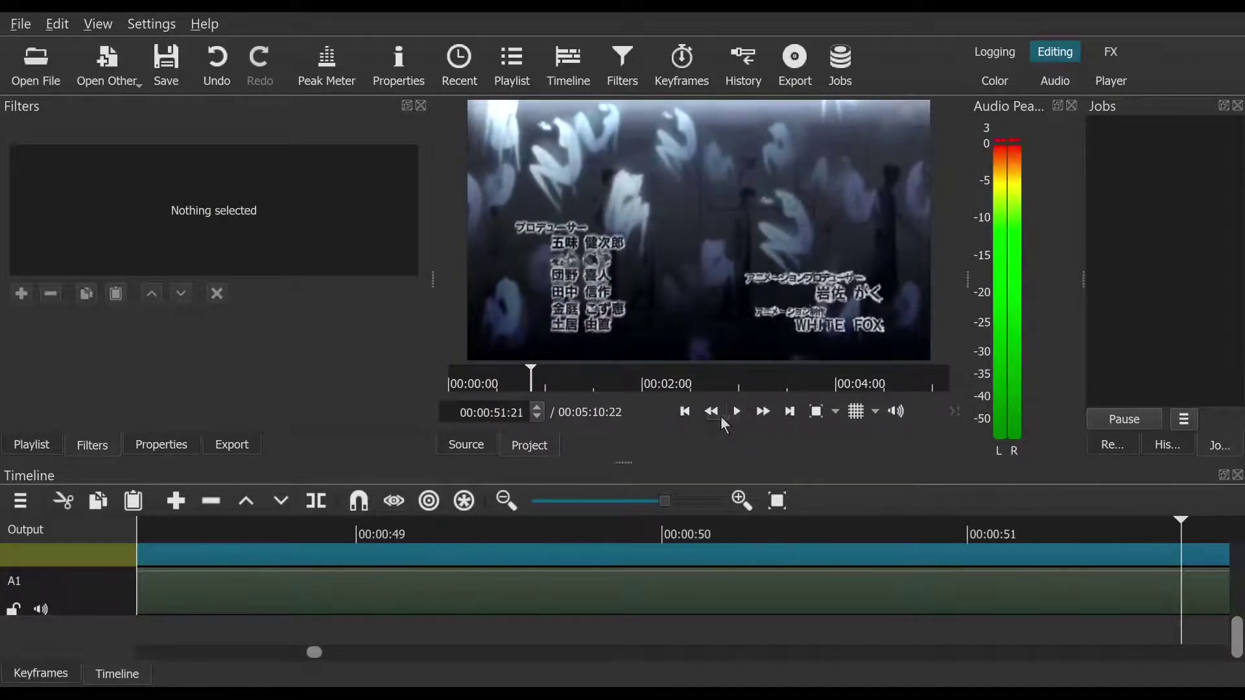
Step: Return to the start of the sequence and play the opening seconds up to 00:00:04:09
click(685, 411)
click(687, 412)
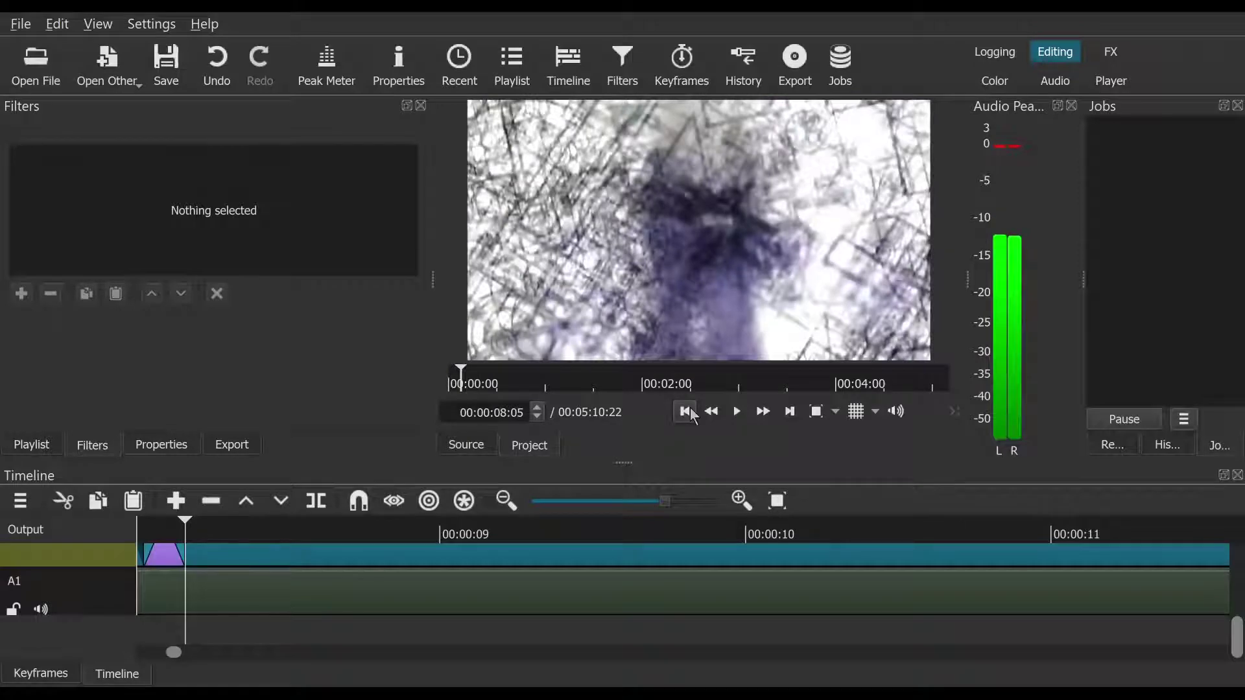
click(687, 412)
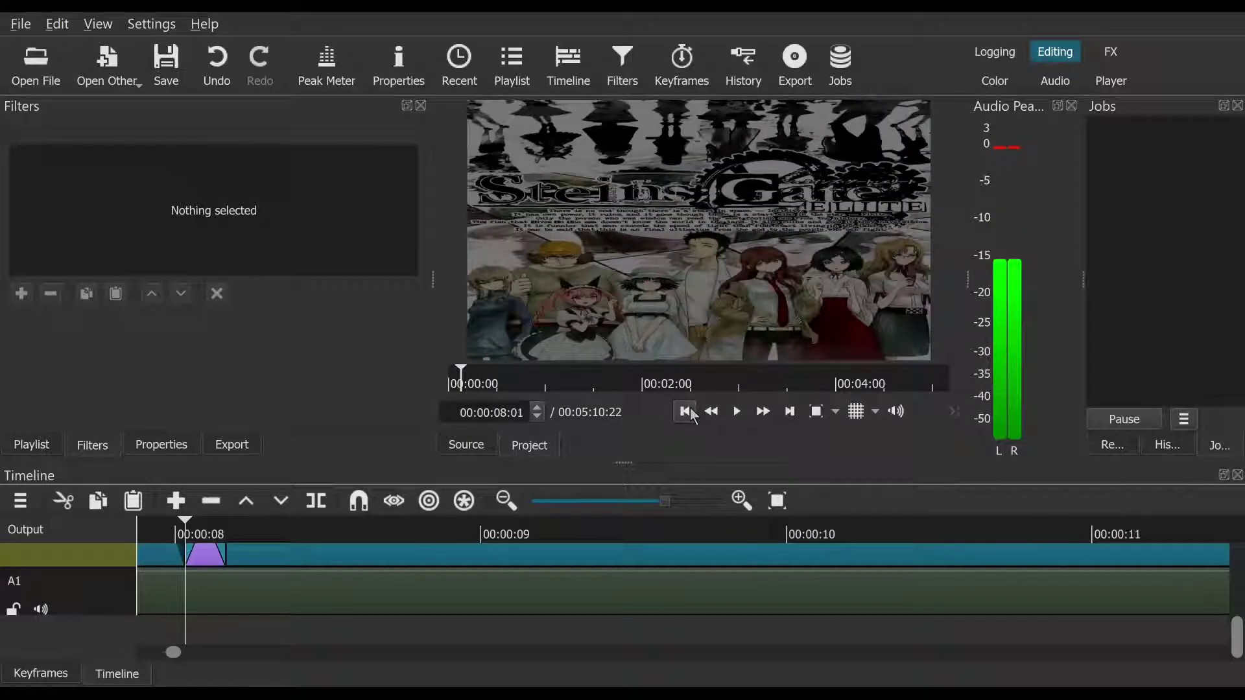
click(688, 413)
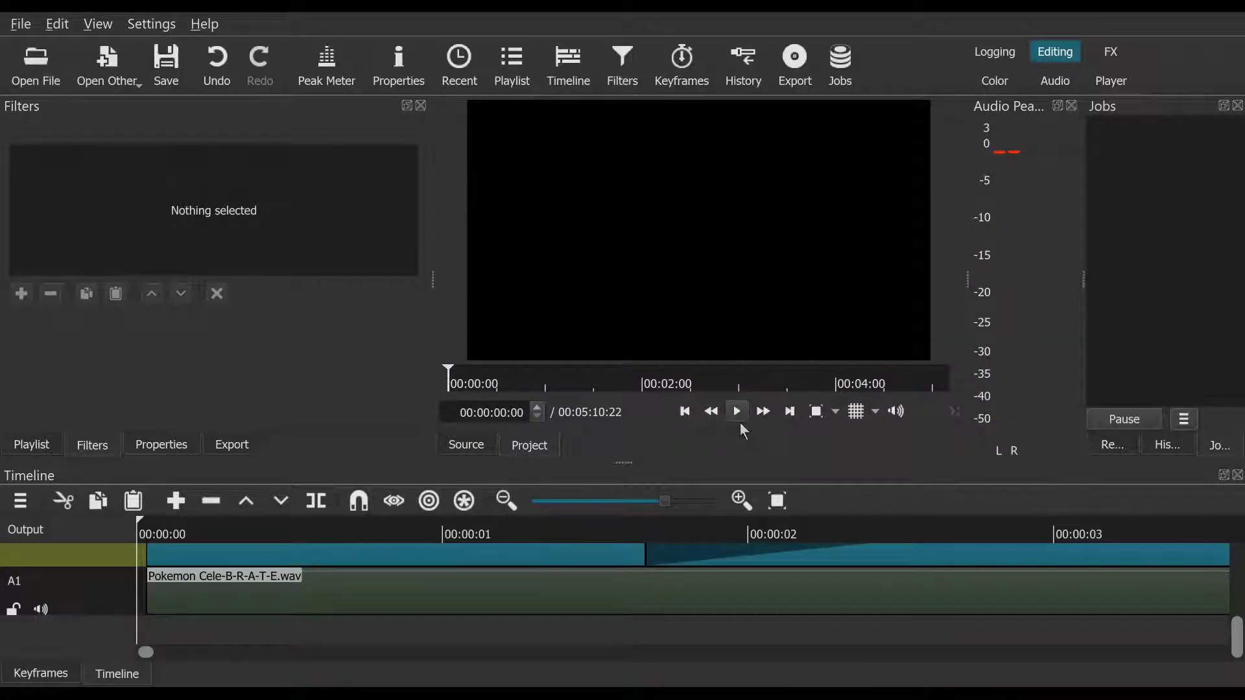
click(737, 415)
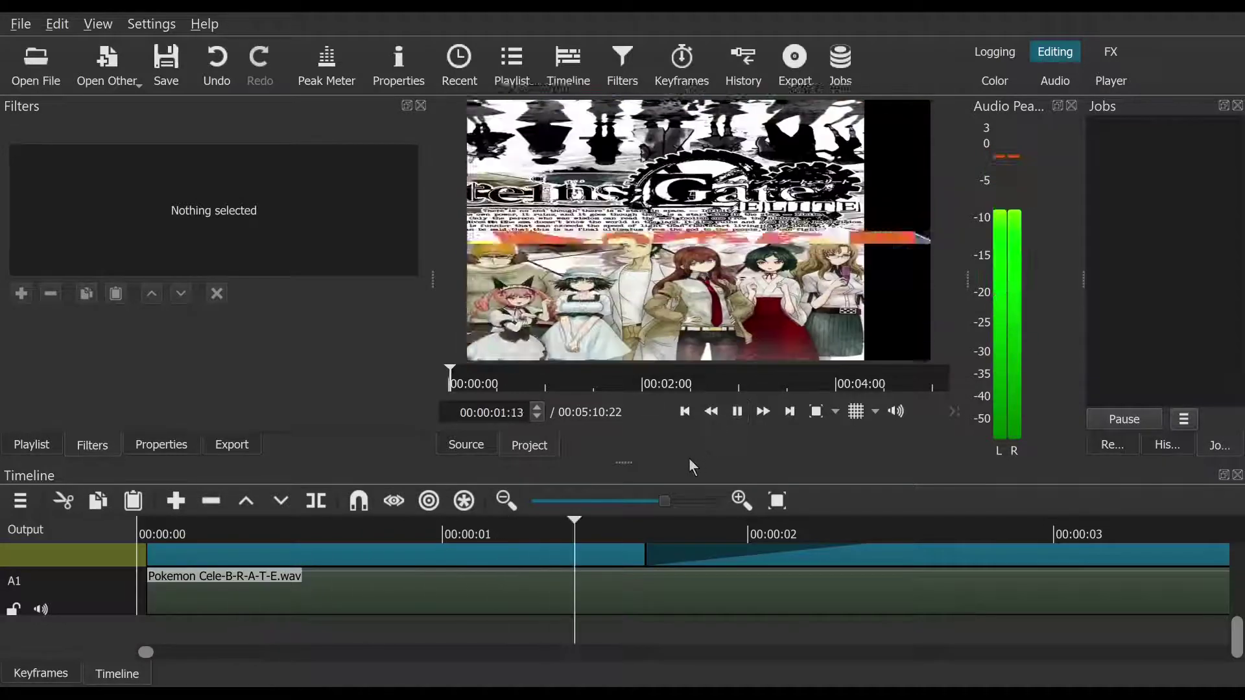
click(737, 412)
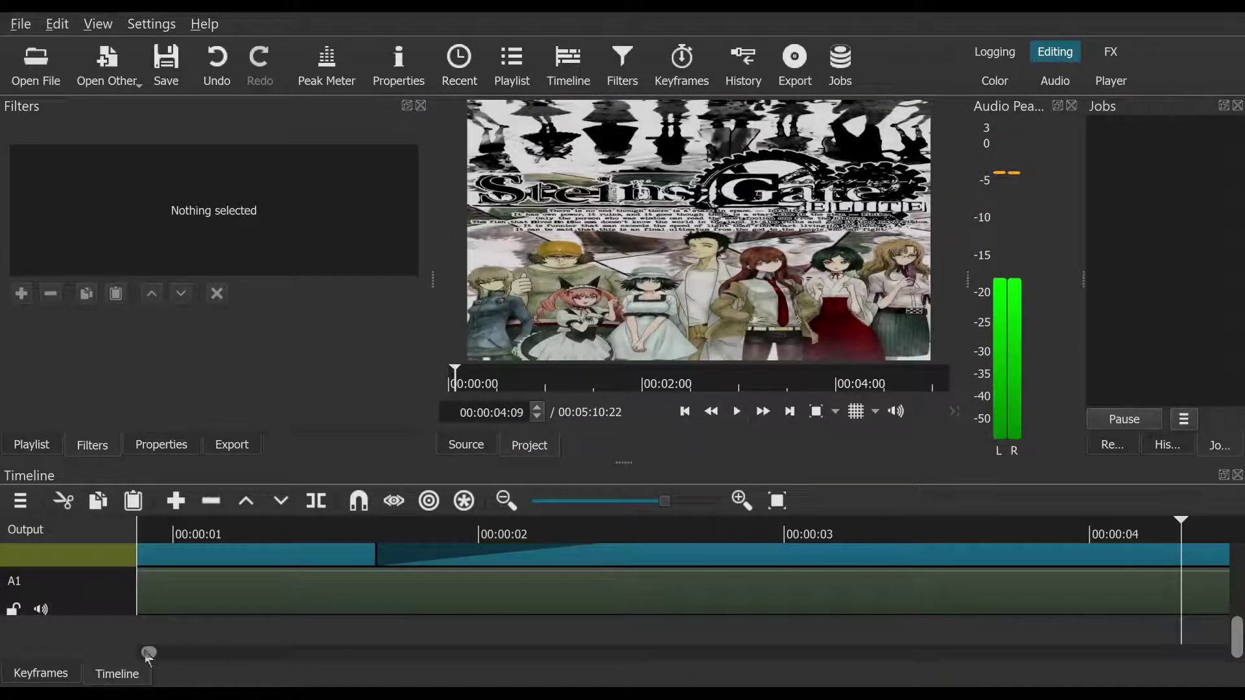
Step: Select all clips on the timeline and move them earlier together so that they start at 00:00:00:00
drag(149, 654, 103, 648)
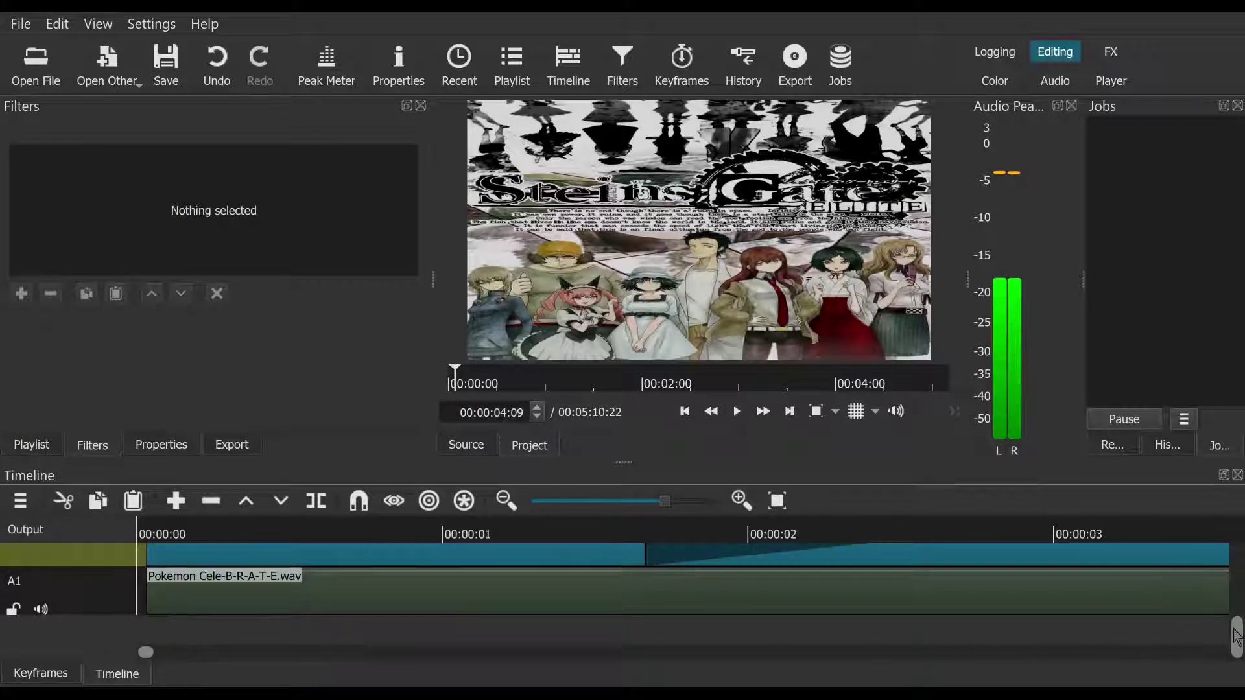
drag(1237, 636, 1234, 613)
scroll(1229, 610, down, 1)
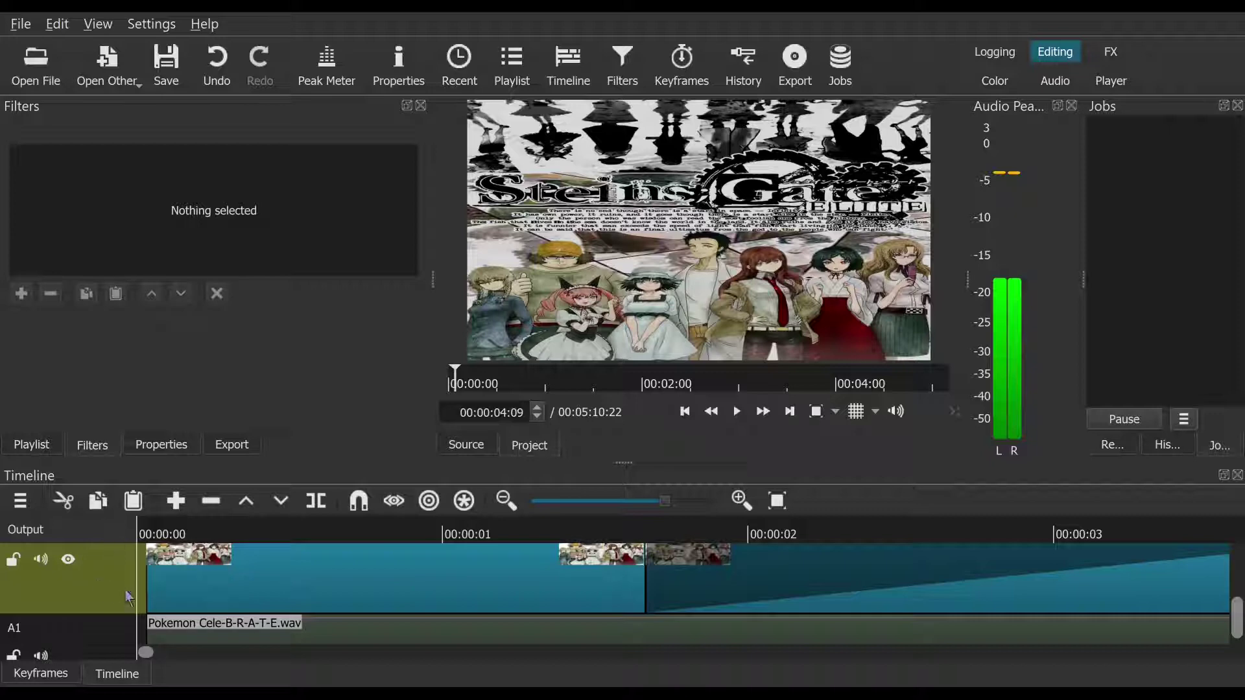
right_click(99, 595)
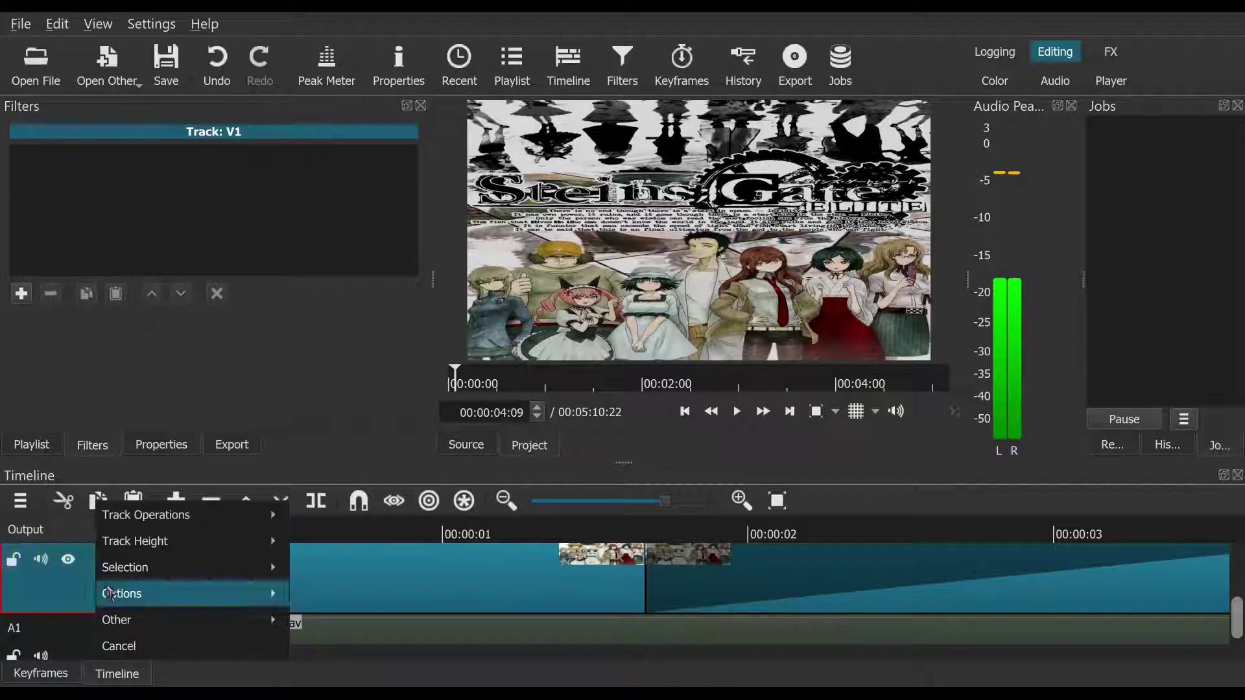
mouse_move(171, 524)
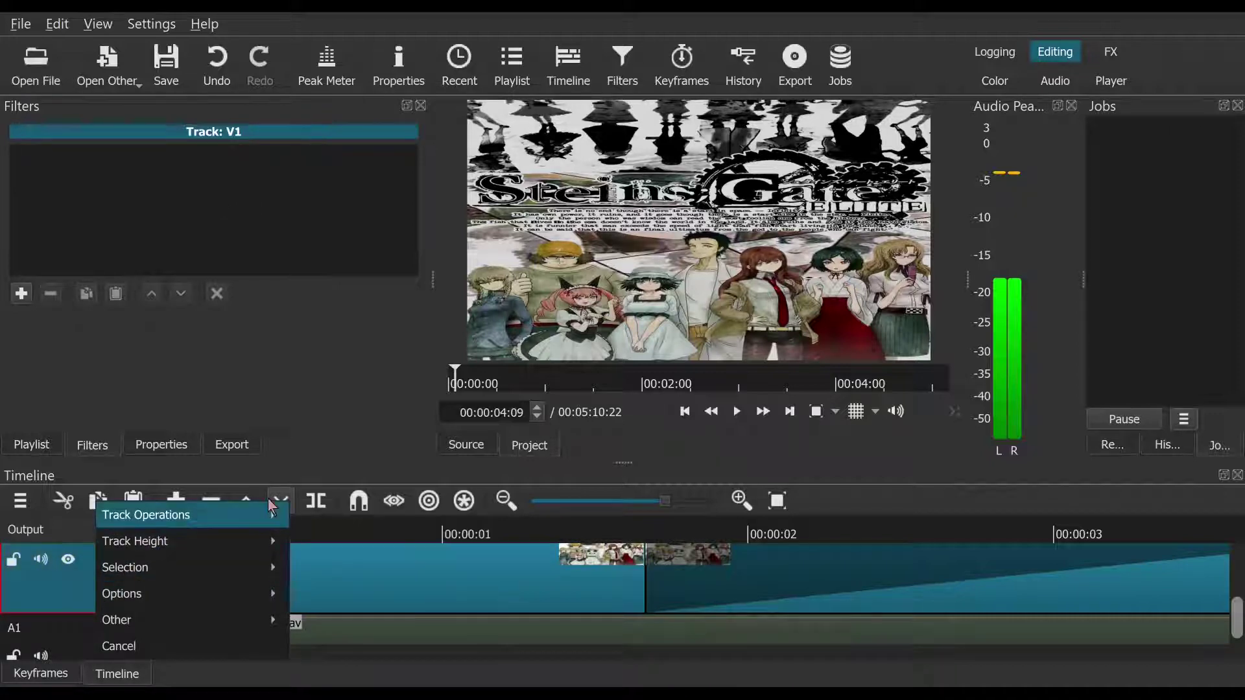
mouse_move(223, 594)
mouse_move(248, 621)
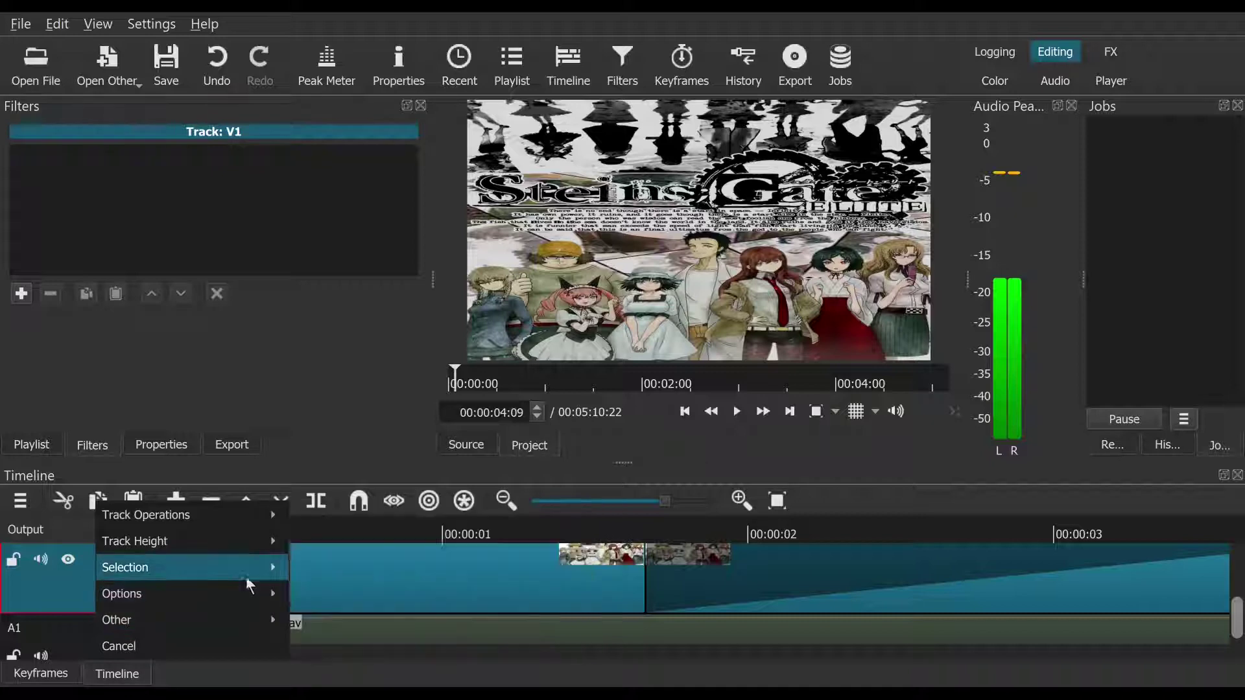
mouse_move(247, 573)
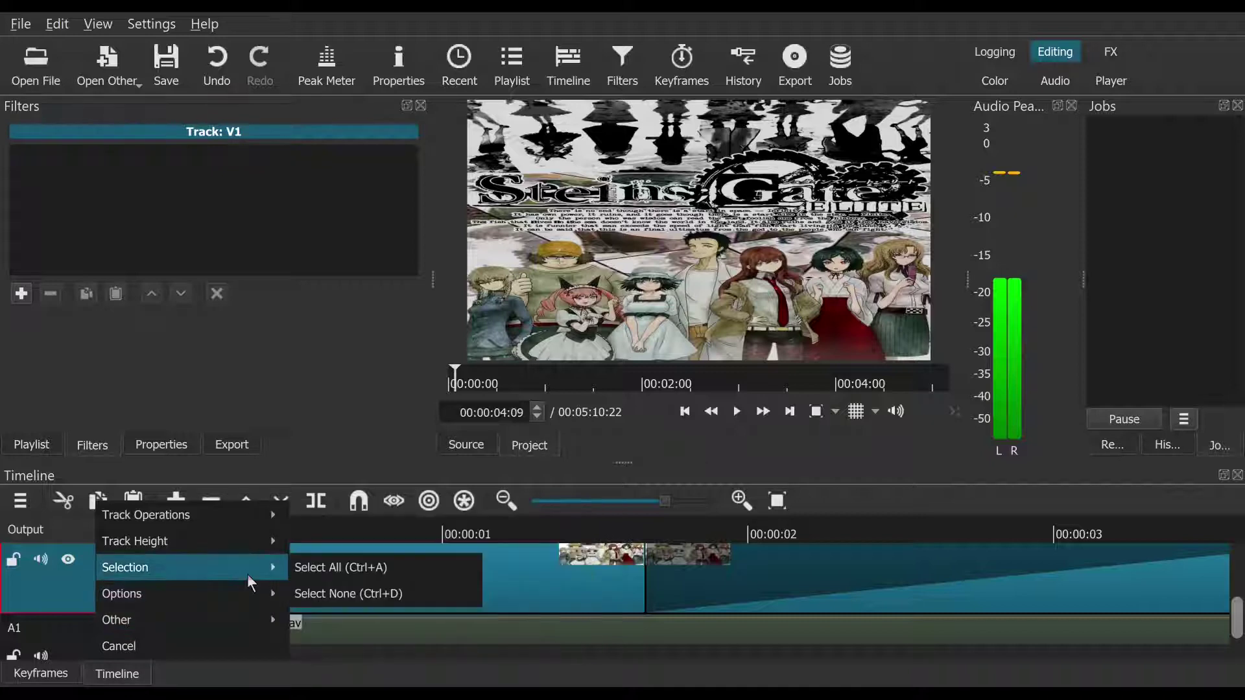
click(338, 569)
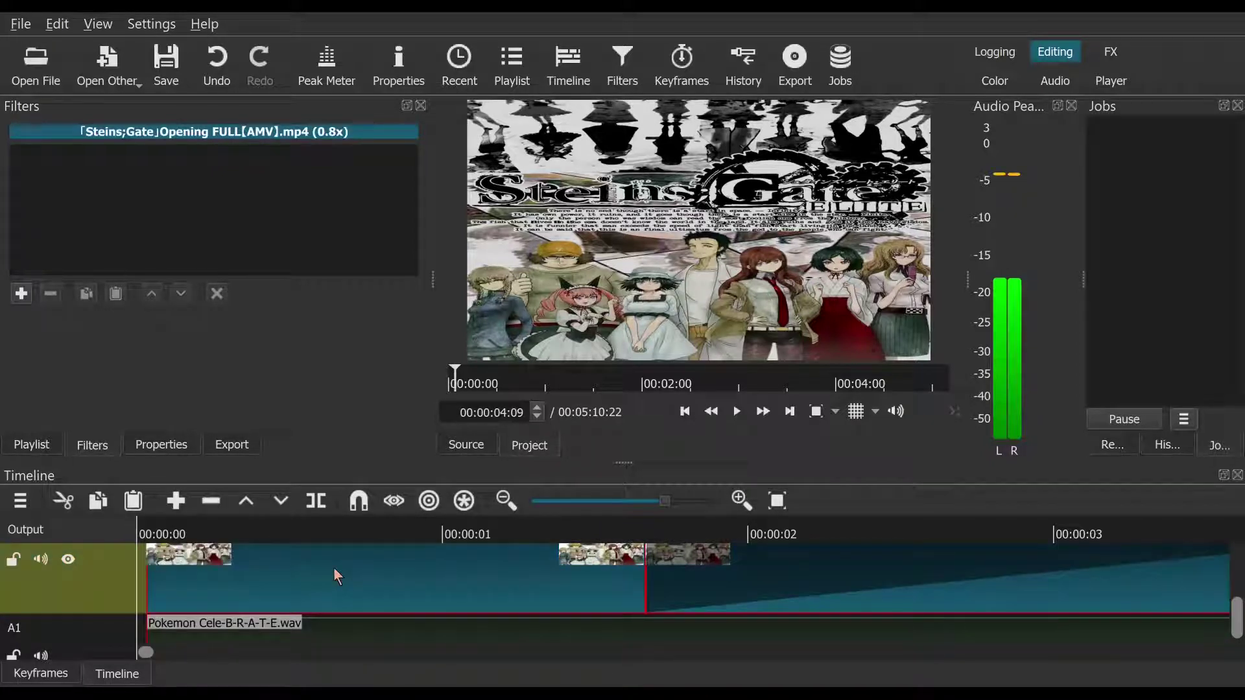
drag(336, 569, 285, 567)
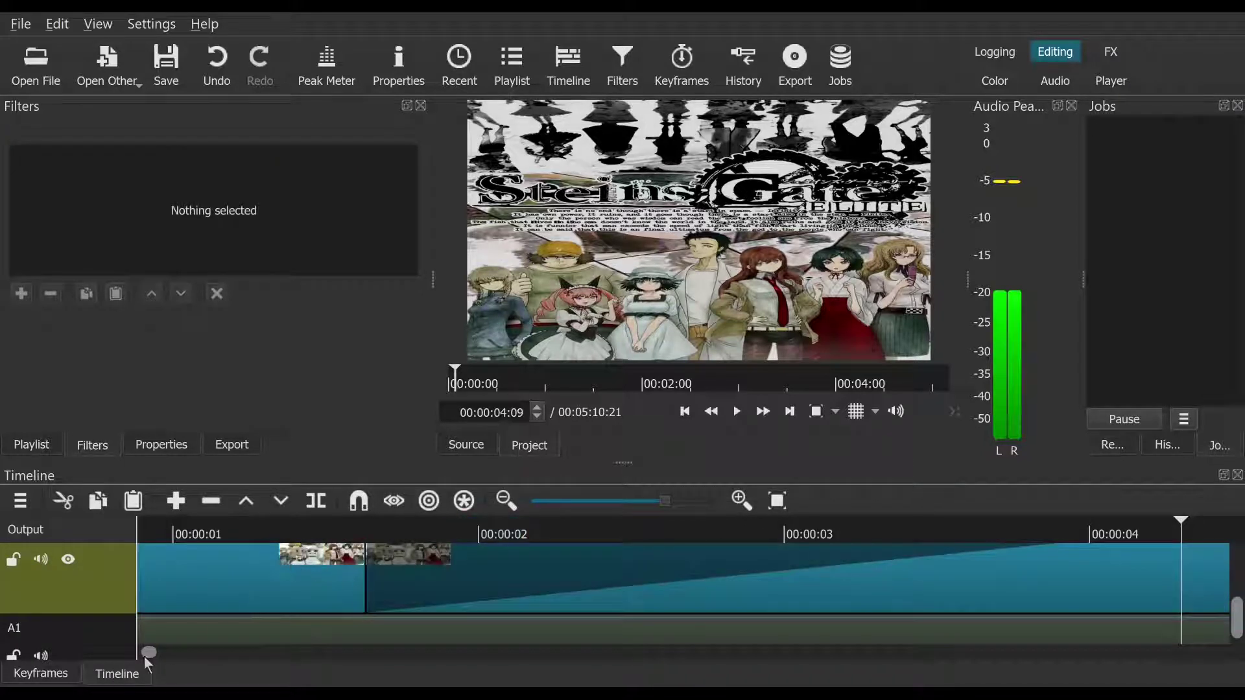
drag(153, 657, 116, 652)
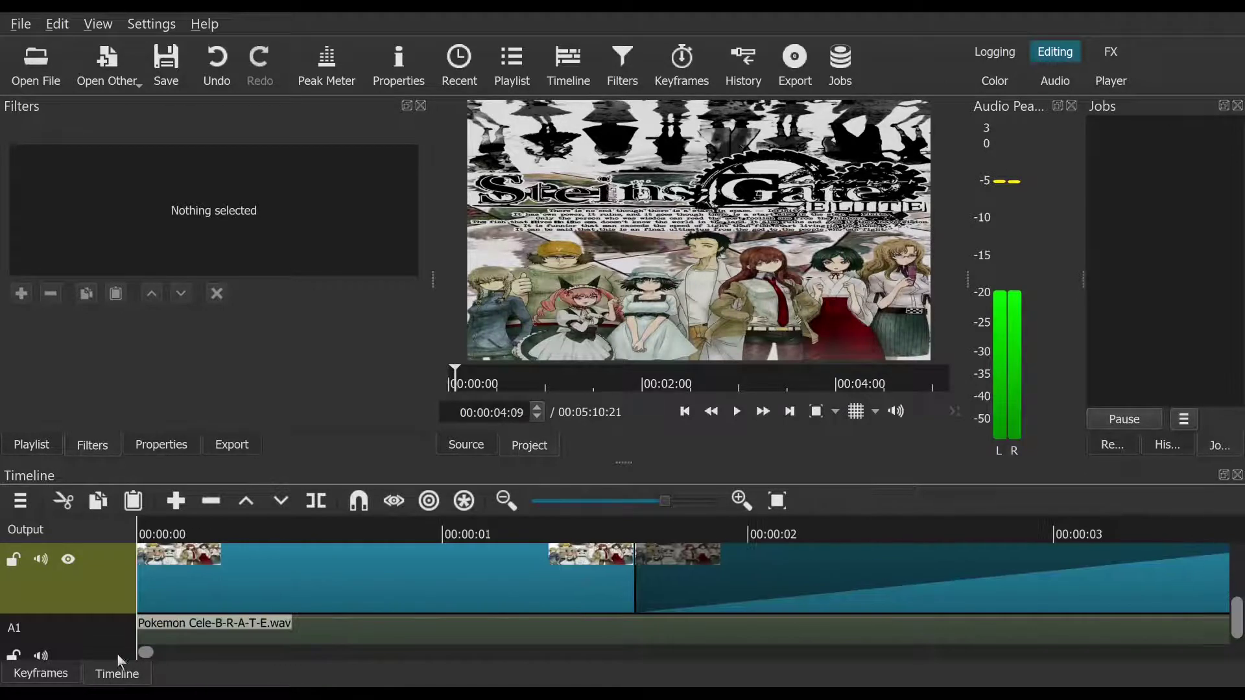
Step: Play the sequence from the start to 00:00:39:12, and replay the footage from earlier cuts to check its match with the audio
click(136, 537)
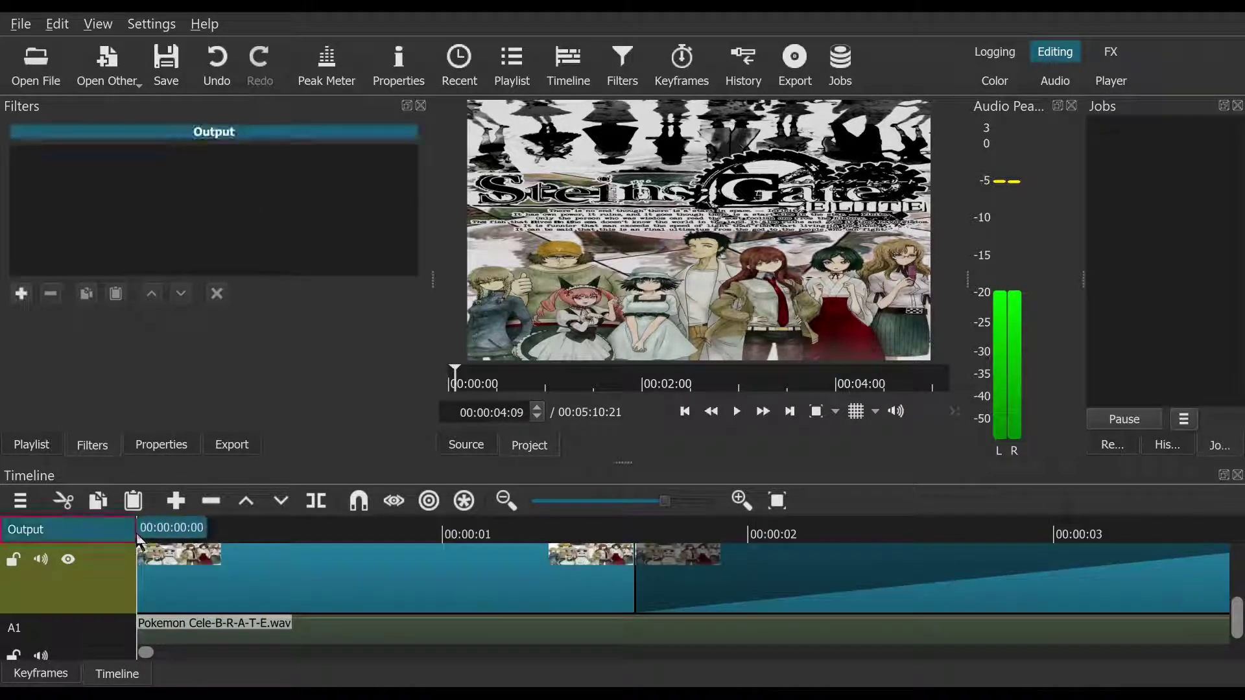
click(93, 579)
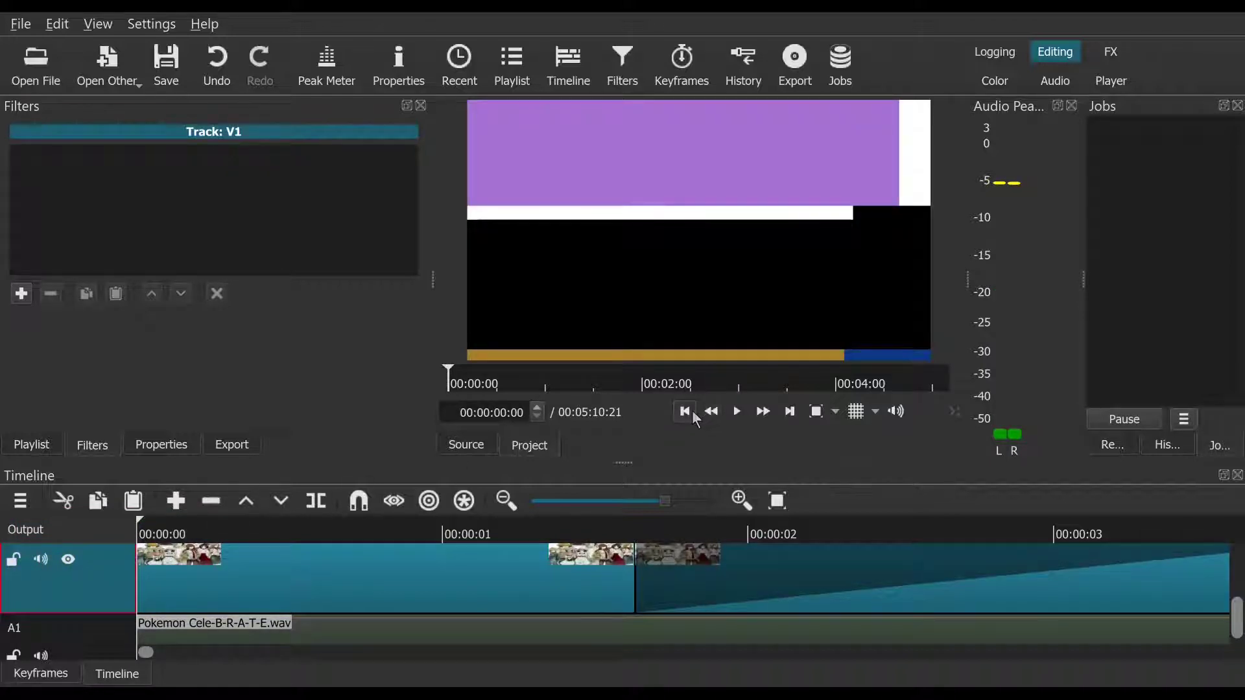
click(735, 417)
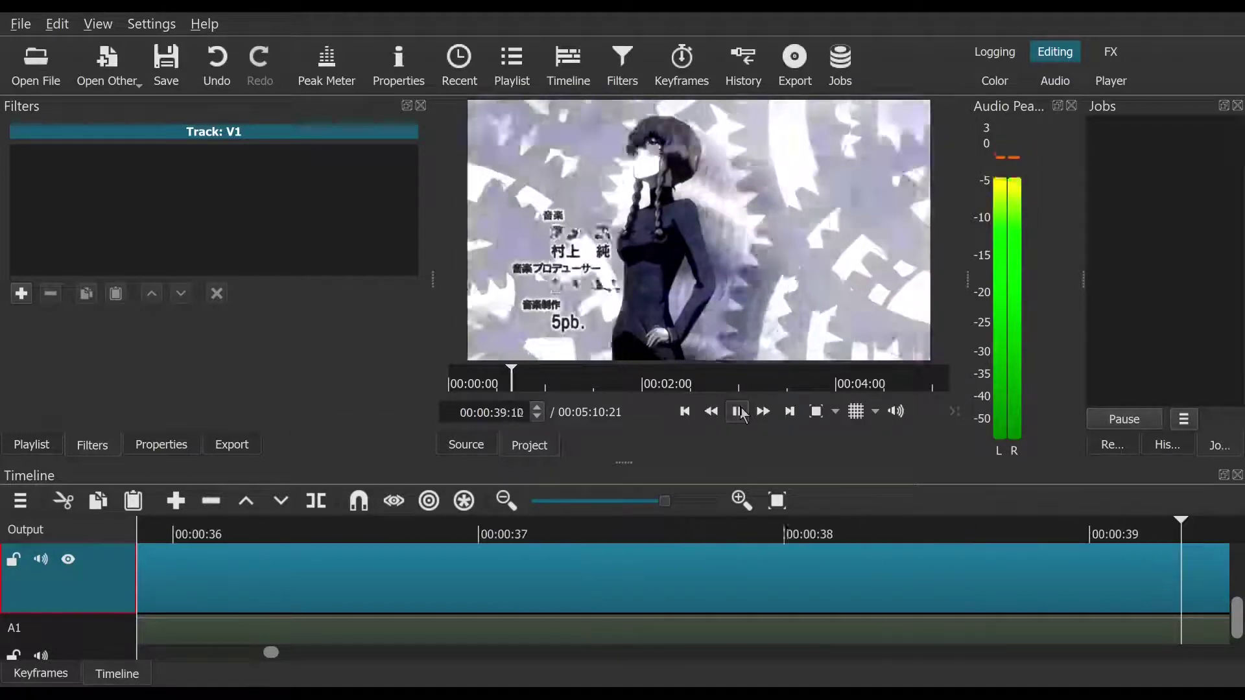
click(743, 415)
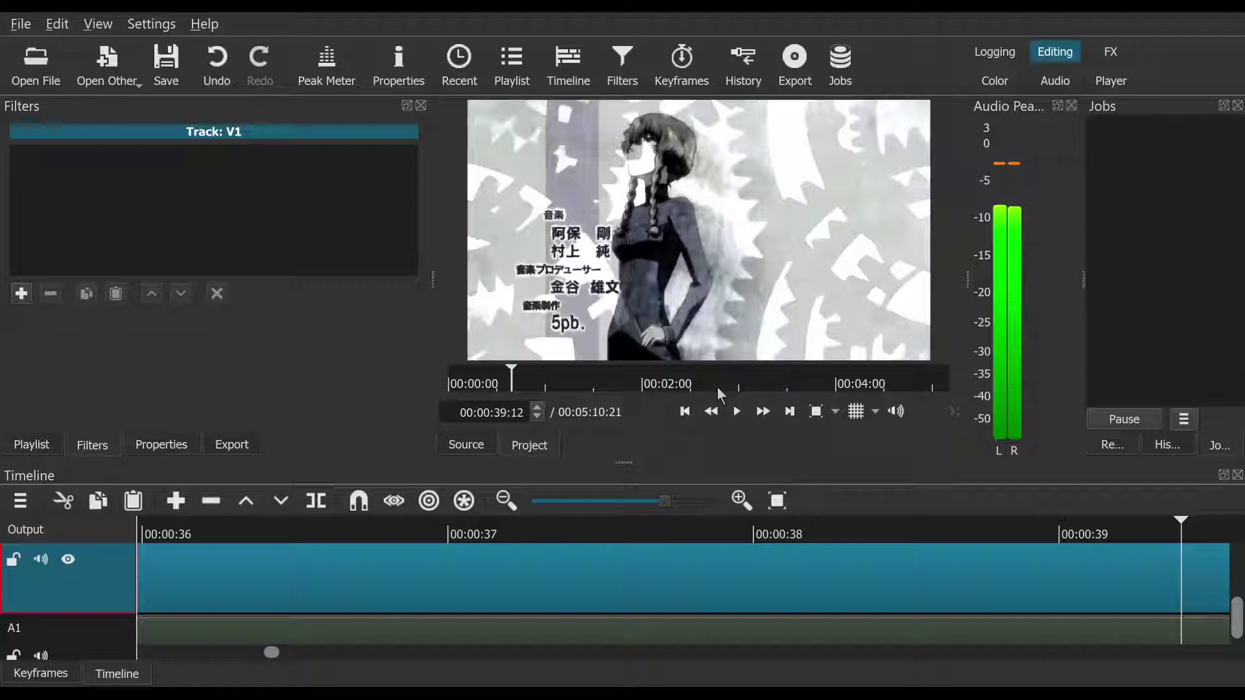
click(695, 415)
click(695, 414)
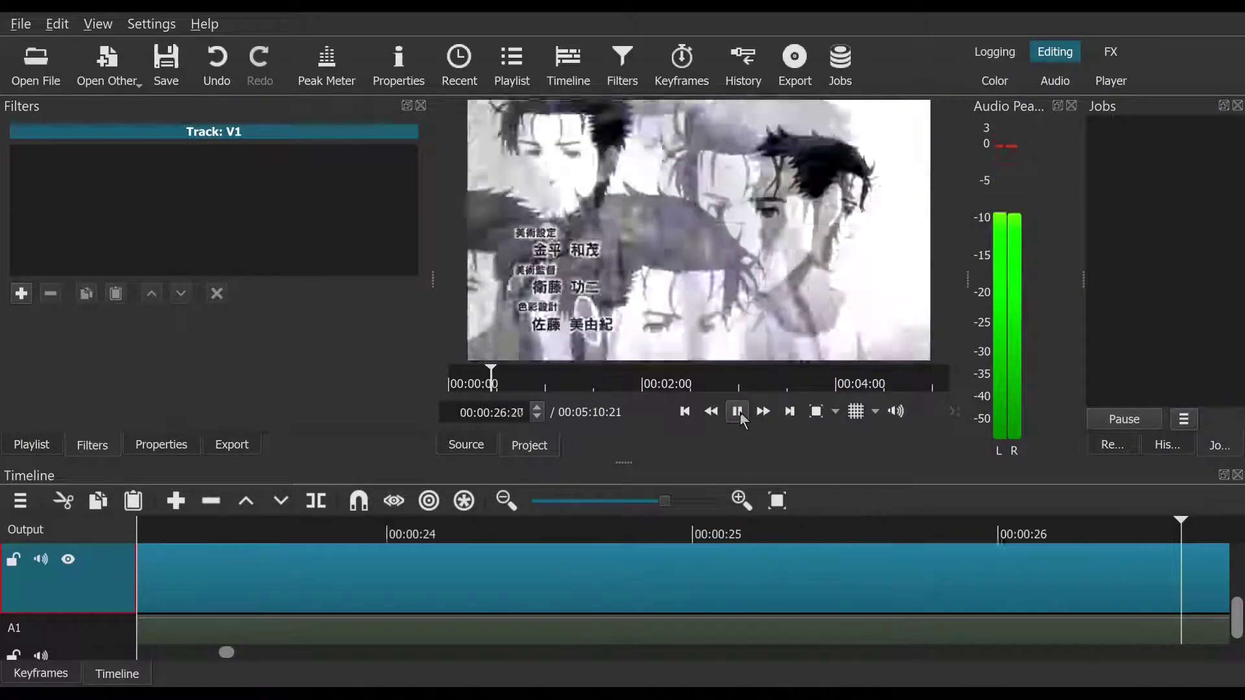
click(738, 414)
click(687, 412)
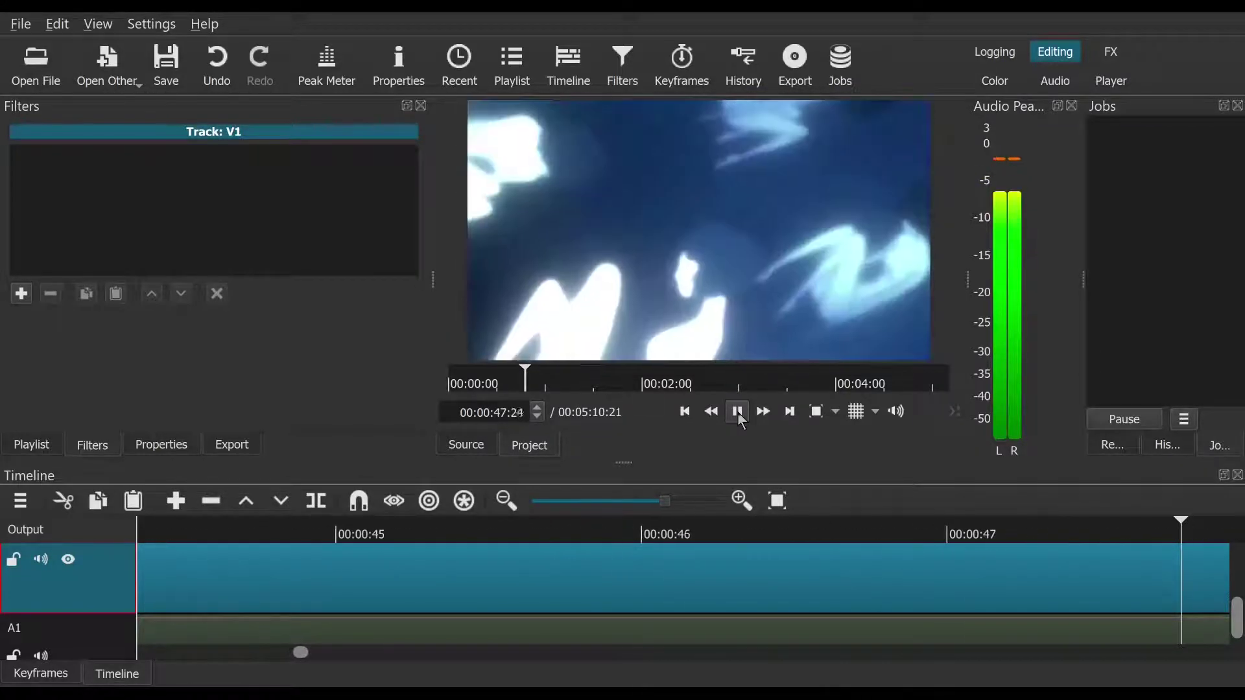
Step: Stop playback near 00:00:48:09, step back one frame, and split the V1 clip at 00:00:48:08
click(738, 413)
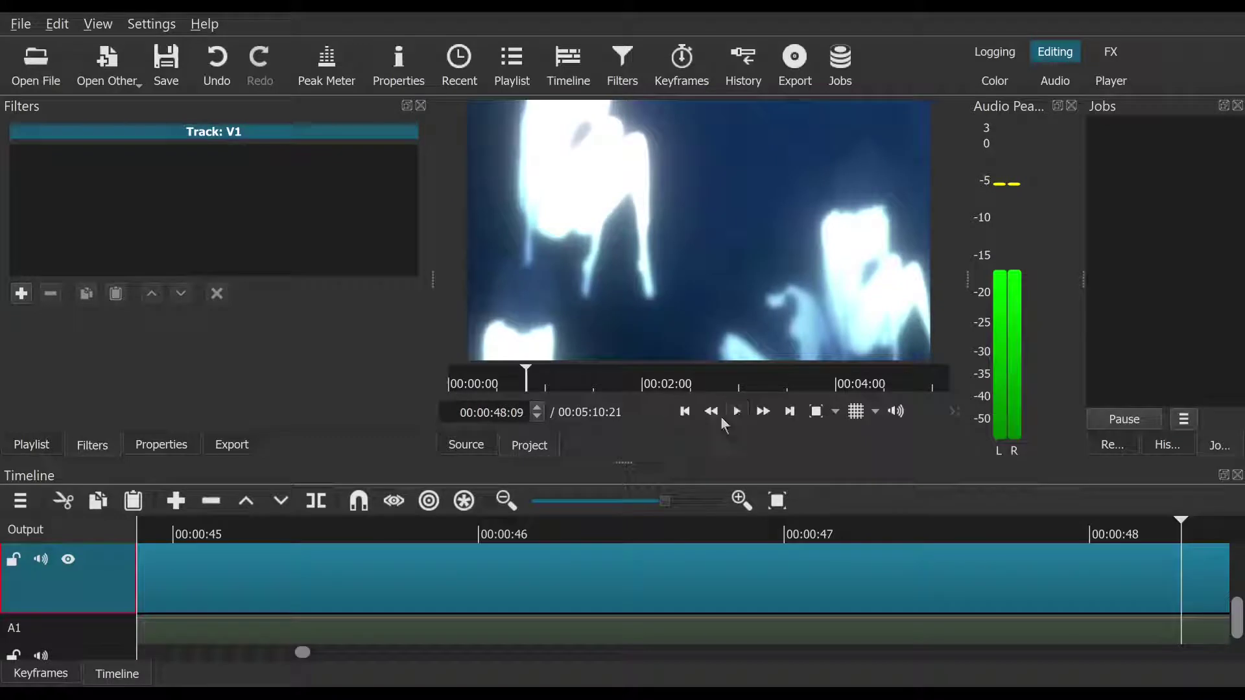
click(537, 417)
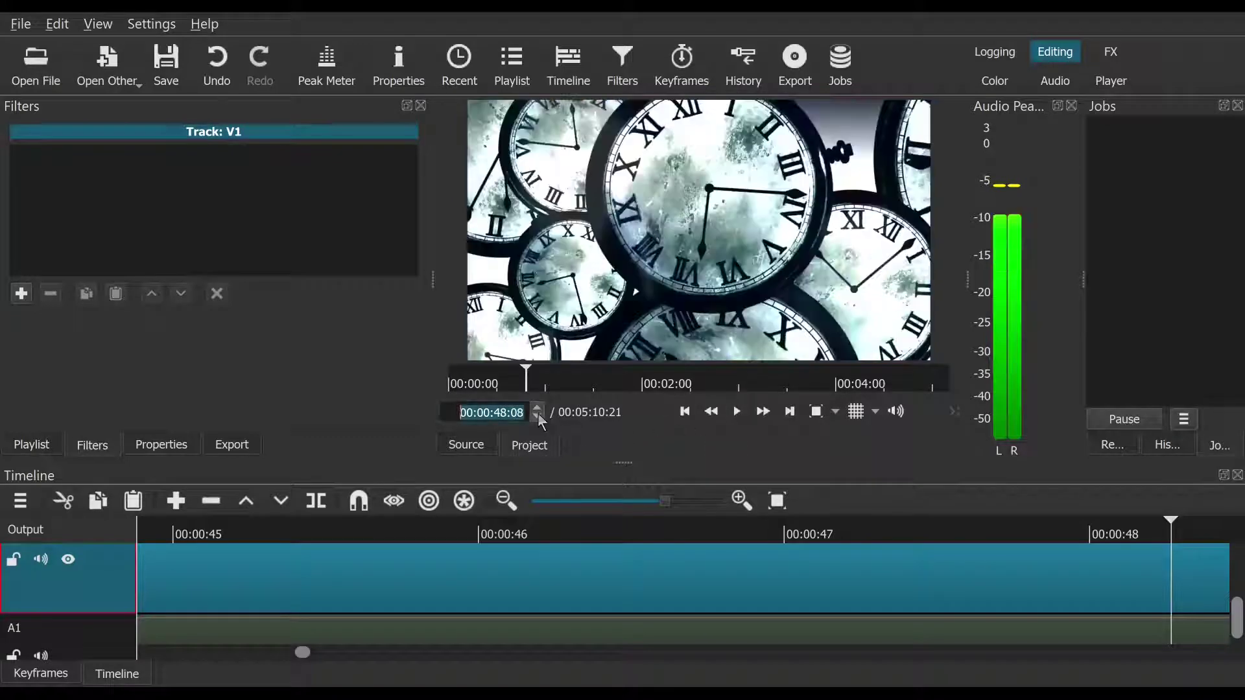
click(317, 505)
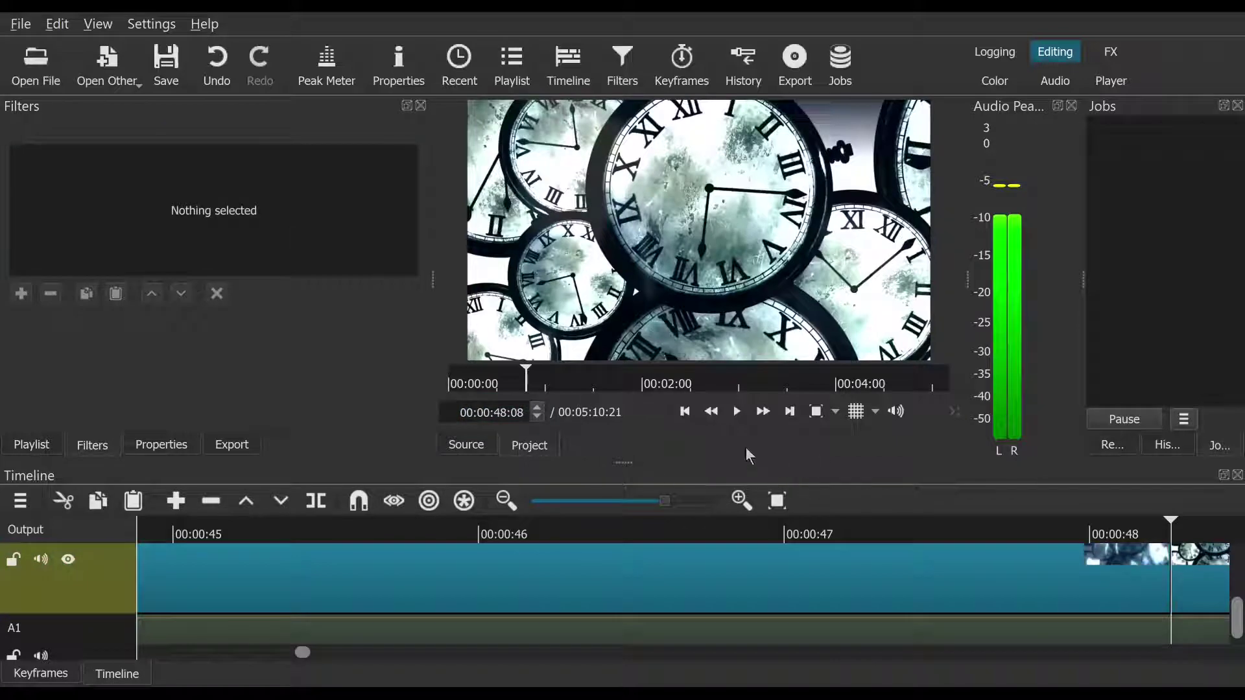
Step: Play back the V1 footage following the 00:00:48:08 split and stop at 00:01:19:26
click(739, 423)
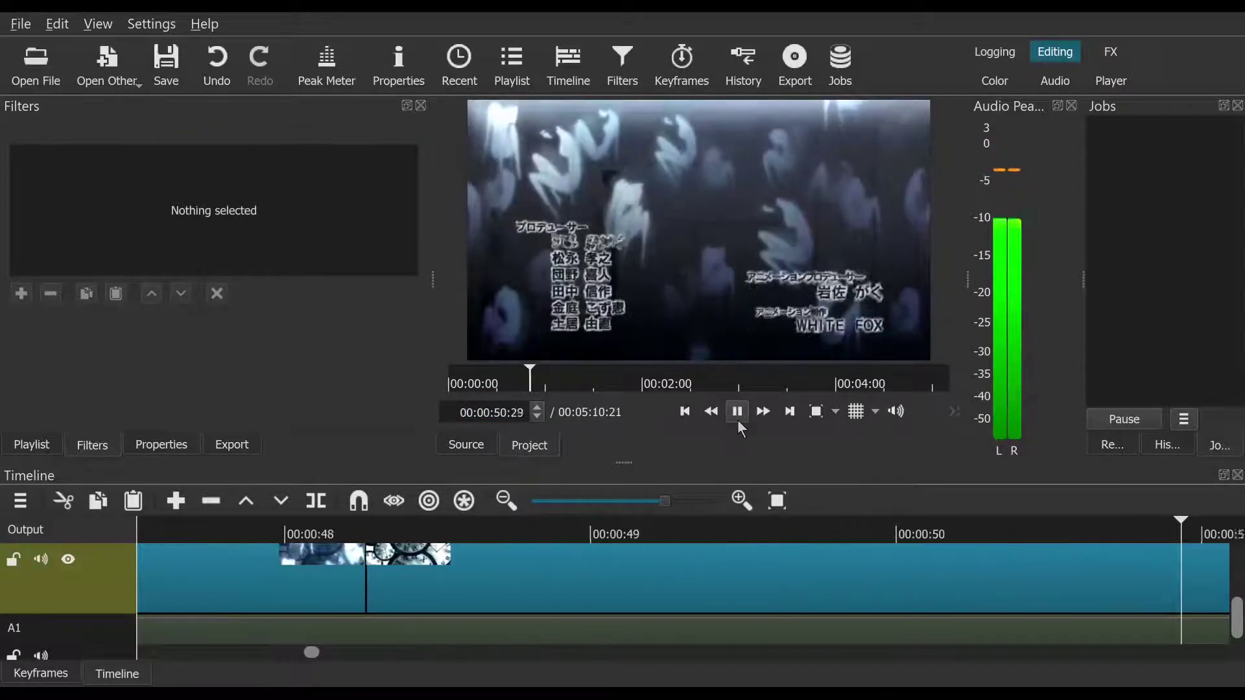
click(737, 412)
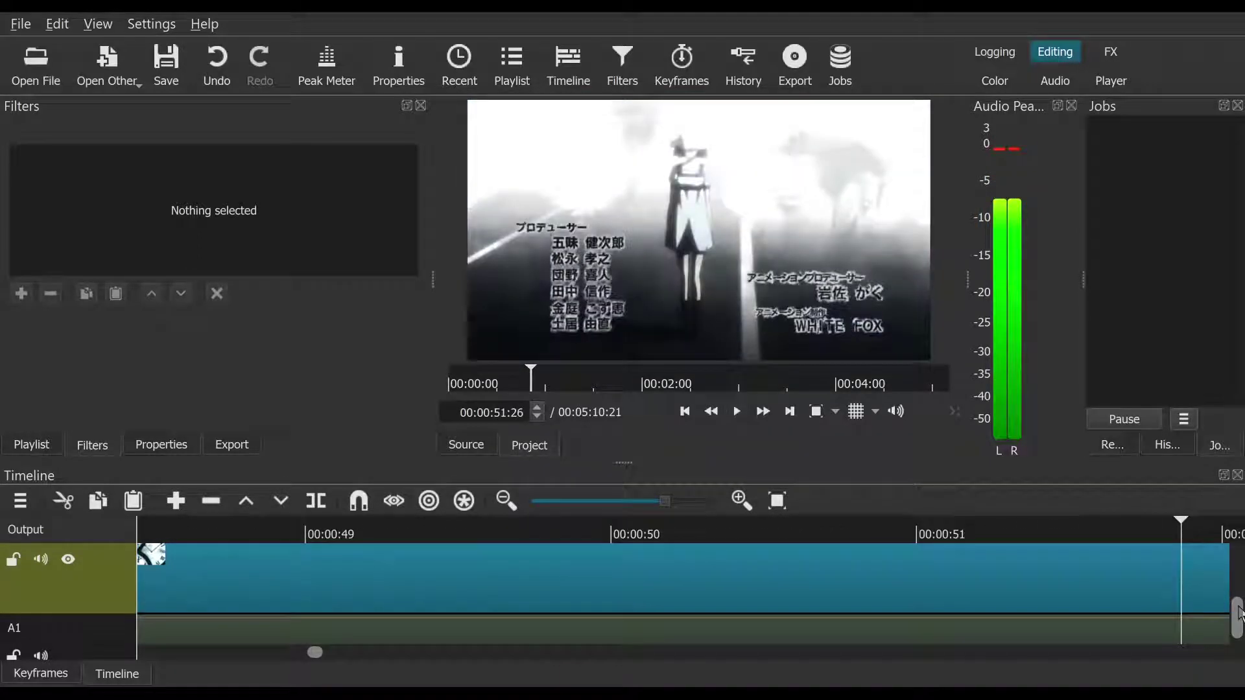
mouse_move(1238, 613)
mouse_down()
mouse_move(1237, 567)
mouse_move(1238, 592)
mouse_up()
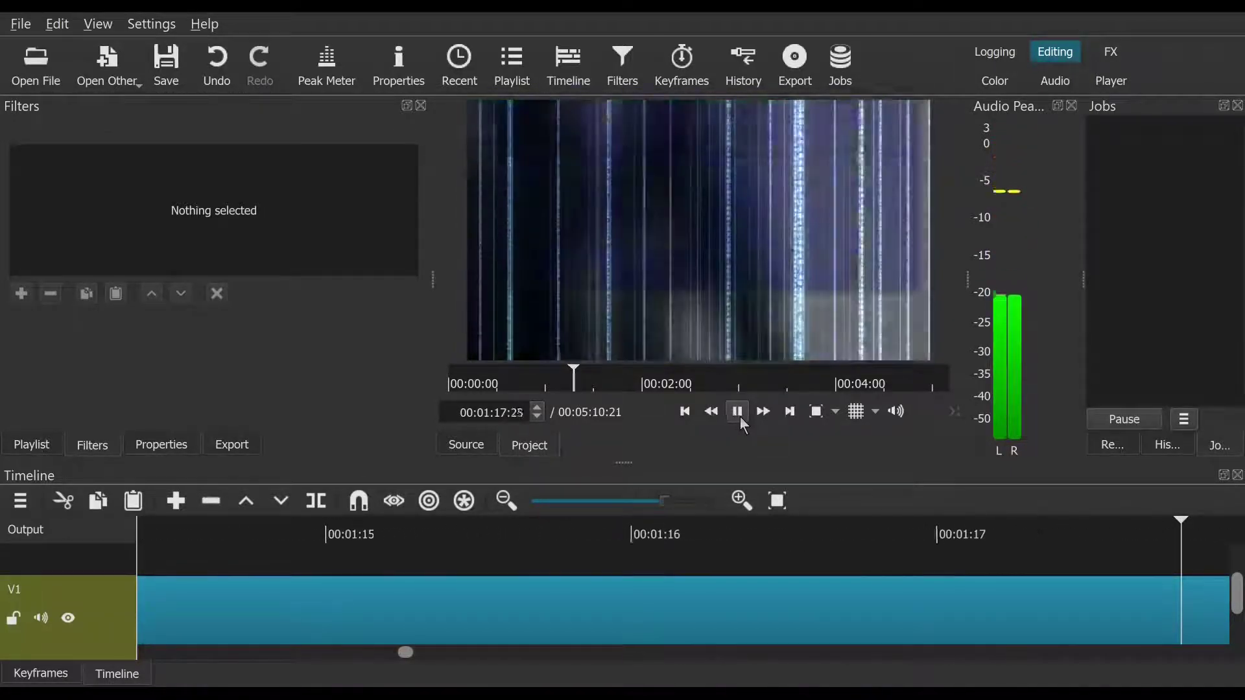
click(743, 422)
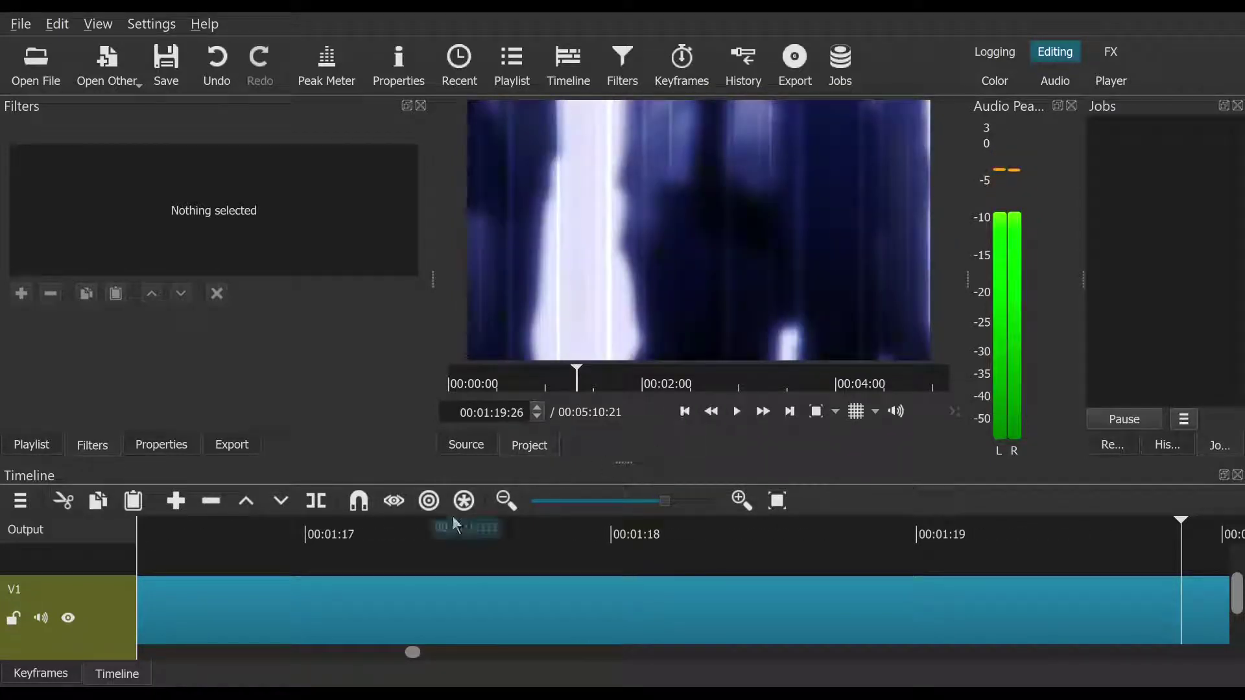
click(617, 503)
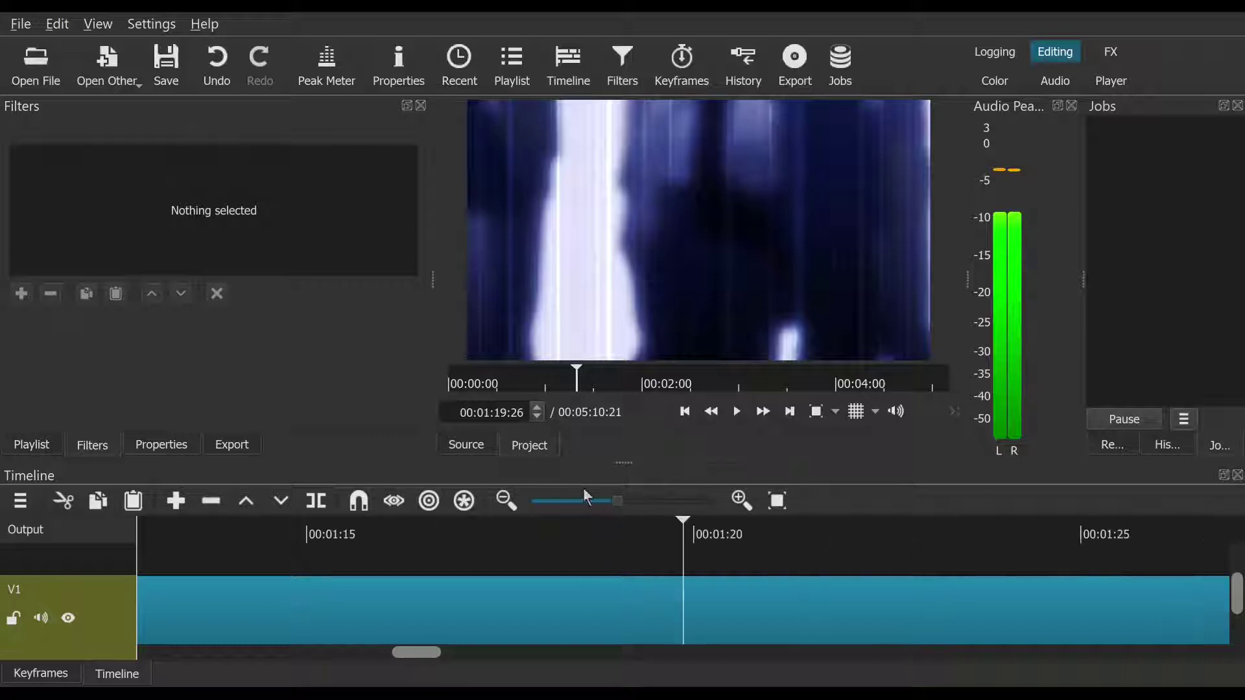
Step: Try splitting the V1 clip at 00:01:05:27, play the footage past the cut, and undo the split
click(588, 500)
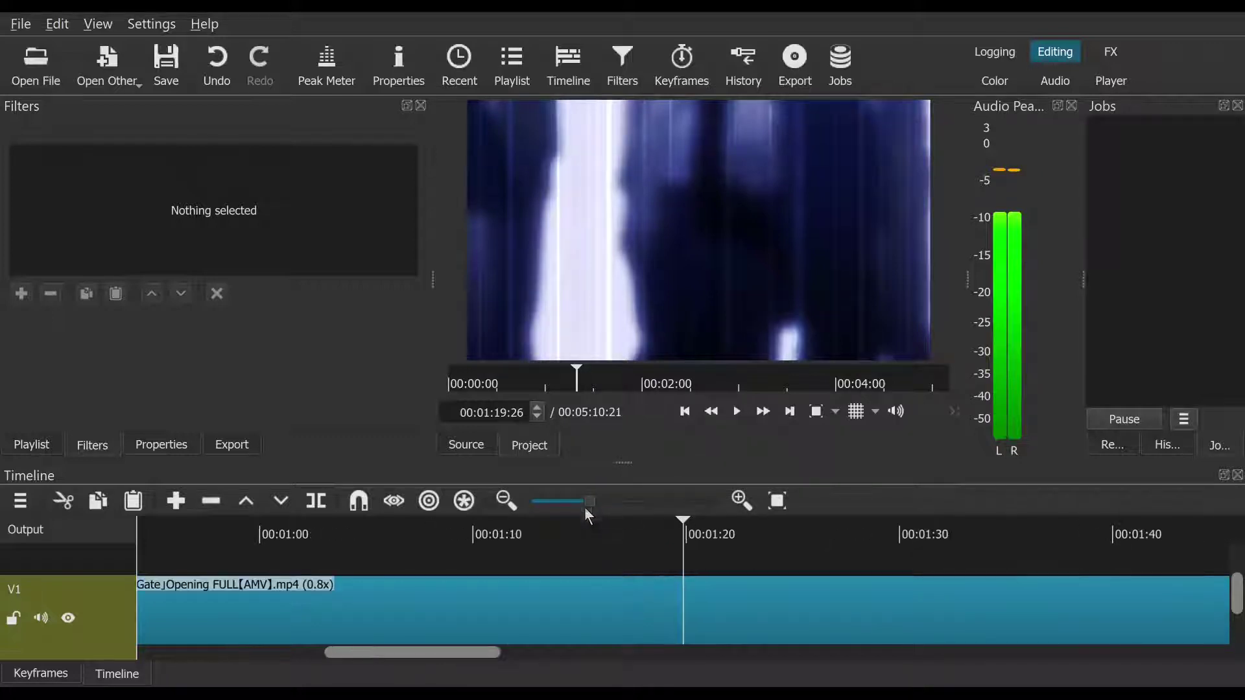
click(286, 533)
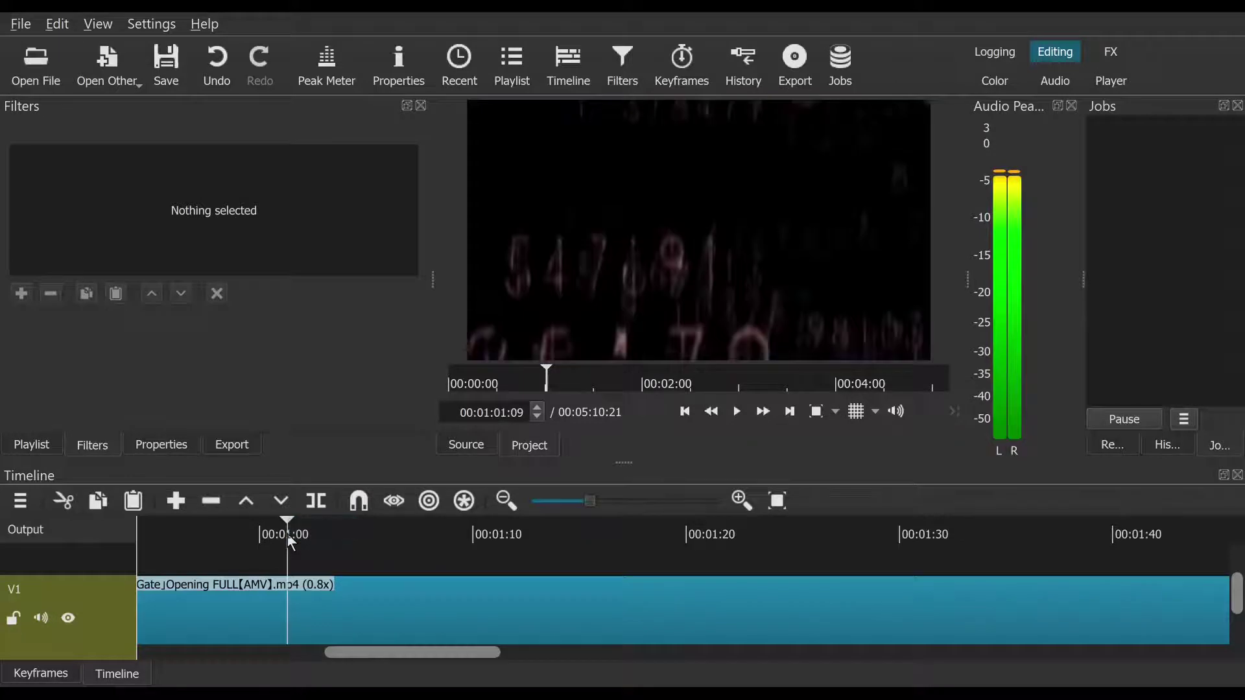
click(737, 423)
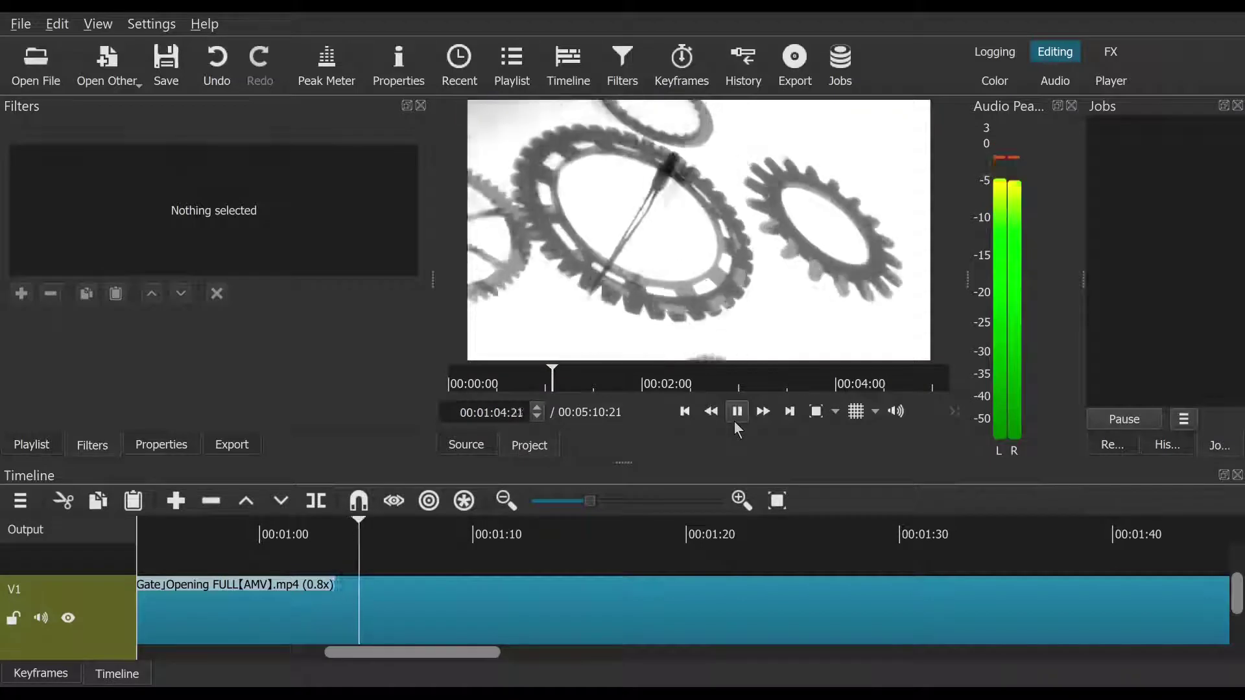
click(737, 412)
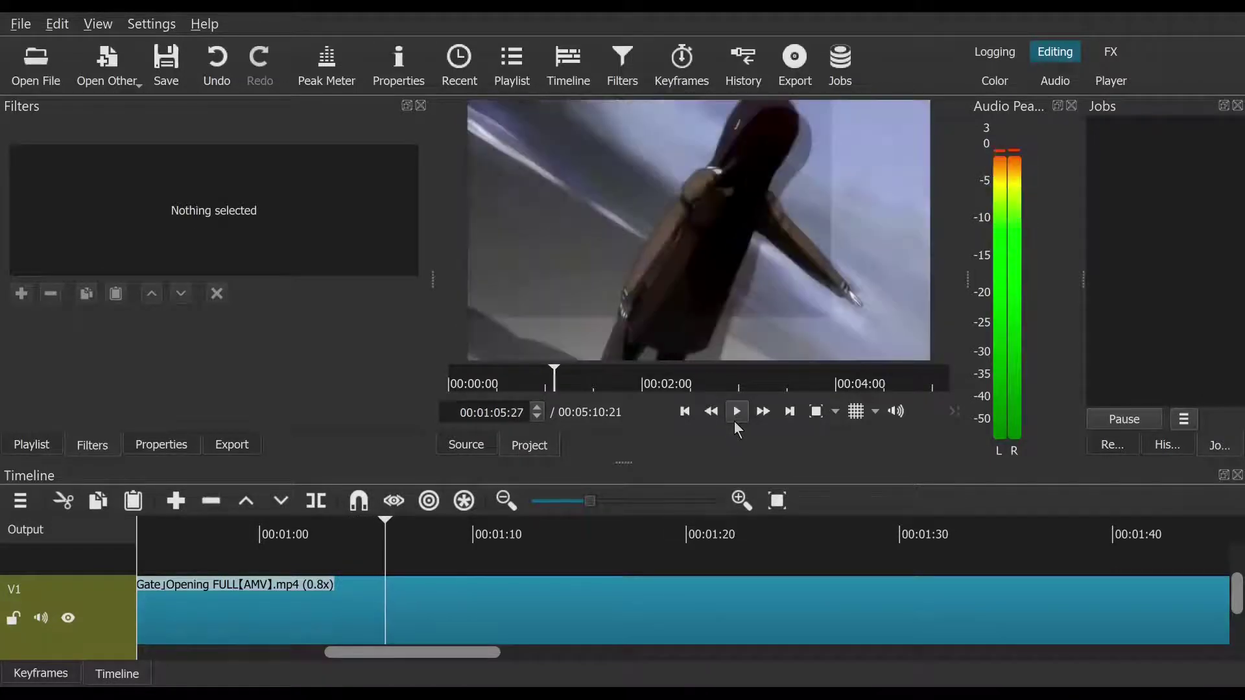
click(325, 506)
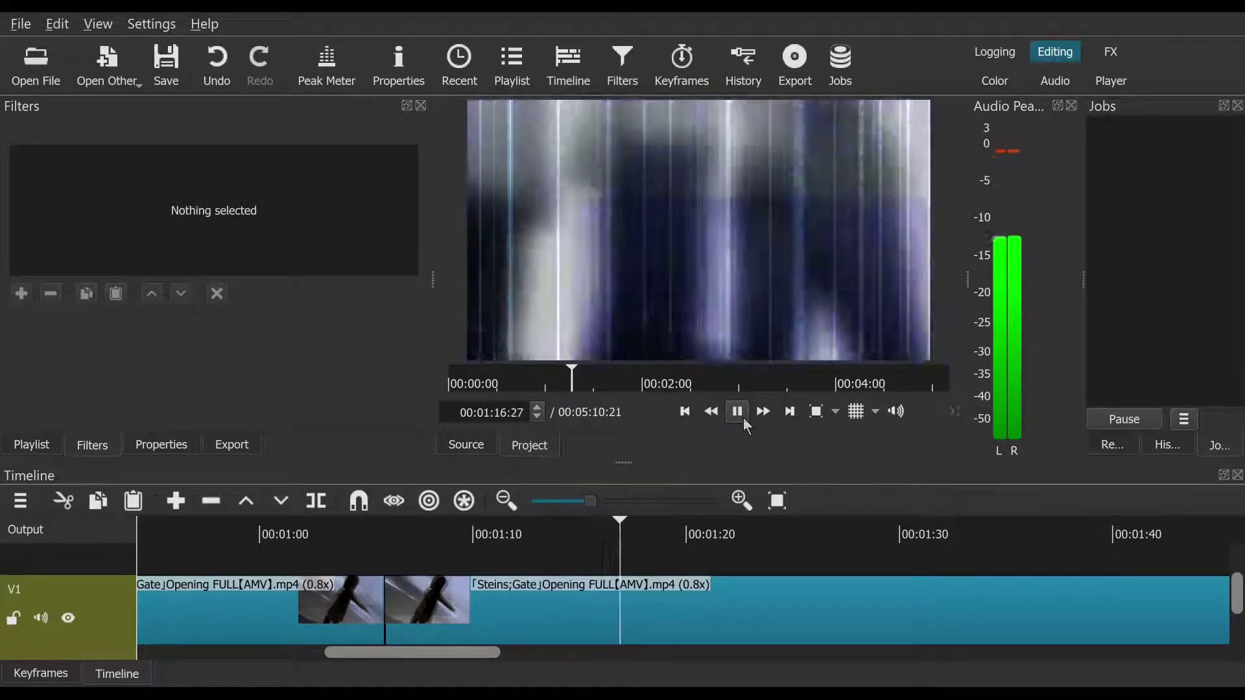
click(744, 421)
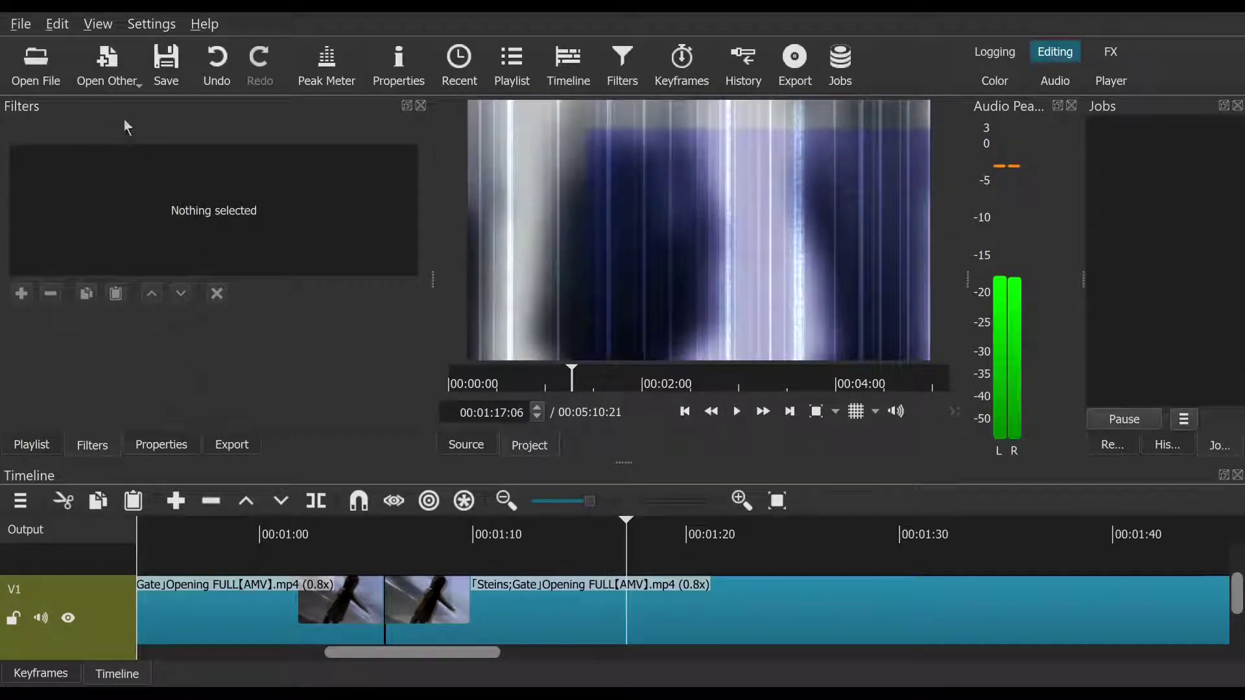
click(217, 63)
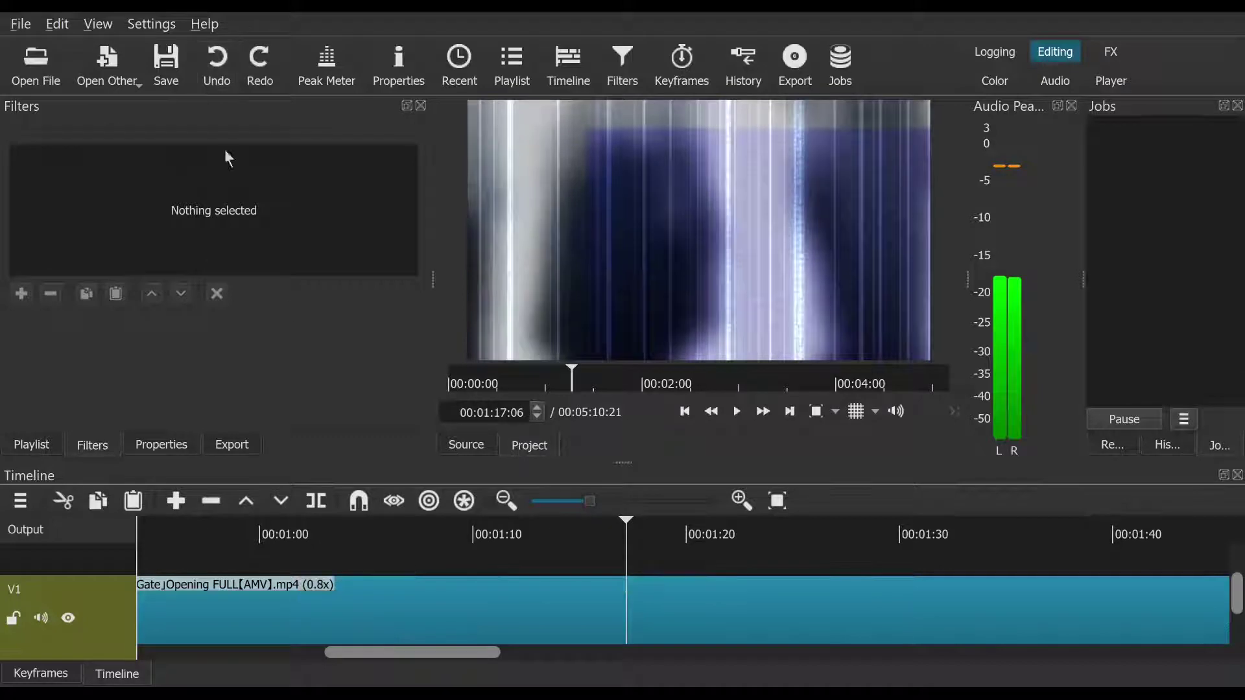
Step: Split the V1 clip at 00:01:04:04 and lift out the segment before the cut, leaving a gap
click(296, 525)
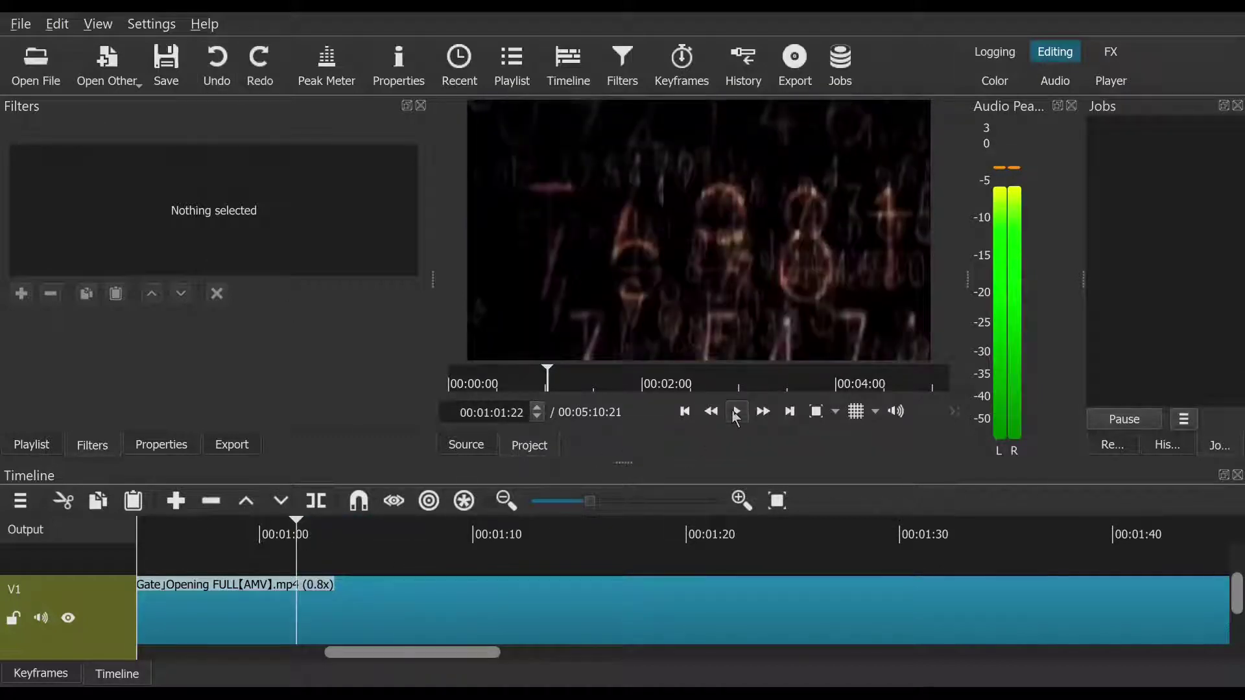
click(735, 413)
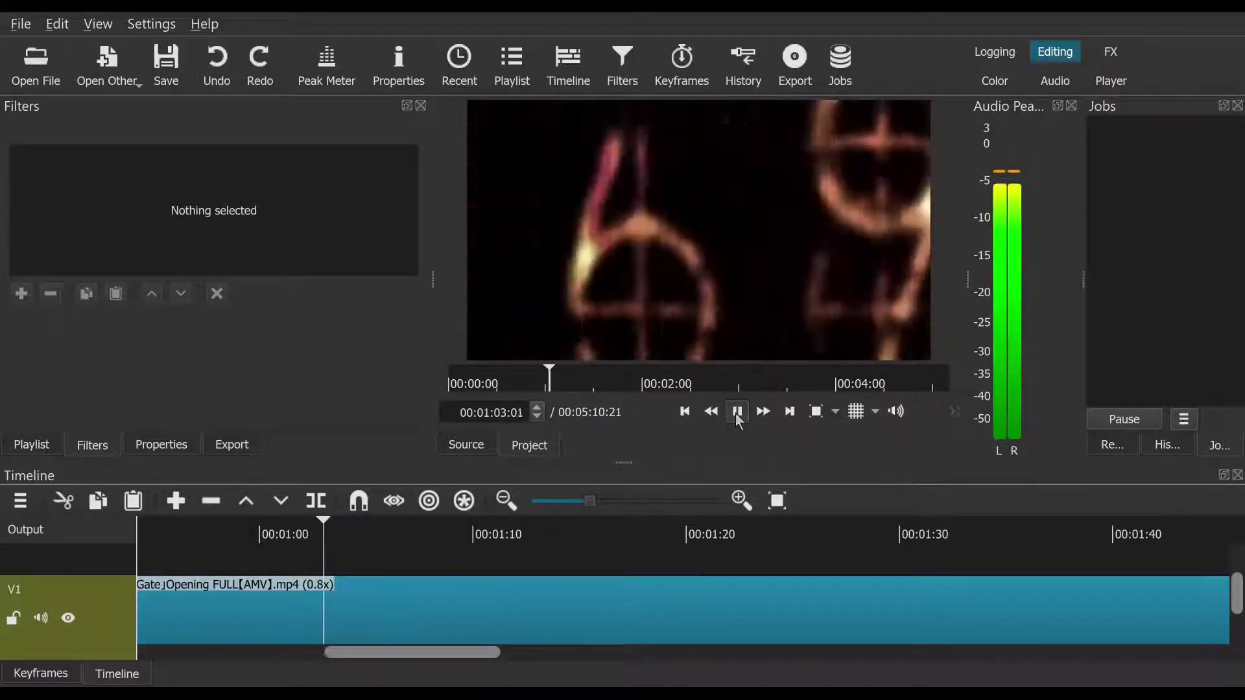
click(735, 412)
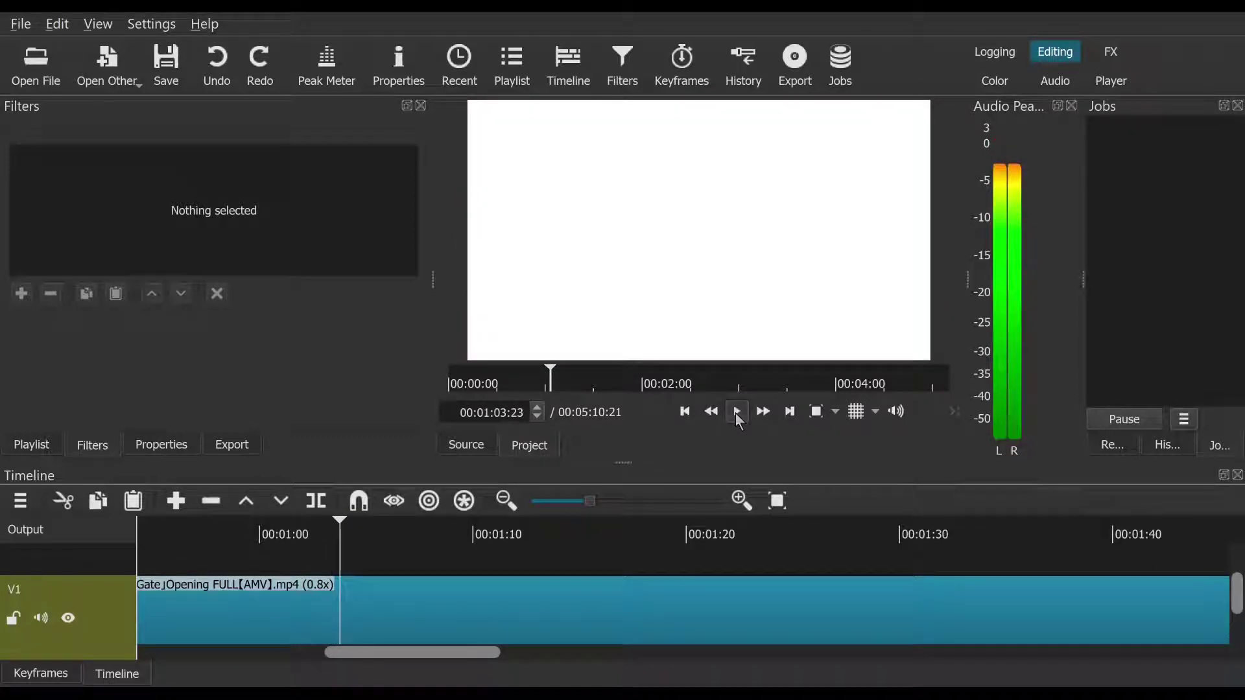
click(322, 507)
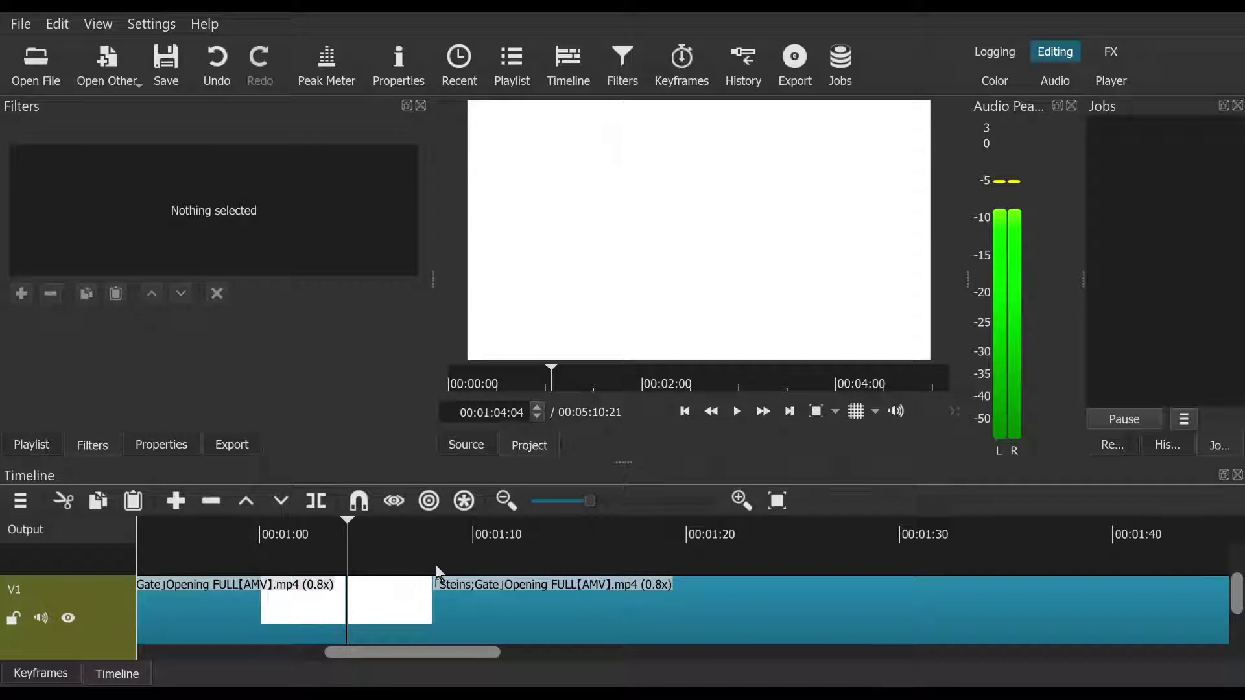
click(287, 615)
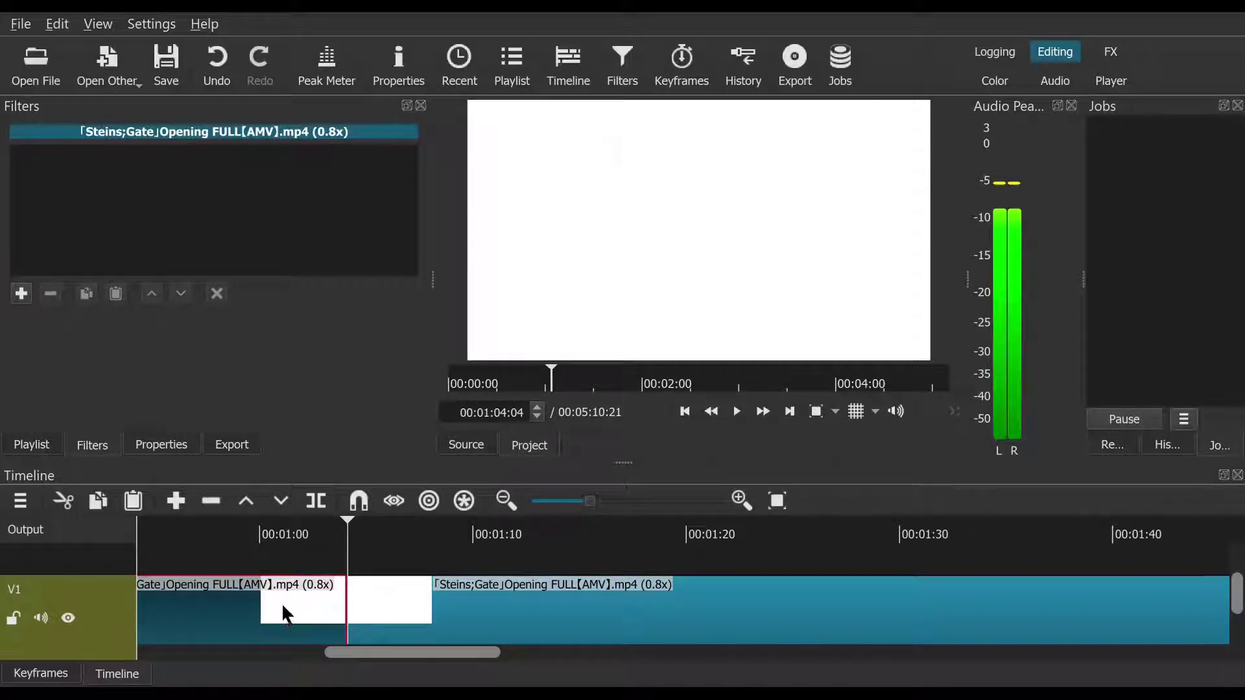
click(243, 505)
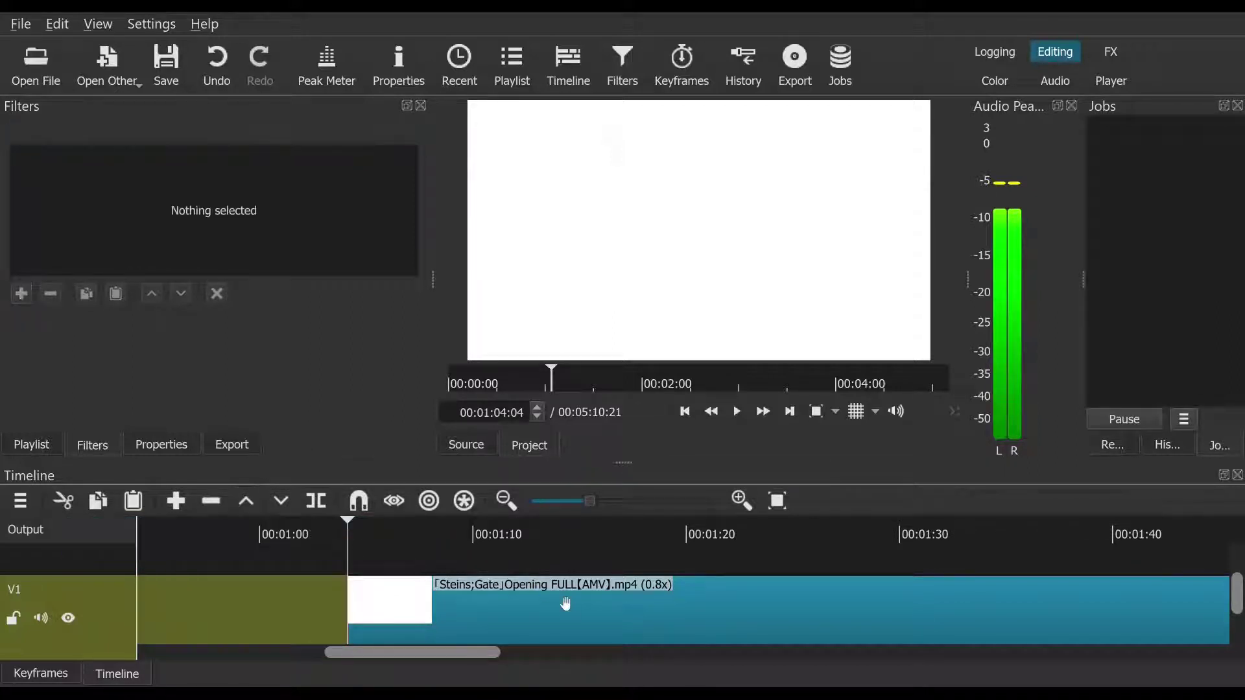
Step: Move the remaining V1 clip earlier in stages until it starts at about 00:00:53, playing its opening after each move
click(743, 414)
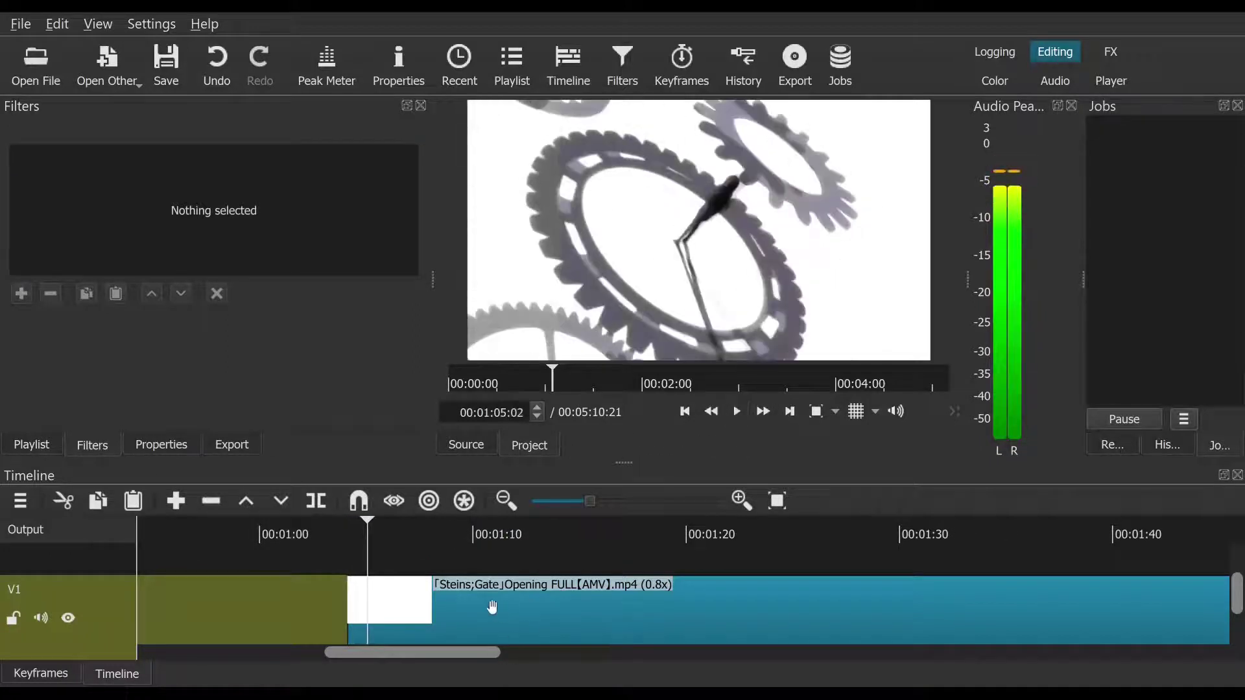
drag(493, 608, 354, 626)
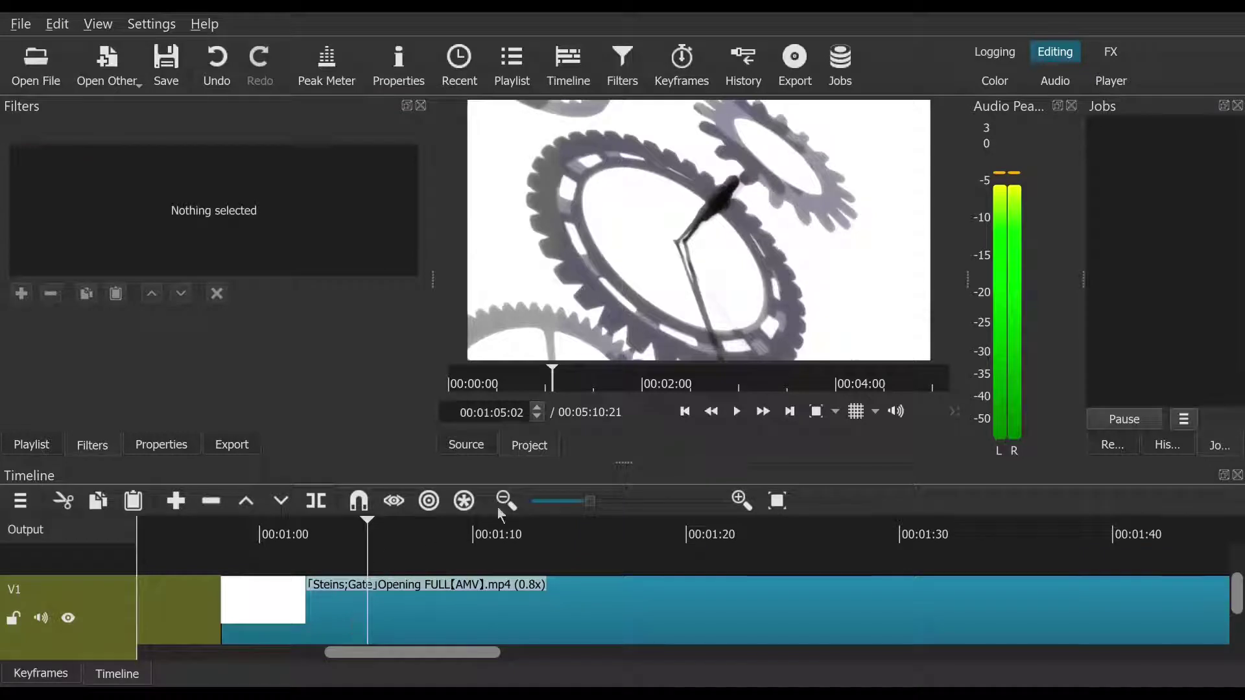
click(685, 412)
click(740, 413)
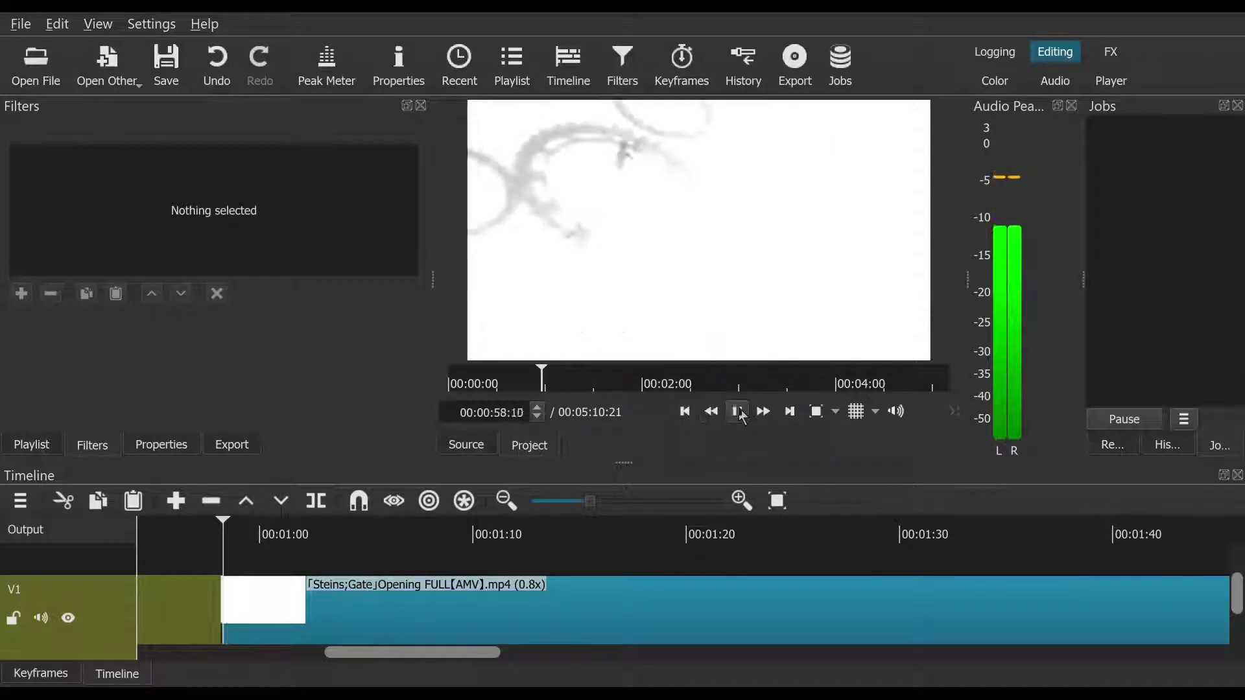
click(739, 413)
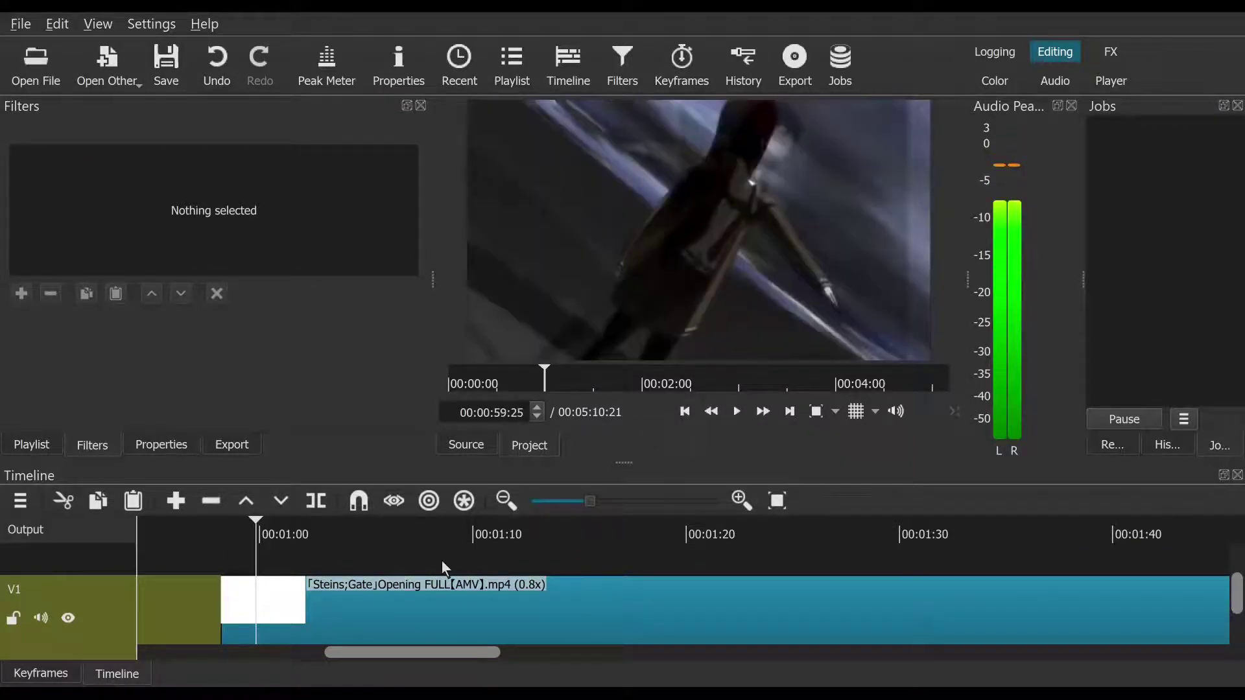
drag(405, 609, 312, 613)
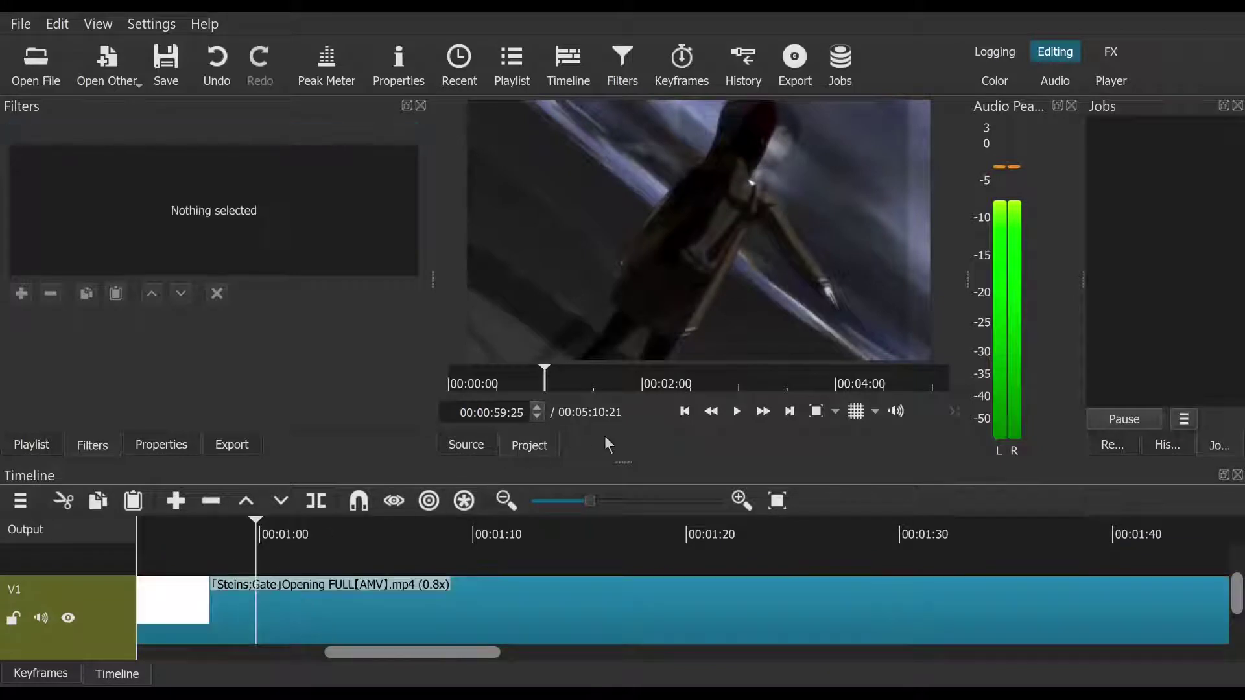
click(686, 412)
click(737, 412)
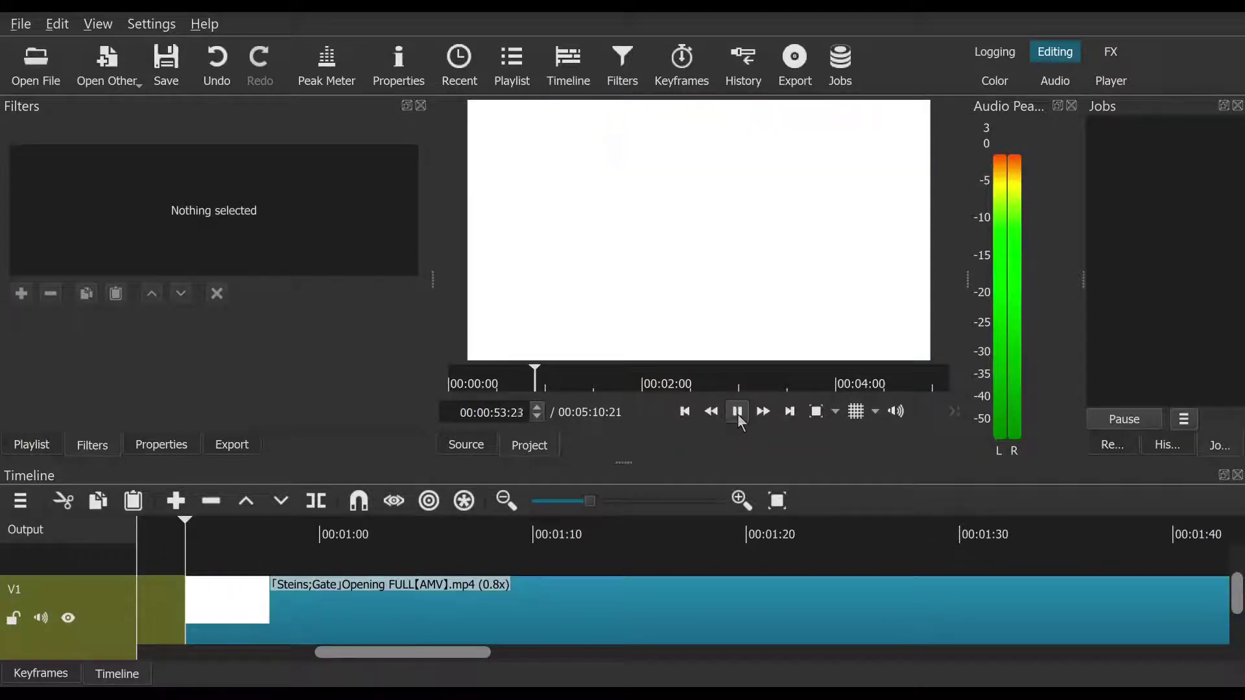
click(738, 414)
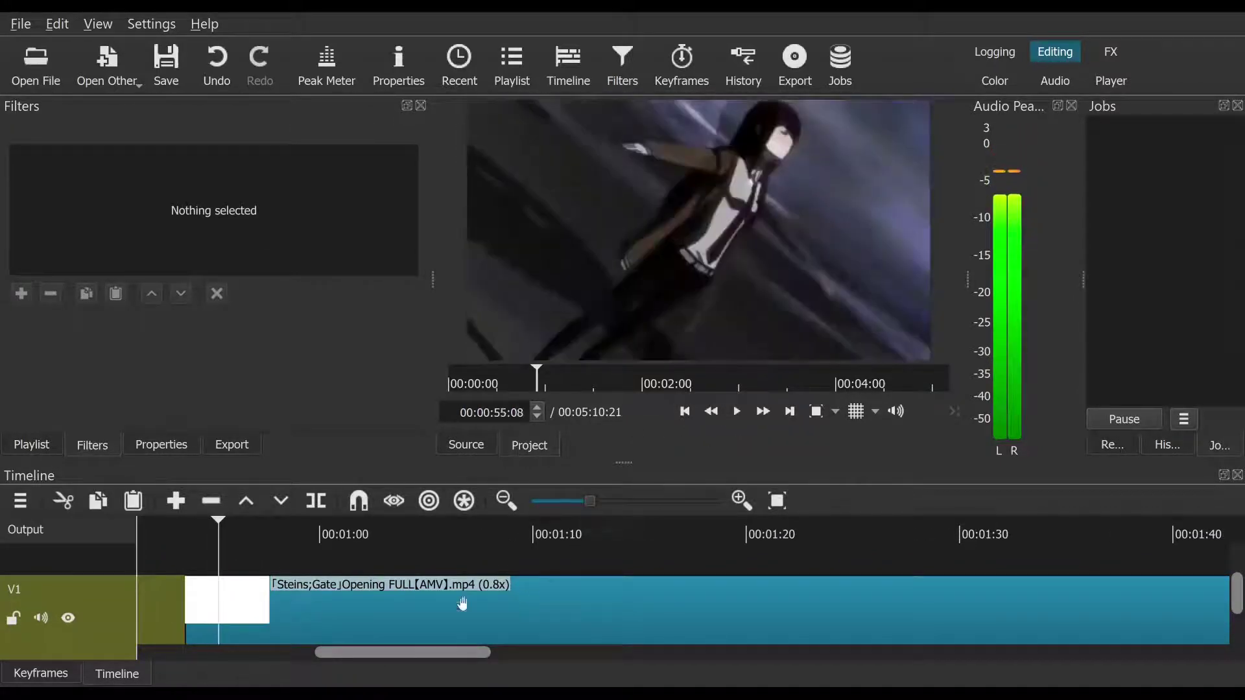
drag(355, 619, 327, 627)
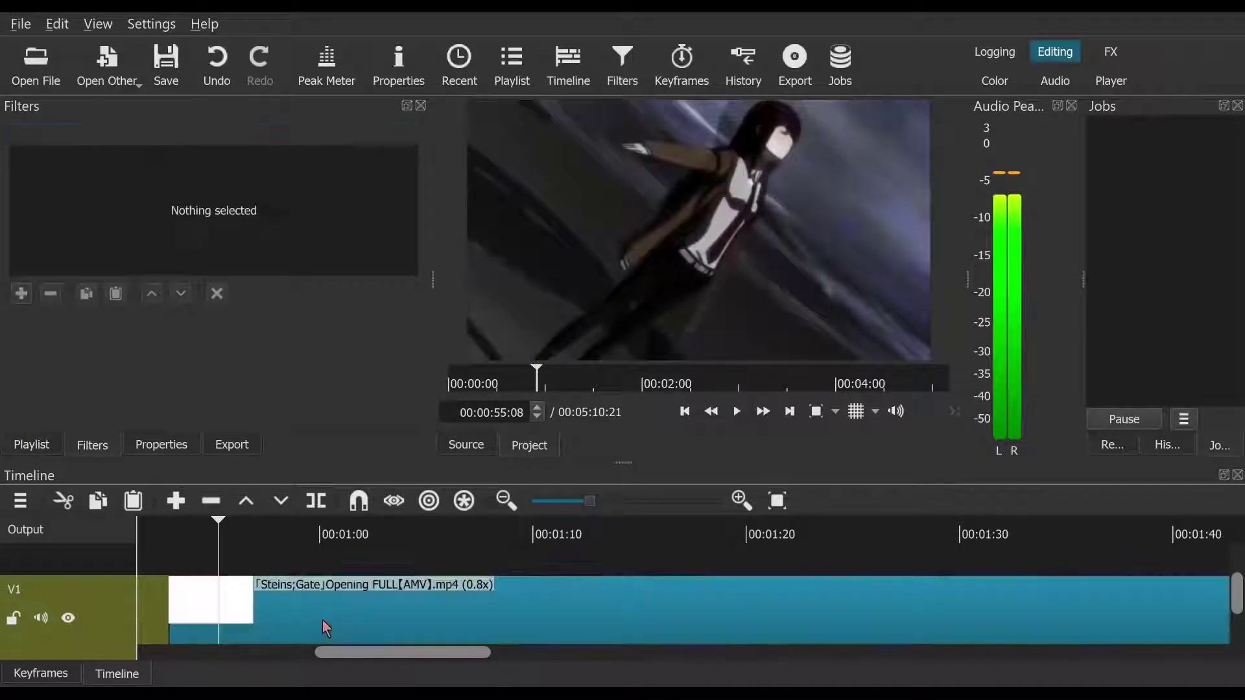
Step: Play the moved V1 clip from its start through to 00:01:08:23 to check the footage against the audio
click(686, 413)
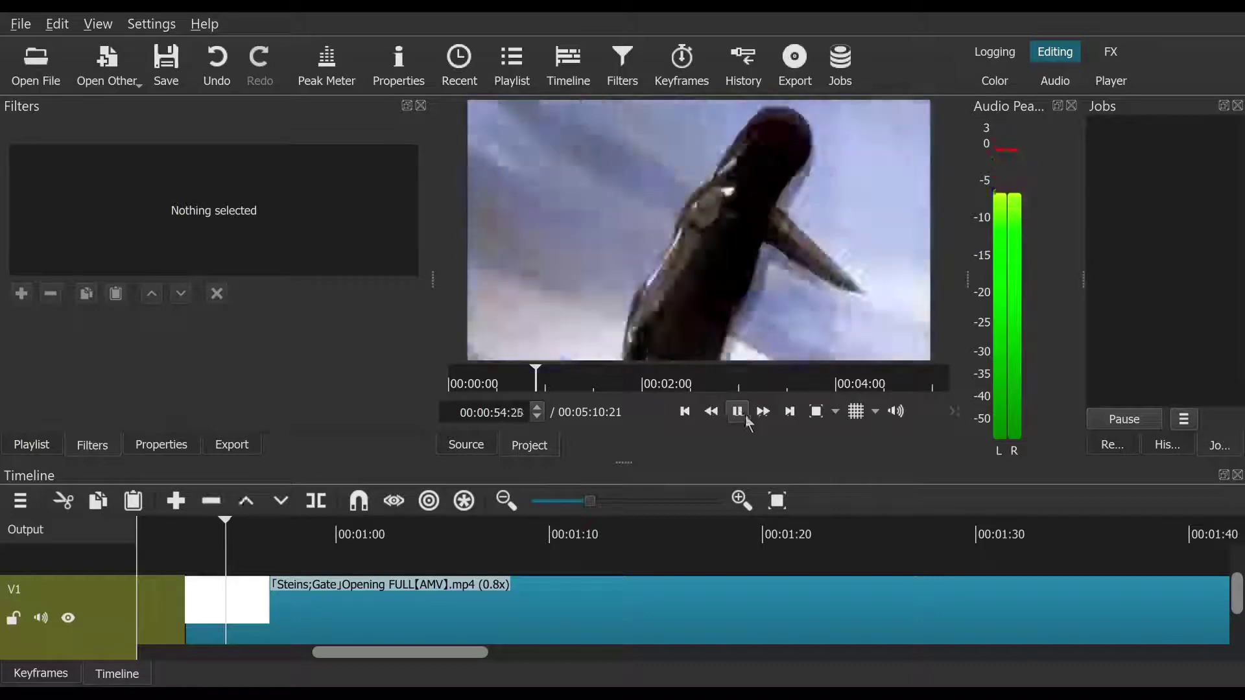
click(746, 416)
drag(457, 653, 423, 655)
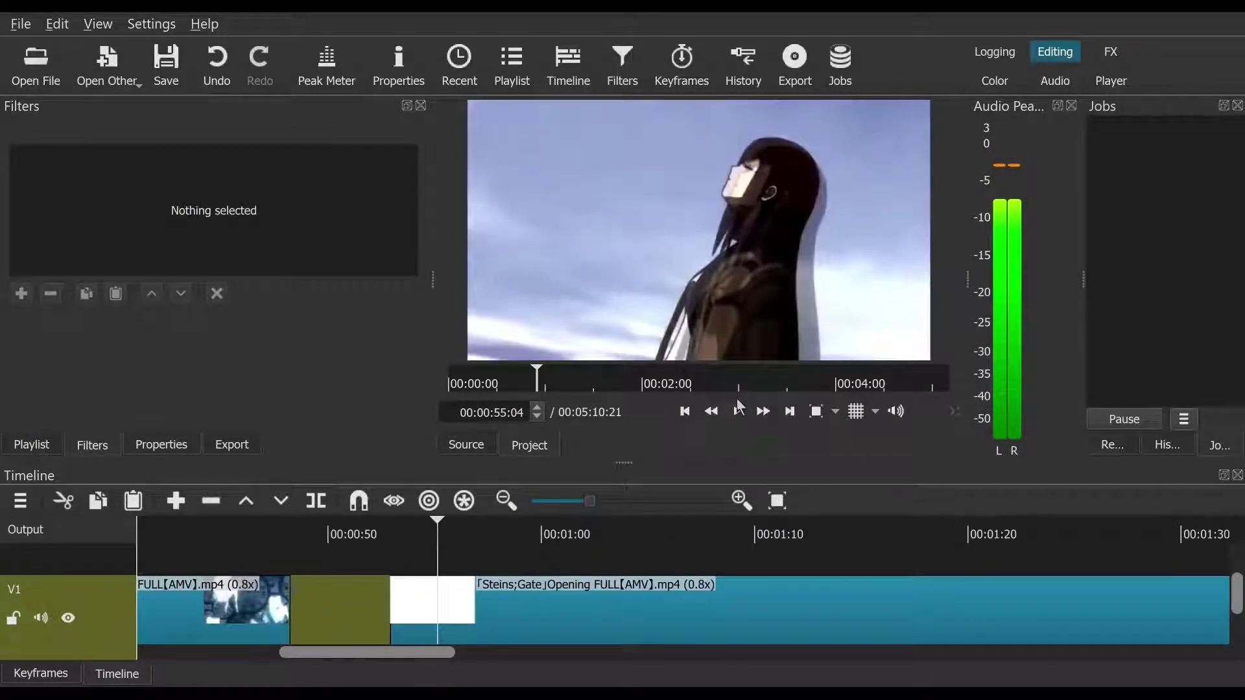
click(706, 415)
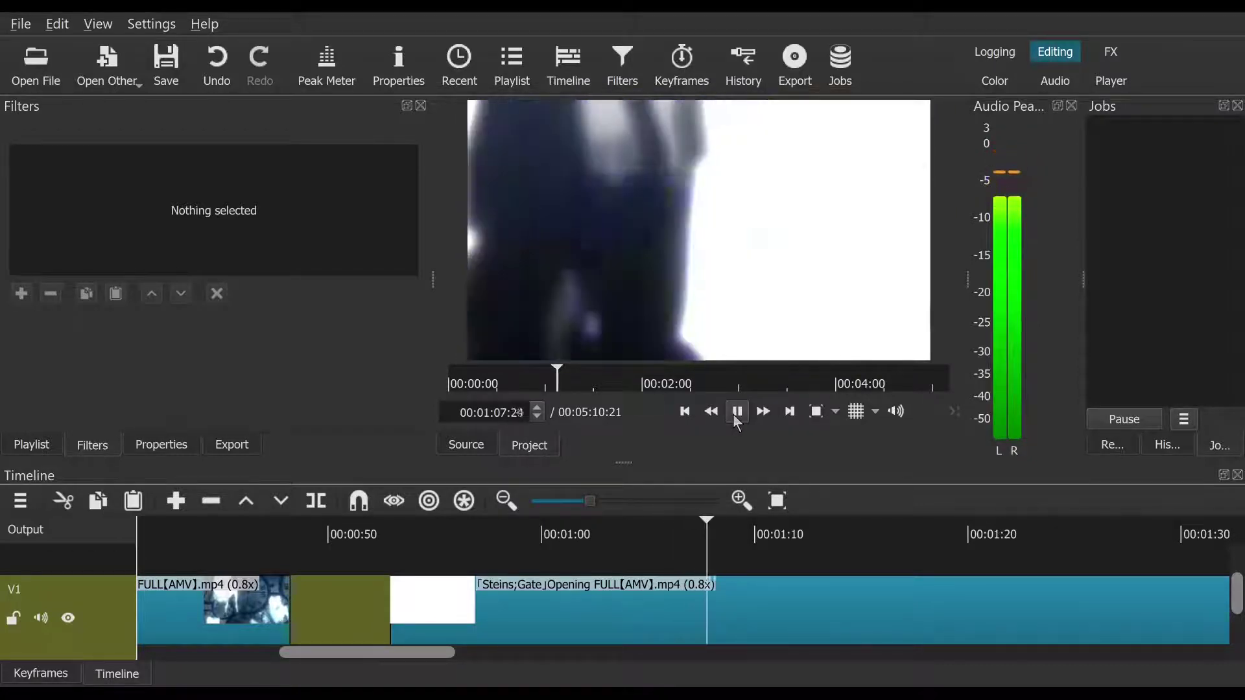
click(737, 421)
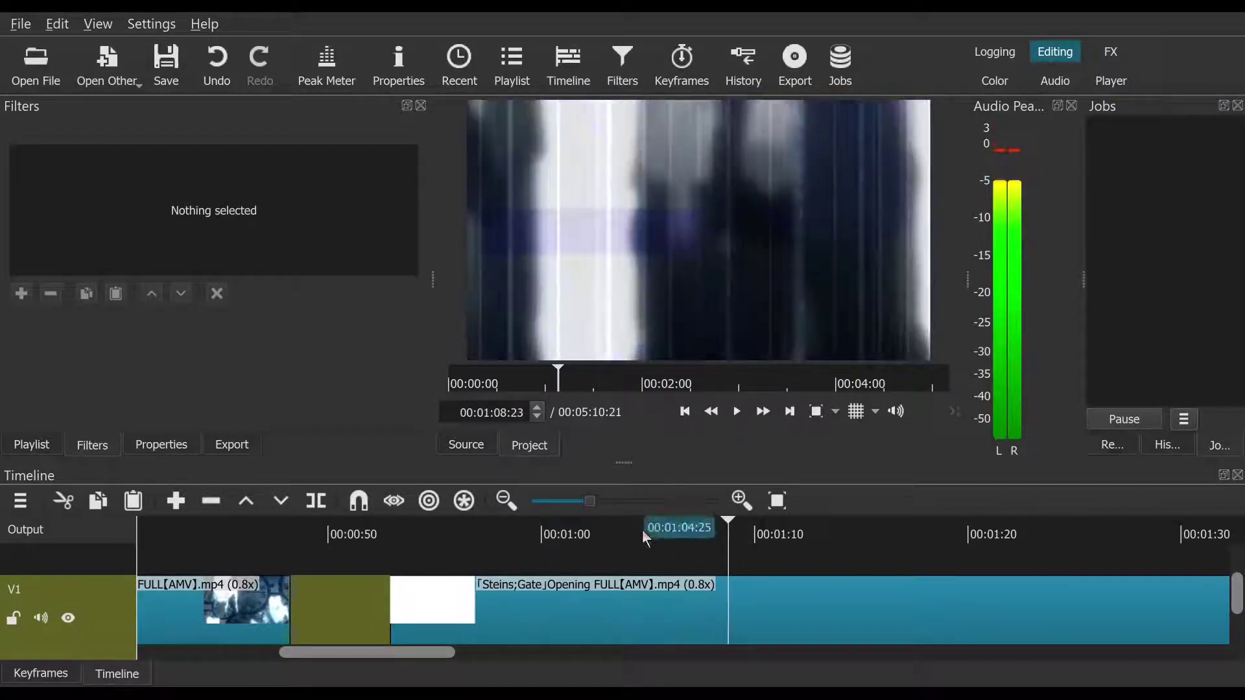
Step: Find the cut point before the glitch footage, split the V1 clip at 00:01:05:05, and remove the segment after it
click(642, 531)
click(611, 536)
drag(610, 536, 651, 541)
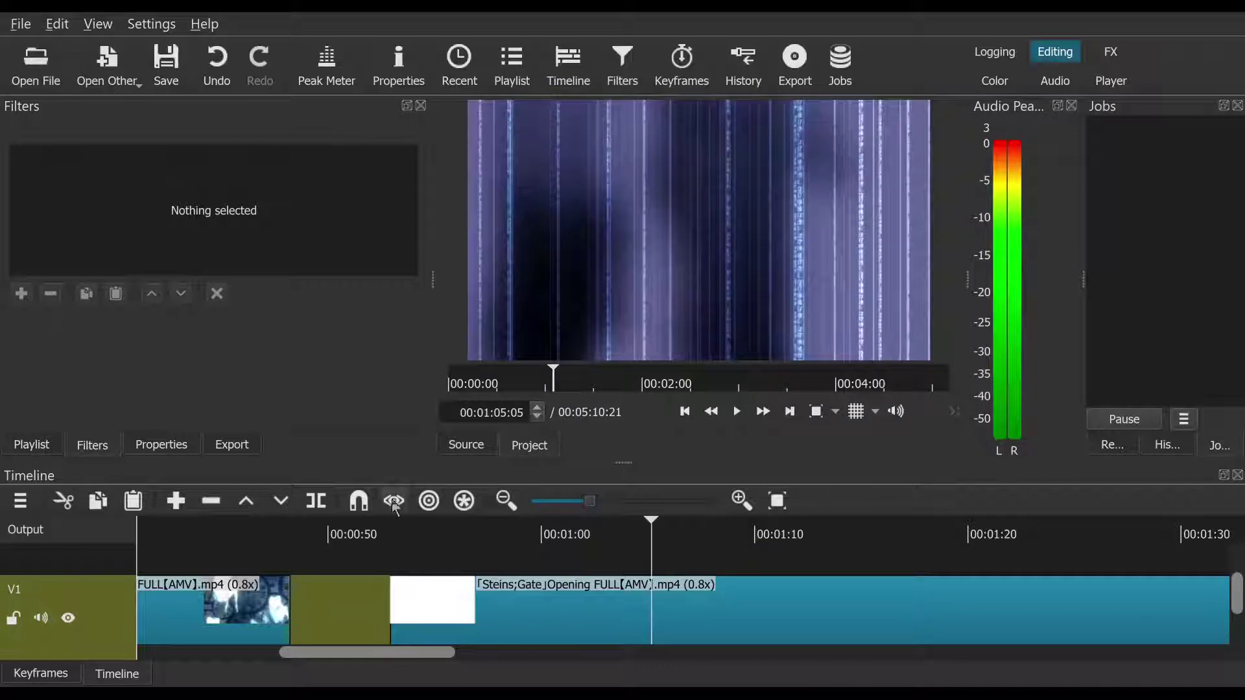
click(327, 503)
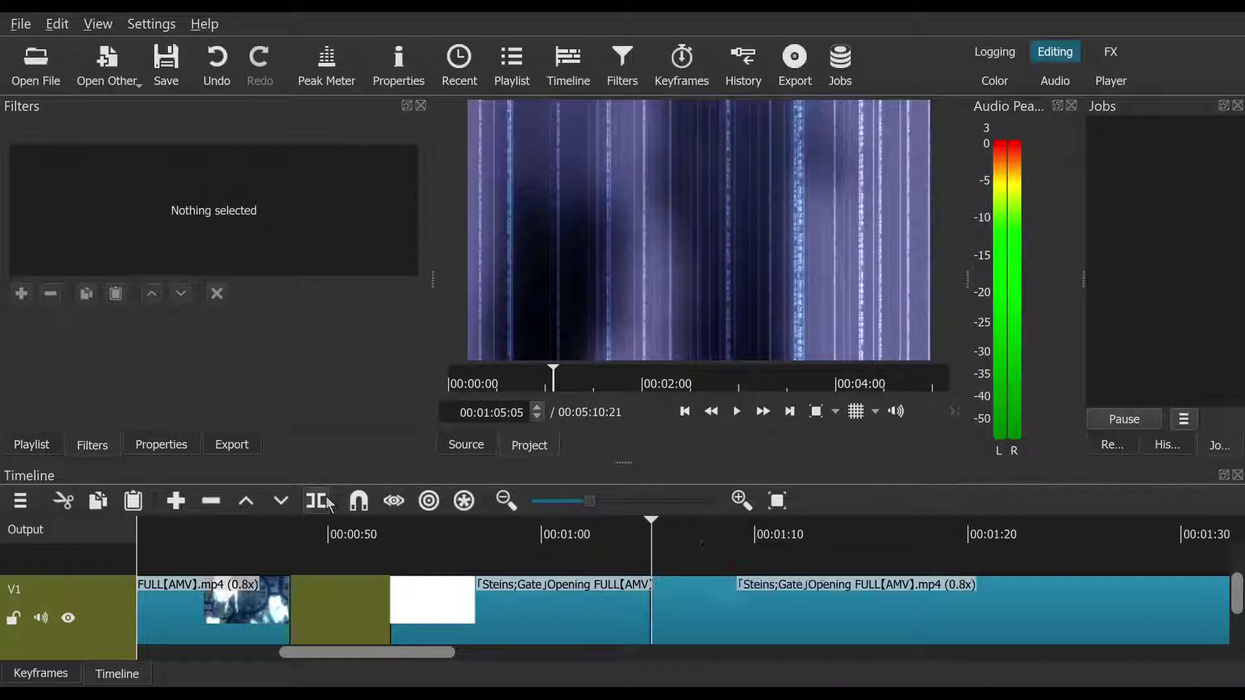
right_click(787, 600)
click(846, 551)
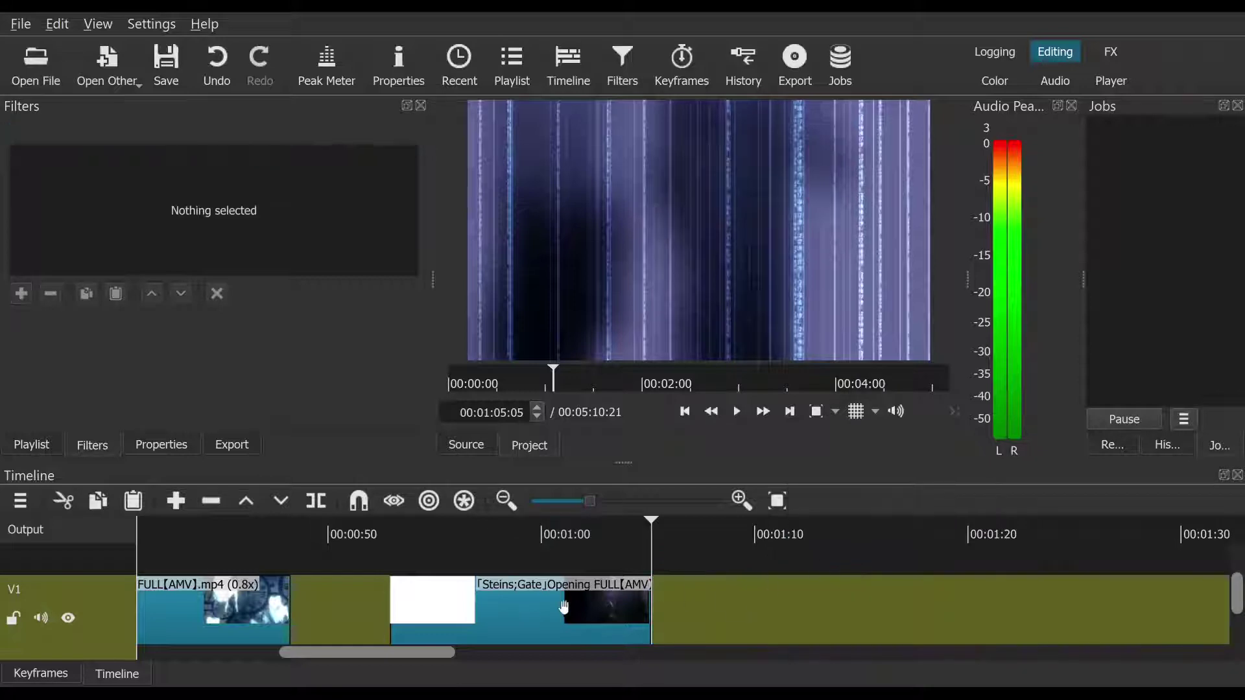
Step: Try to move the trimmed clip up against the preceding V1 clip, undoing the overlap transition and repositioning it just after that clip
drag(564, 606, 483, 599)
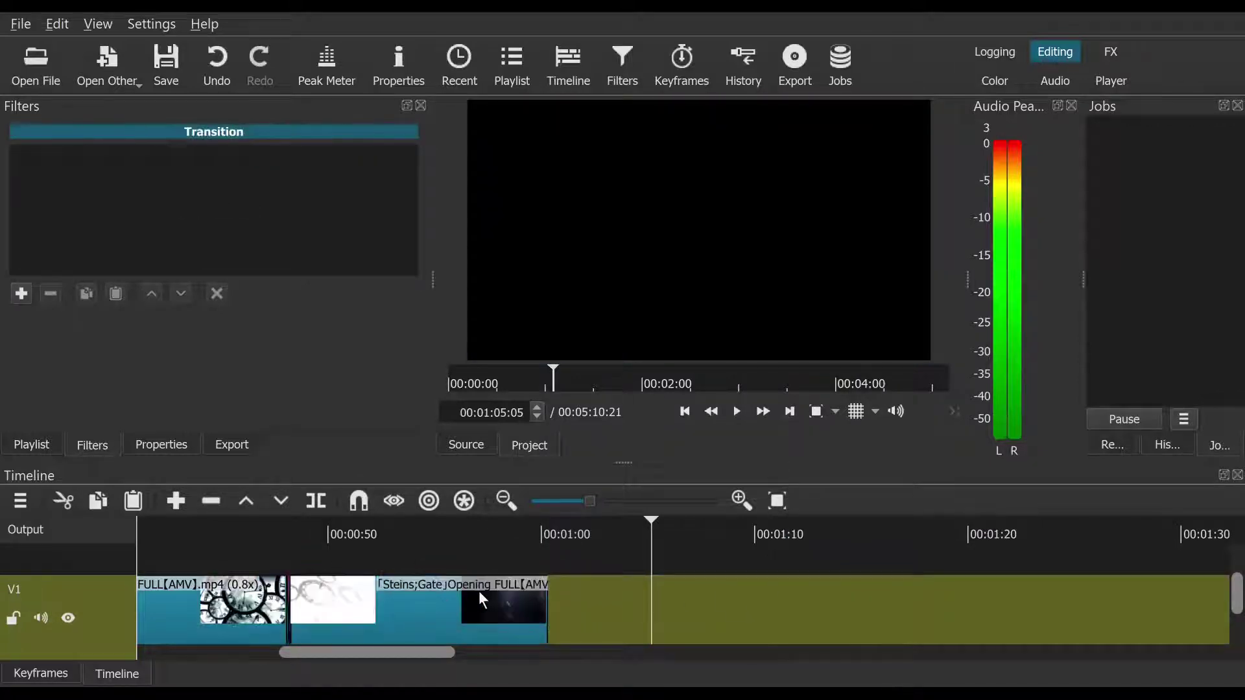
click(201, 59)
drag(494, 607, 415, 603)
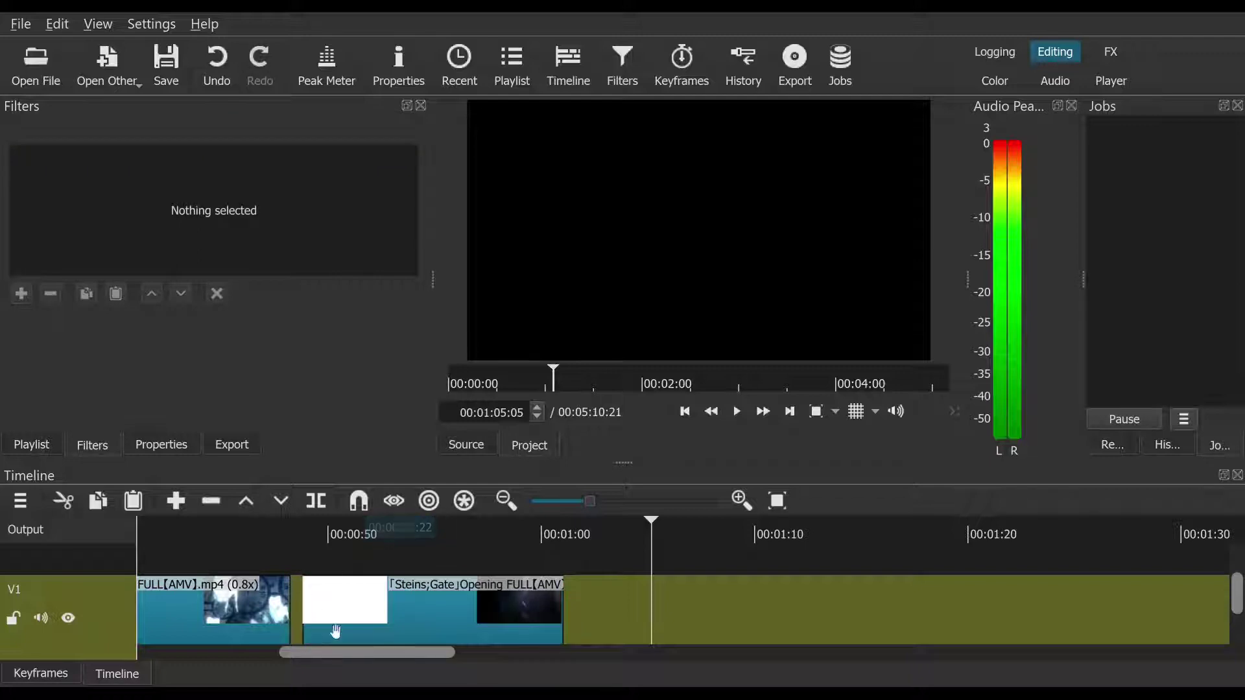
Step: Cut the trimmed gears clip from V1 and paste it at 00:00:48:08, directly after the preceding clip
click(345, 609)
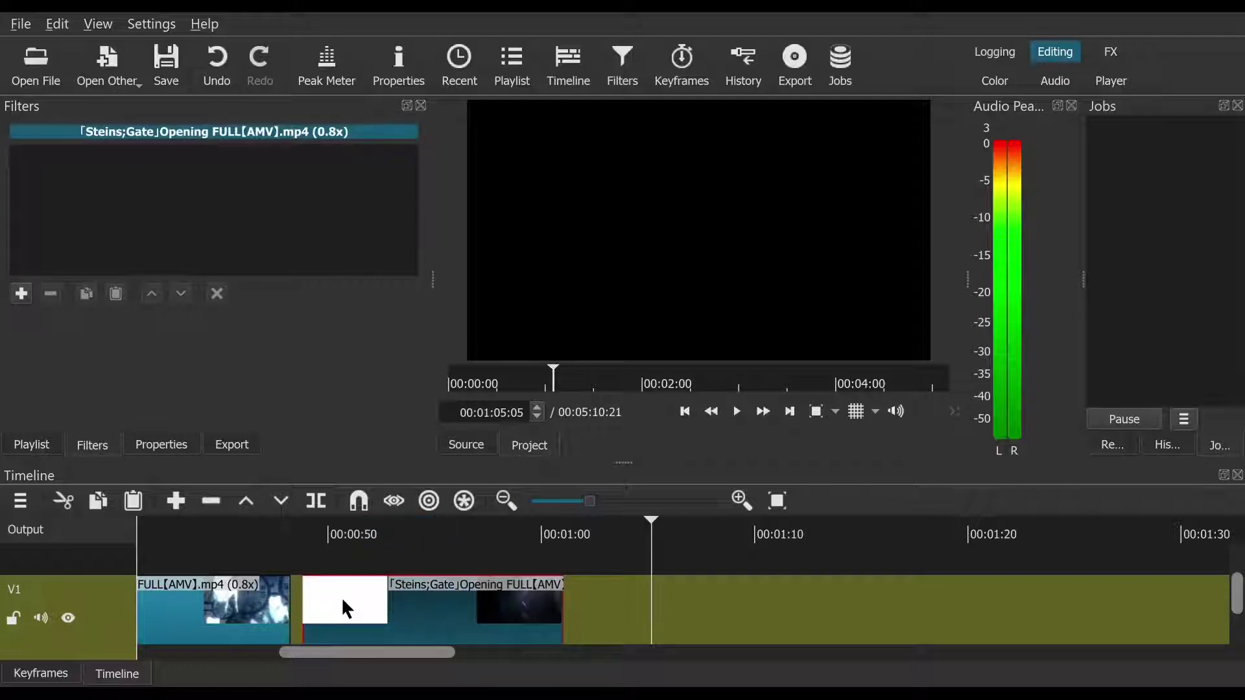
click(64, 501)
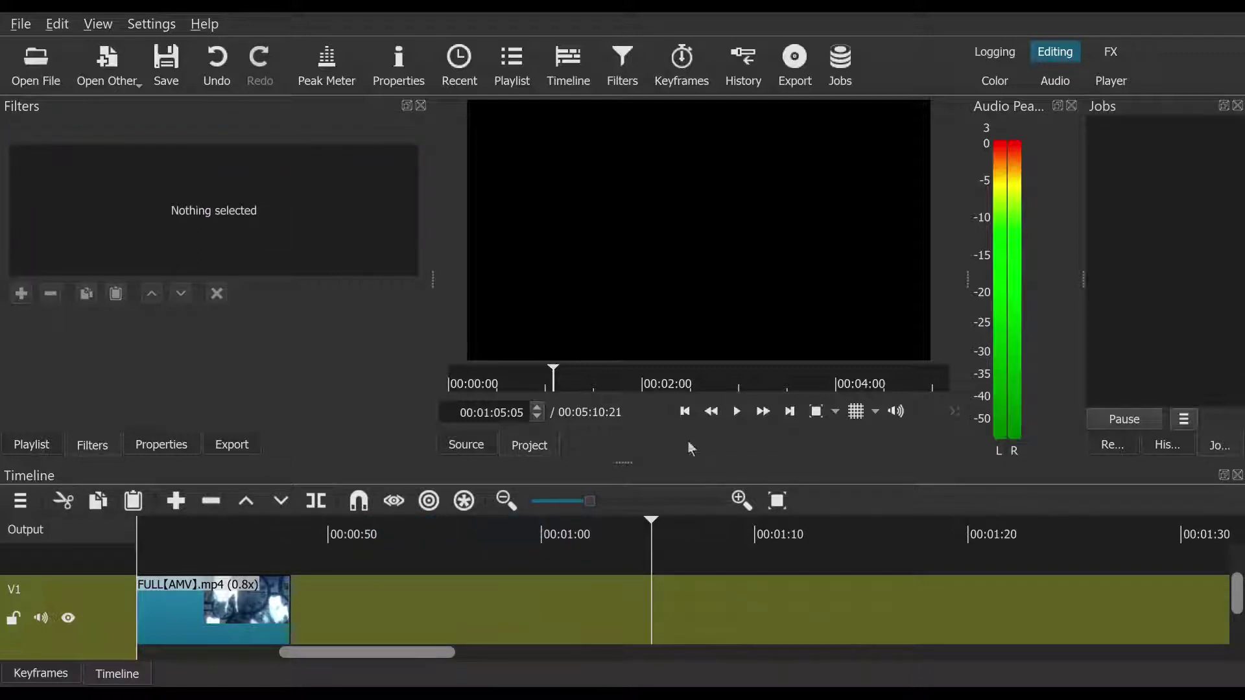
click(684, 412)
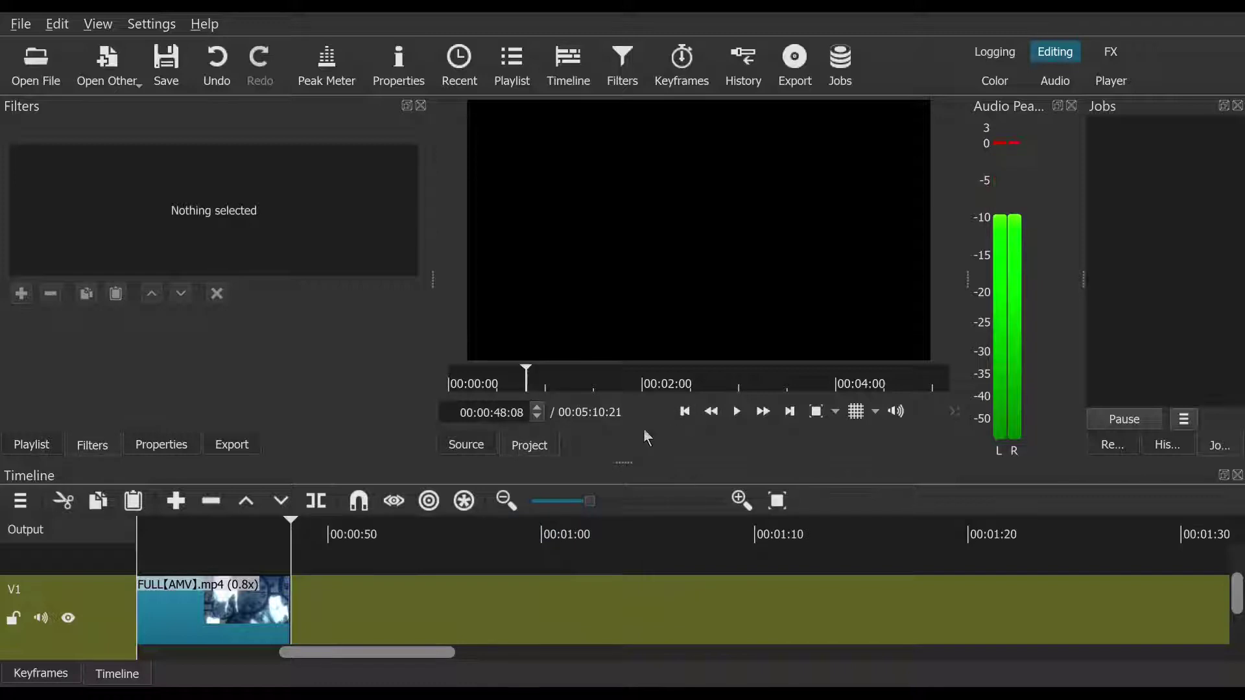
click(134, 502)
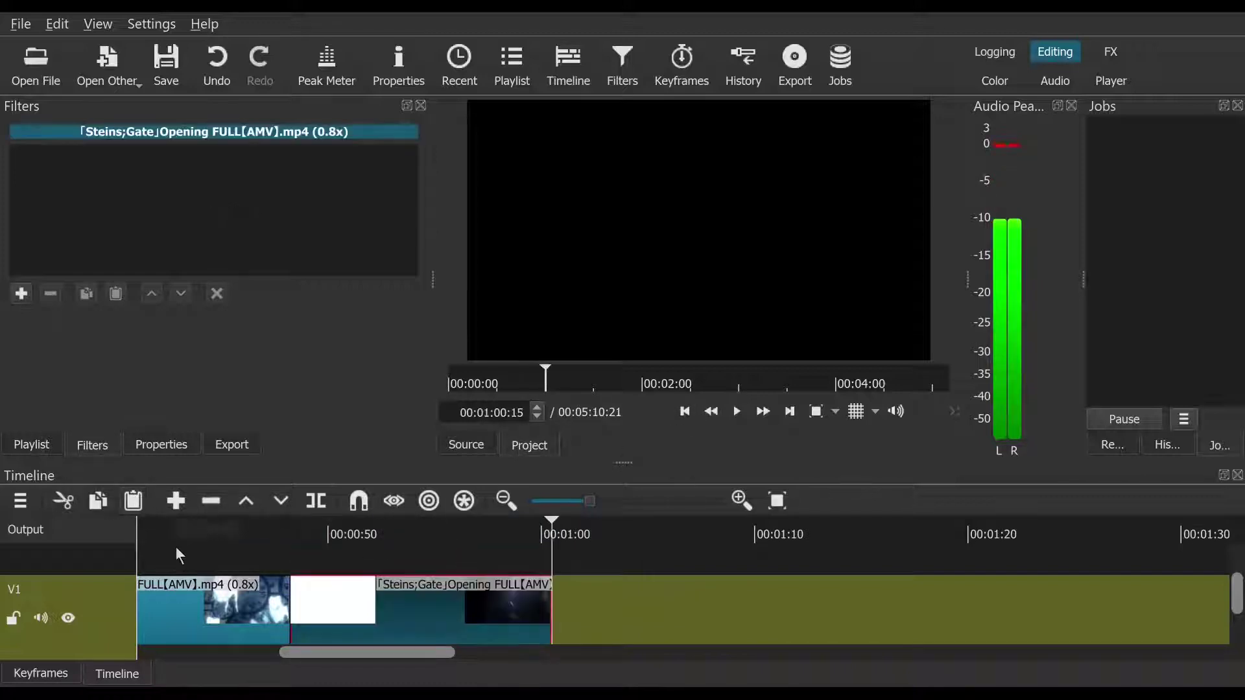
click(256, 535)
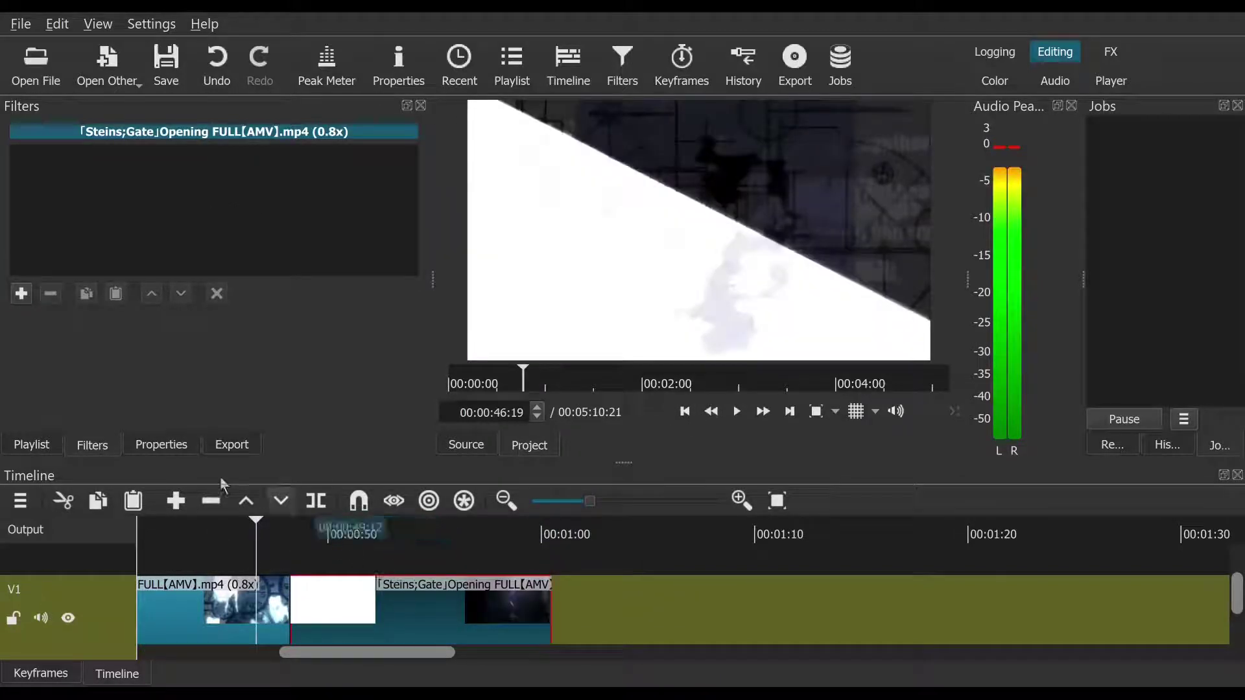
Step: Set the playback speed of the gears clip on V1 to 0.6x
click(148, 446)
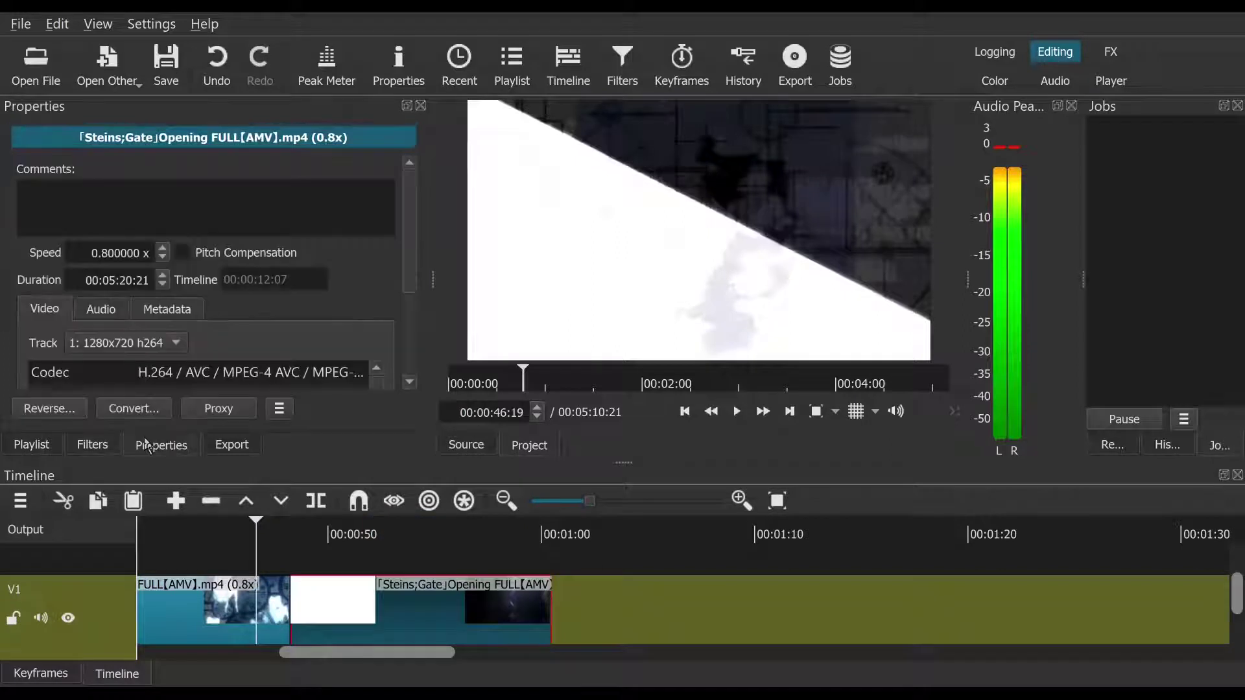
click(162, 255)
click(162, 255)
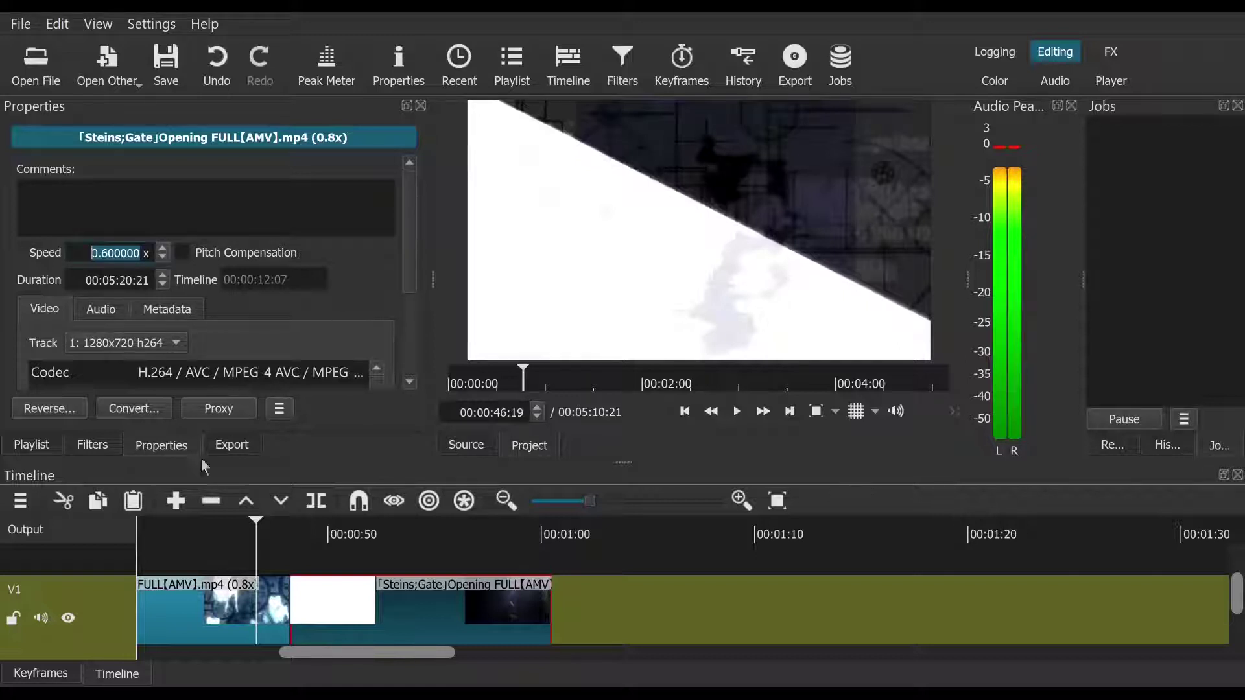
Step: Play the timeline from 00:00:41:26 through the end of the slowed gears clip to check it against the audio
click(153, 524)
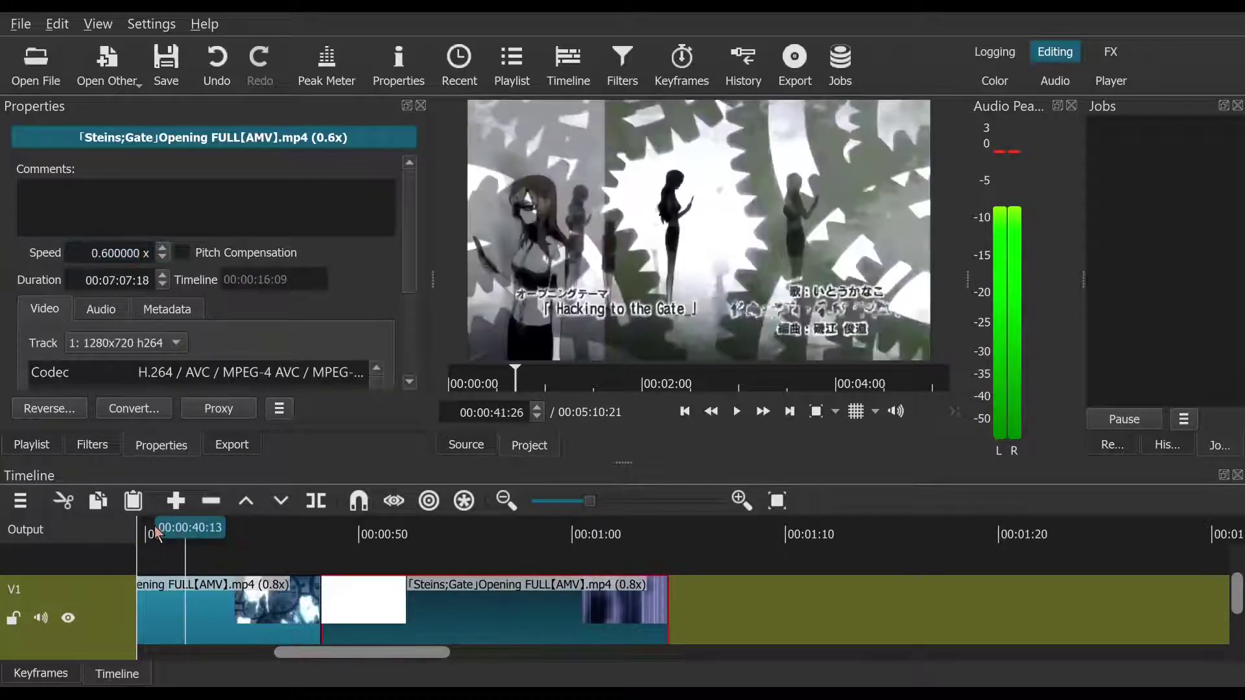
click(736, 414)
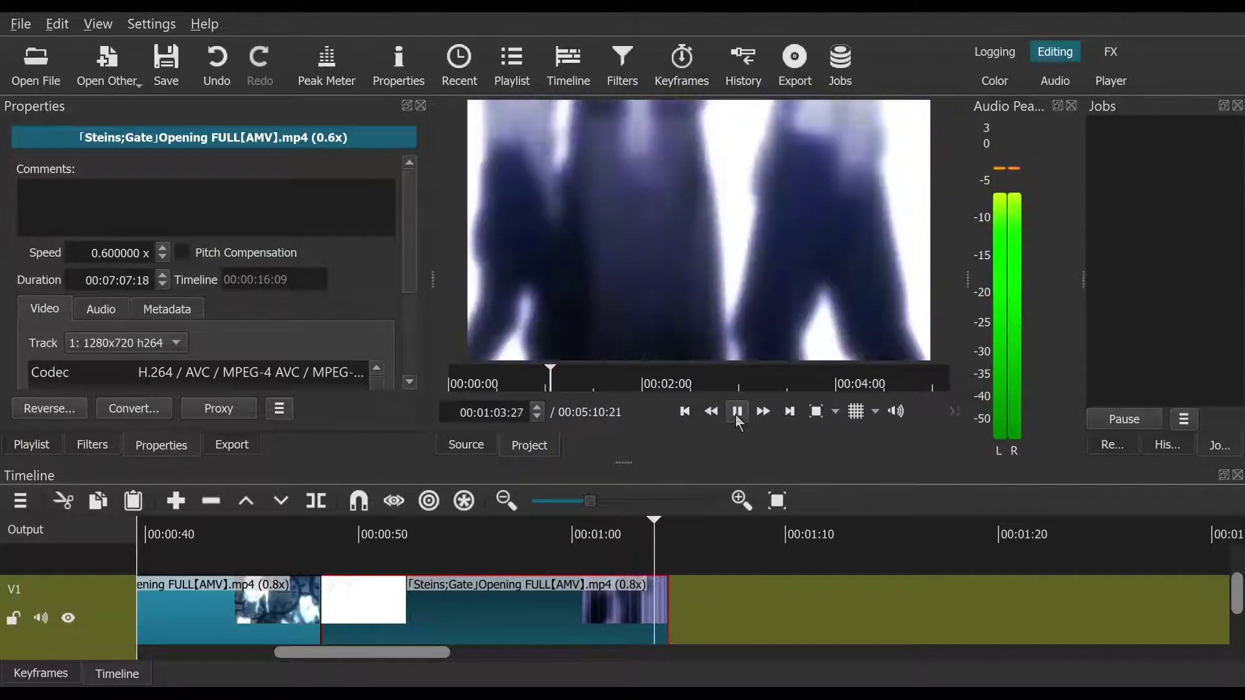
click(736, 415)
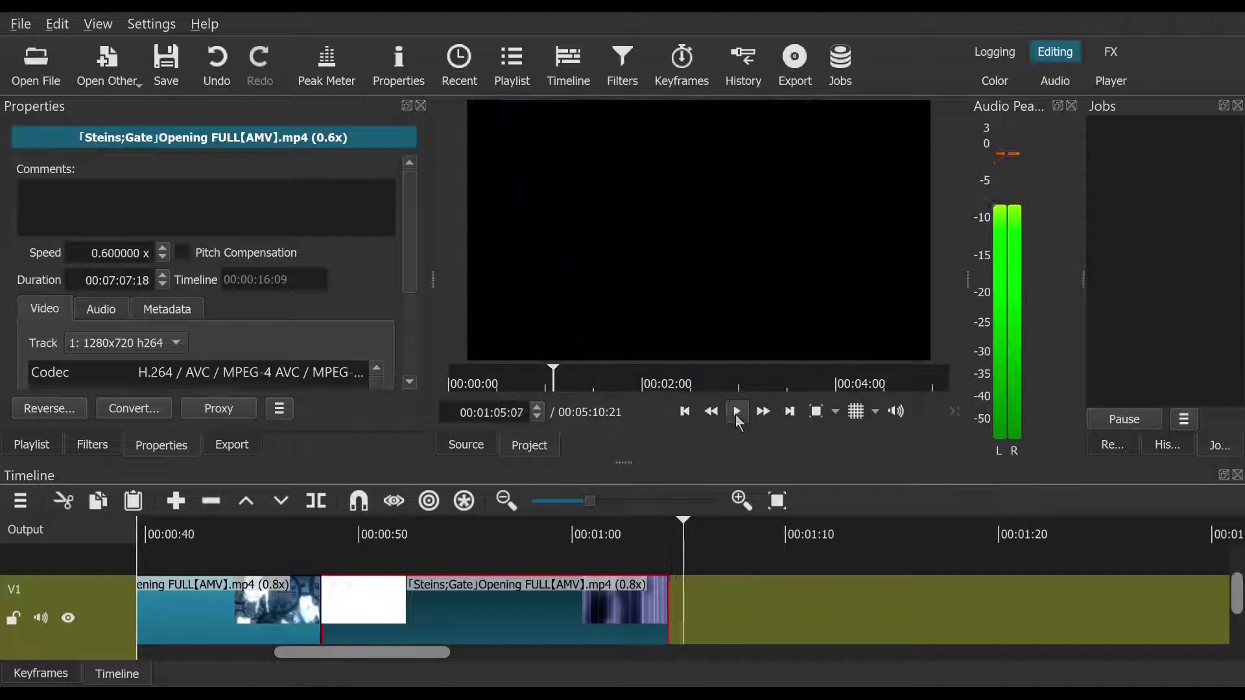
Step: Place the playhead at the gears clip's end and extend the out point of the source footage to 00:03:31:21
click(684, 415)
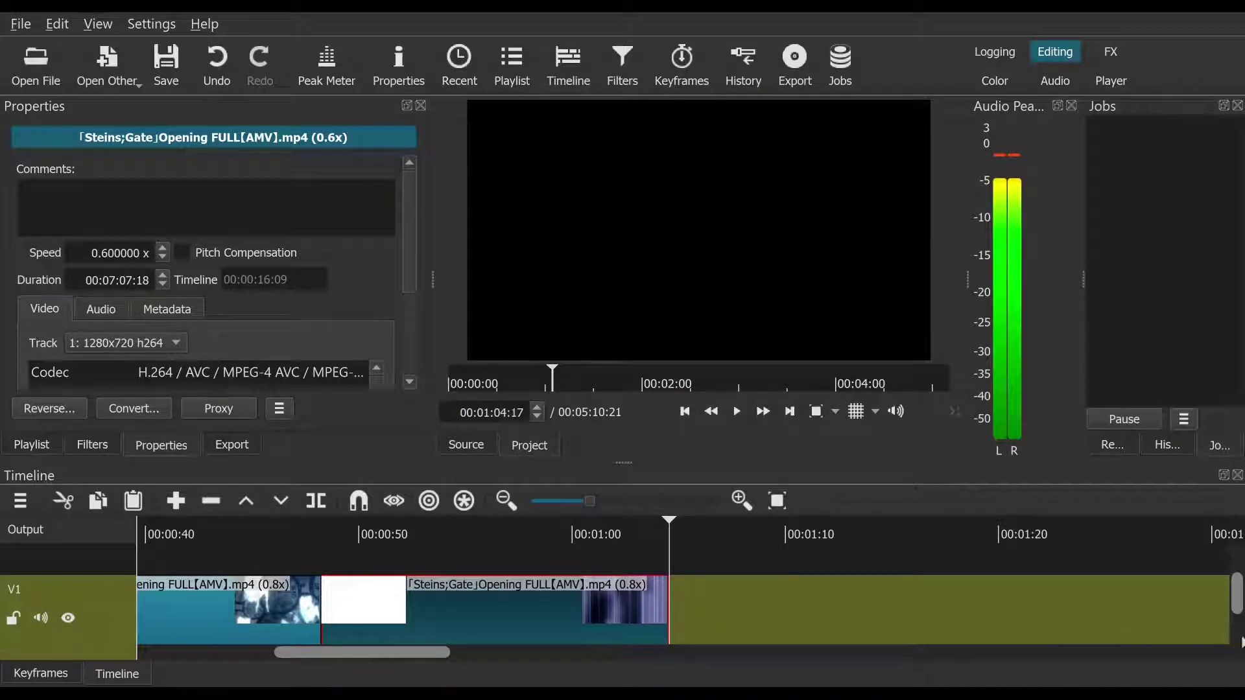
click(478, 443)
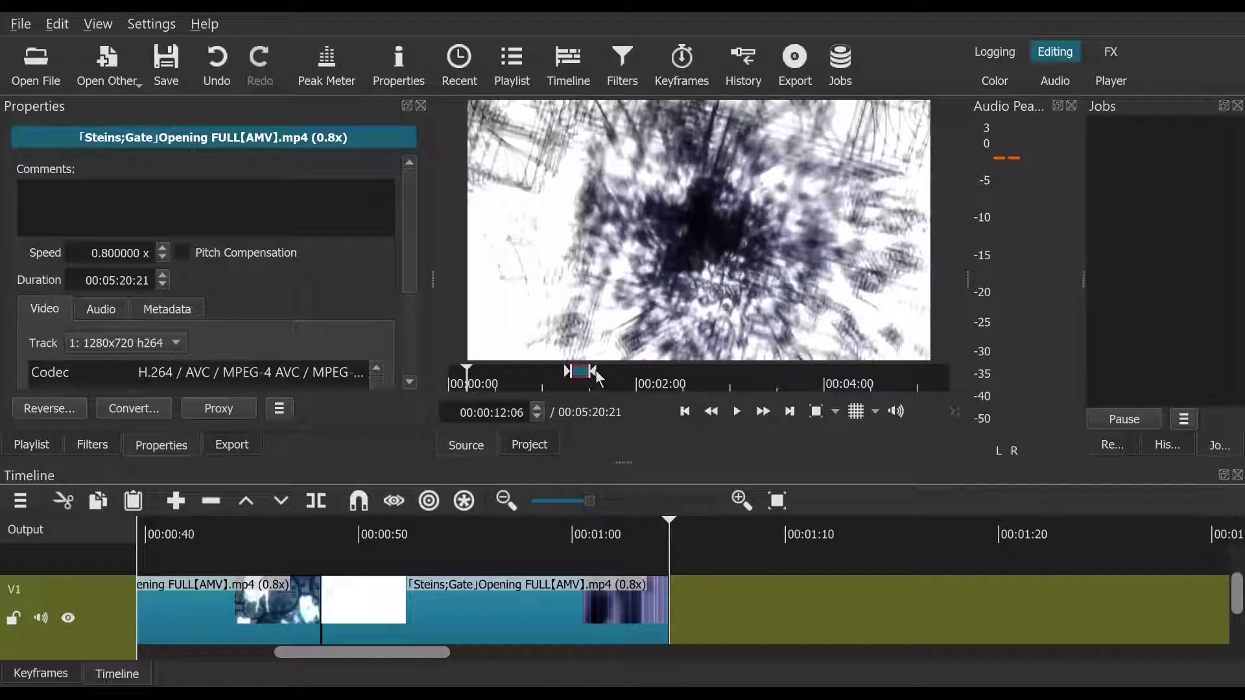
drag(599, 378, 651, 389)
drag(752, 371, 780, 371)
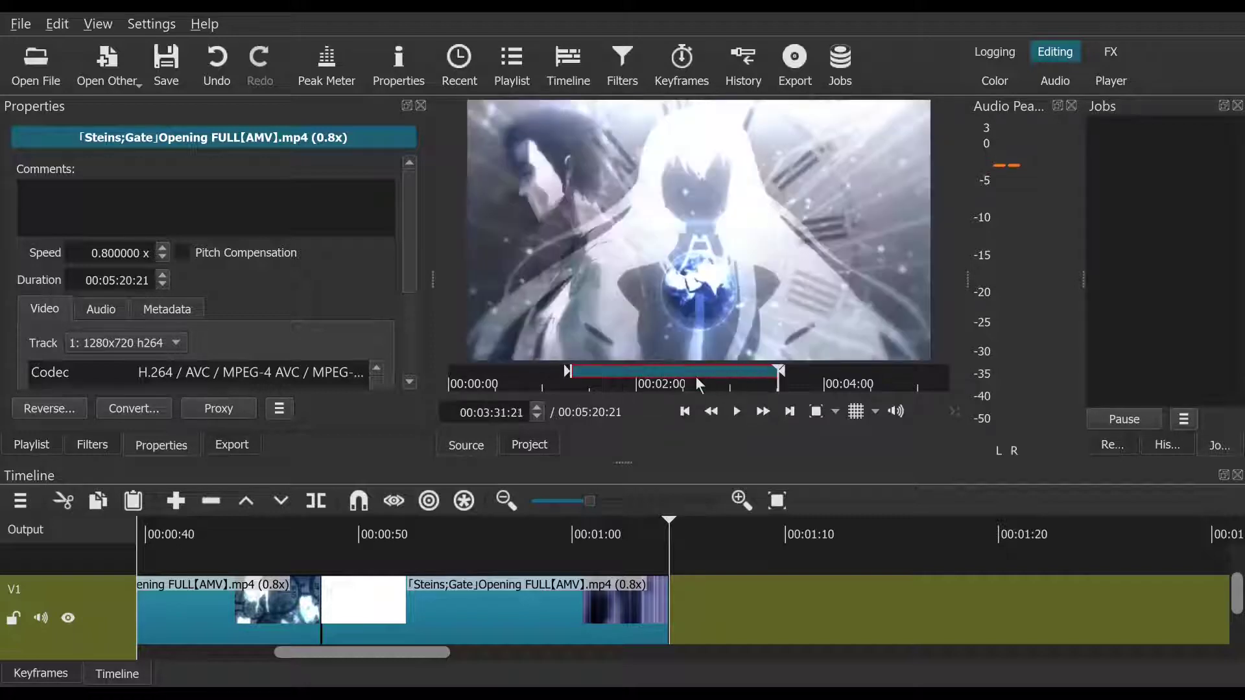
Step: Set the source in point at the train scene, 00:02:10:23, and place the footage on V1 directly after the gears clip
click(653, 378)
click(702, 371)
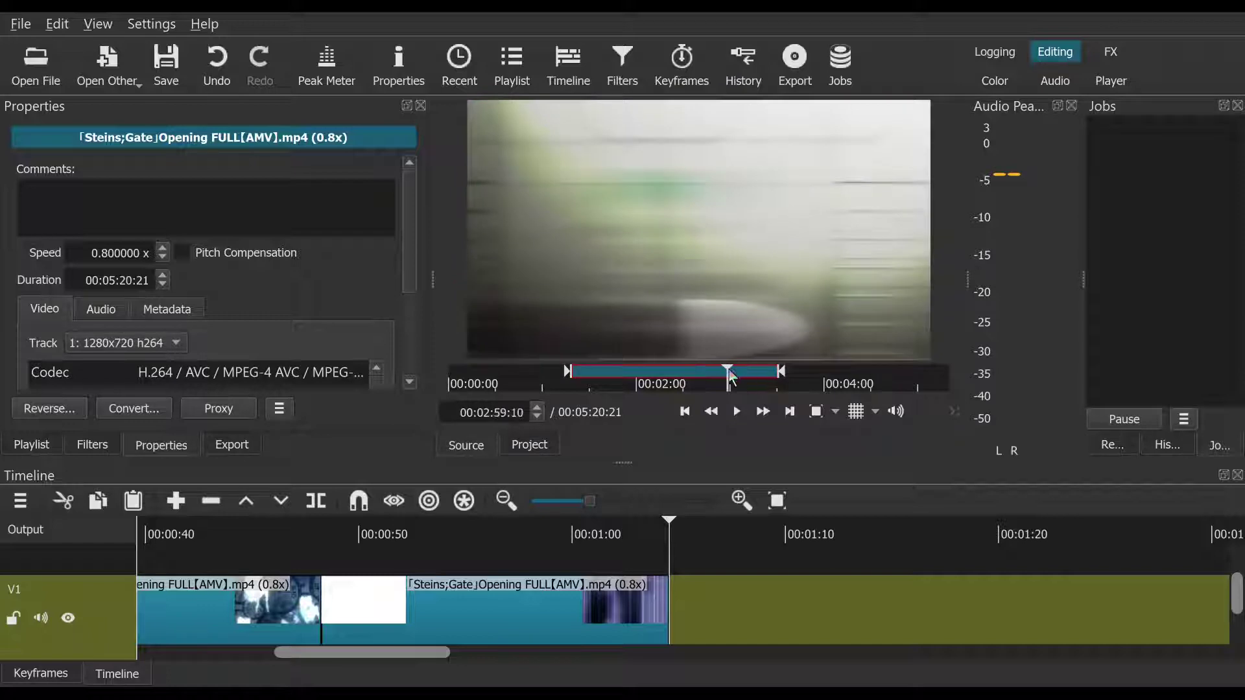
drag(730, 377, 716, 379)
drag(709, 382, 653, 381)
click(652, 380)
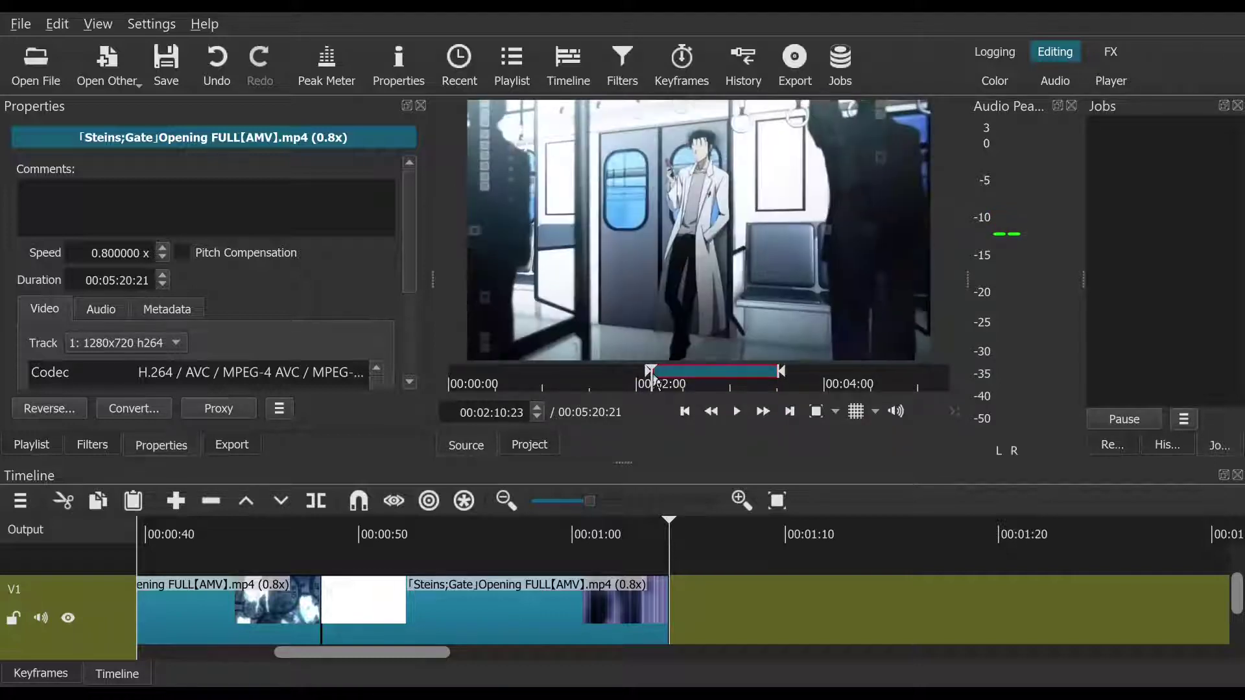
drag(622, 197, 670, 612)
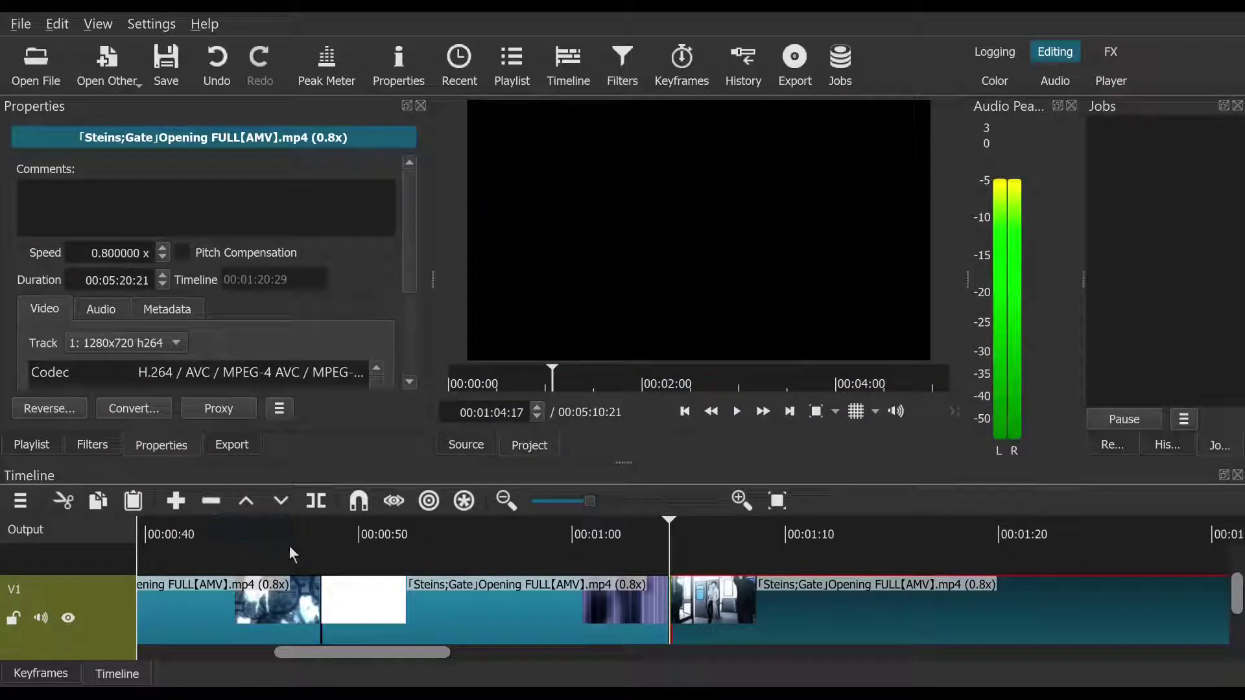
Step: Play the timeline from 00:00:47:06 through to 00:01:19:21 to check the added train footage against the audio
click(297, 543)
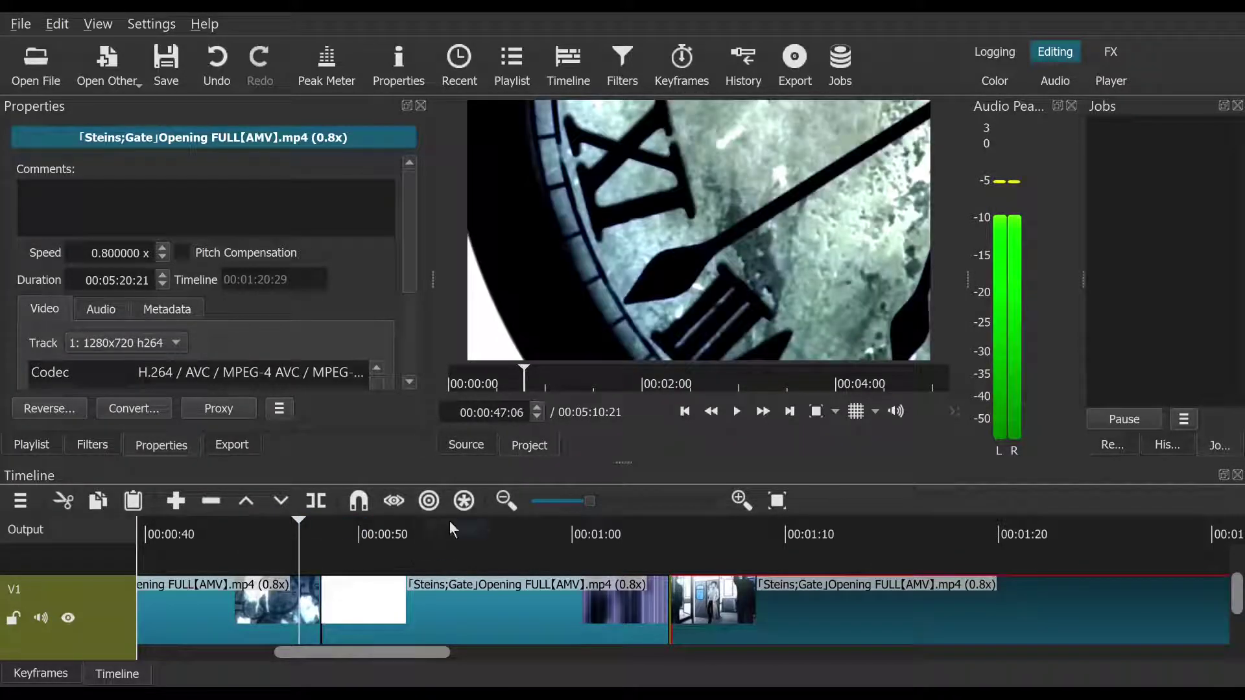
click(747, 419)
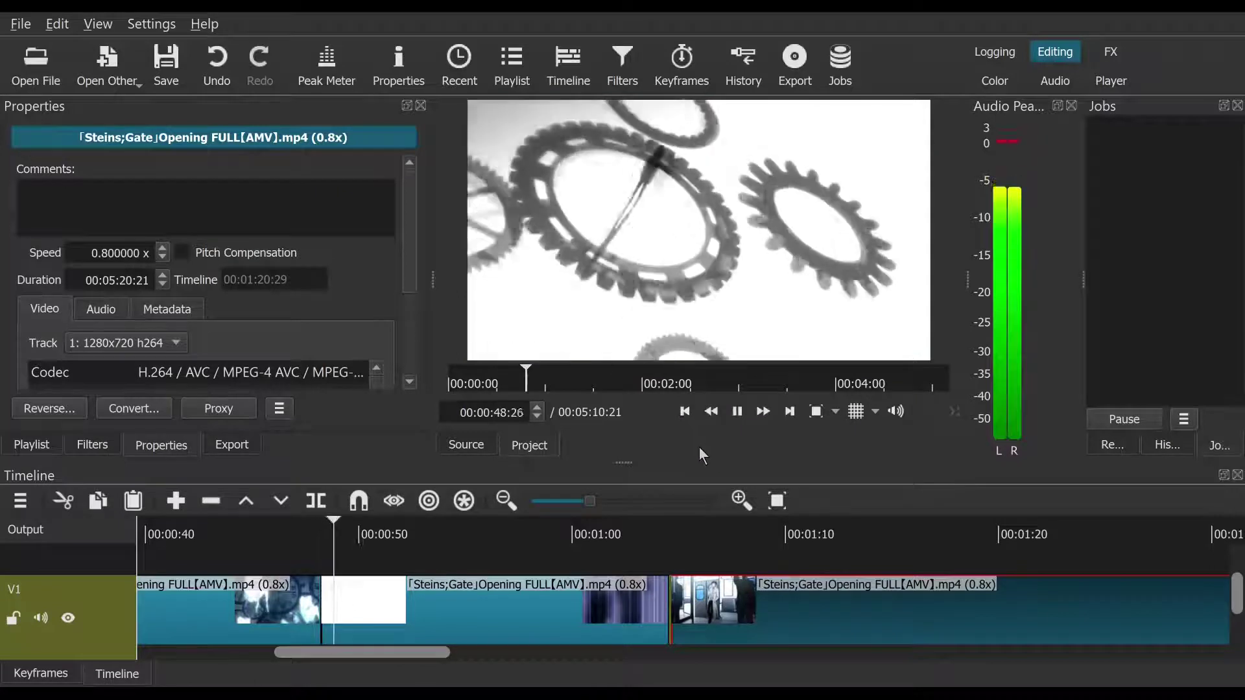
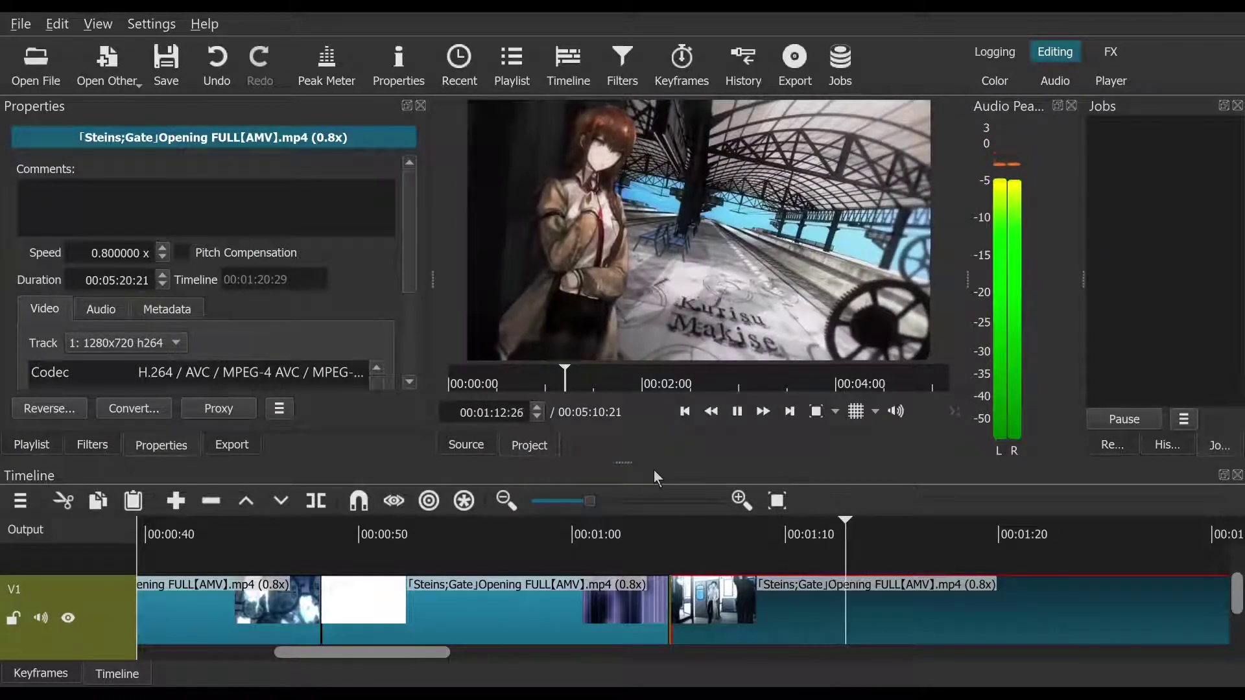
click(738, 414)
click(738, 414)
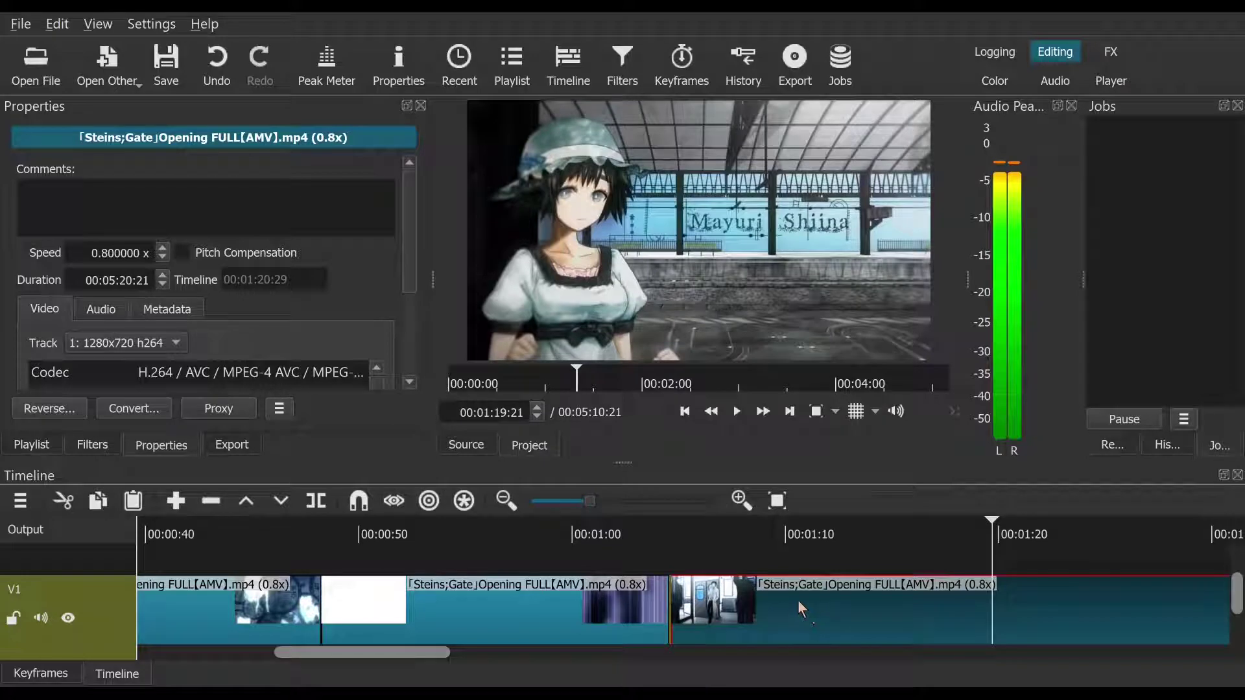
Step: Undo the added footage, the speed change, the paste and trim of the gears clip, restoring the full-length clip after the gap
click(212, 73)
click(210, 74)
click(211, 74)
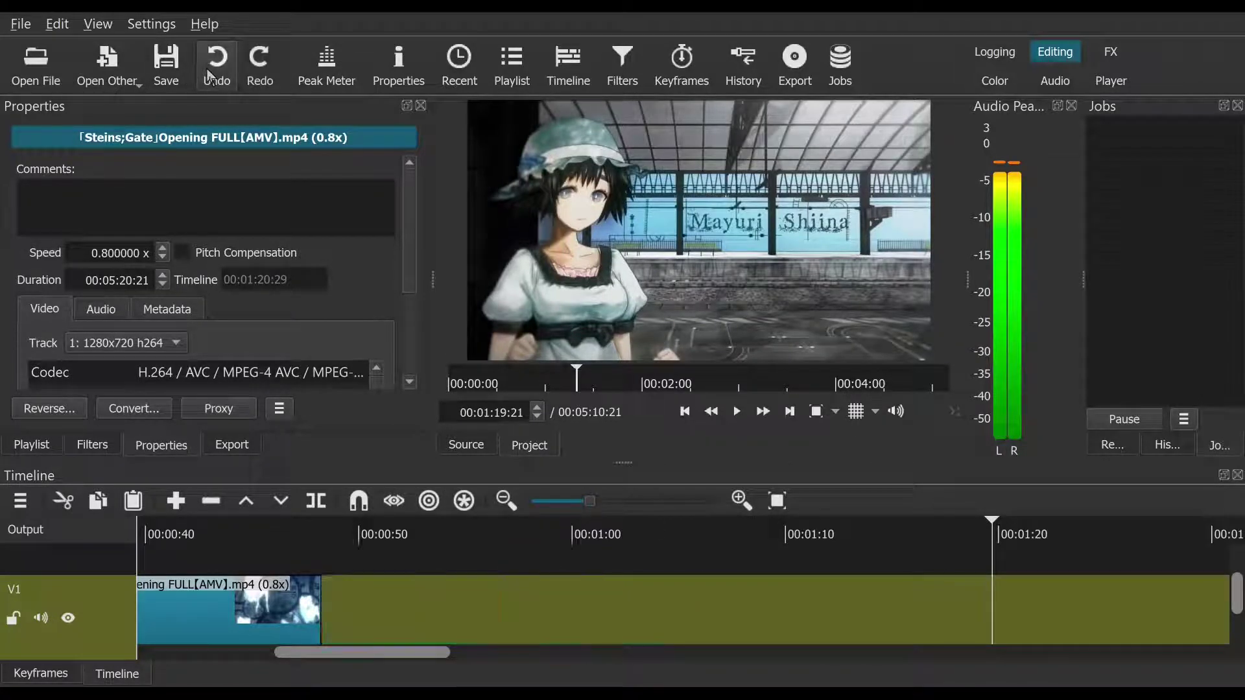
click(211, 73)
click(211, 73)
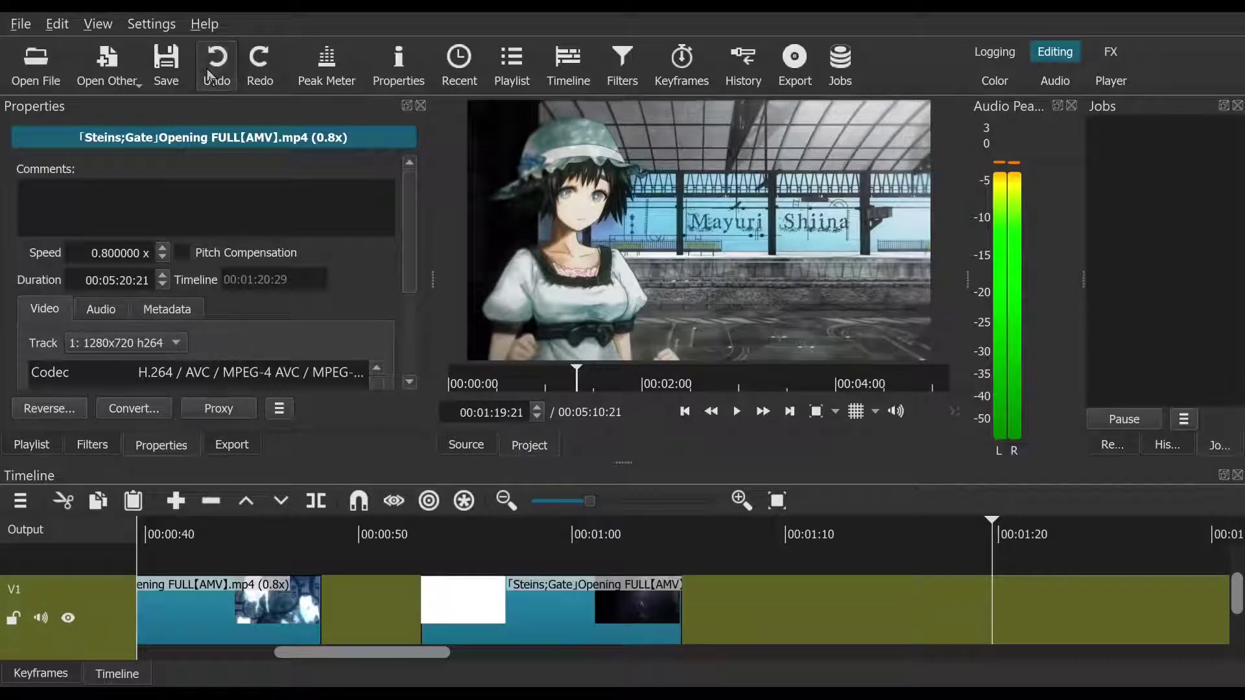
click(211, 74)
click(211, 74)
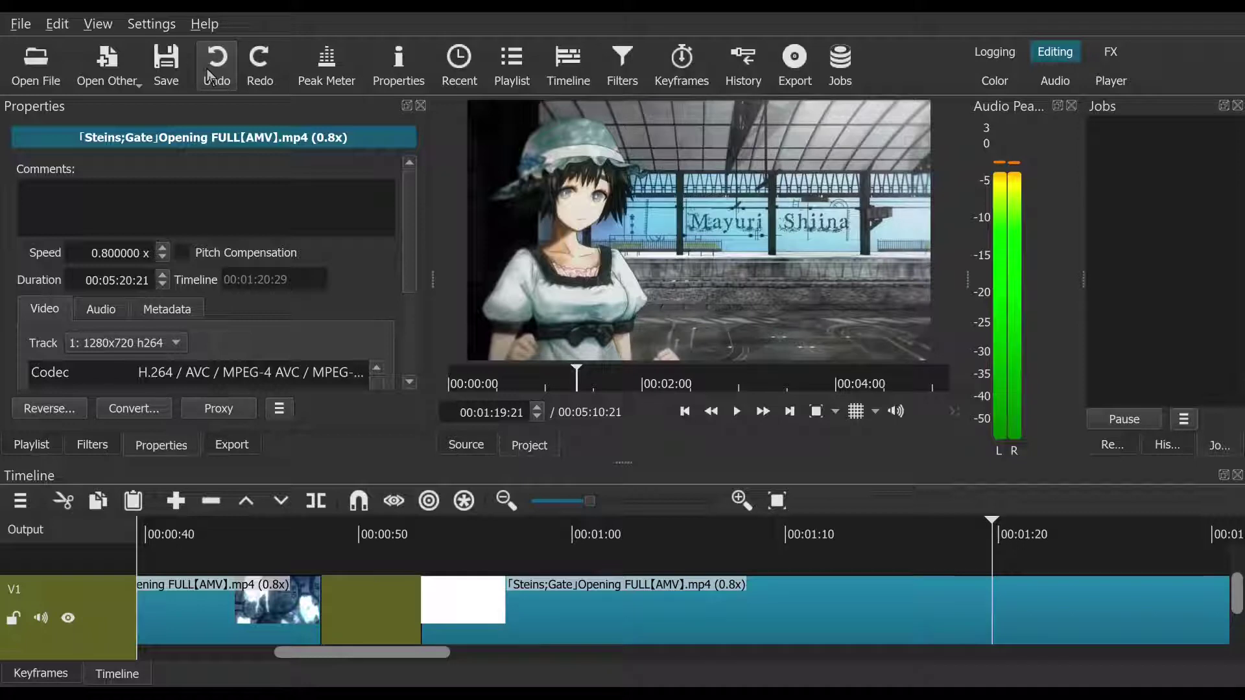
Step: Play from about 00:00:50 to find the audio cue and move the gears clip to start at 00:01:01:14
click(375, 535)
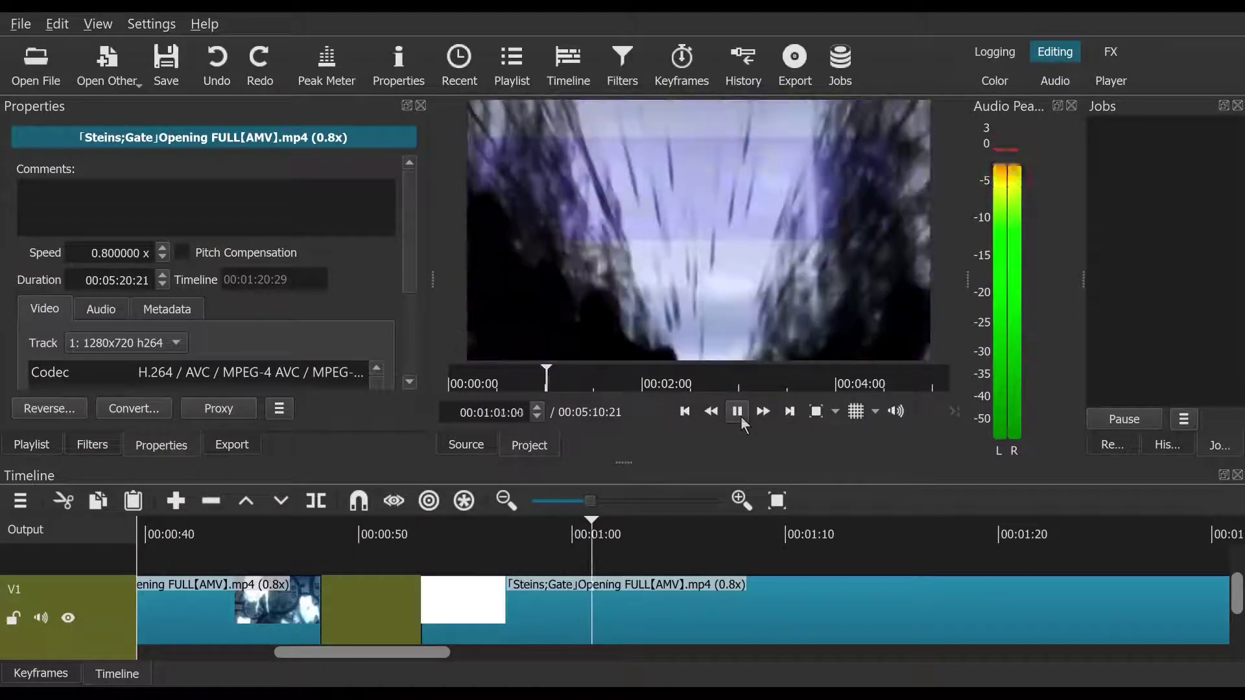
click(739, 413)
drag(557, 606, 758, 587)
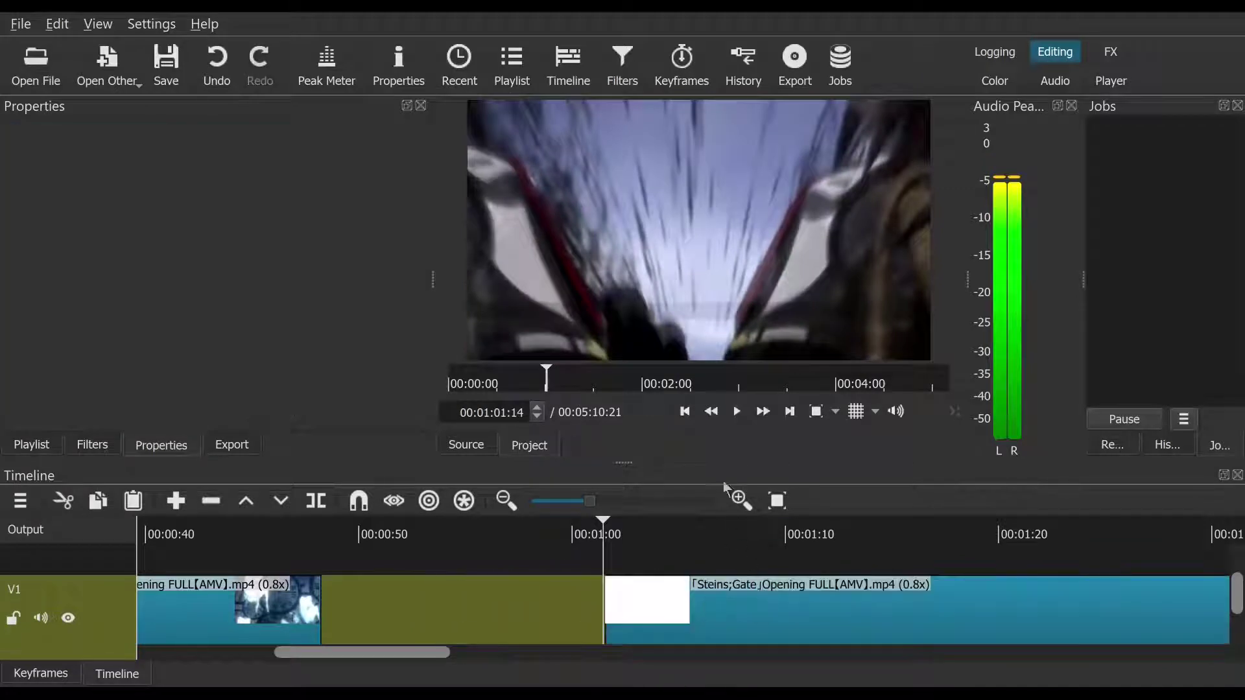
Step: Play the moved gears clip through to 00:01:16:11 and shift it to start at about 00:01:05
click(748, 420)
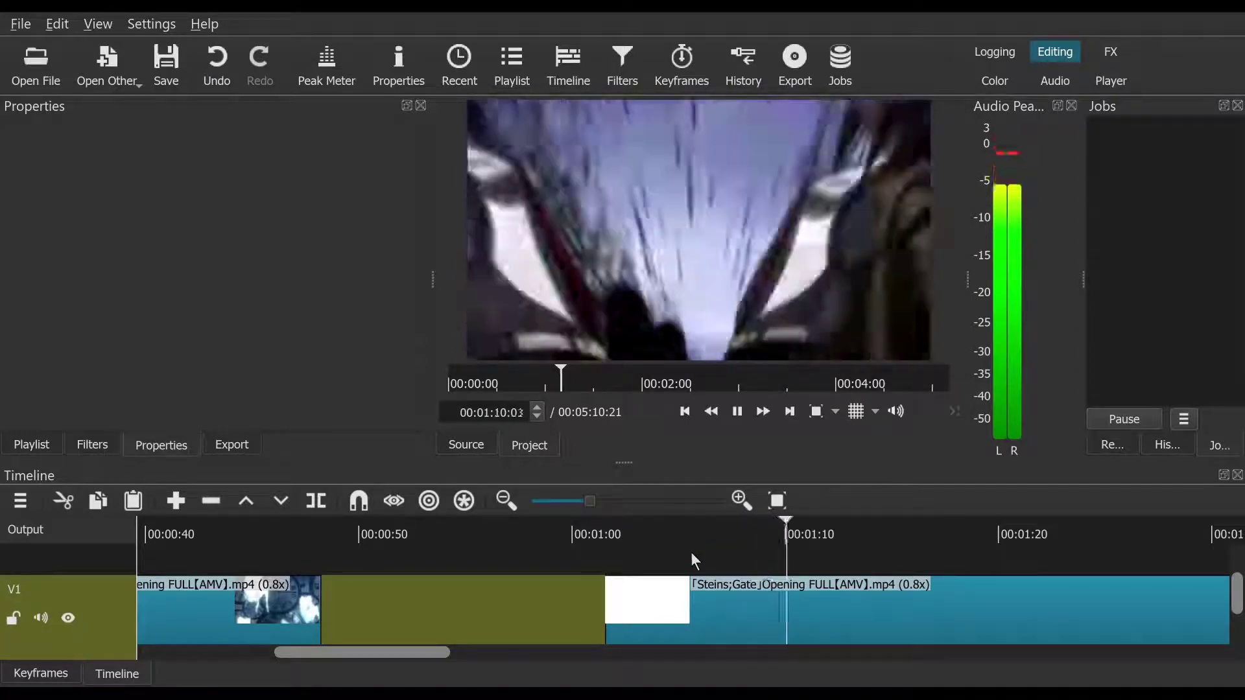
click(735, 423)
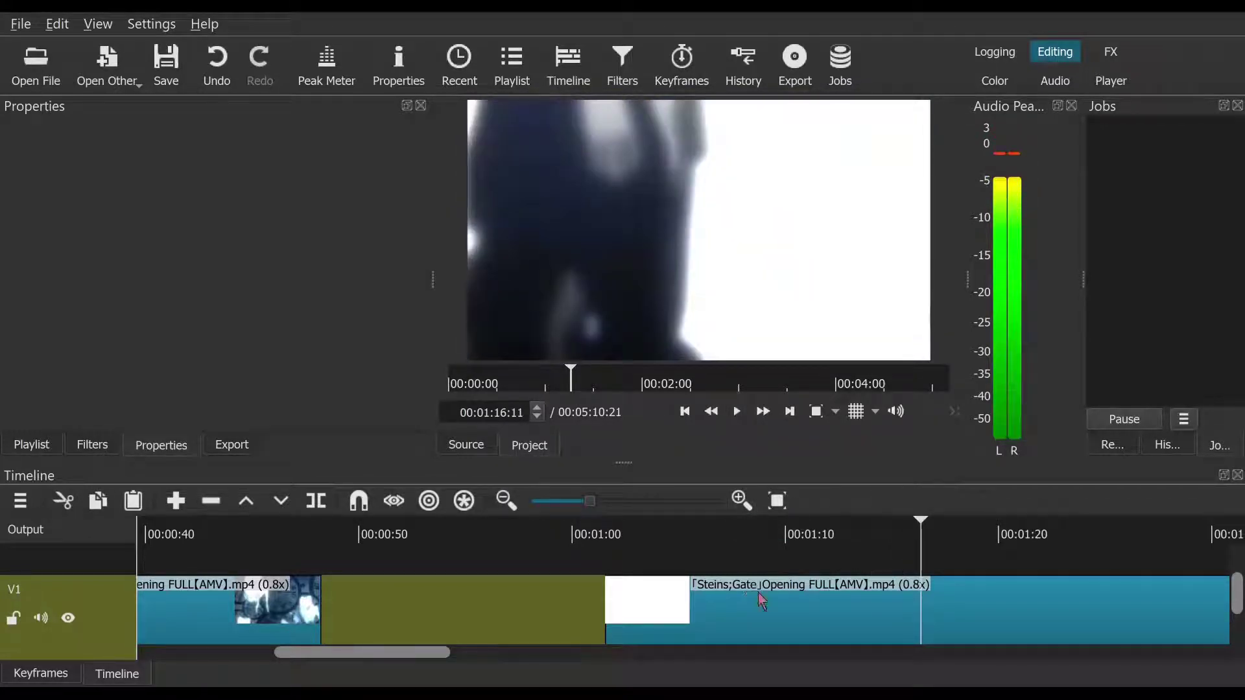
drag(762, 602, 837, 604)
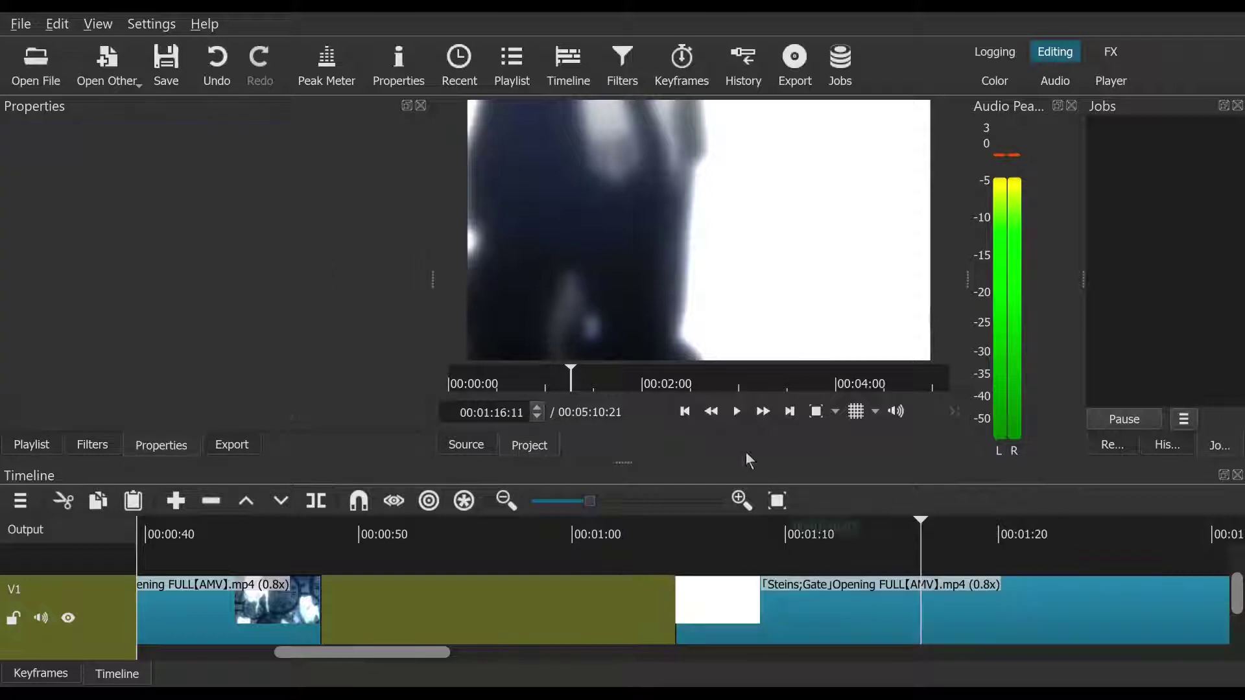
Step: Play the gears clip from its start through to 00:01:17:16 to check the footage against the audio
click(688, 416)
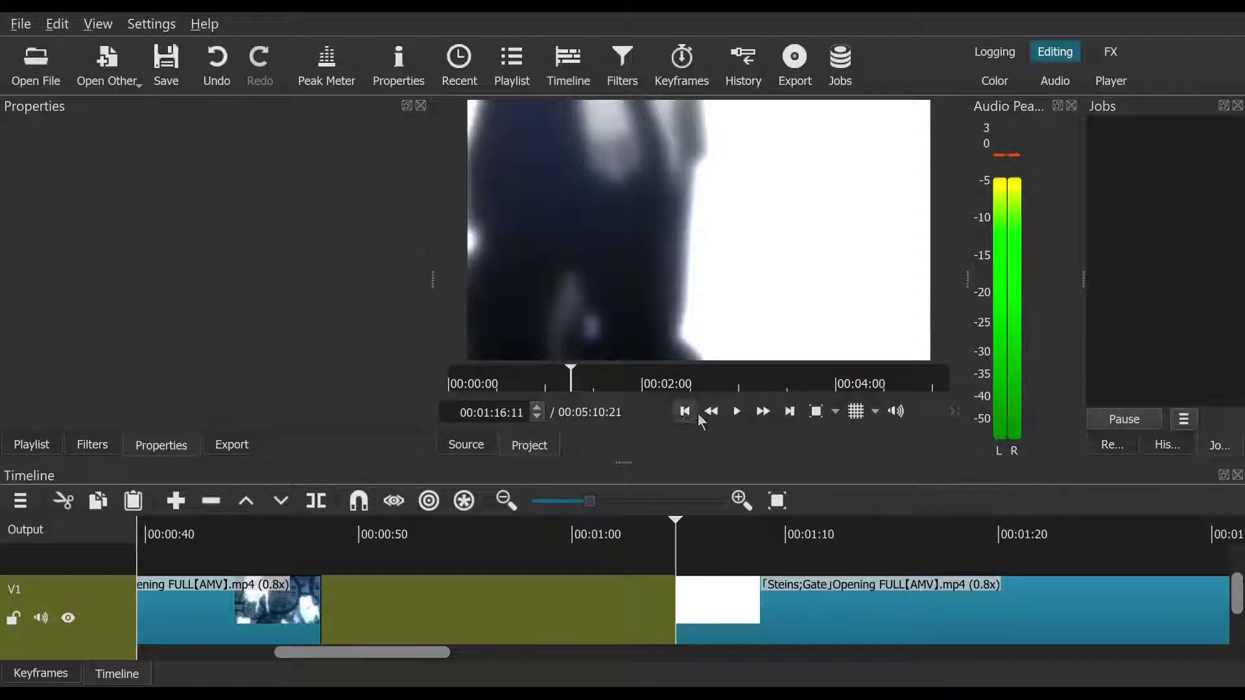
click(745, 414)
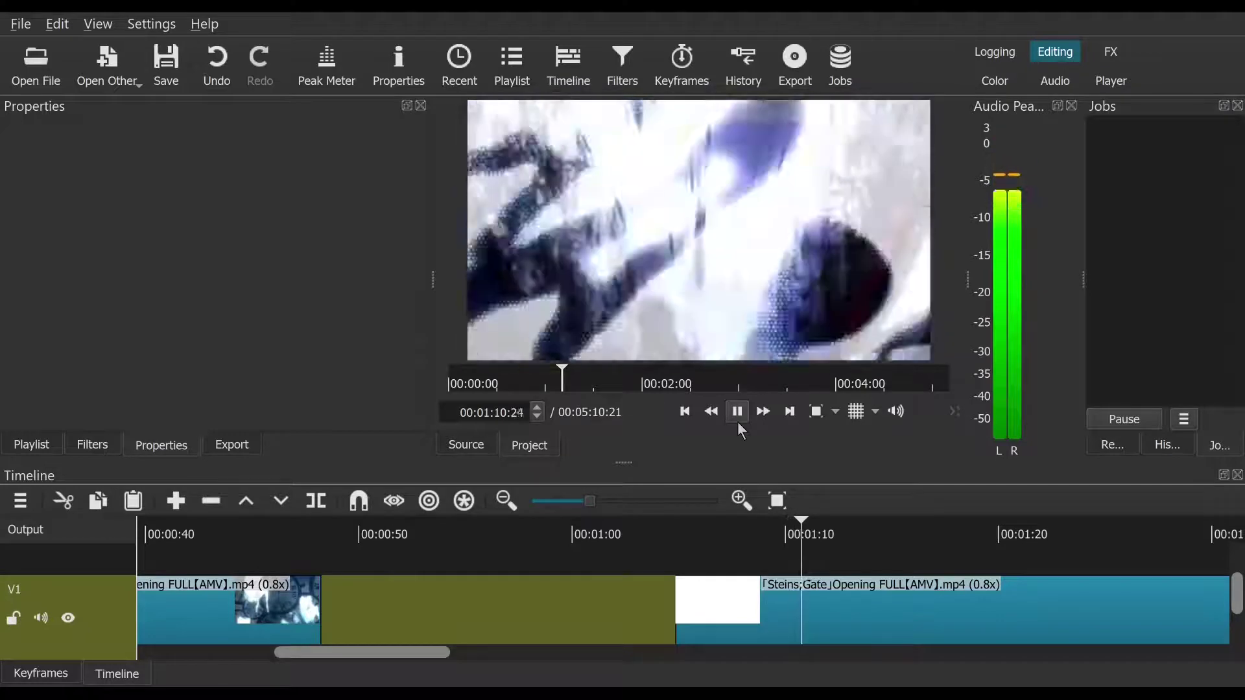
click(685, 411)
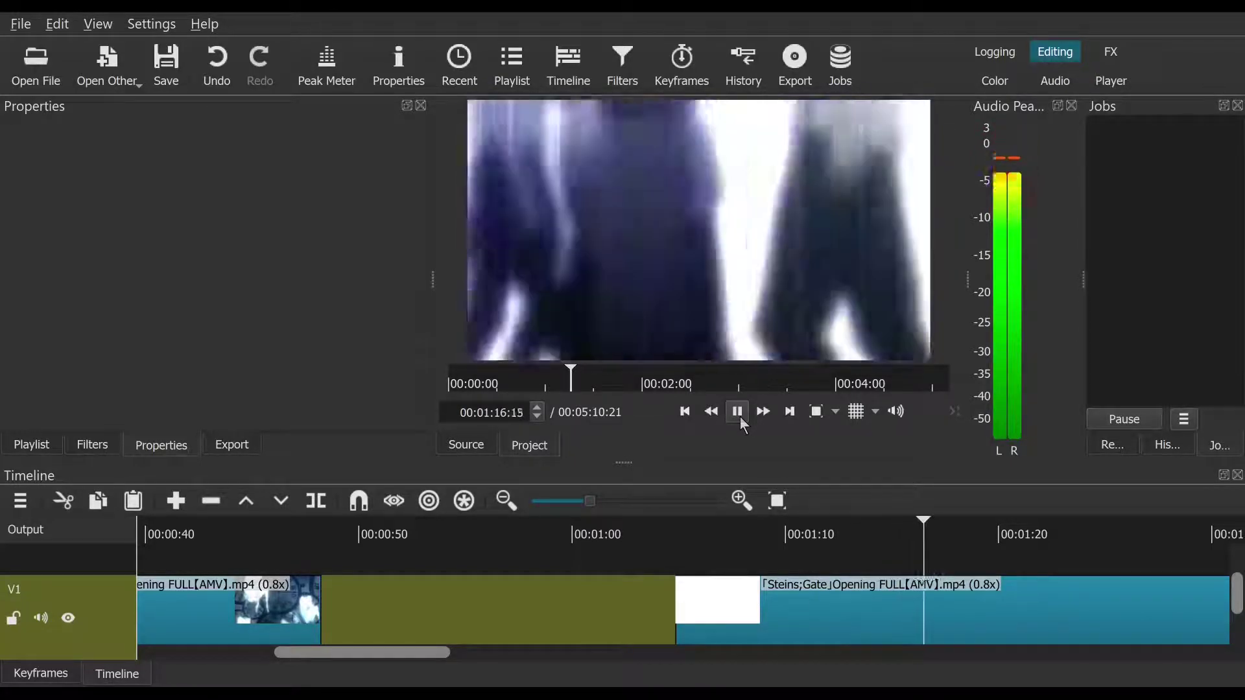
click(742, 421)
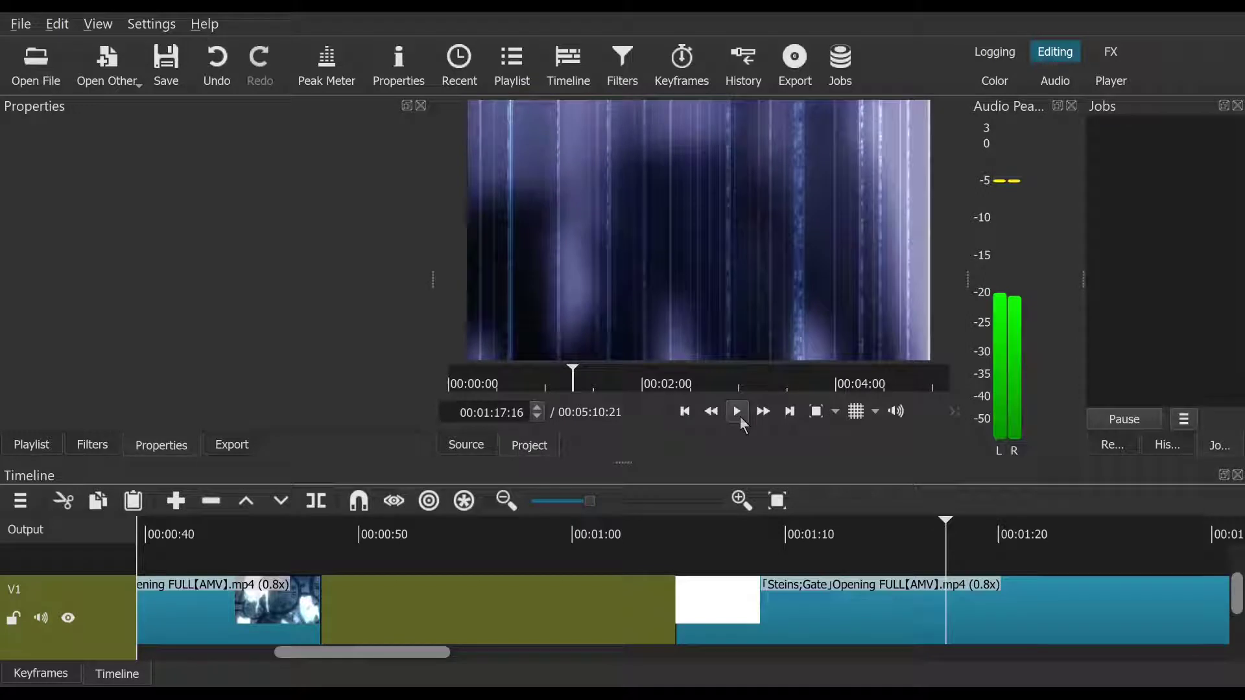
Step: Split the V1 clip before the glitch footage at 00:01:17:03 and move the segment after it to start at about 00:01:23
click(537, 417)
click(538, 417)
click(537, 417)
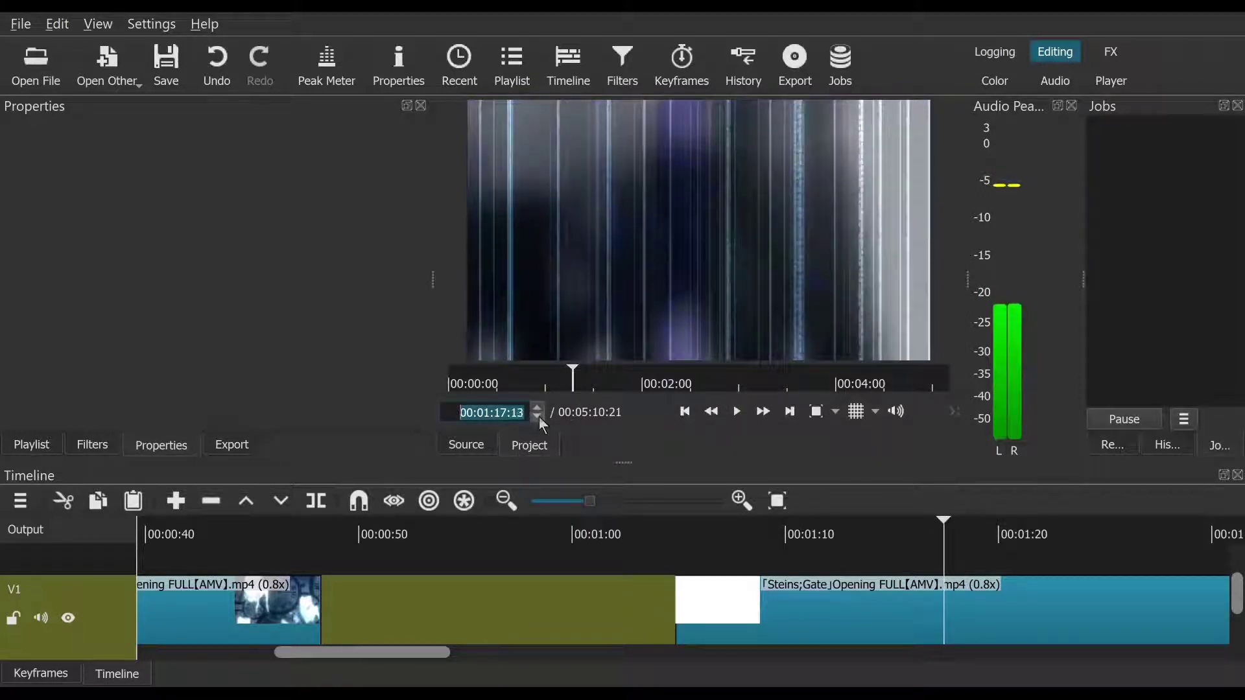
click(537, 416)
click(538, 417)
click(537, 417)
click(537, 417)
click(538, 417)
click(538, 417)
click(537, 417)
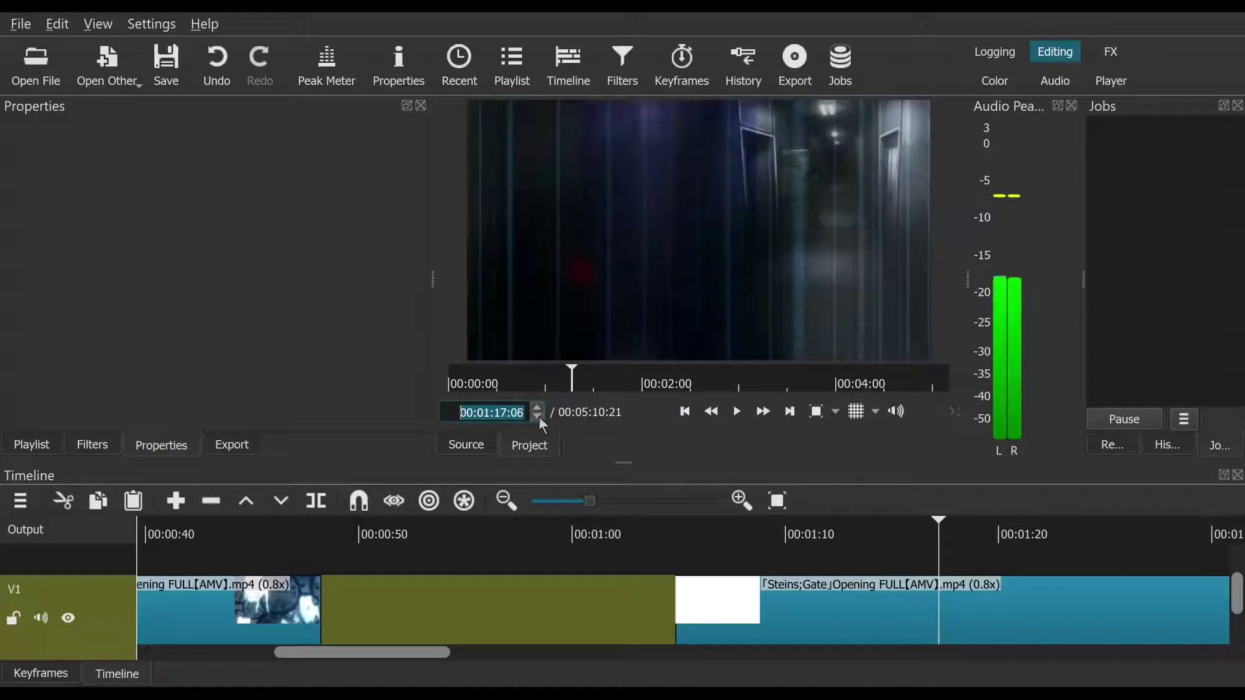
click(538, 417)
click(537, 417)
click(537, 417)
click(537, 417)
click(538, 417)
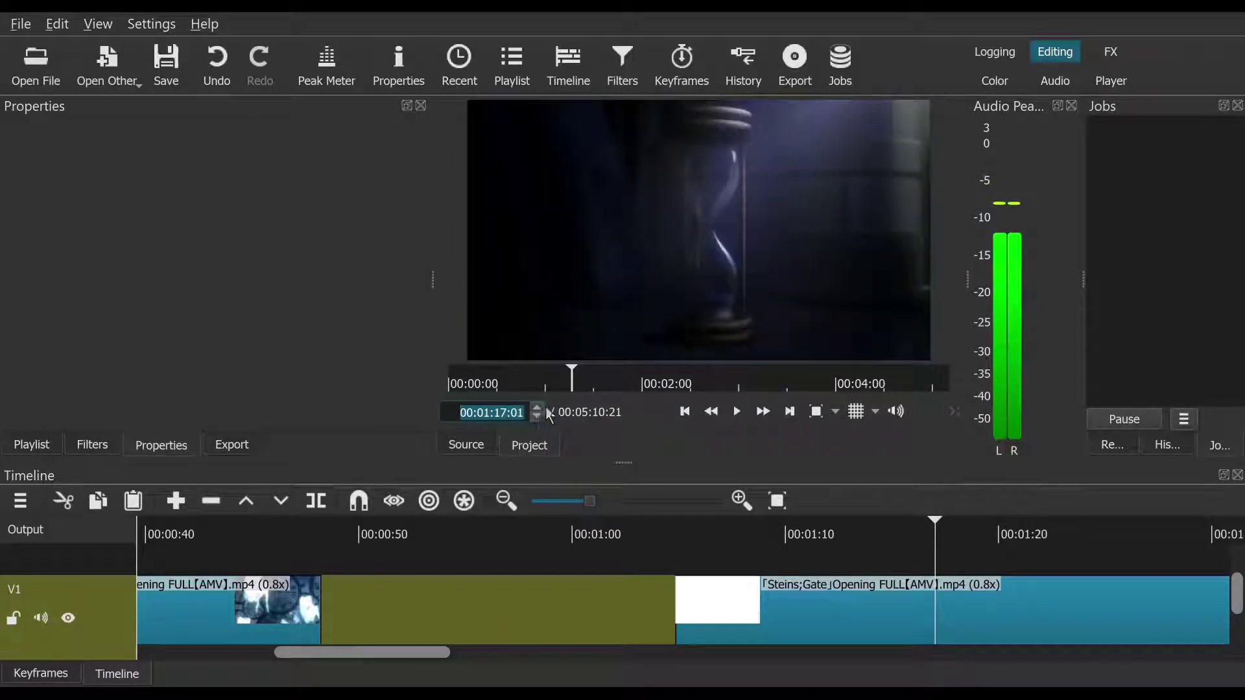
click(542, 407)
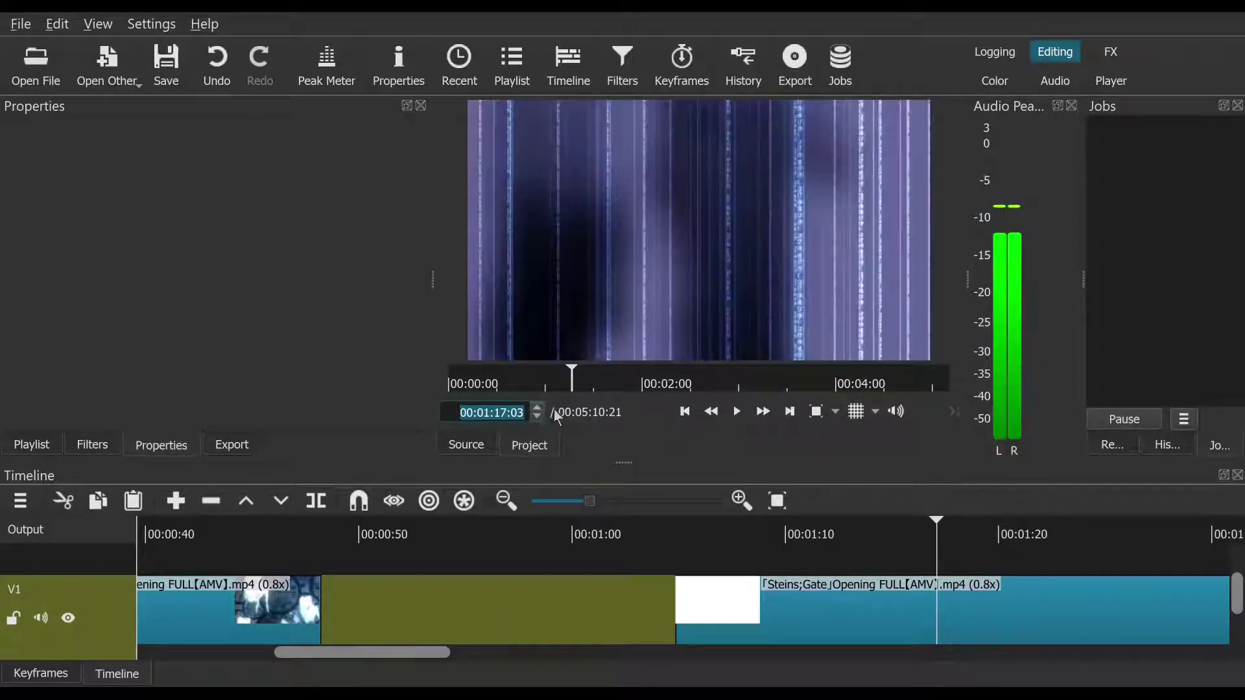
click(312, 507)
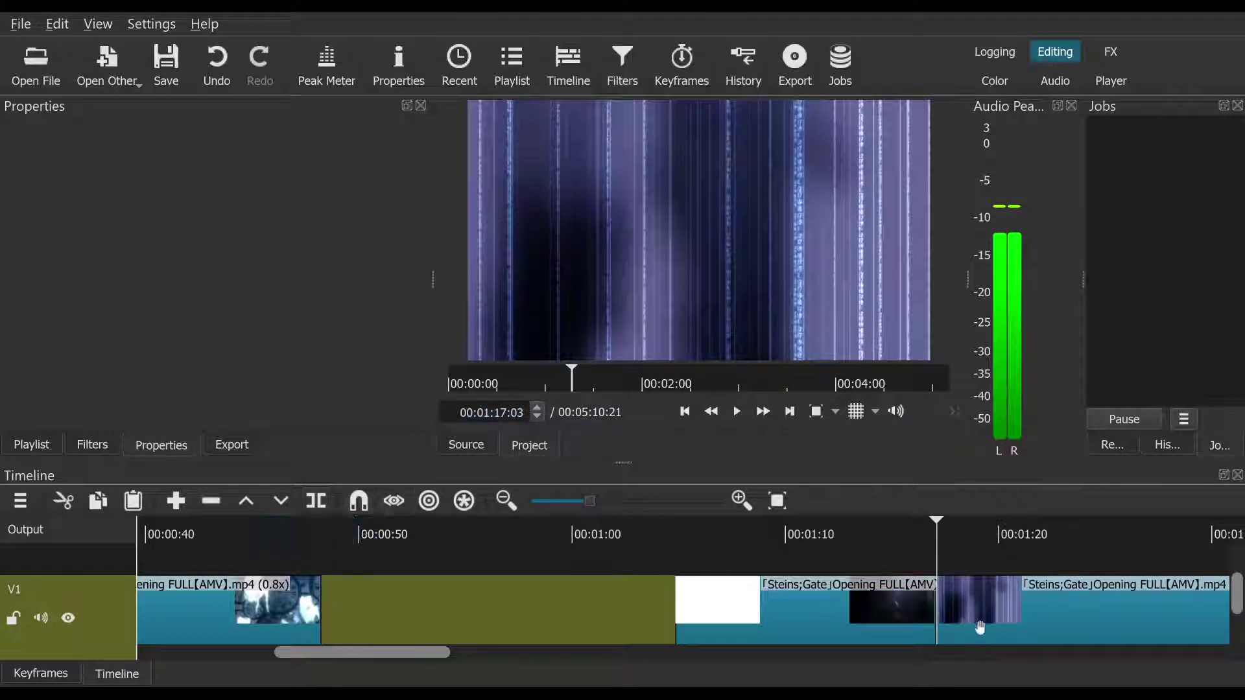
drag(995, 621, 1075, 585)
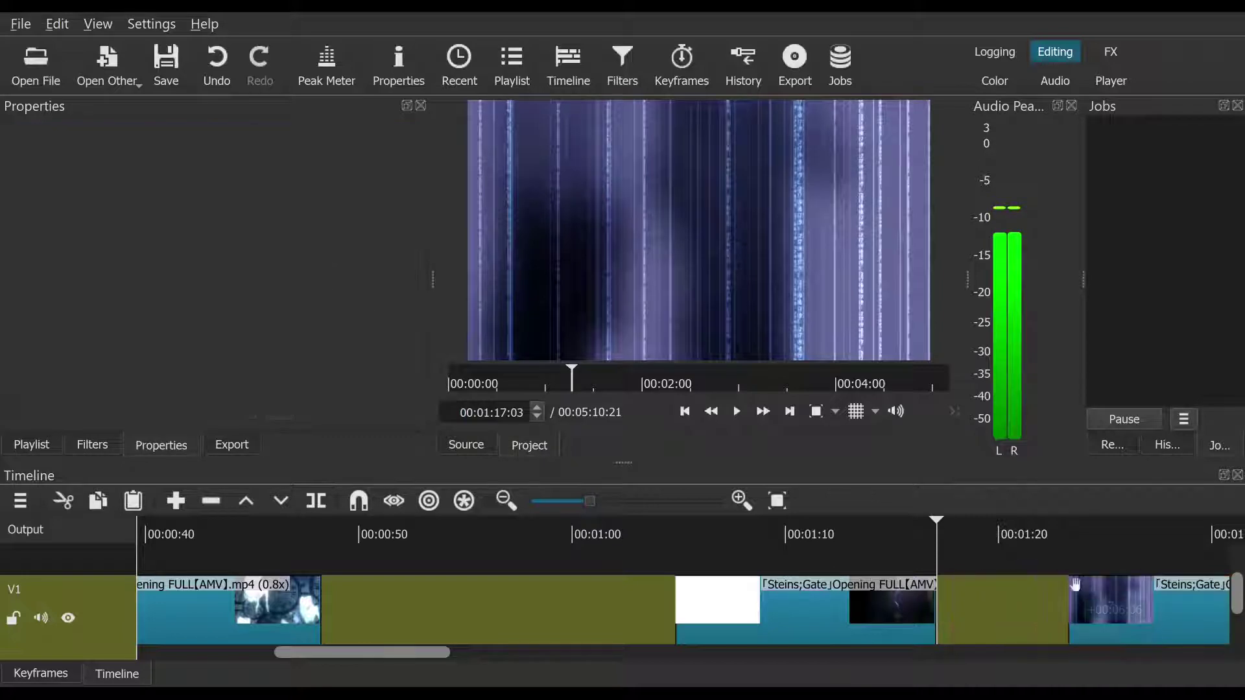
Step: Play the gears clip on V1 from about 00:01:05 and shift it to start at 00:01:06:16
click(684, 557)
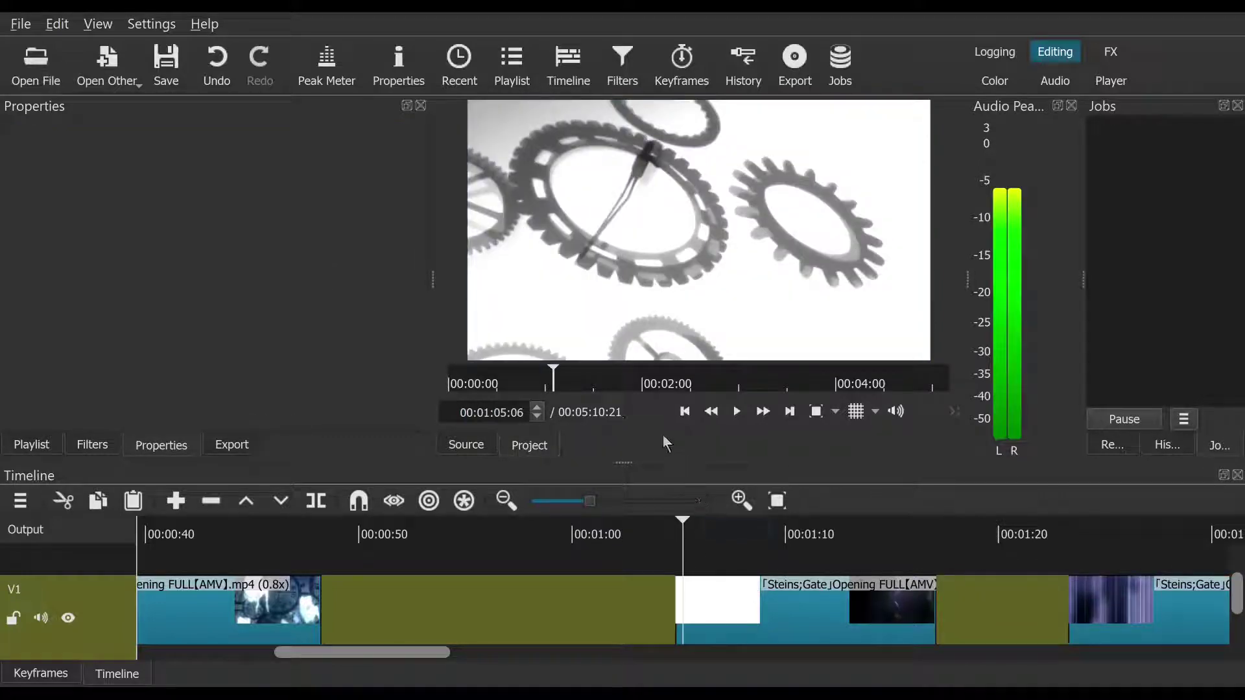
click(688, 413)
click(738, 413)
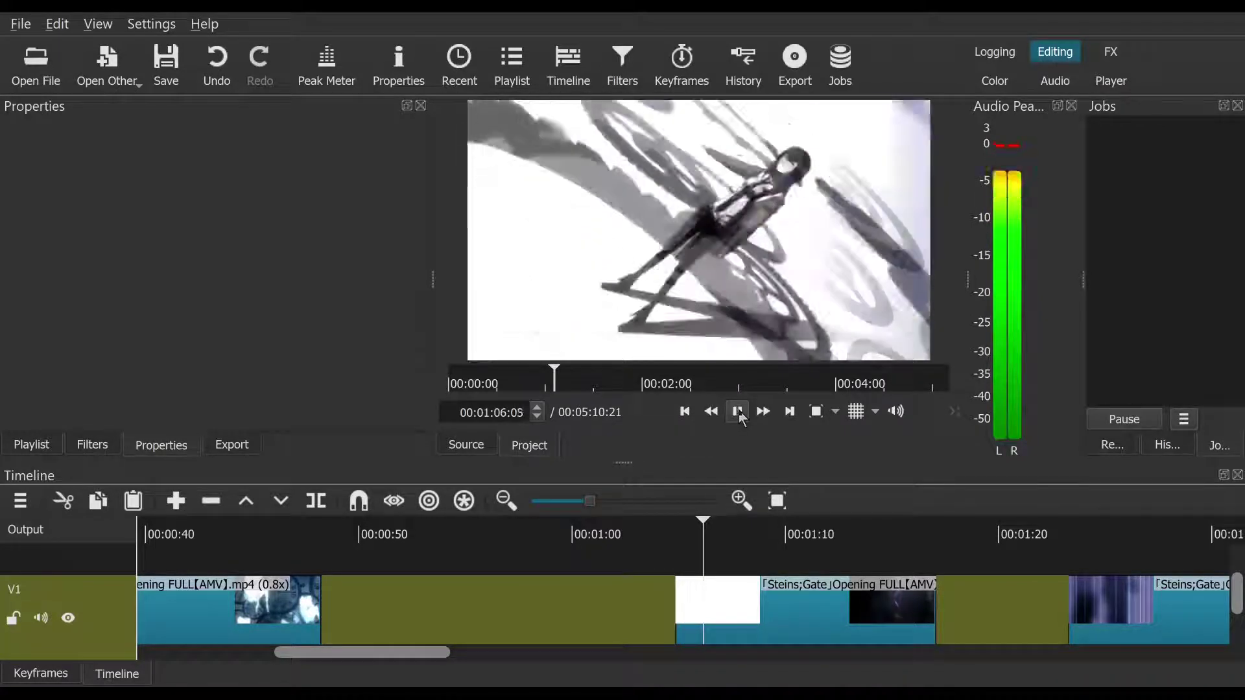
drag(724, 588, 780, 597)
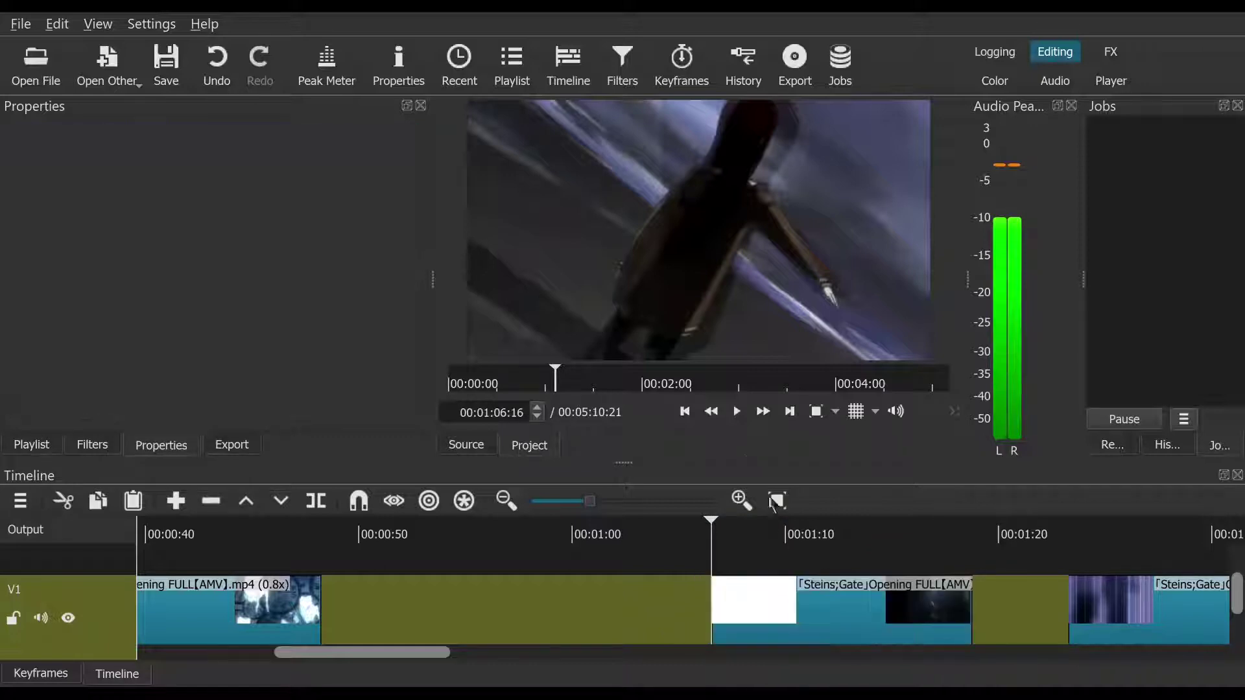
Step: Play the gears clip through to 00:01:20:15 and move it earlier to start at about 00:01:06
click(738, 413)
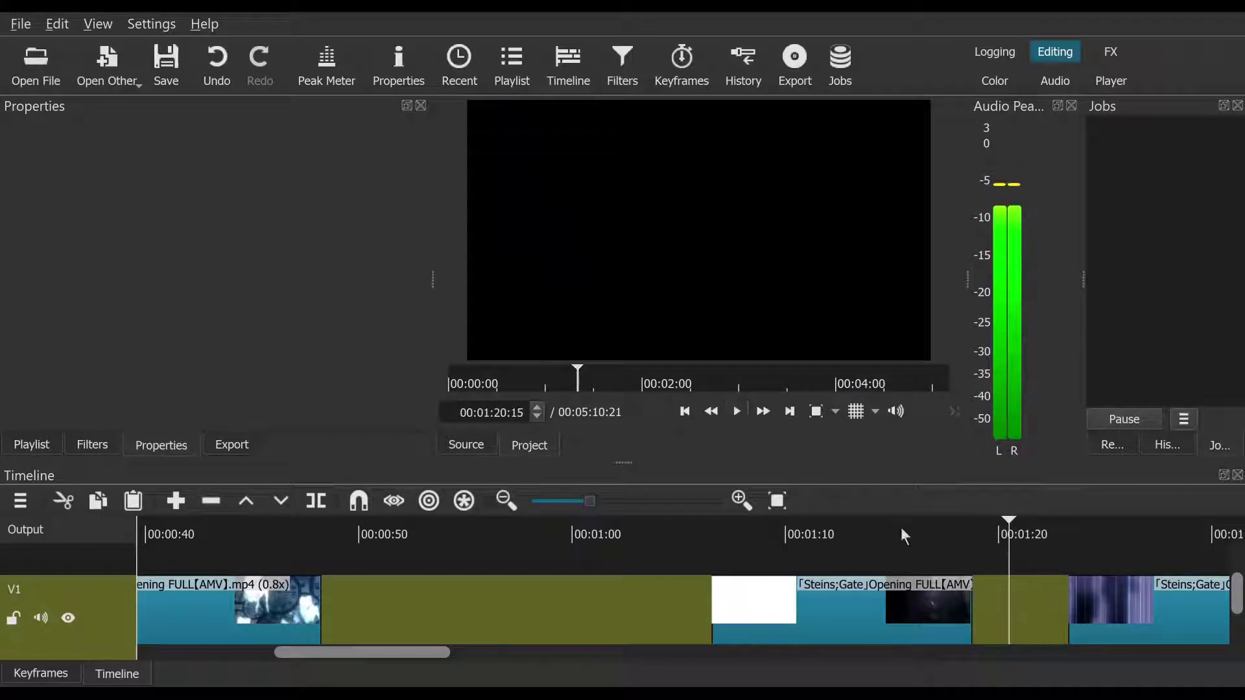
click(832, 591)
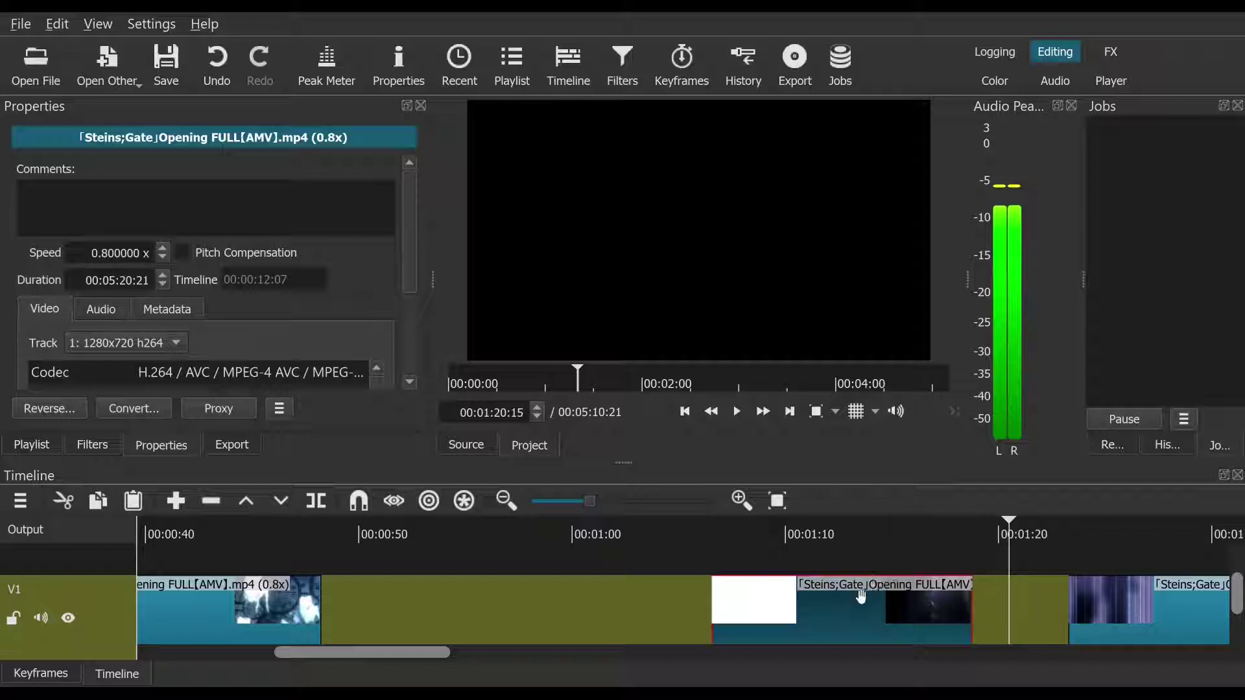
click(947, 539)
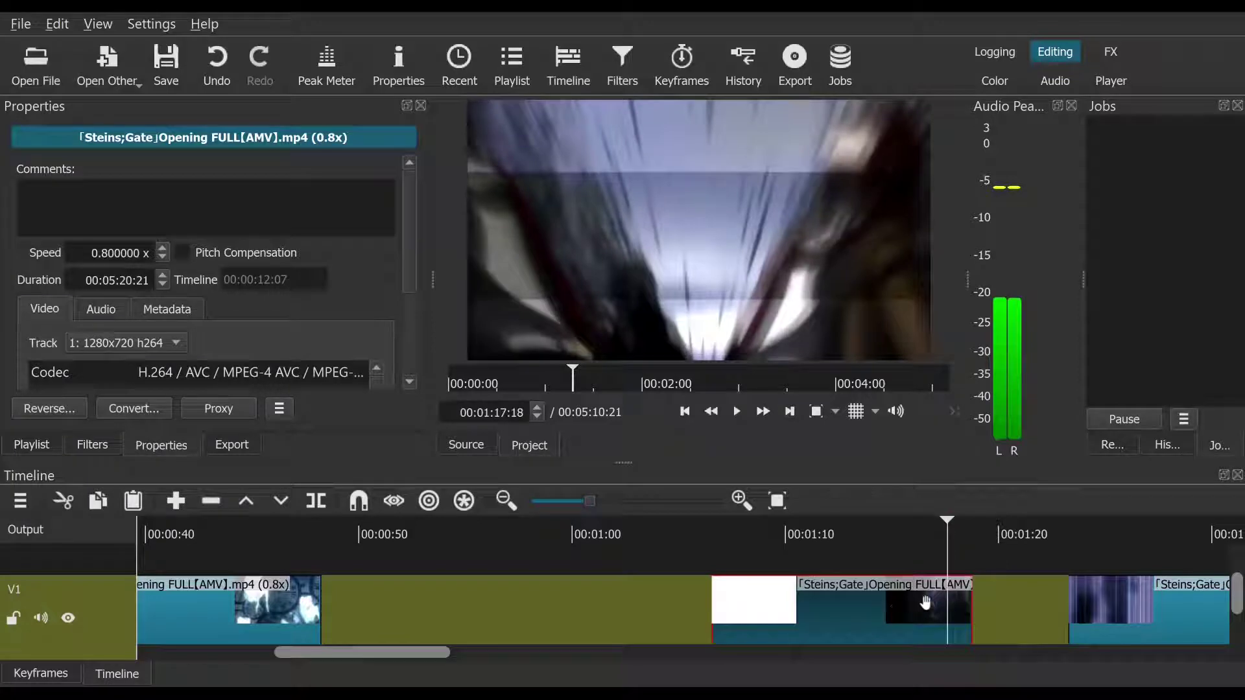
drag(925, 603, 852, 577)
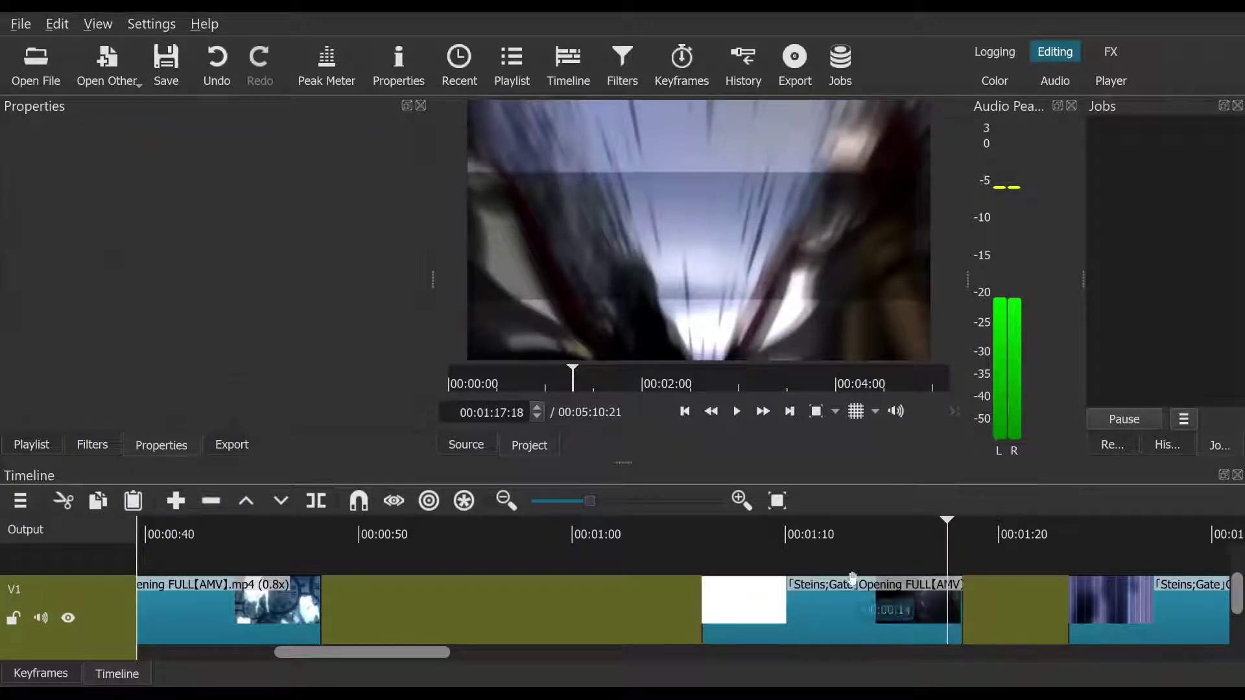
Step: Play from 00:01:05:14 to the end of the gears clip to check the footage against the audio
click(688, 528)
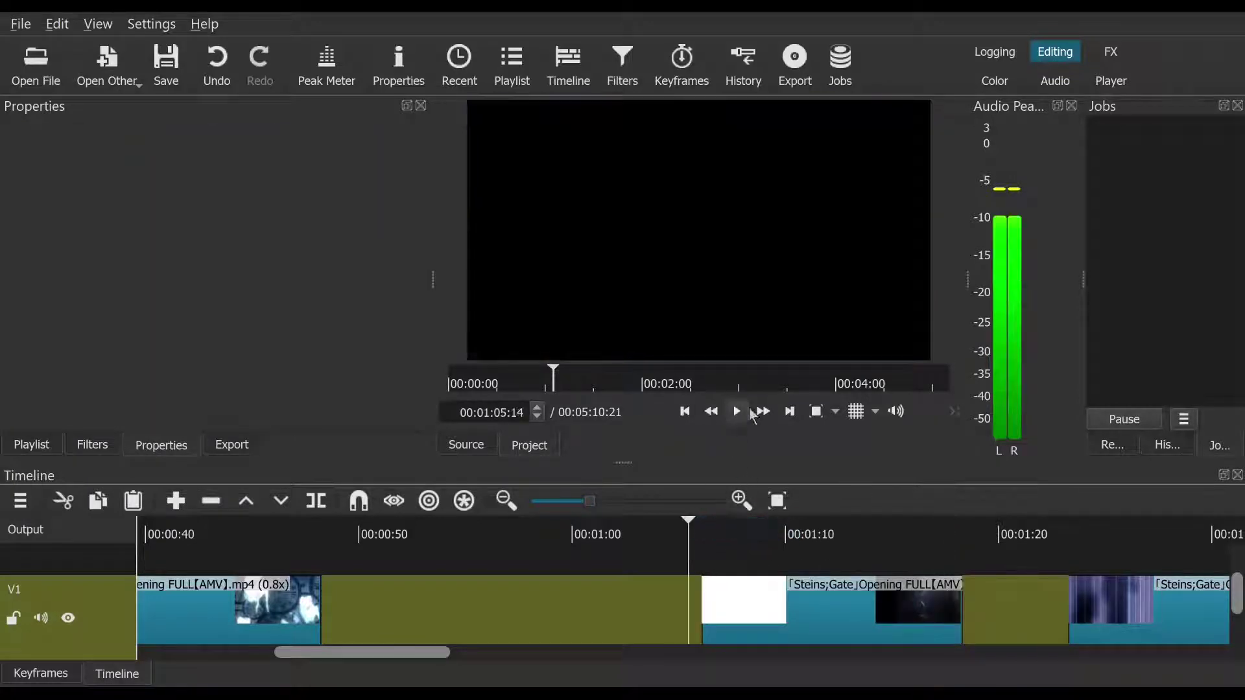
click(788, 412)
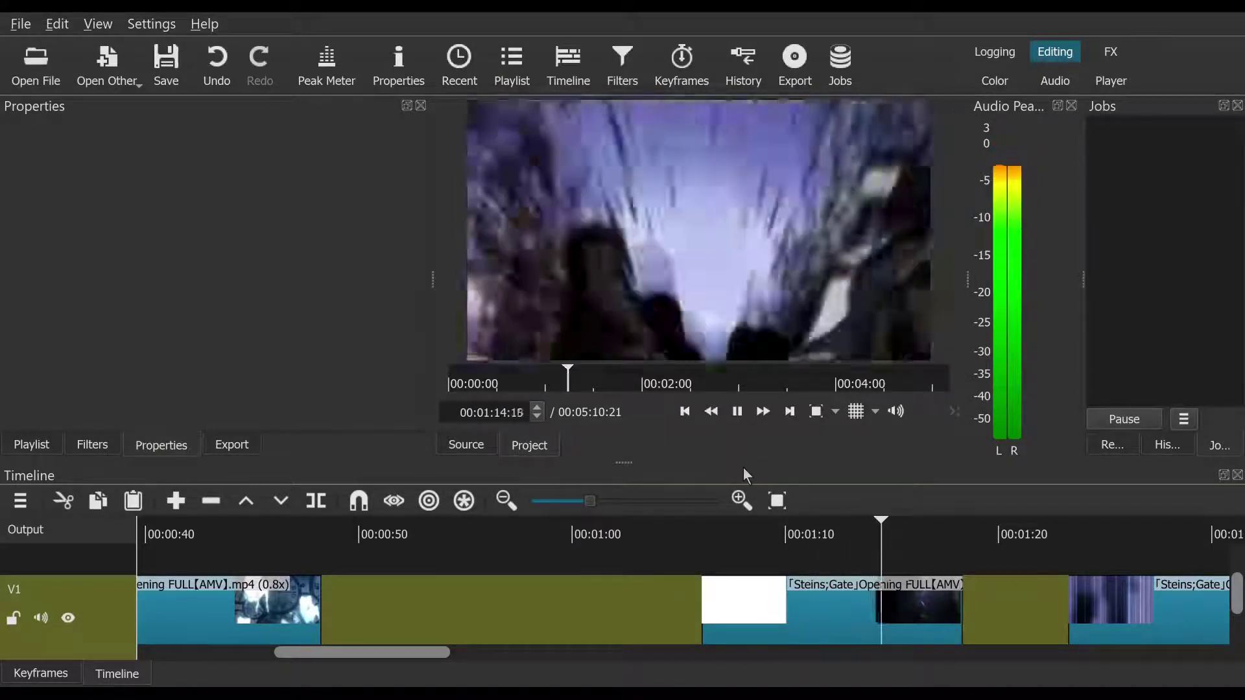
click(737, 414)
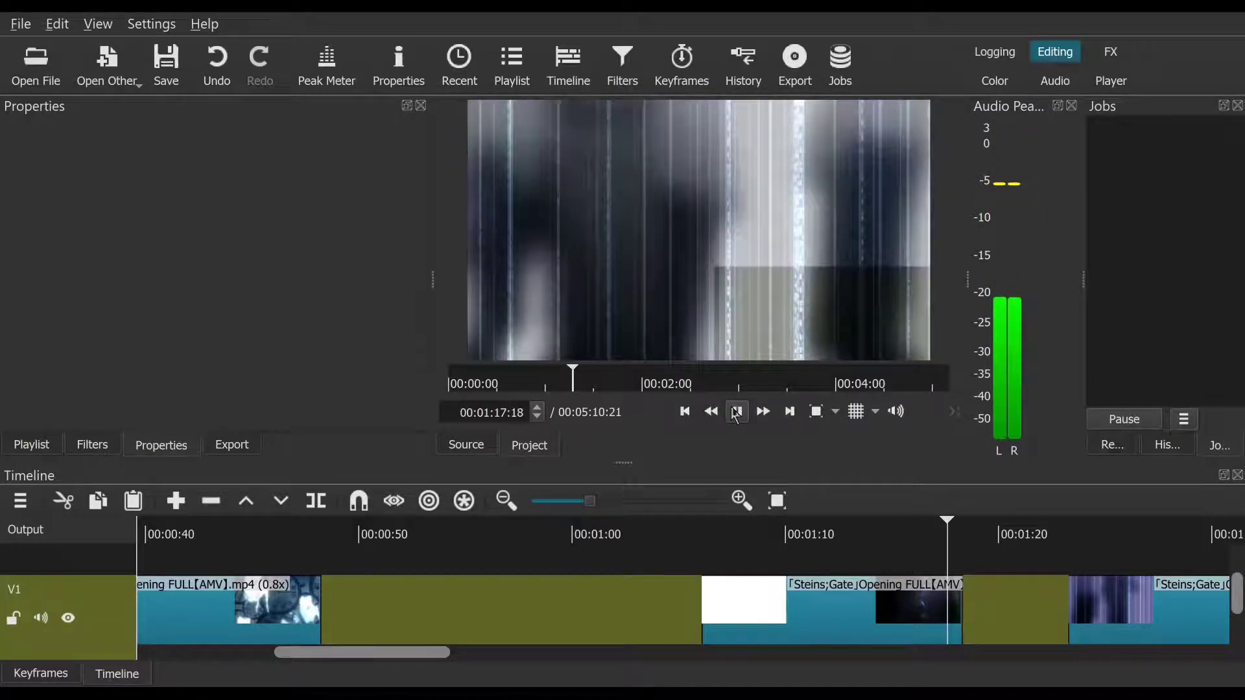
click(737, 412)
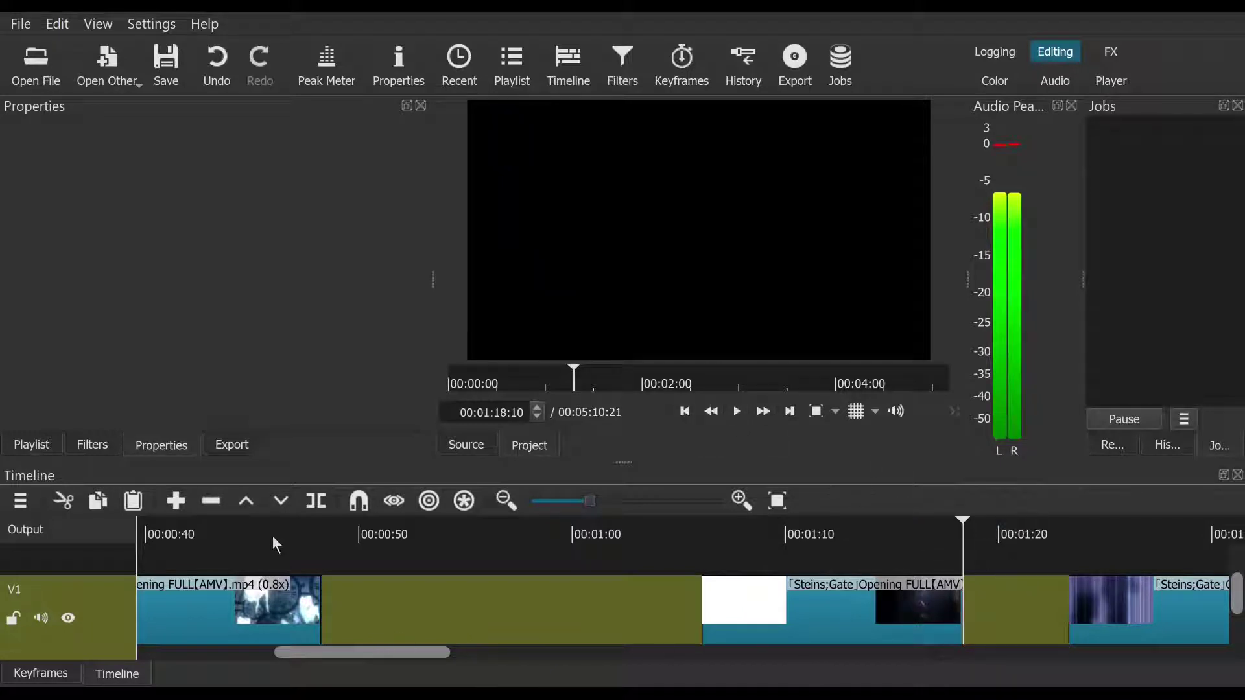
Step: Play from 00:00:42:16 past the end of the preceding V1 clip to check where the gap begins
click(200, 535)
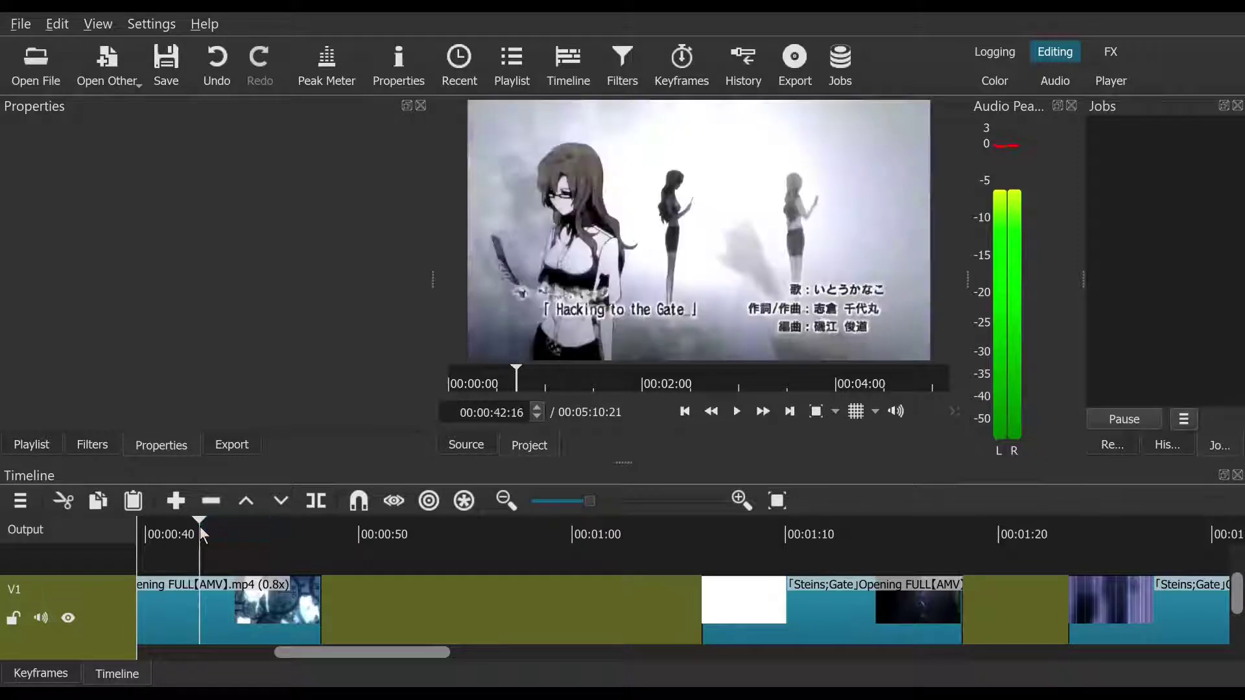
click(735, 415)
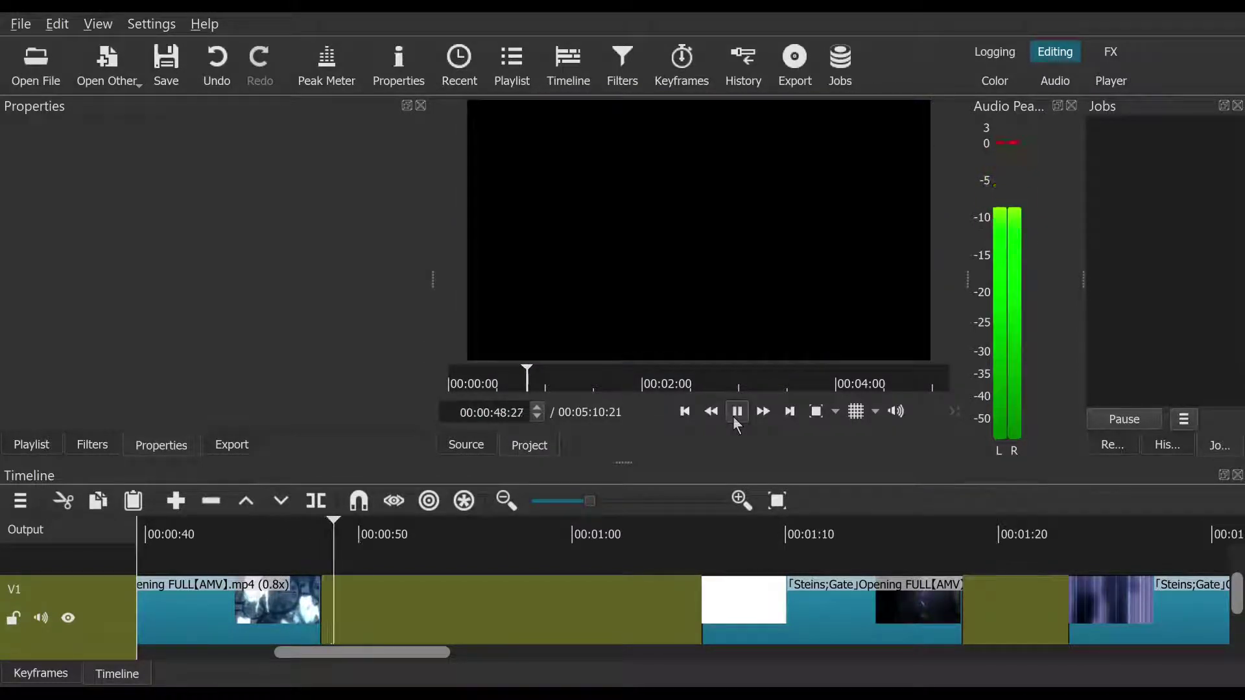
click(737, 413)
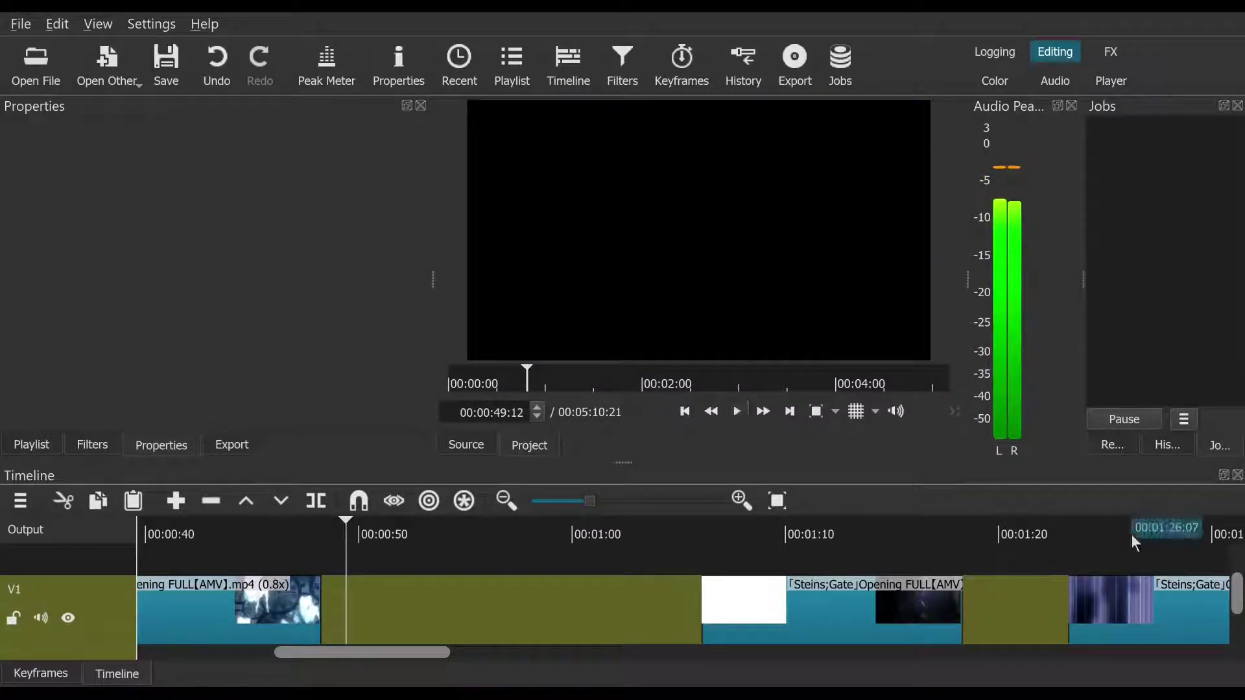
Step: Make track V2 visible and play its footage from 00:02:42:13 to 00:02:45:15
drag(1131, 534, 848, 568)
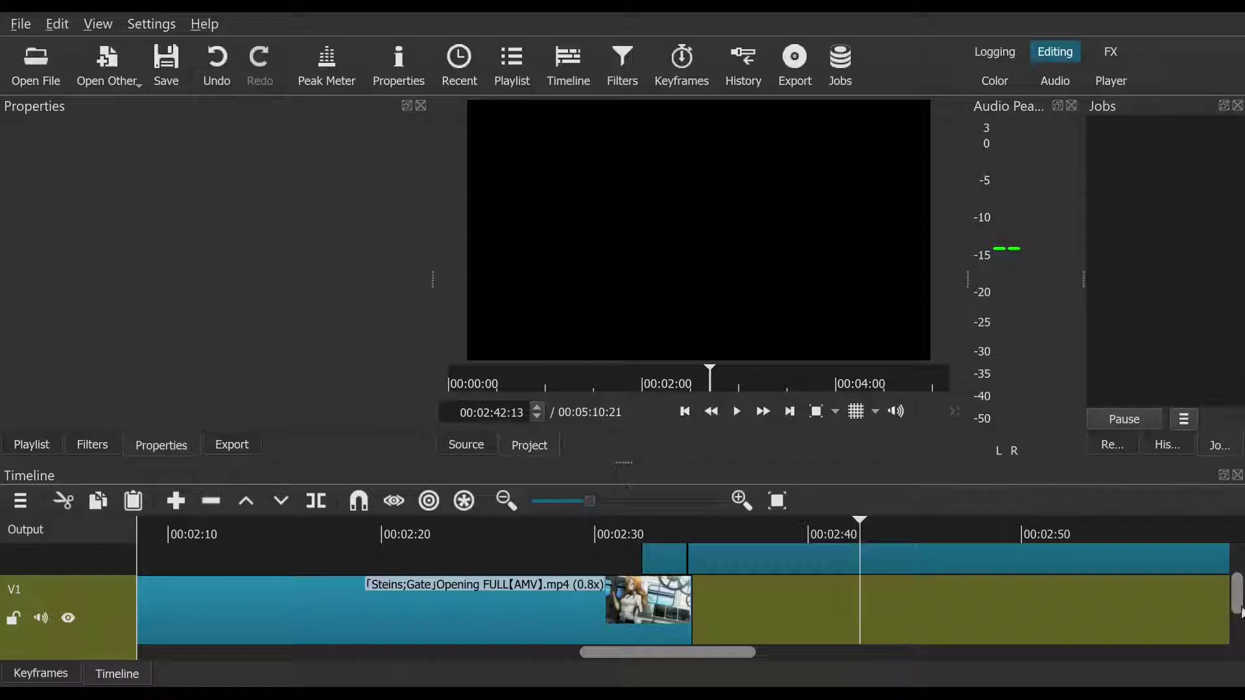
drag(1240, 611, 1237, 573)
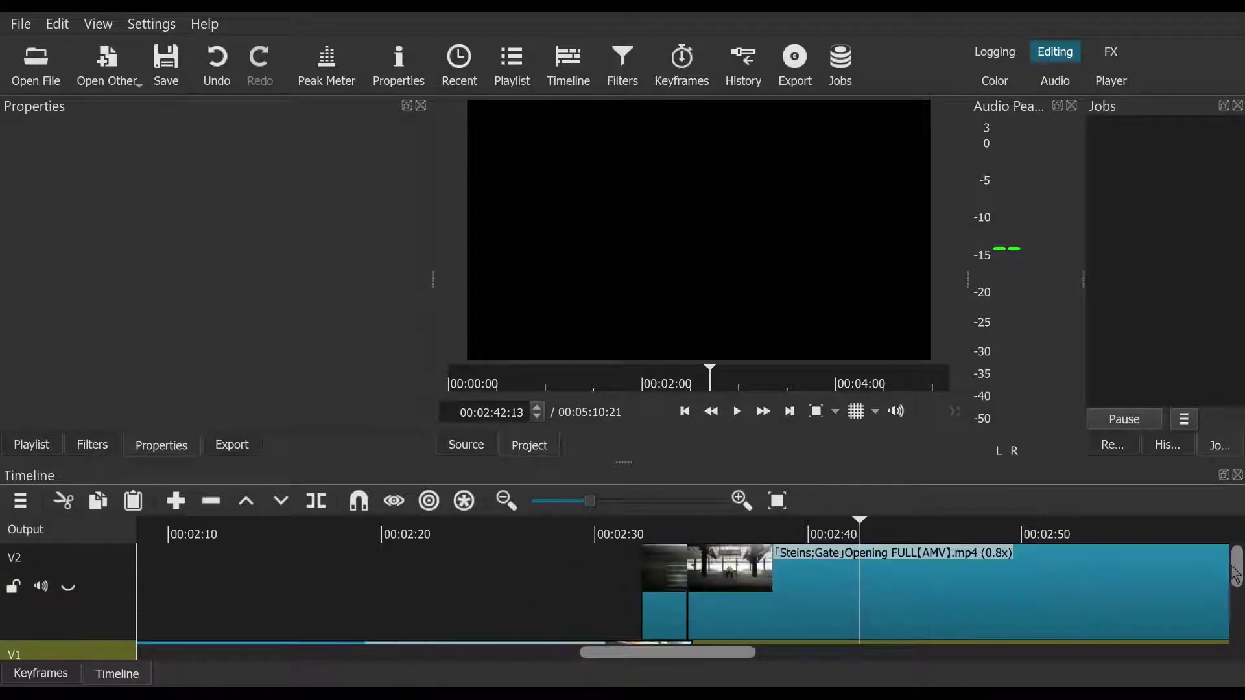
click(69, 588)
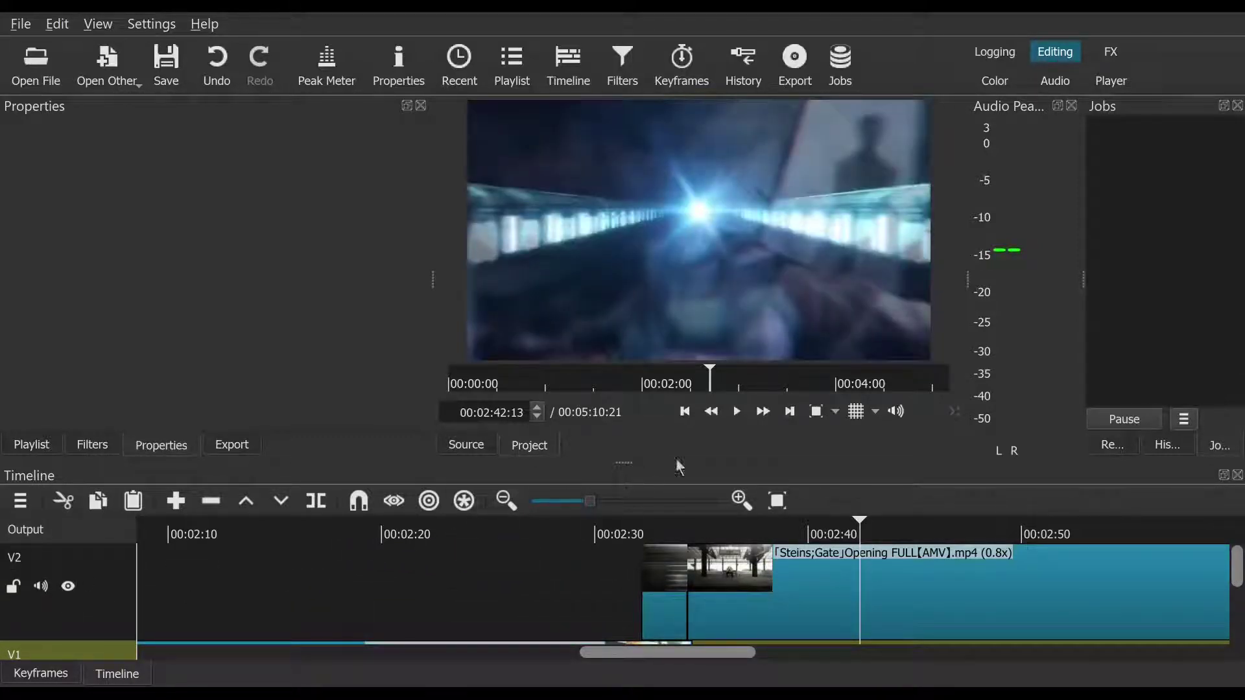
click(743, 417)
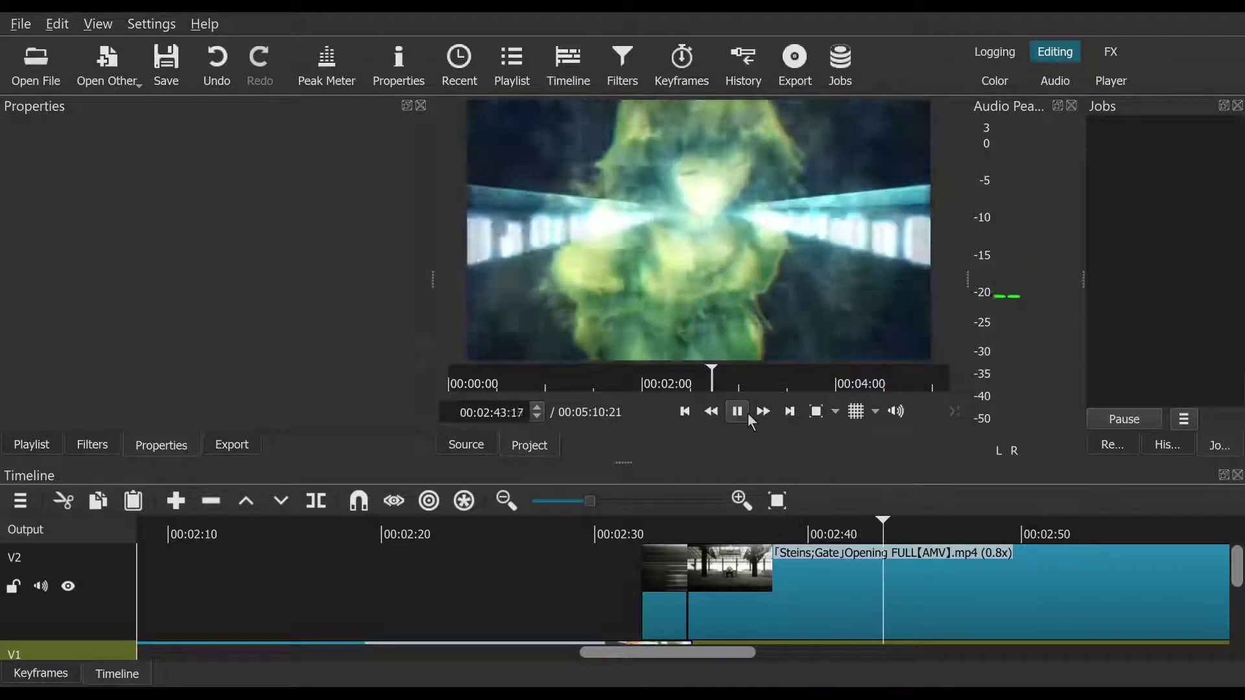
click(750, 419)
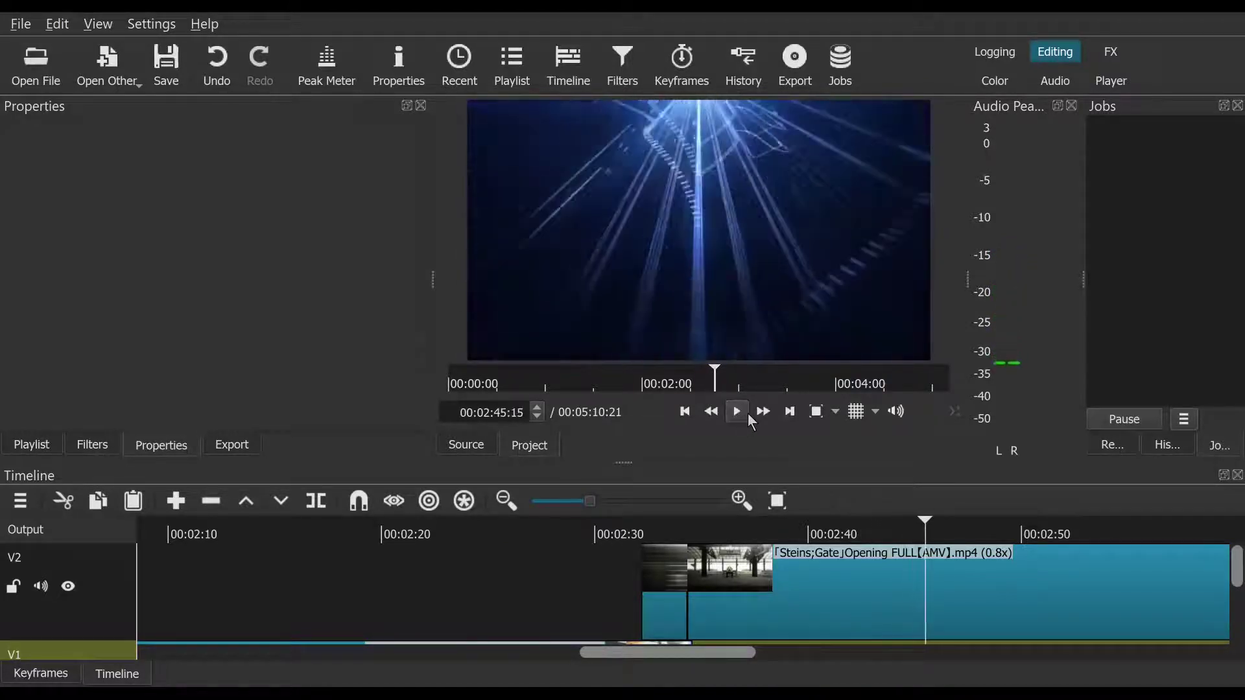
Step: Locate the start of the green train shot on V2 and split the clip at 00:02:36:09
click(762, 533)
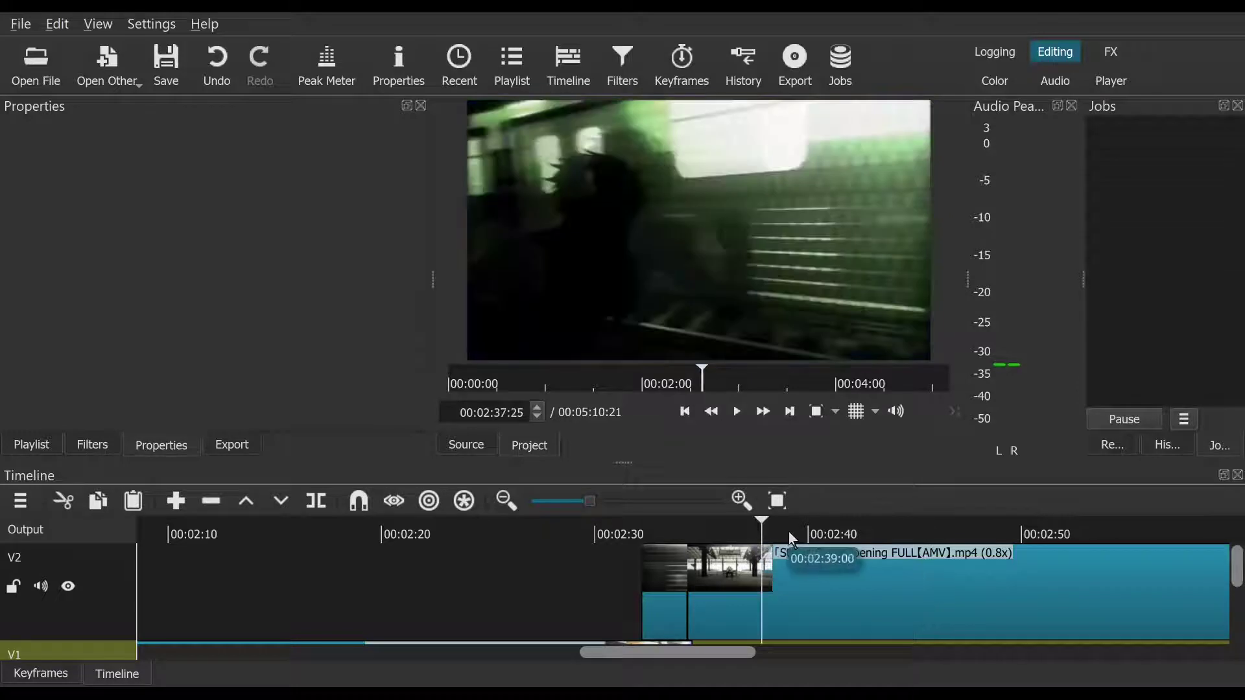
click(741, 537)
drag(744, 545, 800, 550)
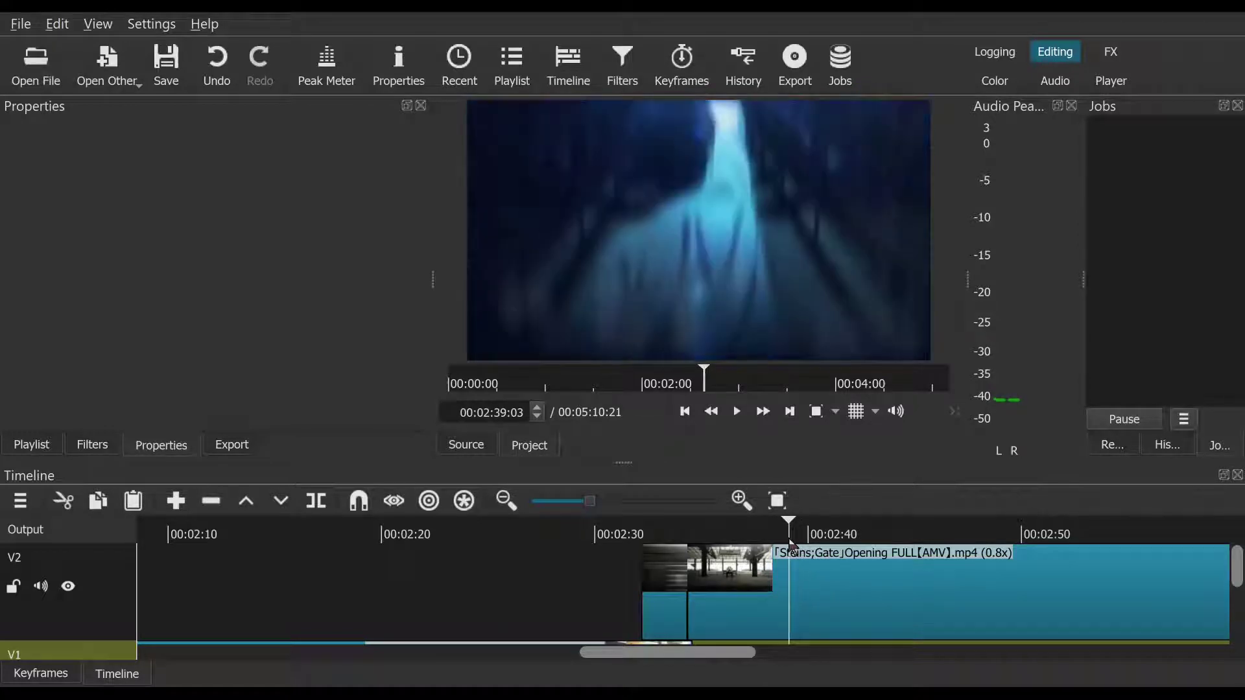
drag(793, 548, 744, 548)
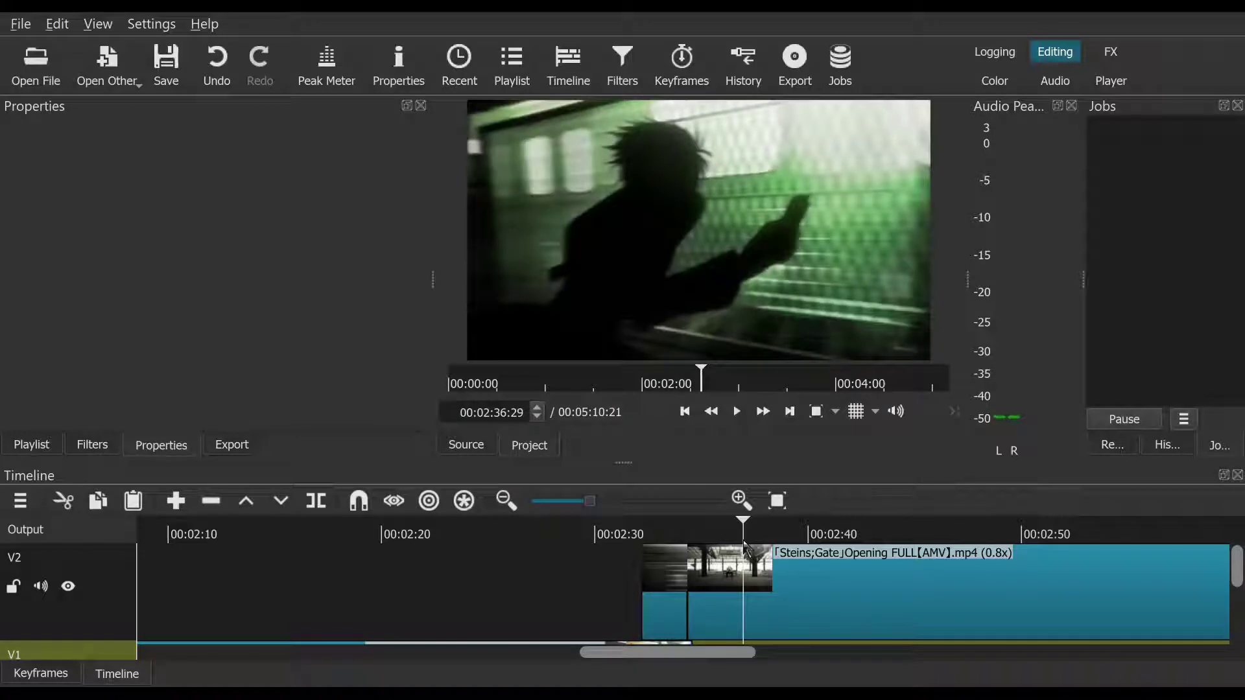
click(539, 410)
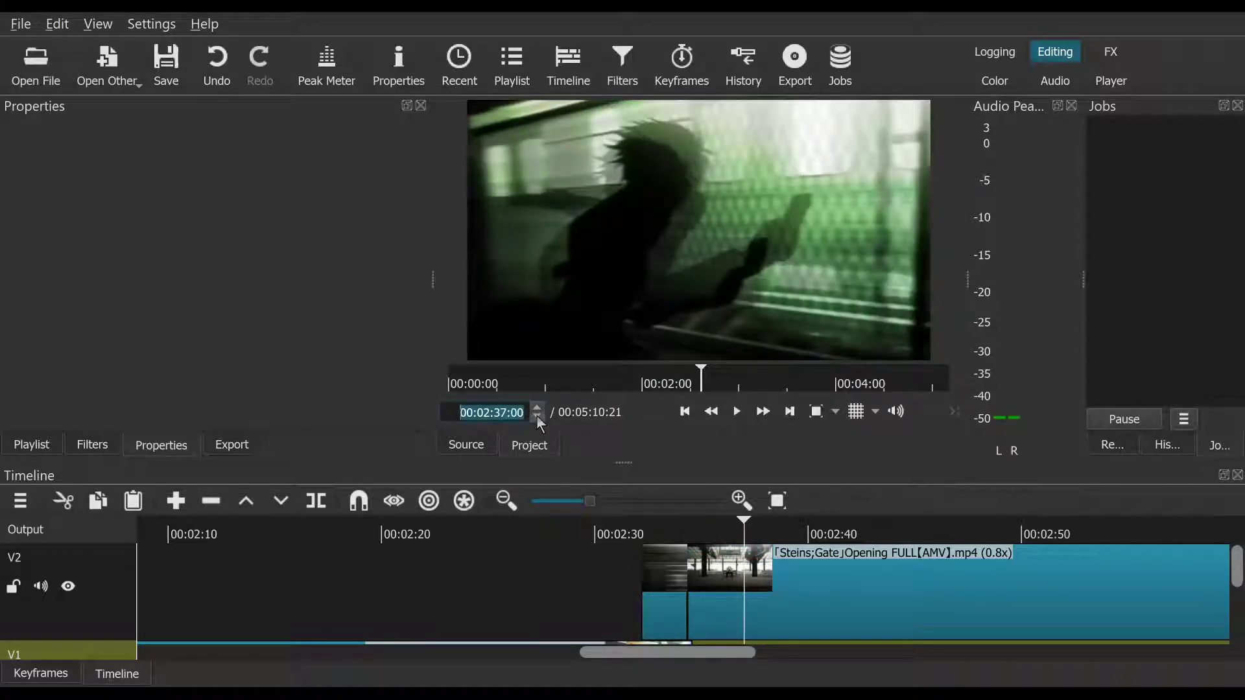
click(537, 416)
click(537, 417)
click(537, 416)
click(537, 417)
click(538, 416)
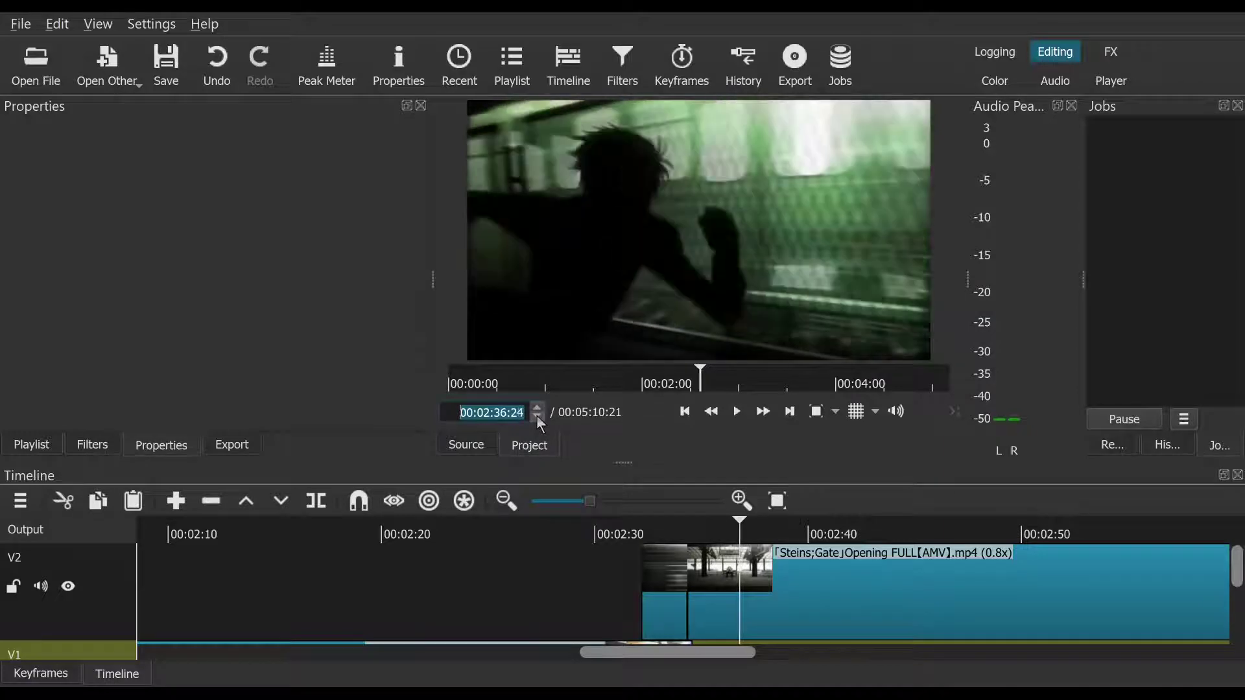
click(537, 416)
click(537, 416)
click(537, 416)
click(537, 417)
click(537, 416)
click(537, 416)
click(538, 416)
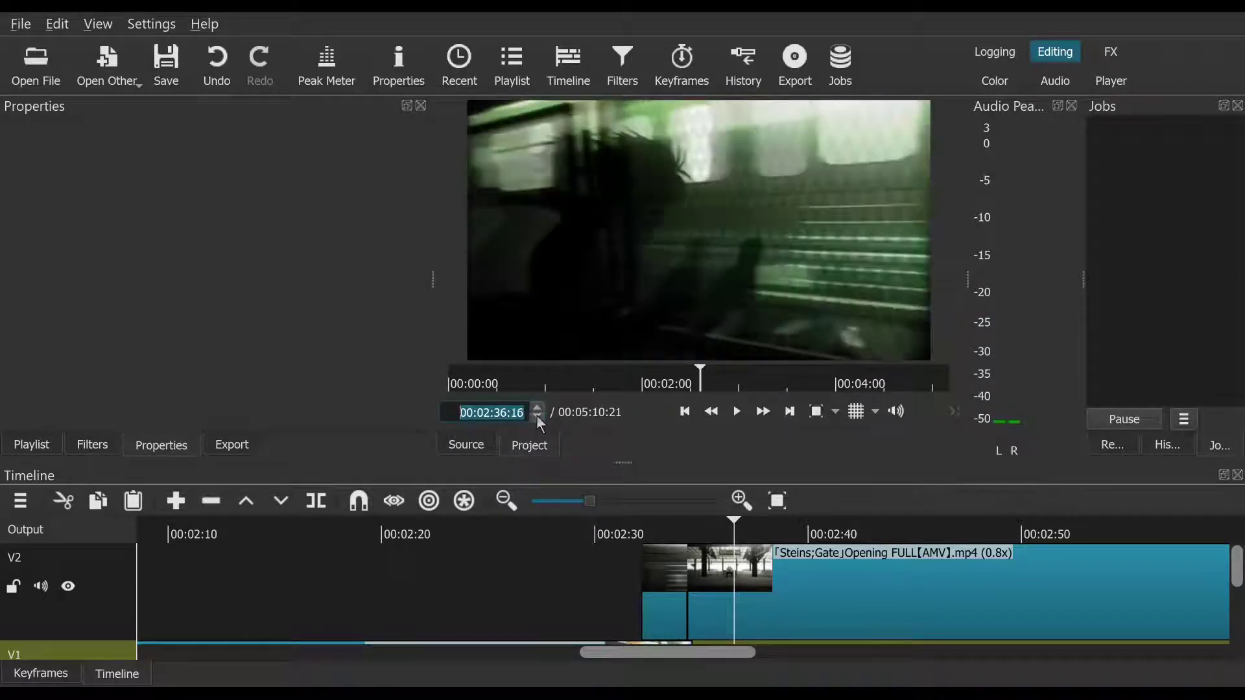
click(538, 416)
click(537, 417)
click(538, 416)
click(538, 417)
click(538, 416)
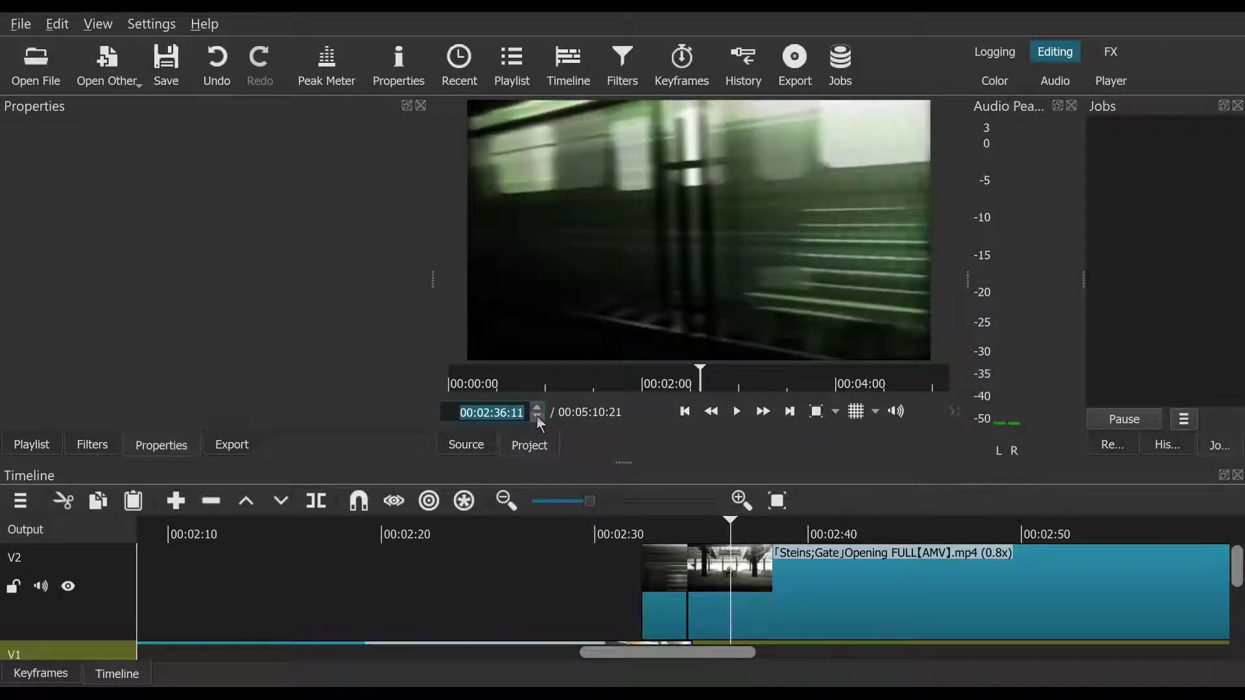
click(538, 416)
click(537, 416)
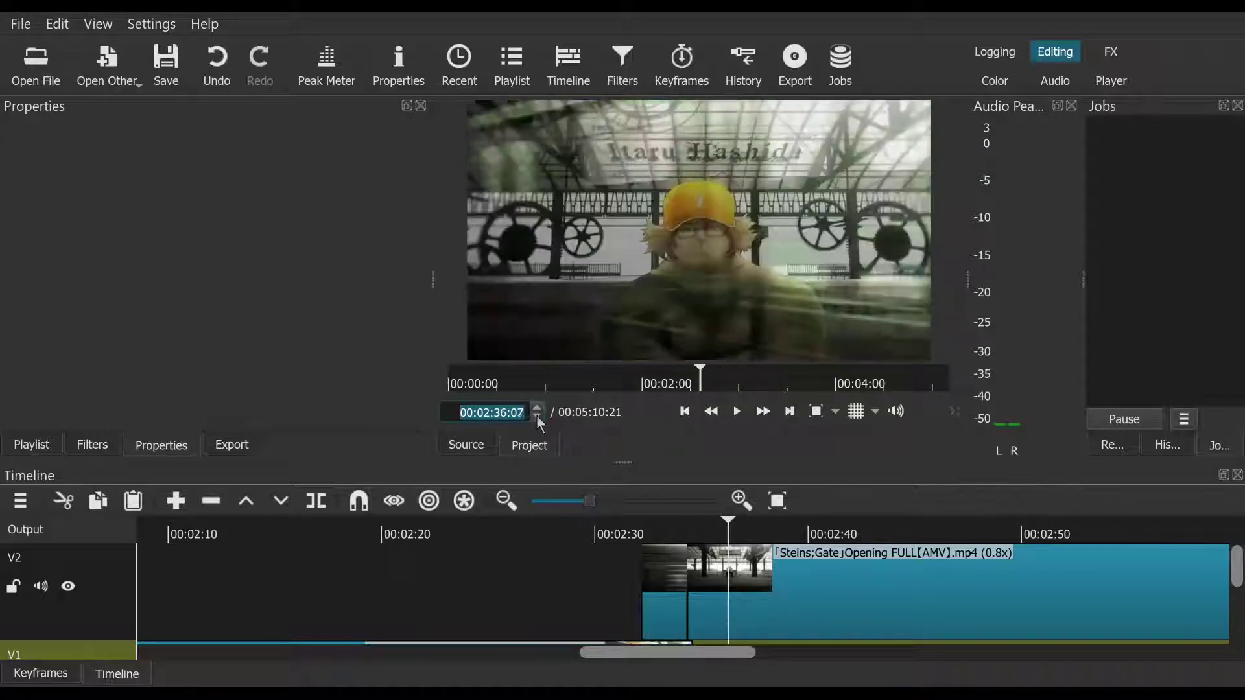
click(537, 417)
click(541, 410)
click(540, 409)
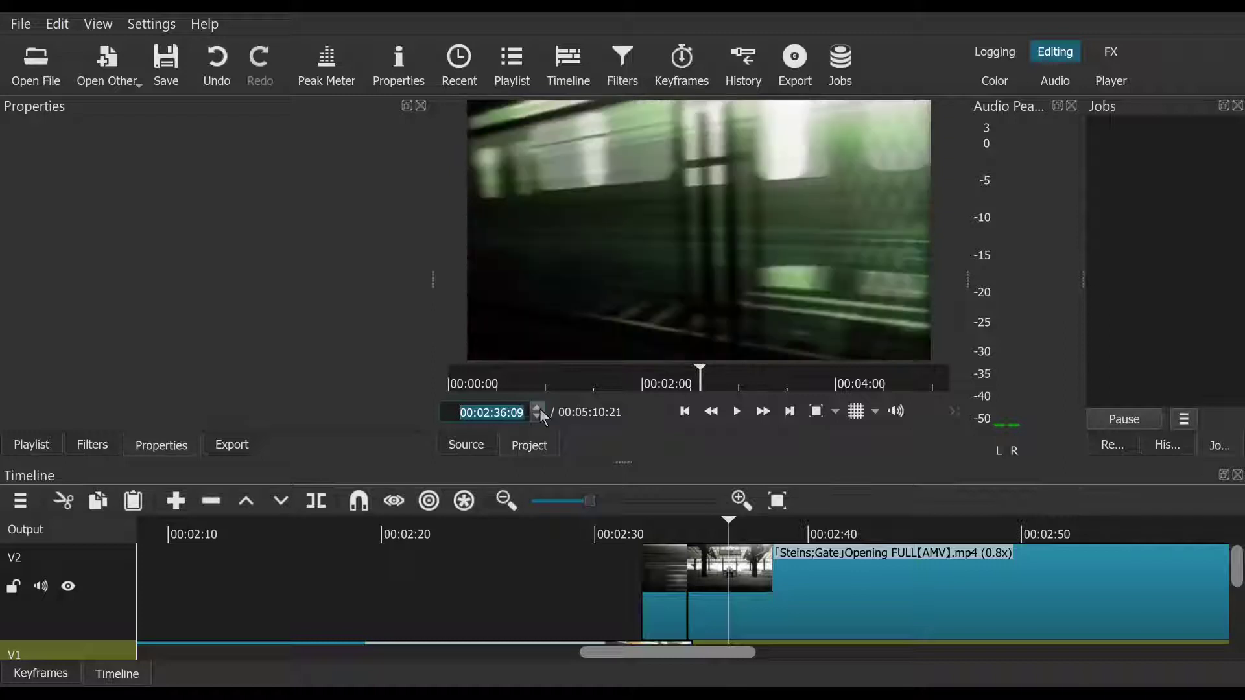
click(363, 586)
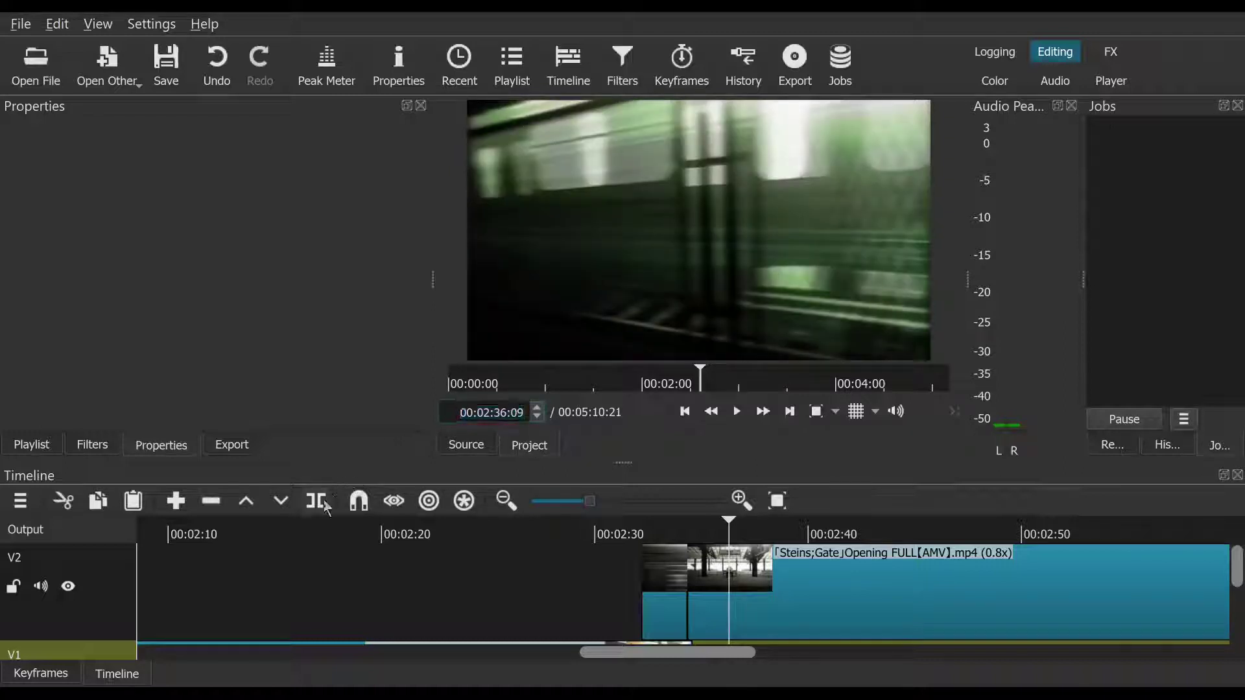
Step: Split the V2 clip at the closed-eyes shot at 00:02:56:14 and move the segment beginning with the train to start at about 00:00:49
click(743, 420)
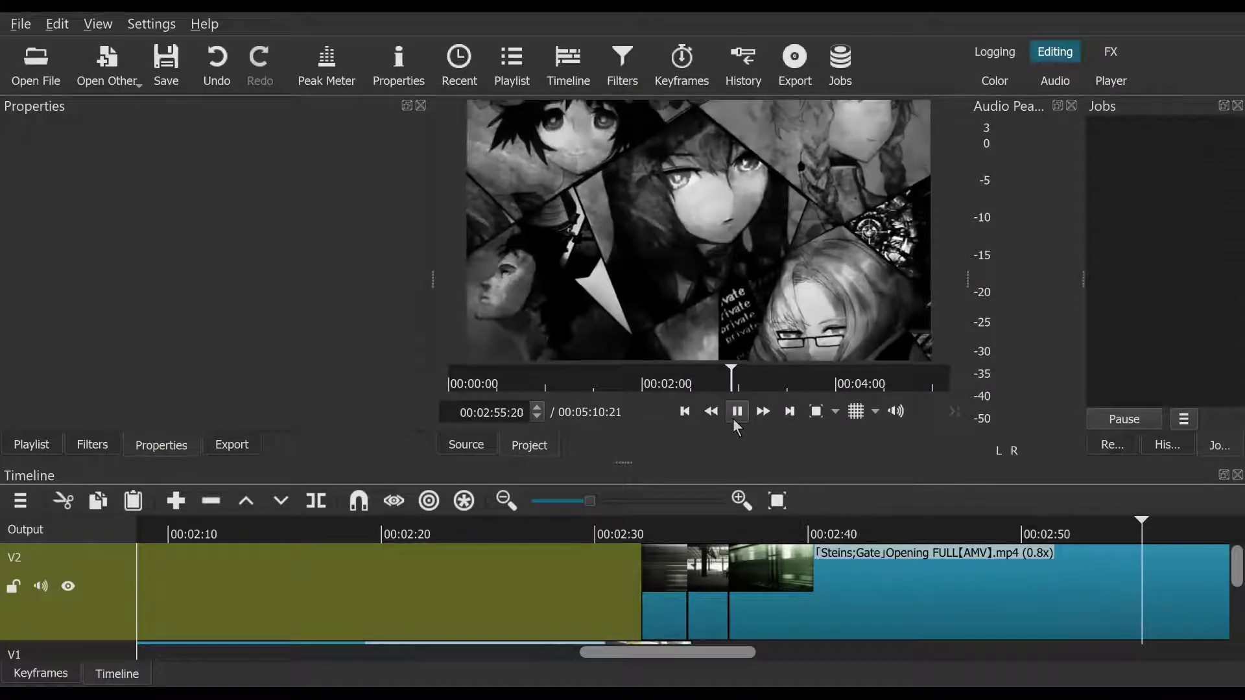
click(735, 423)
click(734, 419)
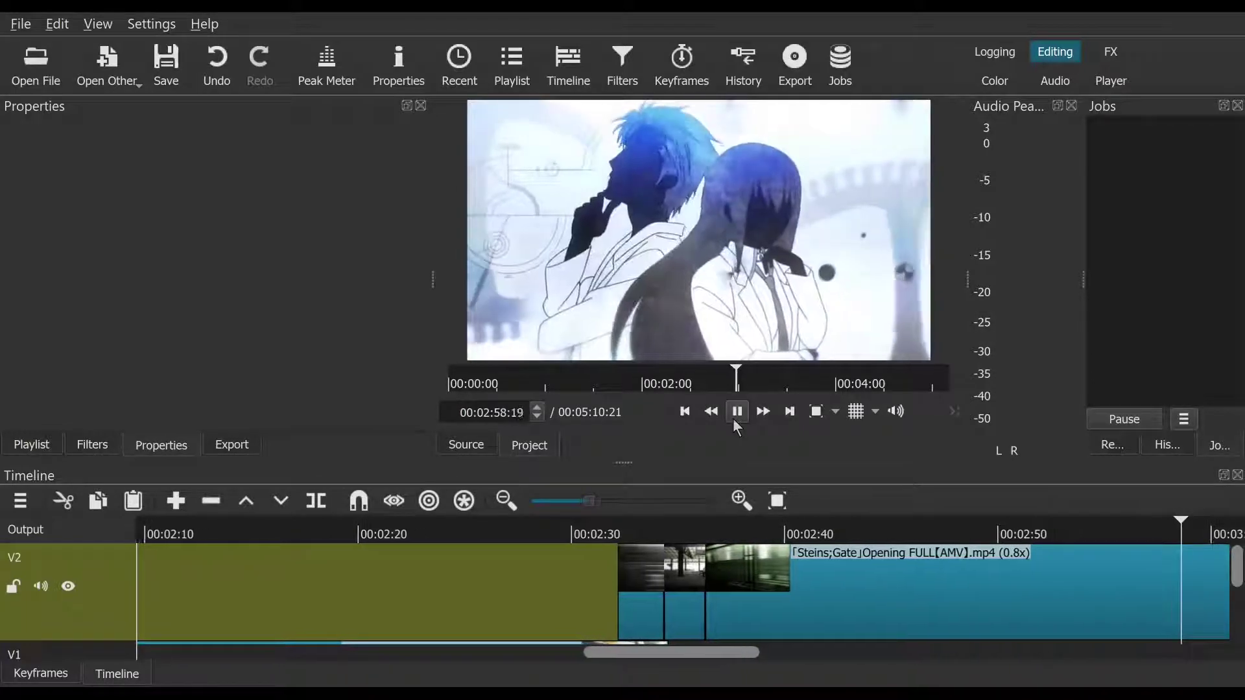
click(736, 418)
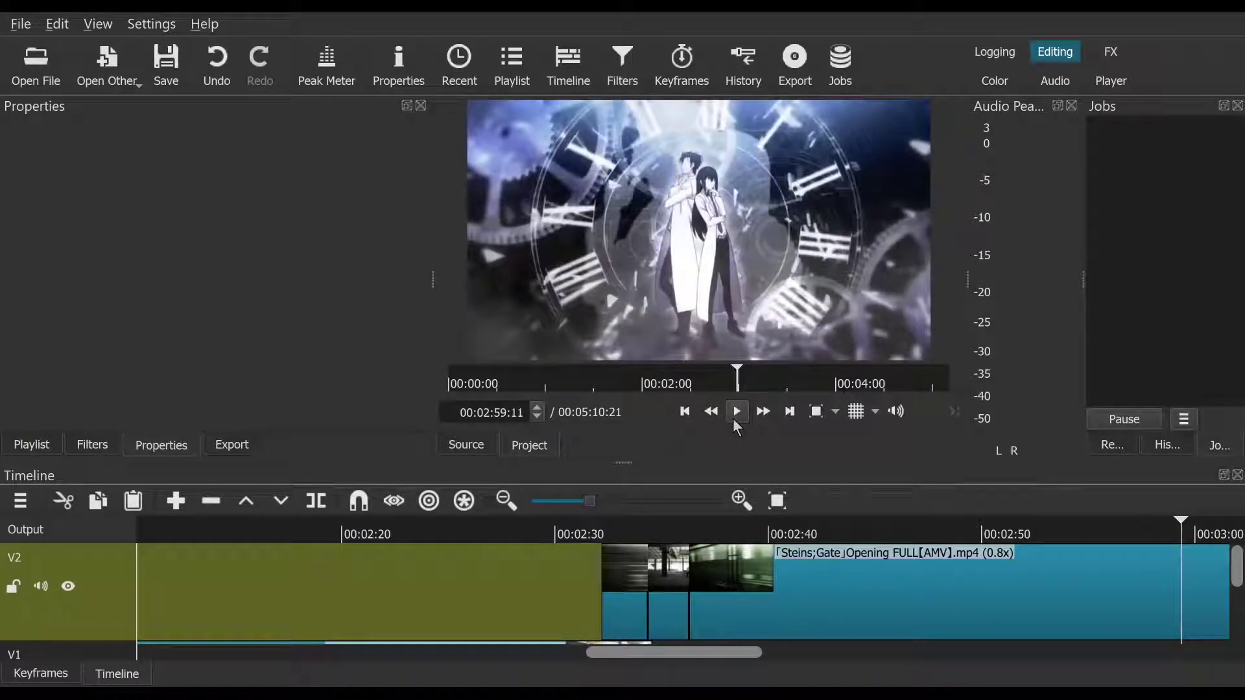
click(1109, 535)
drag(1106, 544, 1120, 546)
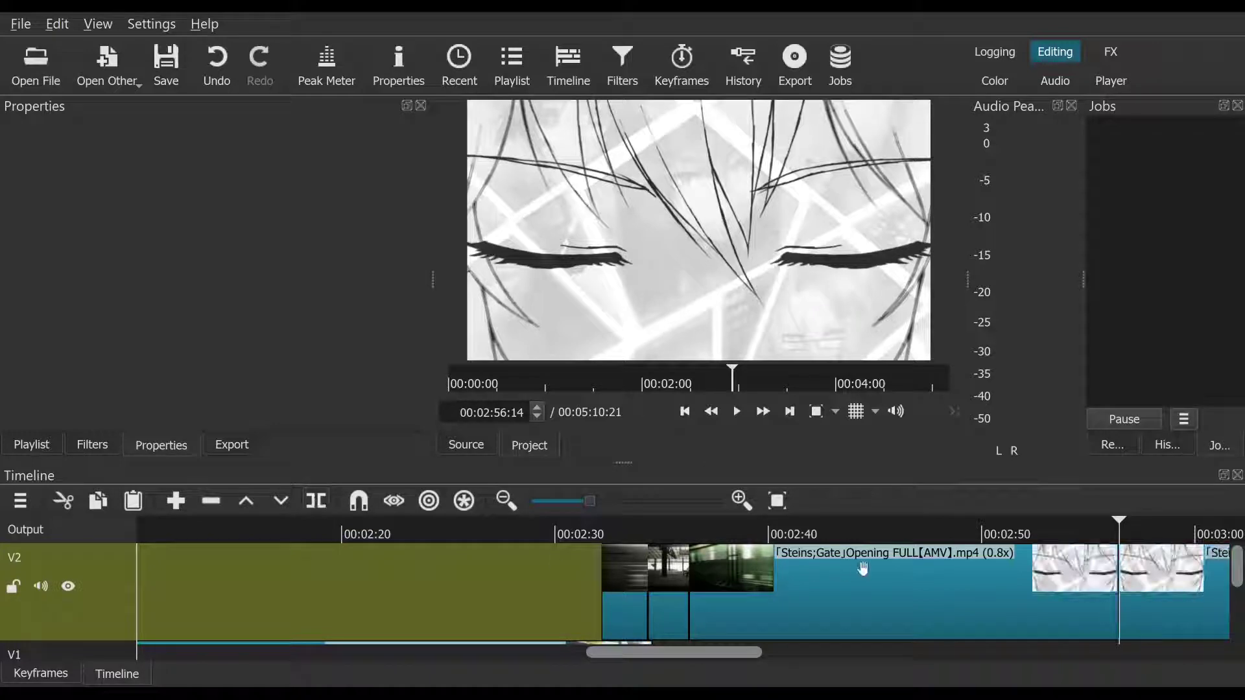
drag(864, 568, 594, 551)
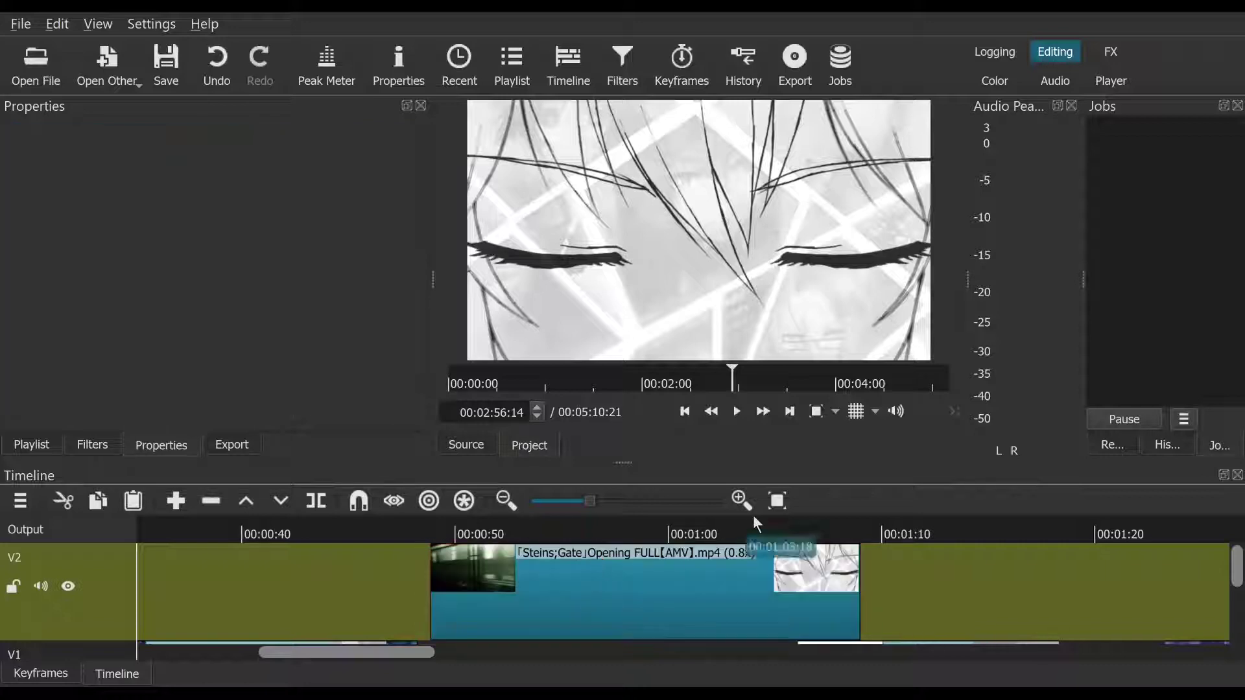
click(789, 531)
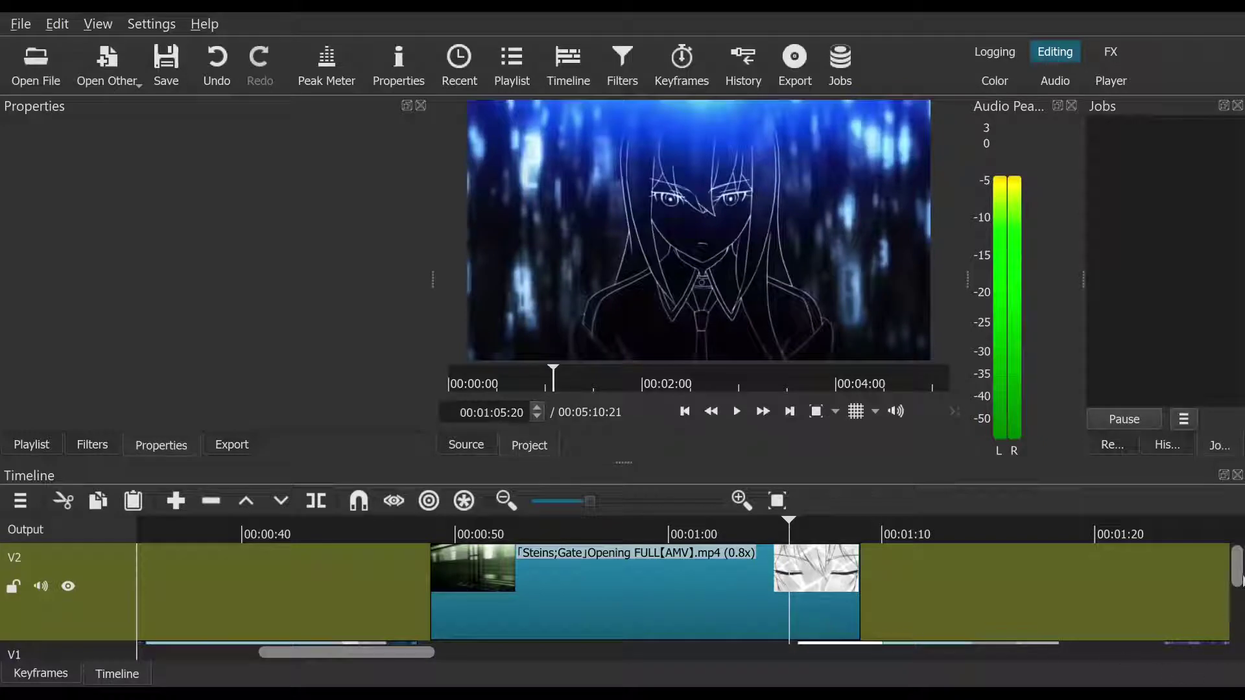
Step: Move the train clip on V2 to start at 00:00:48:08, exactly where the preceding V1 clip ends
drag(1239, 582, 1240, 607)
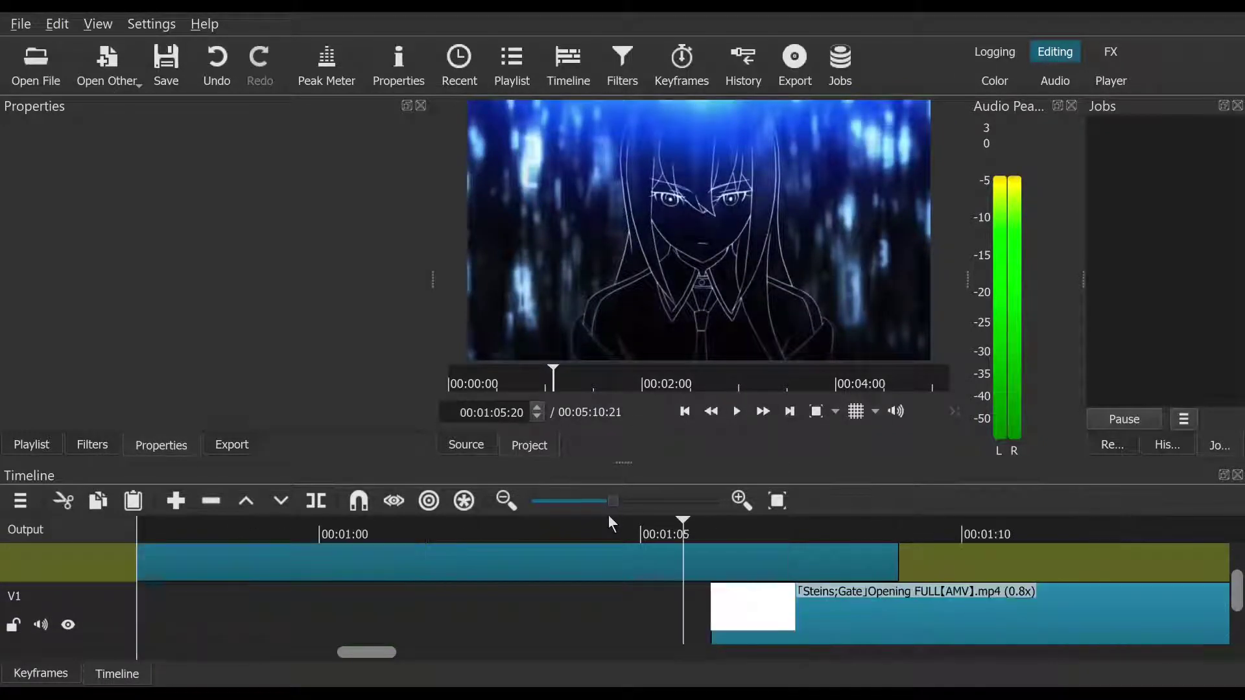
click(684, 412)
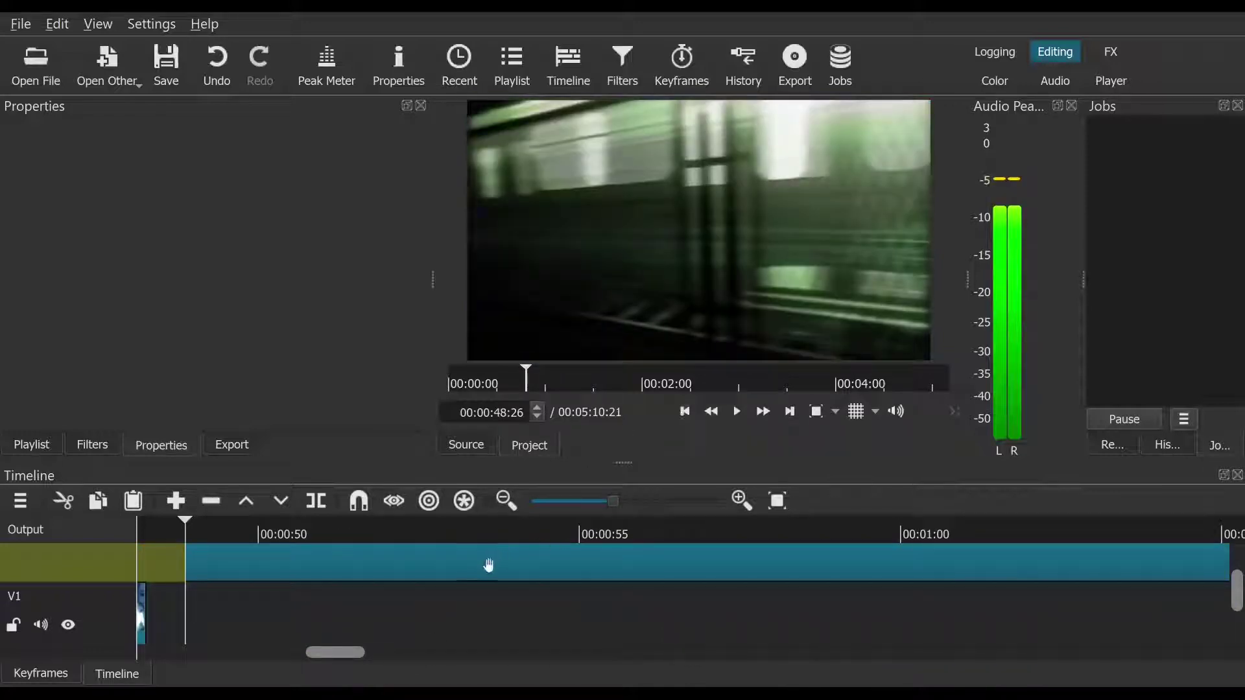
drag(489, 565, 435, 574)
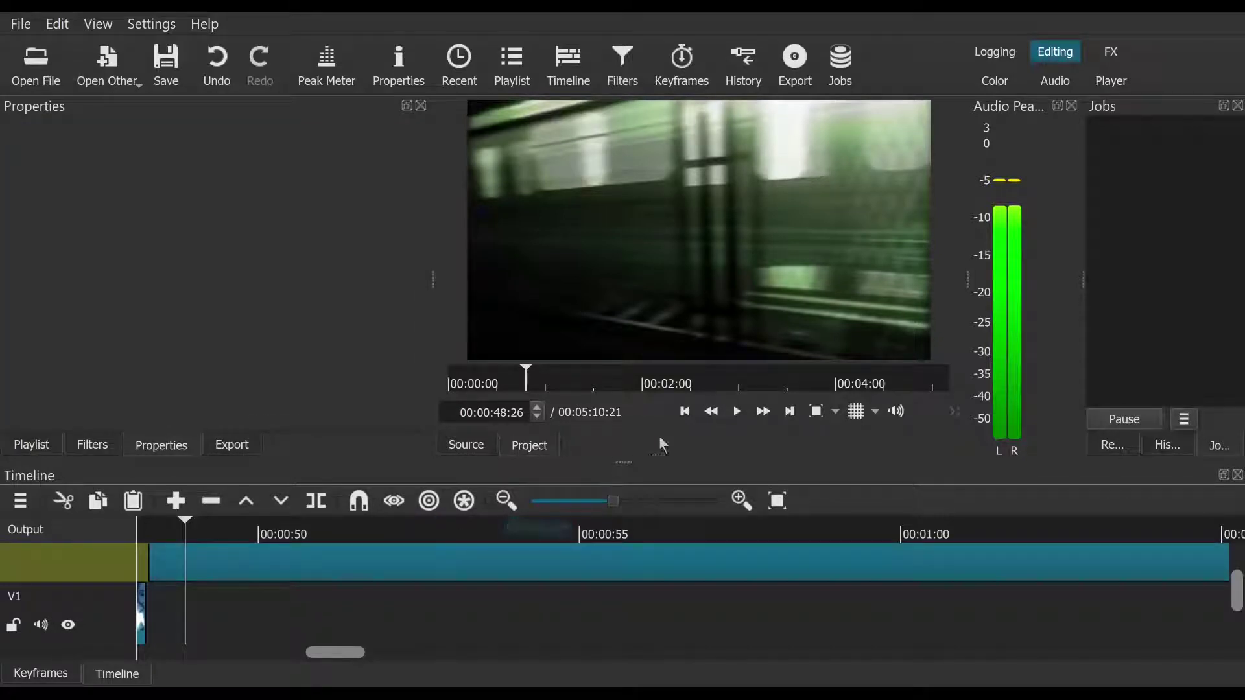
click(689, 409)
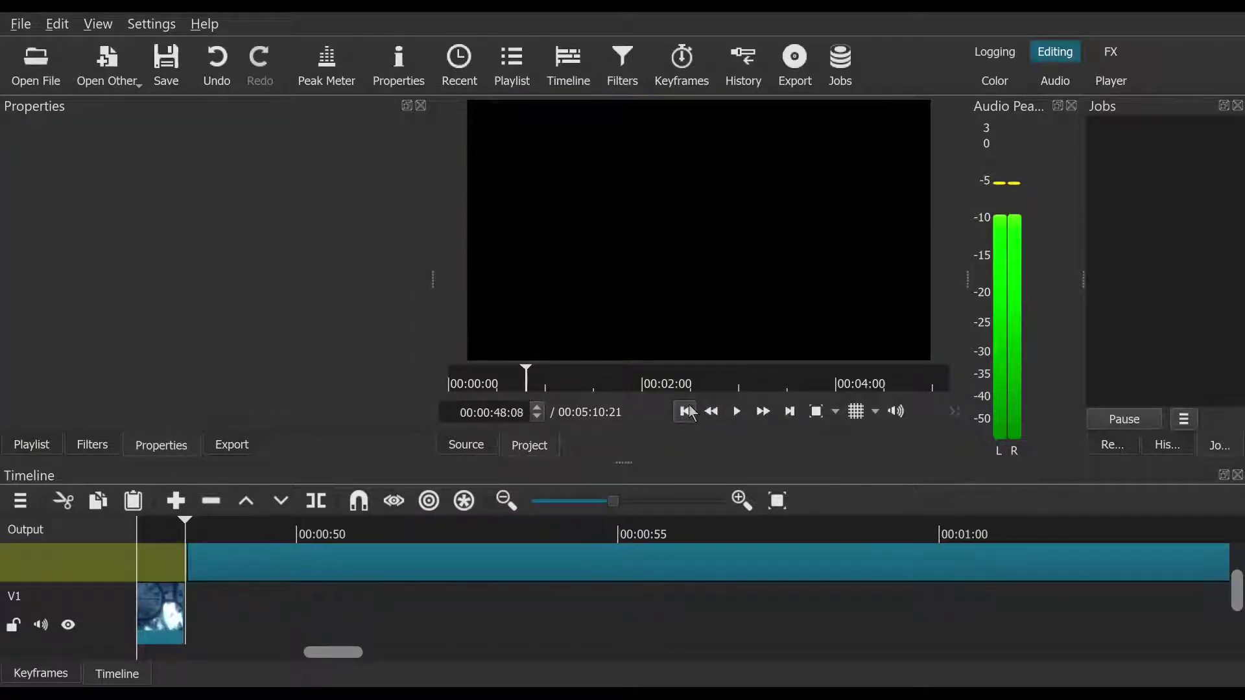
drag(612, 570, 600, 571)
Step: Play the V2 clip to the start of the following V1 clip, split it at 00:01:06:03 and remove the leftover part
click(739, 412)
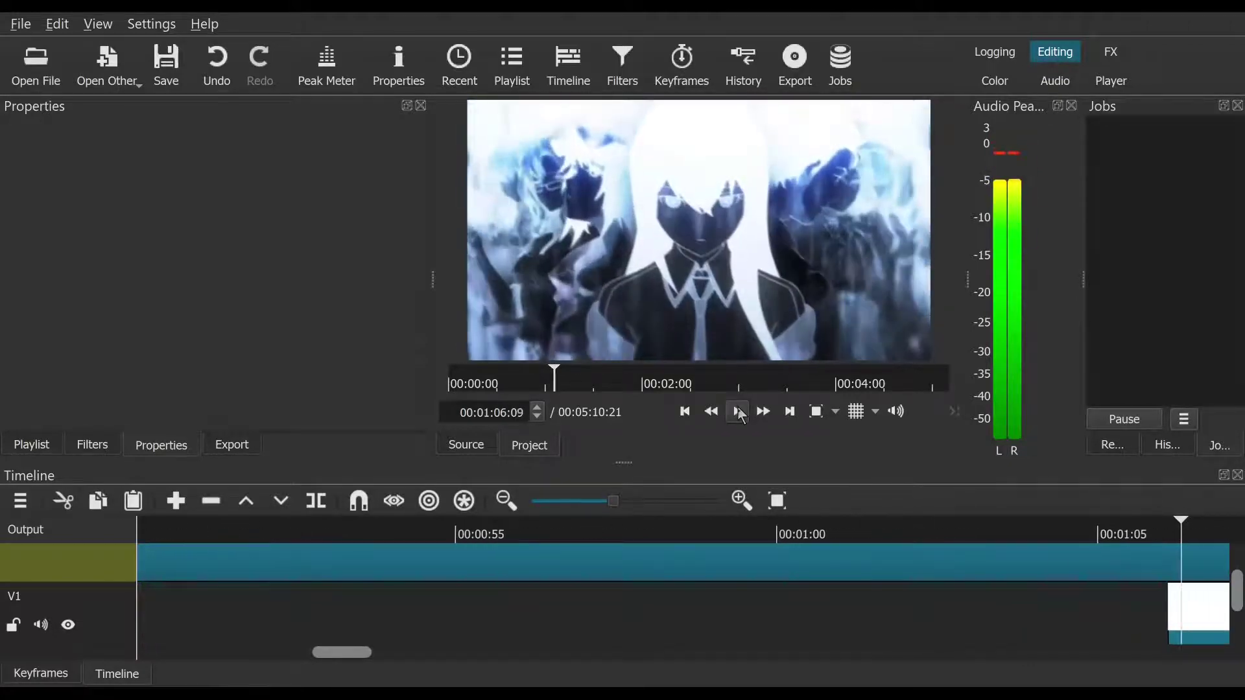
click(686, 413)
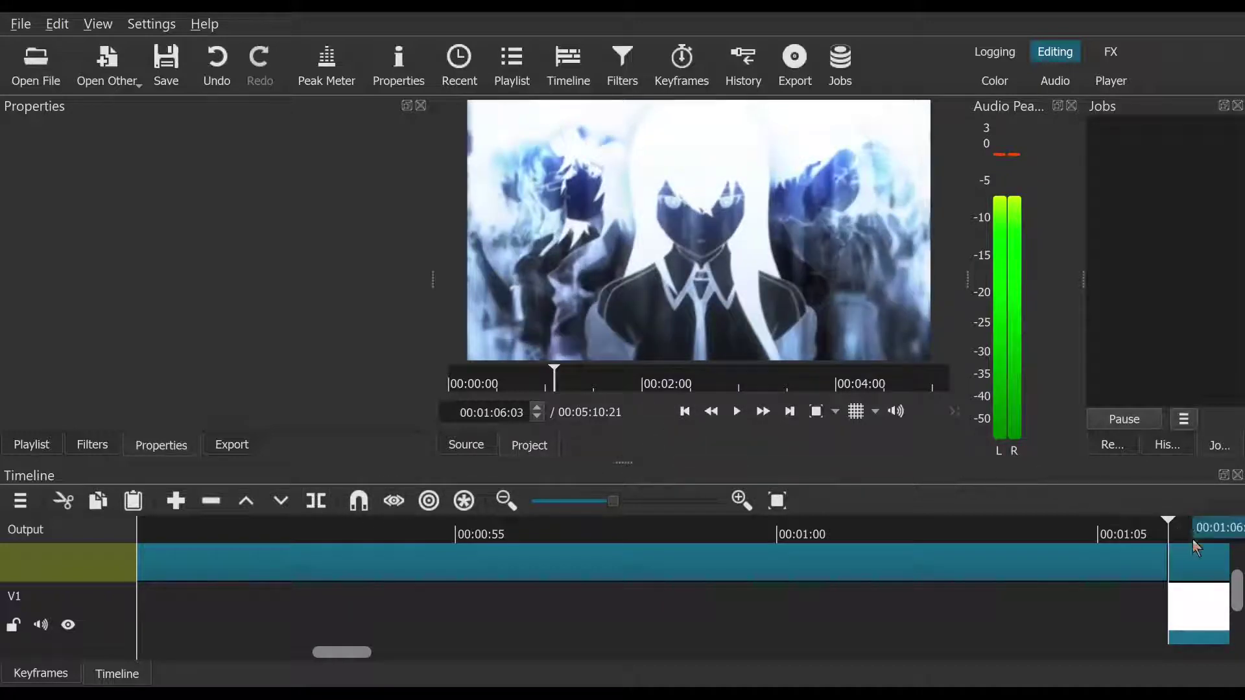
right_click(1185, 564)
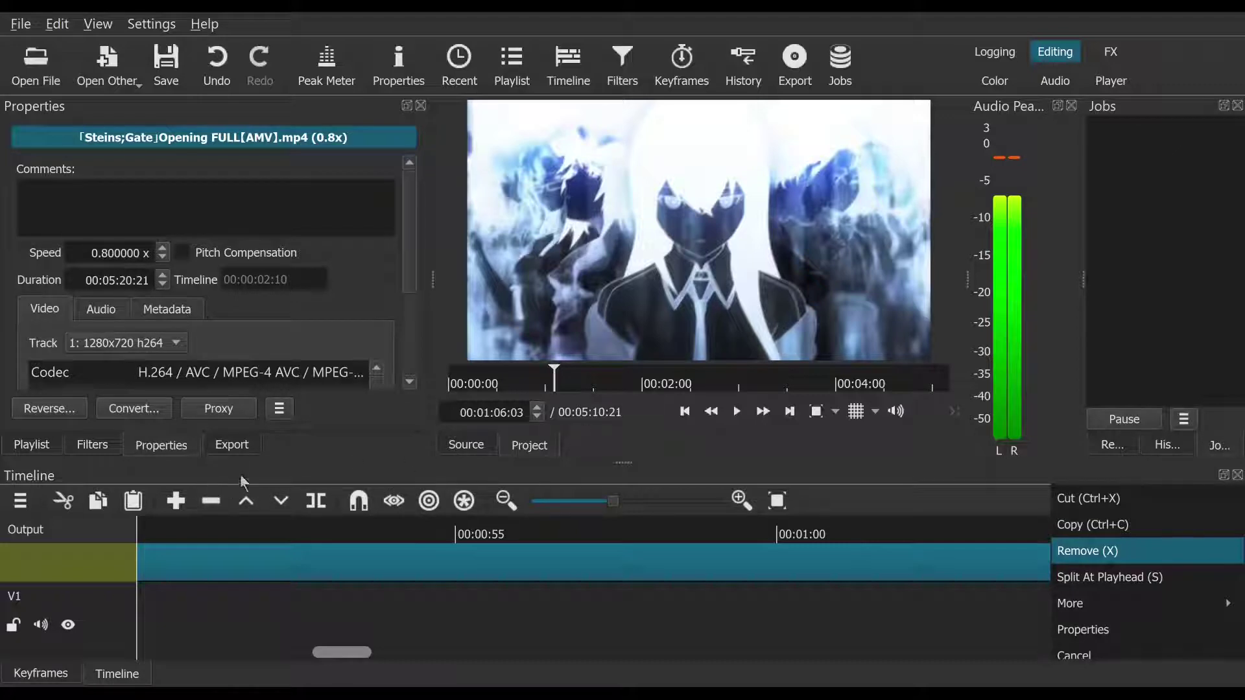
click(1091, 555)
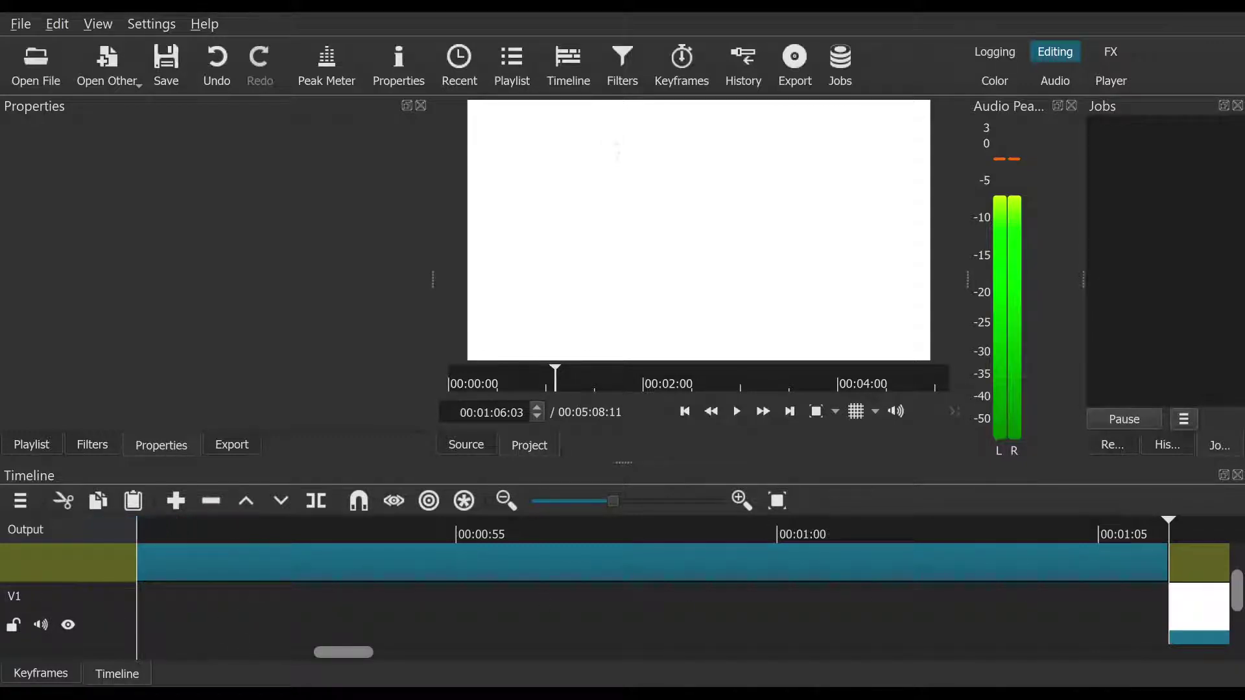
Step: Hide track V2 and move the train clip down into the V1 gap, starting at 00:00:48:08
scroll(1238, 617, up, 3)
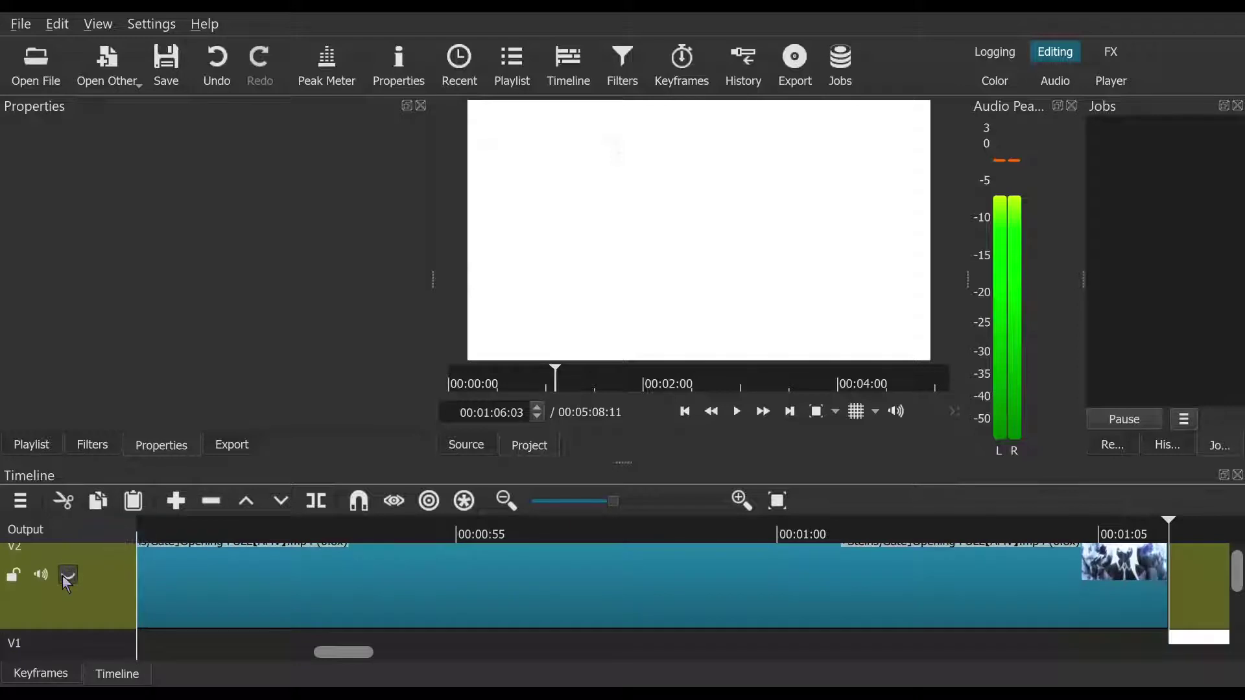
click(692, 415)
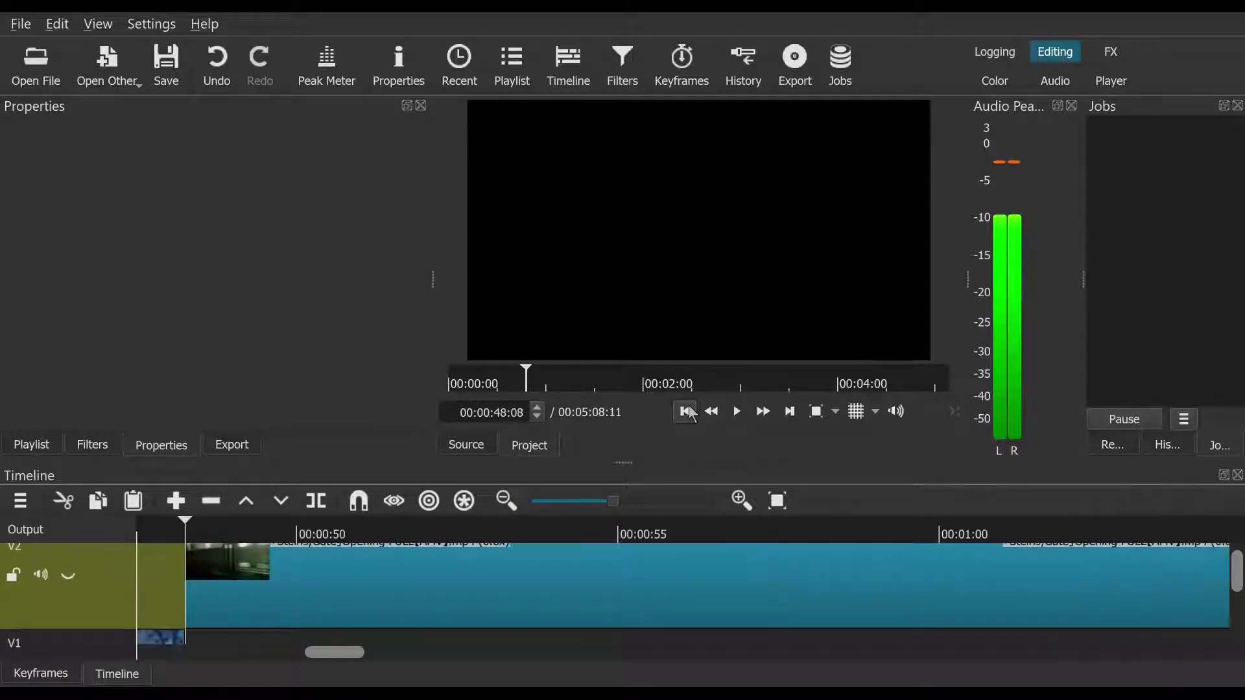
click(362, 565)
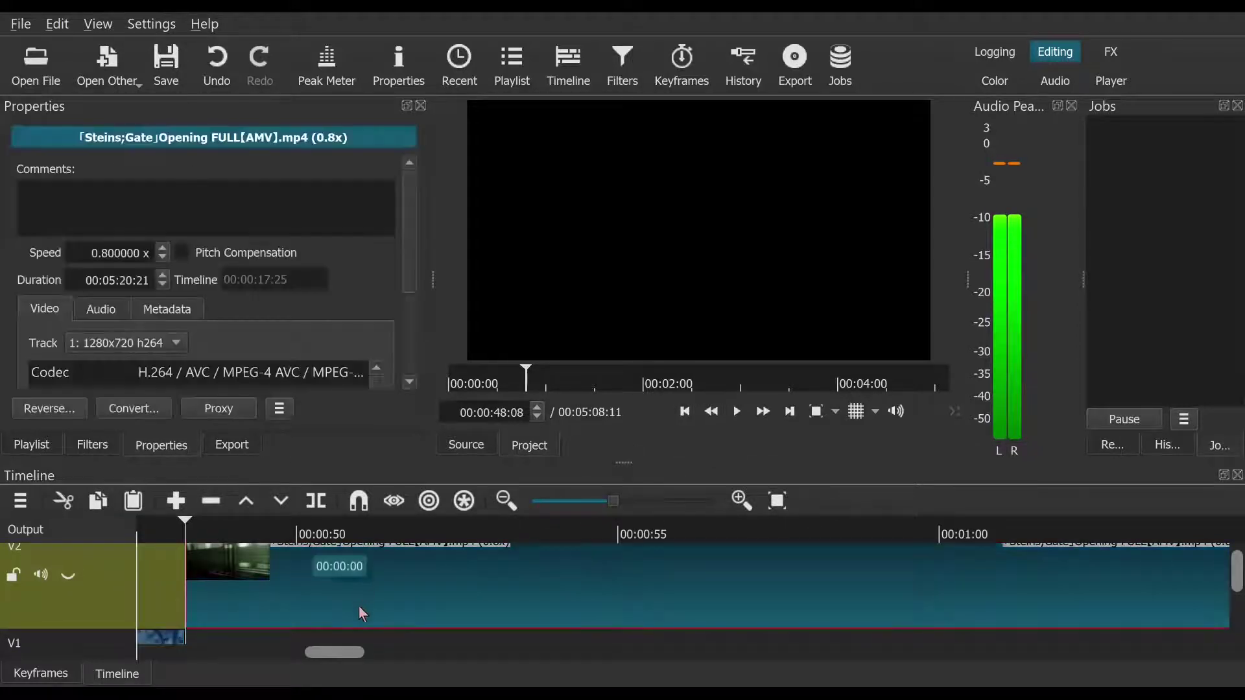
drag(359, 610, 358, 636)
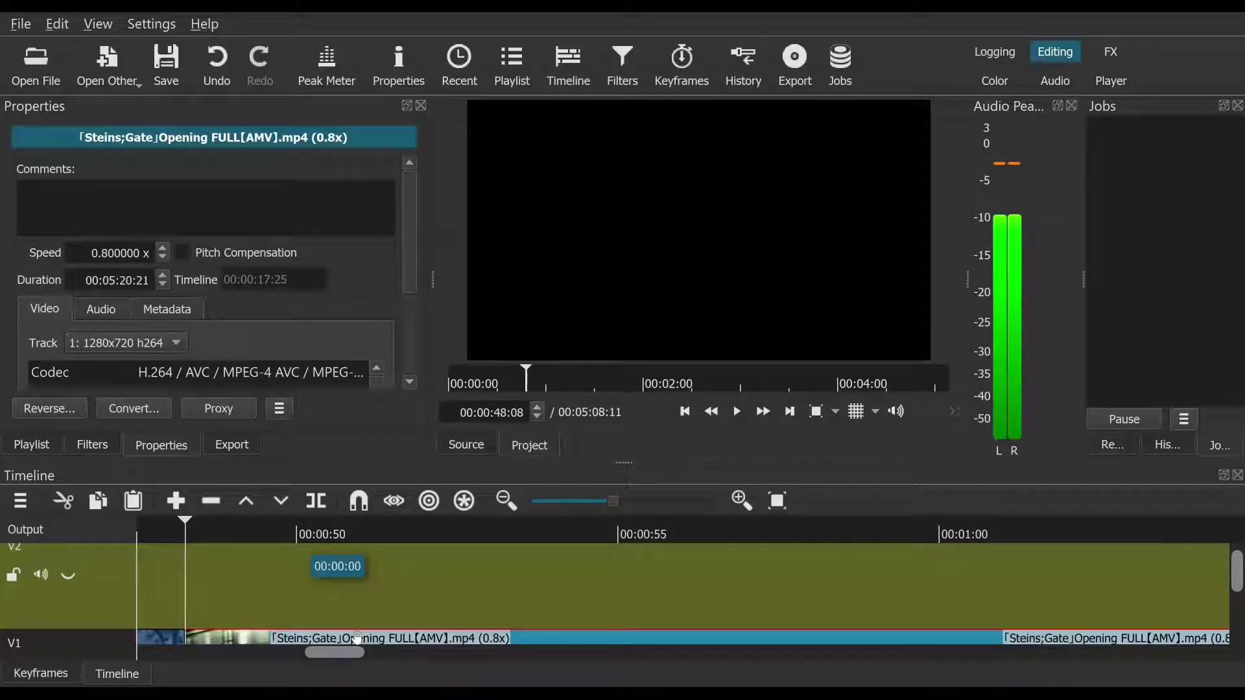
click(271, 557)
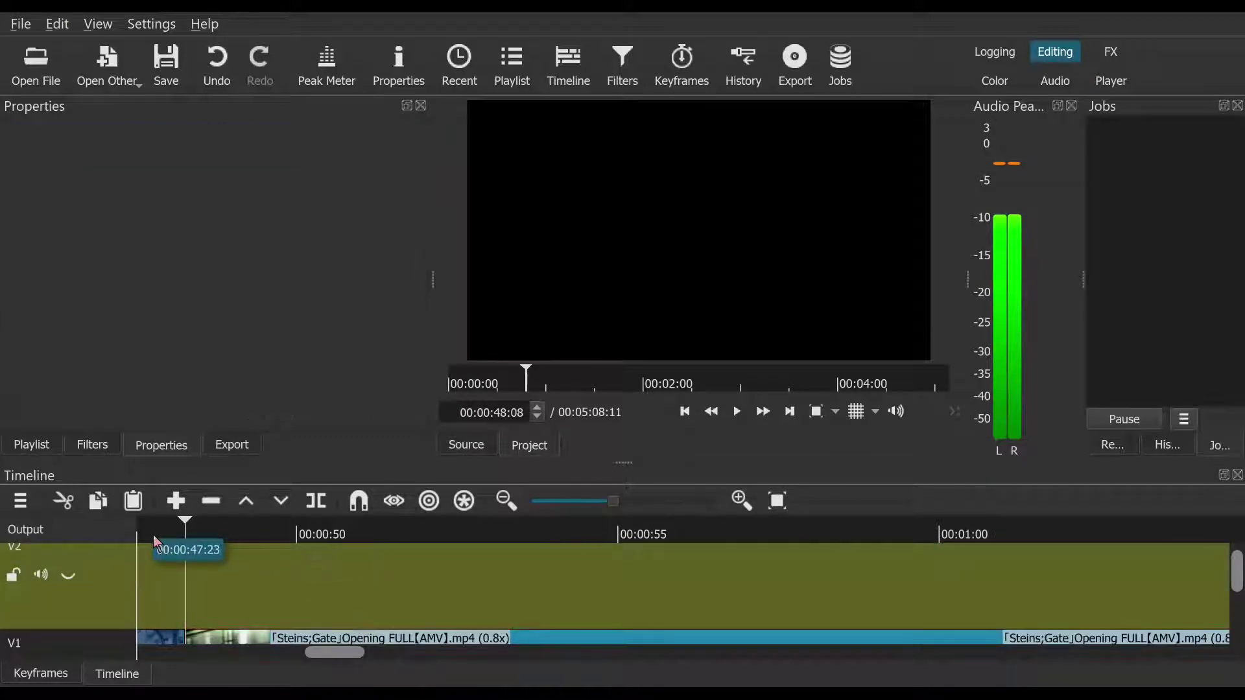
Step: Play the filled V1 section from about 00:00:47 and place the playhead at the end of its last clip, 00:01:18:10
drag(158, 542, 141, 535)
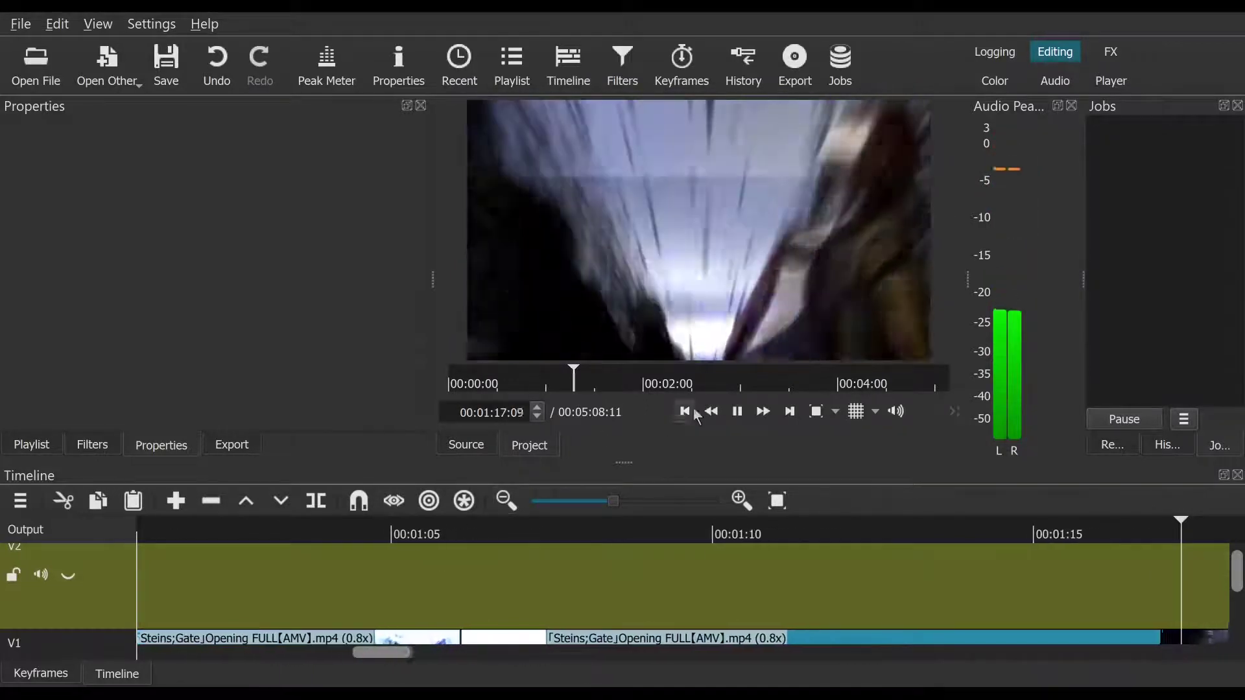
click(737, 411)
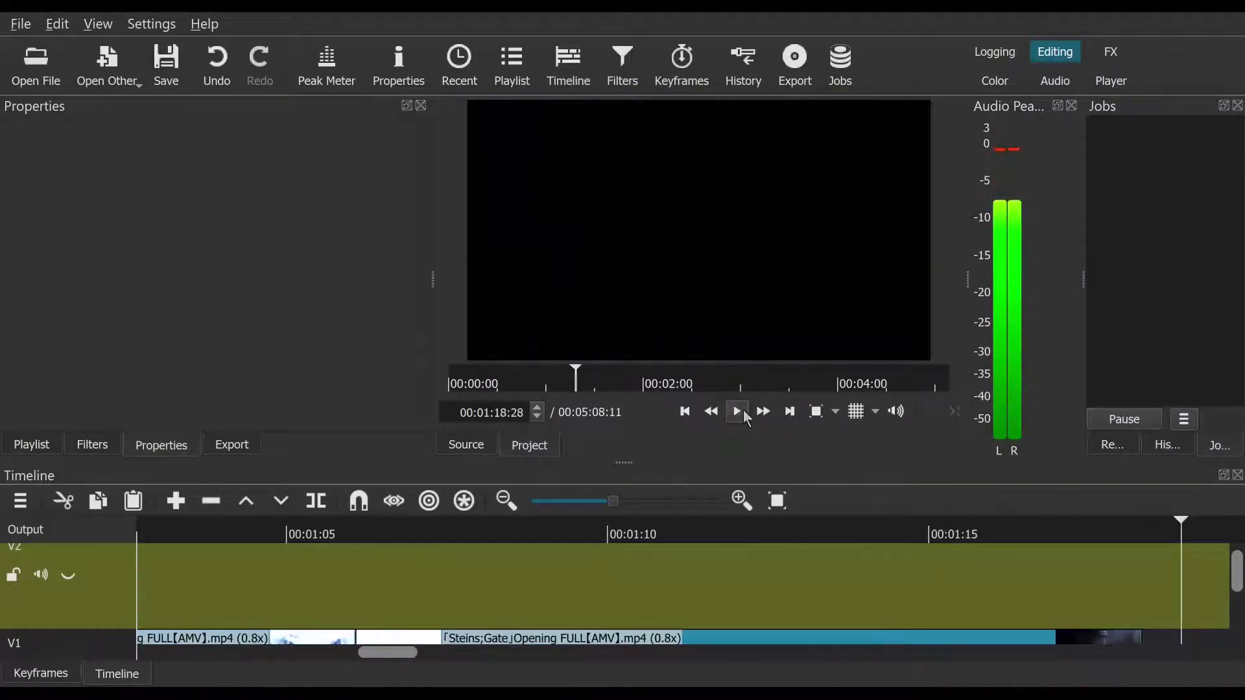
click(688, 411)
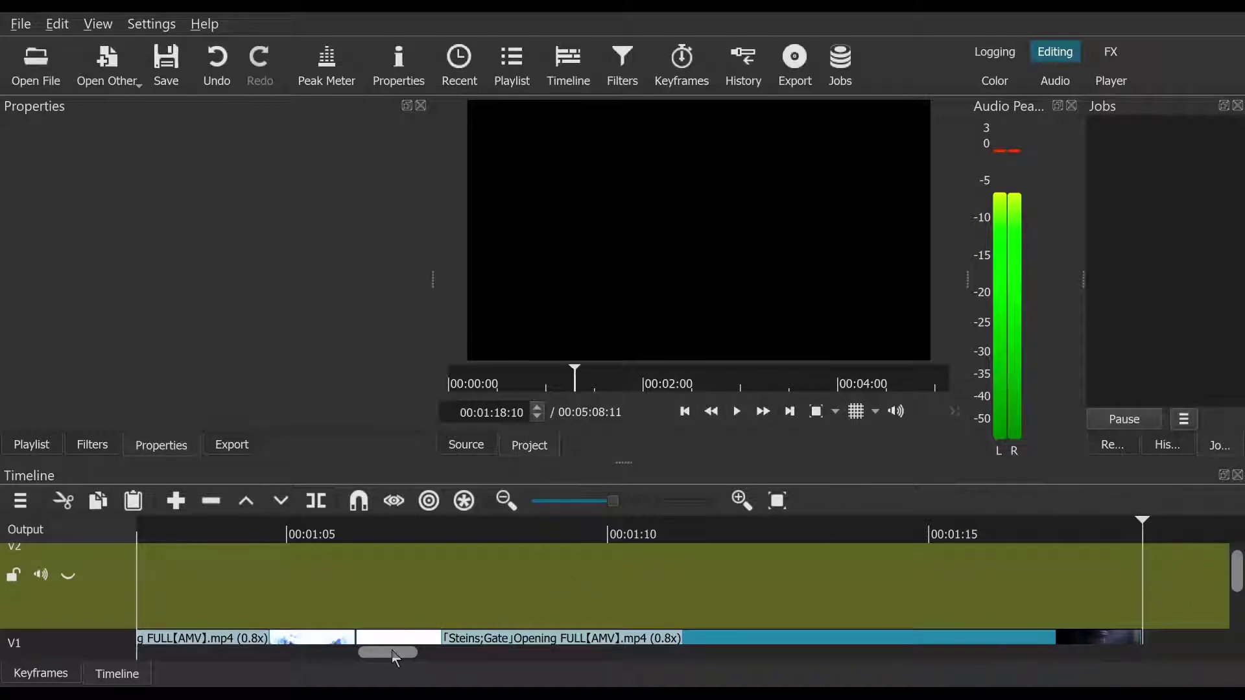
Step: Remove the V1 clip that starts at about 00:01:23, after the gap
drag(392, 651, 450, 679)
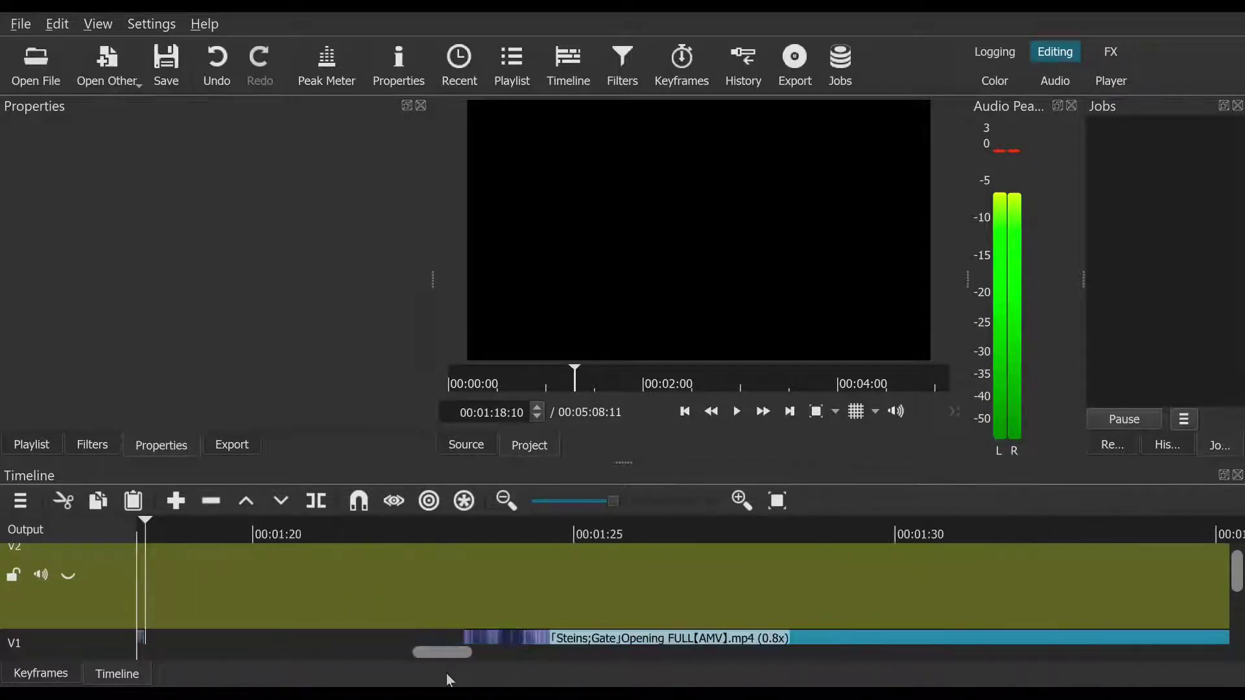
right_click(539, 642)
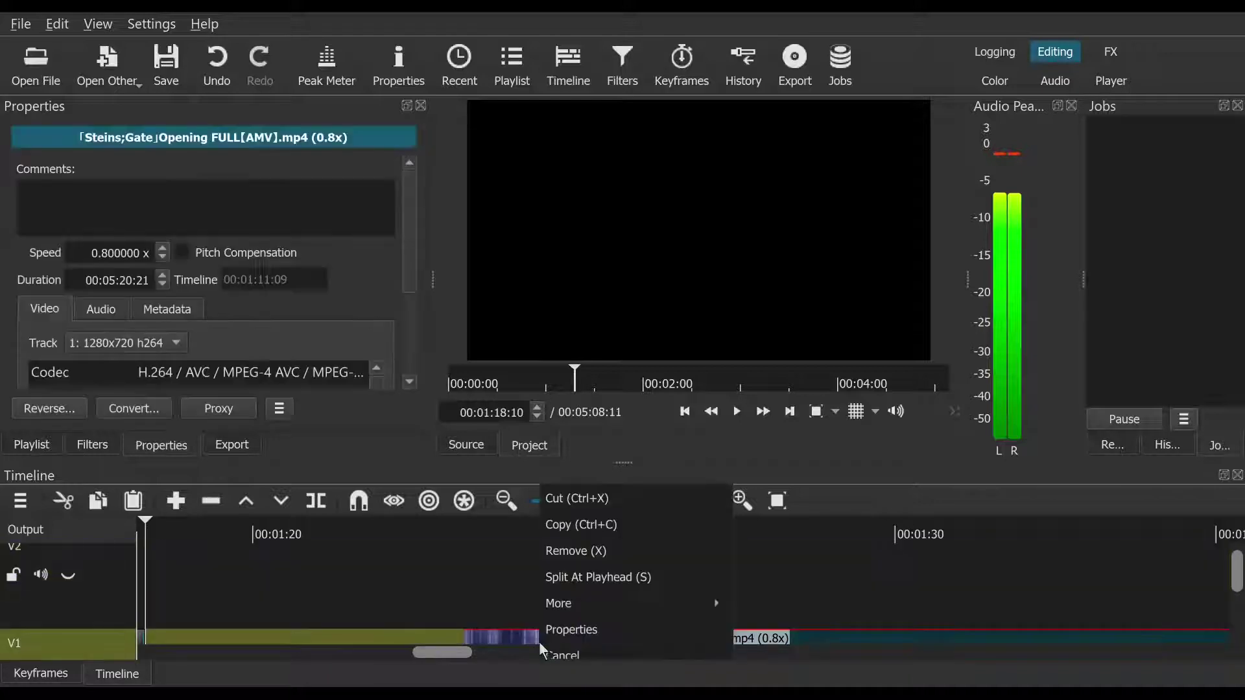
click(565, 553)
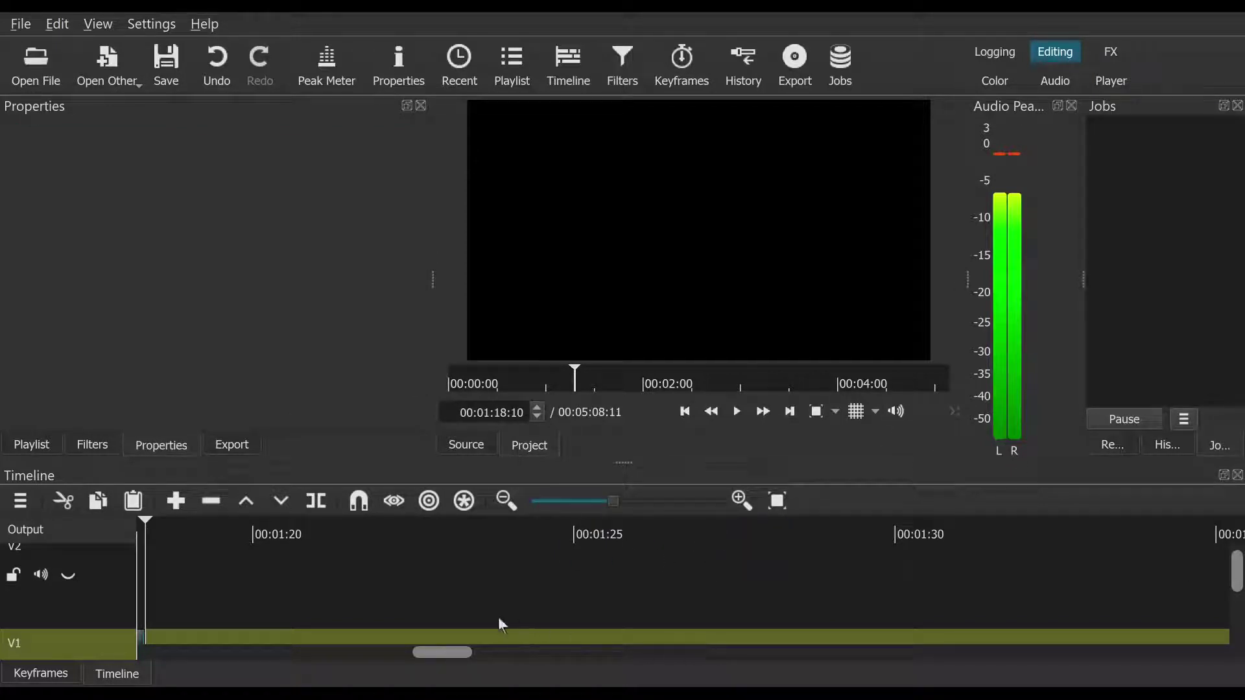
Step: Make track V2 visible, review the footage from the closed-eyes shot and split the clip at 00:02:57:26
drag(453, 662, 744, 675)
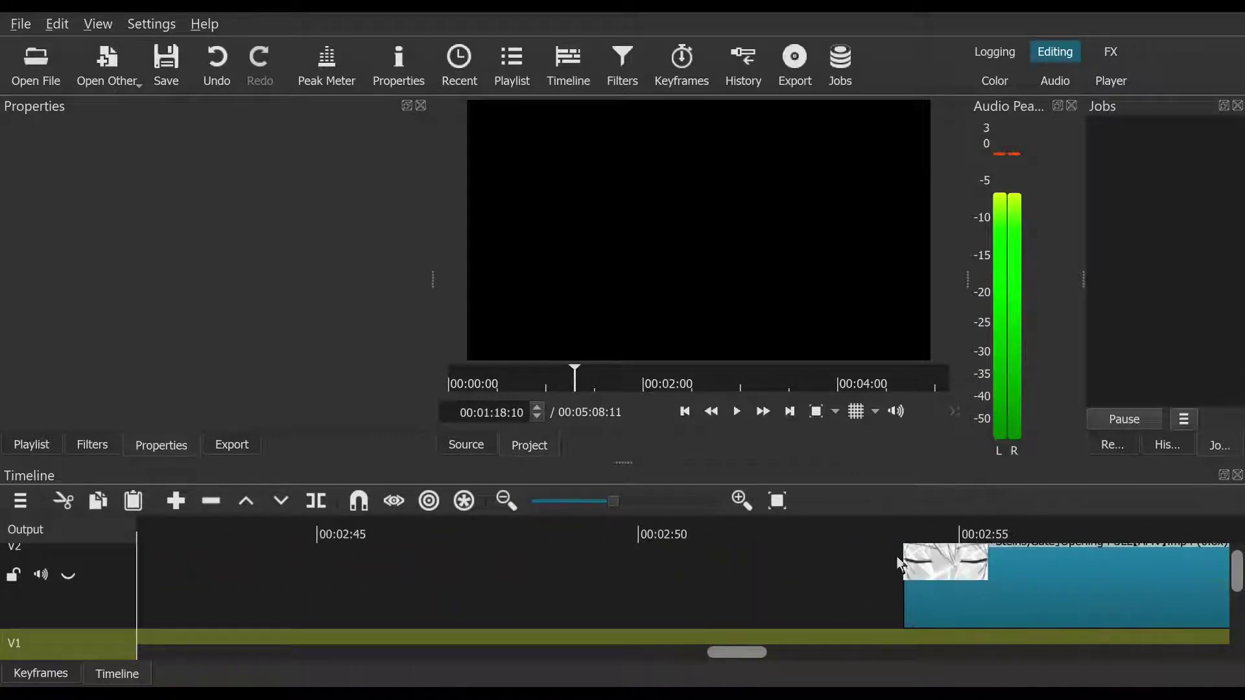
click(934, 540)
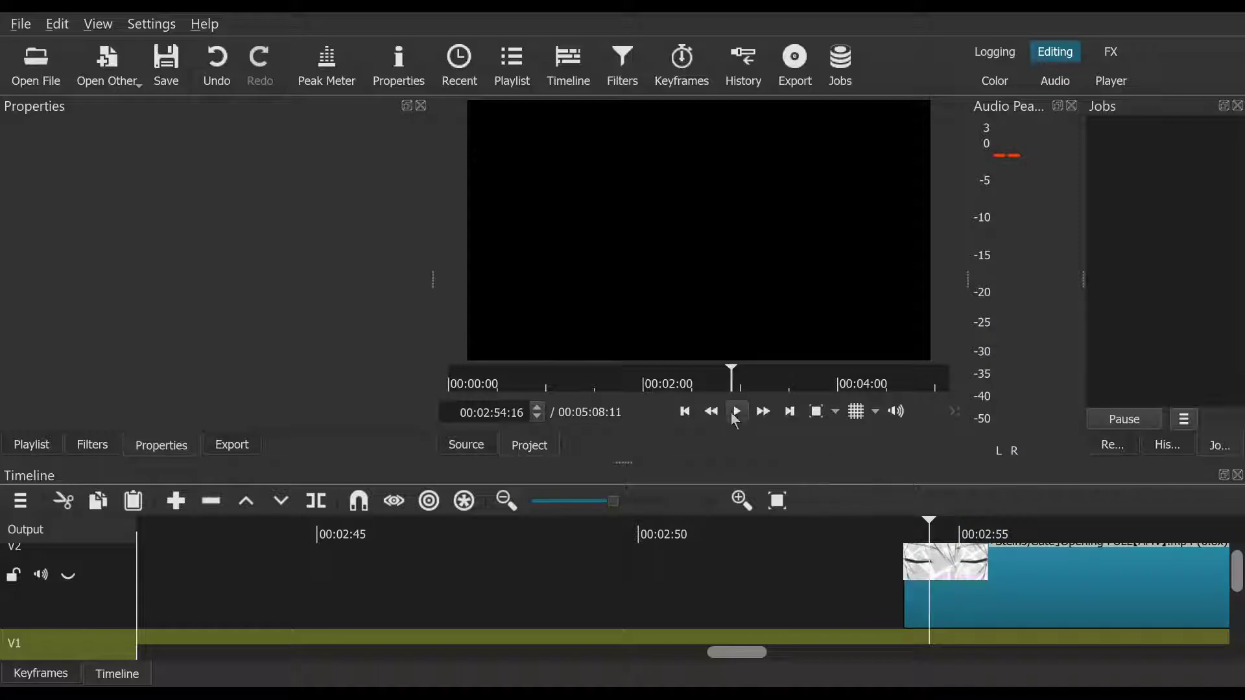
click(68, 576)
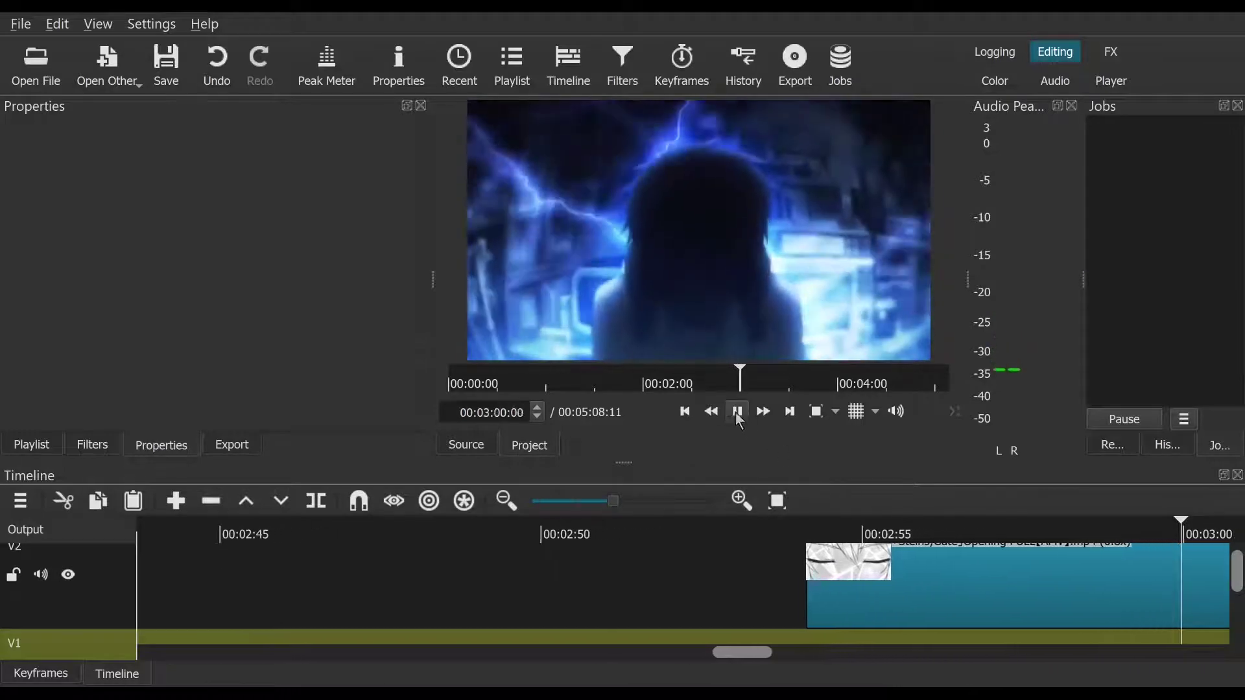
click(712, 412)
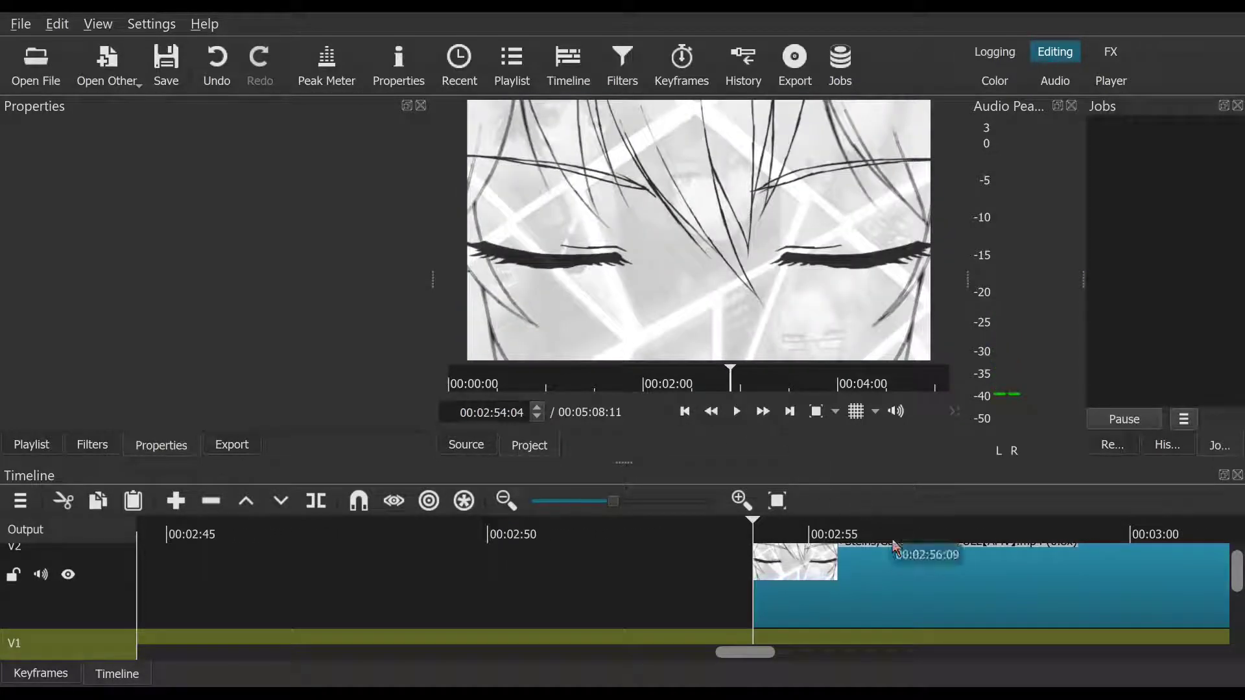
drag(896, 548, 993, 559)
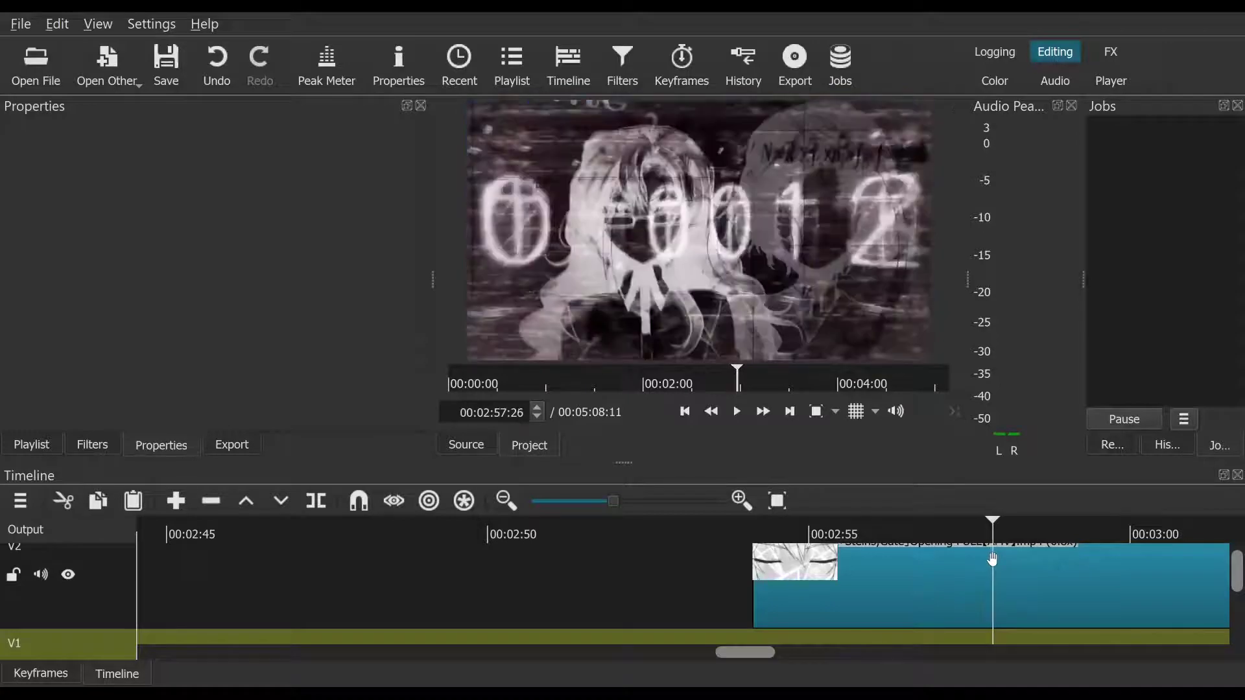
click(538, 419)
click(539, 412)
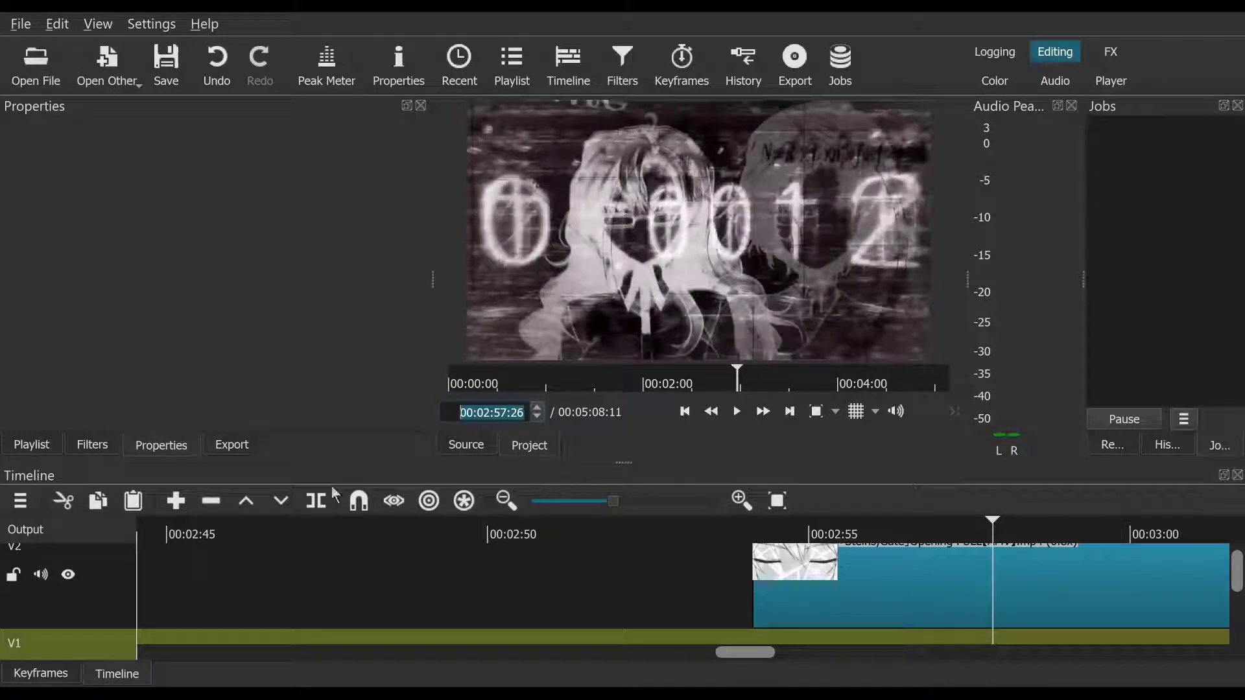
key(ctrl+Up)
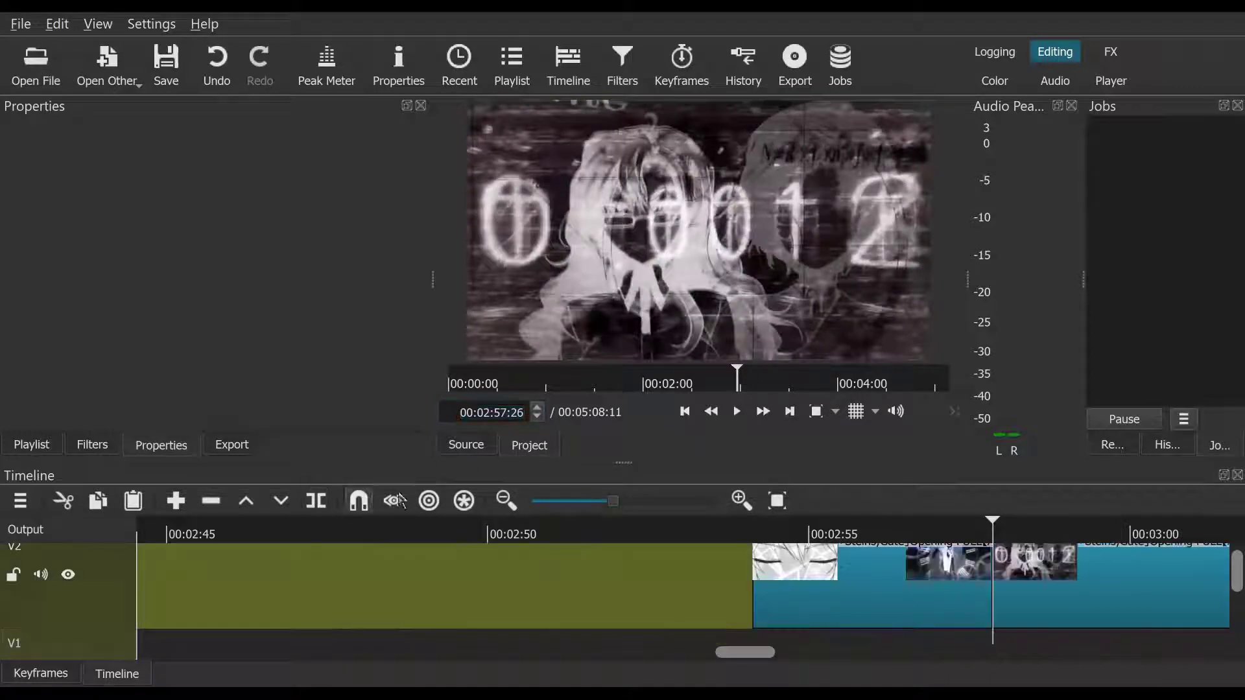
Step: Play on to the black frame before the railway crossing shot and split the V2 clip at 00:03:02:06
click(738, 412)
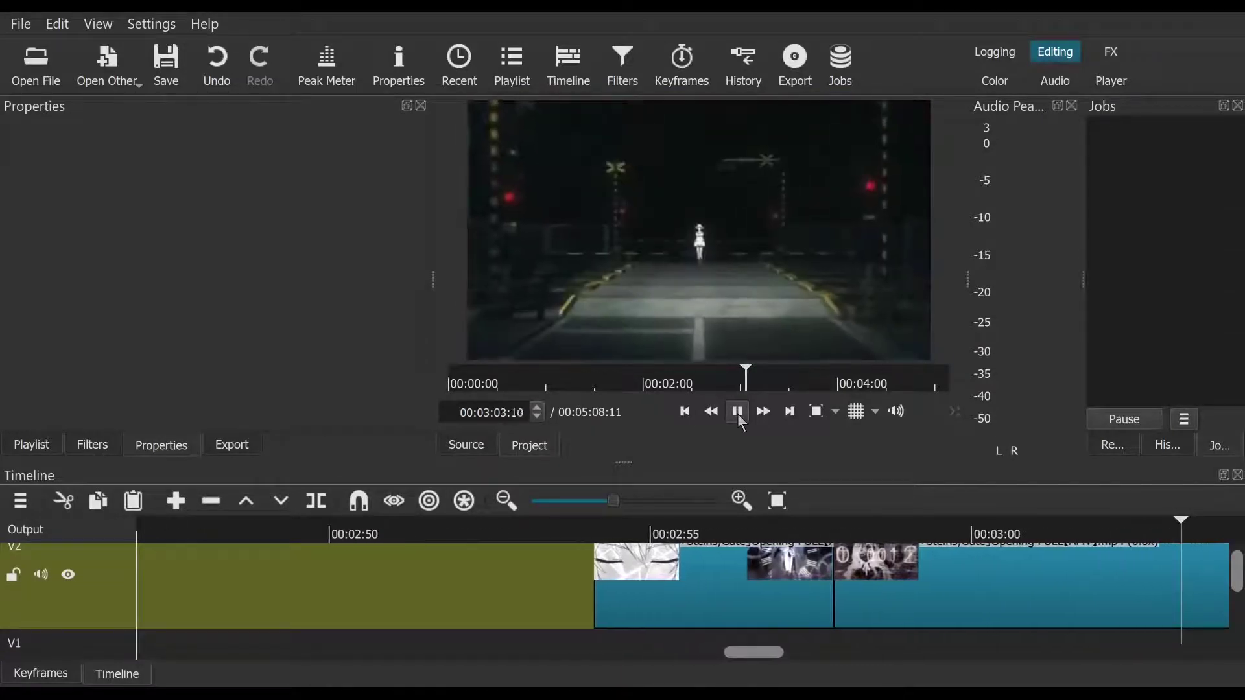
click(738, 412)
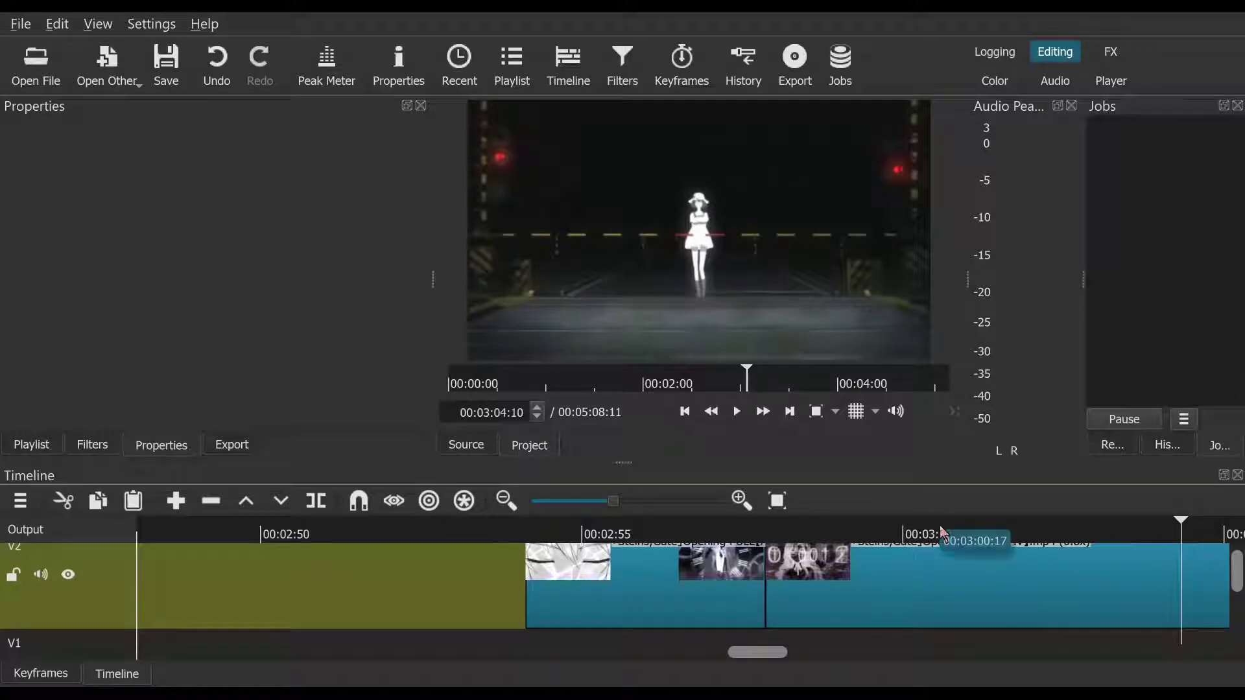
drag(943, 533, 1054, 545)
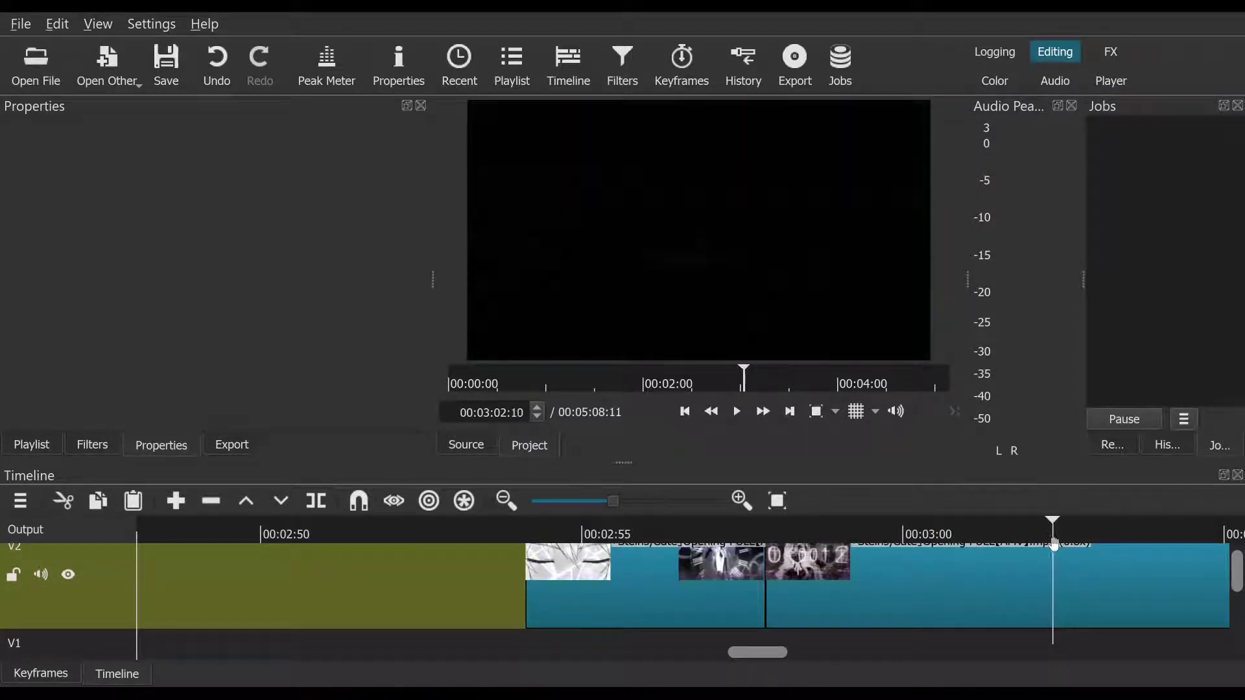
click(538, 417)
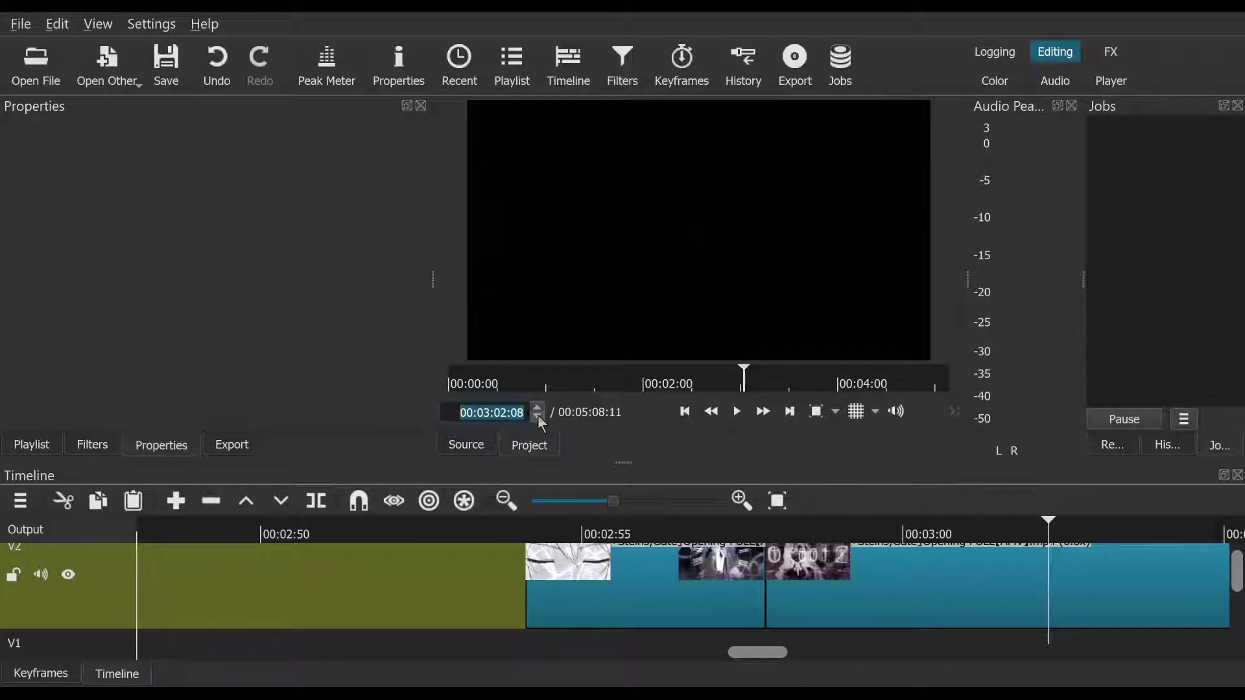
click(537, 417)
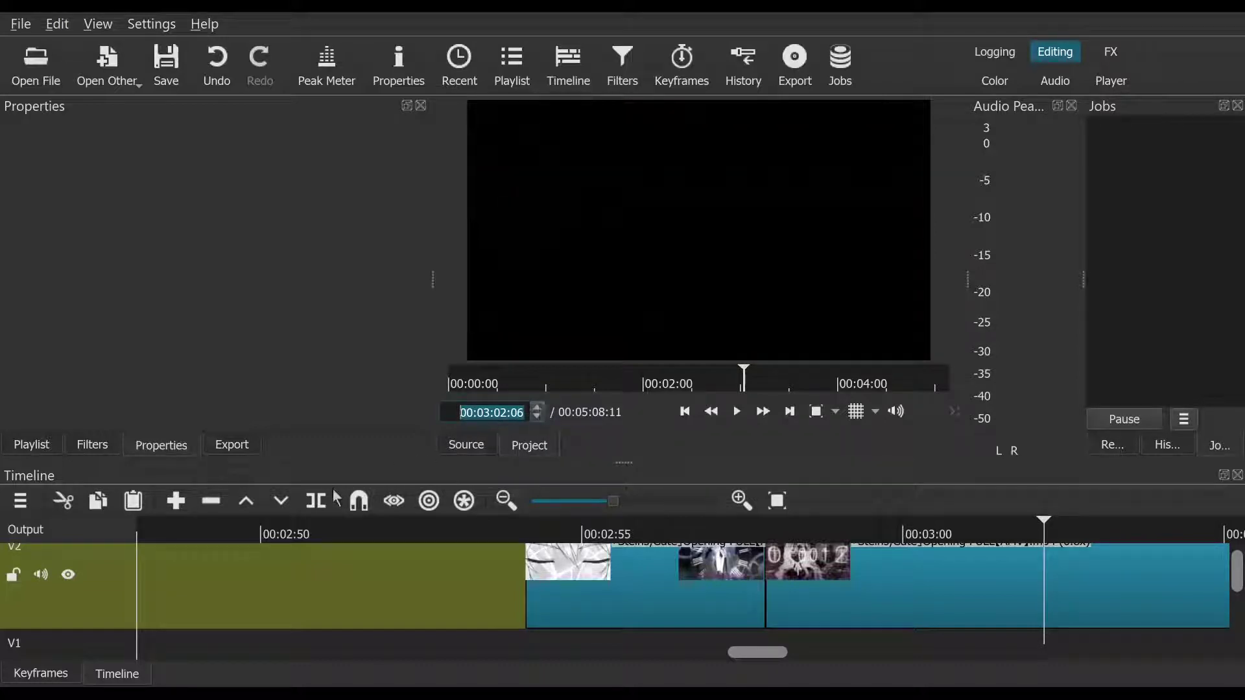
click(317, 501)
Step: Move the segment between the two new V2 cuts to V1 at 00:01:18:10 and play the transition from 00:01:13:07
drag(966, 580, 1075, 632)
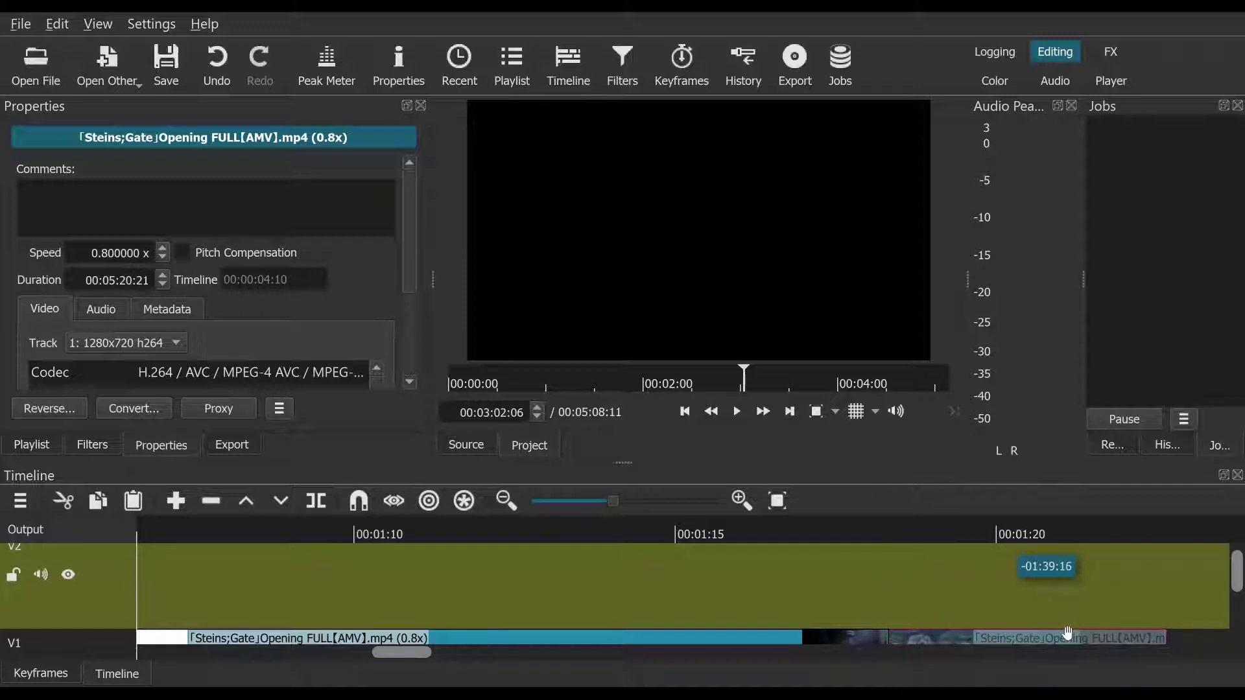
drag(1068, 632, 1068, 632)
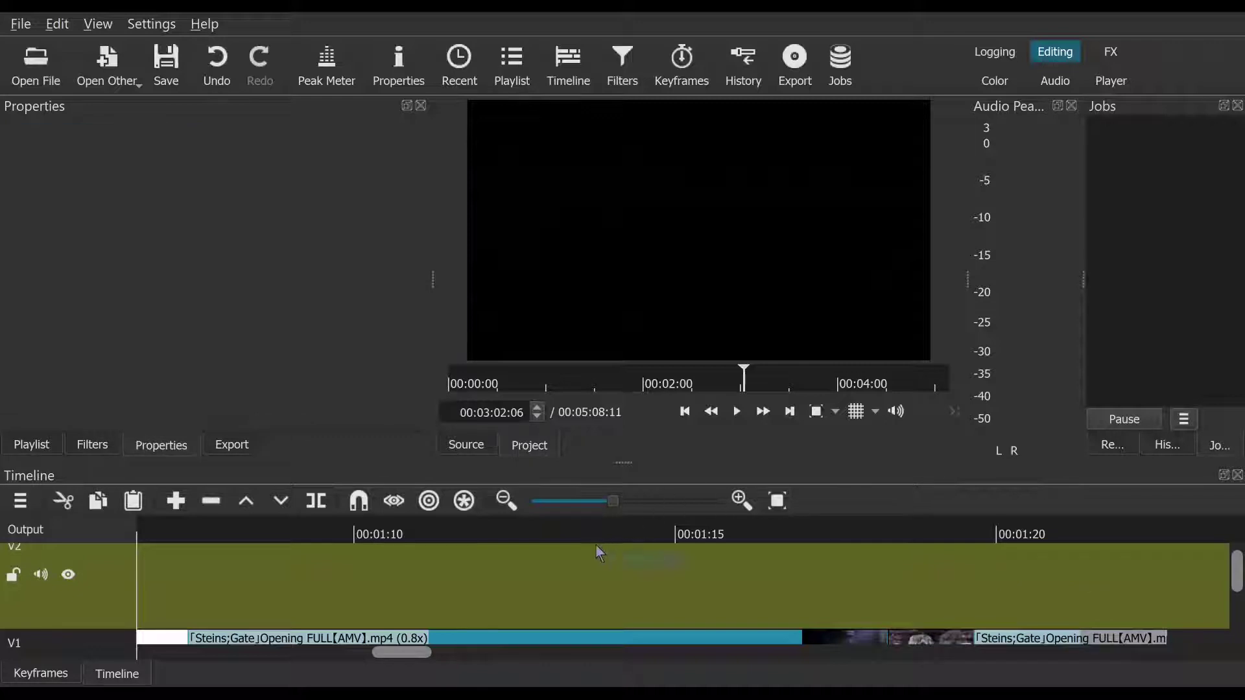
click(562, 528)
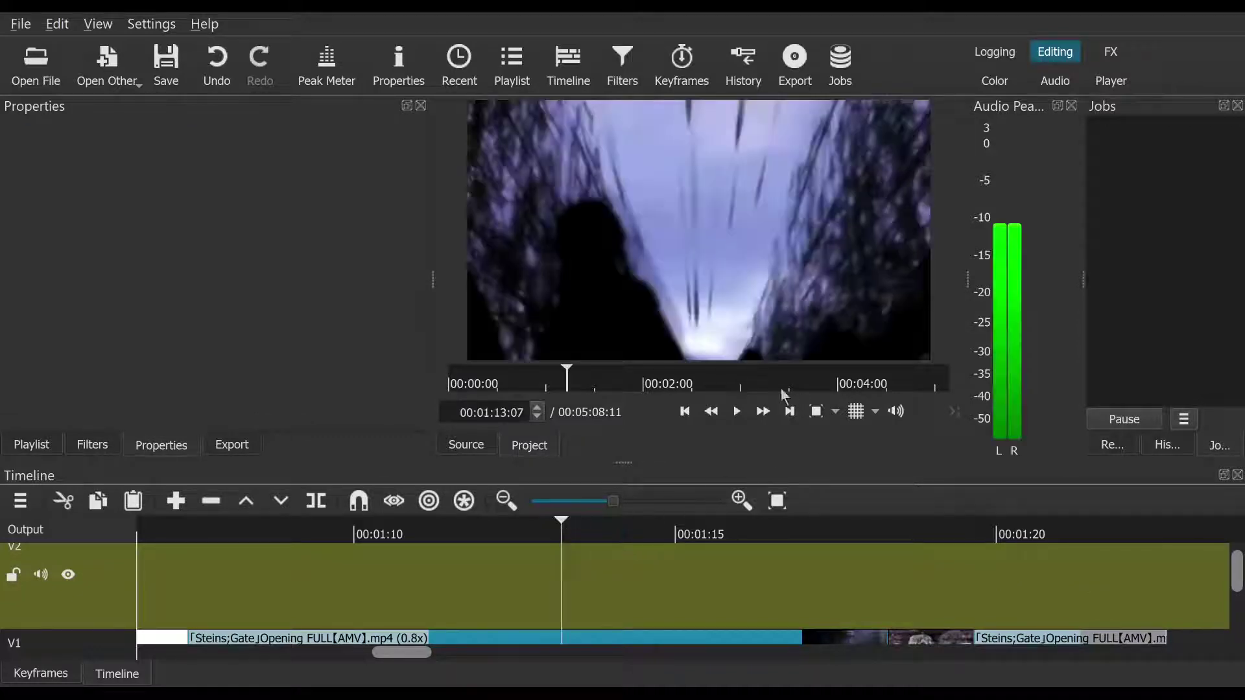
click(743, 413)
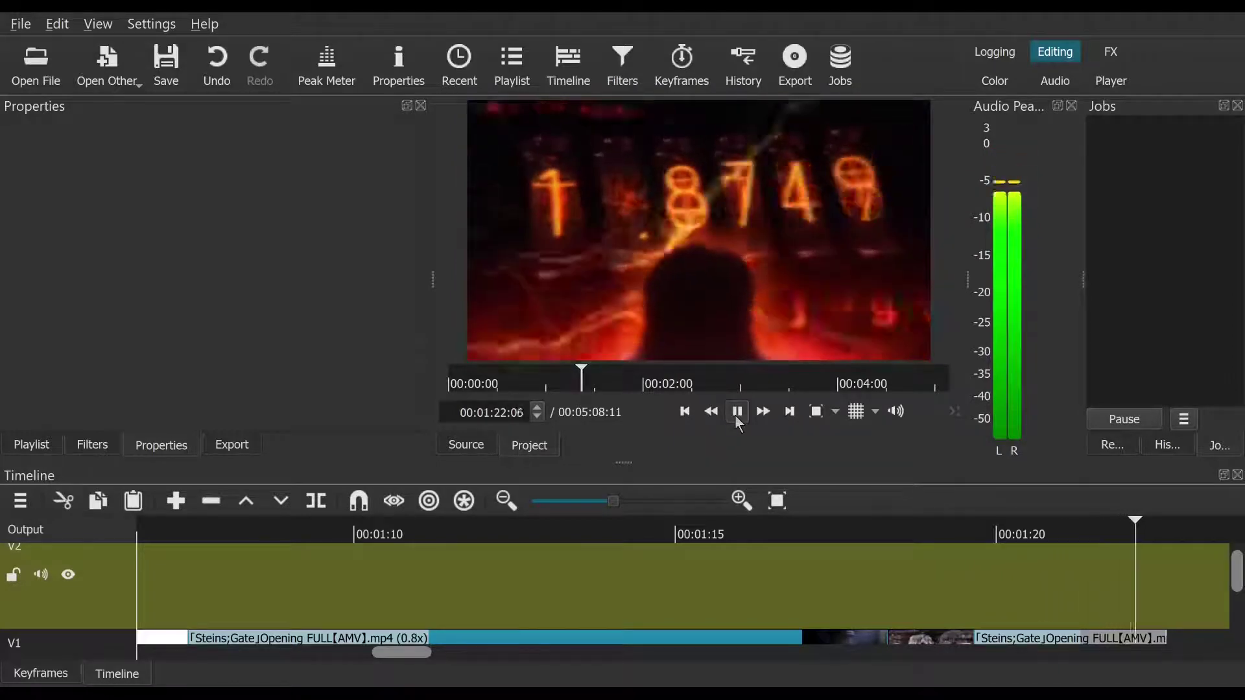
Step: Review the V1 segment starting at 00:01:18:10, try a speed of 0.9x on it and play the result from 00:01:17:29
click(738, 412)
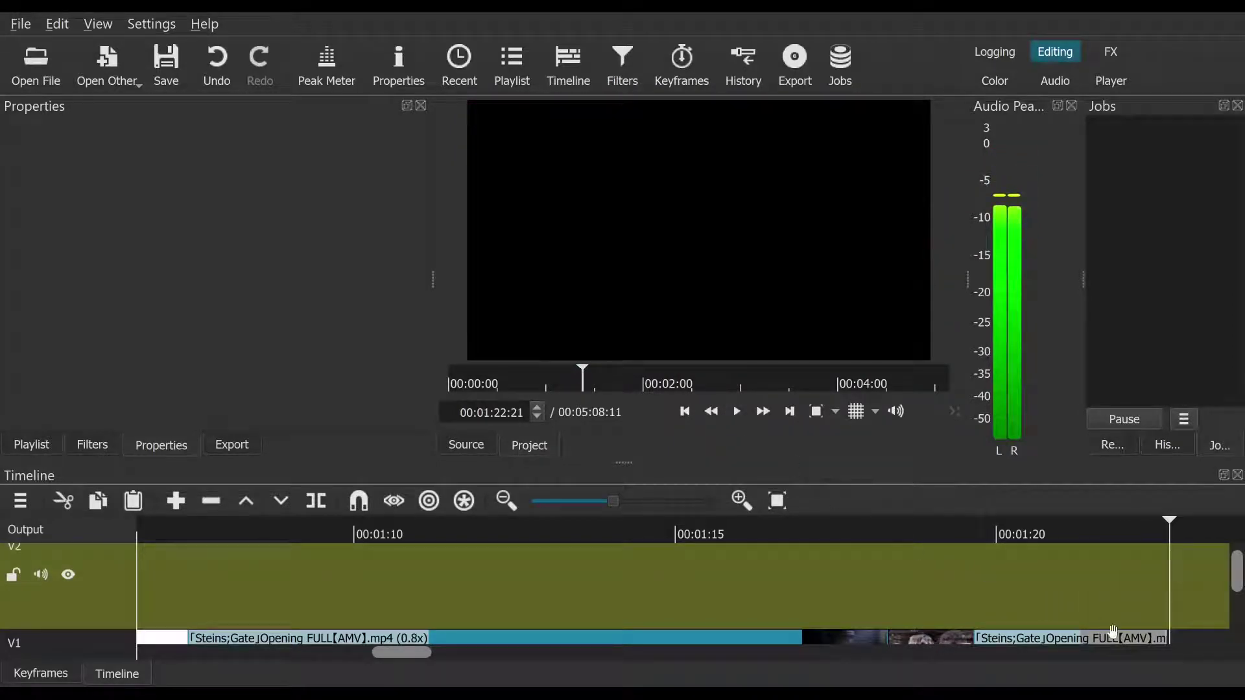
click(684, 413)
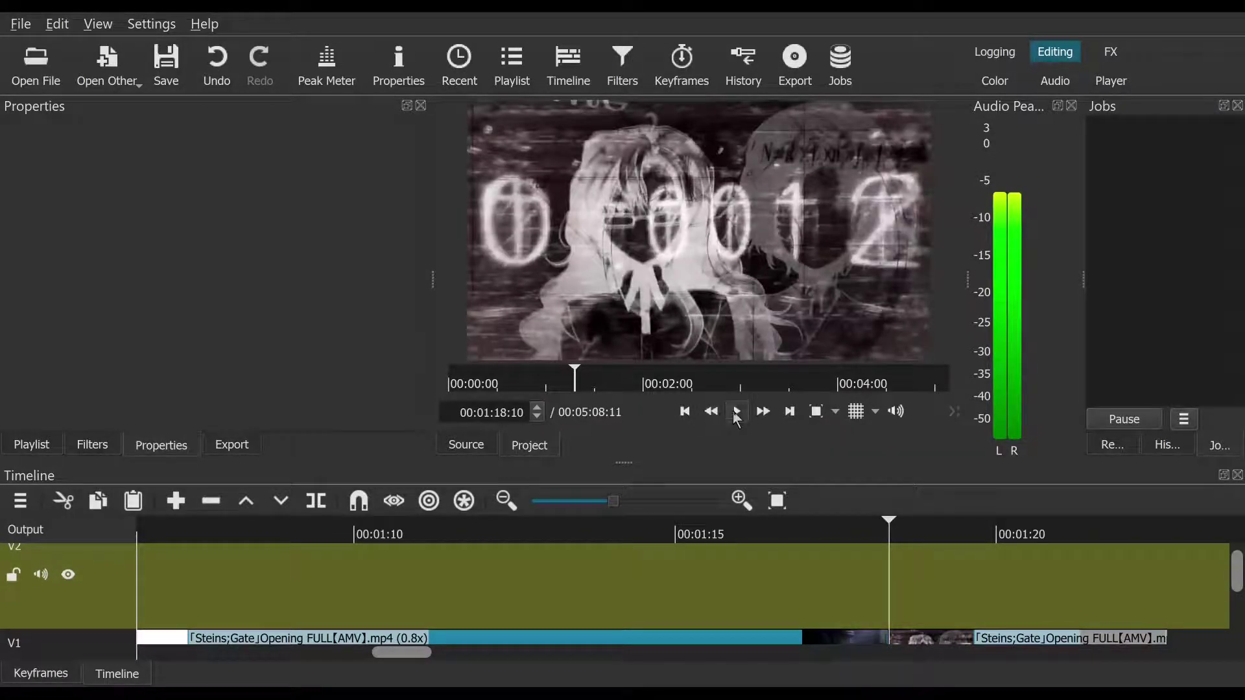
click(738, 412)
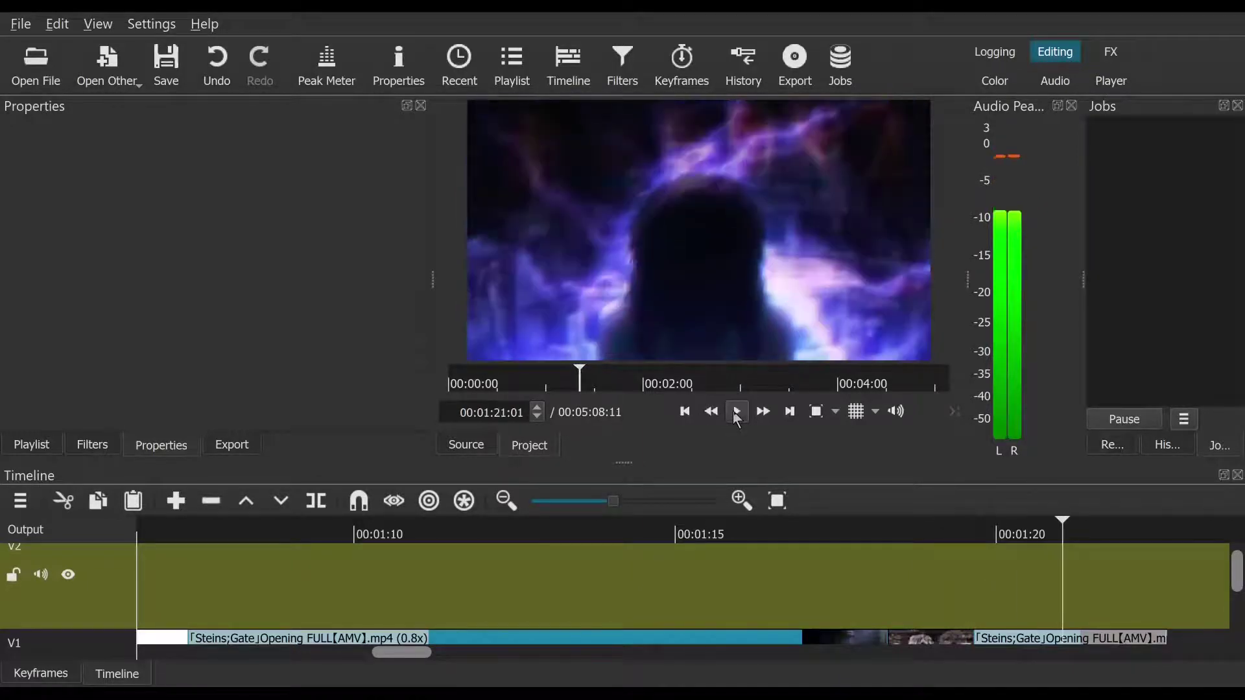
click(1040, 536)
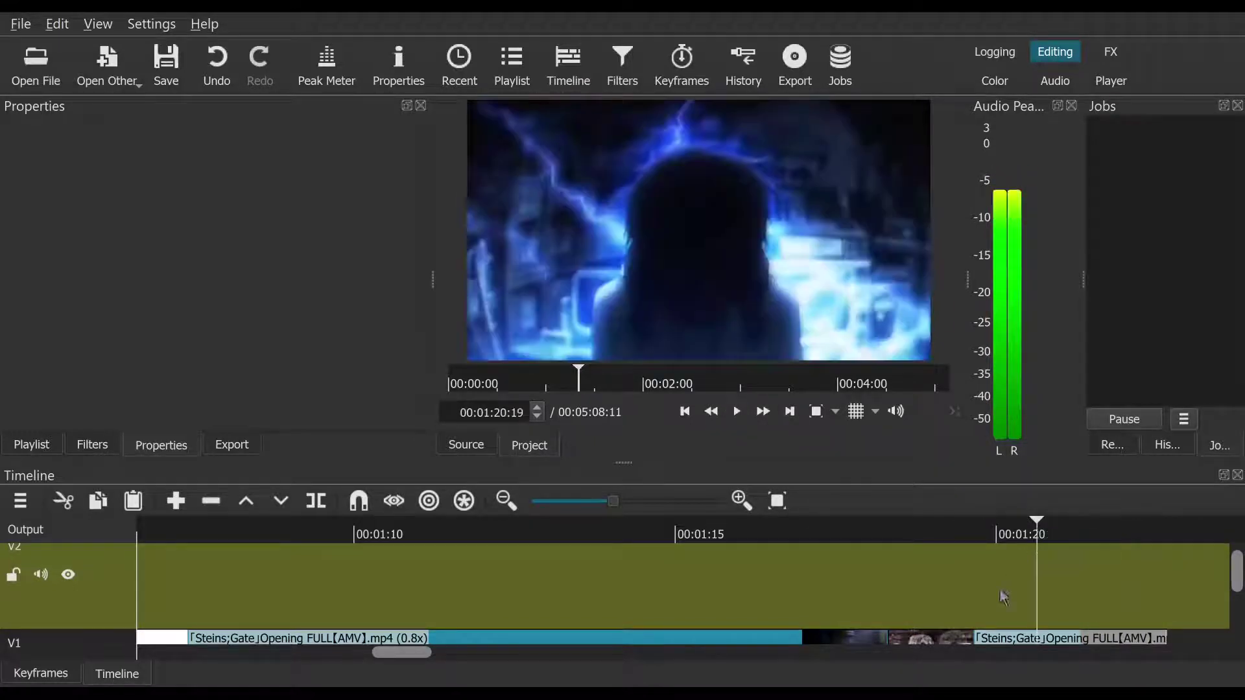
click(998, 635)
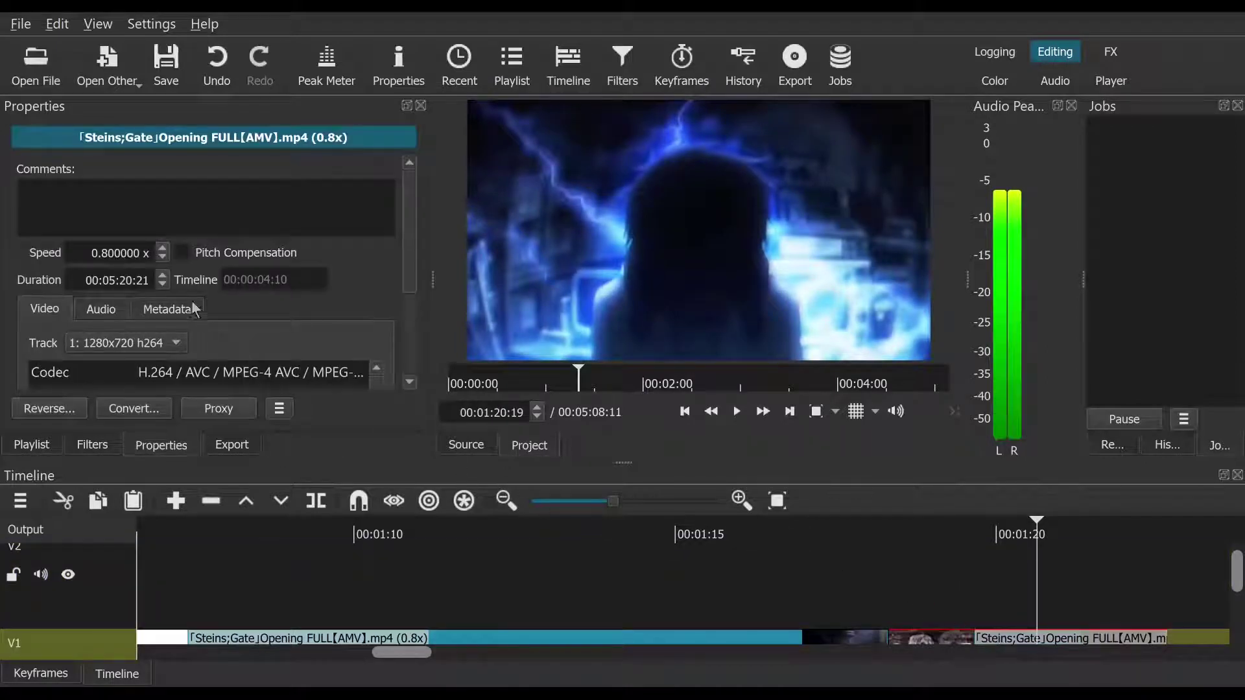
click(163, 249)
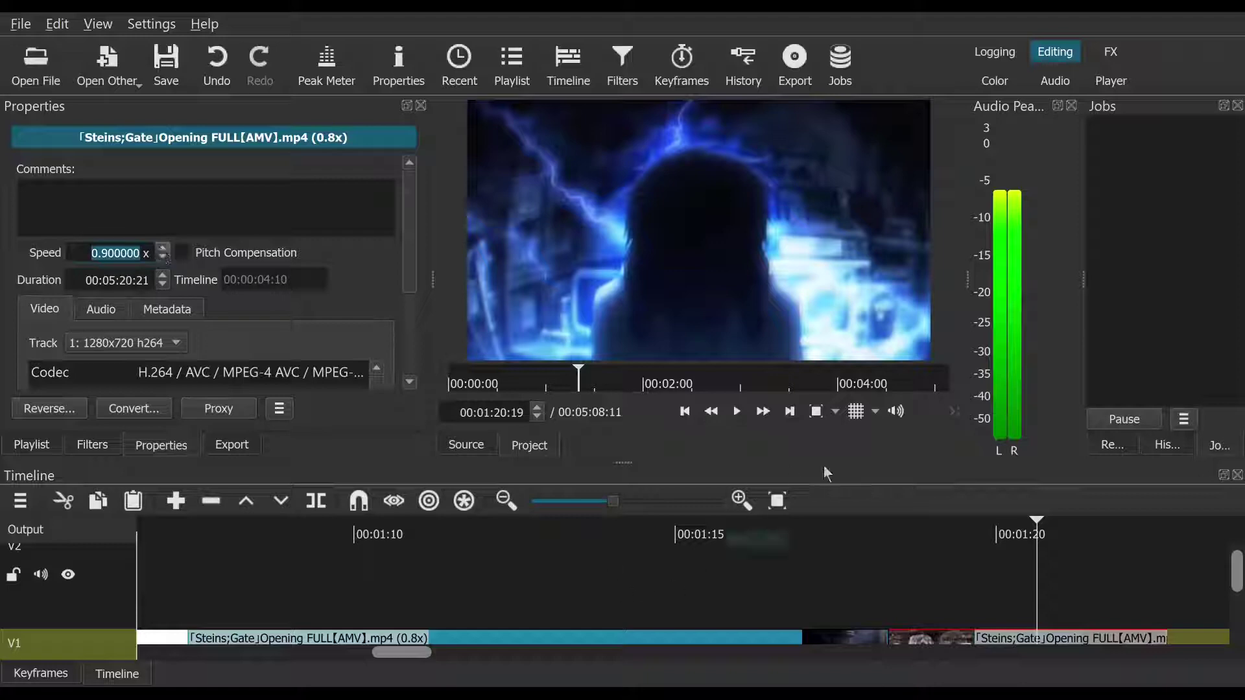
key(Return)
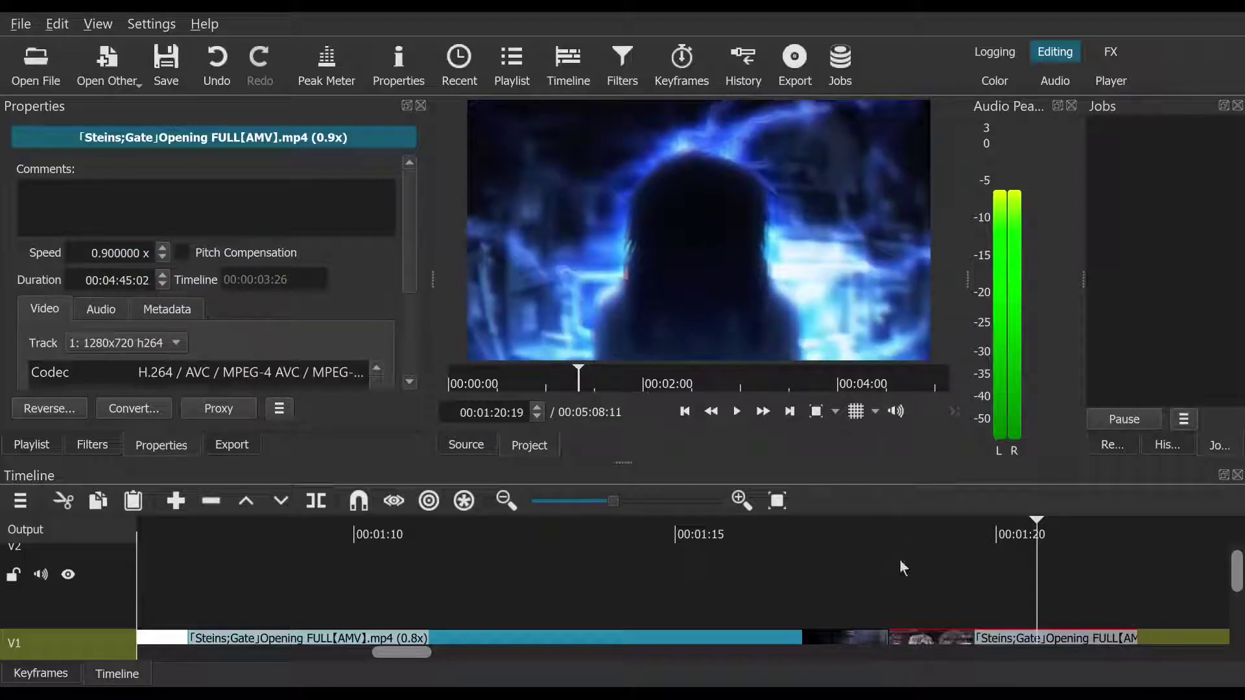
click(869, 538)
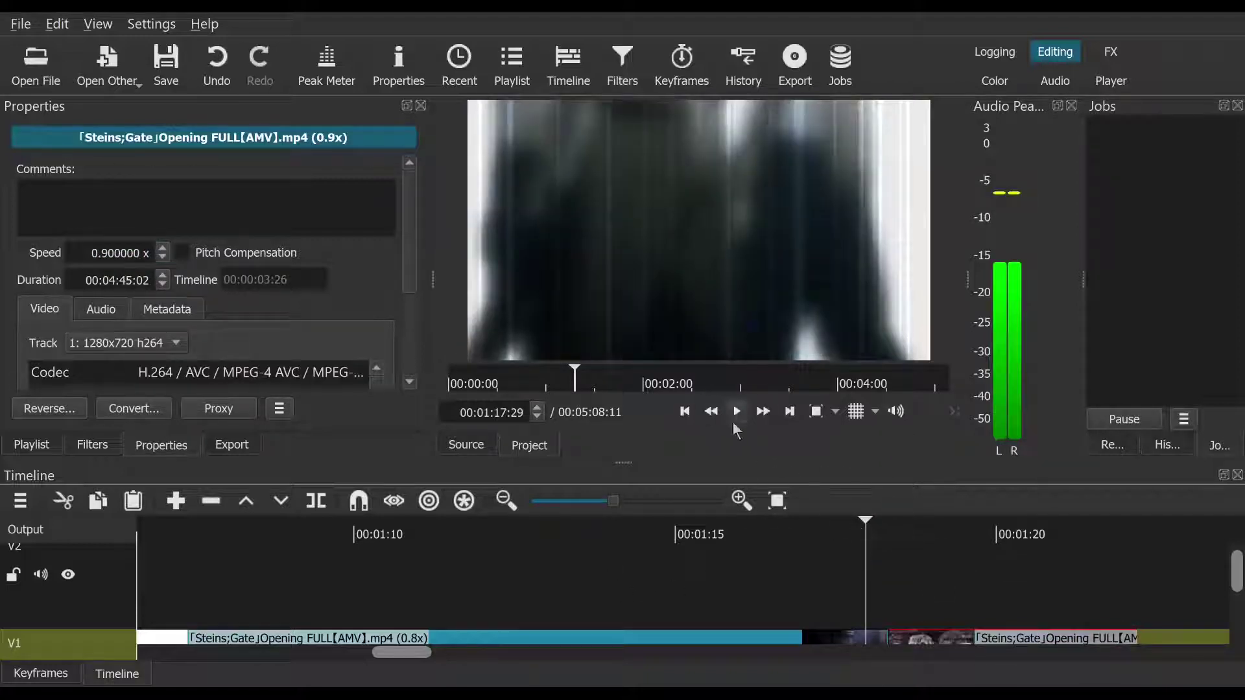
click(736, 411)
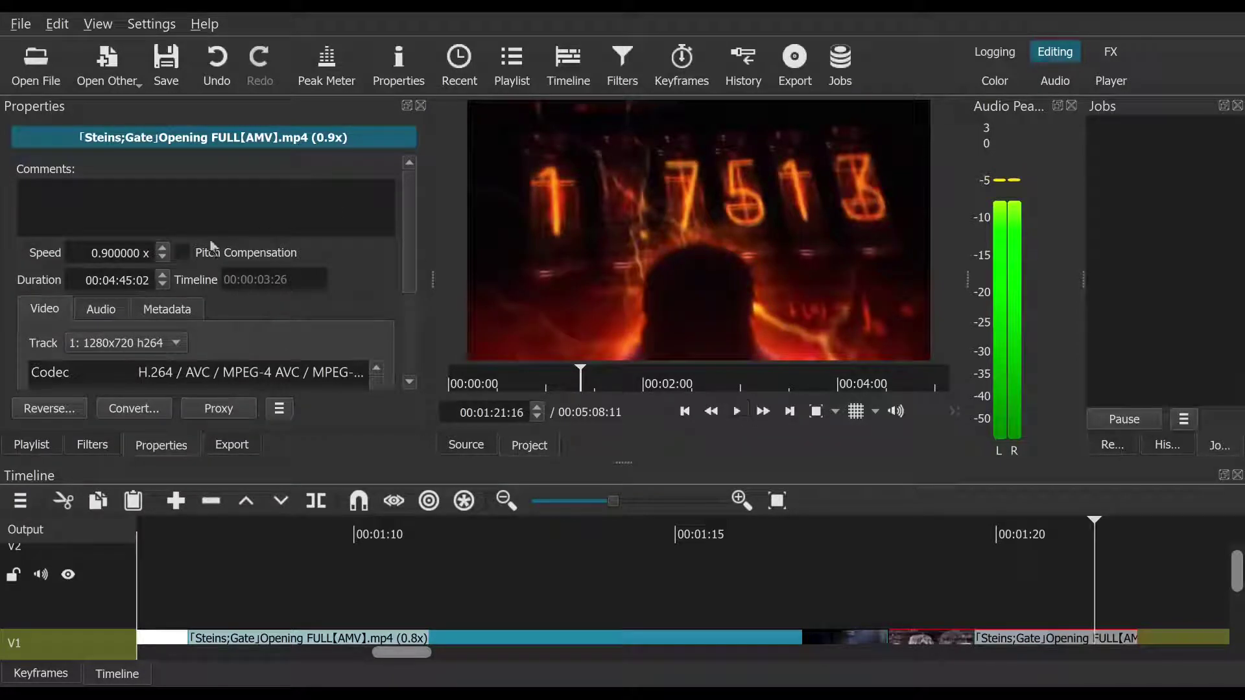
Step: Set the speed of the V1 clip starting at 00:01:18:10 to 1x and play the passage up to 00:01:21:16
click(163, 248)
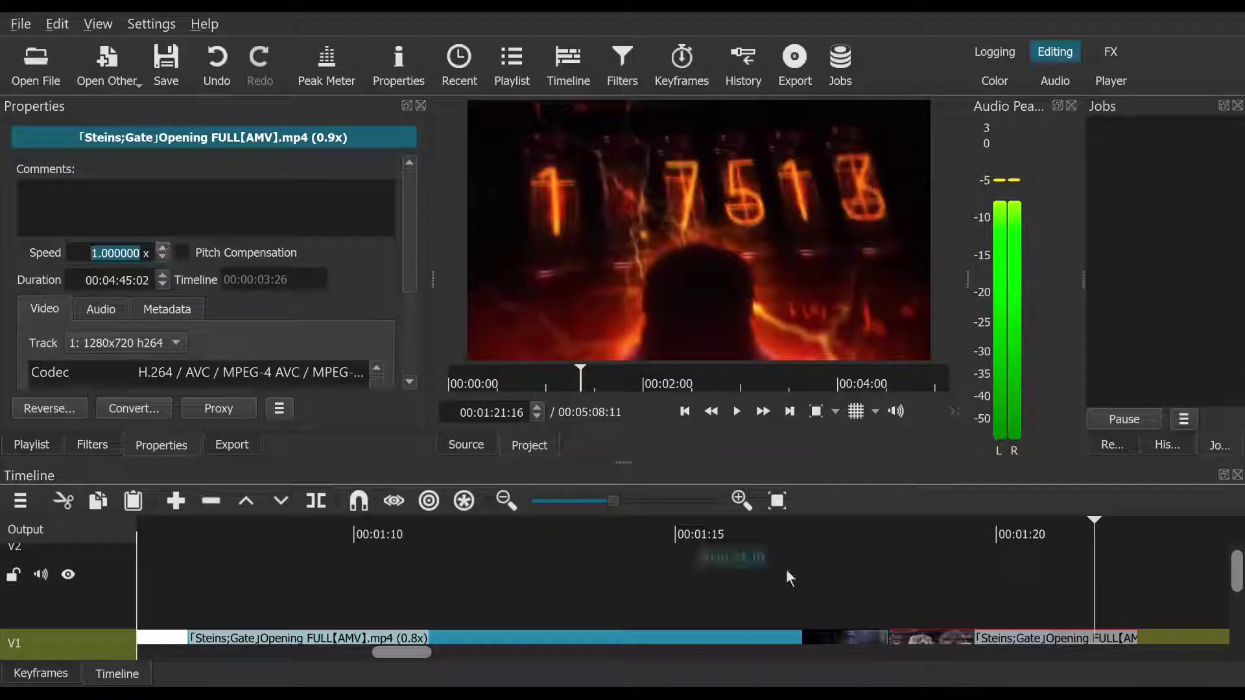
click(724, 537)
click(734, 412)
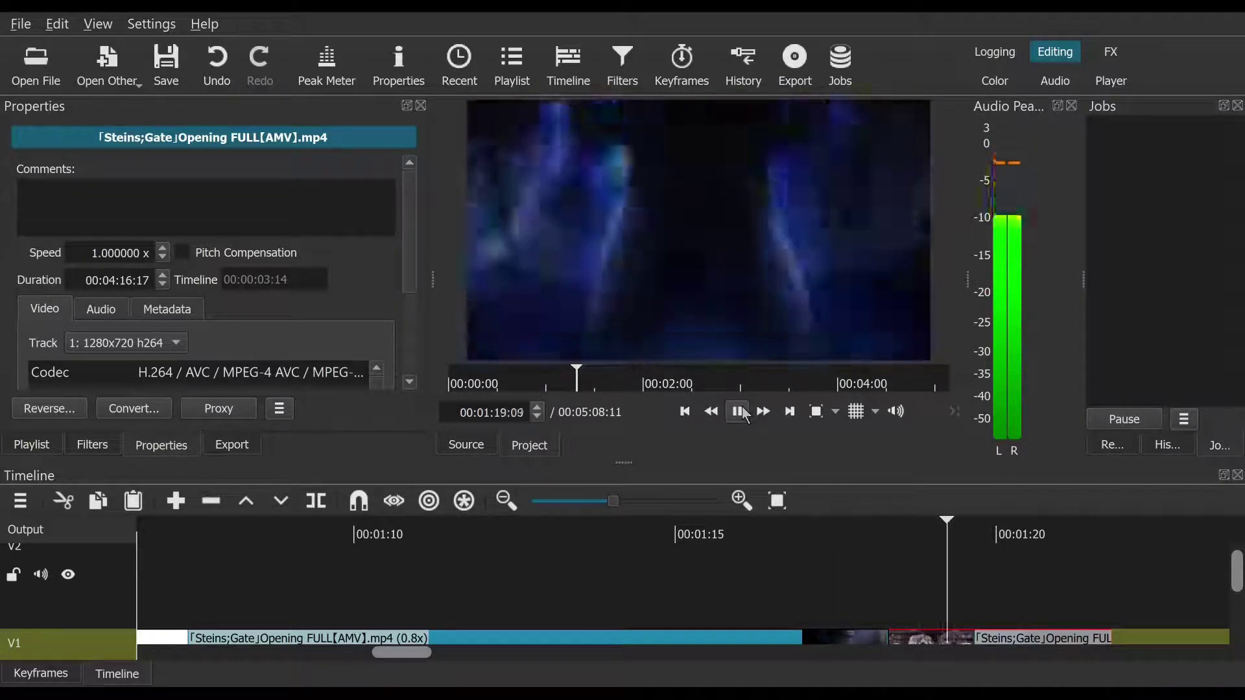
click(745, 414)
click(743, 412)
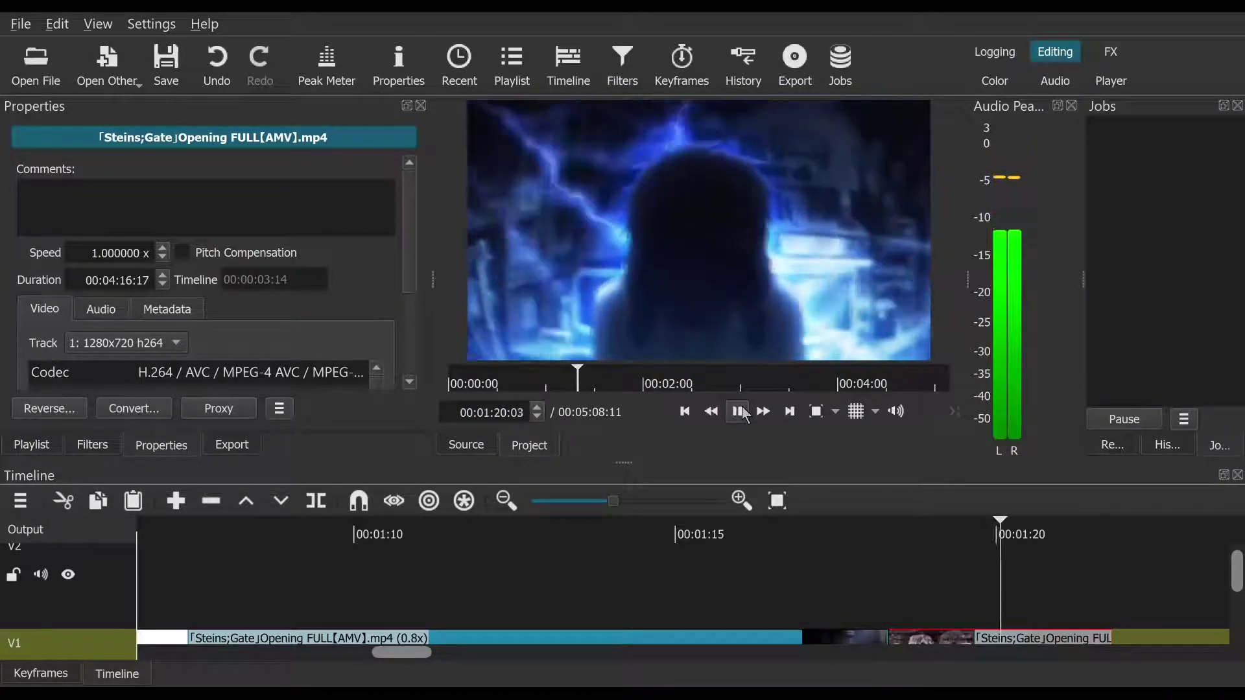
click(740, 414)
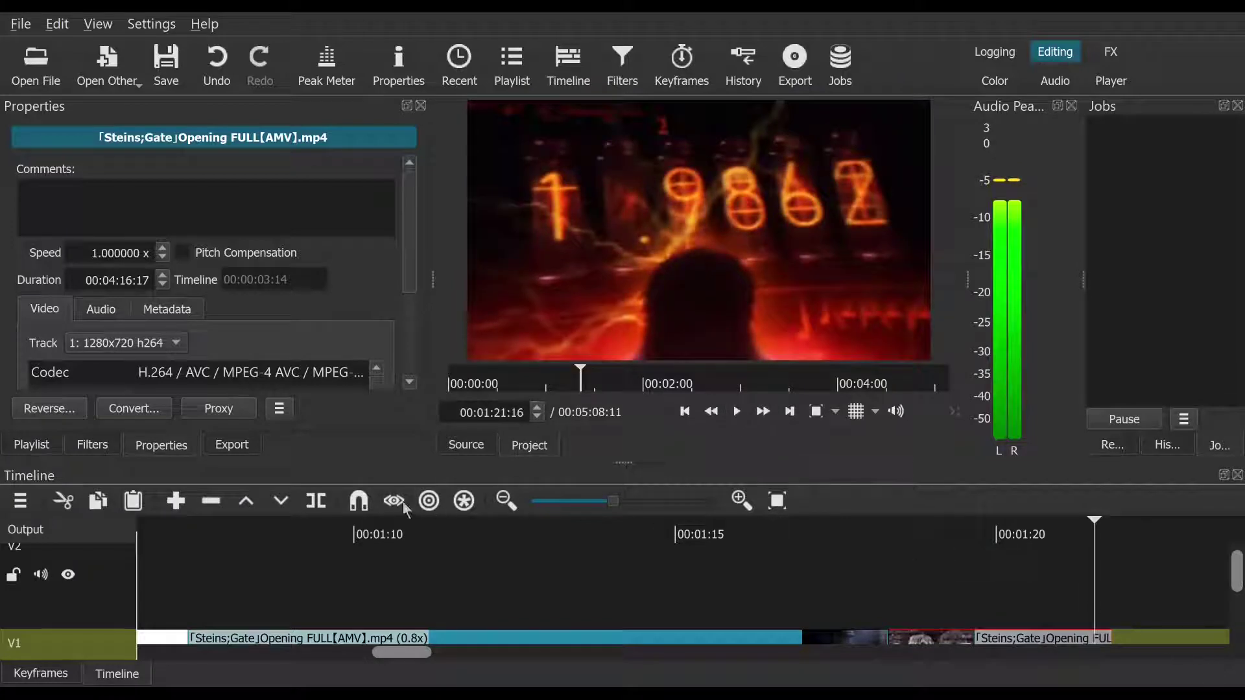
Step: Split the V1 clip at 00:01:21:16 and remove the short piece after the cut
click(317, 501)
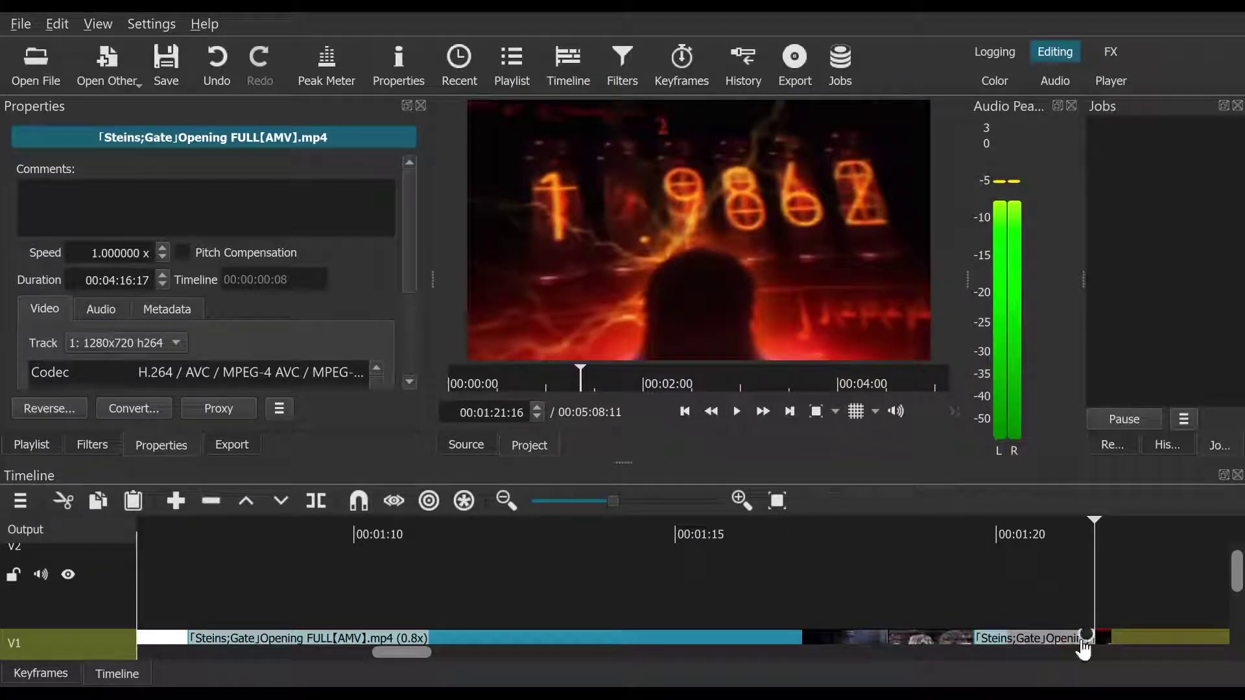
right_click(1104, 640)
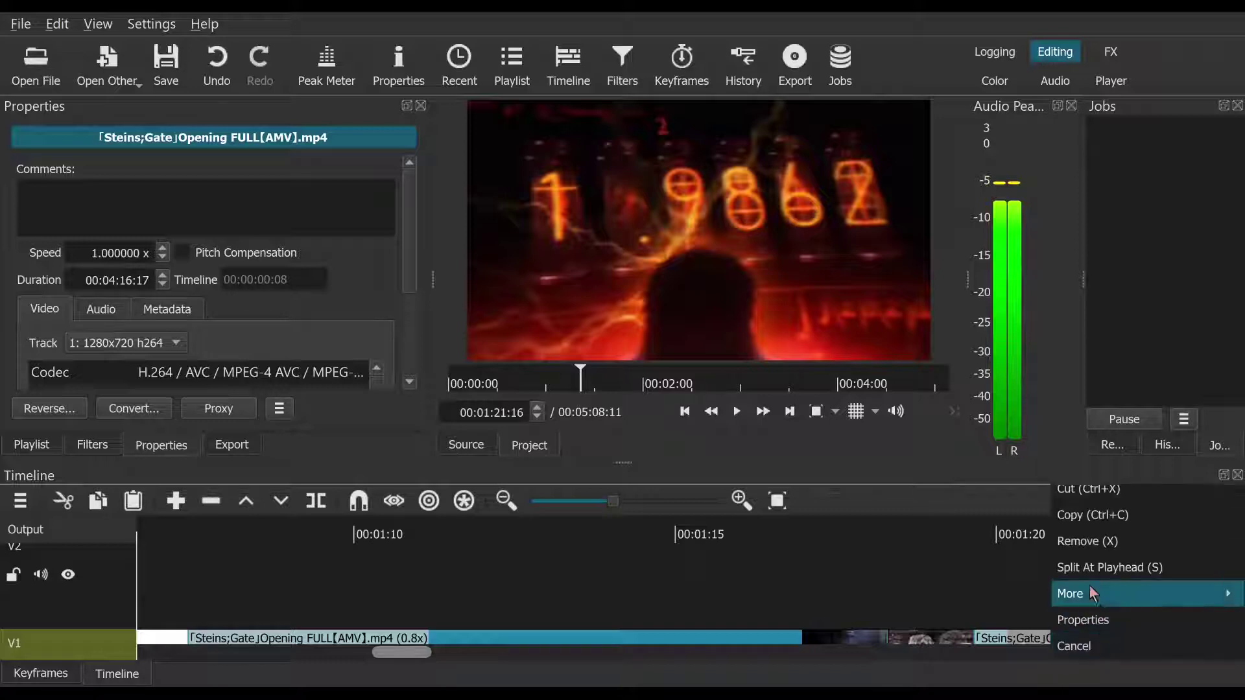
click(1080, 543)
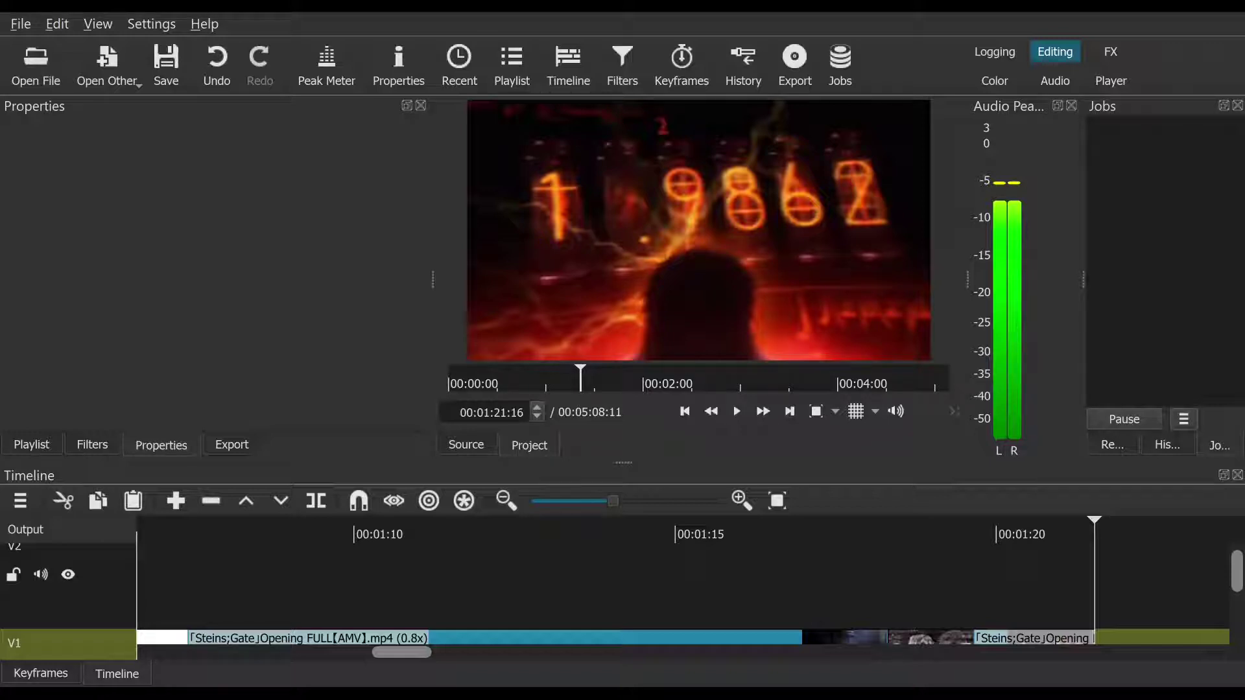
Step: Open Steins Gate Chapter 6 Part 3.mp4 as the source, pause its playback and set its audio track to None
click(623, 584)
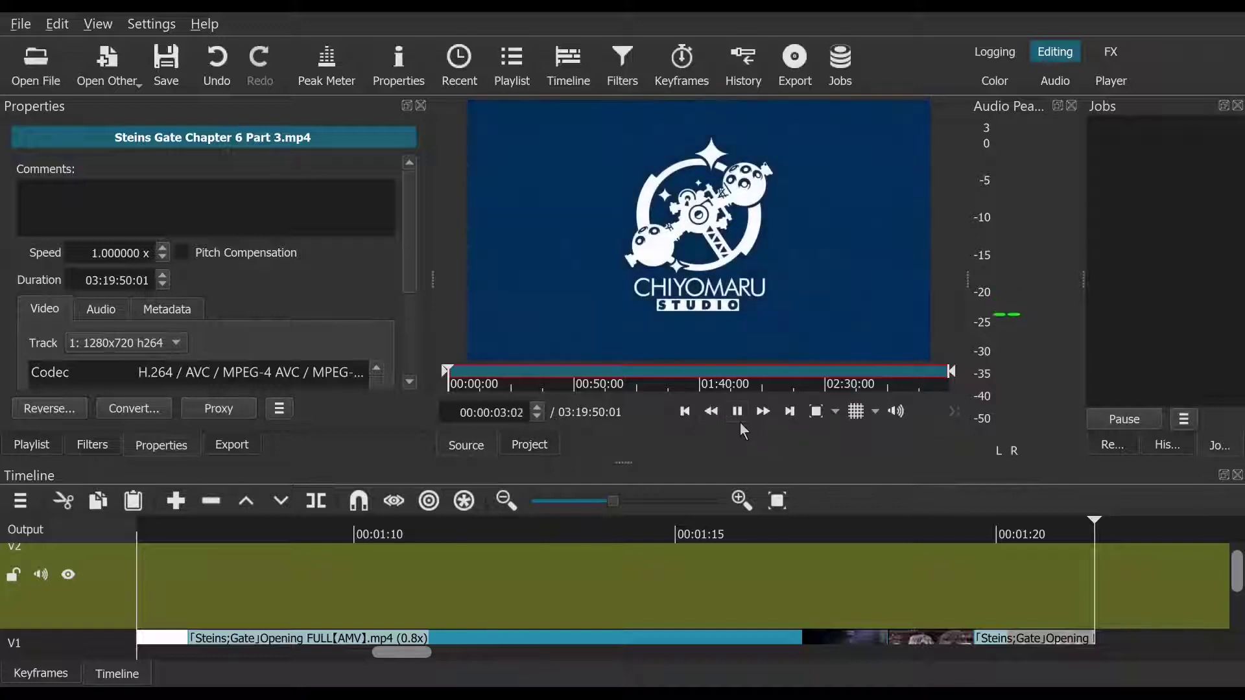
click(737, 413)
click(97, 311)
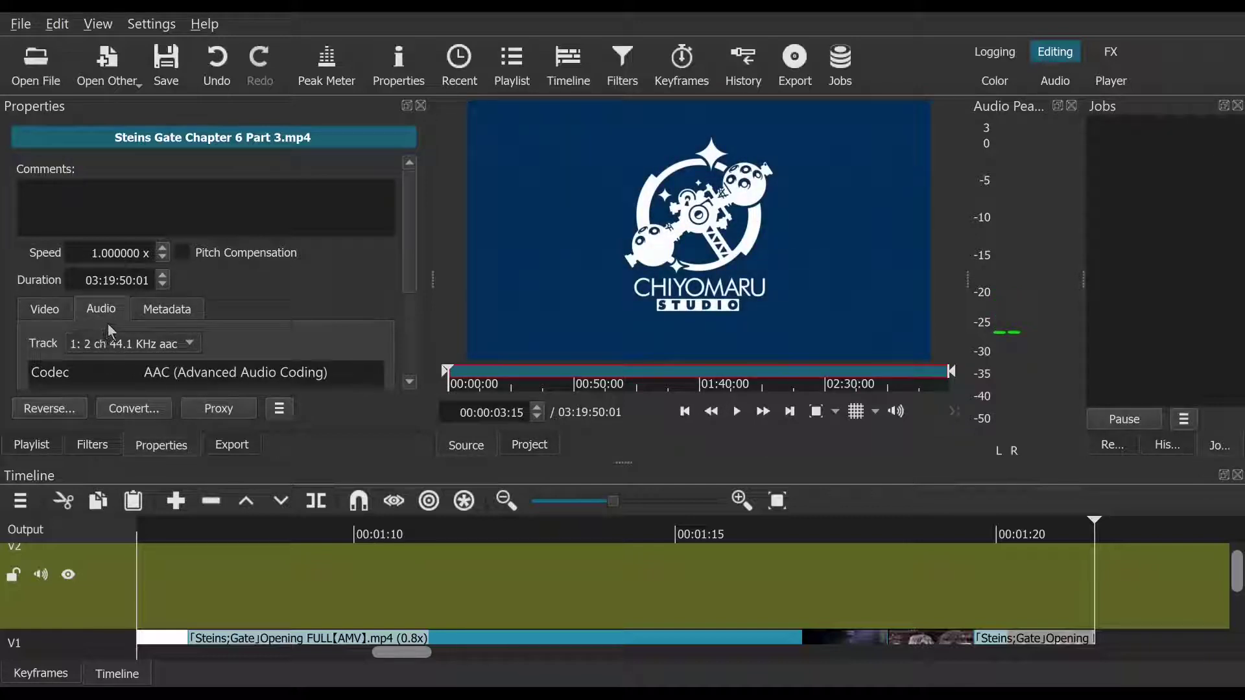
scroll(120, 343, up, 1)
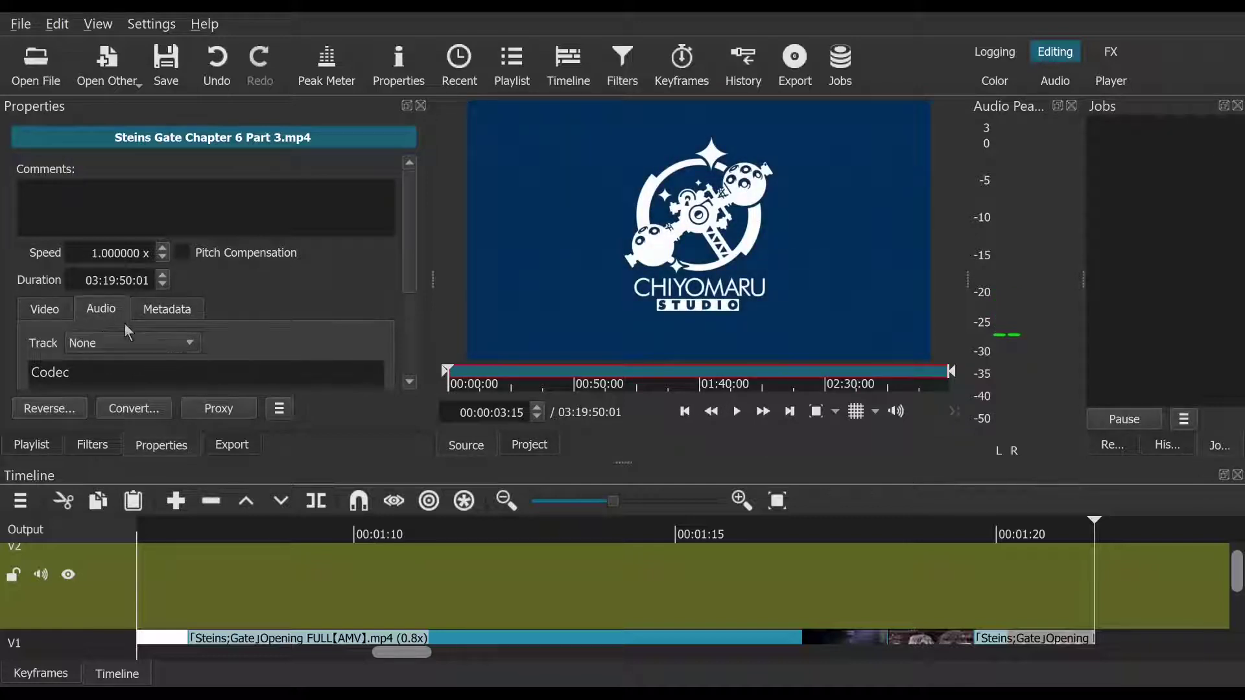
Step: Skim the opening minutes of the source video and set its in point at 00:17:04:11, on the waterfront railing shot
click(459, 383)
click(467, 389)
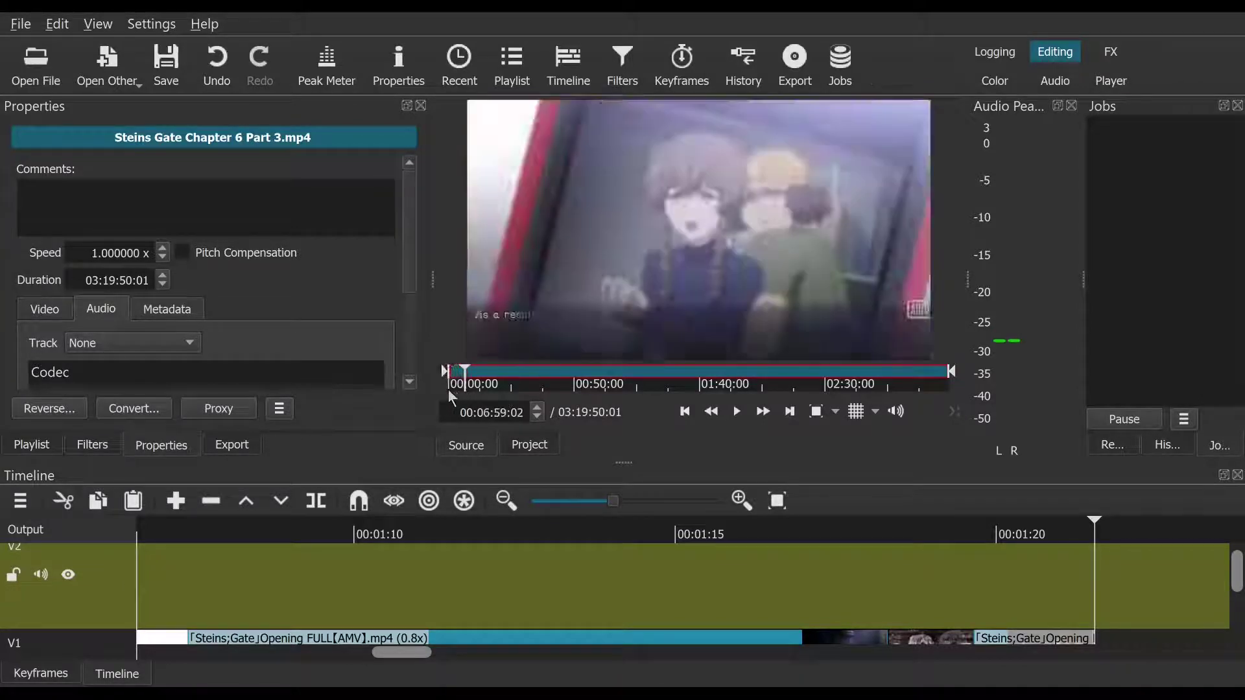
click(450, 389)
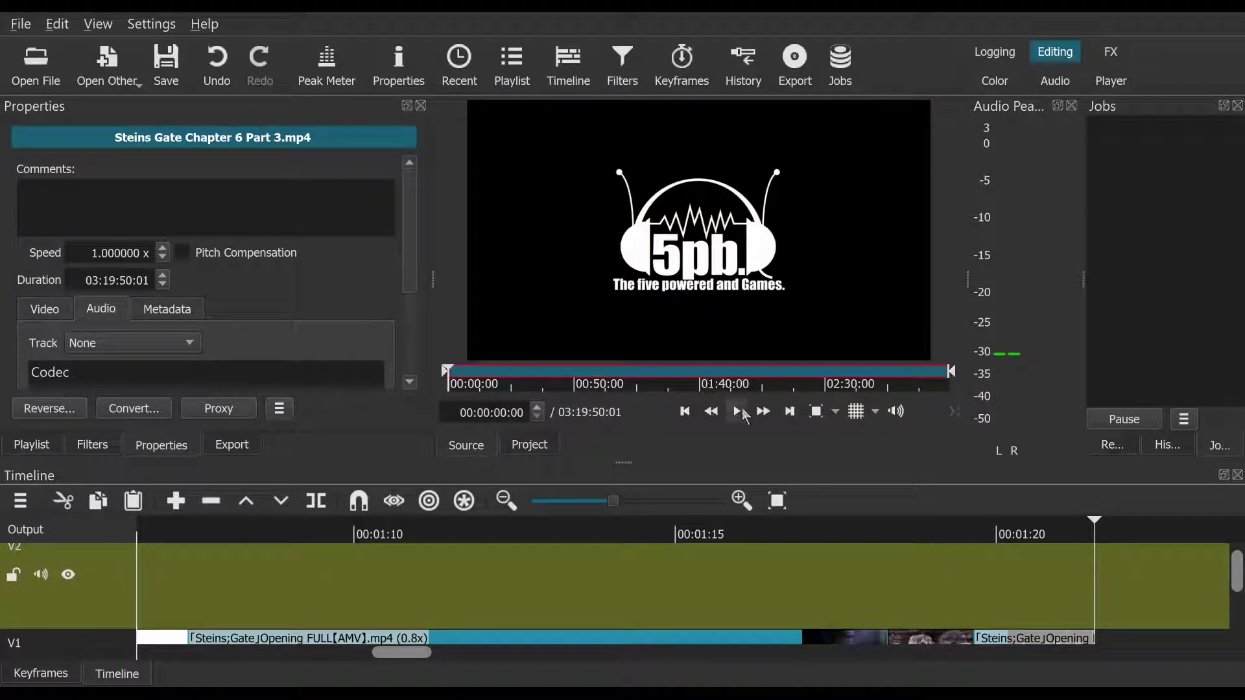
click(744, 414)
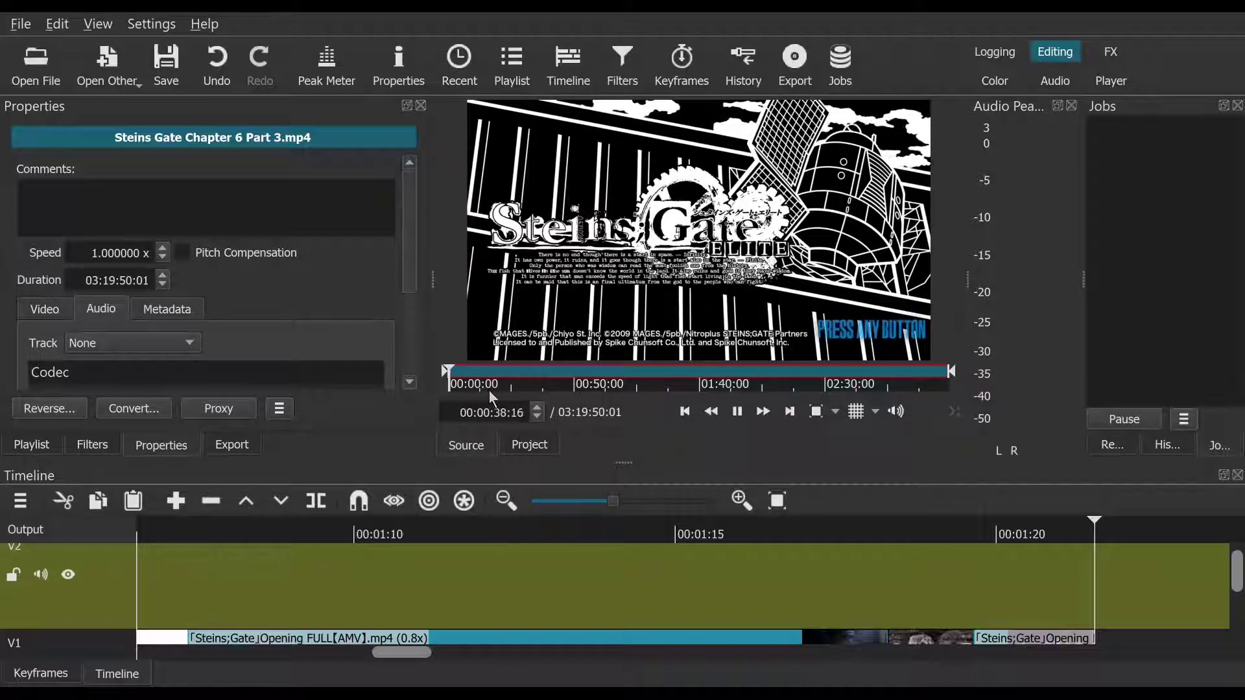
click(464, 378)
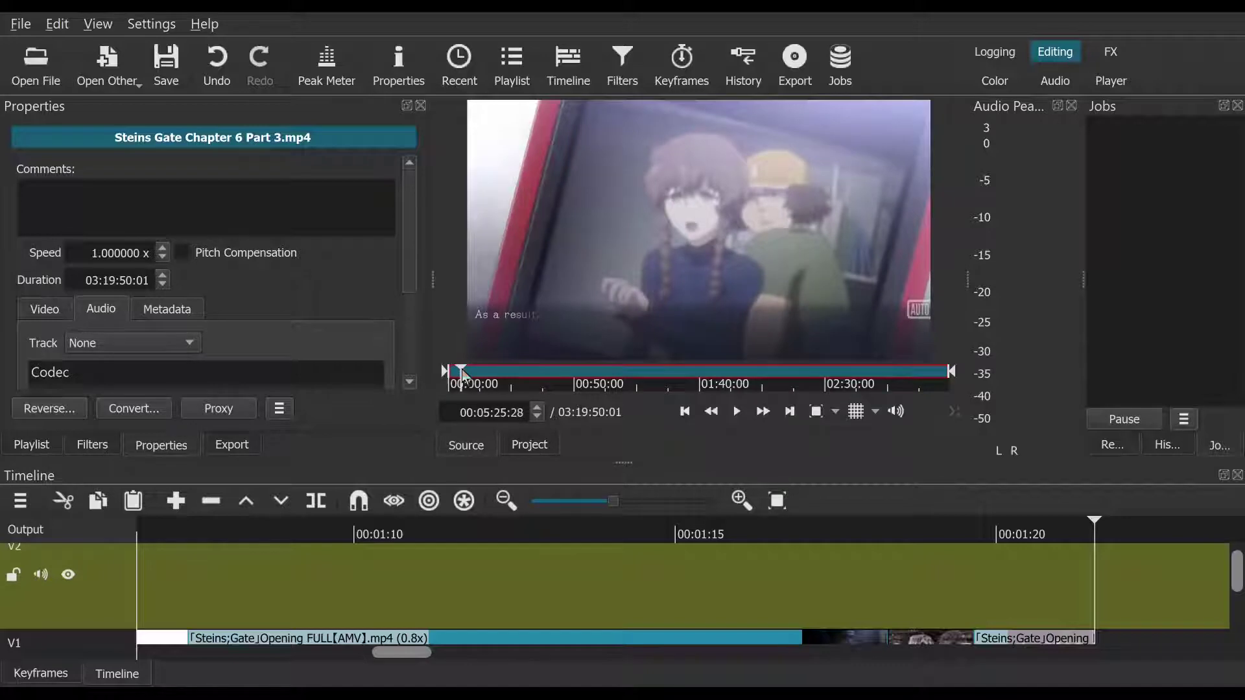
drag(464, 377, 494, 387)
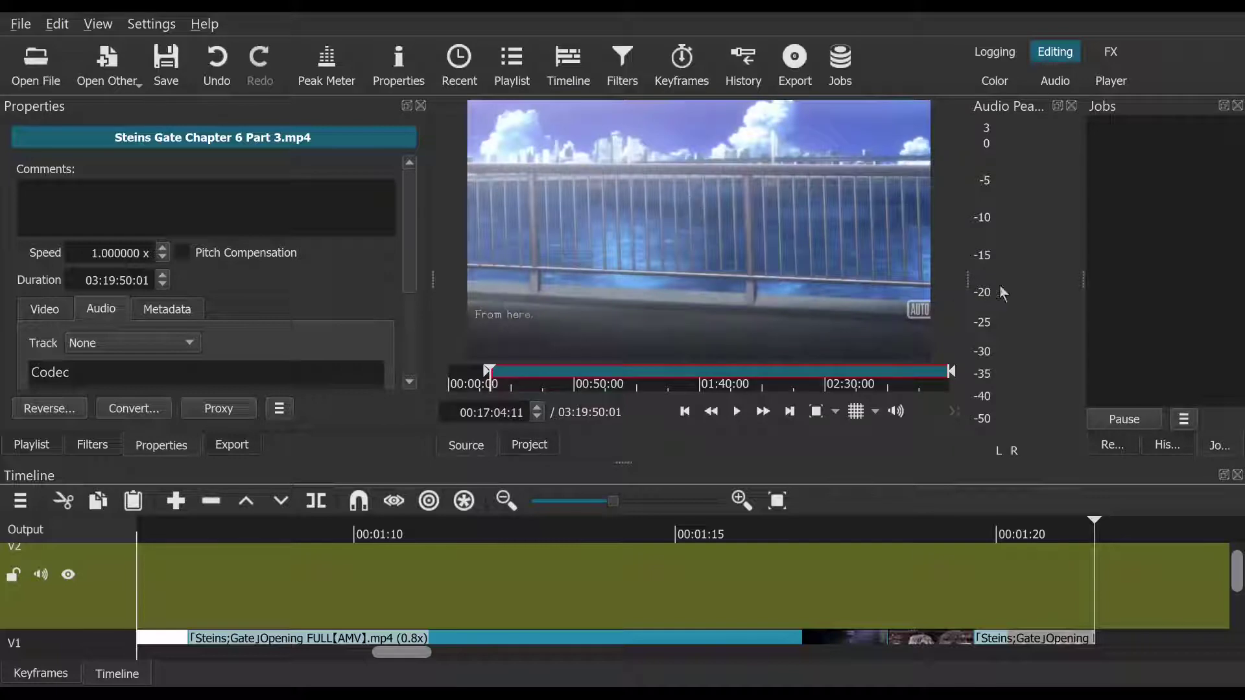
Step: Set the source's out point at 00:28:19:16 and place the trimmed range on track V2, starting shortly before 00:01:20
drag(956, 379, 523, 396)
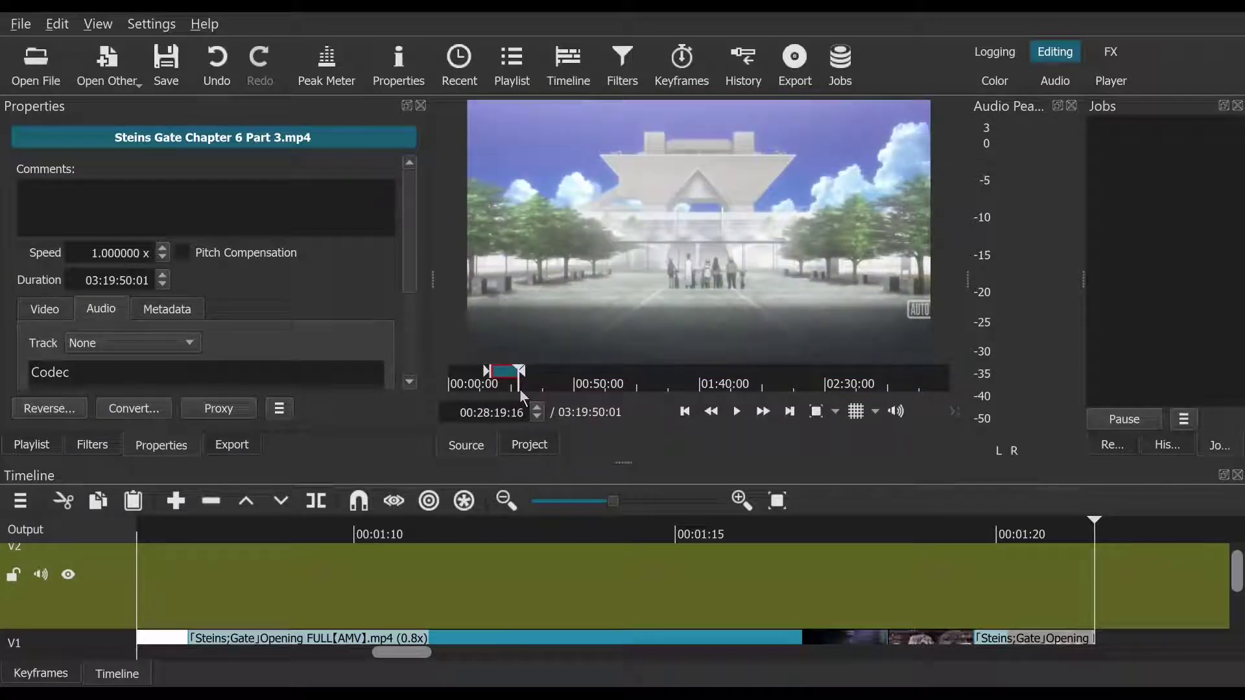
drag(519, 389, 519, 390)
drag(674, 208, 966, 552)
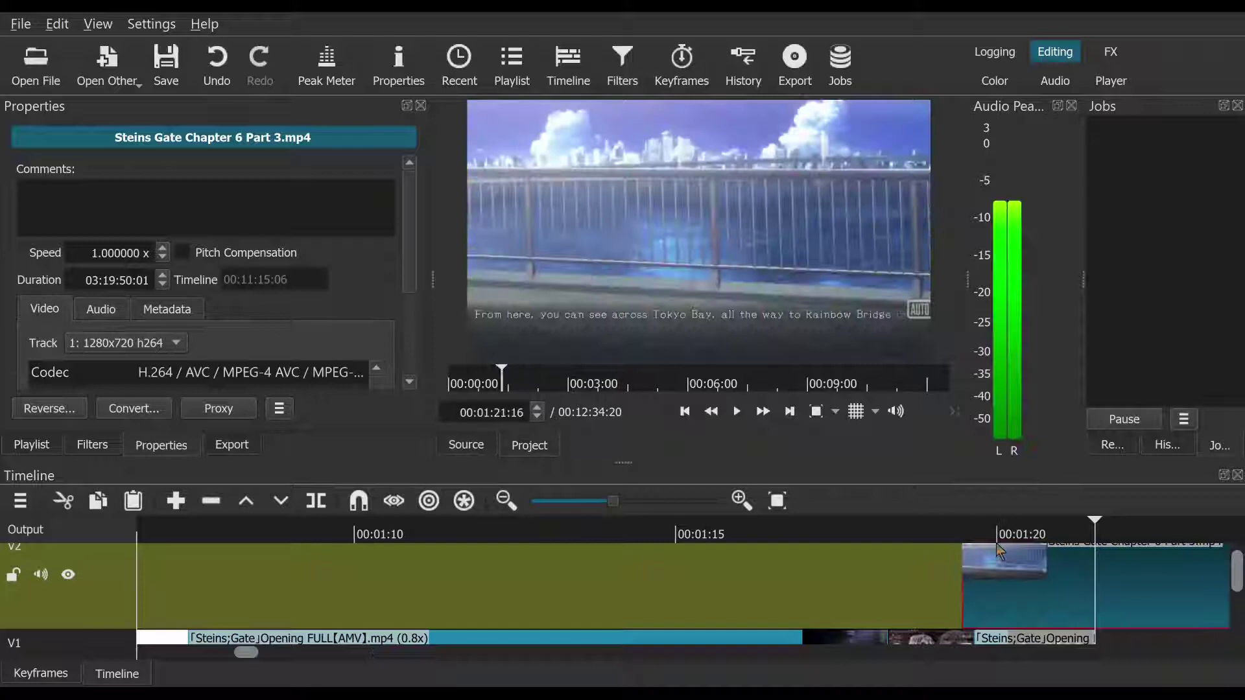
Step: Play the new V2 clip from 00:01:20:14 and bring the playhead to the bicycle wheel shot at 00:01:22:24
click(1030, 542)
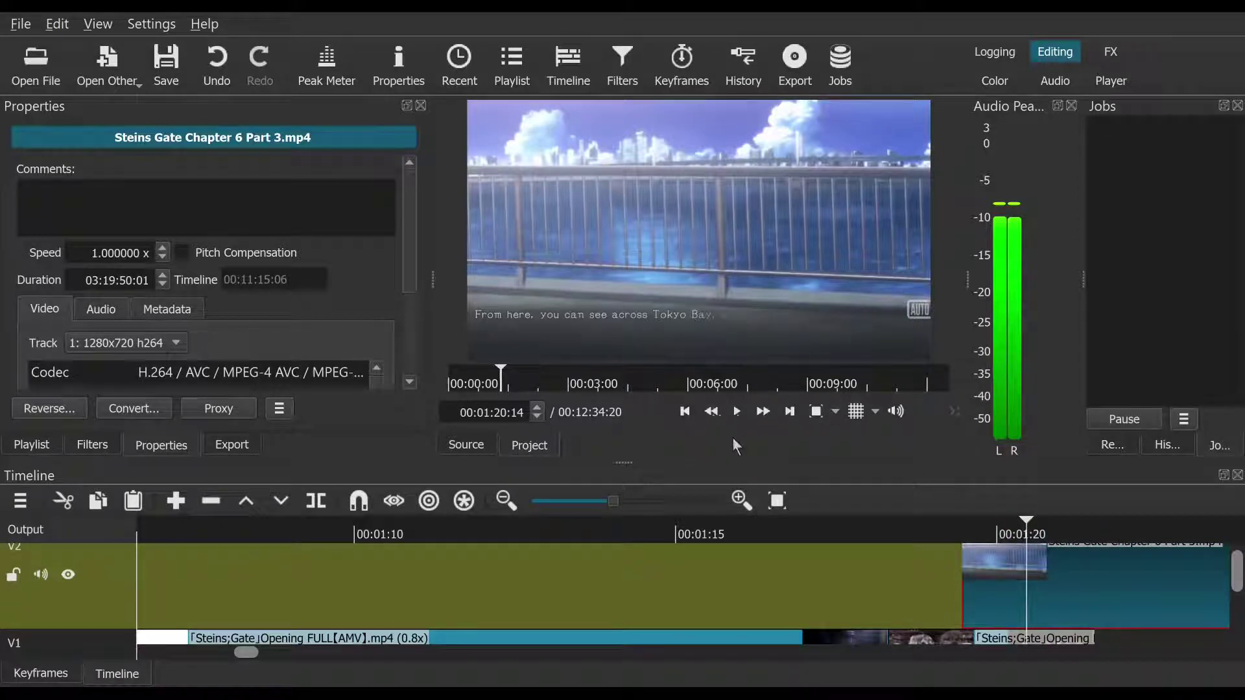
click(736, 413)
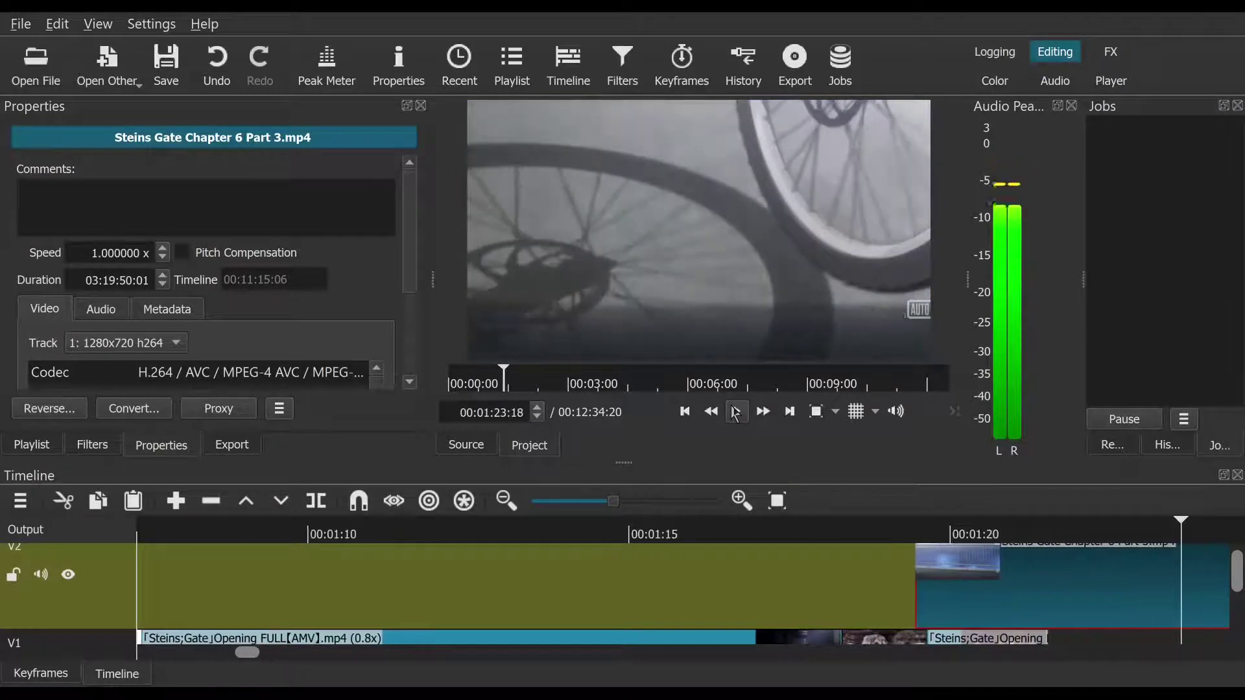
key(space)
click(1080, 536)
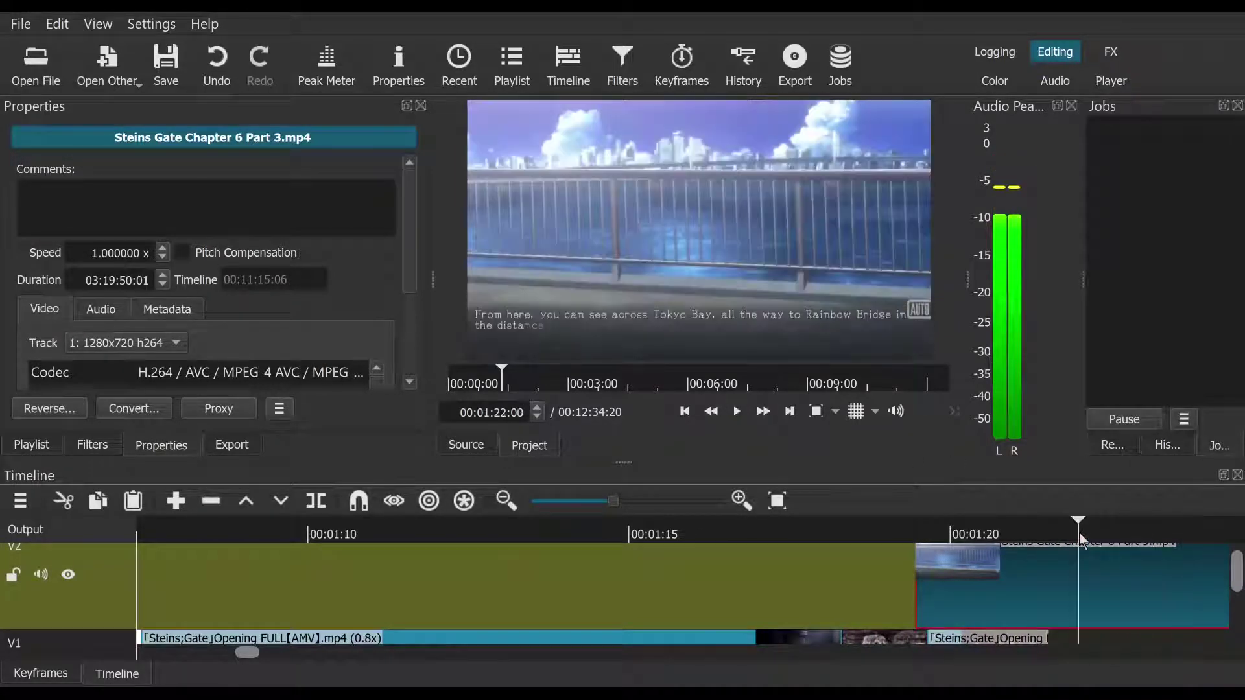
drag(1088, 544, 1134, 543)
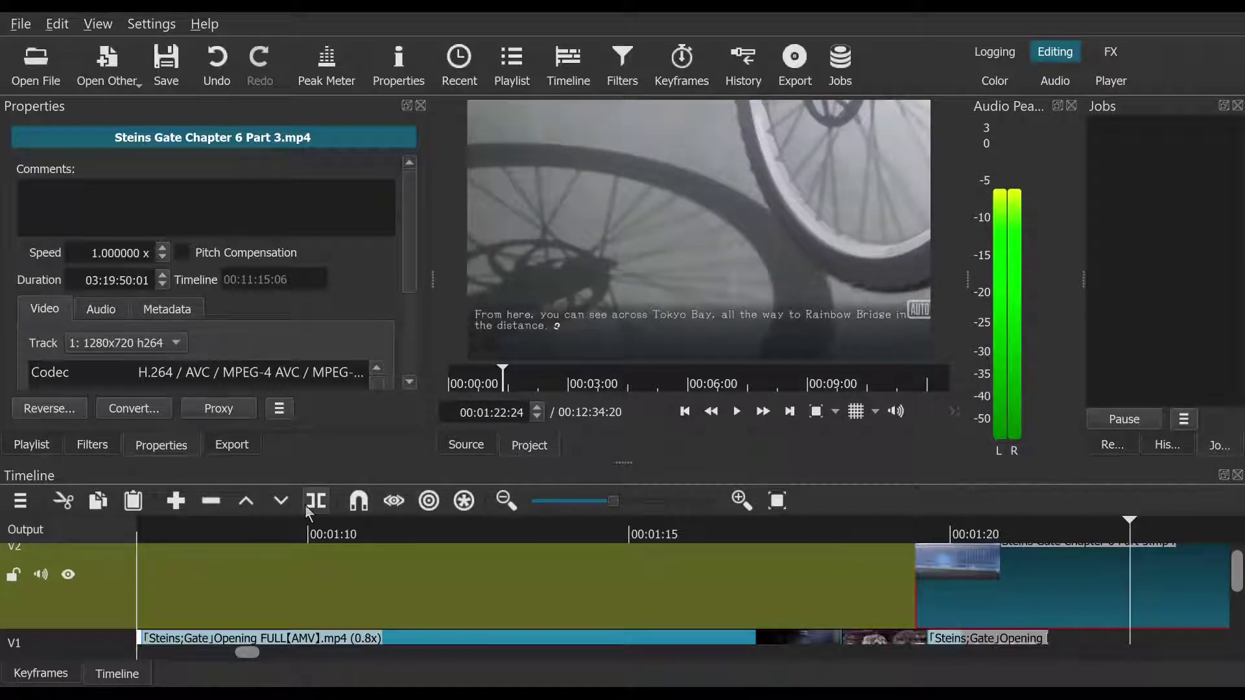
Step: Step the playhead back frame by frame to the start of the bicycle wheel shot at 00:01:22:12
click(535, 422)
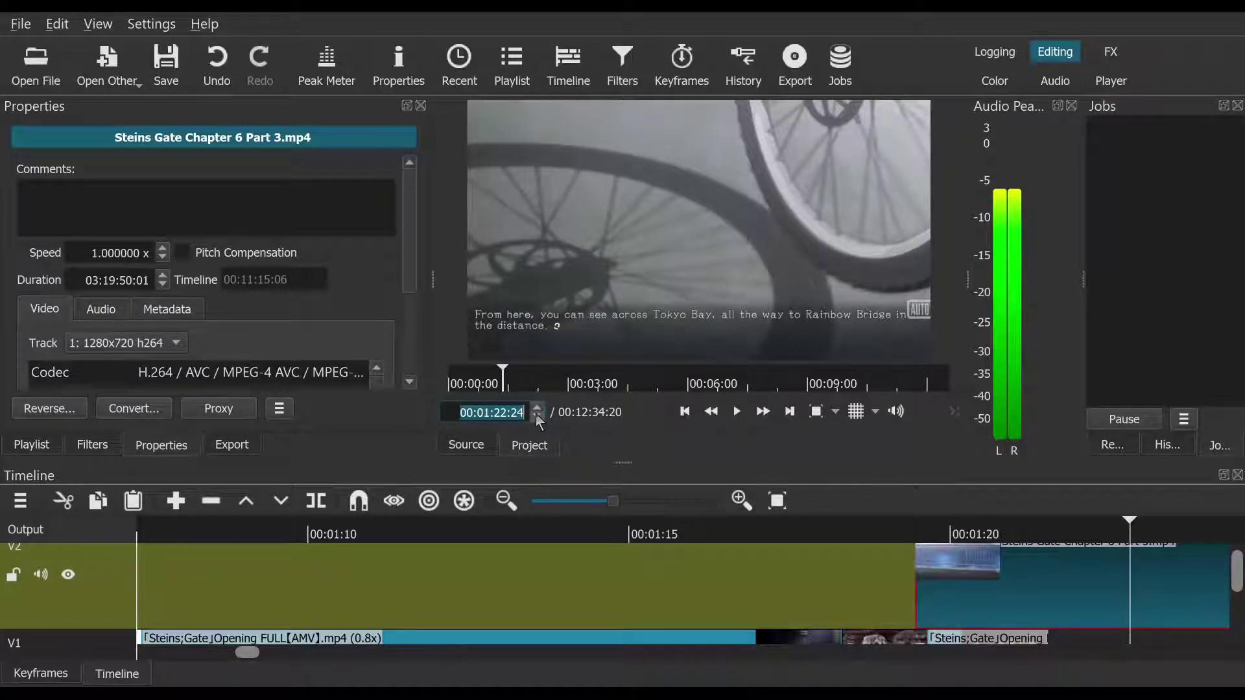
click(537, 419)
click(536, 418)
click(537, 419)
click(537, 418)
click(537, 418)
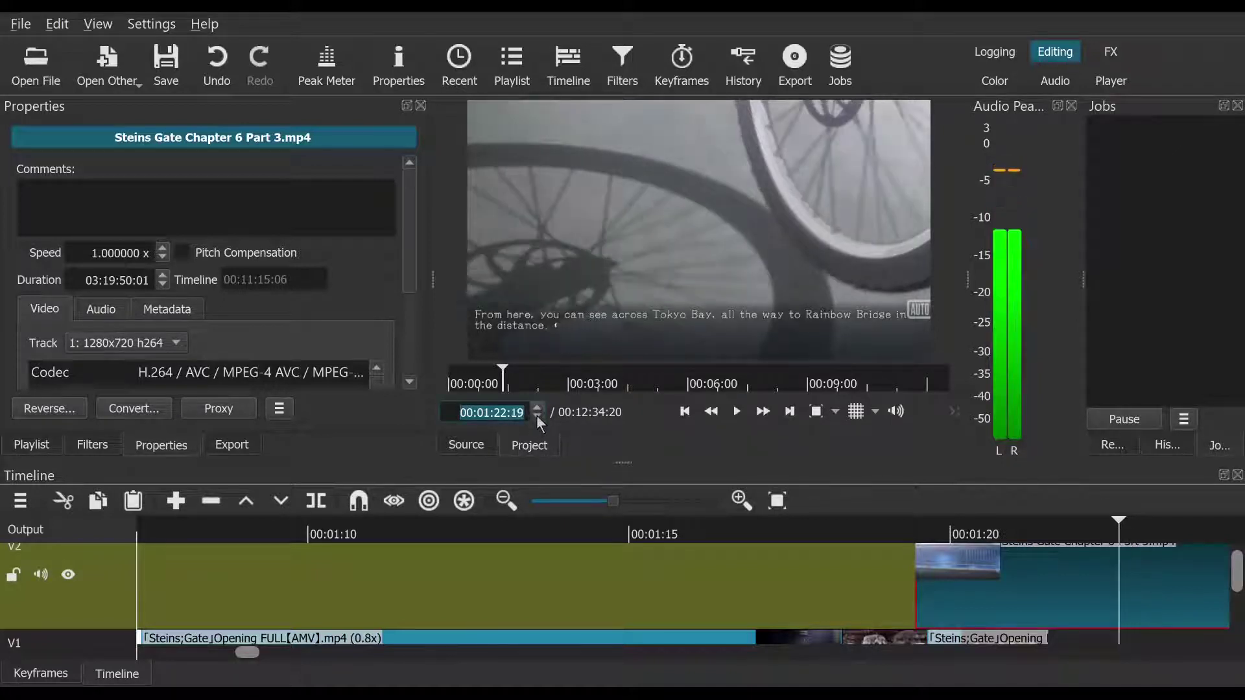
click(537, 418)
click(537, 418)
click(537, 419)
click(537, 419)
click(537, 418)
click(537, 418)
click(537, 419)
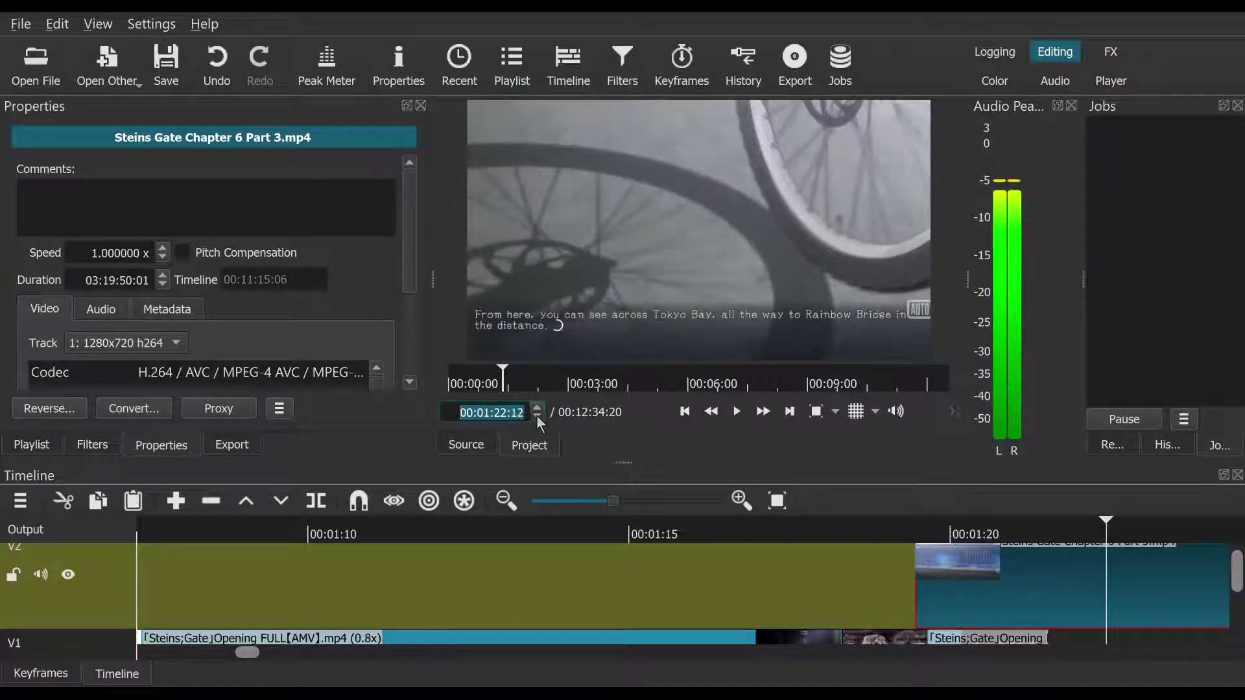
click(536, 418)
click(537, 418)
click(537, 418)
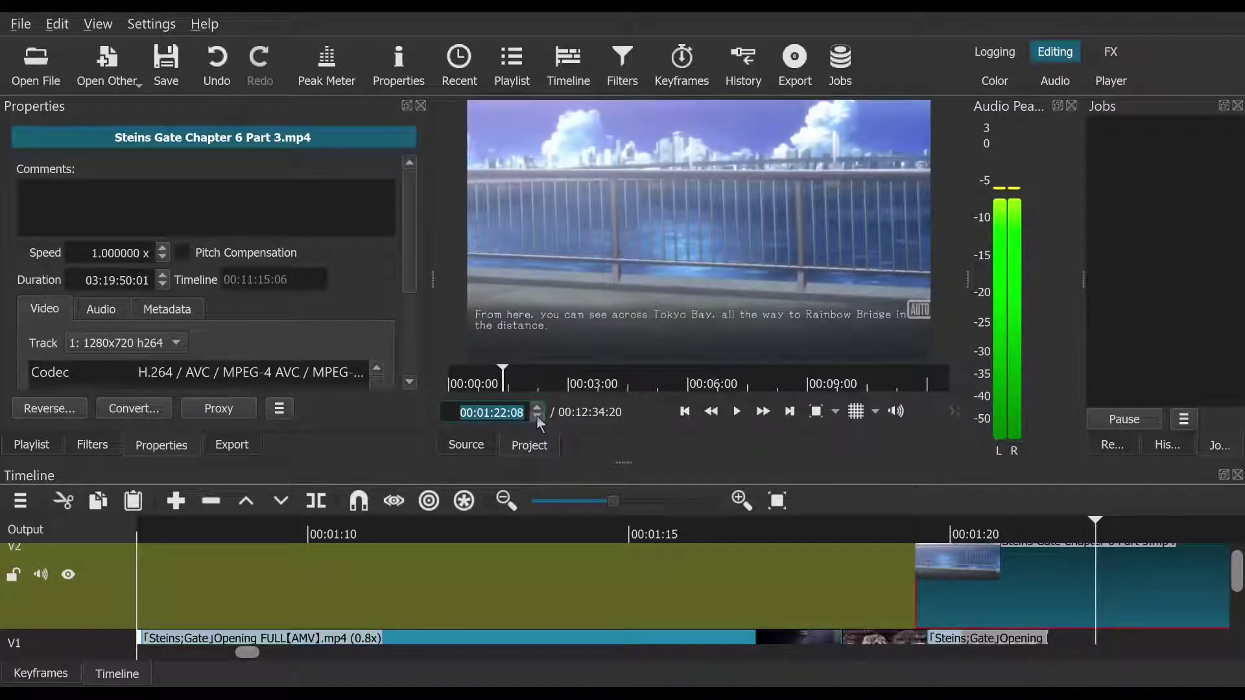
click(537, 409)
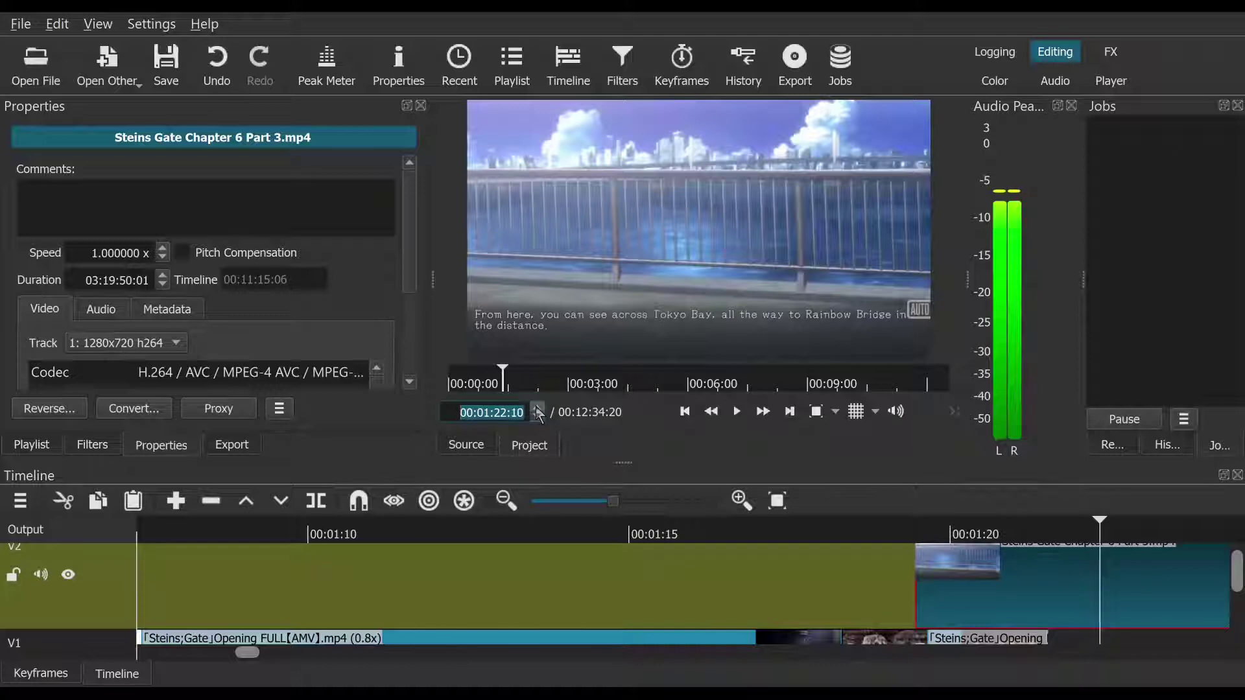
click(537, 409)
click(538, 408)
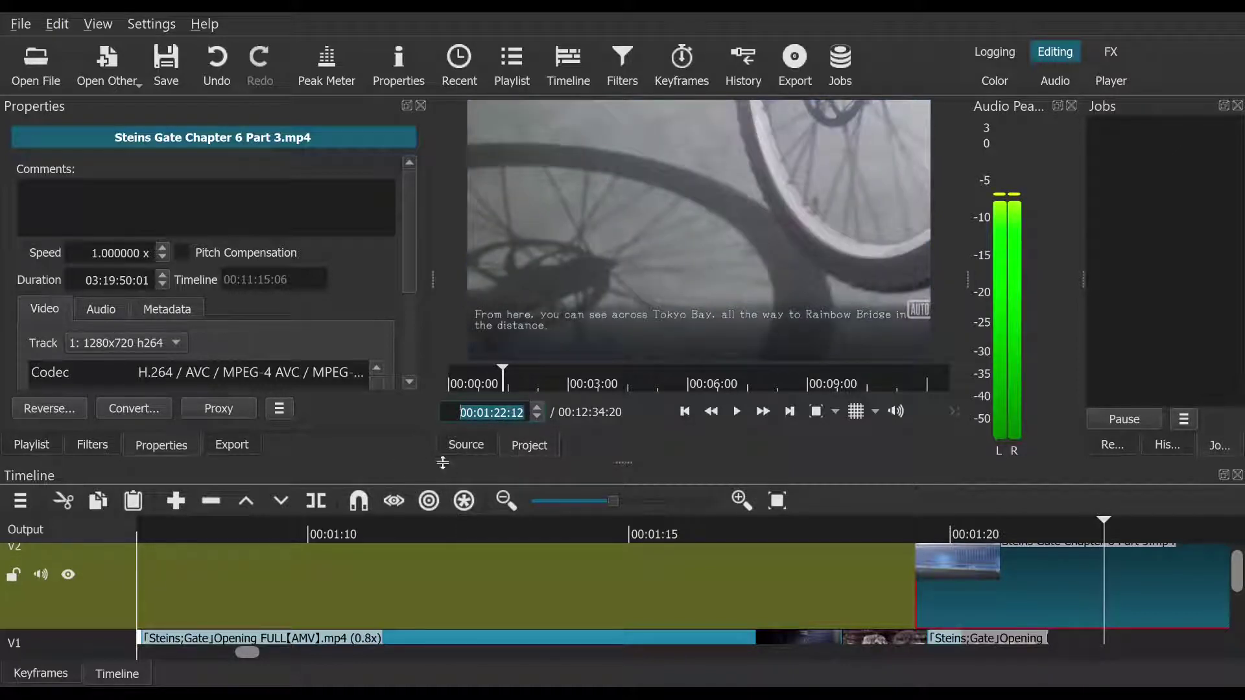
Step: Split the V2 clip at 00:01:22:12, remove the waterfront part before it, and move the remainder to start where the last V1 clip ends
click(315, 504)
right_click(984, 562)
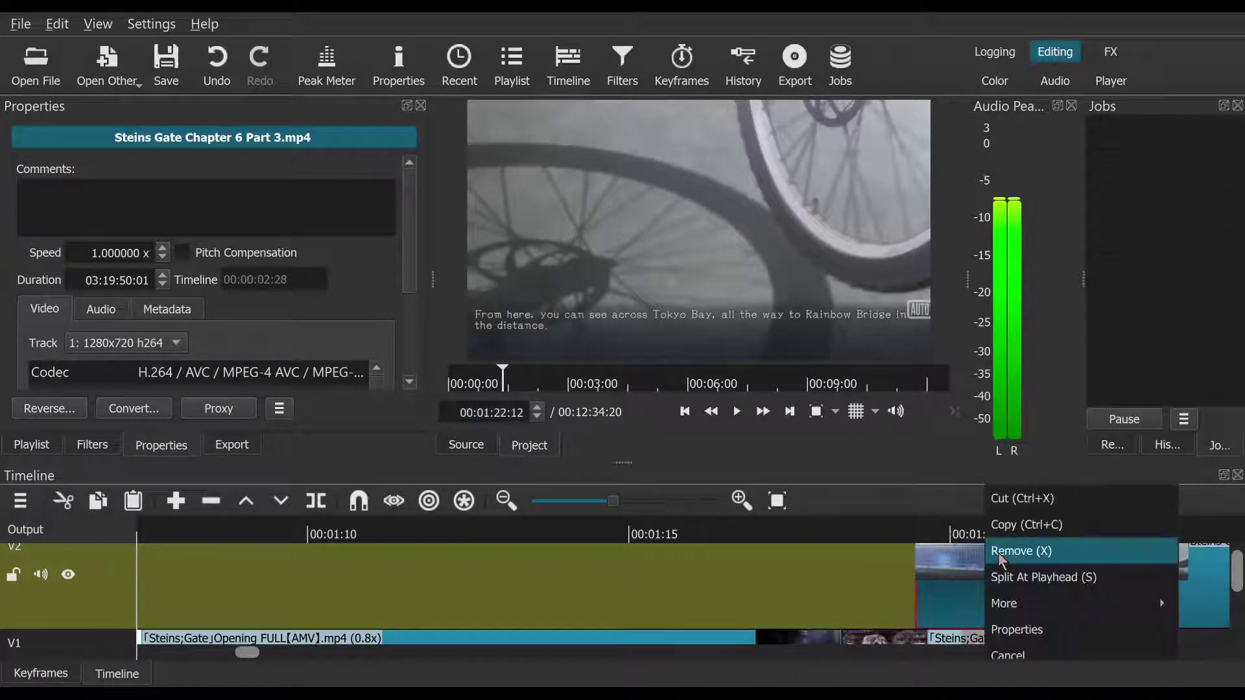
click(1002, 553)
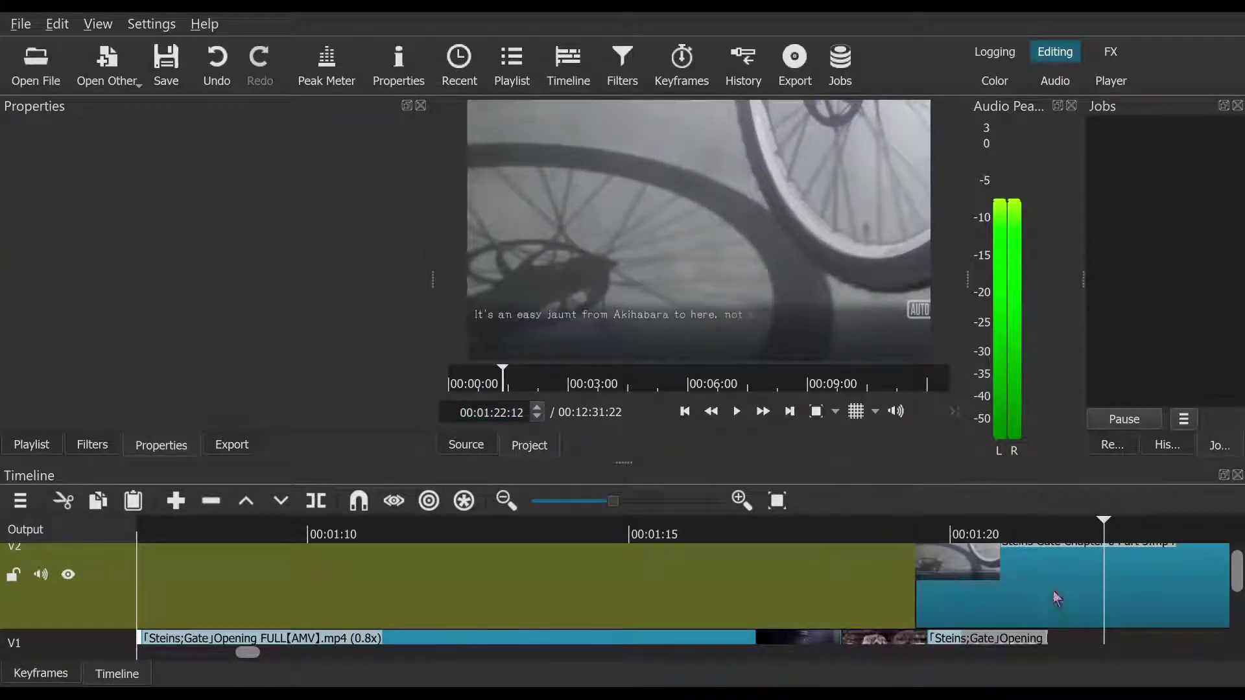
drag(1057, 593, 1026, 568)
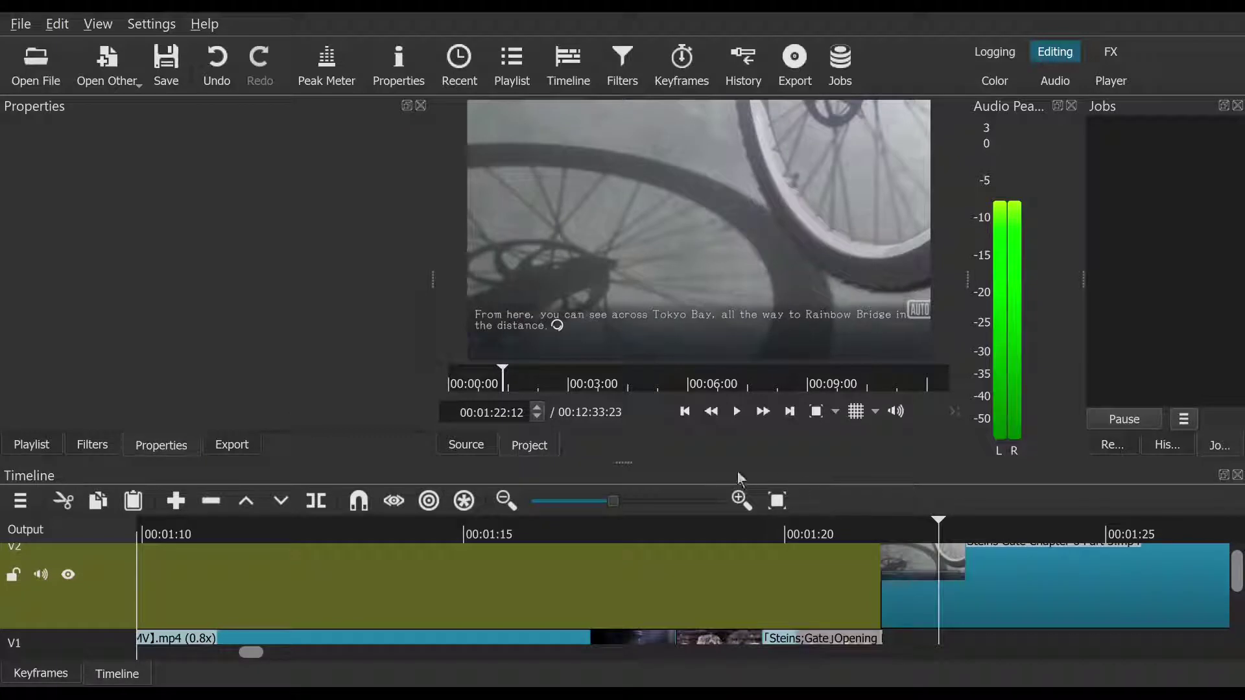
Step: Play the V2 clip from its start at 00:01:21:16 to the character group shot near 00:01:42:25, and return to its start
click(687, 411)
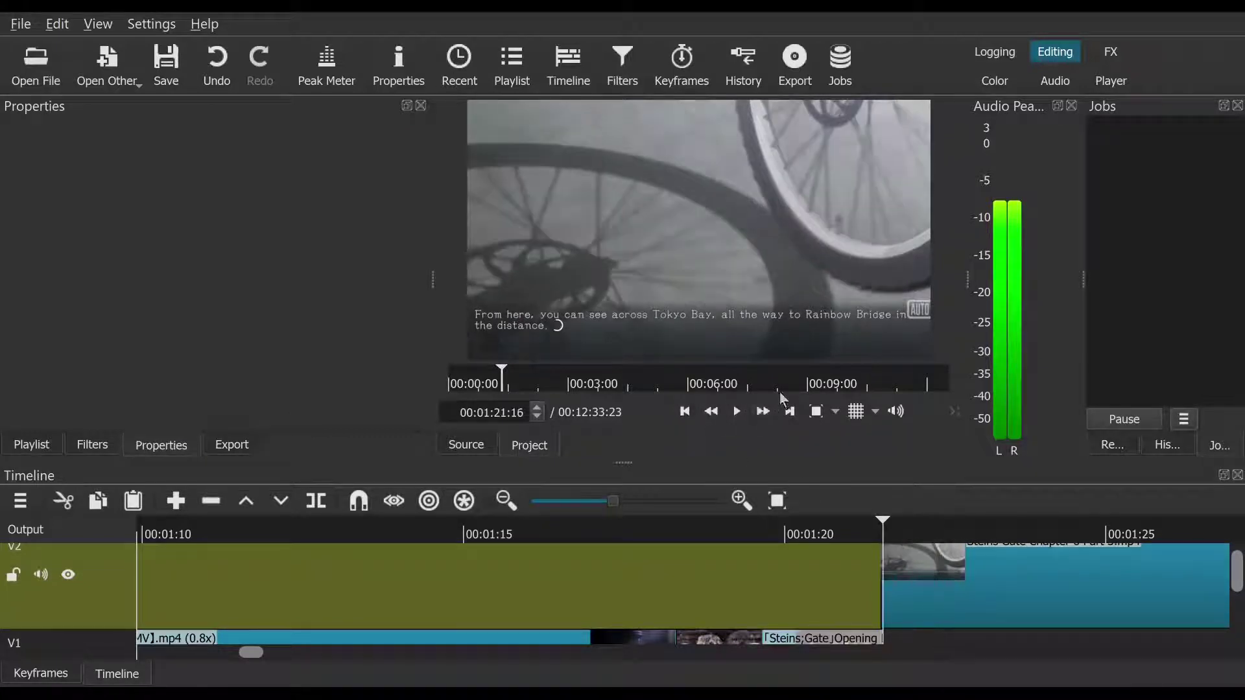
click(738, 413)
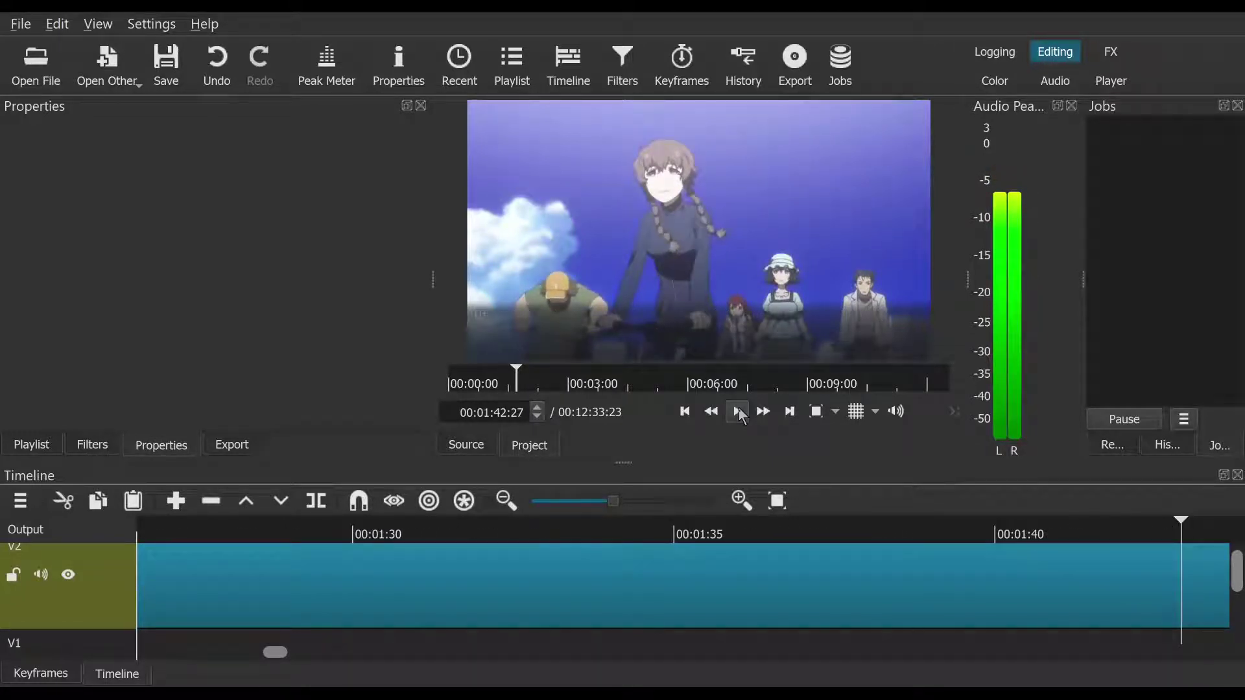
click(537, 417)
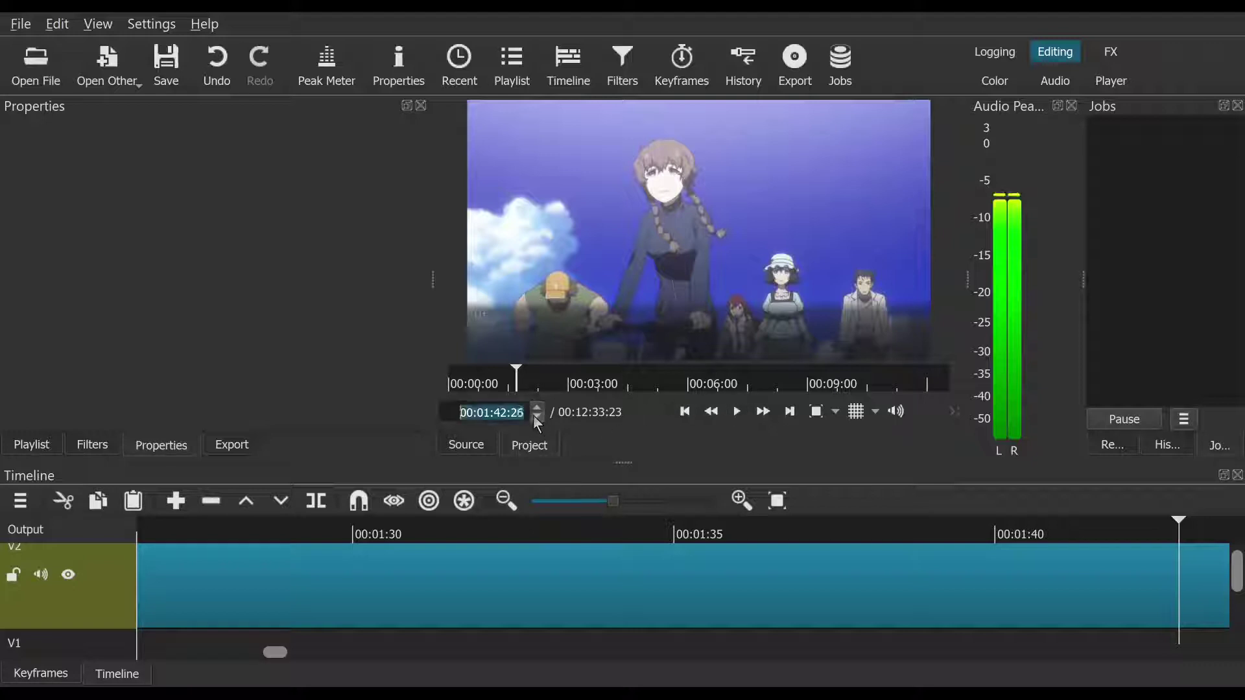
click(537, 417)
click(685, 414)
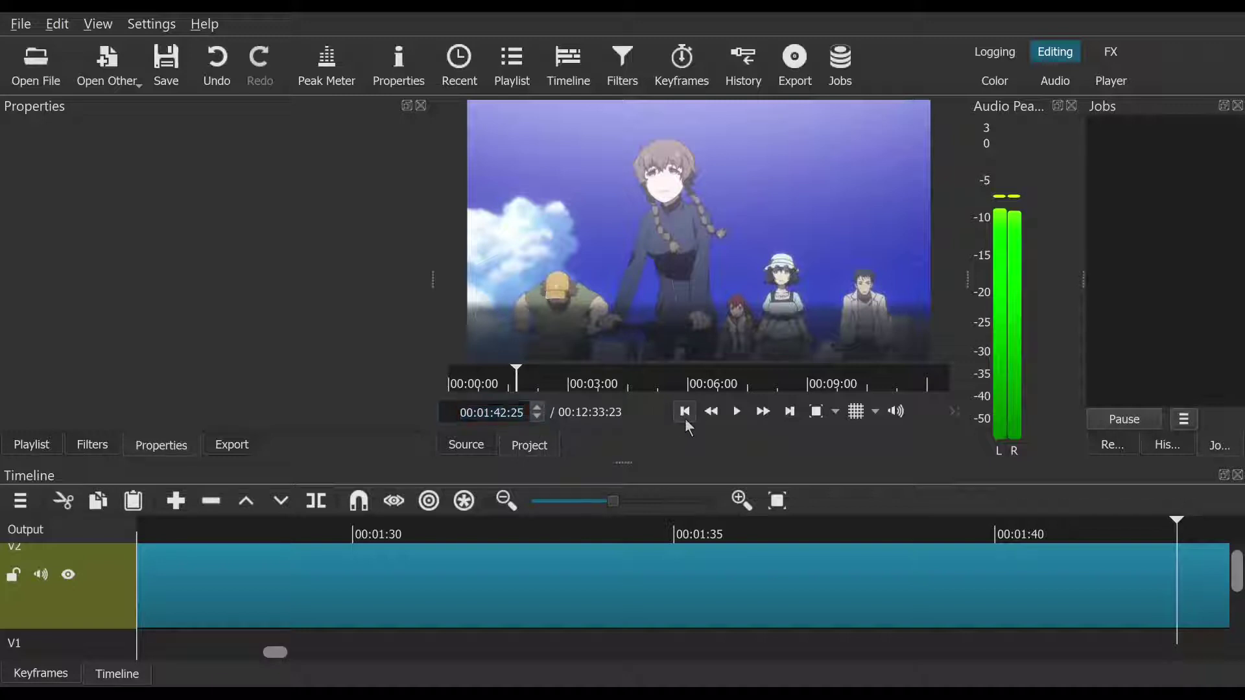
Step: Play the V2 clip up to 00:01:26:22, split it there and remove the part before the cut
click(739, 415)
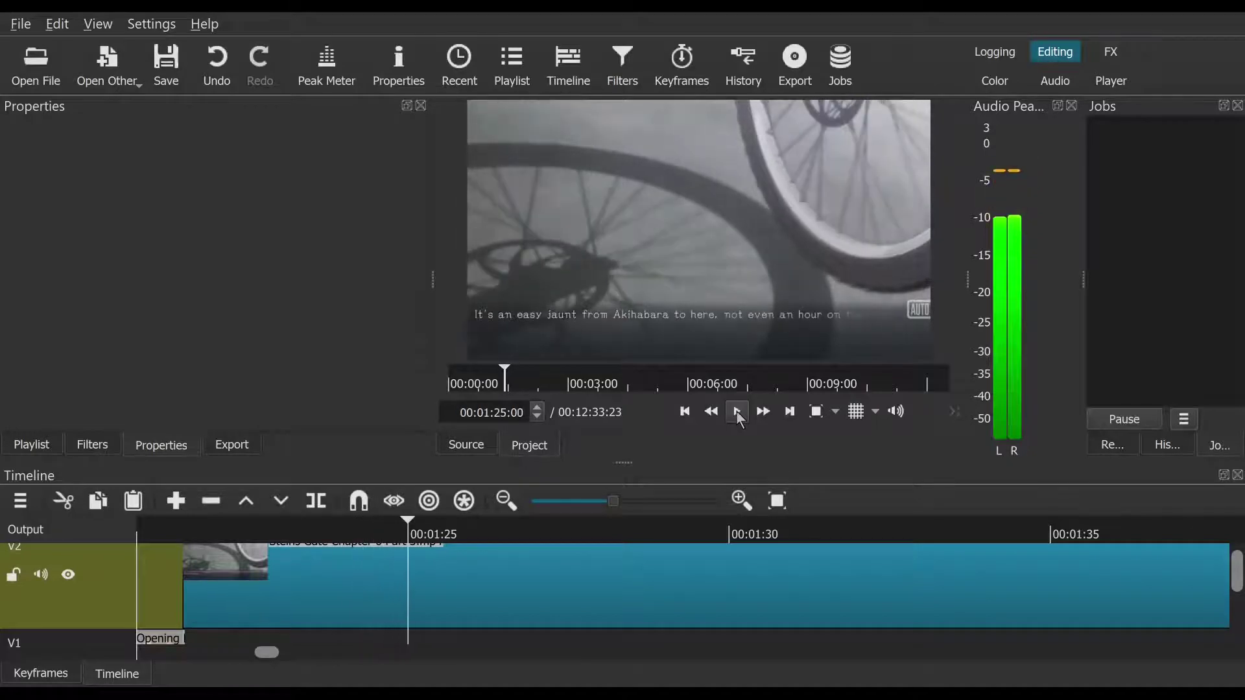
click(738, 414)
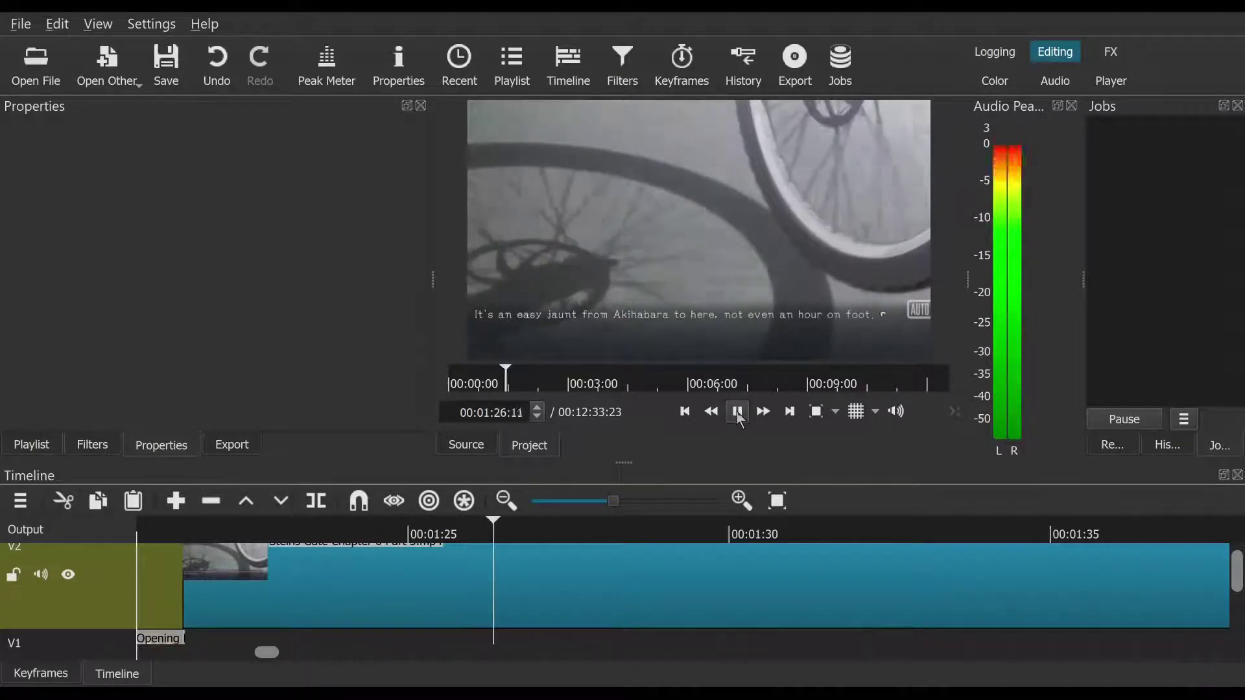
click(740, 415)
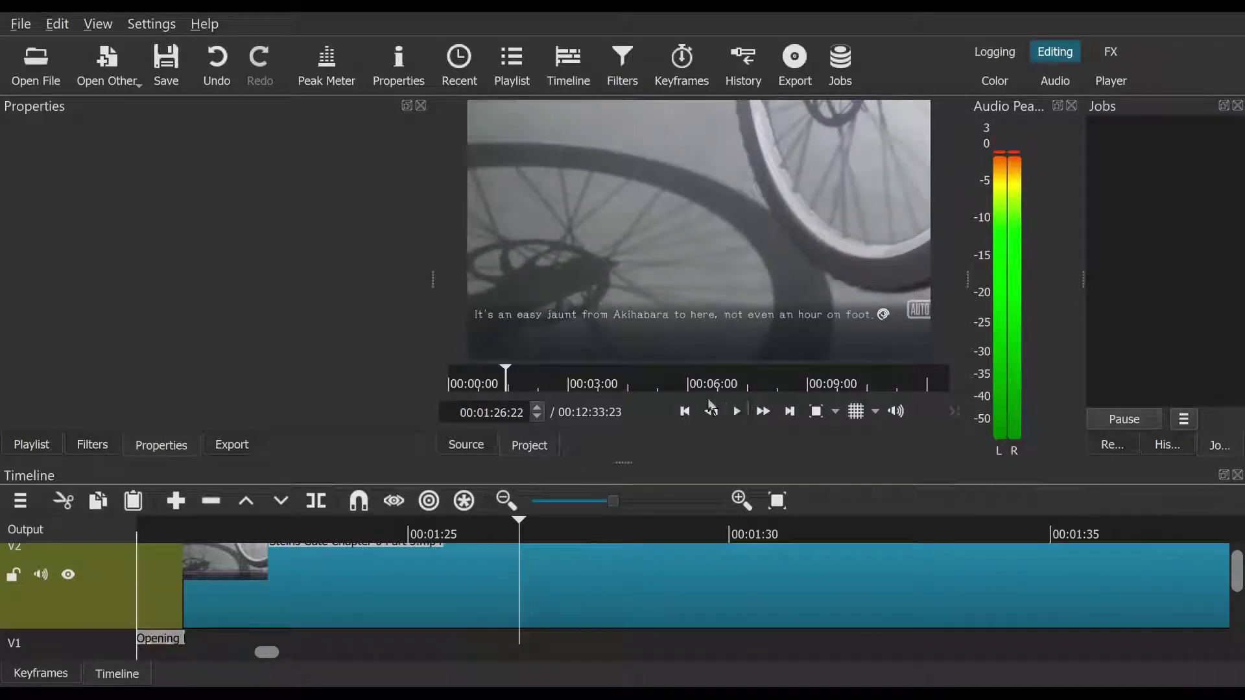
click(316, 502)
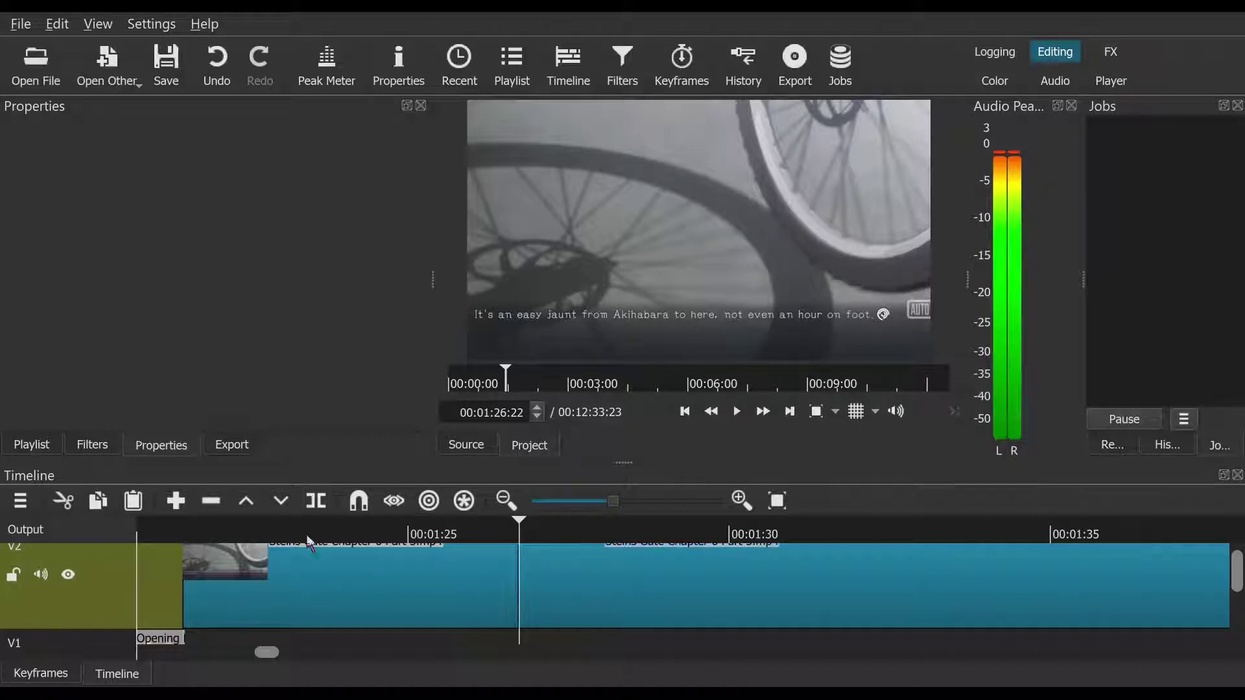
right_click(301, 557)
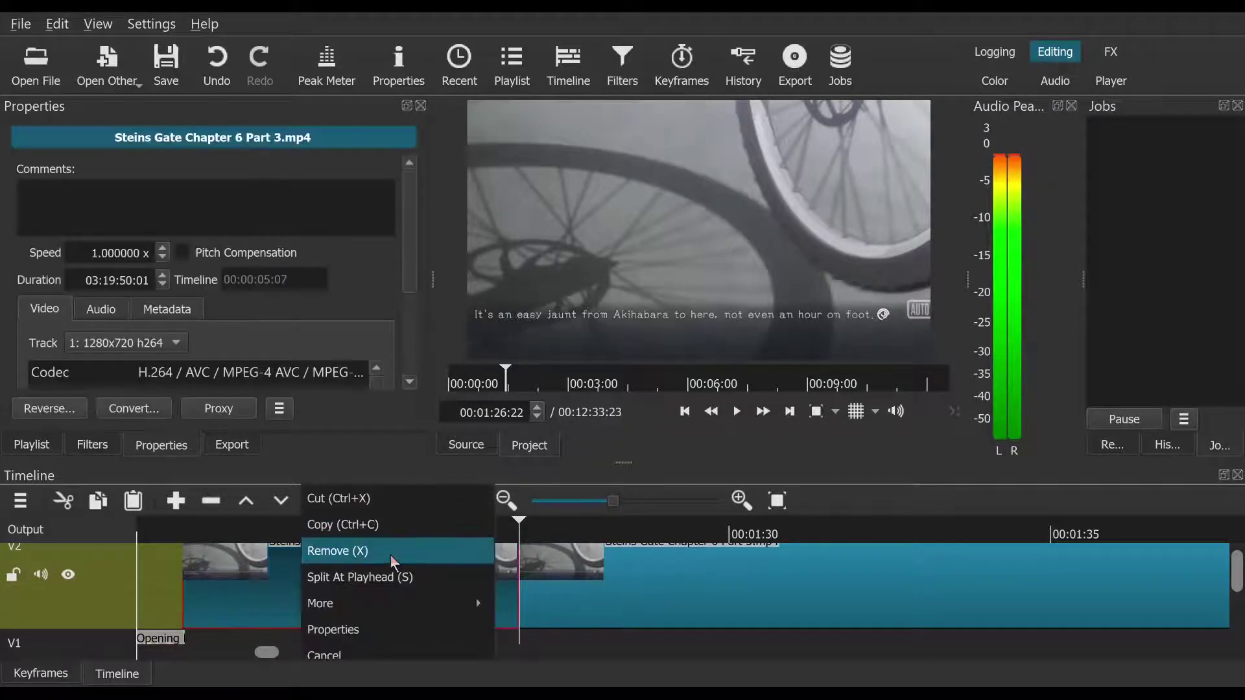
click(392, 549)
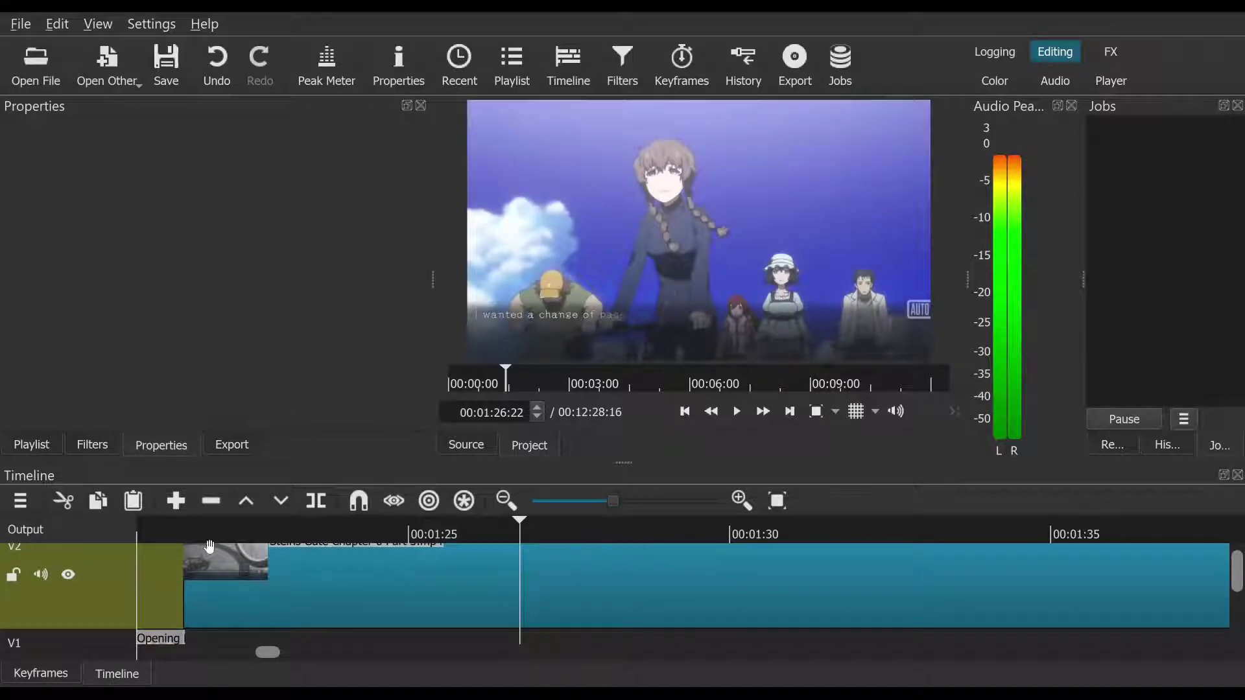
Step: Play the V2 clip from its start, split it at 00:01:30:16, check the cut and remove everything after it
drag(151, 528, 185, 528)
click(735, 413)
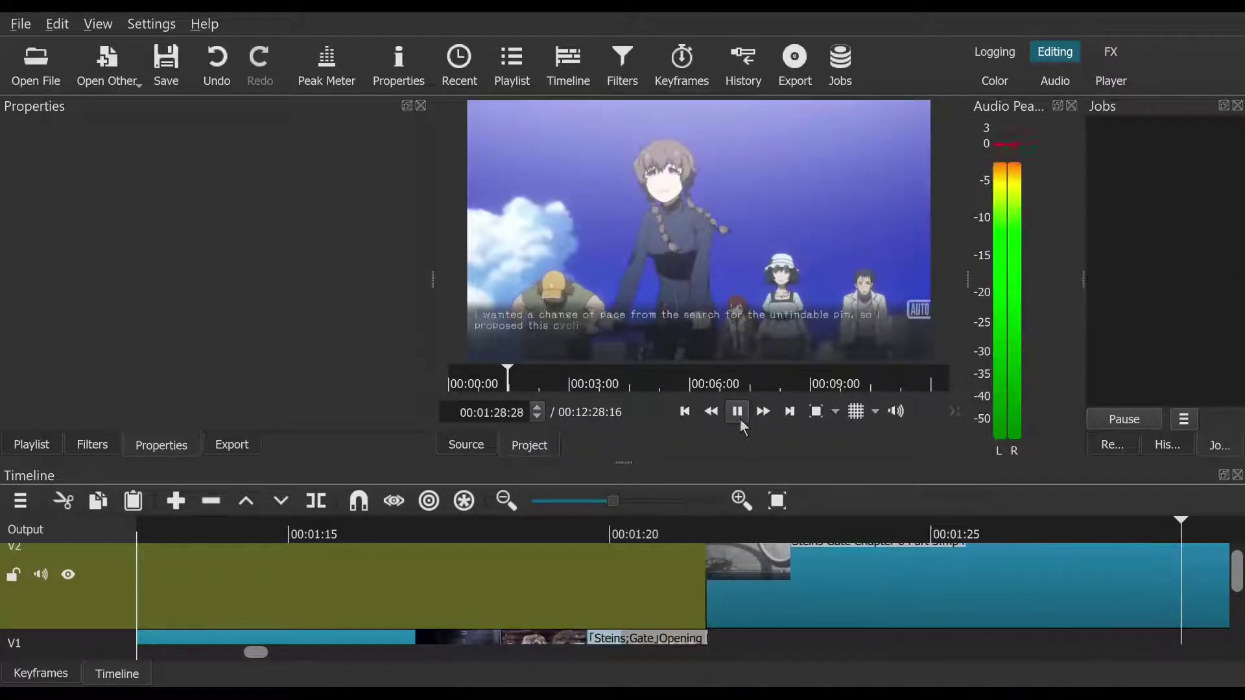
click(739, 418)
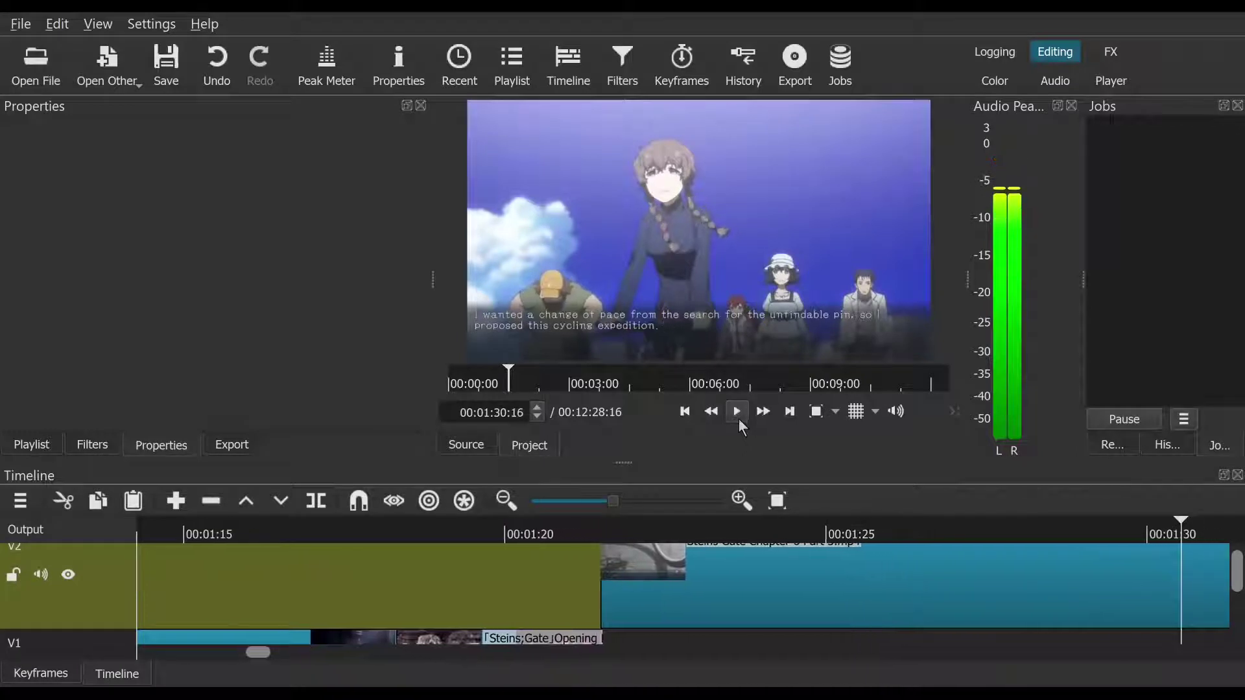
click(316, 502)
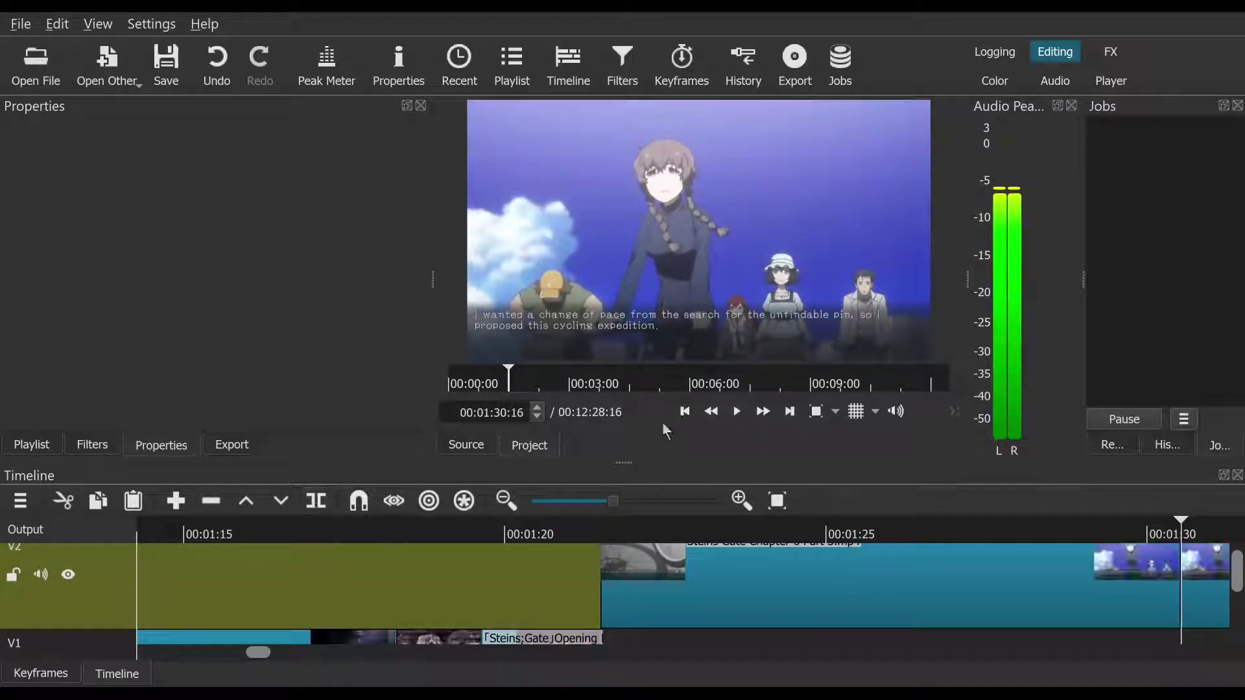
click(737, 412)
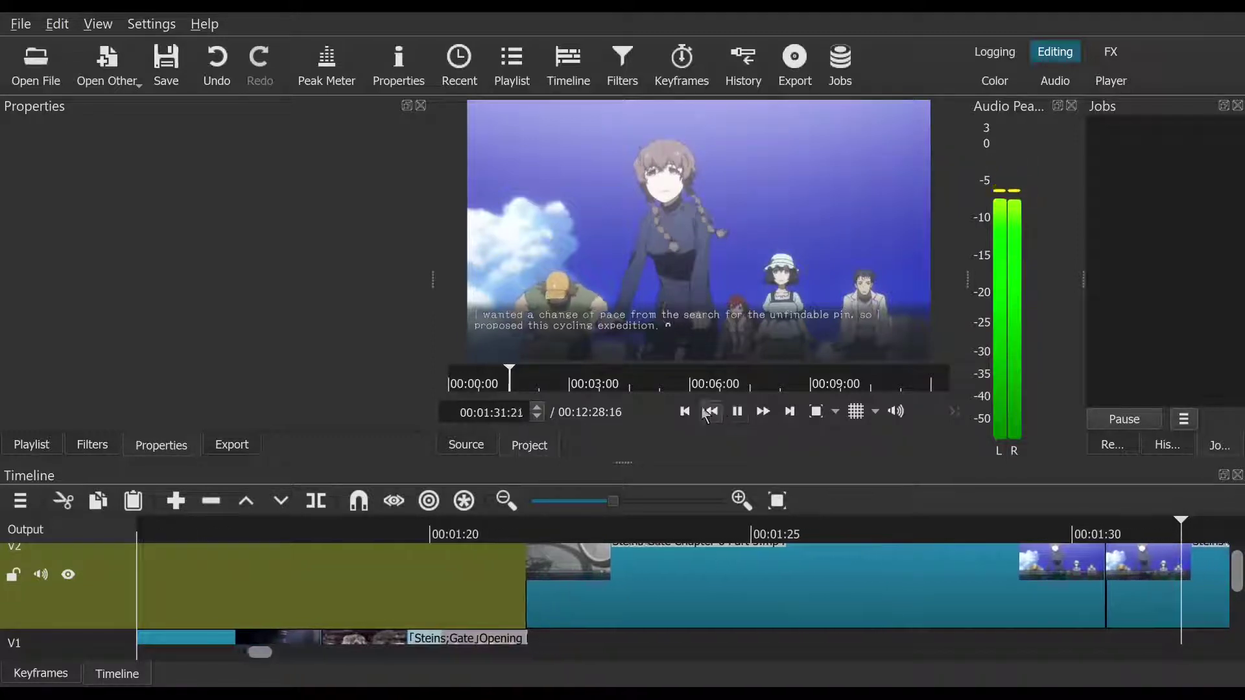
click(737, 411)
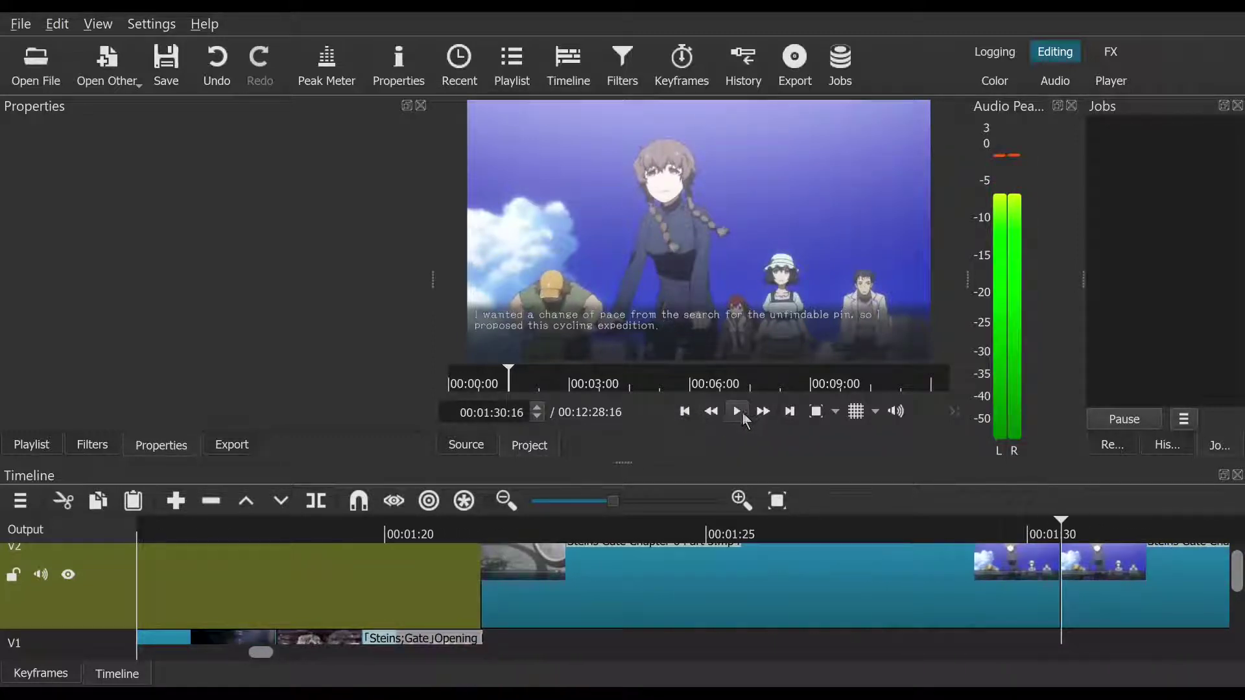
click(741, 412)
click(742, 413)
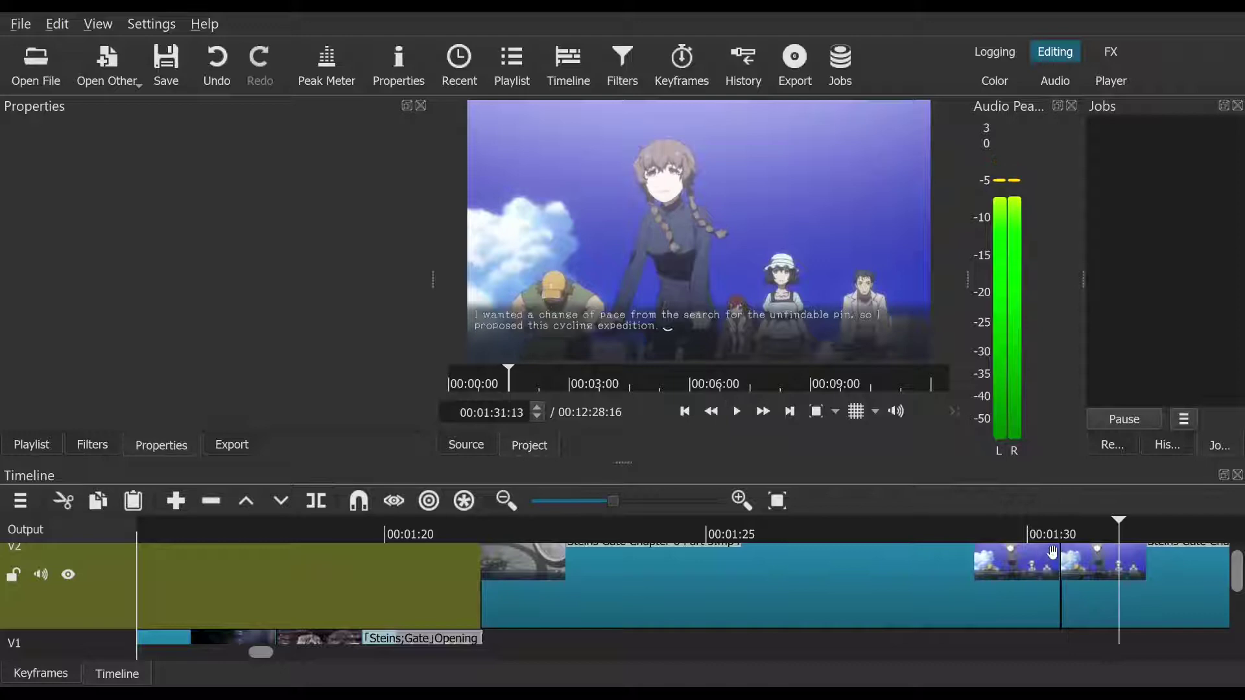
right_click(1101, 574)
click(1102, 553)
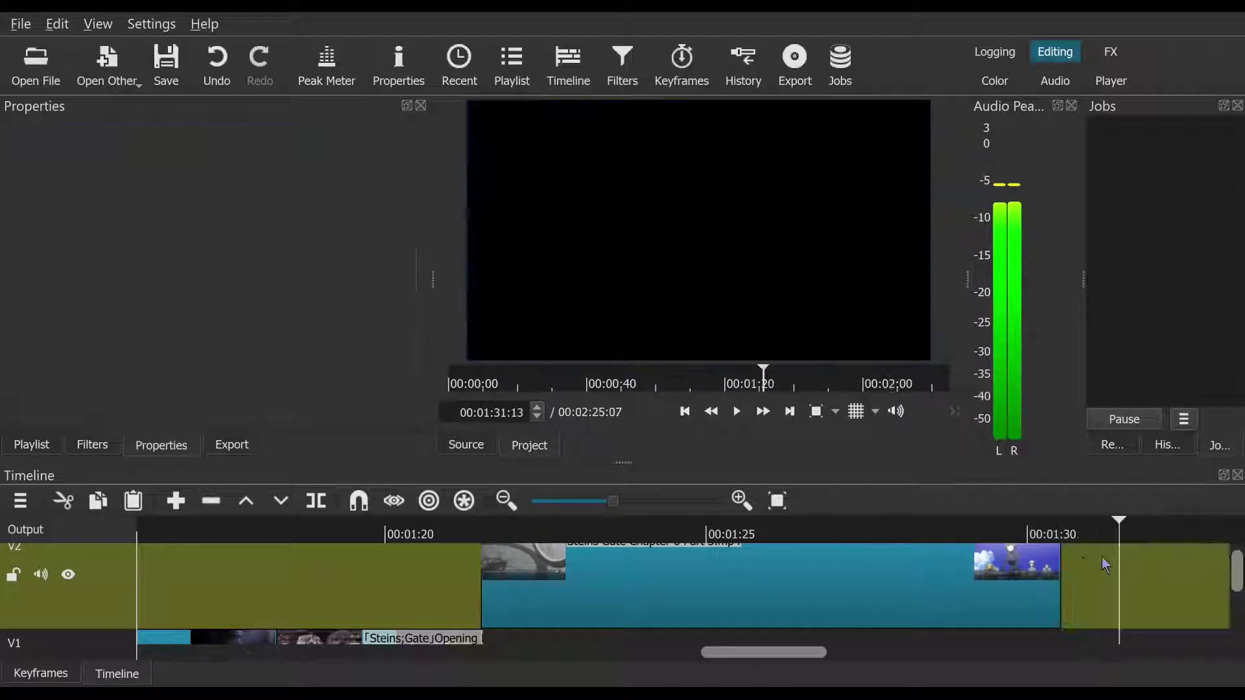
Step: Move the trimmed Chapter 6 clip from V2 down to V1 directly after the opening clip, and play V1 across the joins up to 00:01:23:22
drag(746, 564, 756, 635)
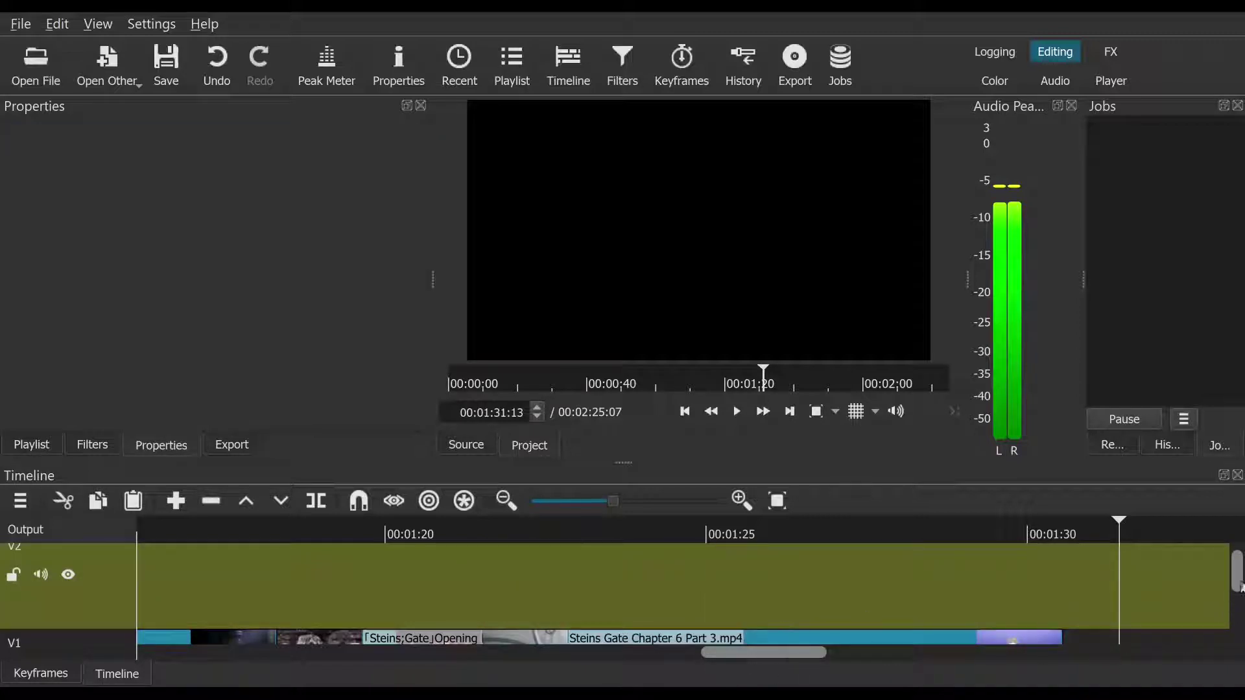
drag(1238, 584, 1239, 624)
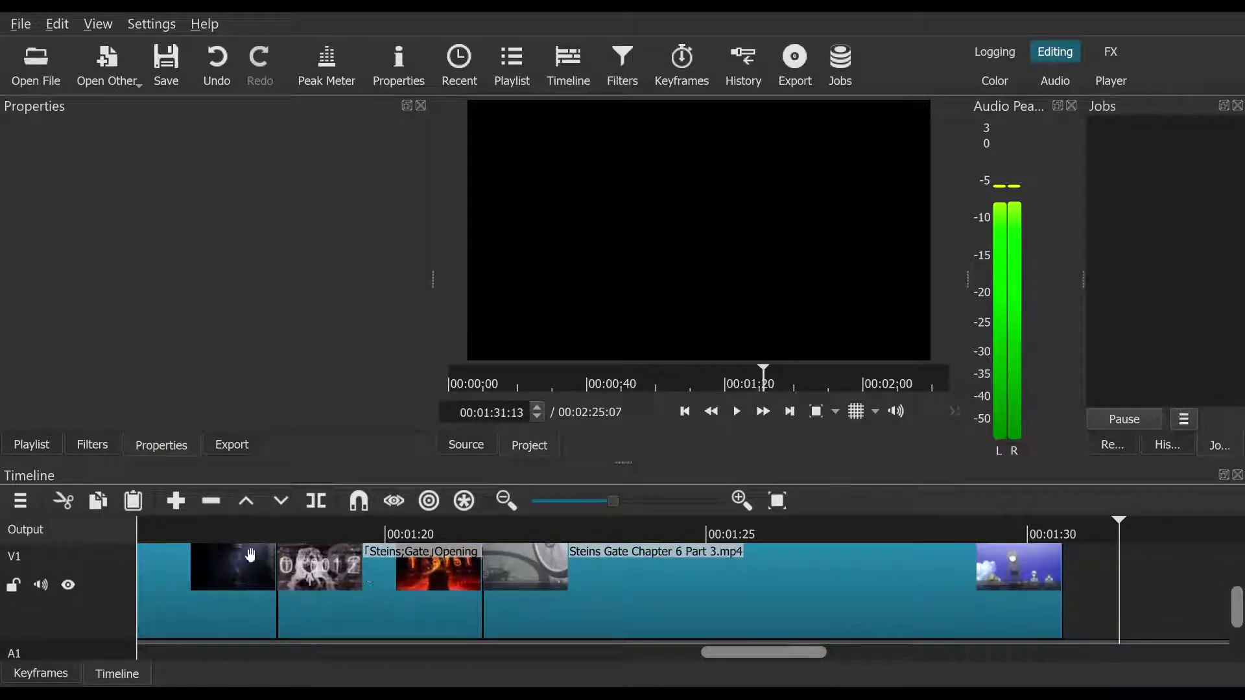
click(233, 540)
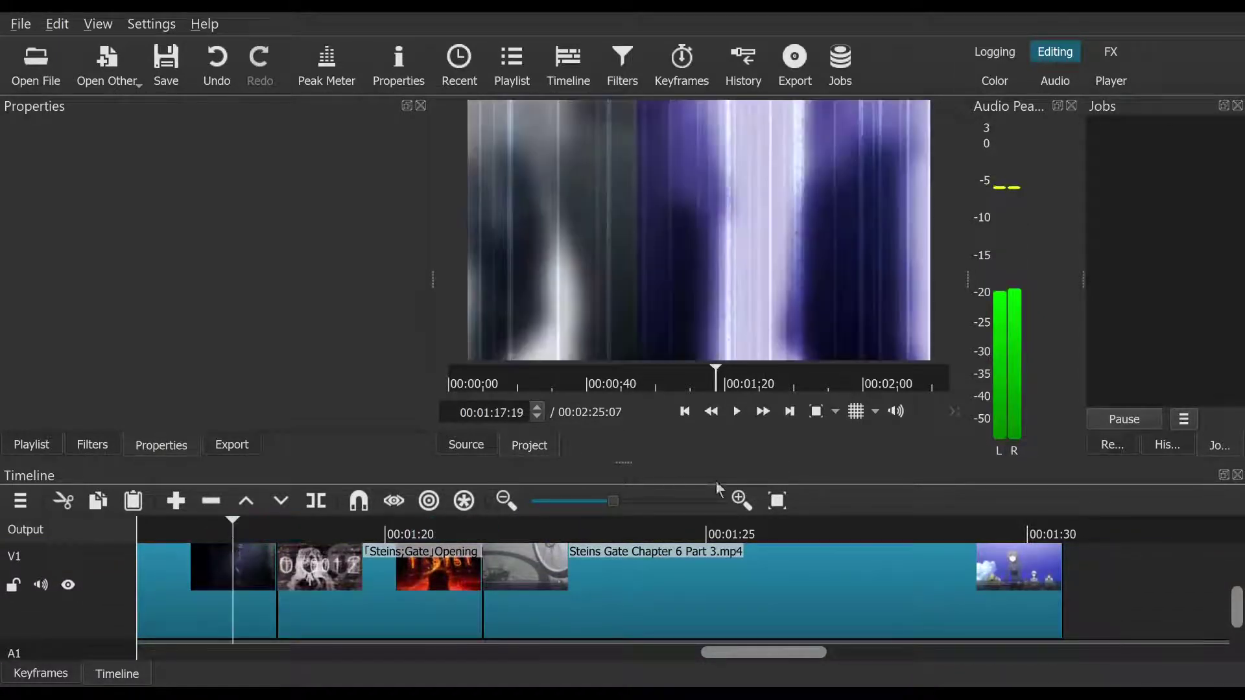
click(745, 405)
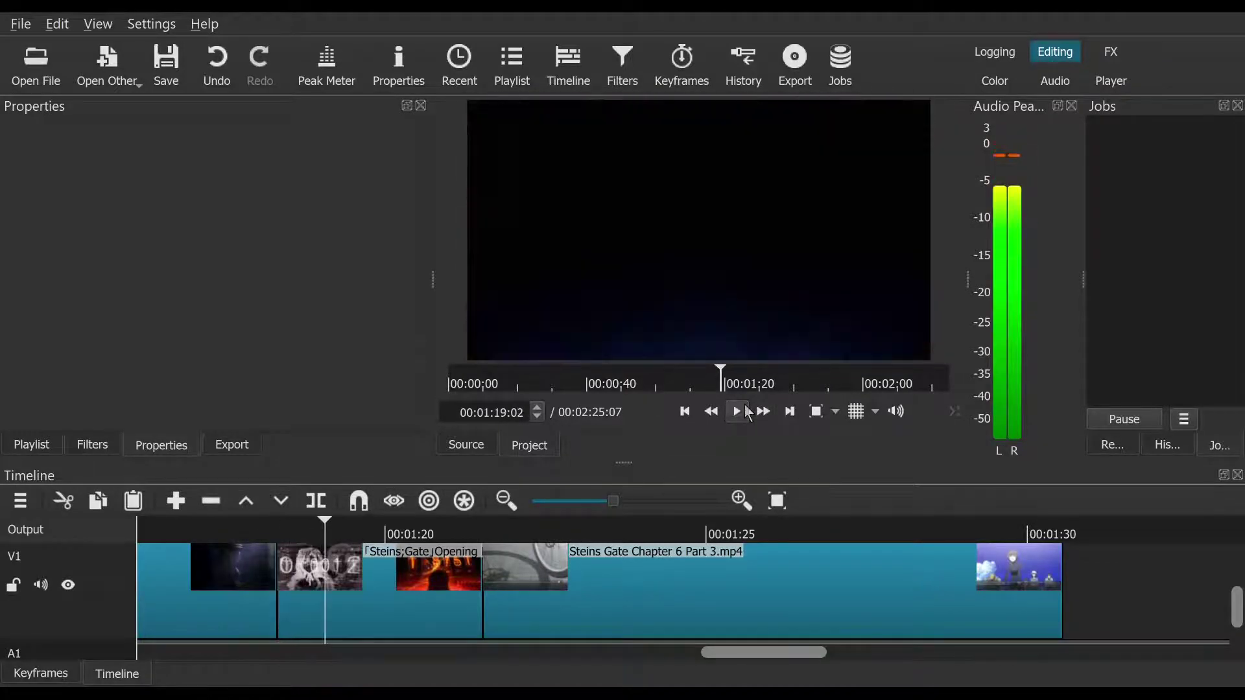
click(745, 405)
drag(220, 528, 275, 552)
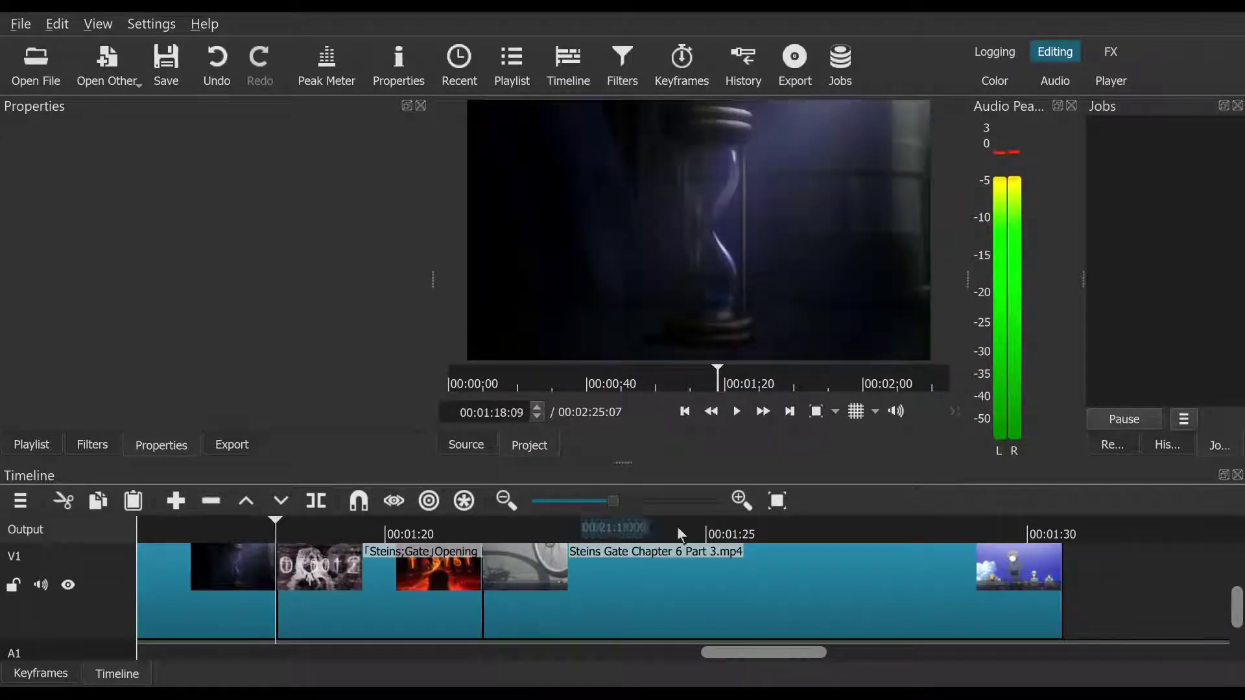
click(738, 412)
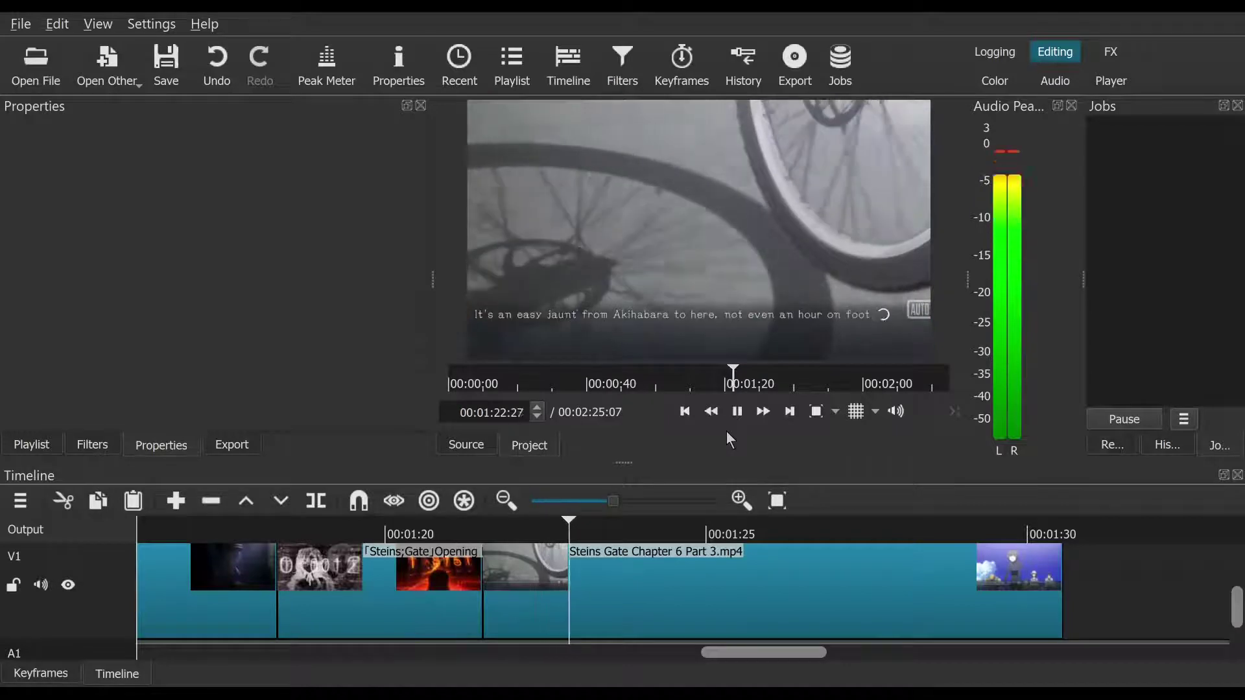
click(738, 412)
Step: Add the Crop: Source video filter to the Steins Gate Chapter 6 Part 3 clip on V1
click(695, 570)
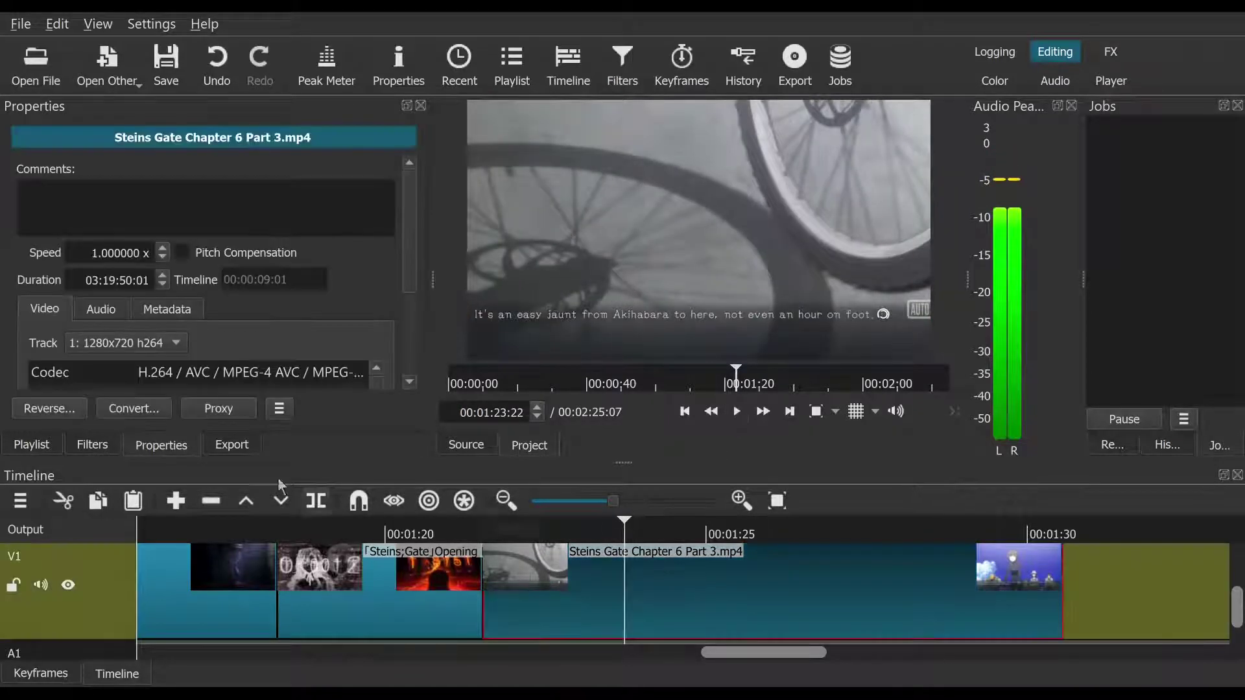
click(99, 447)
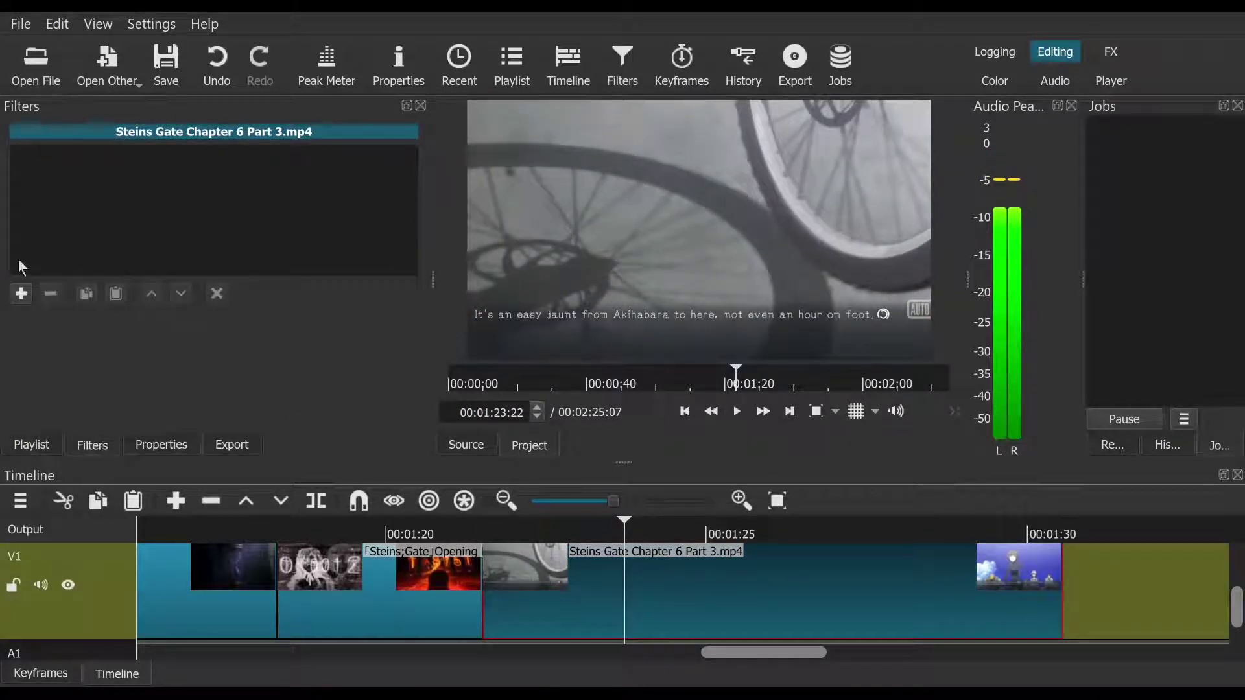
click(22, 290)
scroll(119, 305, down, 3)
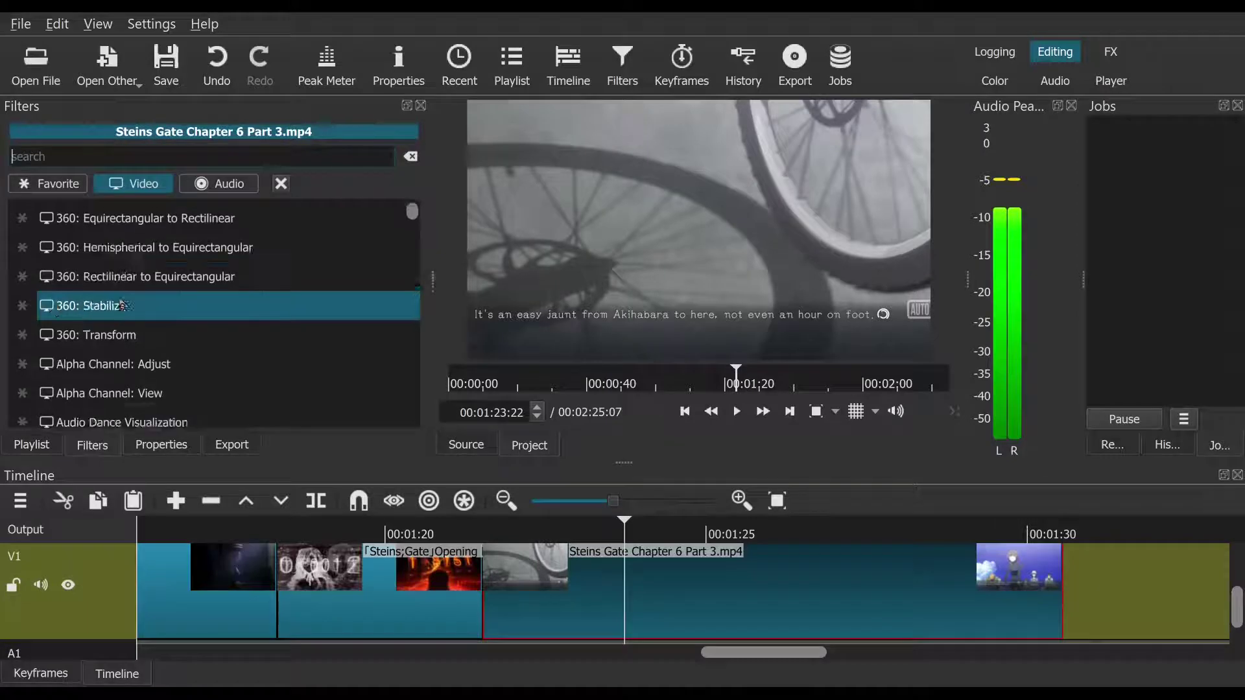
scroll(131, 301, down, 4)
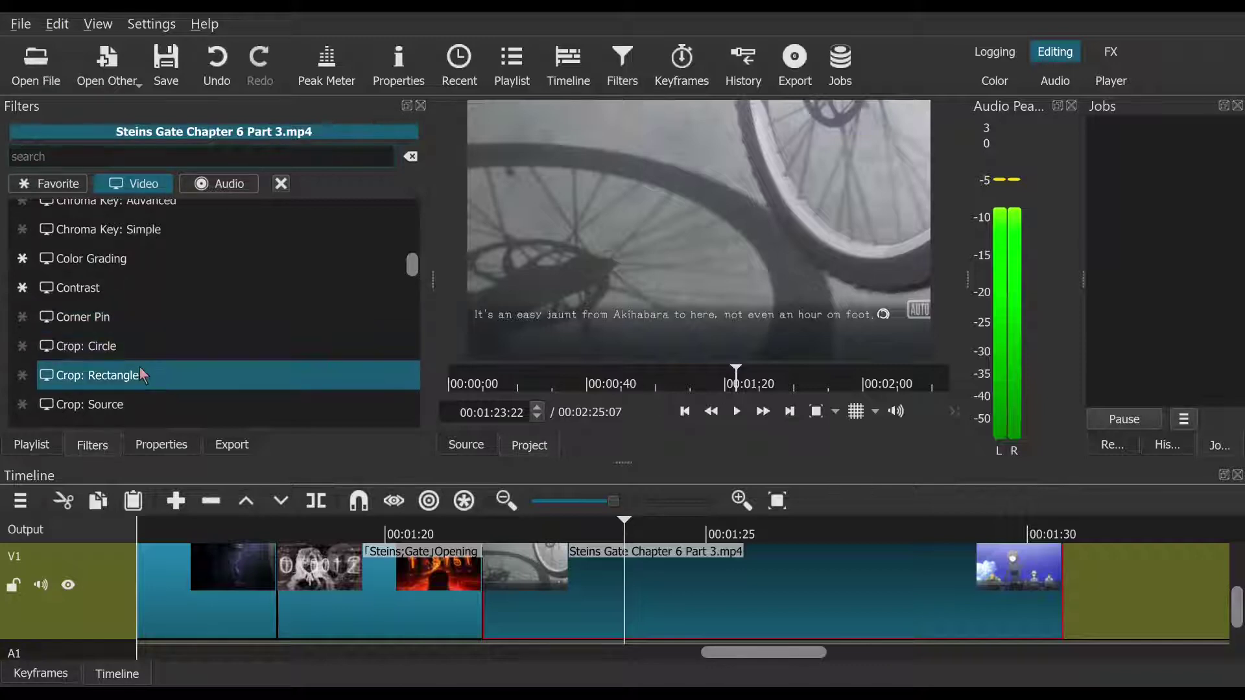
scroll(140, 366, down, 2)
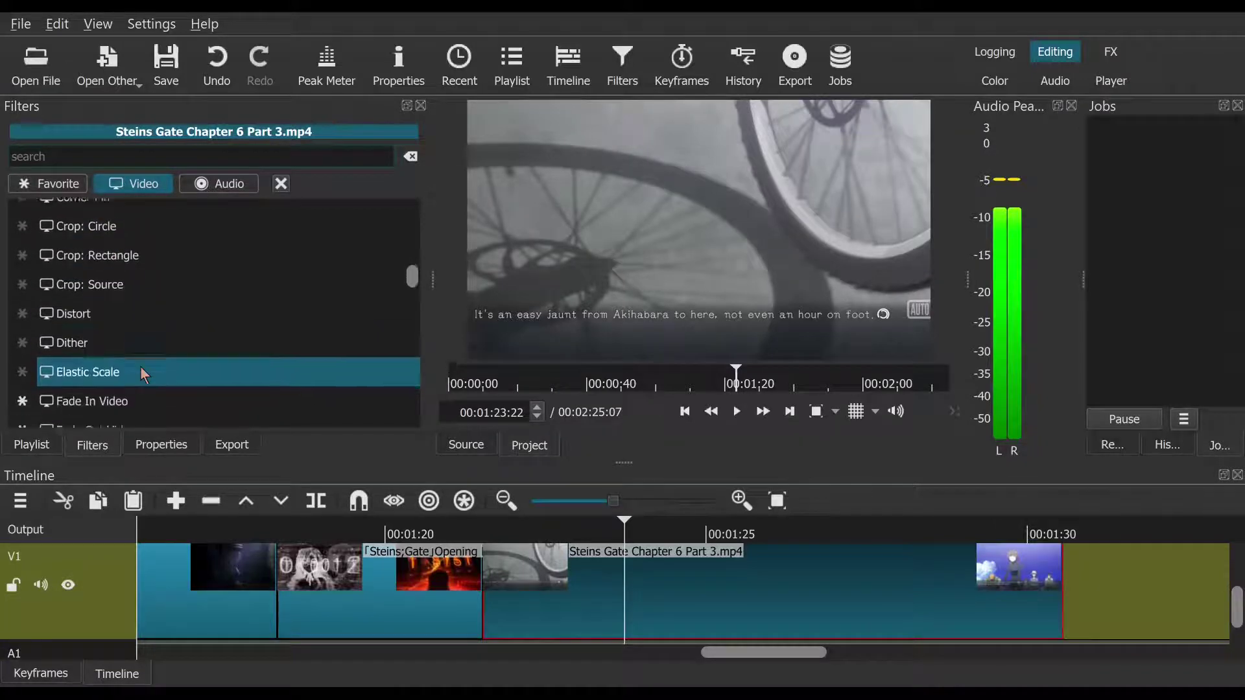
click(117, 279)
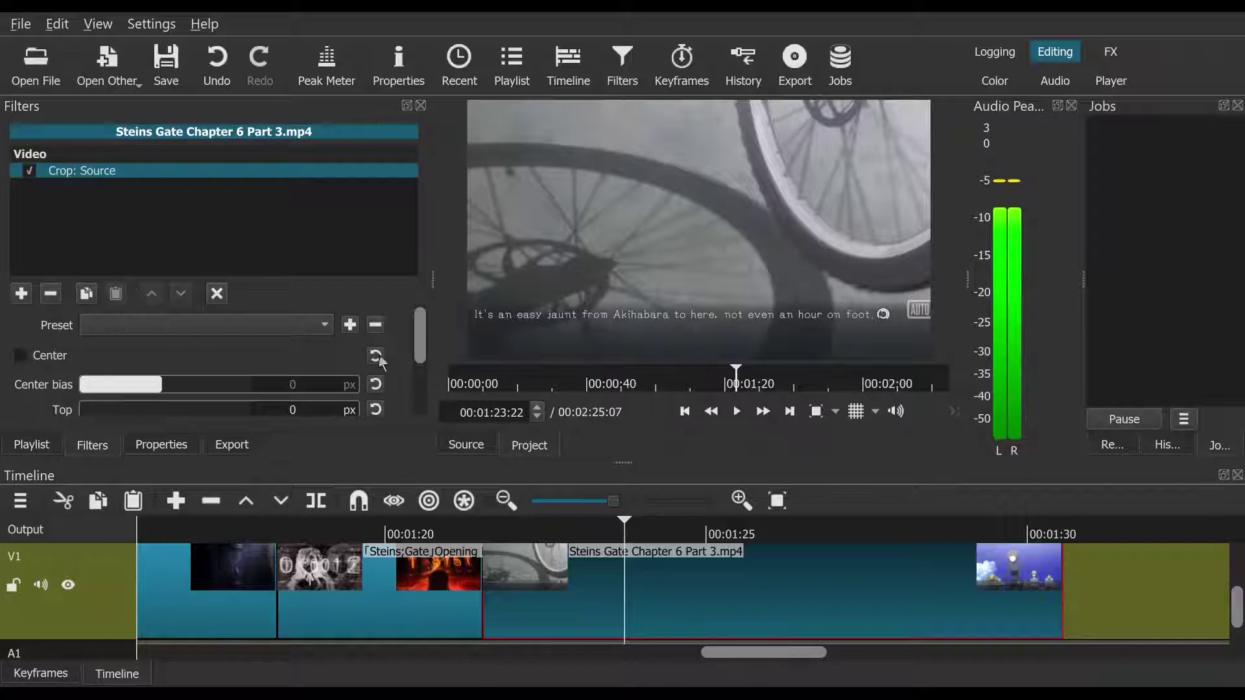
Step: Crop 226 px off the bottom of the Chapter 6 clip to cut away the subtitle line
drag(425, 350, 423, 387)
click(87, 364)
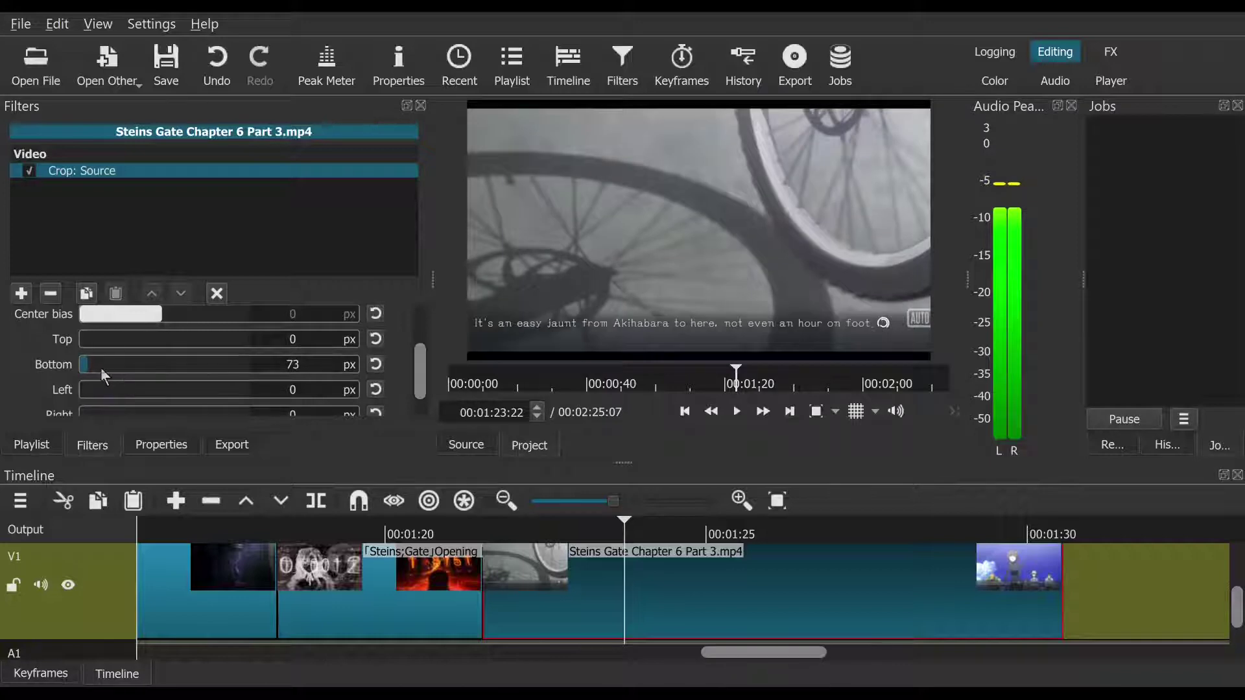
drag(100, 367, 114, 377)
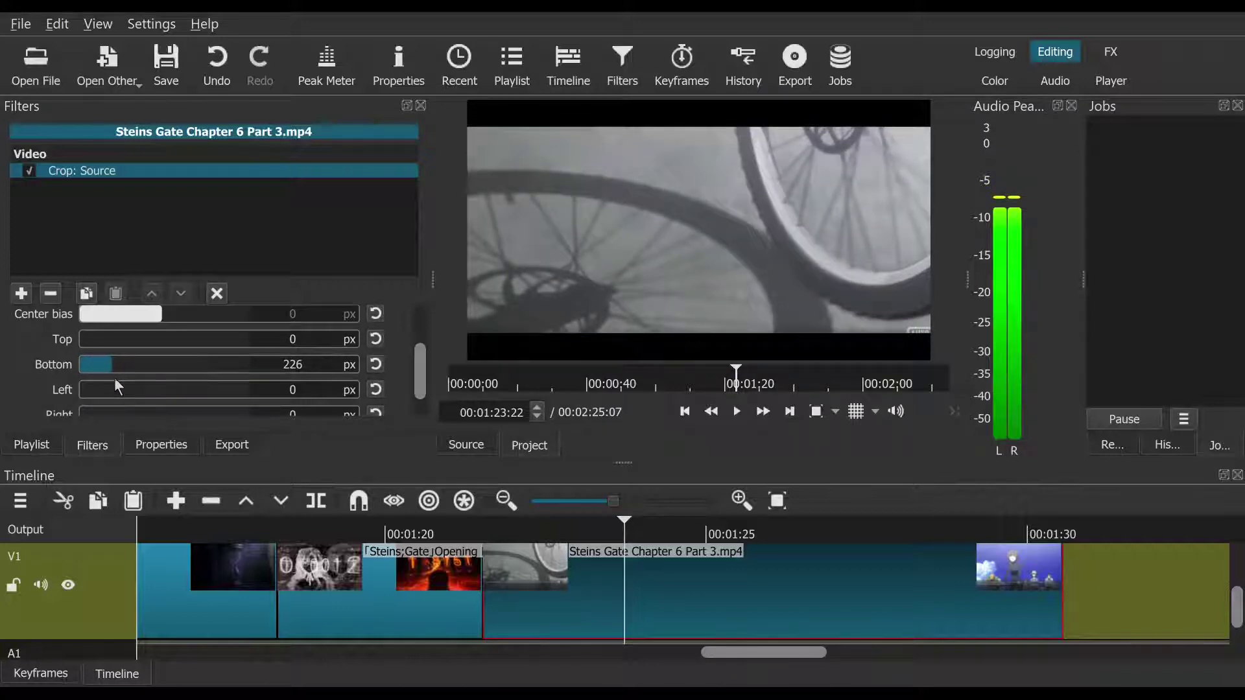
Step: Play the cropped Chapter 6 clip through past its end, and return the playhead to the clip's end at 00:01:30:17
click(738, 412)
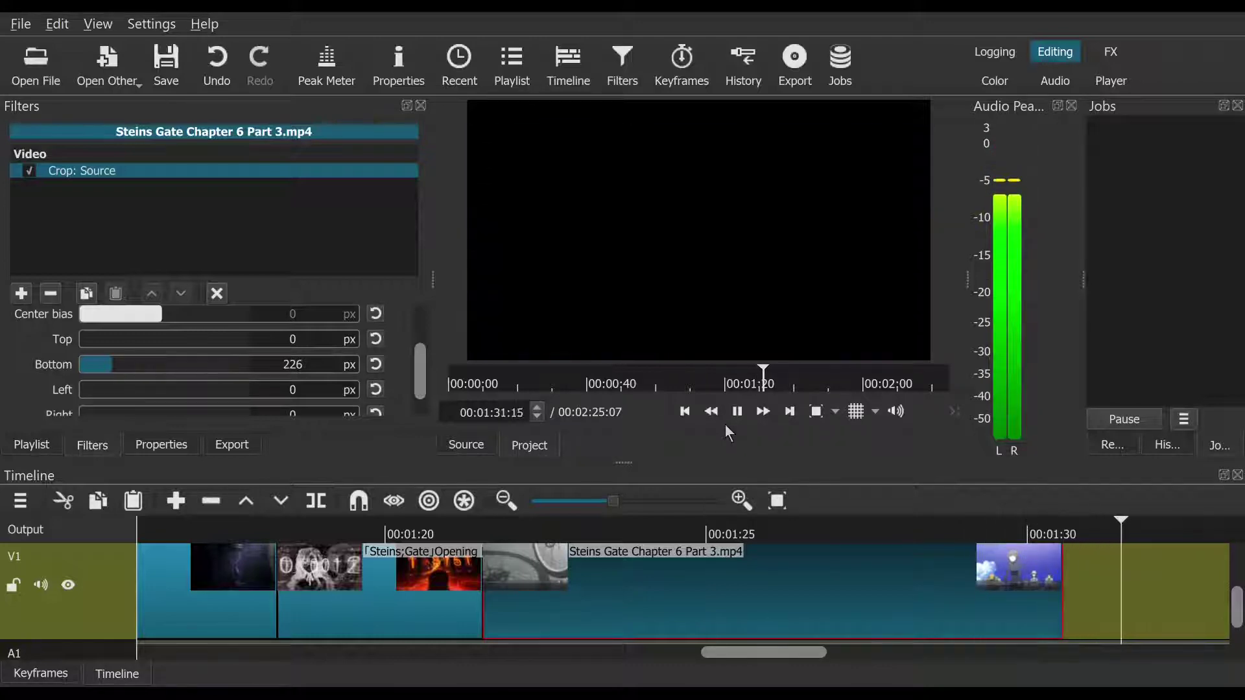
click(738, 413)
click(684, 411)
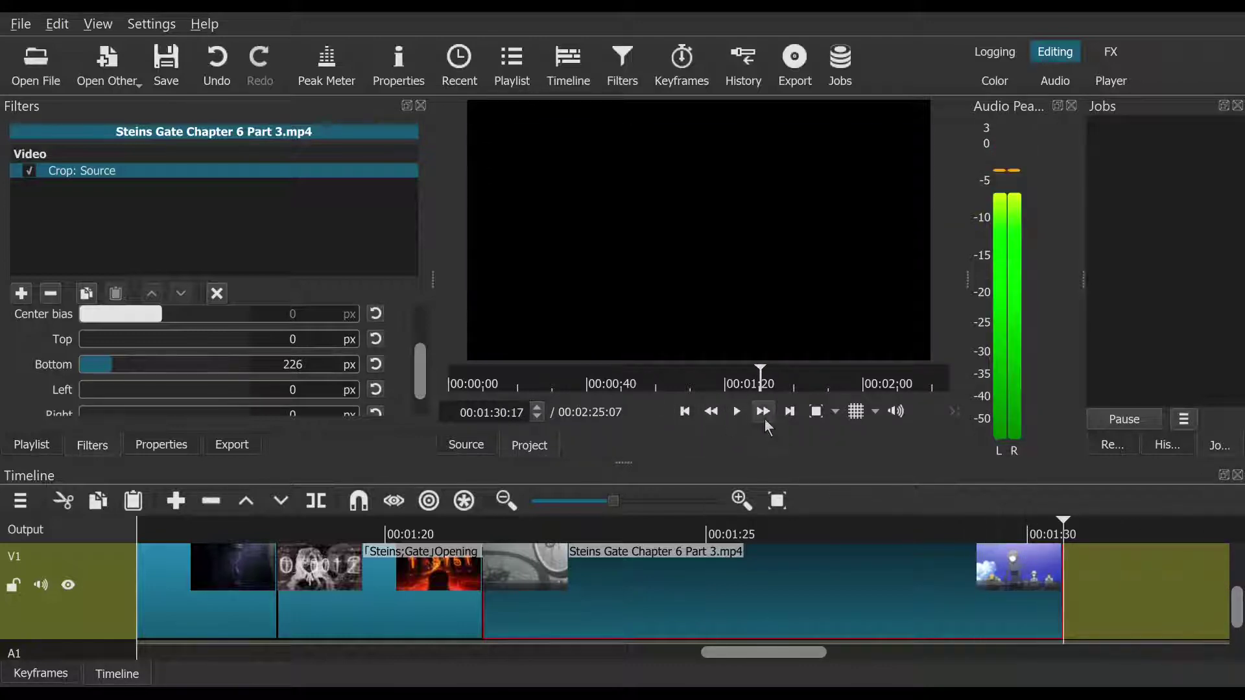
click(788, 422)
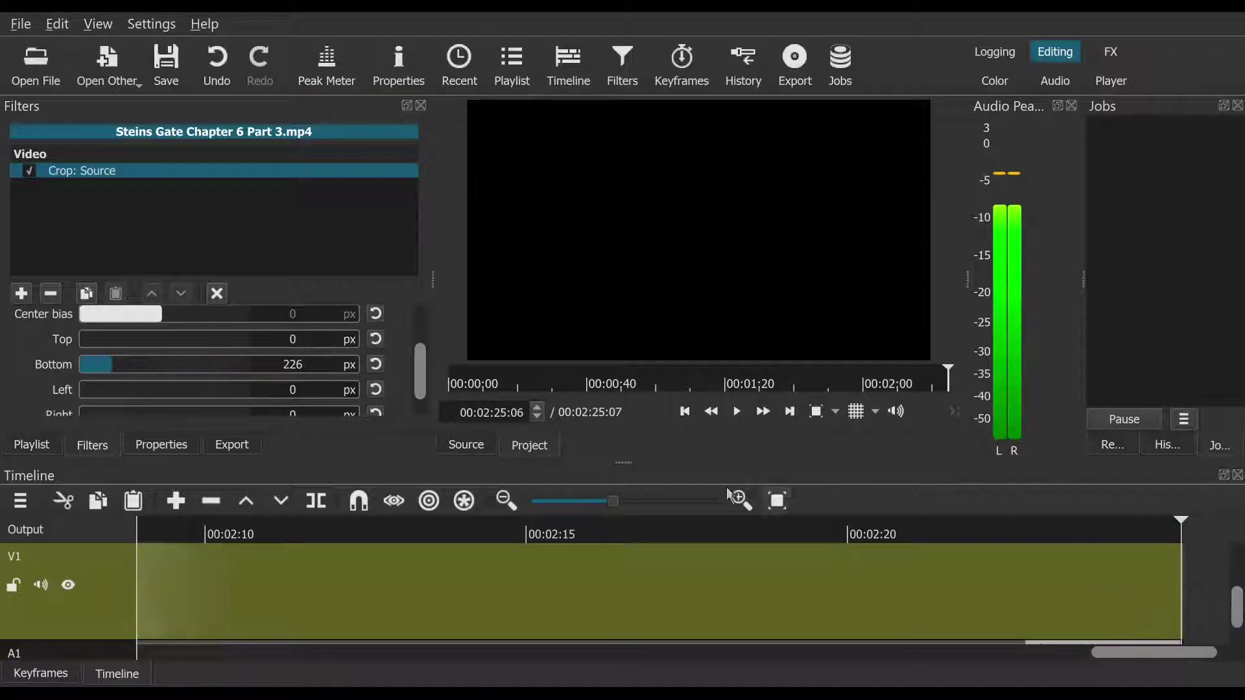
click(684, 415)
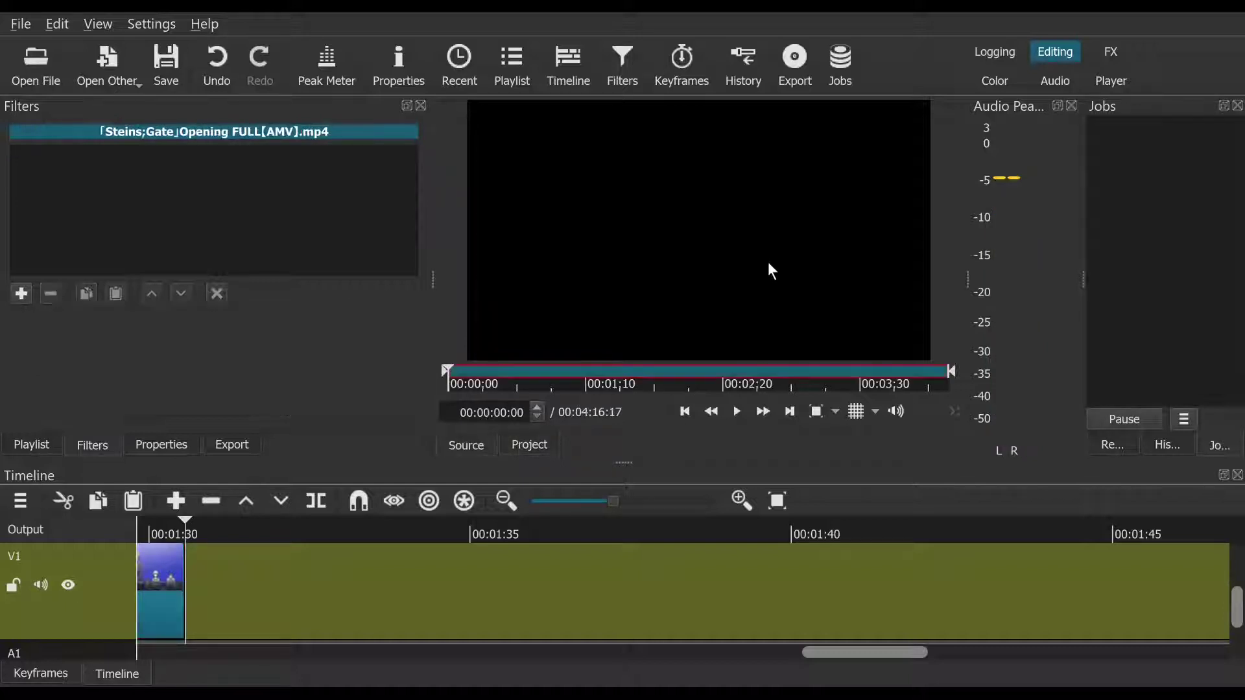
Step: Preview the first second of the Steins;Gate opening source clip and set its audio track to None
click(737, 411)
click(738, 412)
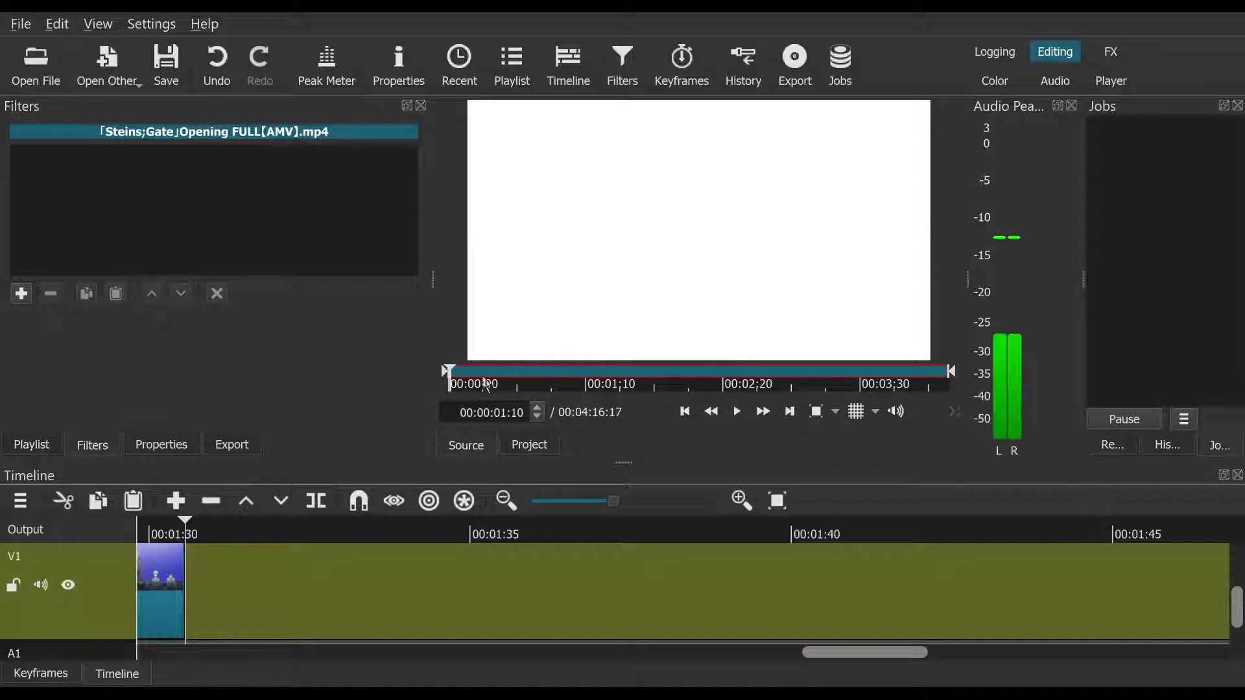
click(158, 450)
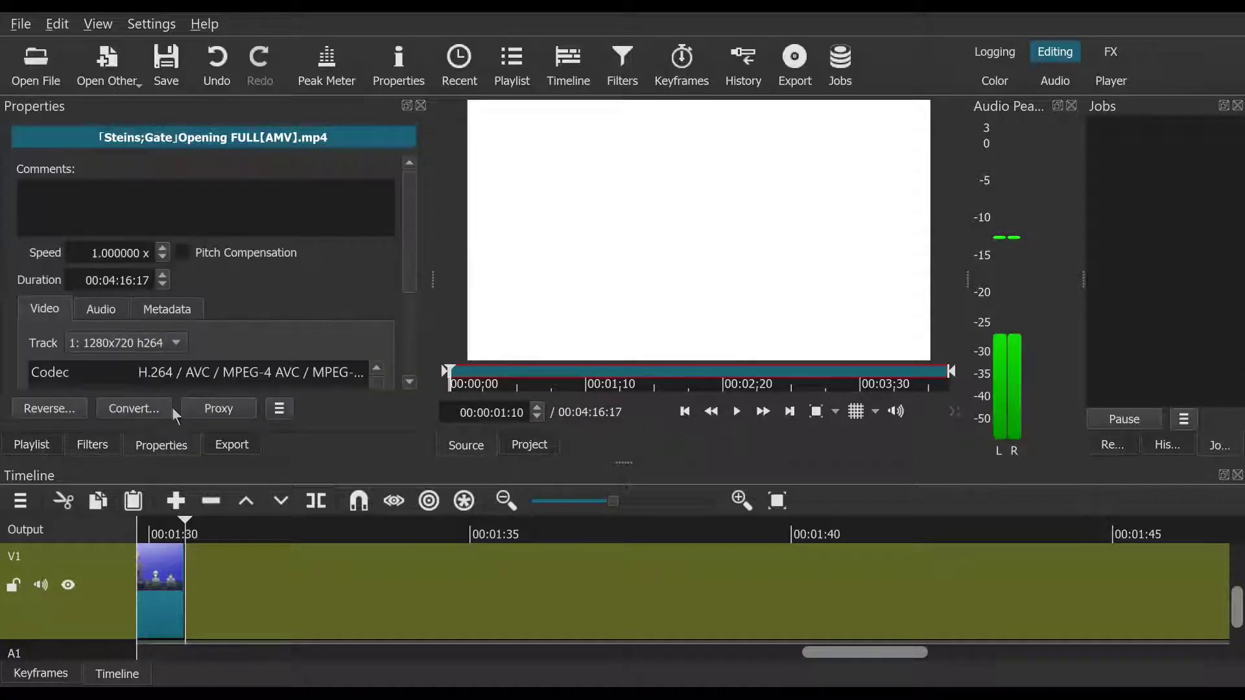
click(98, 317)
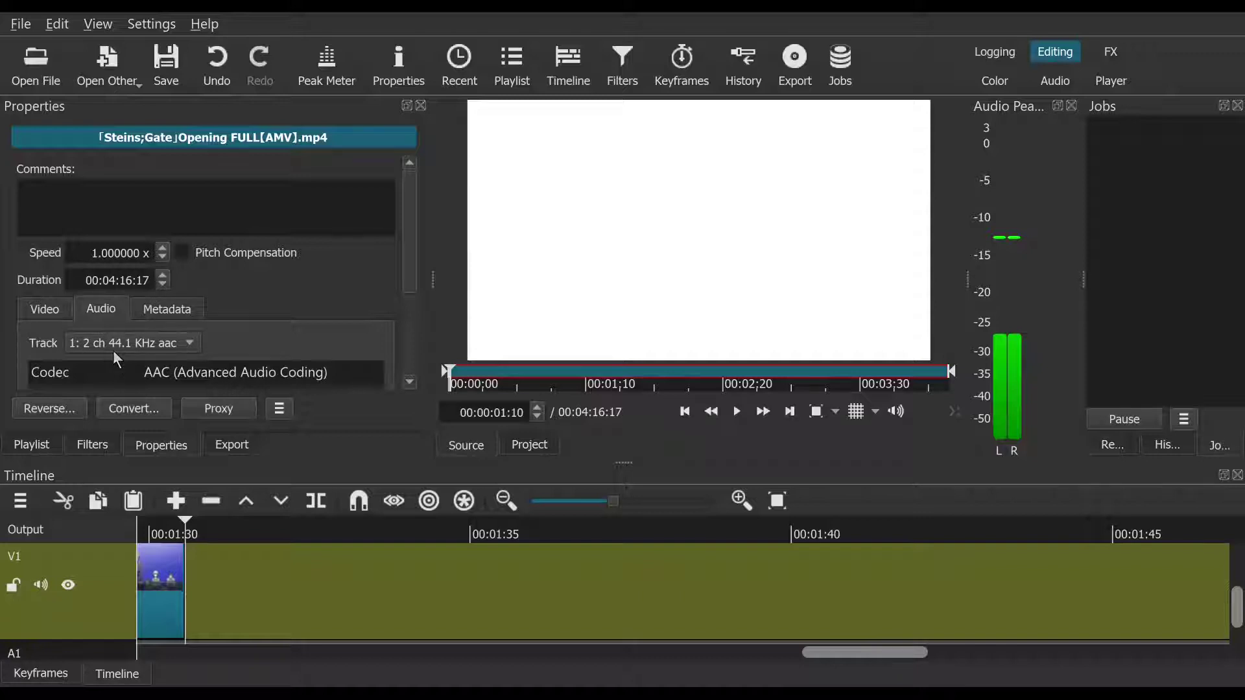
scroll(107, 337, up, 1)
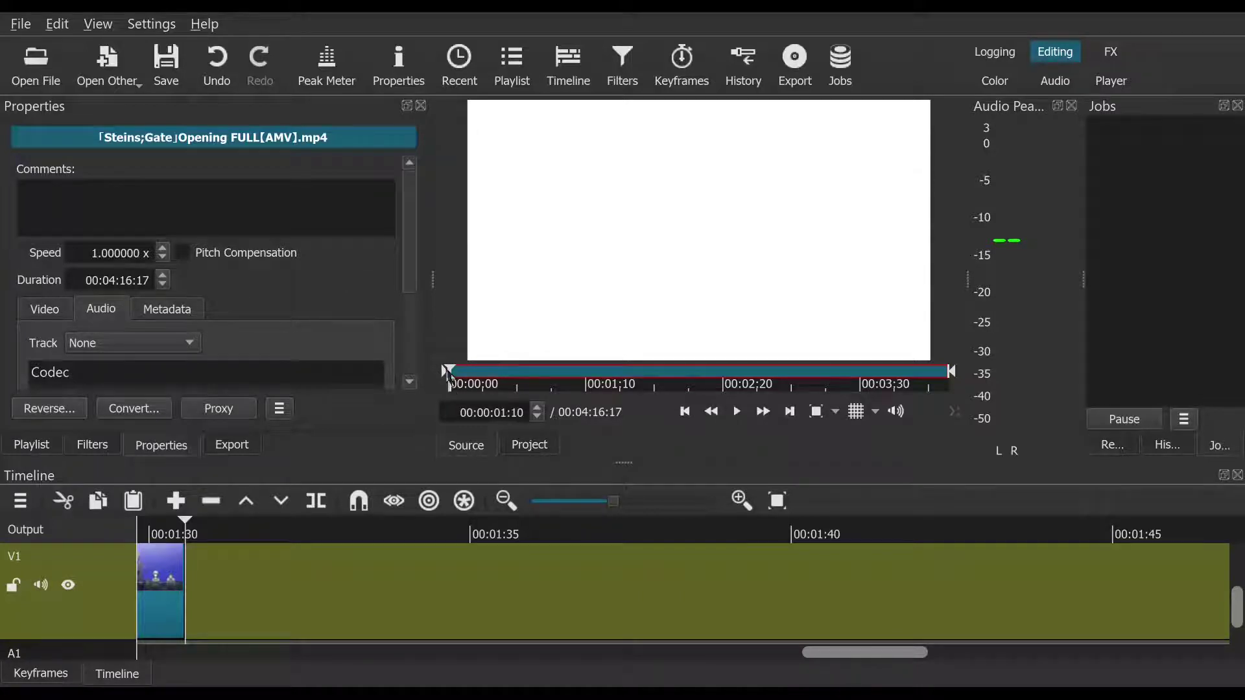
Step: Scrub the opening source clip to find the title logo shot and set the in point there at 00:01:41:18
drag(449, 376, 484, 376)
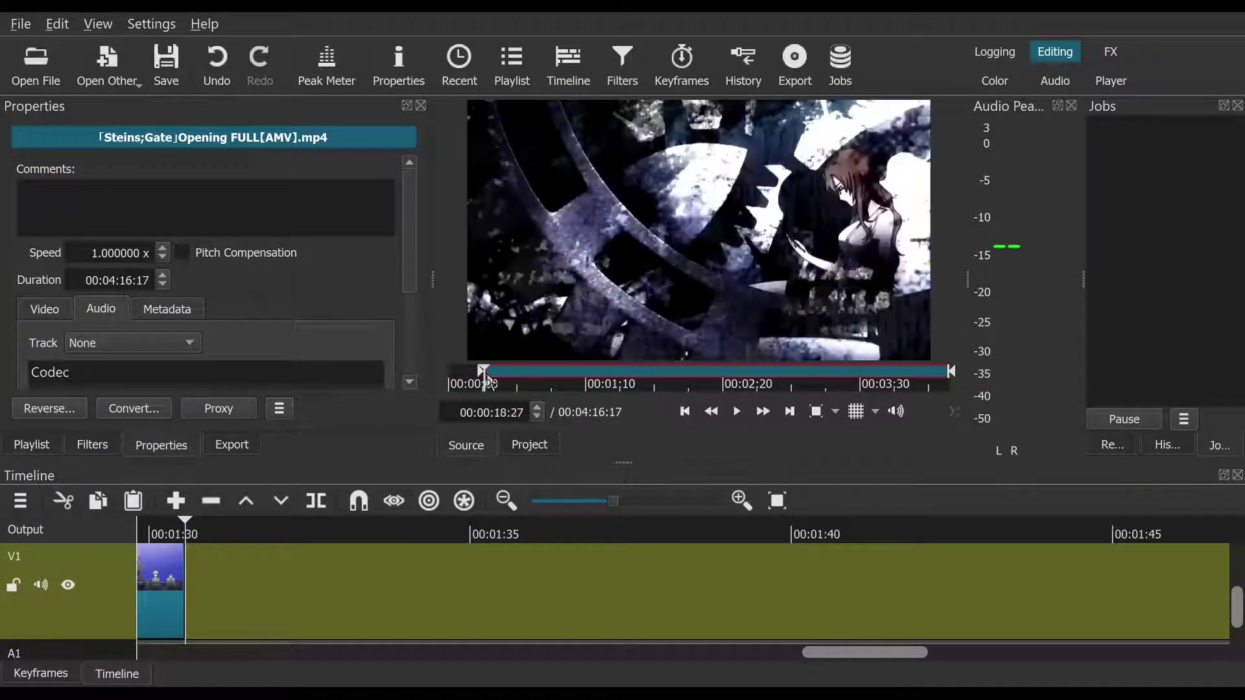
click(580, 381)
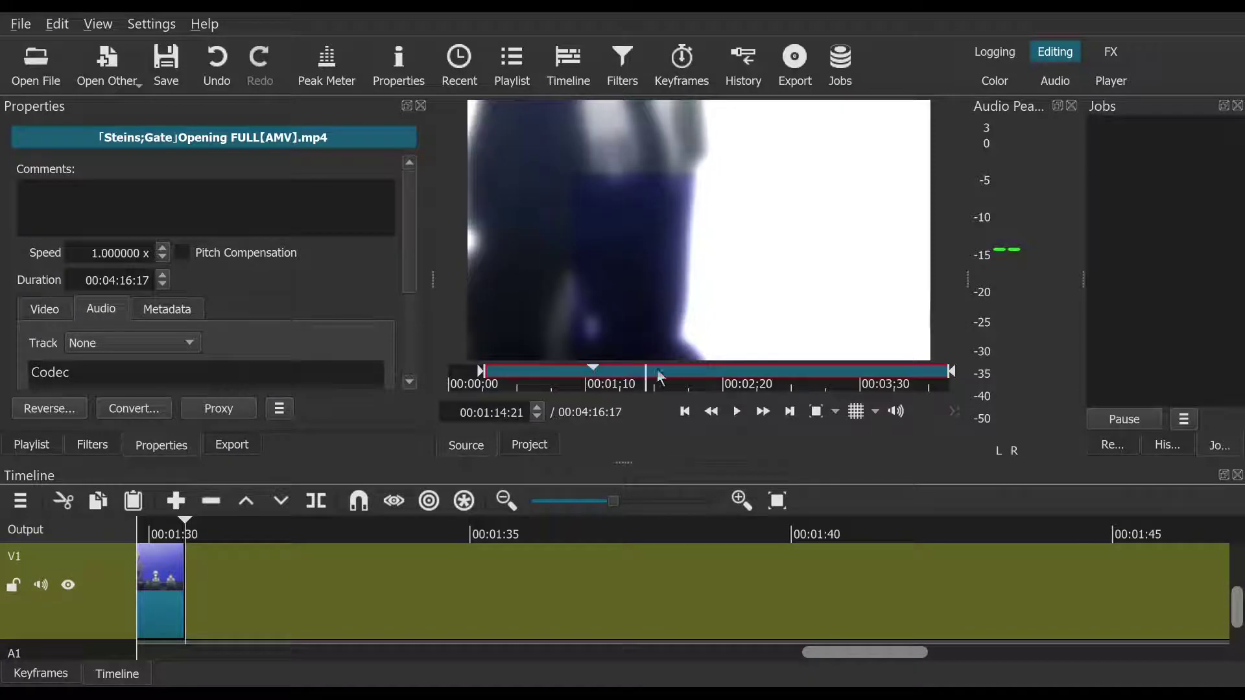
click(661, 372)
drag(666, 376, 649, 371)
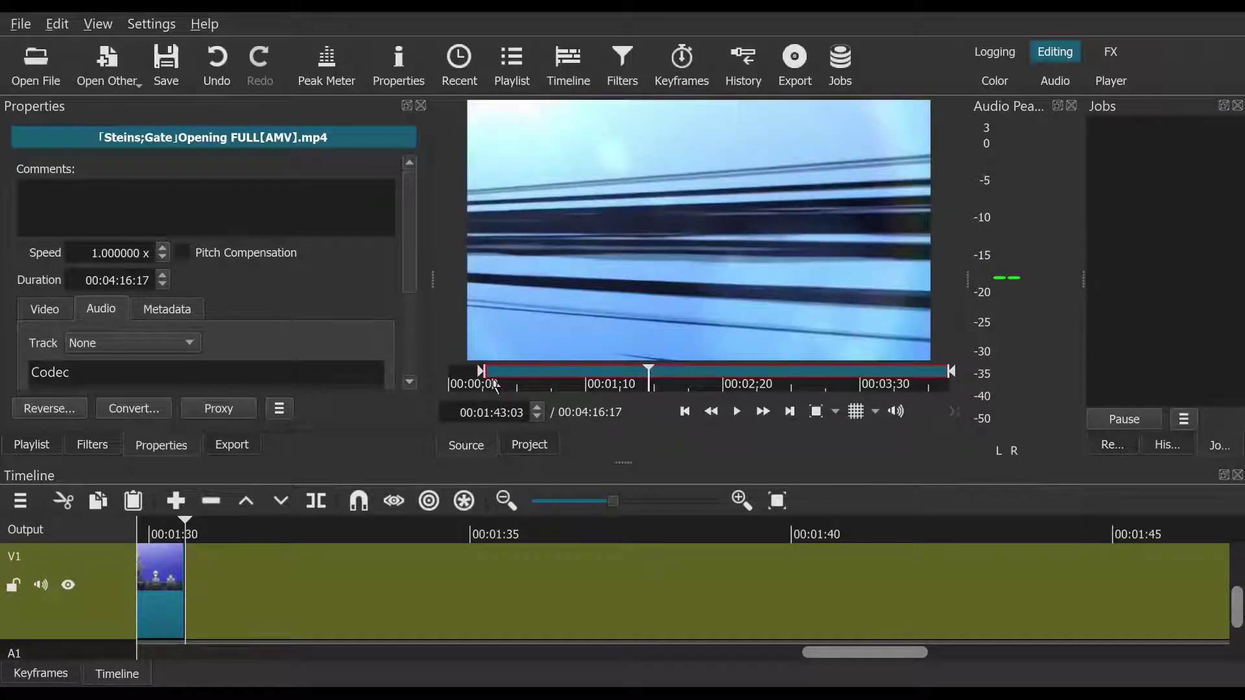
drag(495, 384, 647, 383)
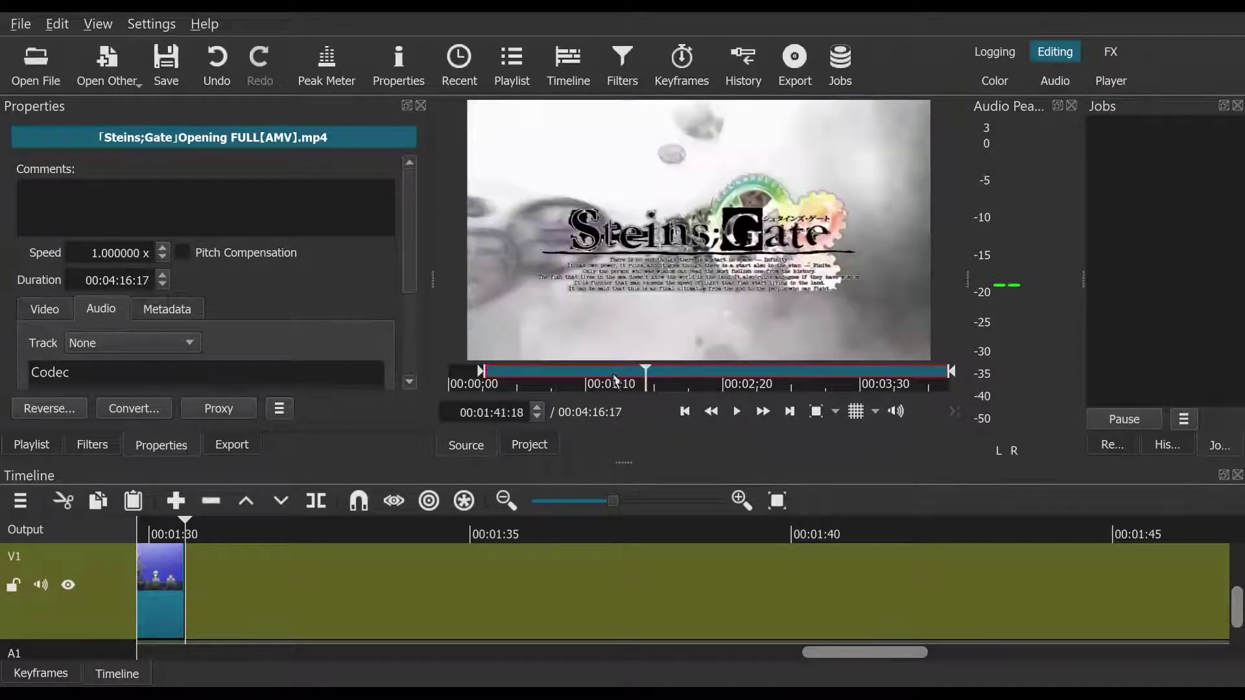
click(474, 381)
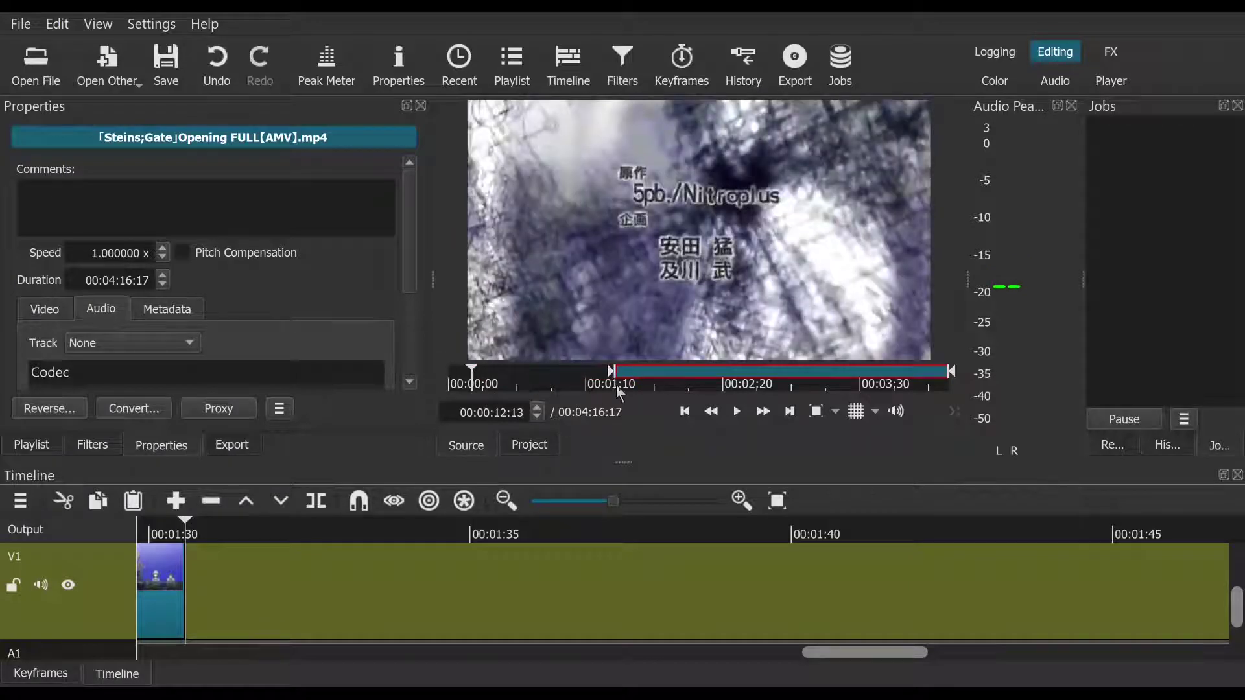
drag(616, 386, 652, 387)
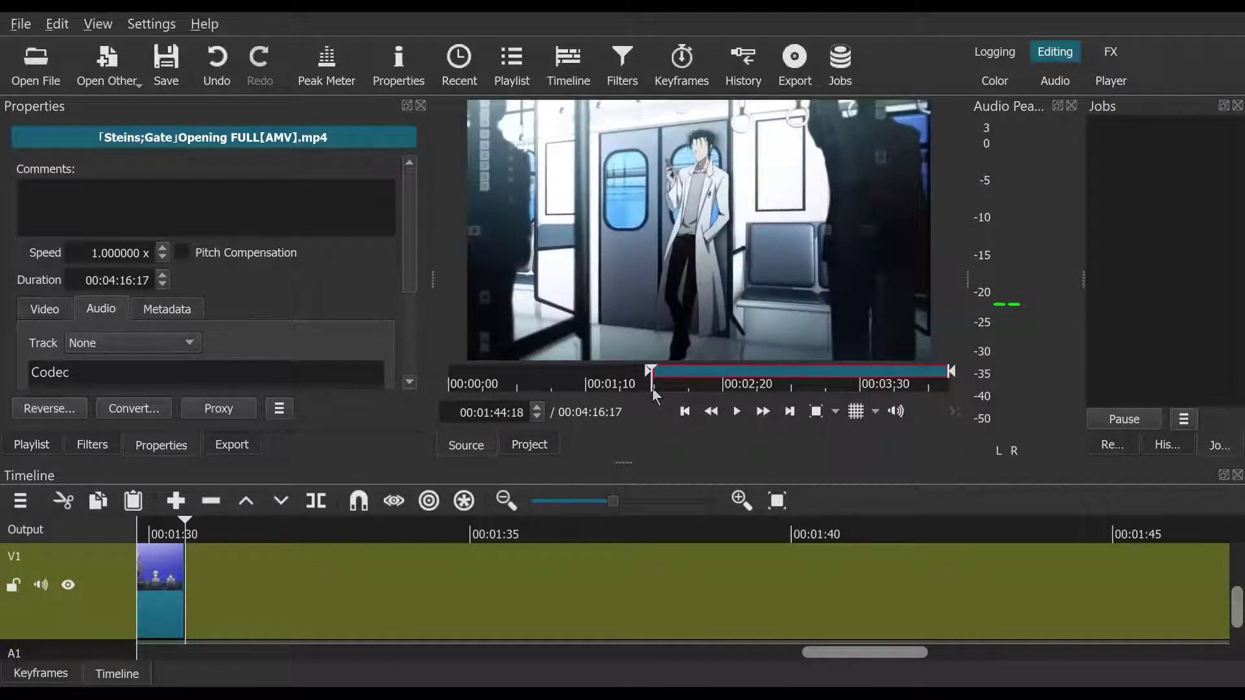
drag(652, 387, 647, 387)
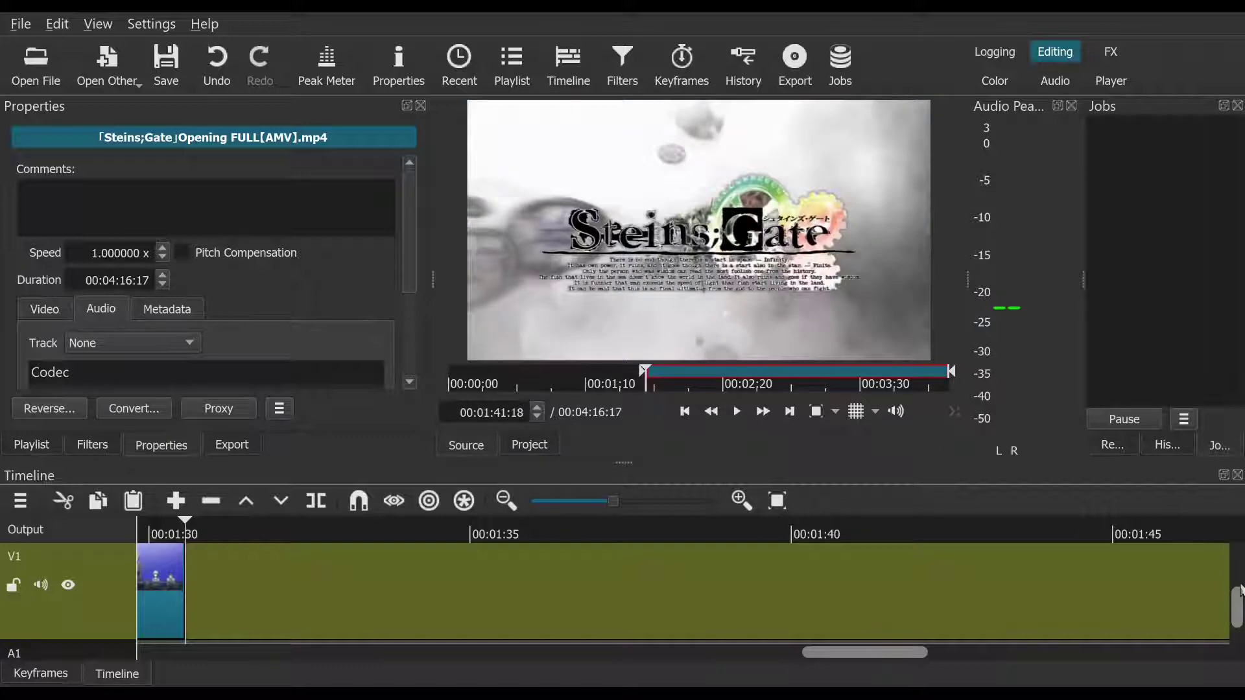
Step: Examine the opening source footage after the in point, mainly the train and station scenes from about 00:02:03 to 00:02:19
drag(1239, 608, 1238, 565)
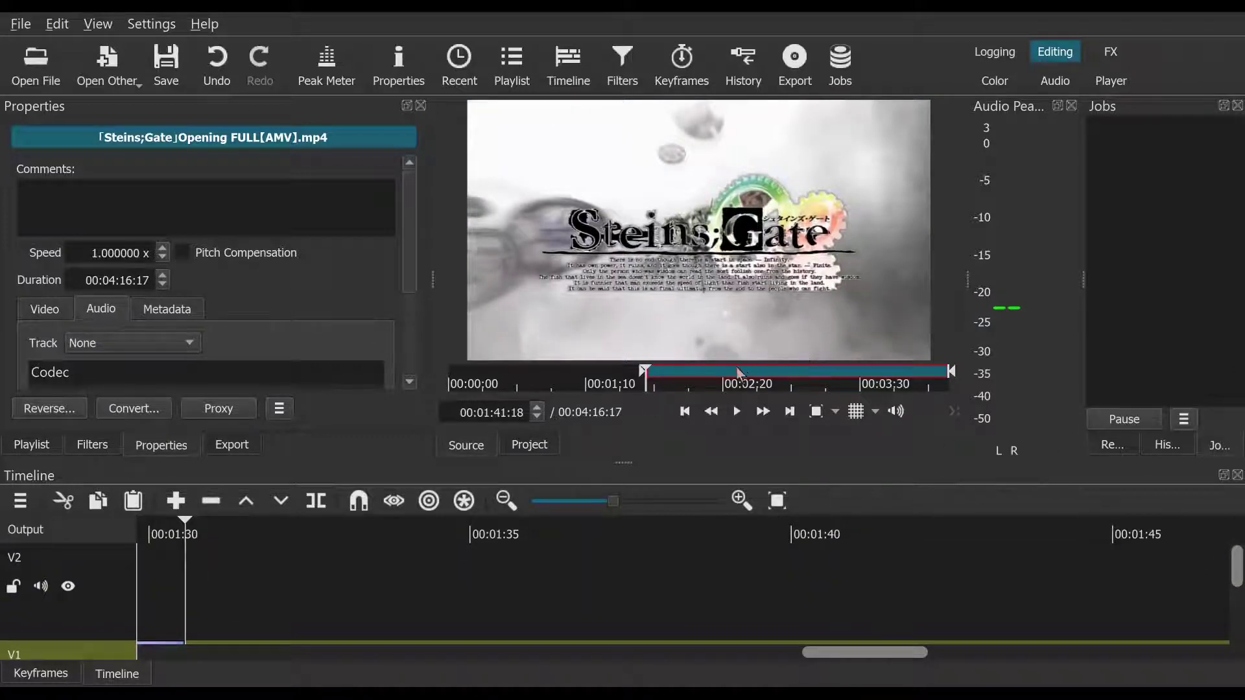
click(712, 373)
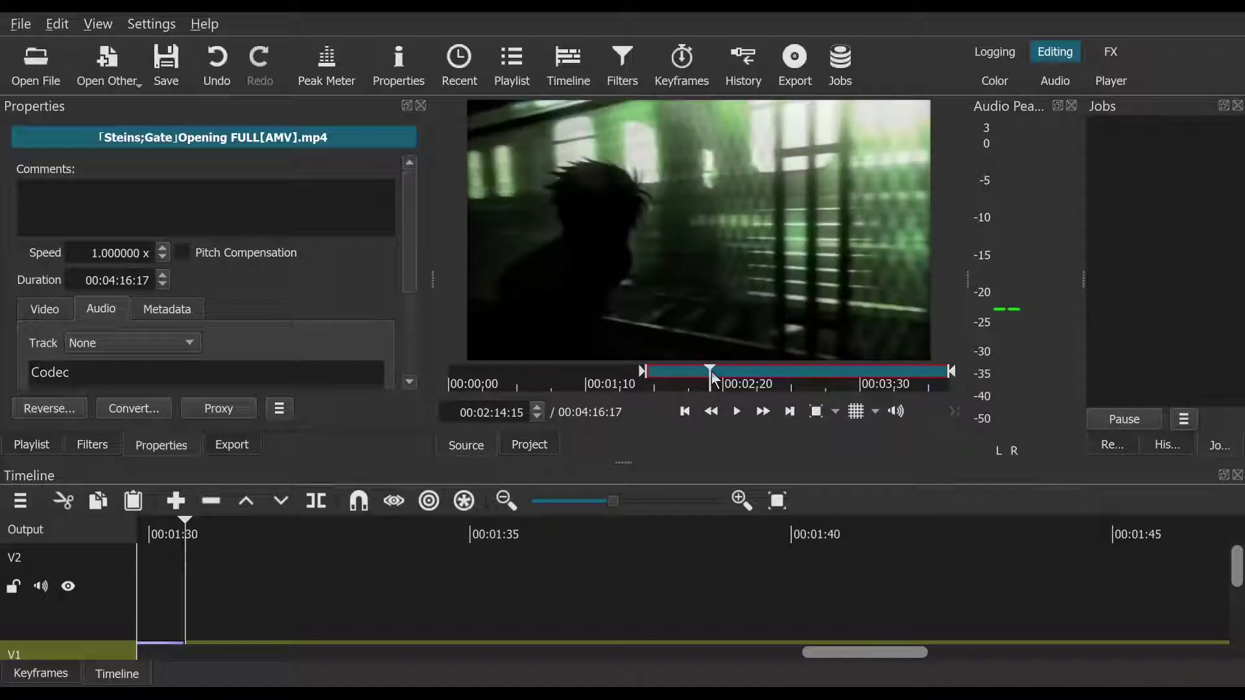
click(698, 377)
drag(698, 378, 834, 396)
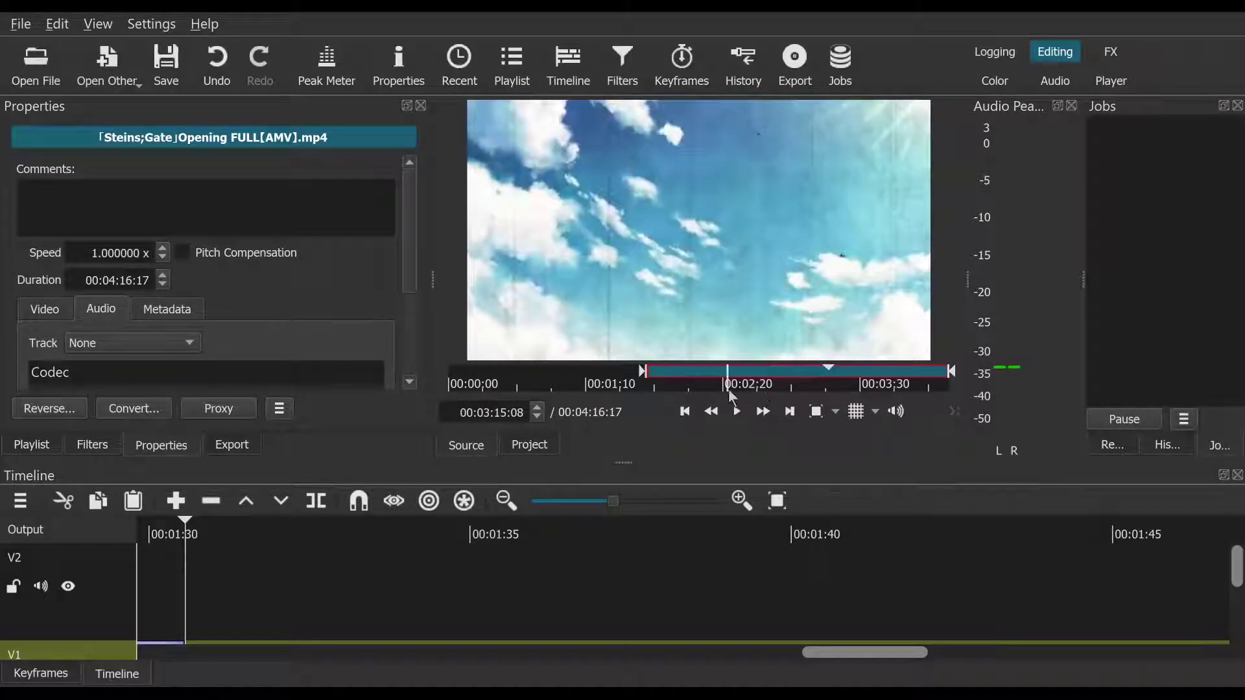
click(699, 383)
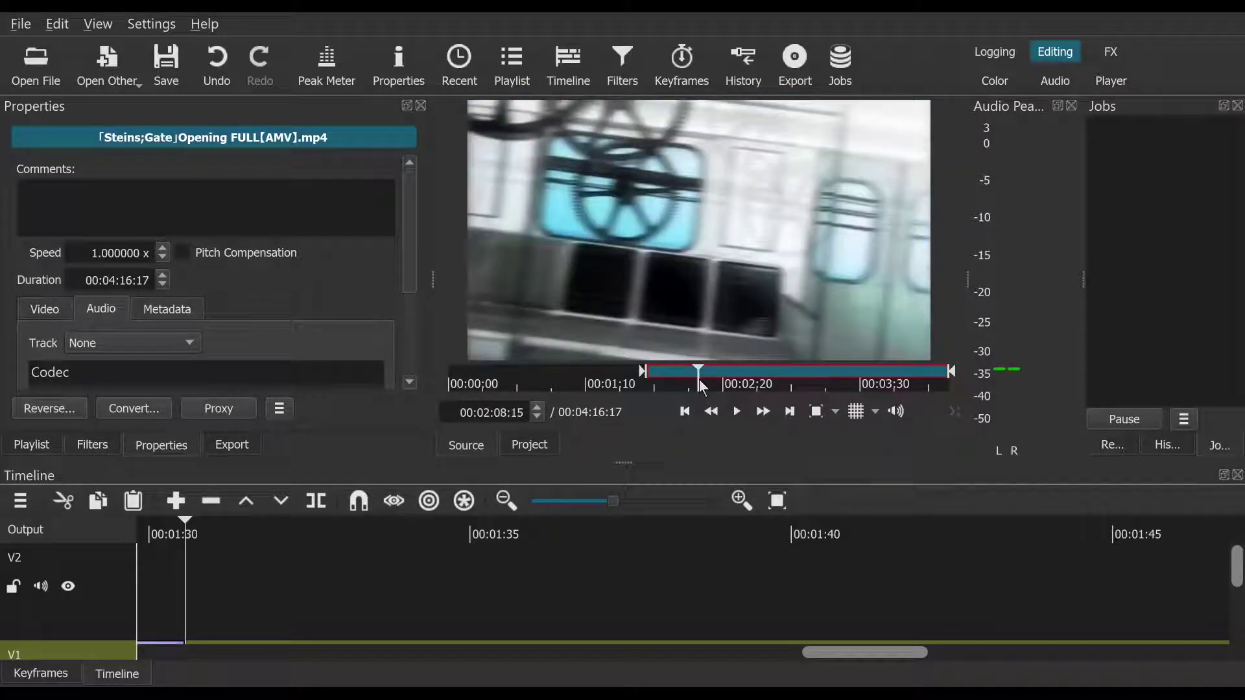
click(696, 380)
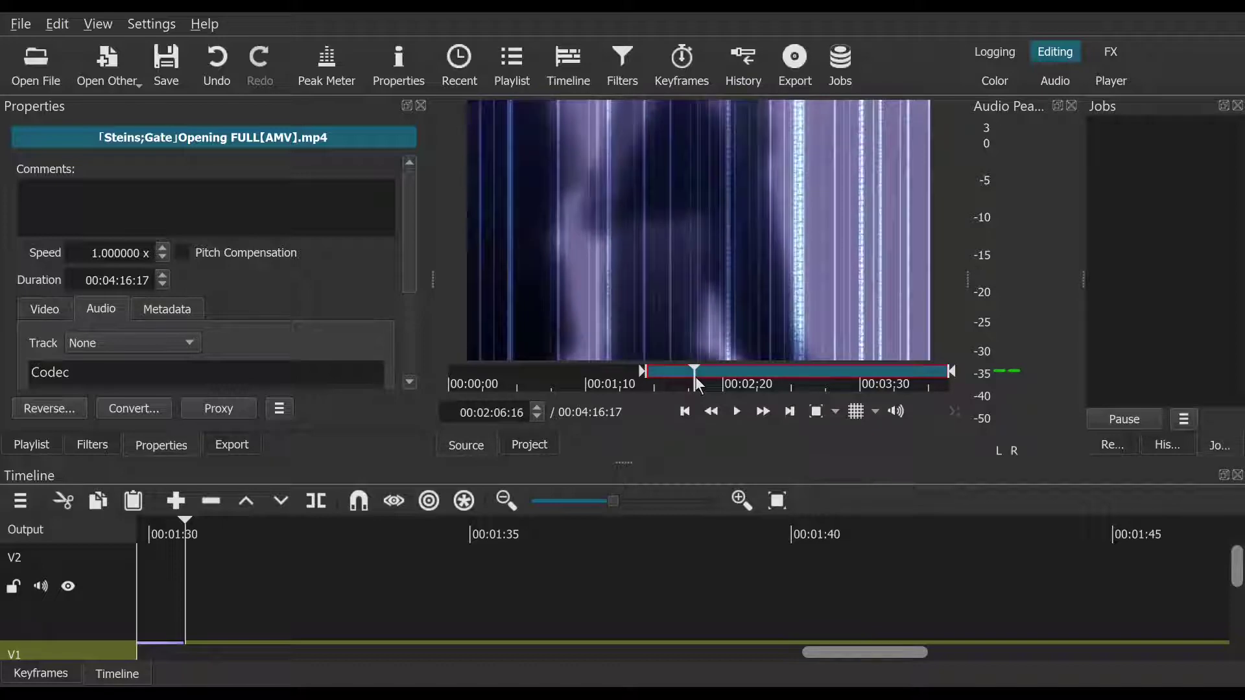
click(690, 380)
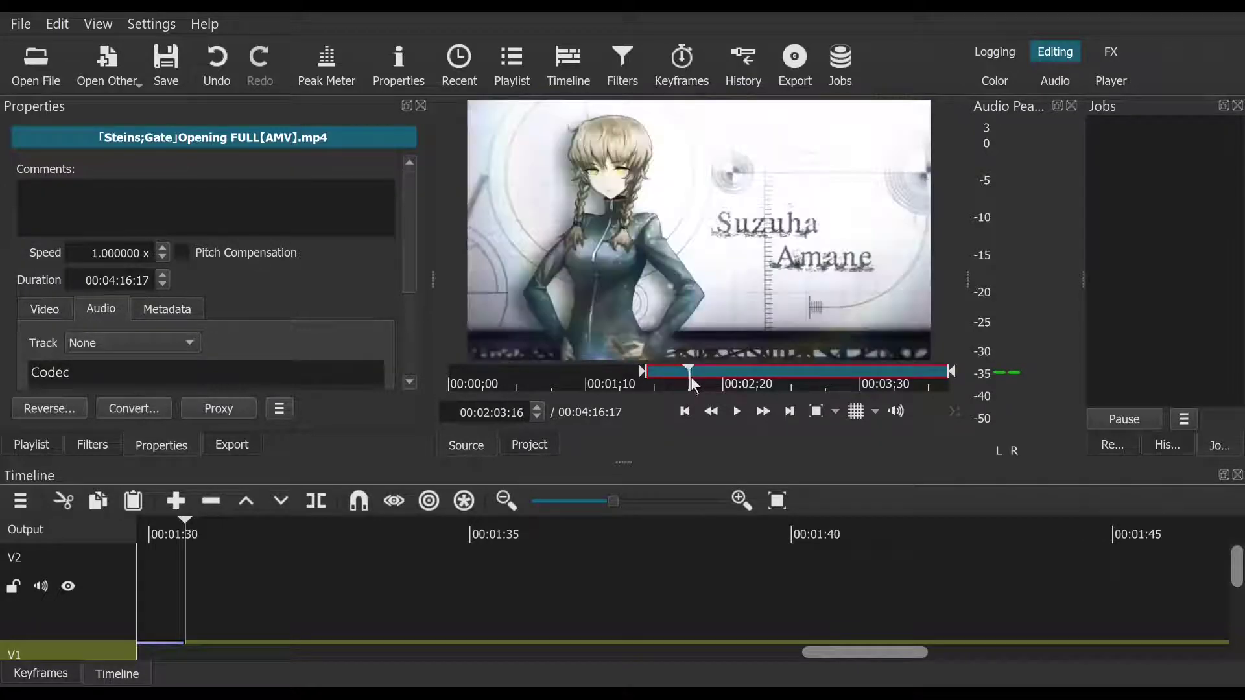
click(698, 380)
click(706, 380)
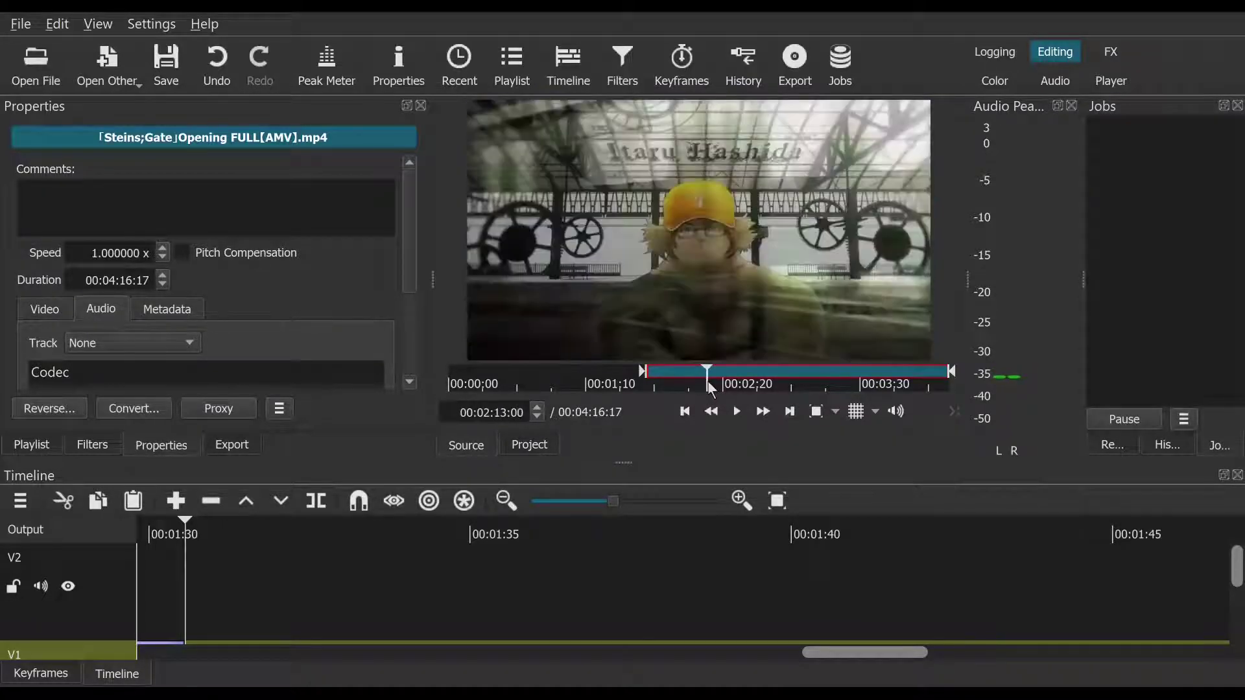
click(721, 381)
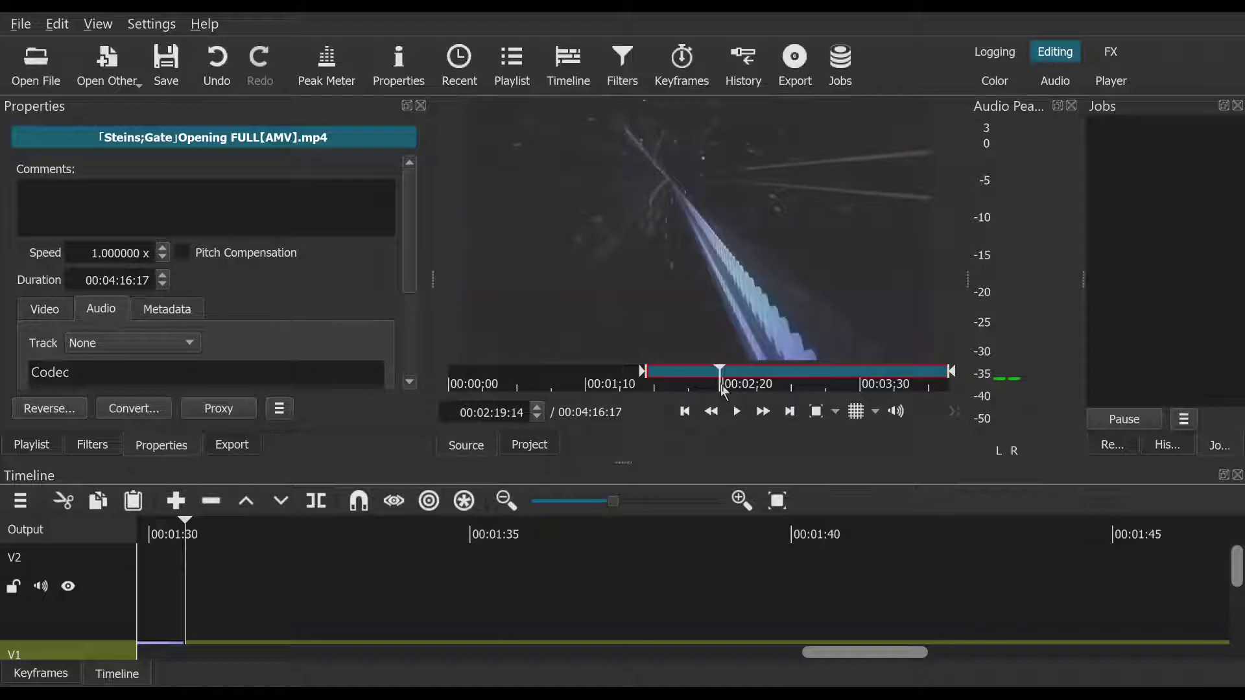
click(710, 379)
click(709, 380)
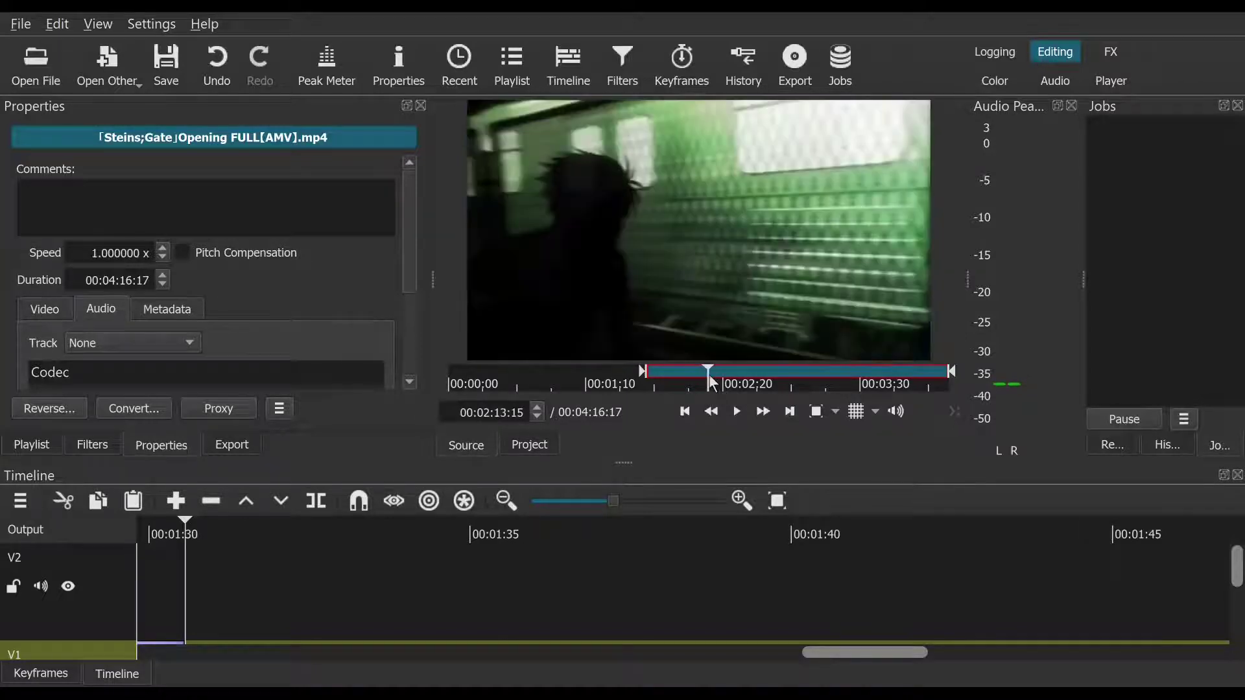
click(706, 381)
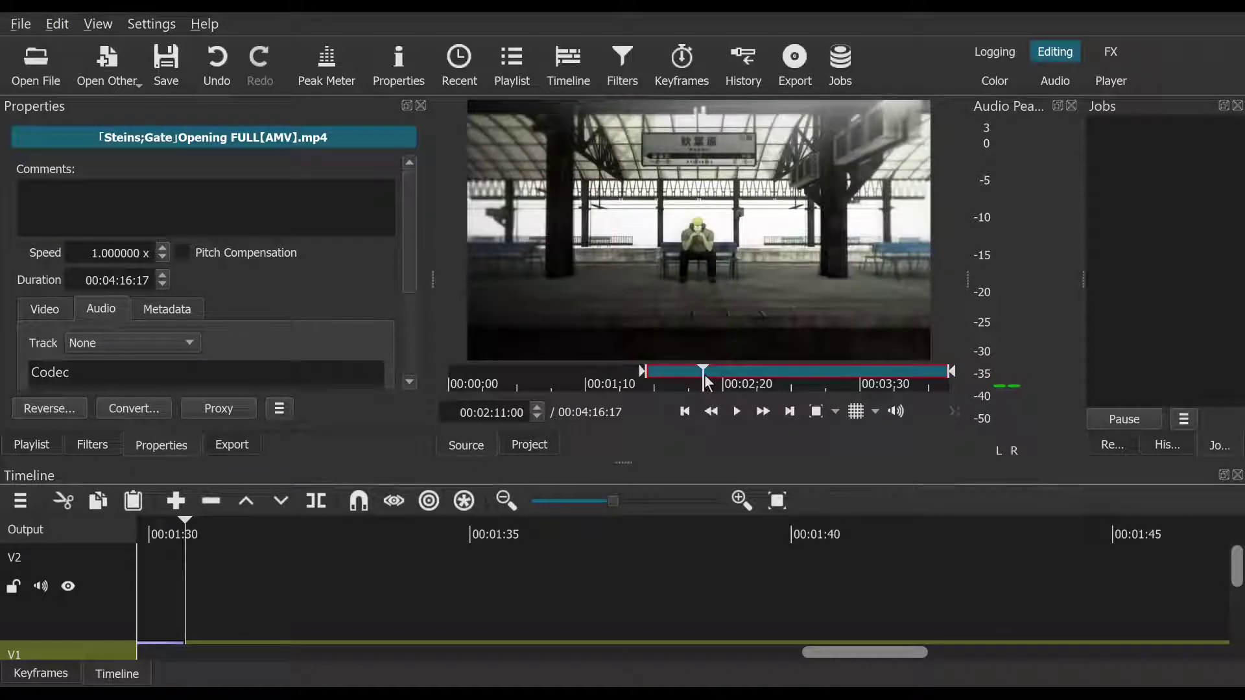
Step: Trim the end of the Steins;Gate opening source clip to about 00:02:14 and place it on track V2 at about 00:01:30:17
click(709, 377)
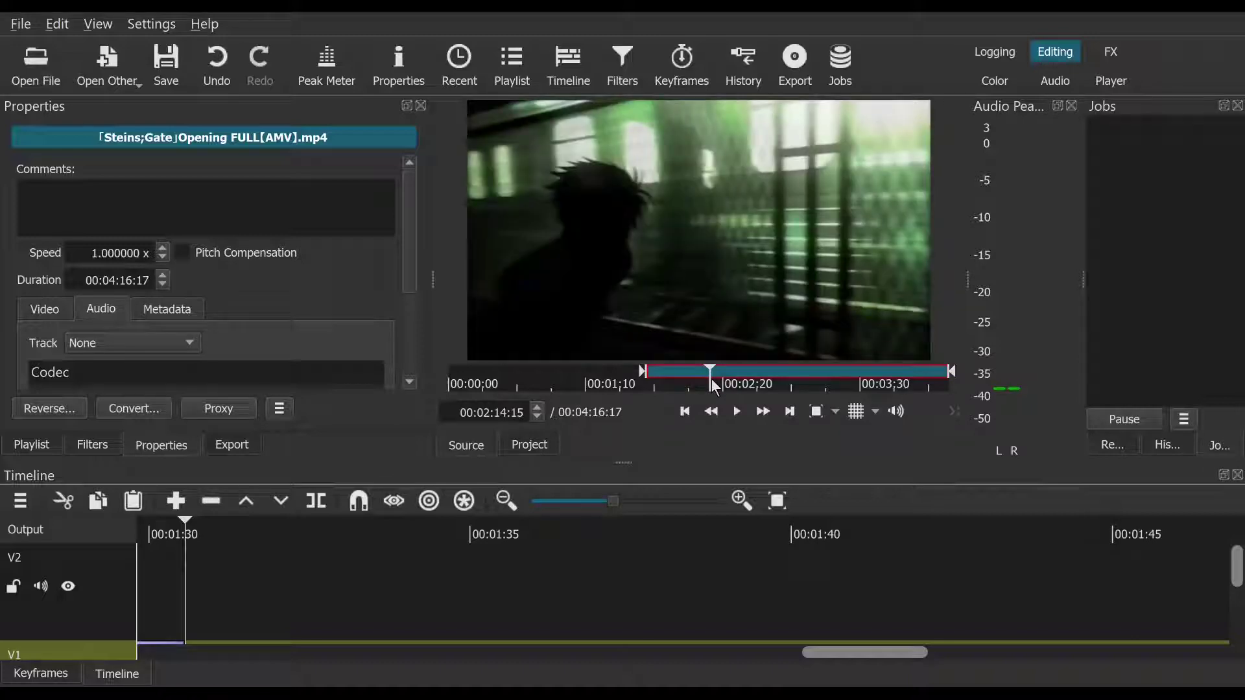
click(712, 379)
click(710, 379)
mouse_move(951, 375)
mouse_down()
mouse_move(682, 390)
mouse_move(710, 395)
mouse_up()
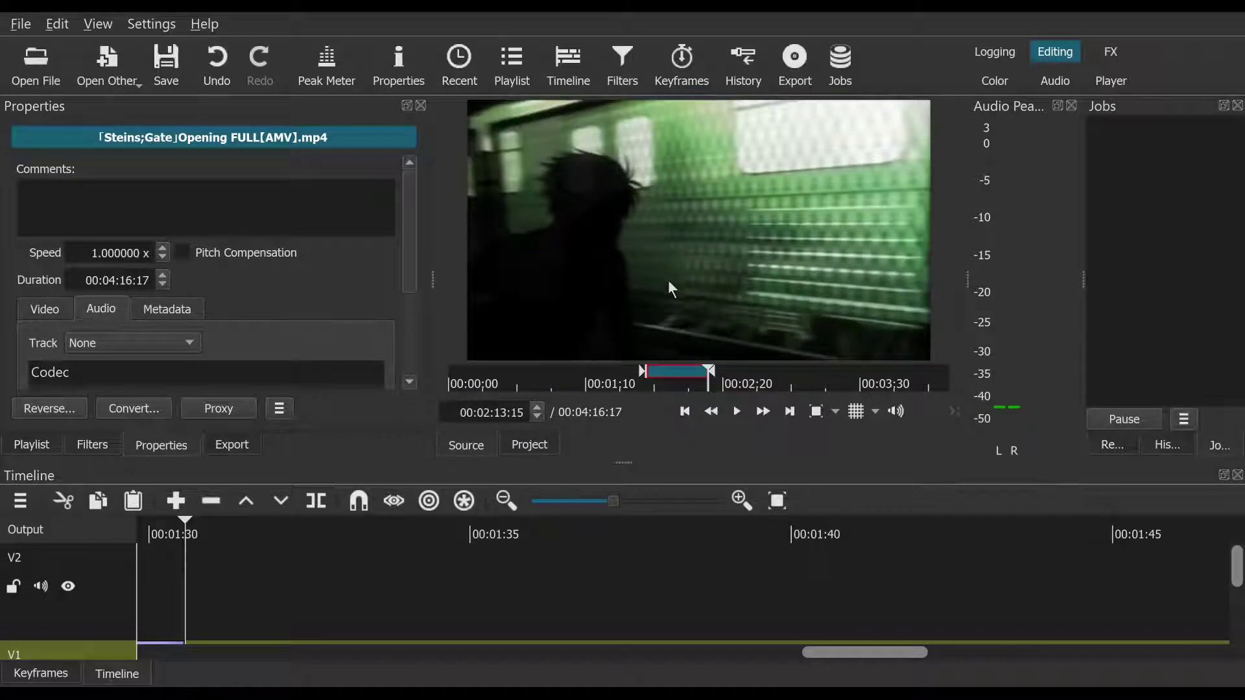
drag(668, 280, 371, 562)
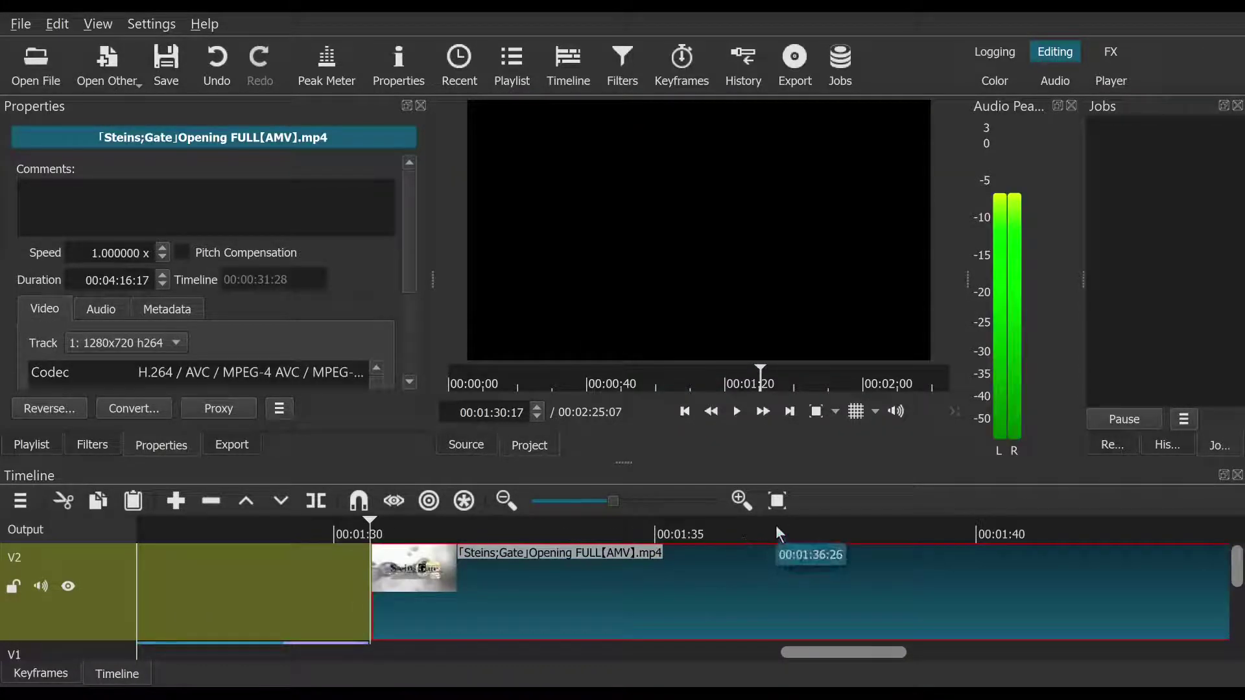
Step: Split the V2 clip at 00:02:02:00 and remove the short piece after the cut
drag(775, 525, 735, 557)
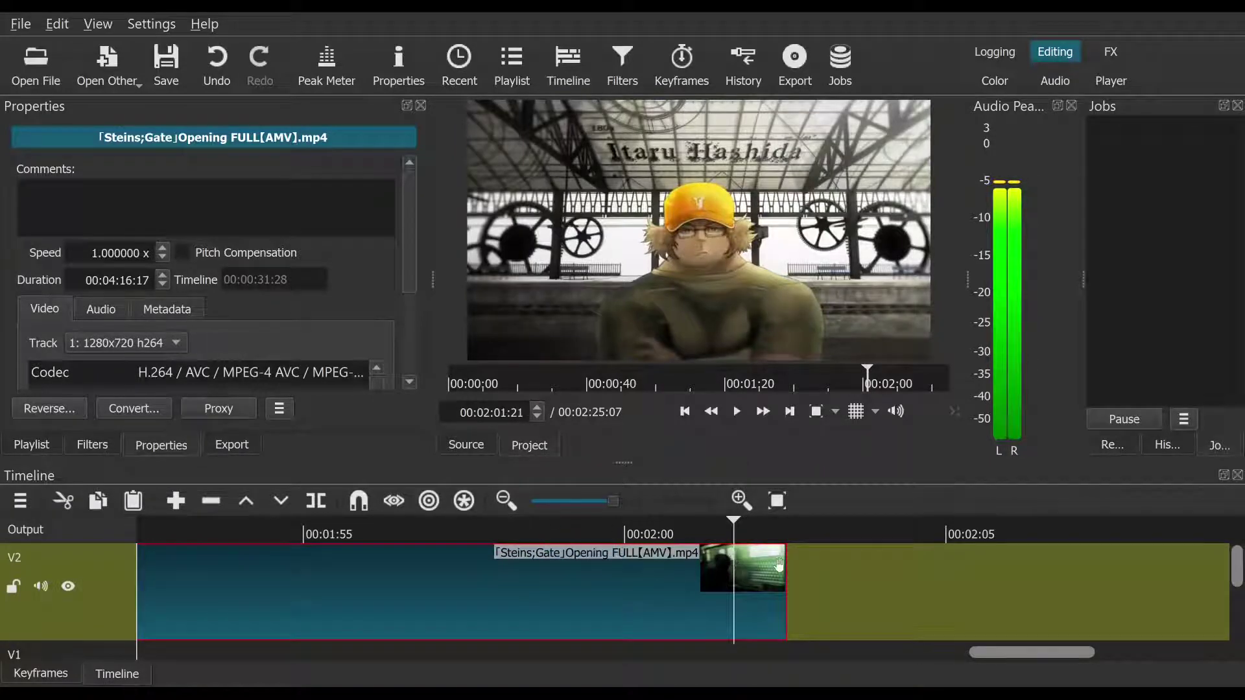
double_click(537, 408)
click(538, 409)
click(537, 408)
double_click(538, 409)
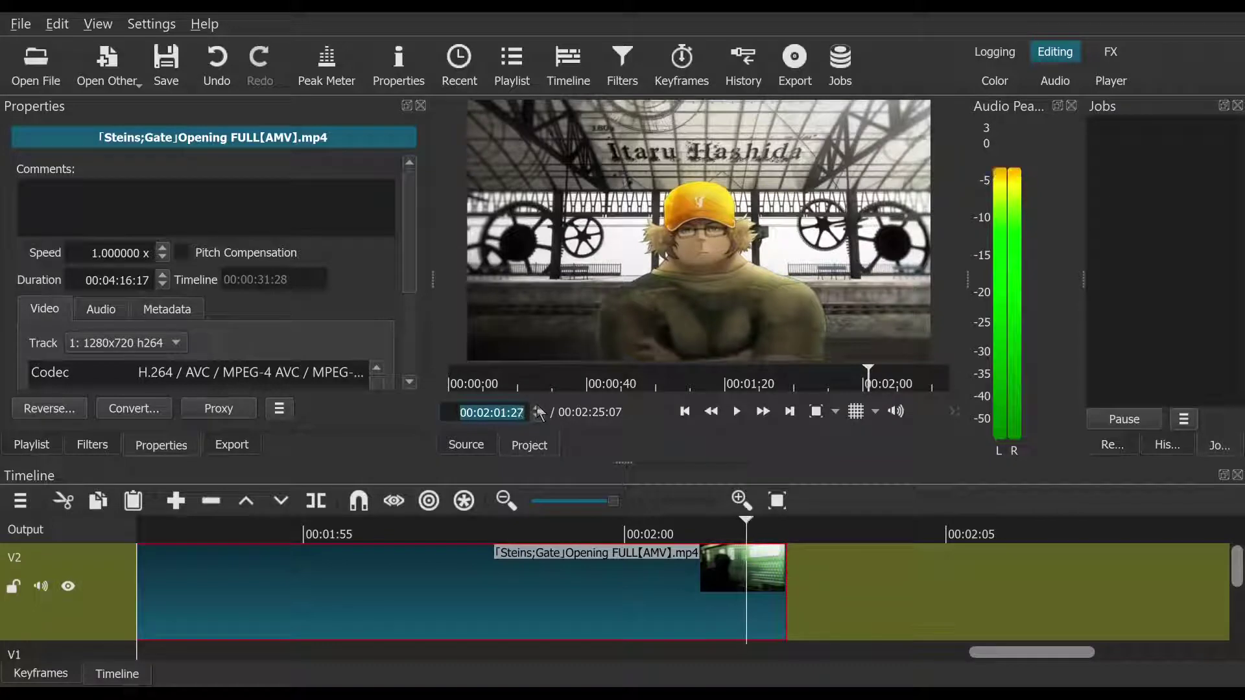
click(538, 409)
click(538, 408)
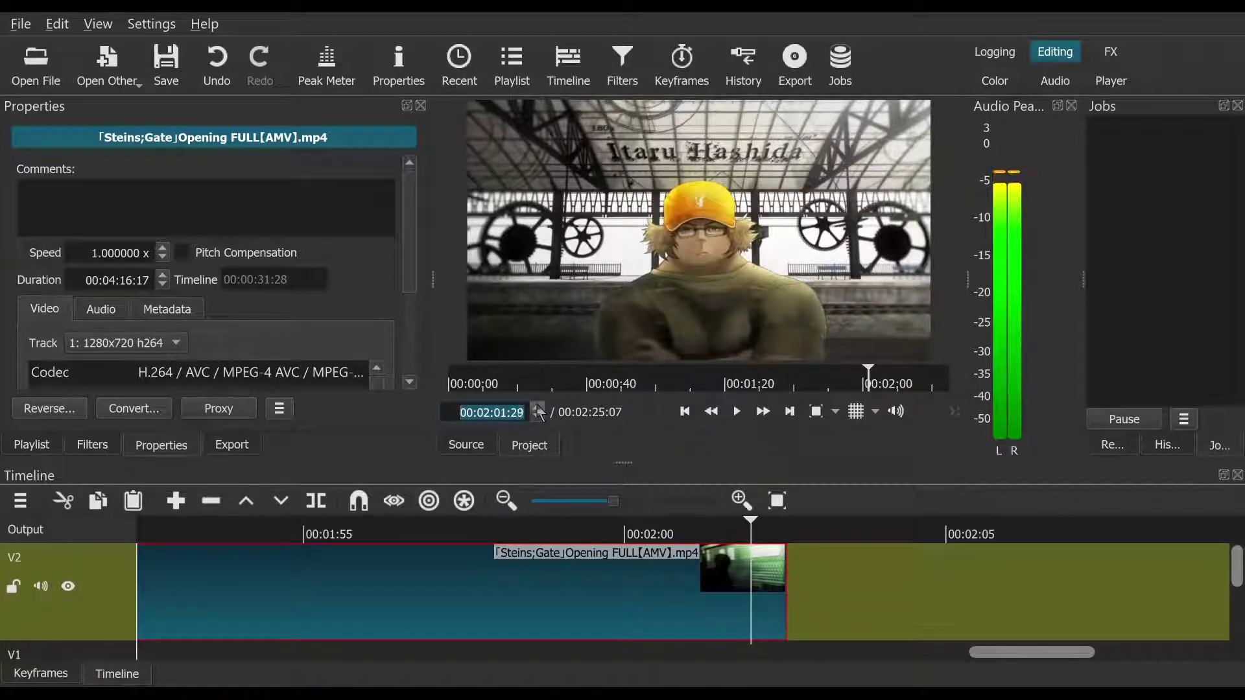
click(538, 408)
click(538, 409)
click(538, 416)
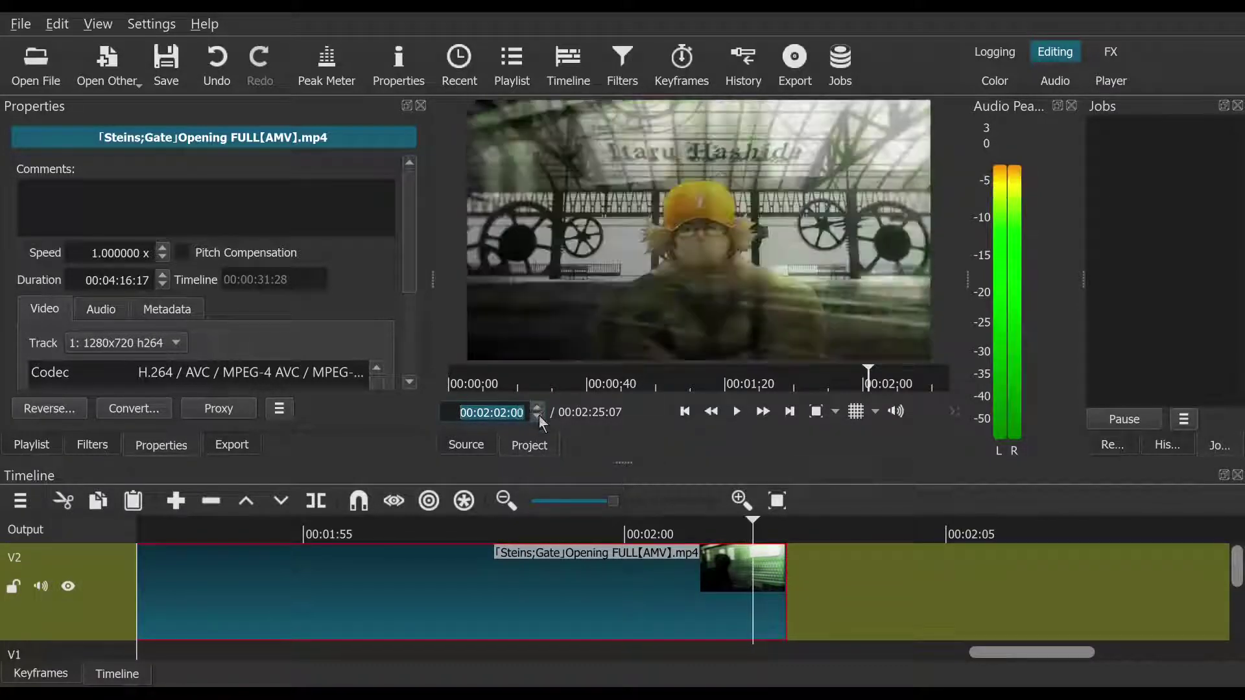
click(316, 501)
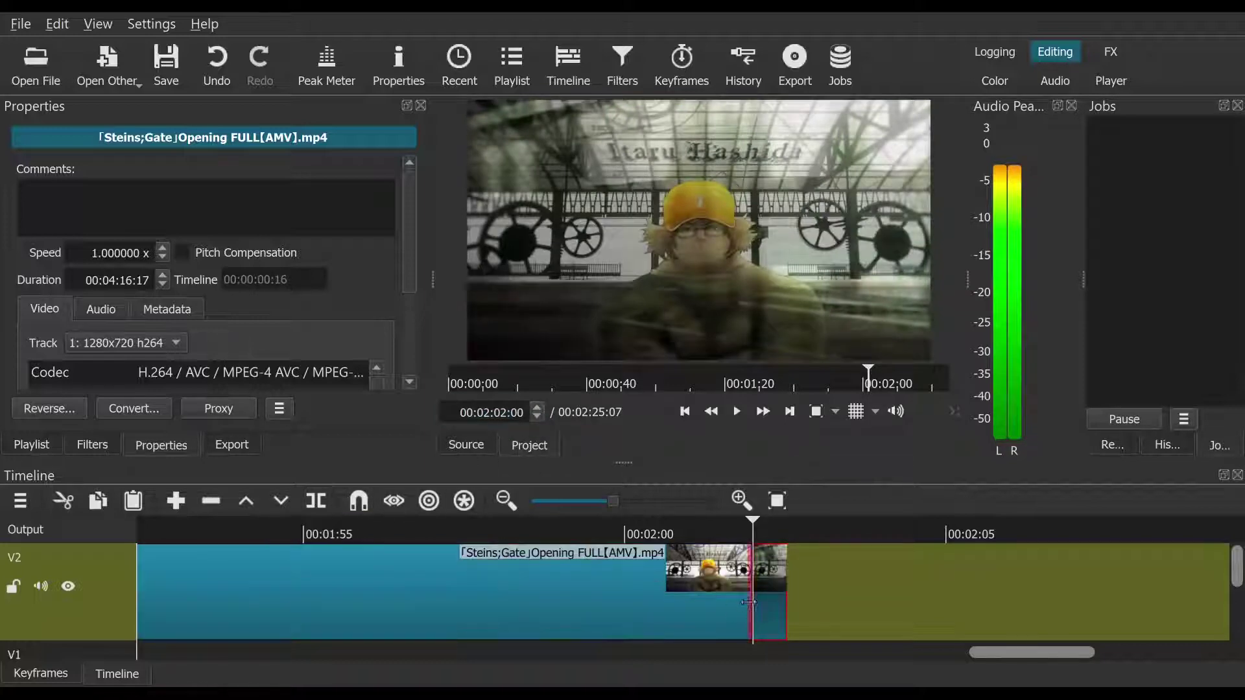
right_click(765, 587)
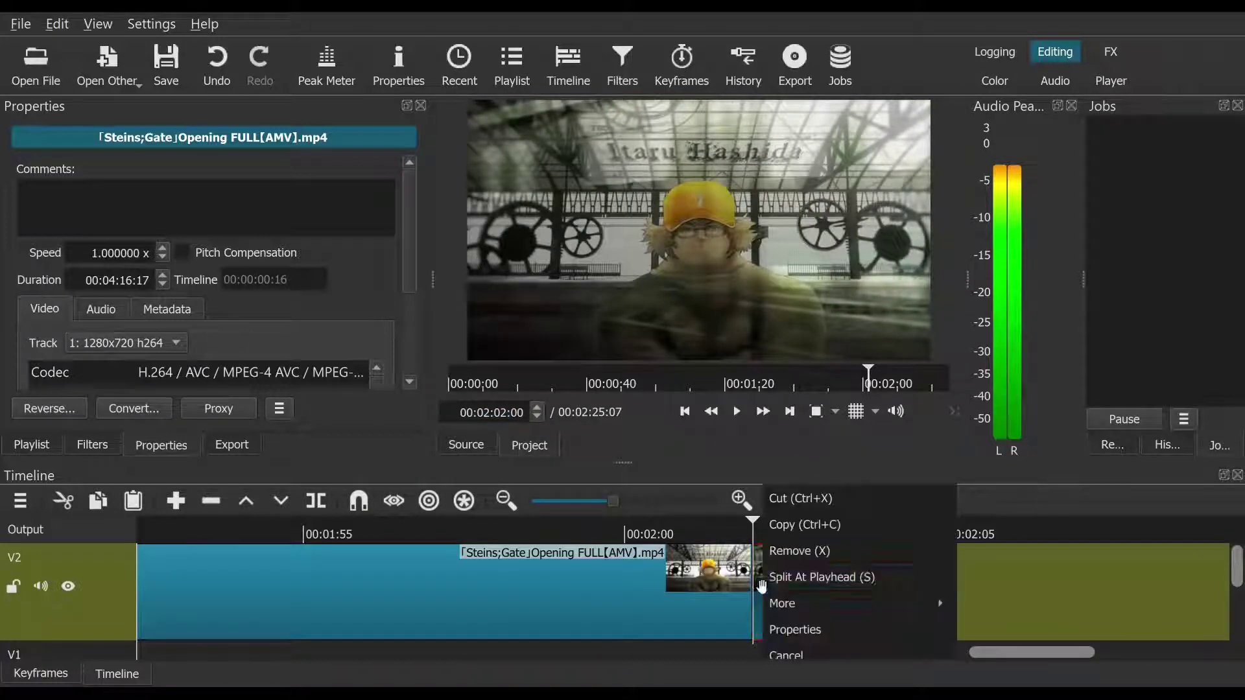
click(789, 550)
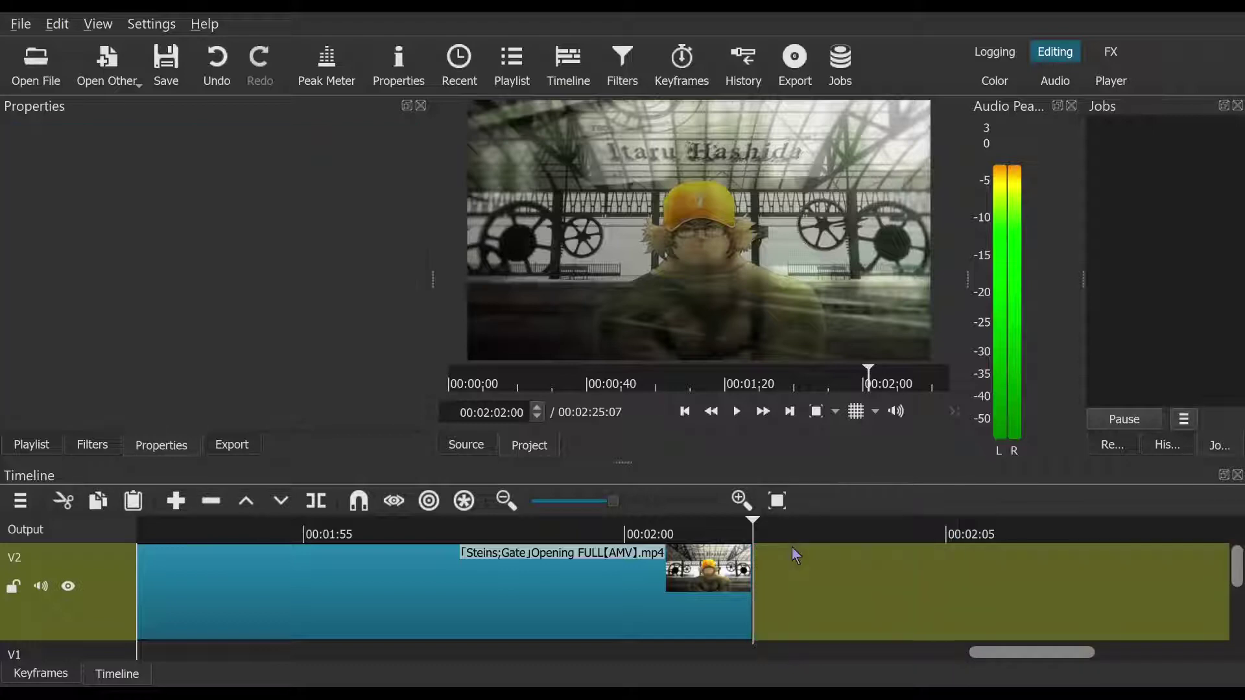
Step: Split the V2 clip at 00:01:31:21 and remove the opening piece with the title logo
click(686, 411)
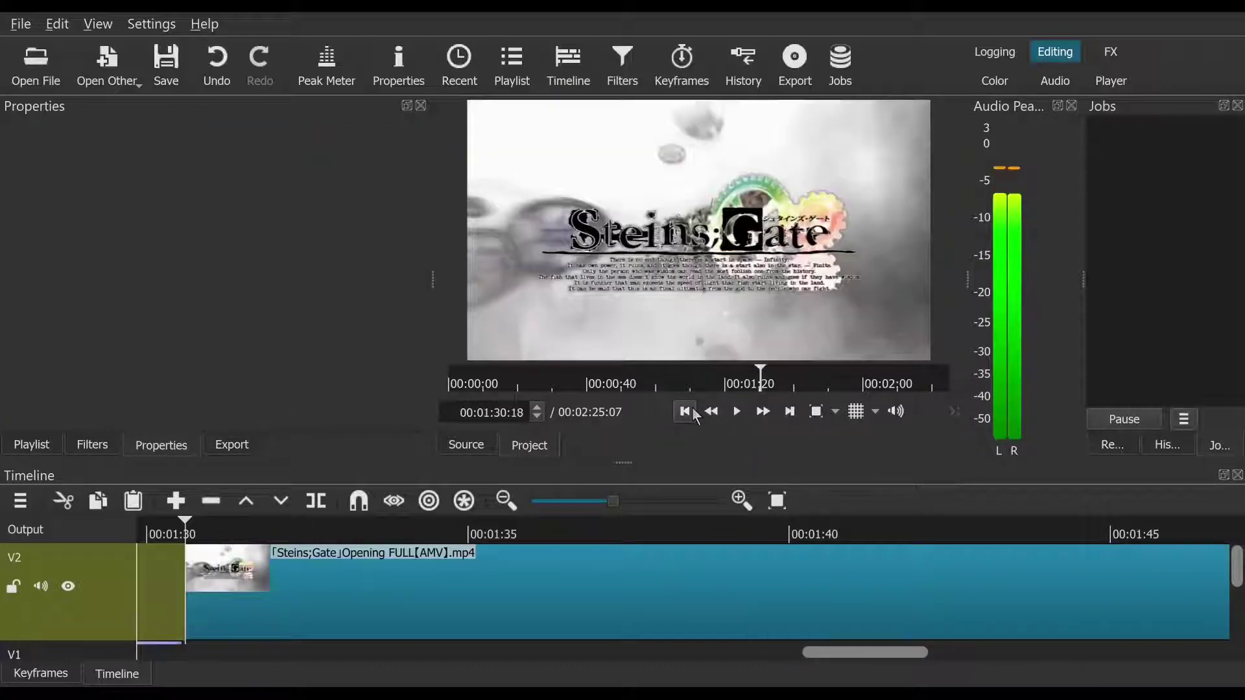
click(271, 524)
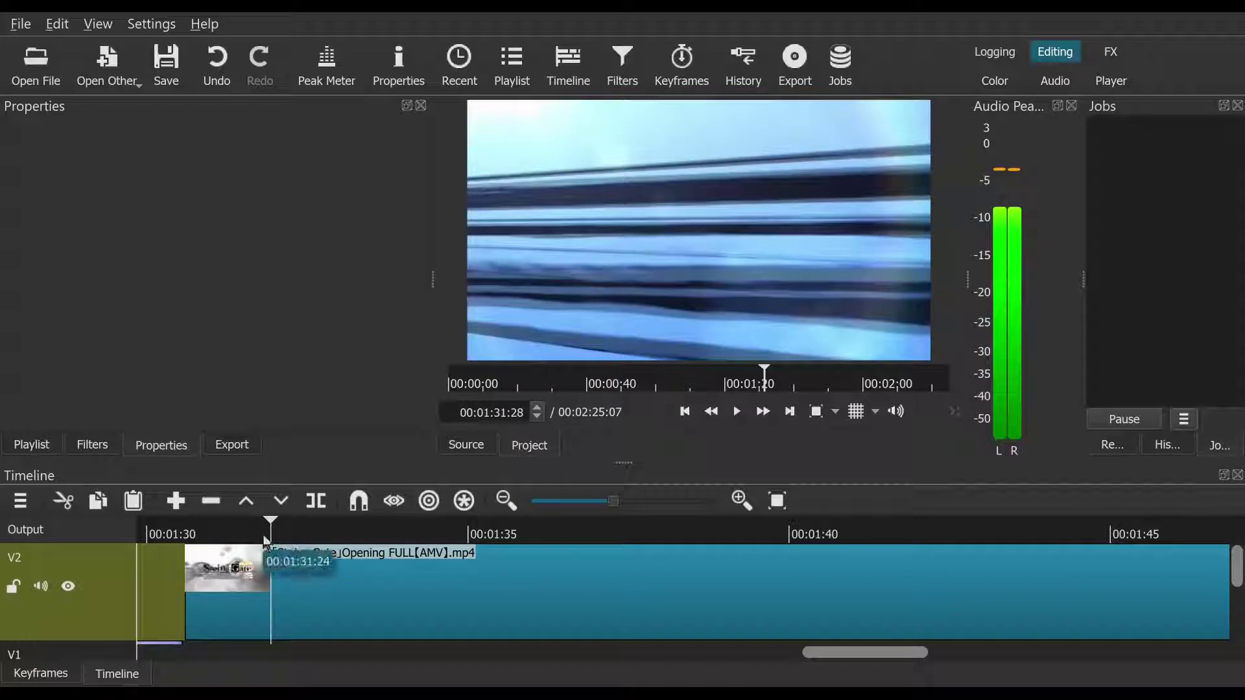
key(Left)
key(Left)
key(Left)
key(Left)
key(Left)
key(Left)
key(Left)
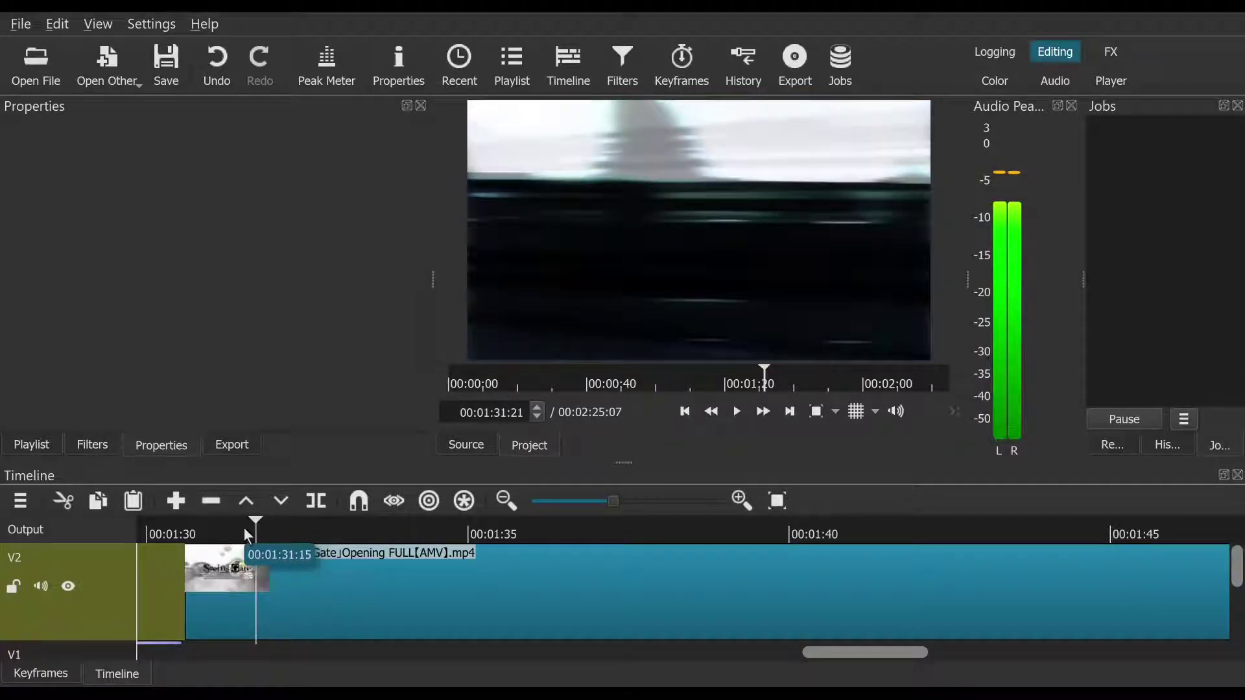
click(321, 501)
right_click(230, 575)
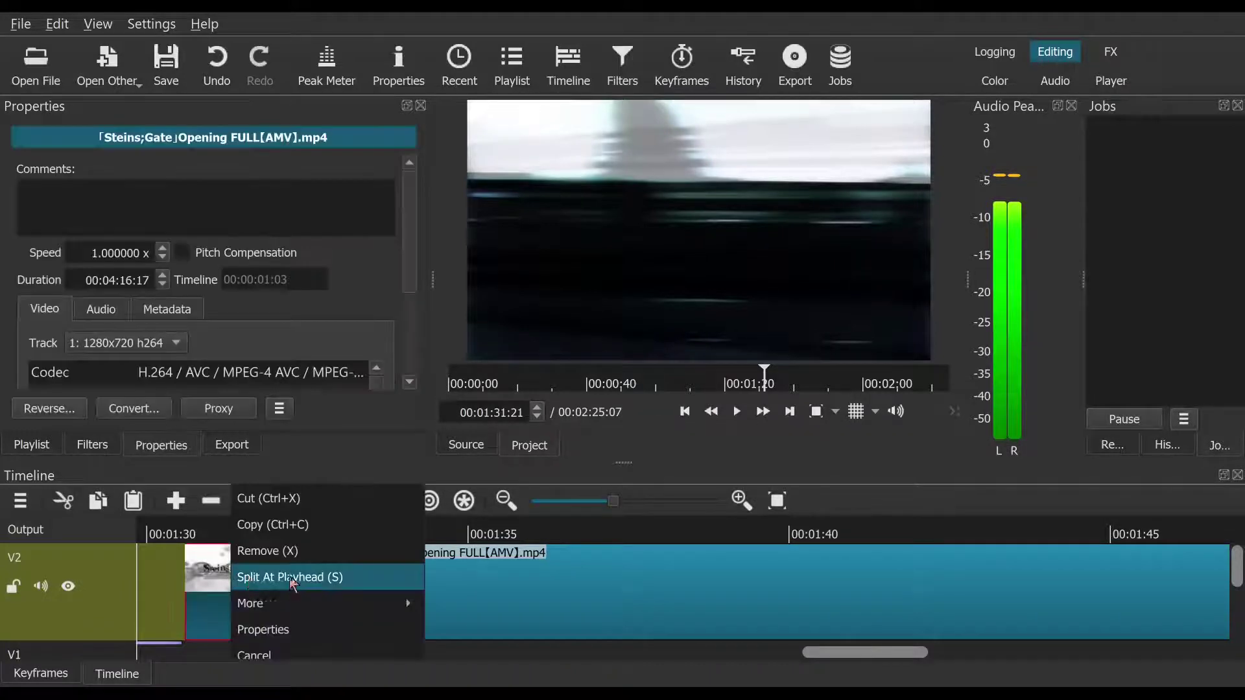
click(318, 551)
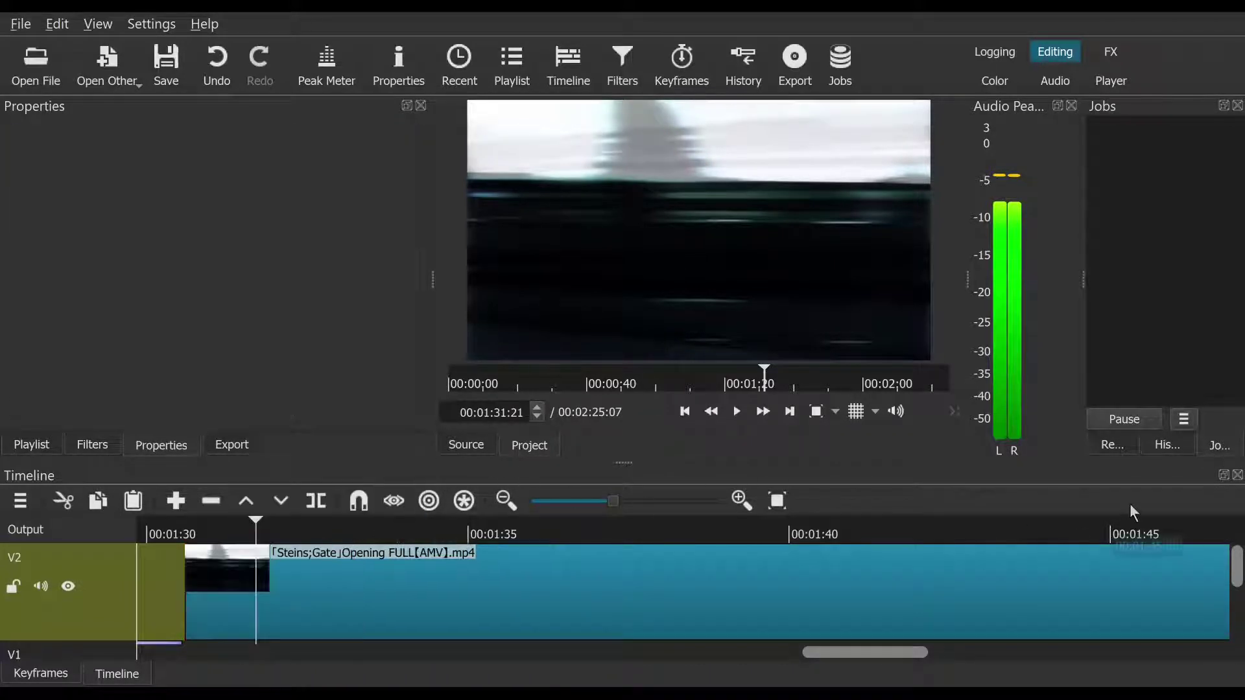
Step: Move the trimmed Steins;Gate clip from V2 down to V1, directly after the existing clip
mouse_move(1238, 575)
mouse_down()
mouse_move(1238, 616)
mouse_move(1238, 592)
mouse_up()
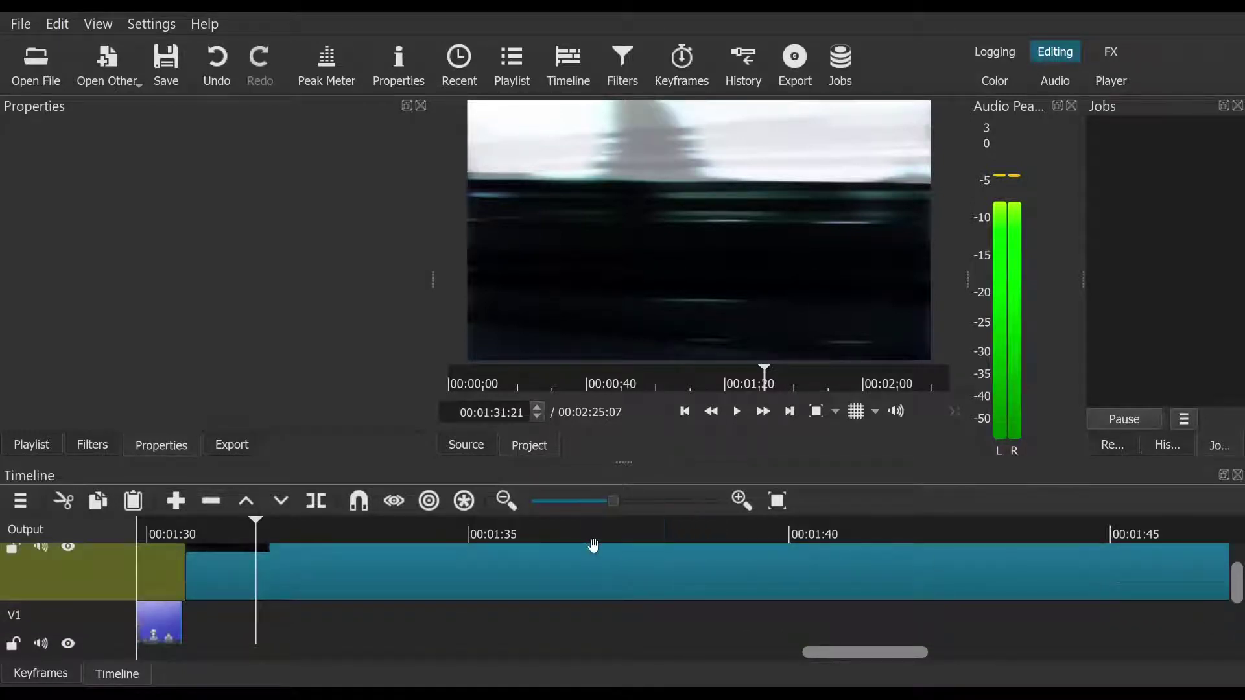
drag(593, 578, 596, 619)
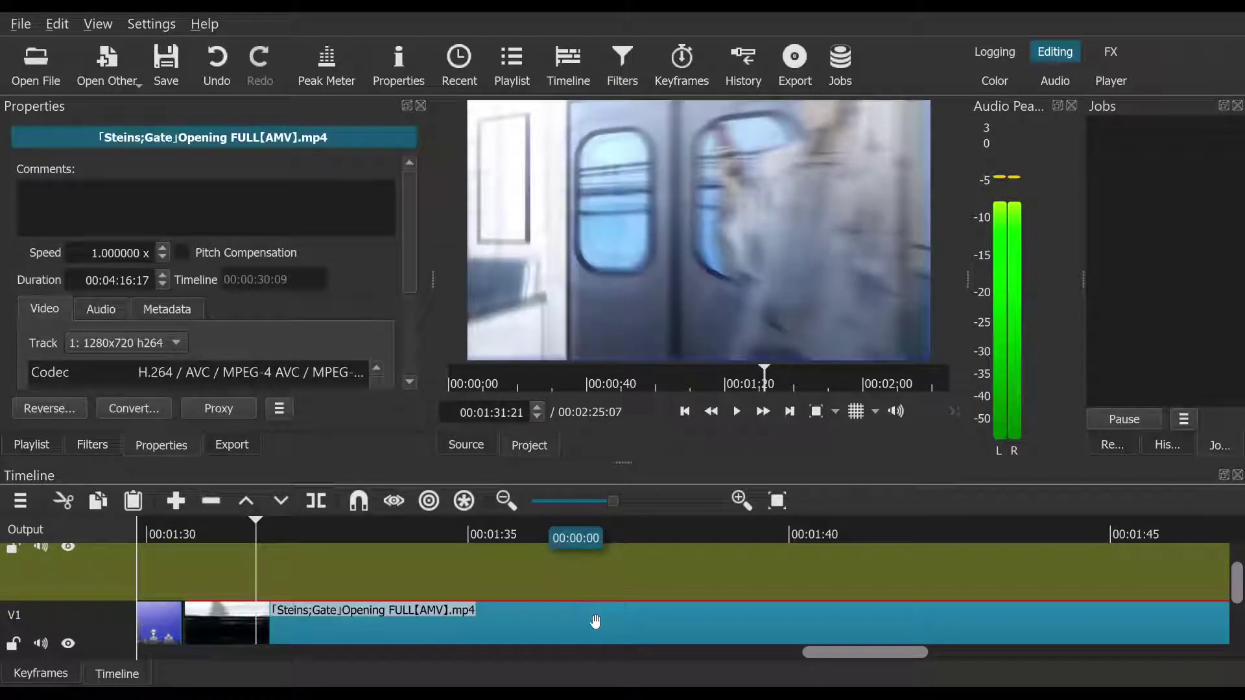
click(594, 574)
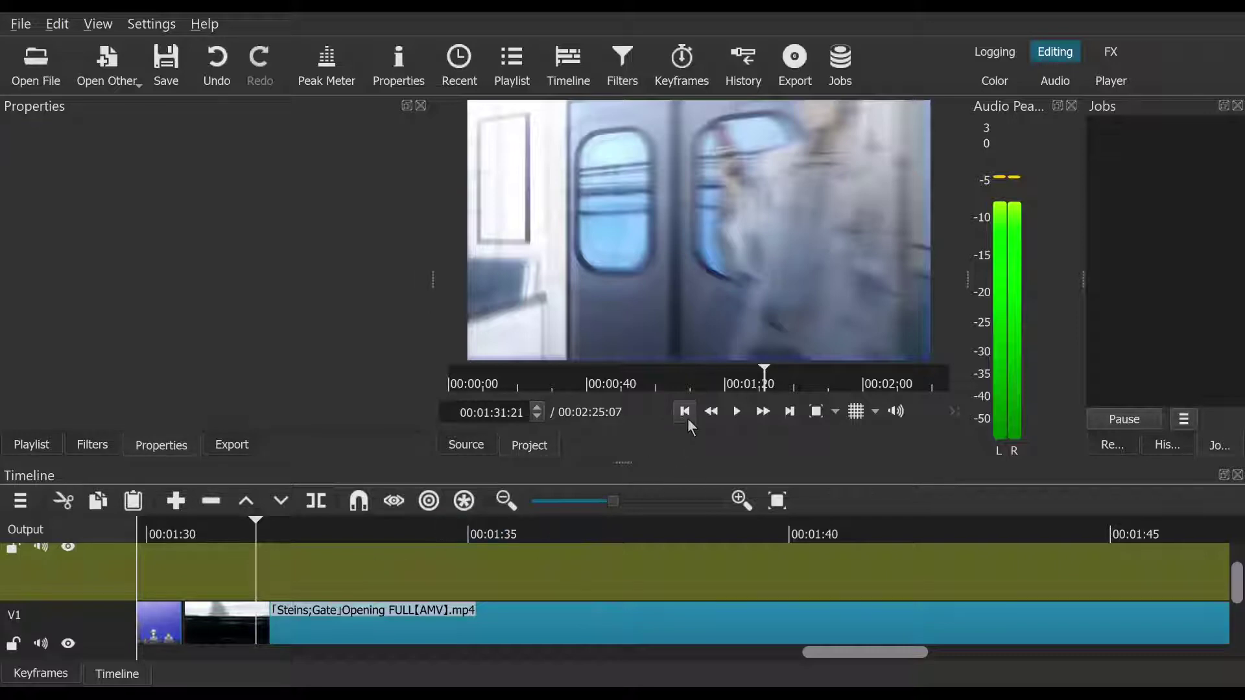
Step: Play back the Steins;Gate clip on V1 from its start and examine the shots of the first two characters
click(688, 418)
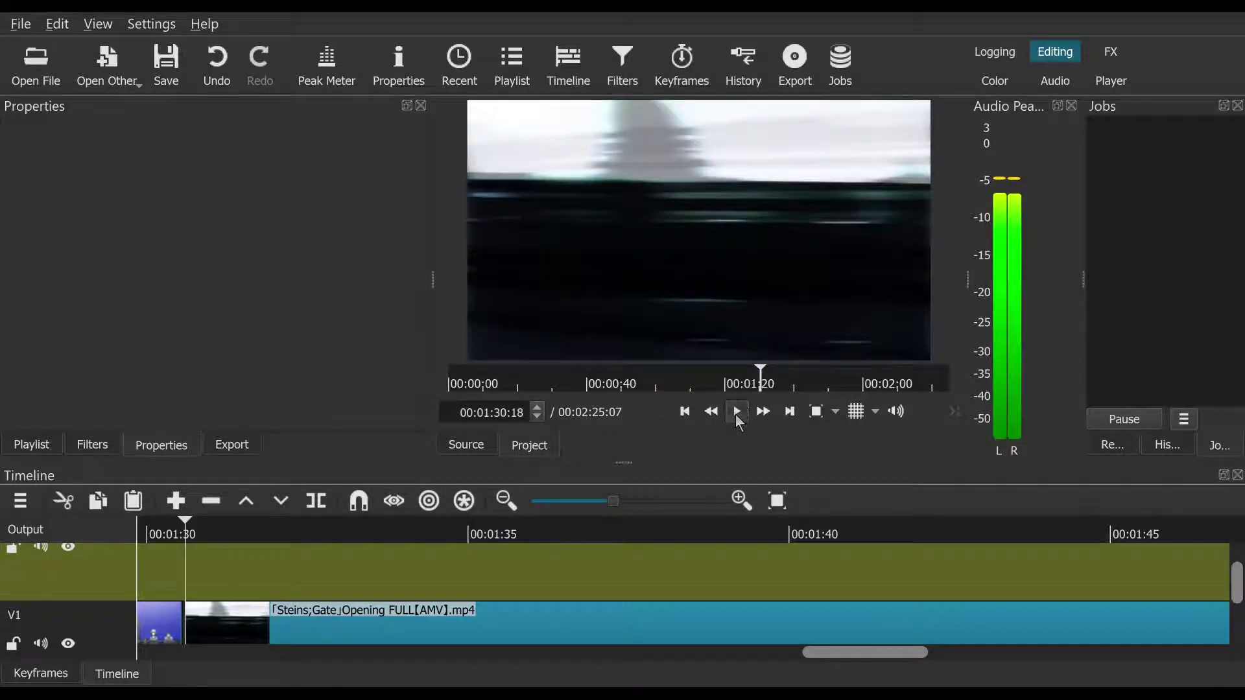
click(737, 414)
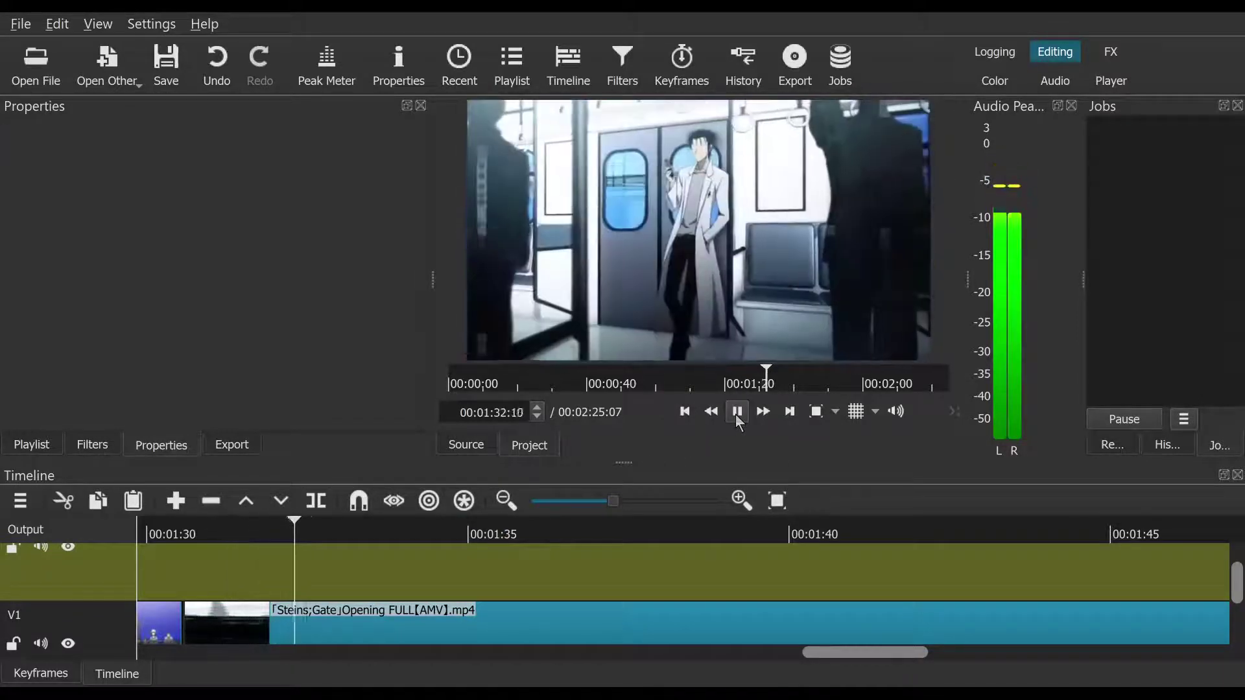
click(737, 413)
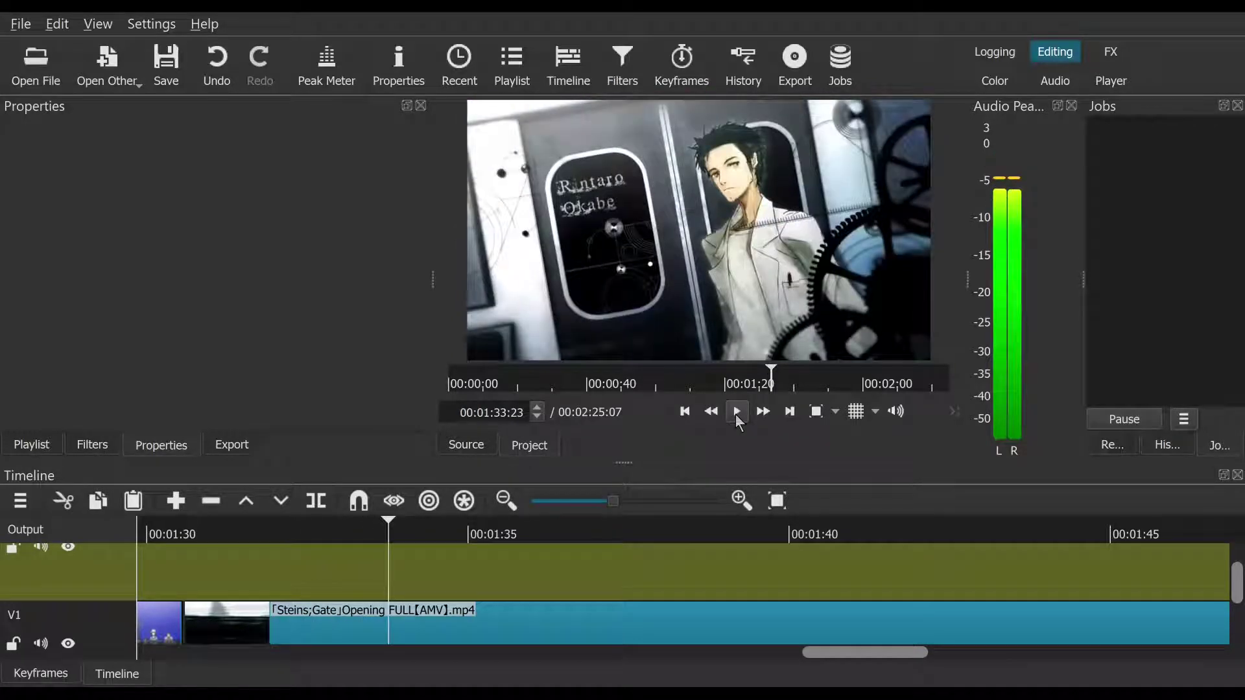
click(735, 415)
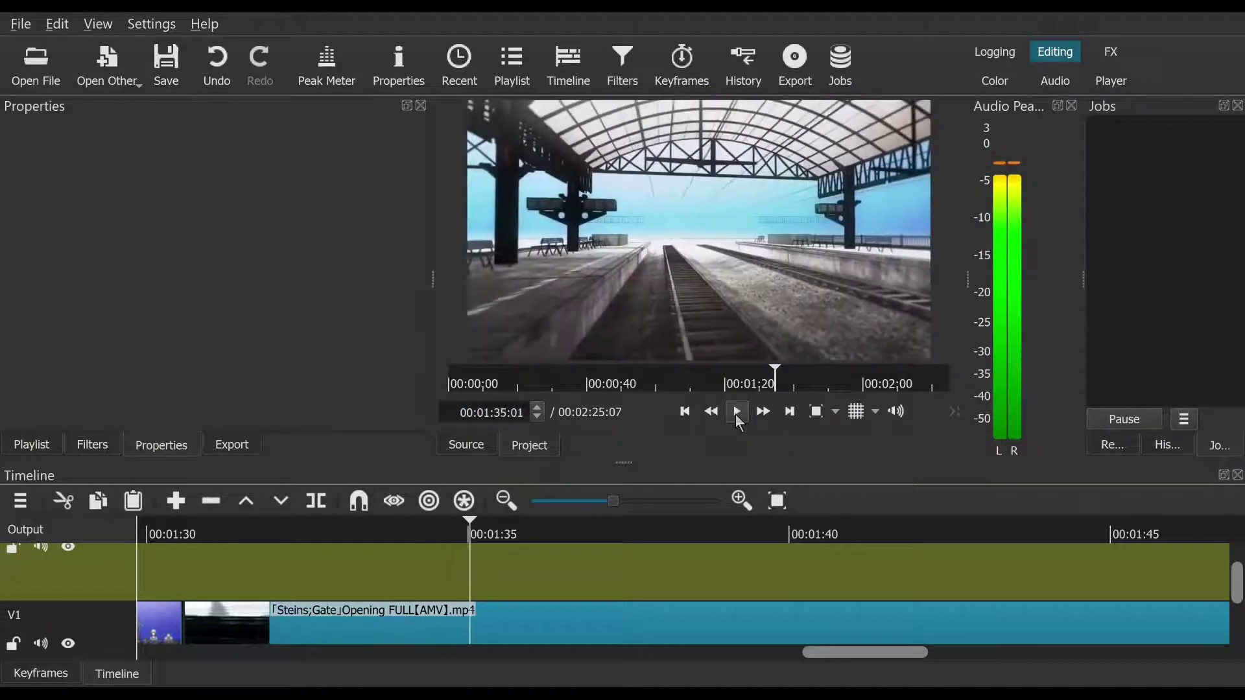
click(735, 415)
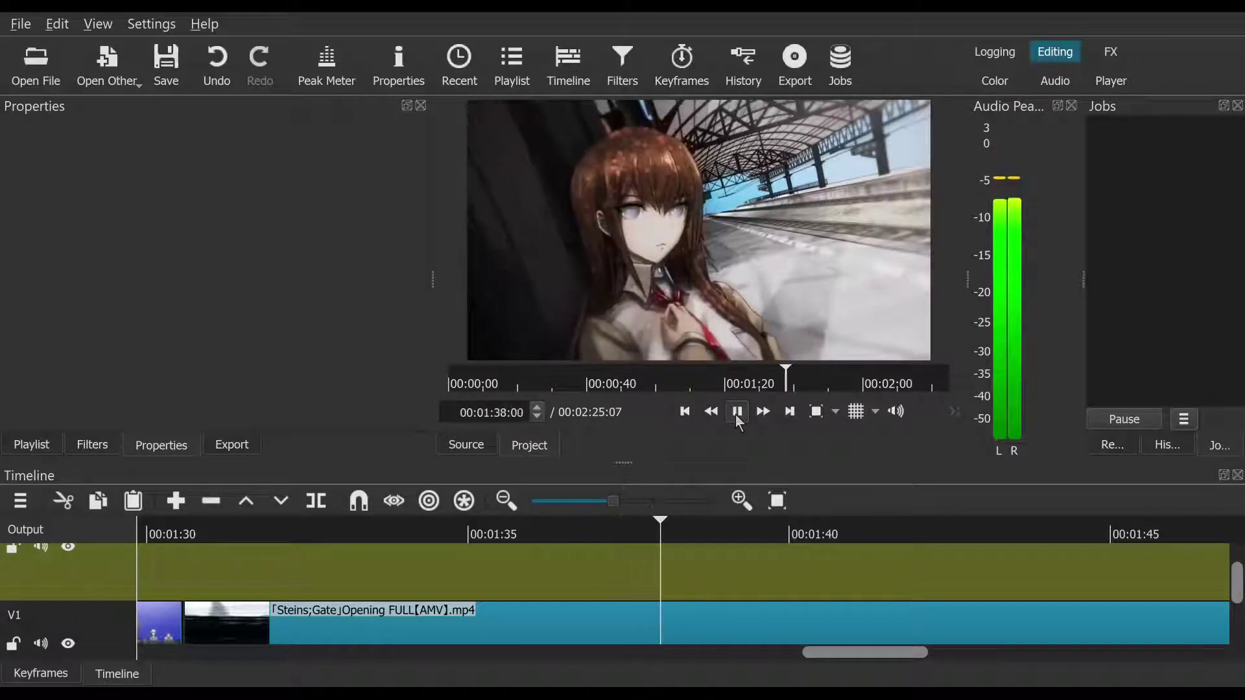
click(738, 415)
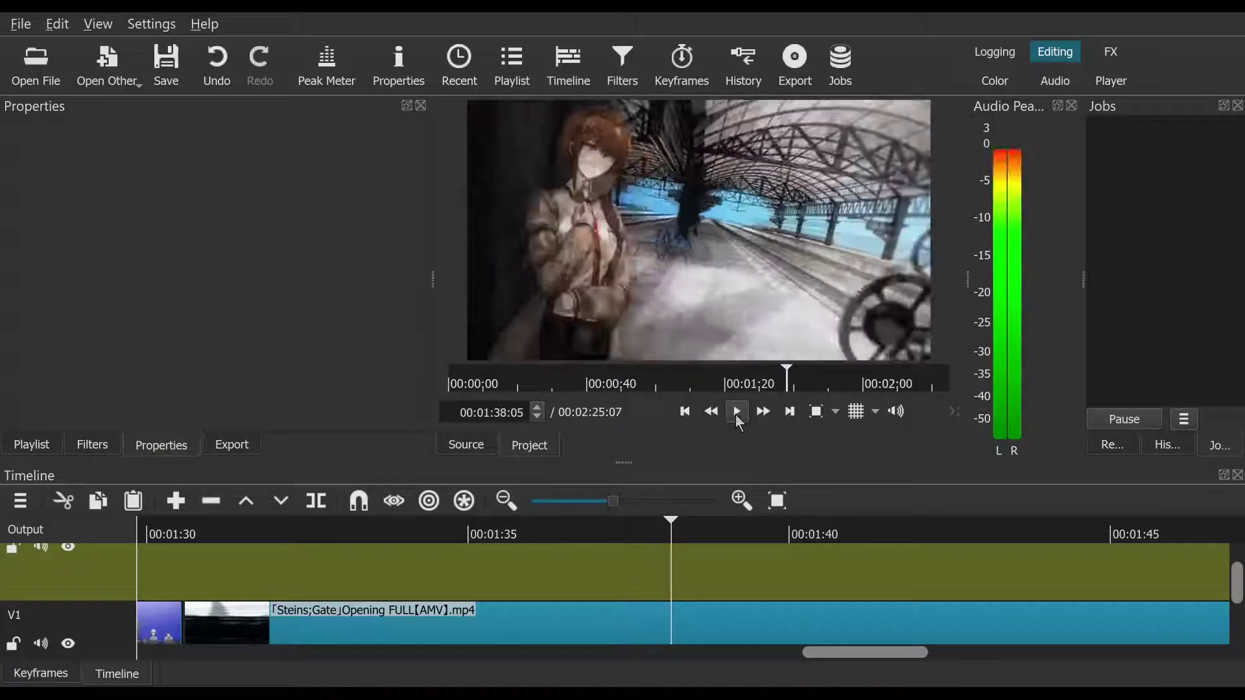
click(573, 530)
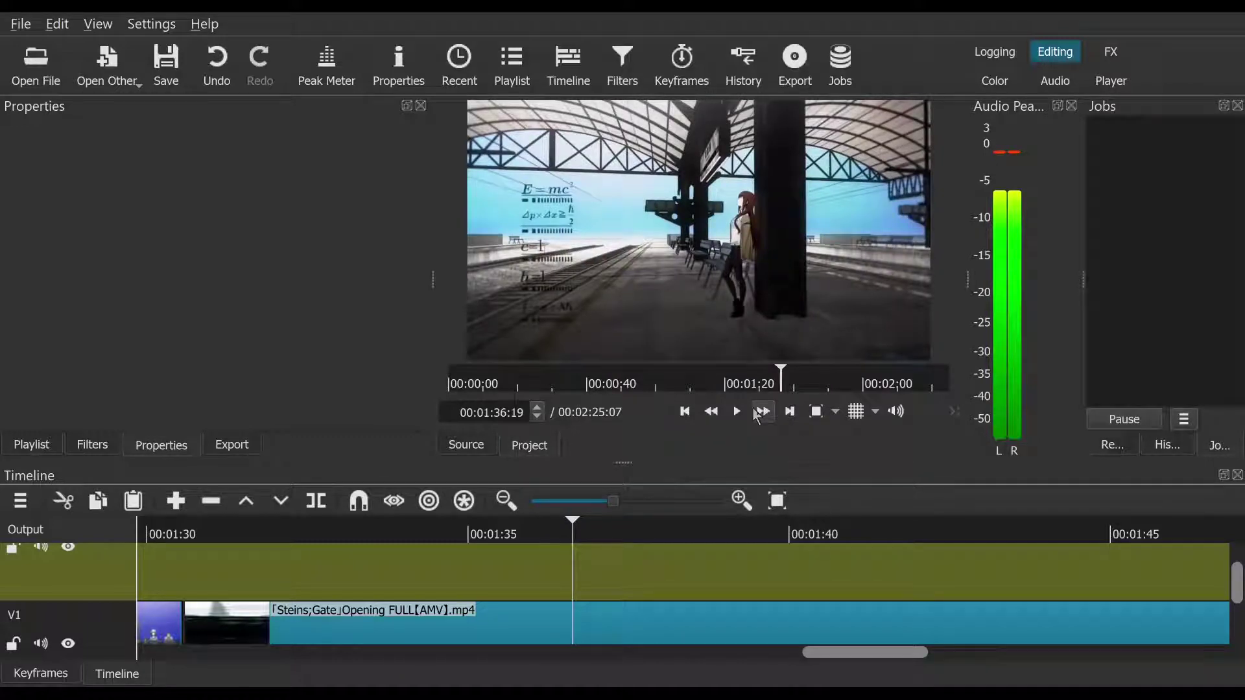
click(461, 532)
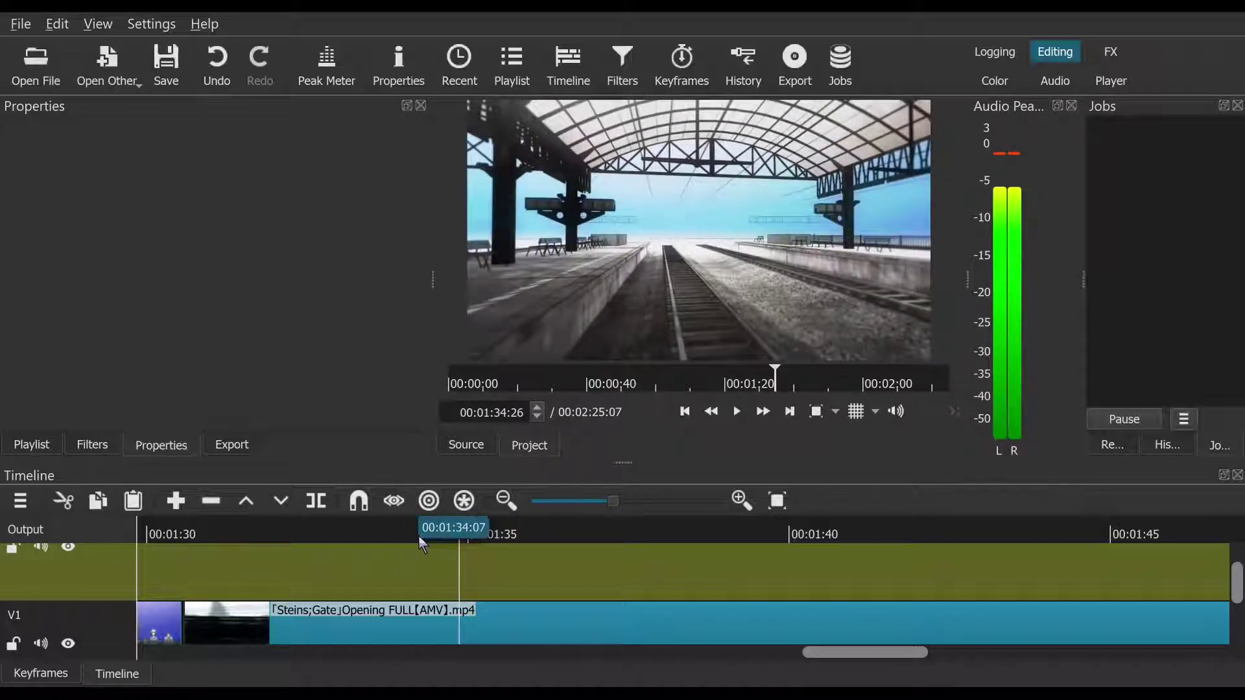
click(735, 414)
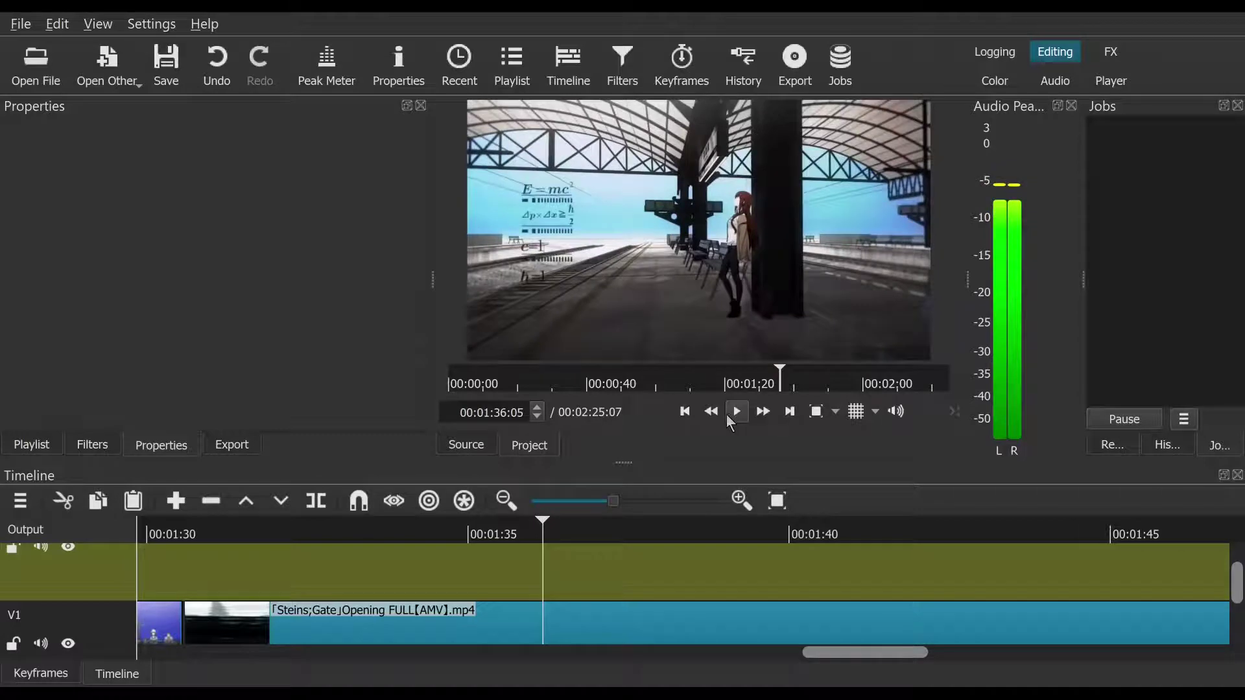
click(302, 529)
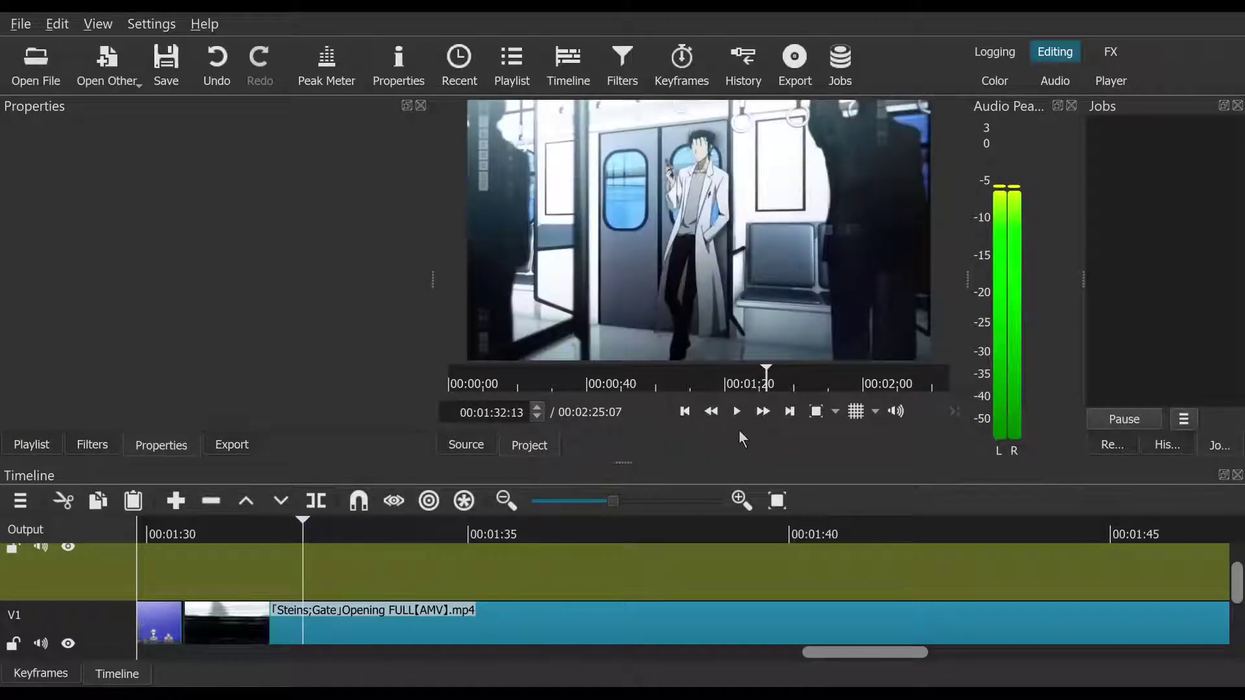
Step: Split the V1 clip at about 00:01:35:08 and at 00:01:37:03, and remove the station piece between the cuts
click(741, 415)
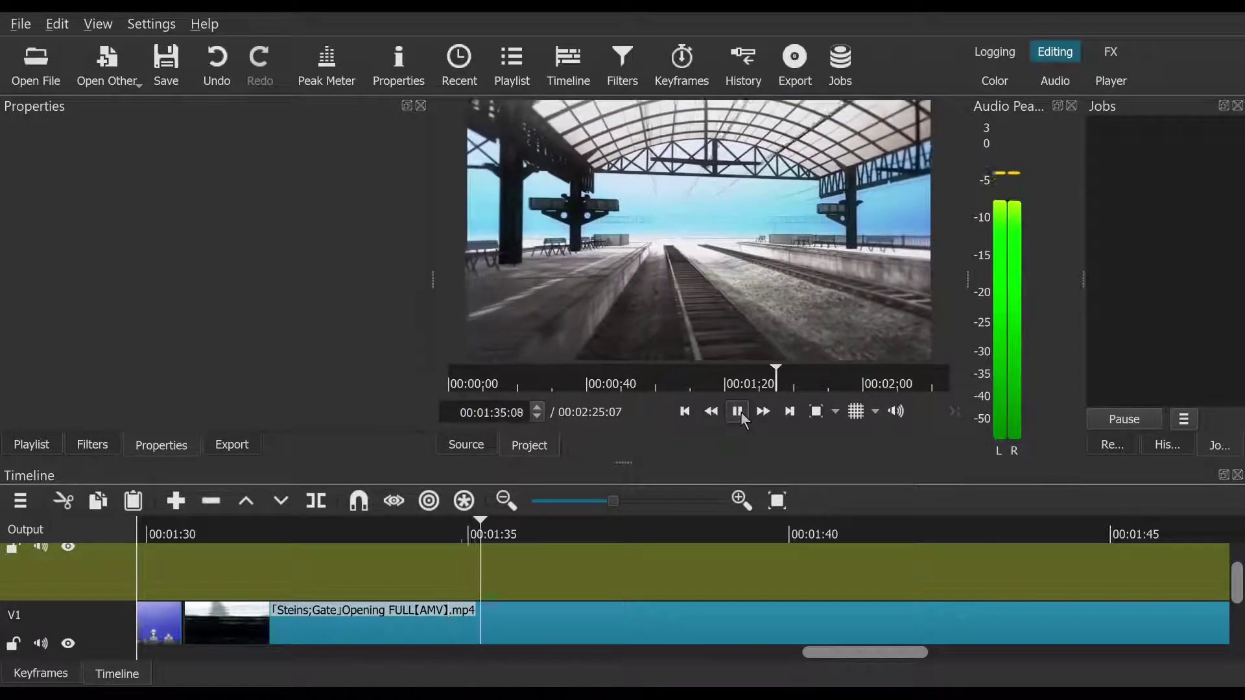
click(317, 500)
click(745, 538)
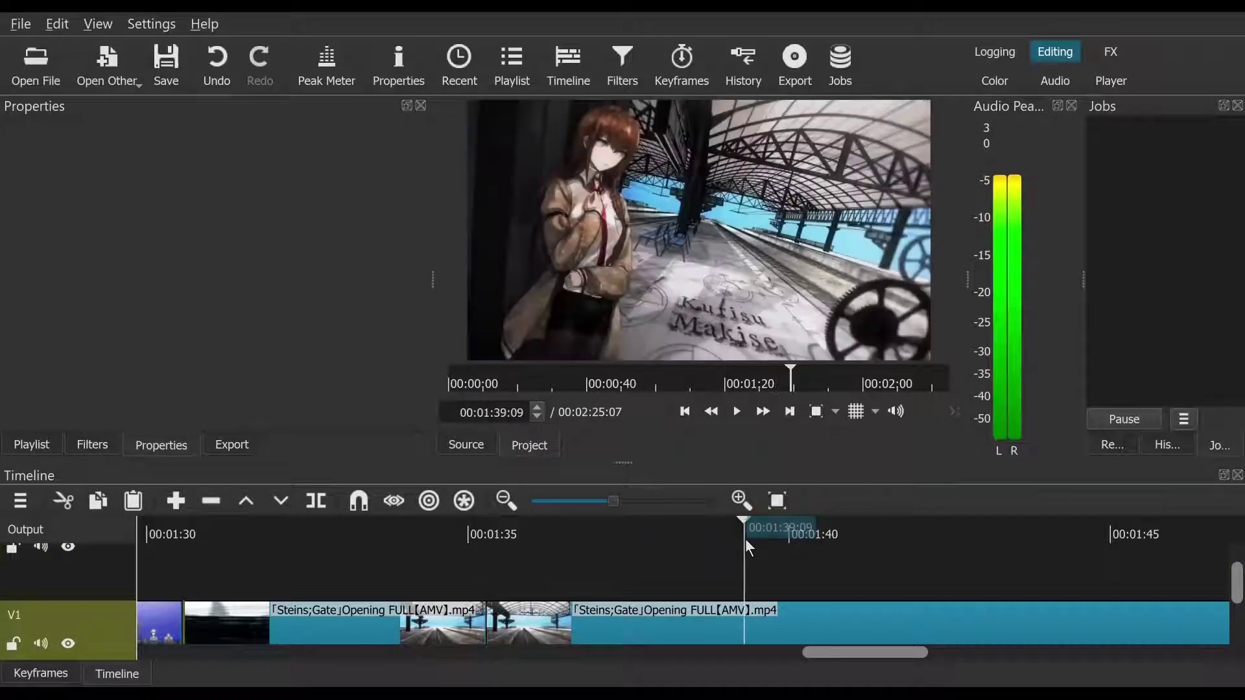
click(646, 537)
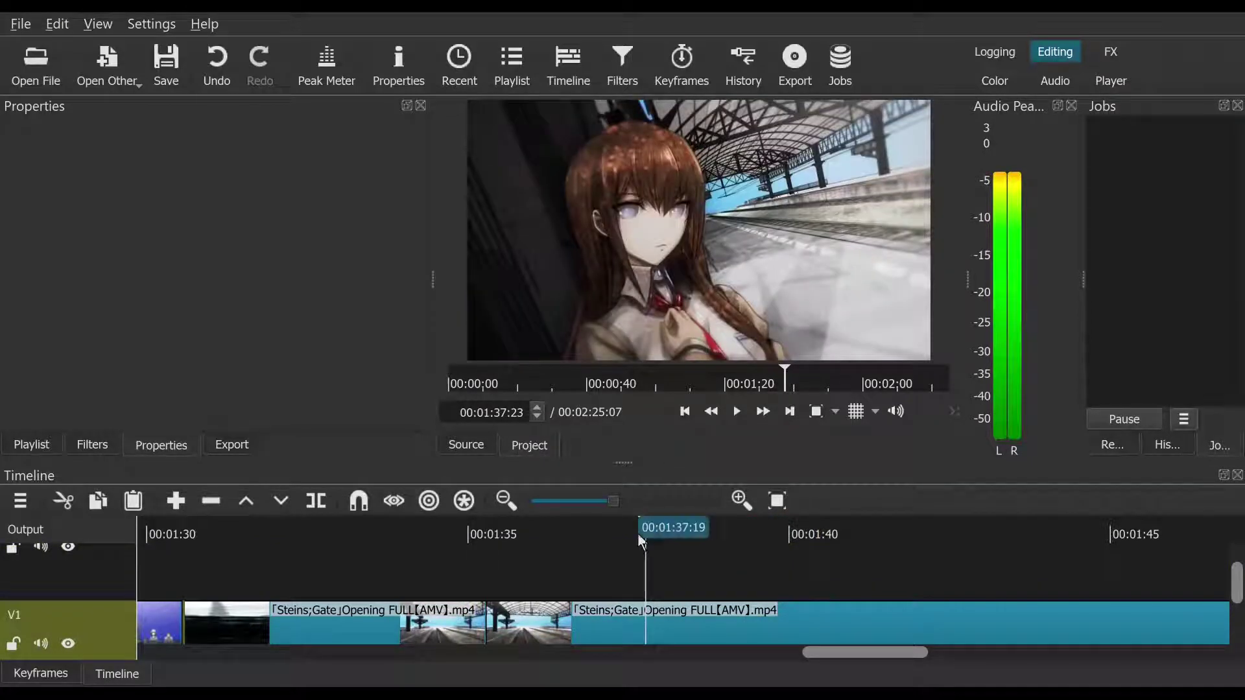
click(620, 534)
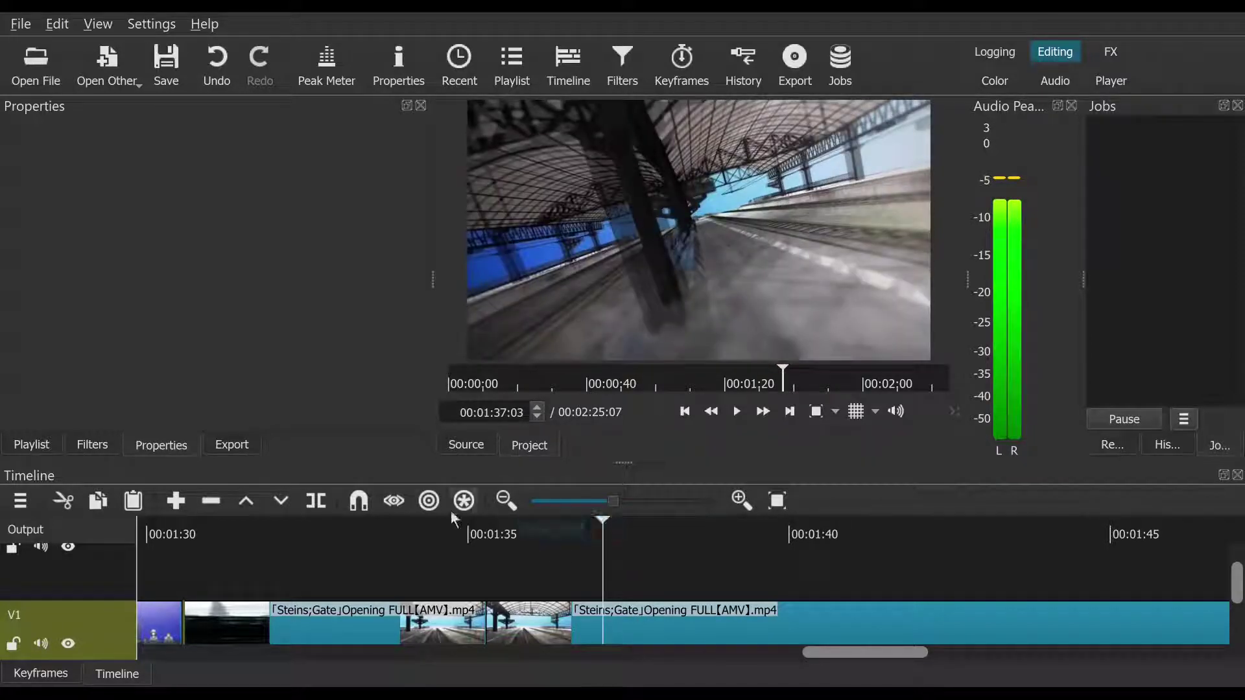
click(324, 503)
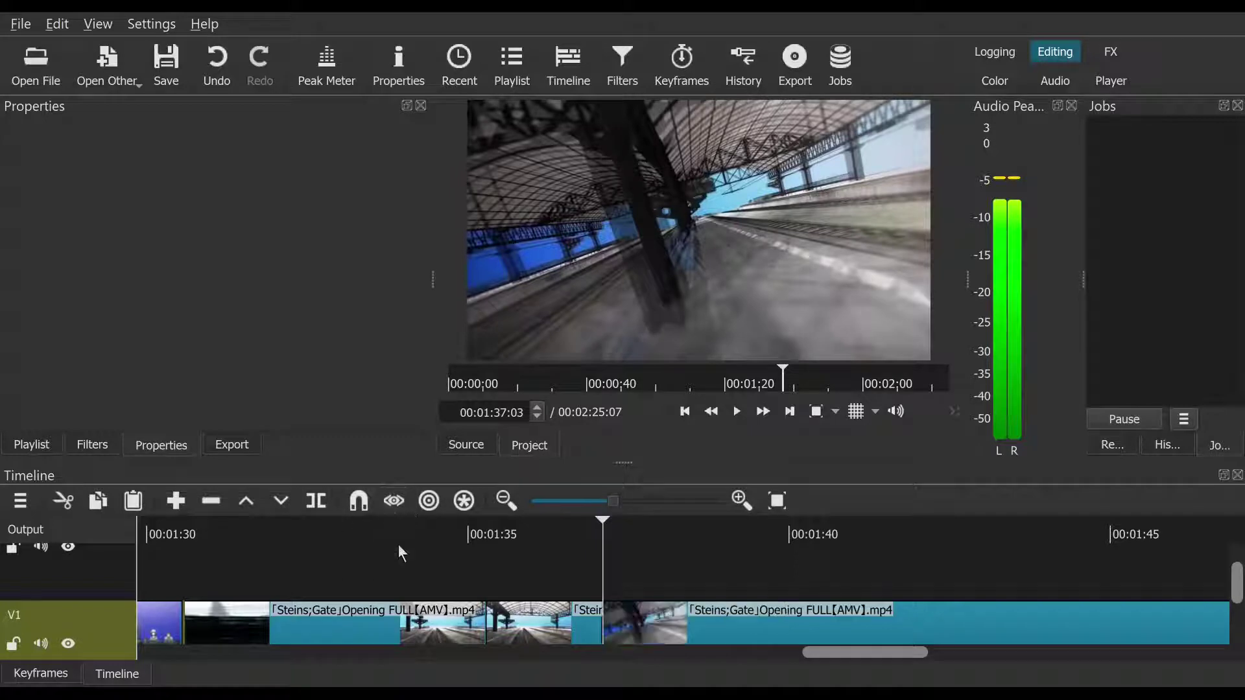
right_click(506, 623)
click(529, 551)
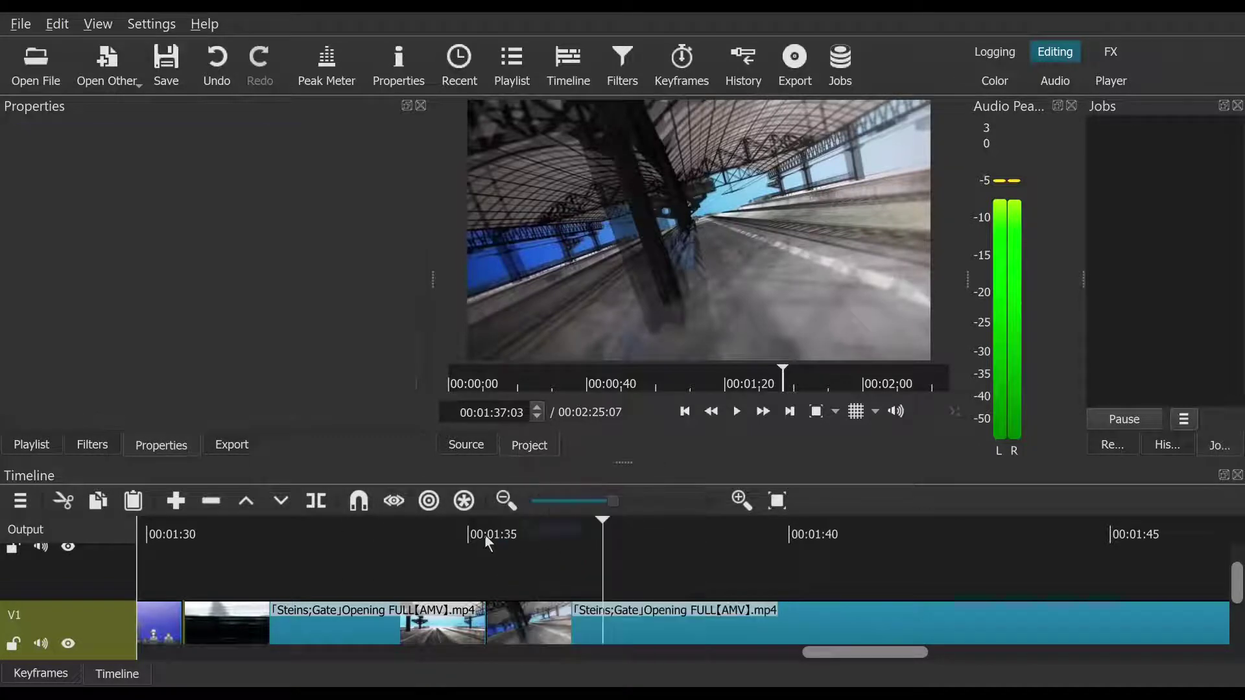
Step: Split the V1 clip at 00:01:37:18, where the red-haired character's shot changes to the black-and-white close-up
click(399, 523)
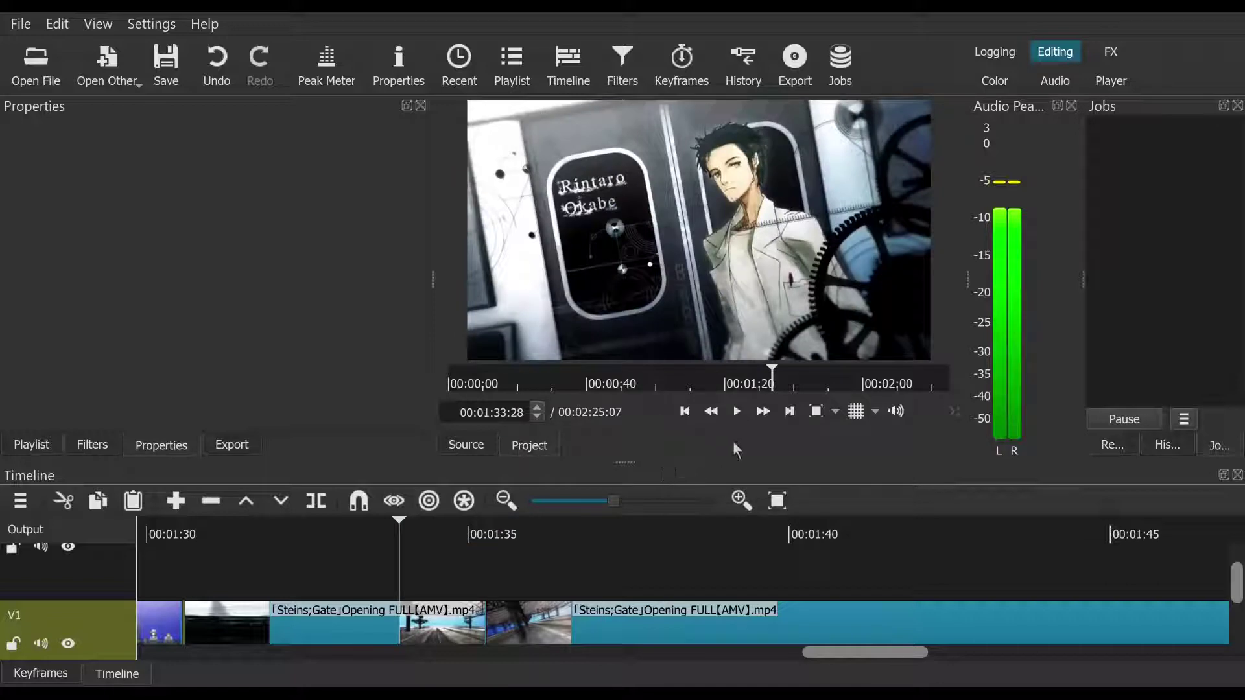
click(733, 413)
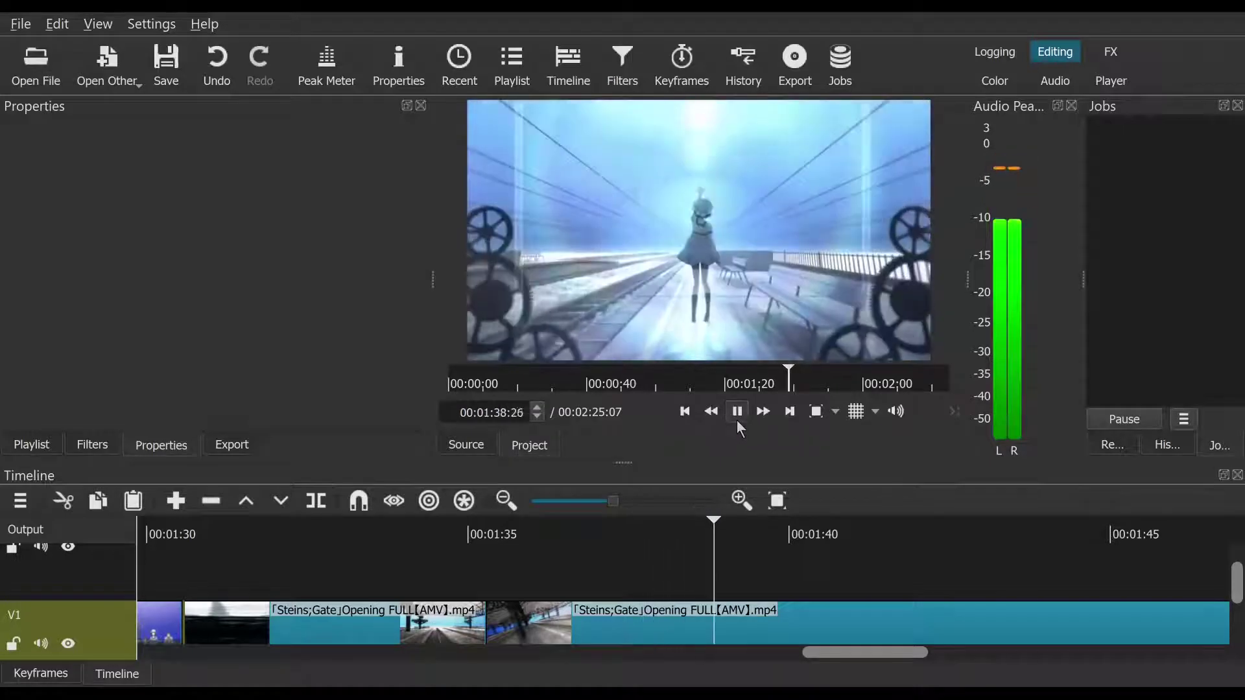
click(737, 416)
drag(563, 536, 628, 551)
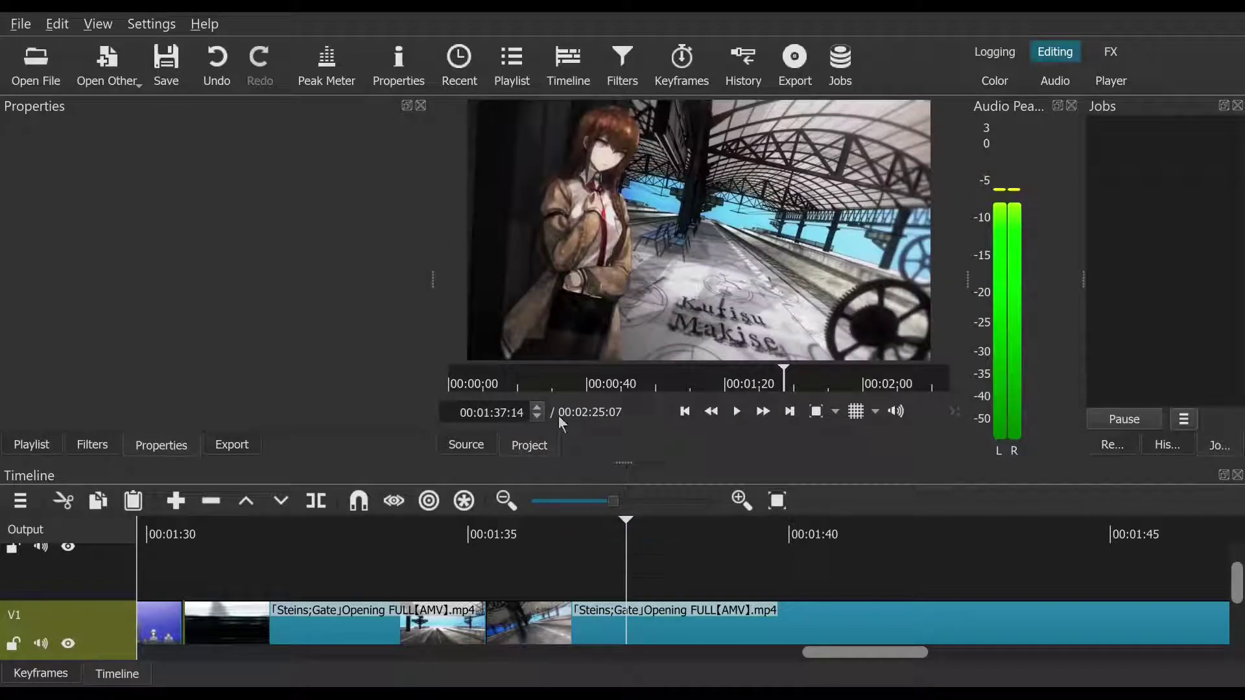
click(539, 408)
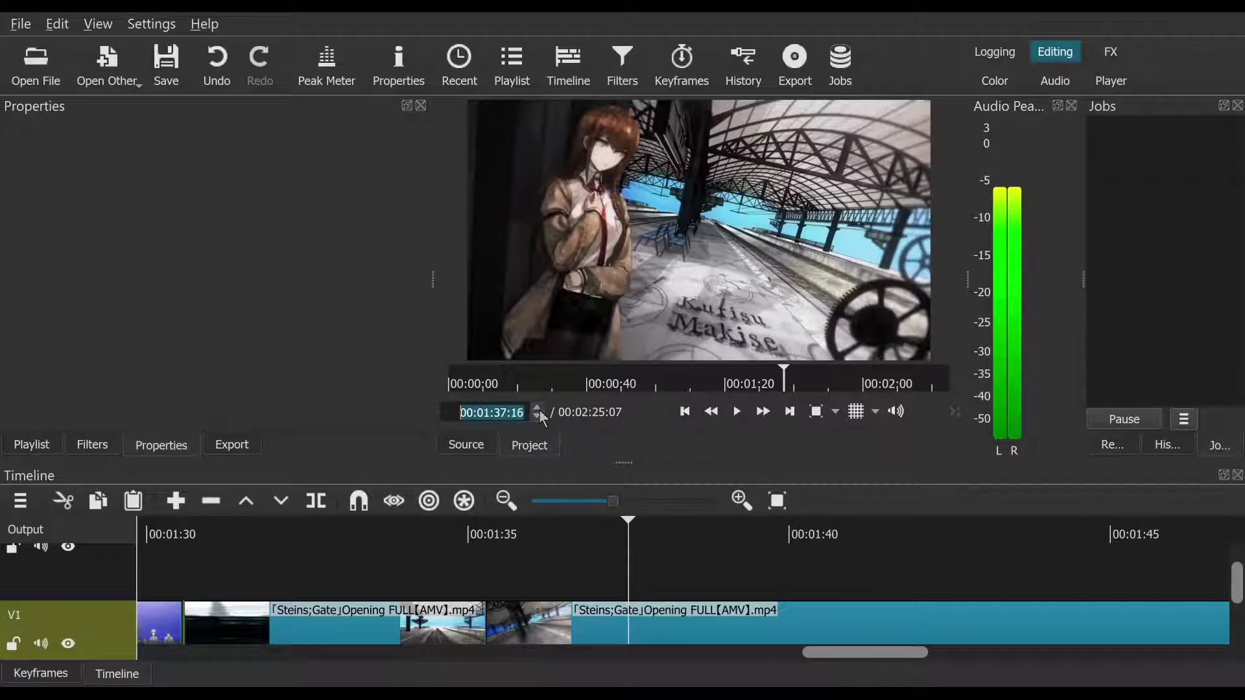
click(539, 409)
click(539, 408)
click(539, 408)
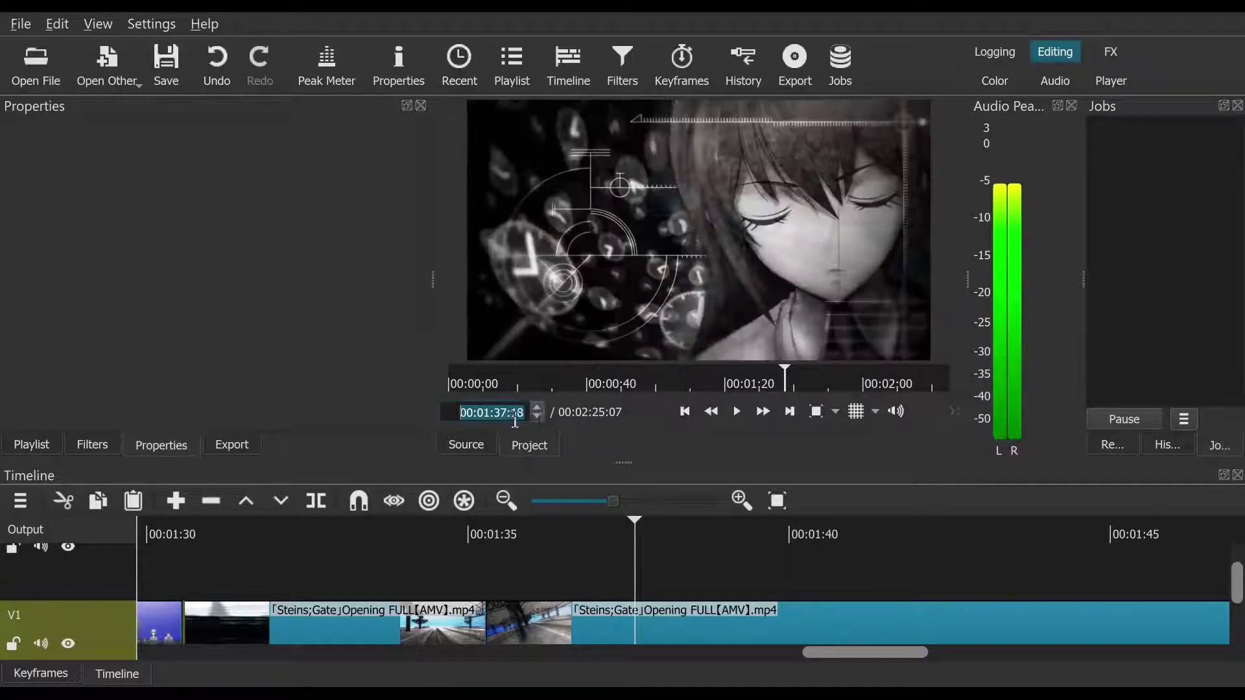
click(538, 416)
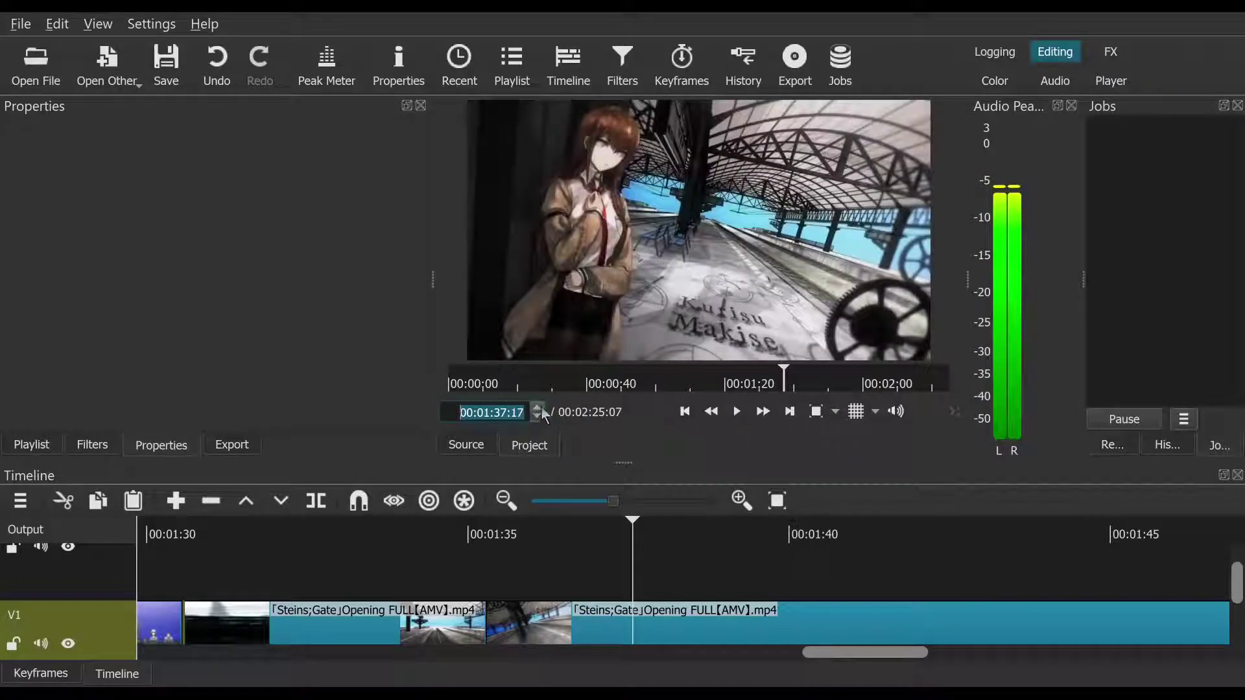
click(541, 408)
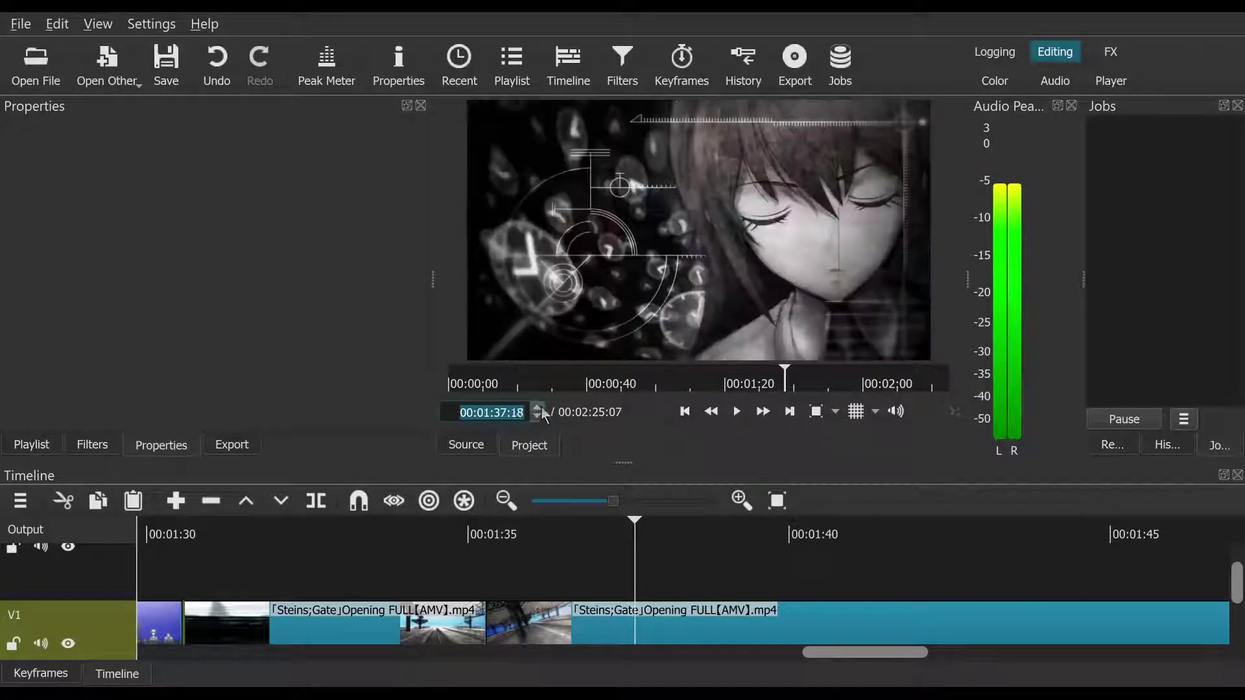
click(319, 505)
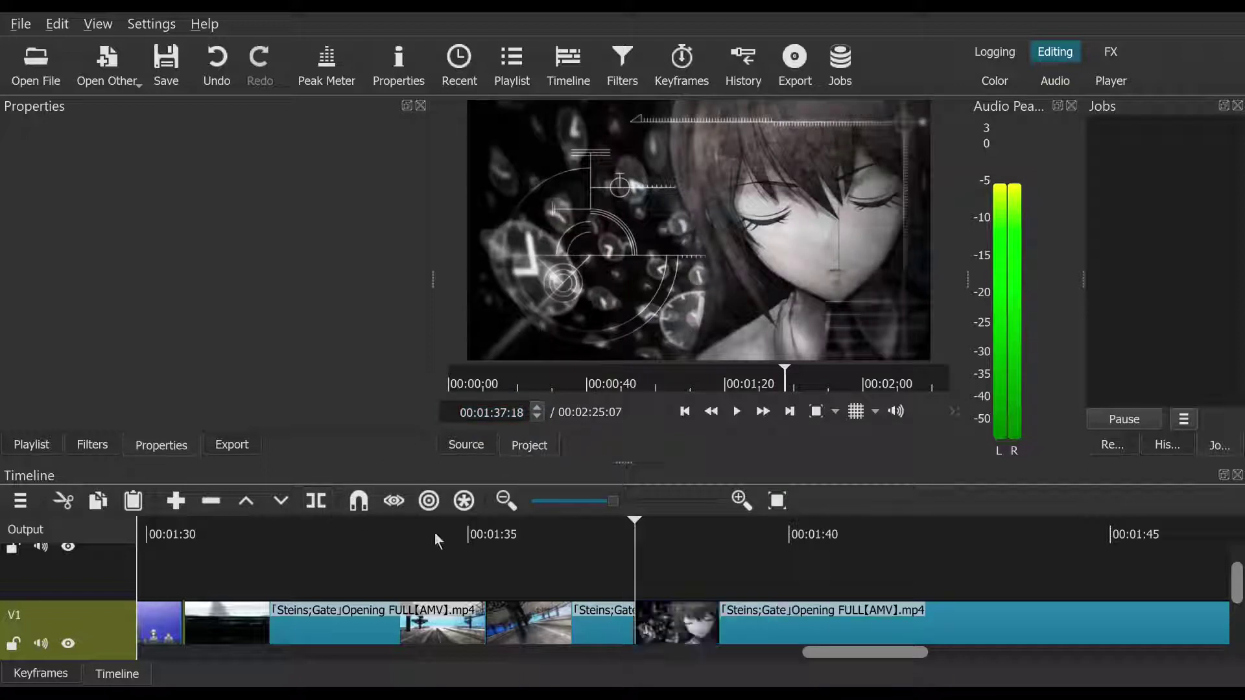
Step: Split the V1 clip at 00:01:41:10, where the hat-wearing girl's station shot begins, and remove the black-and-white piece before the cut
click(773, 539)
click(792, 541)
drag(793, 542, 876, 555)
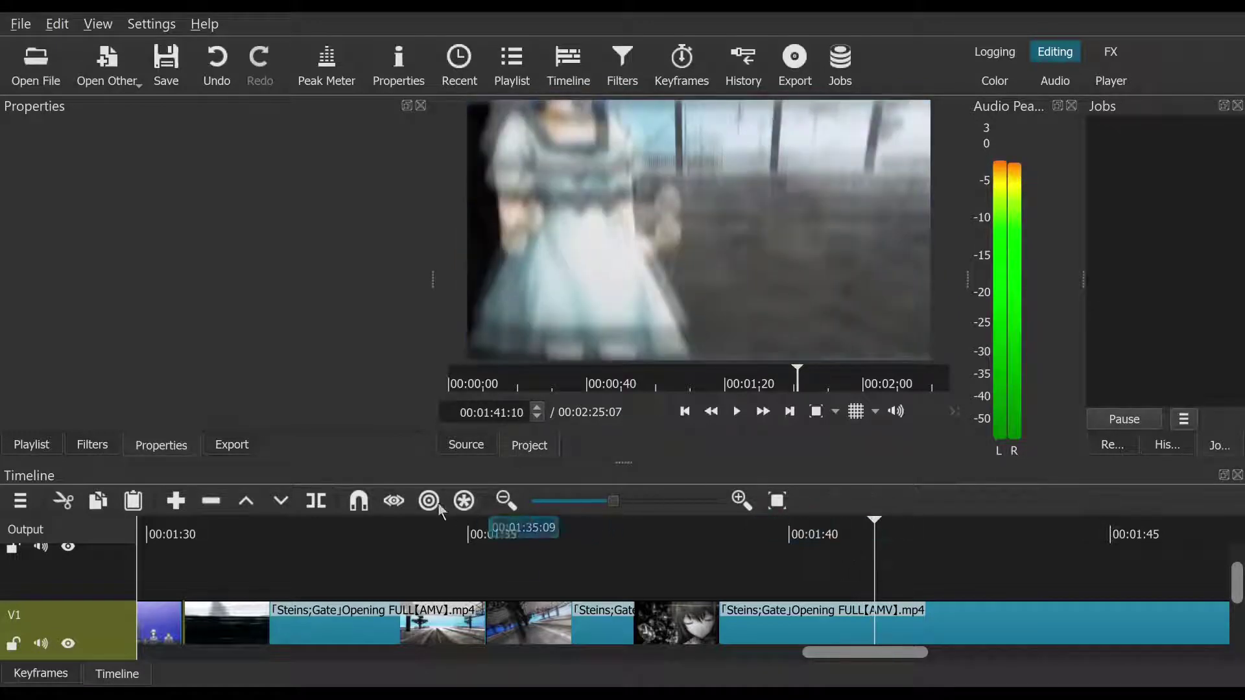
click(316, 500)
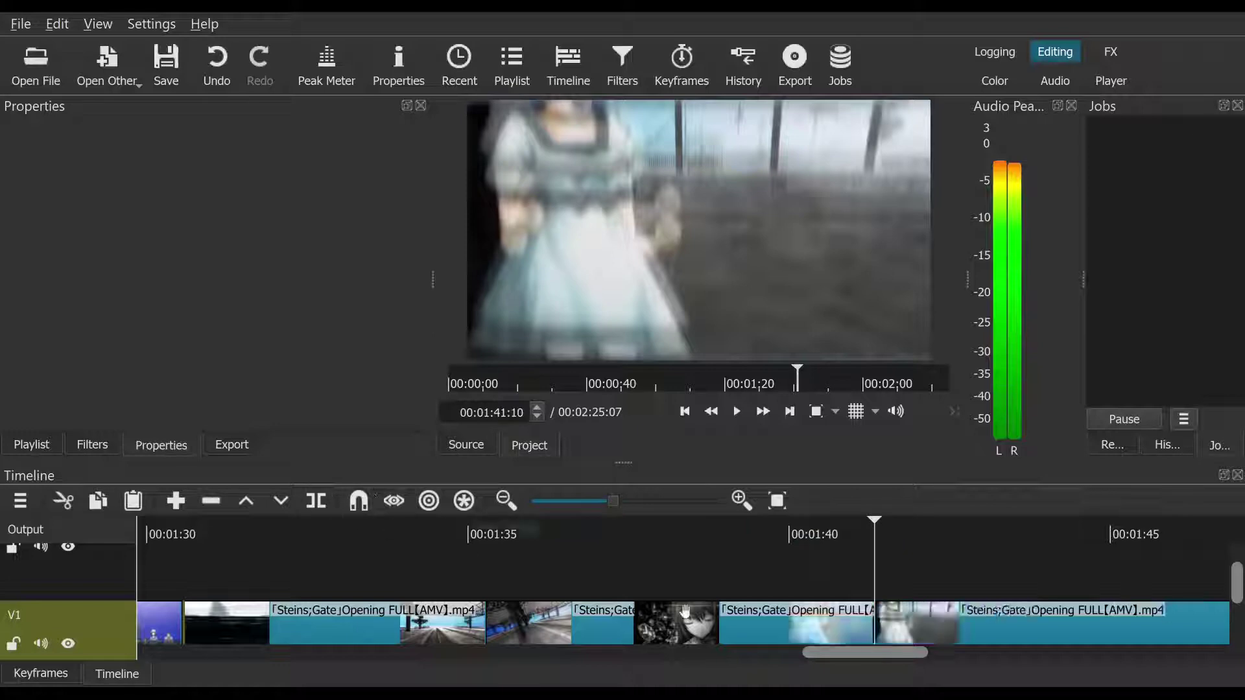
right_click(726, 621)
click(772, 552)
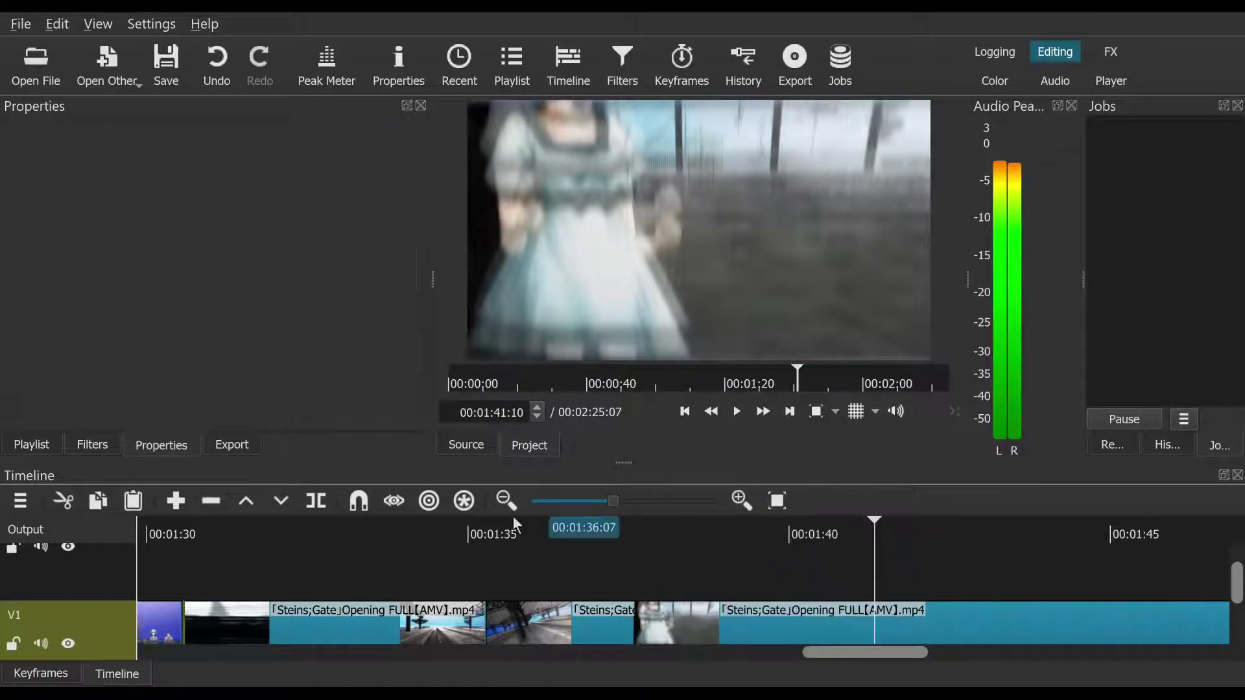
Step: Split the V1 clip at 00:01:40:12, where the cat-eared character's silhouette starts to appear
click(411, 541)
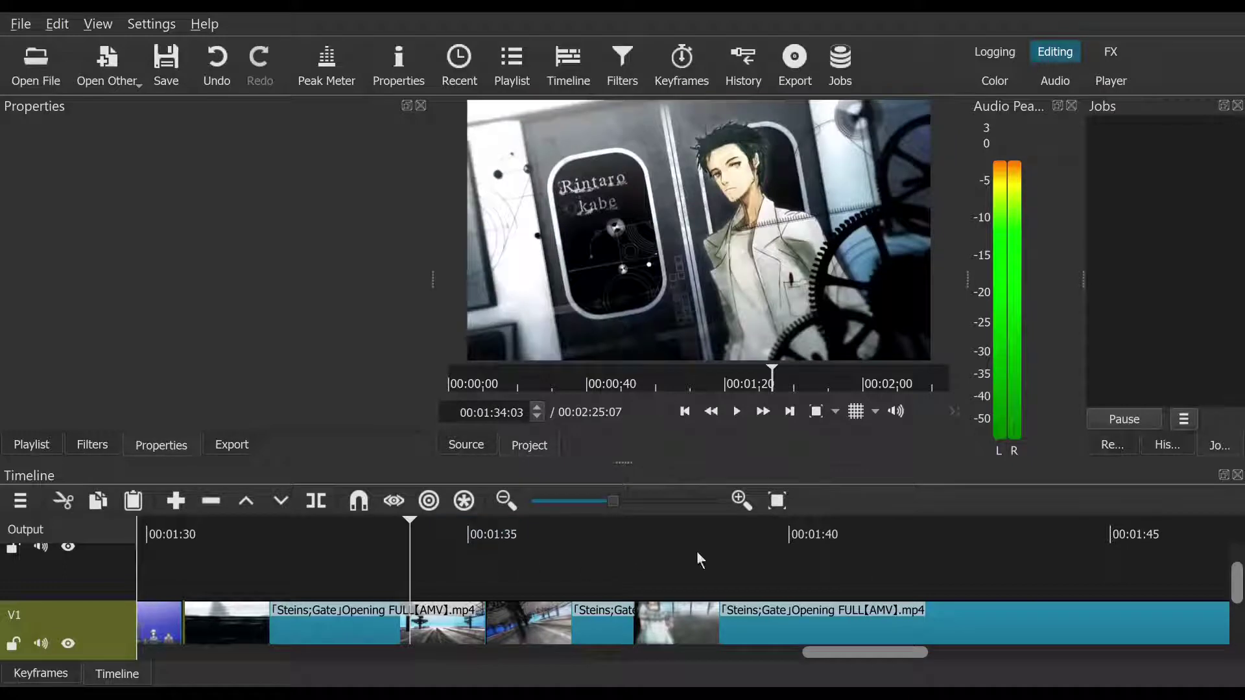
click(738, 413)
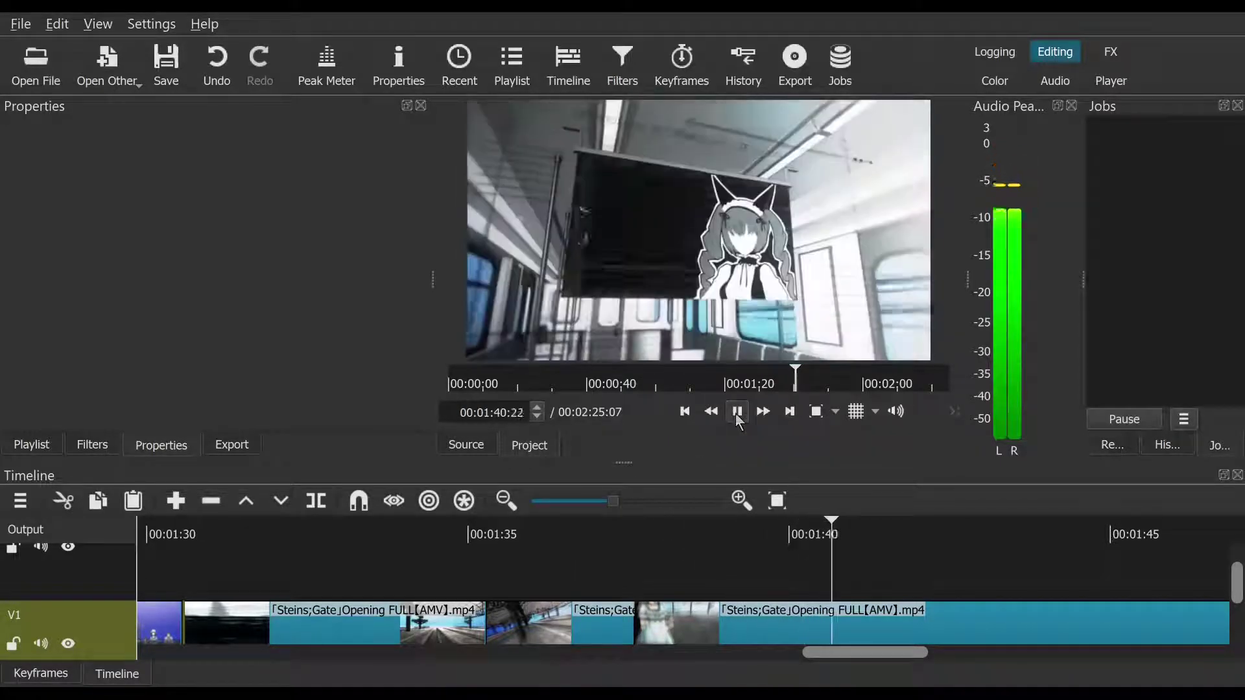
click(737, 414)
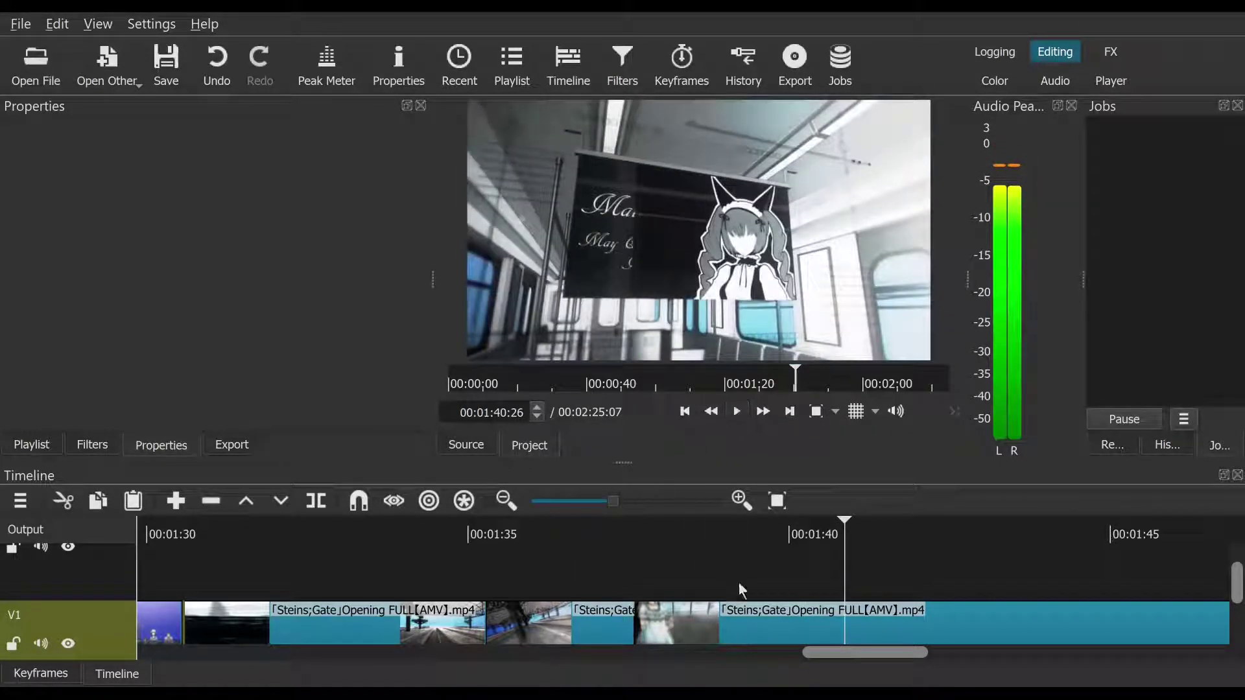
click(816, 539)
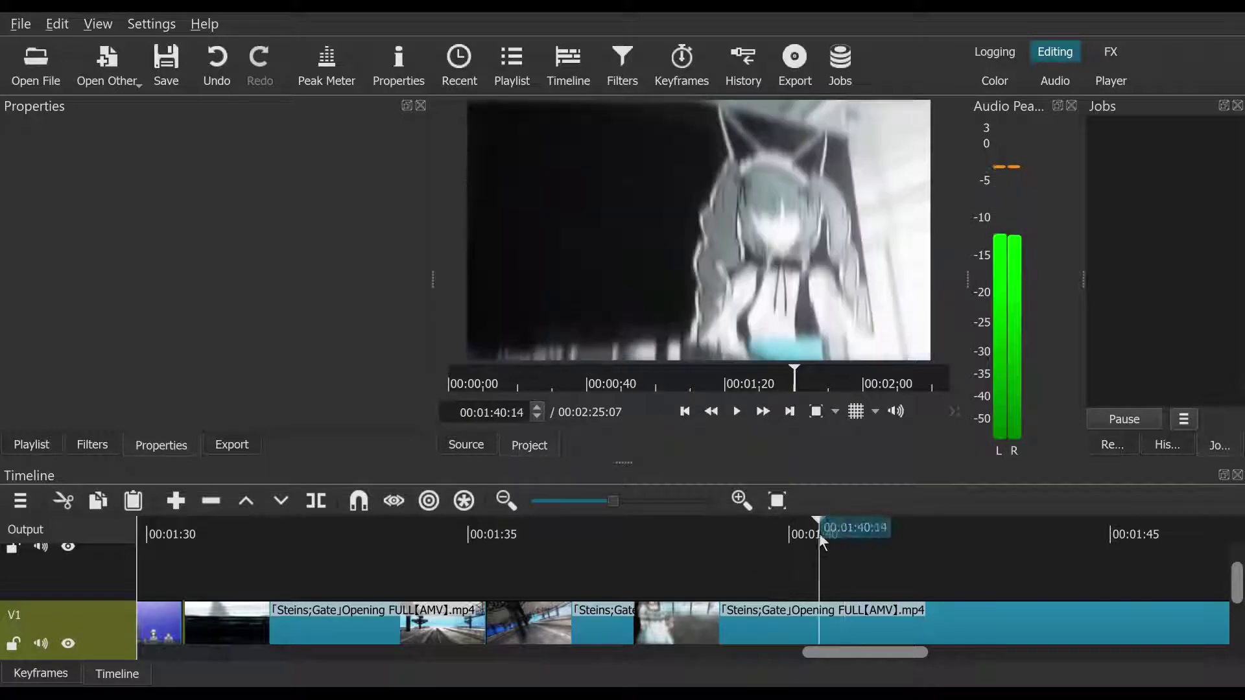
click(773, 525)
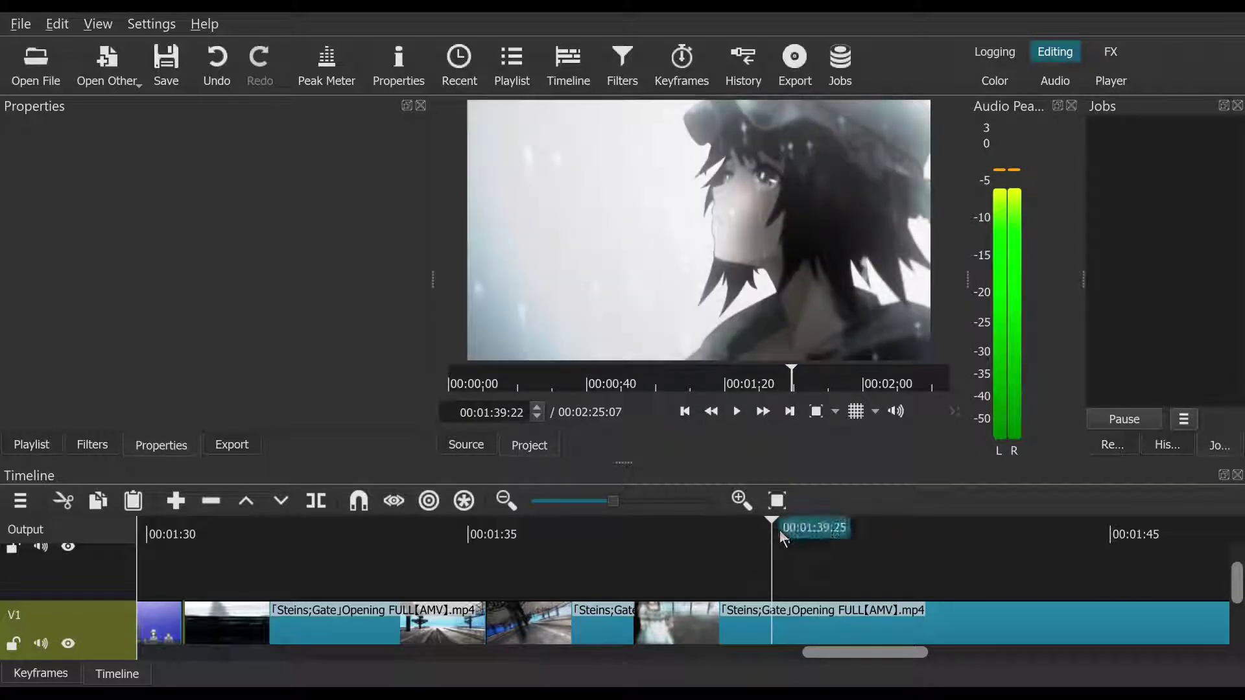
click(790, 534)
drag(791, 539, 814, 535)
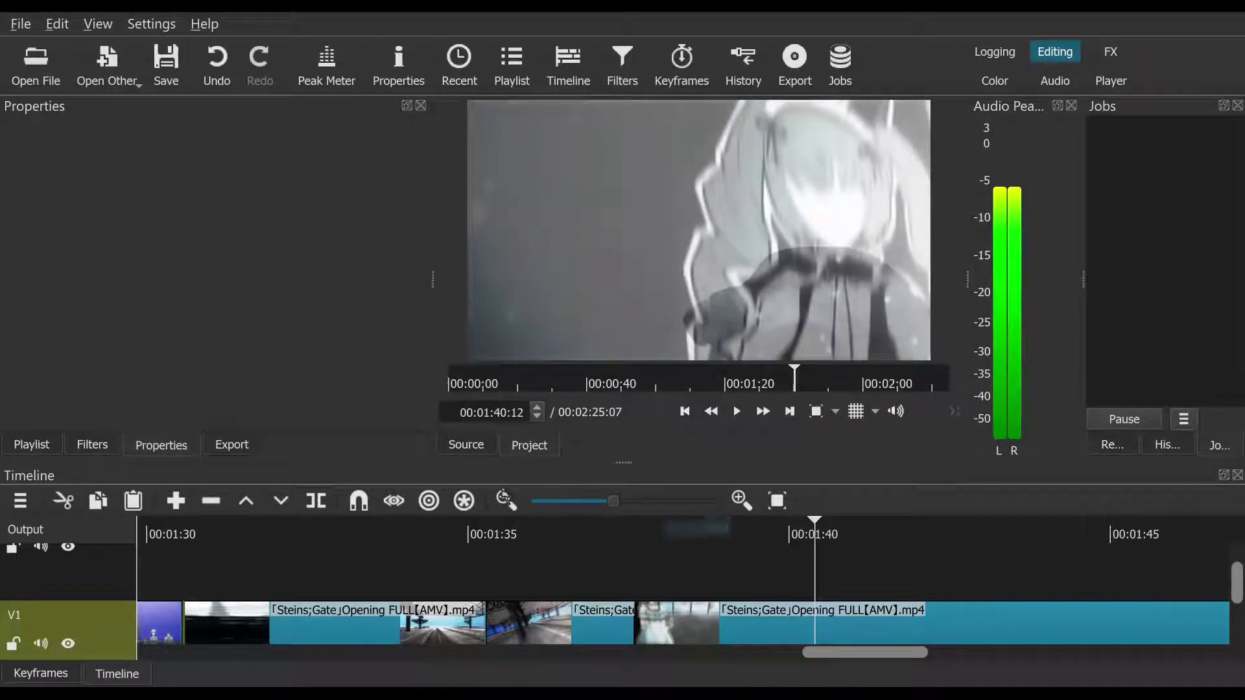
click(315, 506)
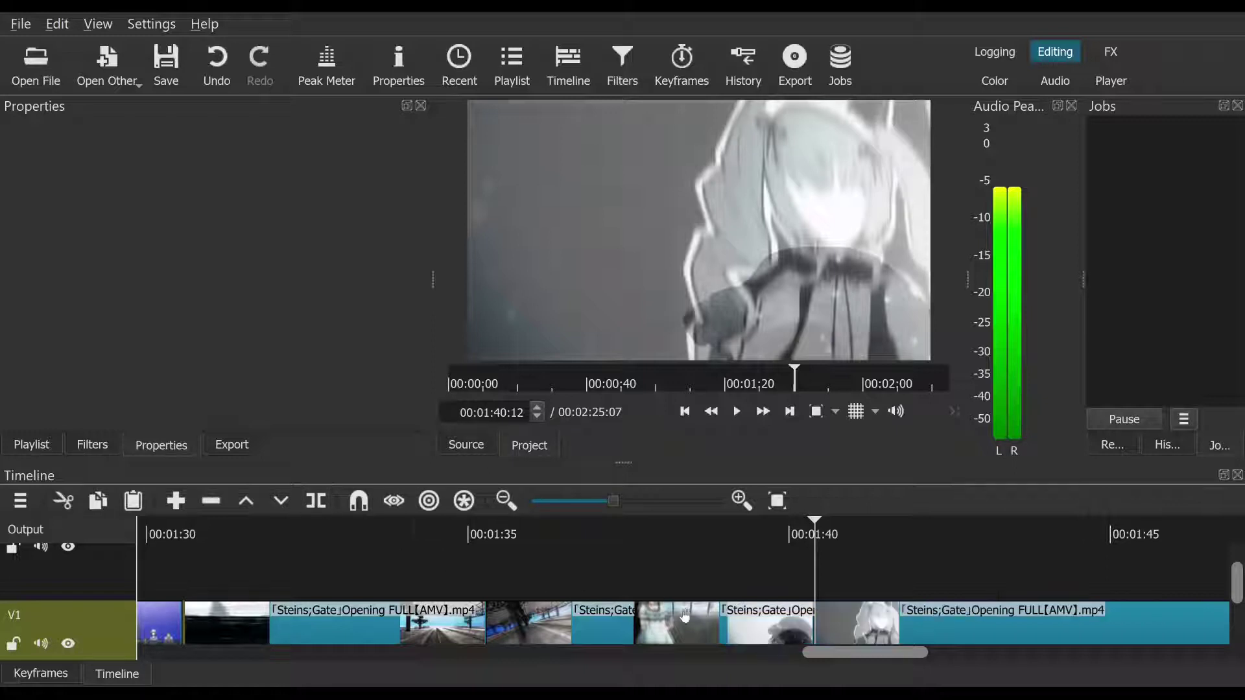
Step: Split the V1 clip at 00:01:39:01, where the hat-wearing girl's shot fades out, and remove the piece up to the cat-eared character's shot
click(659, 550)
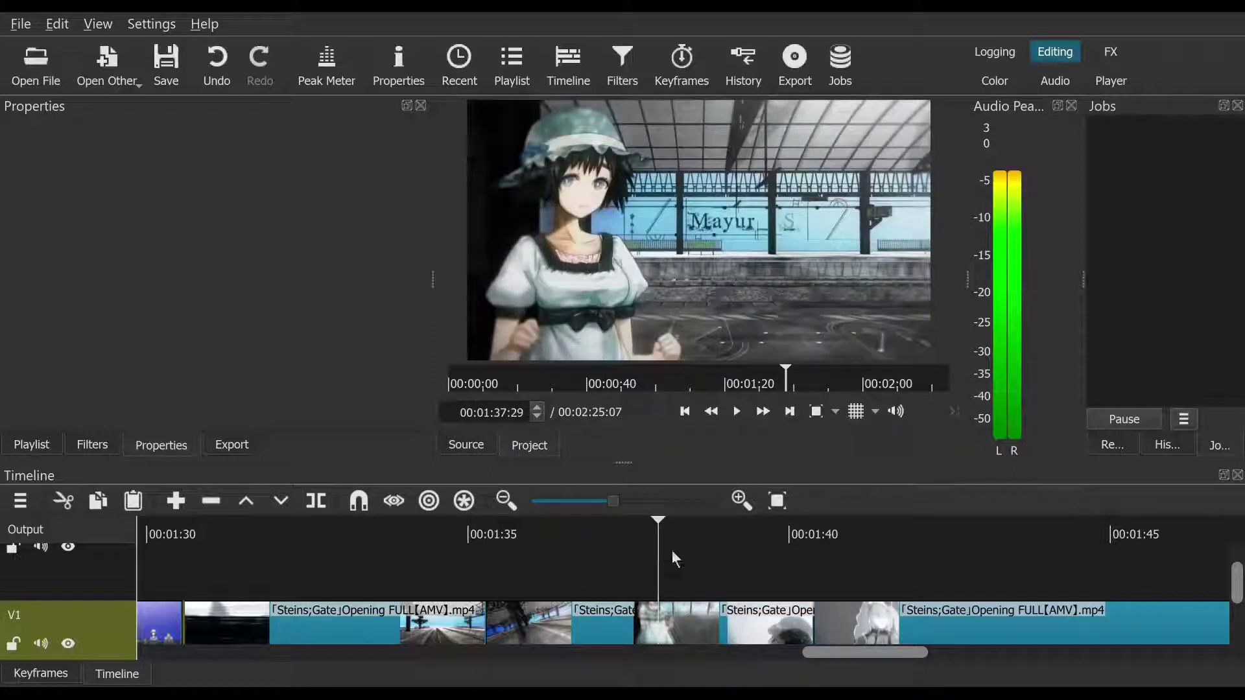
click(679, 546)
drag(679, 549, 723, 558)
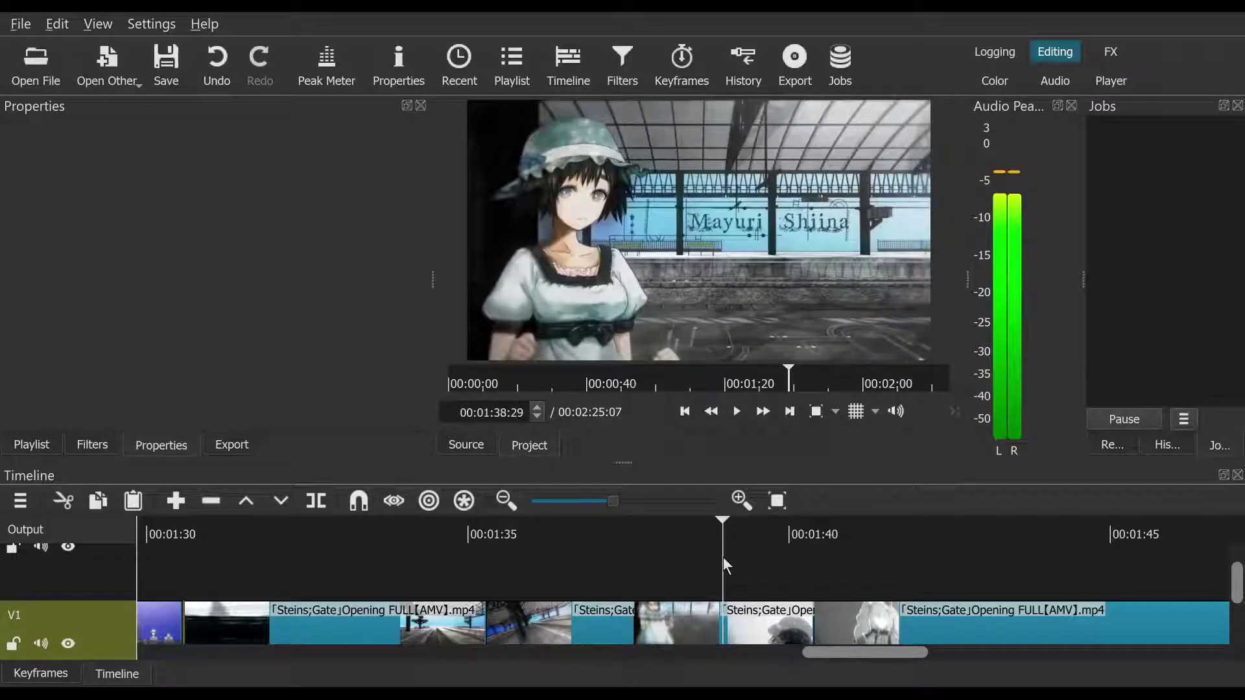
click(541, 408)
click(541, 408)
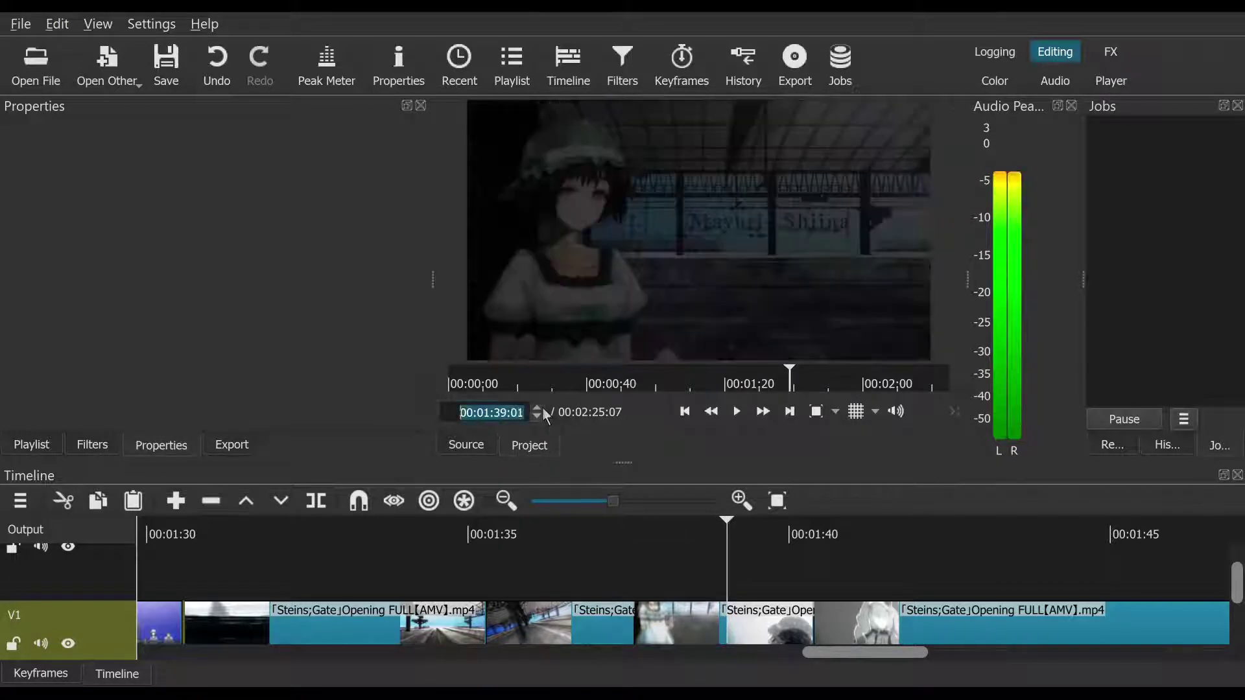
click(330, 506)
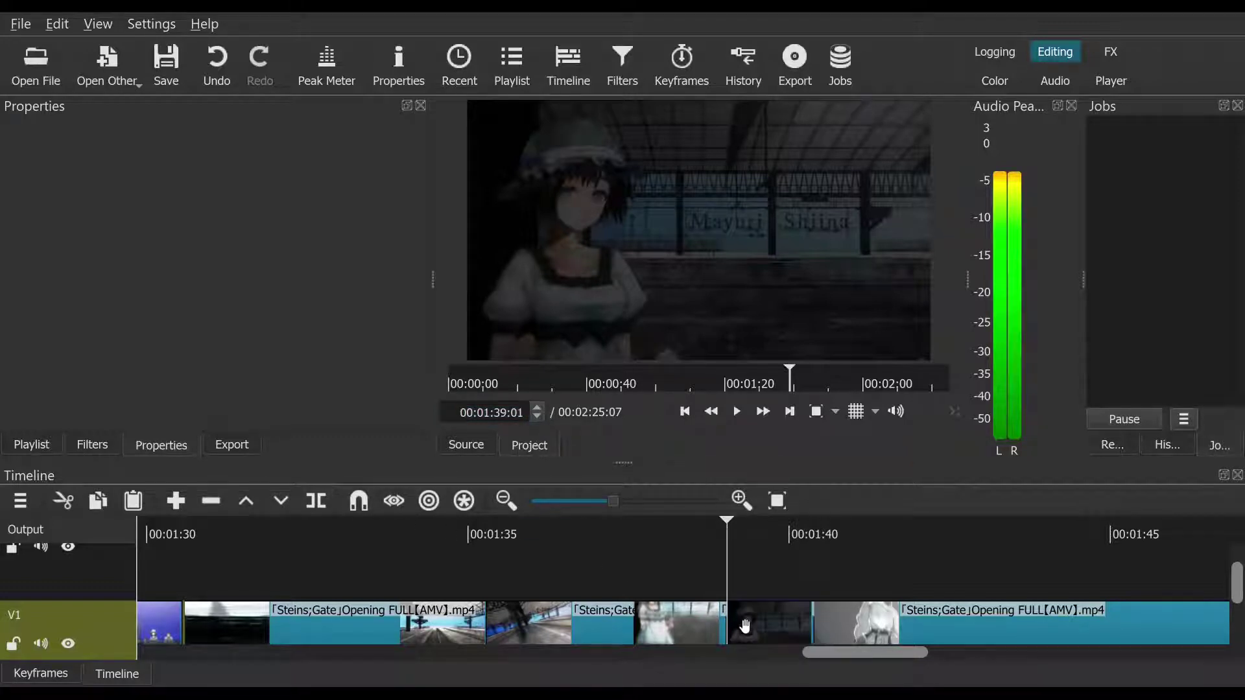
right_click(745, 626)
click(794, 553)
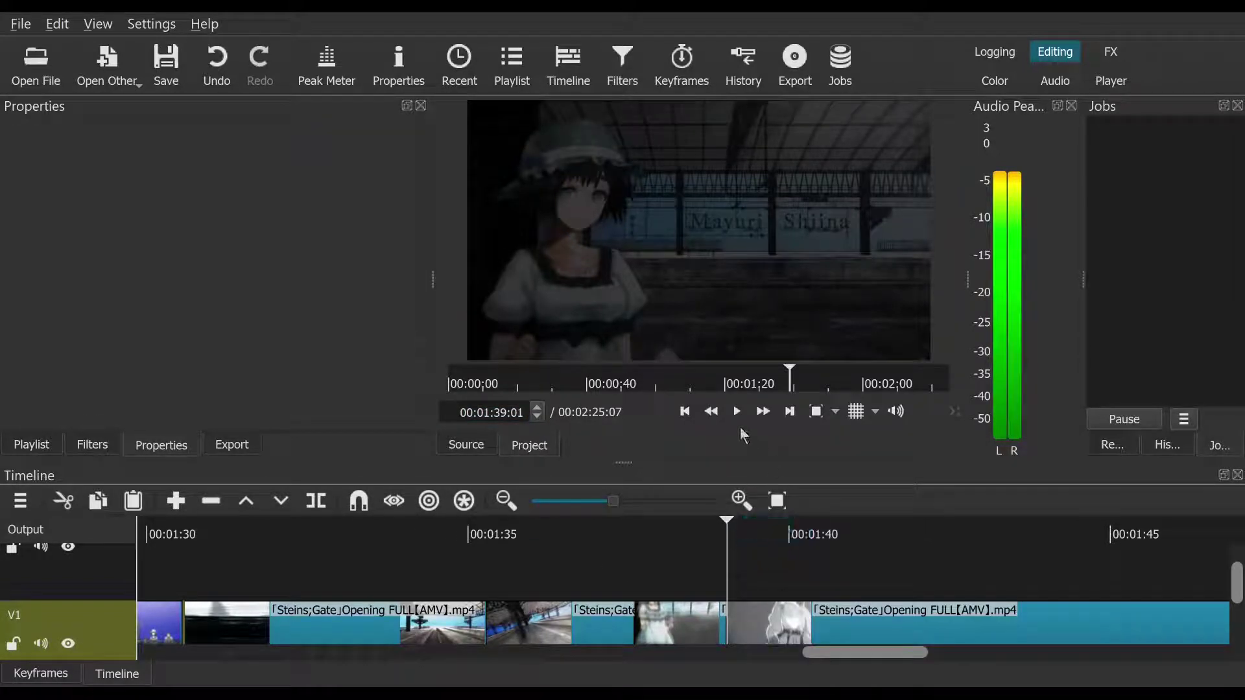
Step: Play back V1 from the hat-wearing girl's shot at 00:01:37:18 and examine the transition into the cat-eared character's shot
click(684, 412)
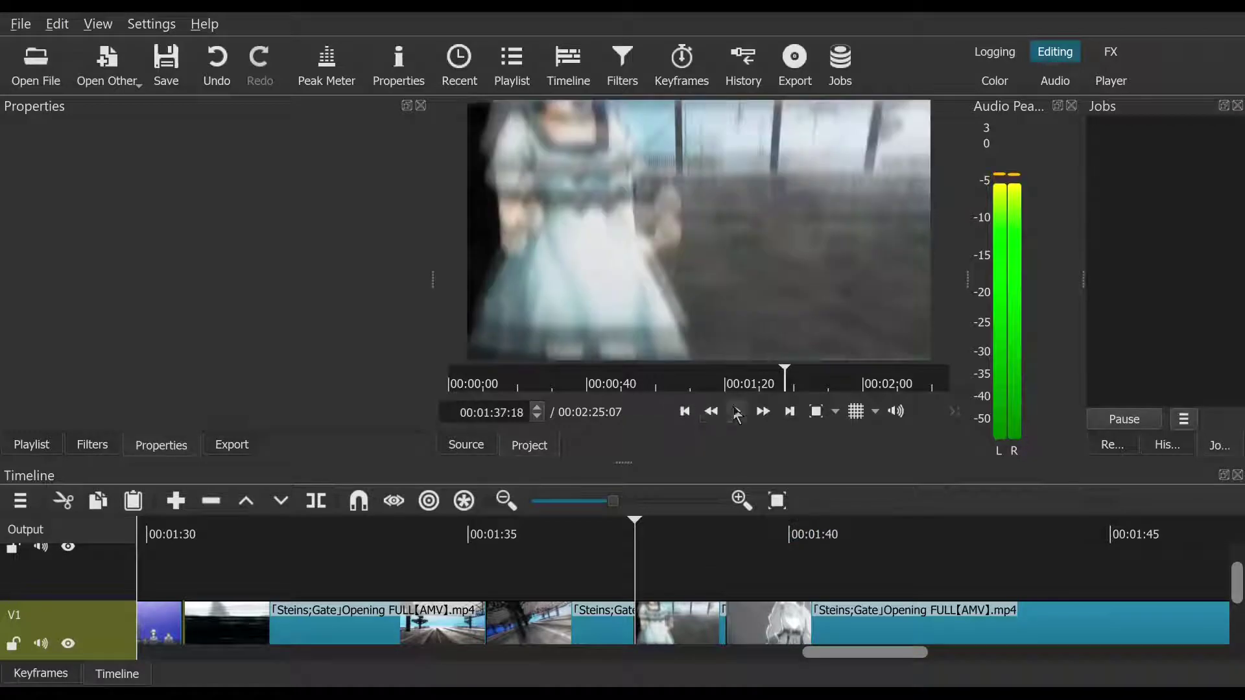
click(736, 412)
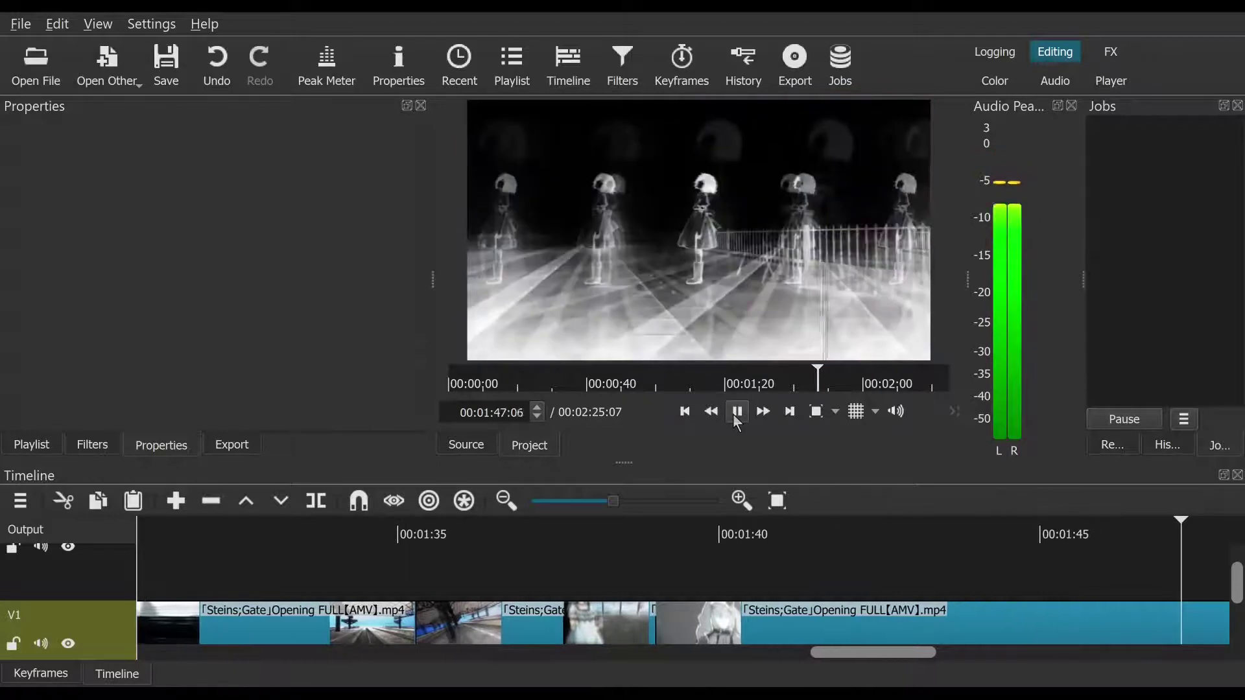
click(735, 416)
click(689, 419)
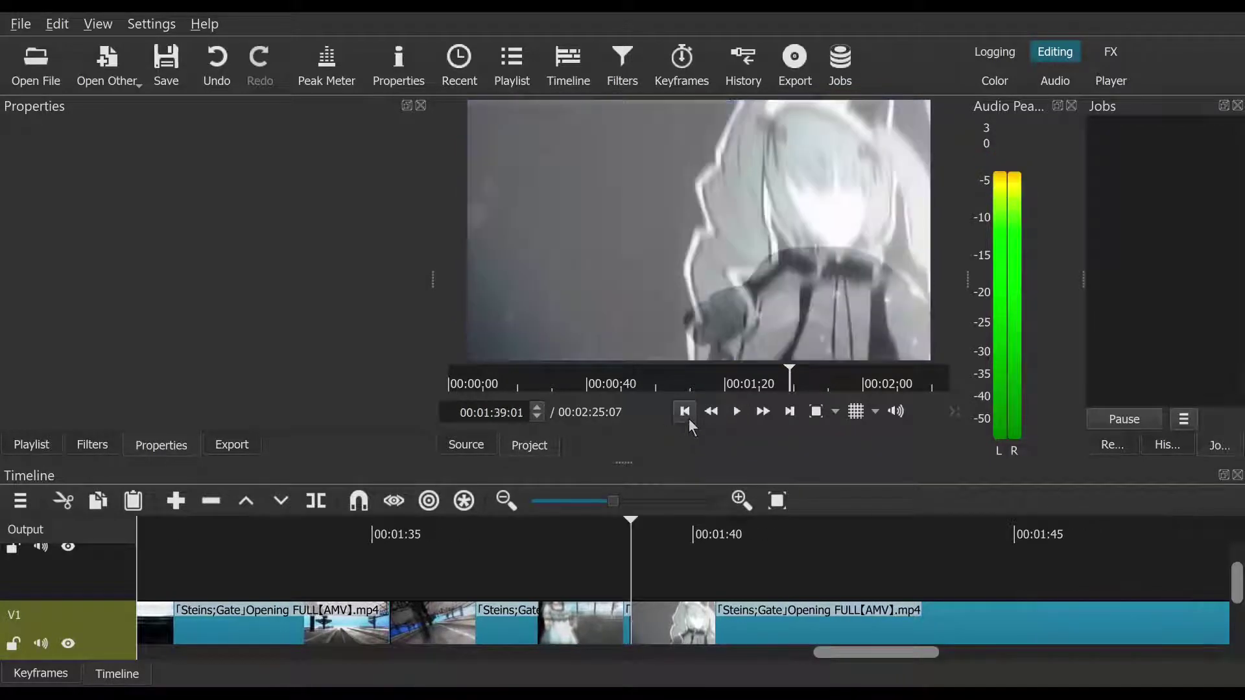
click(688, 419)
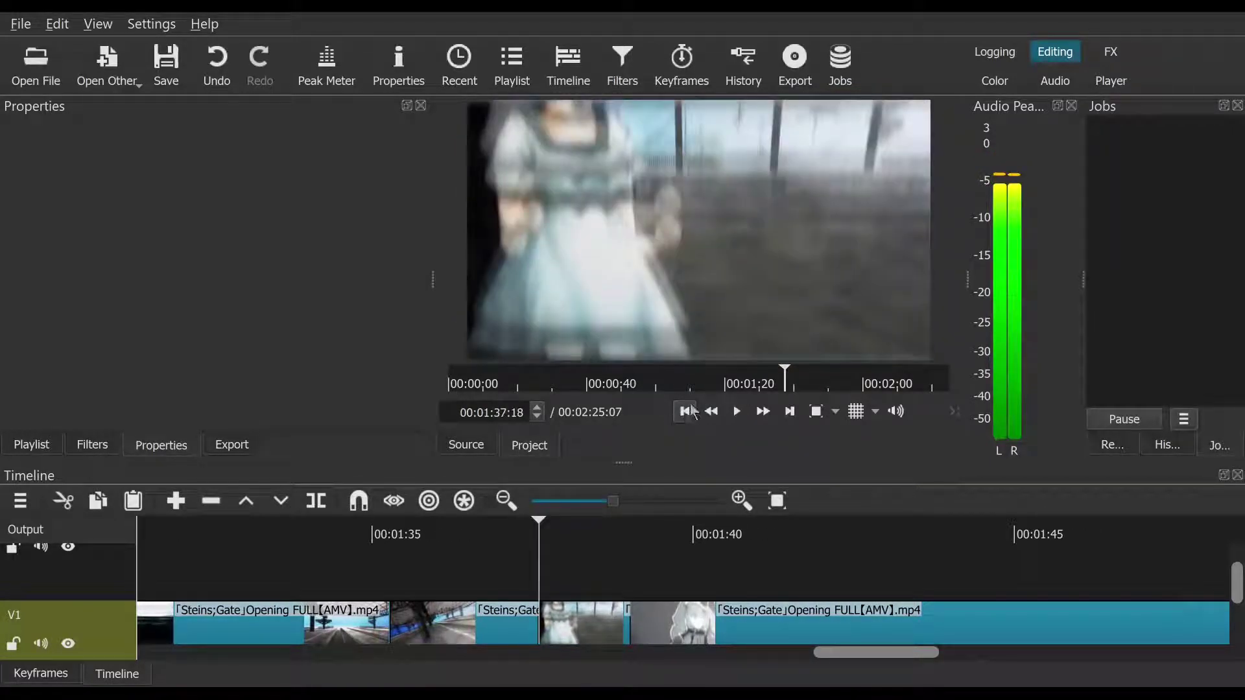
click(737, 413)
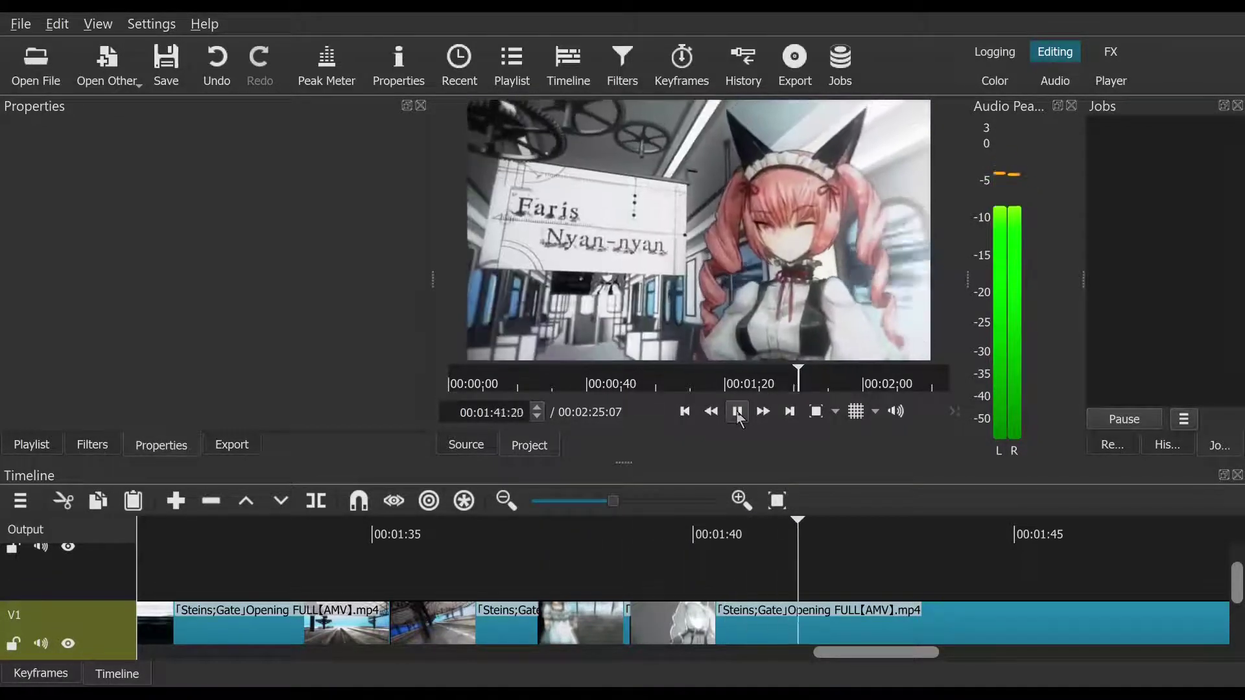
click(737, 413)
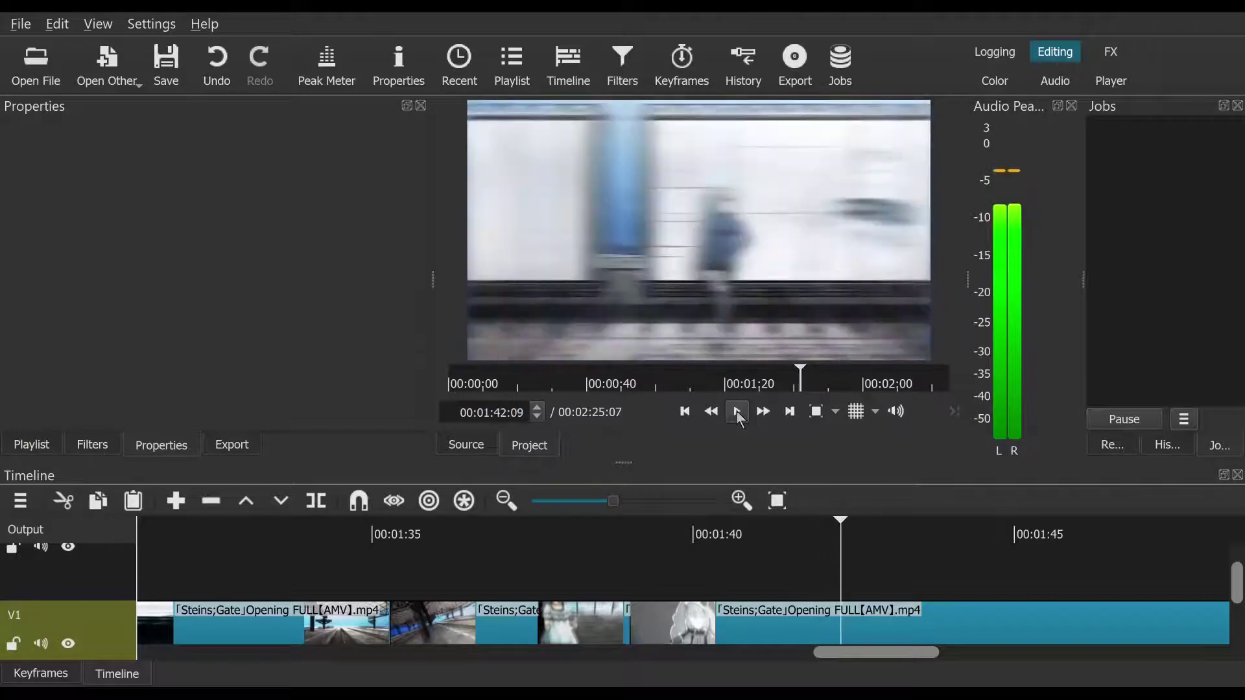
Step: Split the V1 clip at 00:01:40:10, remove the silhouette piece before the maid cafe sign shot, and play back the result
click(752, 532)
click(733, 531)
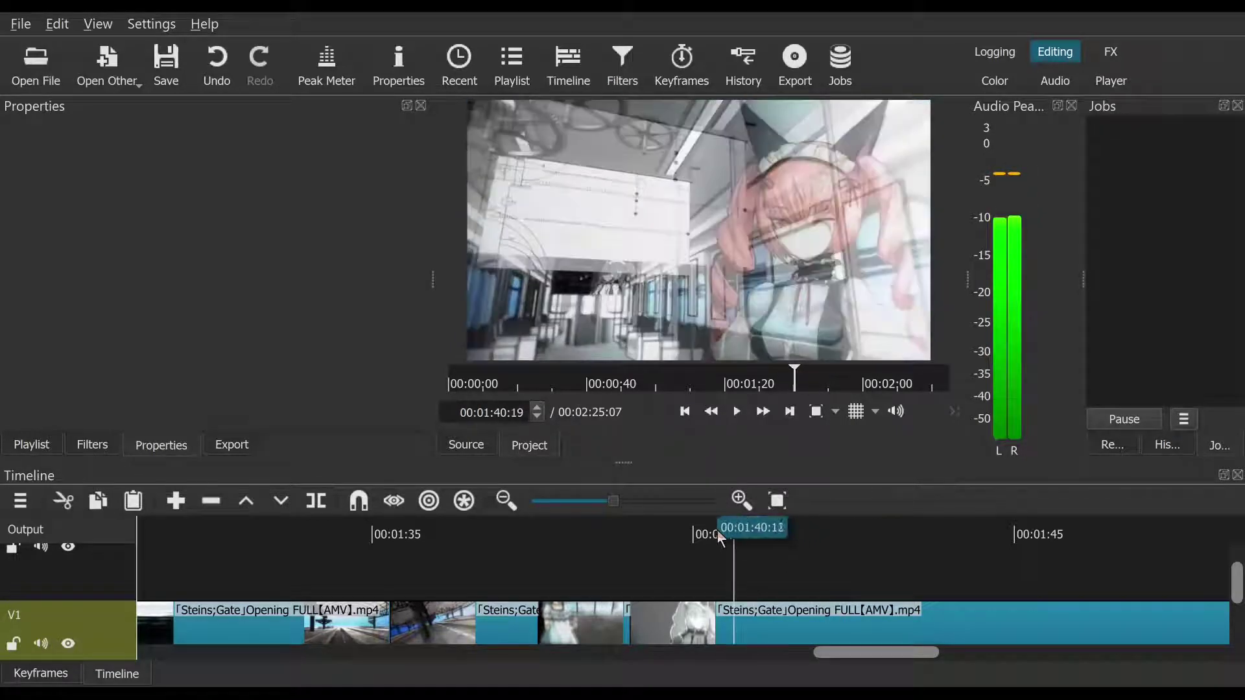
click(713, 532)
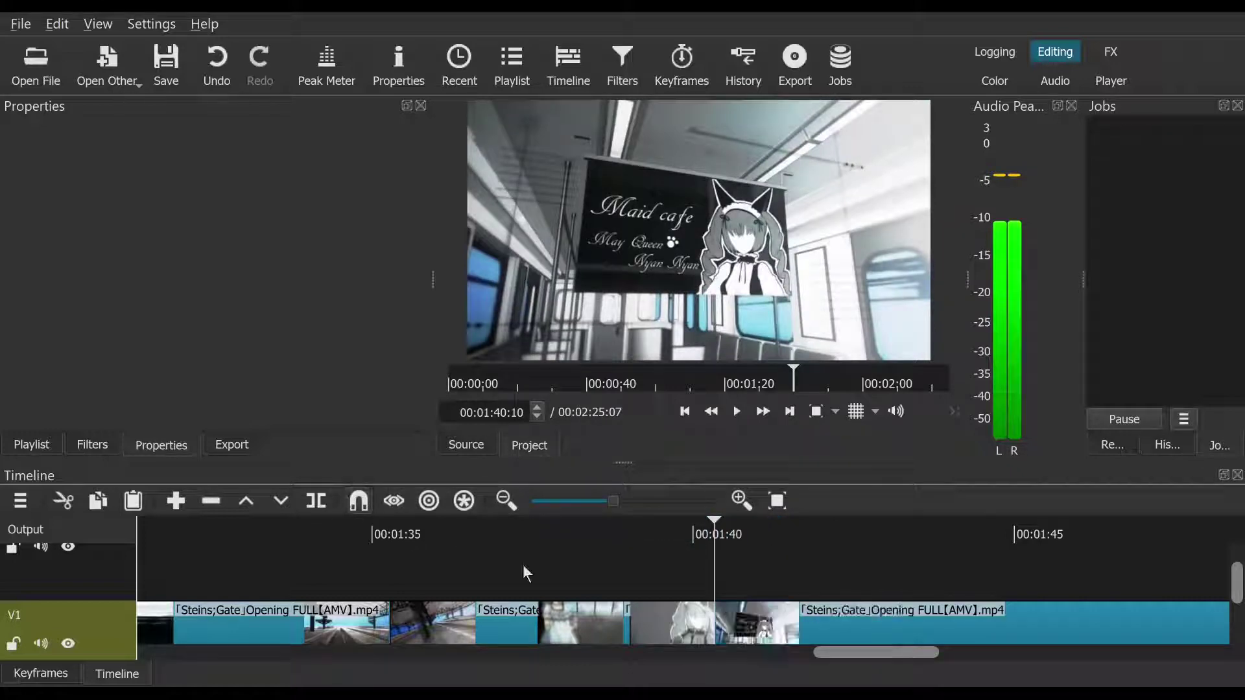
right_click(621, 612)
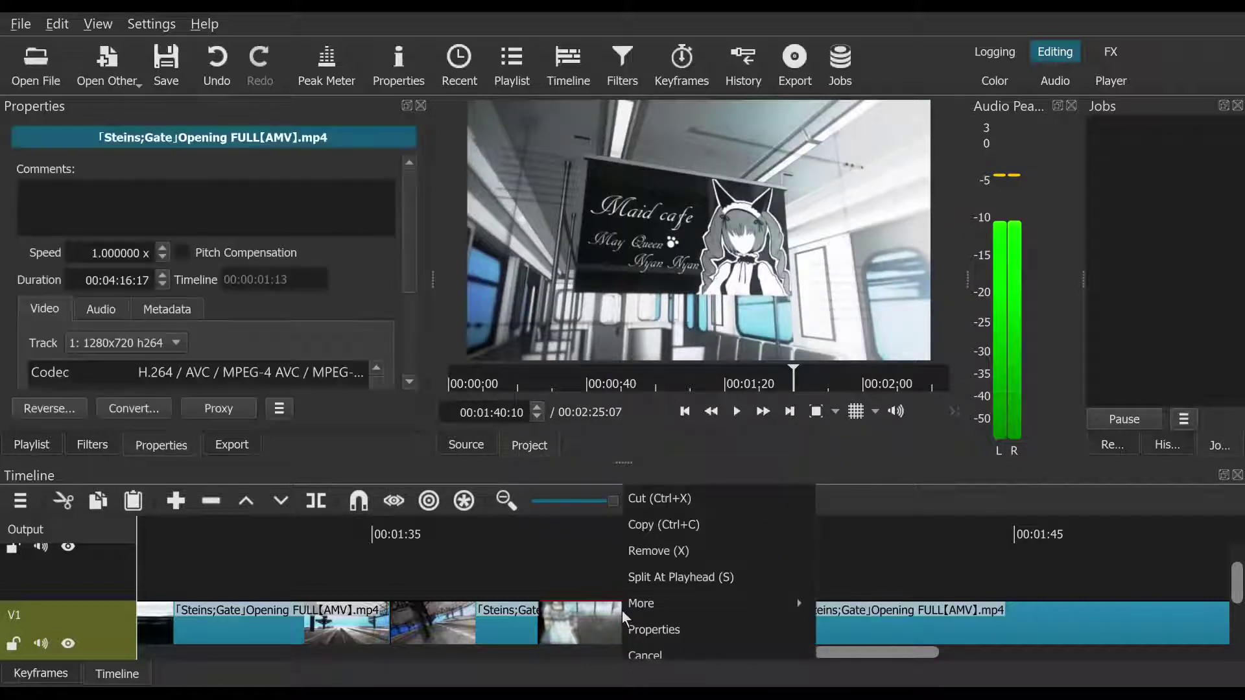
click(532, 531)
right_click(672, 615)
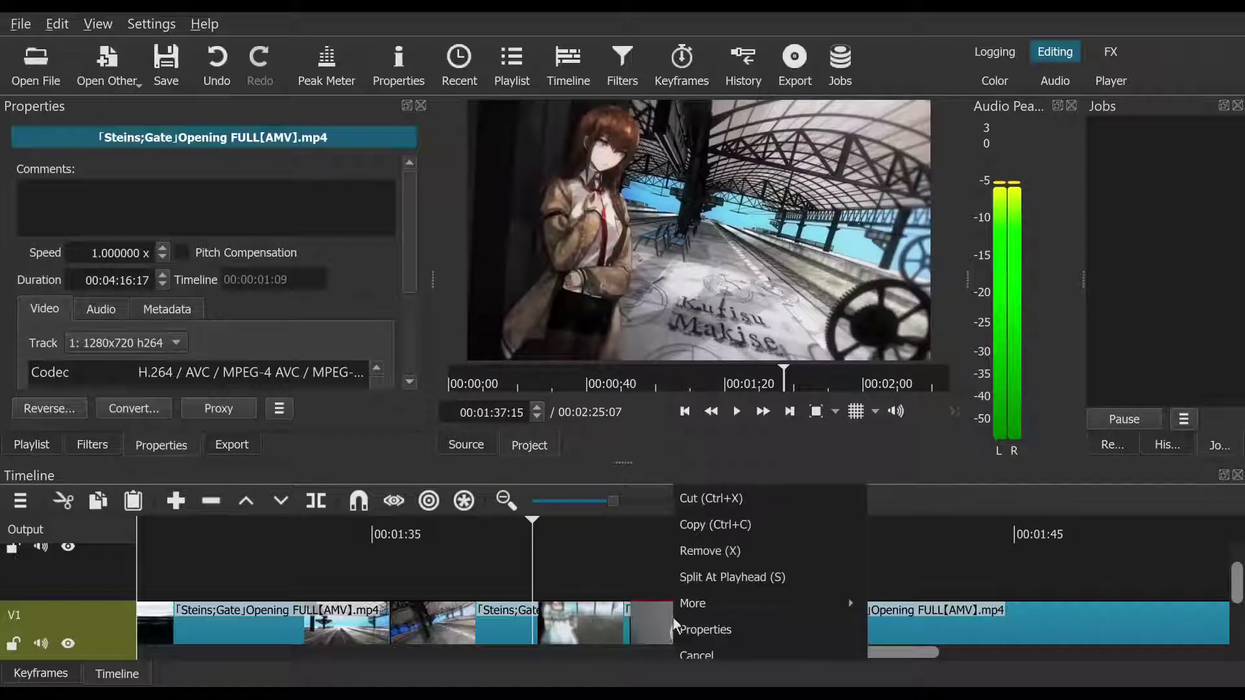
click(703, 548)
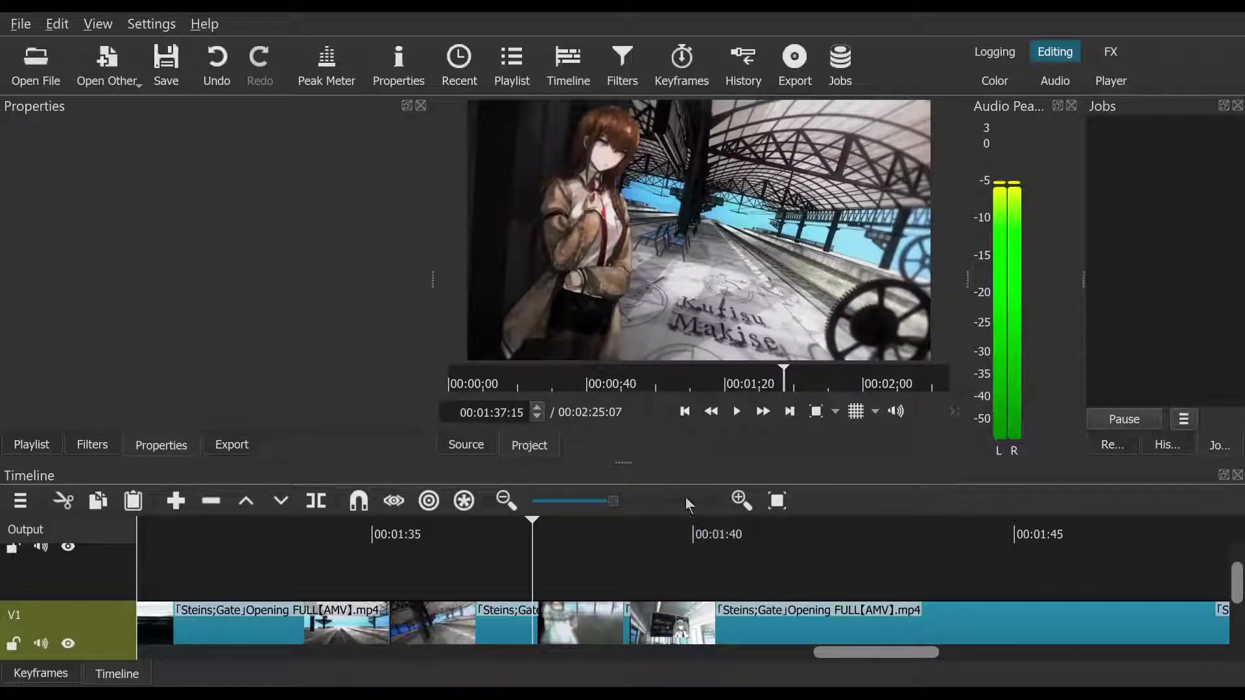
click(732, 415)
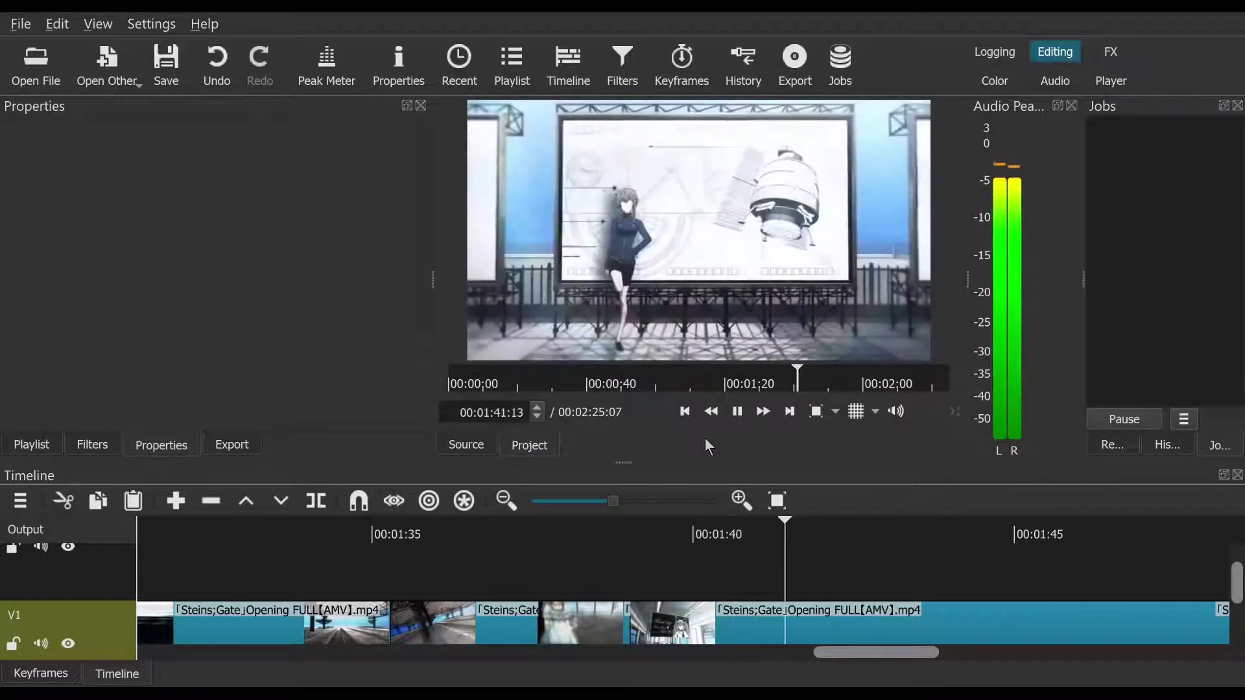
Step: Stop playback and split the V1 clip at 00:01:42:09, where the braided-hair girl's shot is about to begin
click(739, 415)
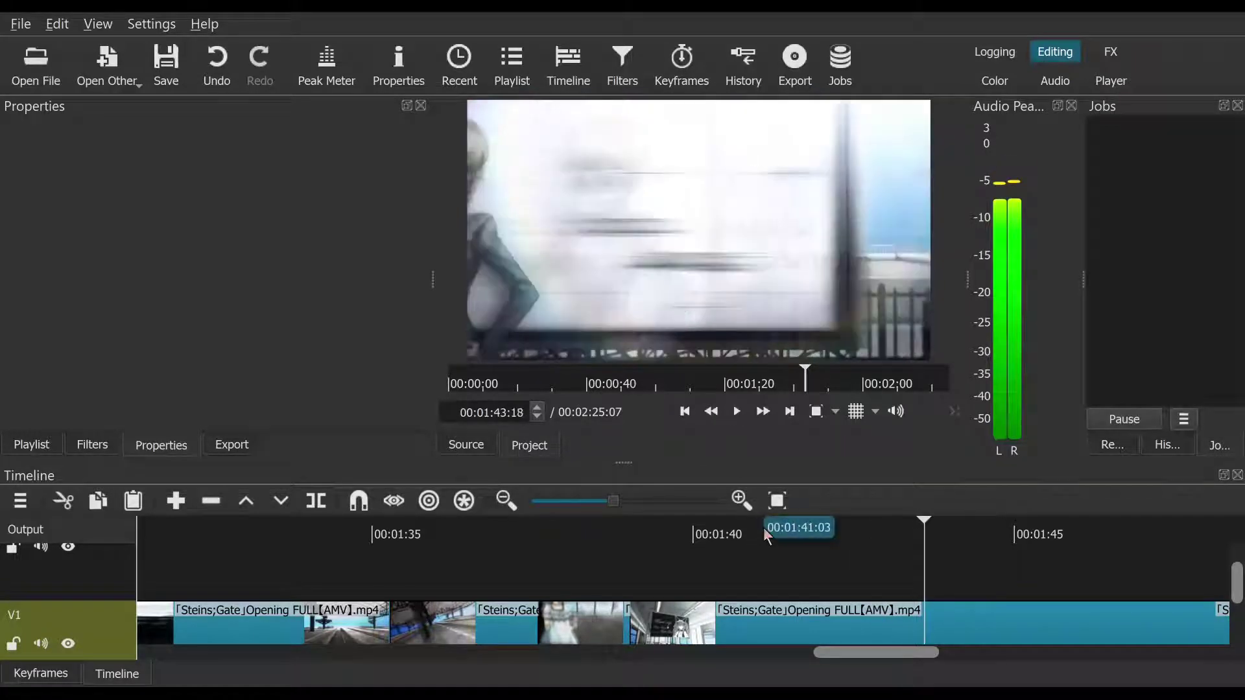
drag(763, 526, 842, 545)
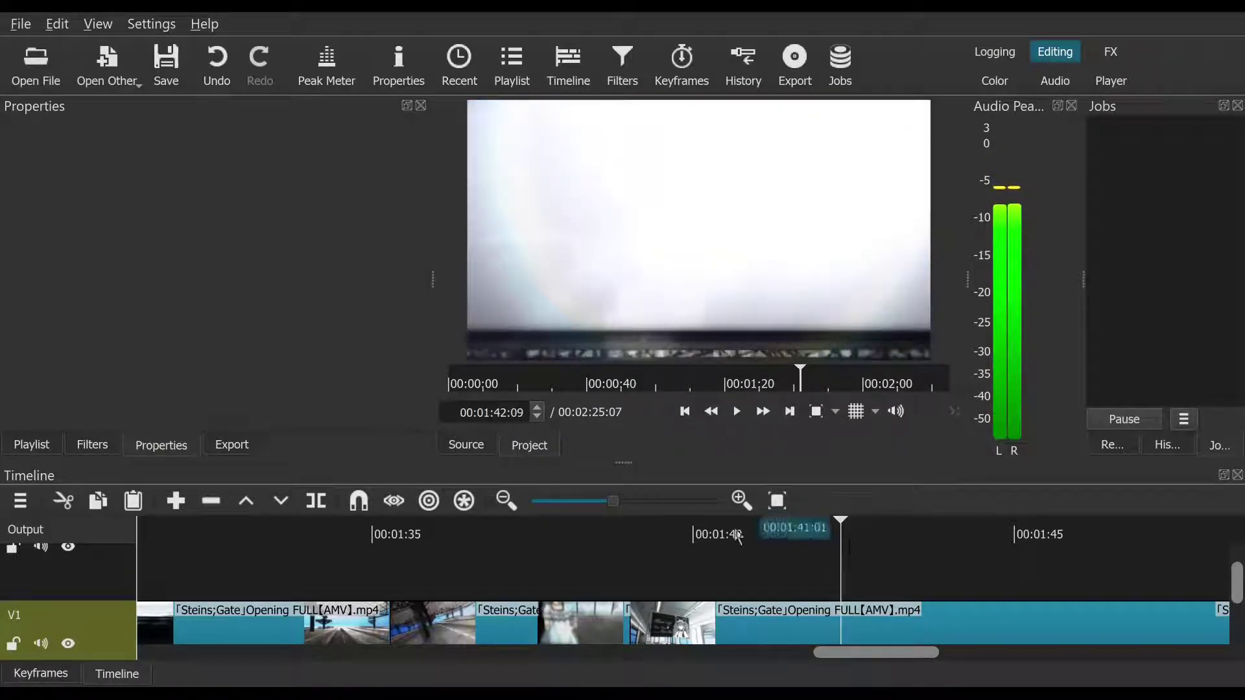
click(318, 502)
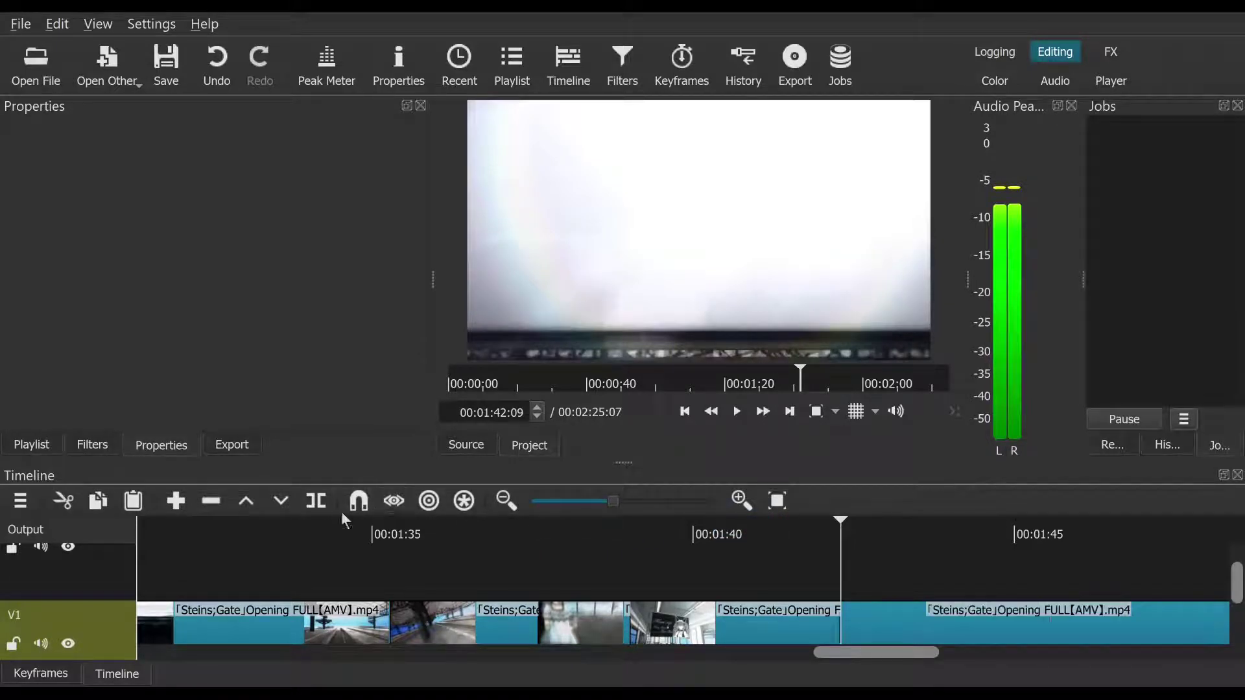
Step: Try removing the V1 piece before the cut at 00:01:42:09, play back the transition into the braided-hair girl's shot, and undo the removal
right_click(778, 623)
click(820, 556)
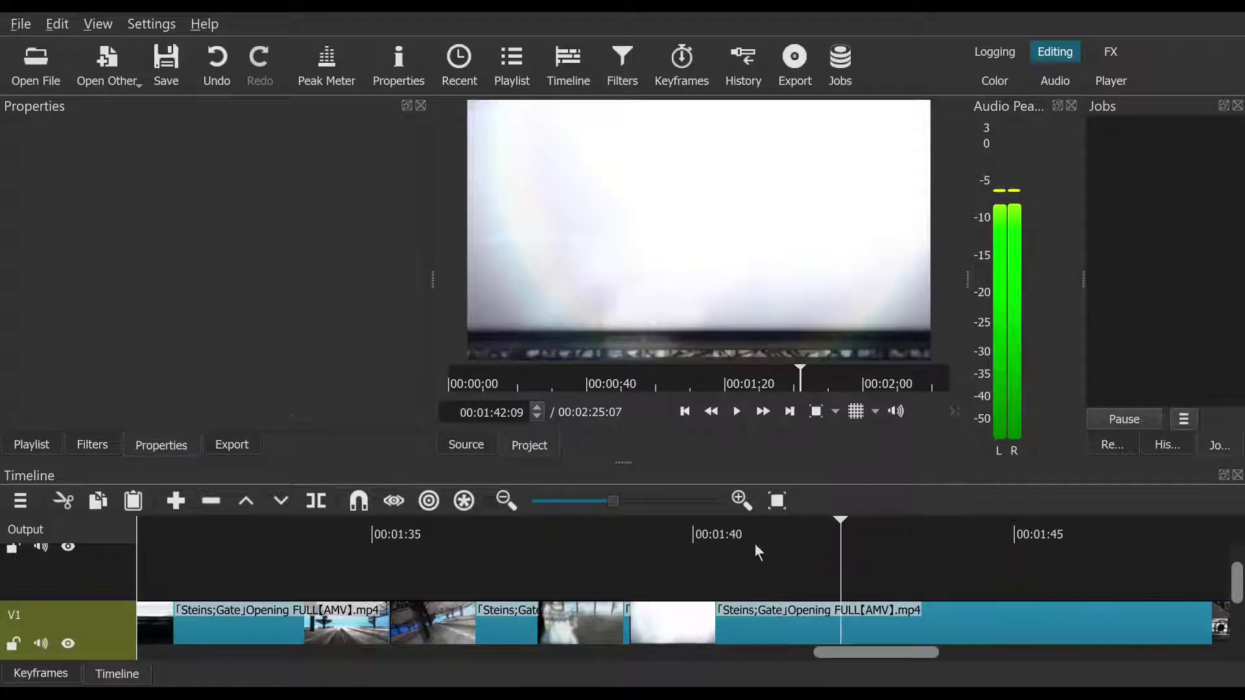
click(713, 414)
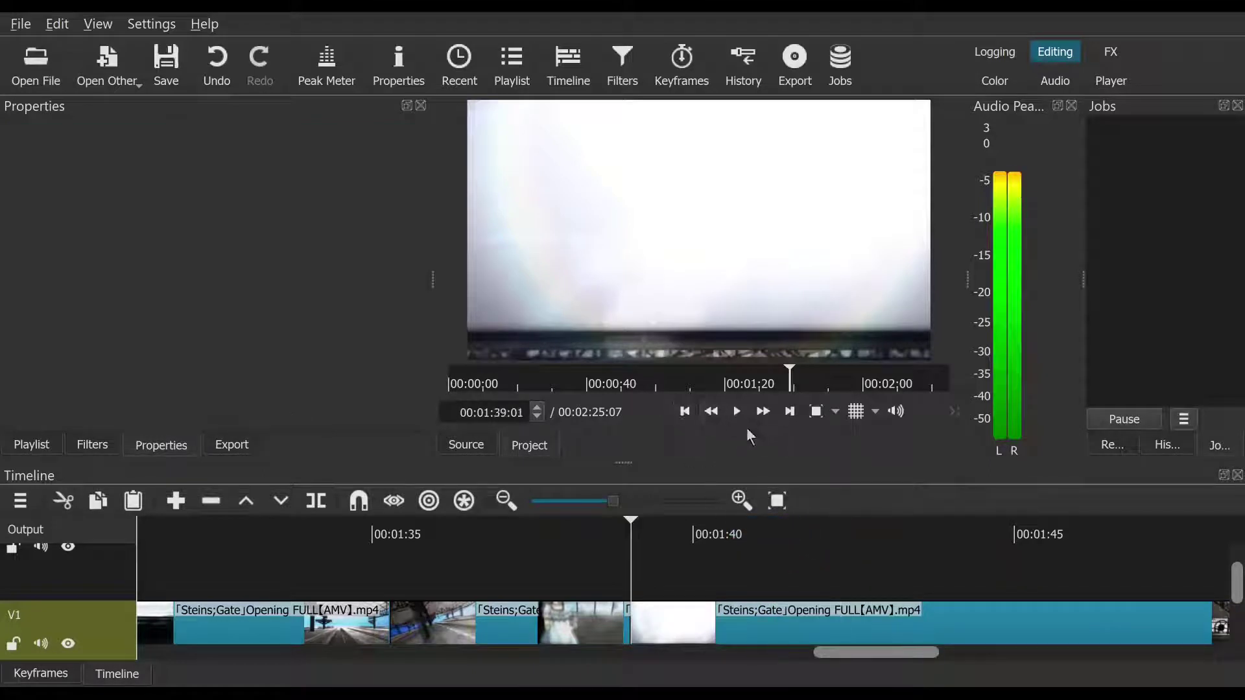
click(737, 411)
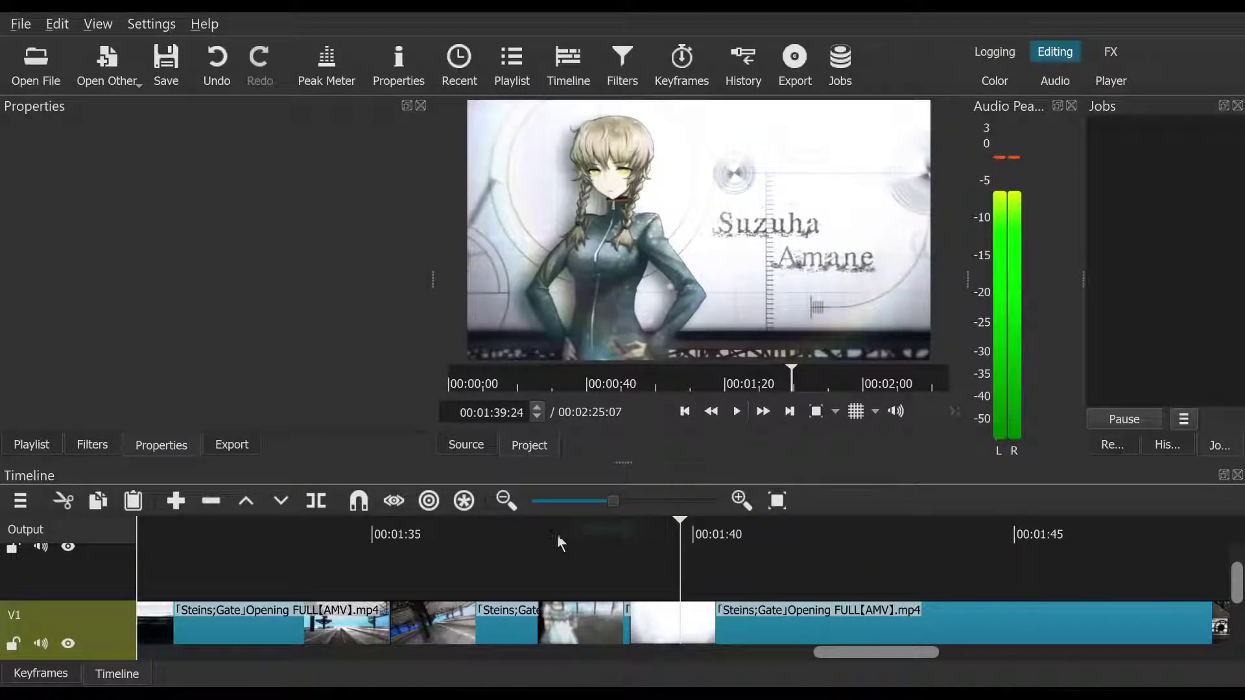
click(487, 532)
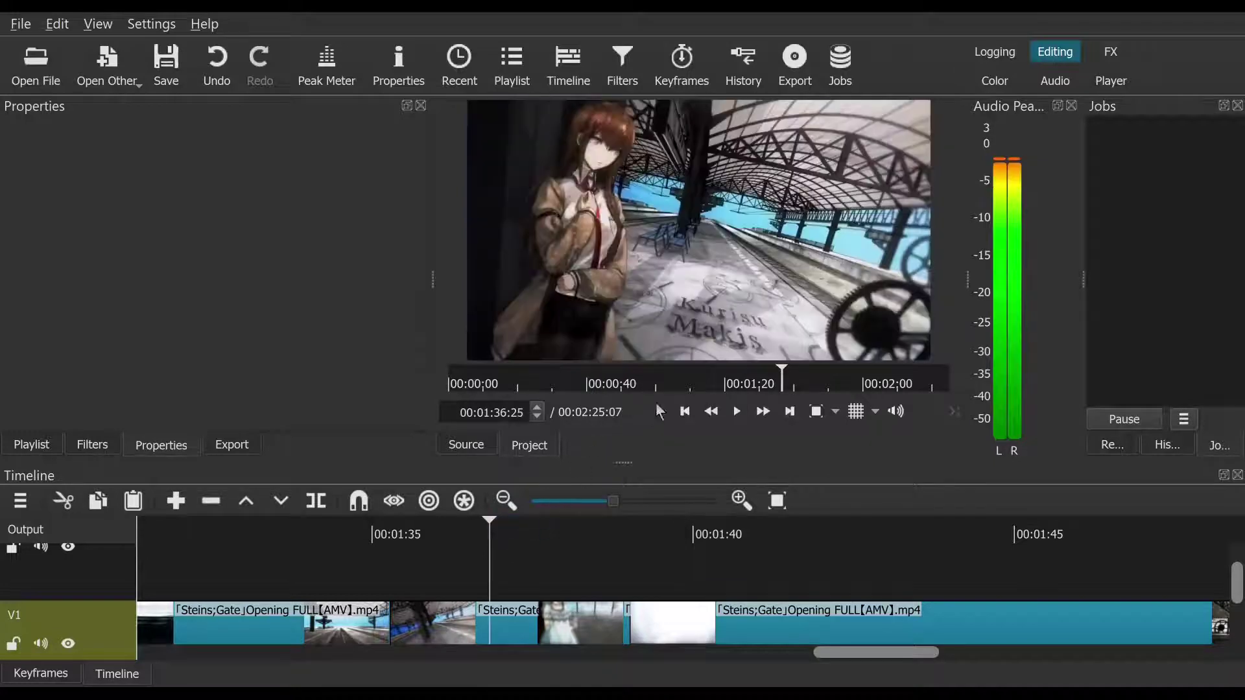
click(737, 415)
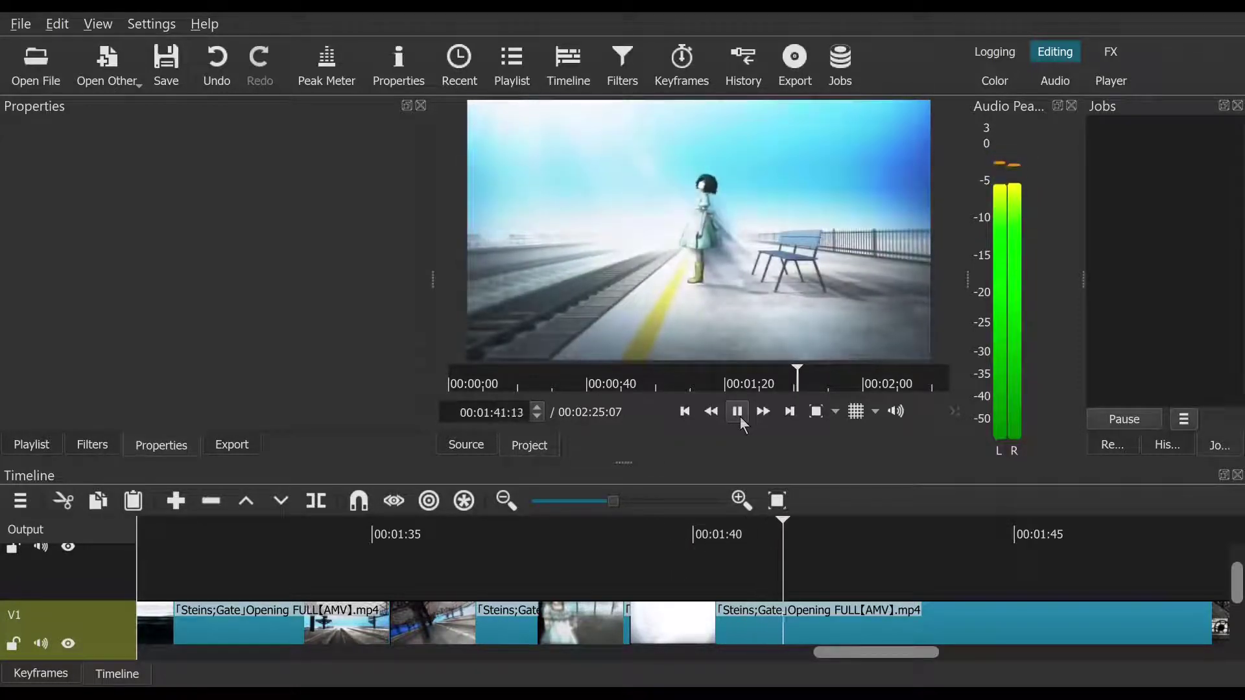
click(740, 417)
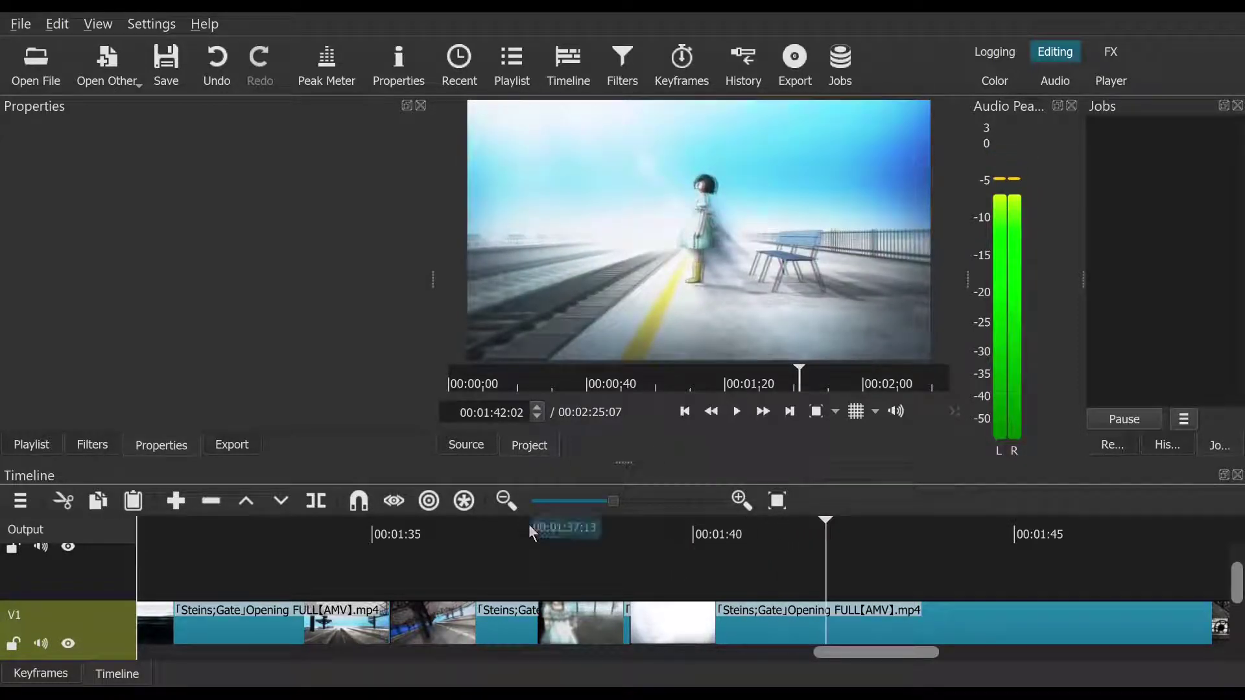
click(207, 82)
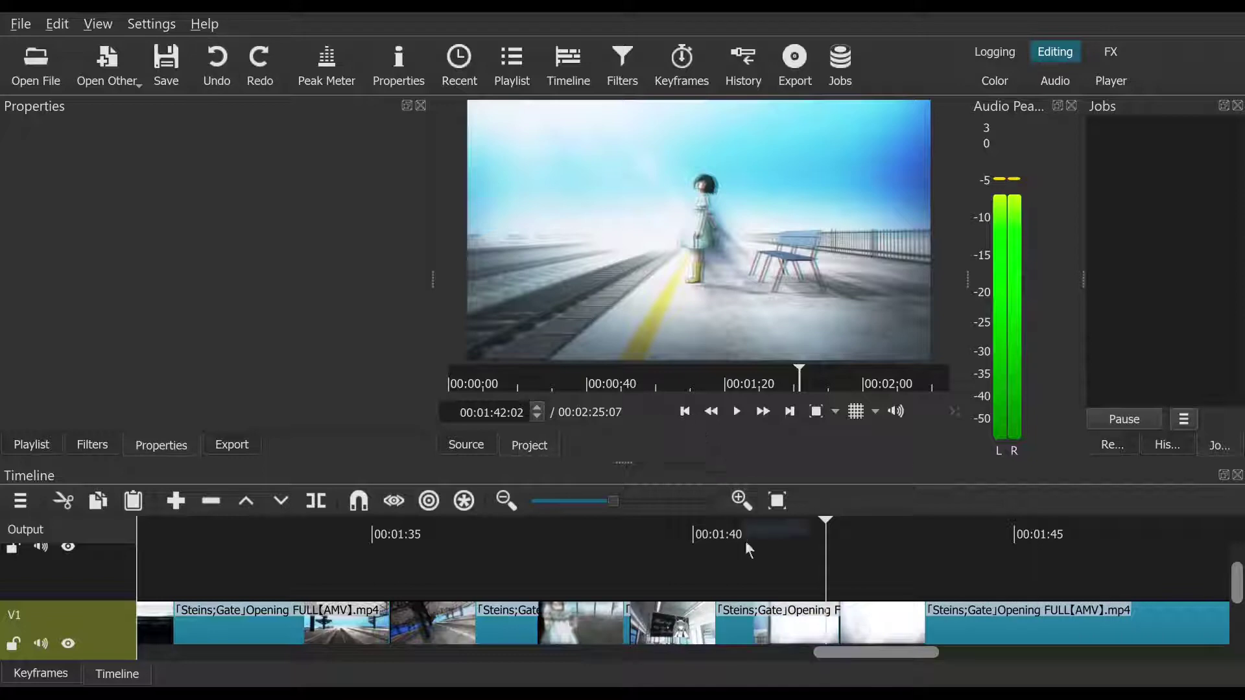
Step: Split the V1 clip at 00:01:40:28, where the cat-eared character's shot blurs out, and remove the piece up to the braided-hair girl's shot
click(830, 543)
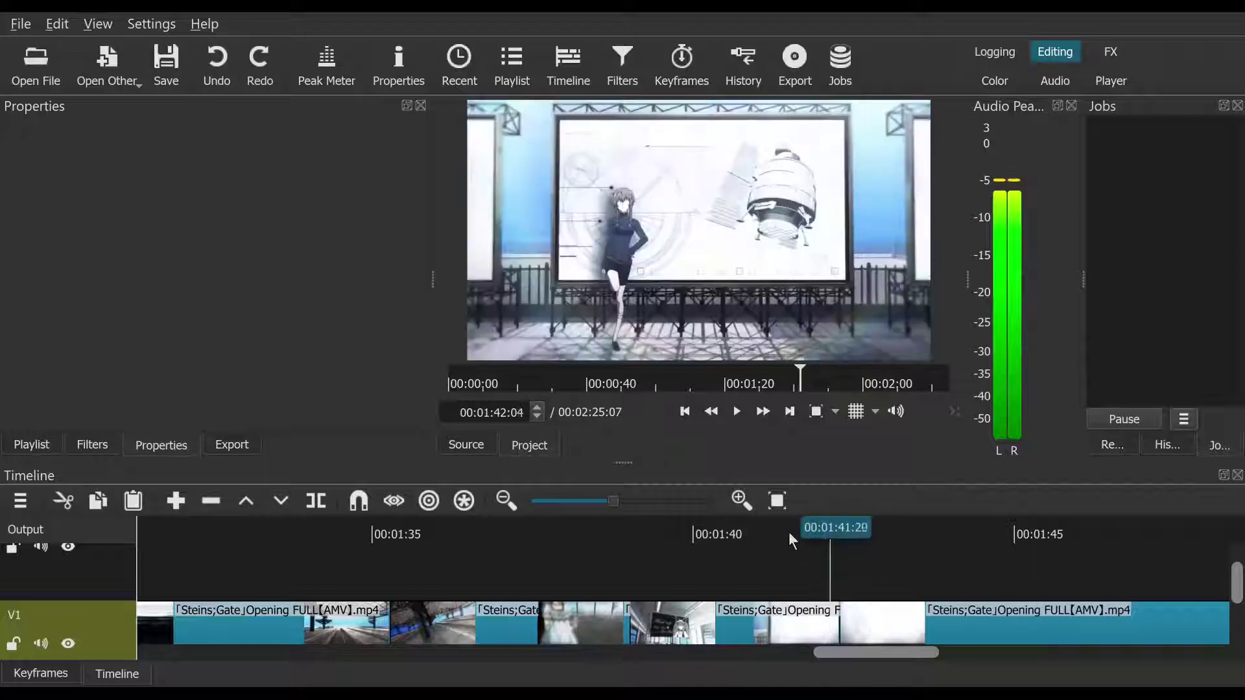
click(755, 535)
click(662, 538)
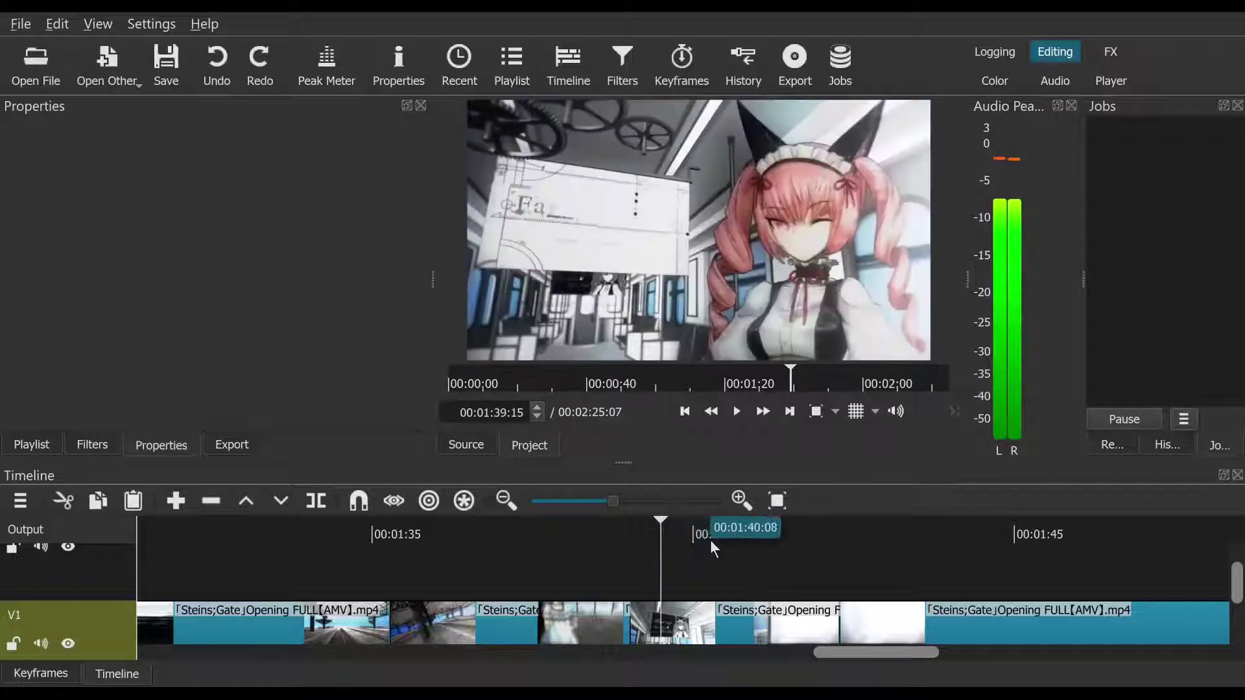
click(741, 412)
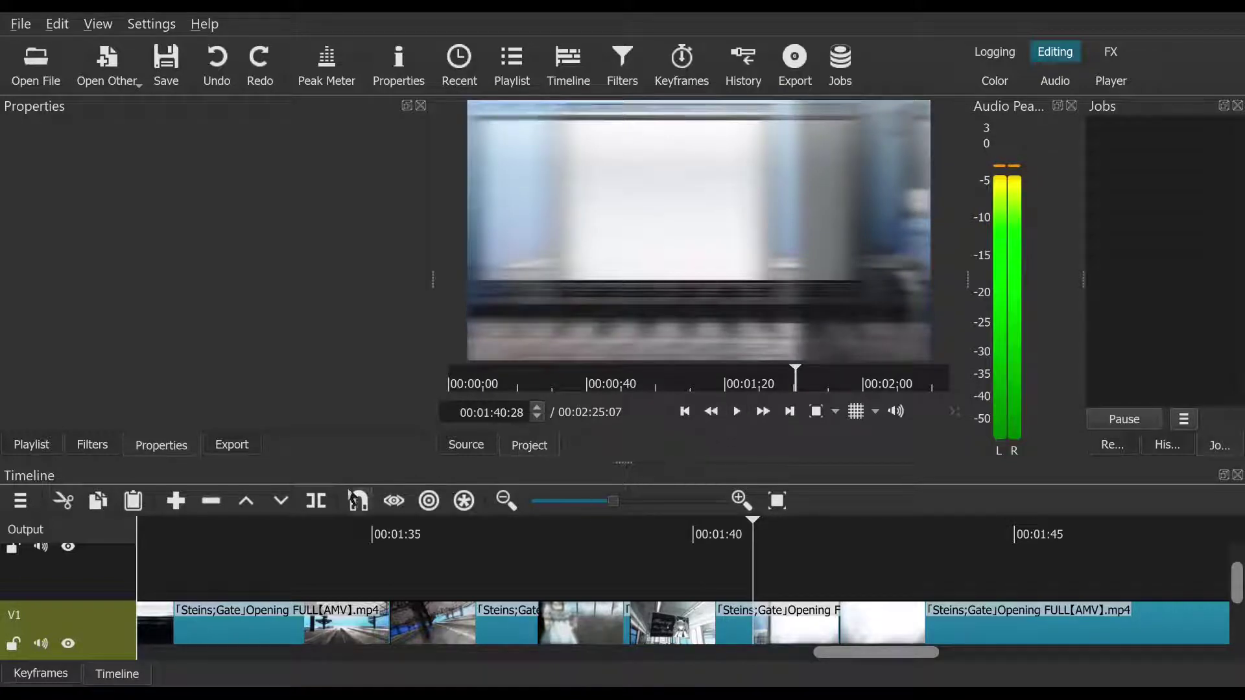
click(328, 501)
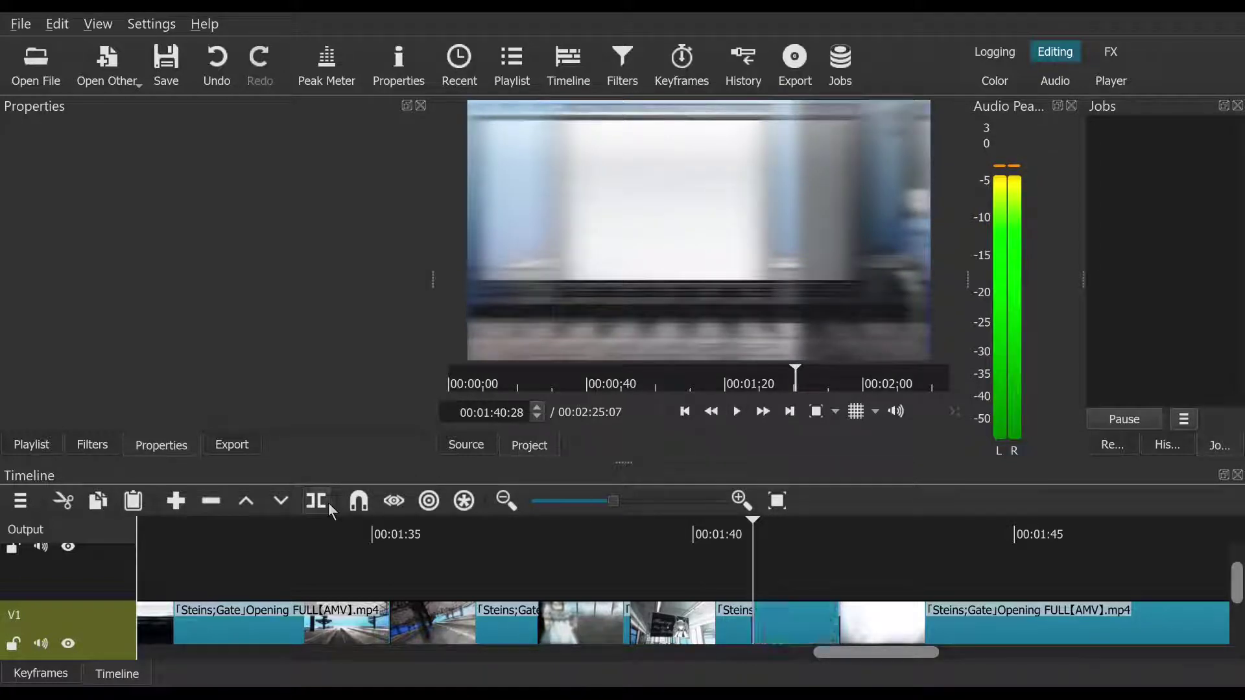
right_click(787, 628)
click(836, 553)
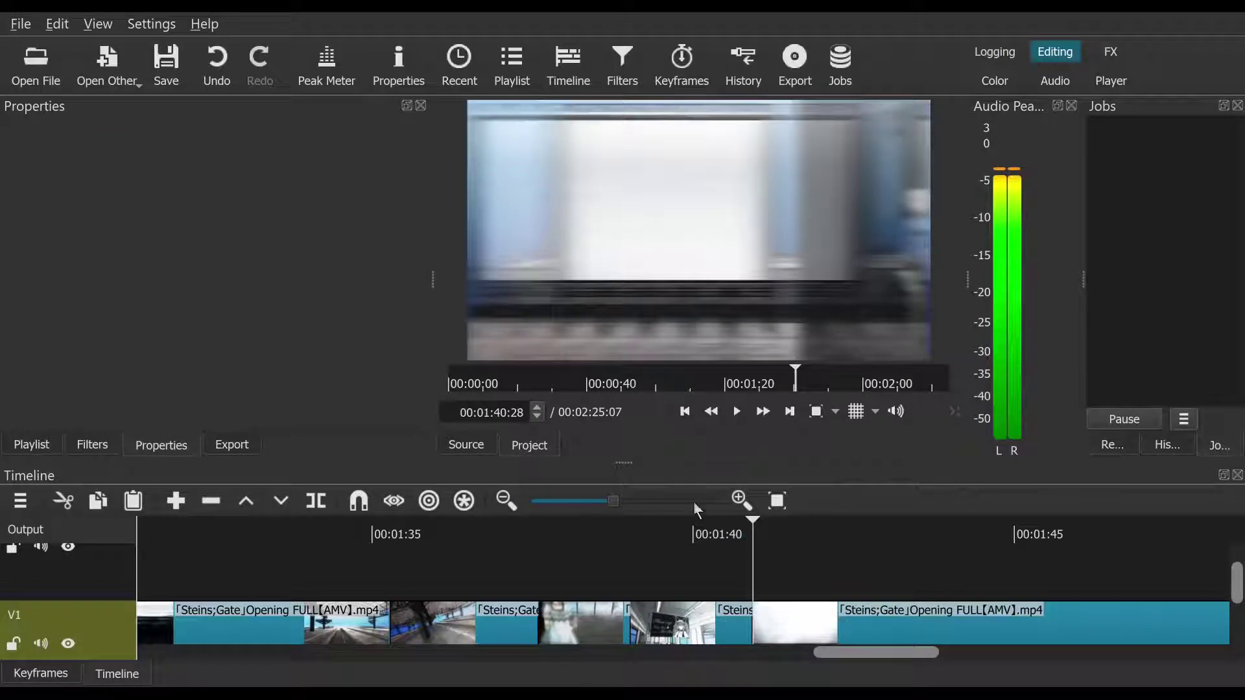
Step: Play back V1 from the cat-eared character's shot to past the end of its last clip and check the transitions
click(657, 531)
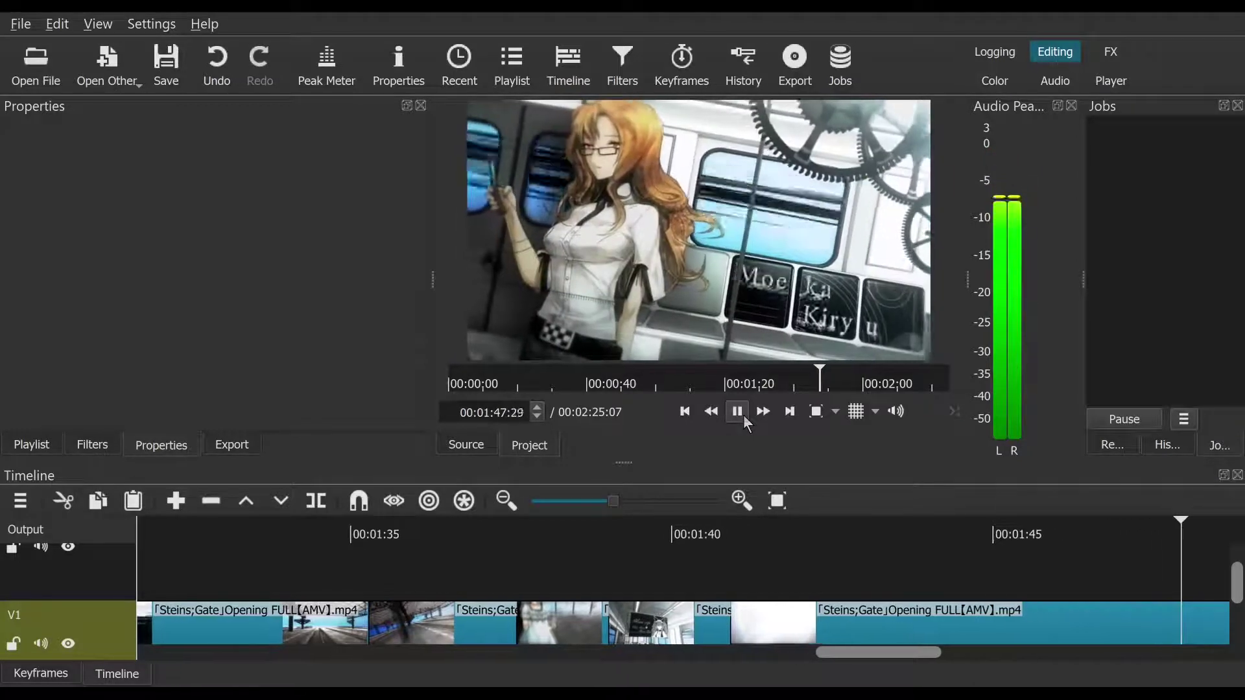
click(744, 417)
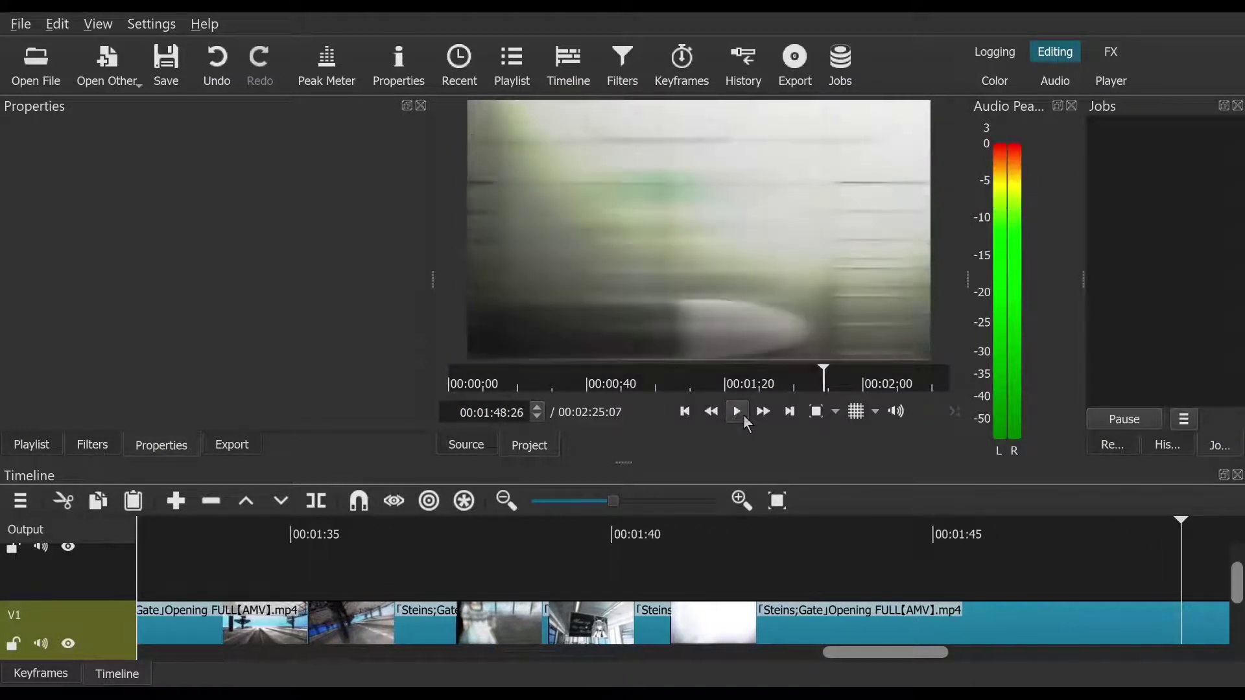
click(744, 417)
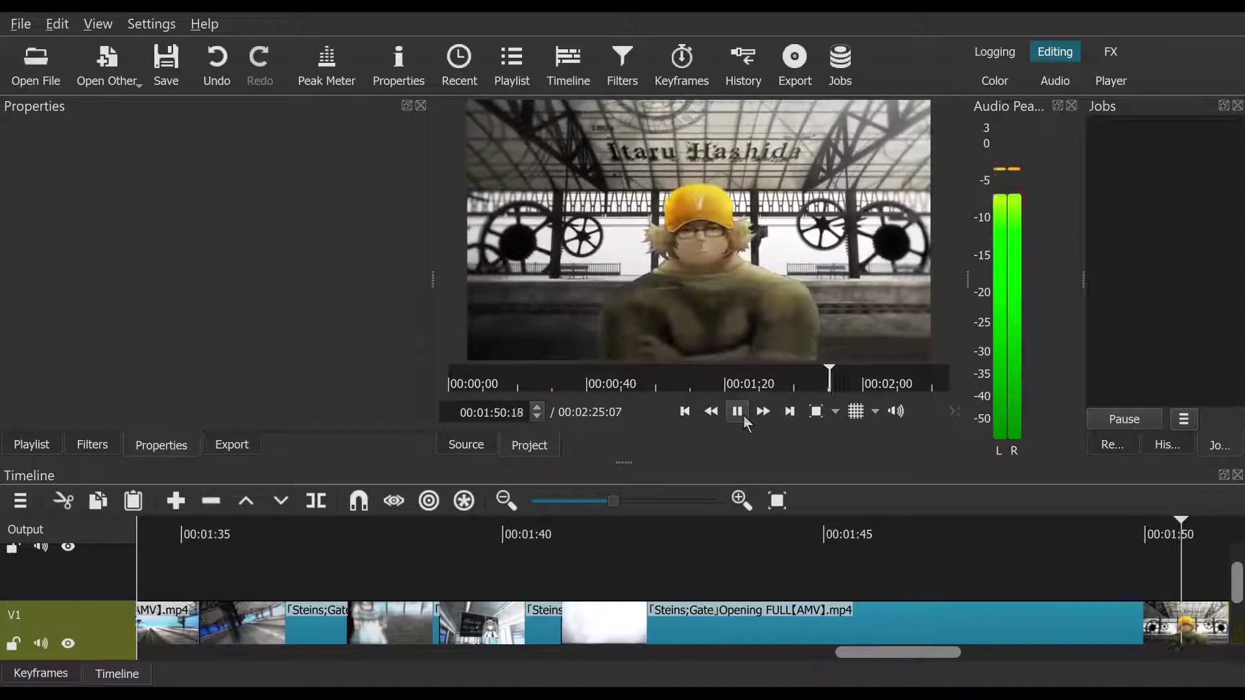
click(744, 417)
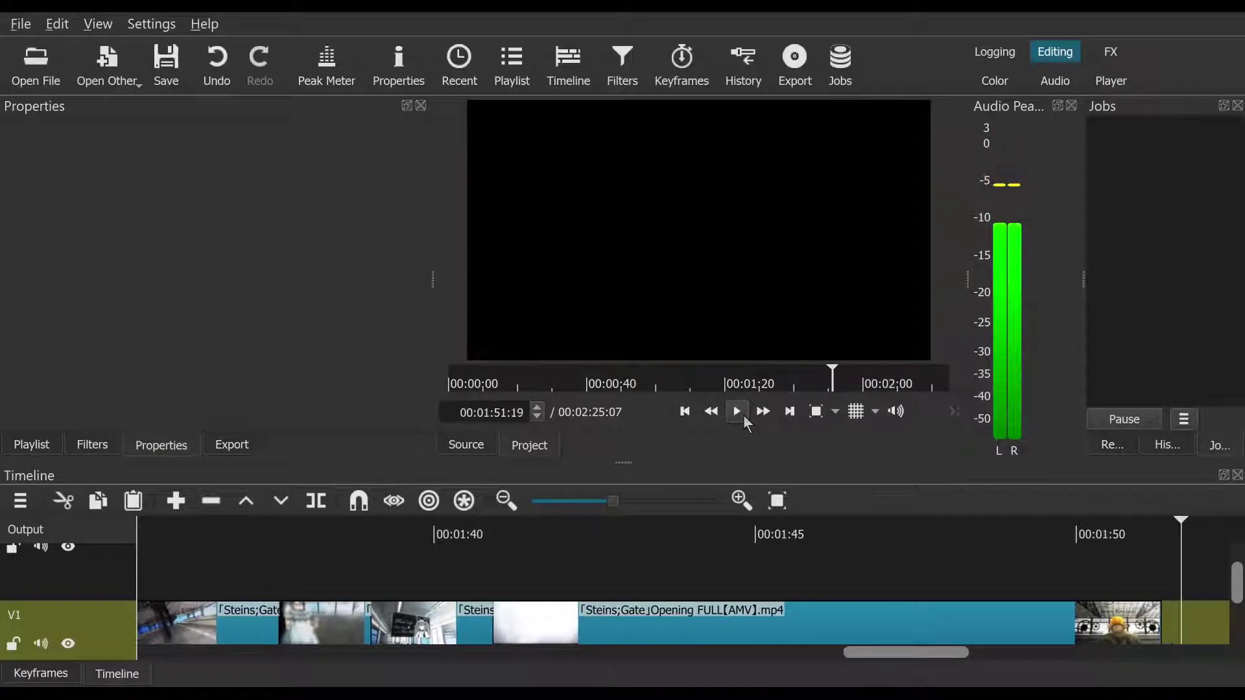
click(713, 412)
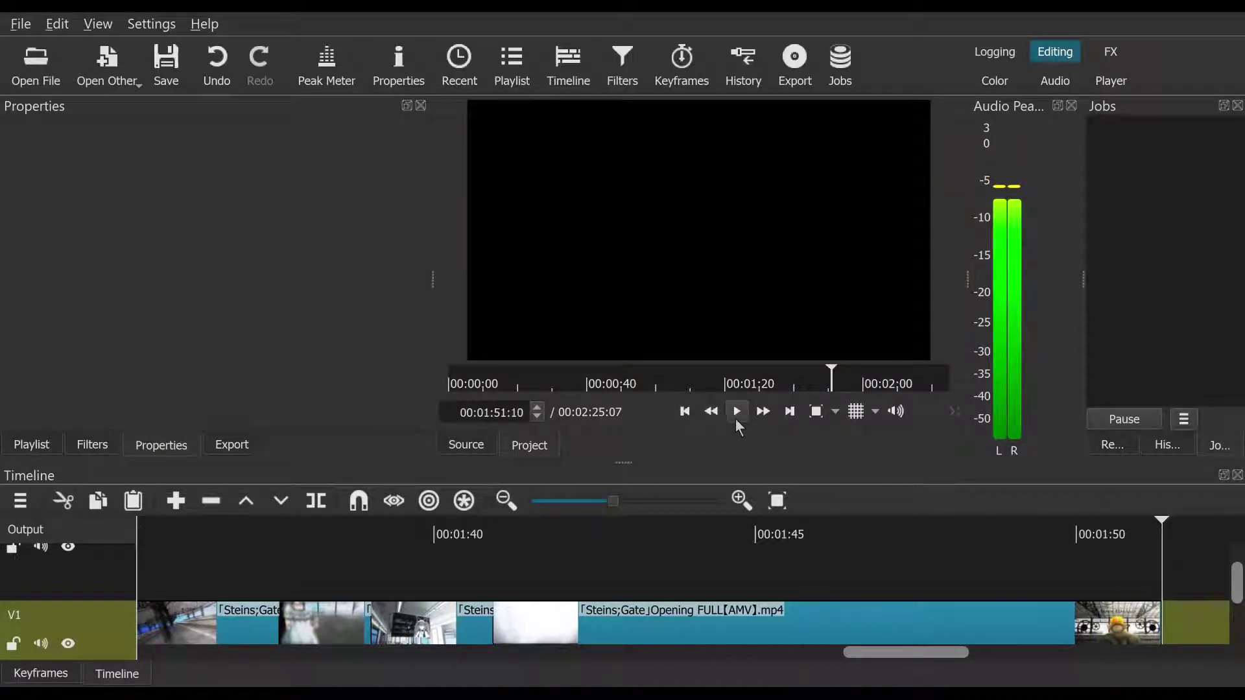
click(740, 411)
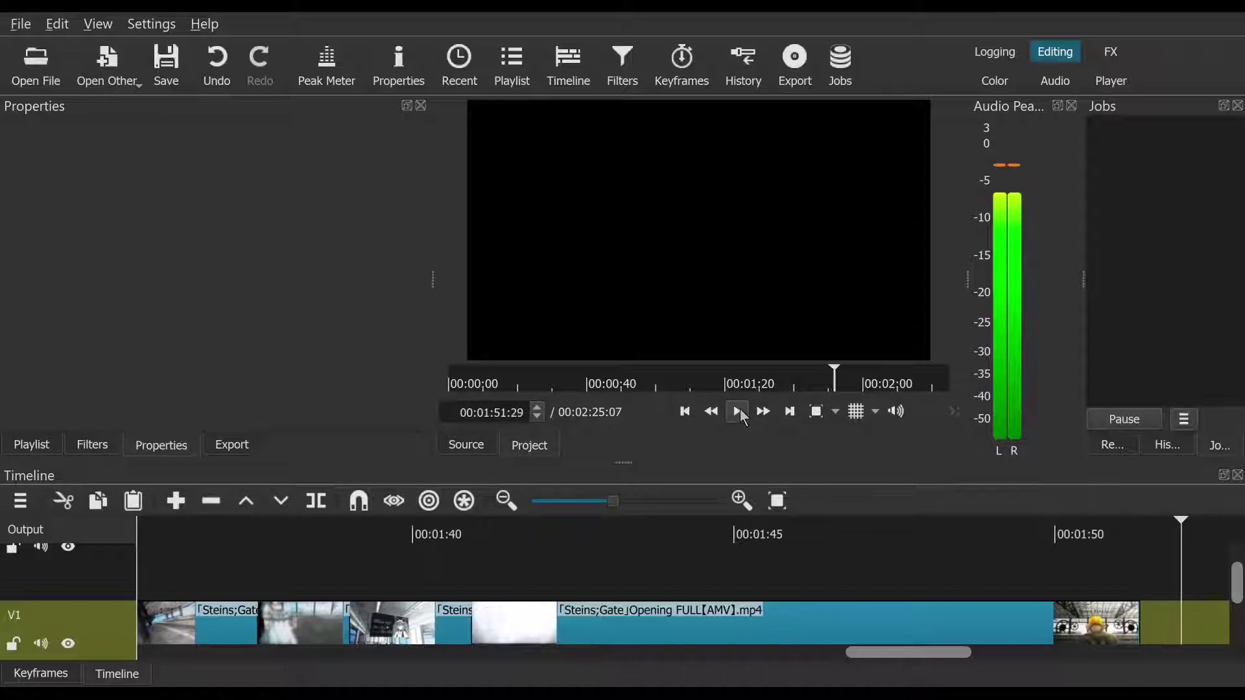
click(739, 411)
click(685, 413)
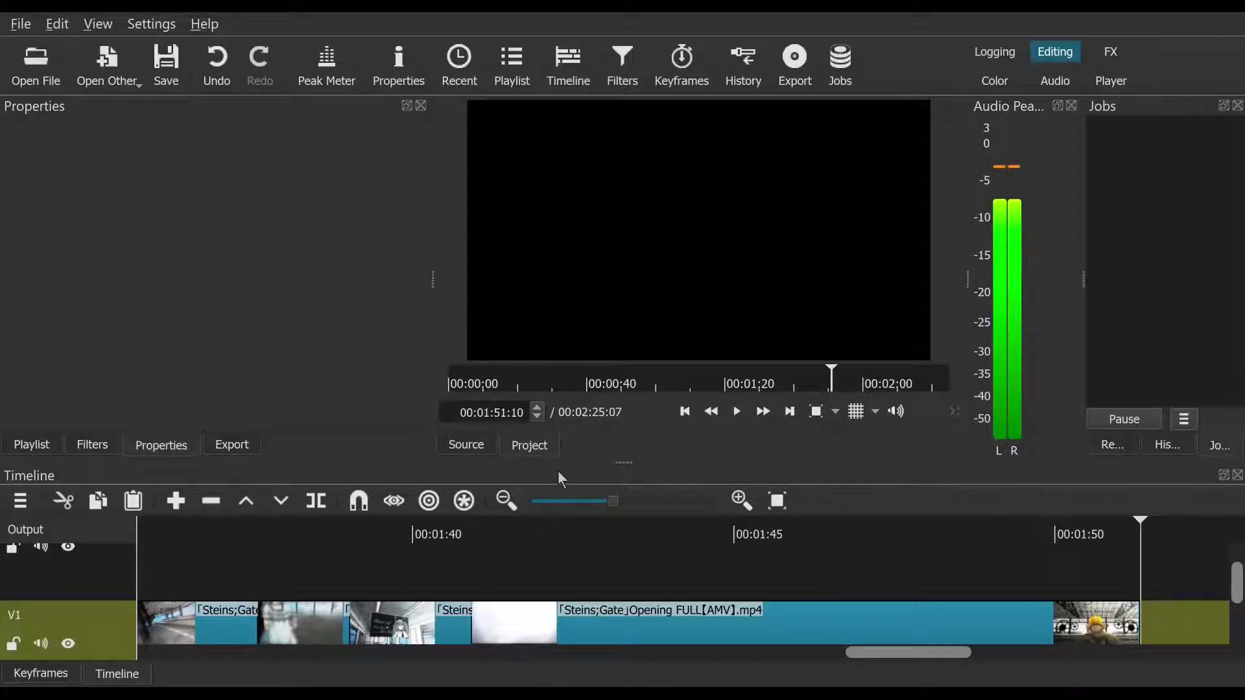
Step: Go back to 00:00:12:03, select the Steins;Gate opening clip there, and examine its filters and its speed and video properties
click(540, 383)
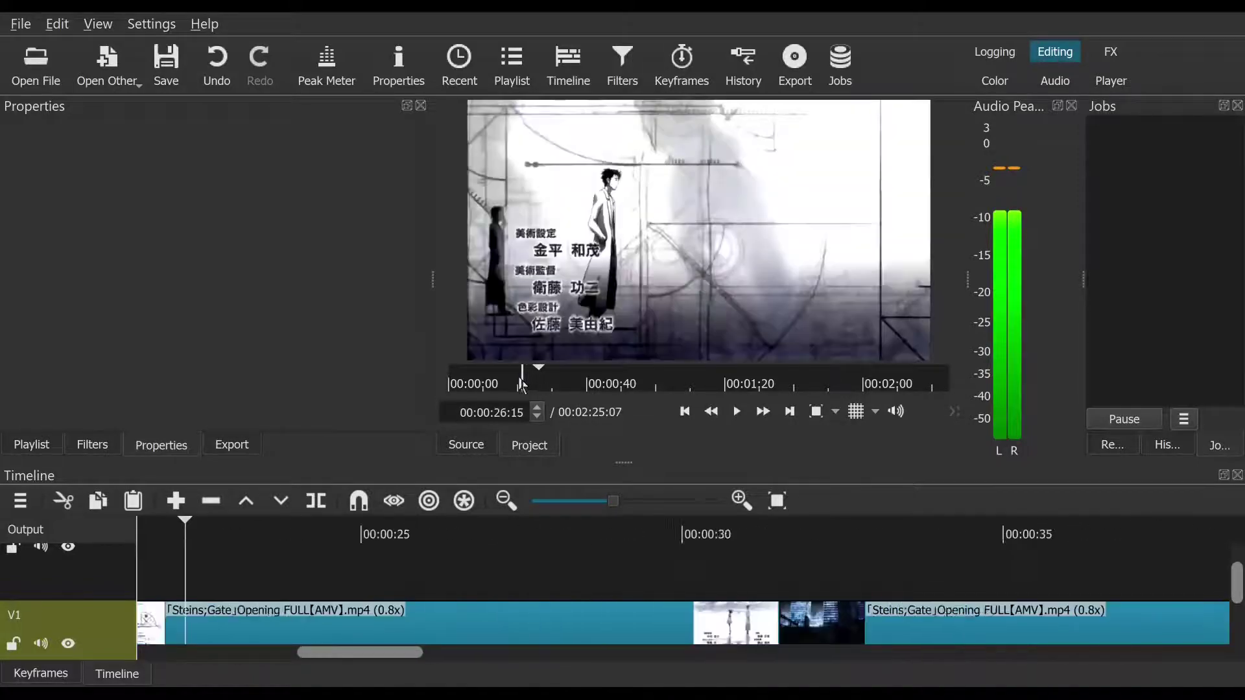
drag(502, 383, 571, 383)
drag(754, 403, 480, 428)
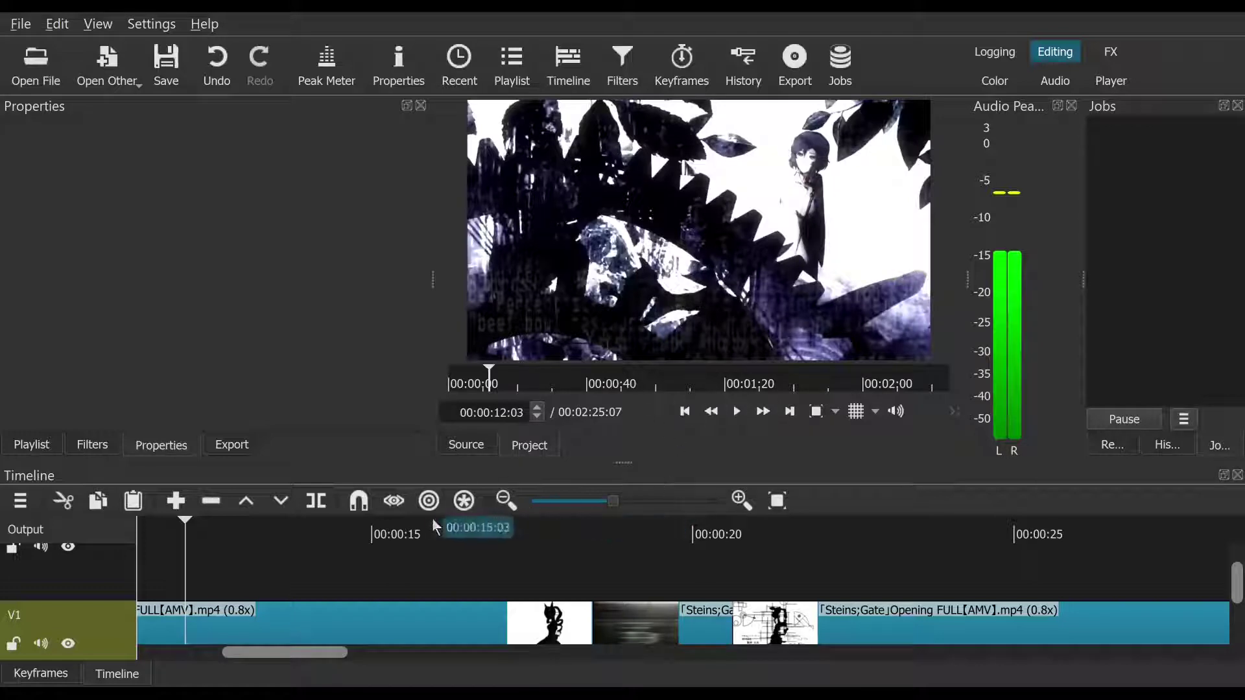
click(93, 446)
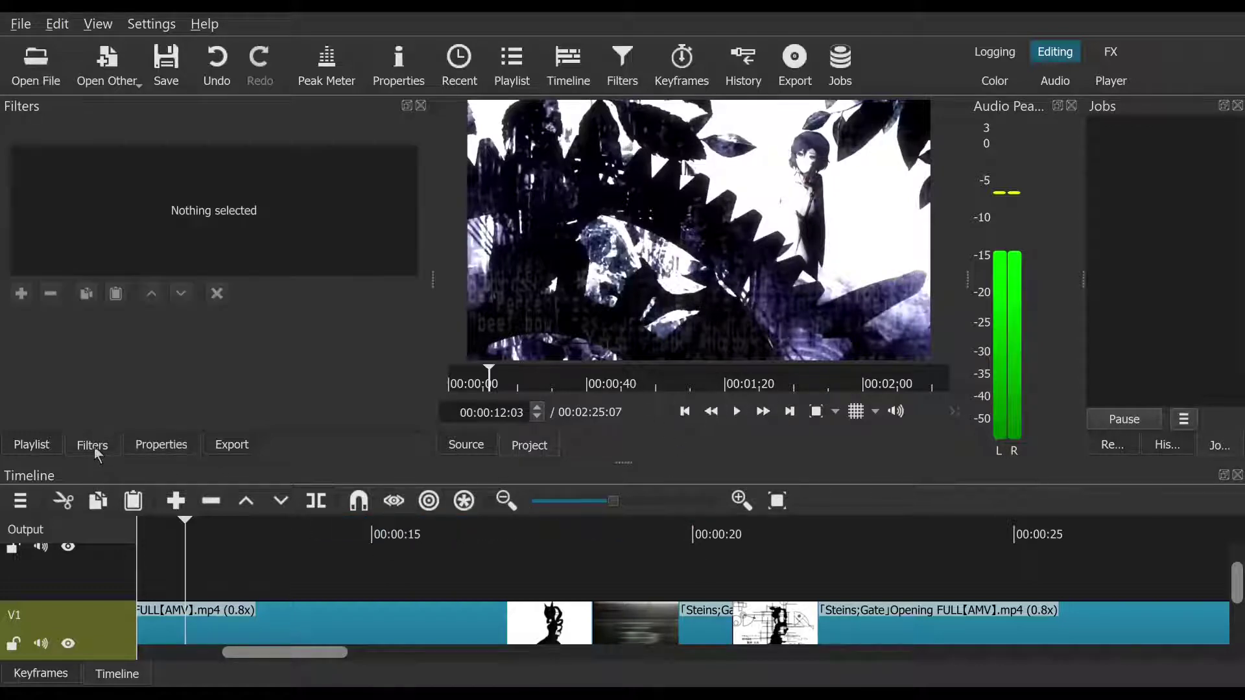
click(382, 617)
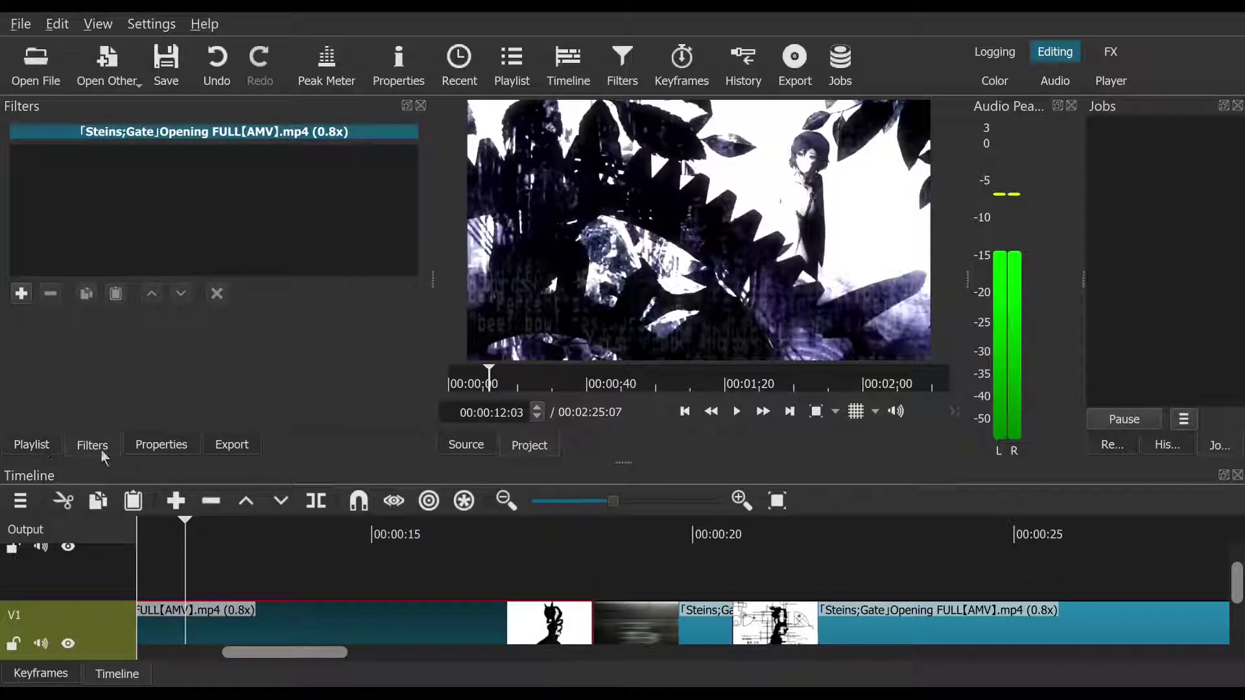
click(137, 447)
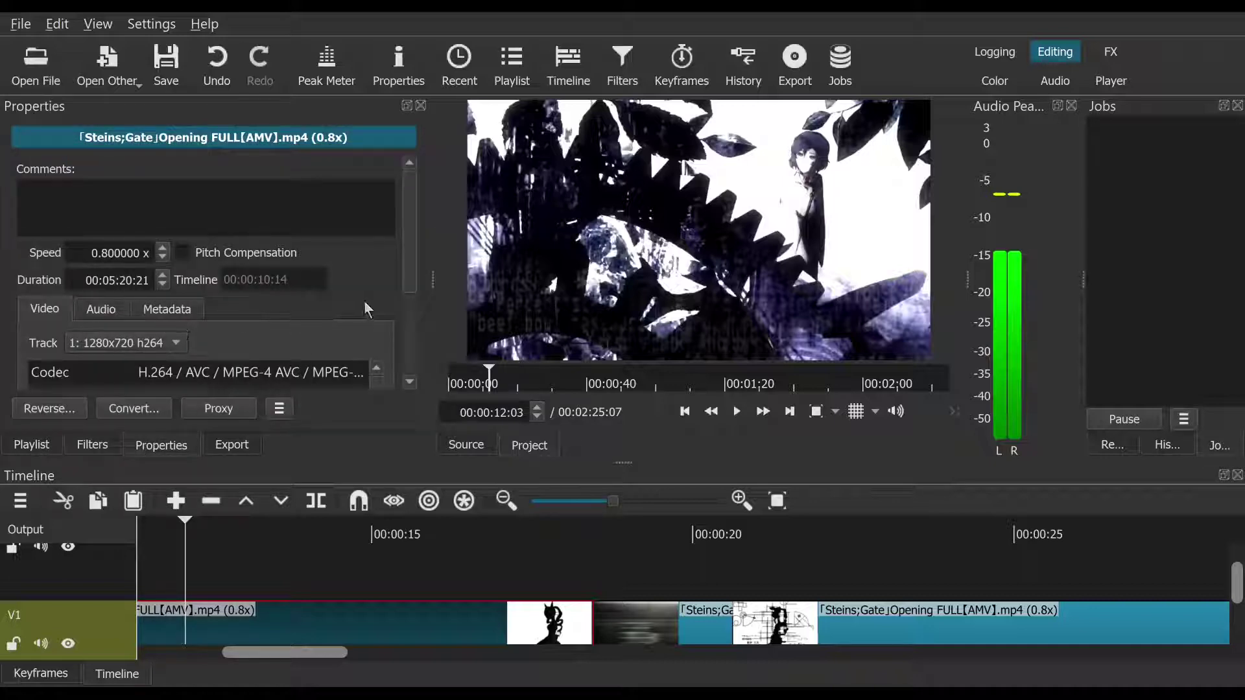
scroll(391, 289, down, 4)
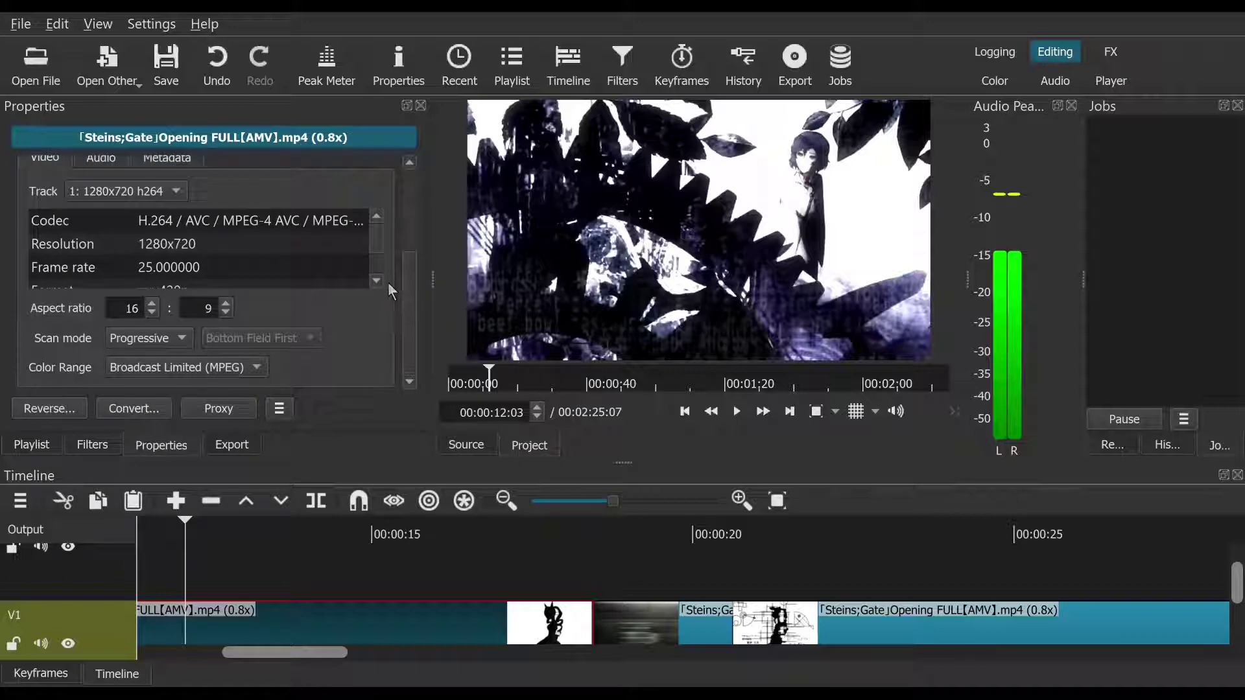
scroll(391, 290, up, 4)
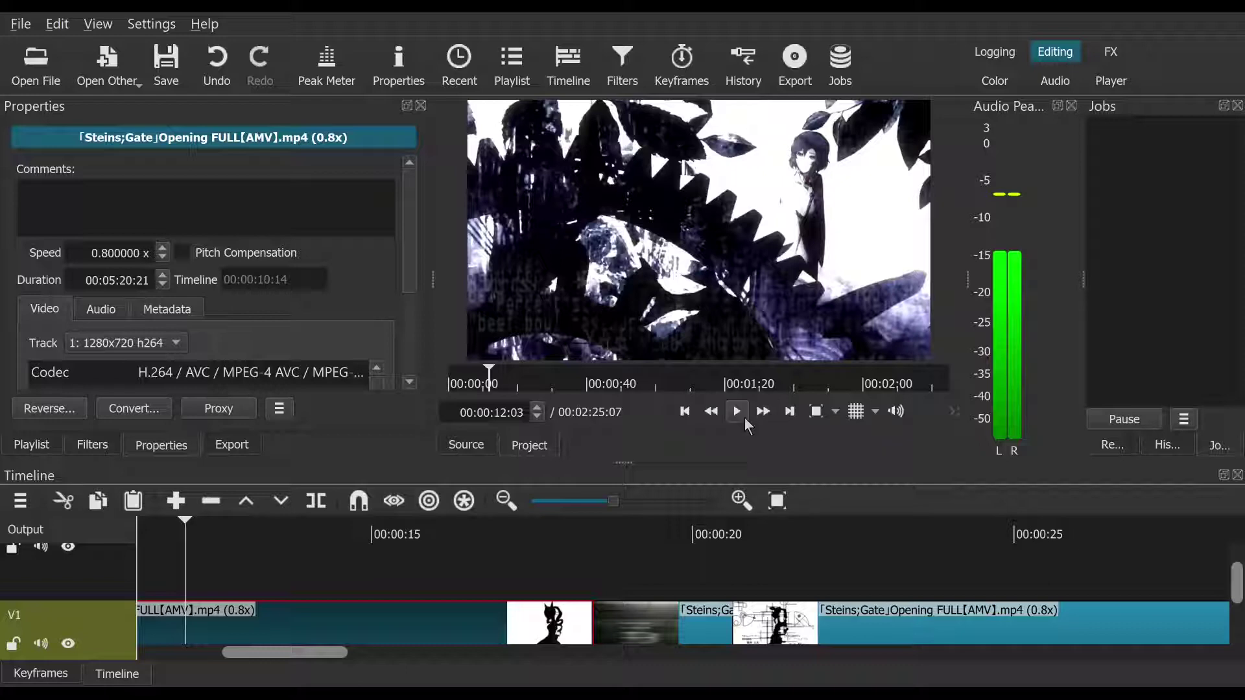
Step: Step through the V1 cuts from 00:00:12:03 to the end of the project, and return to the cut at 00:01:40:28
click(788, 413)
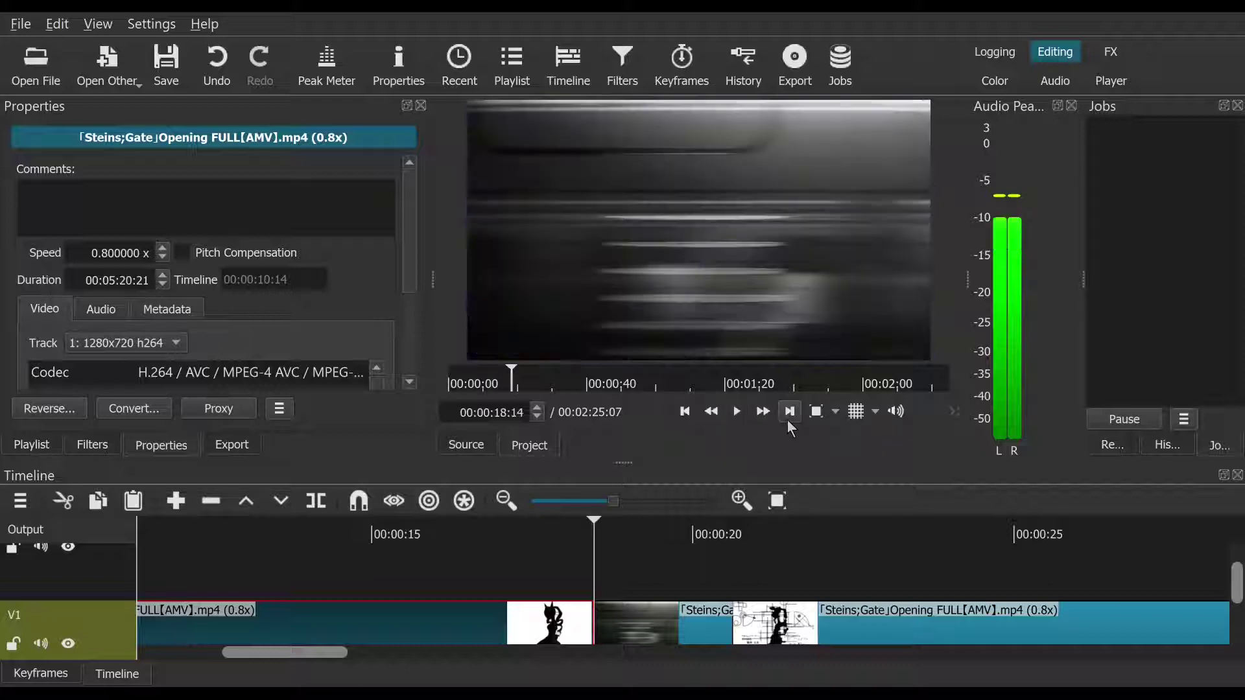
click(789, 413)
click(788, 413)
click(789, 413)
click(789, 412)
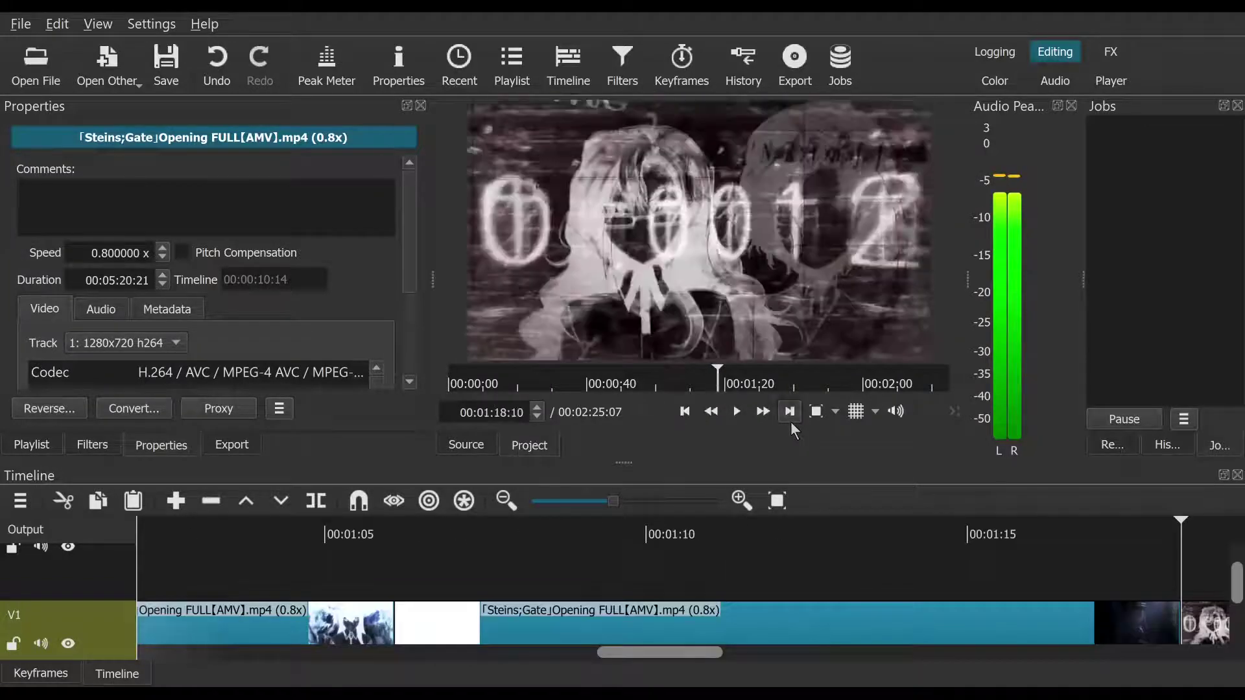
click(789, 413)
click(789, 412)
click(790, 412)
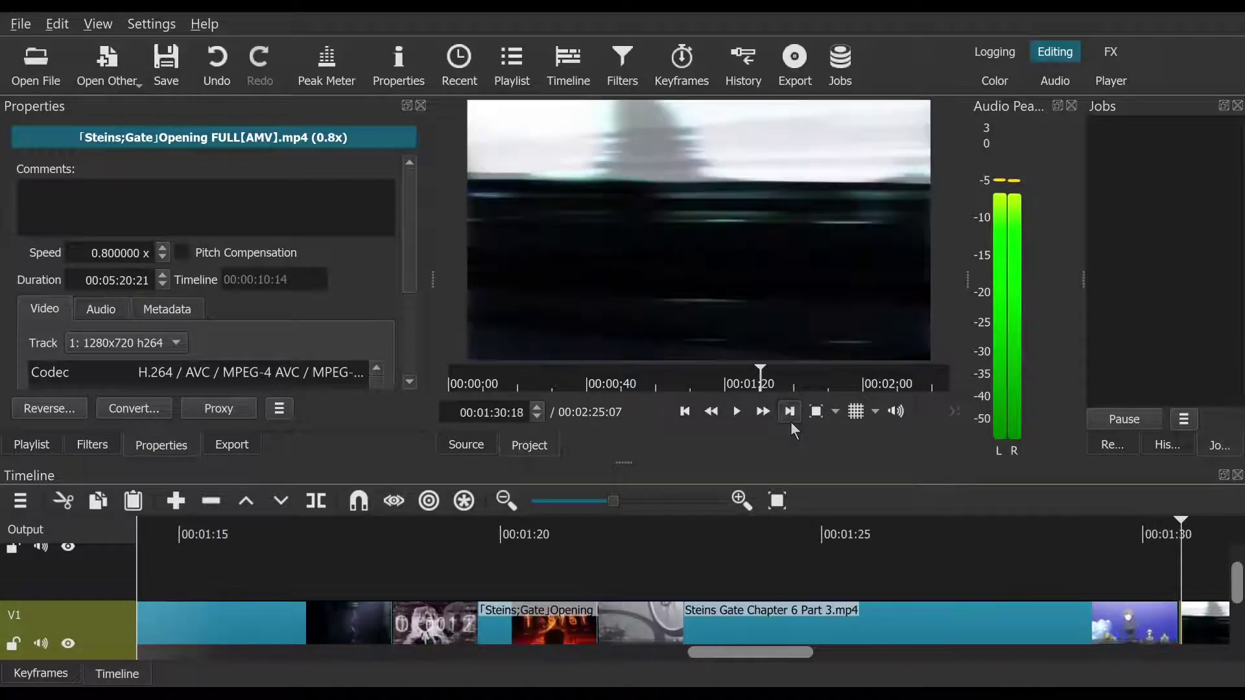
click(789, 413)
click(789, 412)
click(789, 412)
click(790, 419)
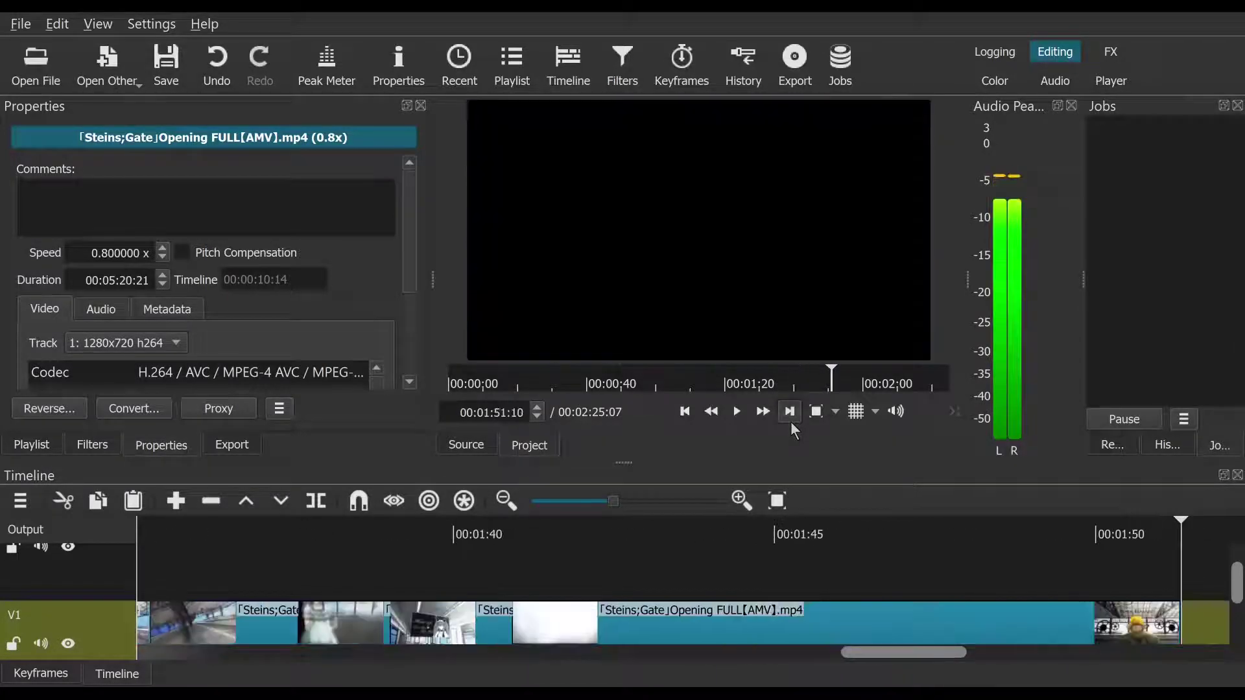
click(790, 419)
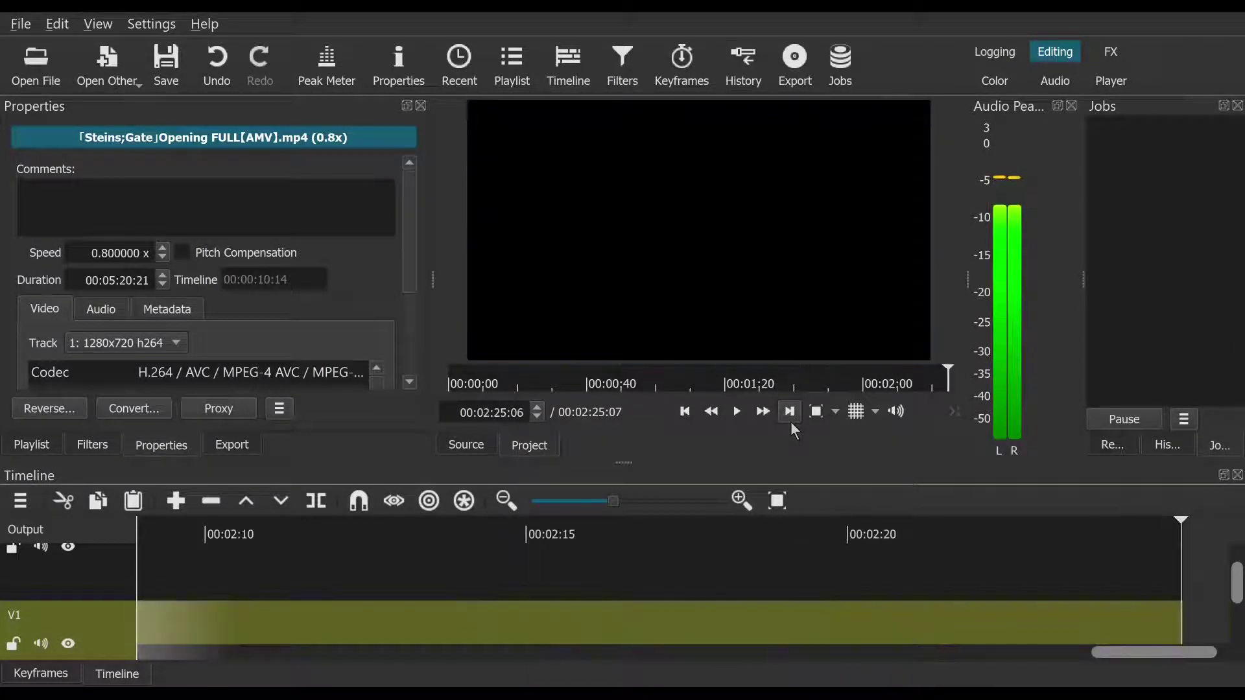
click(688, 413)
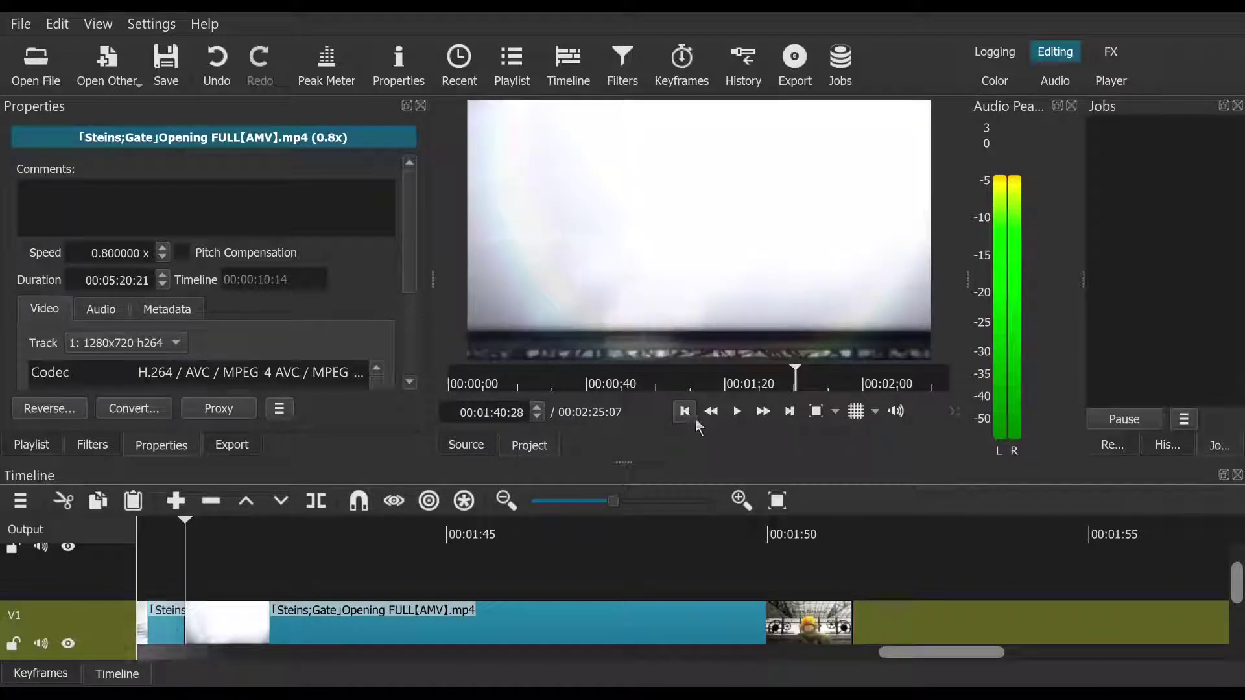
Step: Play V1 from 00:01:40:28 past its last clip, and copy the Steins Gate Chapter 6 Part 3 clip that starts at 00:01:21:16
click(745, 415)
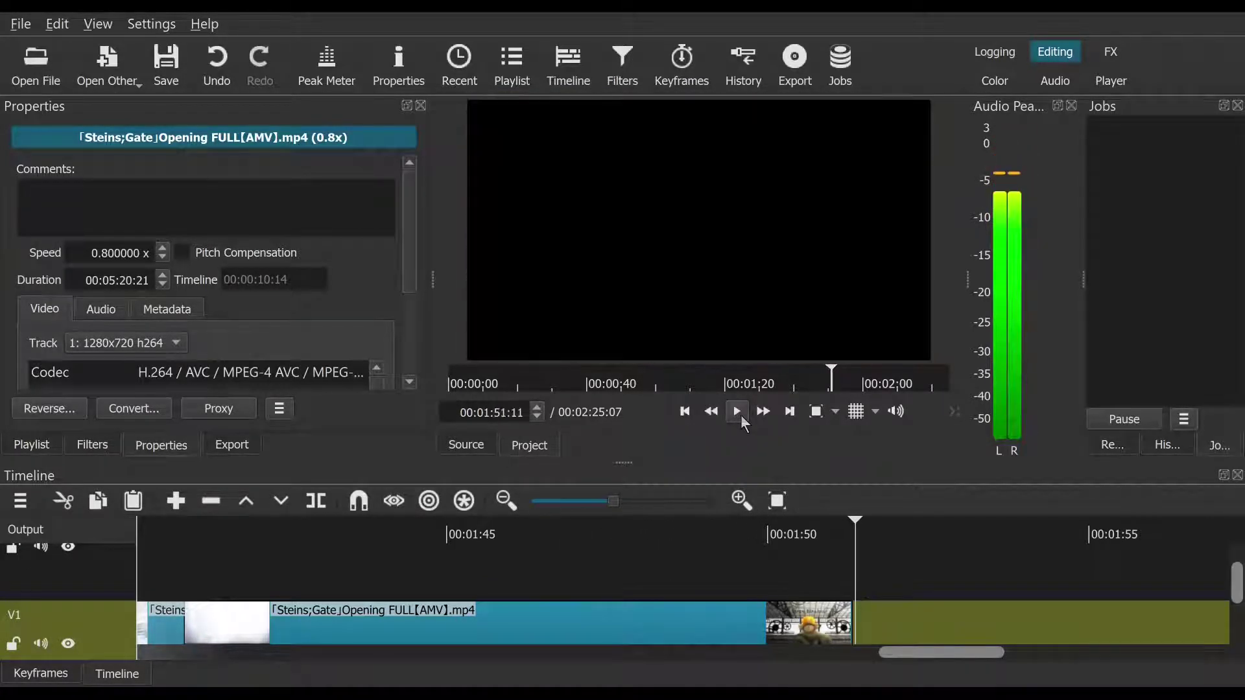
click(686, 411)
click(686, 411)
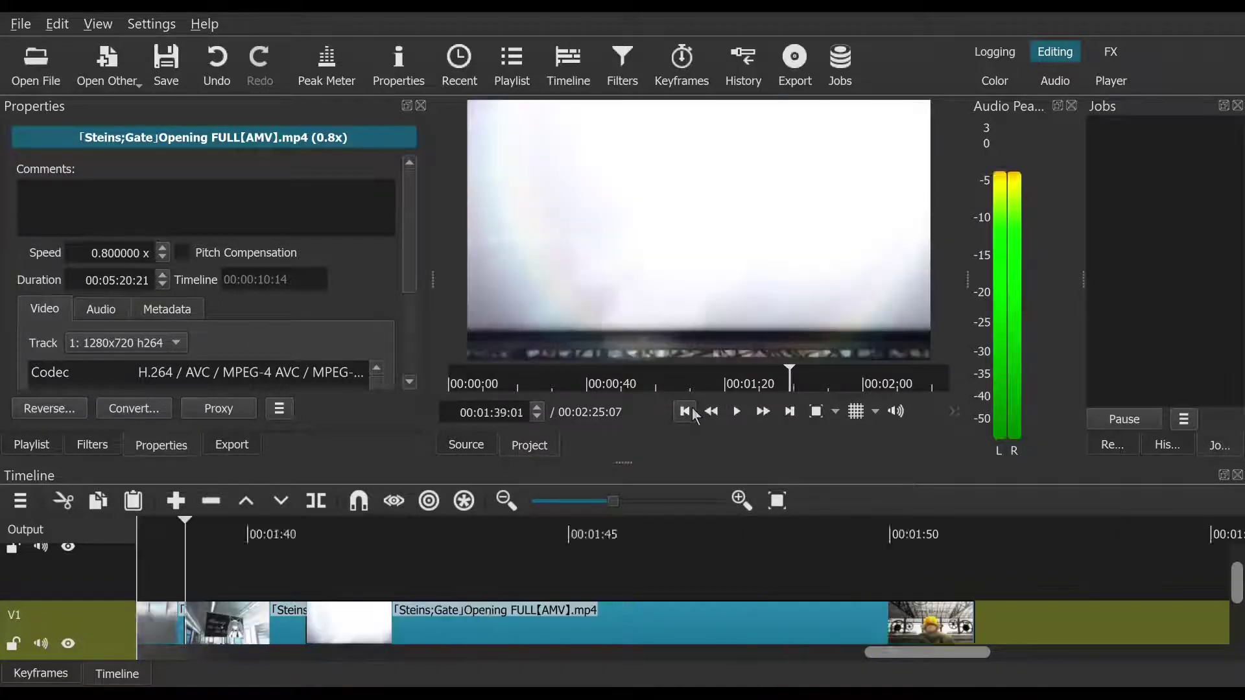
click(685, 411)
click(685, 411)
click(686, 411)
click(686, 411)
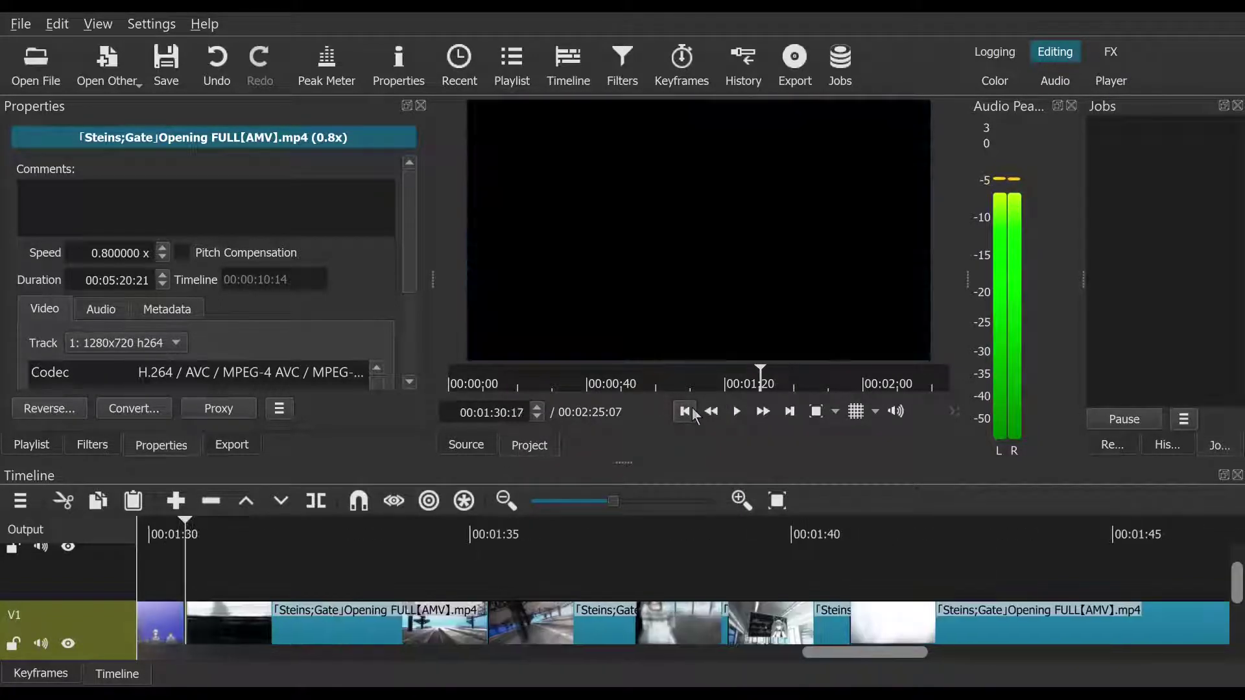
click(686, 411)
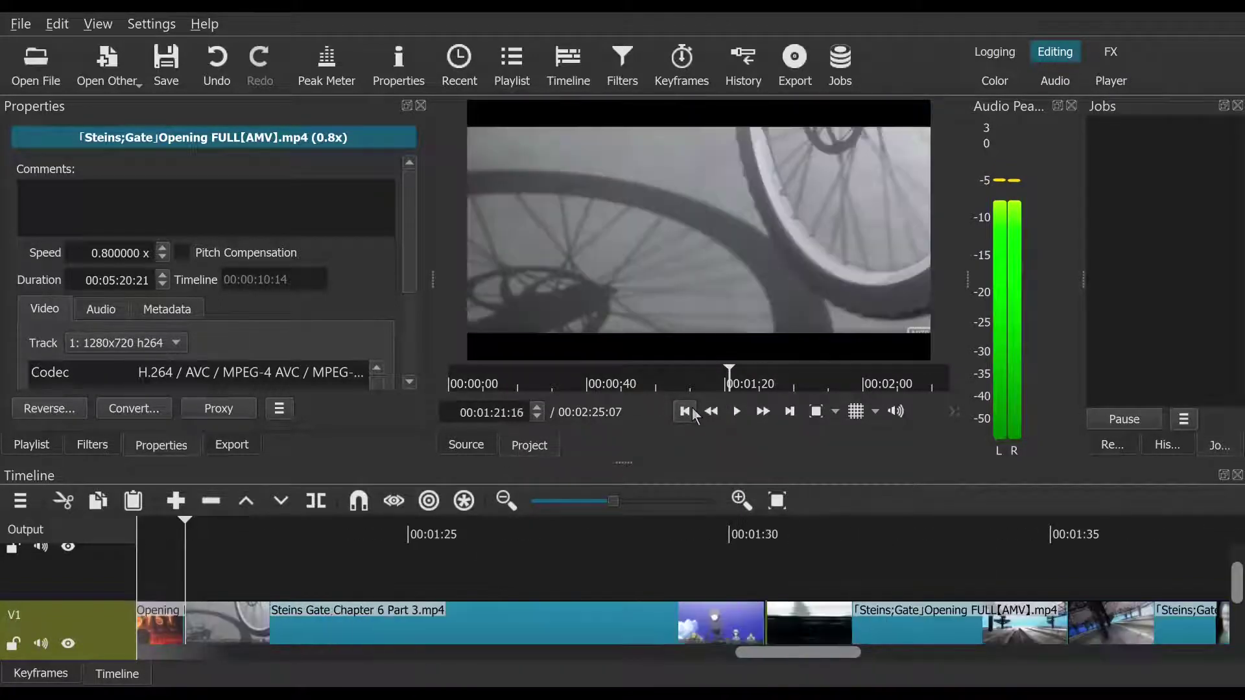
click(601, 611)
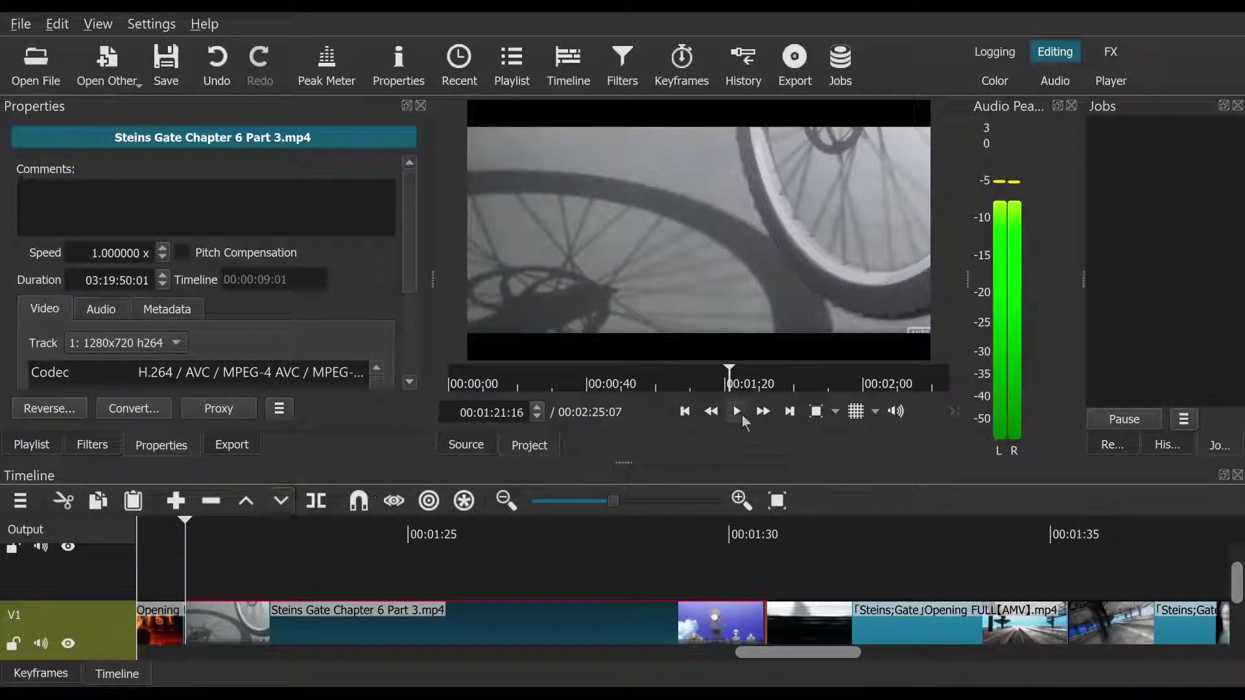
Step: Paste the copied Steins Gate Chapter 6 Part 3 clip directly after V1's last clip, at 00:01:51:10
click(789, 414)
click(789, 414)
click(789, 413)
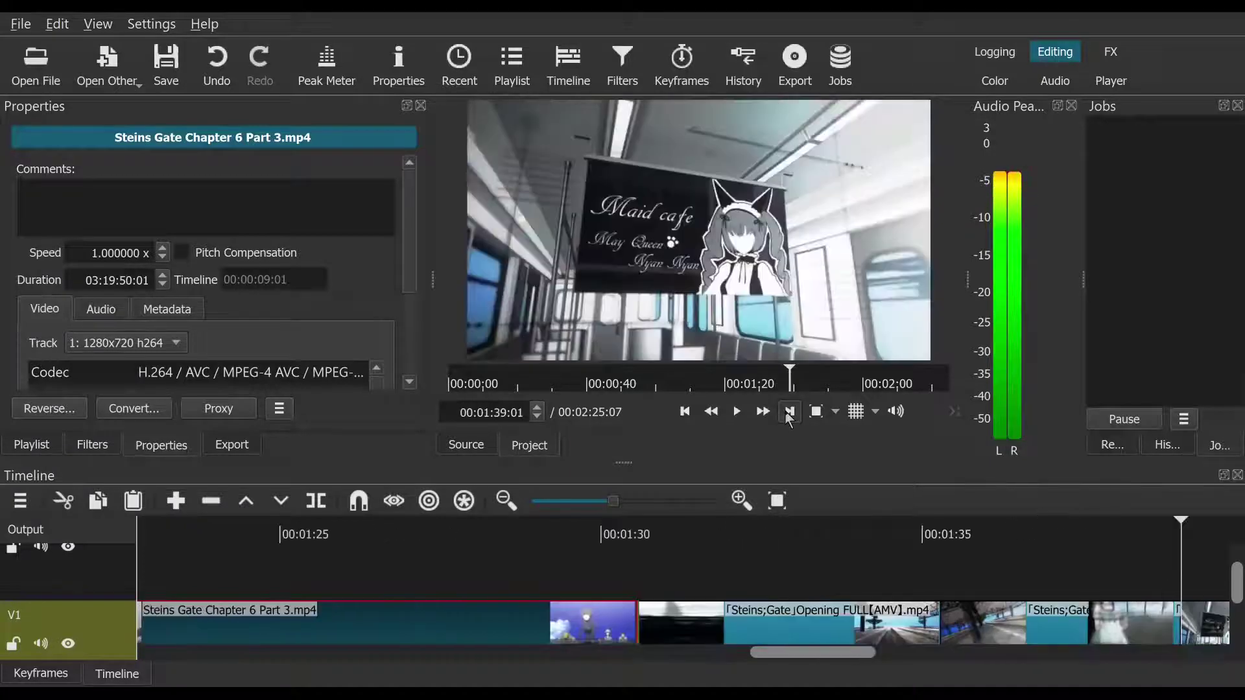
click(789, 413)
click(789, 413)
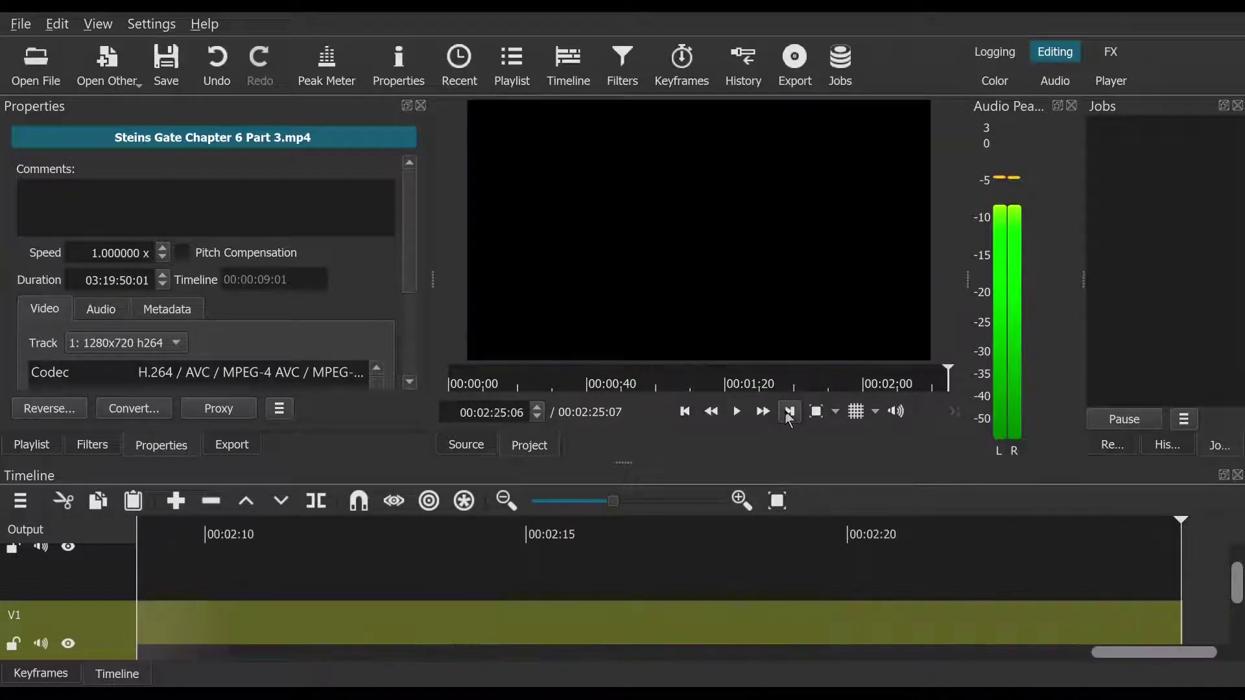
click(683, 413)
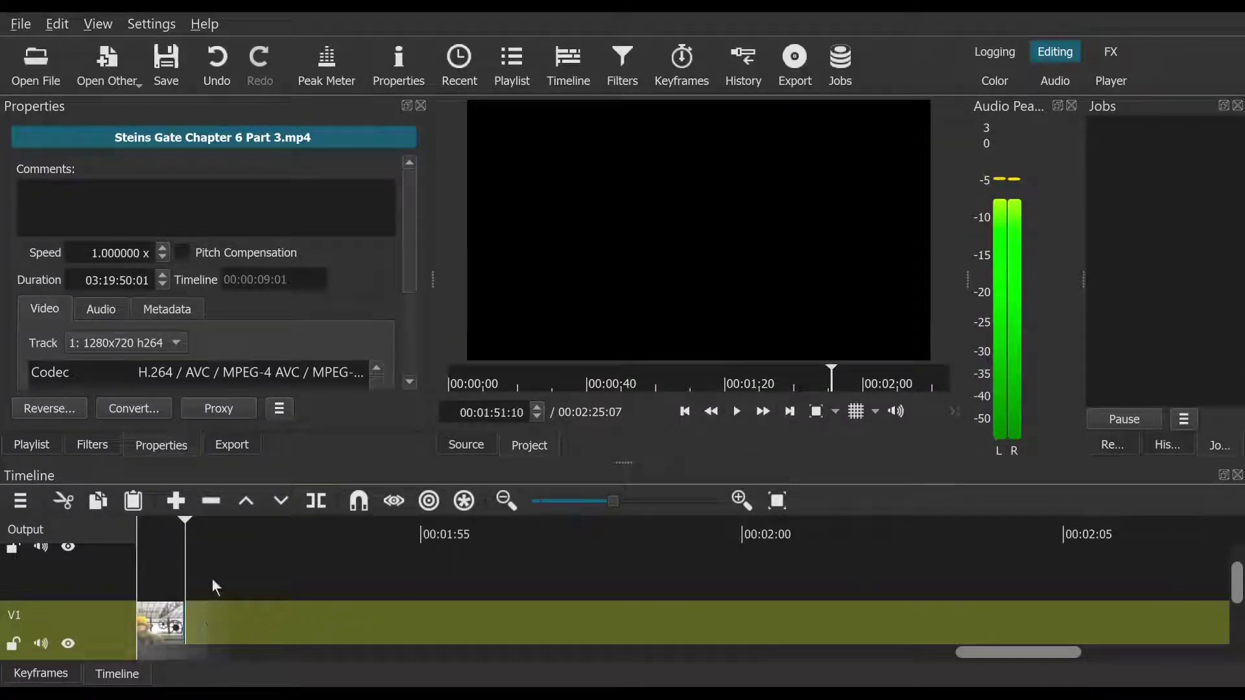
click(144, 503)
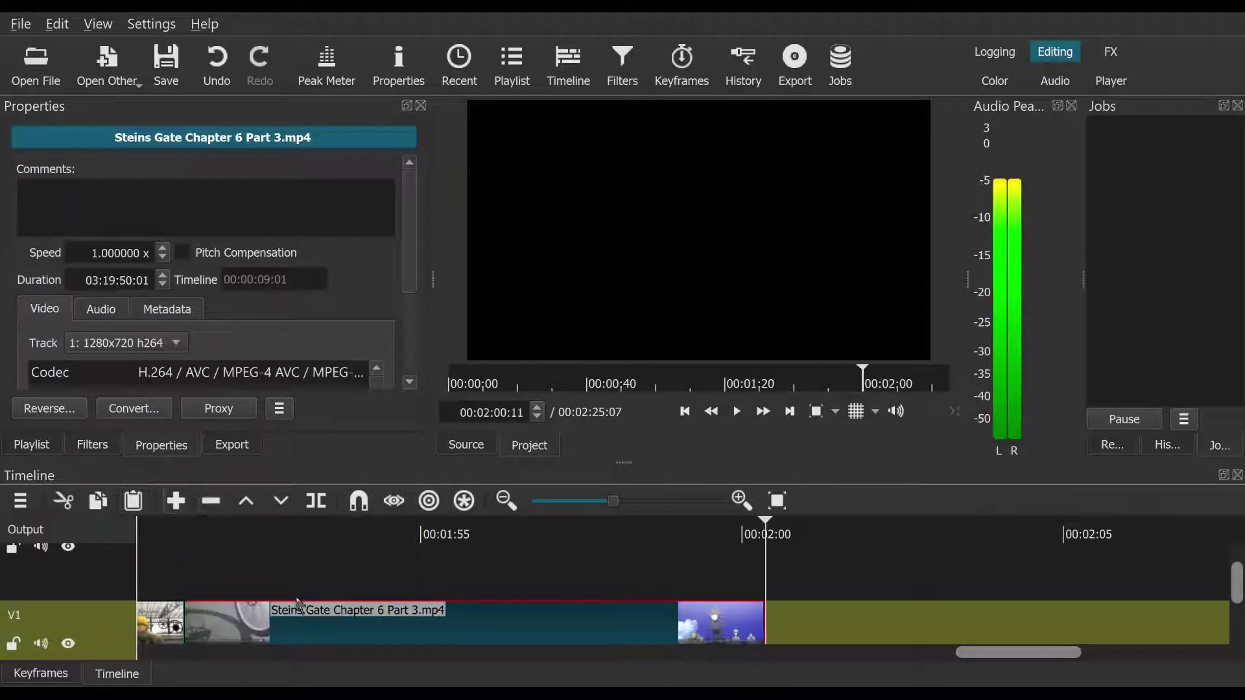
Step: Reverse the pasted Steins Gate Chapter 6 Part 3 clip at the end of V1
click(271, 548)
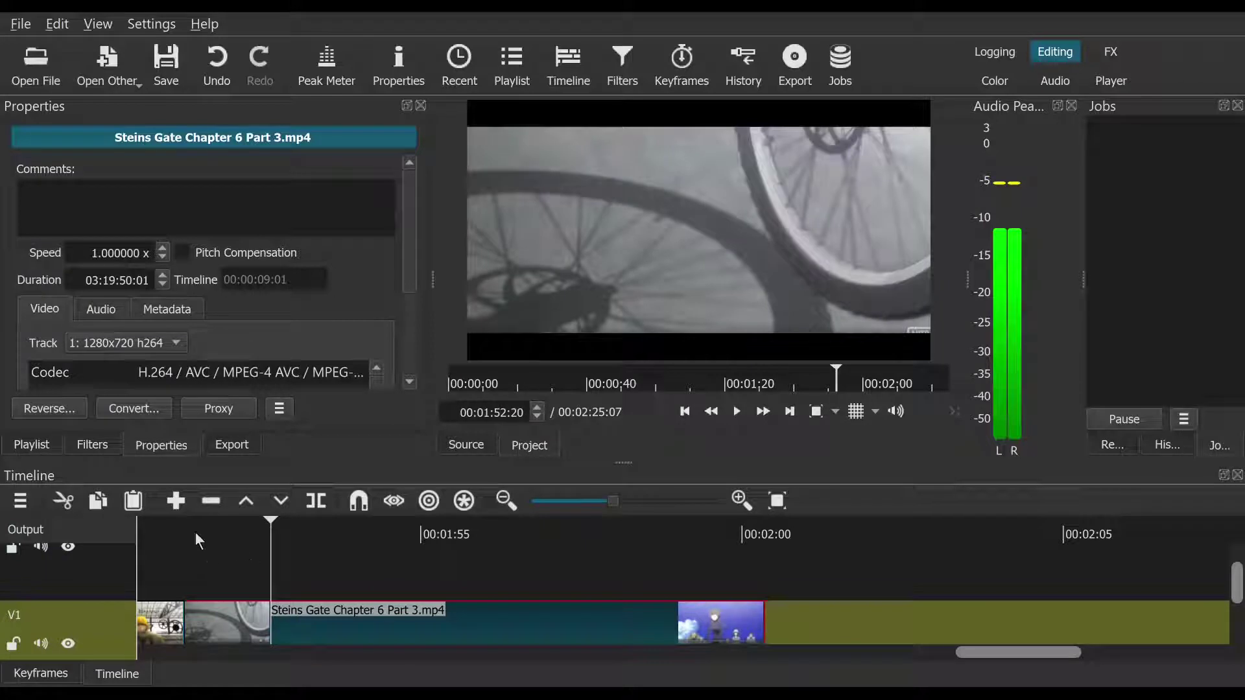
click(32, 447)
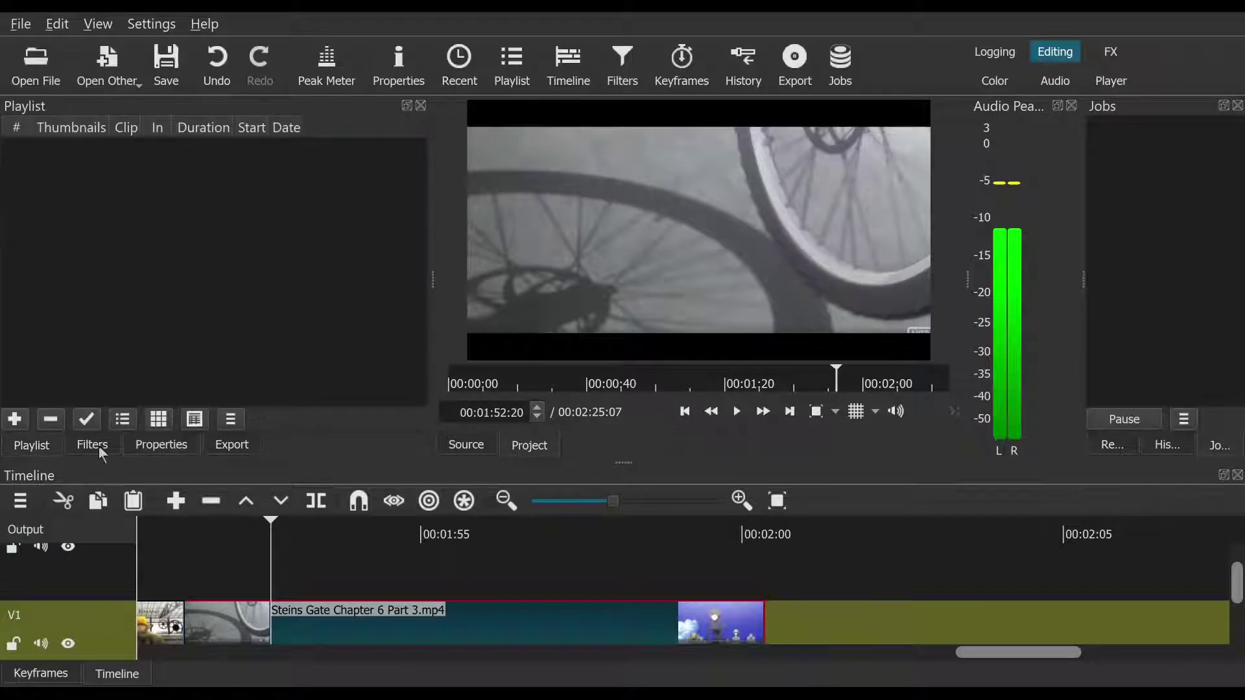
click(135, 445)
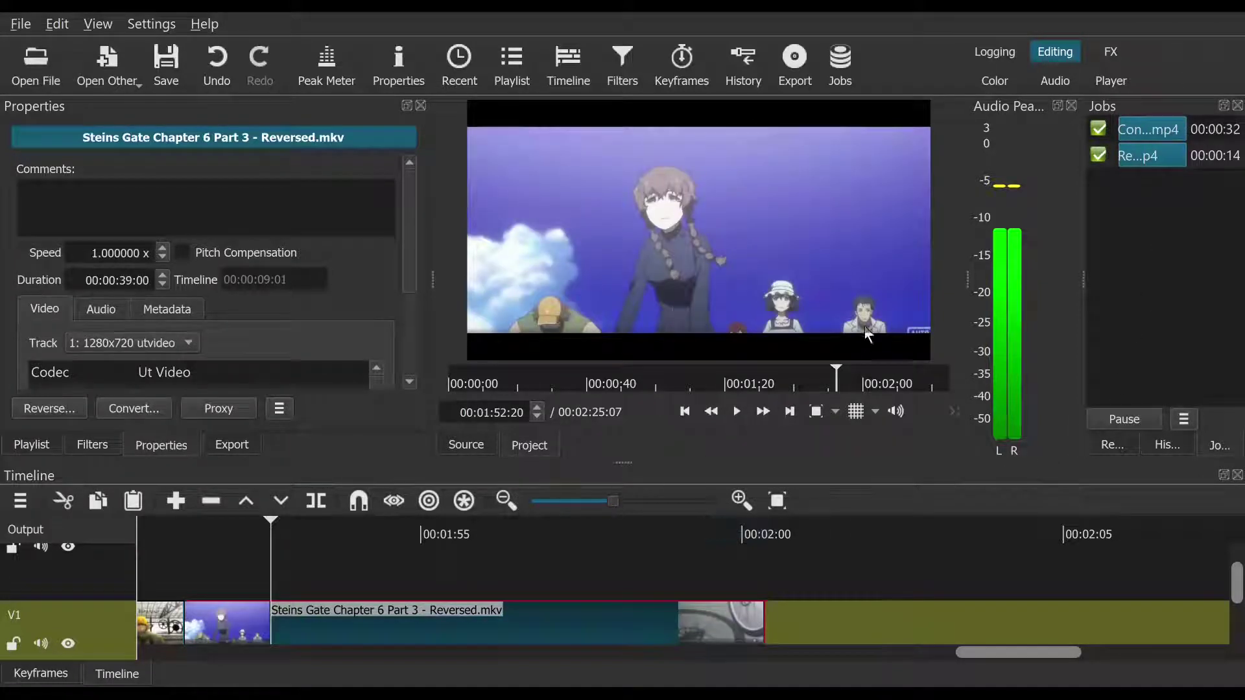
Step: Play the reversed clip from its start at 00:01:51:10 and check its pacing from the braided-hair girl to the bicycle wheels
click(685, 412)
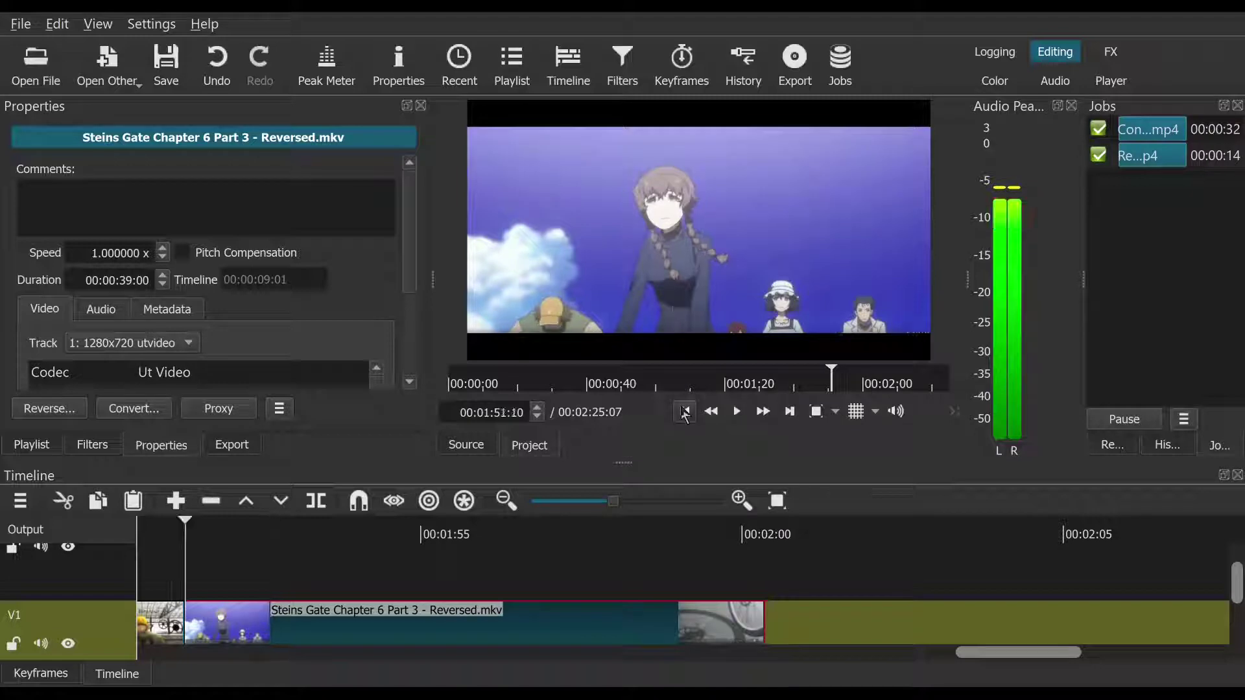
click(738, 414)
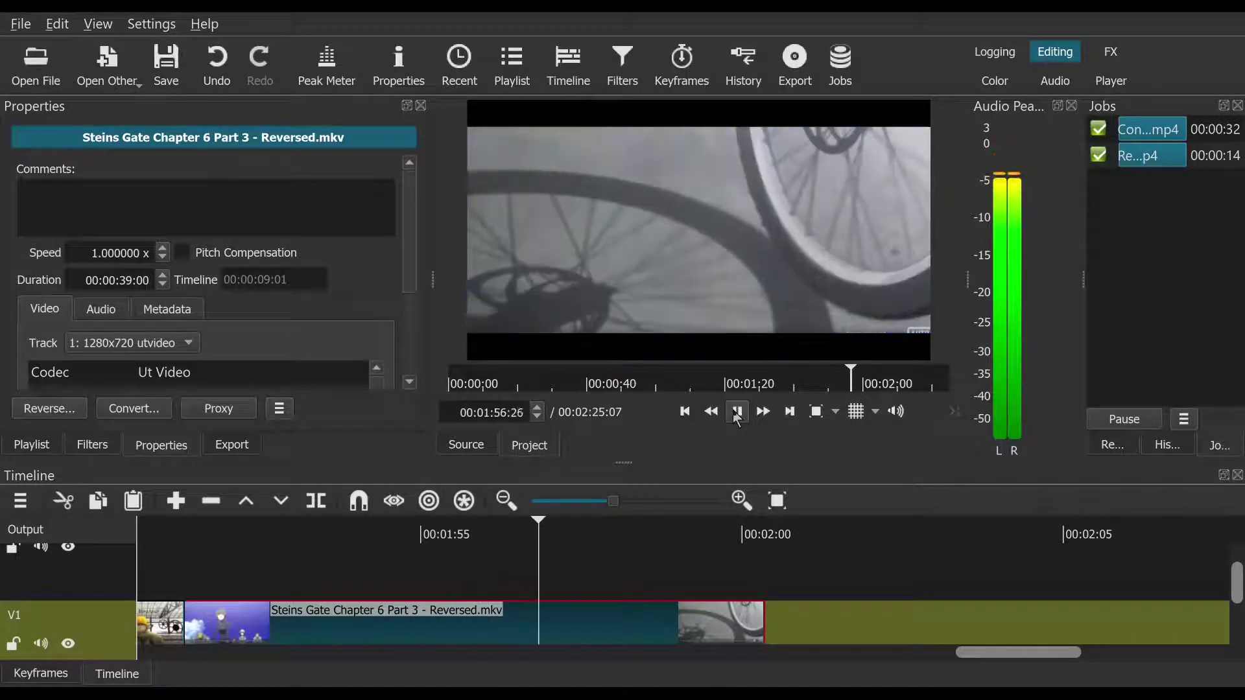
click(737, 414)
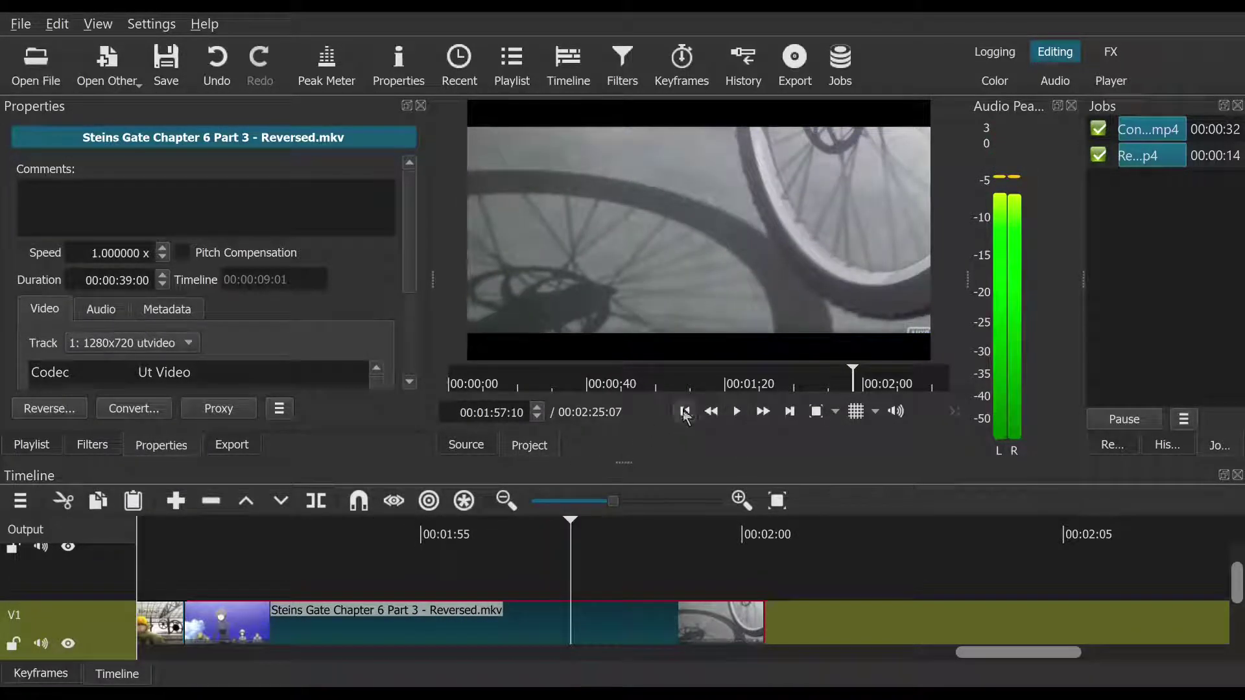
click(736, 413)
click(736, 412)
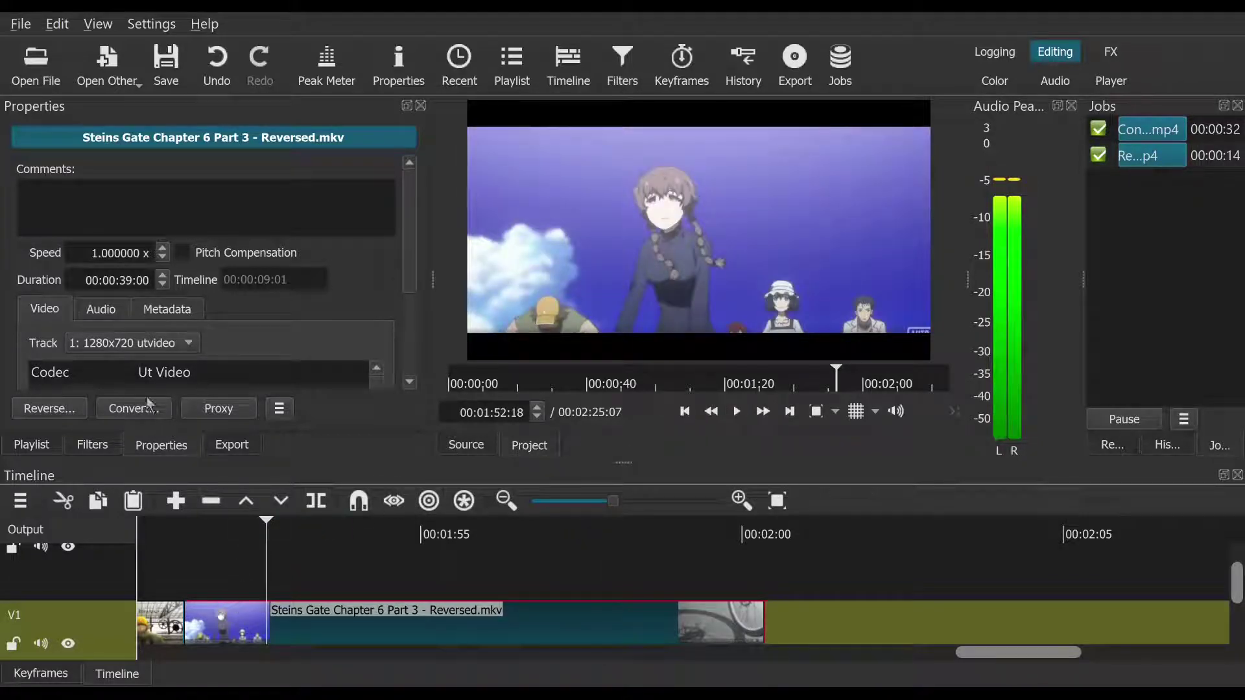
Step: Set the speed of the reversed Steins Gate Chapter 6 Part 3 clip to 1.9x
click(163, 247)
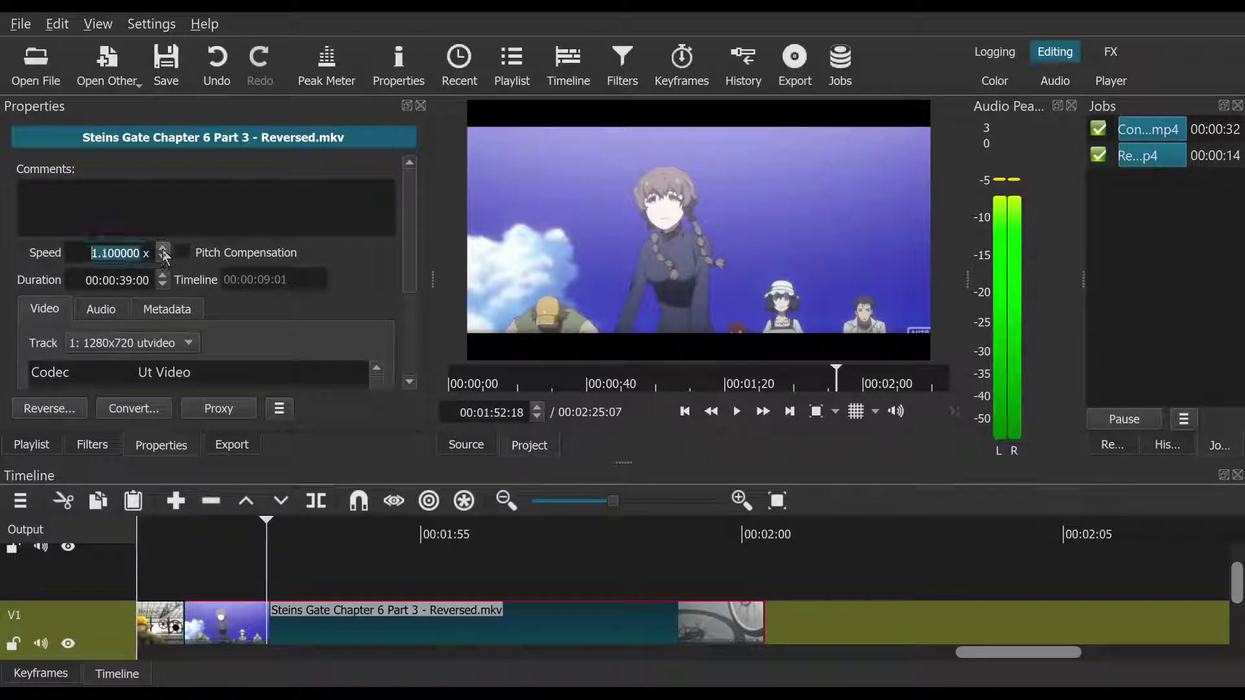
click(163, 248)
click(163, 248)
click(163, 247)
click(163, 247)
click(163, 248)
click(163, 247)
click(163, 248)
click(875, 622)
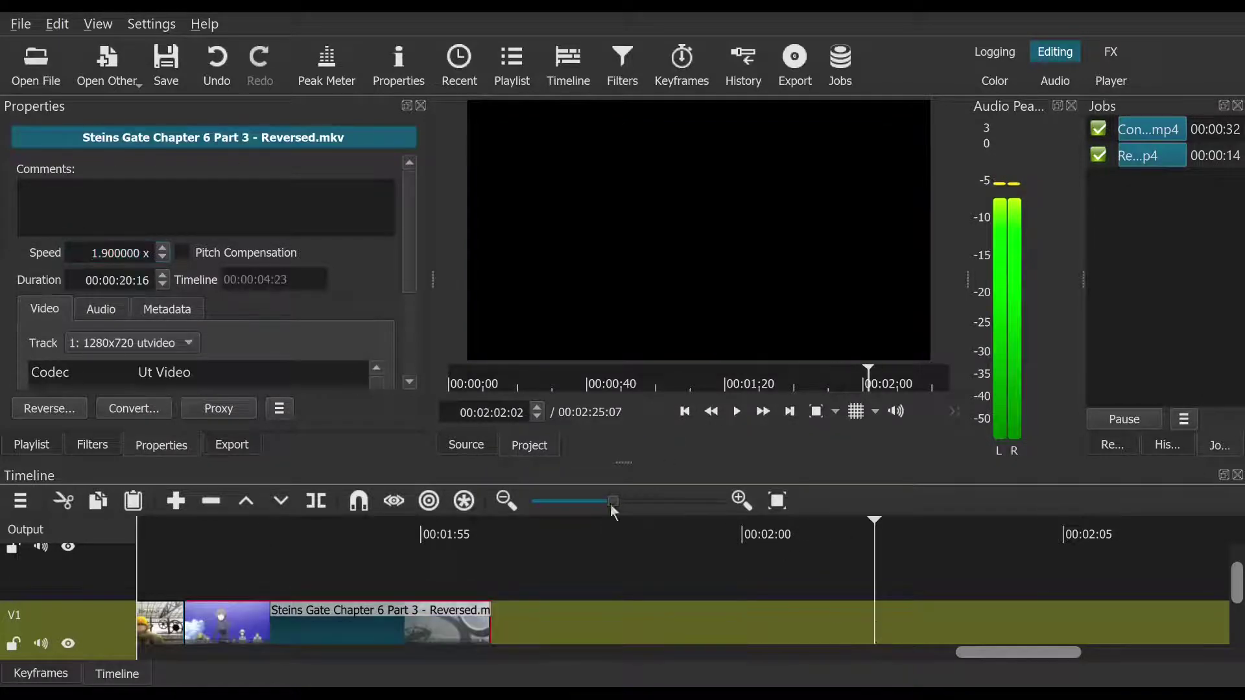
Step: Play the sped-up reversed clip from 00:01:51:10 and replay its change to the bicycle wheels to judge the timing
click(696, 418)
click(696, 418)
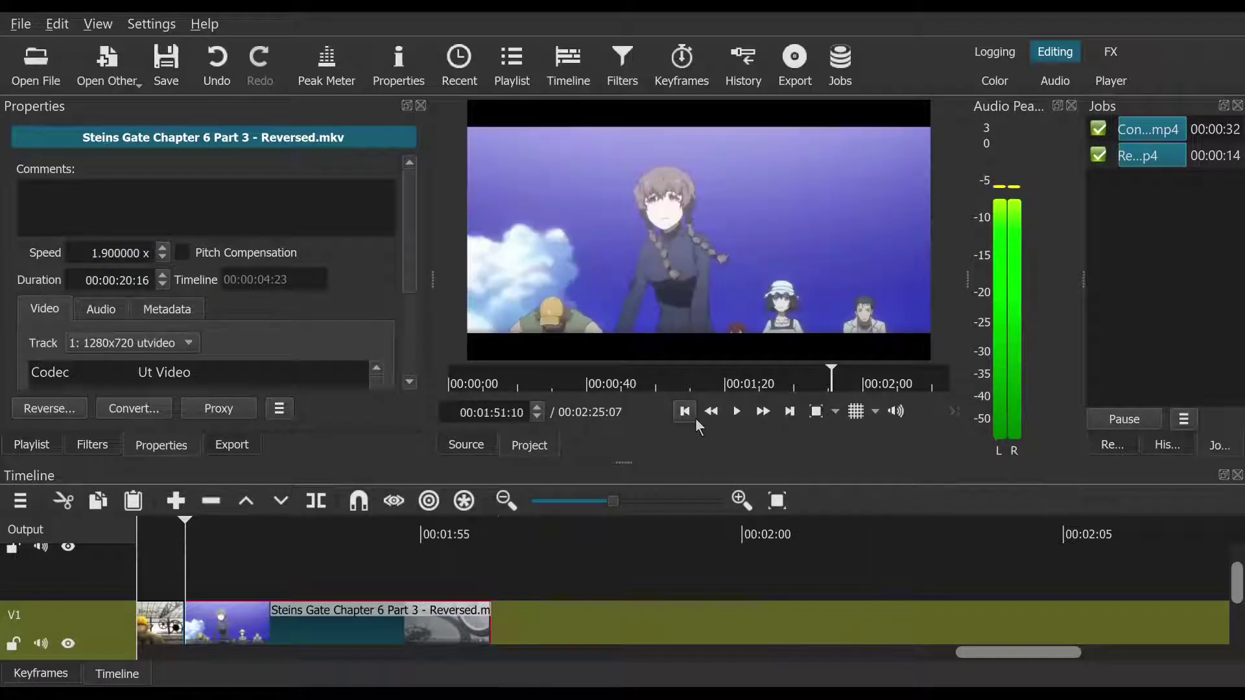
click(738, 412)
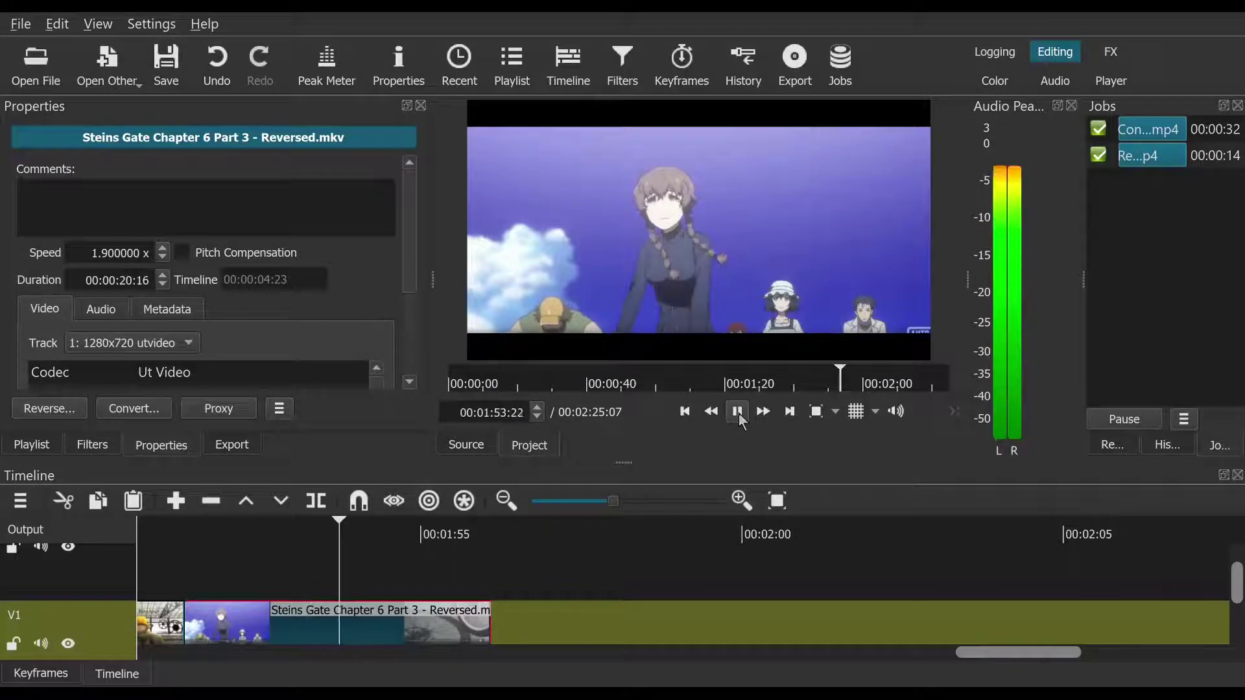
click(738, 412)
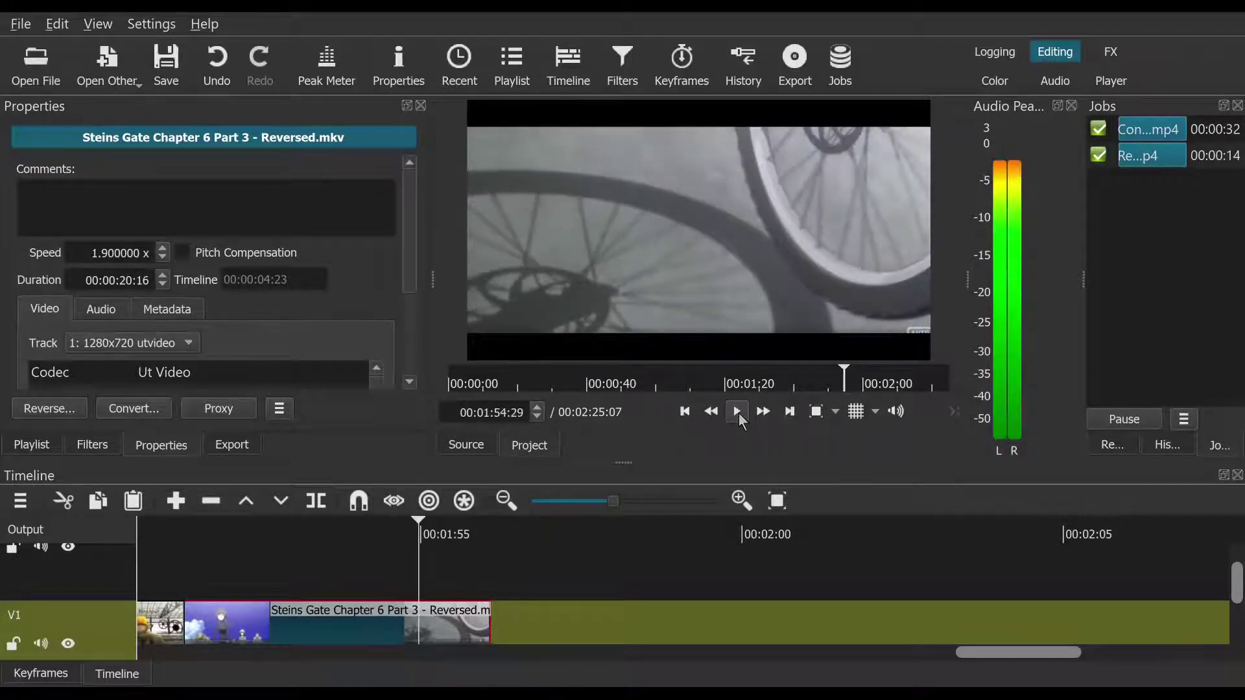
click(411, 535)
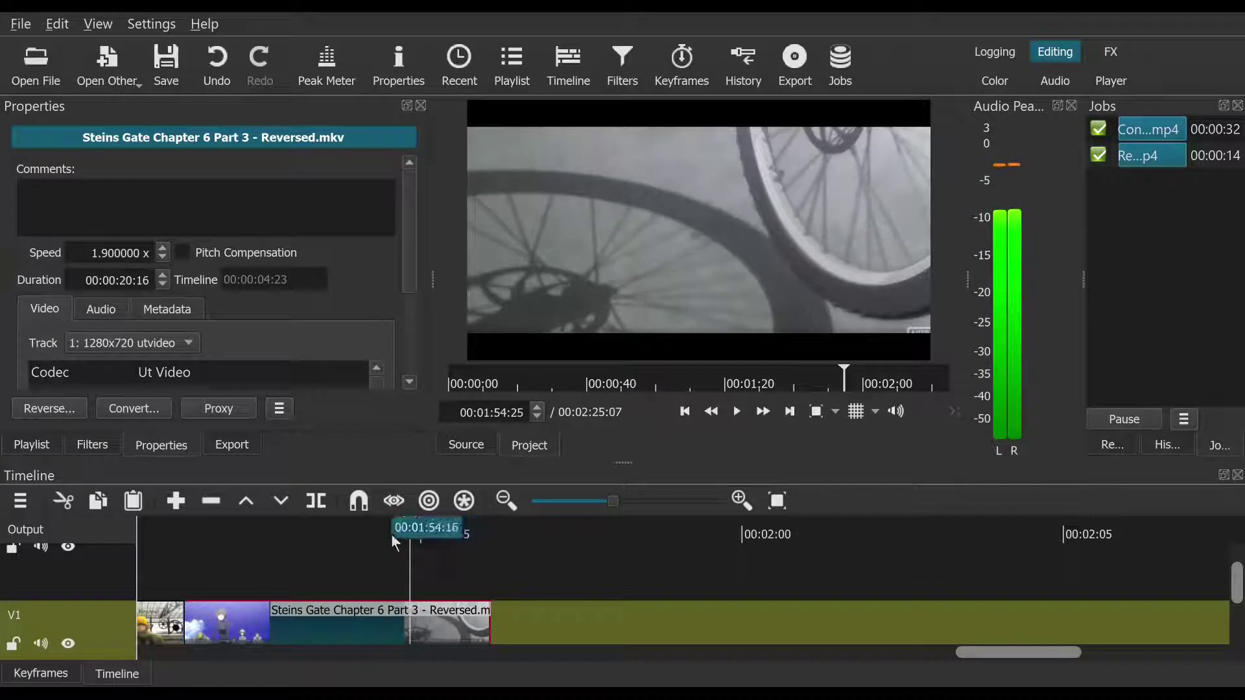
click(391, 534)
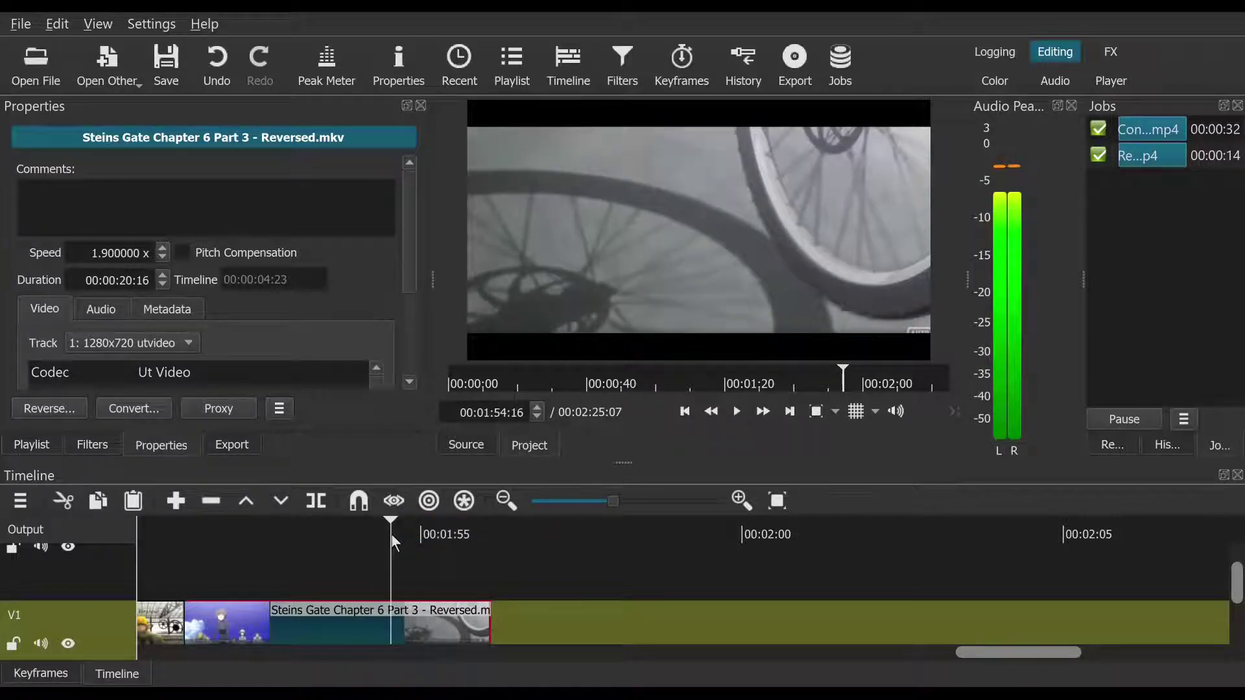
click(238, 534)
click(734, 412)
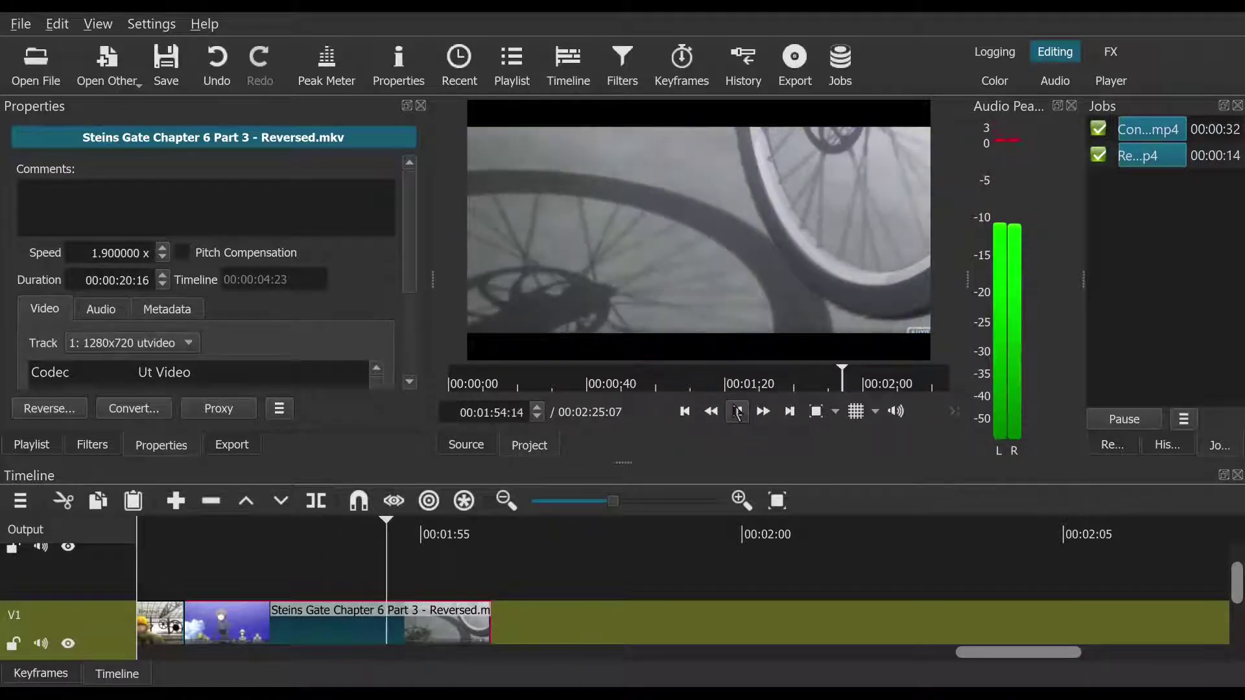
click(737, 413)
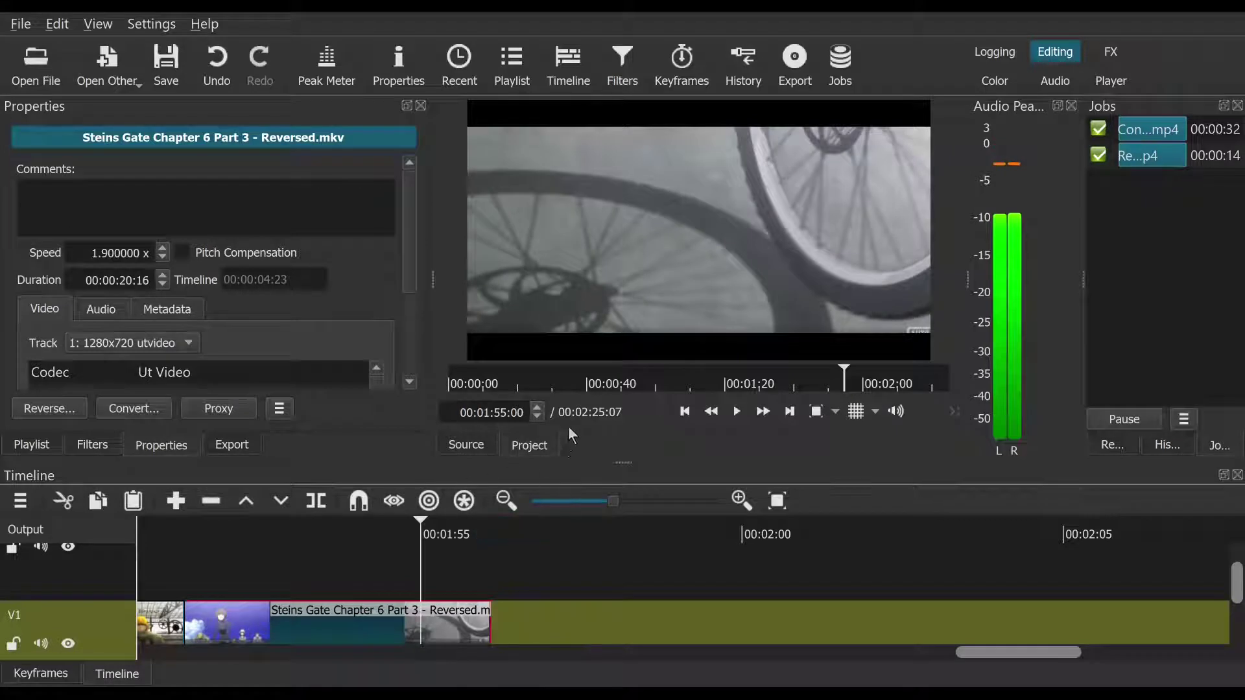
Step: Step back frame by frame from 00:01:55:00 to 00:01:54:16, and replay the clip from there and from 00:01:53:05
click(537, 418)
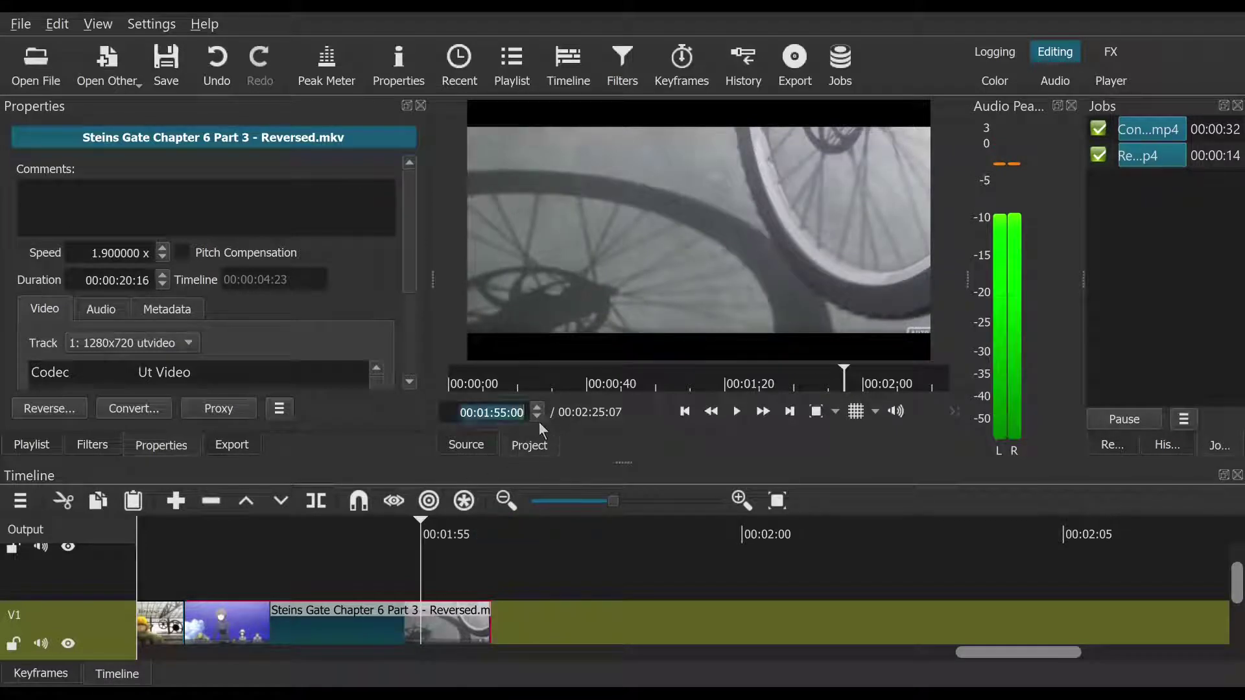
click(538, 418)
click(537, 417)
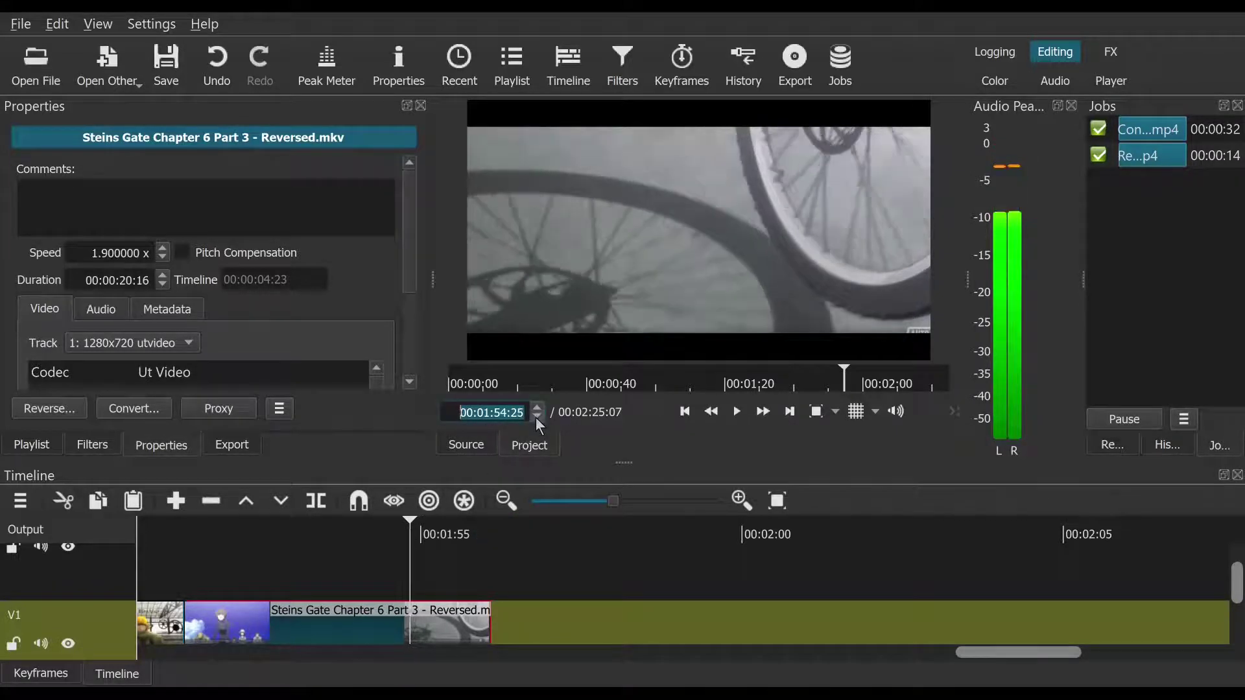
click(538, 418)
click(538, 417)
click(538, 417)
click(538, 417)
click(537, 418)
click(537, 418)
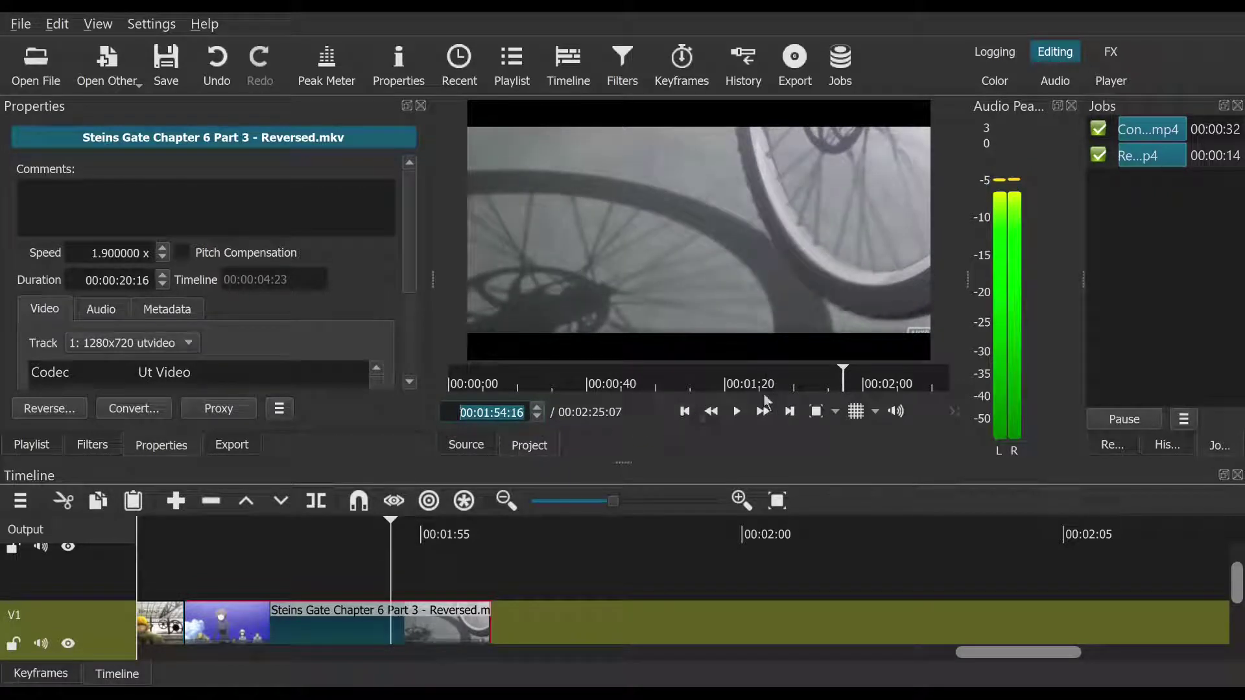
click(737, 412)
click(739, 412)
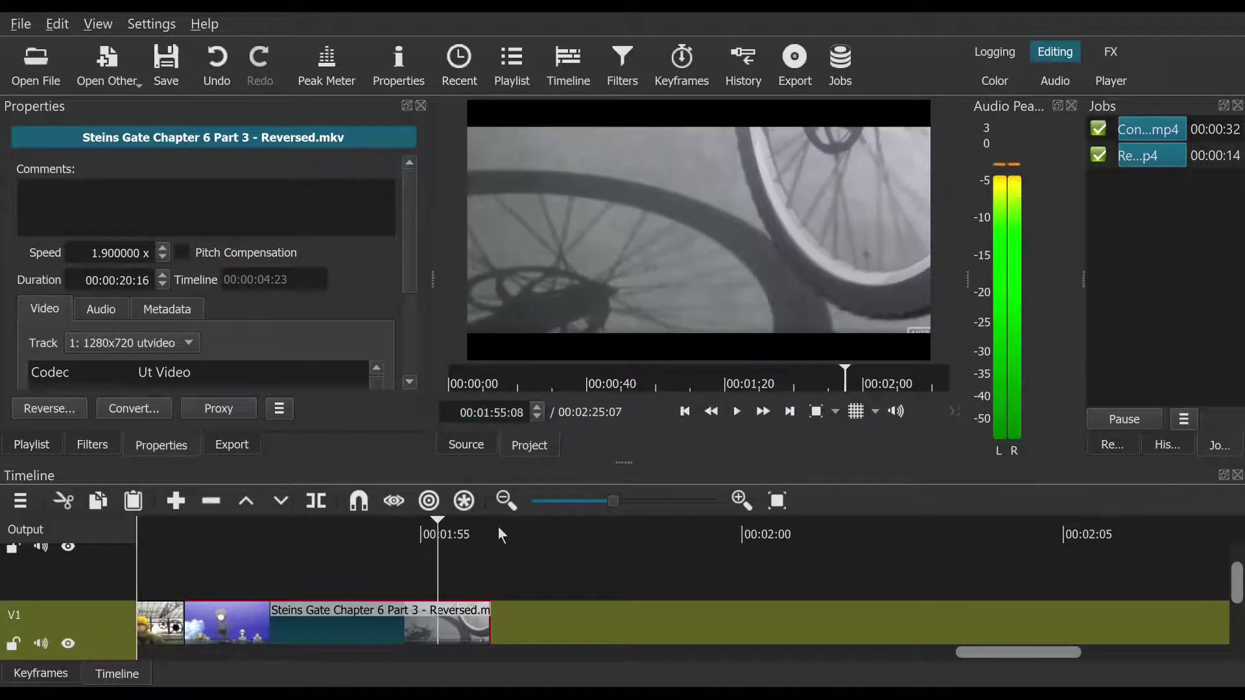
click(304, 535)
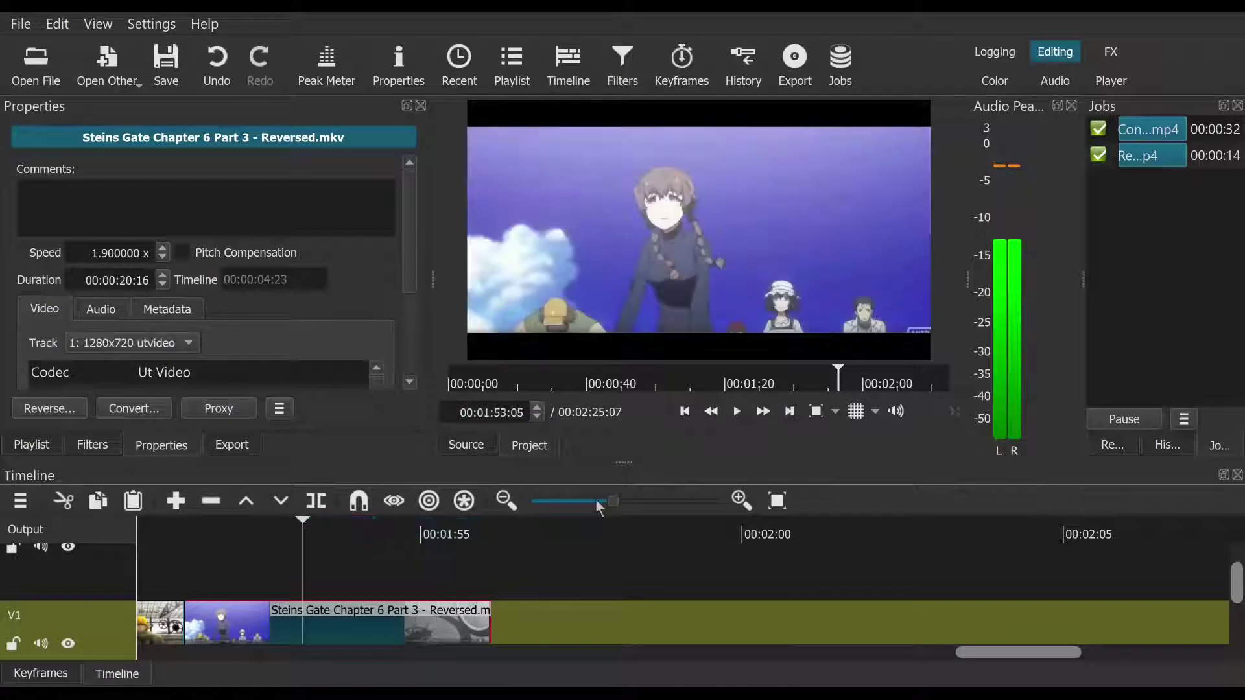
click(738, 412)
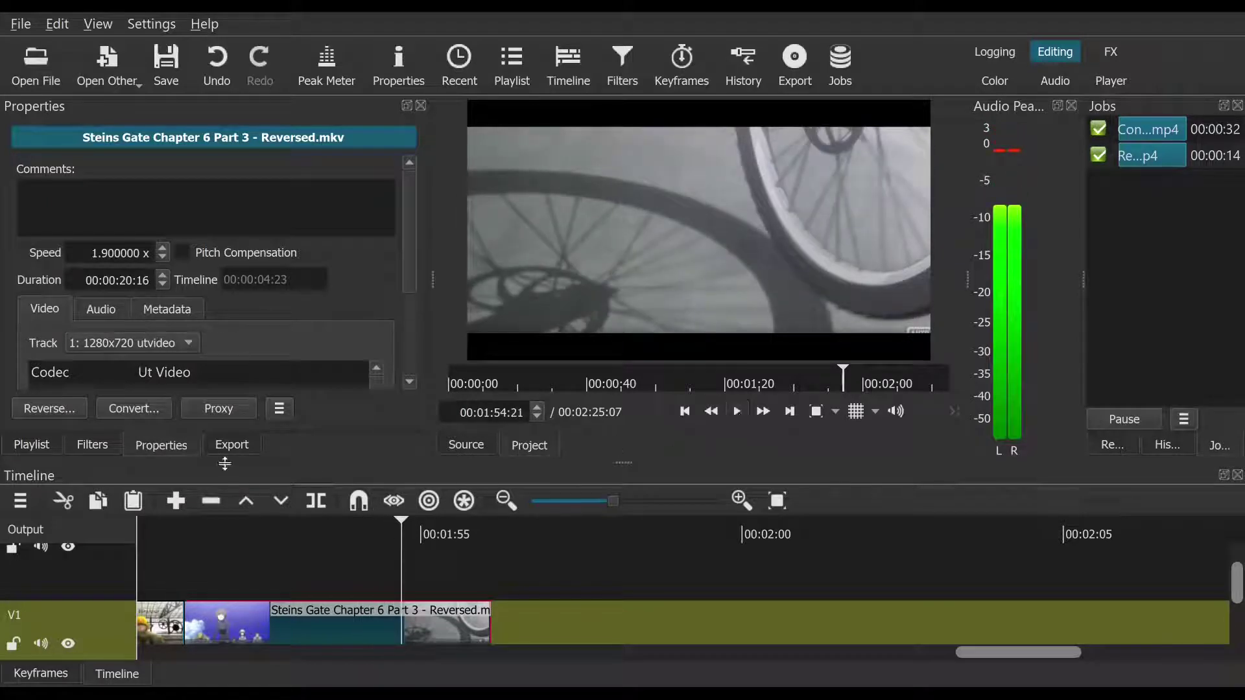
Step: Raise the reversed clip's speed to 2.1x and then to 2.5x
click(164, 247)
click(163, 247)
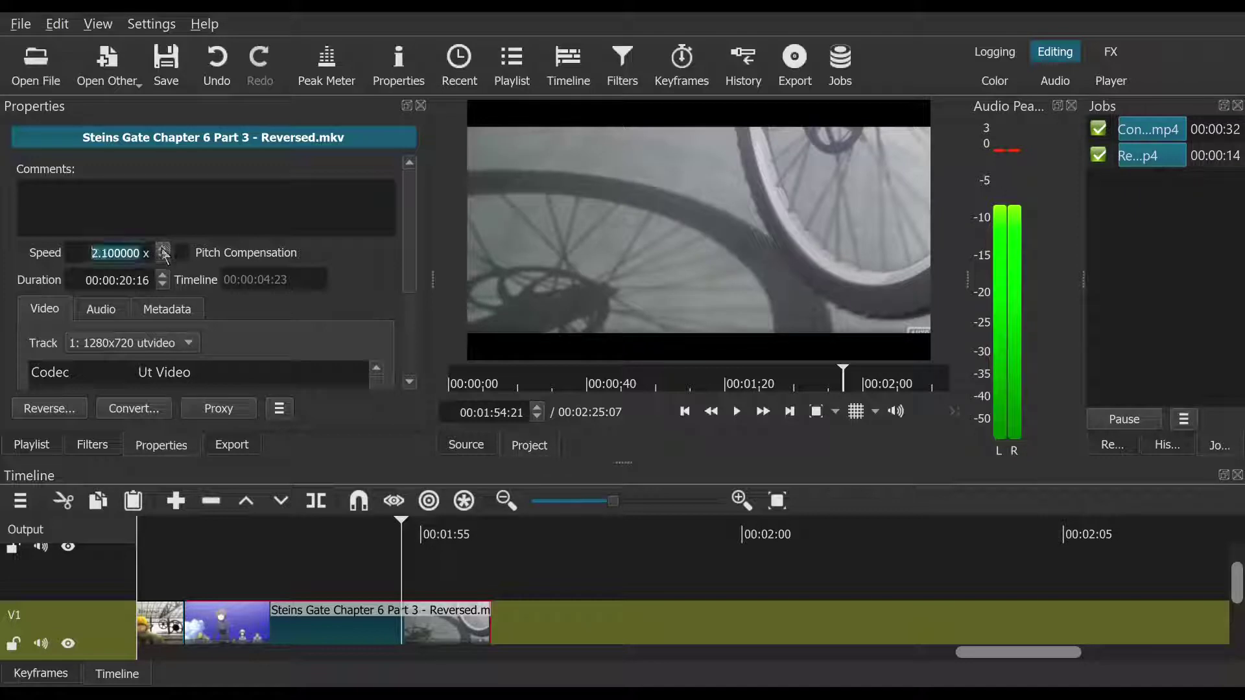
key(Return)
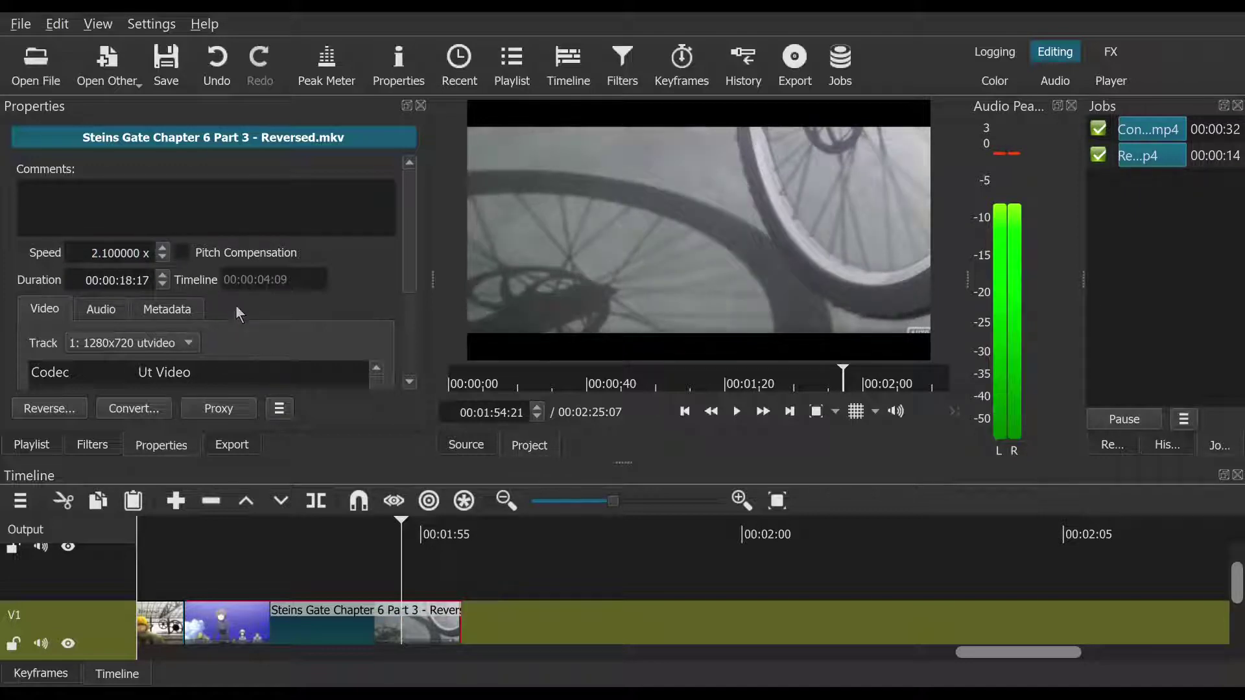
click(163, 249)
click(163, 249)
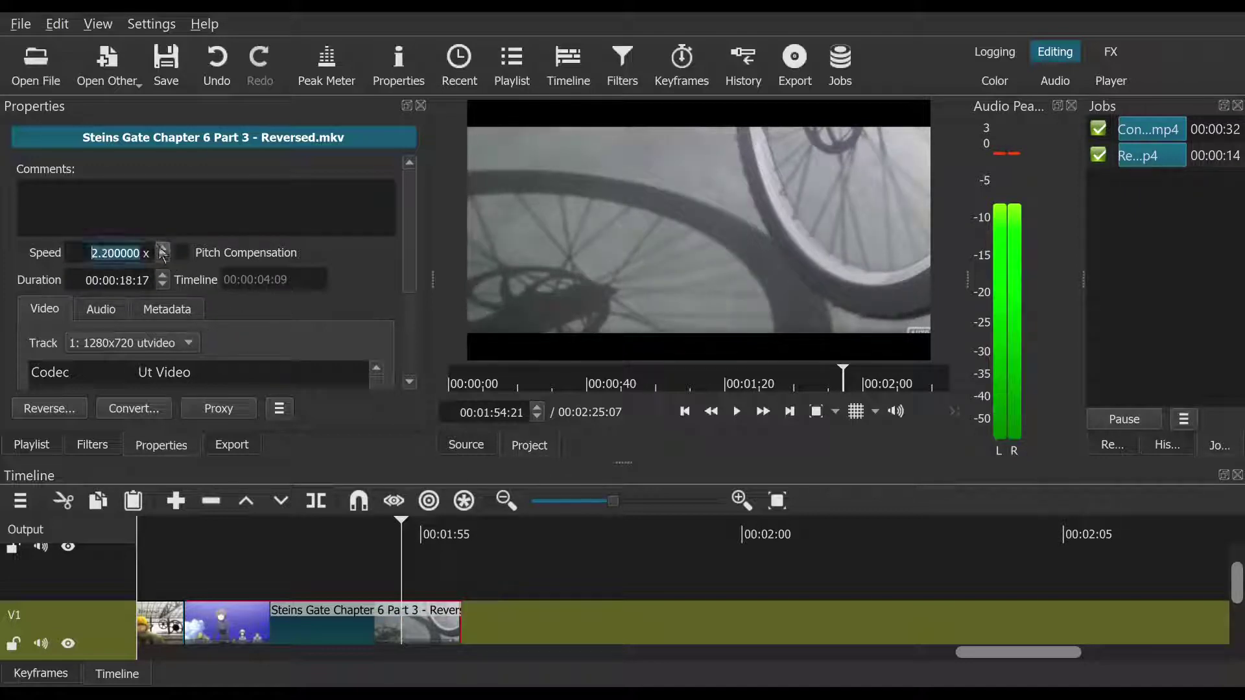
click(163, 249)
click(163, 249)
key(Return)
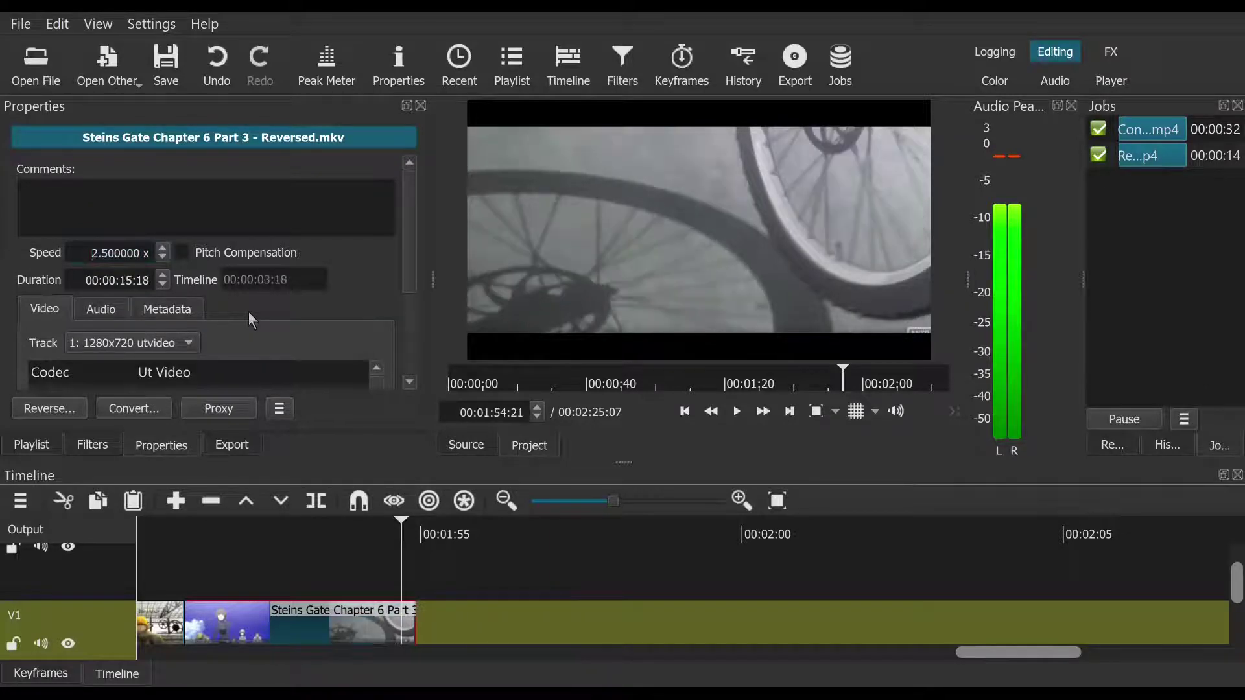
Step: Set the reversed Chapter 6 Part 3 clip's speed to 2.6x and play across its end to check the cut
click(164, 248)
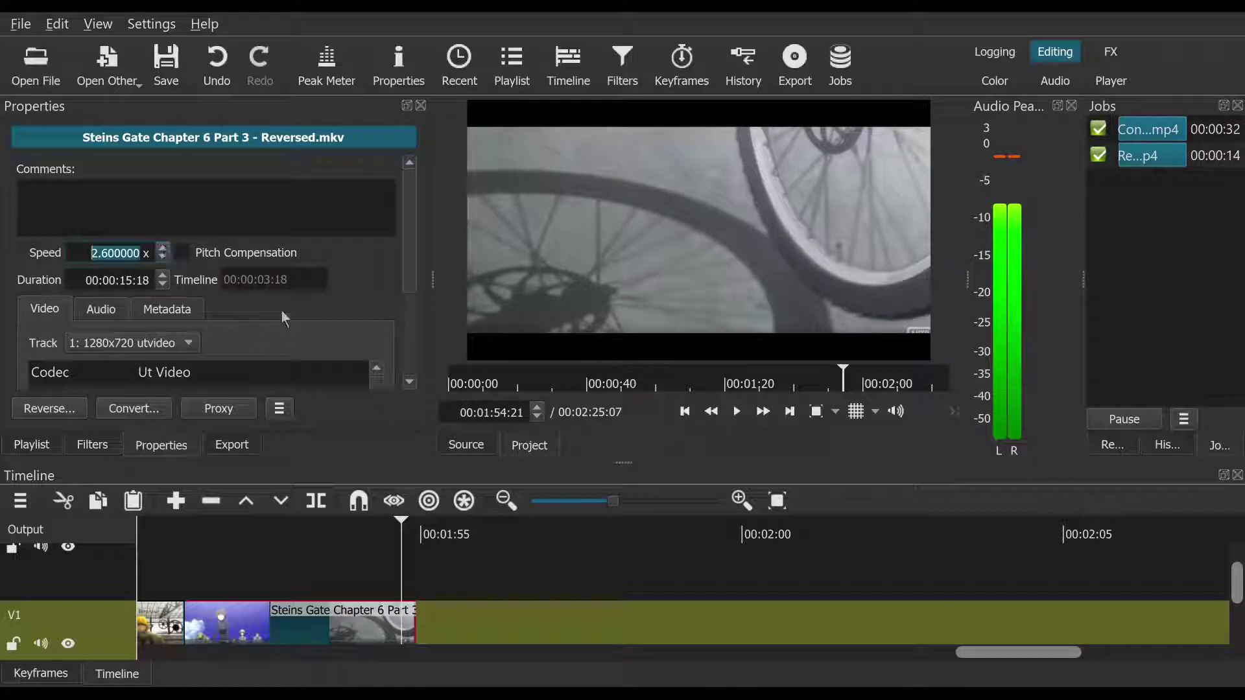
key(Return)
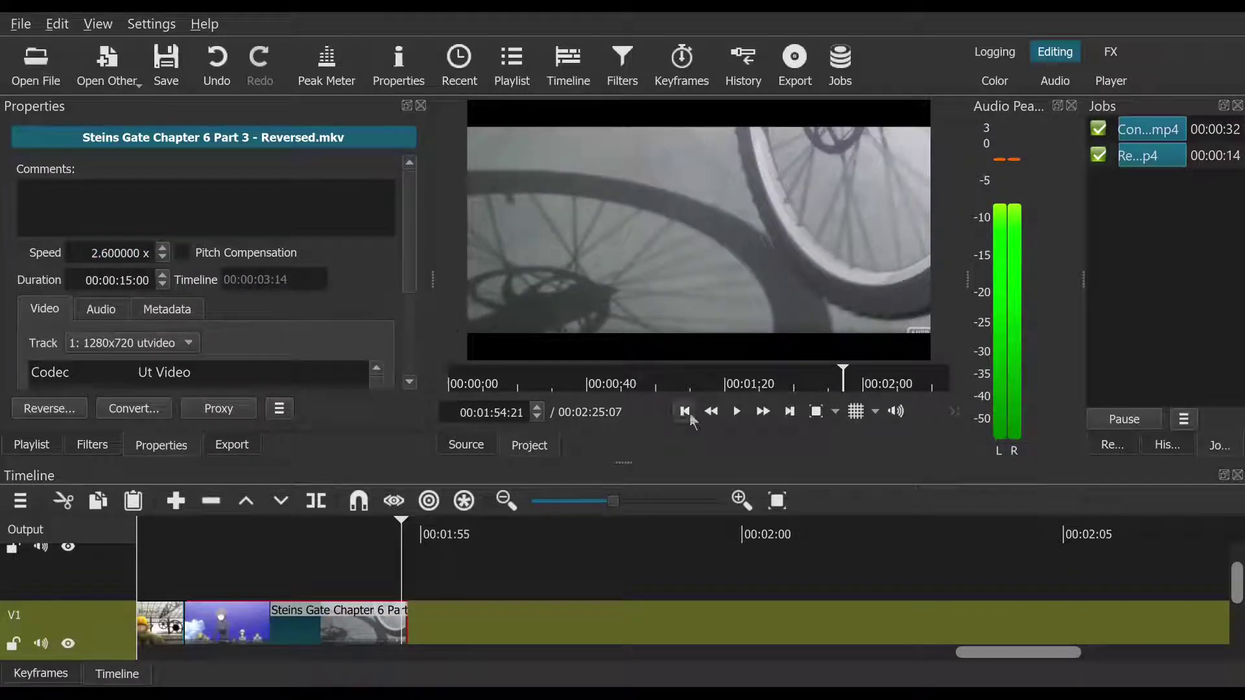
click(747, 413)
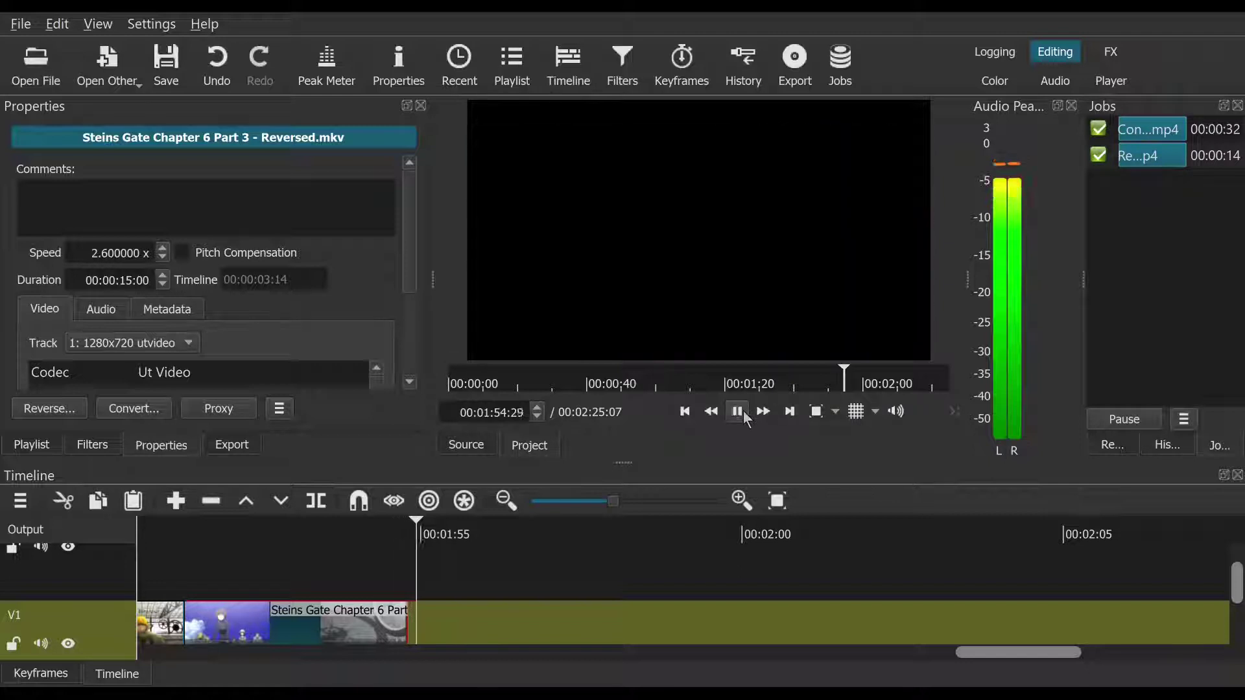
click(720, 411)
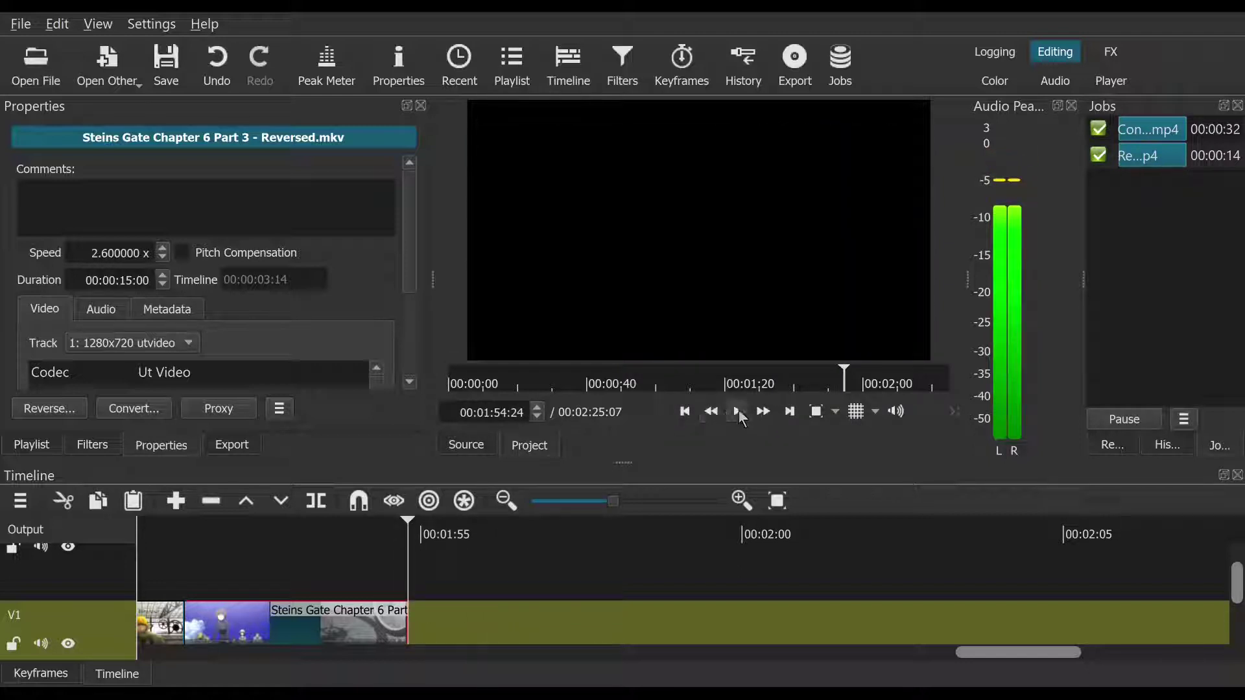
click(737, 410)
click(738, 411)
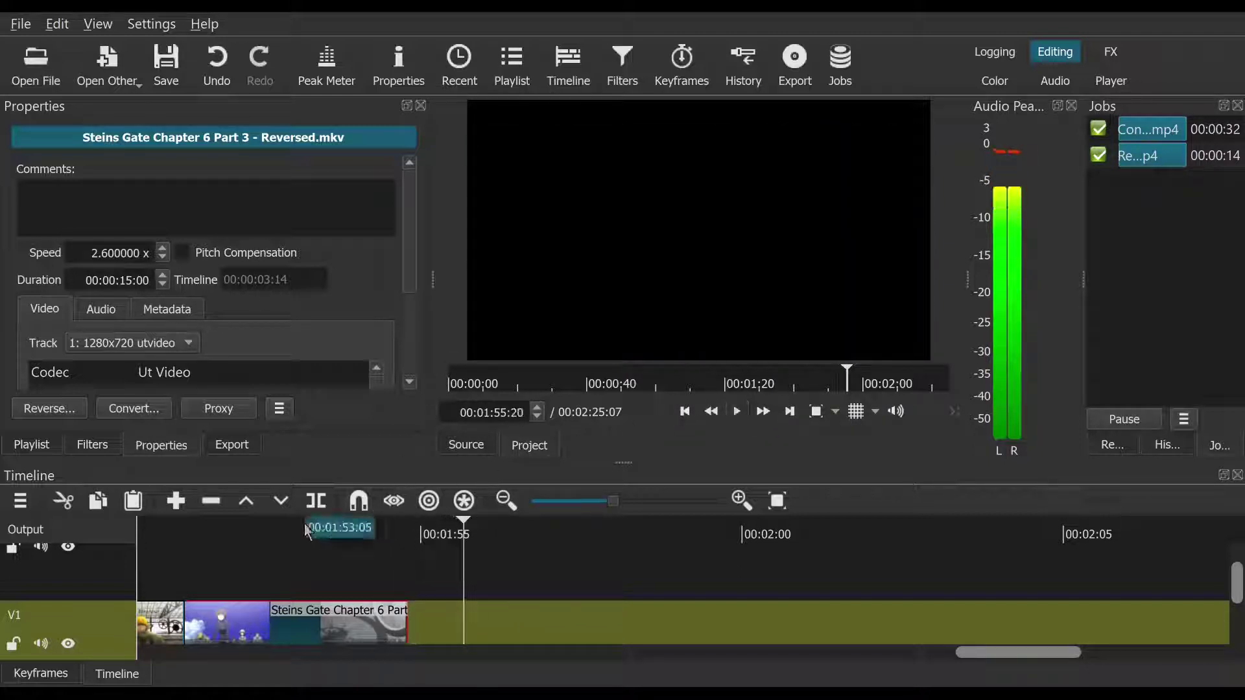
Step: Play the 2.6x reversed clip from its start at 00:01:51:10 to judge the pacing
click(307, 529)
click(685, 413)
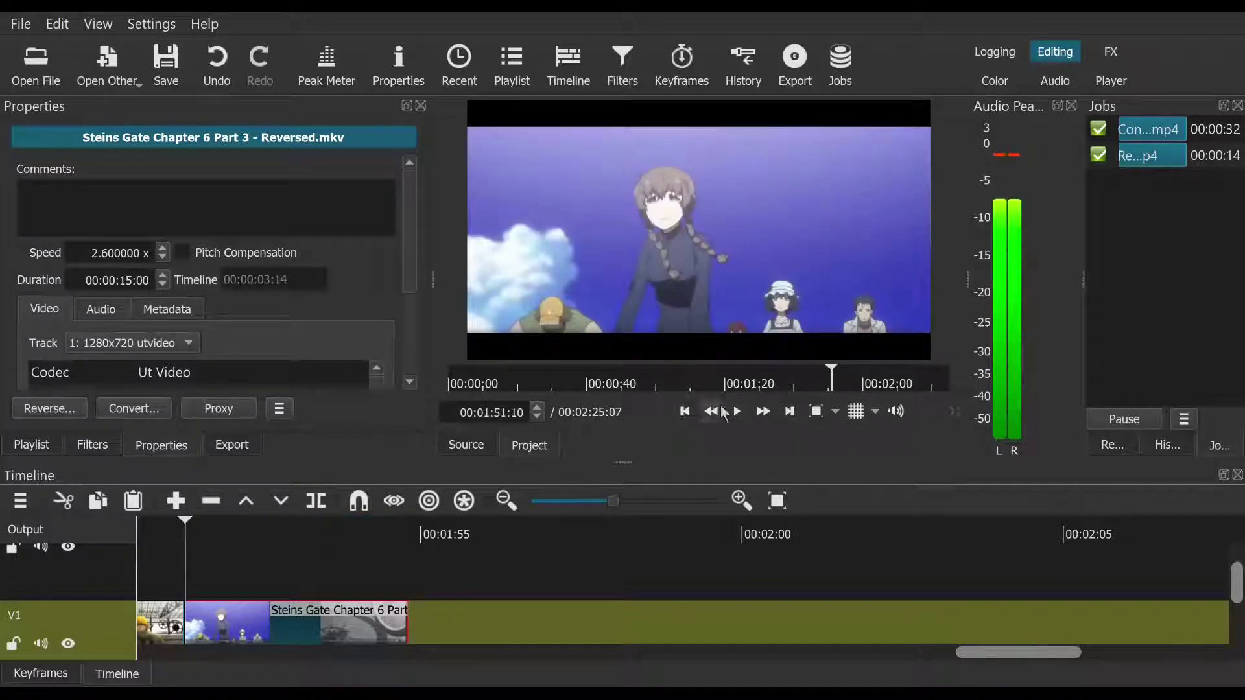
click(739, 409)
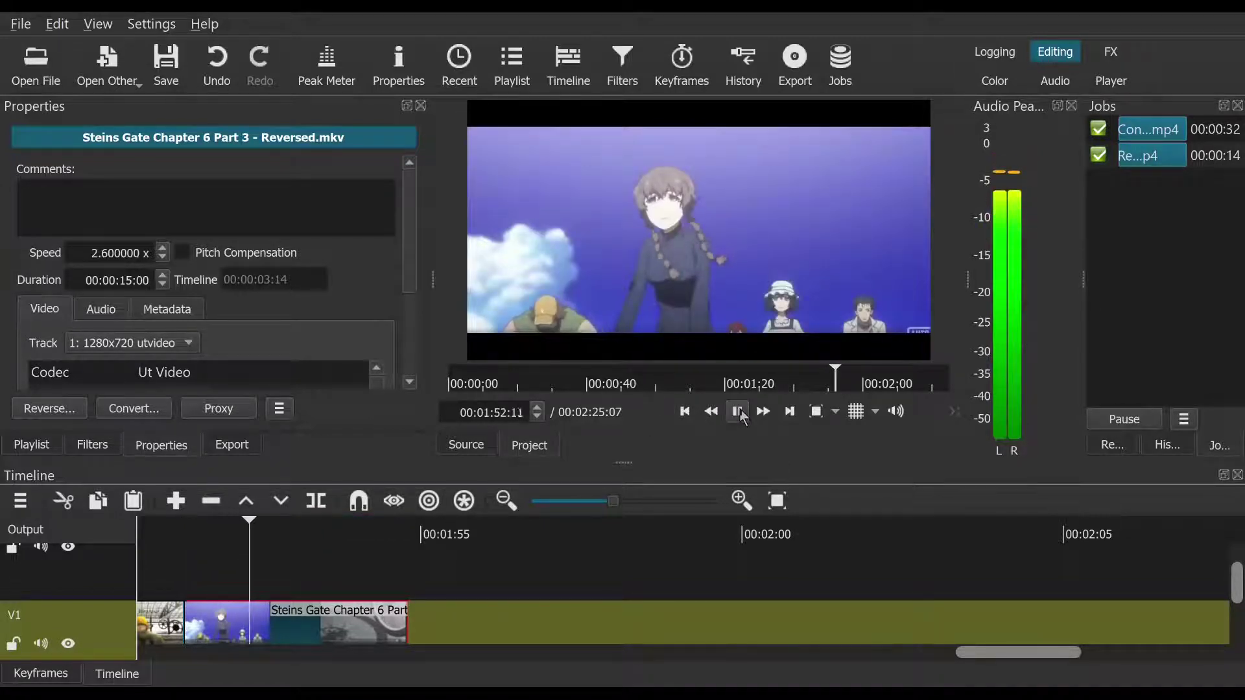
click(739, 413)
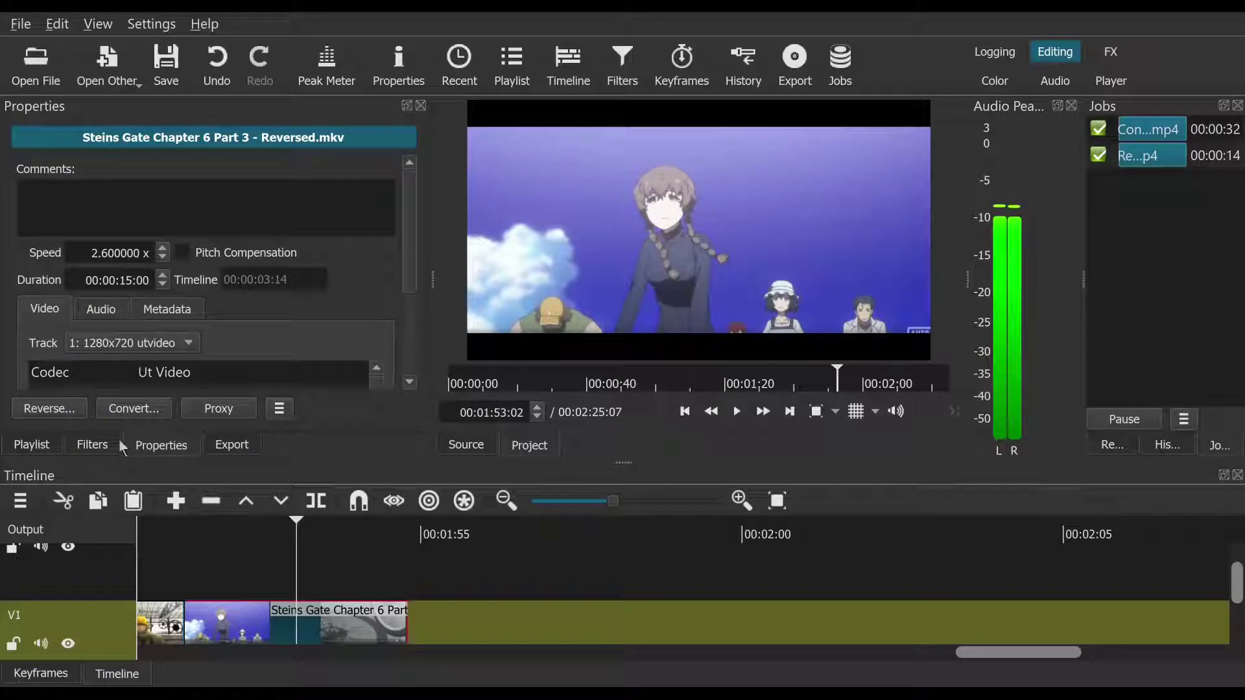
Step: Add a Blur: Gaussian filter to the reversed Chapter 6 Part 3 clip
click(94, 446)
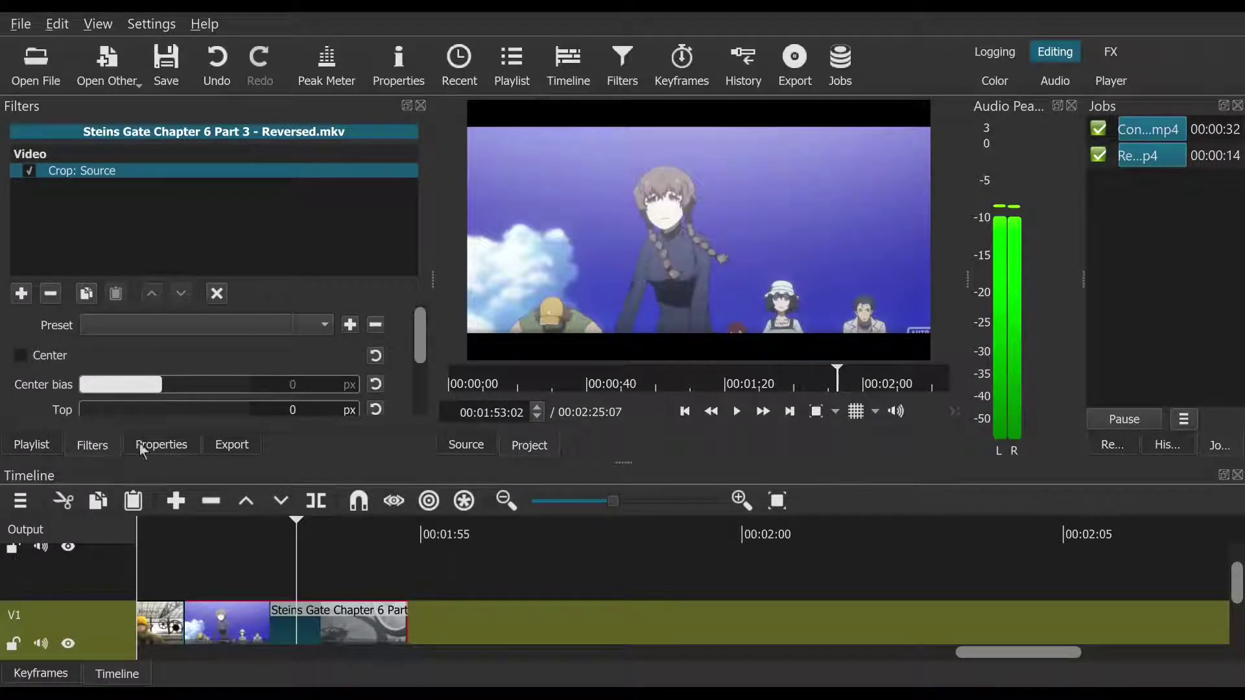
click(20, 299)
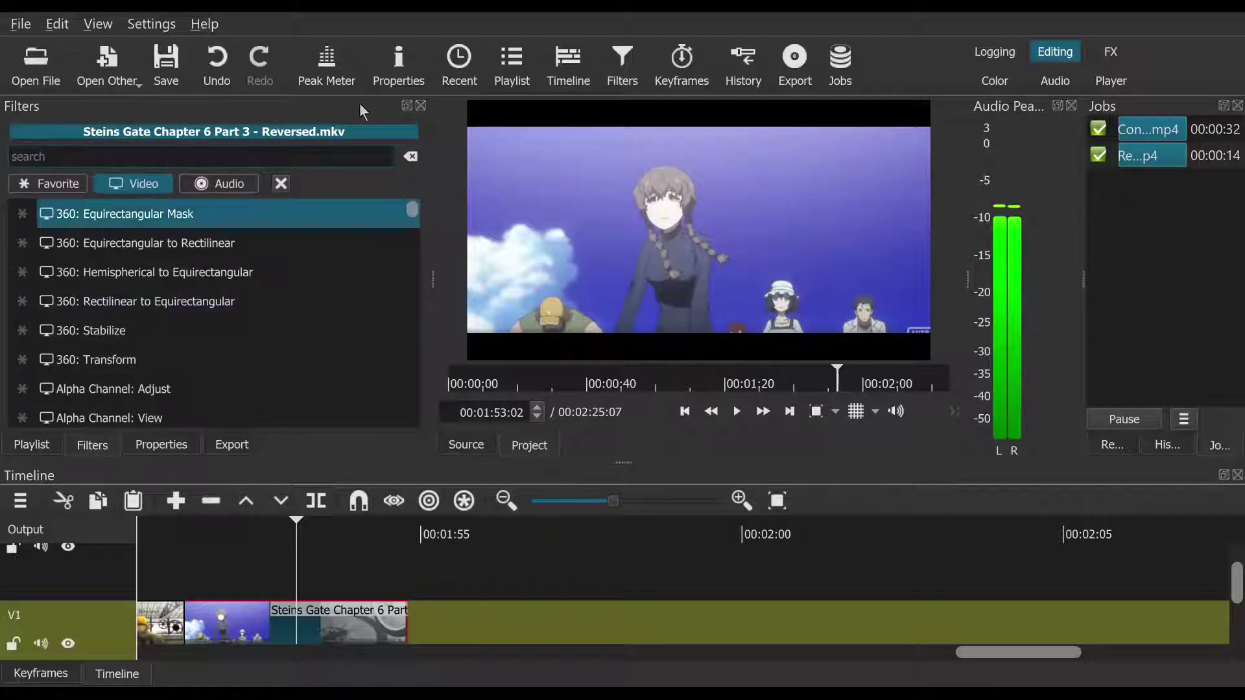
scroll(220, 249, down, 1)
scroll(221, 251, down, 1)
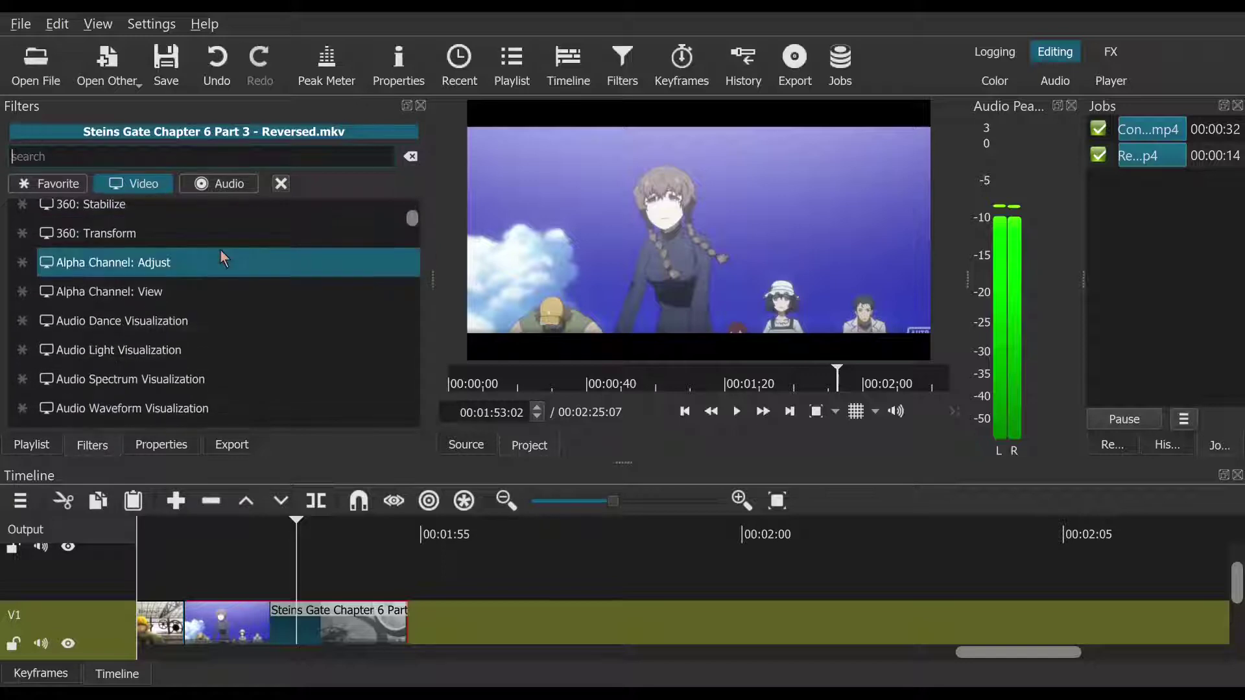
scroll(221, 253, down, 4)
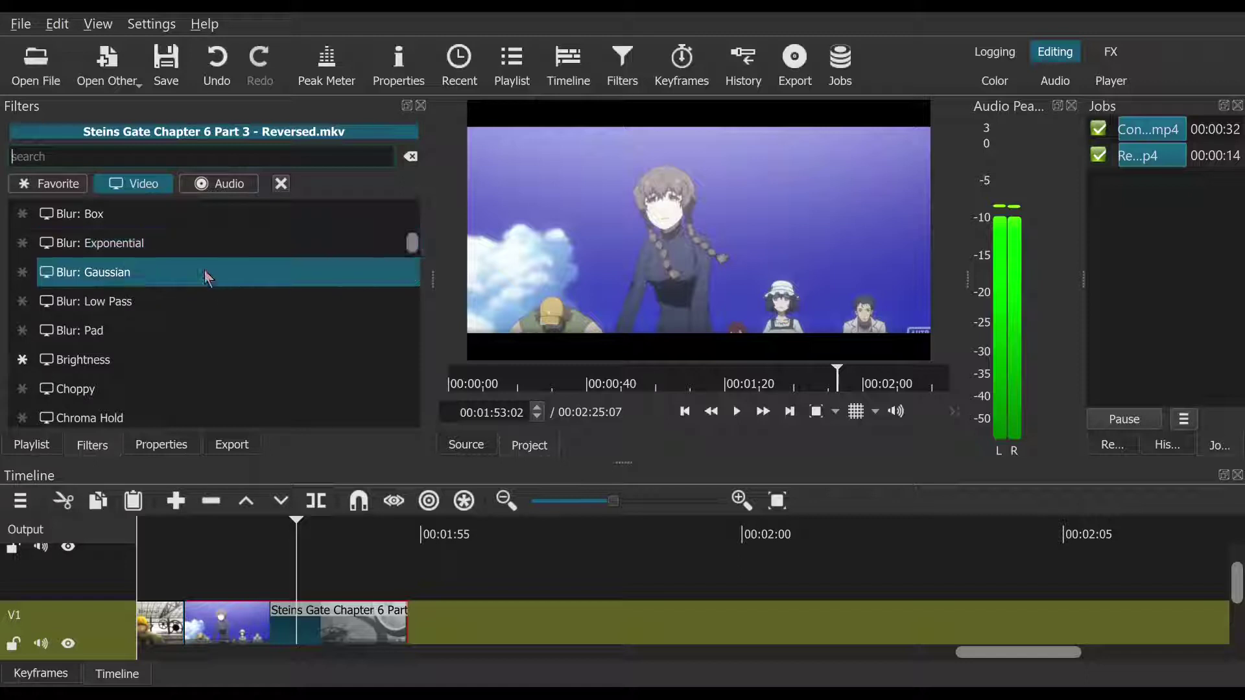
click(208, 272)
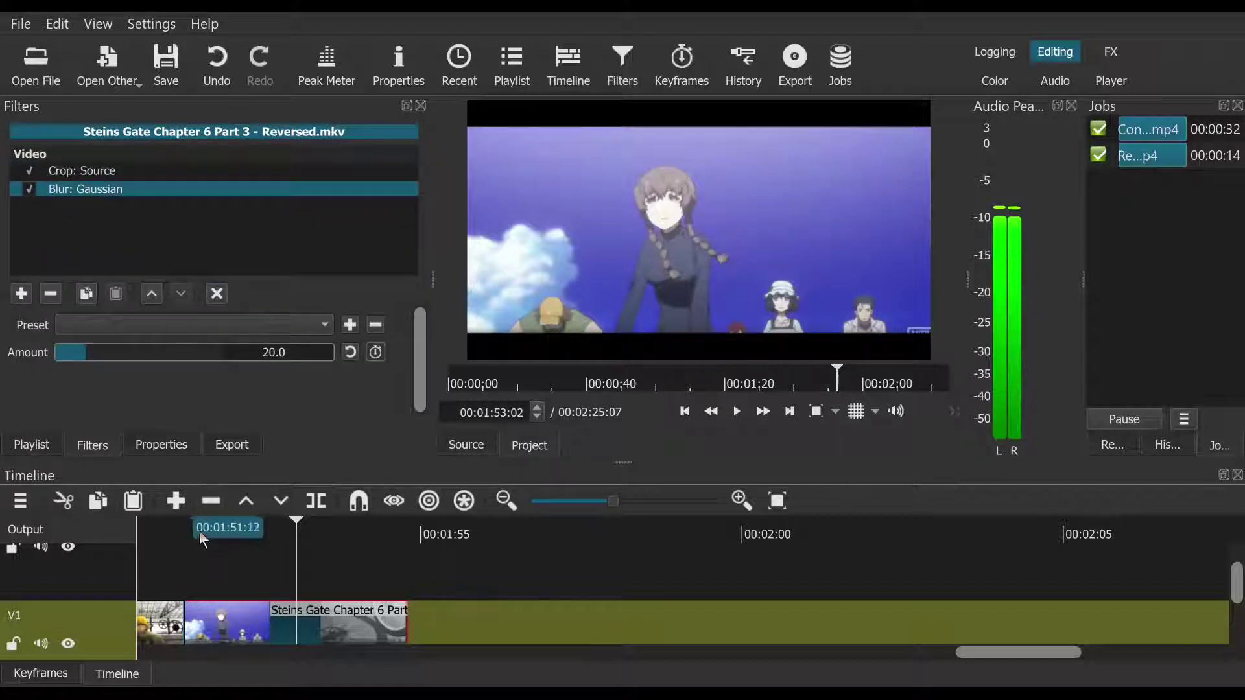
Step: Lower the Gaussian blur amount to 0.0 at 00:01:51:29 and remove the blur filter from the clip
click(228, 533)
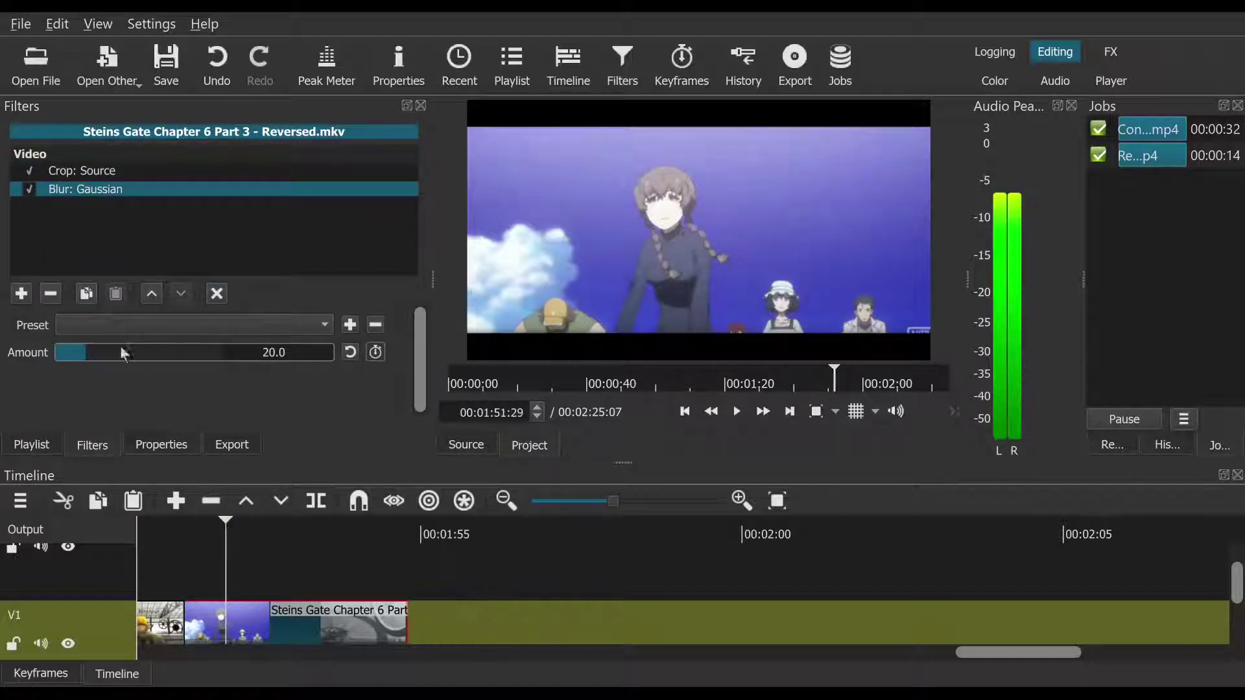
drag(165, 353, 55, 353)
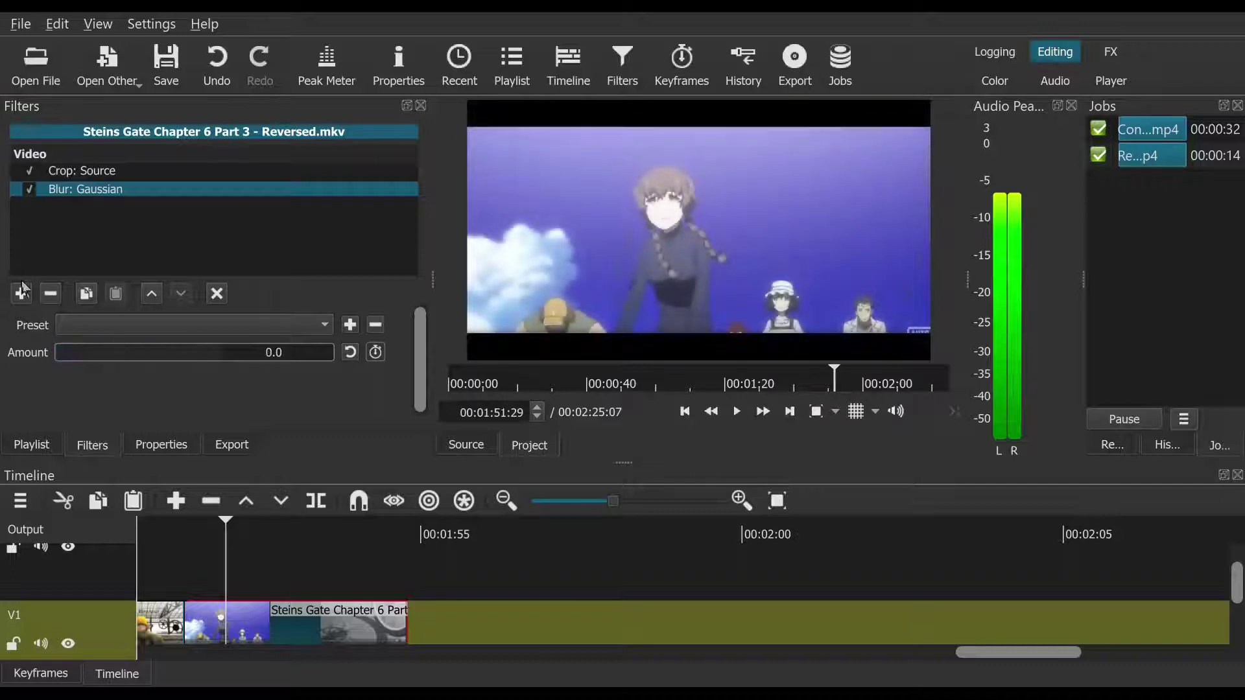
click(50, 293)
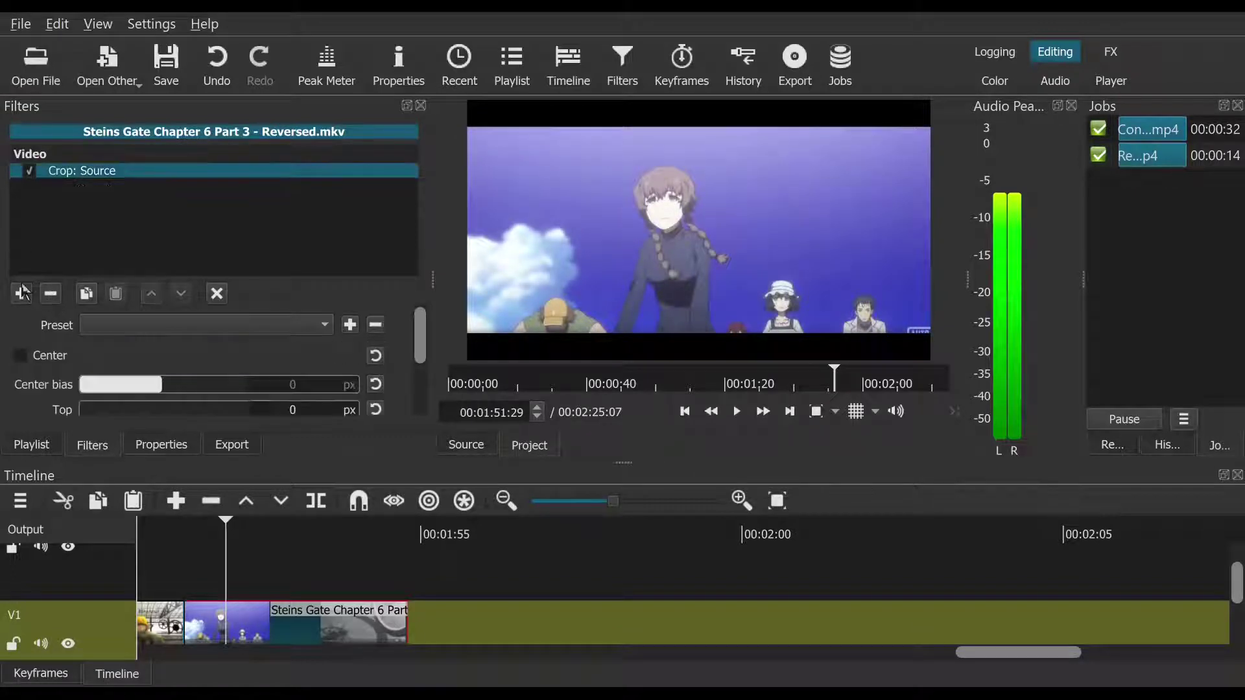
Step: Browse the video filters and add the Choppy filter to the reversed clip
click(22, 294)
scroll(80, 238, down, 2)
scroll(75, 234, down, 4)
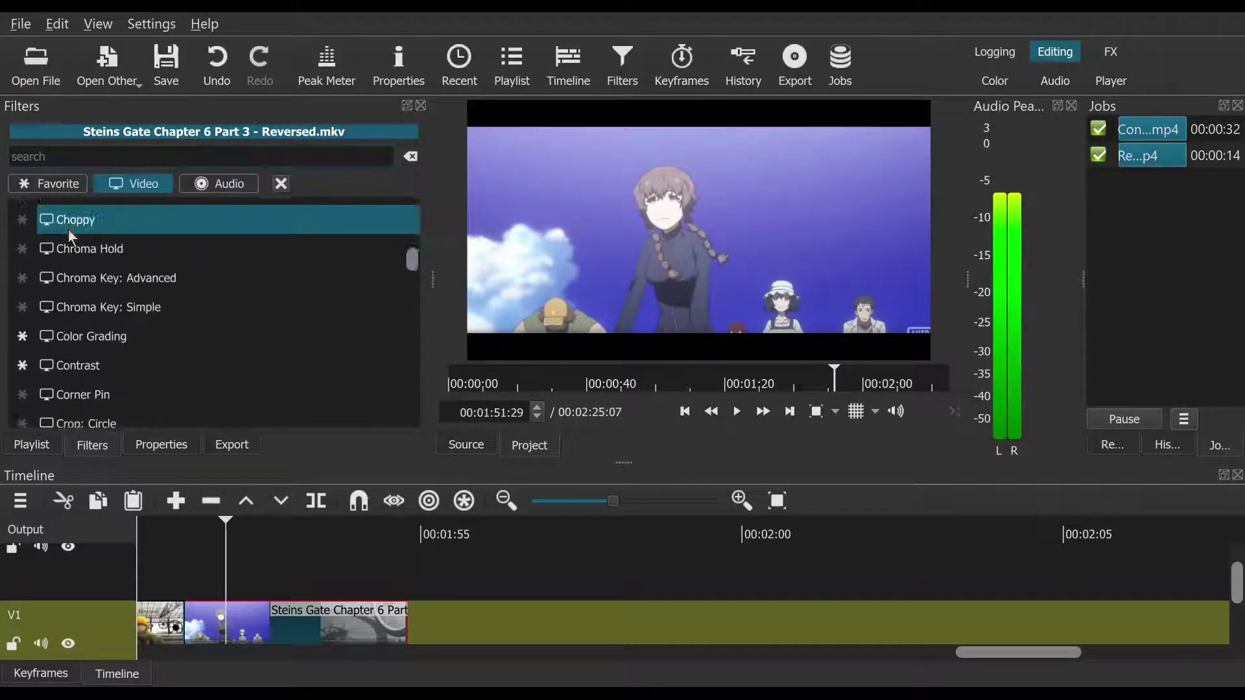
scroll(68, 228, up, 2)
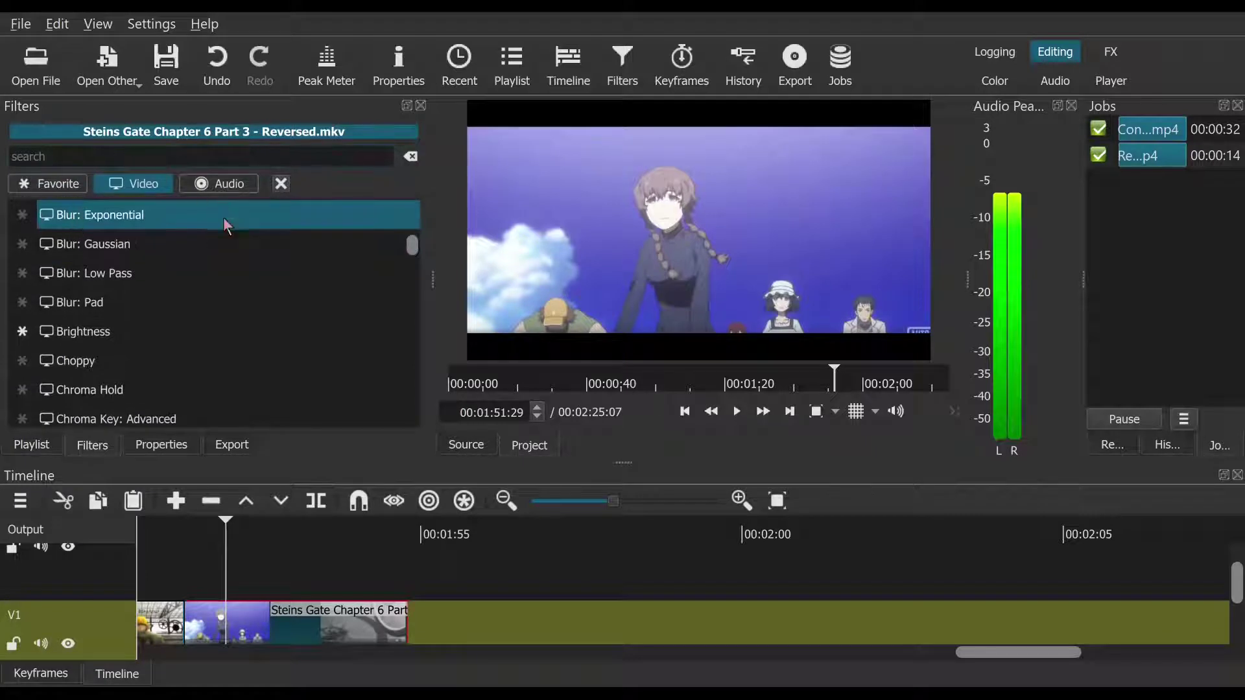
scroll(206, 258, up, 2)
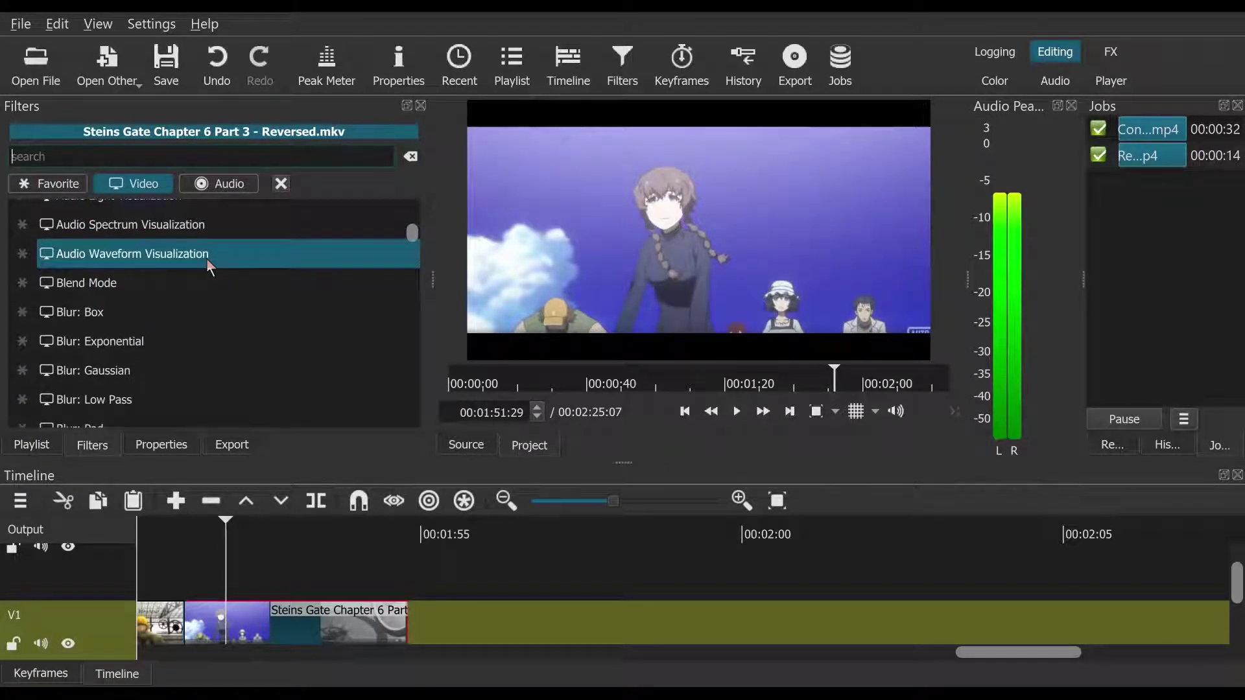
scroll(206, 258, up, 5)
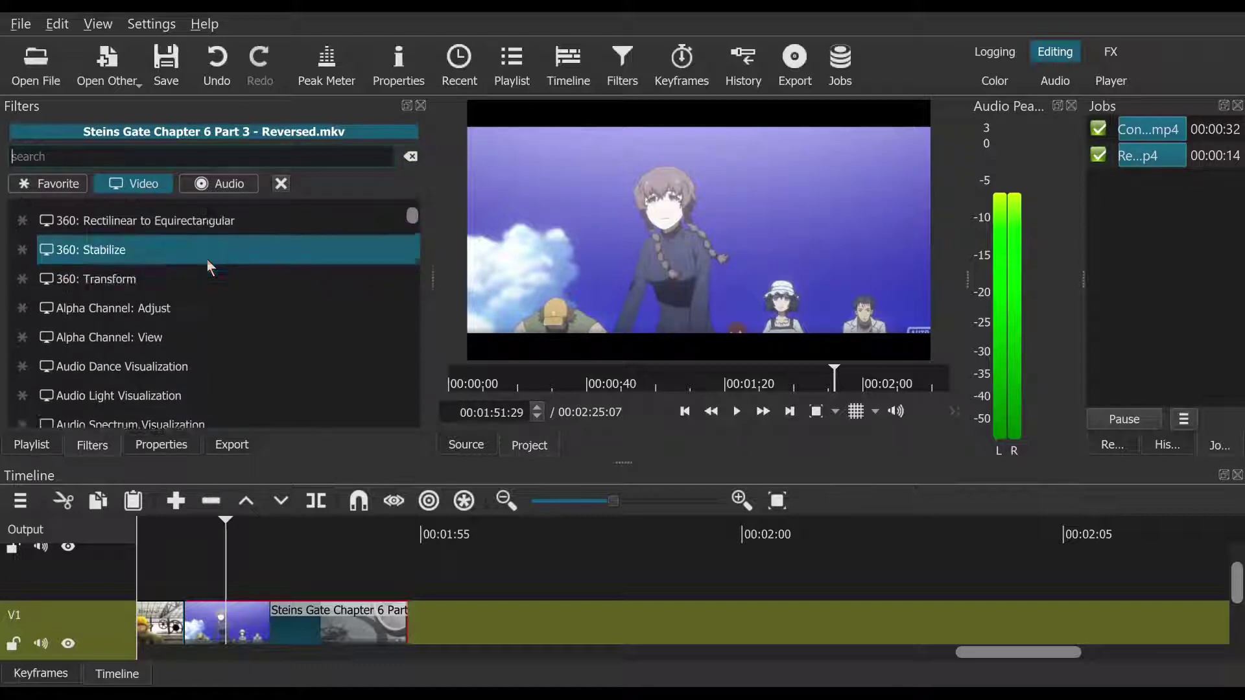
scroll(195, 266, down, 2)
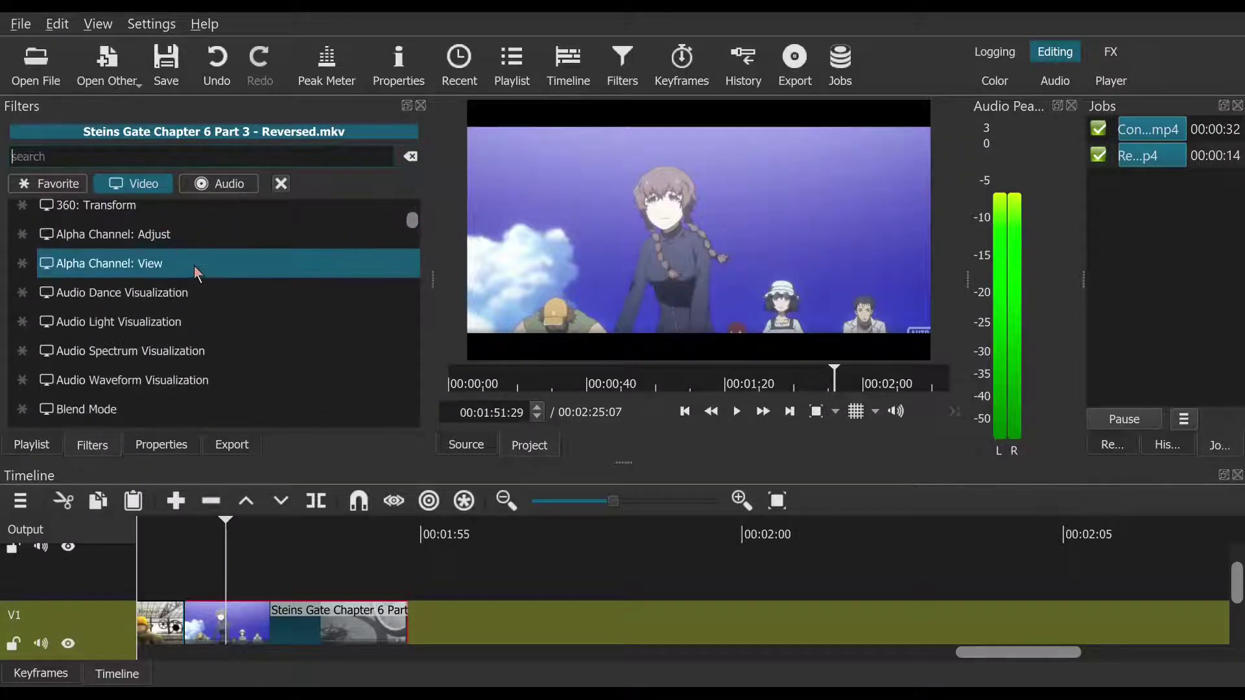
scroll(194, 265, down, 3)
scroll(197, 257, down, 4)
scroll(200, 248, up, 2)
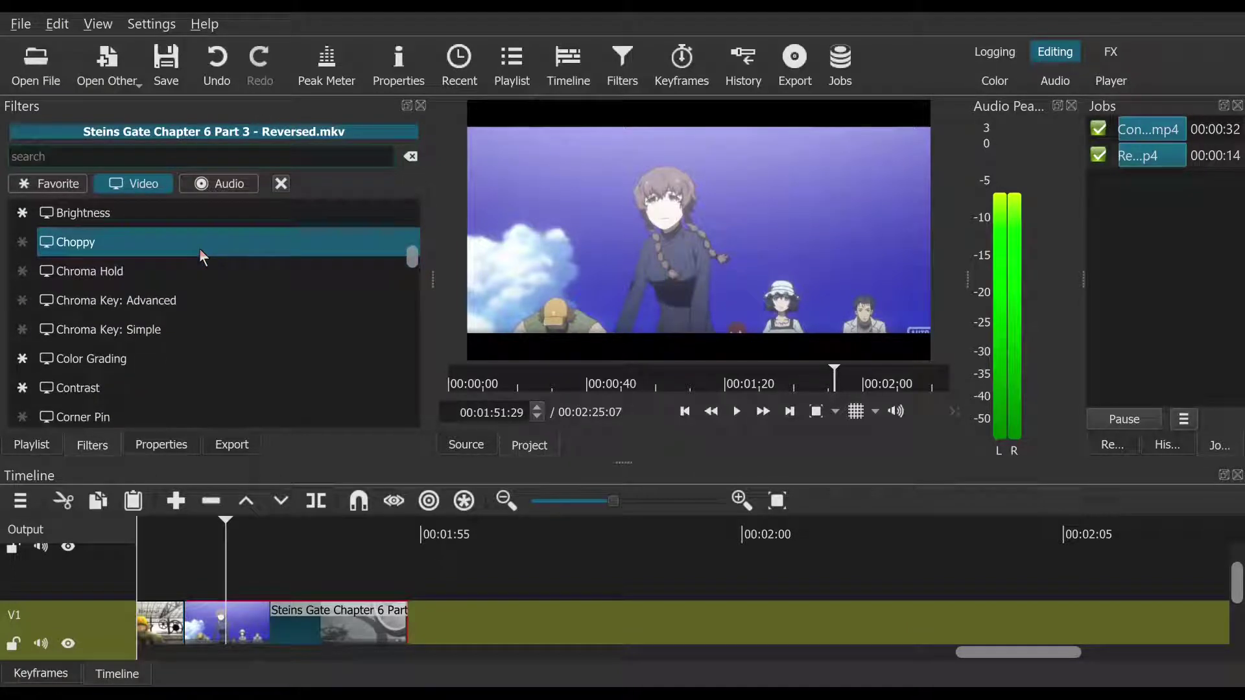
click(203, 255)
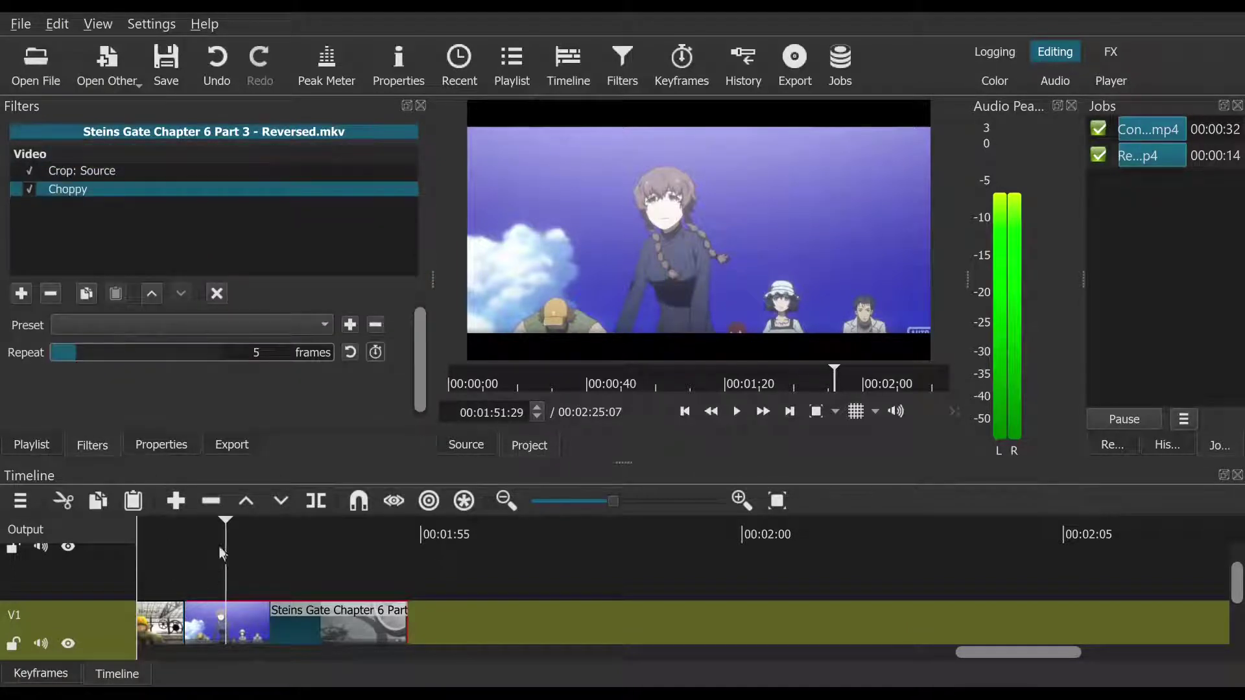
Step: Scrub over the reversed clip, park the playhead at 00:01:51:19 and set the Choppy filter's repeat to 21 frames
click(286, 537)
drag(287, 534, 177, 526)
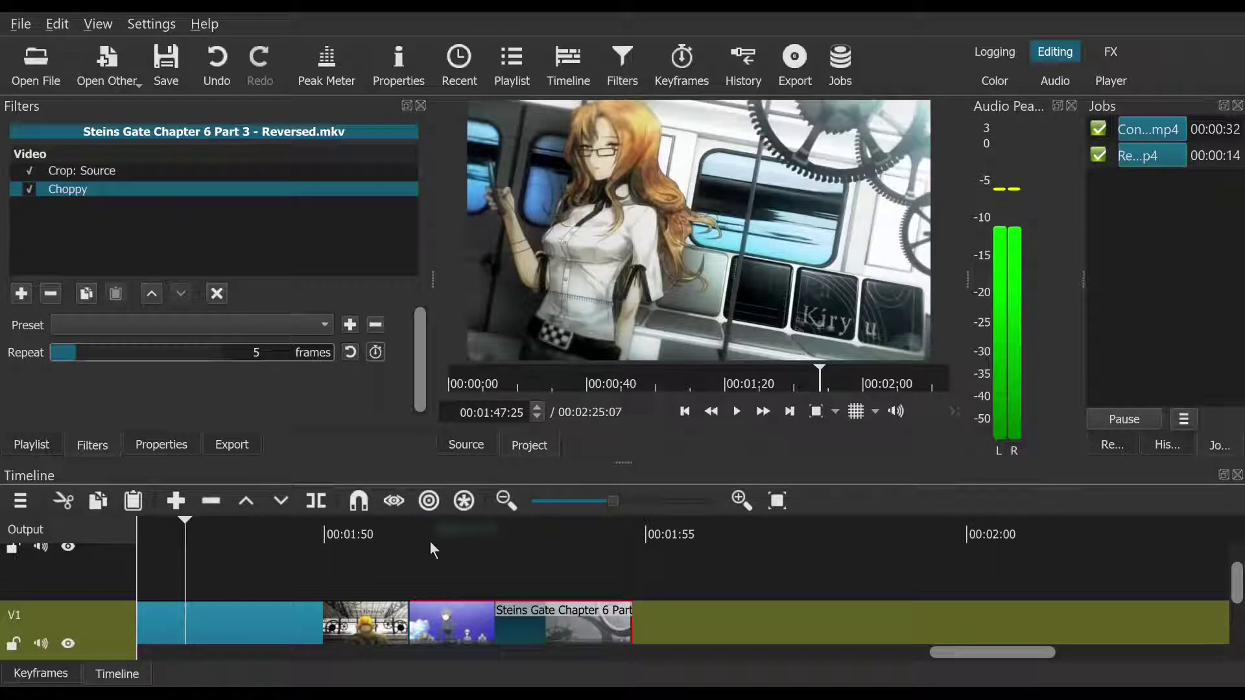
click(429, 541)
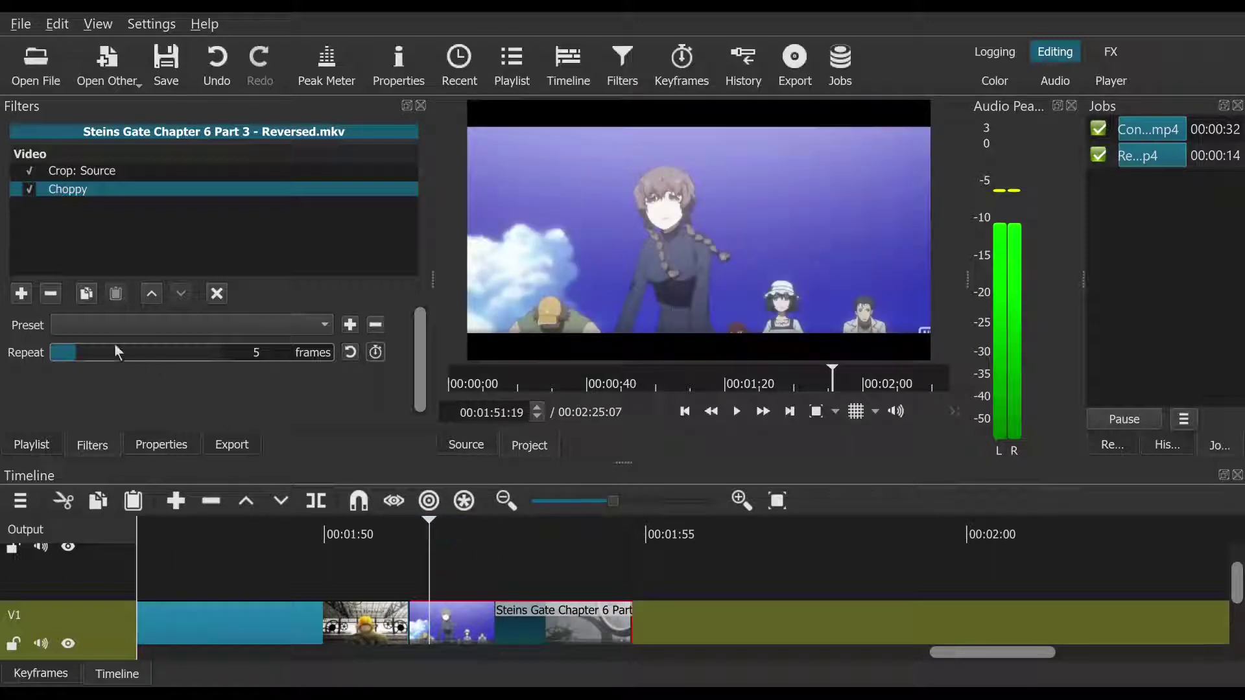
drag(114, 343, 173, 364)
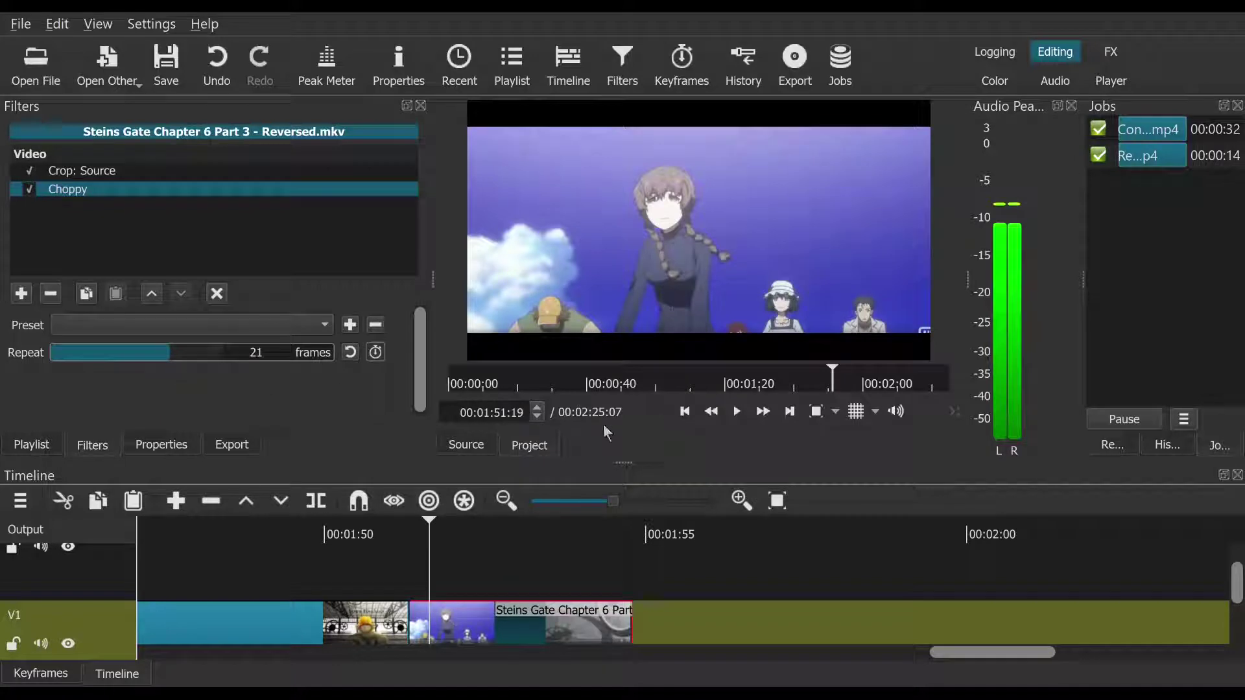
Step: Play the clip from 00:01:51:19 to check the choppy effect and remove the Choppy filter
click(738, 412)
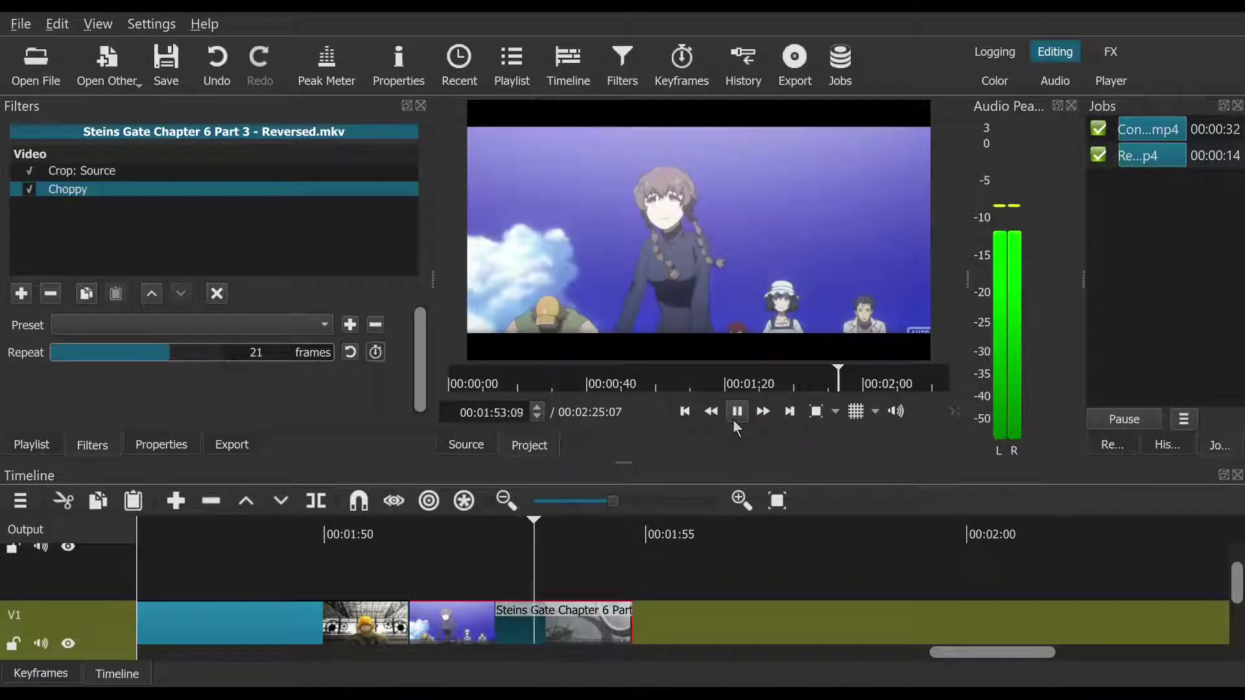
click(735, 421)
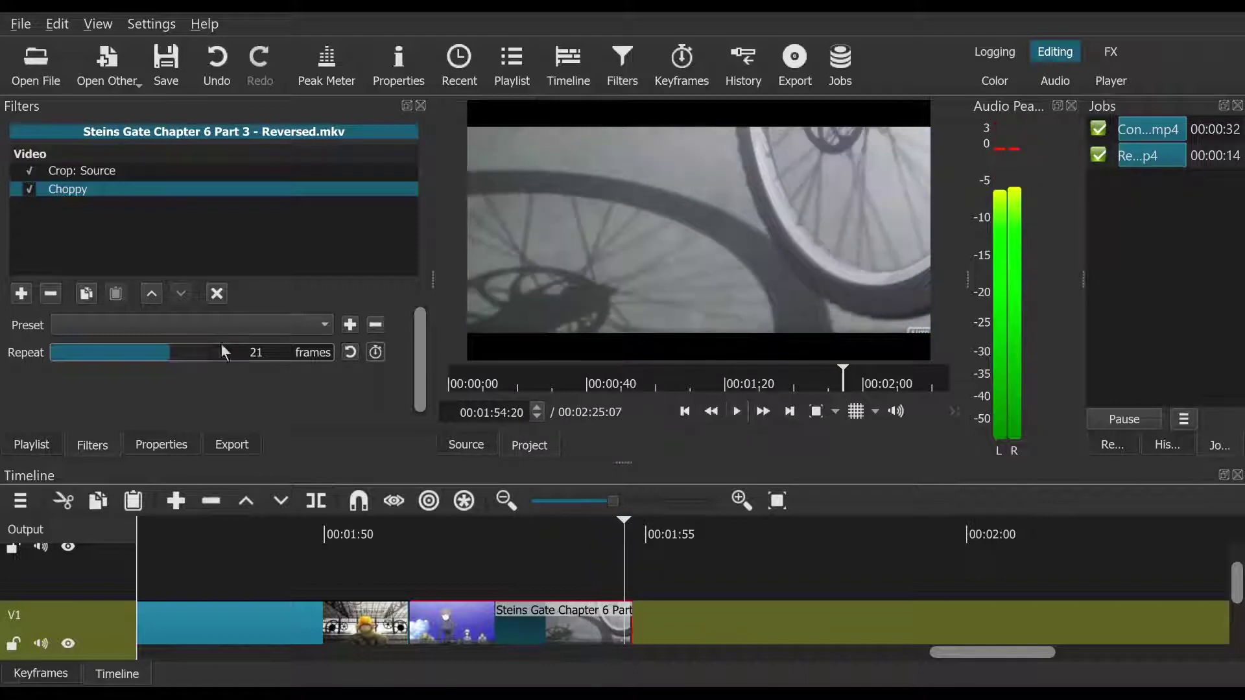
click(51, 294)
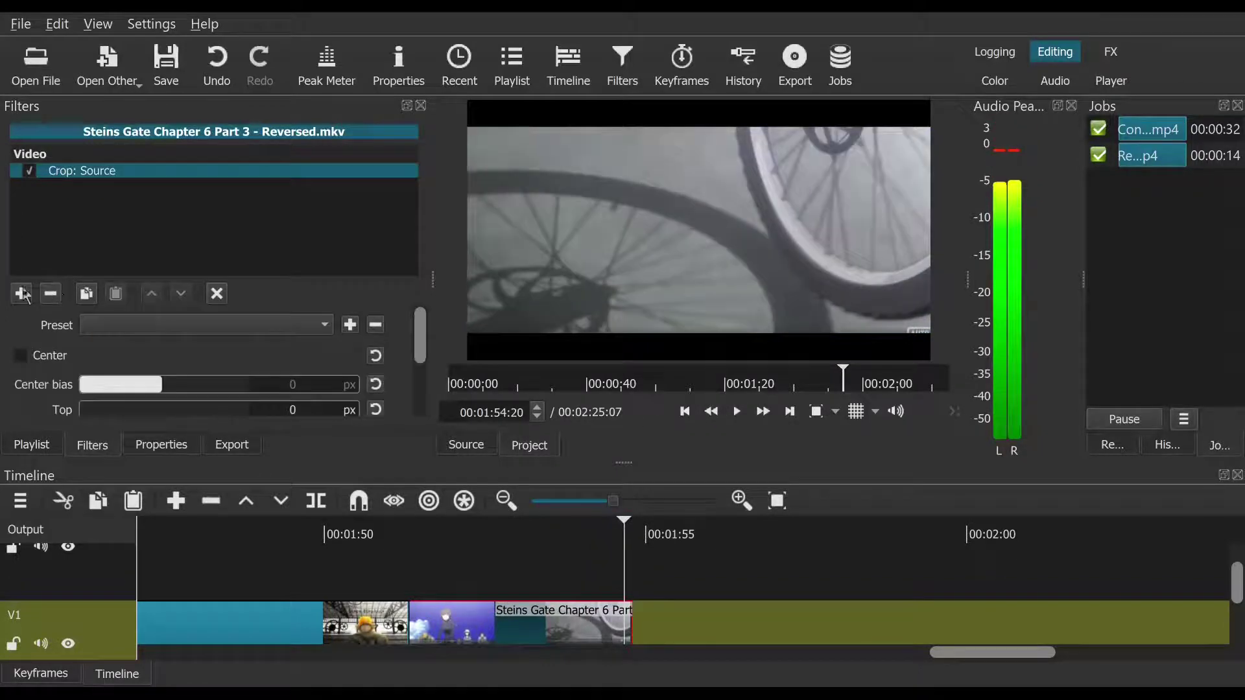
Step: Add the Distort video filter to the reversed Chapter 6 Part 3 clip
click(21, 293)
scroll(253, 236, down, 5)
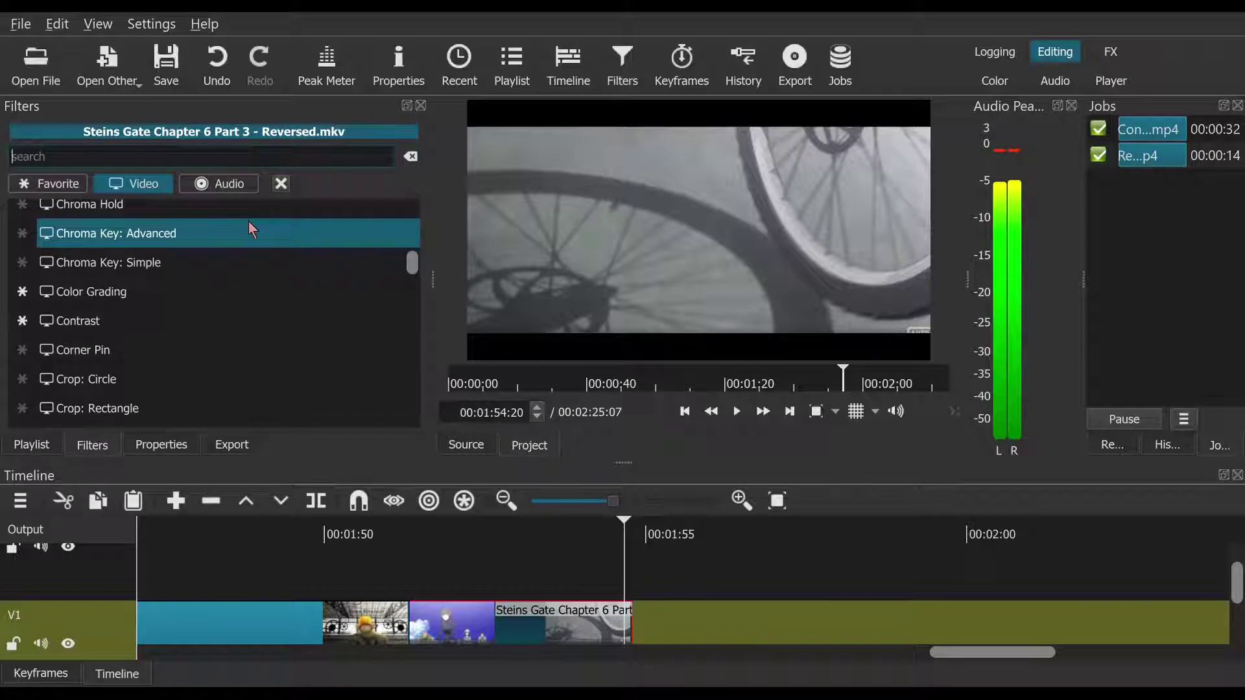
scroll(250, 229, down, 2)
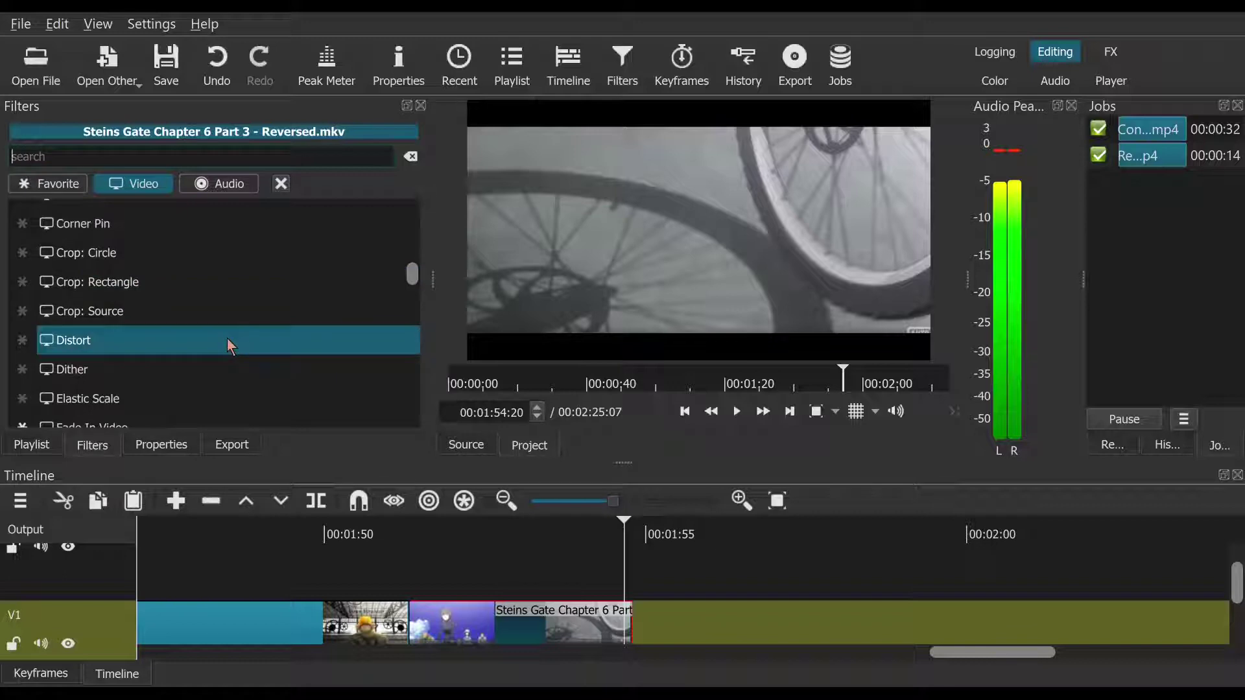
click(227, 339)
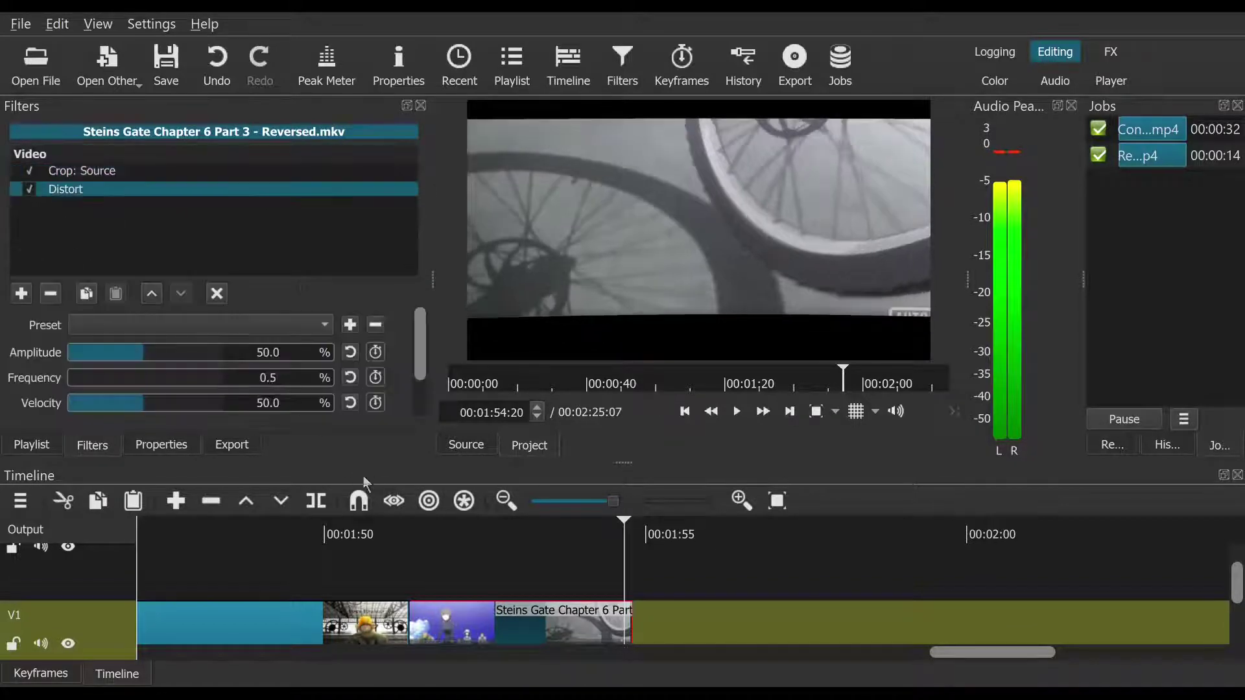
Step: Play the distorted clip from 00:01:51:25 past its end and return the playhead to the clip's end at 00:01:54:24
click(445, 541)
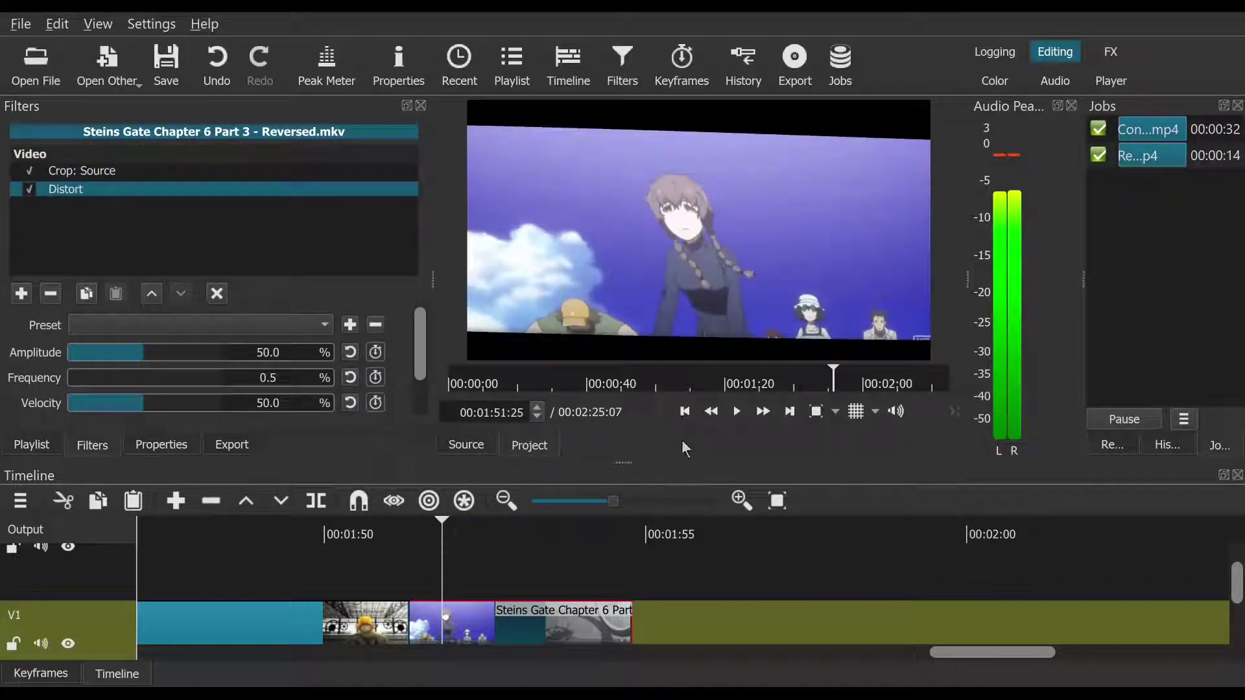
click(737, 412)
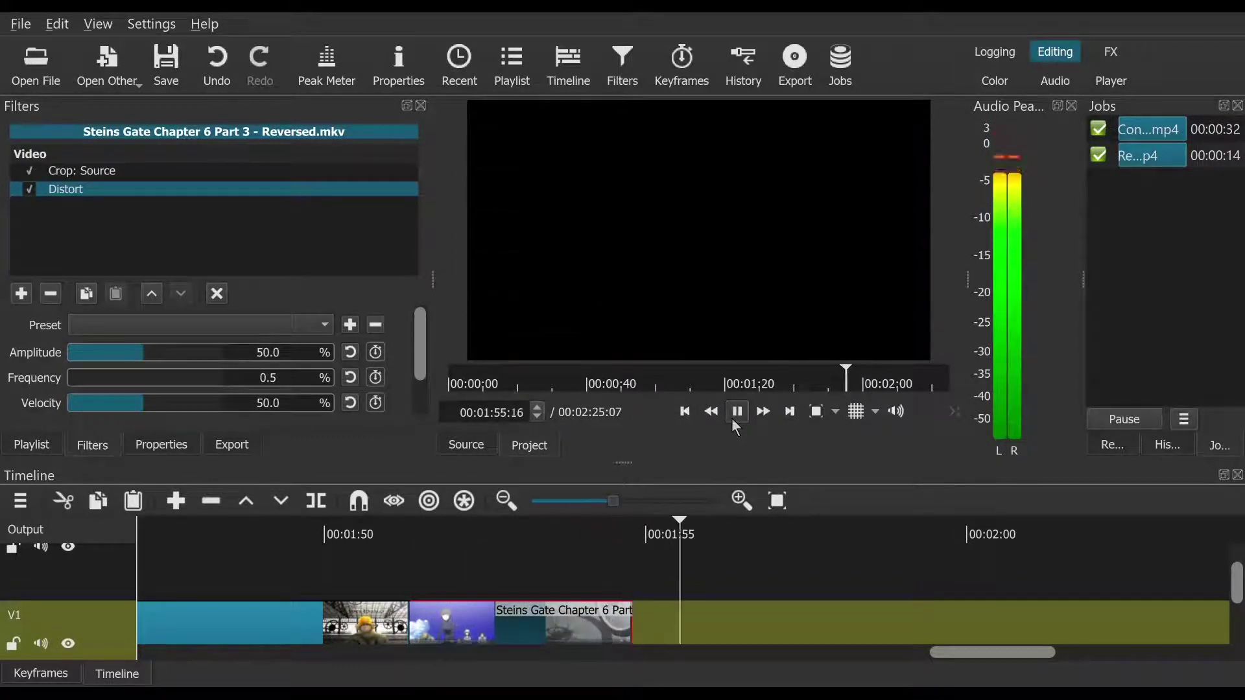
click(737, 412)
click(687, 411)
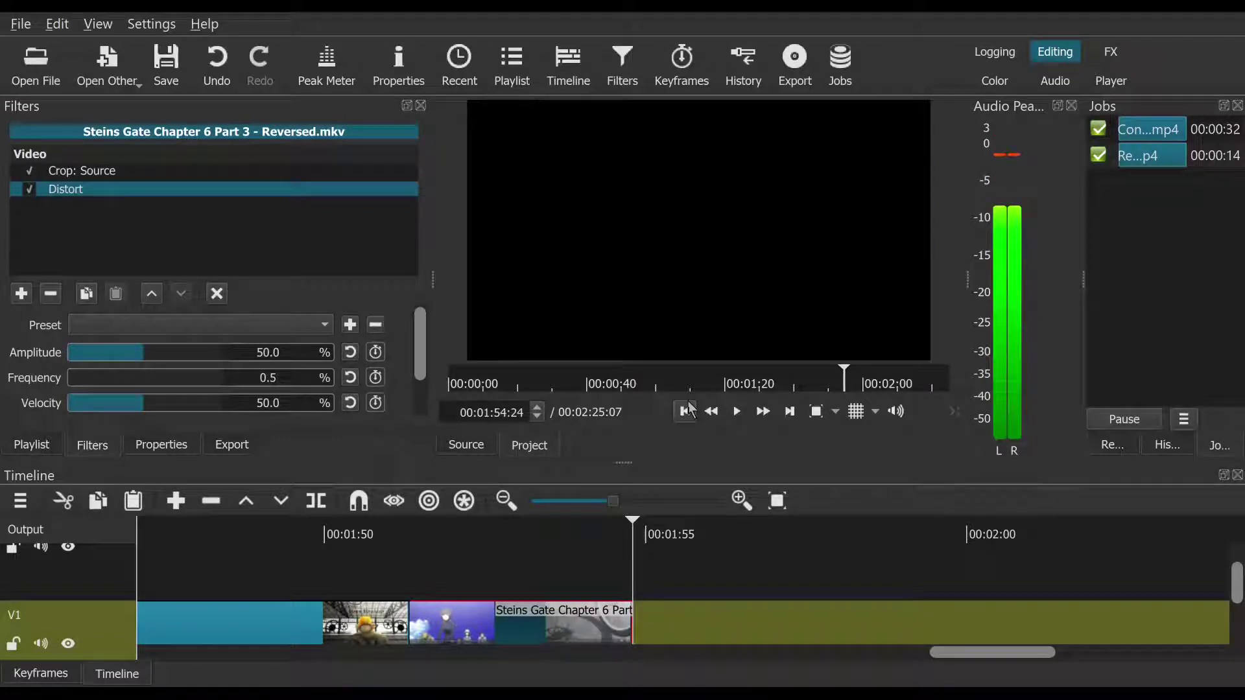
Step: Return the playhead to the reversed clip's start at 00:01:51:10 and add the Old Film: Projector video filter
click(690, 410)
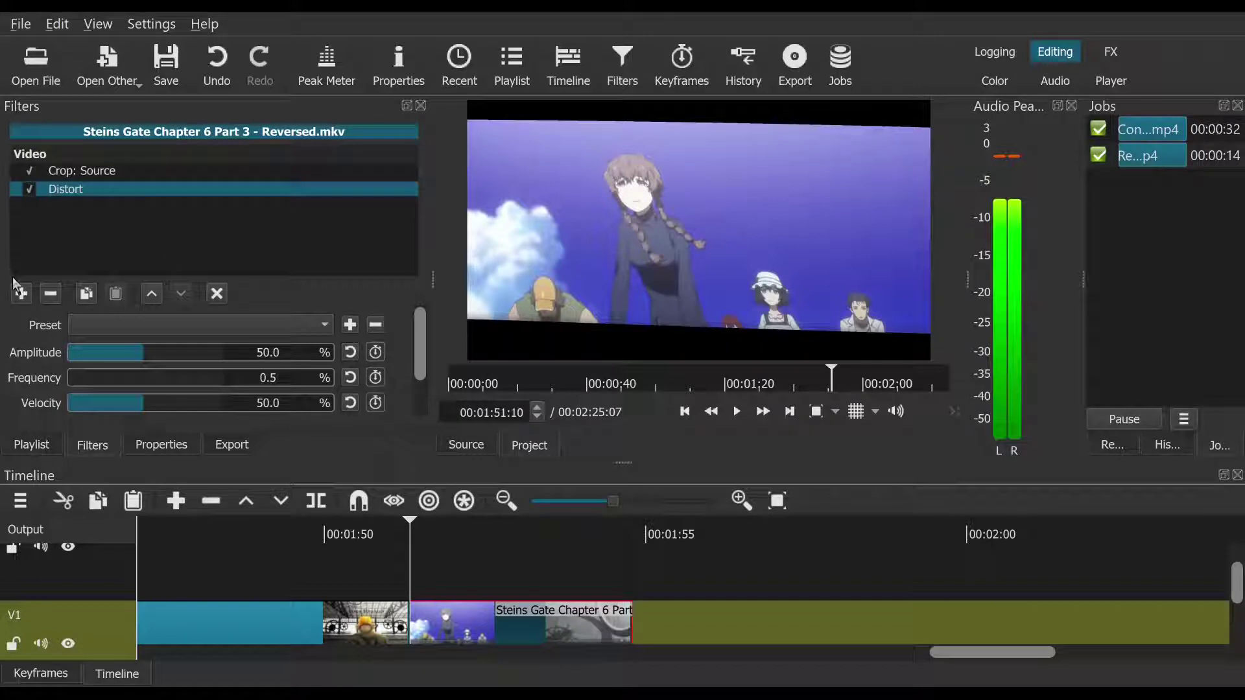
click(24, 295)
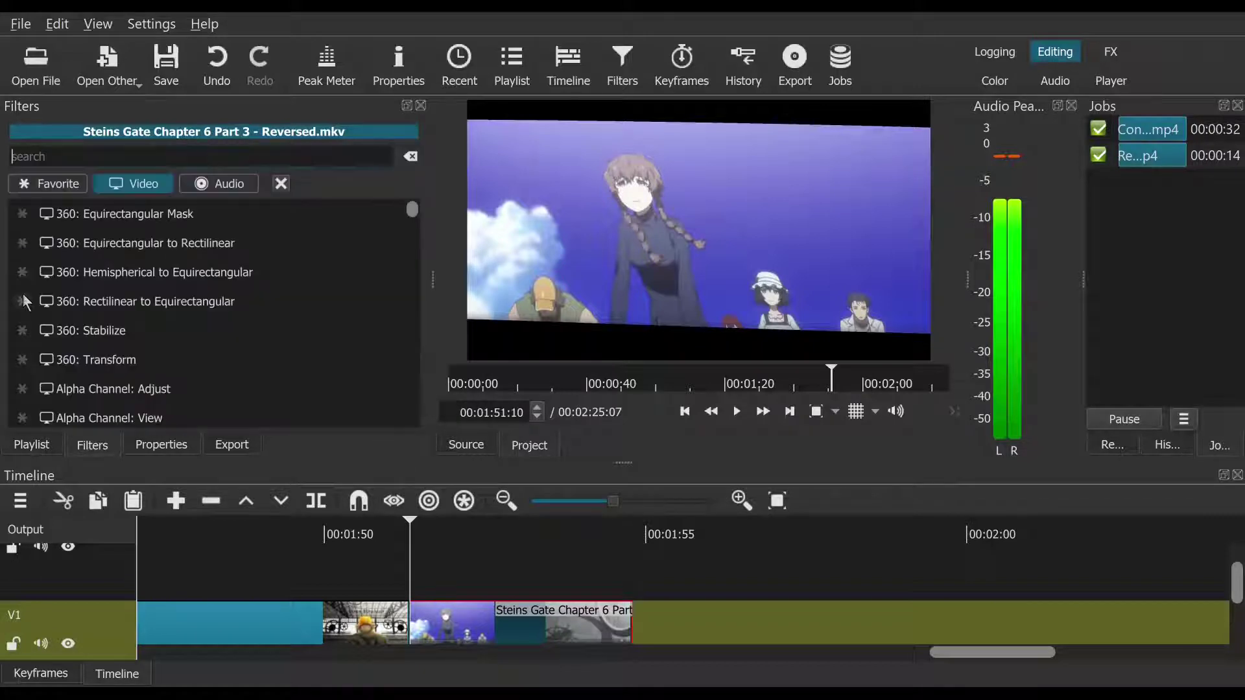
scroll(62, 299, down, 4)
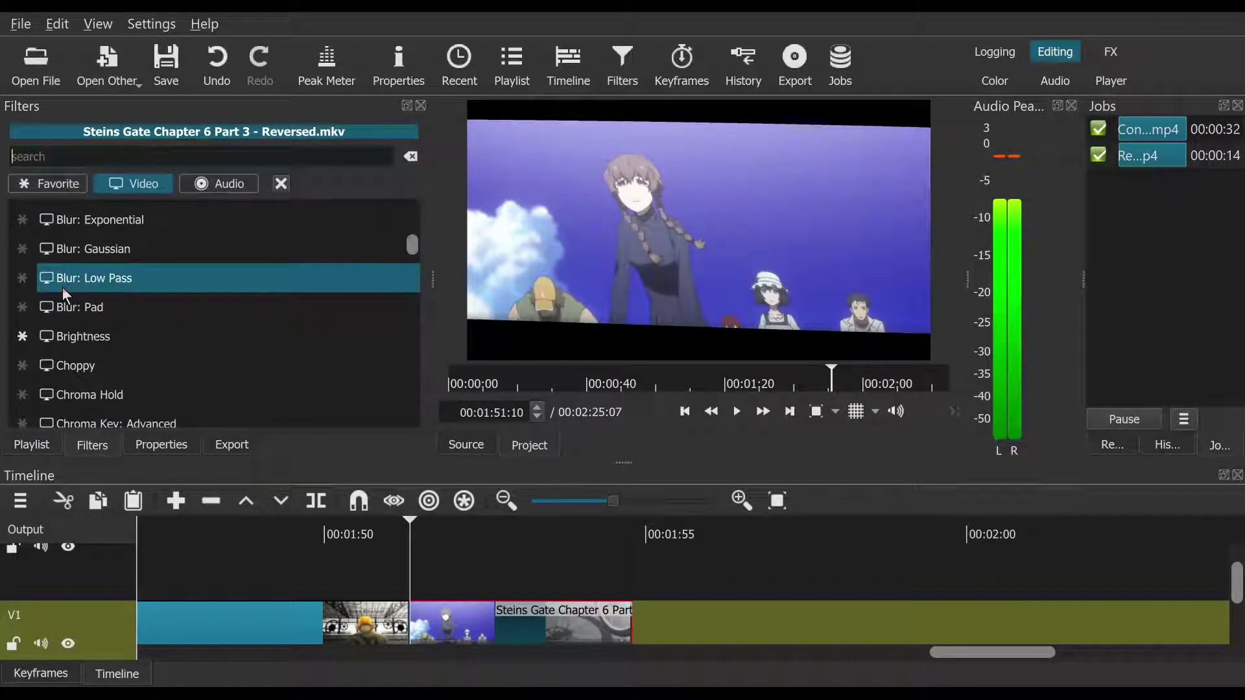
scroll(62, 286, down, 18)
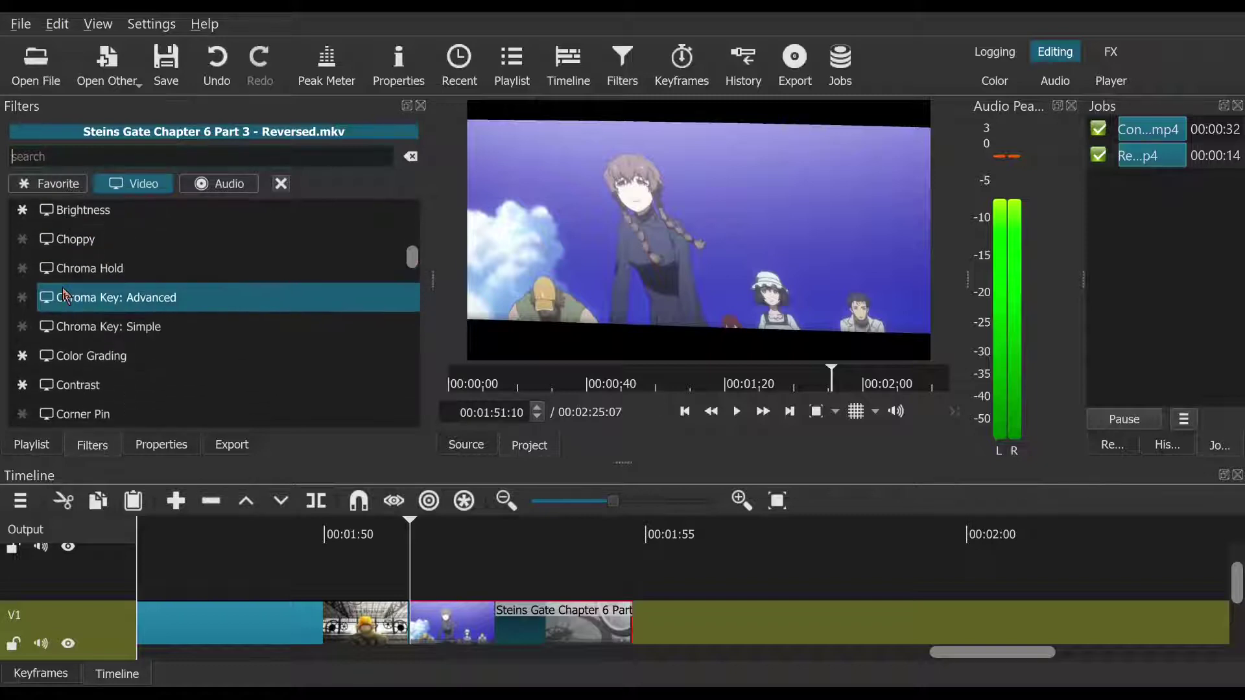
scroll(64, 294, down, 2)
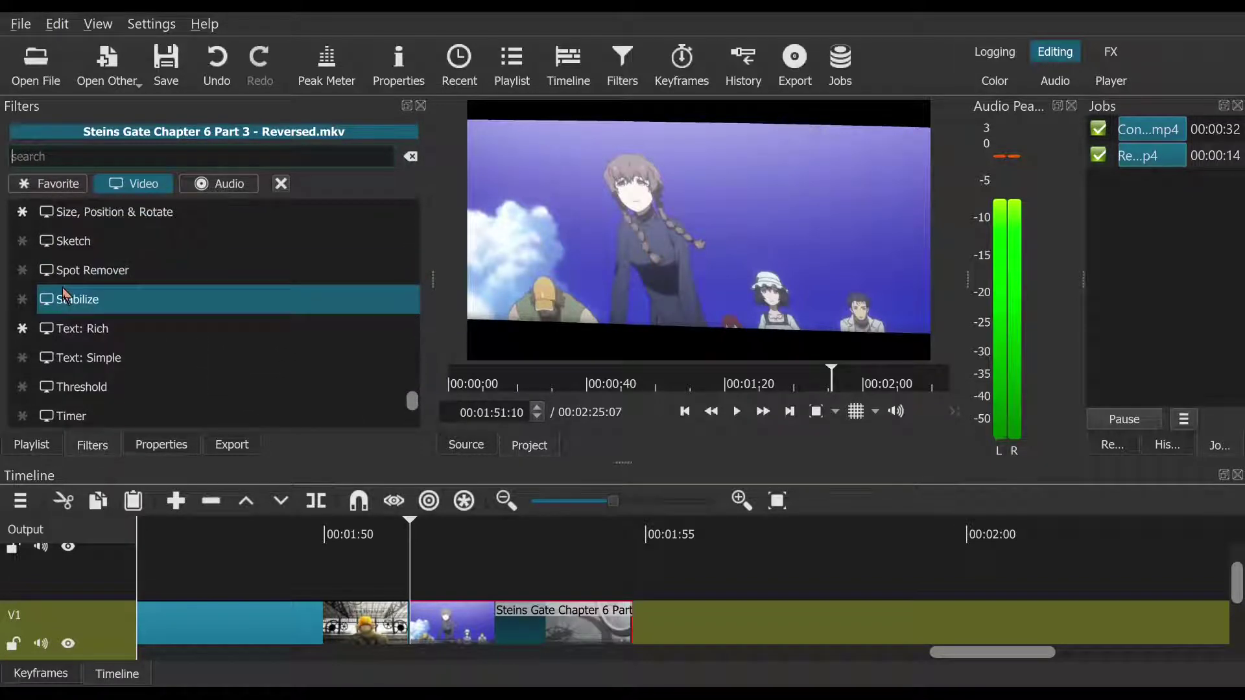
scroll(63, 293, up, 3)
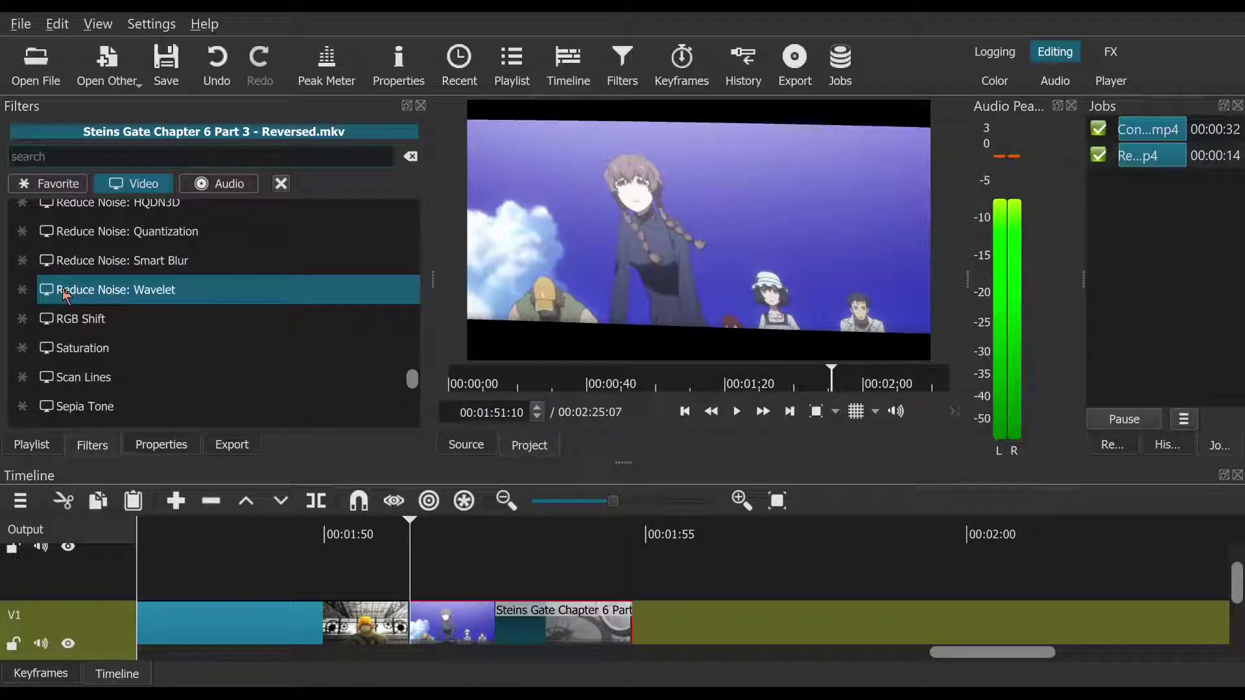
scroll(65, 293, up, 3)
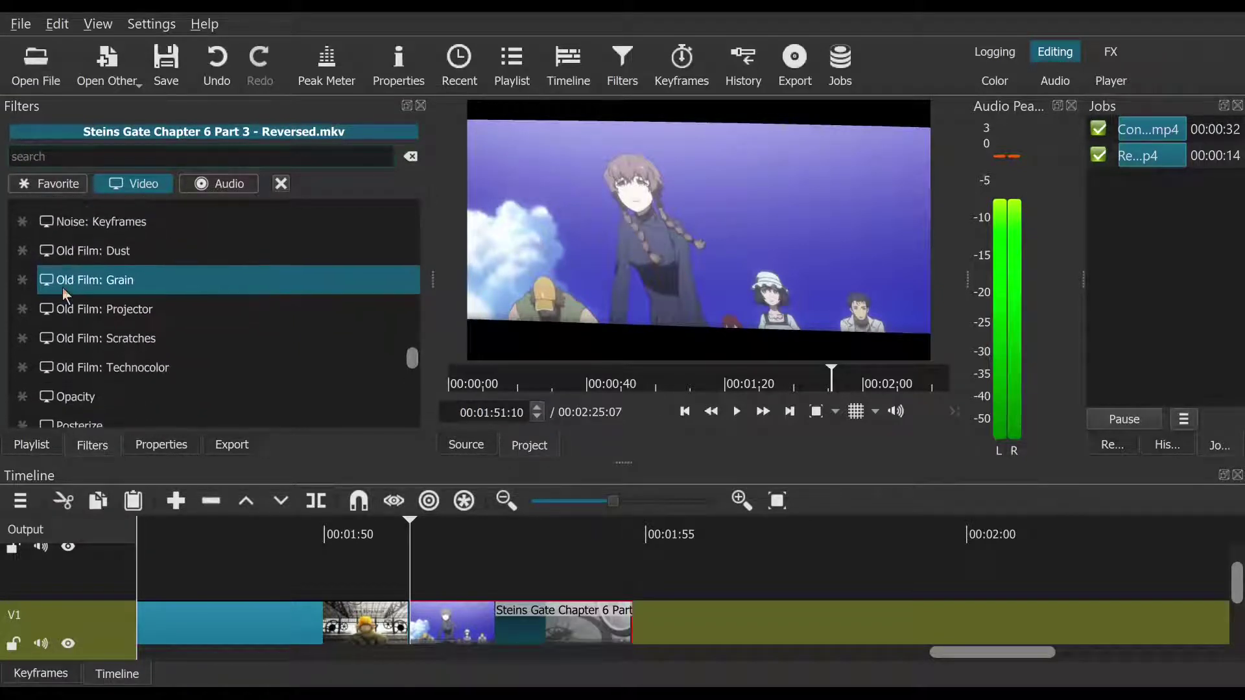
scroll(62, 286, up, 3)
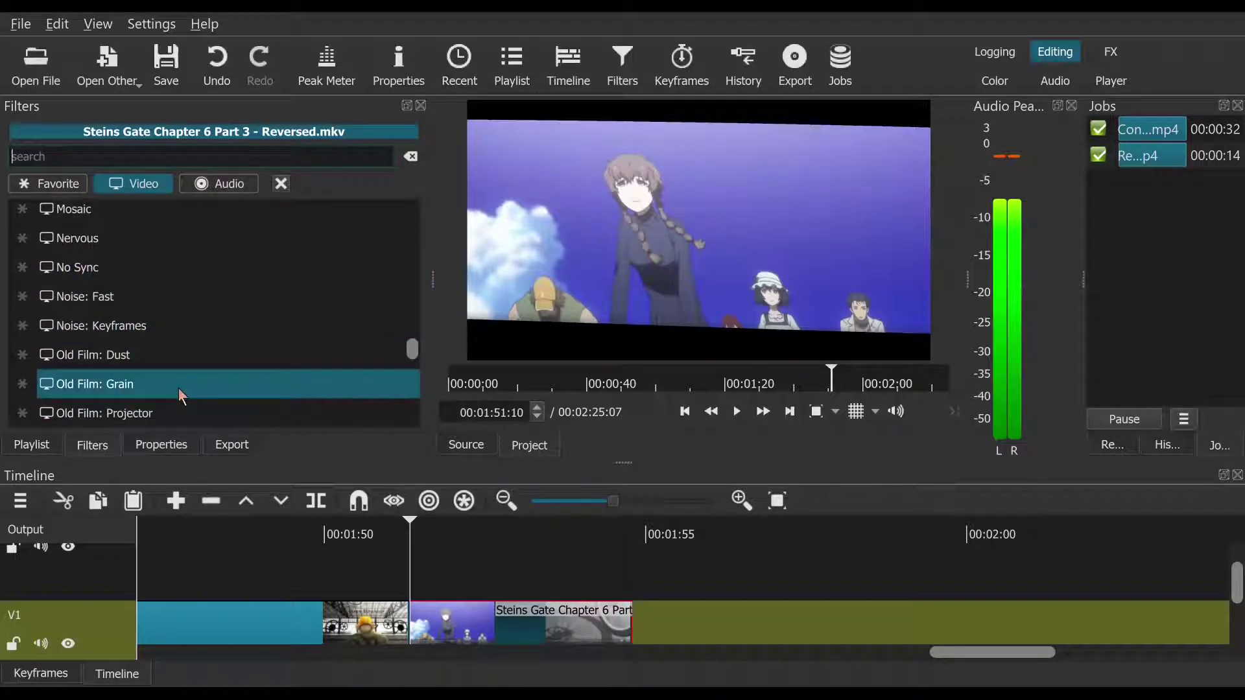
scroll(178, 387, down, 2)
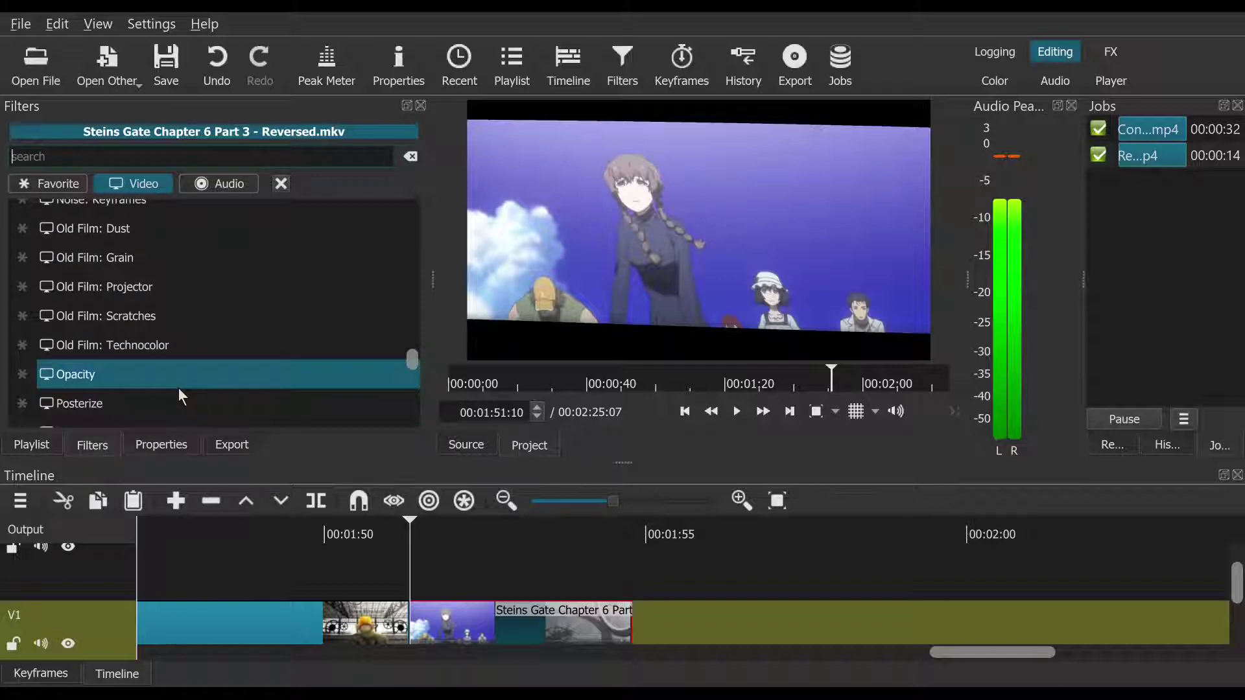
click(177, 298)
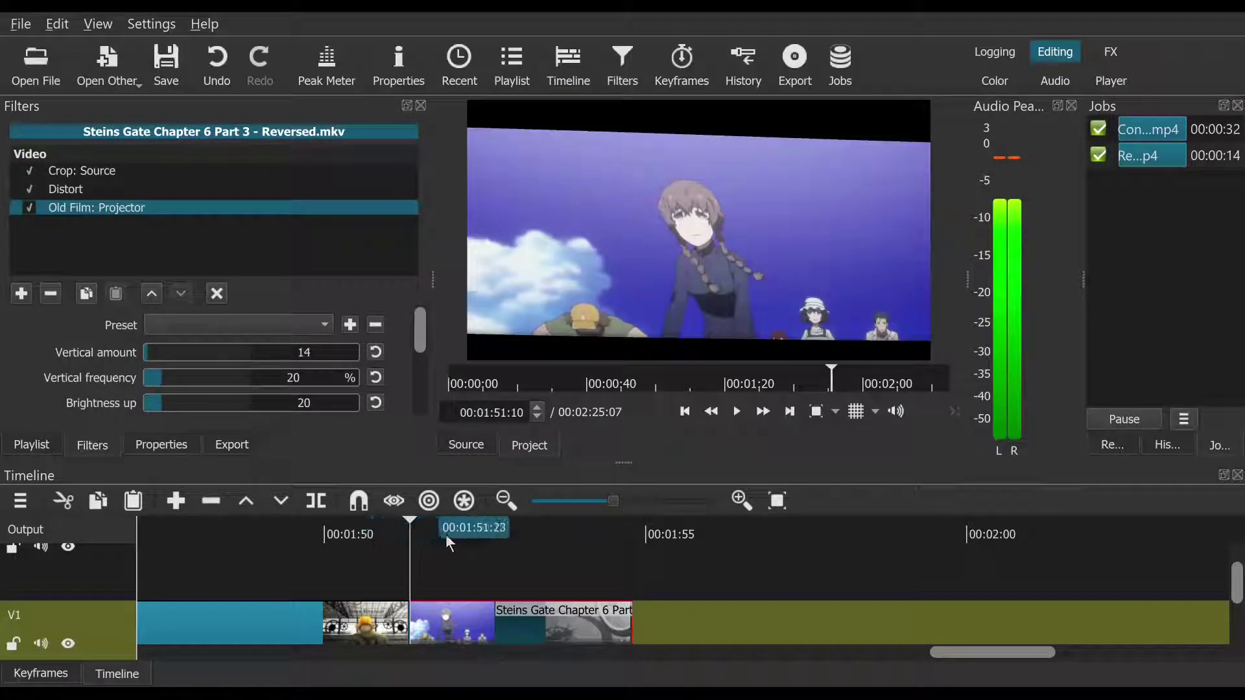
Step: Scrub the clip to 00:01:54:04, try a vertical amount of 162 on the Projector filter and reset that parameter
click(519, 533)
drag(521, 555, 589, 555)
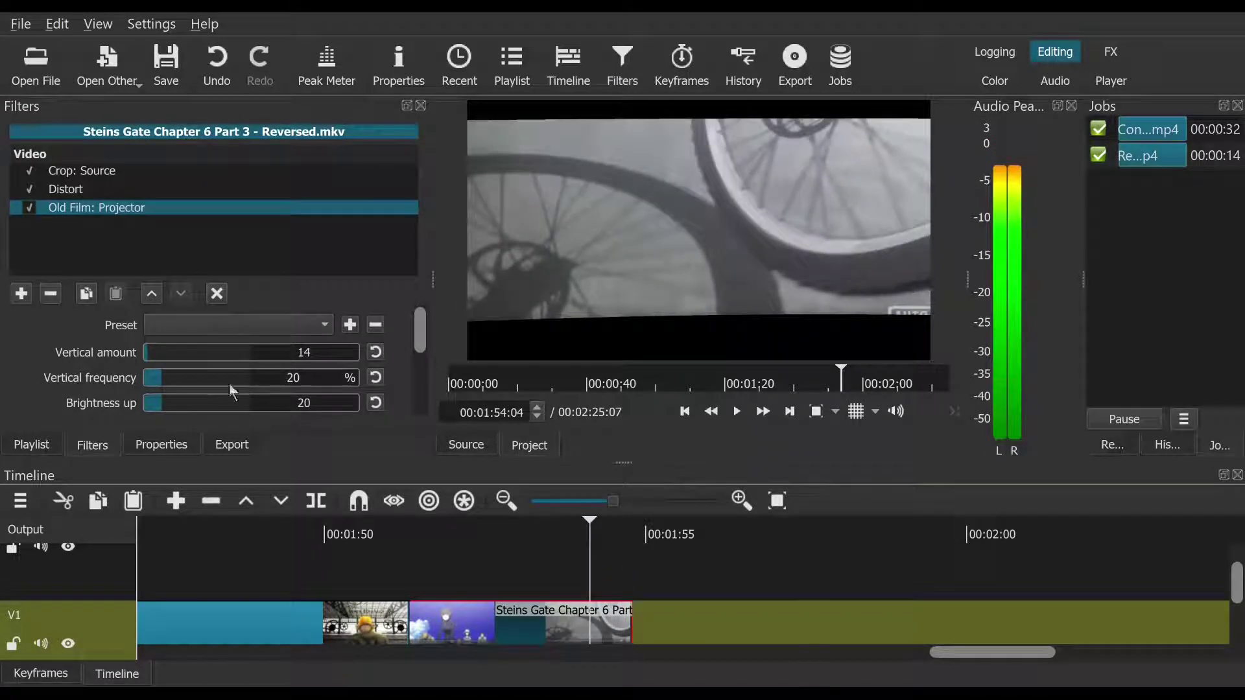
click(186, 354)
drag(185, 354, 231, 350)
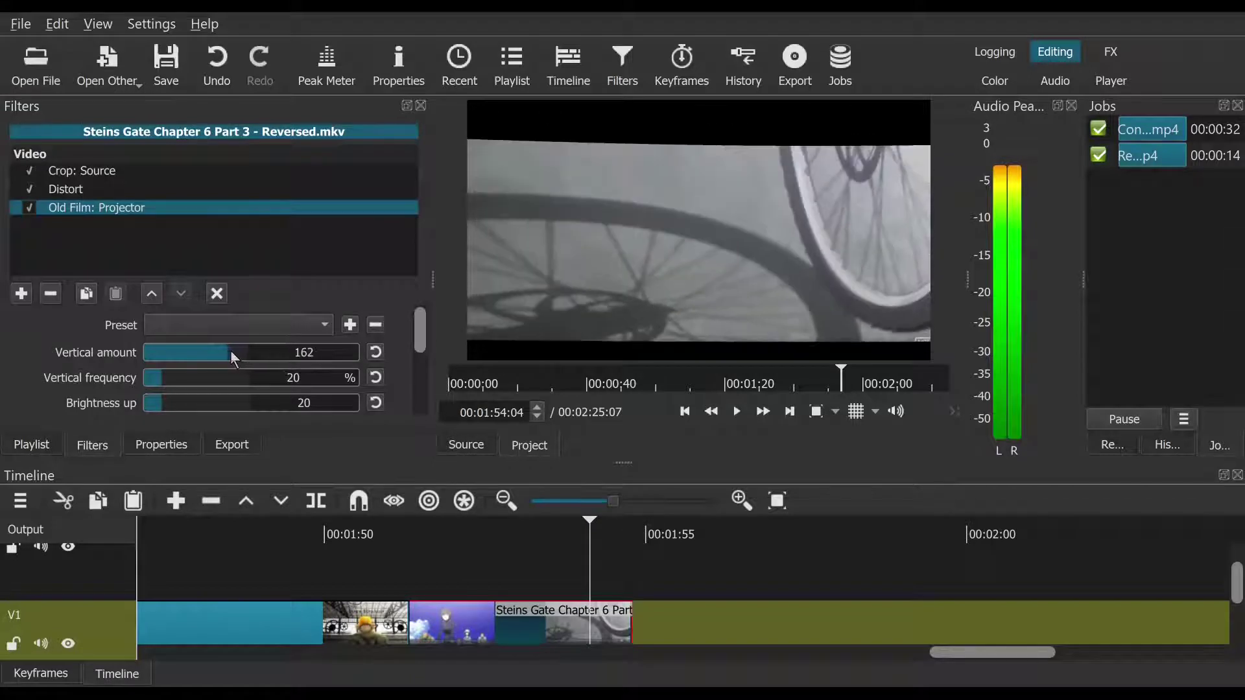
click(378, 353)
Step: Try the Gradient video filter on the reversed clip, check it at 00:01:52:19 and remove it
click(22, 293)
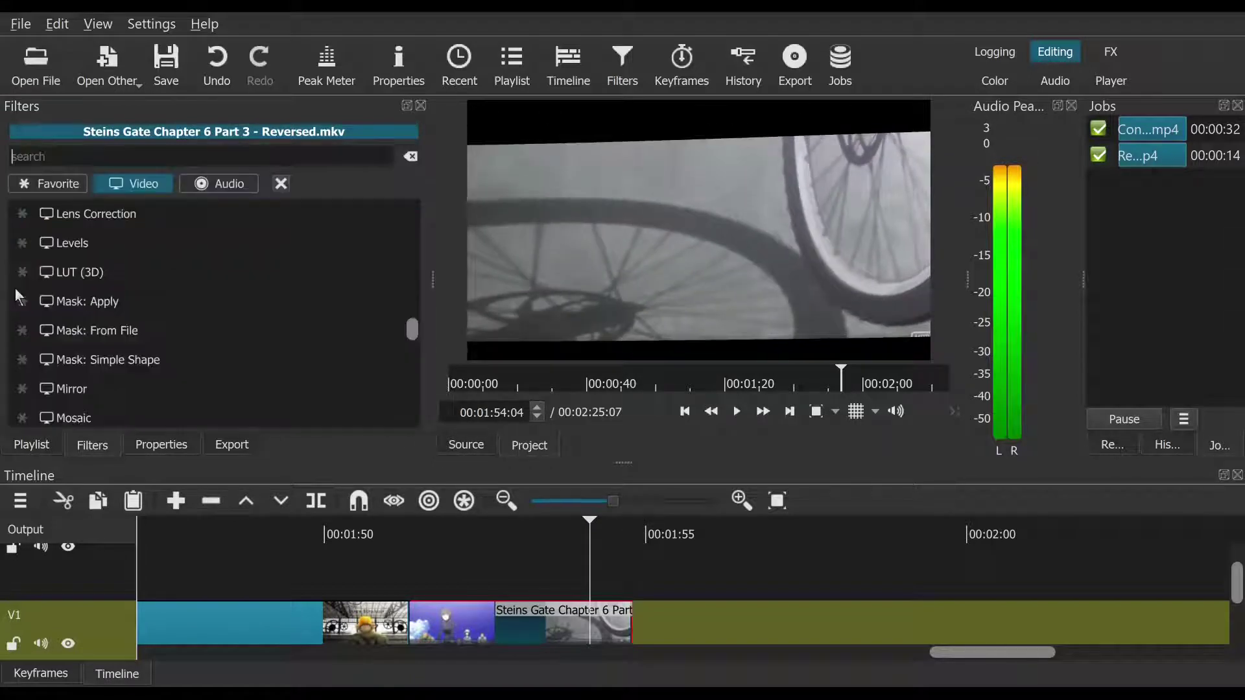
scroll(146, 324, down, 5)
scroll(146, 326, down, 7)
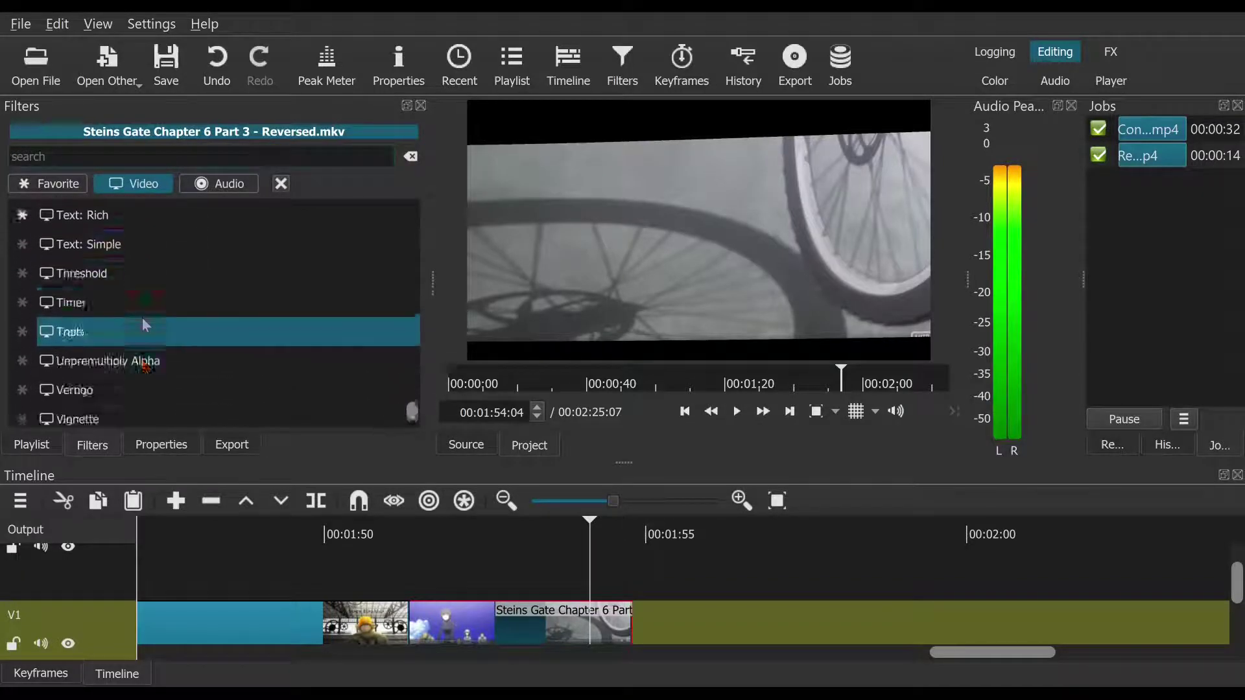
scroll(144, 326, up, 15)
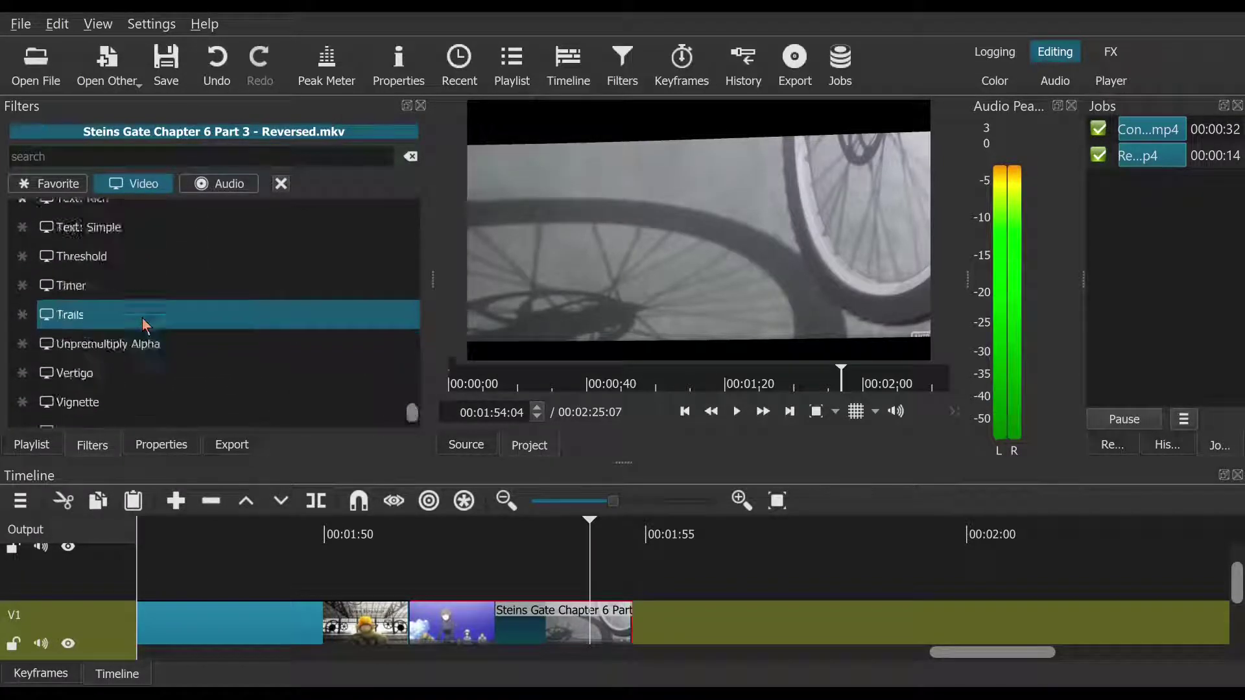
scroll(142, 317, down, 5)
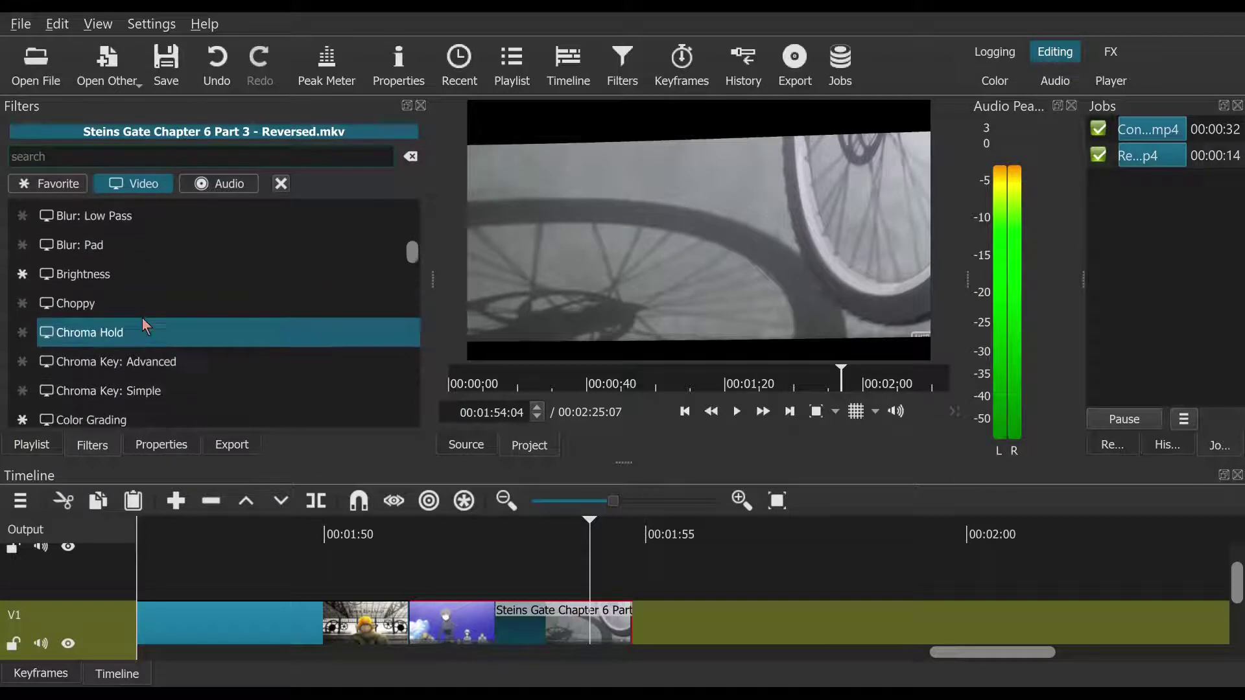
scroll(142, 317, down, 1)
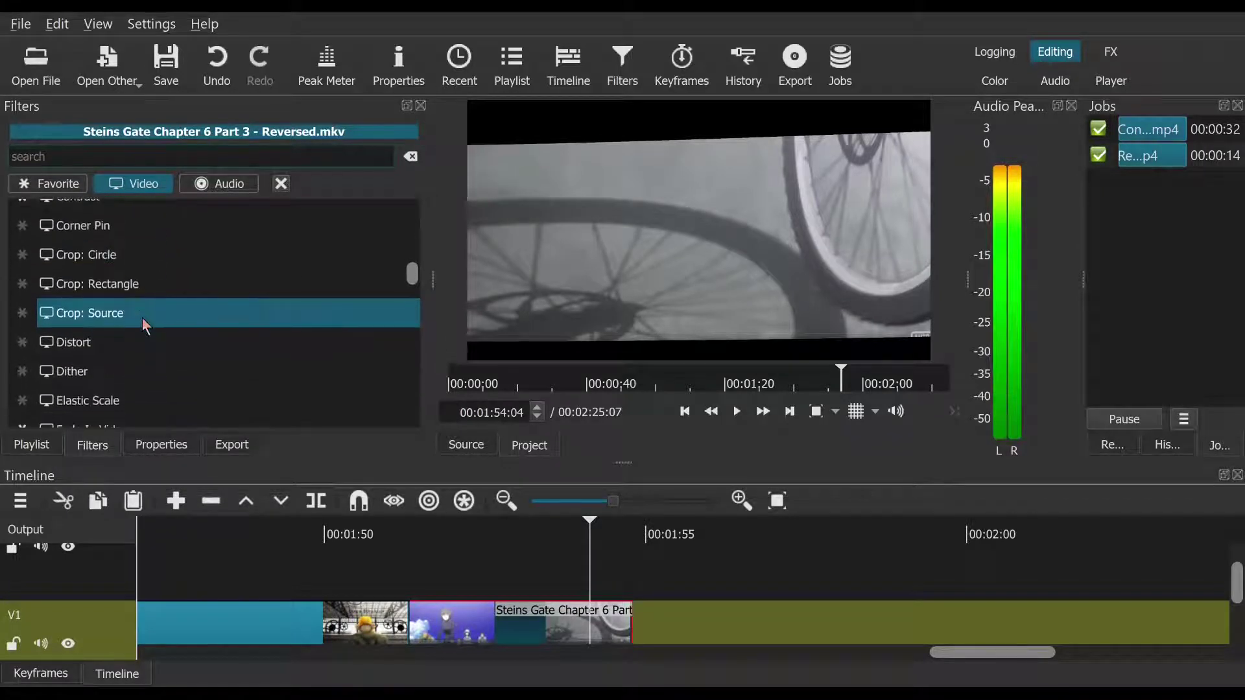
scroll(142, 318, down, 4)
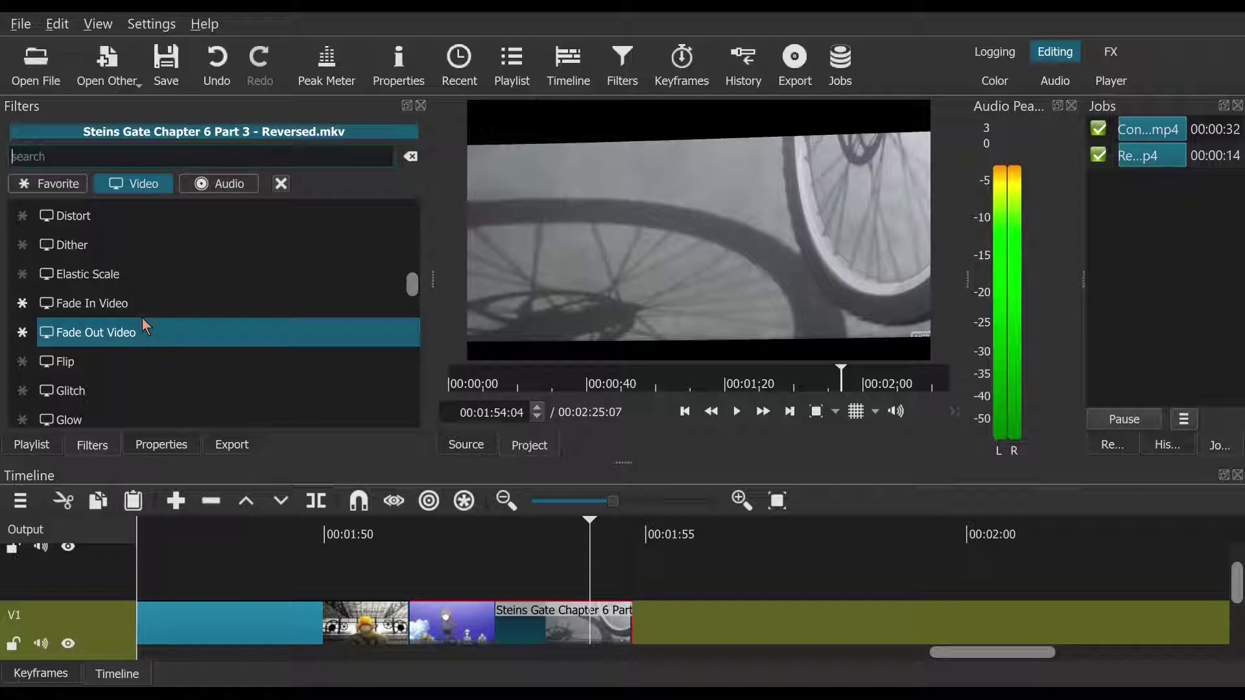
scroll(142, 318, down, 4)
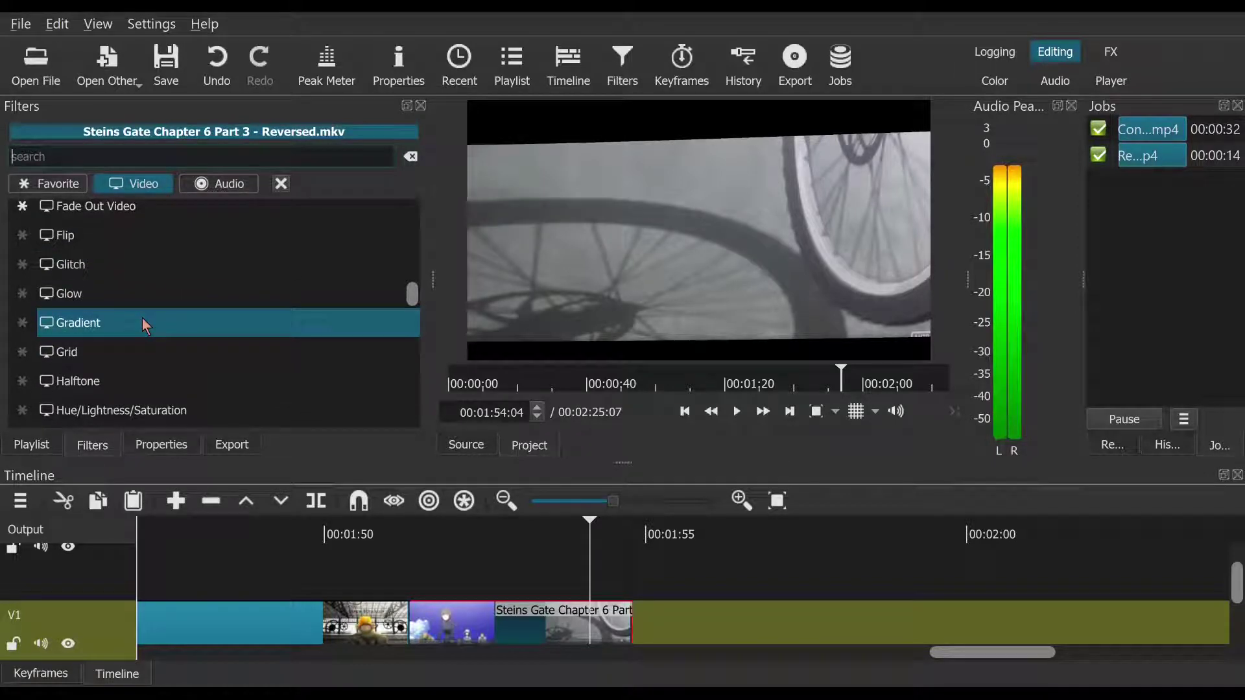
click(82, 322)
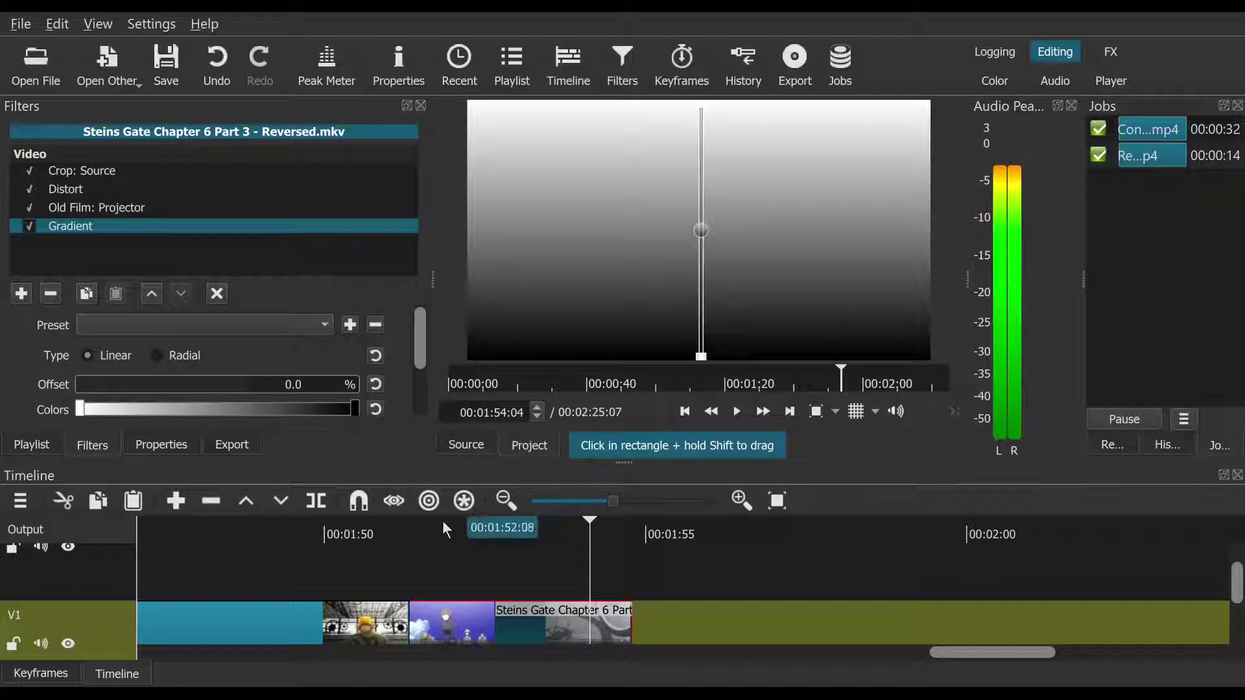
click(492, 528)
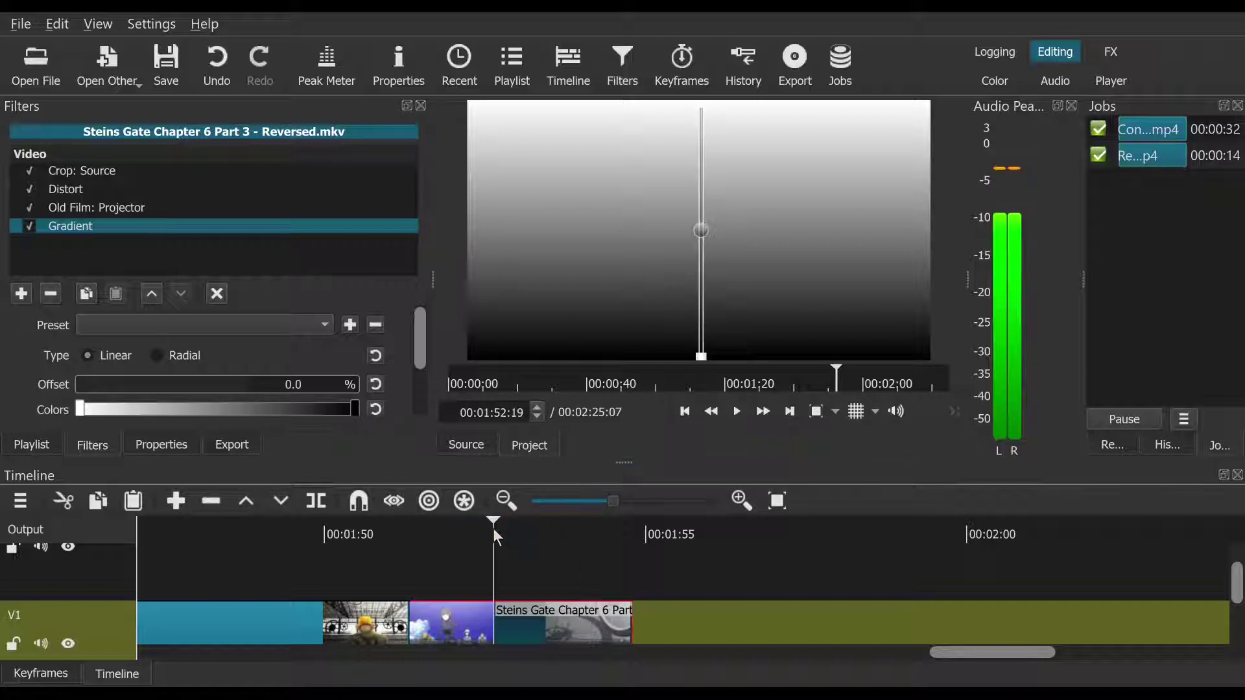
click(50, 295)
Step: Add the Old Film: Technocolor video filter to the reversed clip and scrub the preview to 00:01:52:15
click(28, 294)
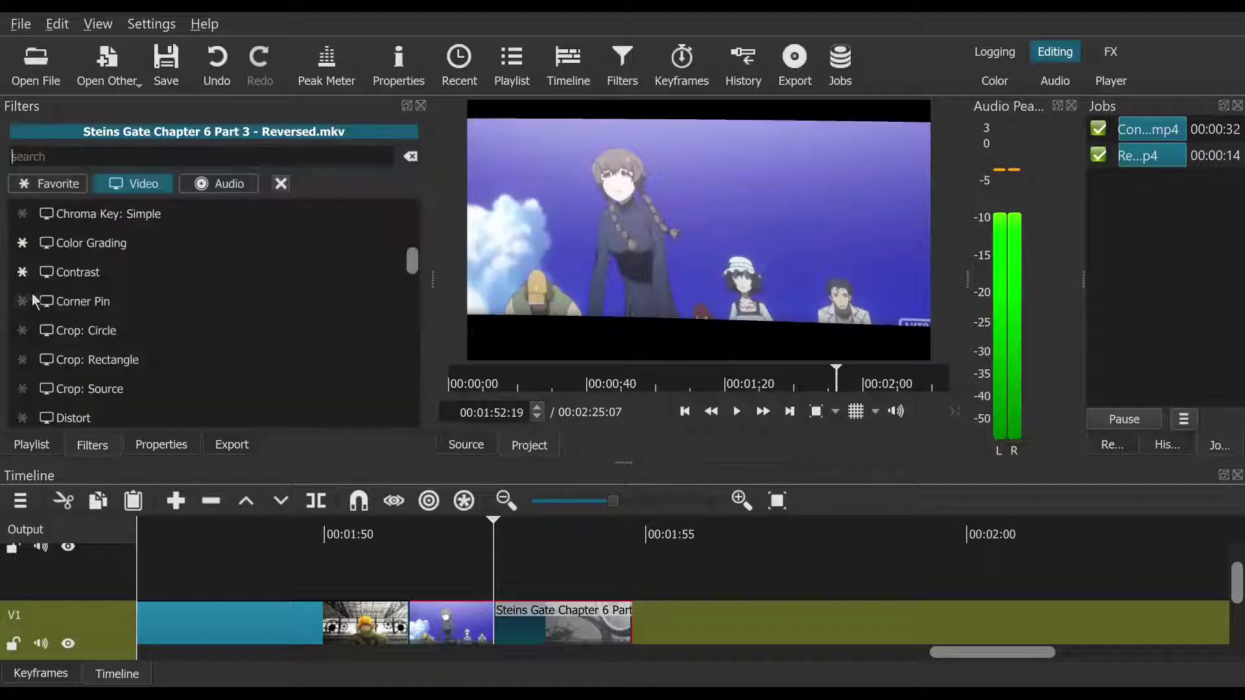
scroll(64, 247, down, 15)
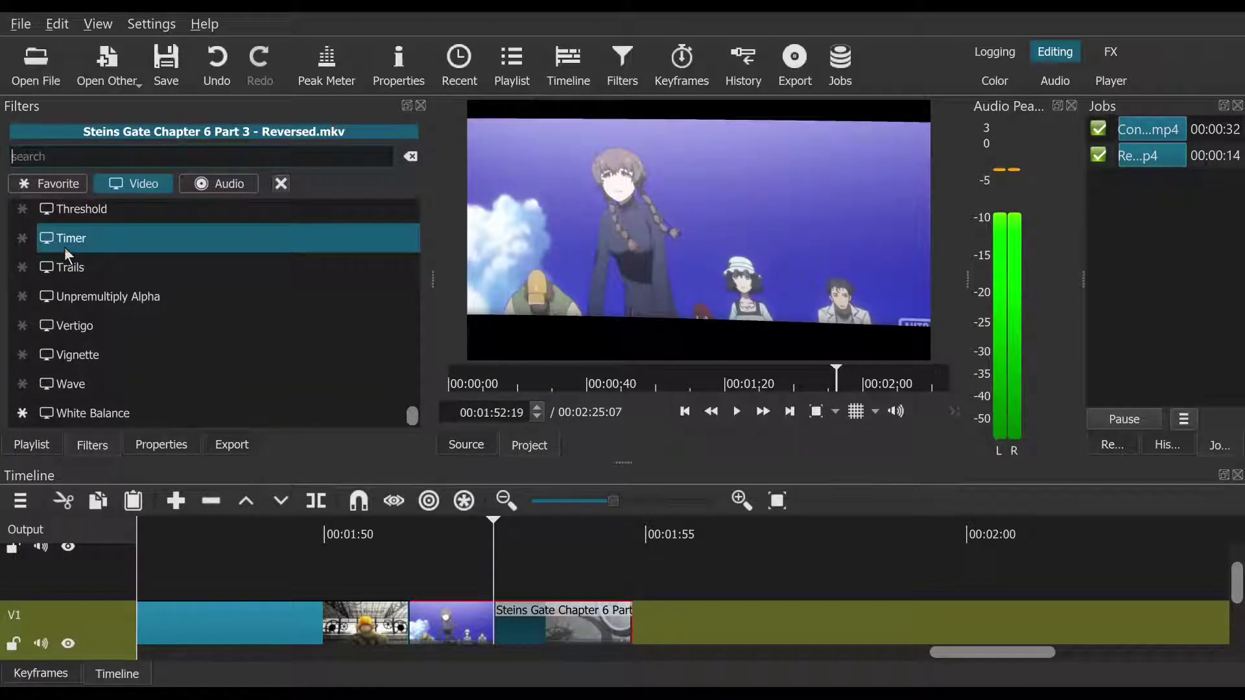
scroll(65, 247, up, 7)
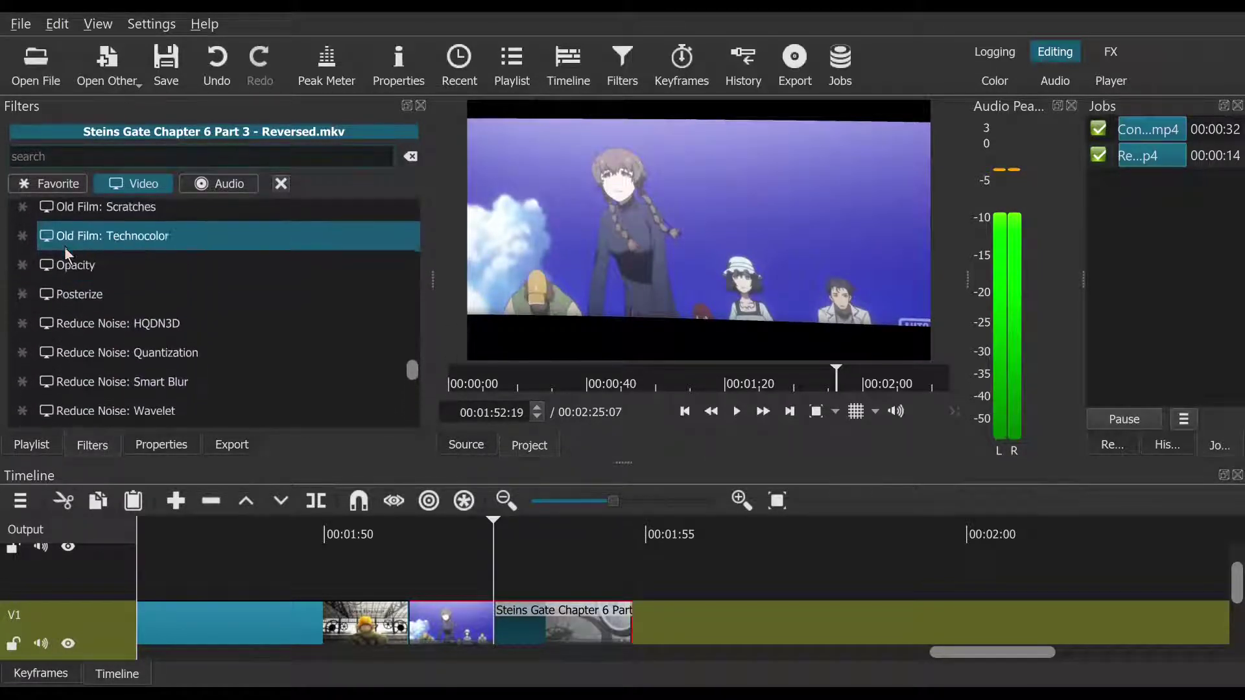
scroll(65, 247, up, 2)
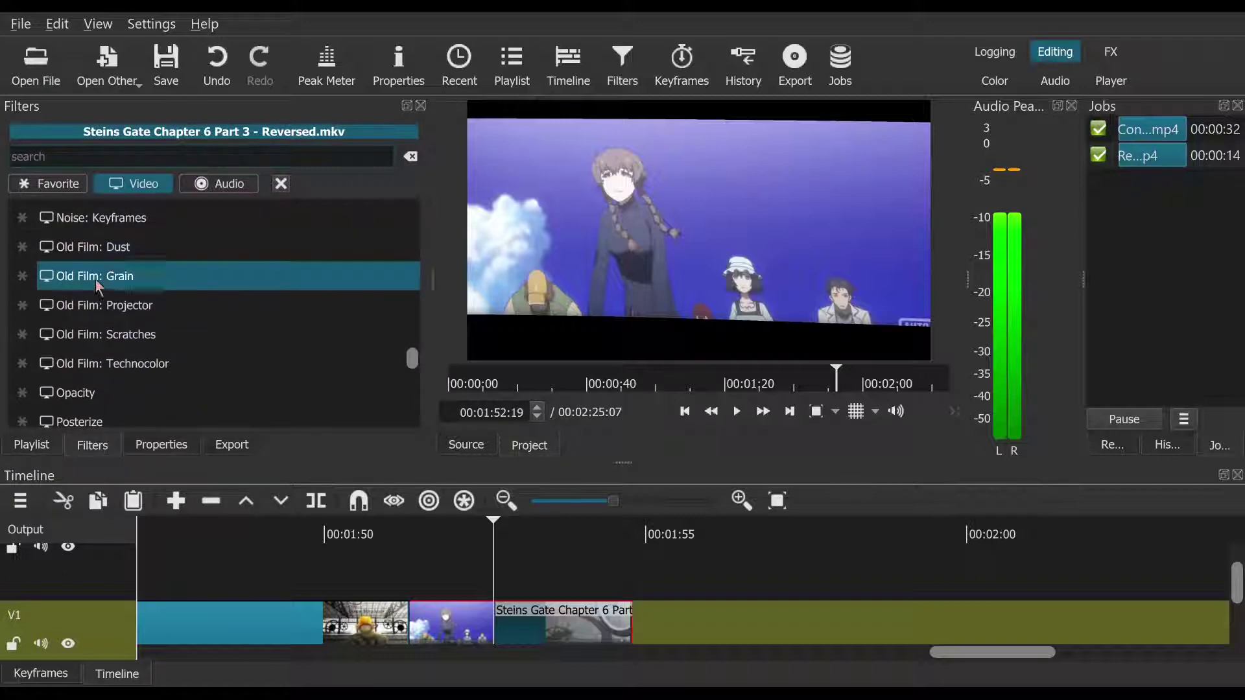
click(168, 361)
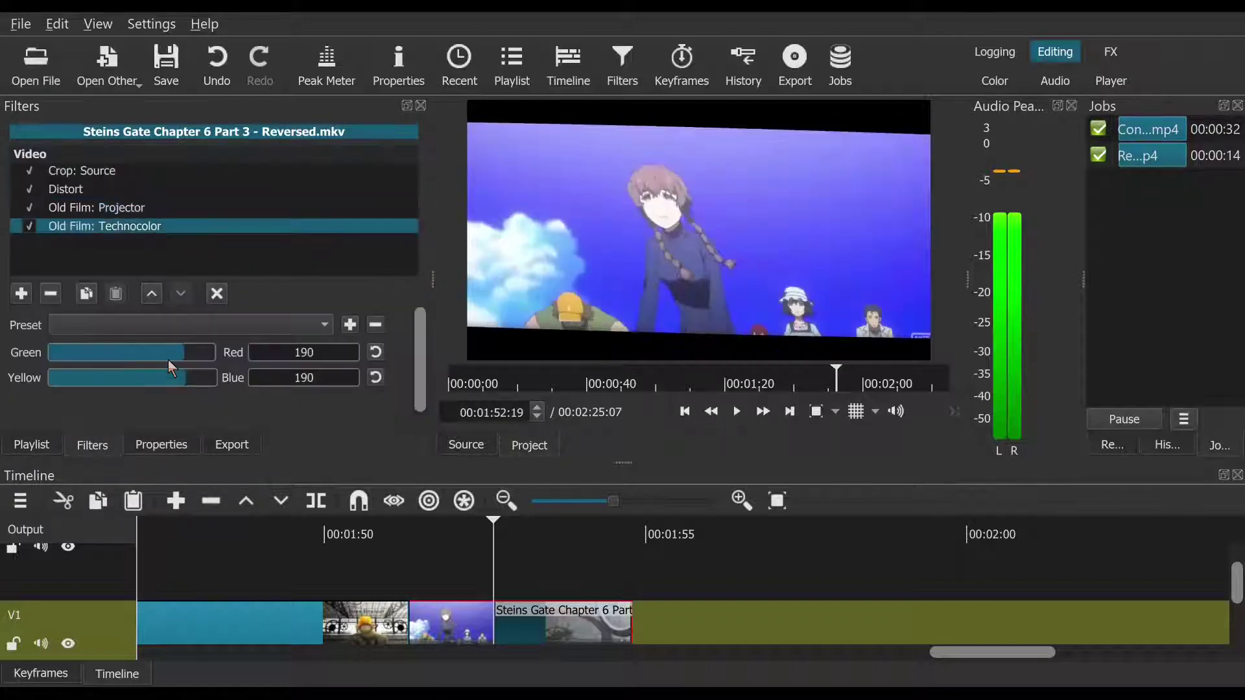
drag(430, 531, 485, 515)
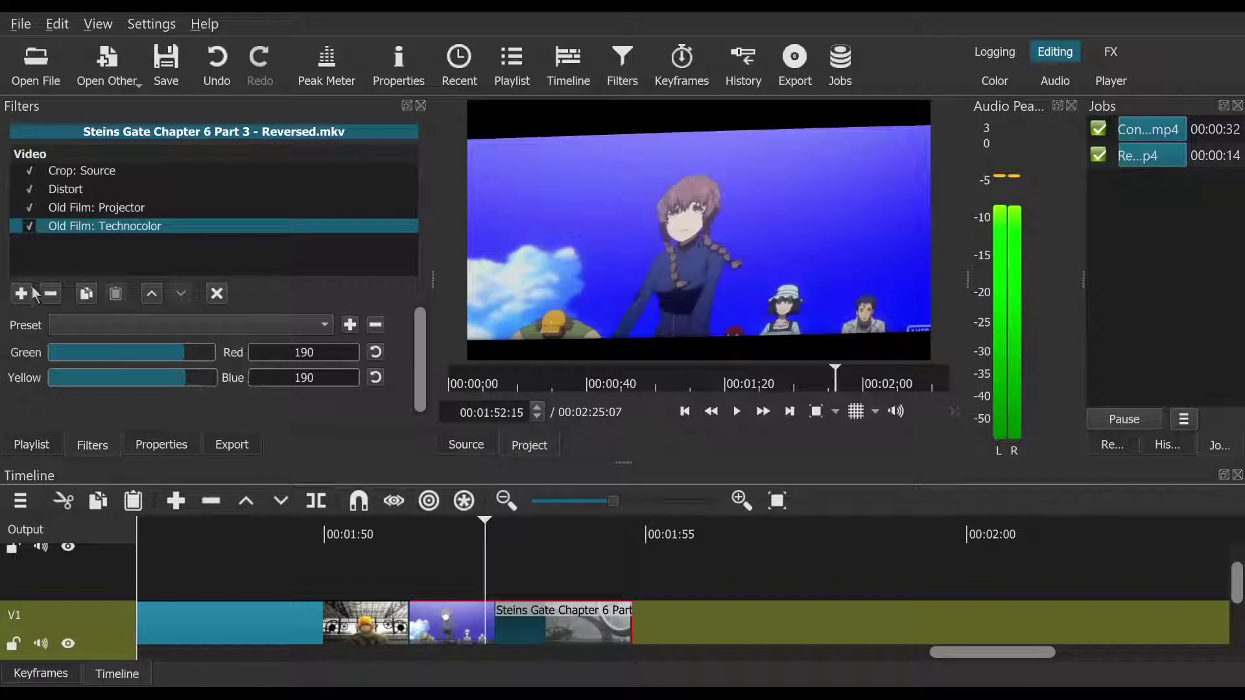
Step: Add the Old Film: Dust video filter to the reversed clip and set its size to 100%
click(33, 286)
scroll(53, 275, down, 10)
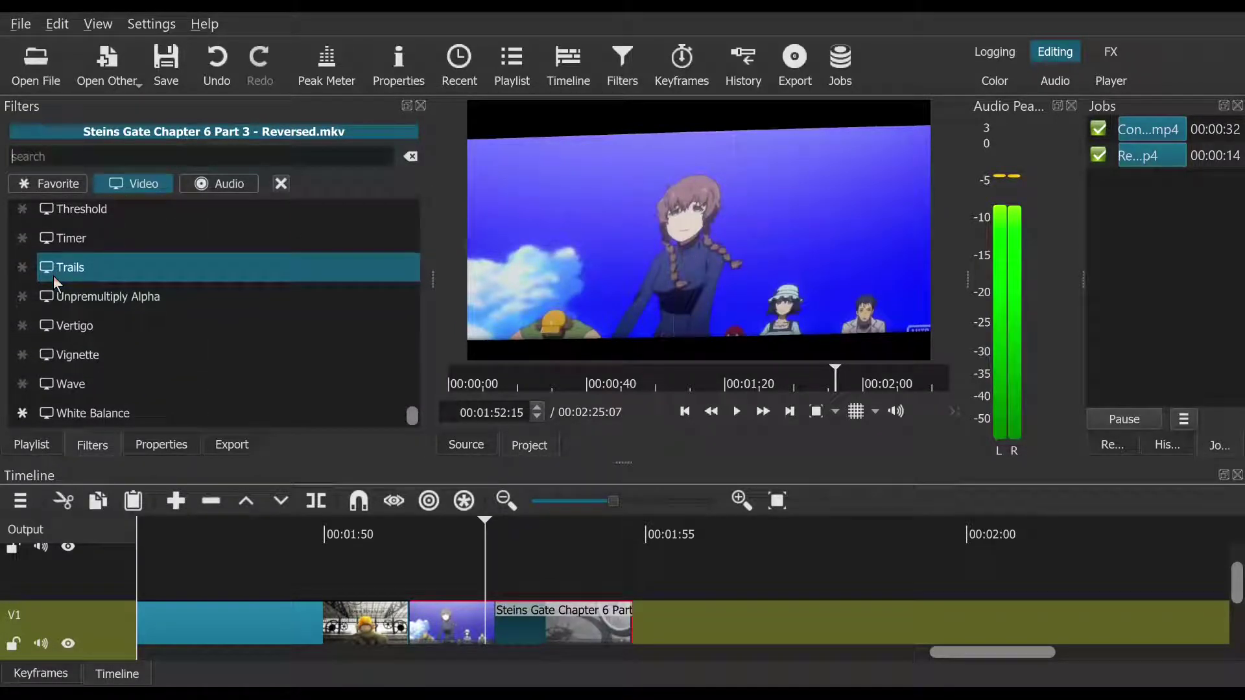
scroll(75, 296, up, 2)
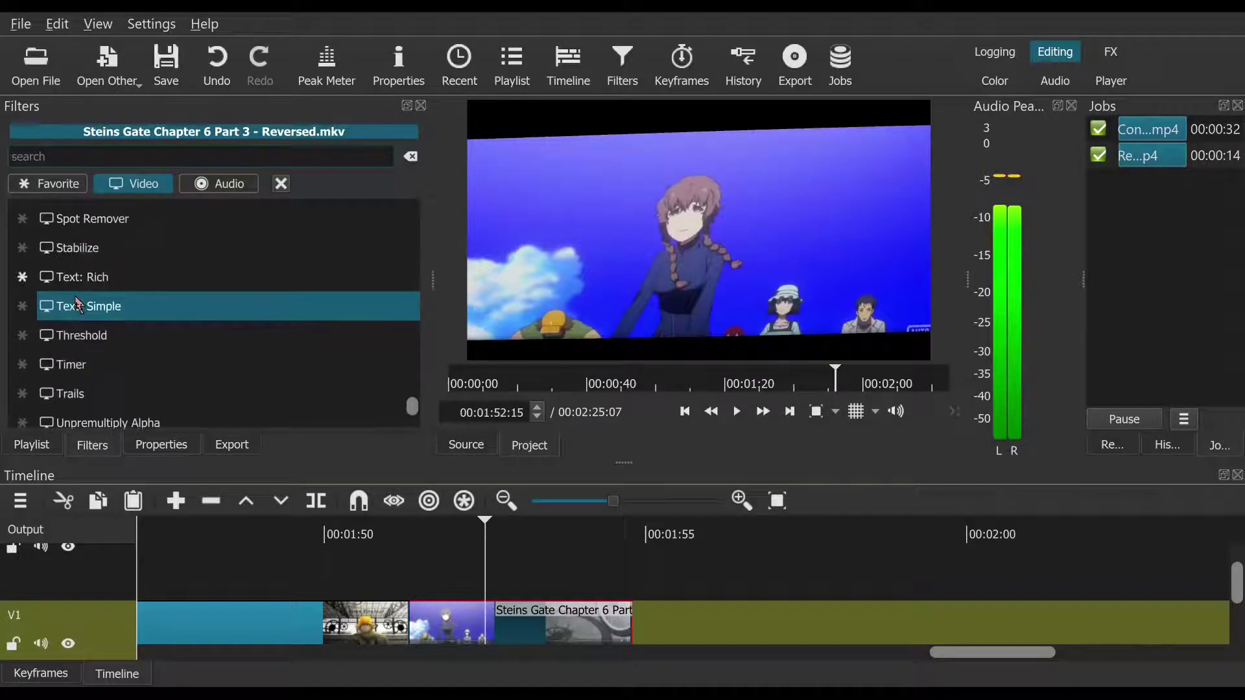
scroll(77, 302, up, 2)
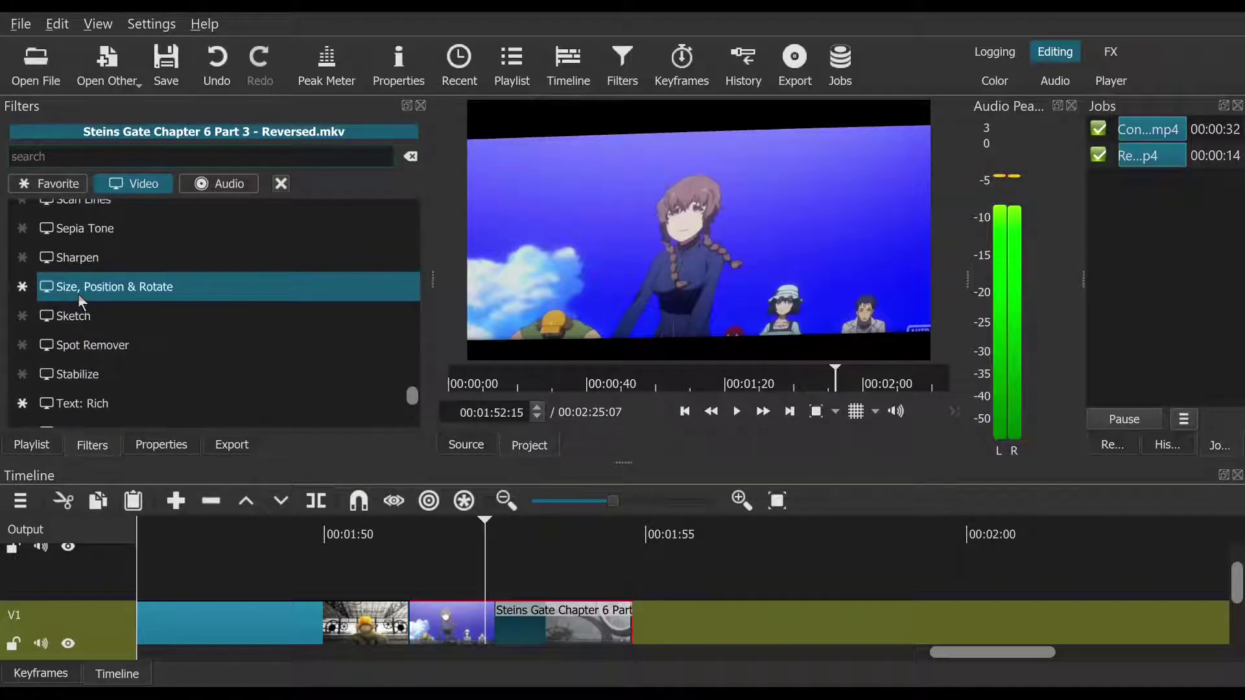
scroll(81, 302, up, 2)
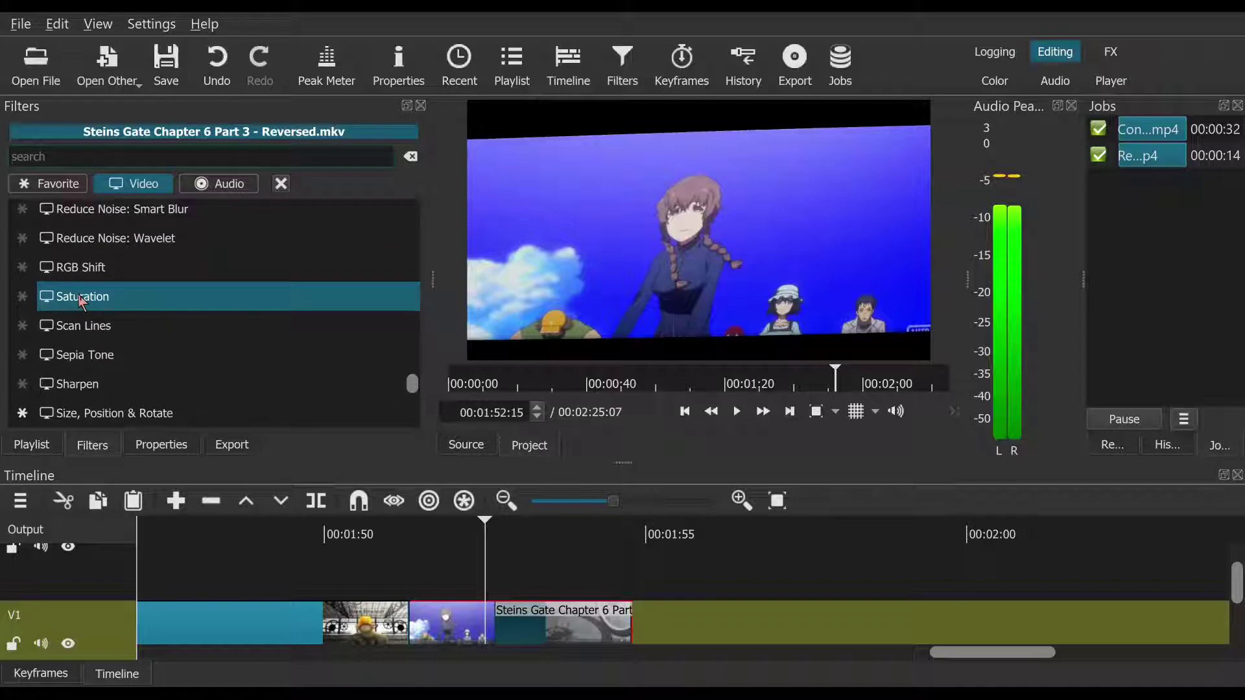
scroll(81, 301, down, 2)
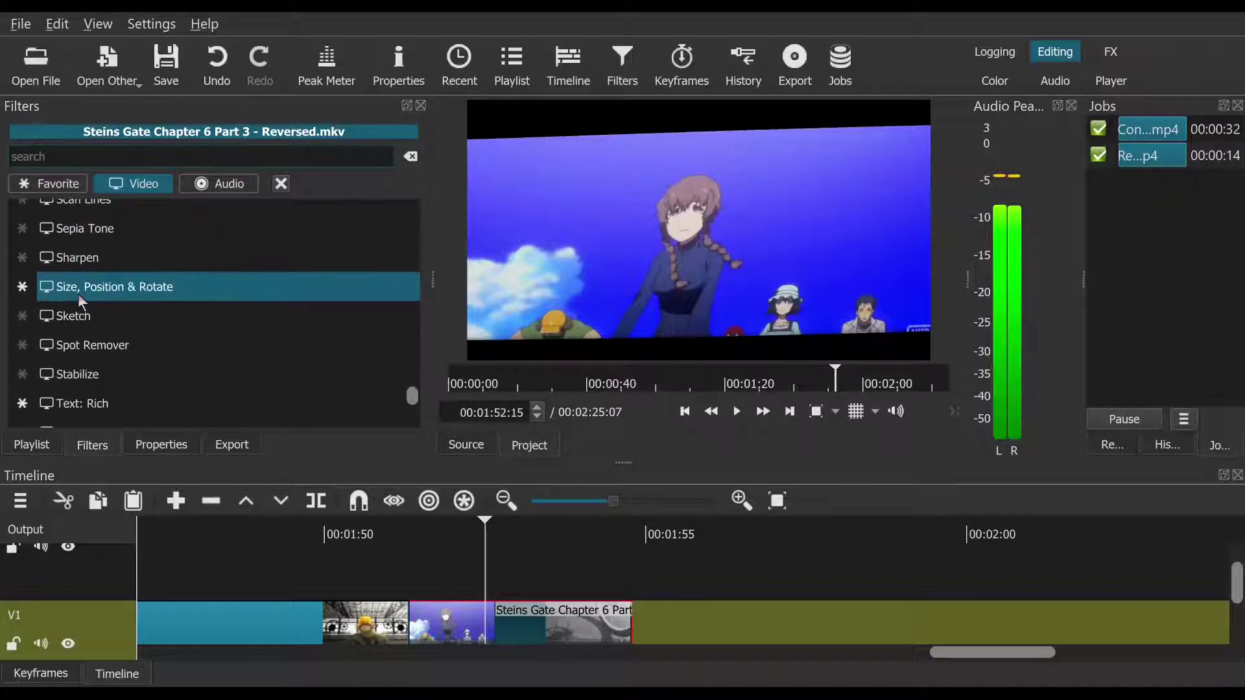
scroll(149, 371, down, 2)
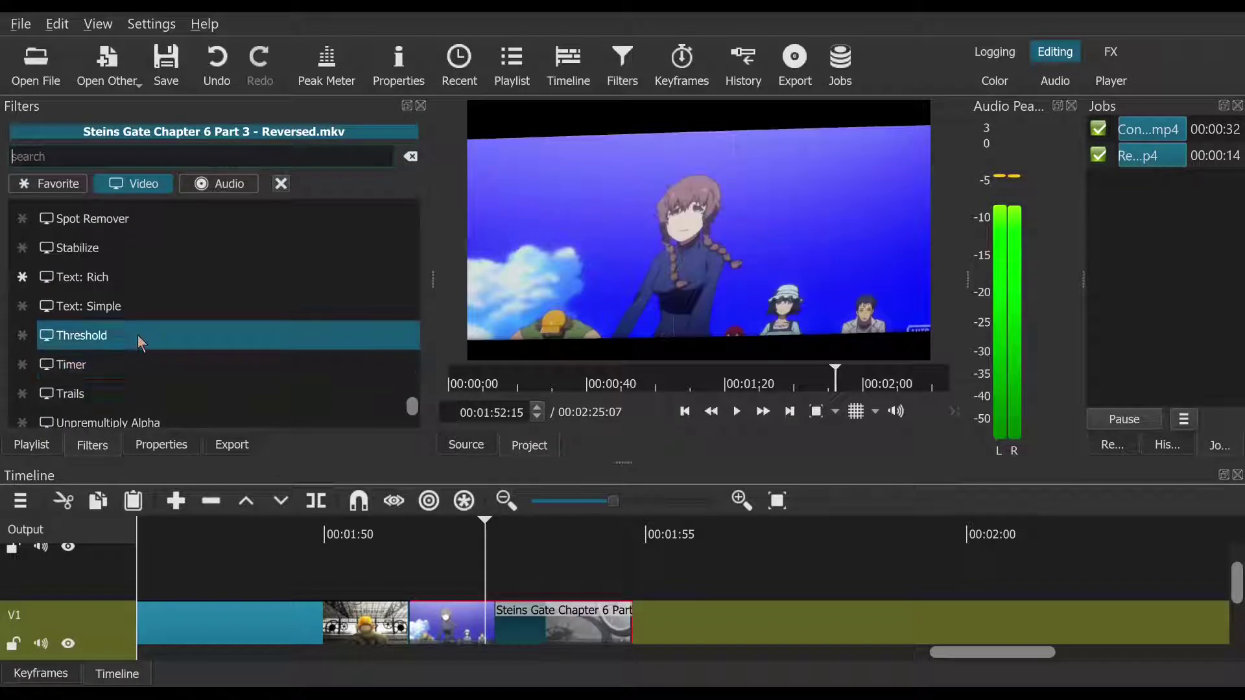
scroll(138, 336, down, 1)
scroll(137, 336, down, 1)
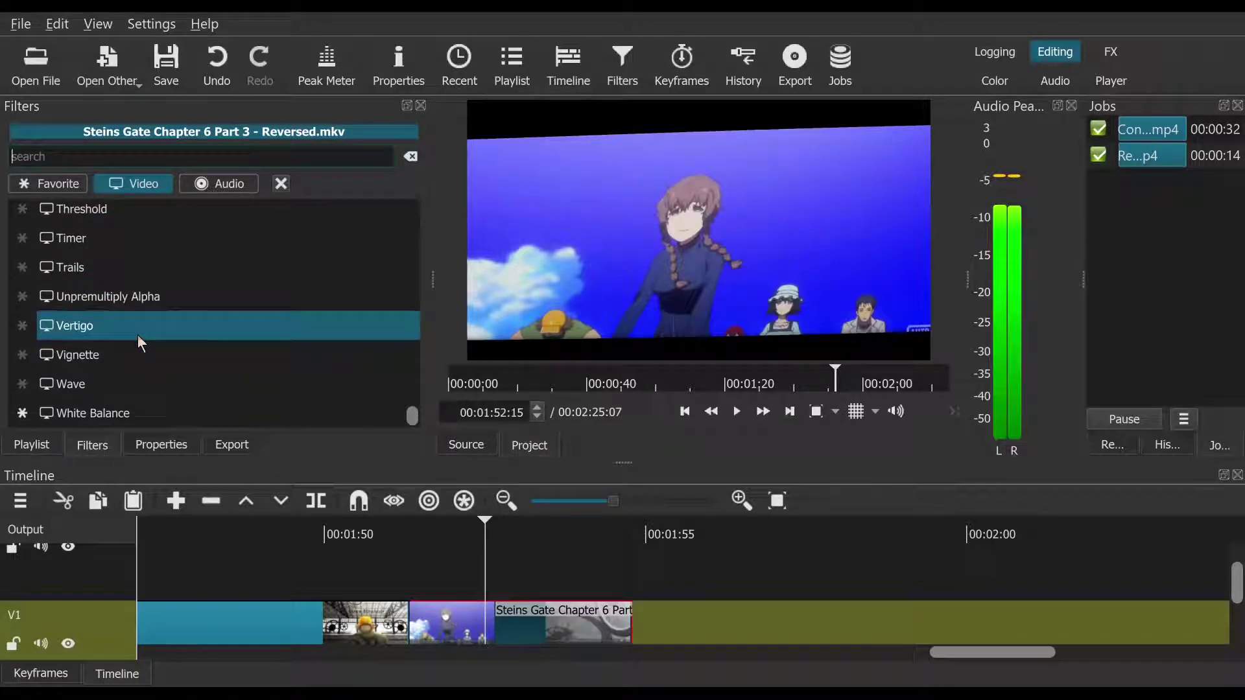
scroll(137, 335, up, 7)
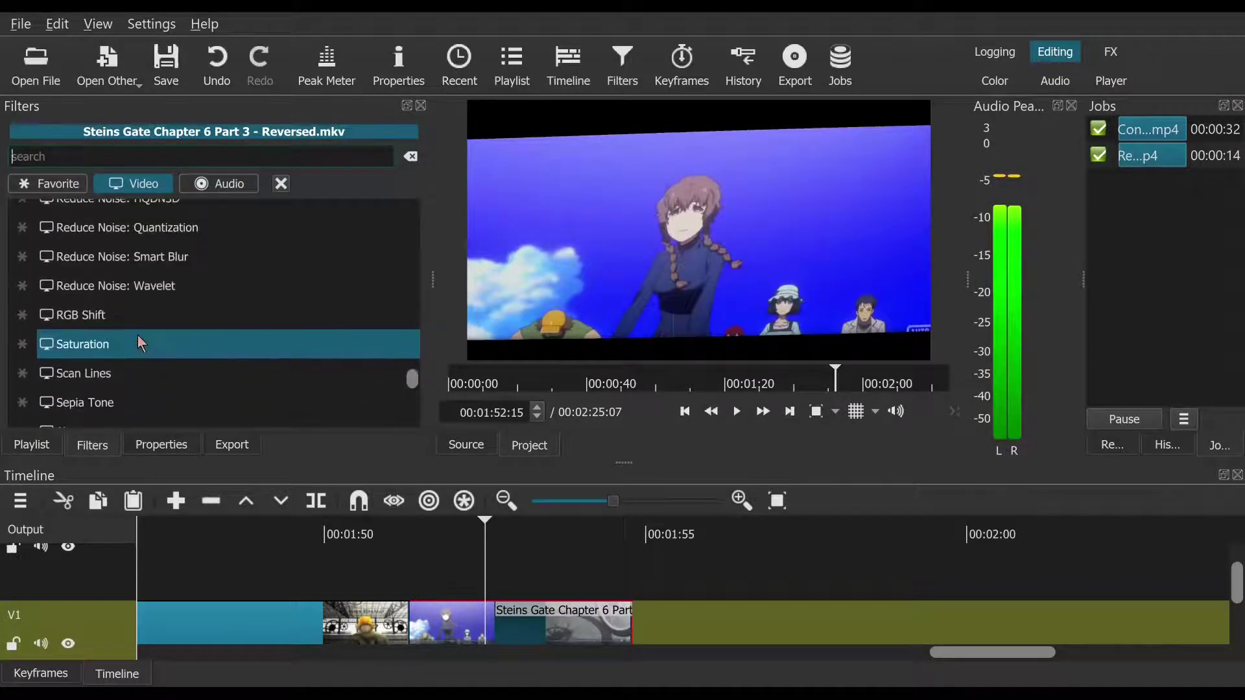
scroll(138, 336, up, 2)
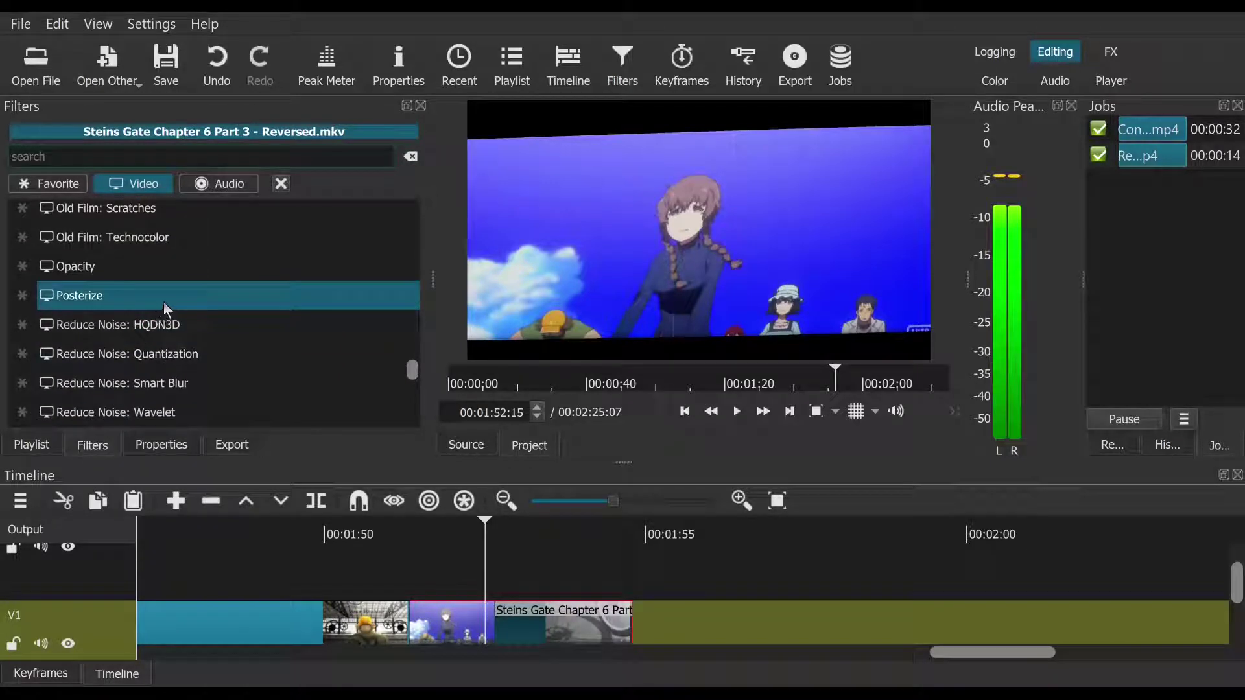
scroll(170, 302, down, 3)
scroll(169, 301, up, 3)
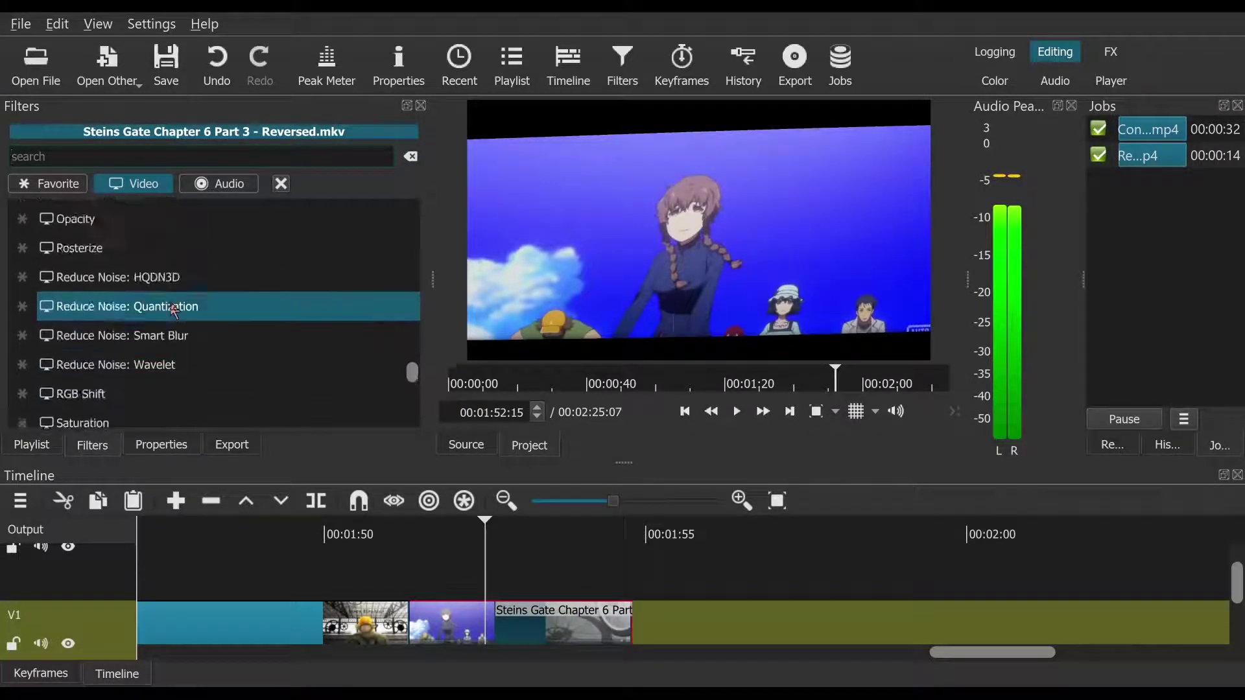
scroll(170, 302, up, 2)
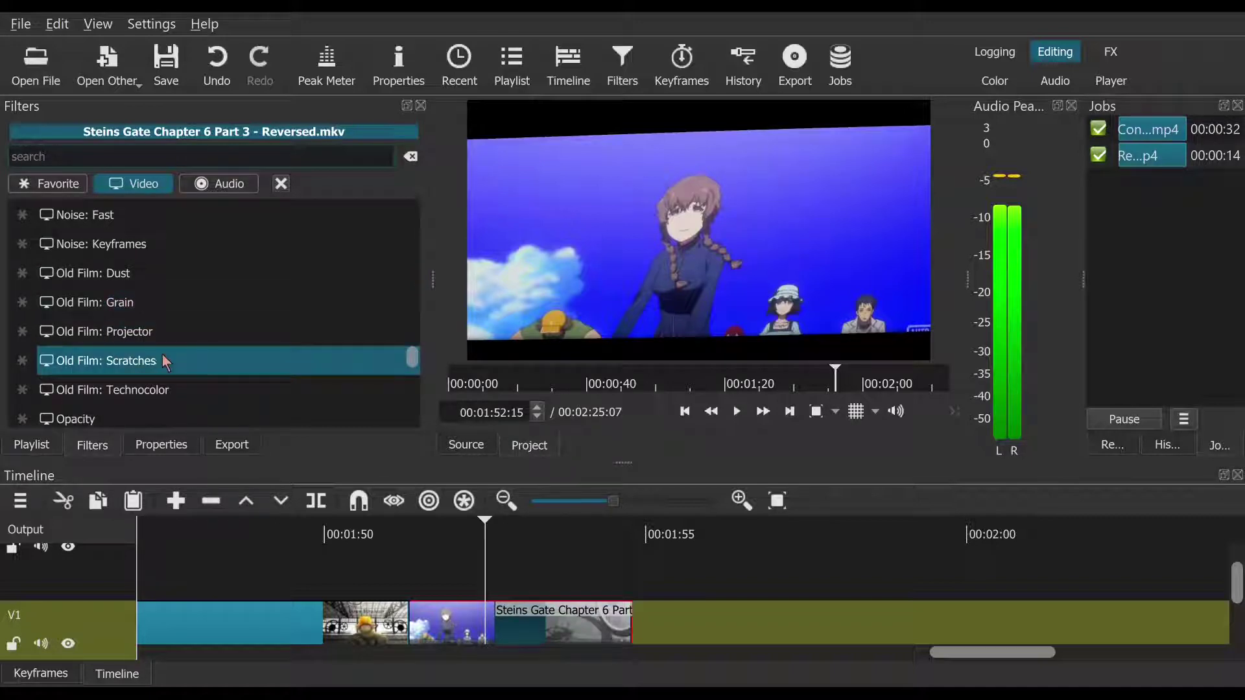
click(161, 287)
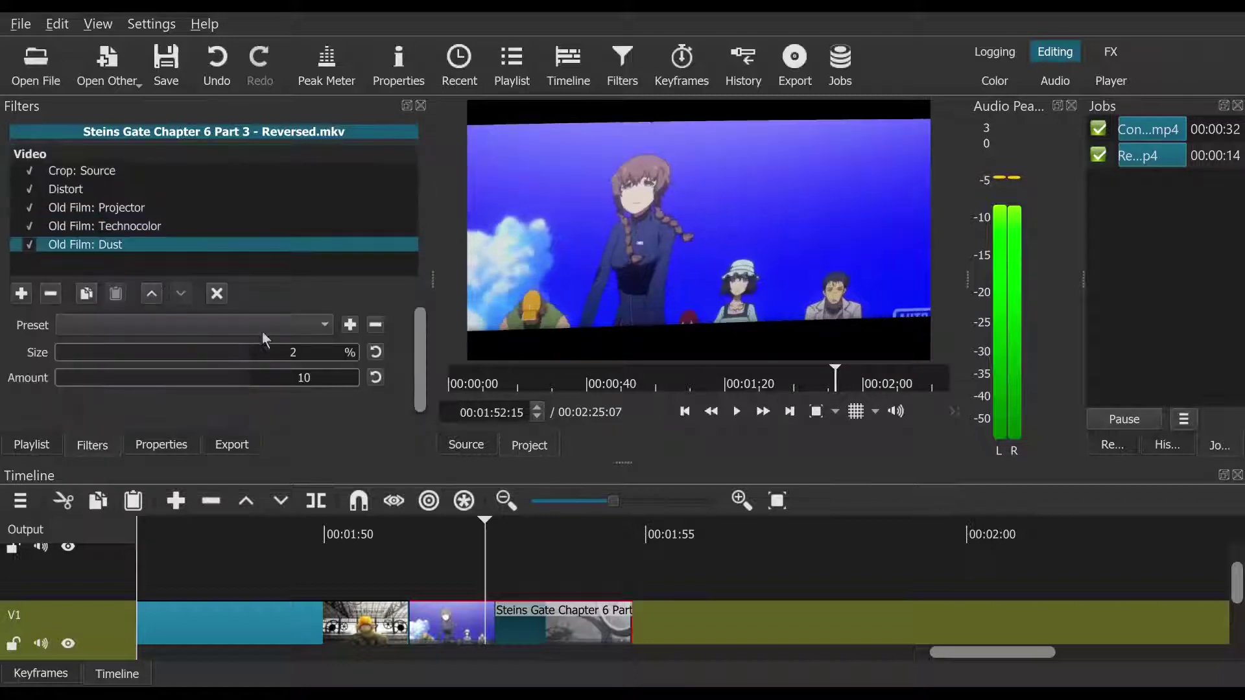
drag(131, 346, 253, 358)
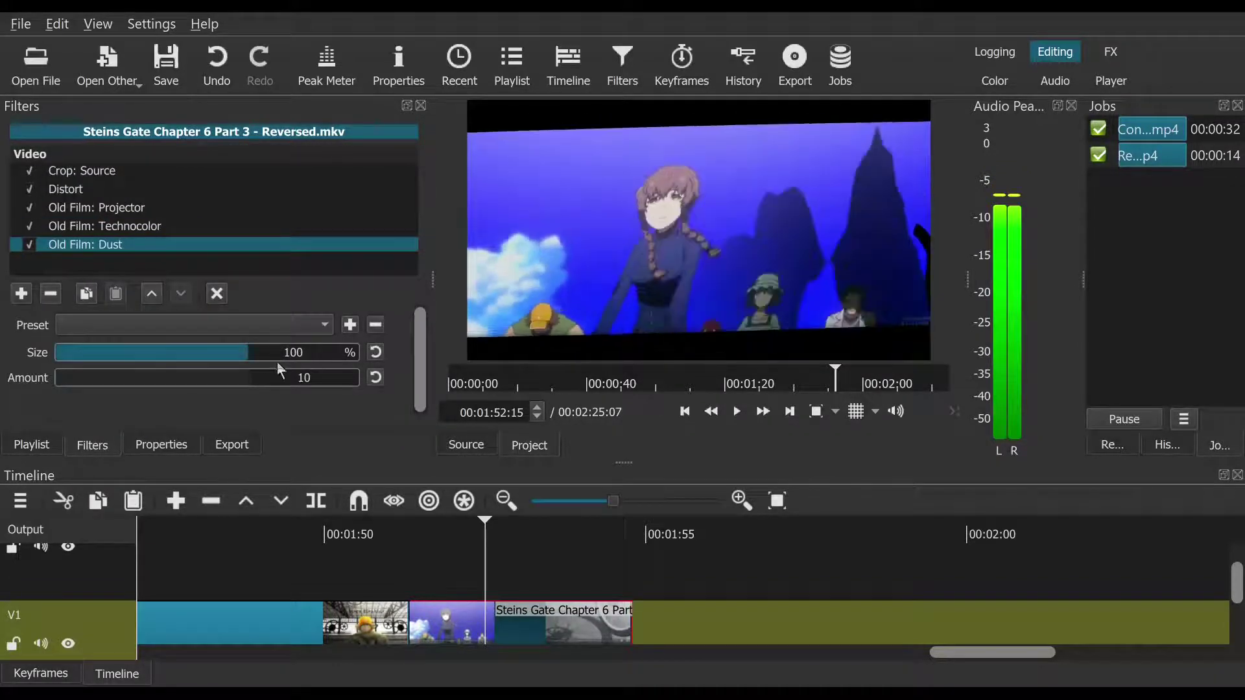
Step: Play the reversed clip from 00:01:51:19 to check the dust effect
click(429, 529)
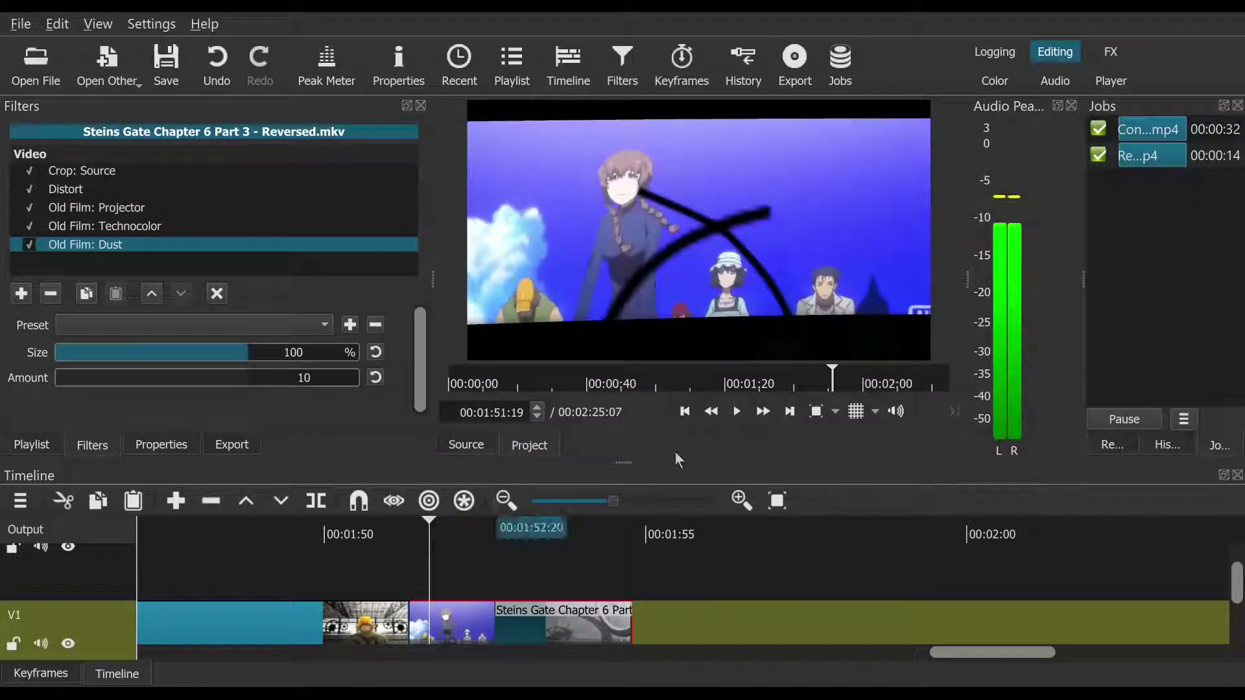
click(739, 412)
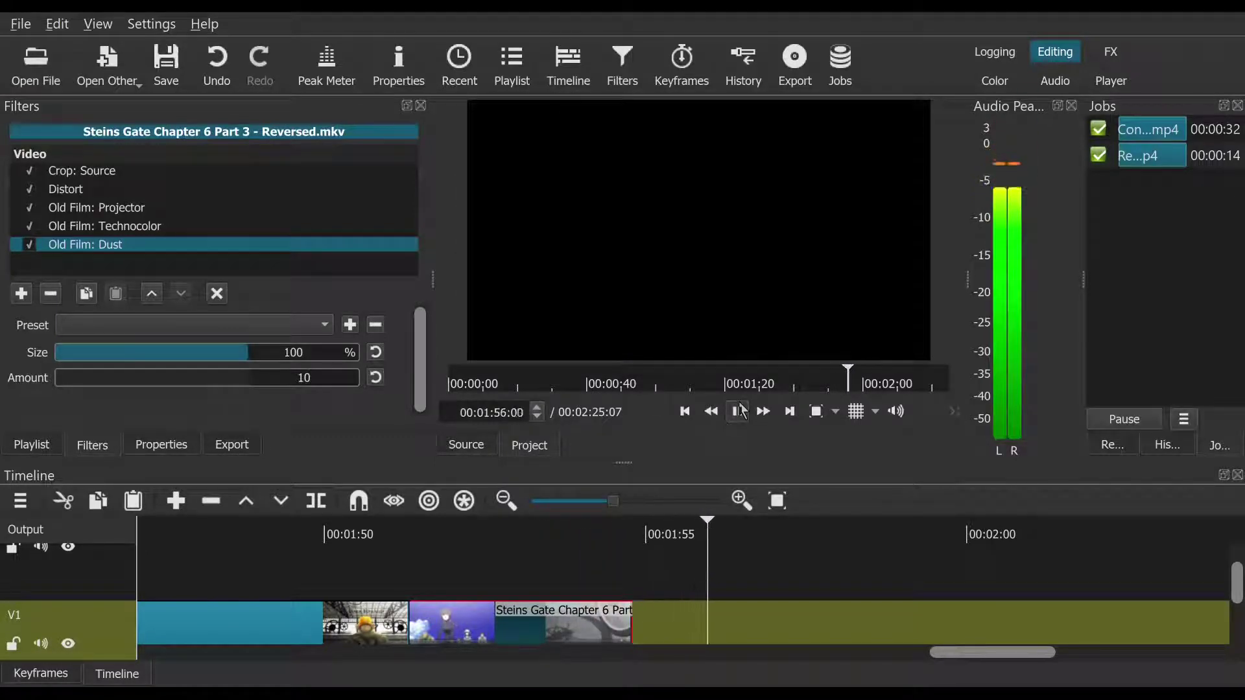
click(739, 412)
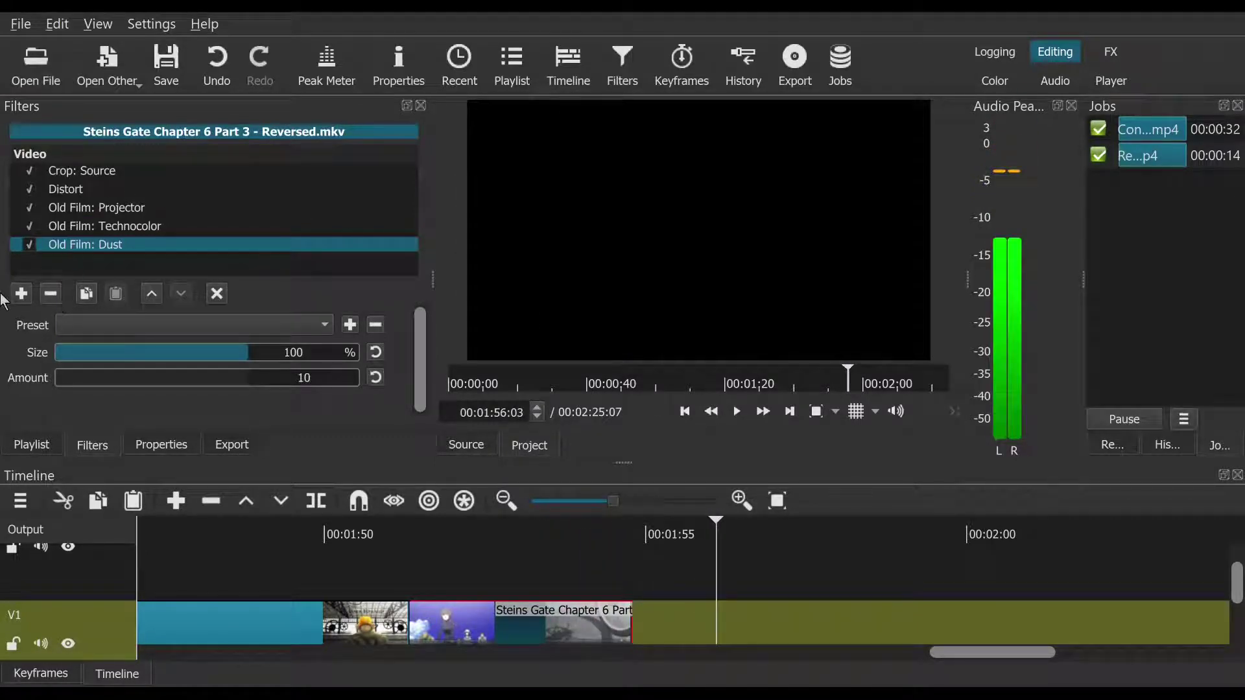
Step: Add the Old Film: Scratches video filter to the reversed clip with width 31 and amount 32
click(21, 294)
scroll(215, 322, down, 10)
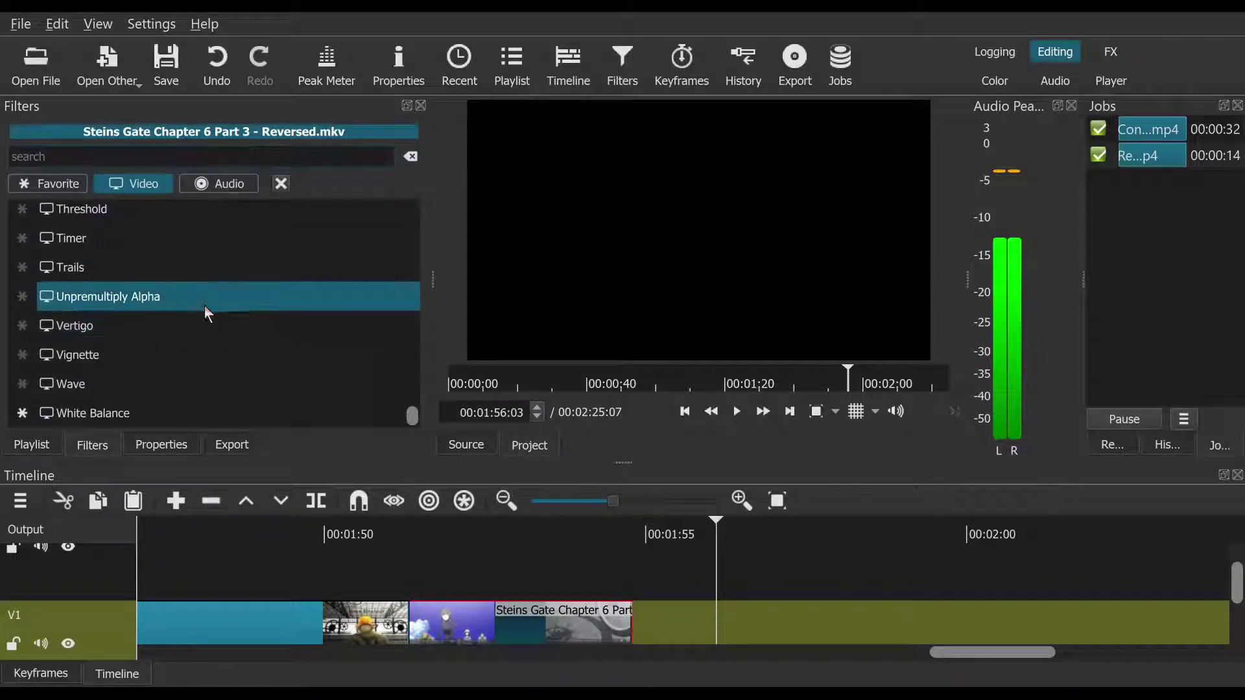
scroll(220, 298, up, 4)
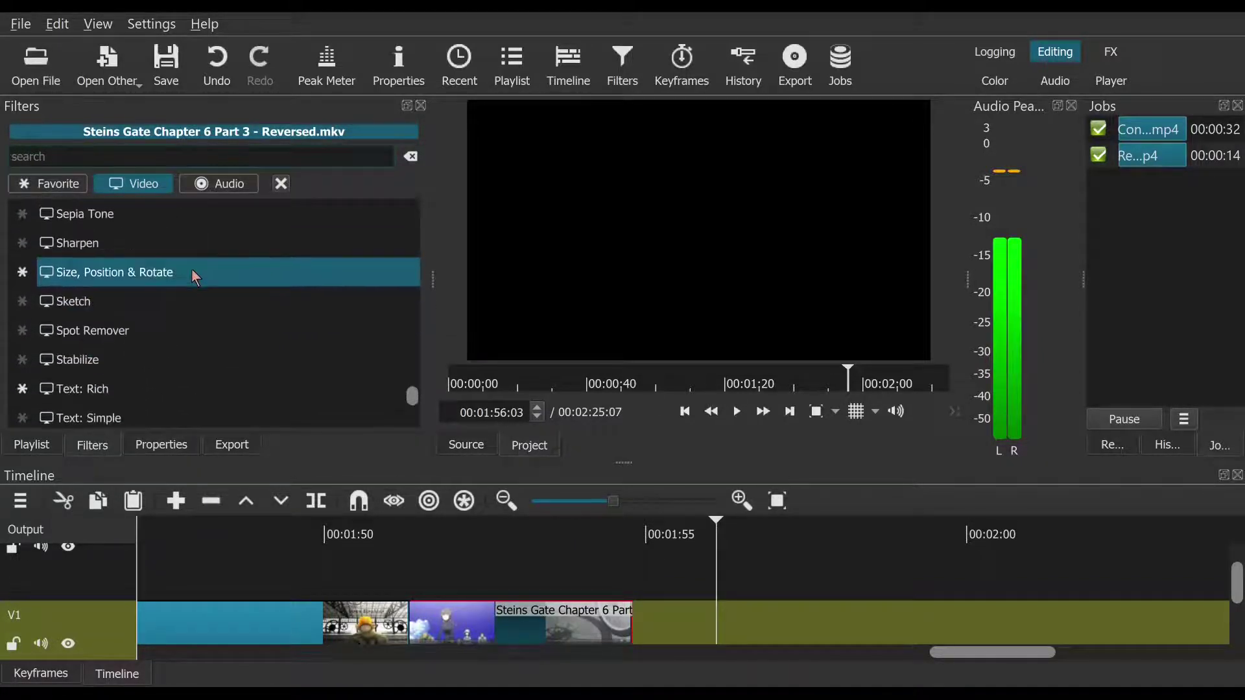
scroll(192, 272, up, 3)
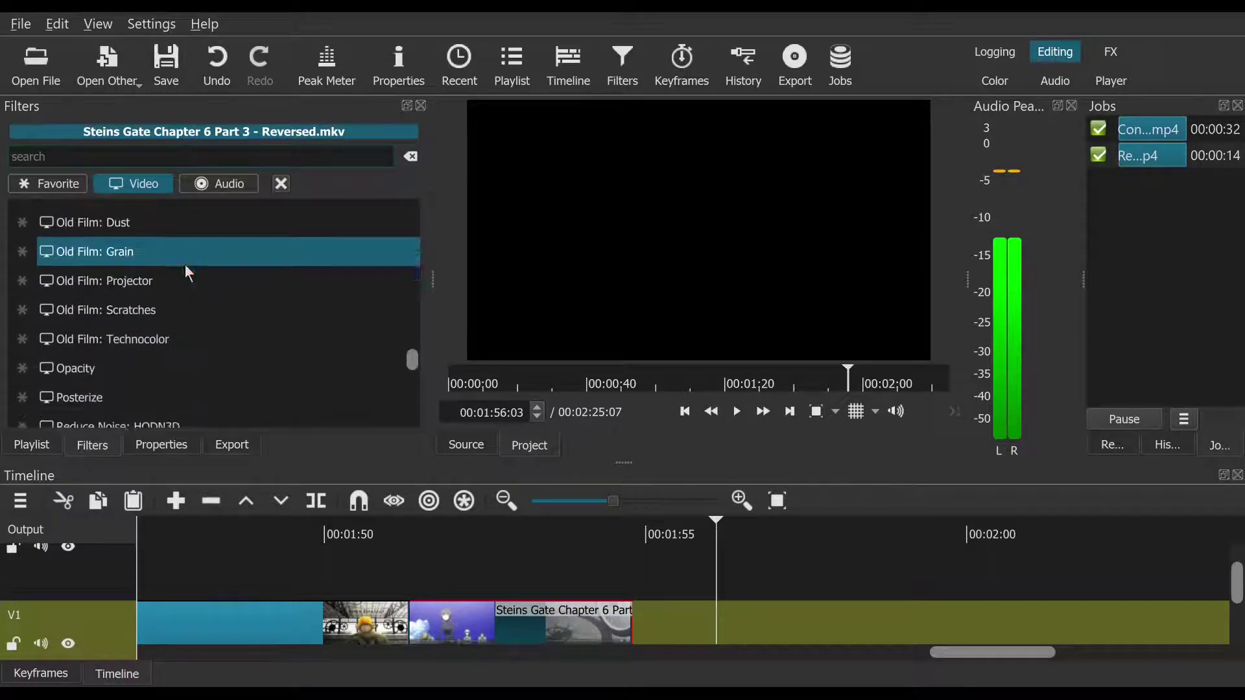
click(206, 322)
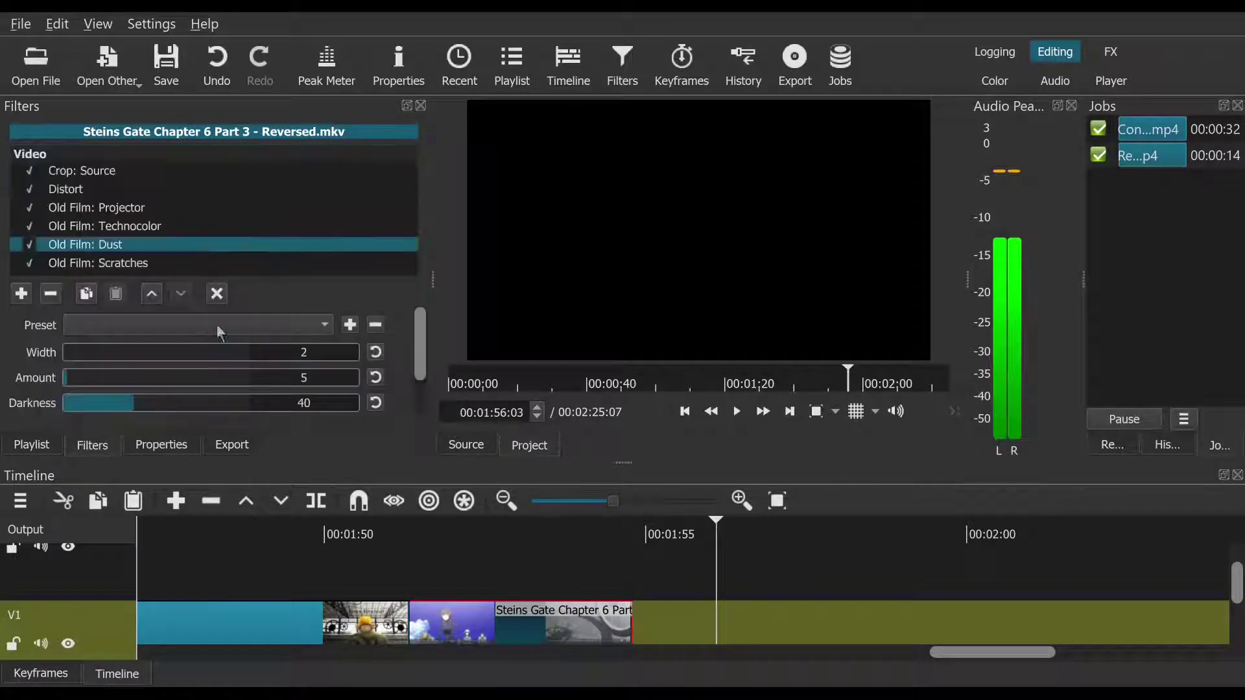
click(444, 538)
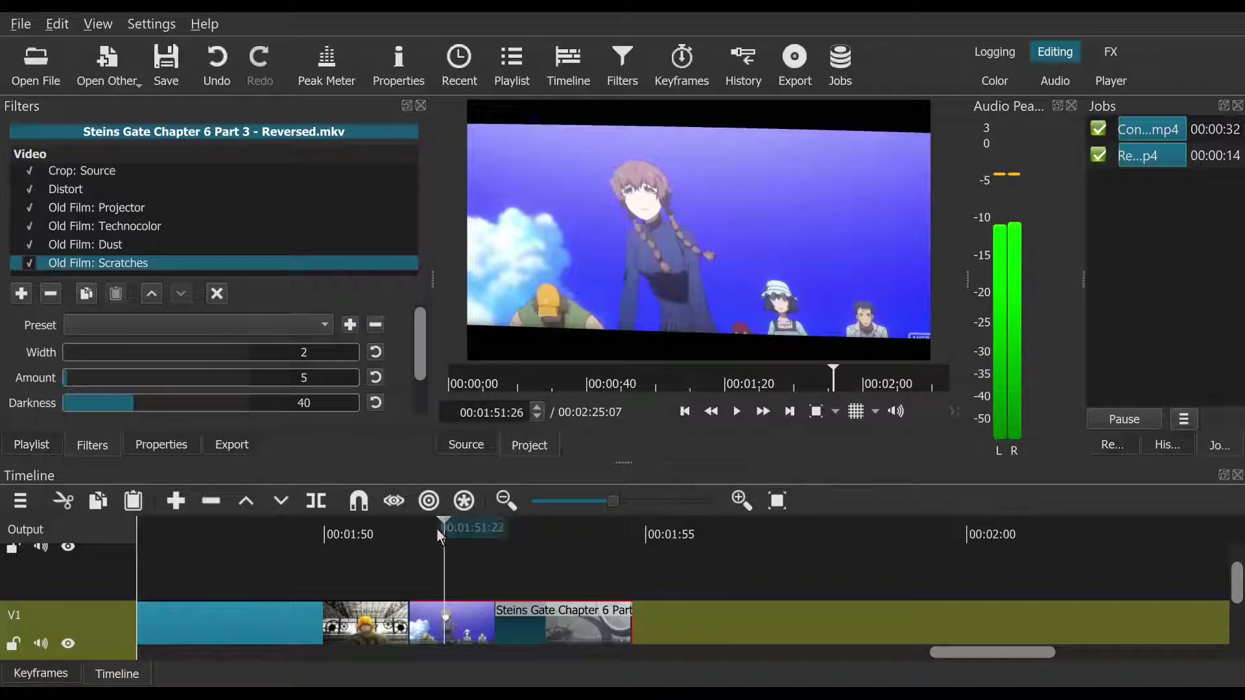
drag(98, 354, 122, 382)
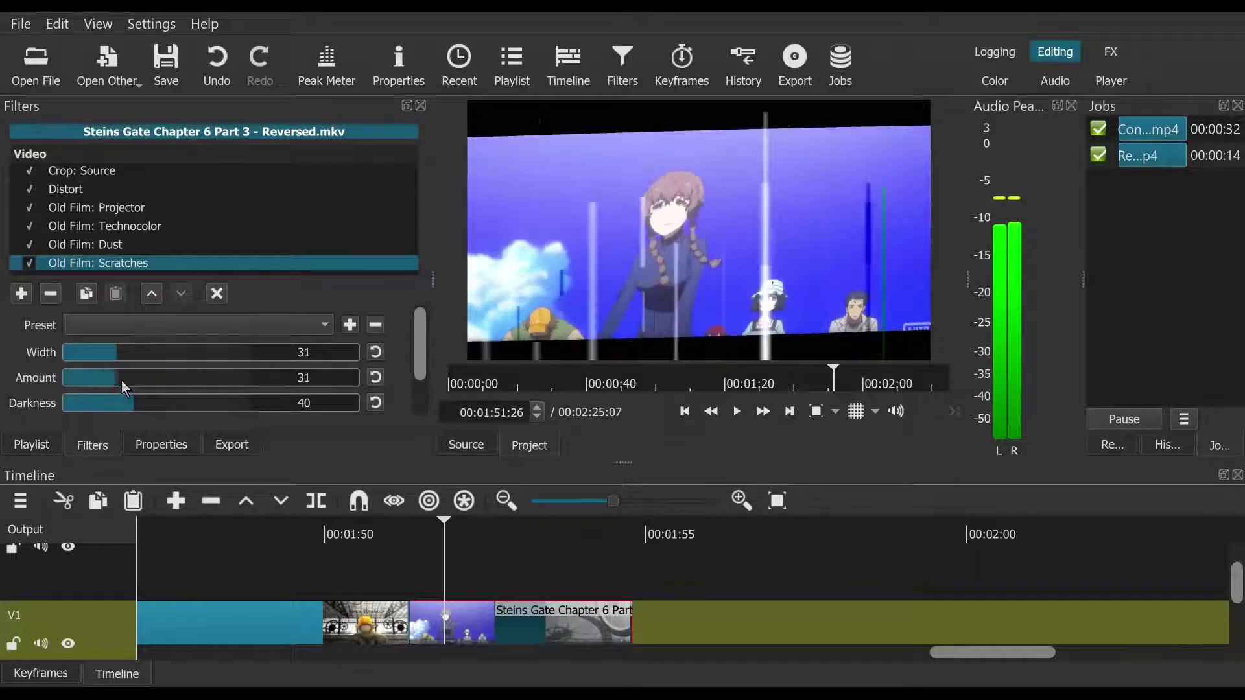
Step: Play the reversed clip from its start to review the scratches together with the other old-film filters
click(685, 412)
click(736, 415)
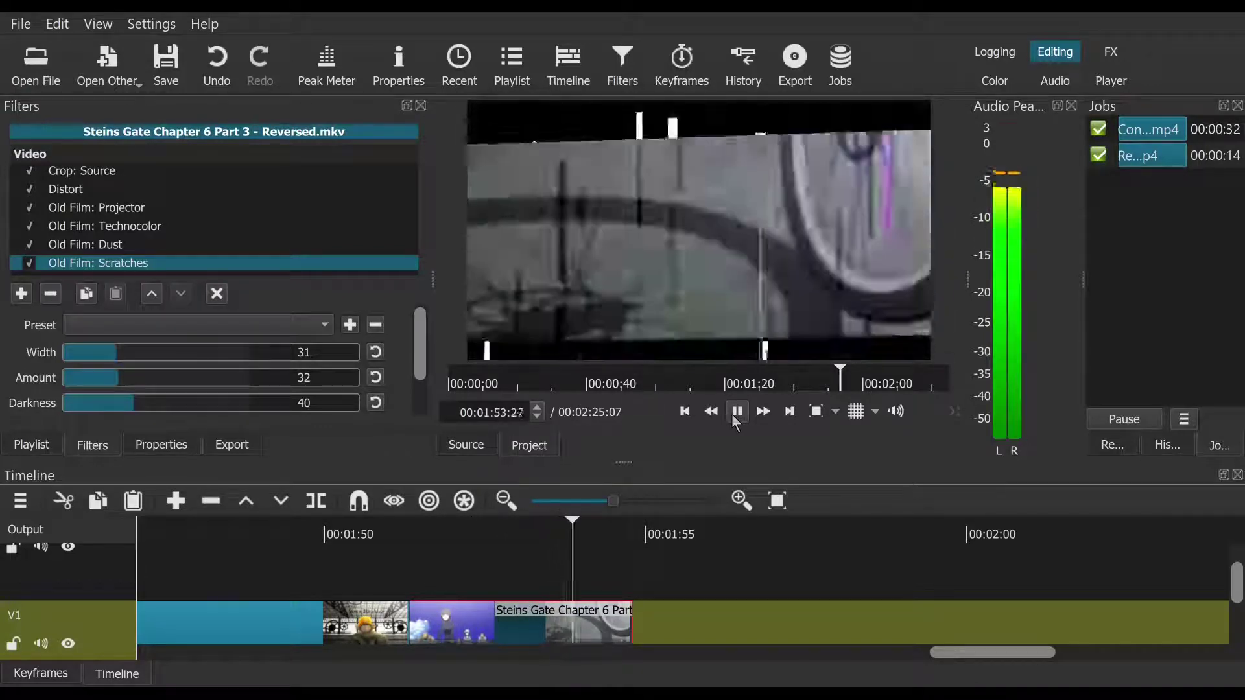
click(685, 412)
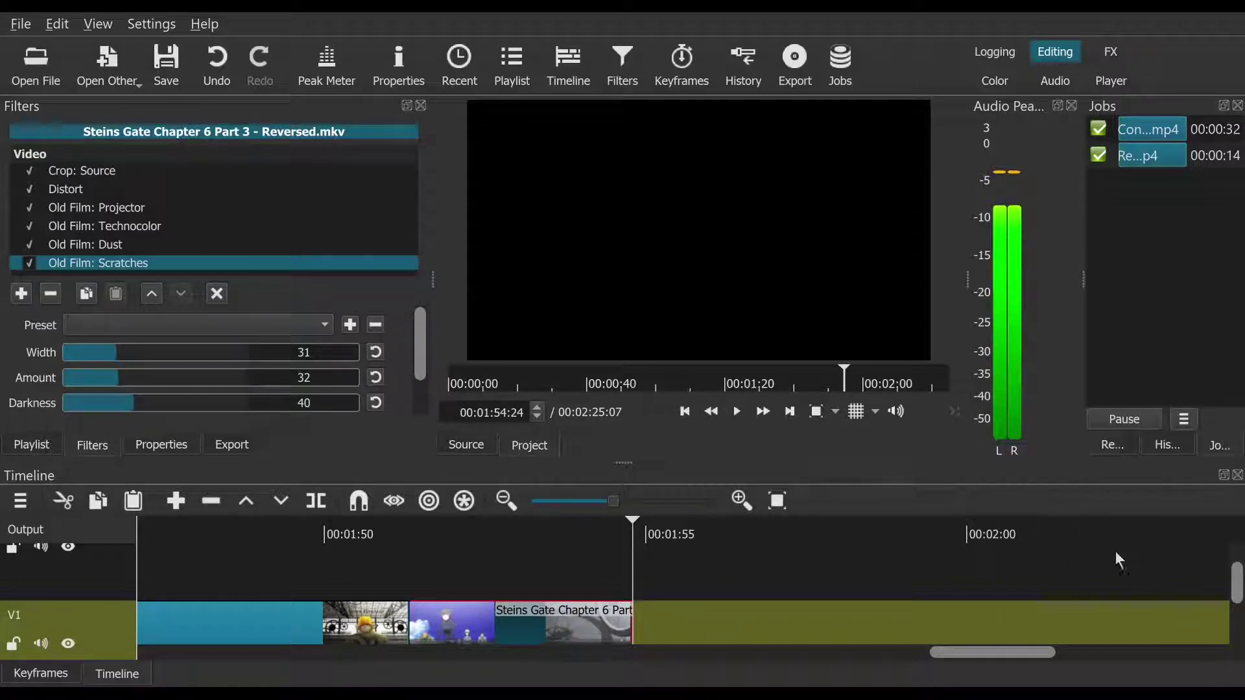
Step: Open the full Steins;Gate opening AMV as the source, preview its beginning and set its audio track to None
drag(1034, 653, 919, 654)
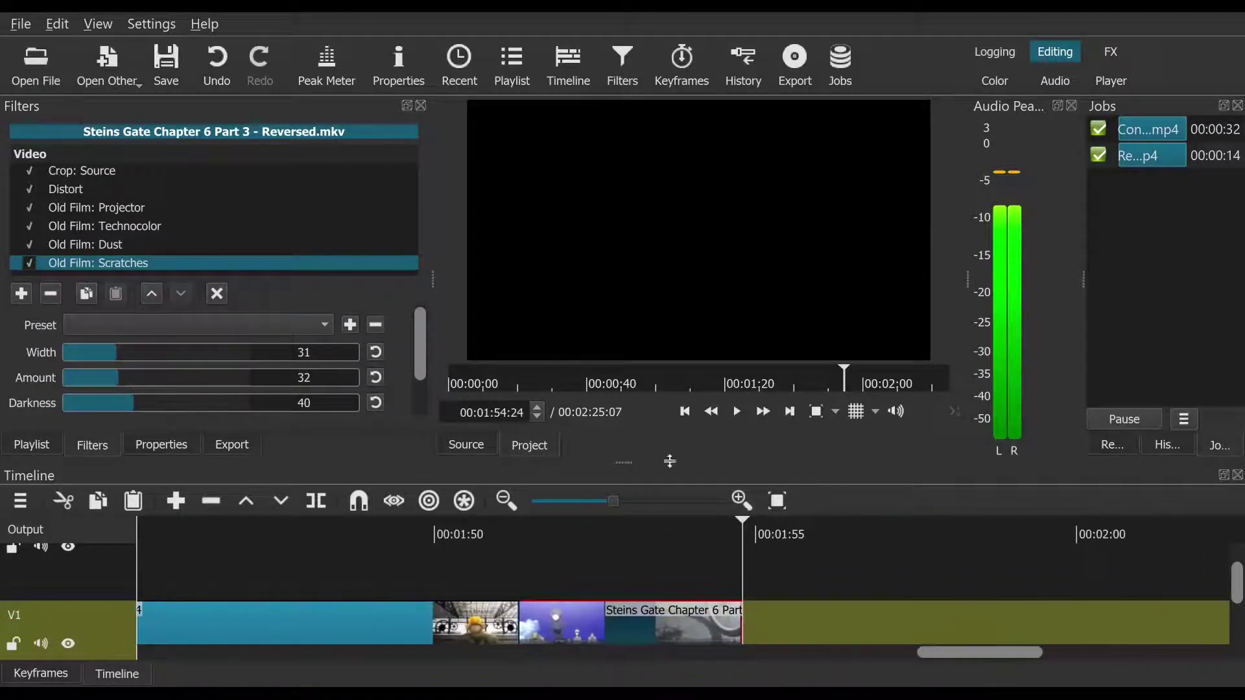
click(473, 449)
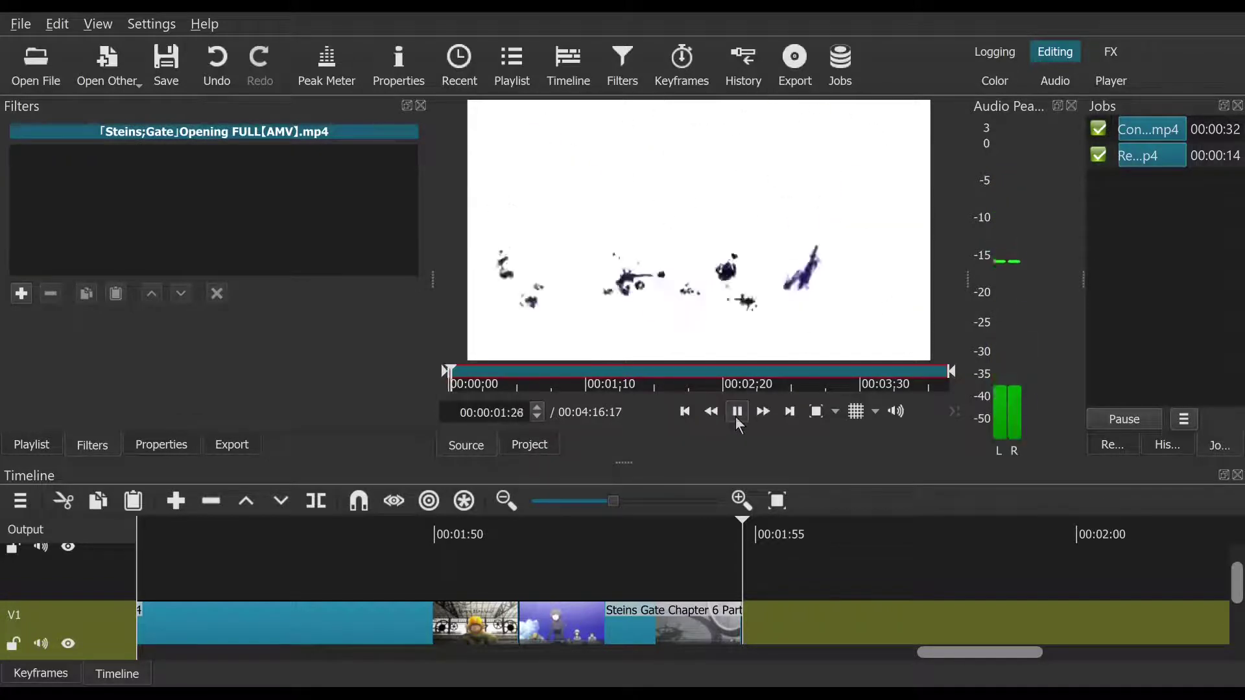
click(736, 415)
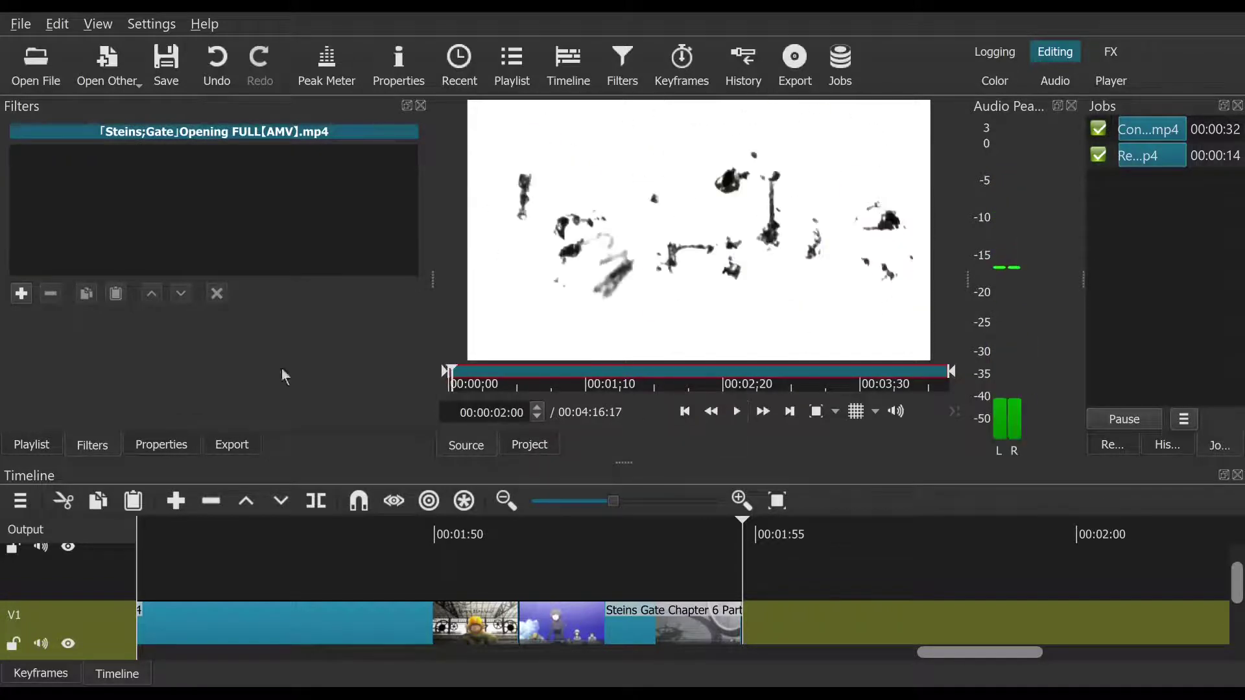
click(21, 293)
scroll(24, 298, down, 2)
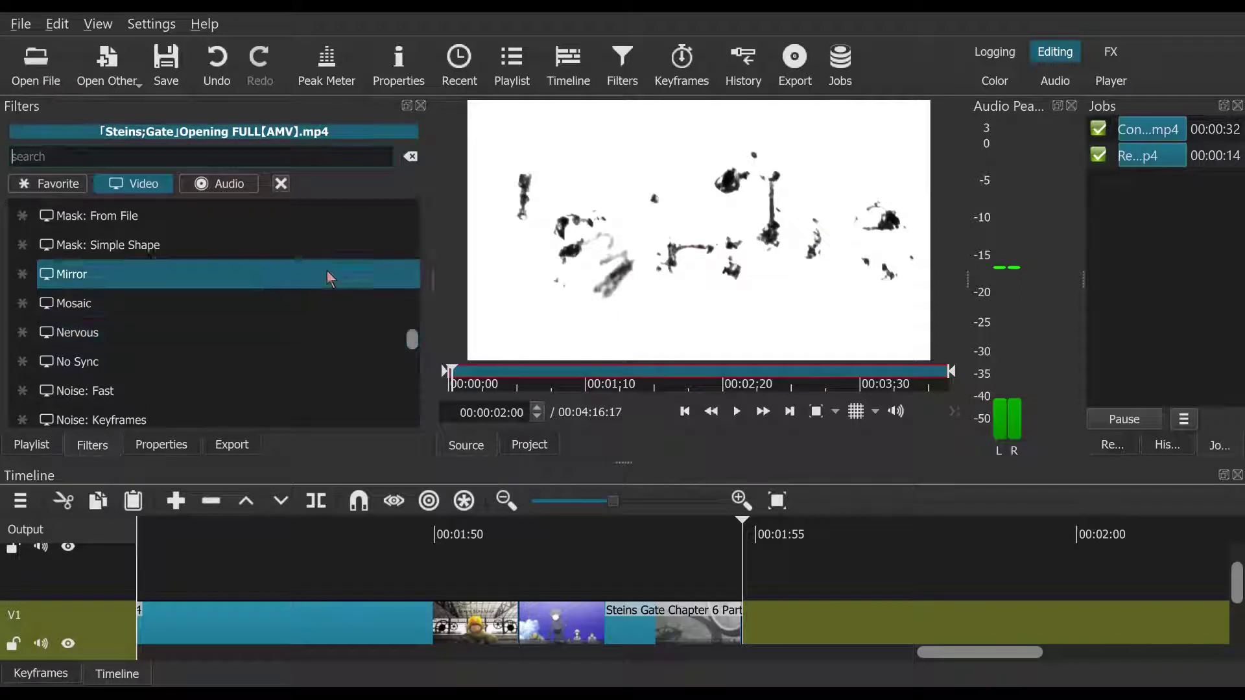
click(187, 450)
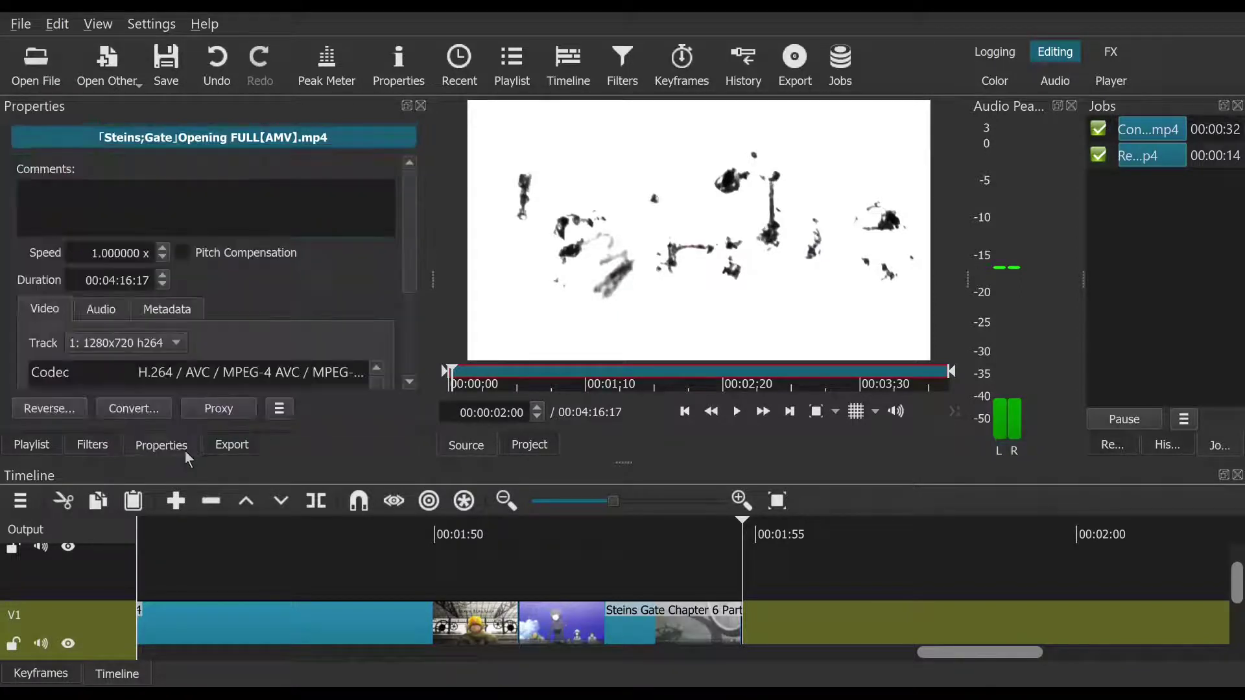
click(106, 314)
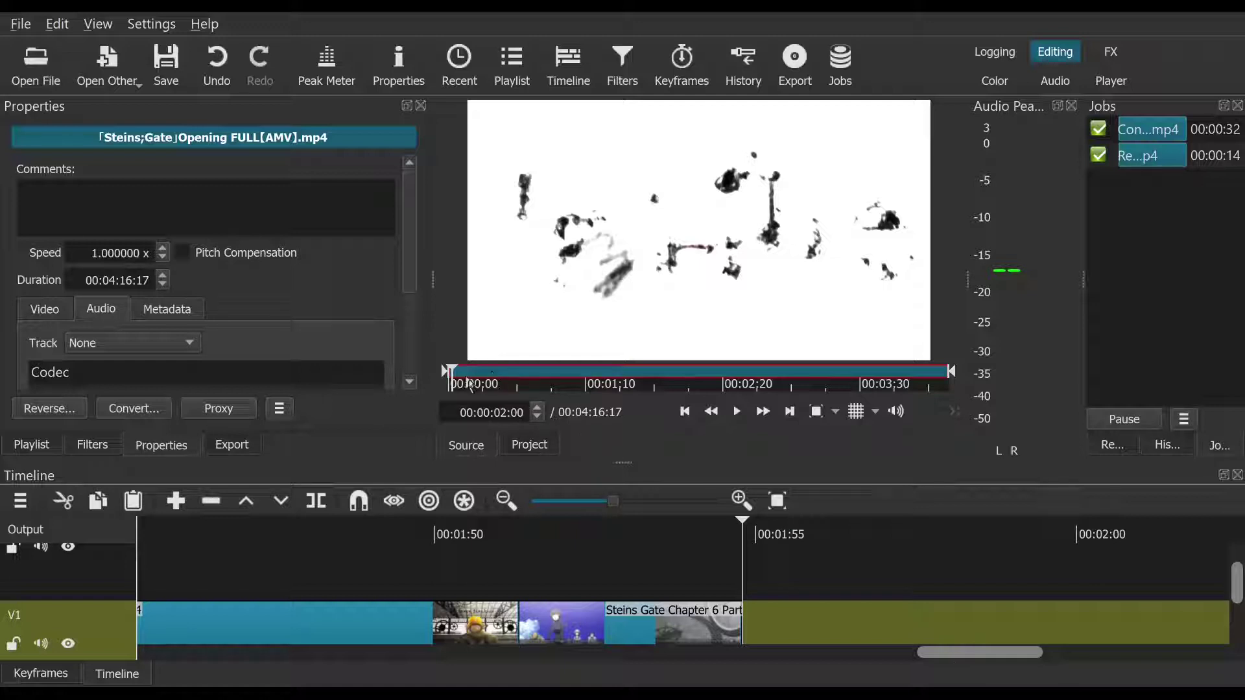
Step: Set the opening video's in point to 00:02:26:14 and place the trimmed clip on V1 after the reversed clip
mouse_move(470, 384)
mouse_down()
mouse_move(786, 379)
mouse_move(745, 376)
mouse_up()
click(647, 384)
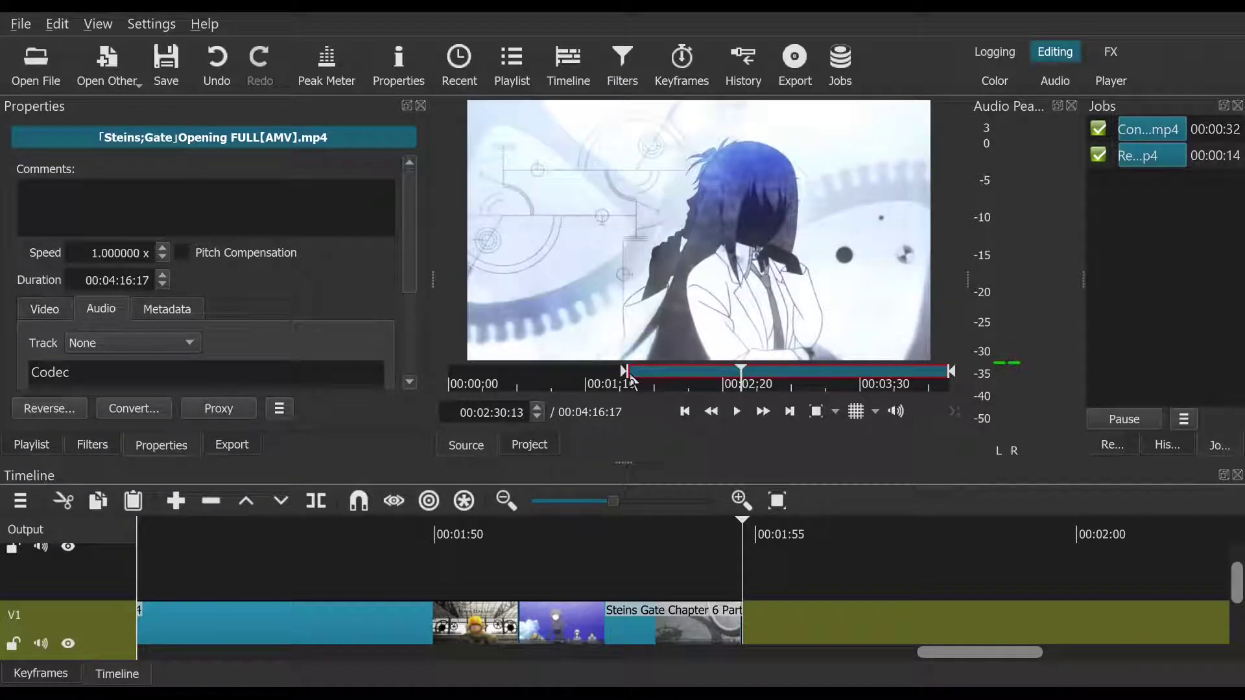
drag(627, 376, 737, 390)
click(731, 387)
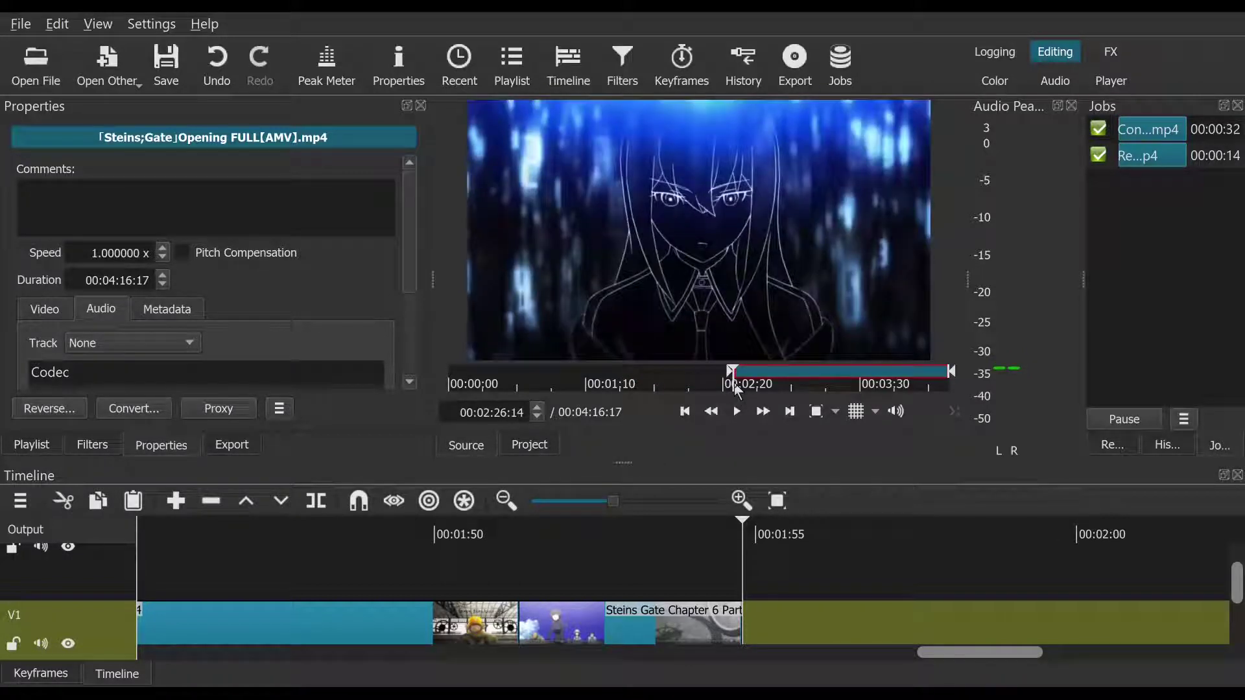
drag(705, 282, 752, 630)
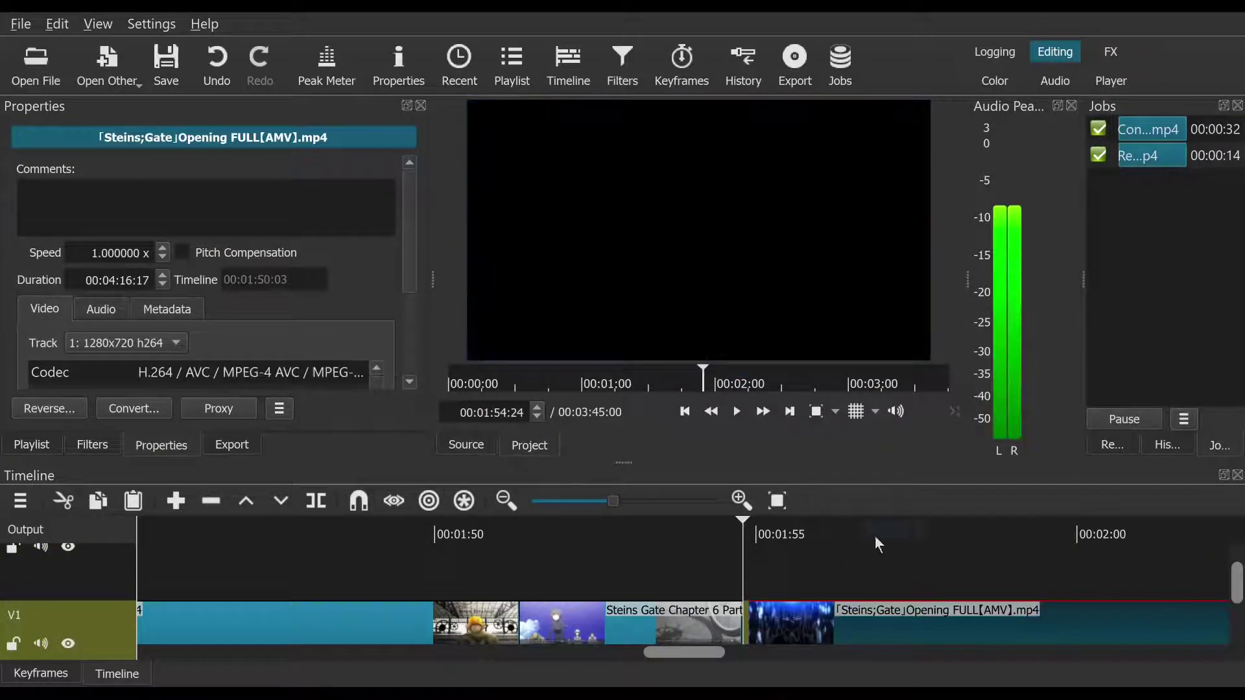
Step: Split the opening clip on V1 at 00:01:58:14 and remove the segment between the reversed clip and the cut
click(948, 527)
mouse_move(959, 530)
mouse_down()
mouse_move(1045, 538)
mouse_move(971, 533)
mouse_up()
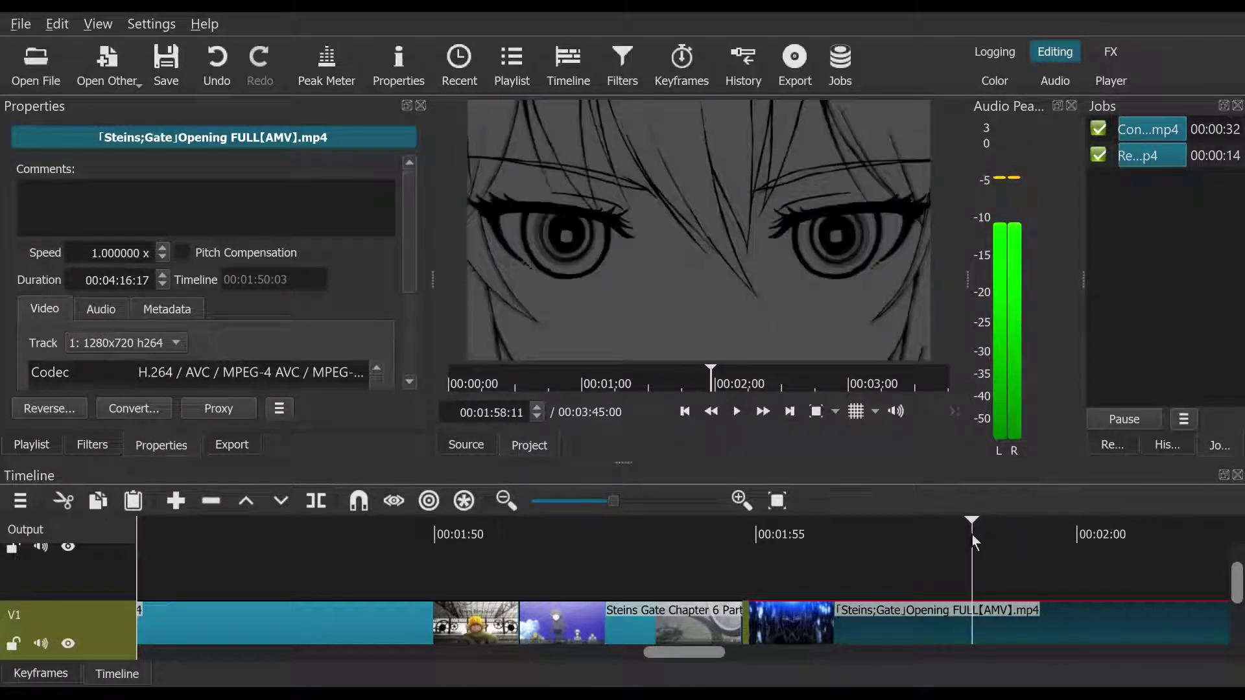
click(537, 408)
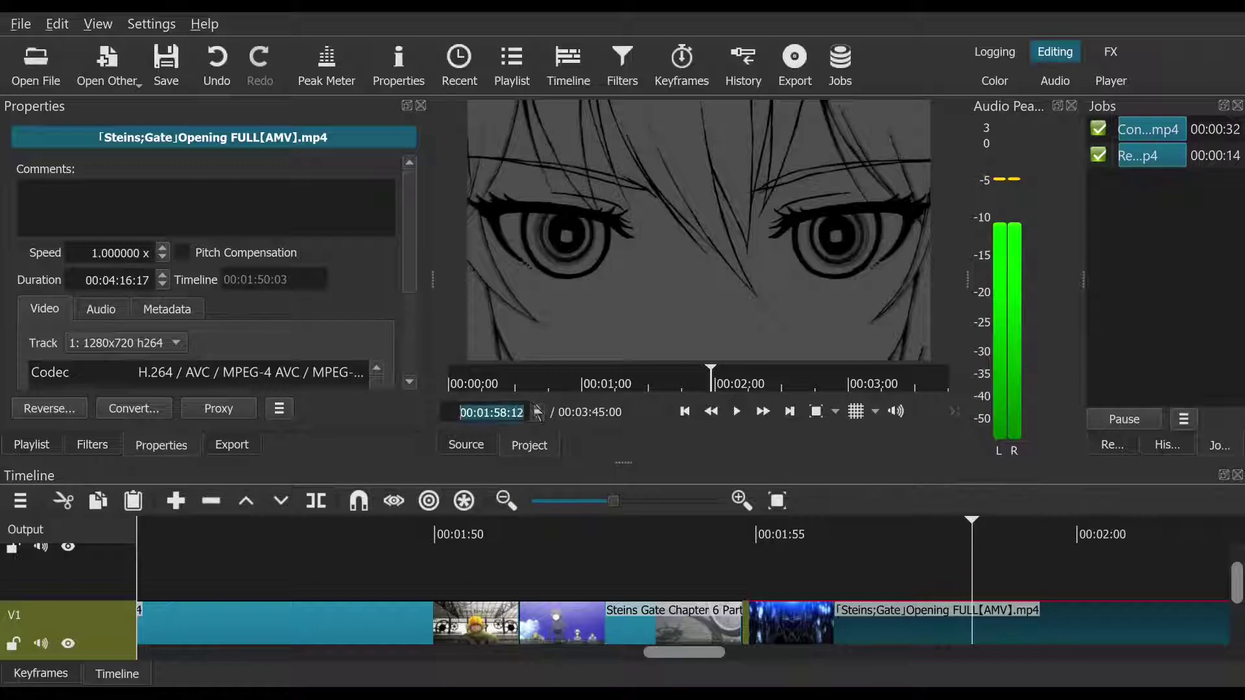
click(537, 407)
click(537, 407)
click(537, 407)
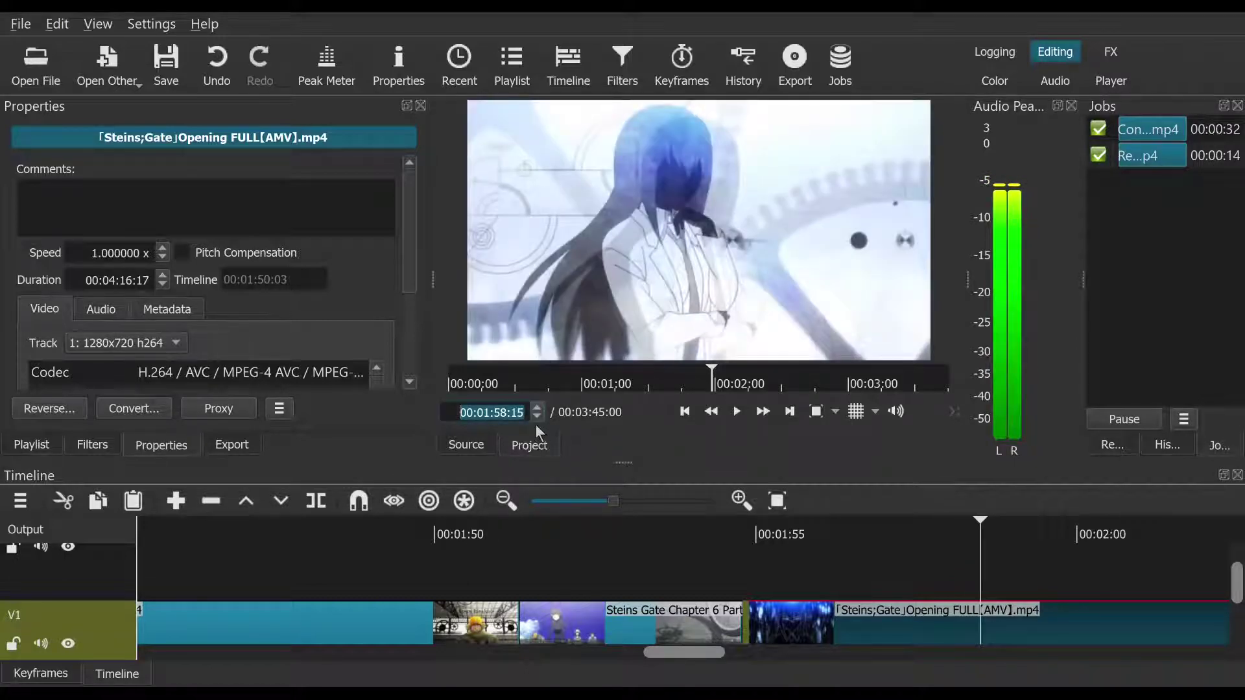
click(537, 417)
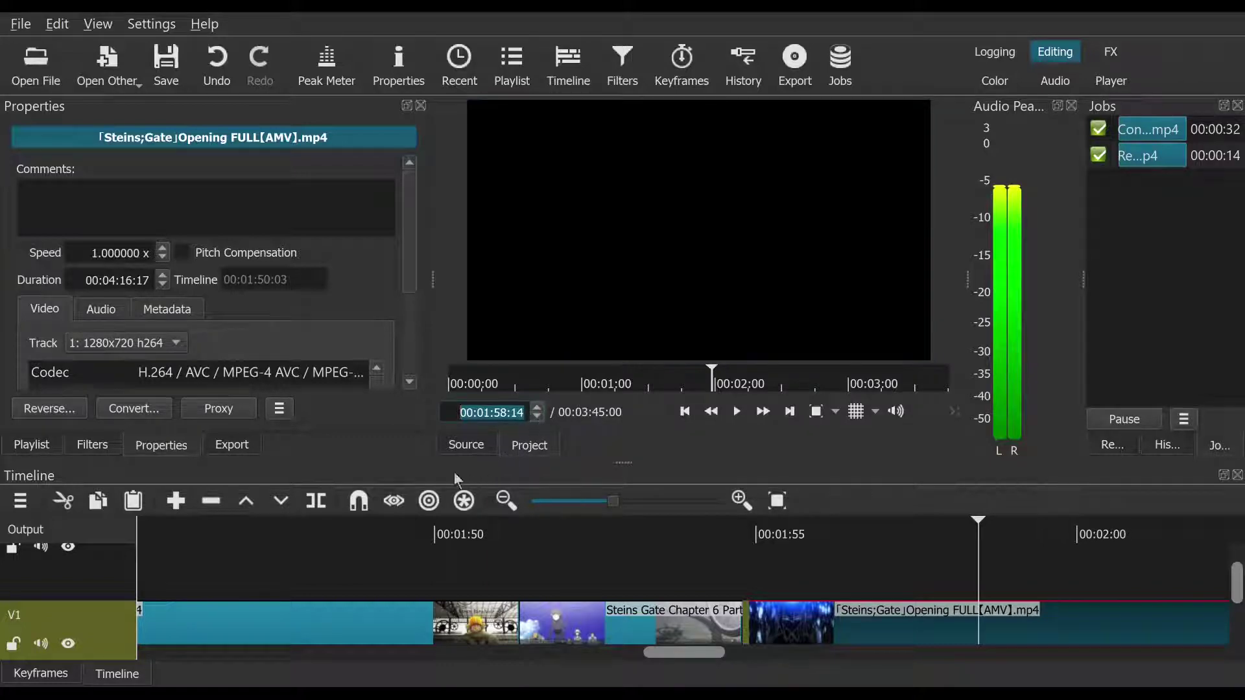
click(327, 499)
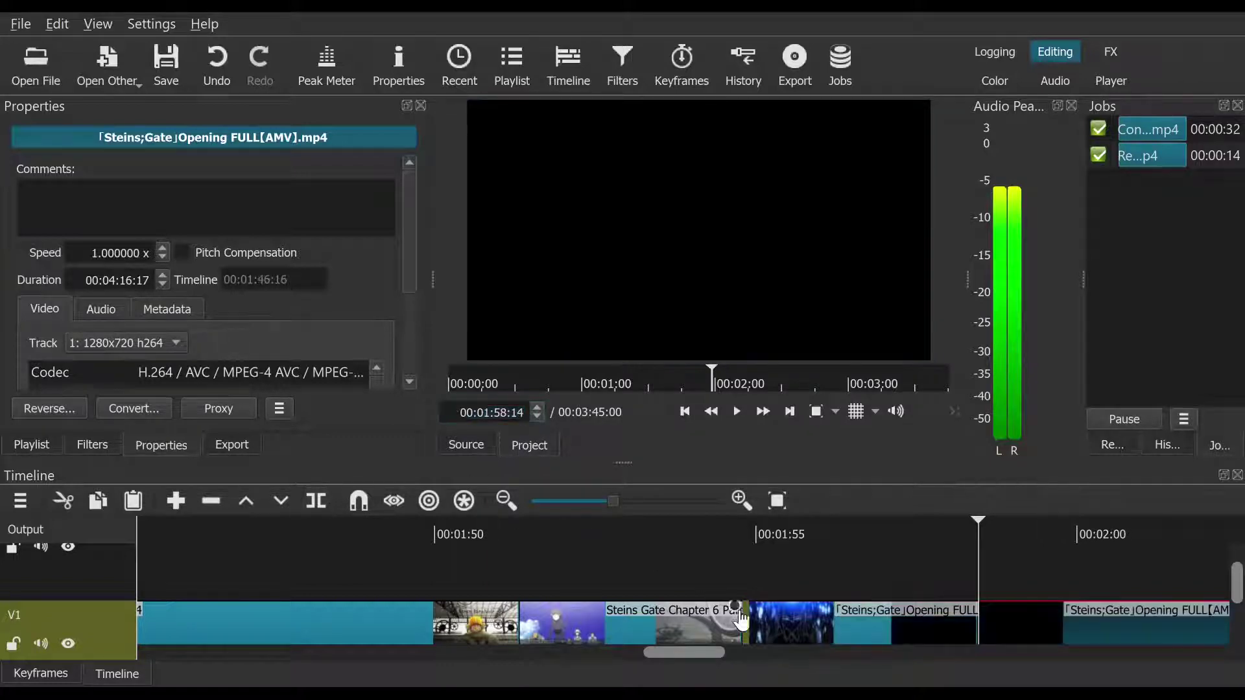
right_click(819, 625)
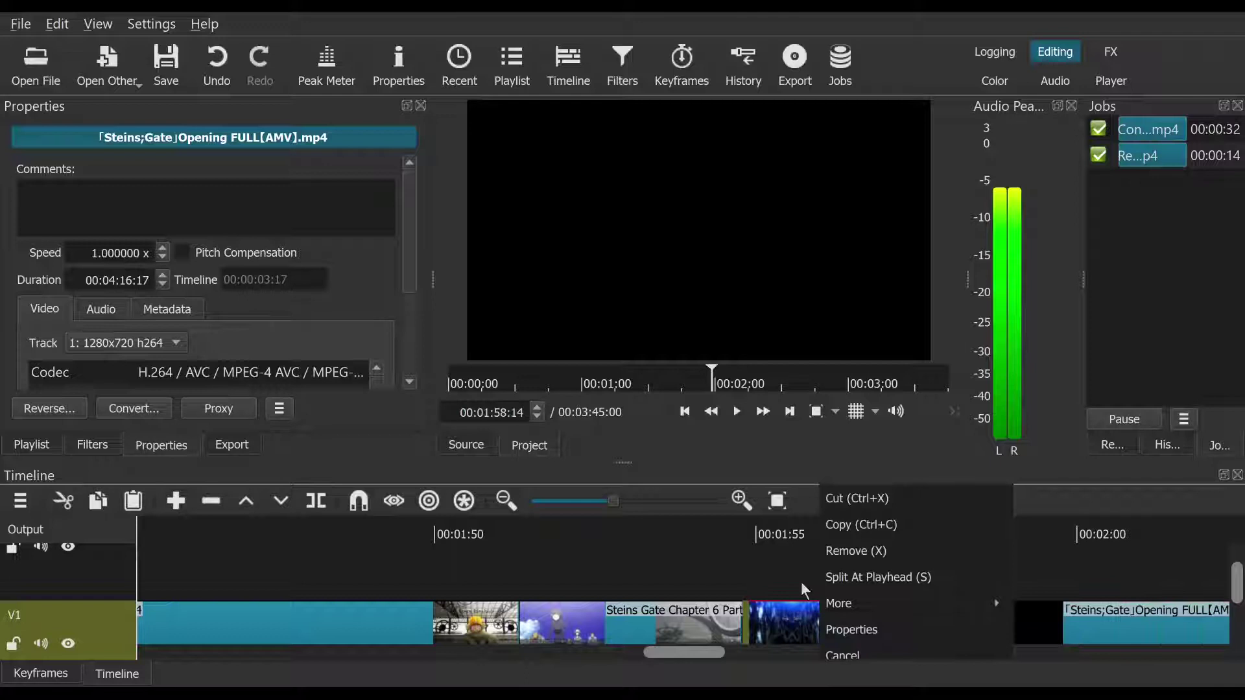
click(840, 552)
drag(875, 610, 852, 597)
Step: Play from the end of the reversed clip into the shortened opening clip to review the transition
click(668, 544)
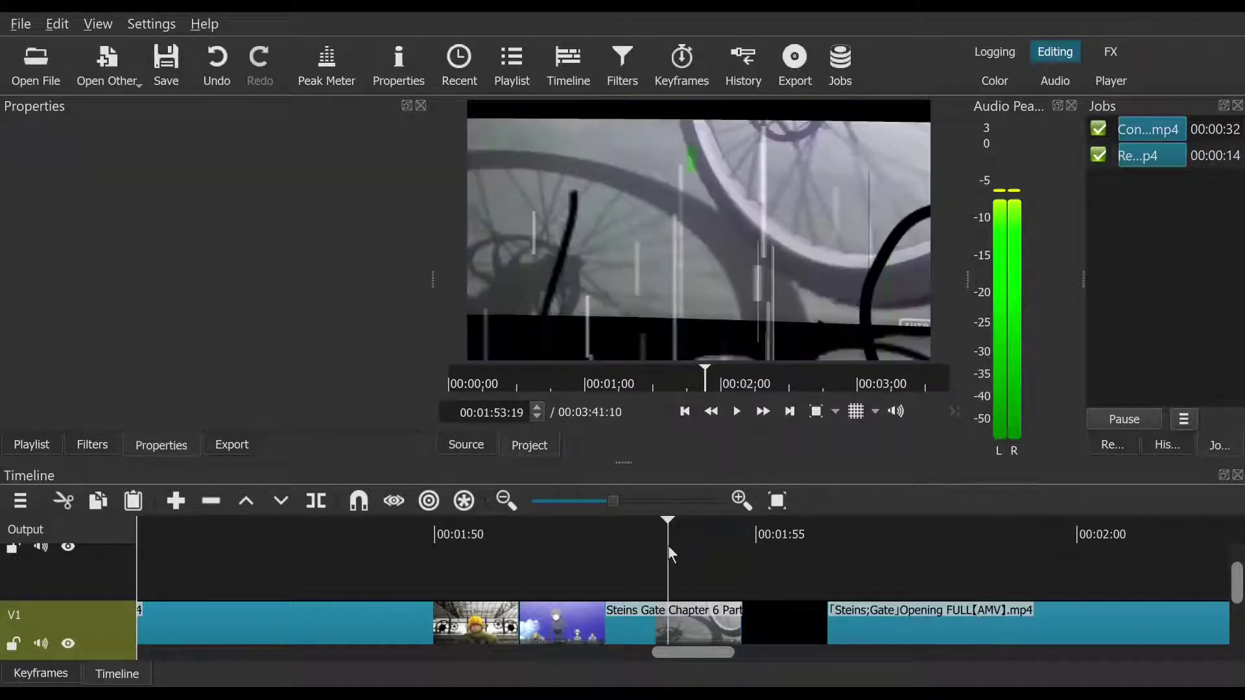
click(739, 422)
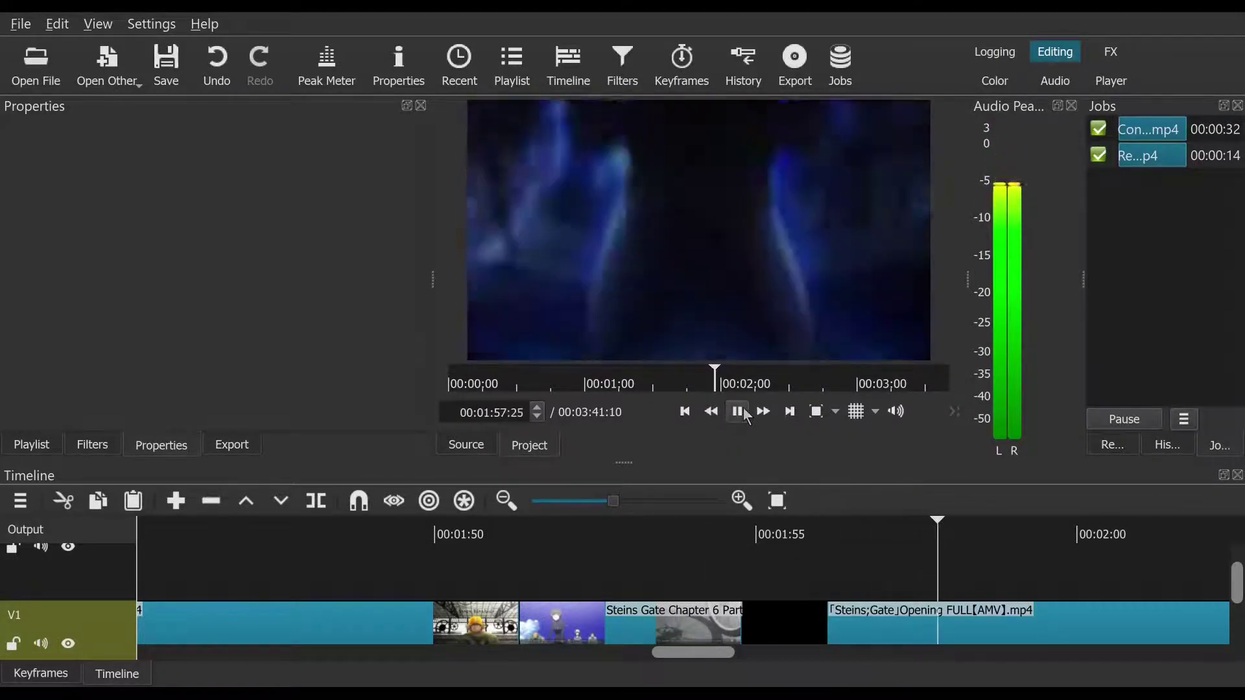
click(746, 415)
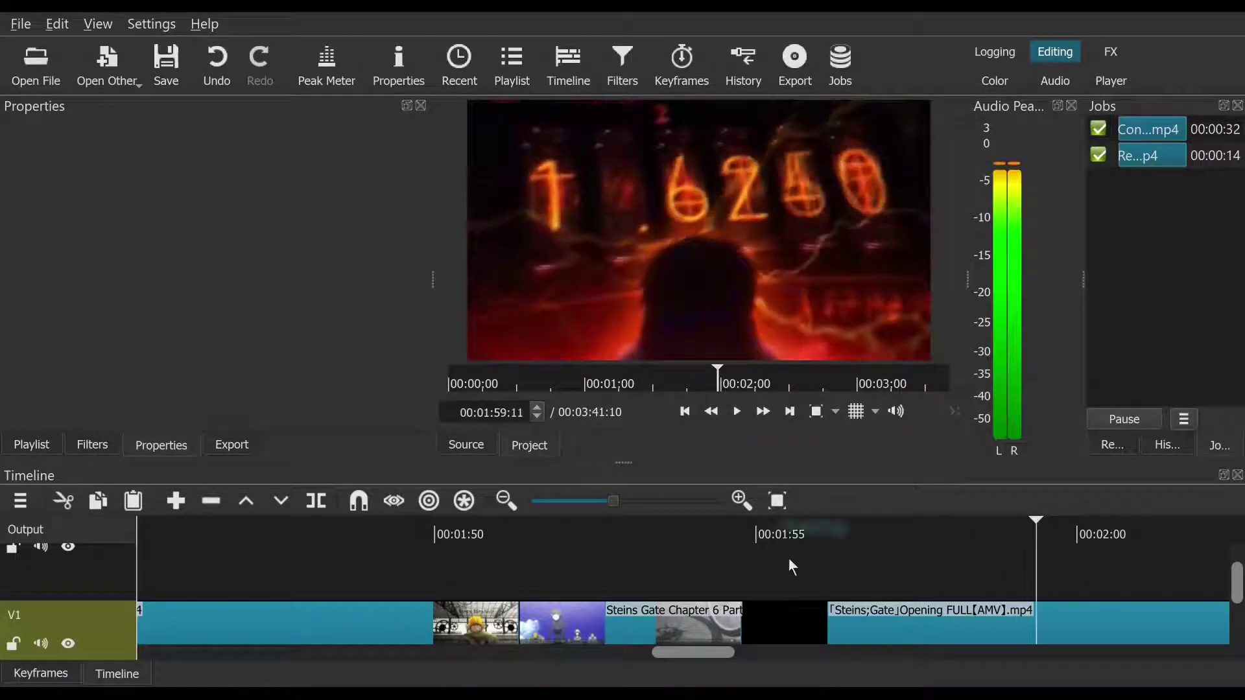
Step: Find the end of the clock shot in the opening clip and split the clip at 00:01:56:28
click(792, 532)
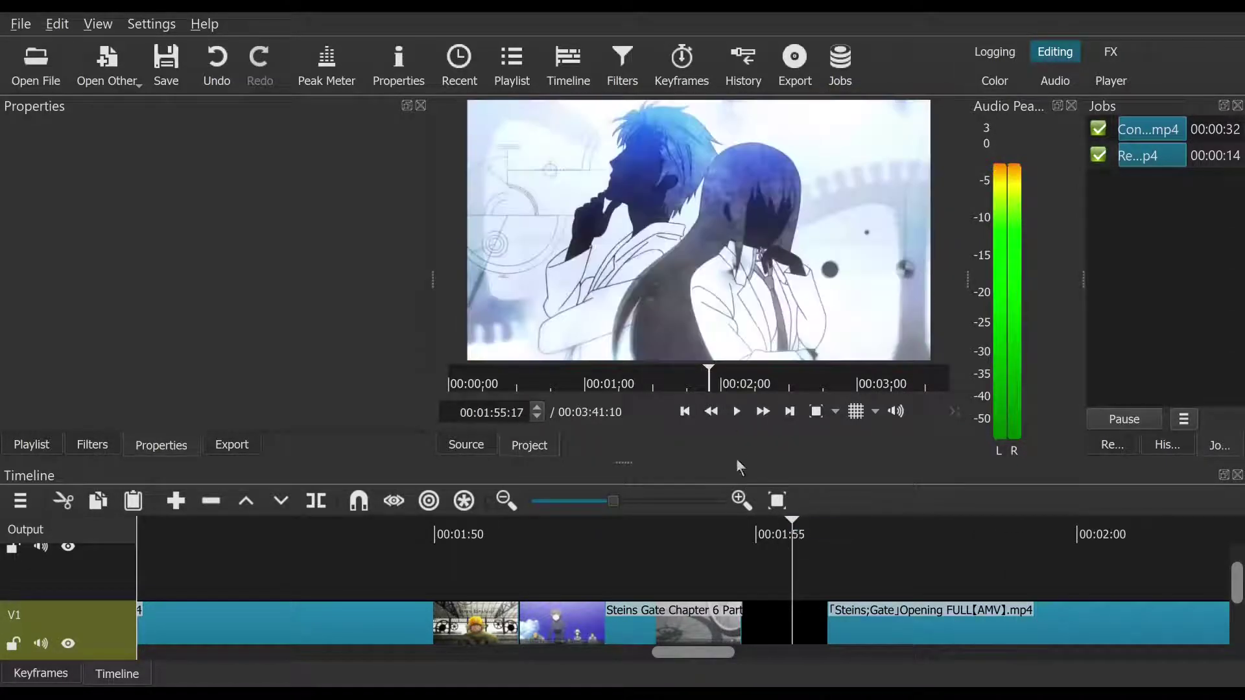
click(737, 415)
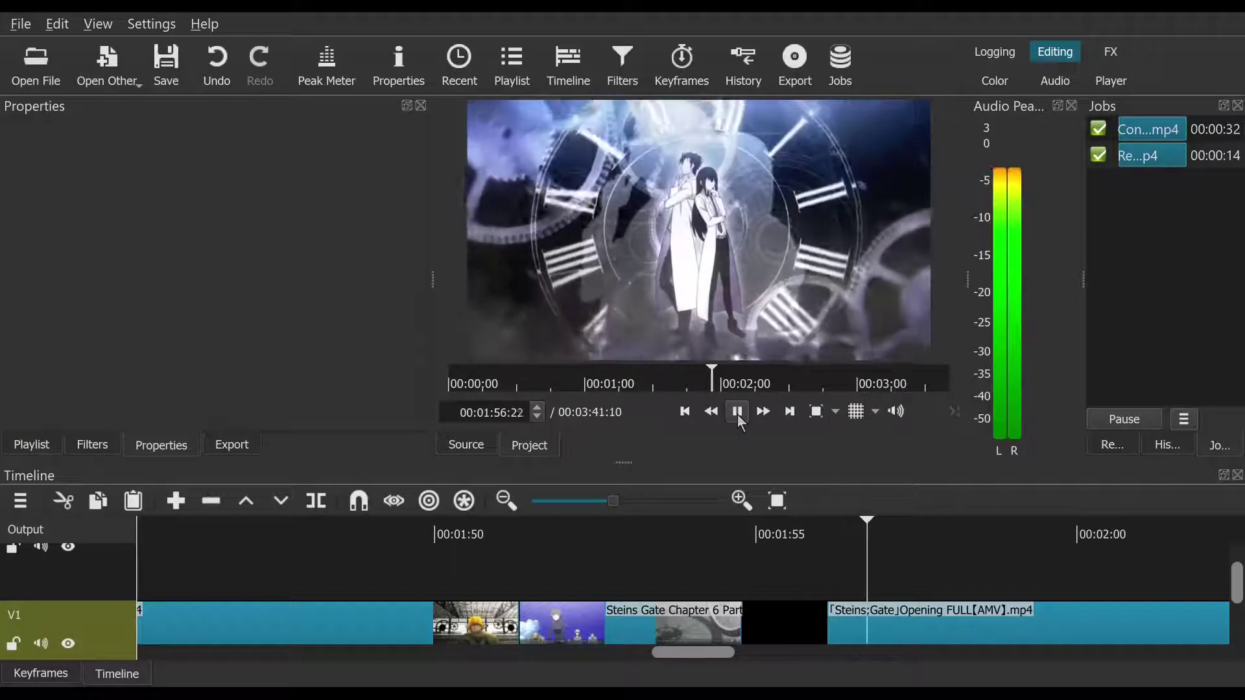
click(737, 414)
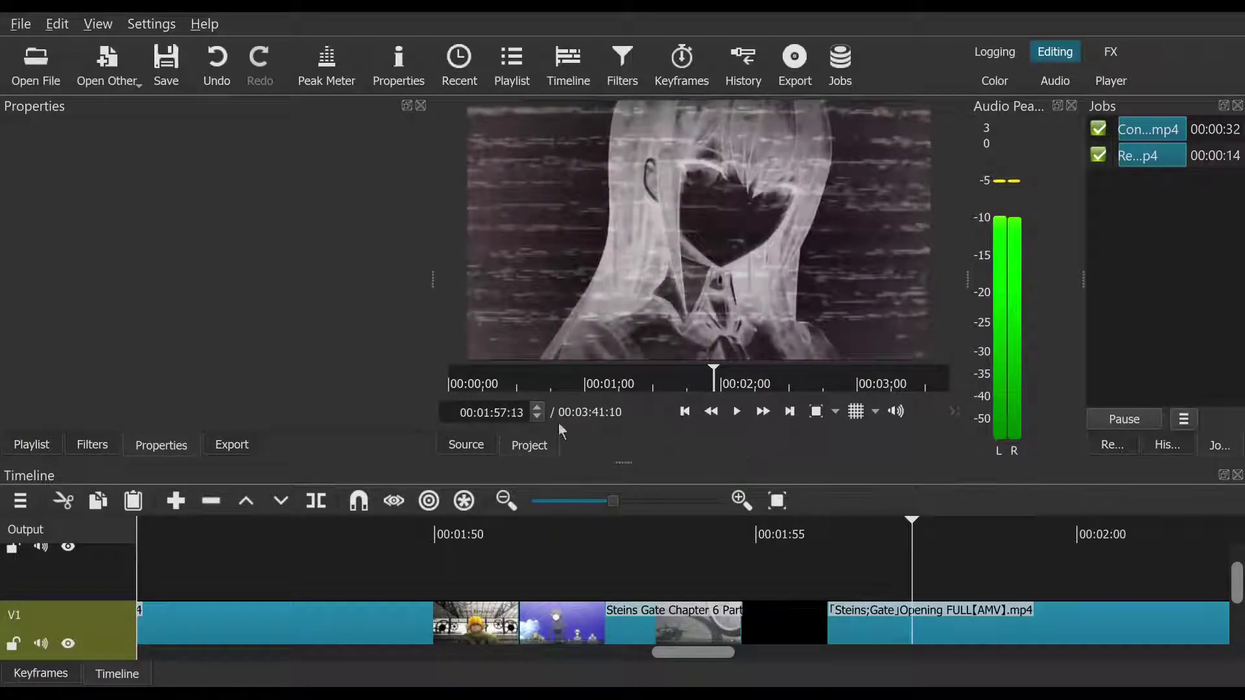
scroll(541, 415, down, 6)
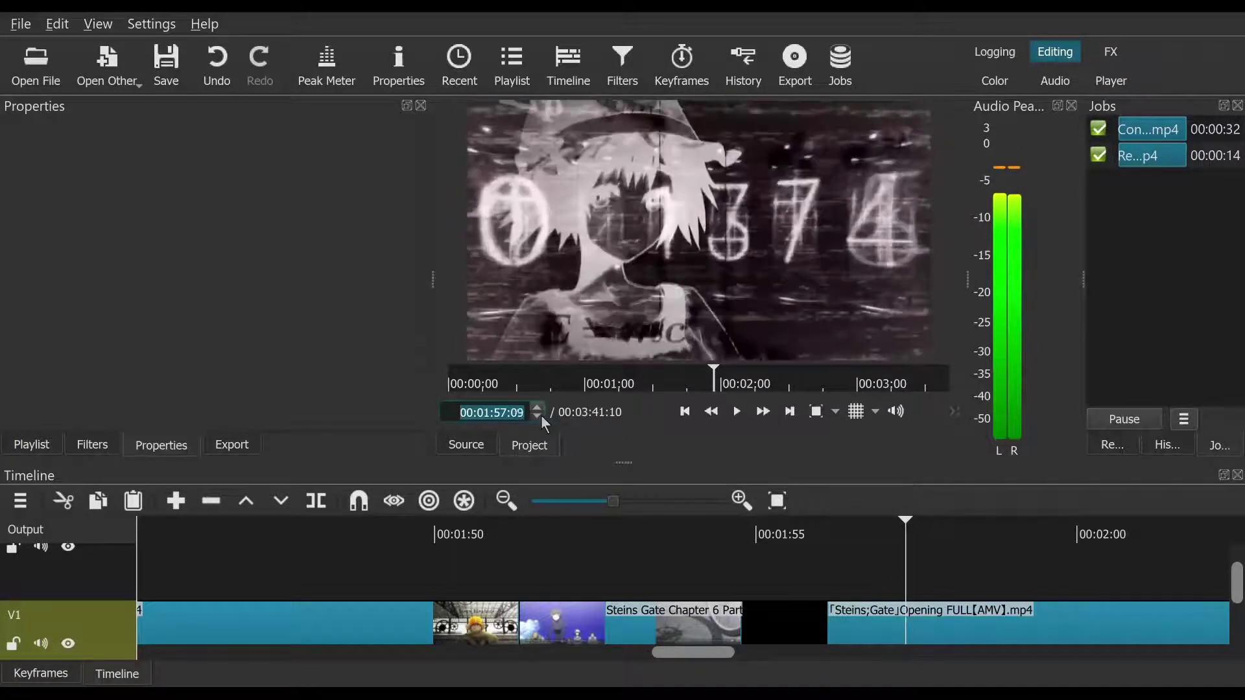
scroll(541, 415, down, 1)
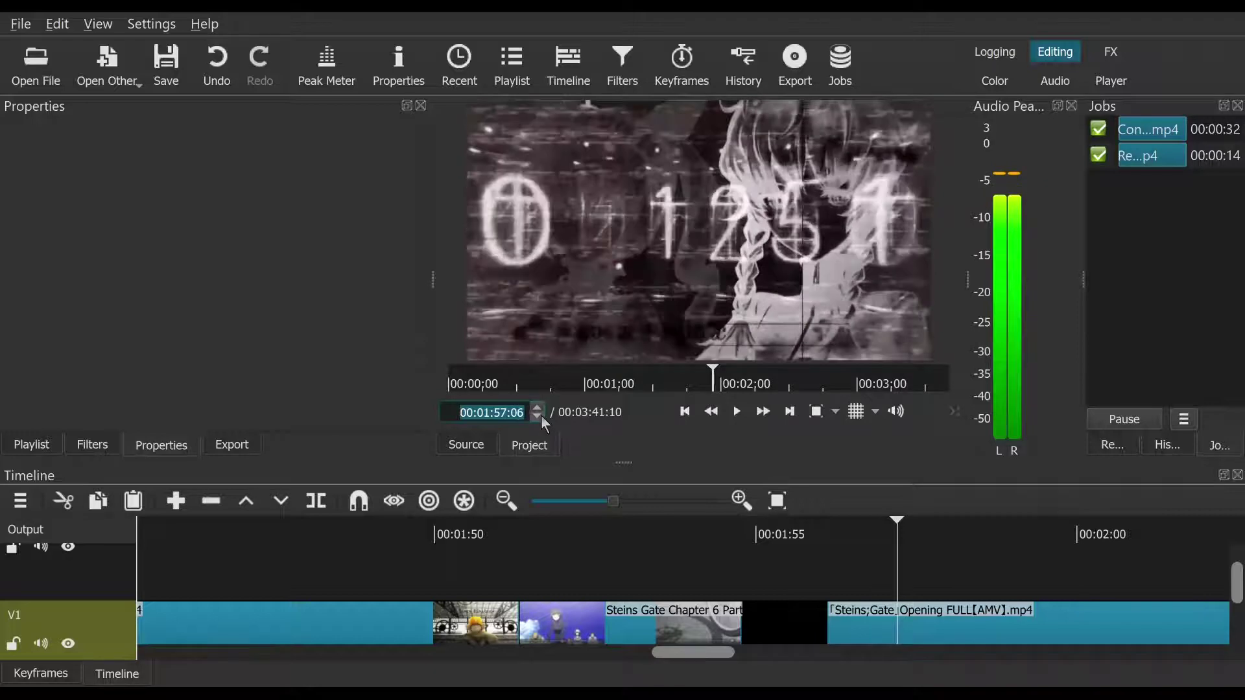
scroll(541, 415, down, 6)
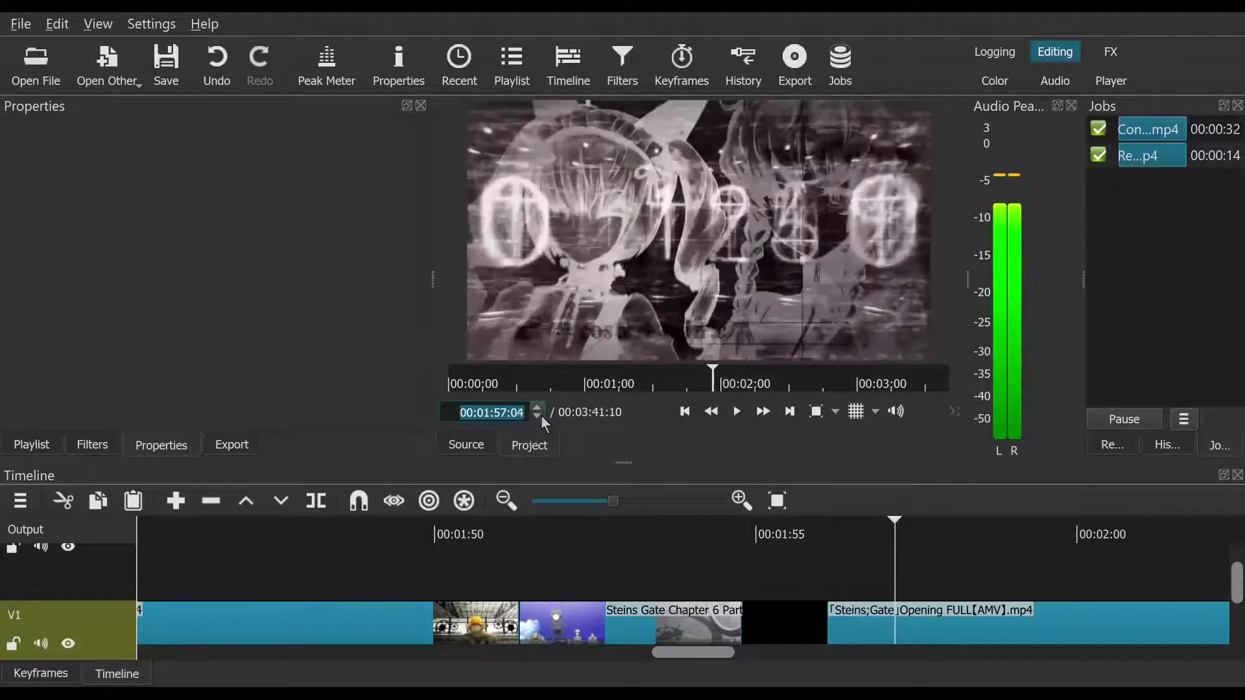
scroll(541, 415, down, 5)
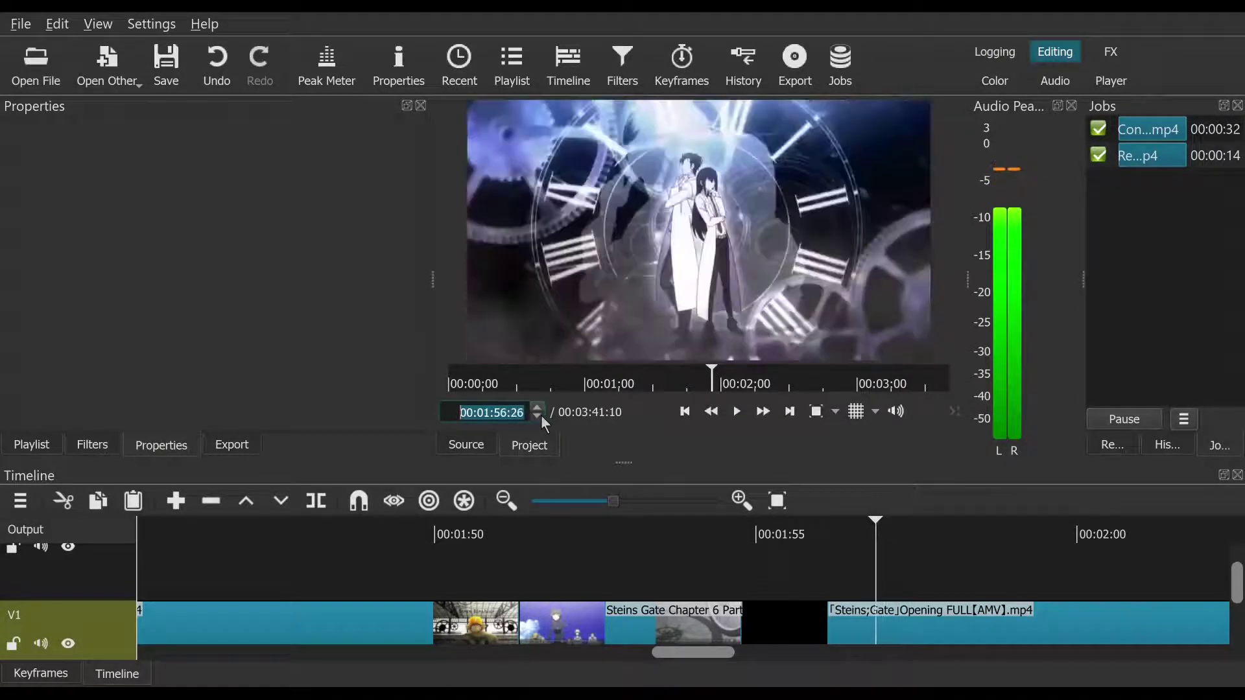
scroll(539, 407, up, 3)
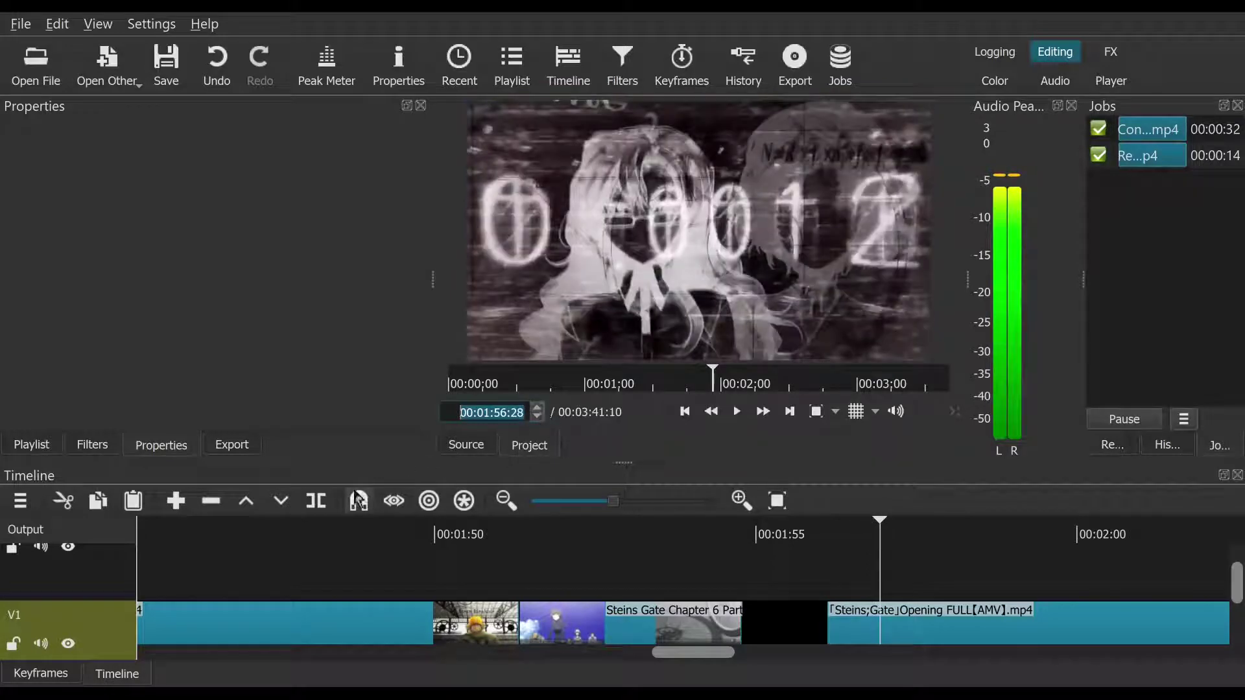
click(331, 504)
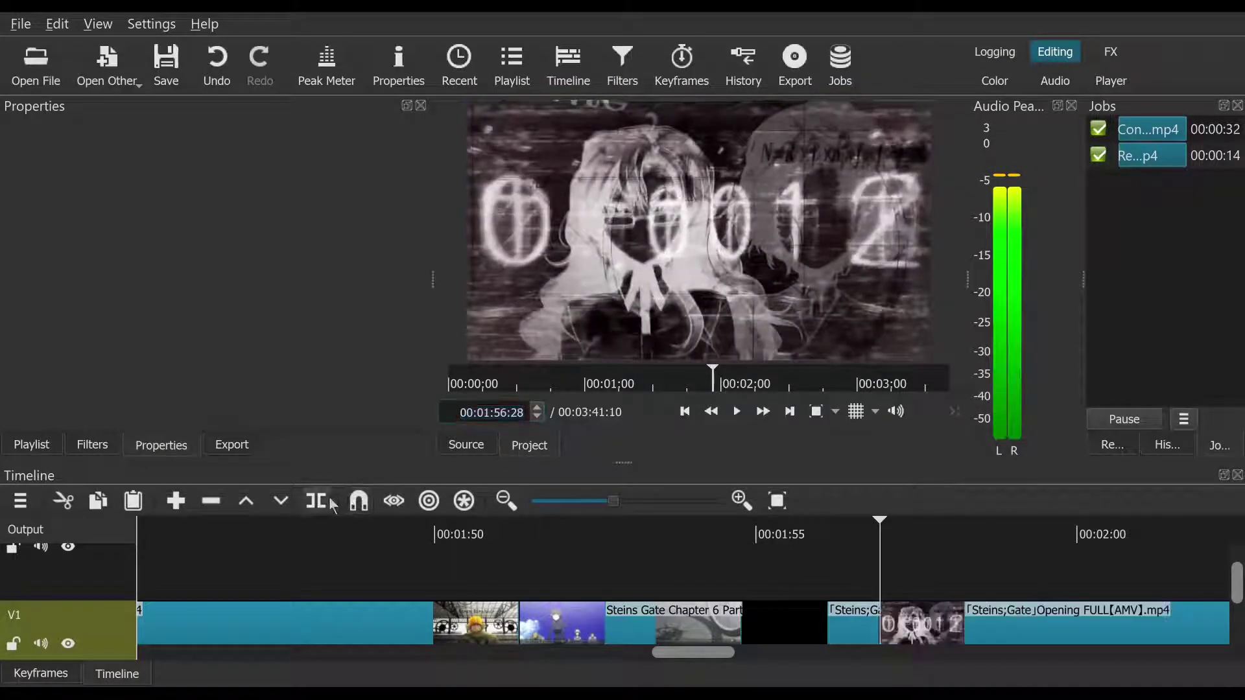
right_click(903, 627)
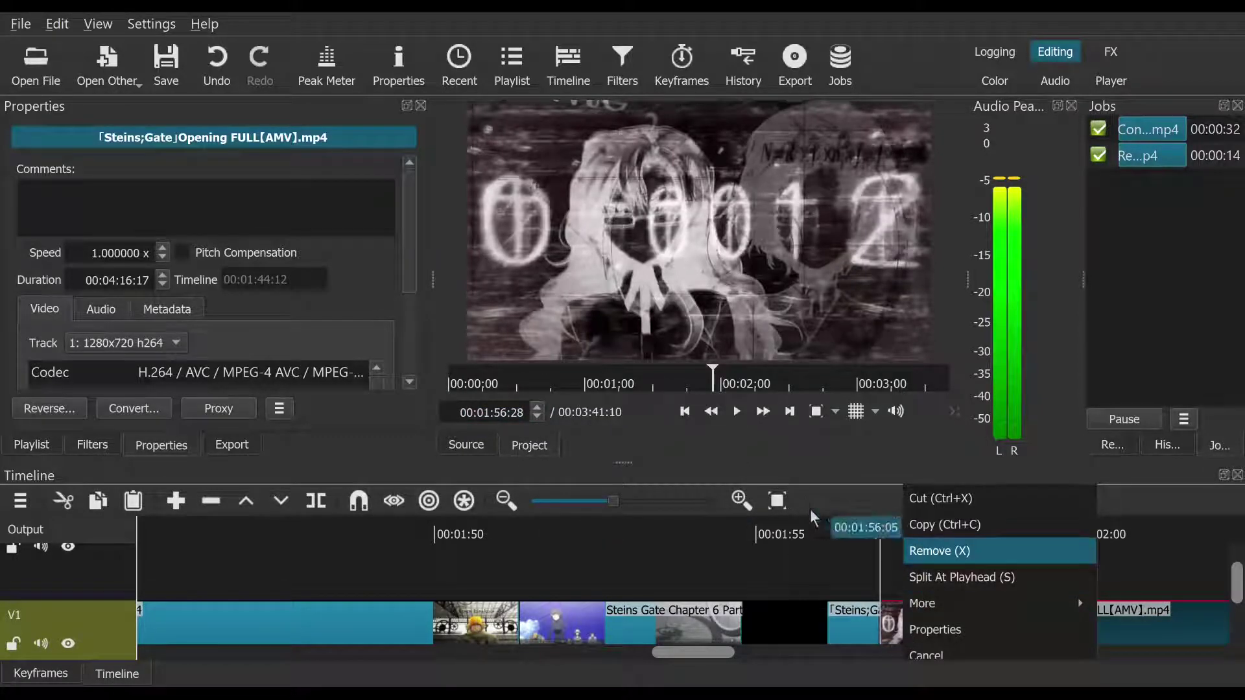
key(Up)
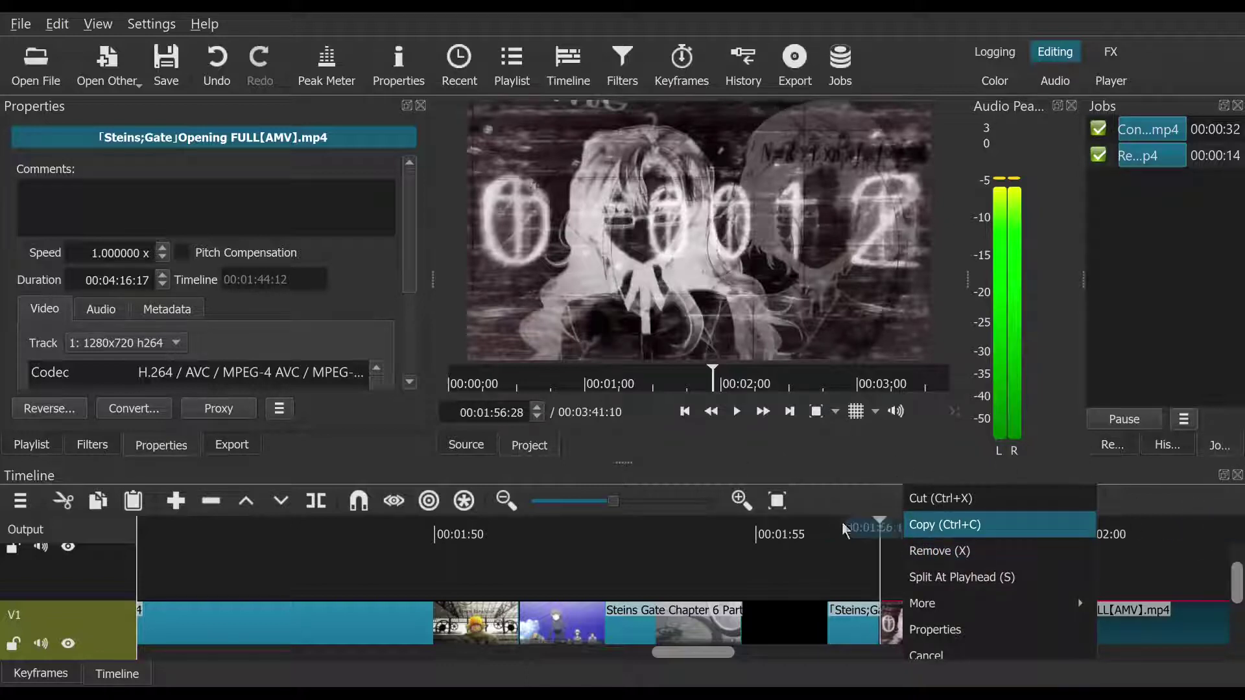
click(745, 574)
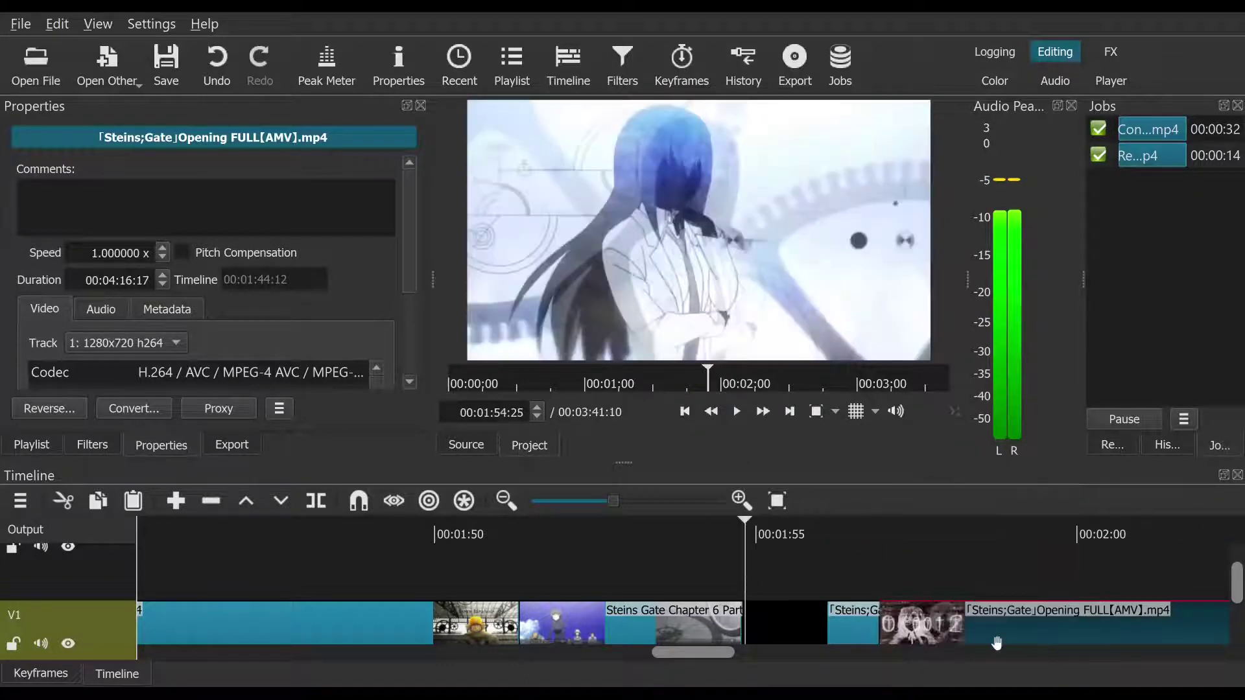
Step: Split the remaining opening footage at 00:02:01:18 in the static and remove the segment between the two cuts
drag(847, 545, 884, 544)
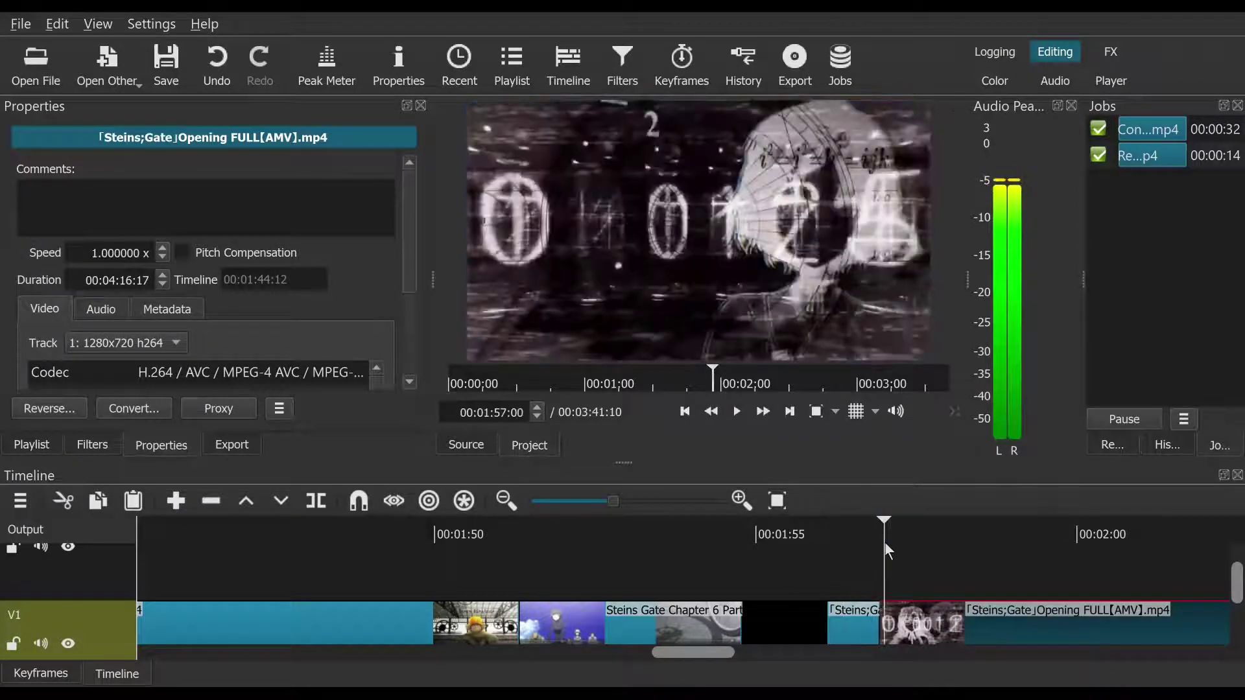
click(739, 412)
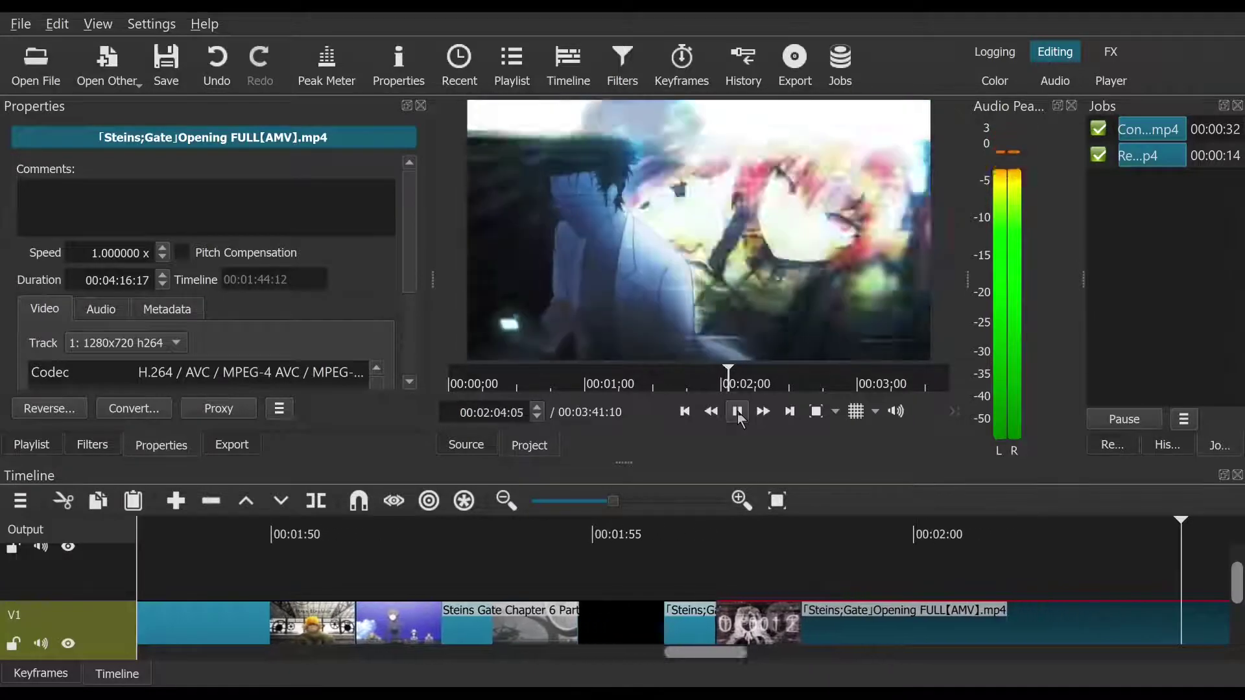
click(739, 415)
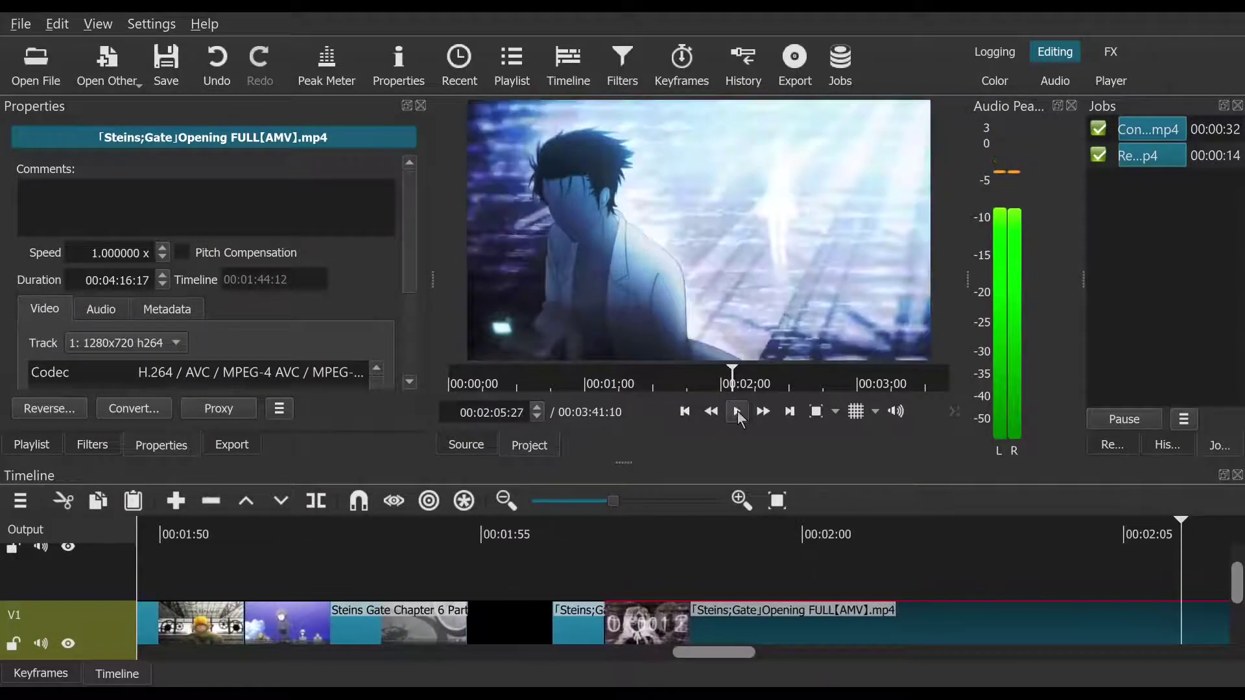
click(903, 524)
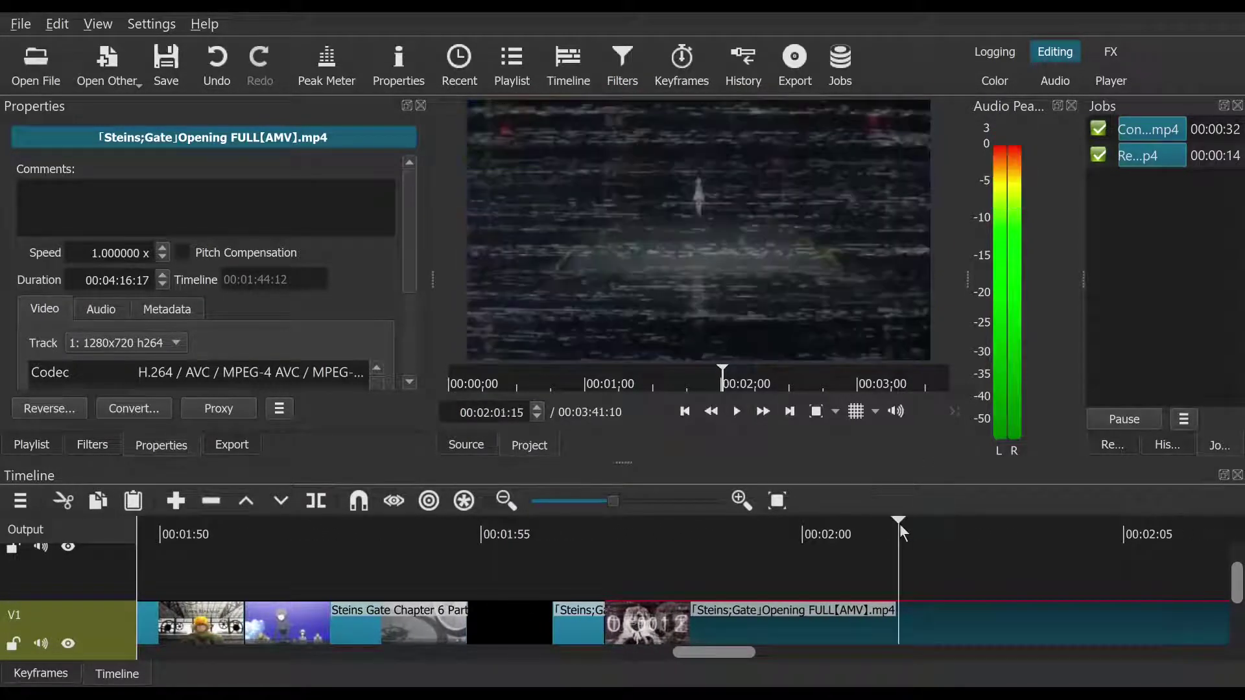
click(905, 529)
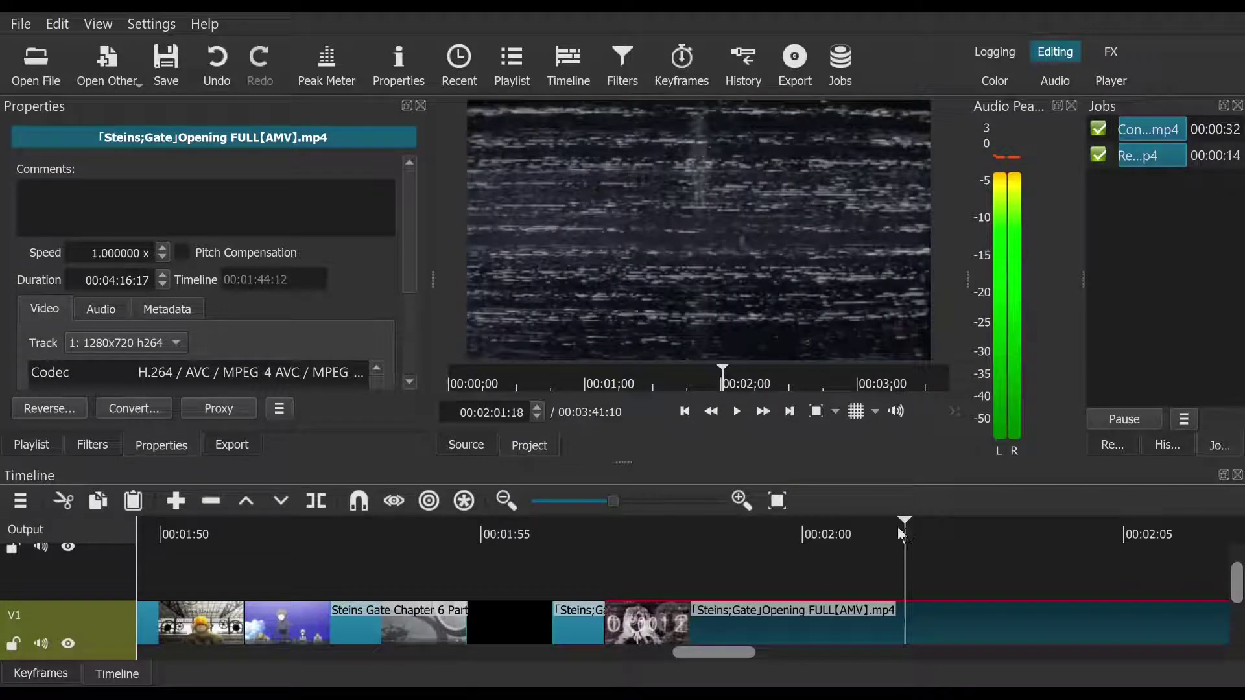
click(316, 500)
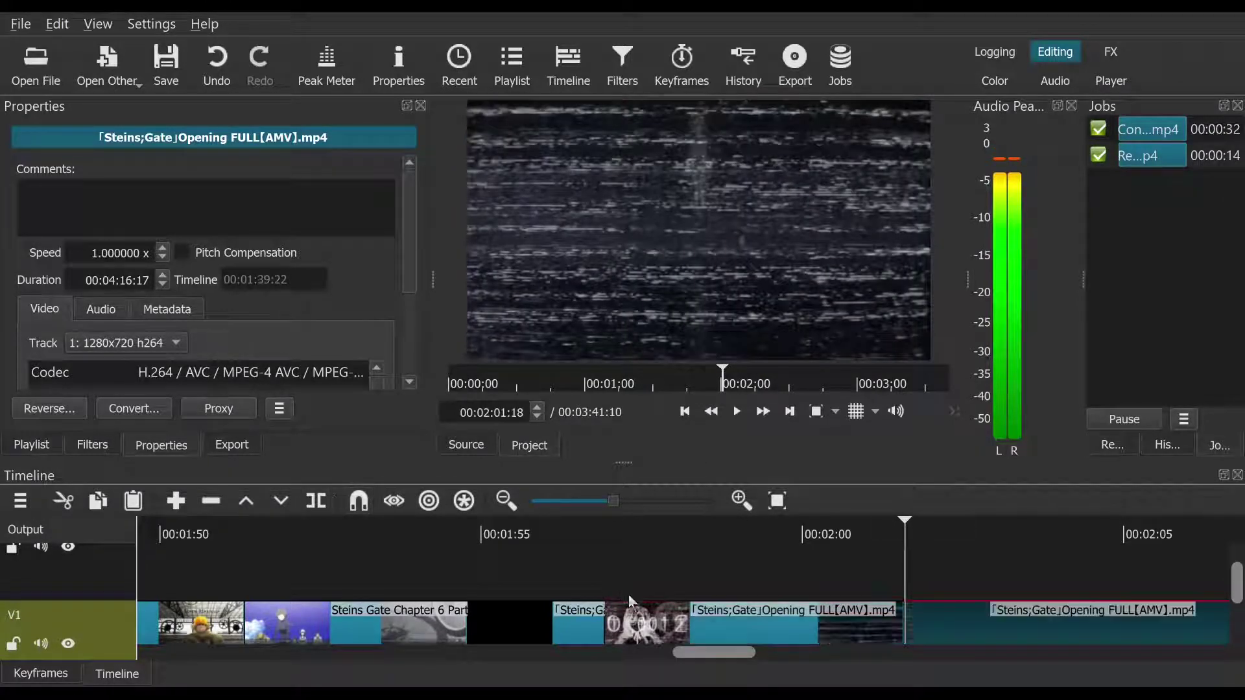
right_click(701, 626)
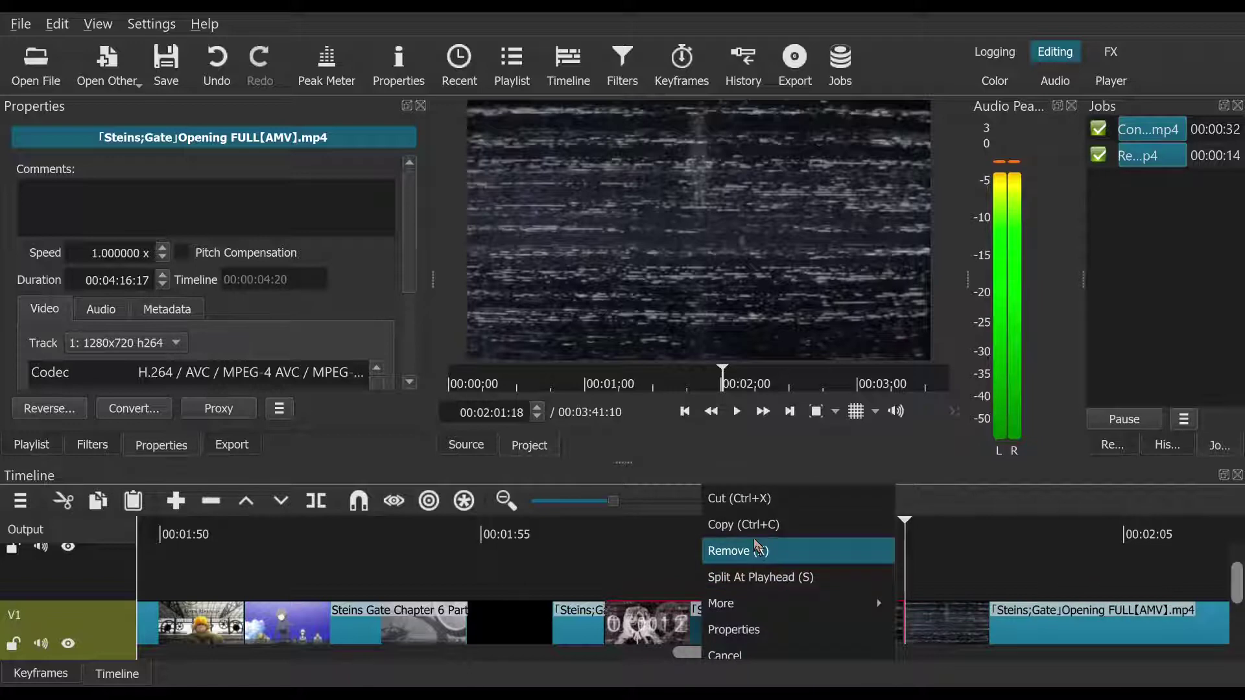
click(758, 550)
Step: Play from the reversed clip's end through the new cut, and return to the start of the static shot
click(457, 526)
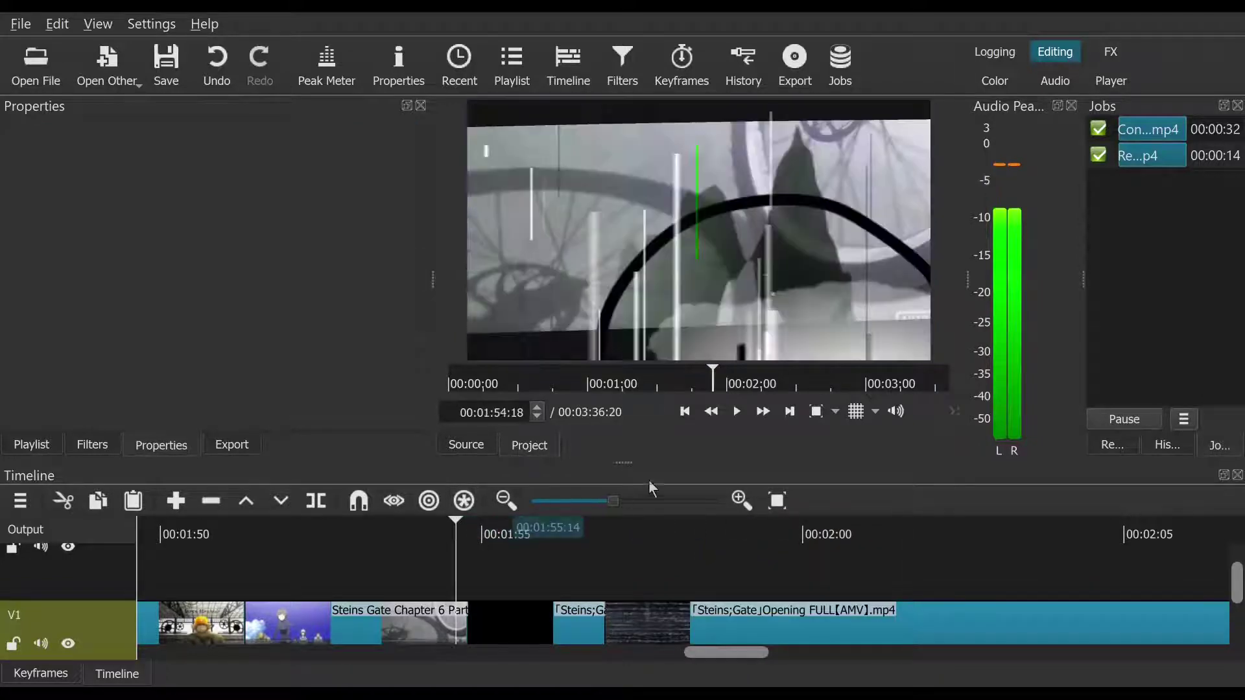
click(739, 412)
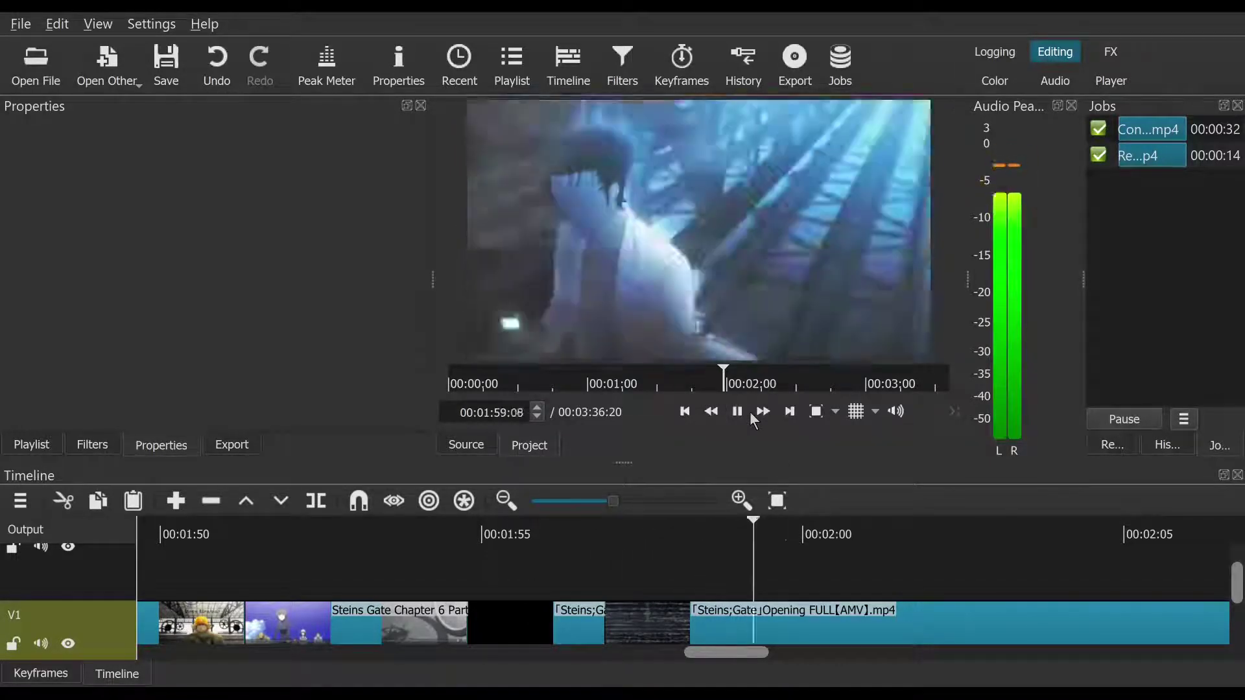
click(687, 412)
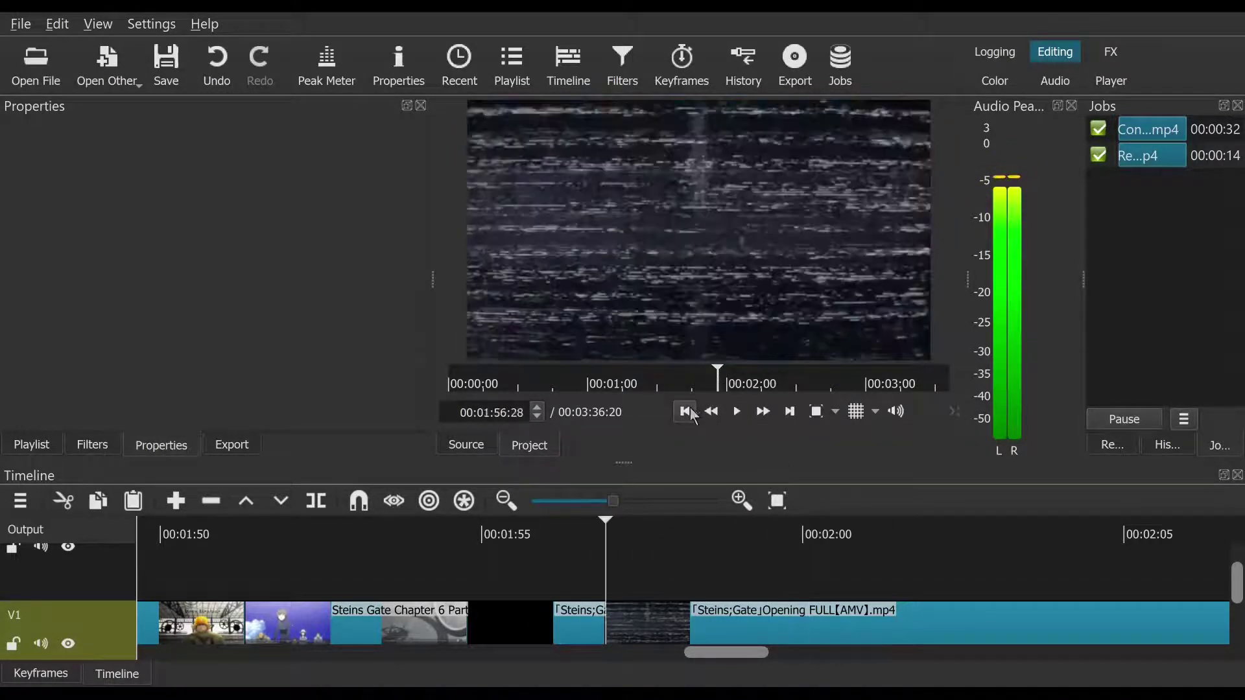
Step: Step back frame by frame to 00:01:56:18 in the clock shot, and replay the sequence from the reversed clip's end
click(538, 418)
click(538, 418)
click(537, 418)
click(537, 418)
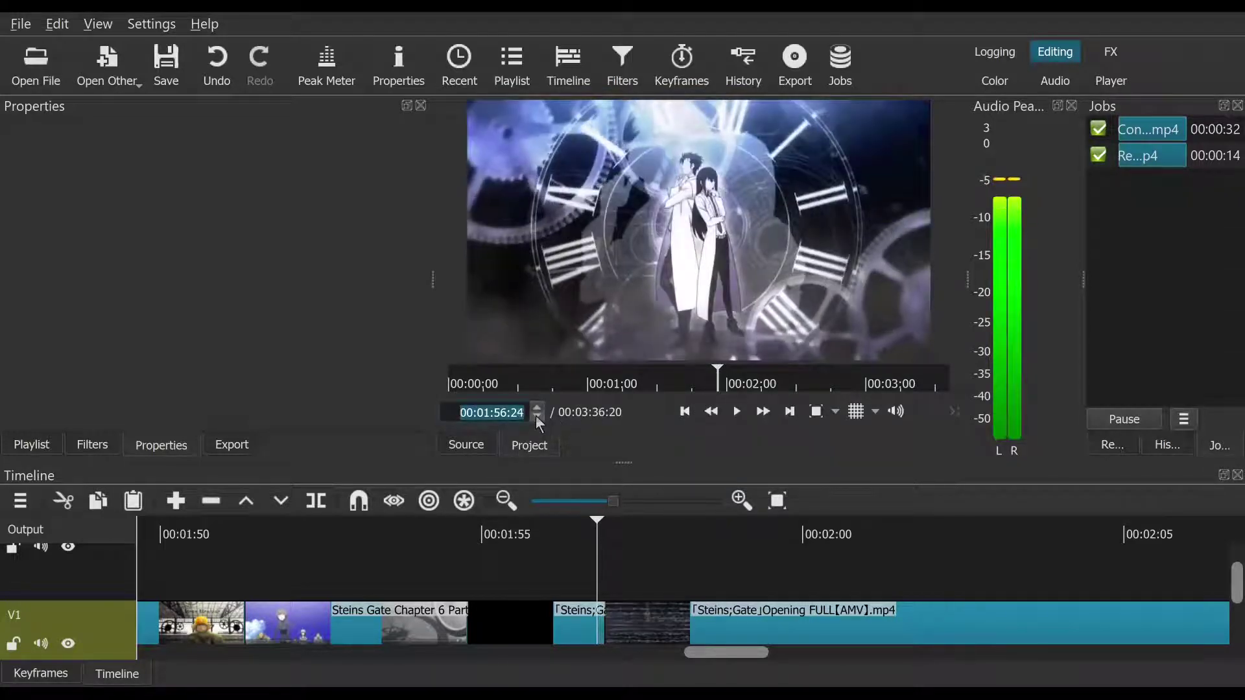
click(537, 417)
click(538, 417)
click(538, 417)
click(538, 417)
click(538, 417)
click(538, 418)
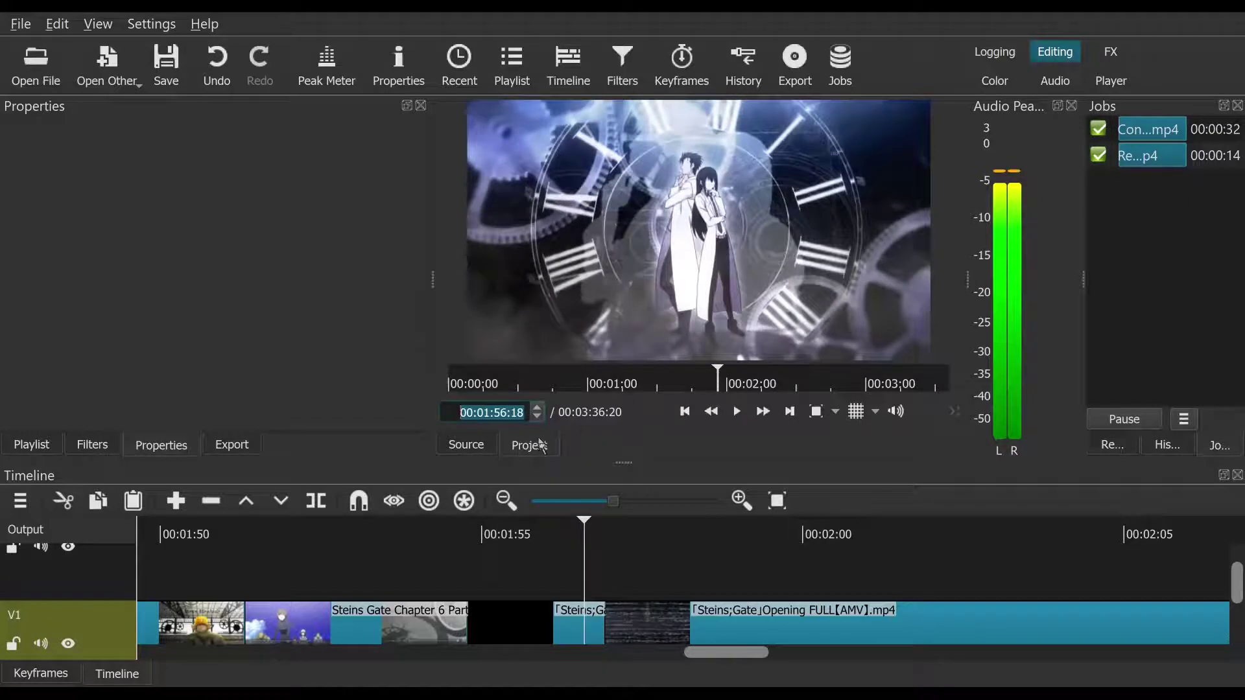
click(454, 527)
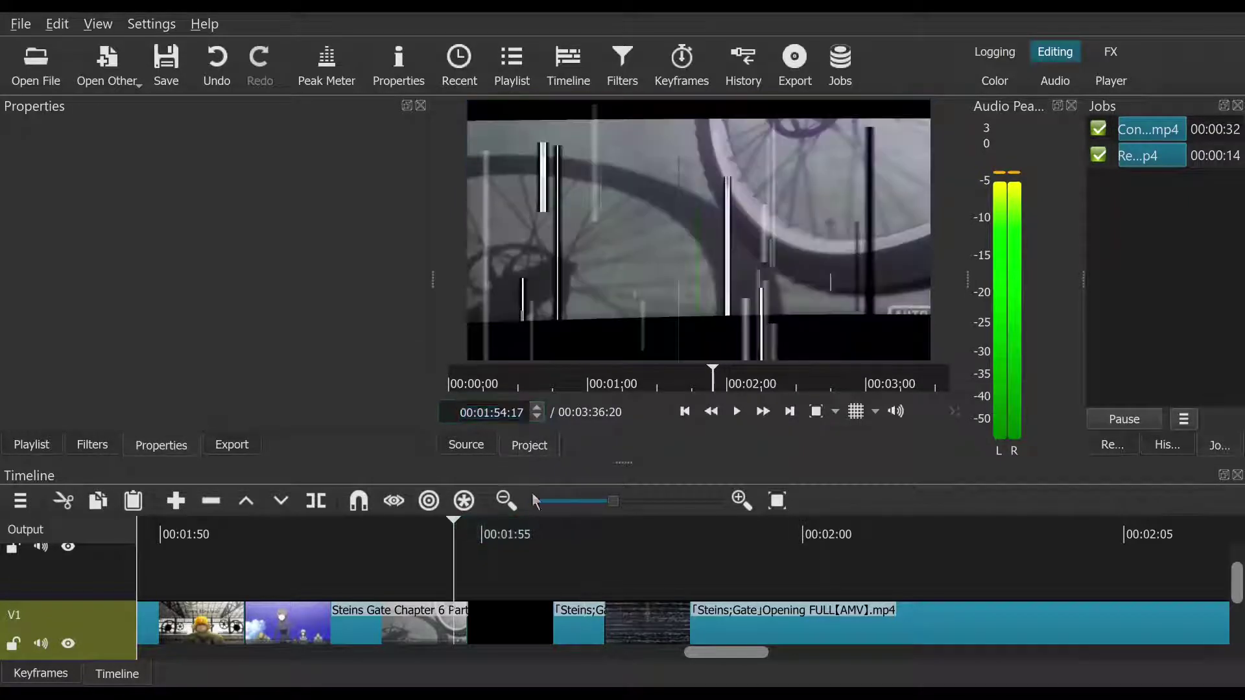
click(736, 412)
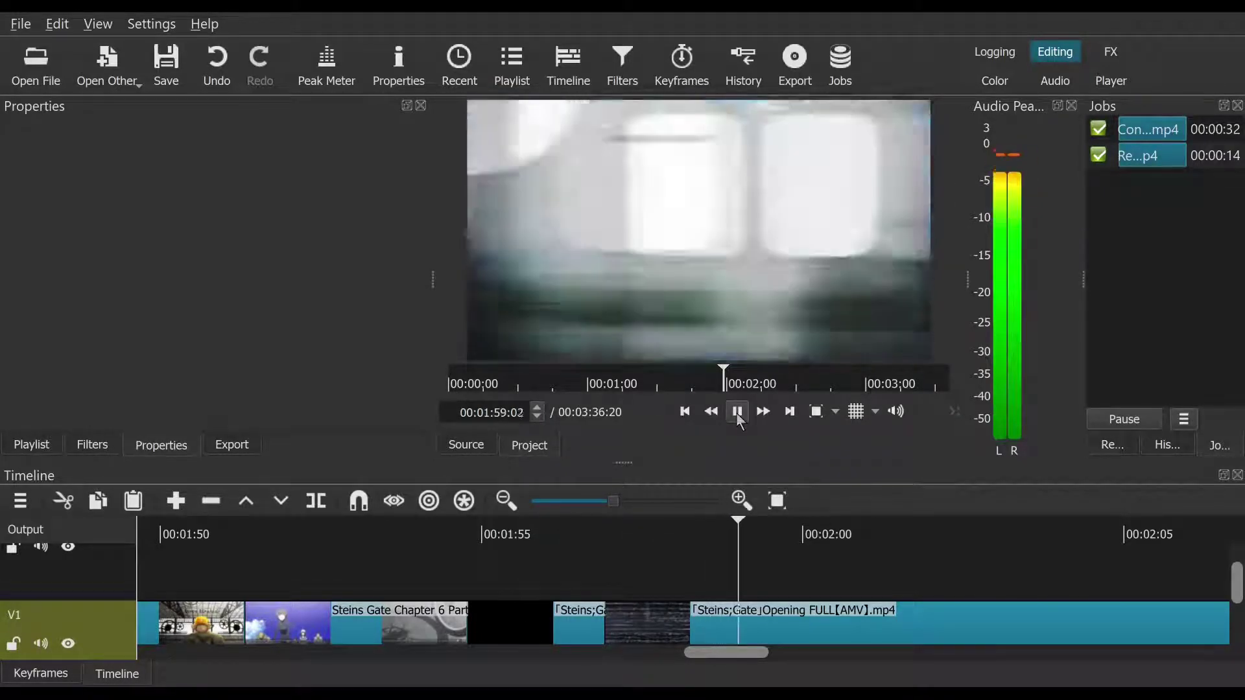
Step: Stop playback and shift the remaining opening clip slightly later on V1, leaving a gap after the clock shot
click(737, 413)
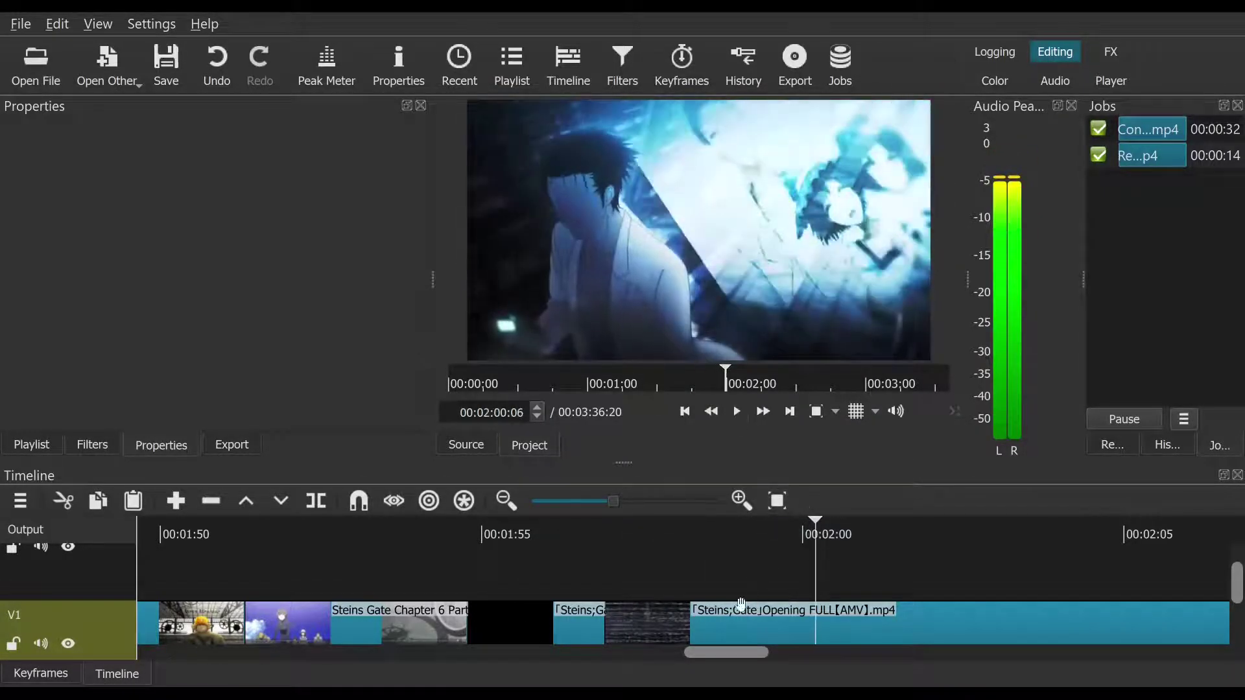
drag(746, 615, 804, 614)
click(797, 546)
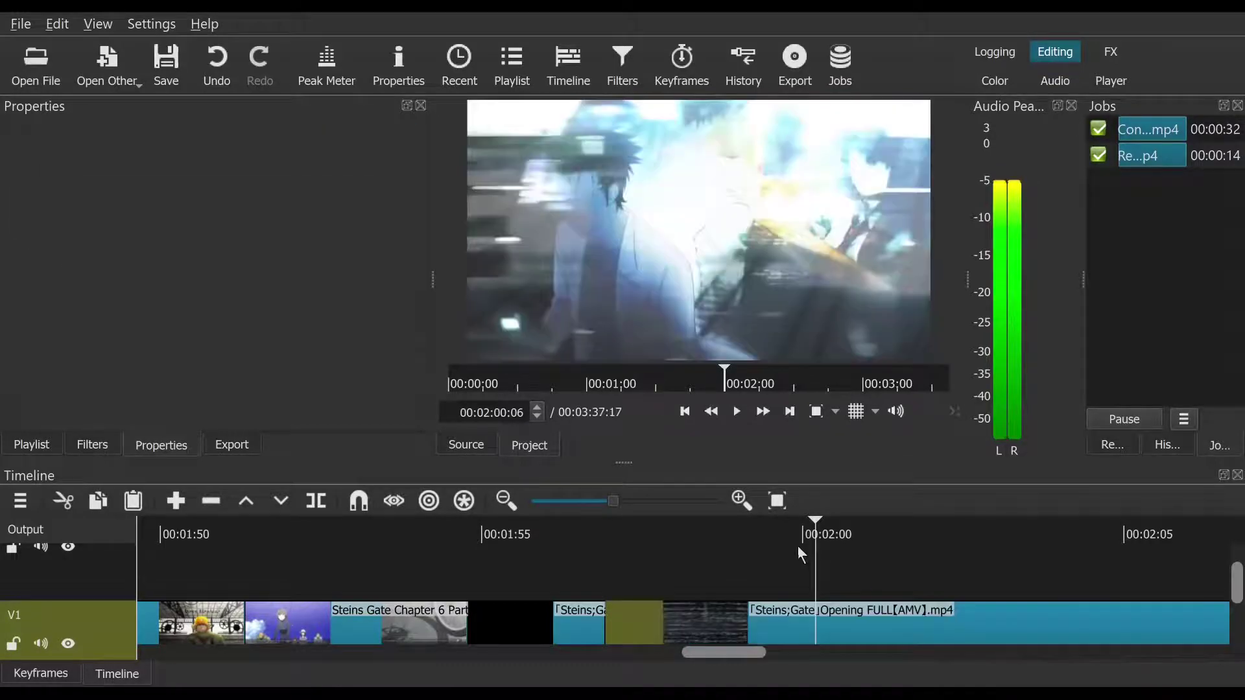
Step: Split the shifted opening clip at 00:01:59:18 in the train-window shot and remove the static segment before the cut
click(789, 535)
click(776, 535)
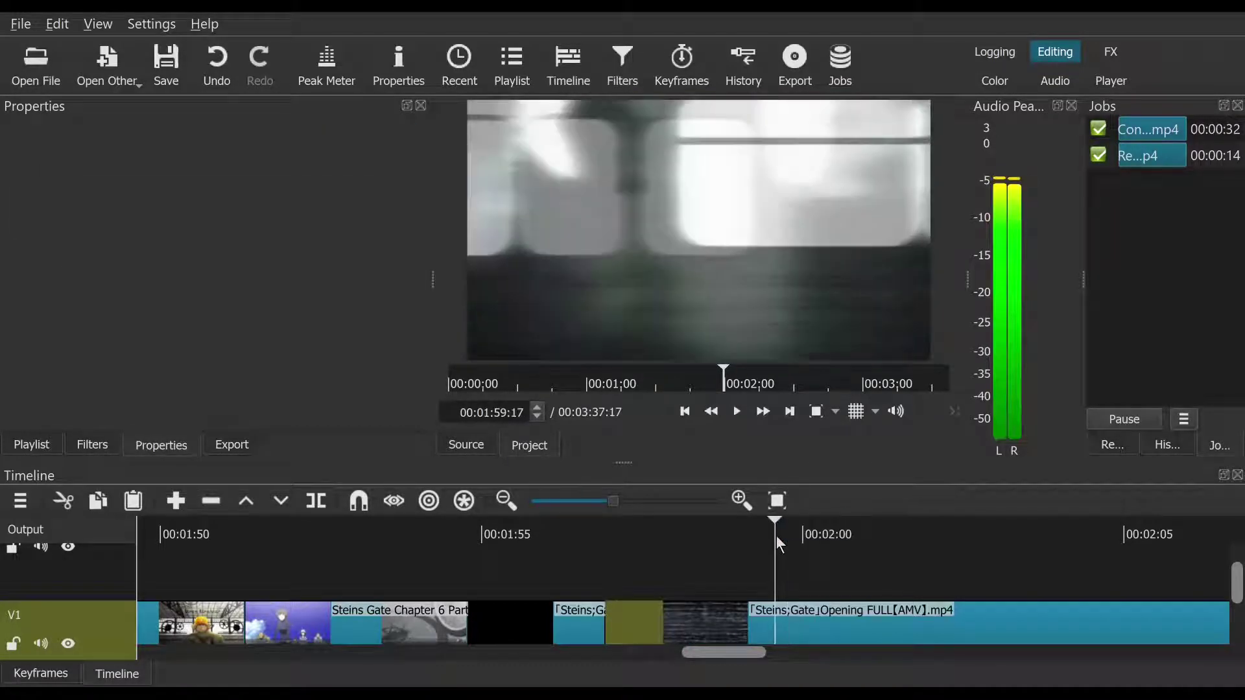
mouse_move(782, 542)
mouse_down()
mouse_move(812, 561)
mouse_move(775, 547)
mouse_up()
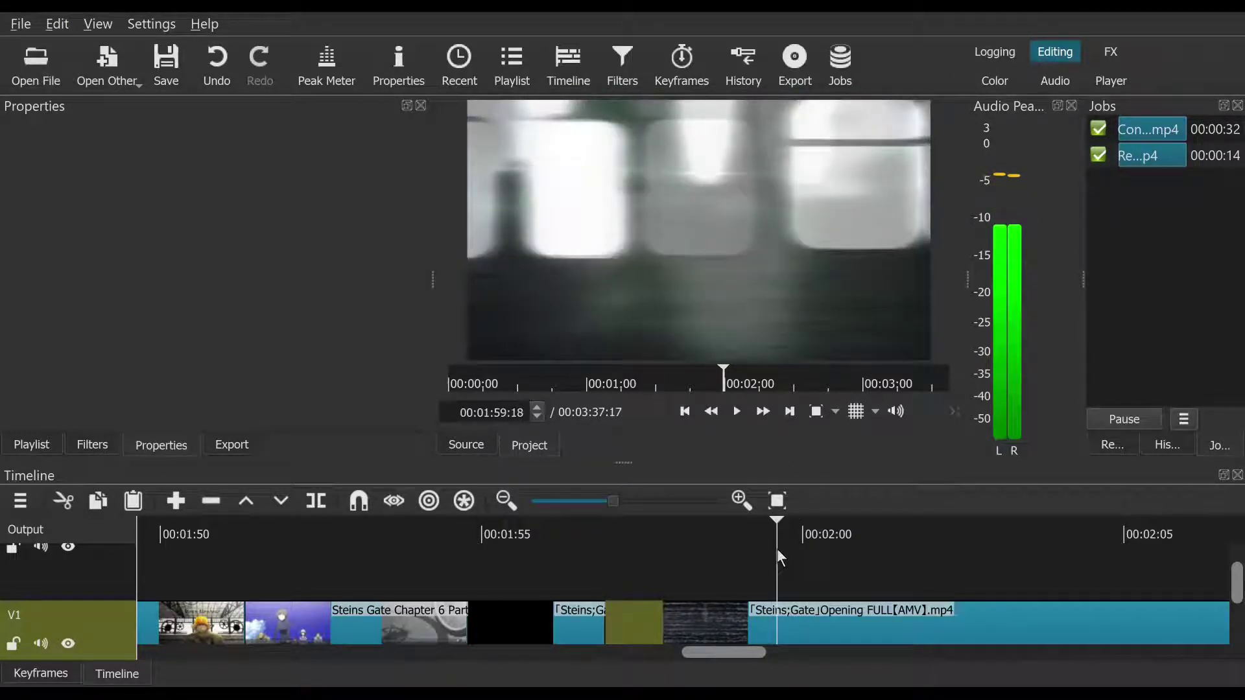
click(316, 500)
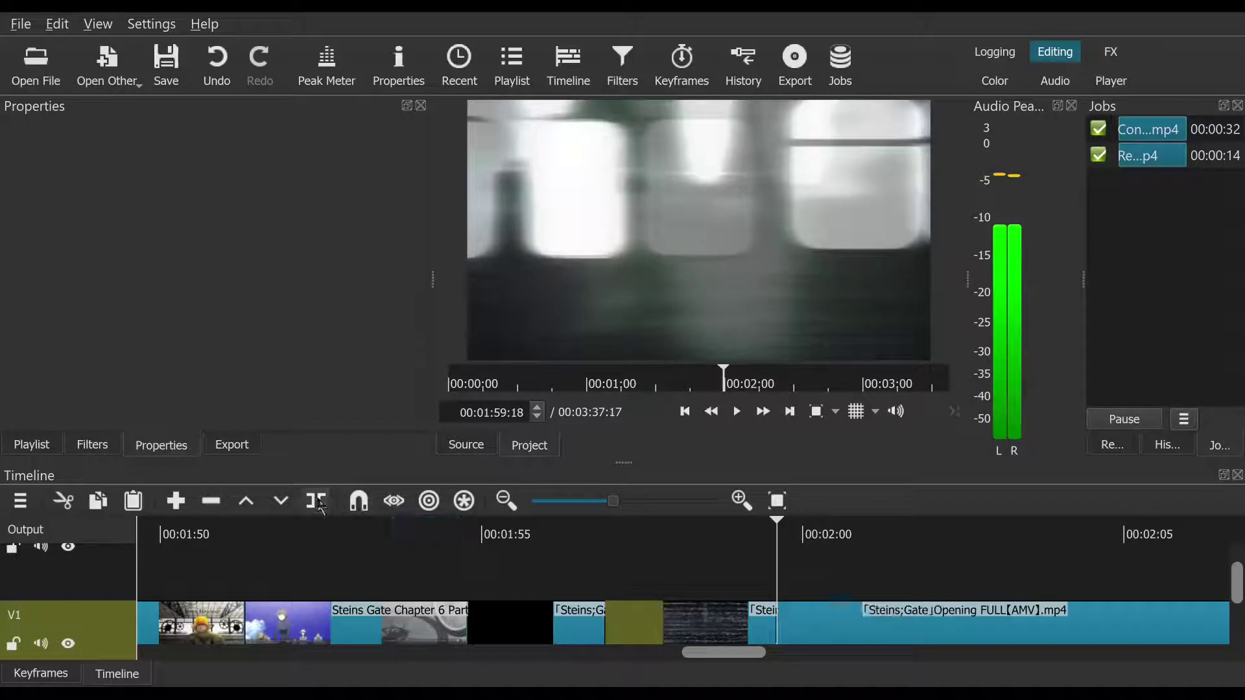
right_click(699, 627)
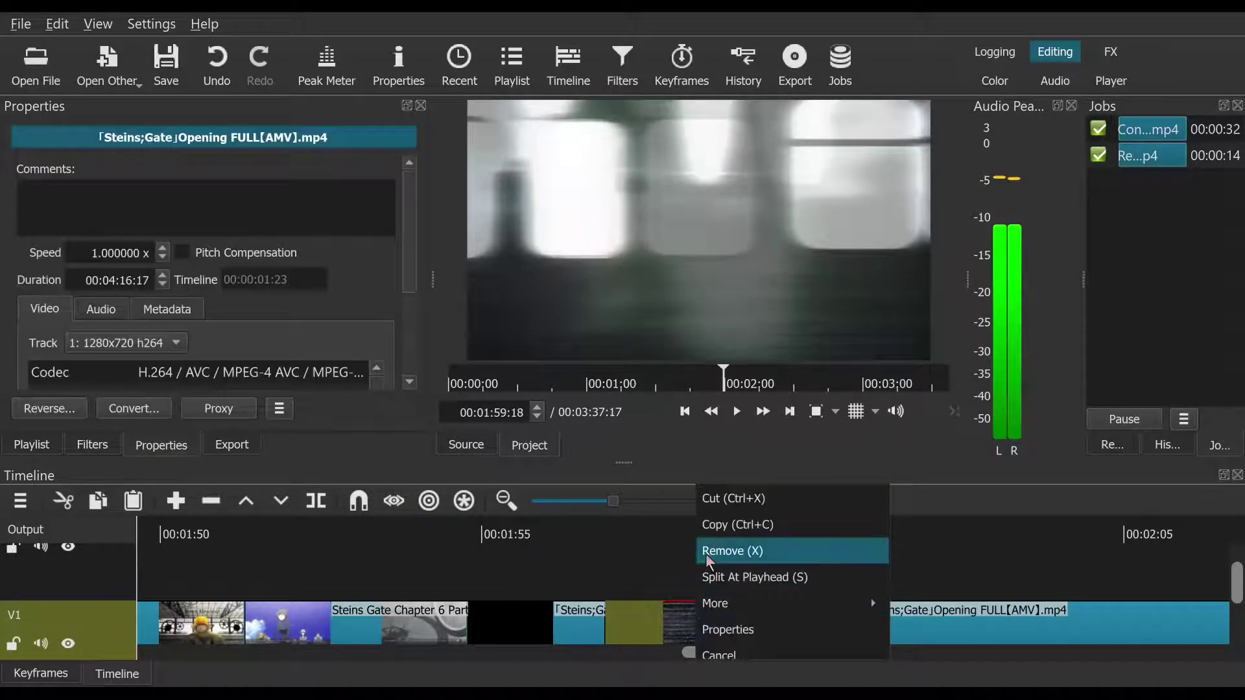
click(706, 551)
Step: Try to close the gap by moving the trimmed opening clip back against the clock shot, and undo the move
drag(724, 633, 656, 600)
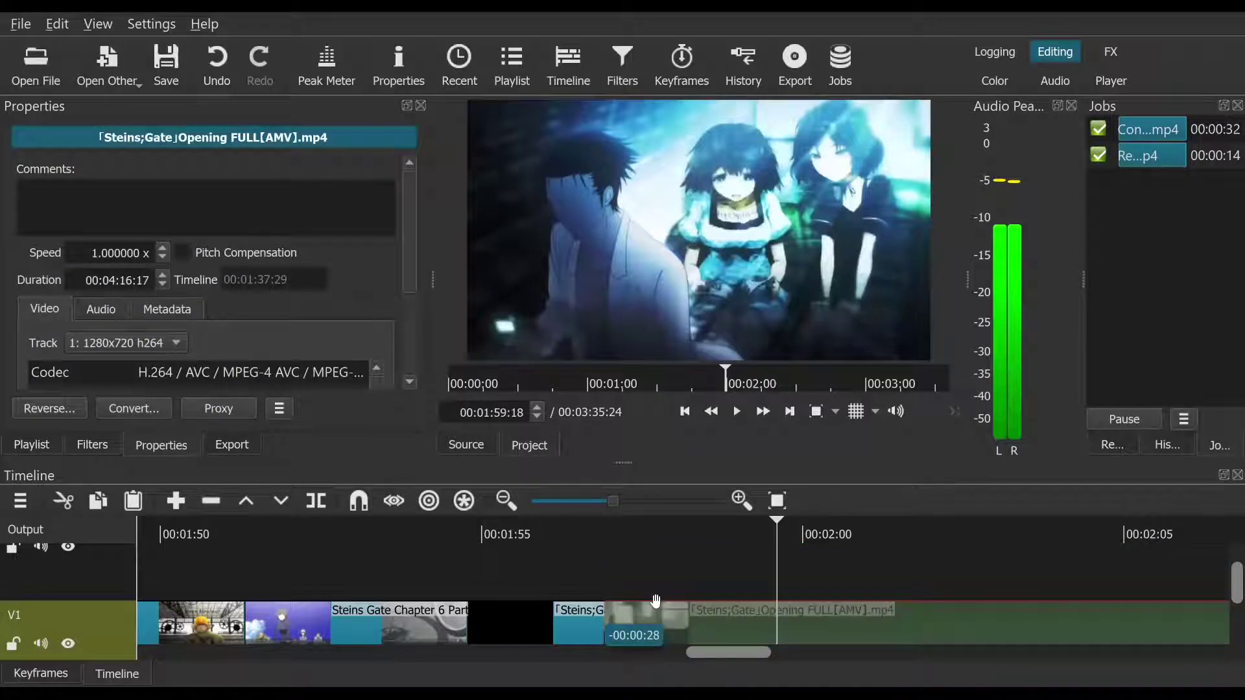
drag(636, 555, 636, 555)
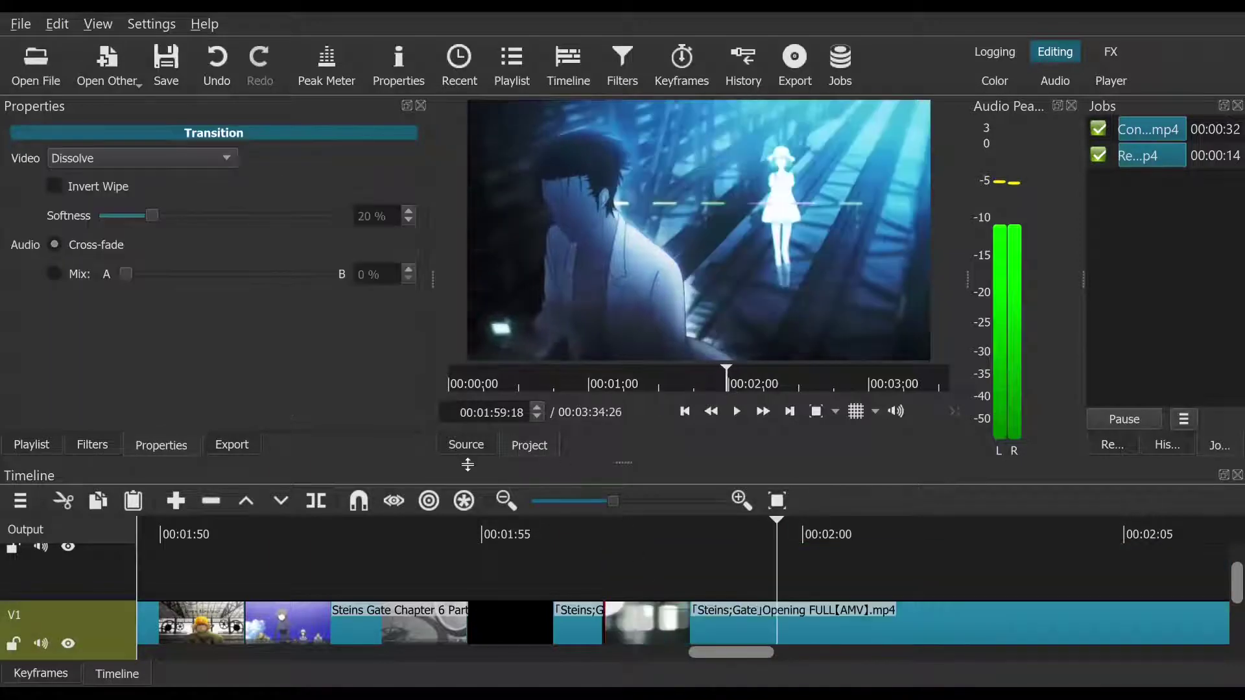
click(494, 532)
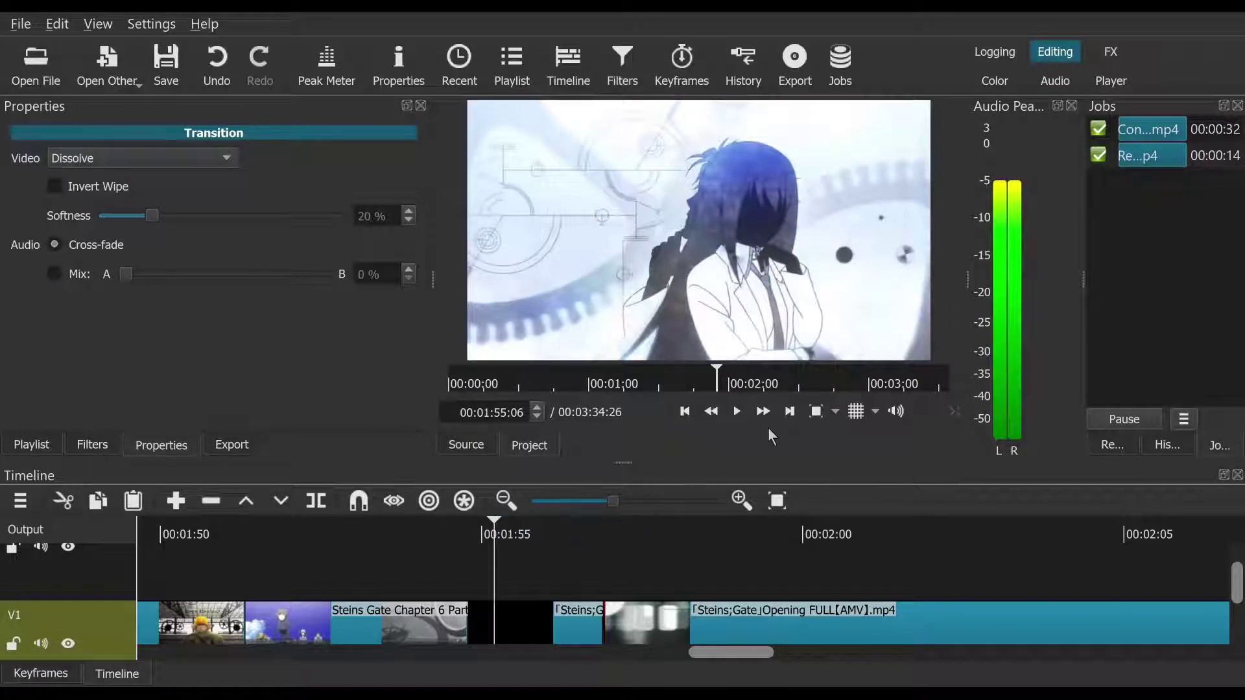
click(217, 63)
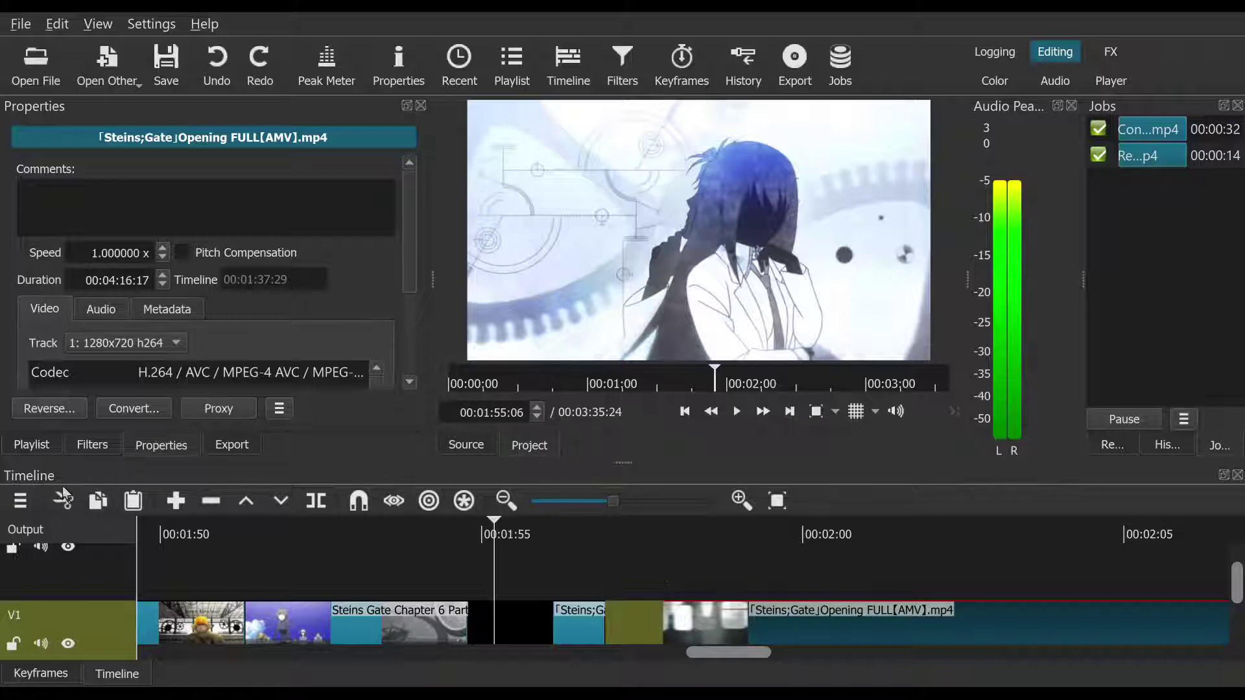
Step: Cut the trimmed opening clip and paste it at 00:01:56:28, directly after the clock shot
click(65, 501)
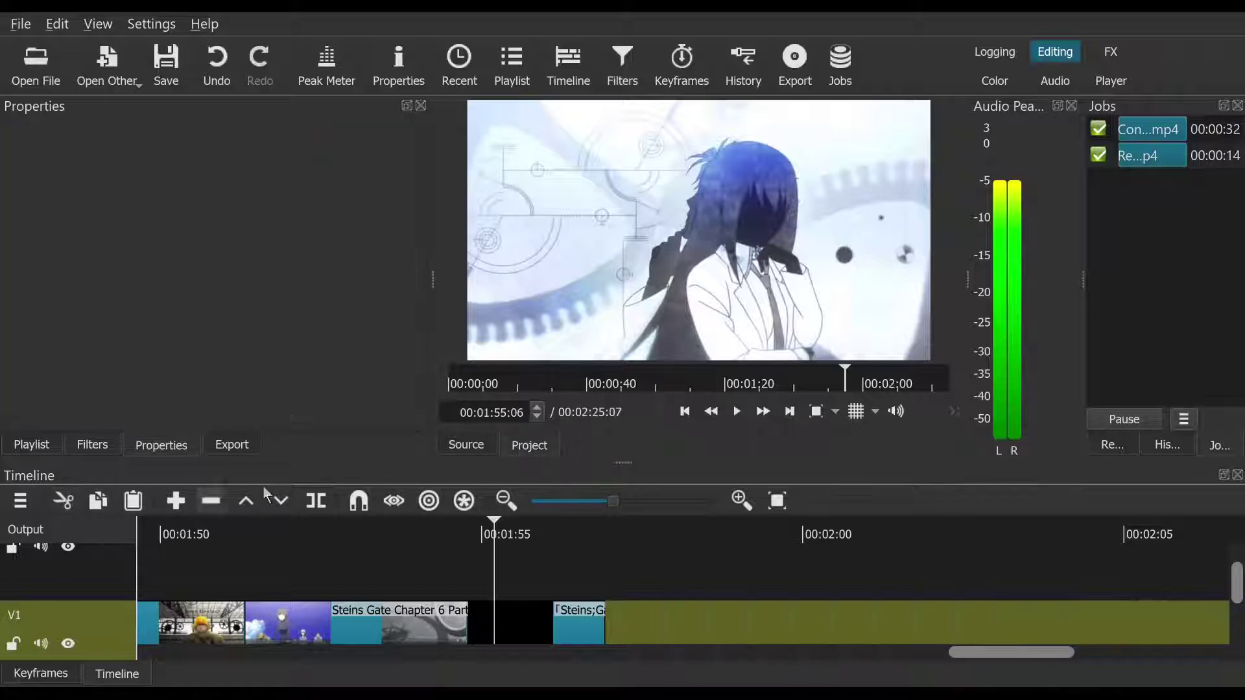
click(791, 415)
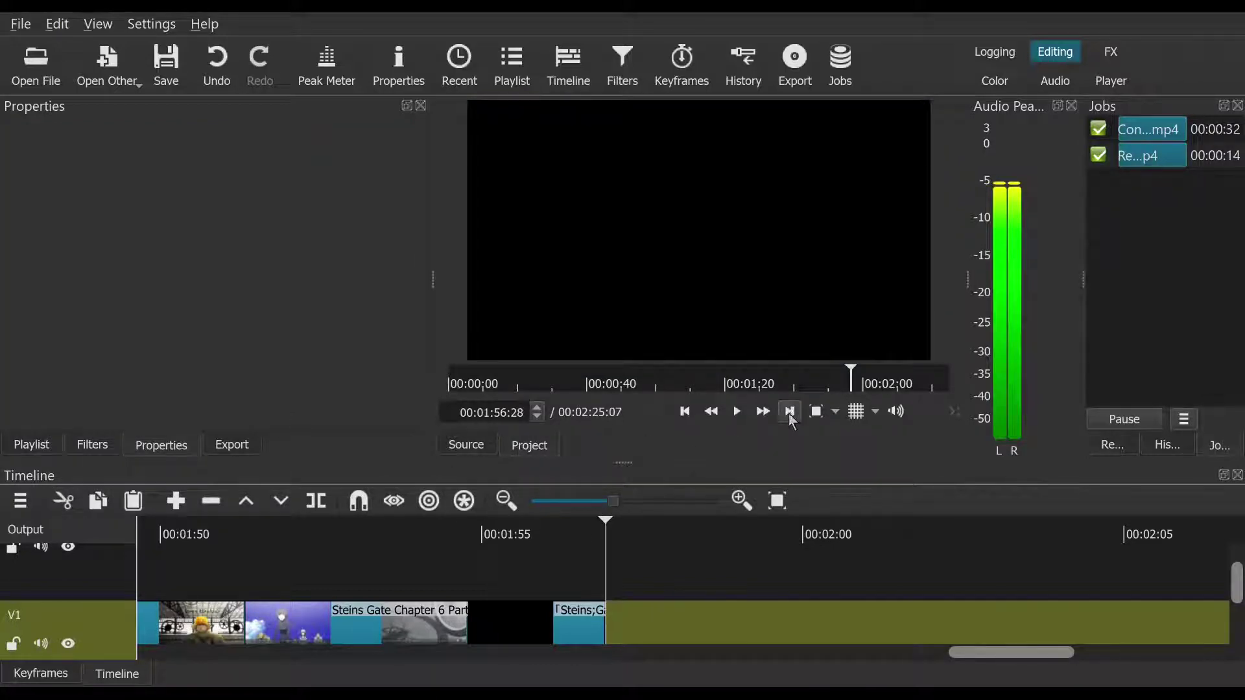
click(134, 501)
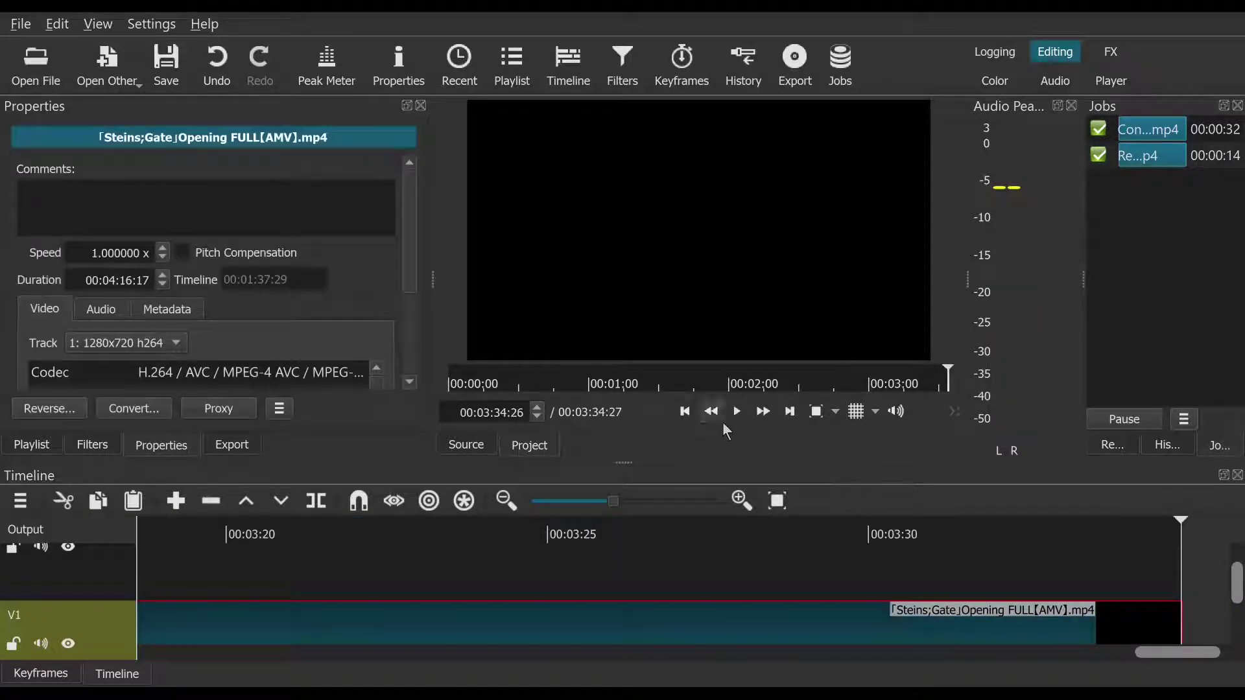
Step: Play the sequence from 00:01:48:16 through the new join to the television-room shot, and split the opening clip at 00:02:19:12
click(684, 413)
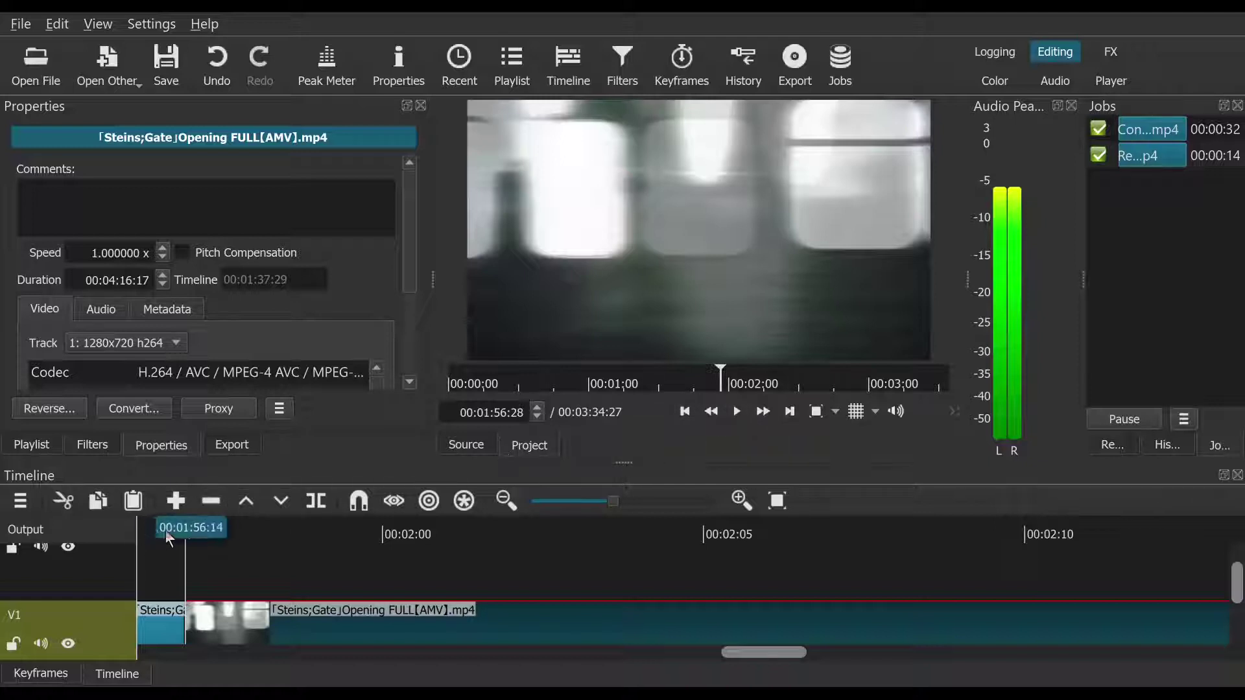
scroll(154, 529, up, 5)
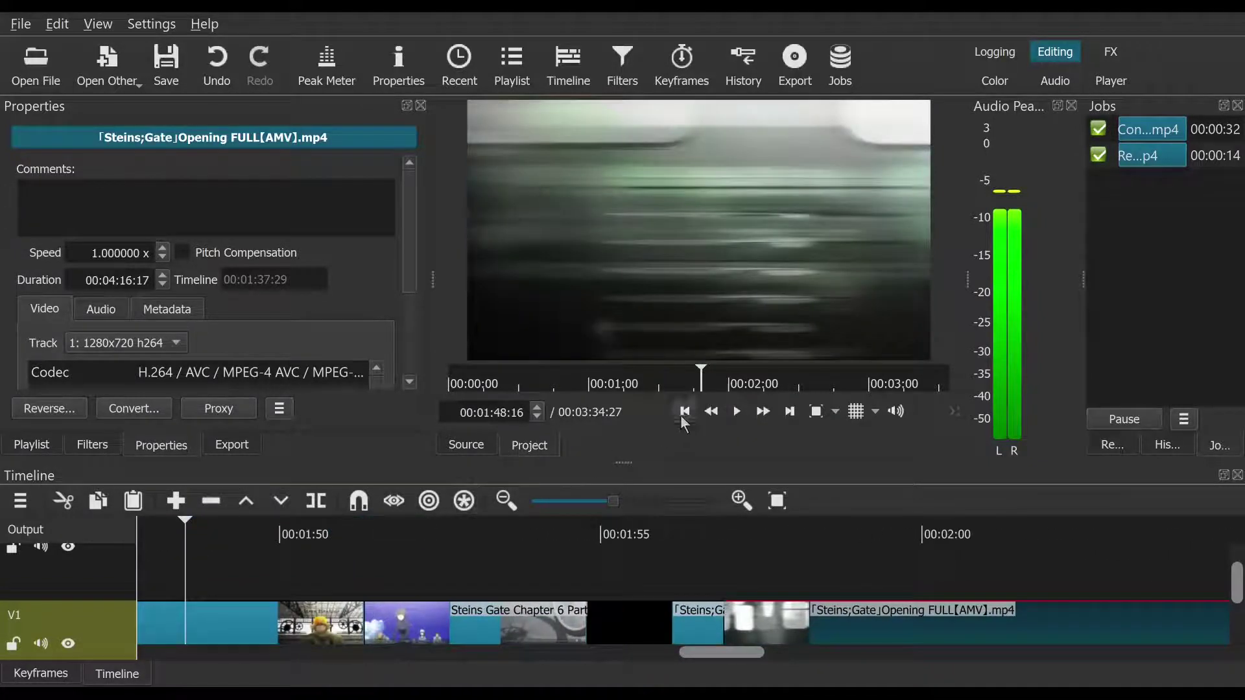
click(739, 413)
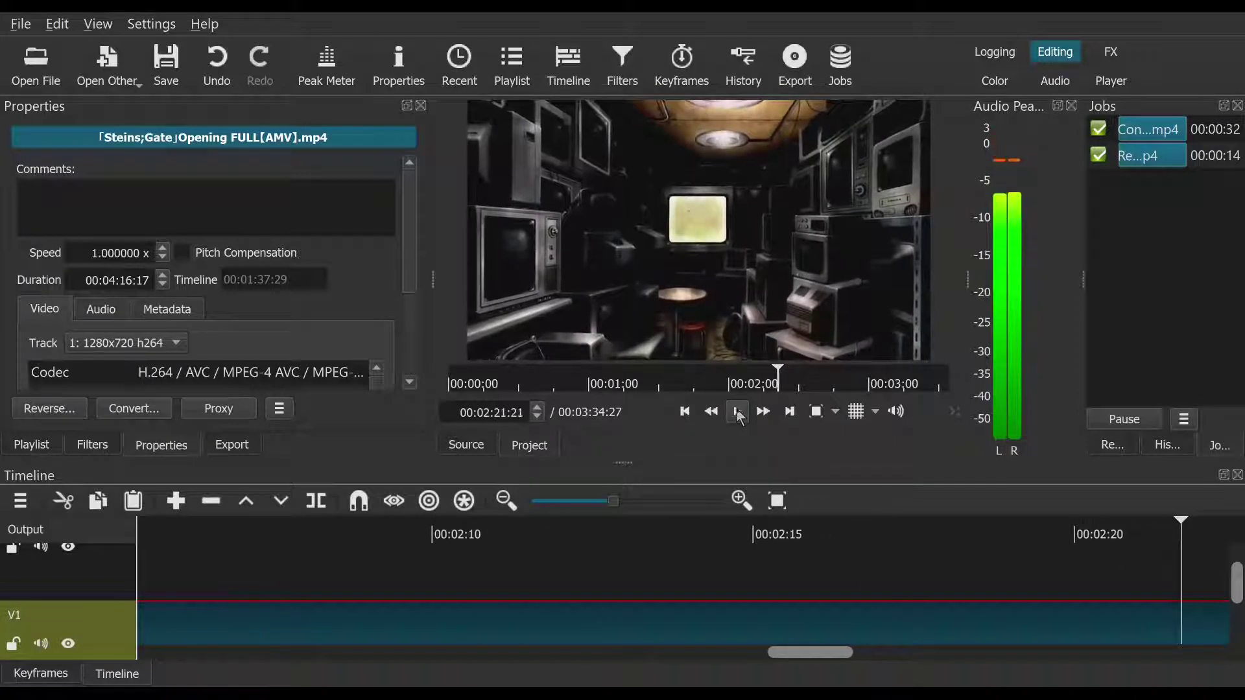
click(739, 412)
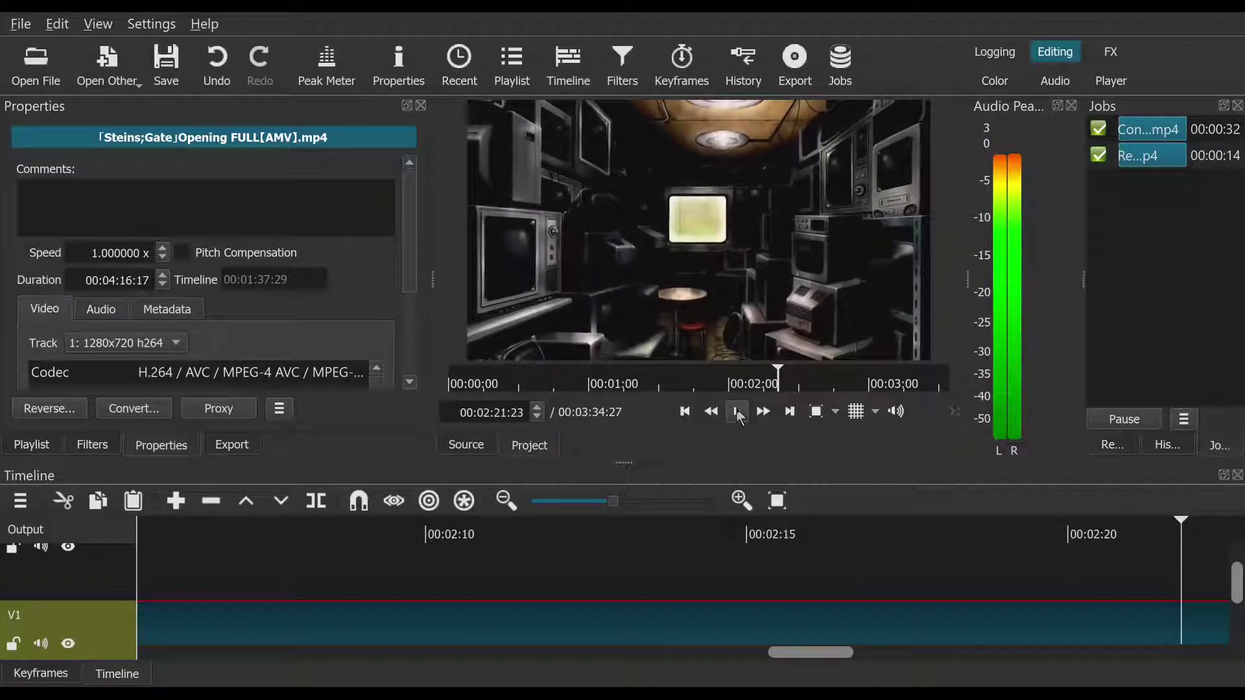
click(665, 535)
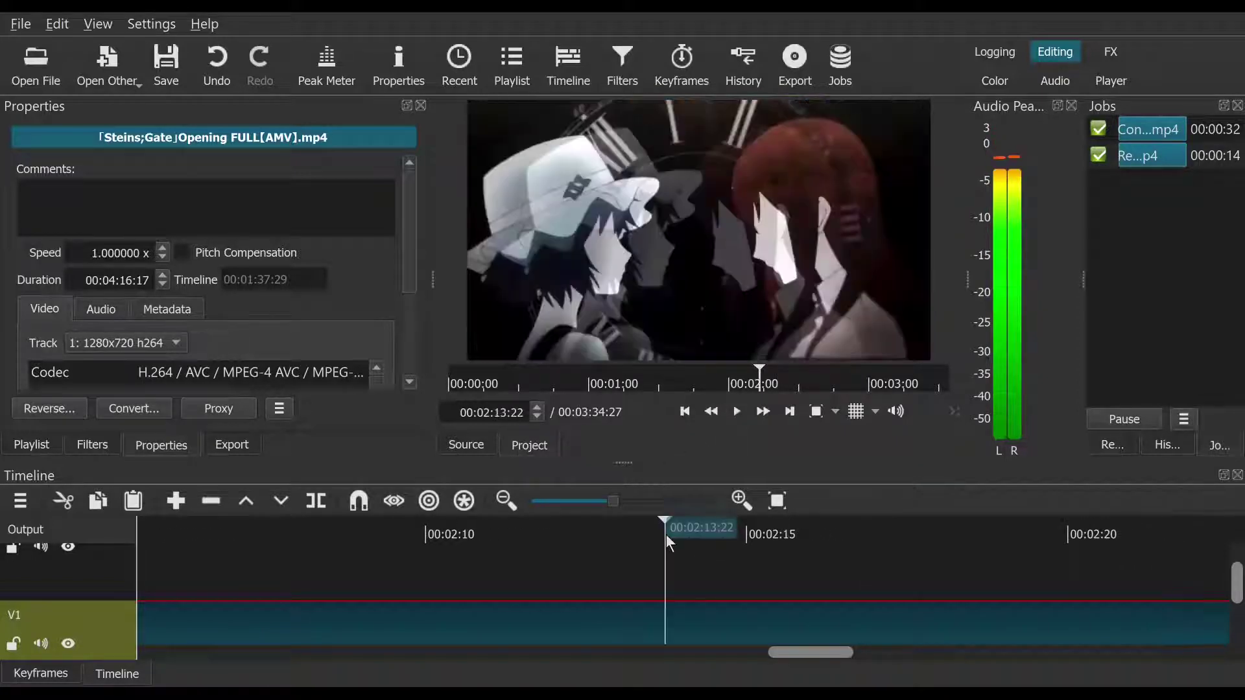
click(738, 412)
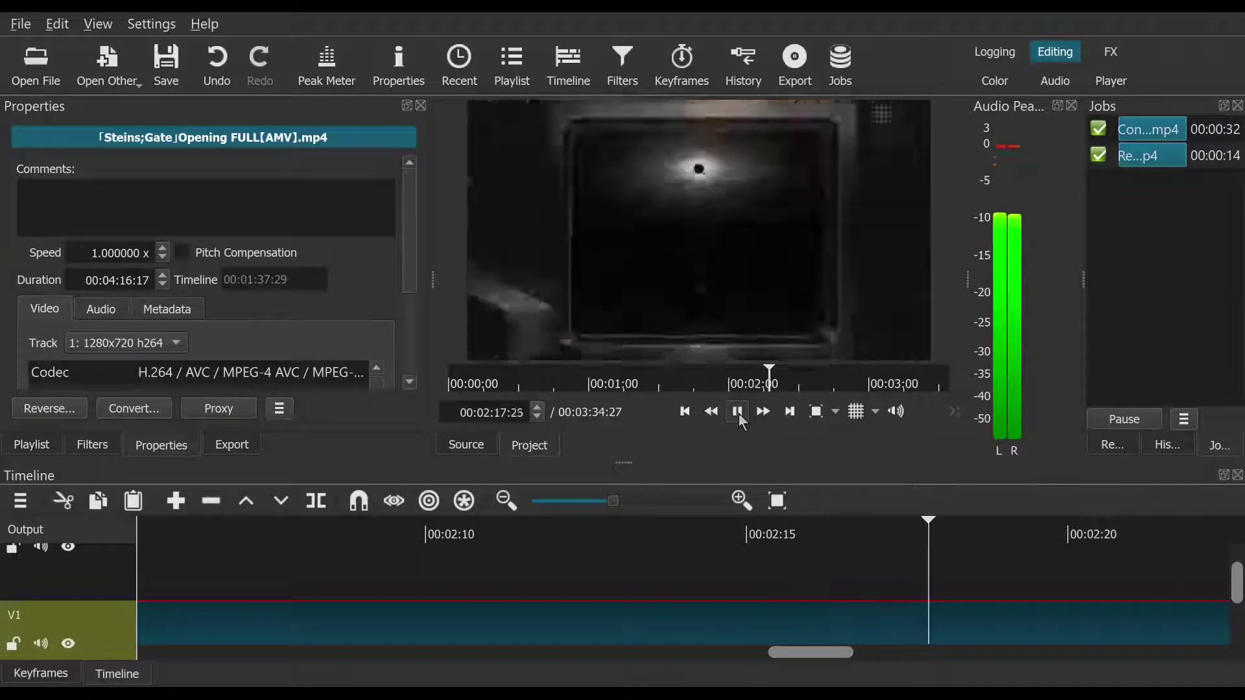
click(738, 413)
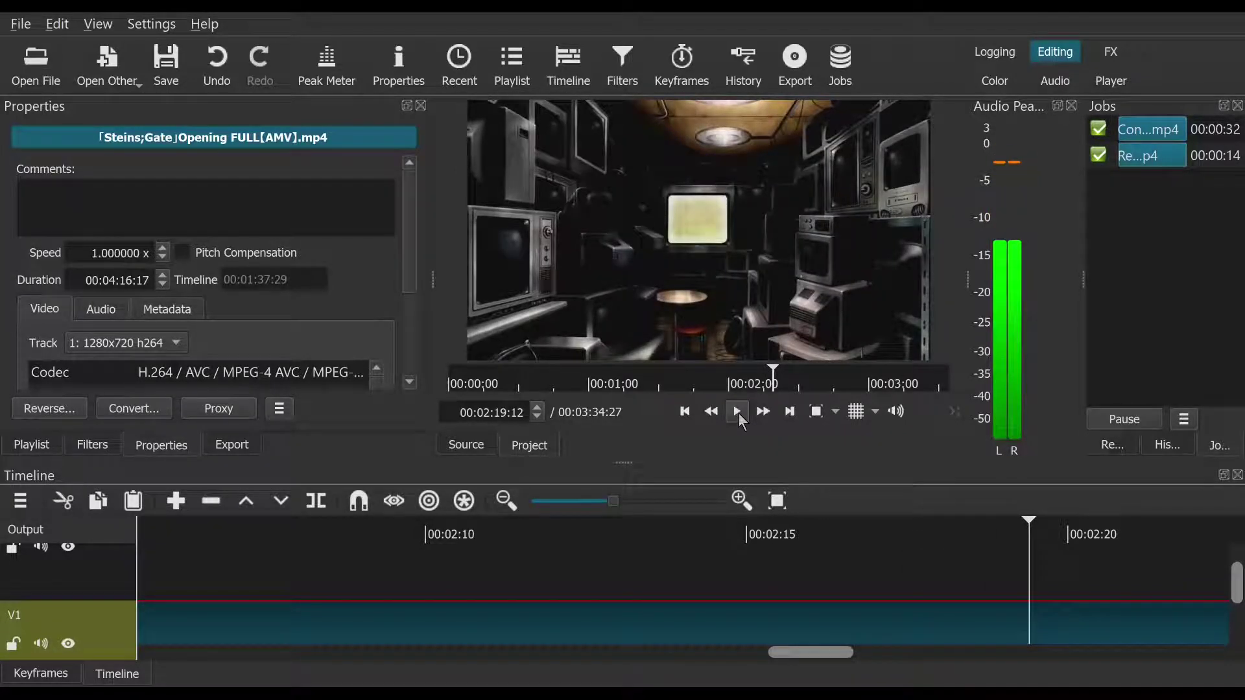
click(315, 502)
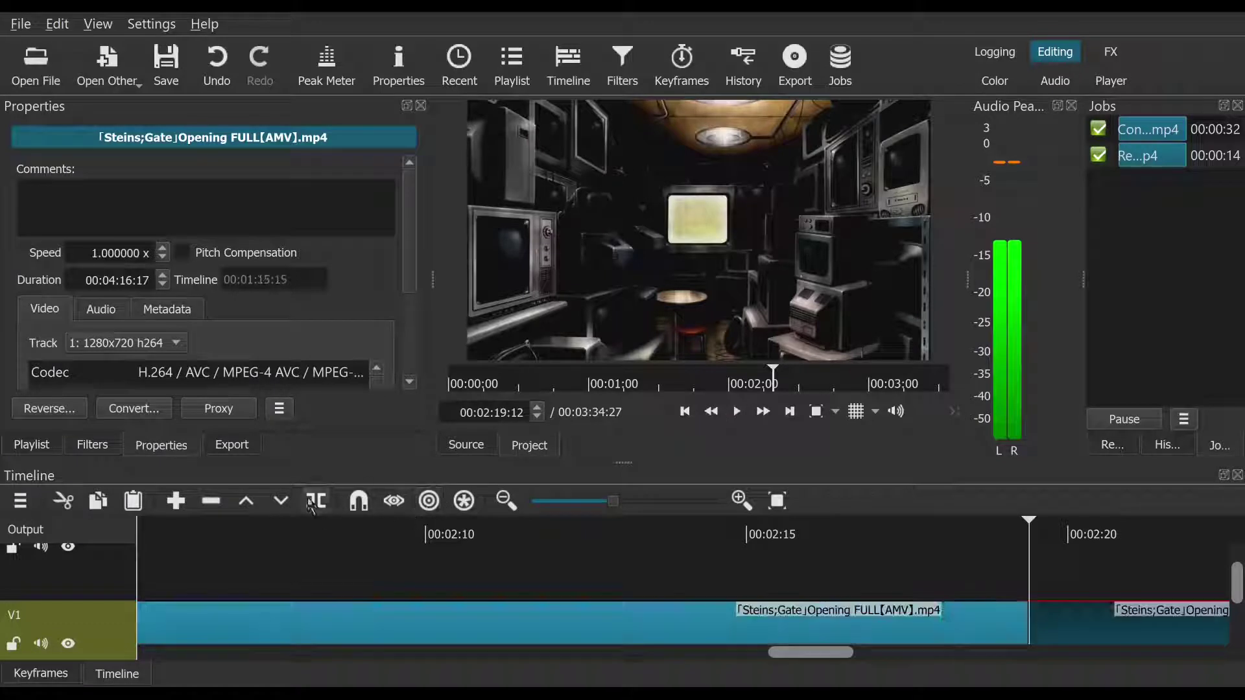
Step: Split the opening footage again at 00:02:22:00 in the television-room shot and remove everything after that cut
click(739, 412)
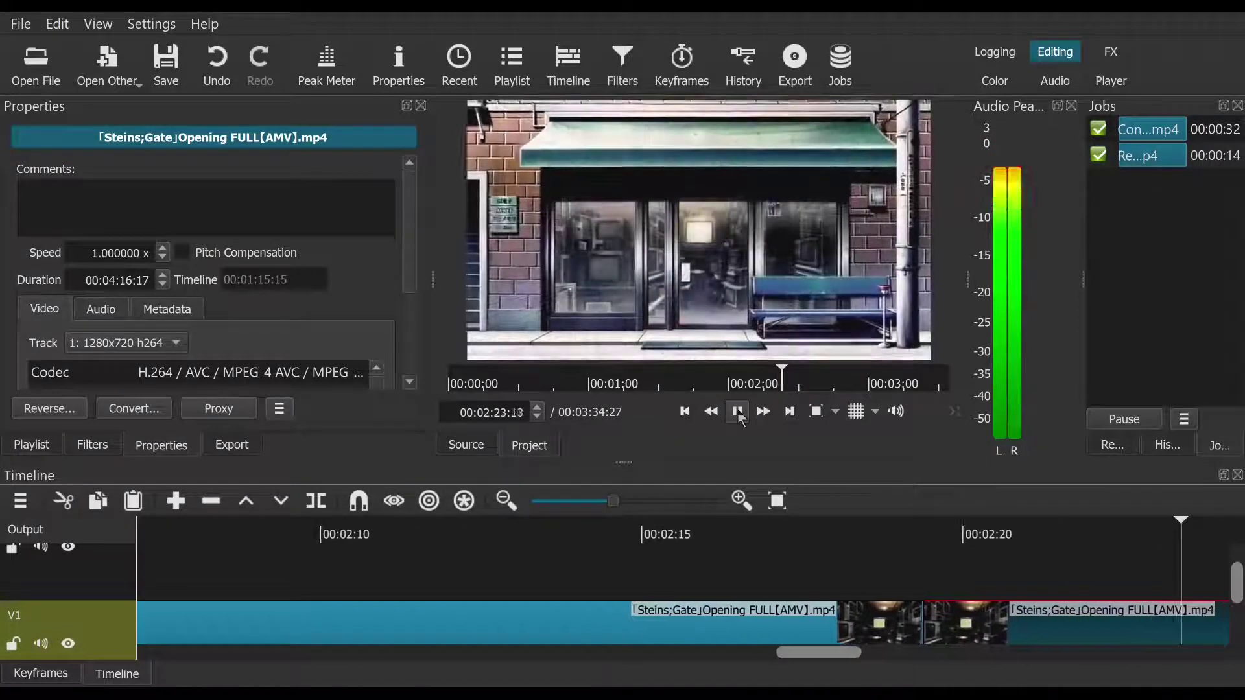
click(739, 414)
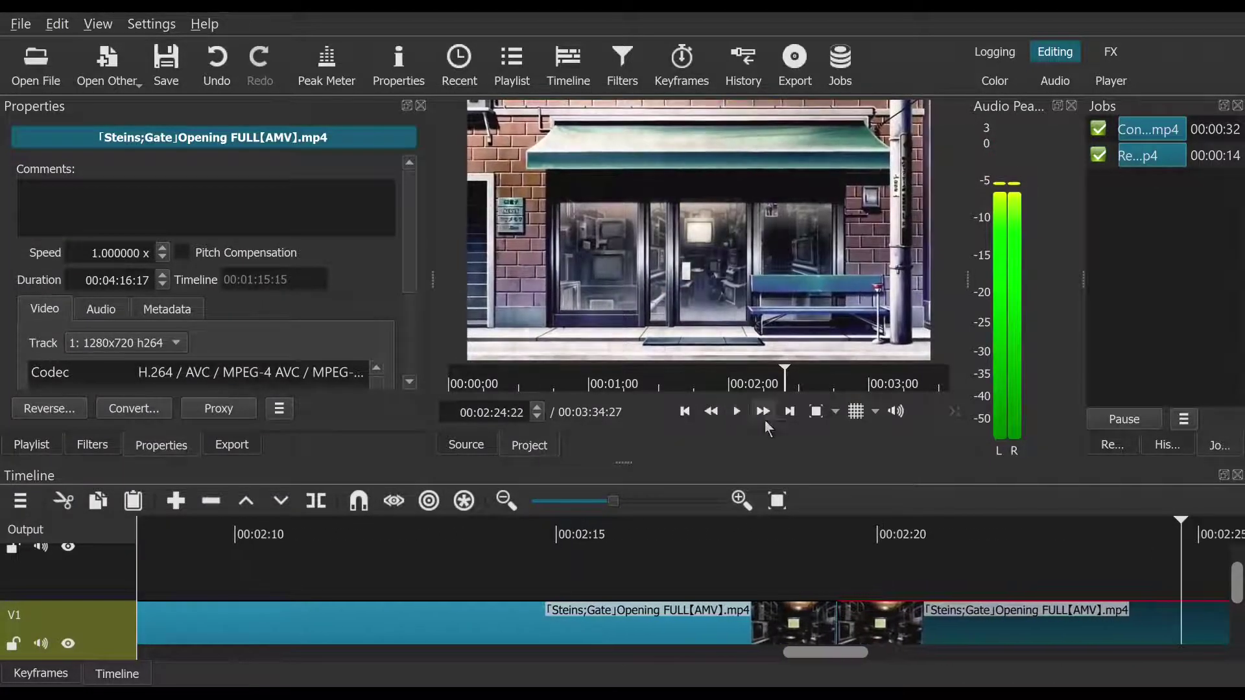
click(1017, 528)
click(1035, 528)
drag(1041, 529, 1006, 532)
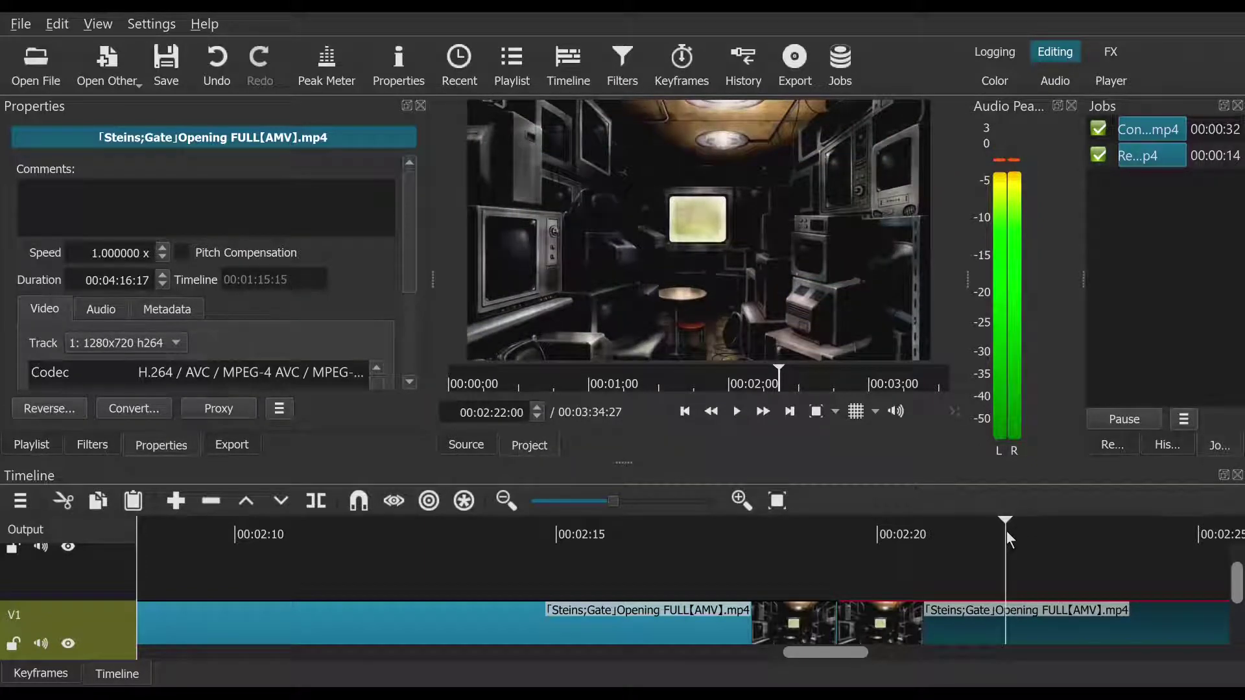
click(310, 512)
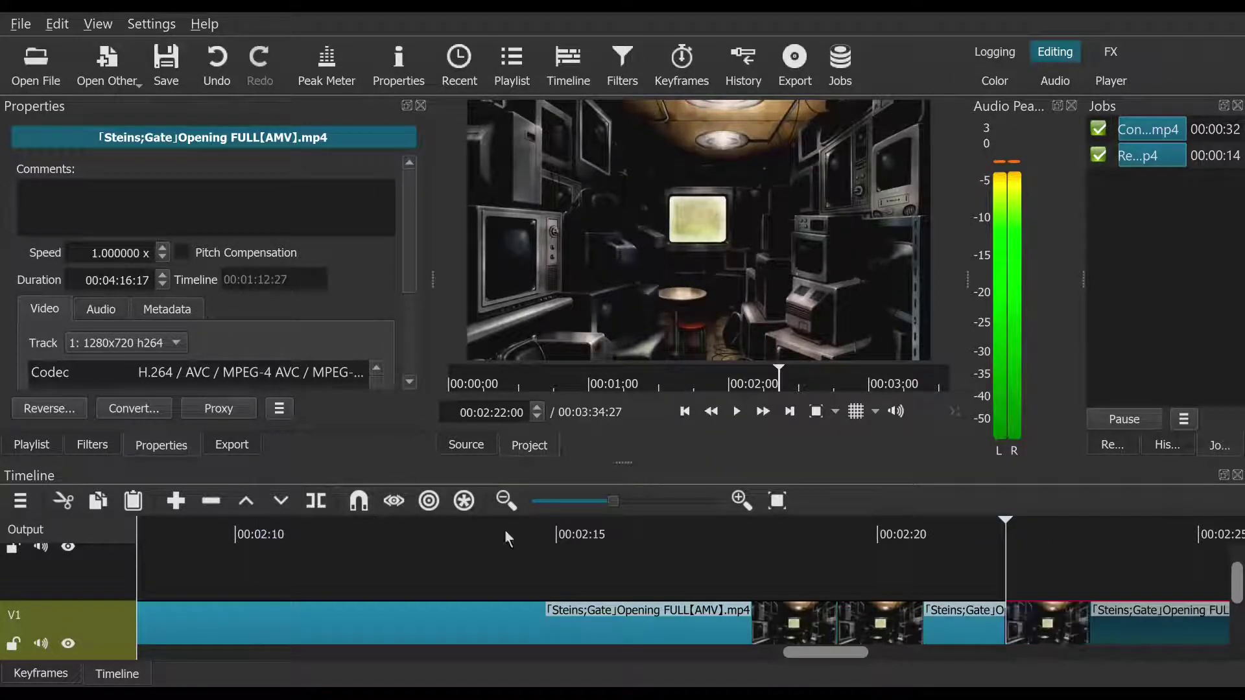
right_click(1119, 607)
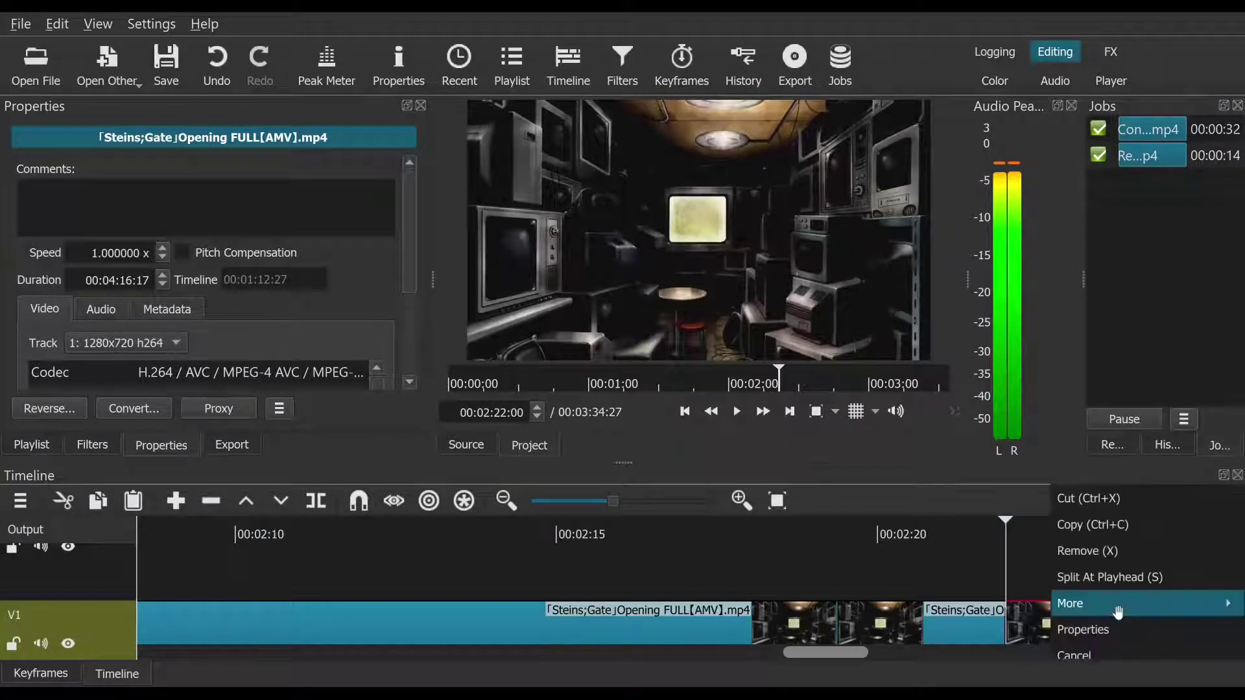
click(1138, 552)
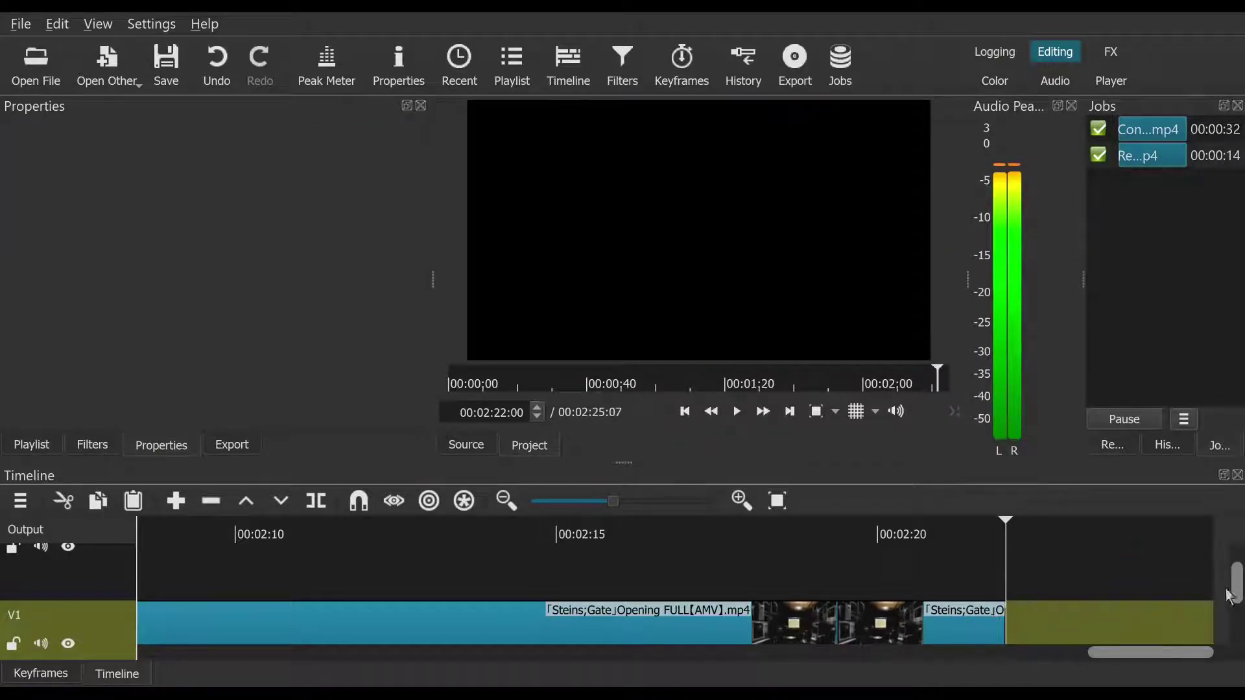
Step: Close the small V1 gap just after 00:01:30:16 by adjusting the sky and train-track clip edges until they meet, and play the join
mouse_move(1236, 594)
mouse_down()
mouse_move(1236, 627)
mouse_move(1228, 607)
mouse_up()
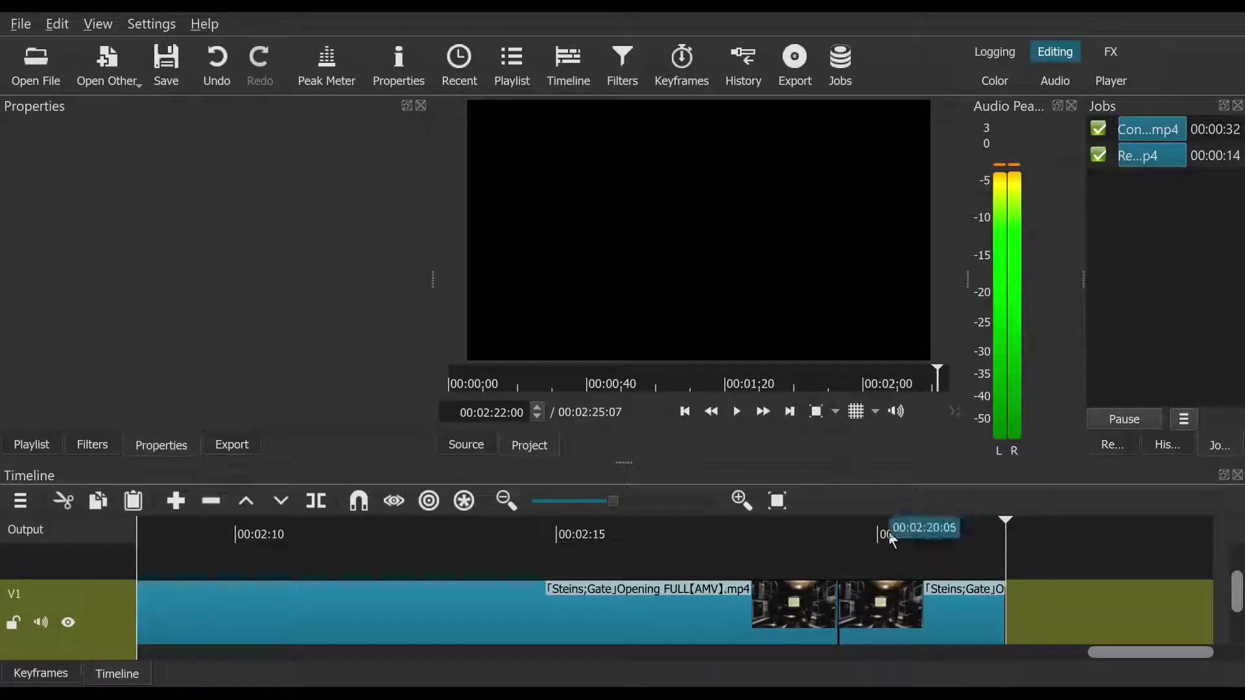
drag(1130, 648, 1236, 656)
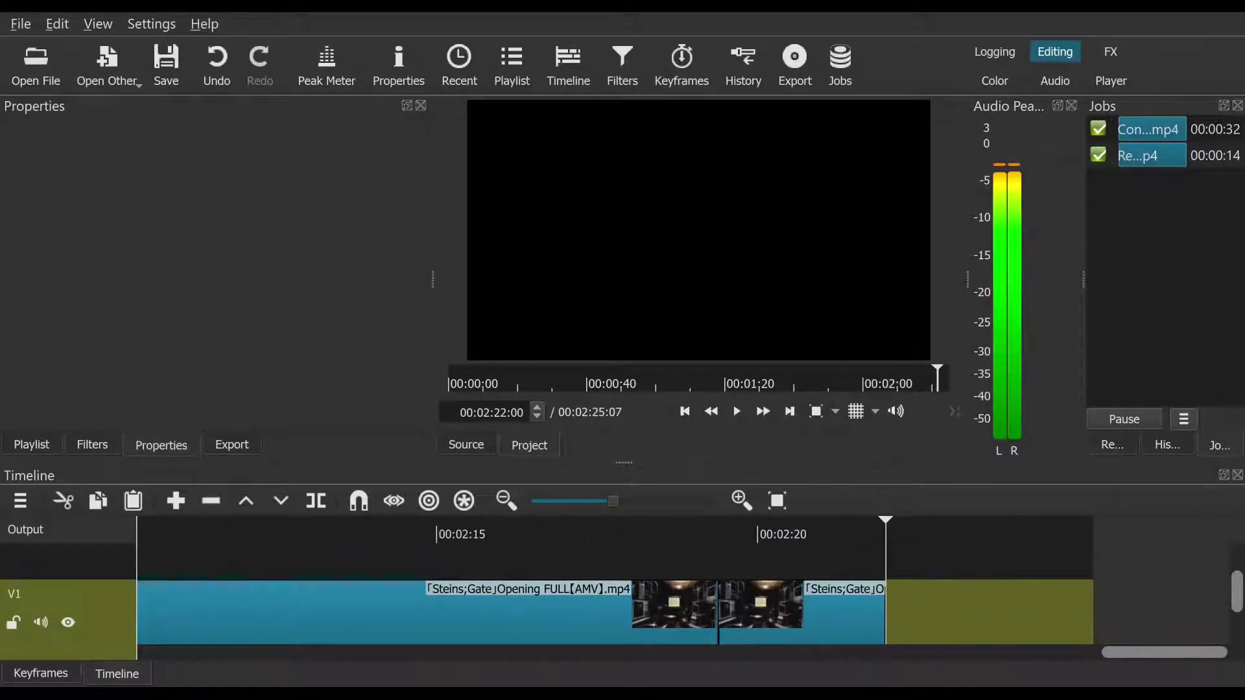
drag(1238, 600, 853, 633)
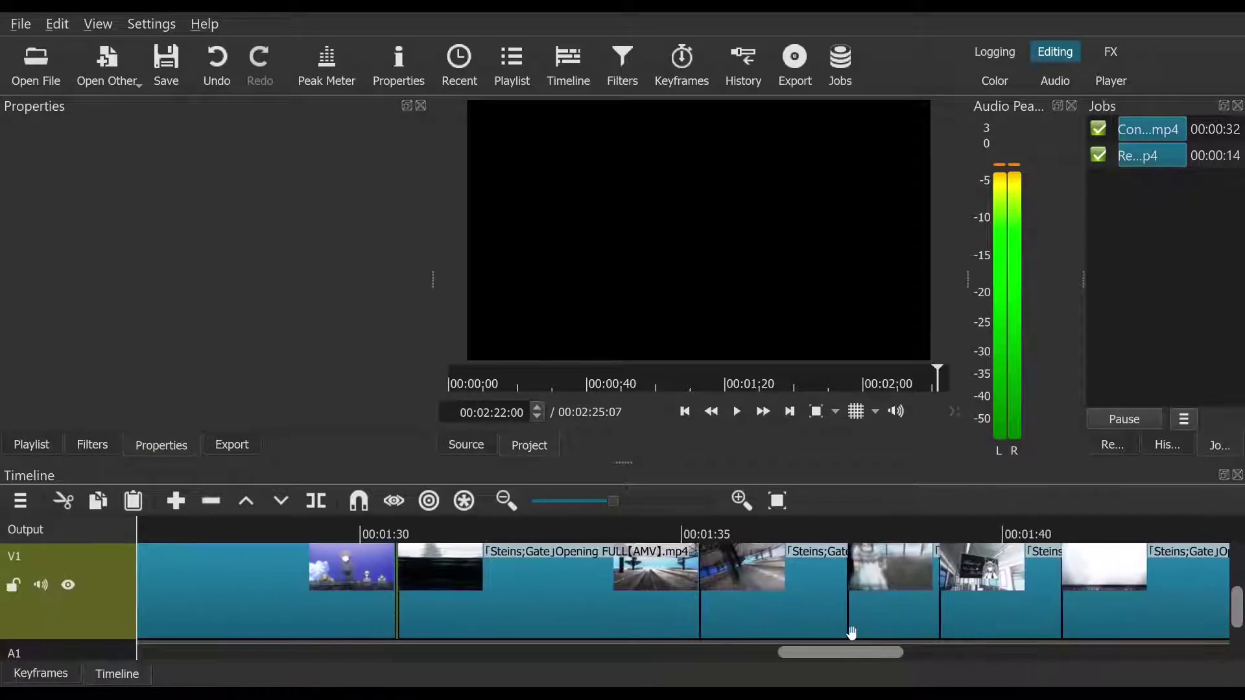
click(526, 607)
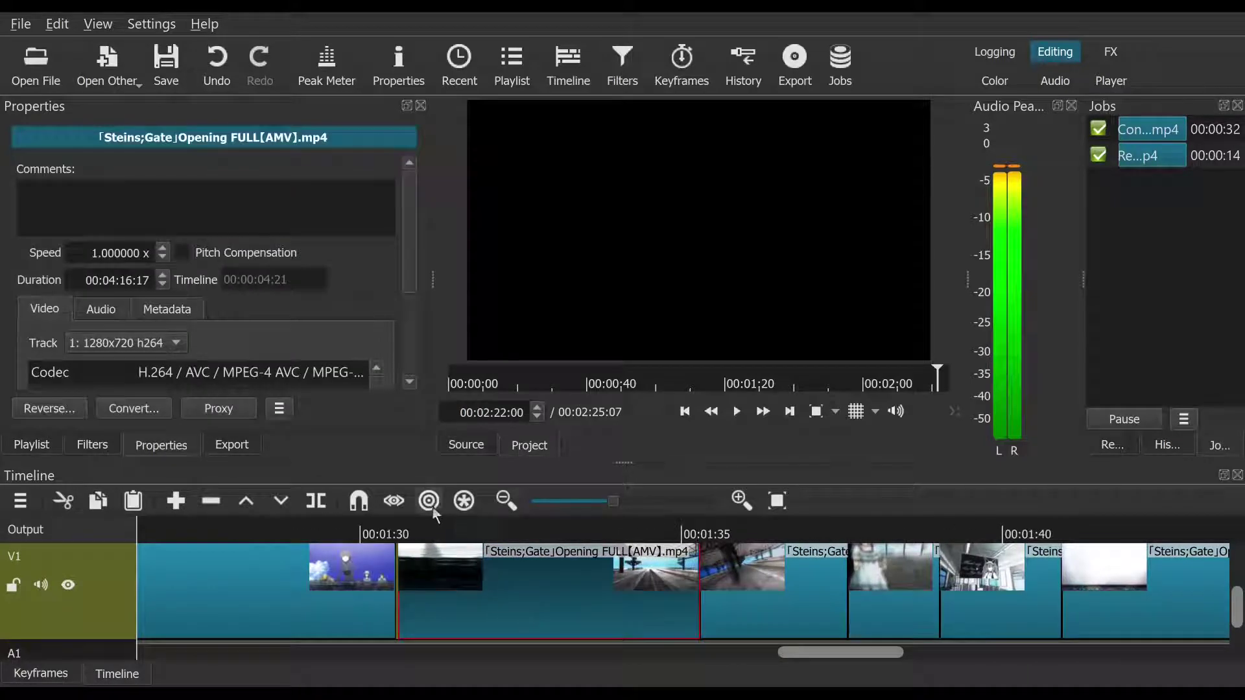
click(397, 538)
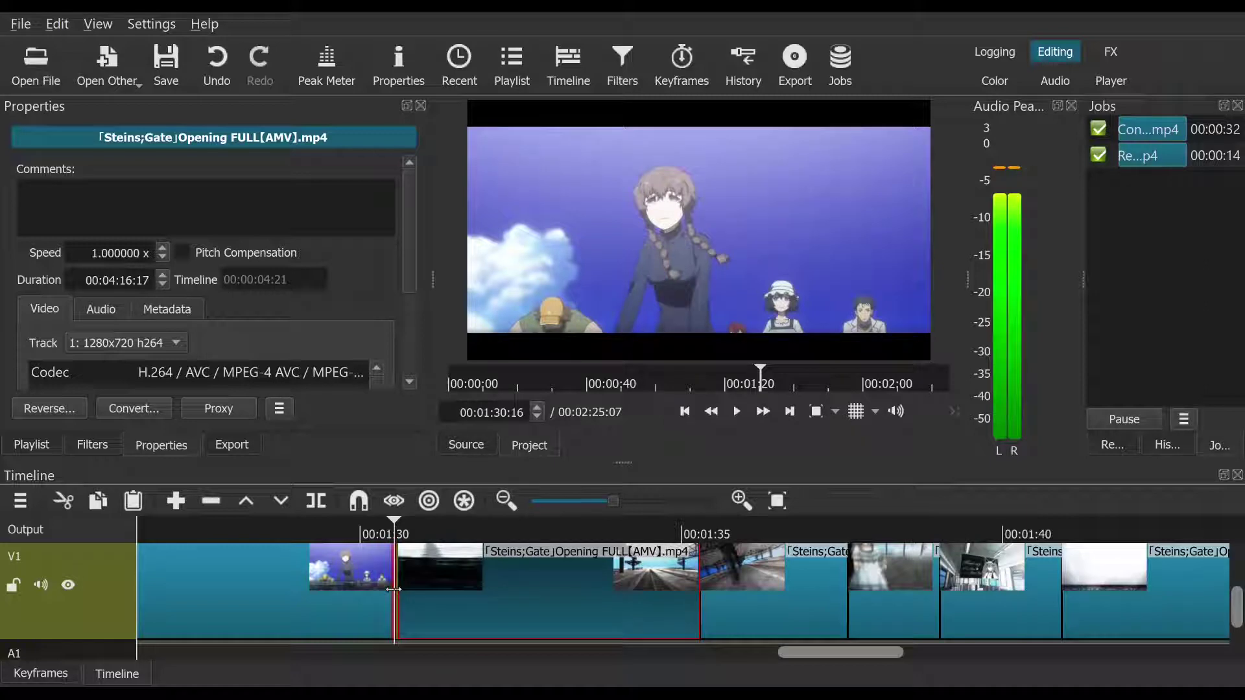
drag(404, 592, 407, 594)
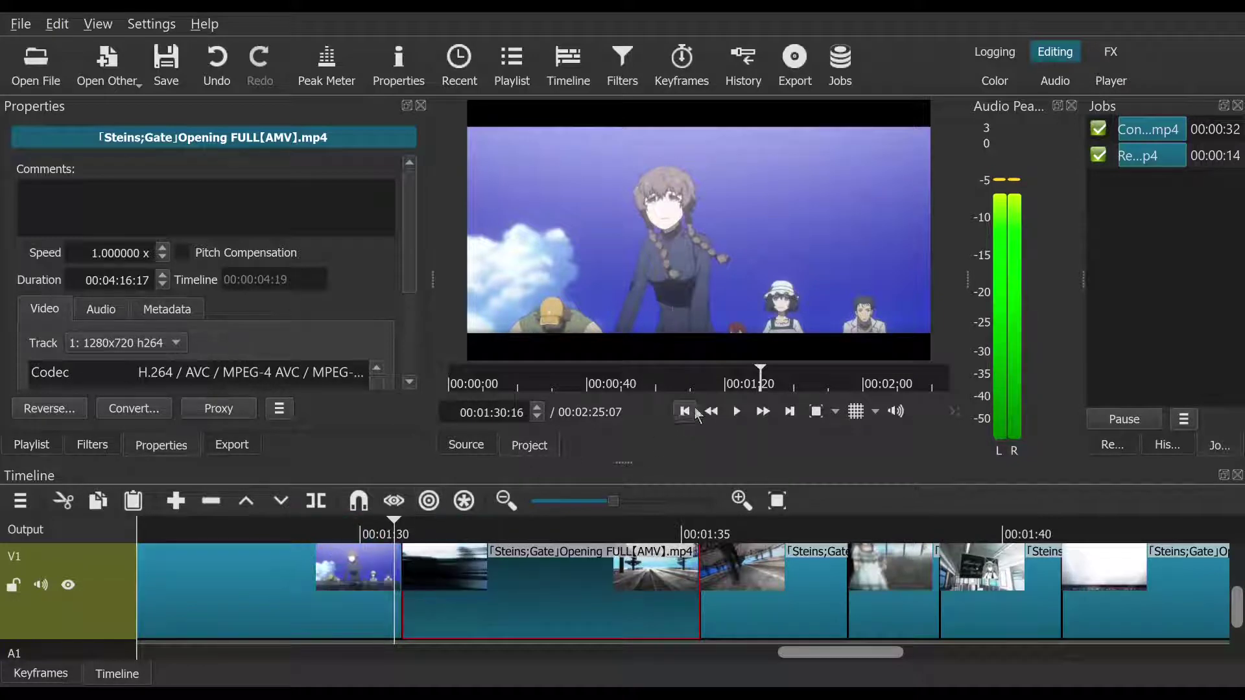
click(736, 412)
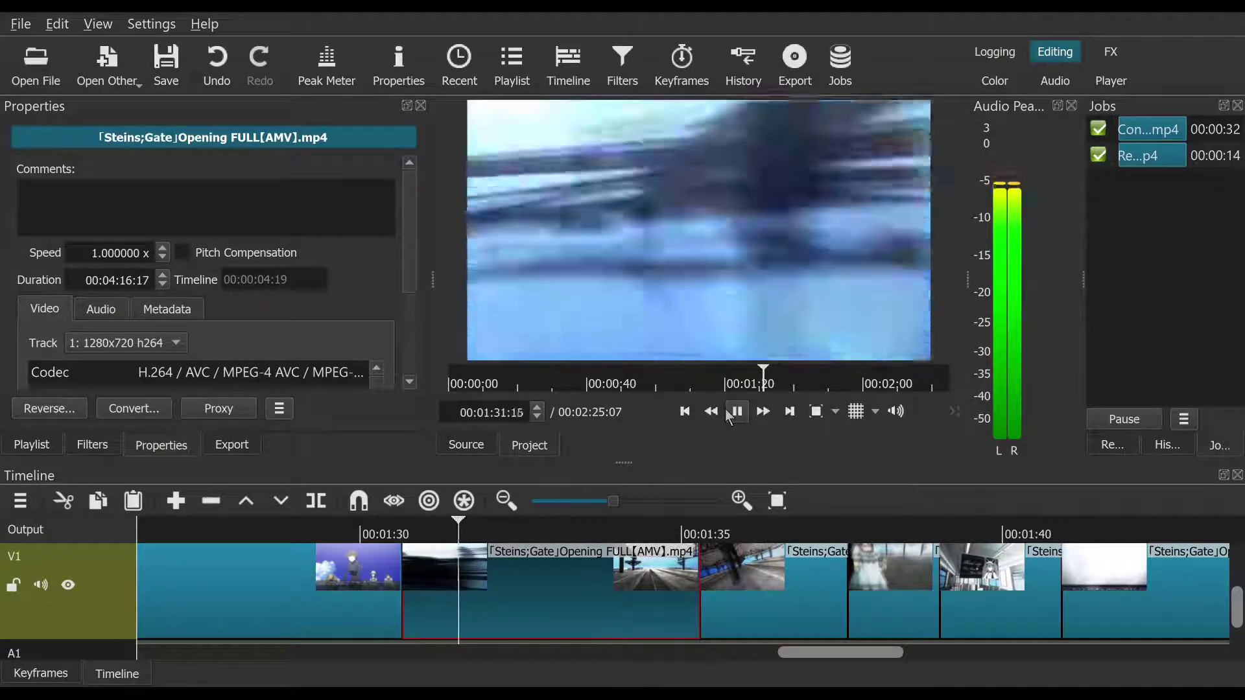
Step: Pause playback and return the playhead to the very start of the project
click(736, 412)
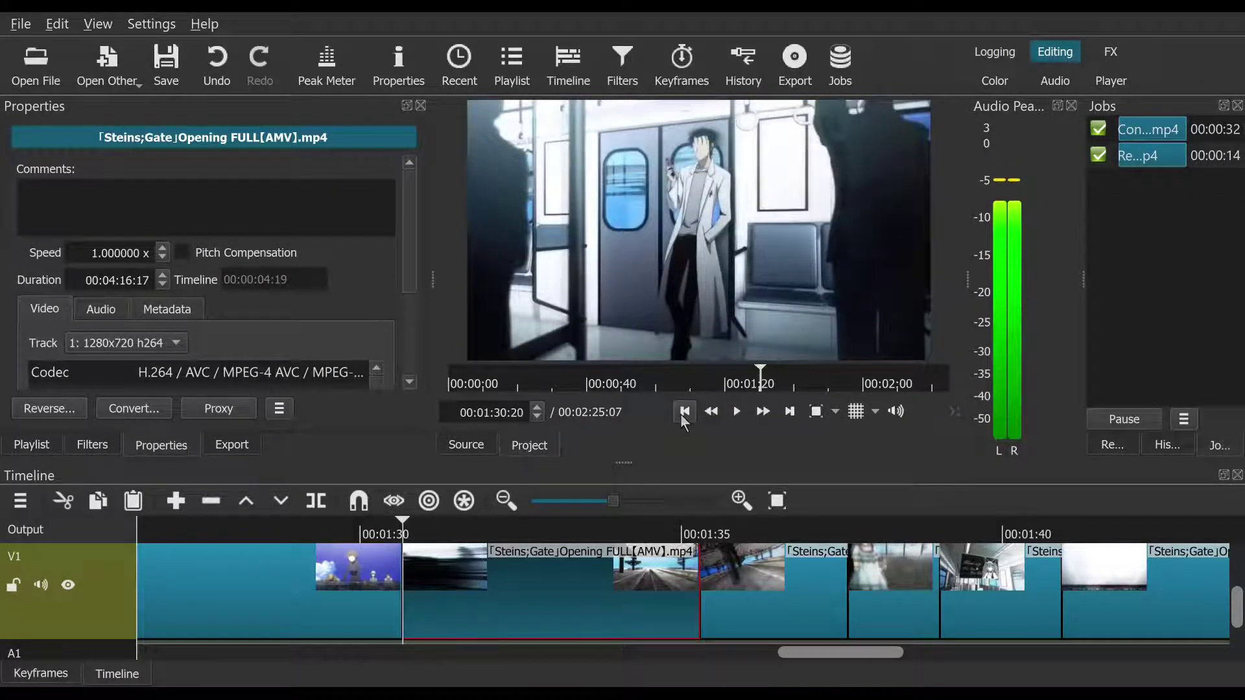
click(683, 415)
click(683, 415)
click(683, 415)
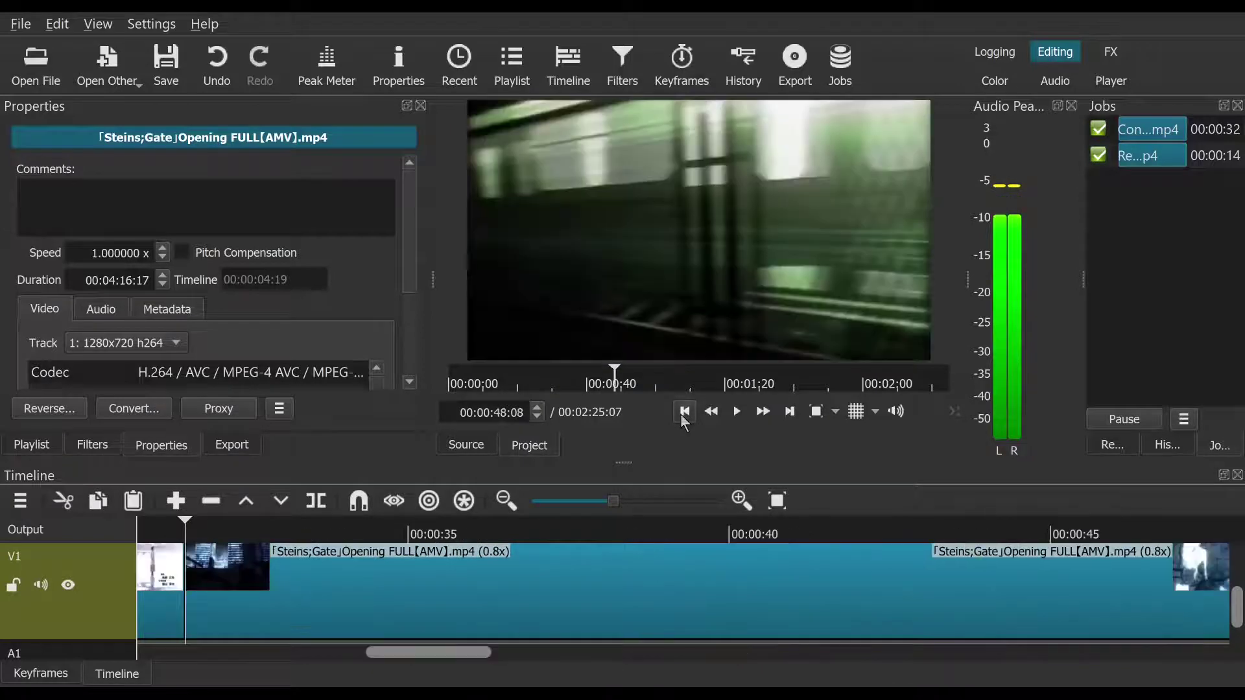
click(683, 415)
click(683, 415)
click(682, 415)
click(683, 415)
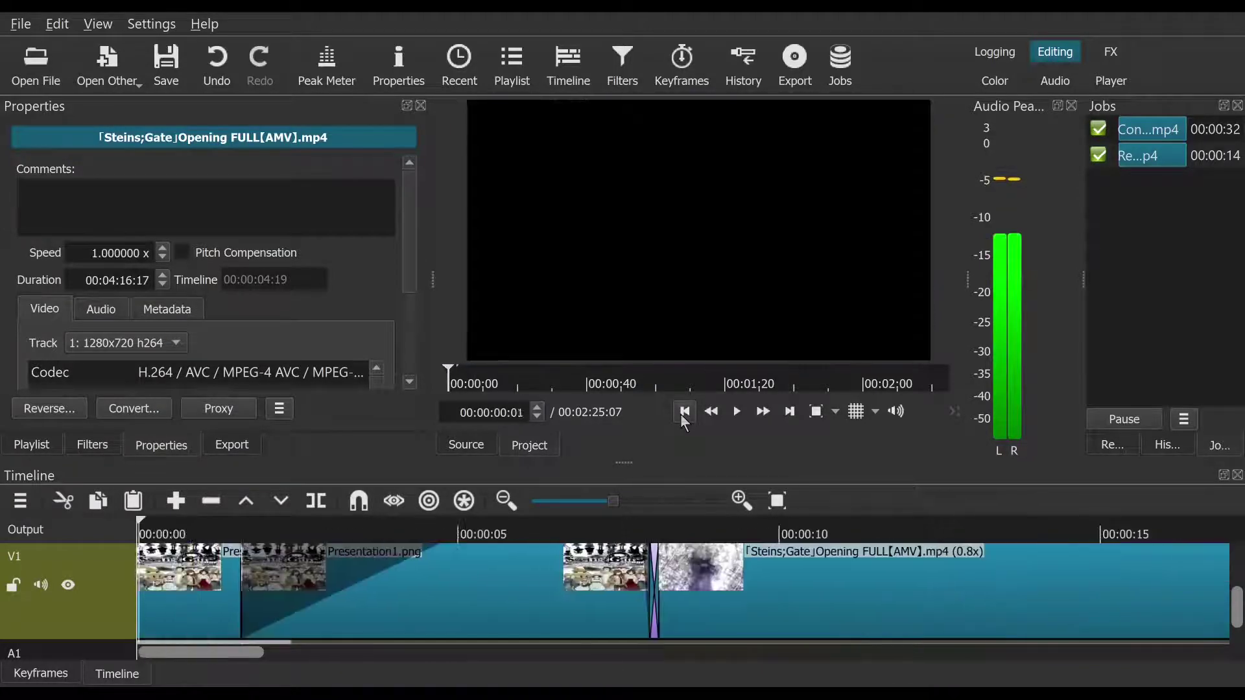
click(683, 415)
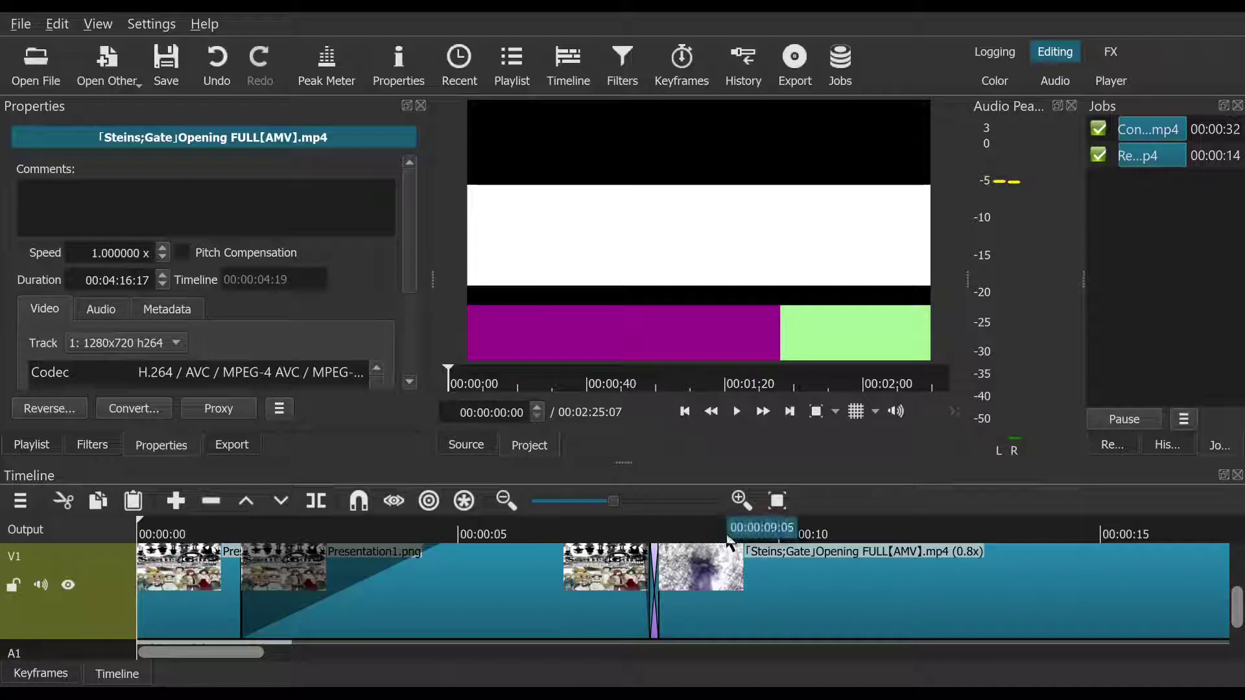
Step: Move the final clip of the timeline from V1 straight up to the track above and park the playhead at its start
drag(731, 538, 1181, 529)
click(853, 389)
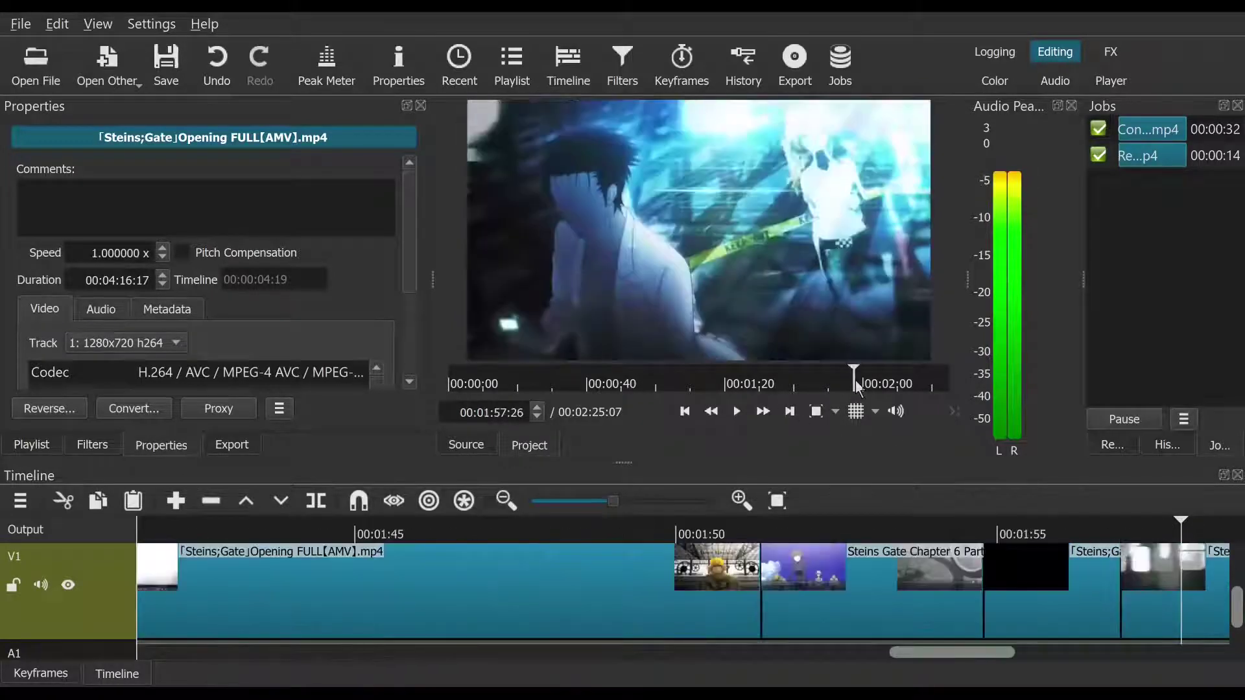
click(886, 390)
drag(929, 387, 963, 382)
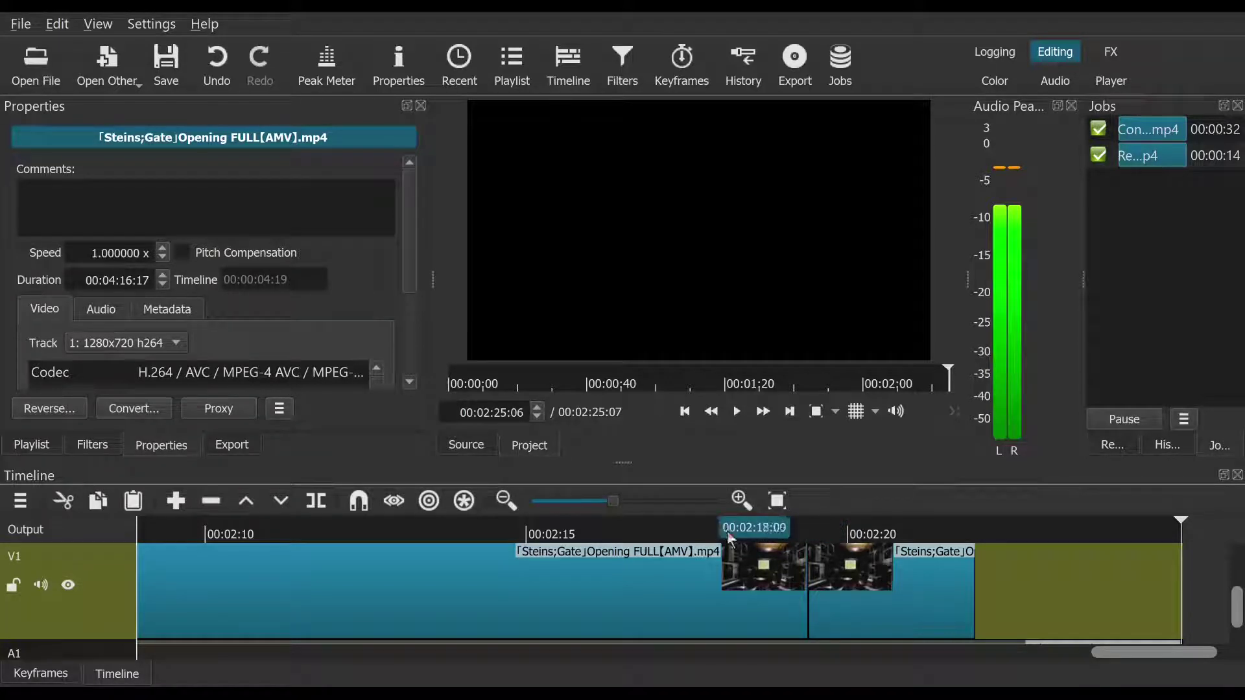
click(875, 533)
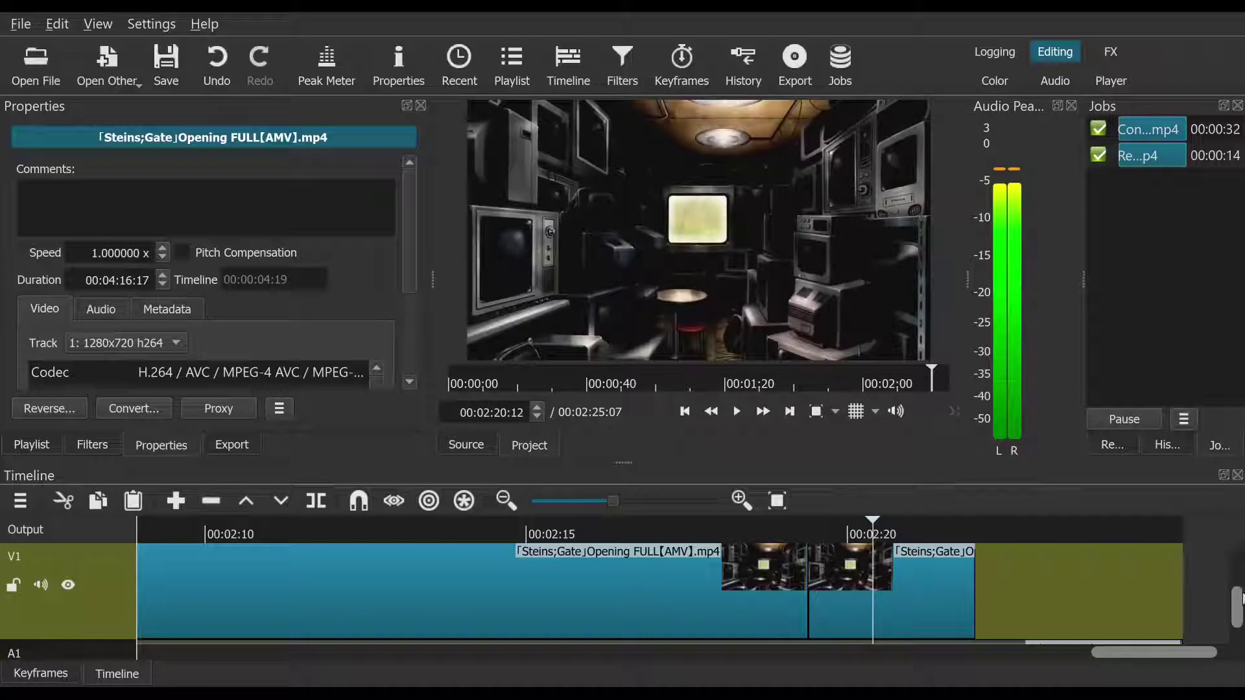
drag(1239, 609, 1240, 581)
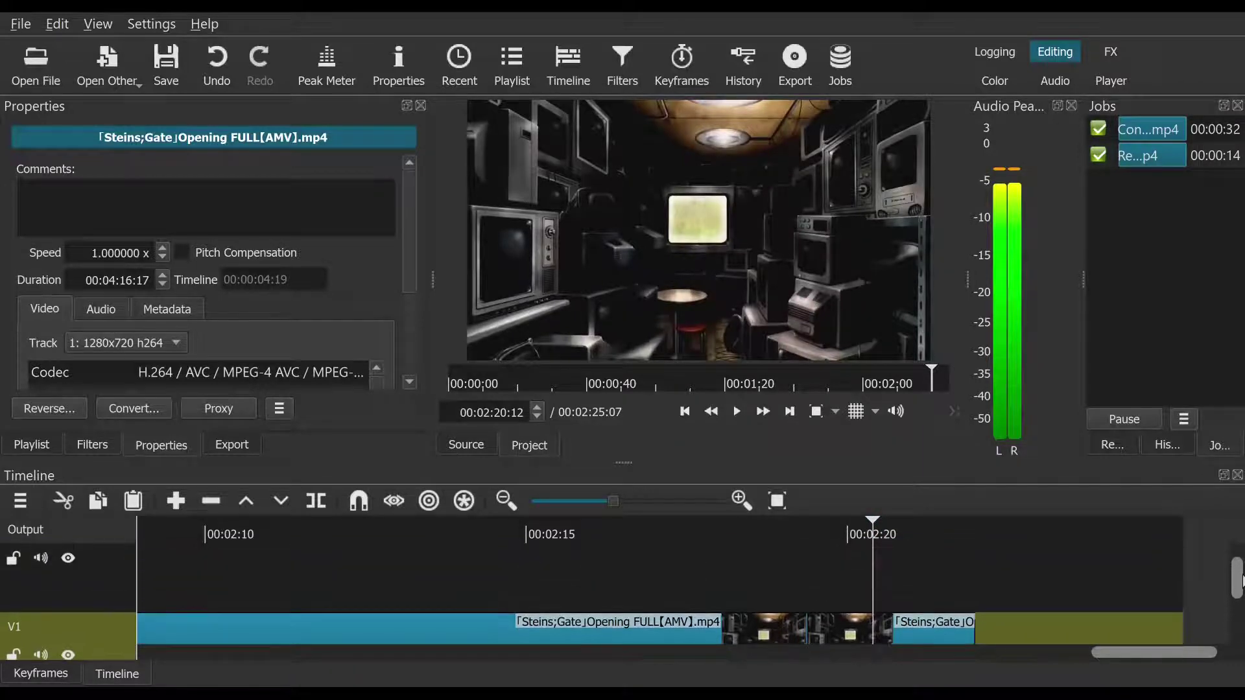
drag(915, 631, 923, 600)
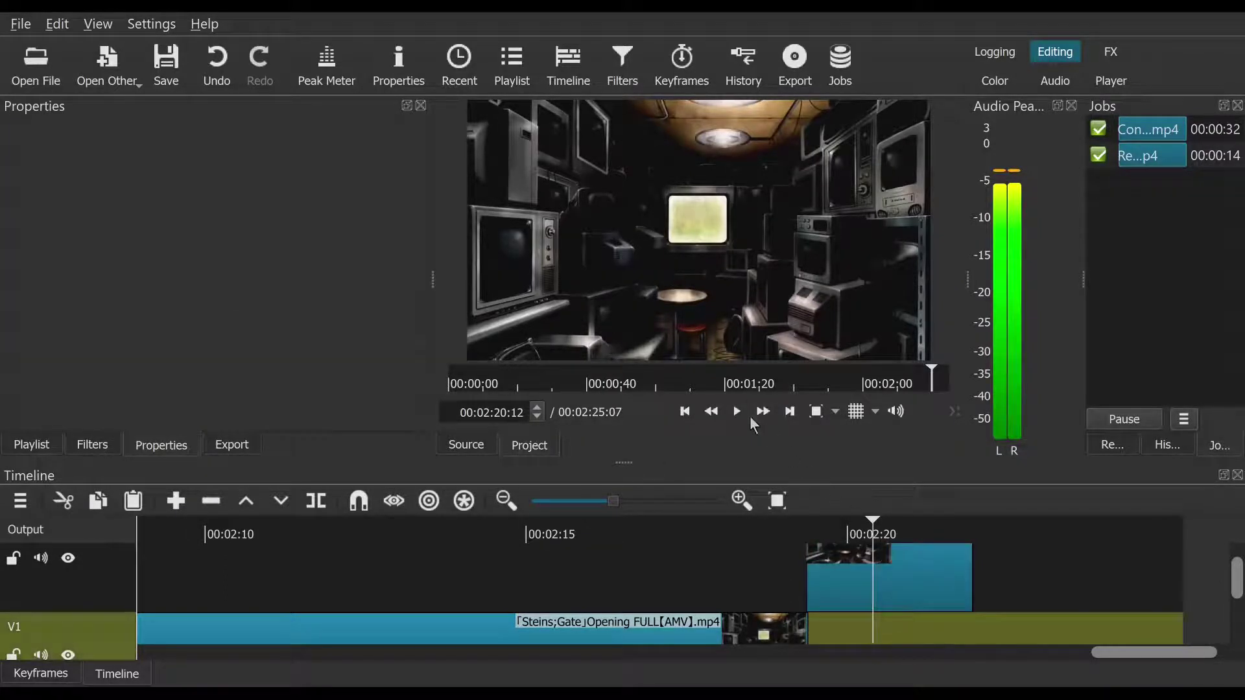
click(685, 412)
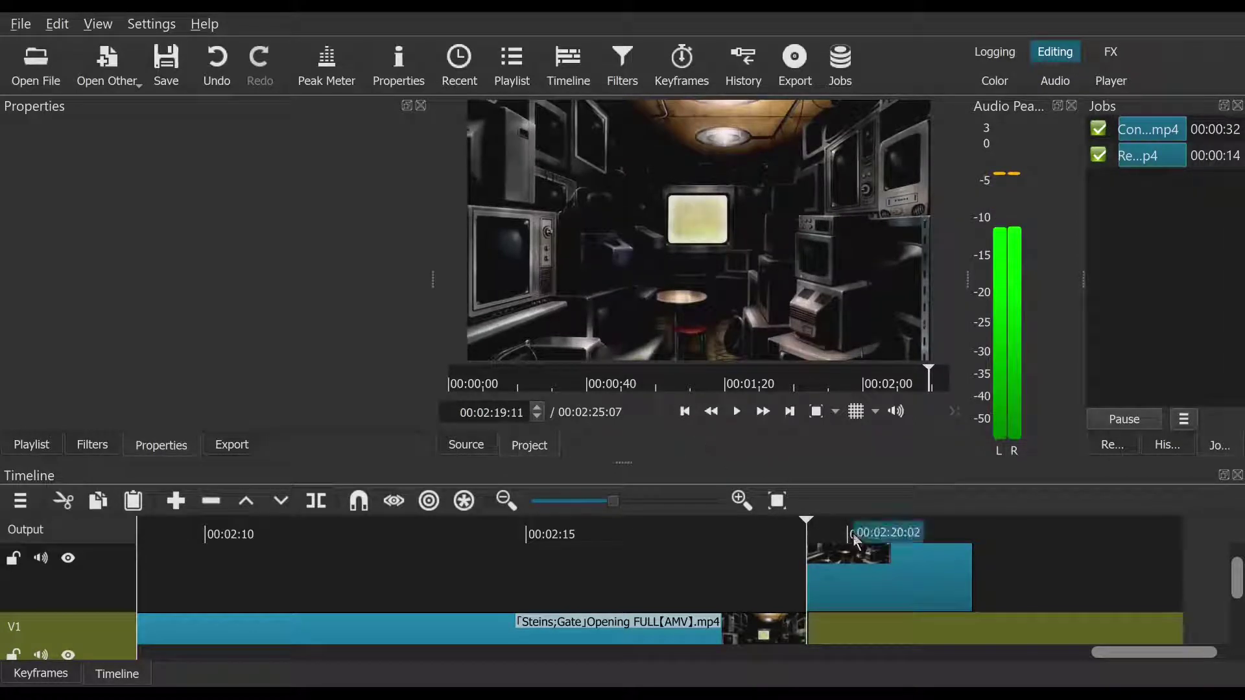
Step: Add the Chroma Key: Simple video filter to the final clip on the upper track
click(861, 575)
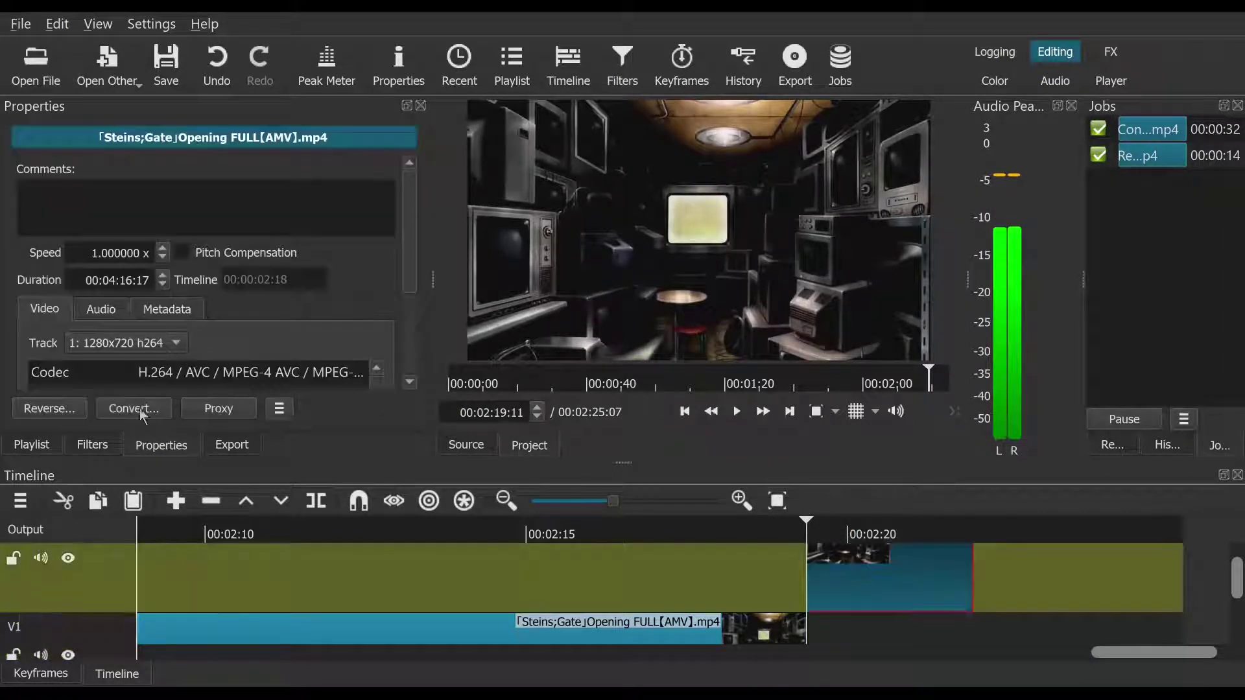
click(89, 452)
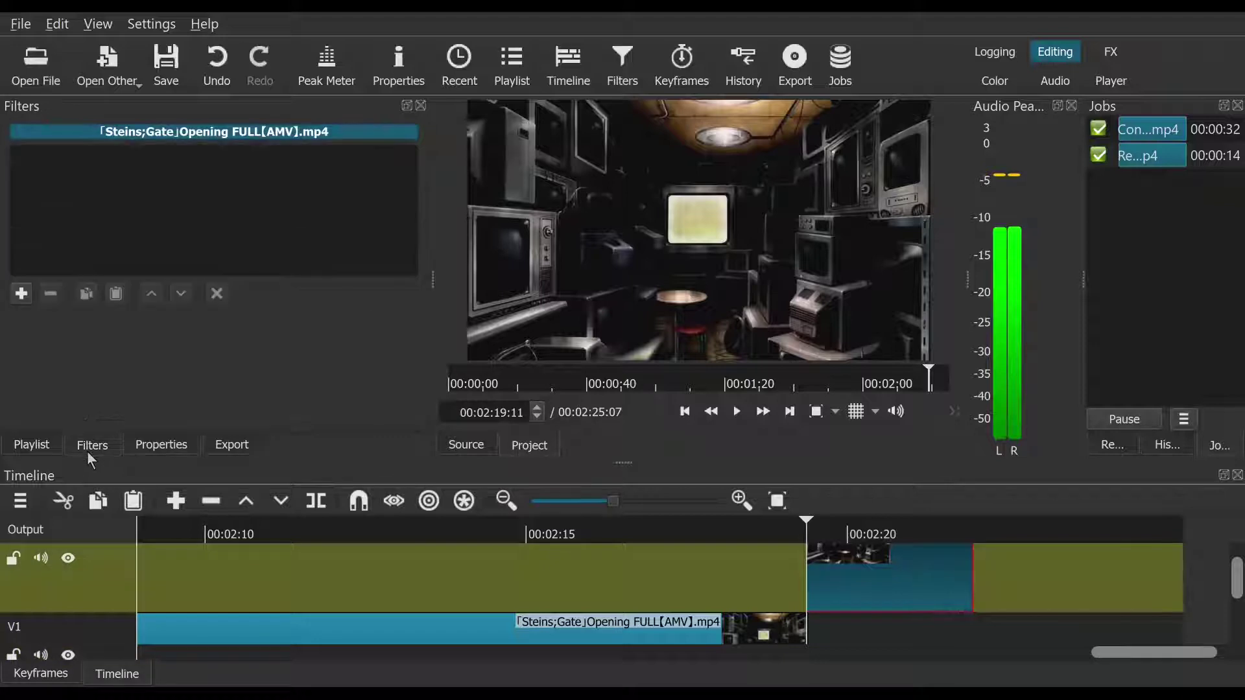
click(22, 293)
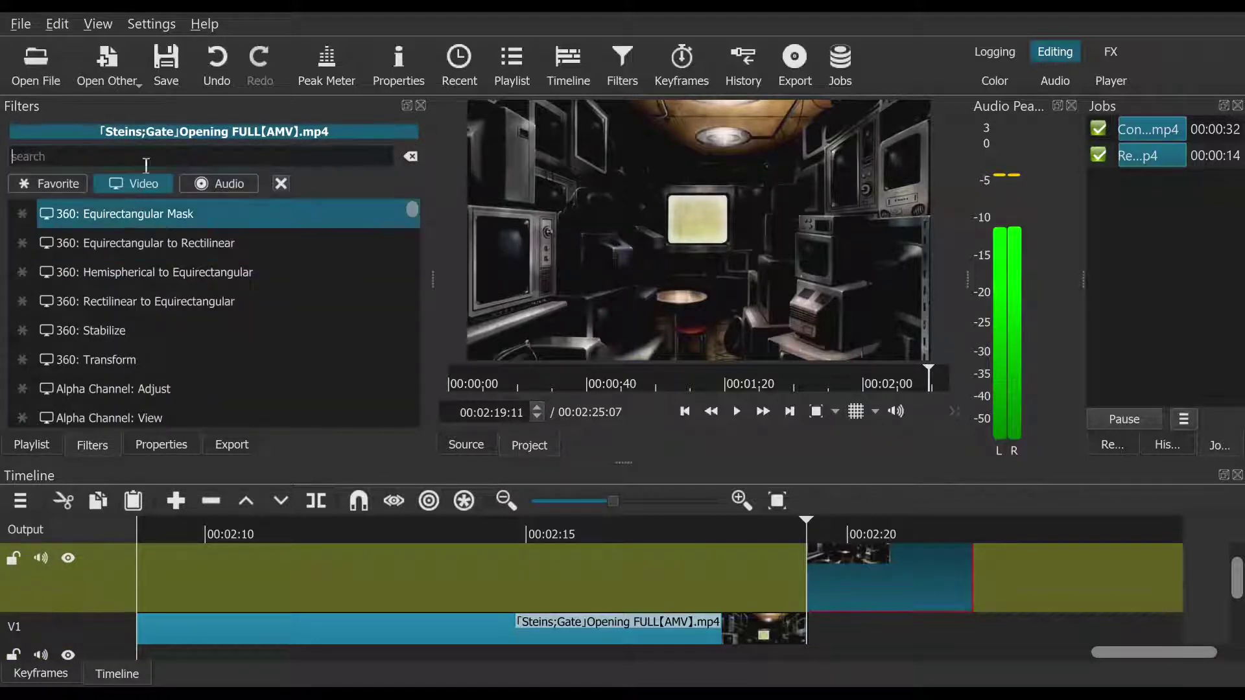
click(239, 186)
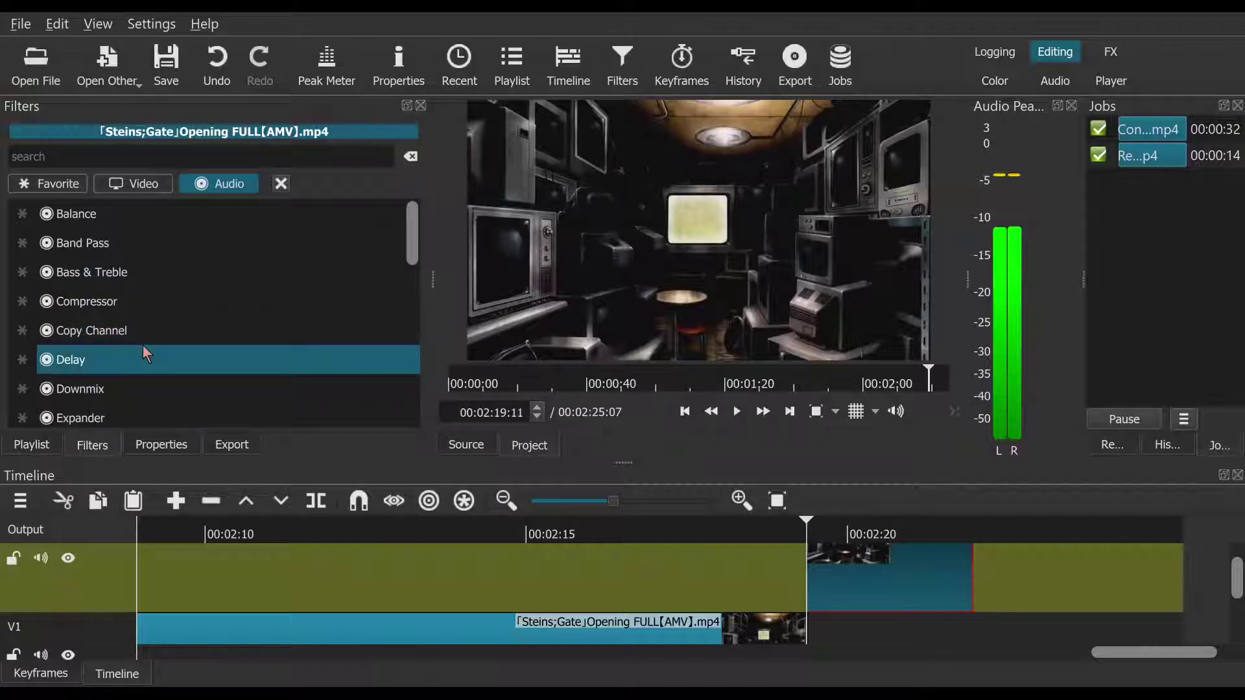
scroll(172, 330, down, 3)
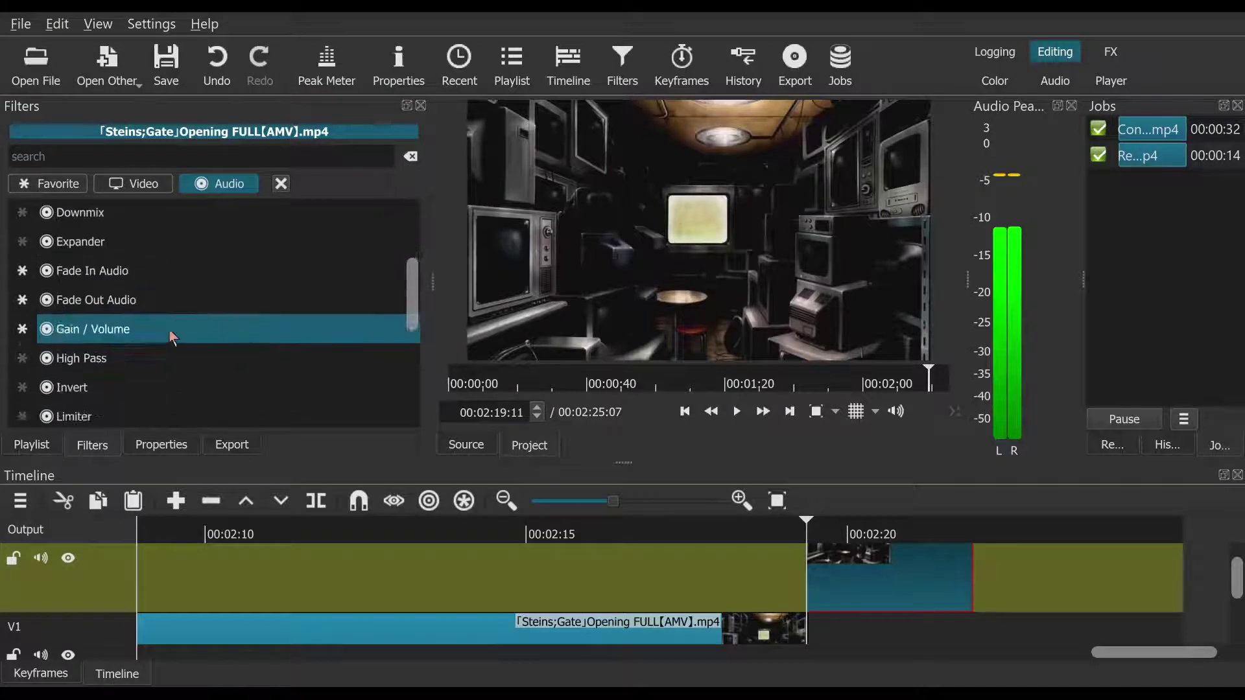
scroll(170, 328, up, 3)
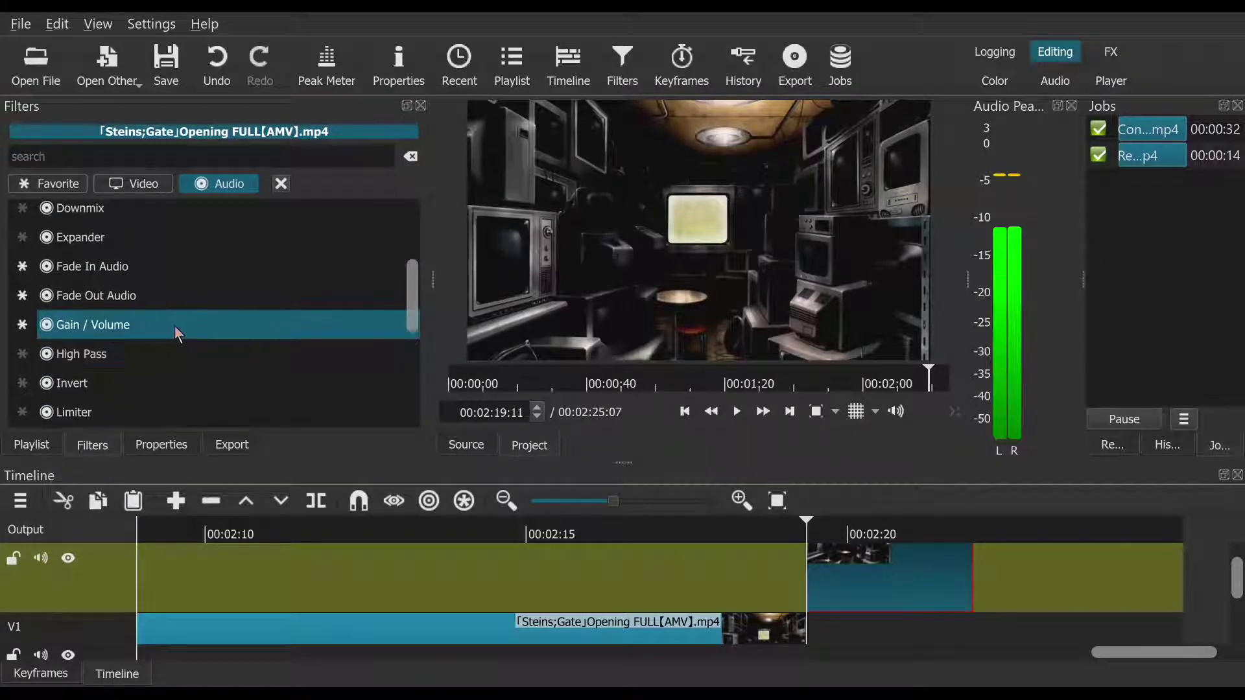
click(150, 184)
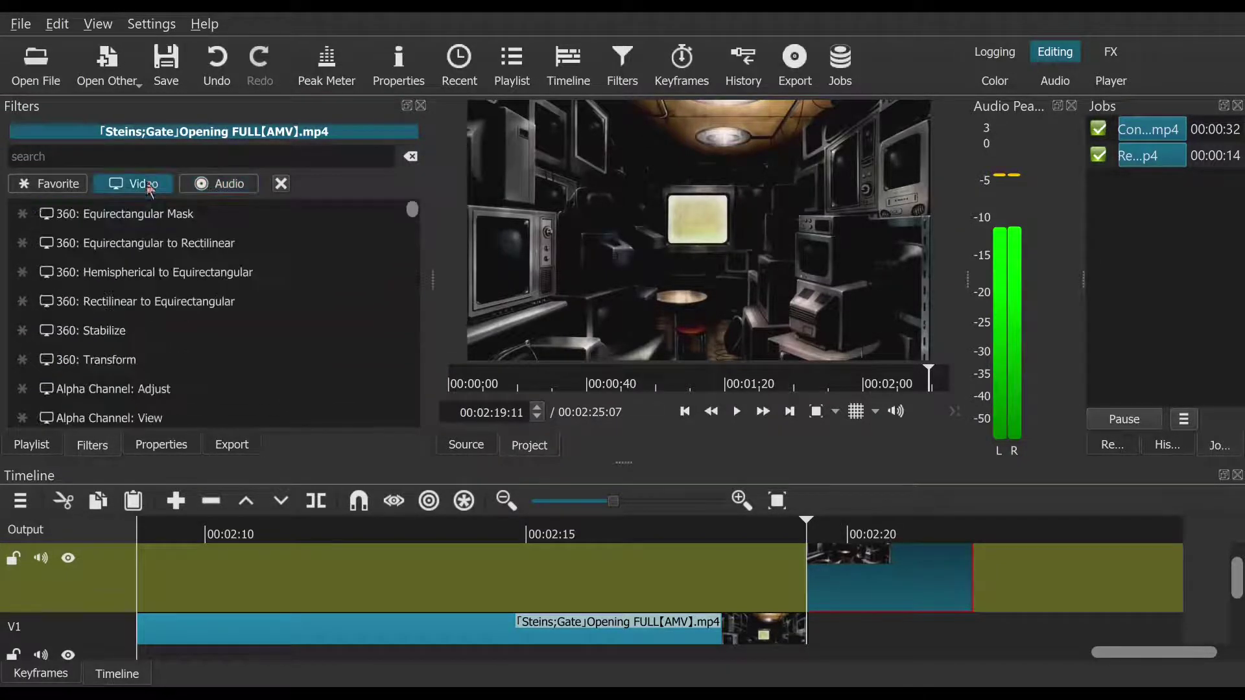
scroll(146, 263, down, 3)
scroll(140, 268, down, 4)
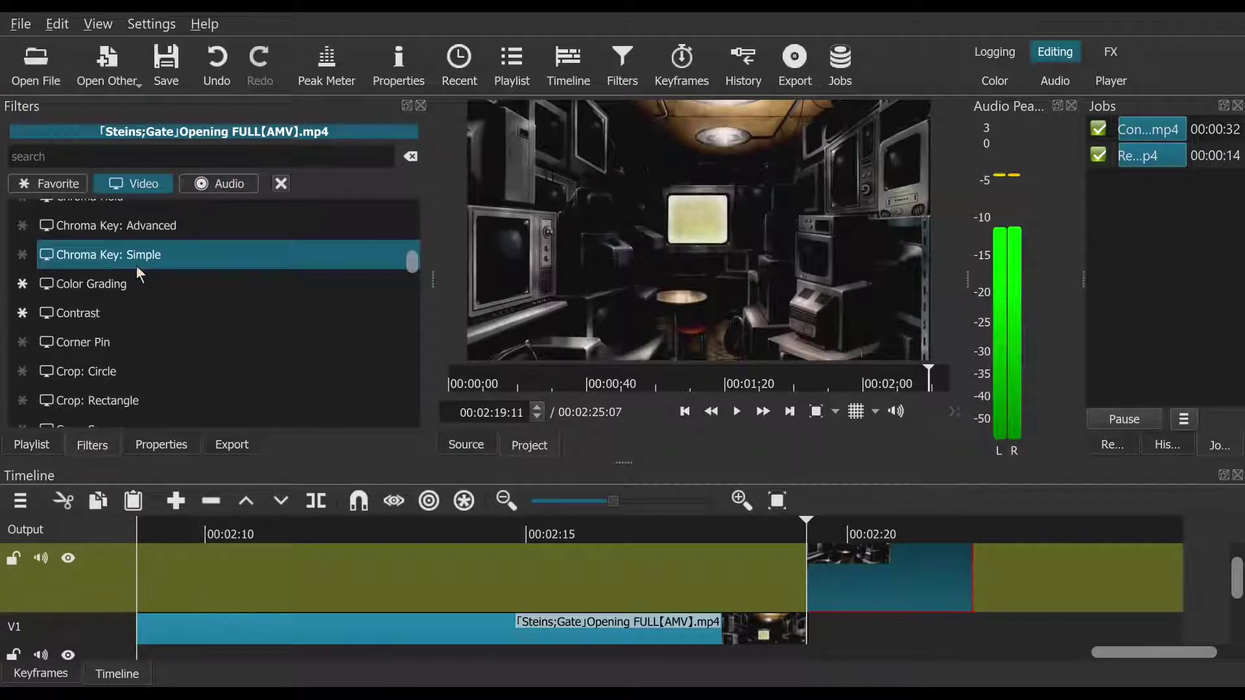
scroll(136, 266, up, 2)
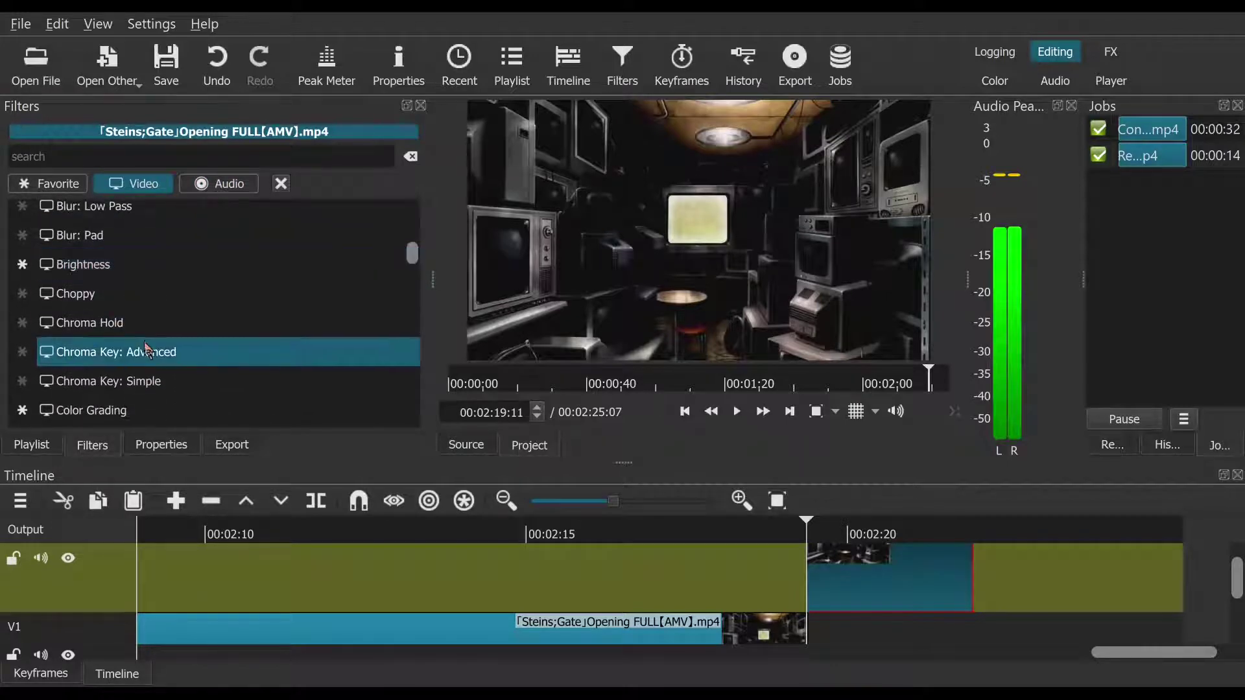
click(152, 384)
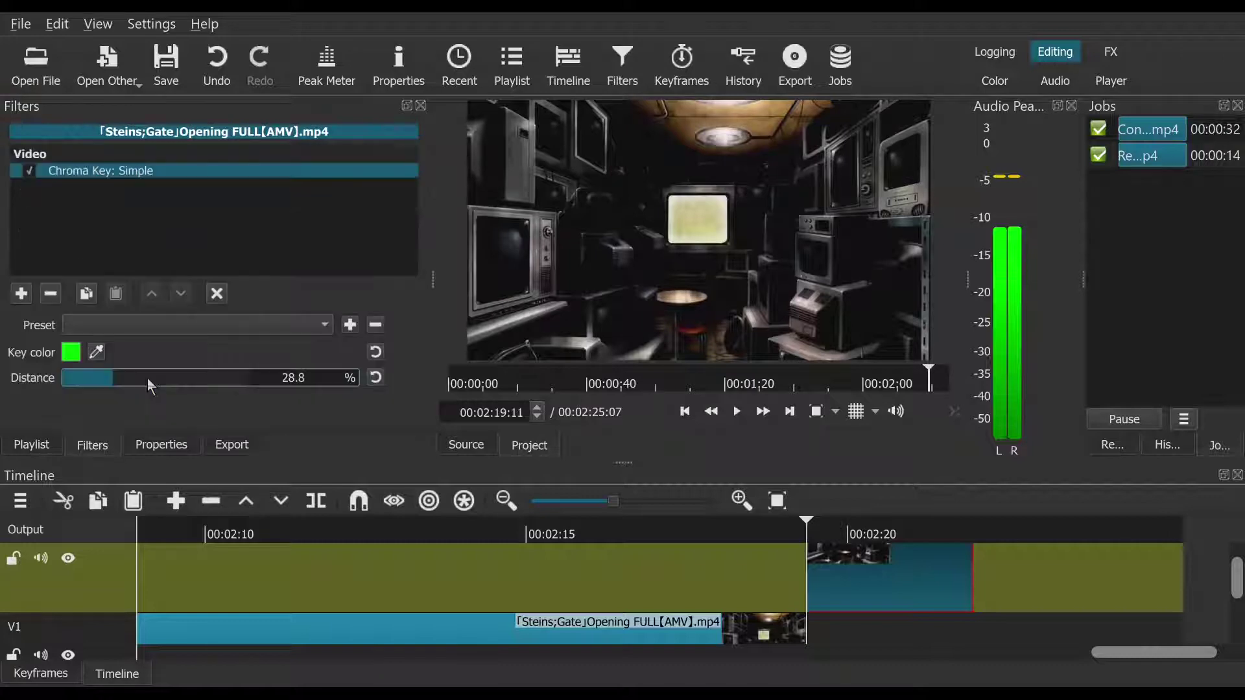
Step: Sample the key color from the glowing TV screen in the preview and adjust the key distance
click(96, 352)
click(701, 223)
drag(104, 371, 162, 384)
drag(189, 388, 120, 368)
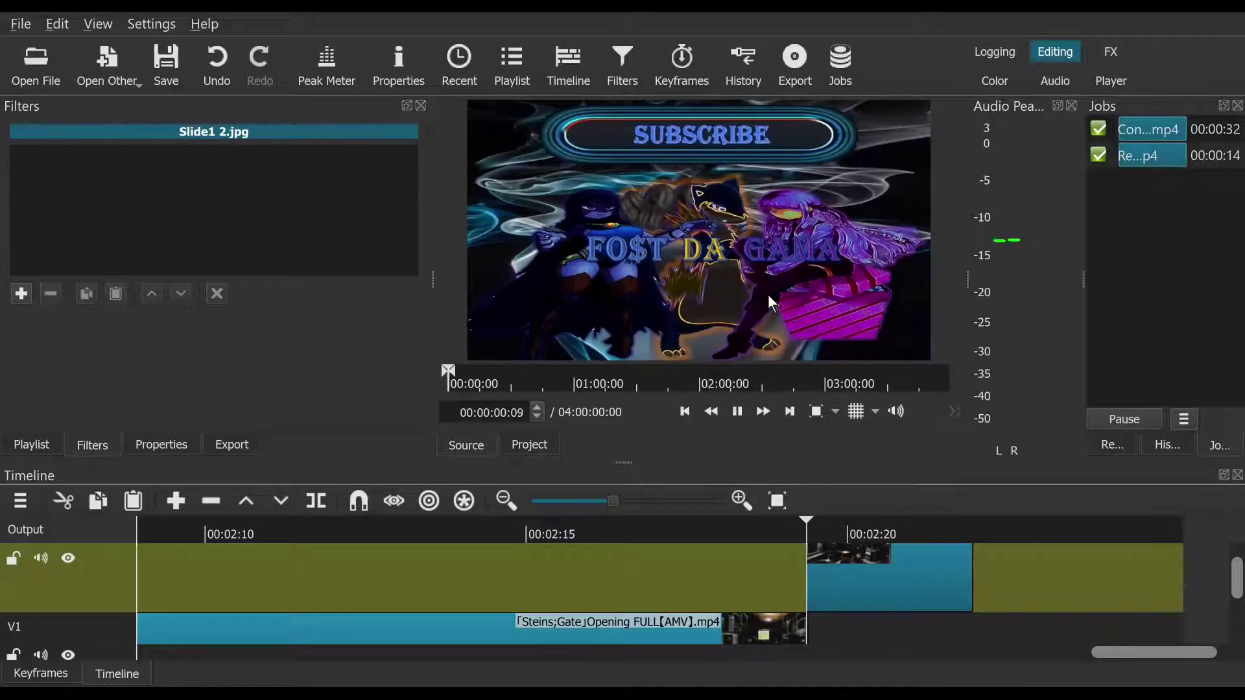
Step: Place Slide1 2.jpg on V1 directly beneath the keyed clip, trim its end to match, and check the composite
drag(737, 269, 807, 636)
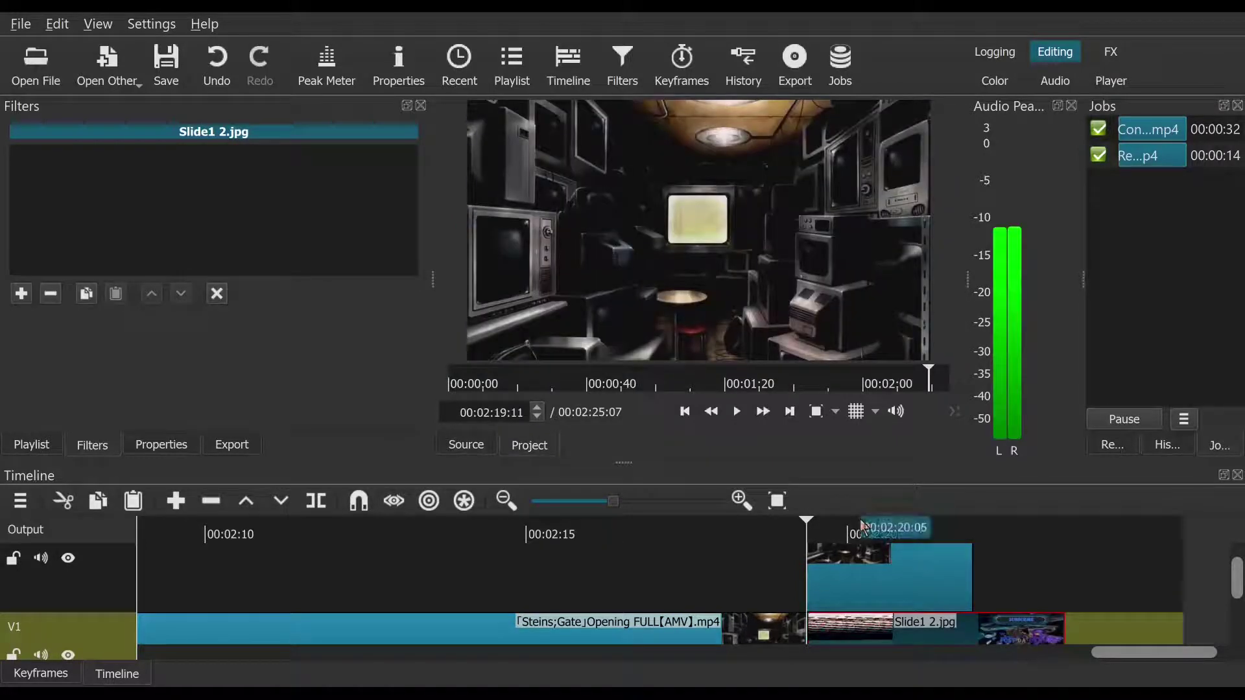
click(855, 531)
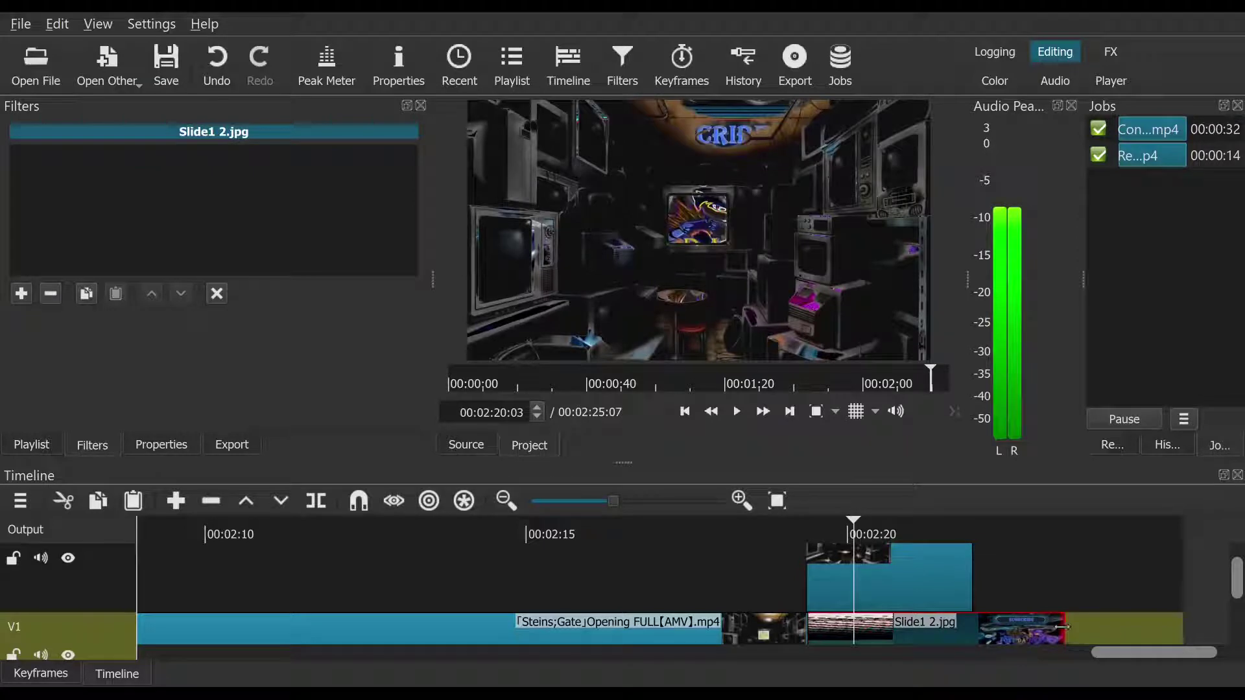
drag(1063, 626, 962, 621)
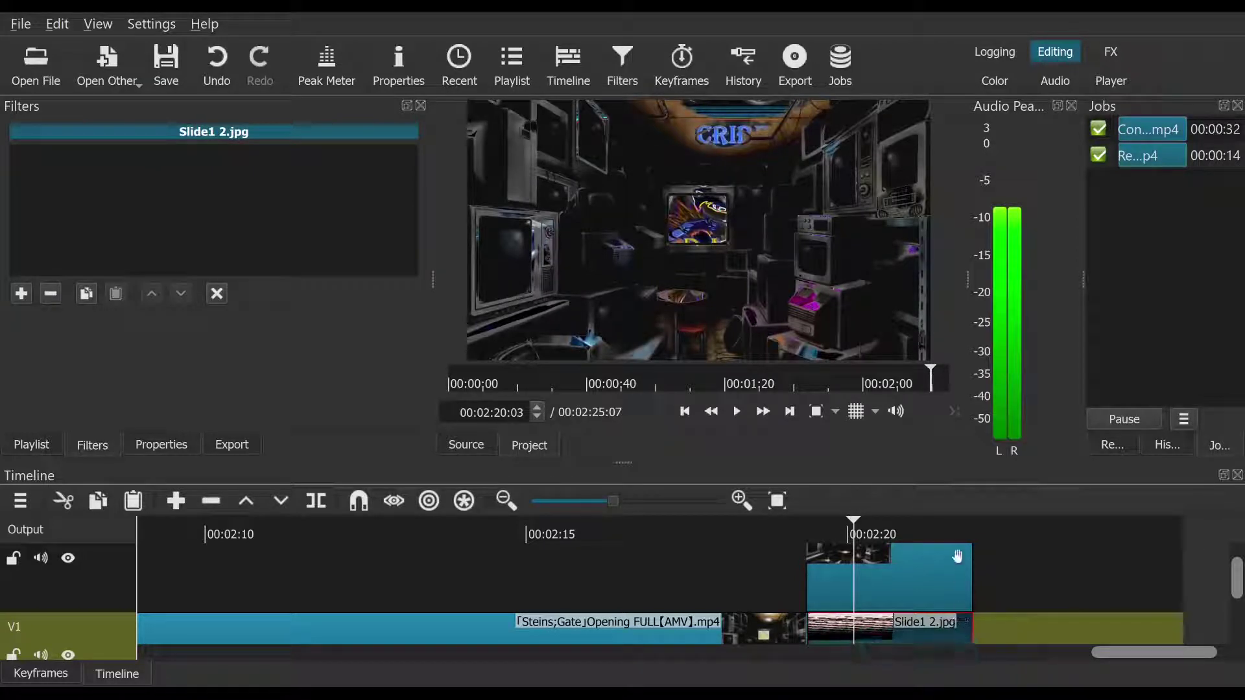
click(969, 531)
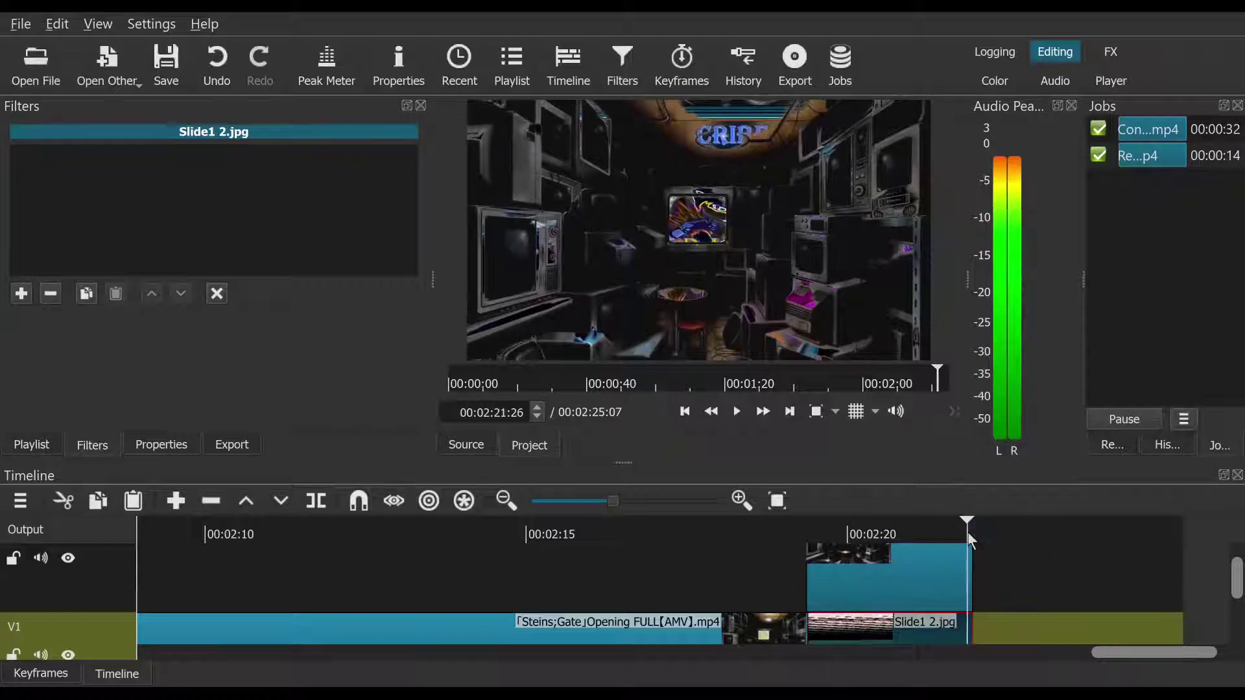
click(795, 412)
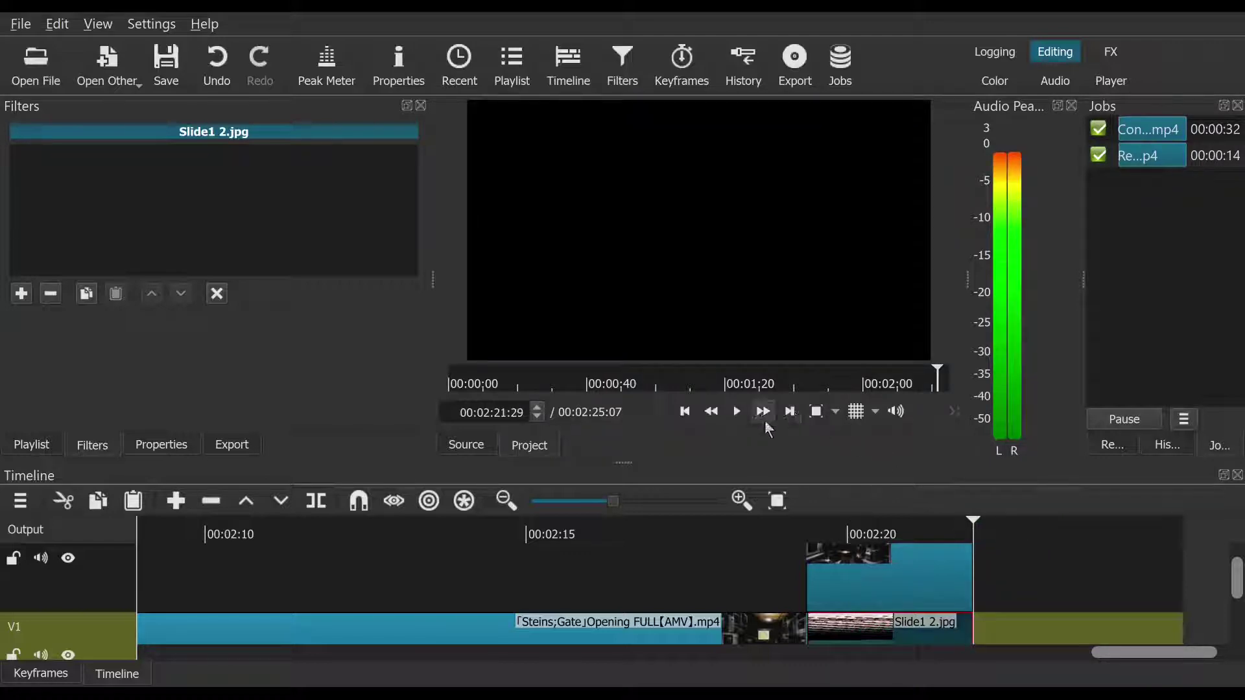
click(686, 413)
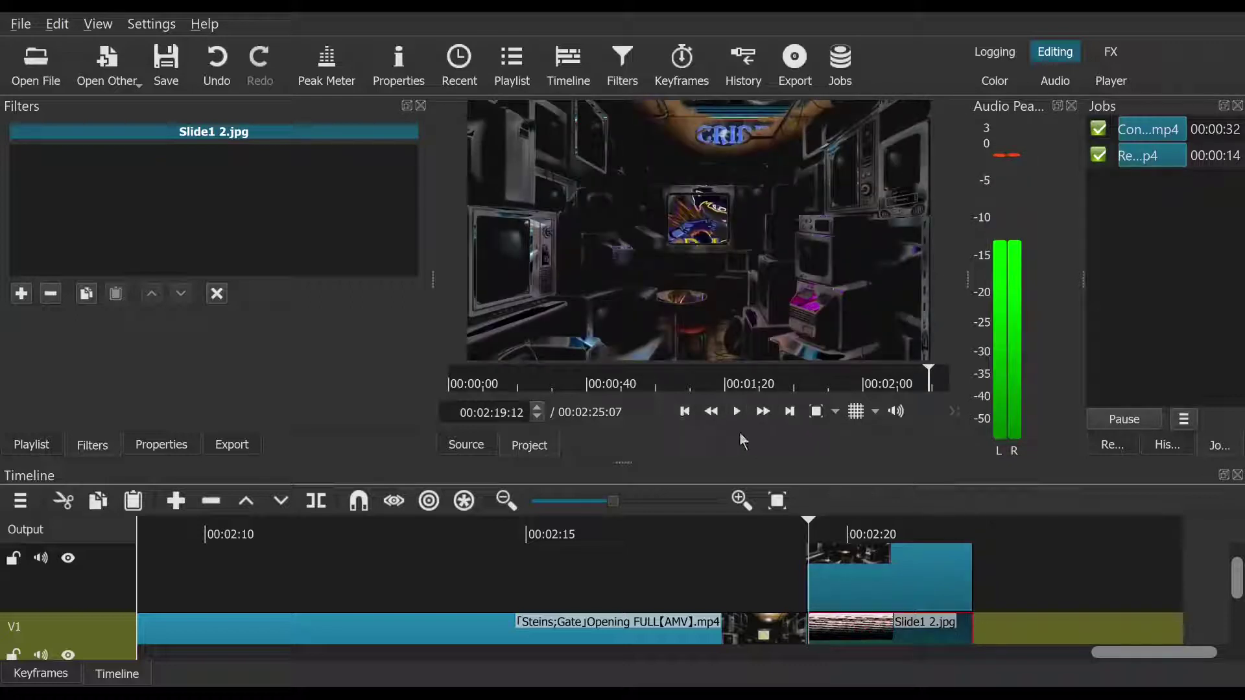
Step: Paste a copy of Slide1 2.jpg on V1 directly after the first slide, at 00:02:21:29
click(783, 415)
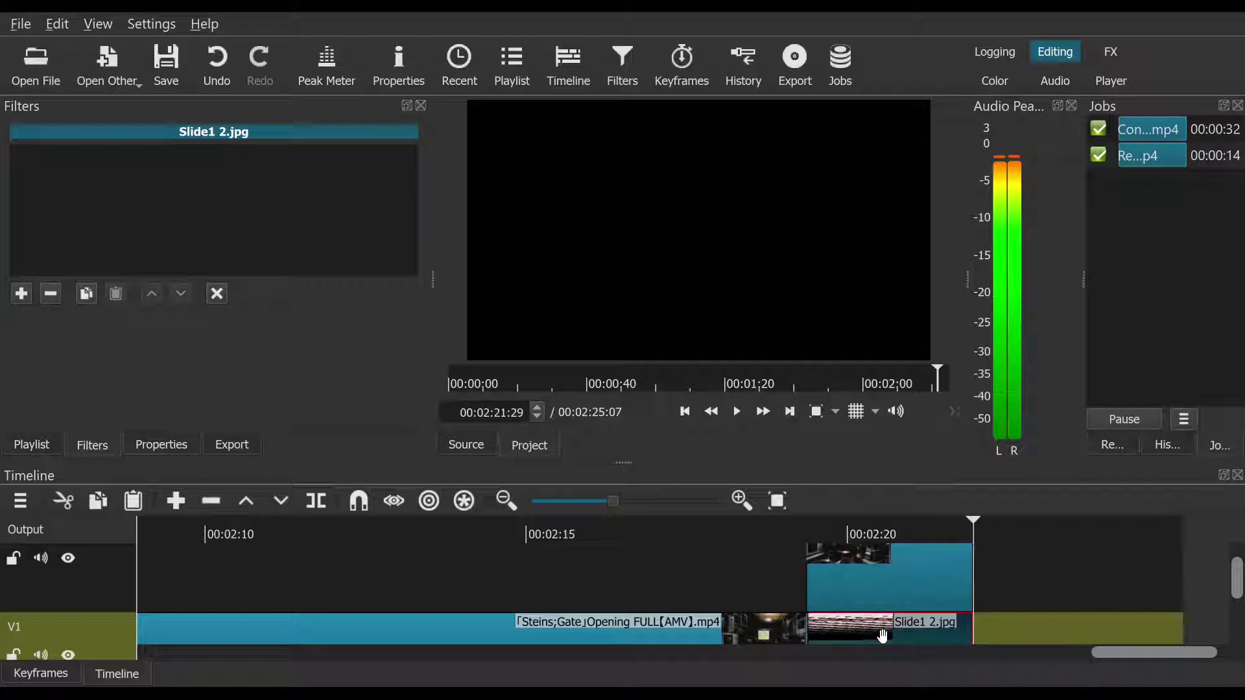
drag(1236, 590, 1241, 614)
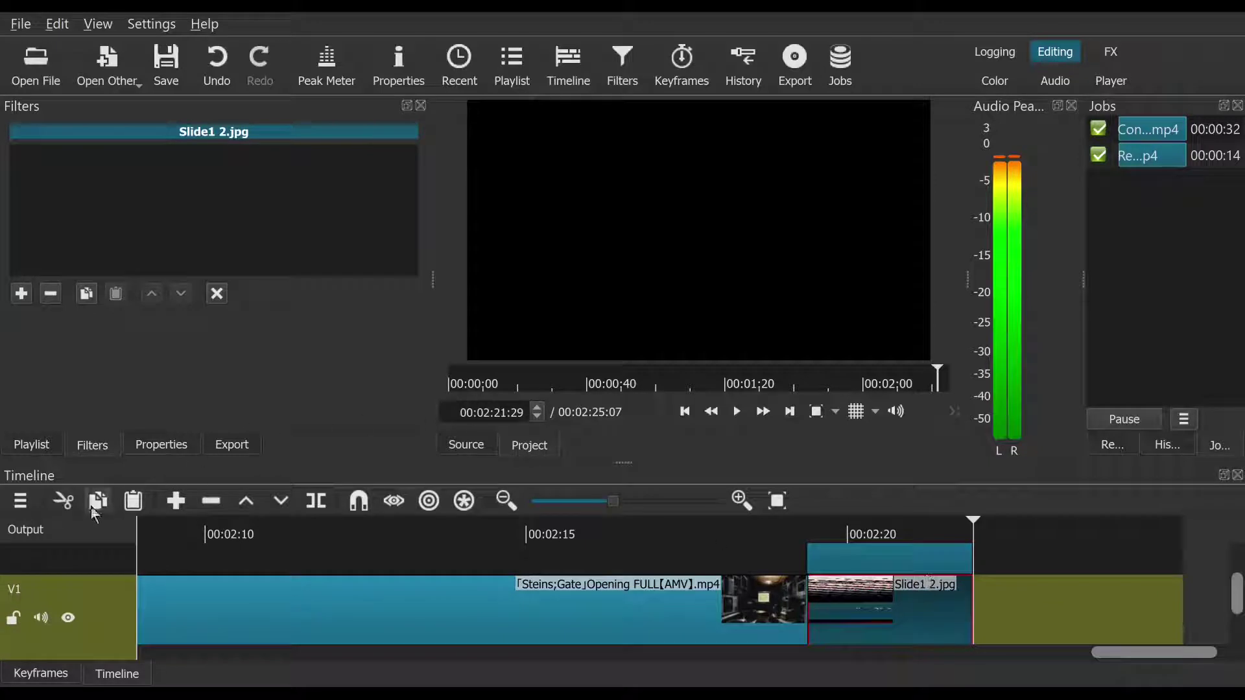
click(132, 505)
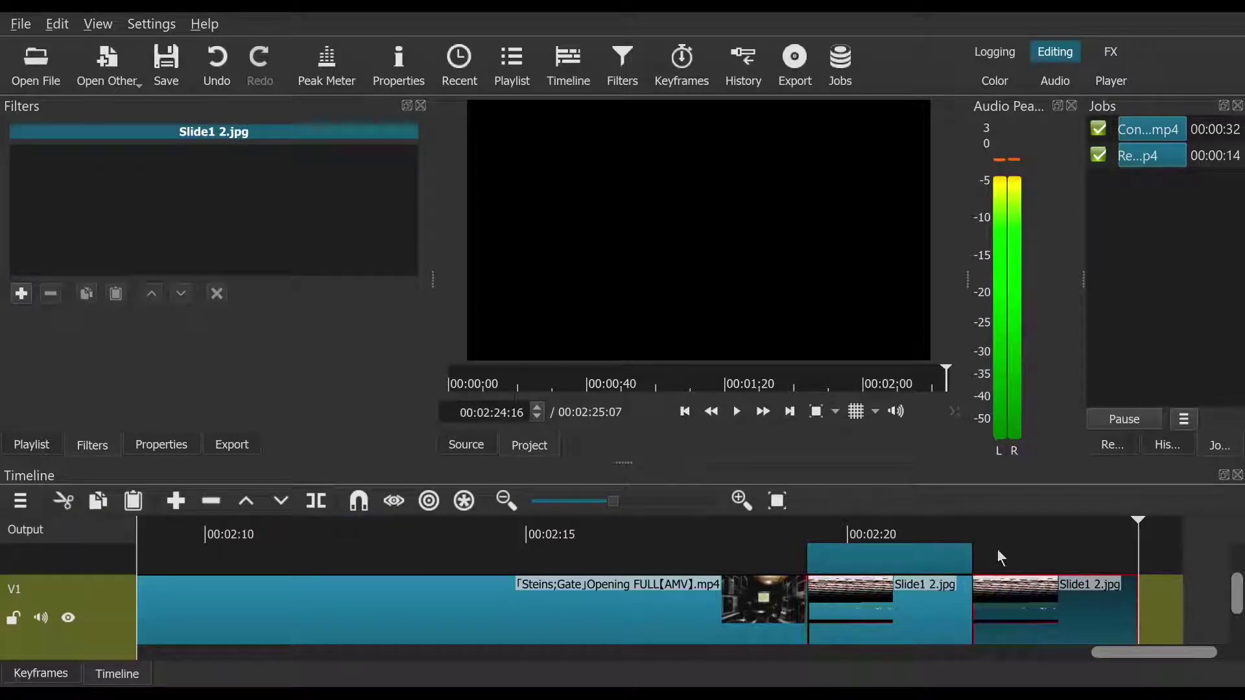
Step: Extend the second Slide1 2.jpg to the end of the project and give it a 10-frame fade-out
click(1022, 534)
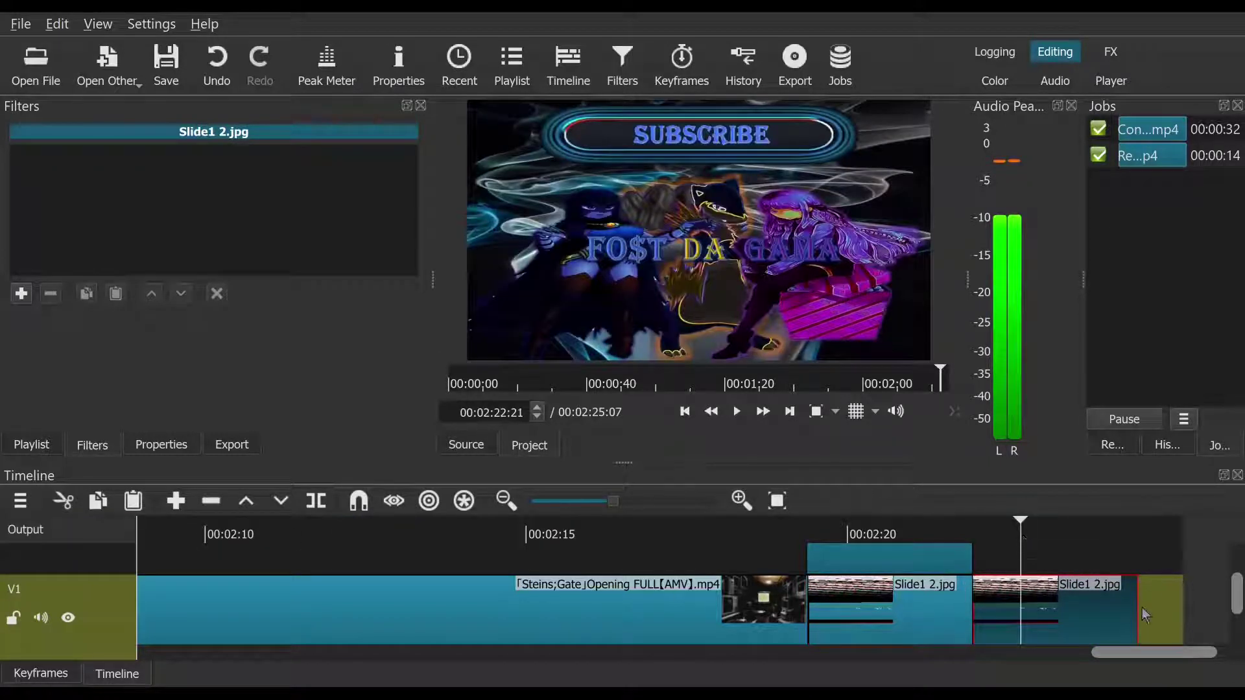
drag(1133, 609, 1222, 567)
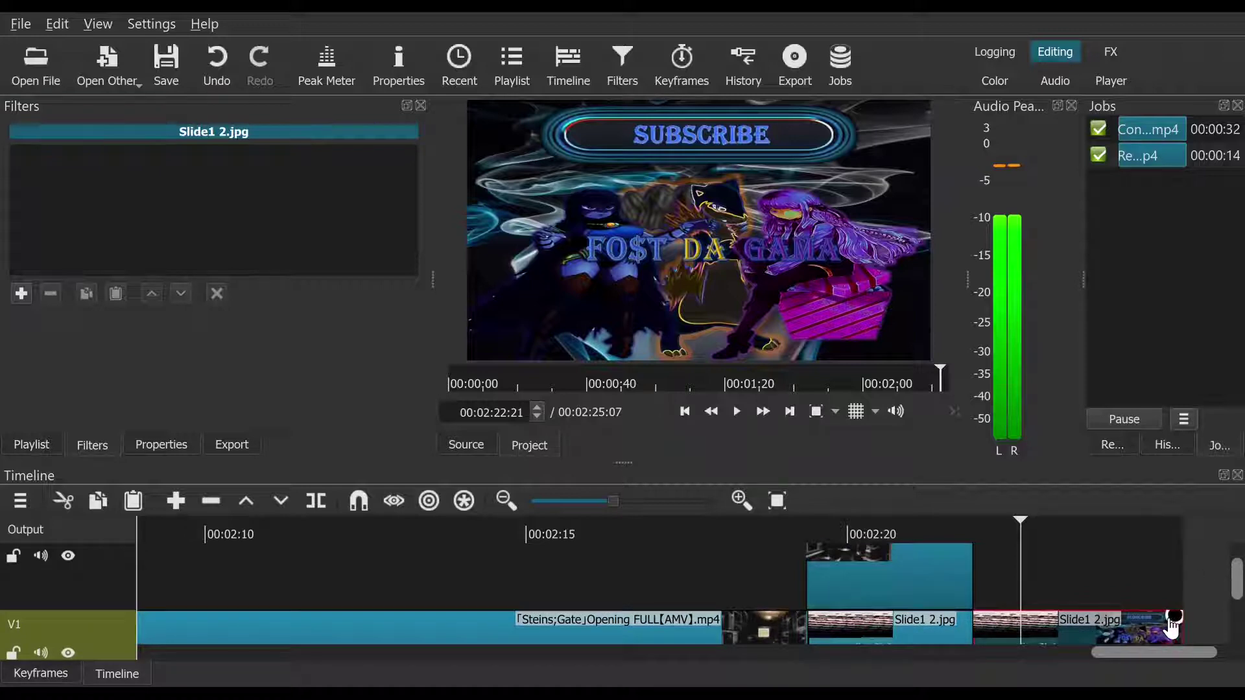
drag(1172, 629, 1145, 629)
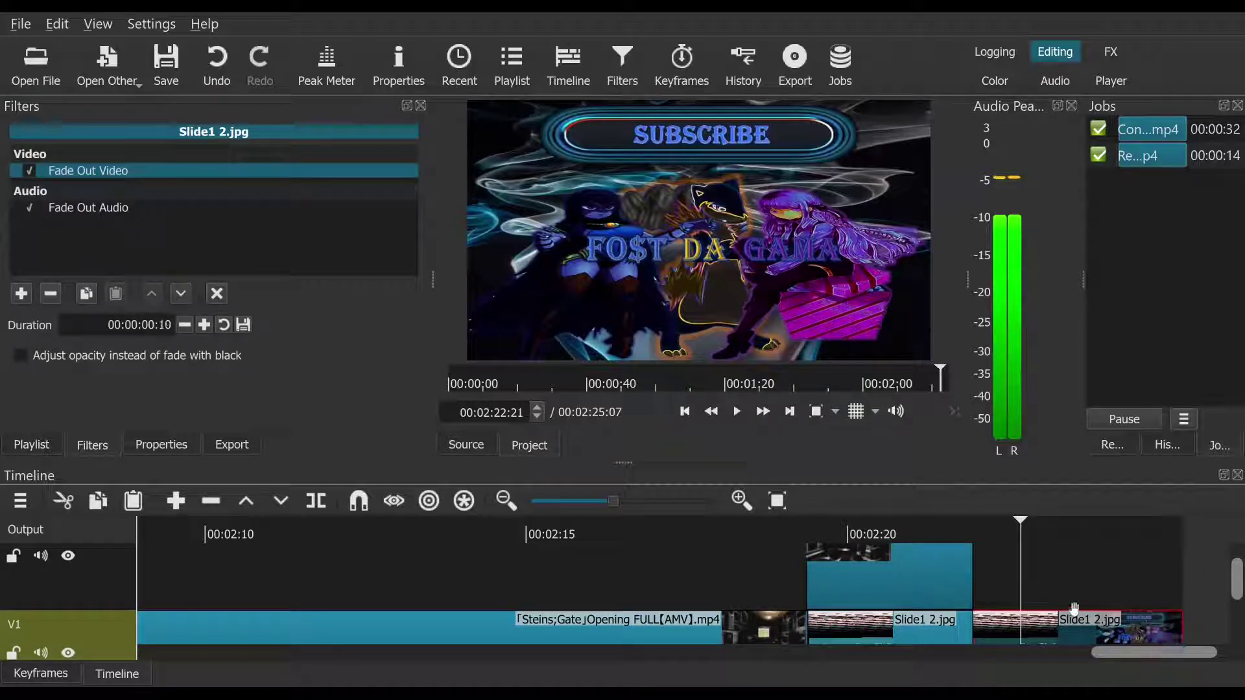
Step: Lower the chroma key distance on the V2 TV-room clip to 19.5%, checking the composite at 00:02:20:09
click(879, 635)
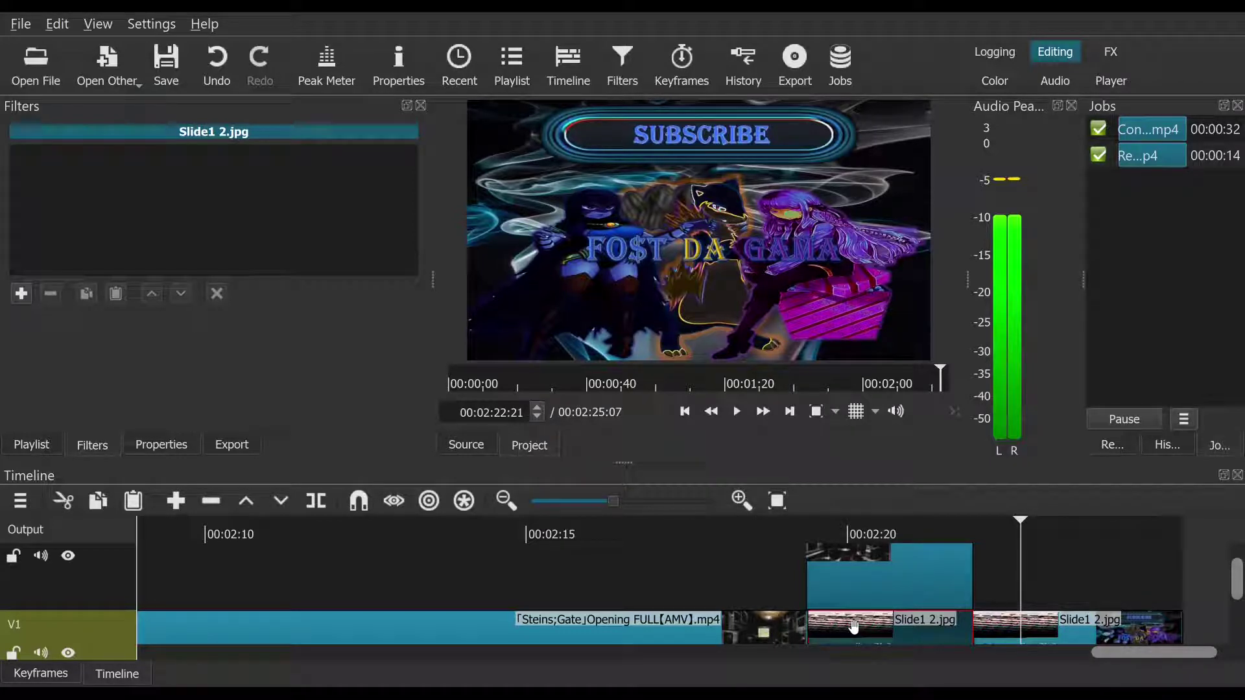
click(867, 526)
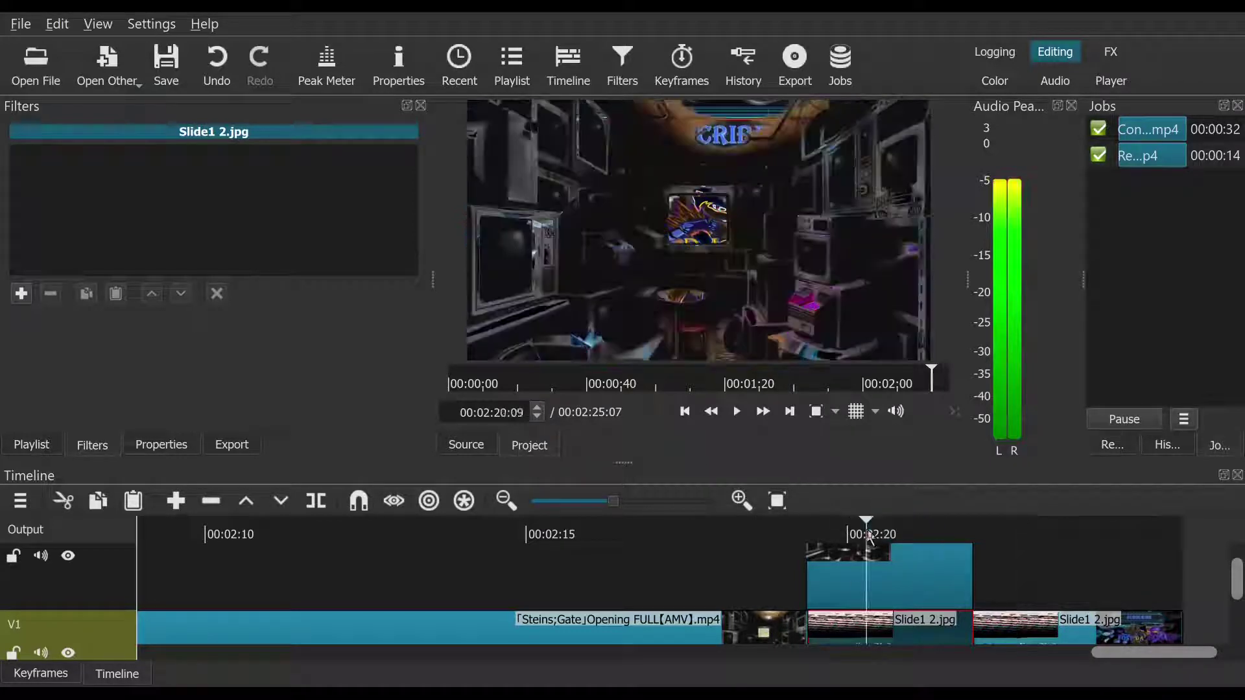
click(867, 561)
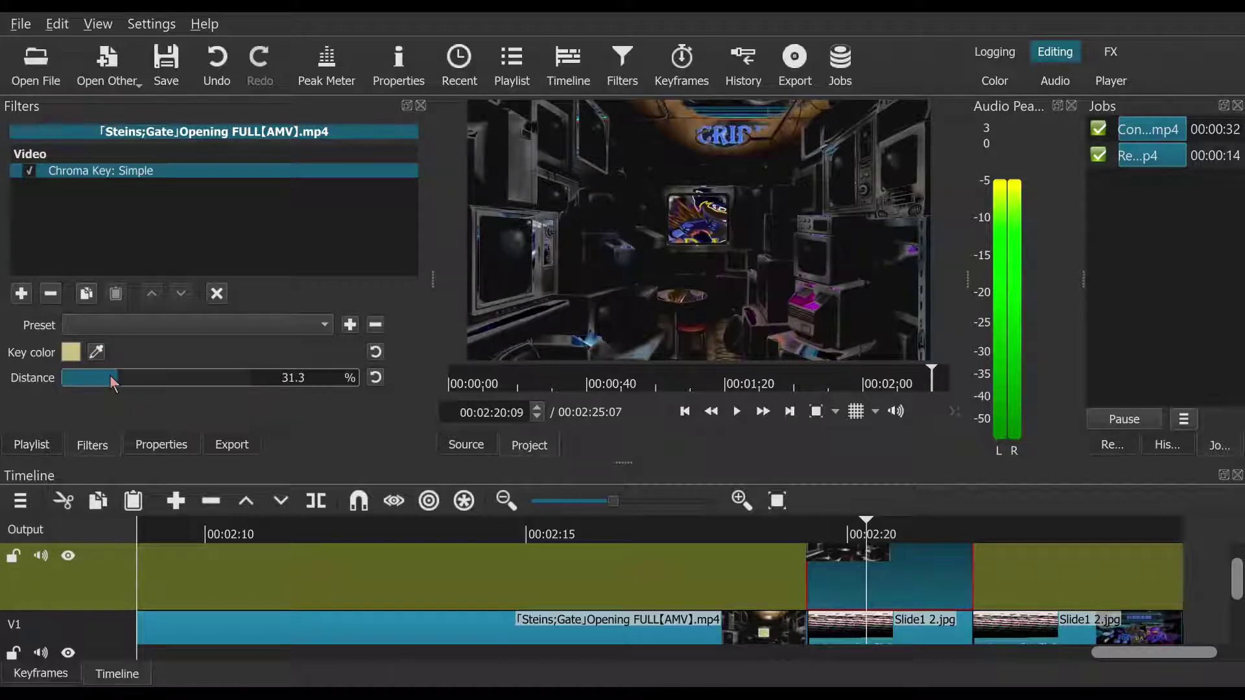
mouse_move(110, 376)
mouse_down()
mouse_move(97, 375)
mouse_move(124, 379)
mouse_move(99, 367)
mouse_up()
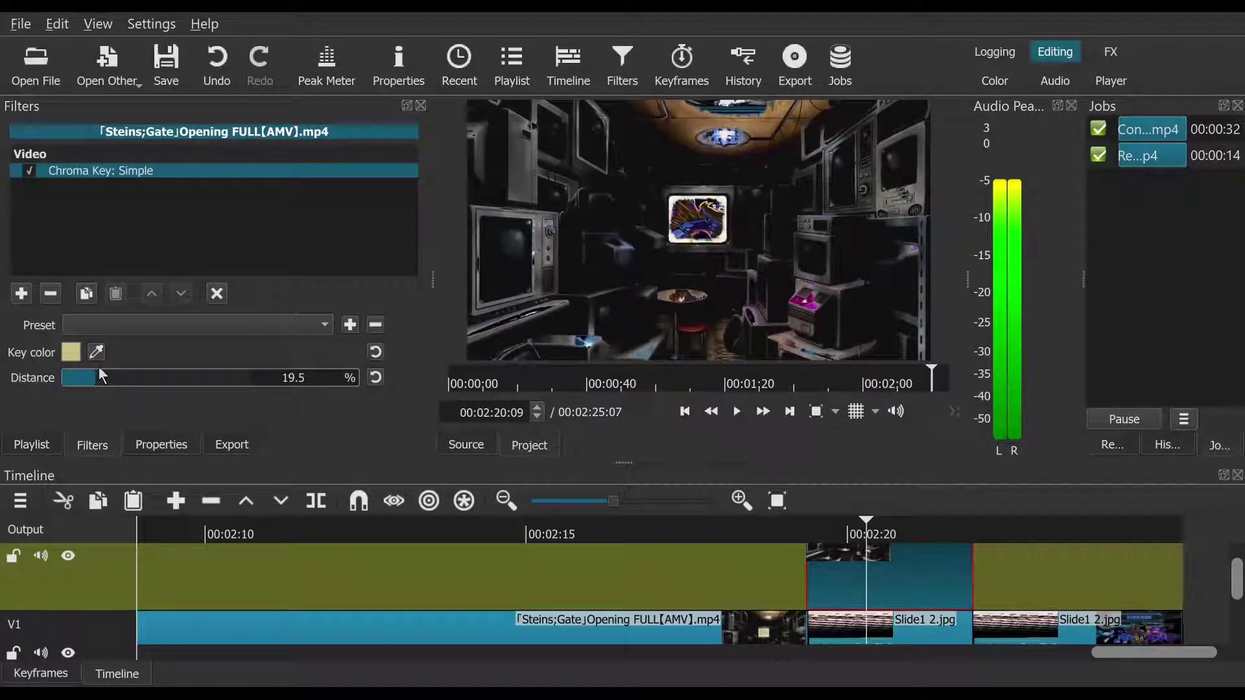
Step: Replace the V2 clip's Chroma Key: Simple filter with Chroma Key: Advanced and sample its key color from the glowing TV screen
click(50, 294)
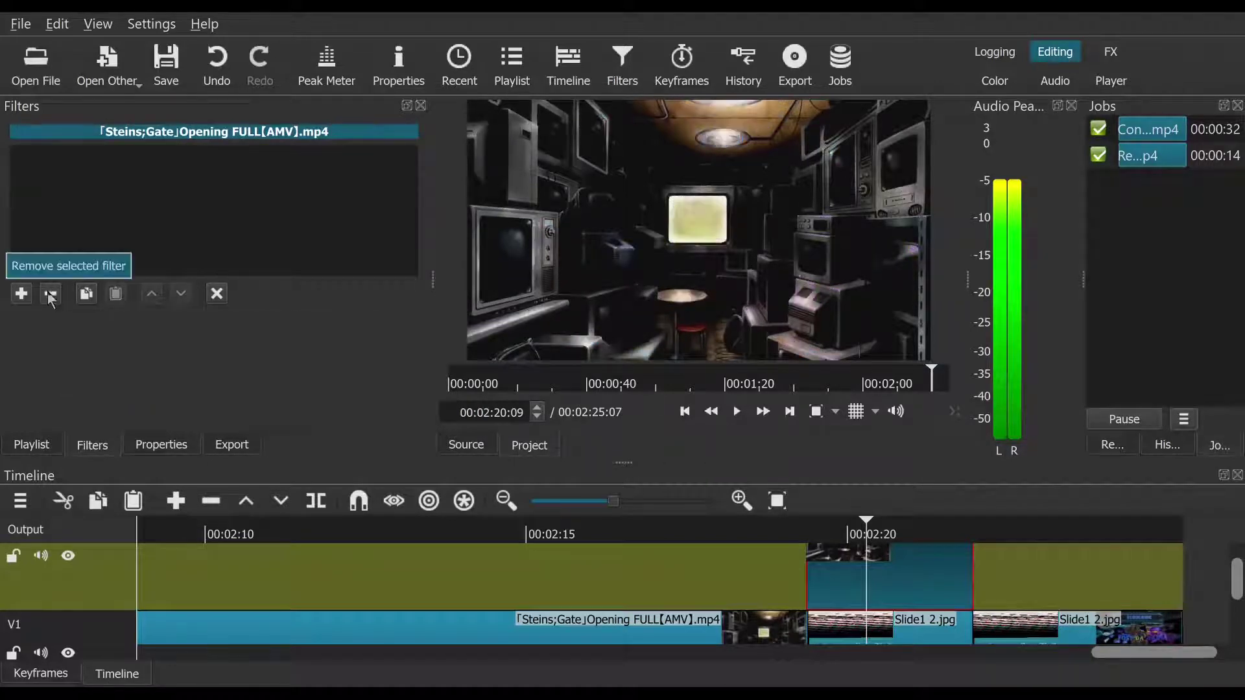
click(24, 296)
scroll(130, 353, down, 5)
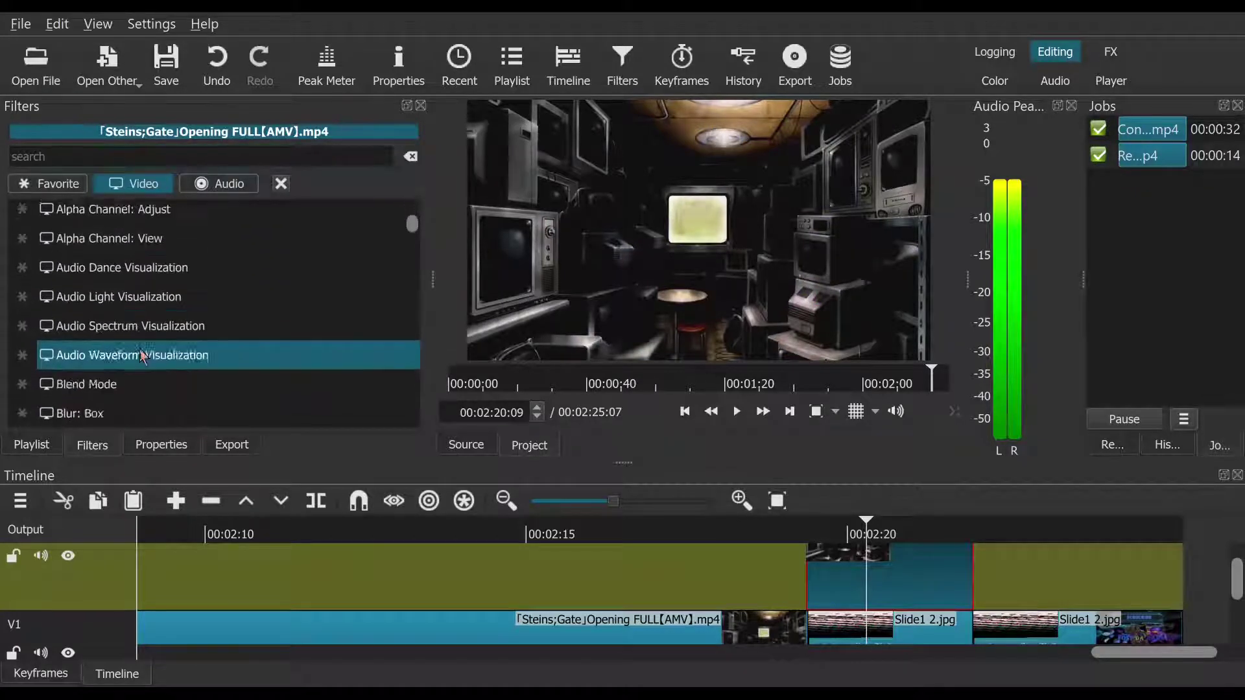
scroll(129, 354, down, 1)
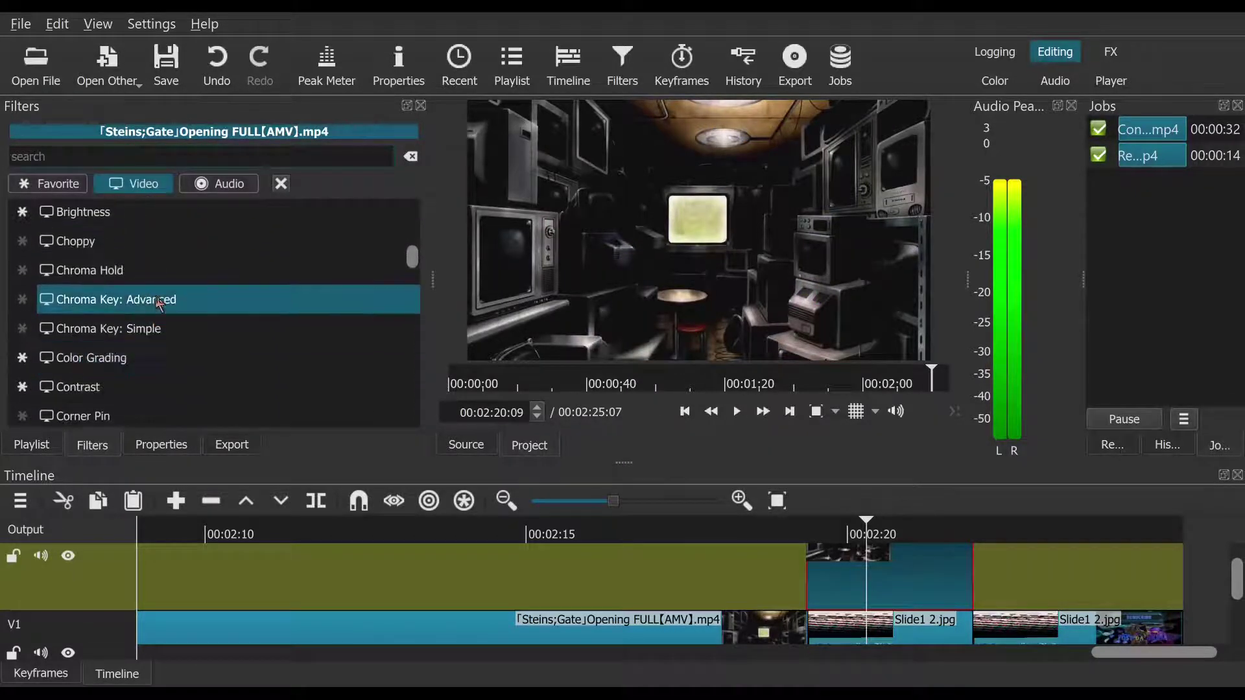
click(128, 295)
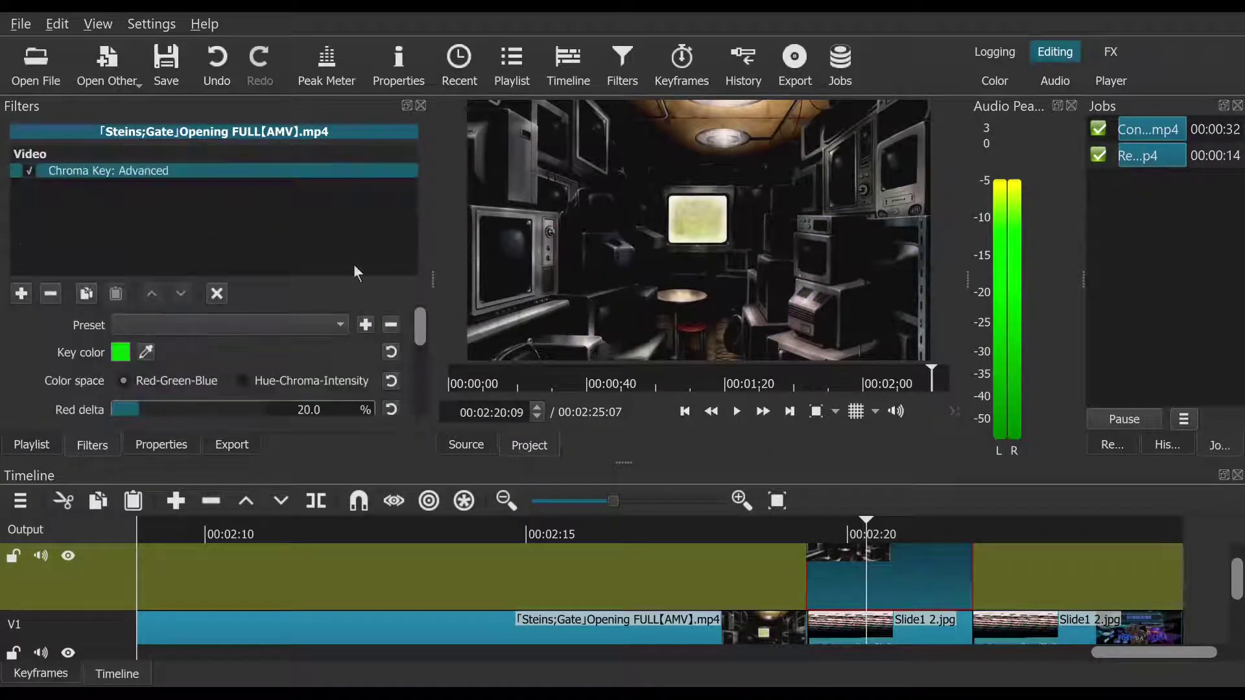
click(145, 353)
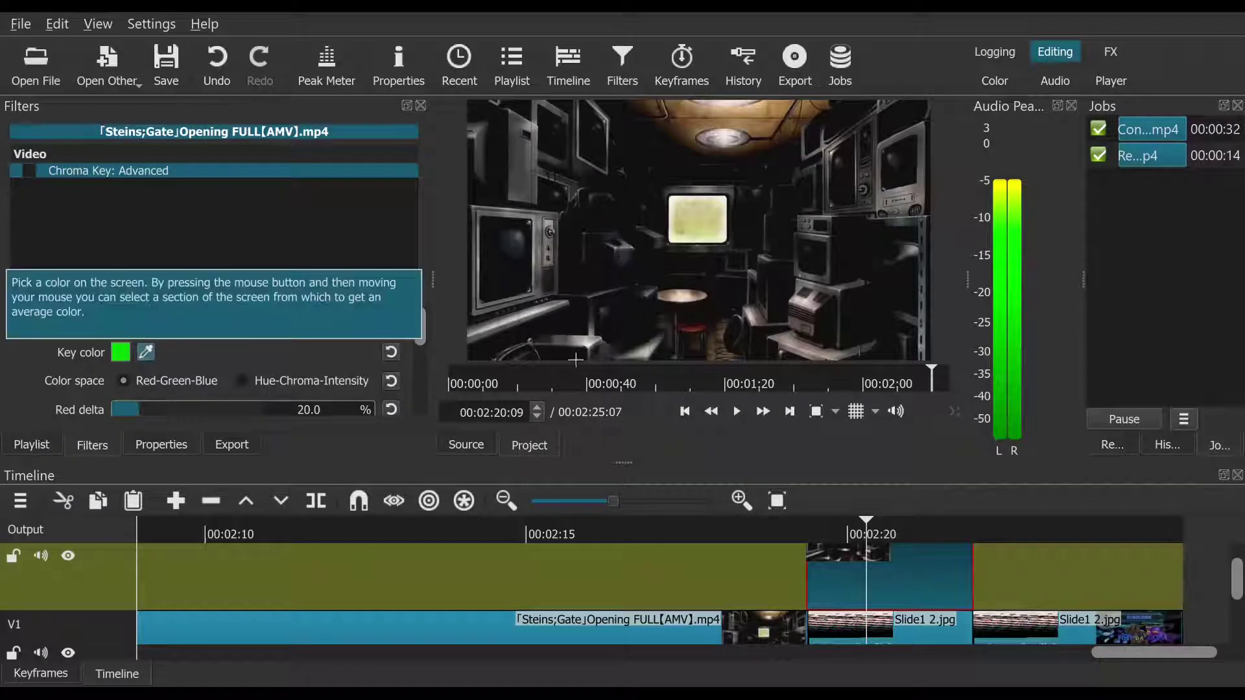
click(697, 221)
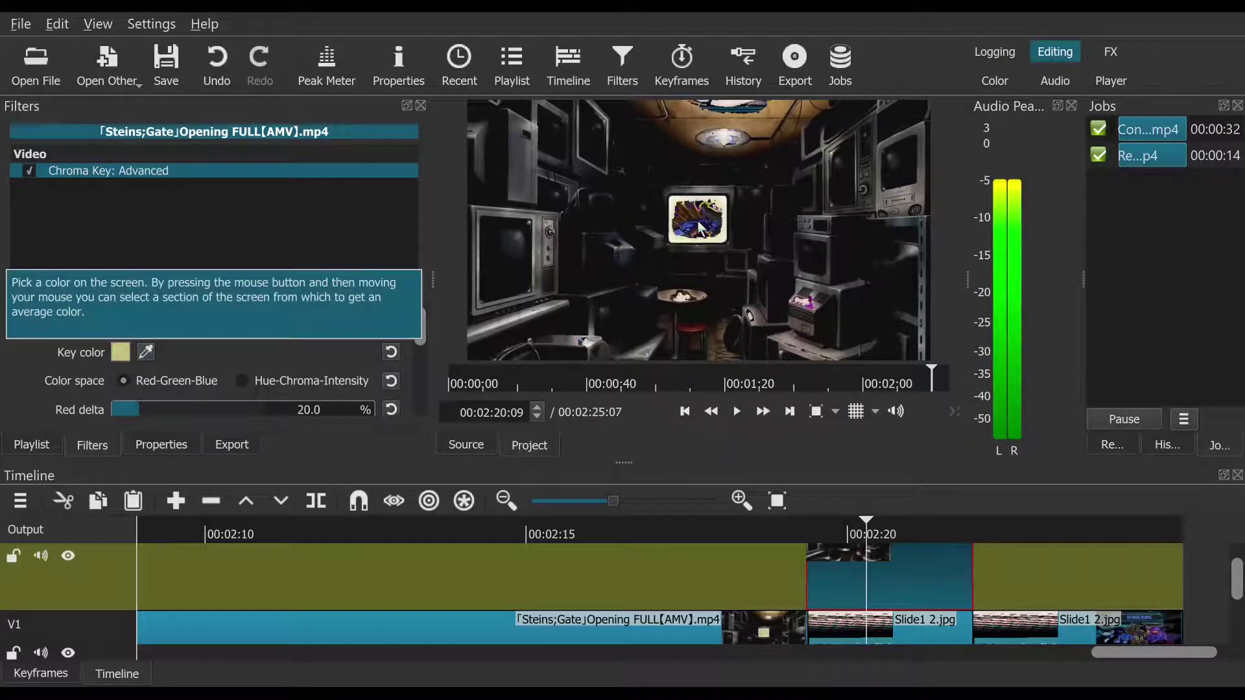
Step: Switch the chroma key's color space to Hue-Chroma-Intensity and set the edge slope to 100%
click(252, 377)
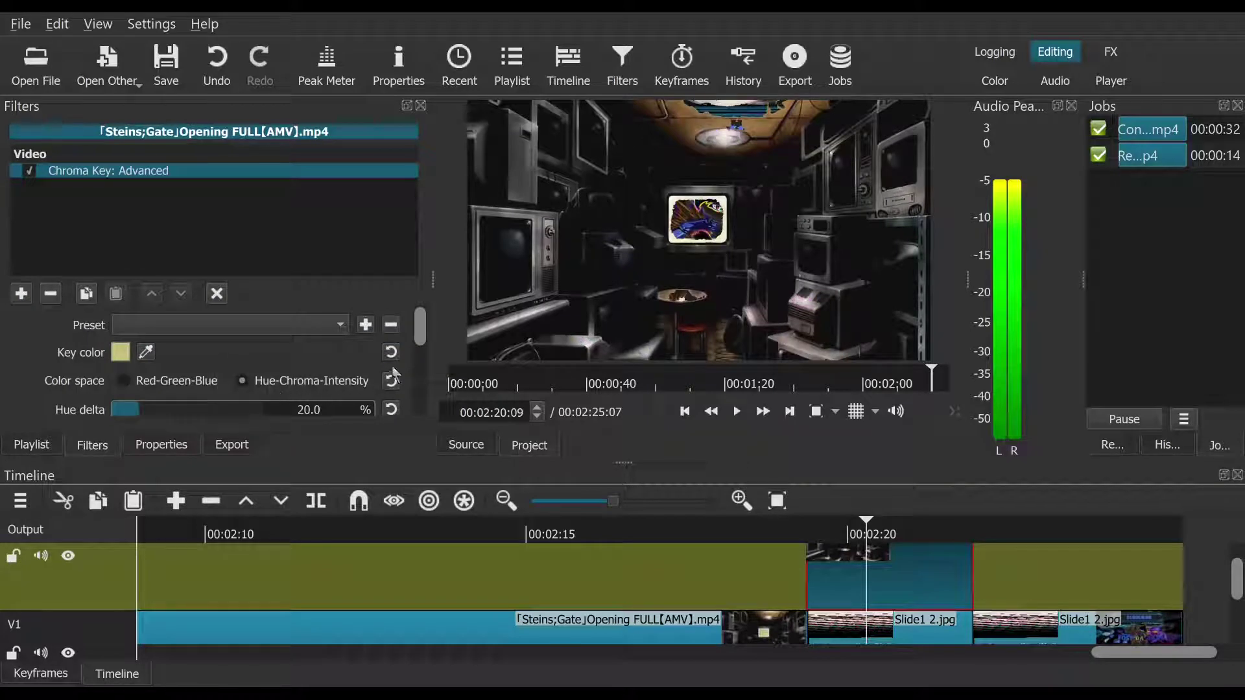
drag(426, 340, 415, 378)
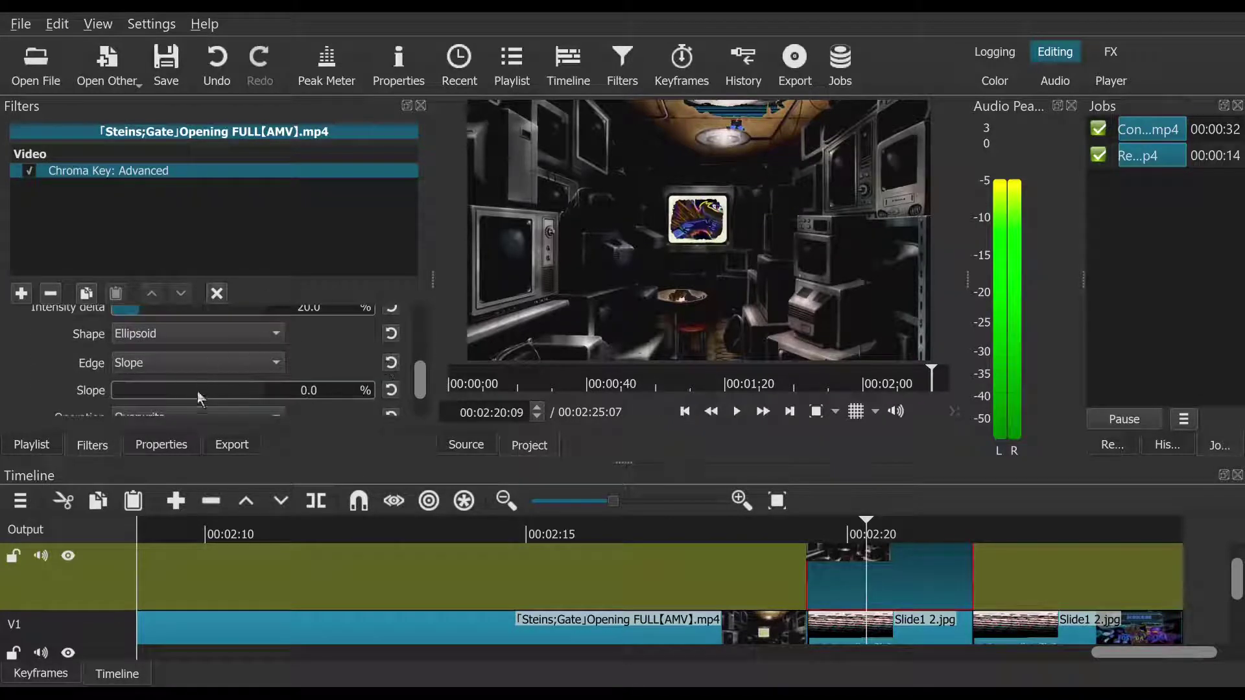
drag(202, 397, 303, 415)
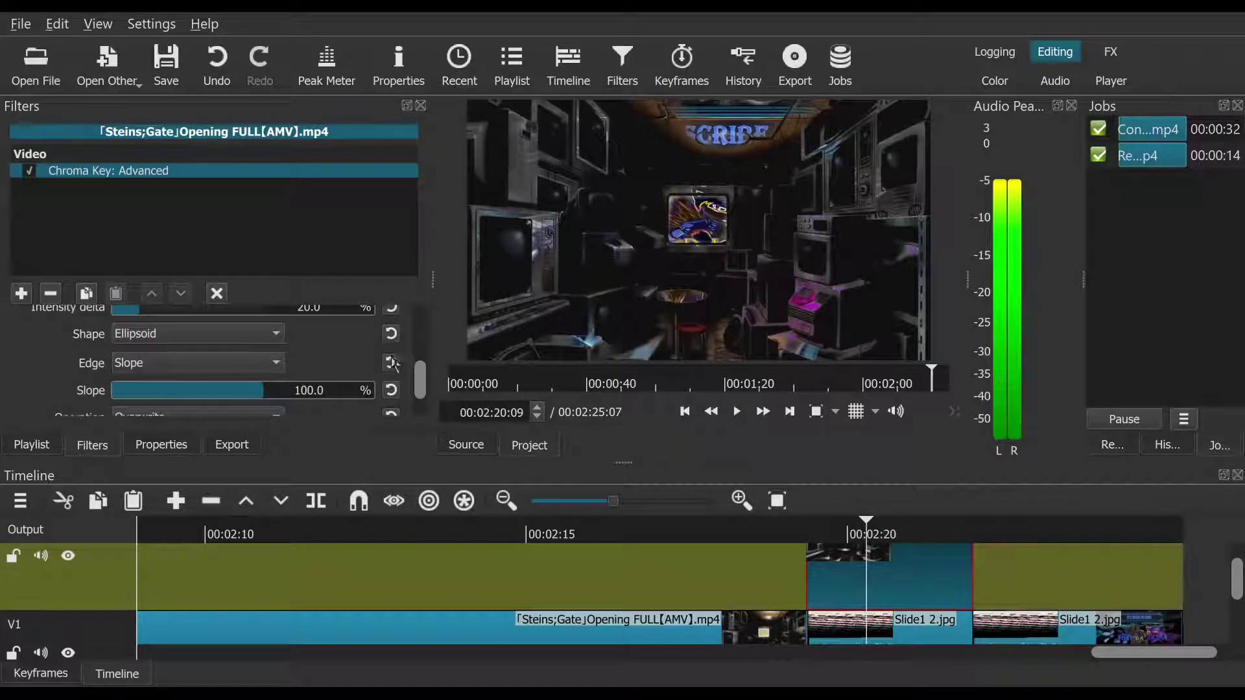
Step: Set the chroma key's hue delta to 5.6%, chroma delta to 6.3% and intensity delta to 31.3%
scroll(420, 363, up, 3)
scroll(441, 325, up, 1)
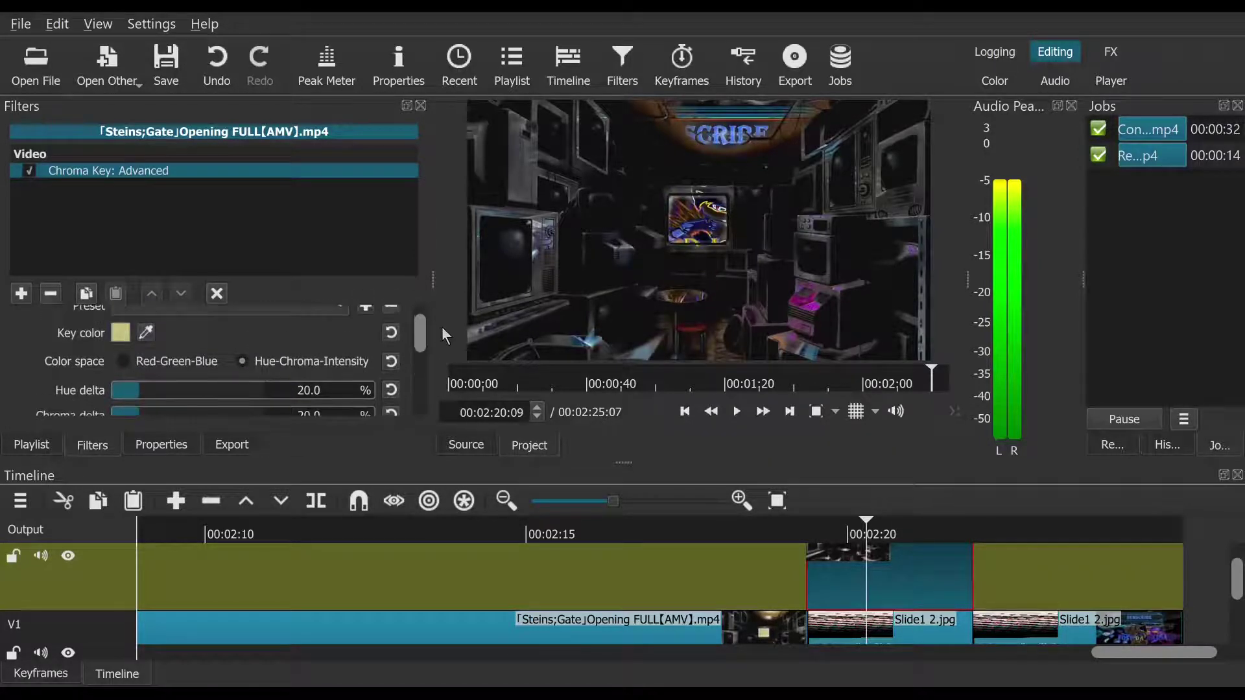
scroll(441, 325, down, 2)
drag(141, 350, 124, 384)
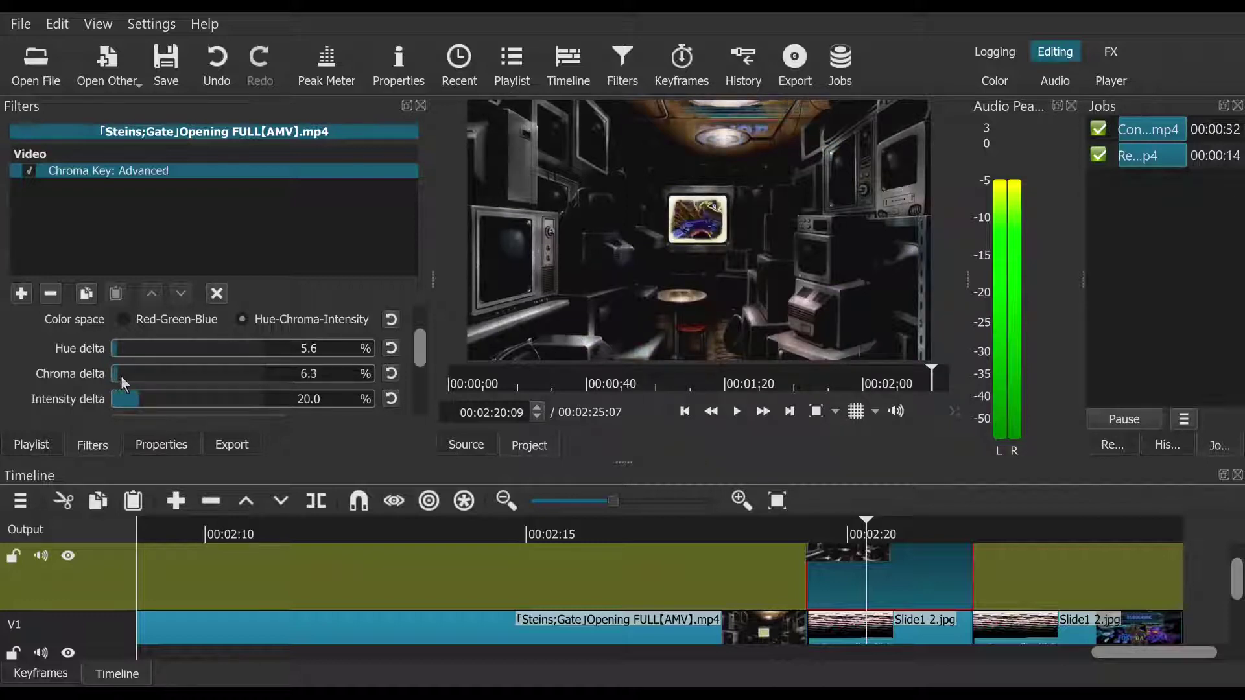
click(132, 402)
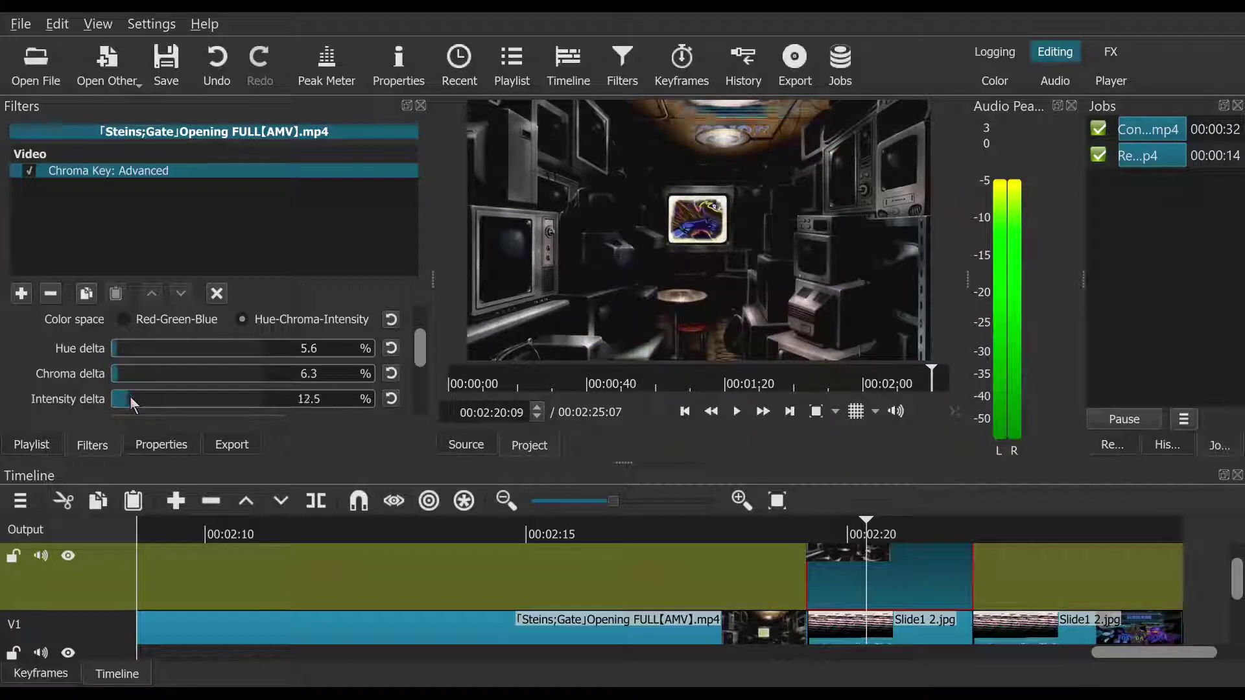
drag(128, 398, 160, 406)
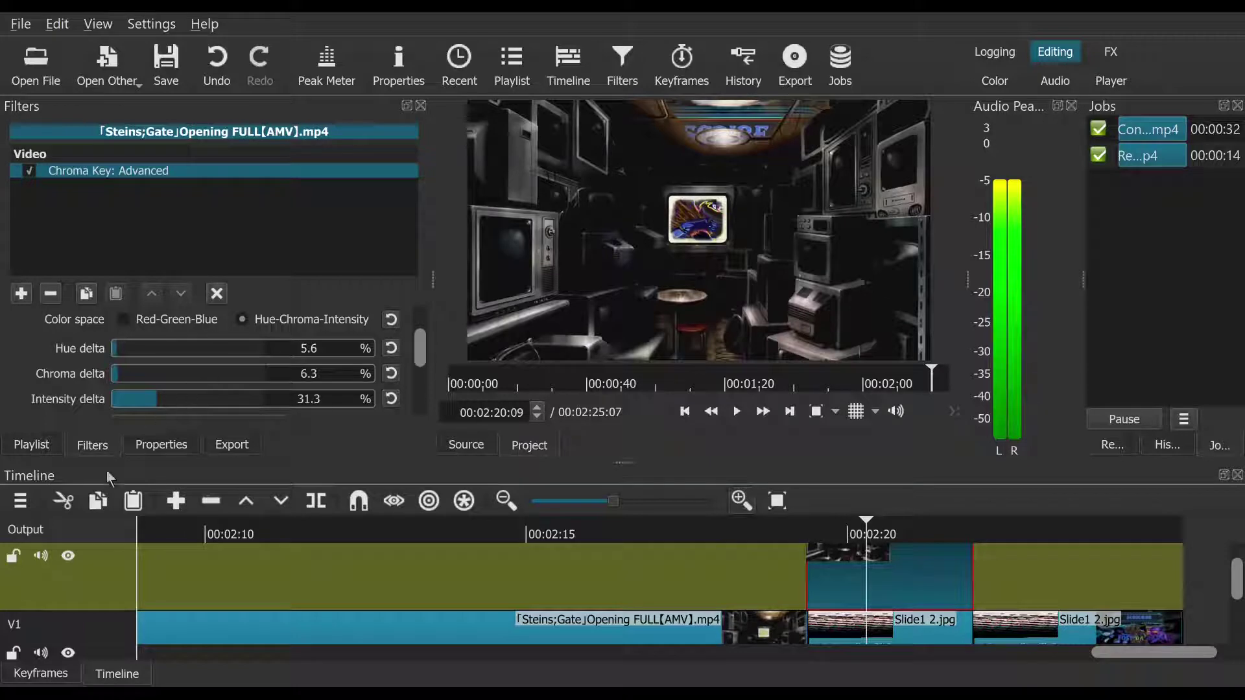
Step: Add a new video track above V2
right_click(88, 579)
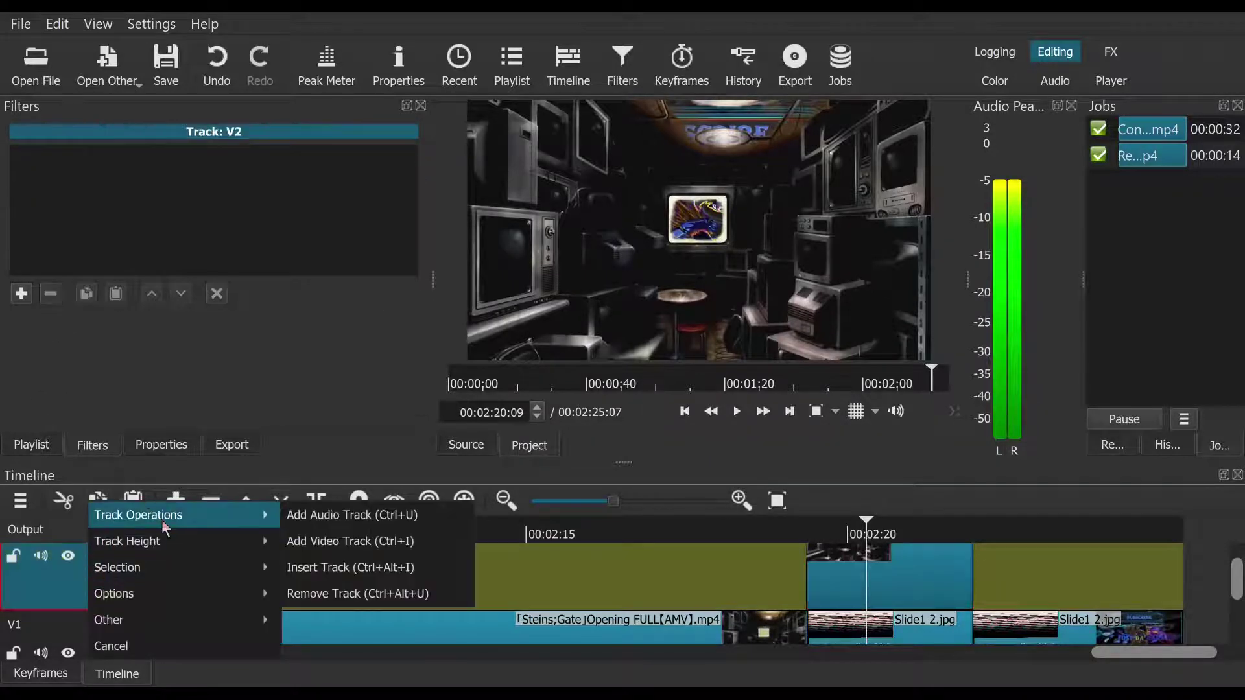
mouse_move(256, 517)
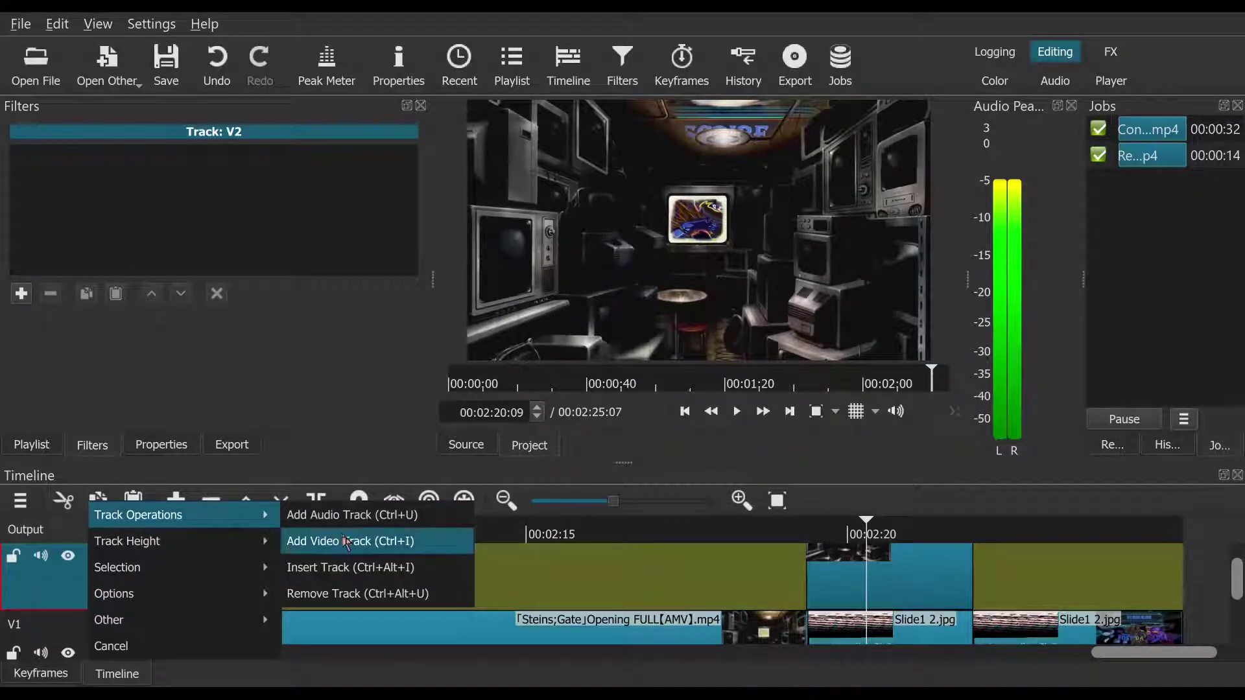
click(379, 549)
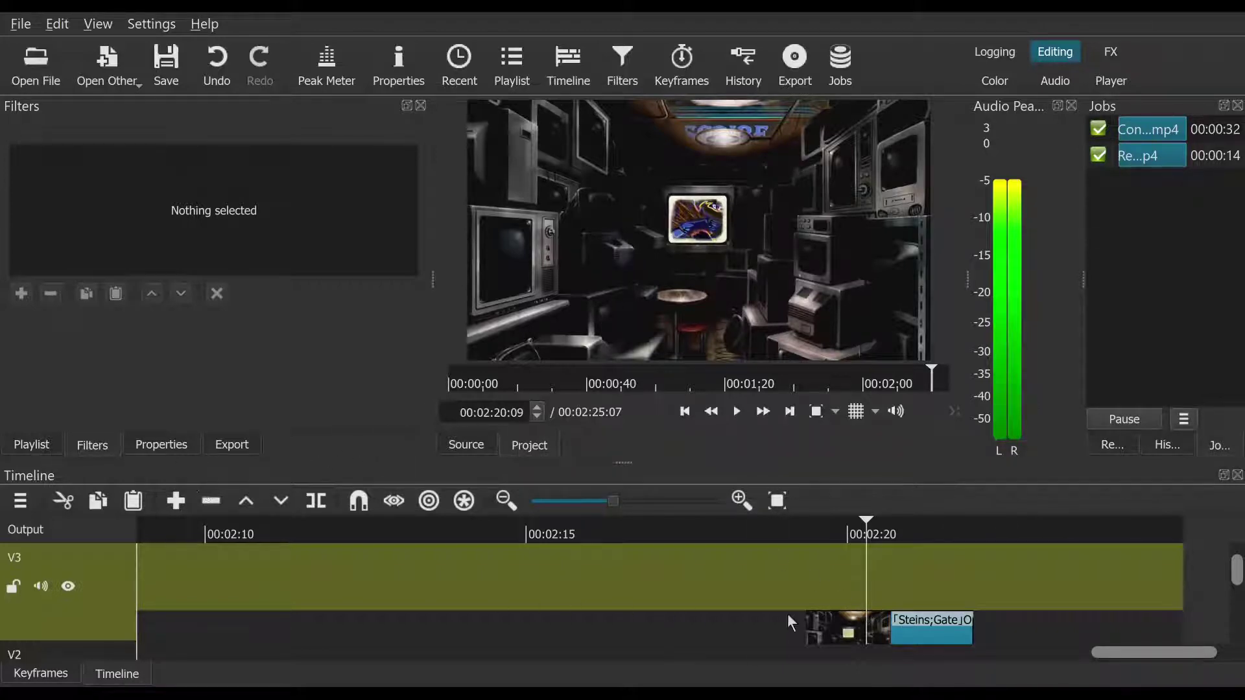
Step: Paste a copy of the keyed TV-room clip on V3 at 00:02:19:12 and remove it again
click(841, 623)
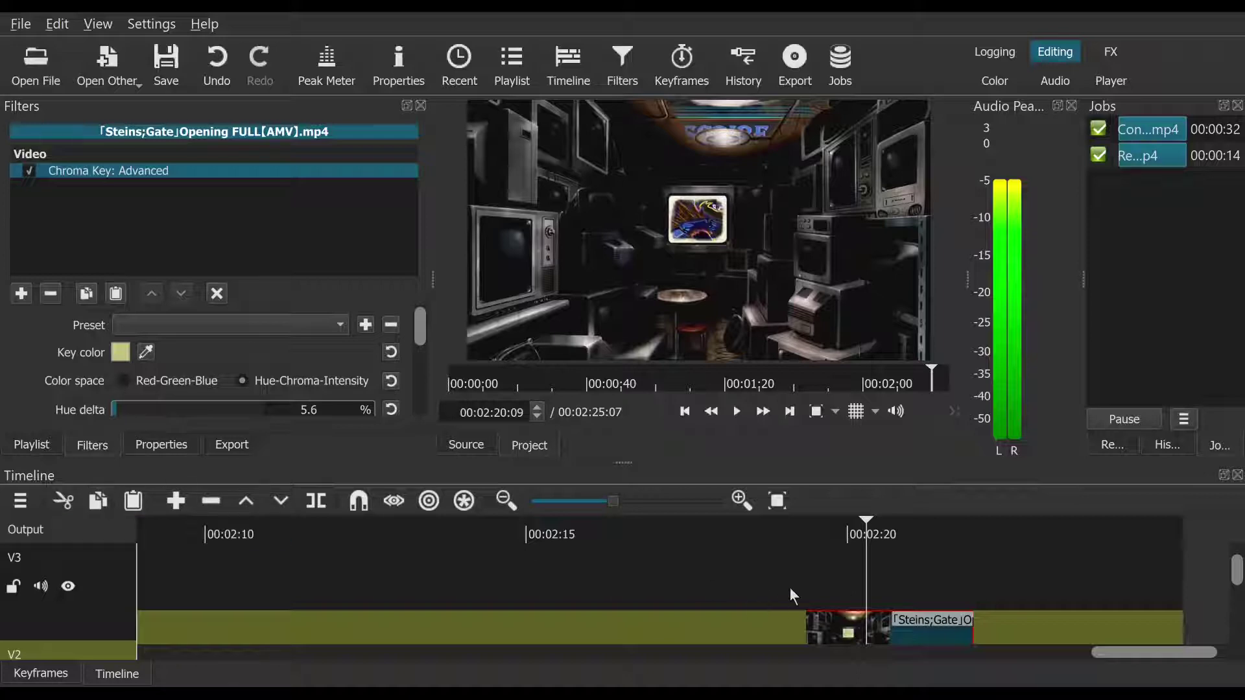
click(682, 418)
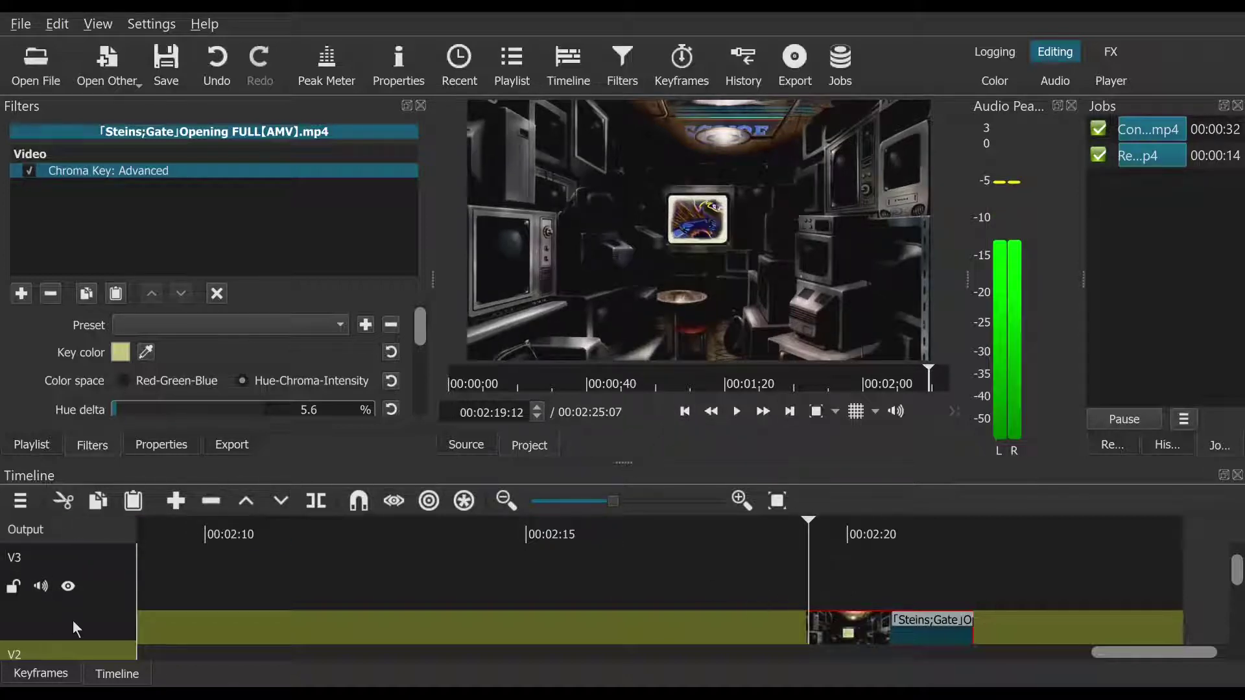
click(73, 625)
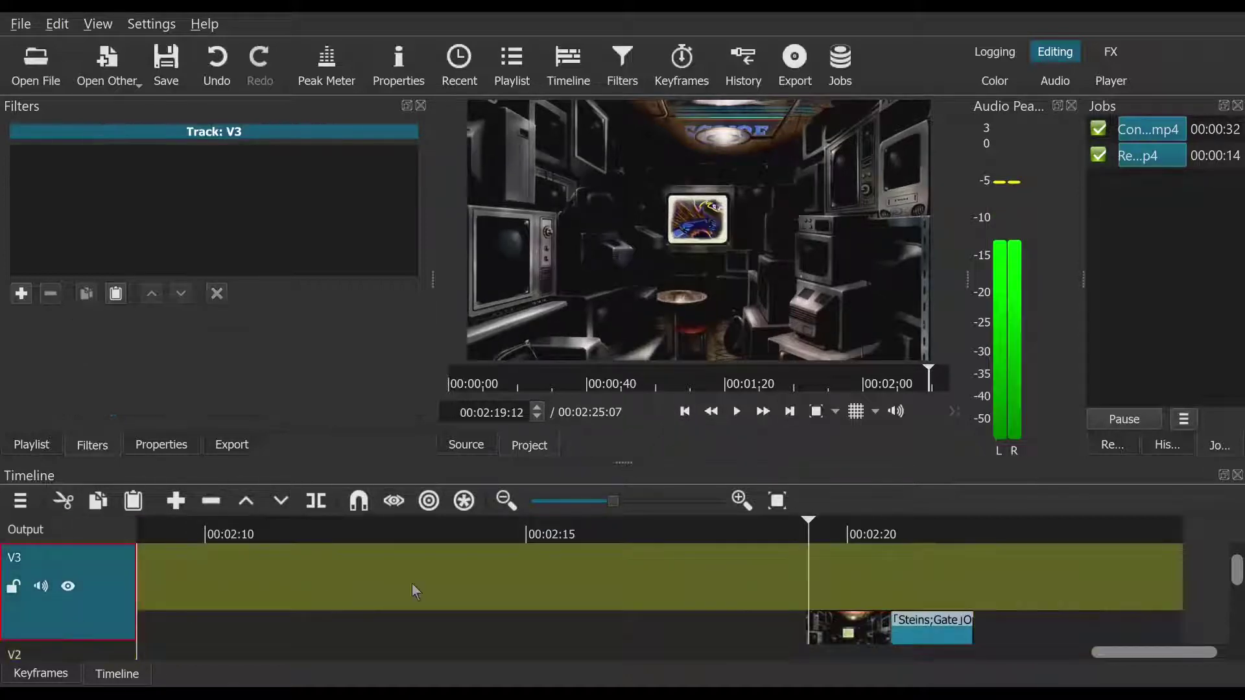
right_click(846, 570)
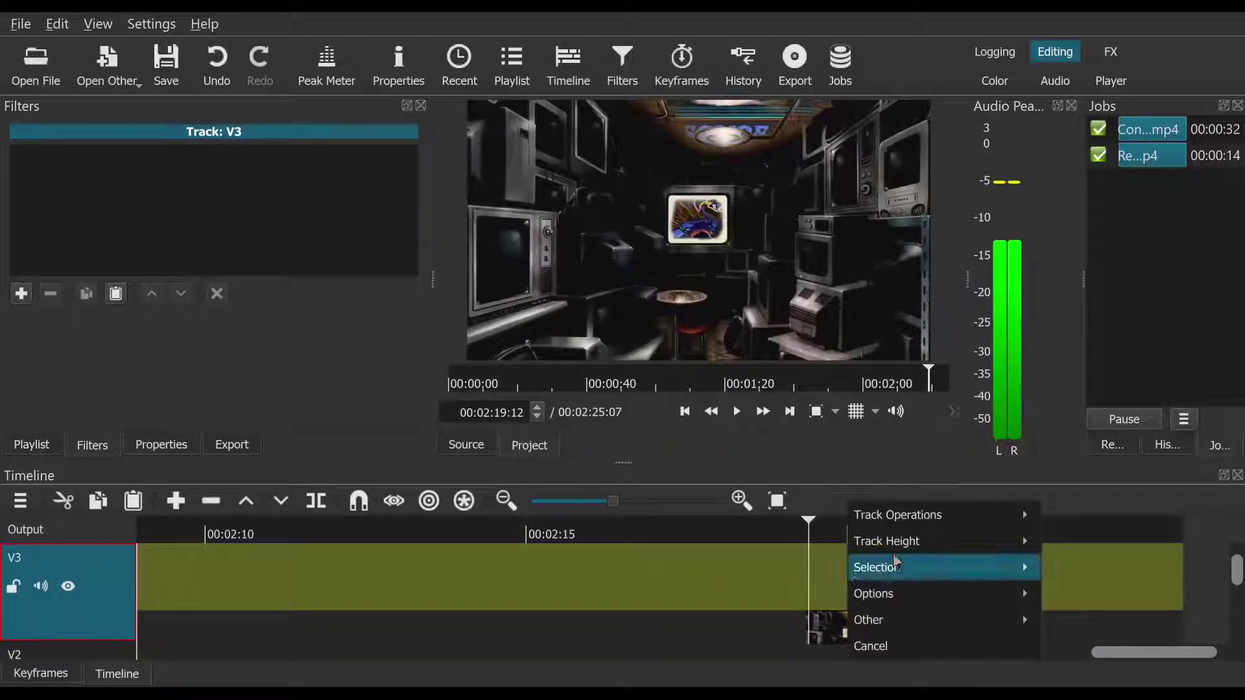
mouse_move(926, 524)
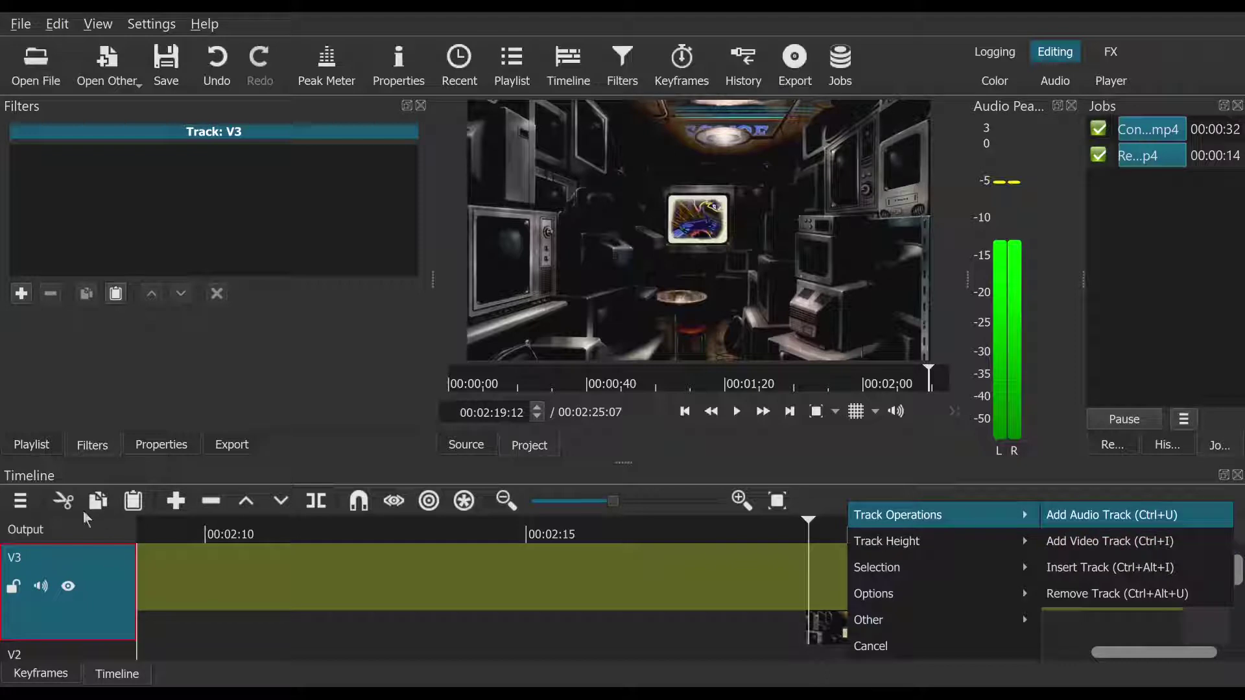
click(140, 502)
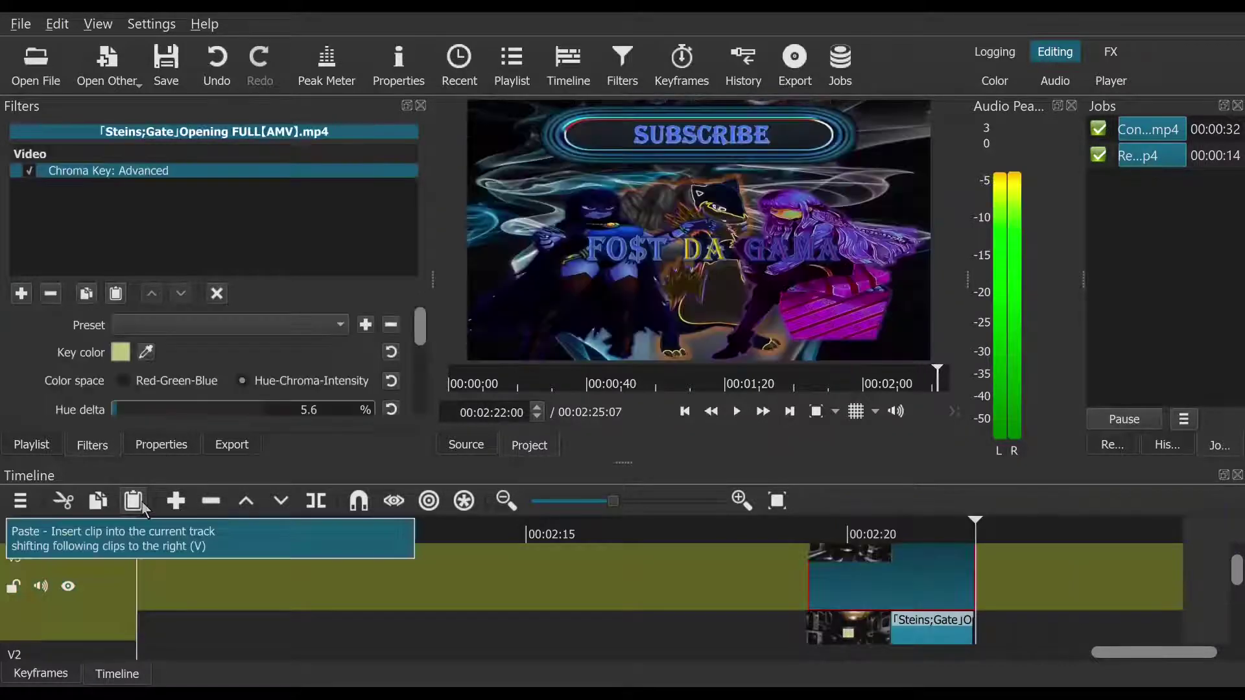
right_click(870, 558)
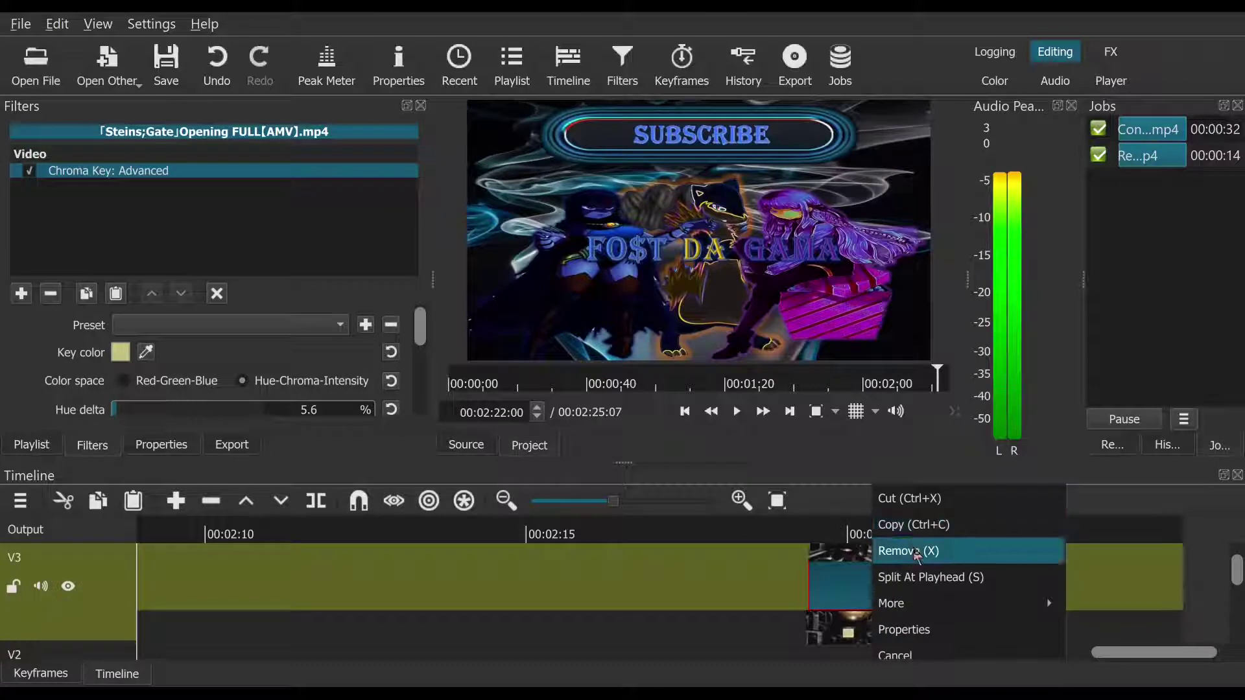
click(917, 552)
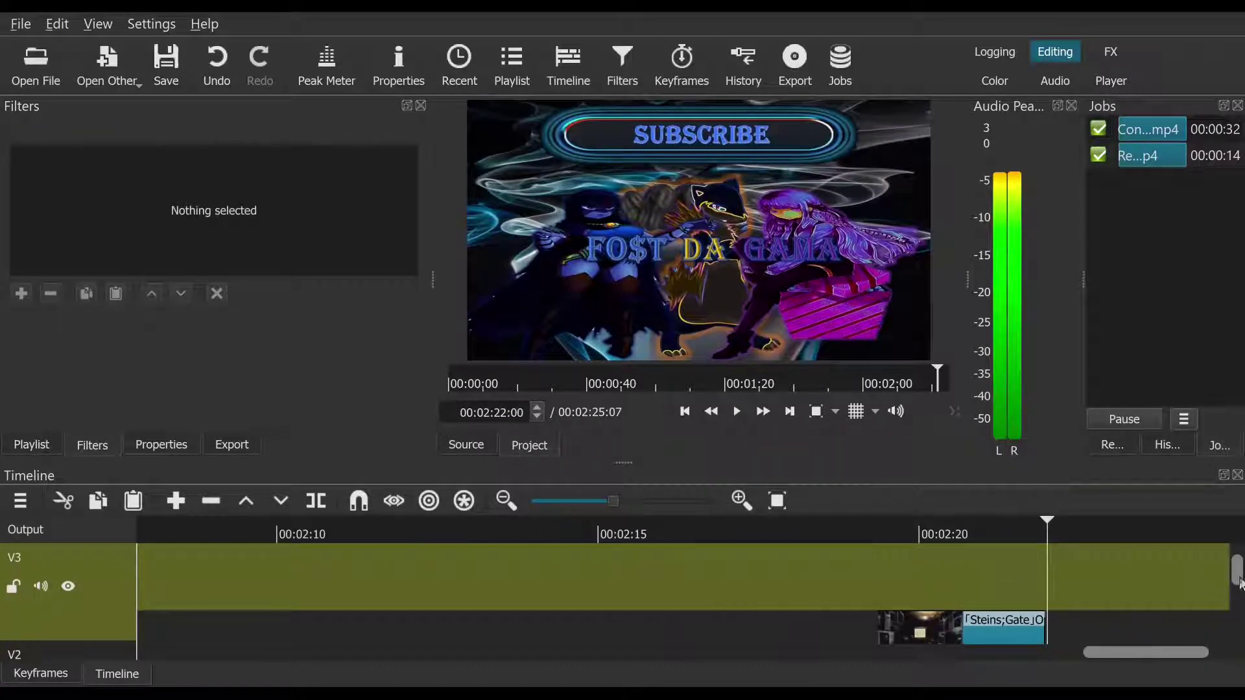
Step: Move the keyed V2 clip earlier so it ends just before the first Slide1 2.jpg, and select that slide on V1
scroll(1240, 584, down, 3)
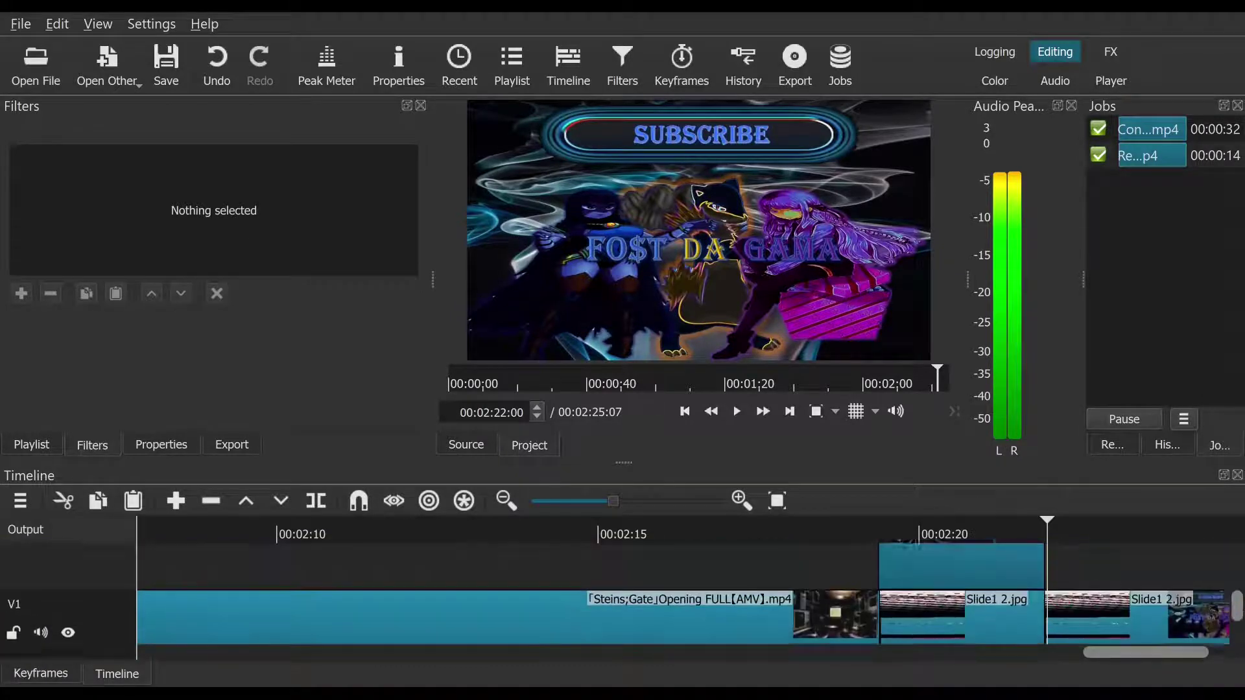
scroll(1005, 605, up, 2)
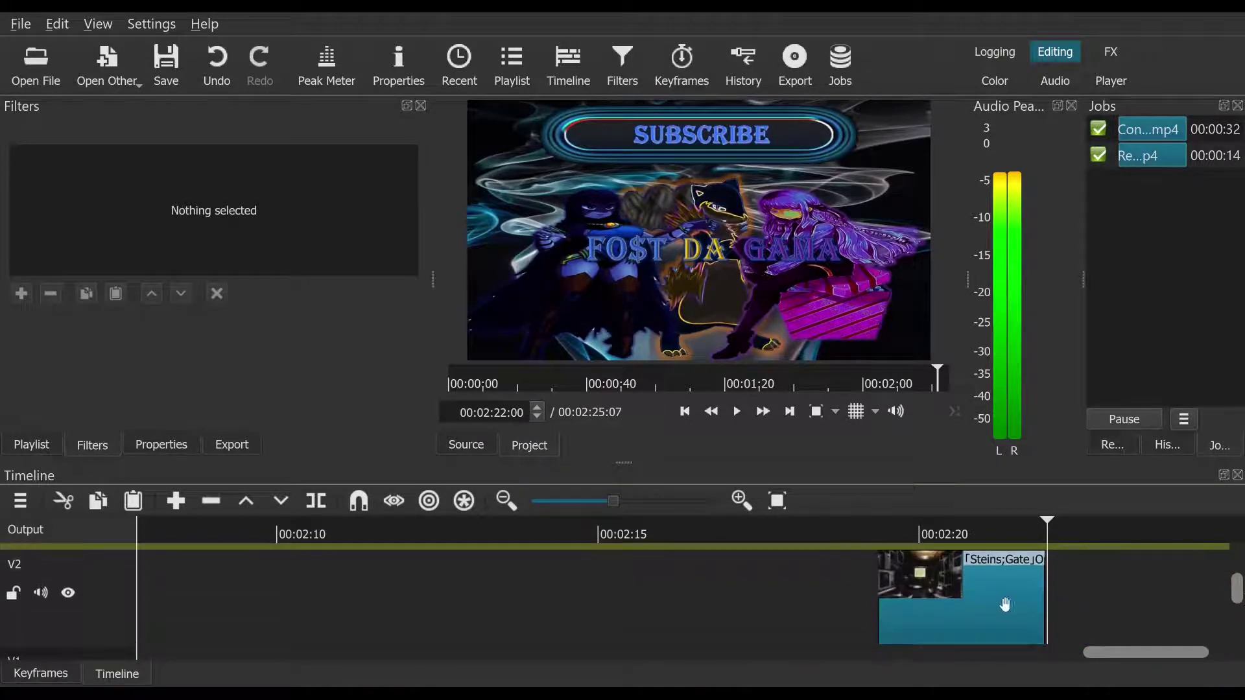
drag(1005, 604, 784, 589)
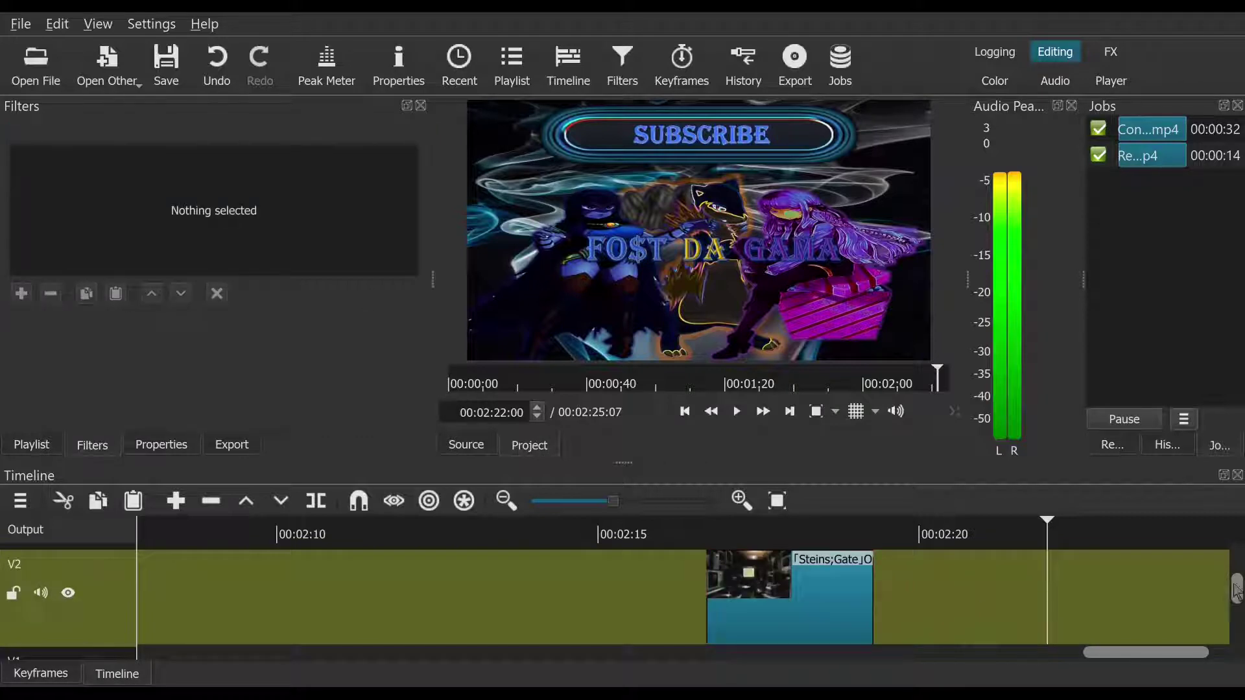
scroll(1237, 591, down, 2)
click(981, 585)
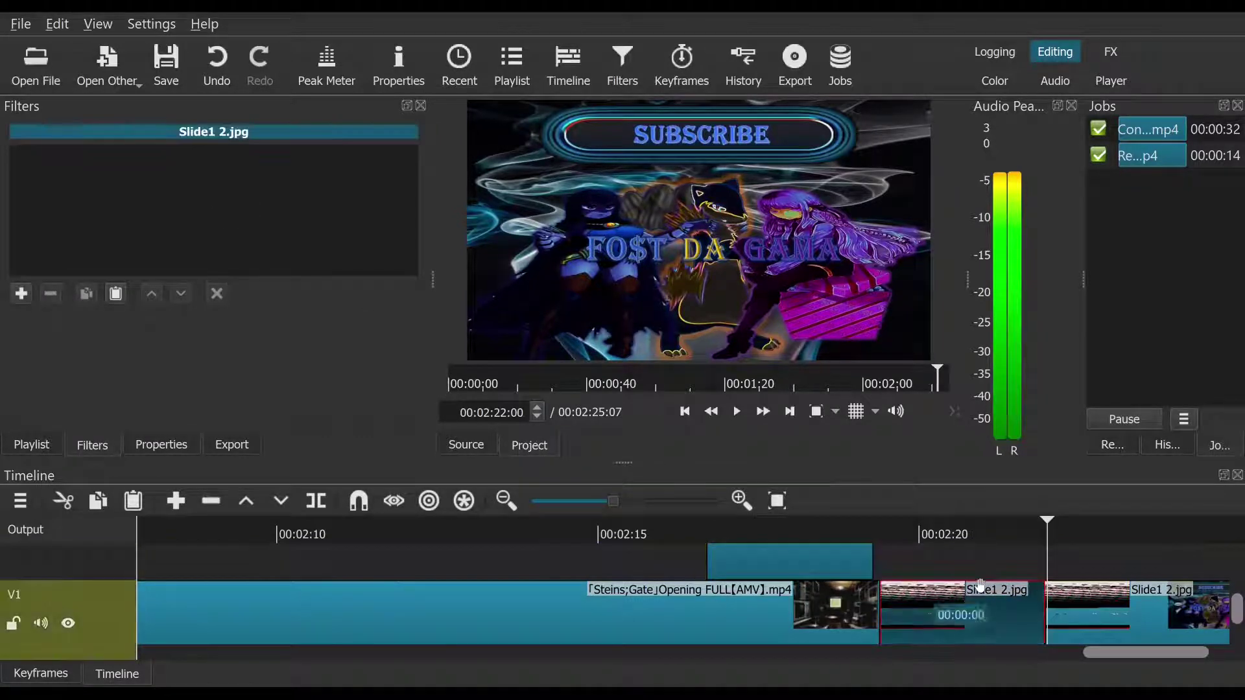
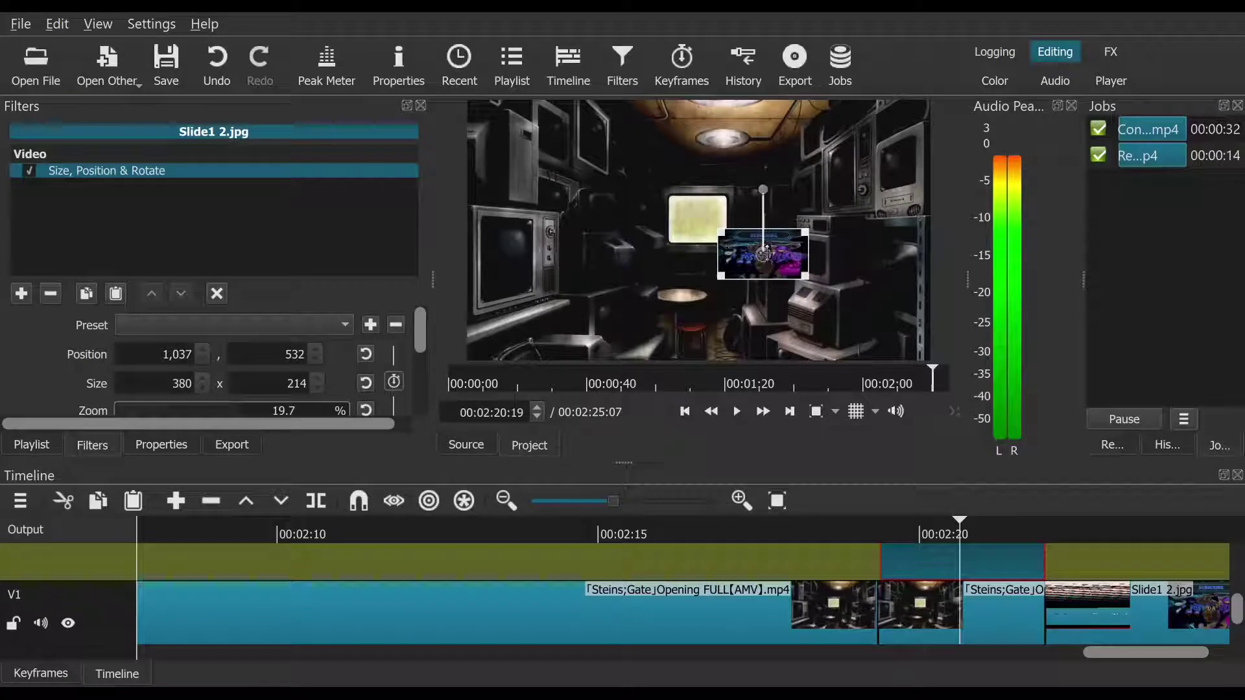
Step: Fit the Slide1 2.jpg overlay onto the glowing TV screen in Distort mode at 259 x 201, and align its start with the TV-room clip below
drag(765, 253, 697, 227)
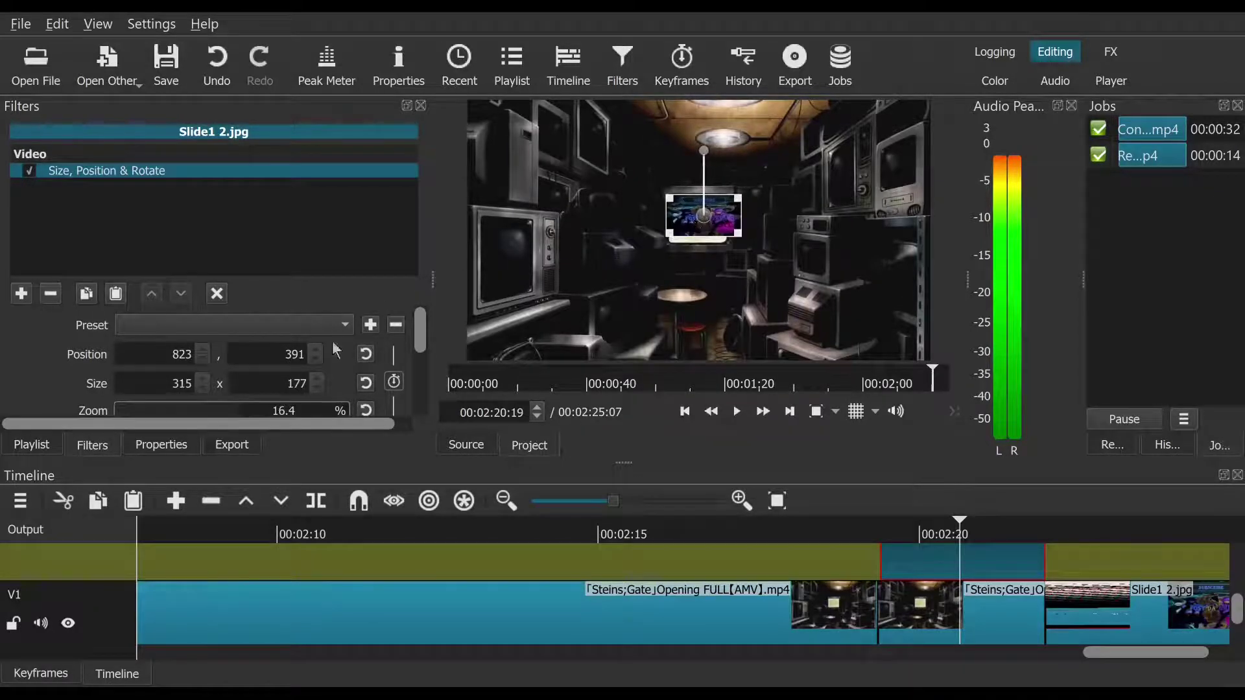
scroll(422, 340, down, 1)
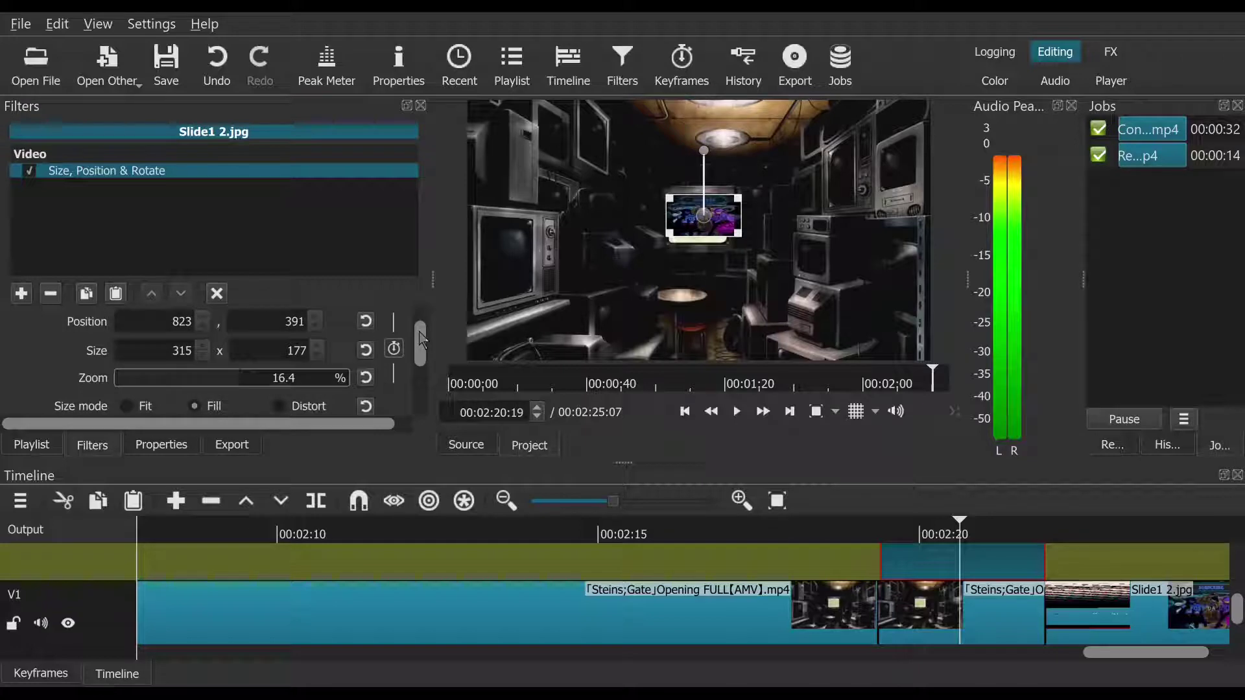
scroll(422, 339, down, 2)
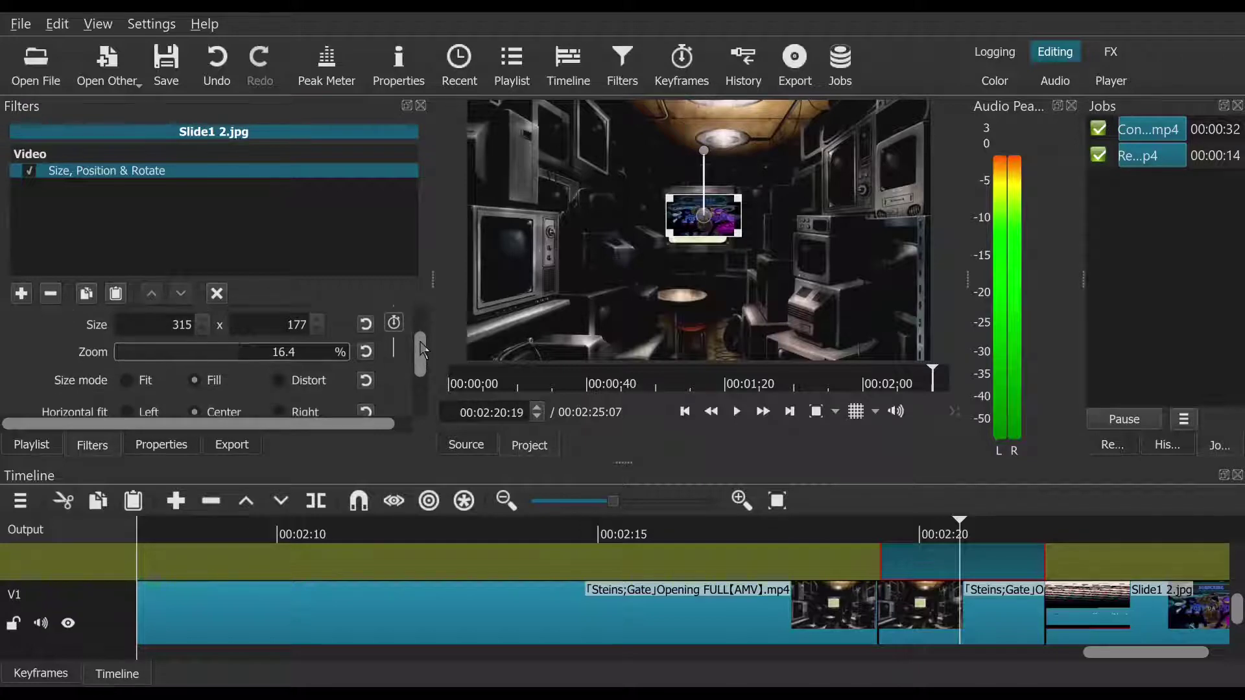
click(285, 369)
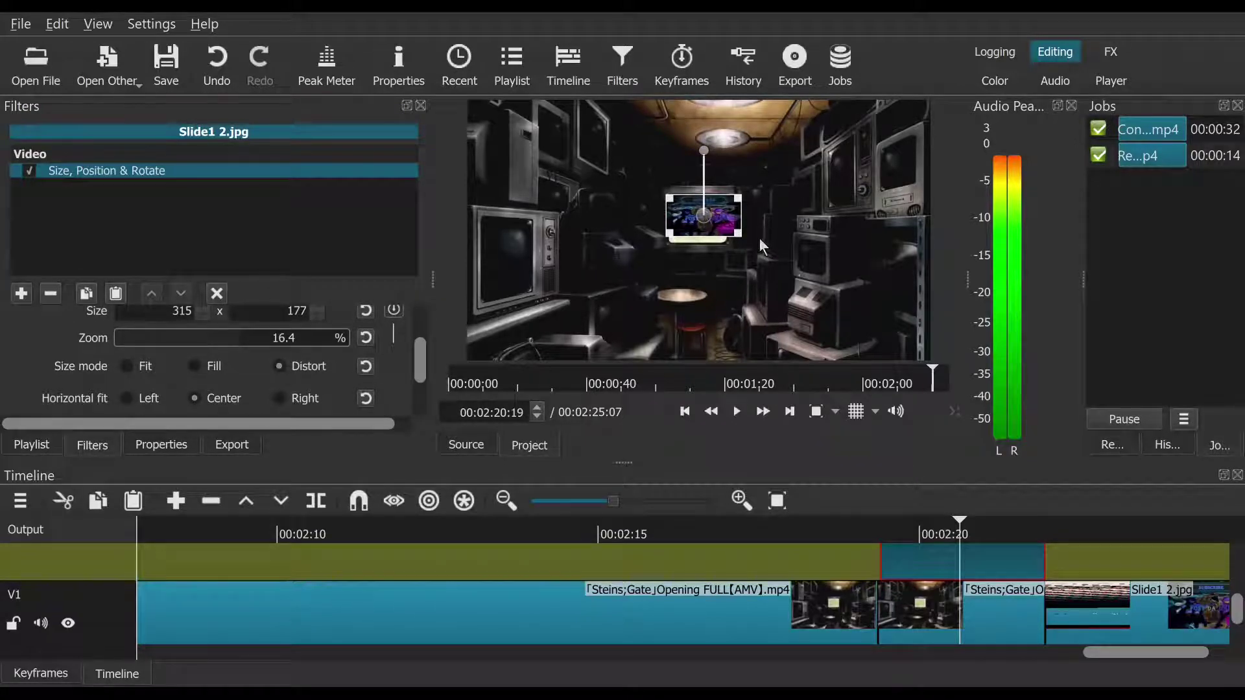
drag(744, 233, 720, 247)
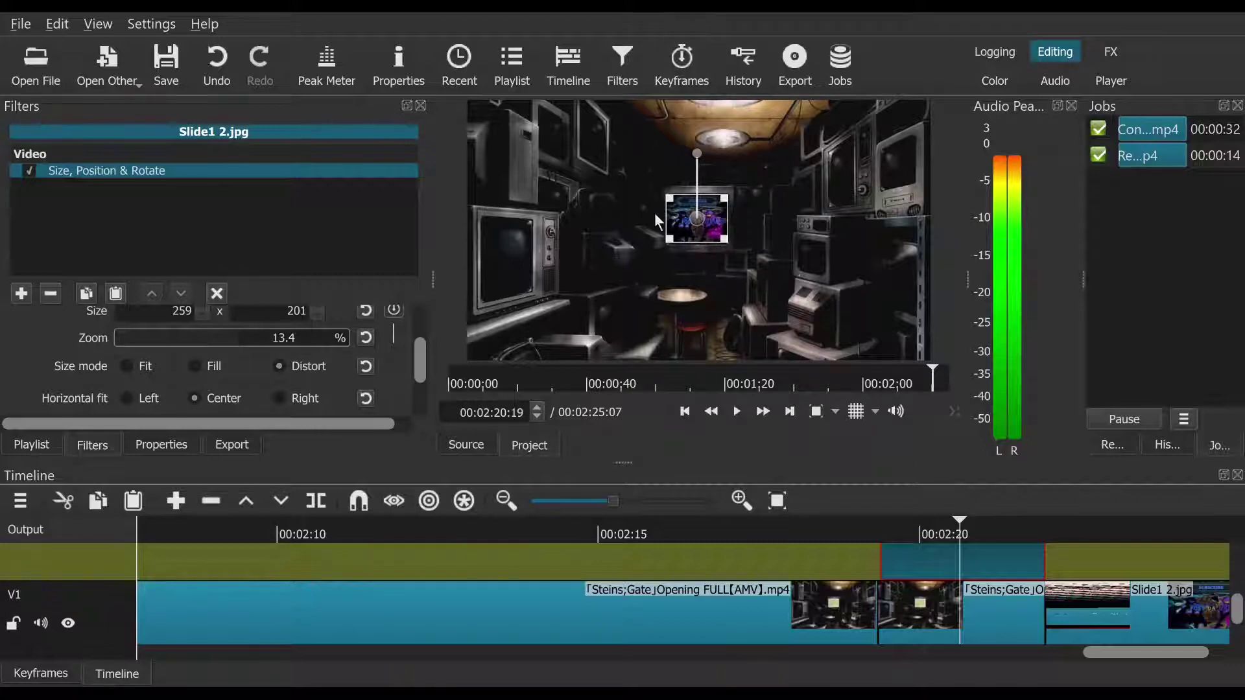
click(781, 599)
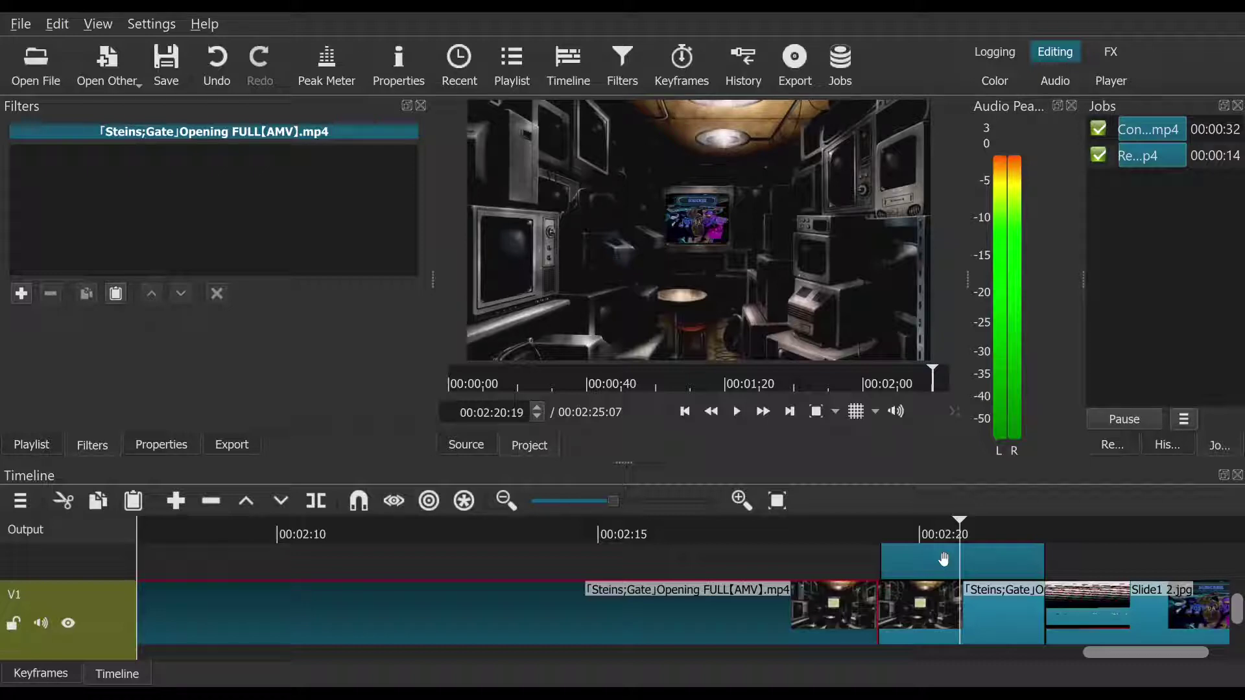
drag(944, 559, 923, 573)
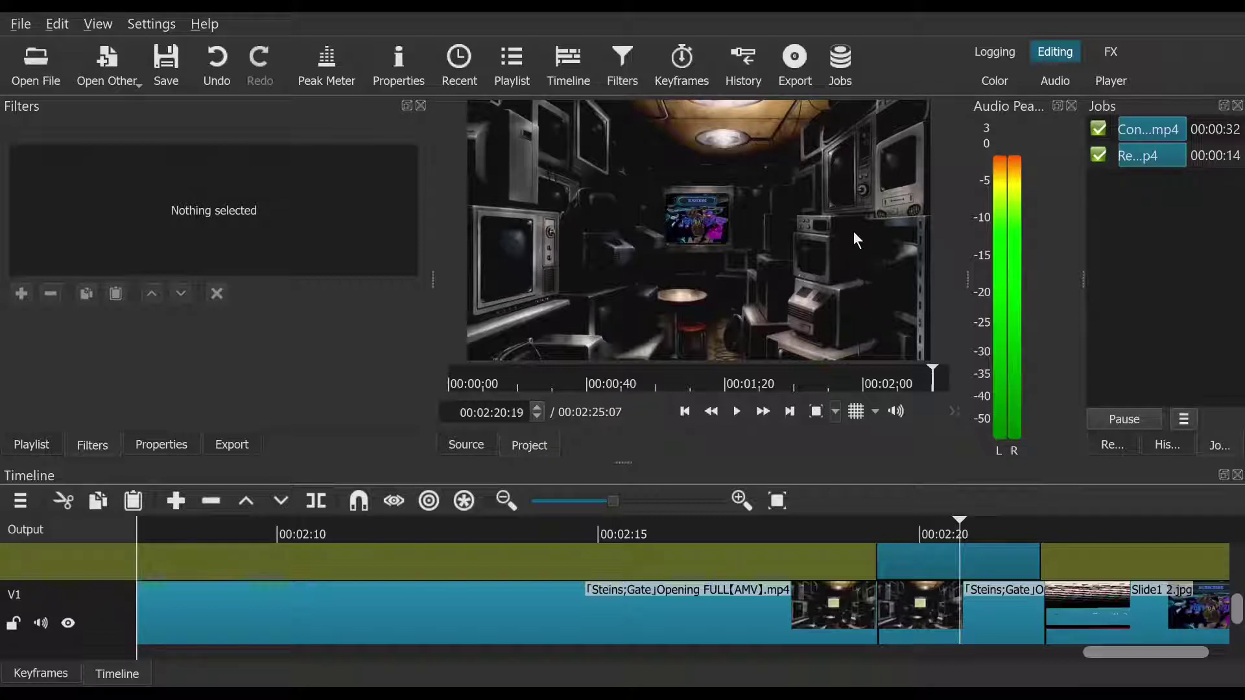
Step: Refine the overlay slide's fit in a magnified preview by narrowing it, moving it to 835, 398 and widening it to the TV screen's far edge
scroll(853, 231, up, 2)
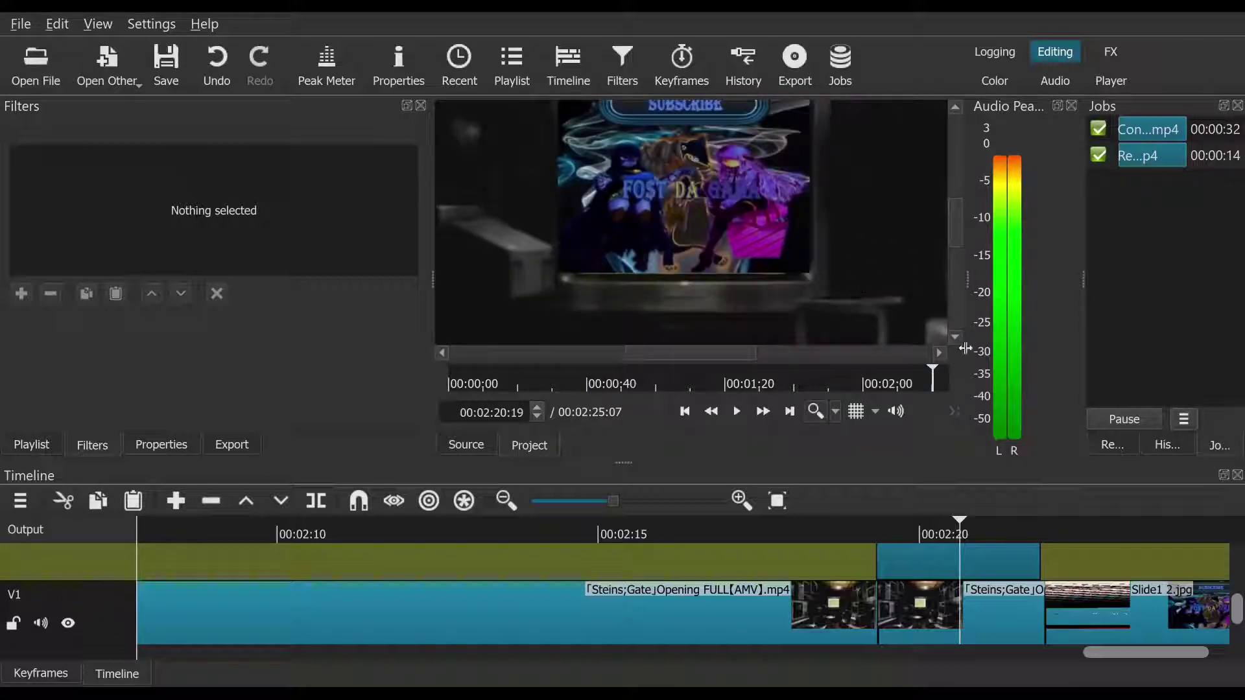
mouse_move(958, 234)
mouse_down()
mouse_move(955, 199)
mouse_move(959, 219)
mouse_up()
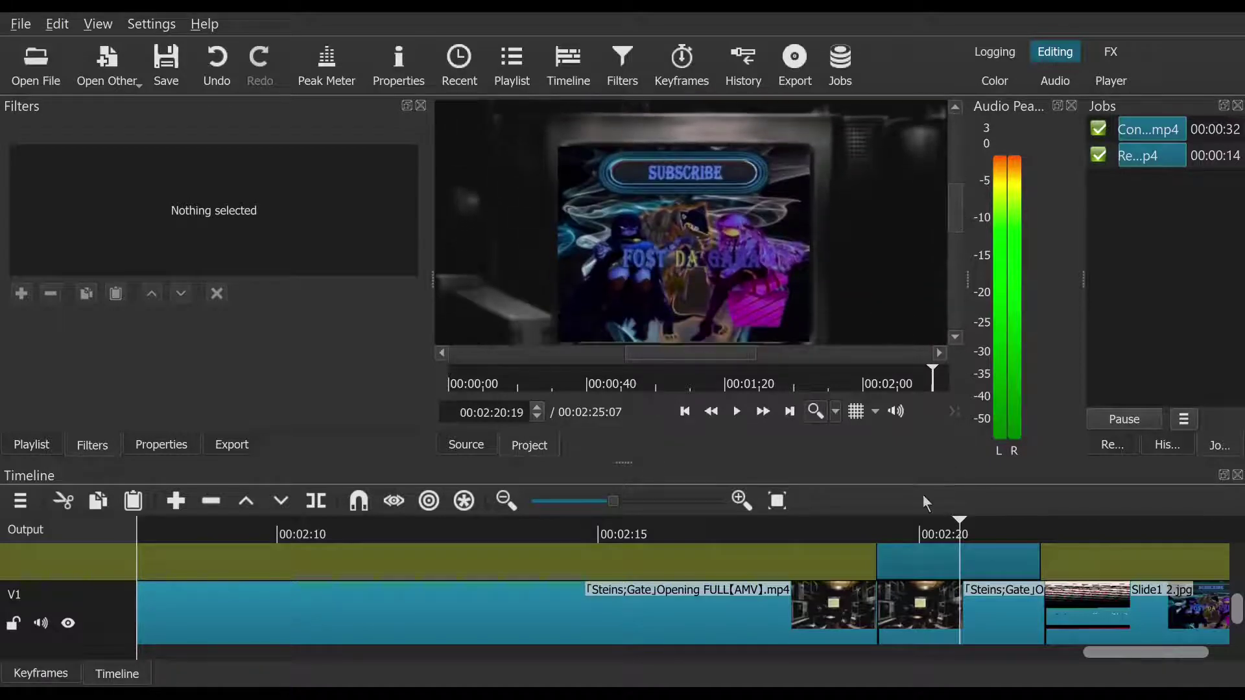
click(915, 562)
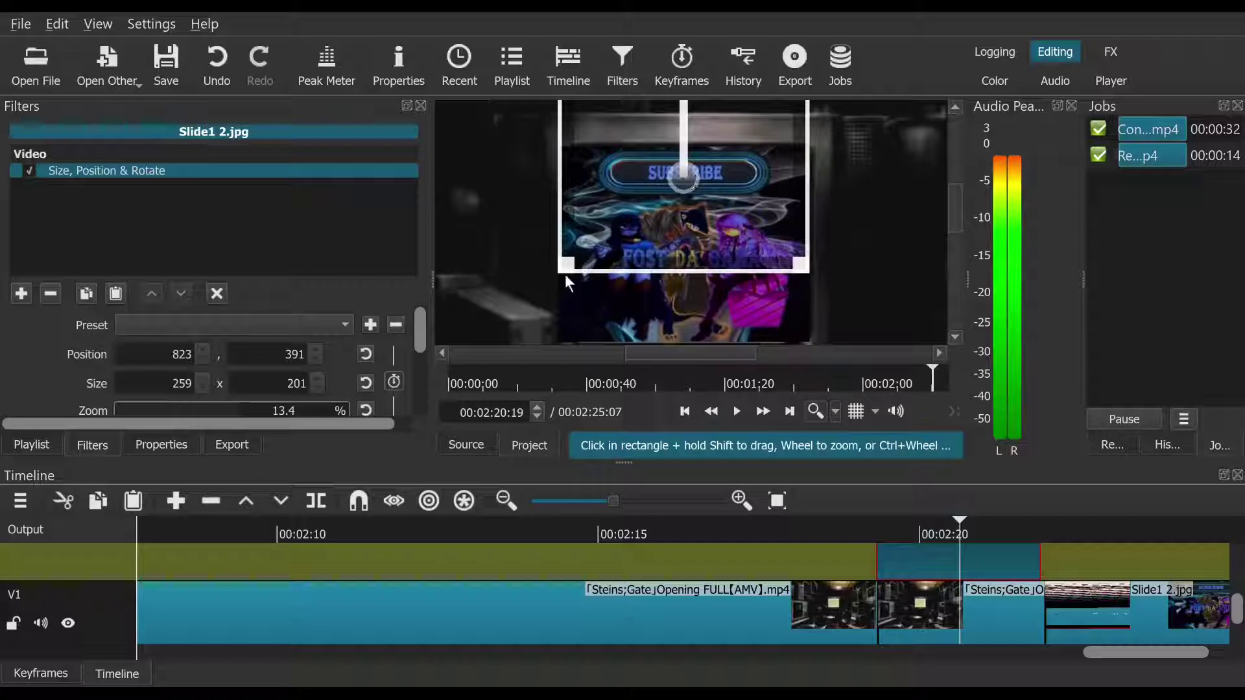
drag(566, 275, 638, 247)
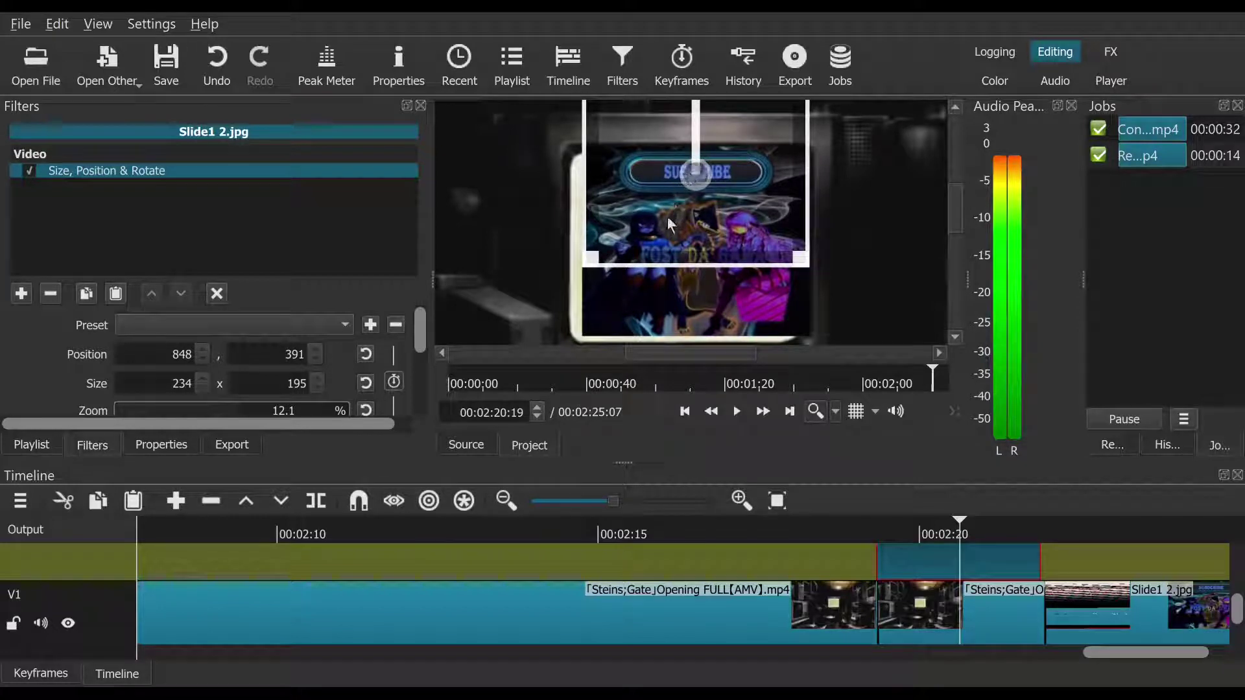
mouse_move(669, 218)
mouse_down()
mouse_move(651, 239)
mouse_move(659, 217)
mouse_move(653, 226)
mouse_up()
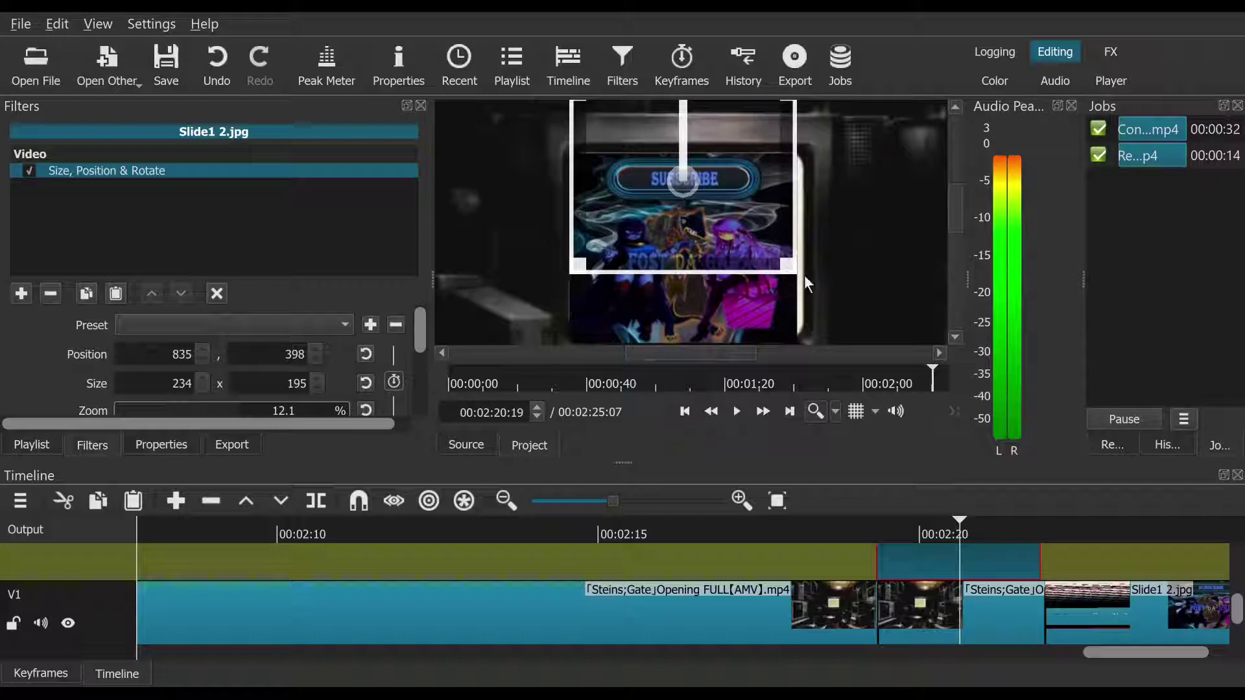
mouse_move(822, 298)
mouse_down()
mouse_move(876, 303)
mouse_move(845, 279)
mouse_move(844, 304)
mouse_up()
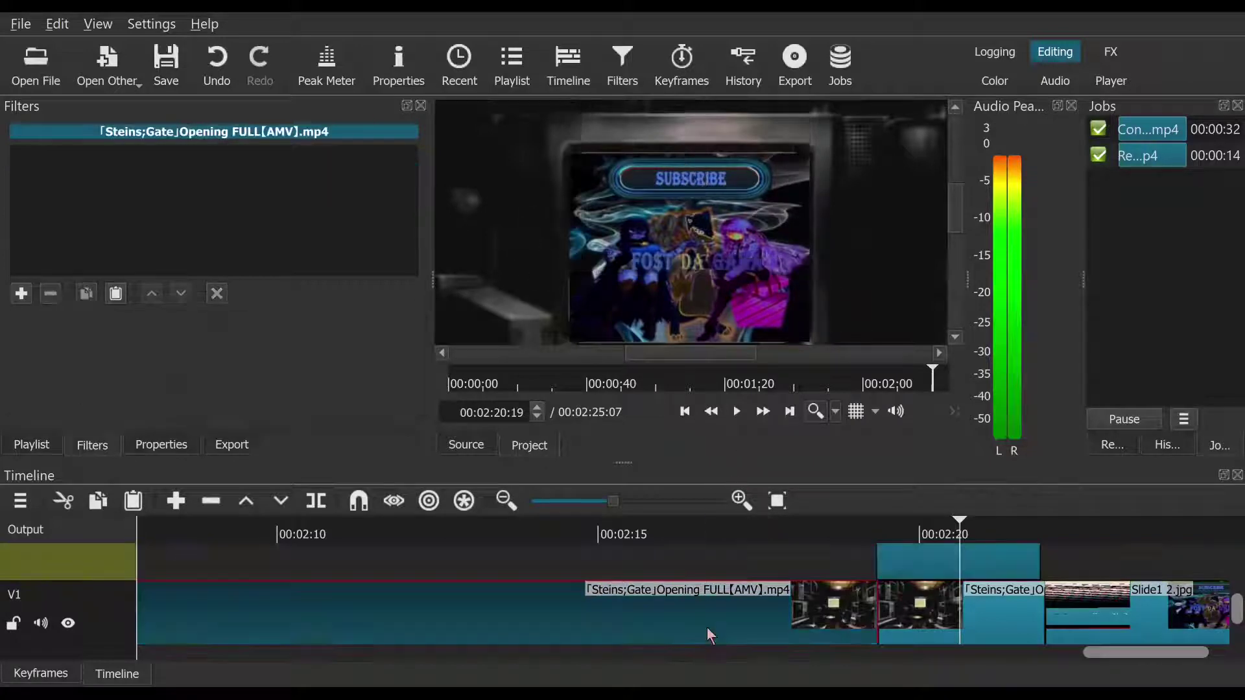
Step: Fit the whole frame in the preview and play the ending from 00:02:20:19 to check the slide on the TV
click(707, 627)
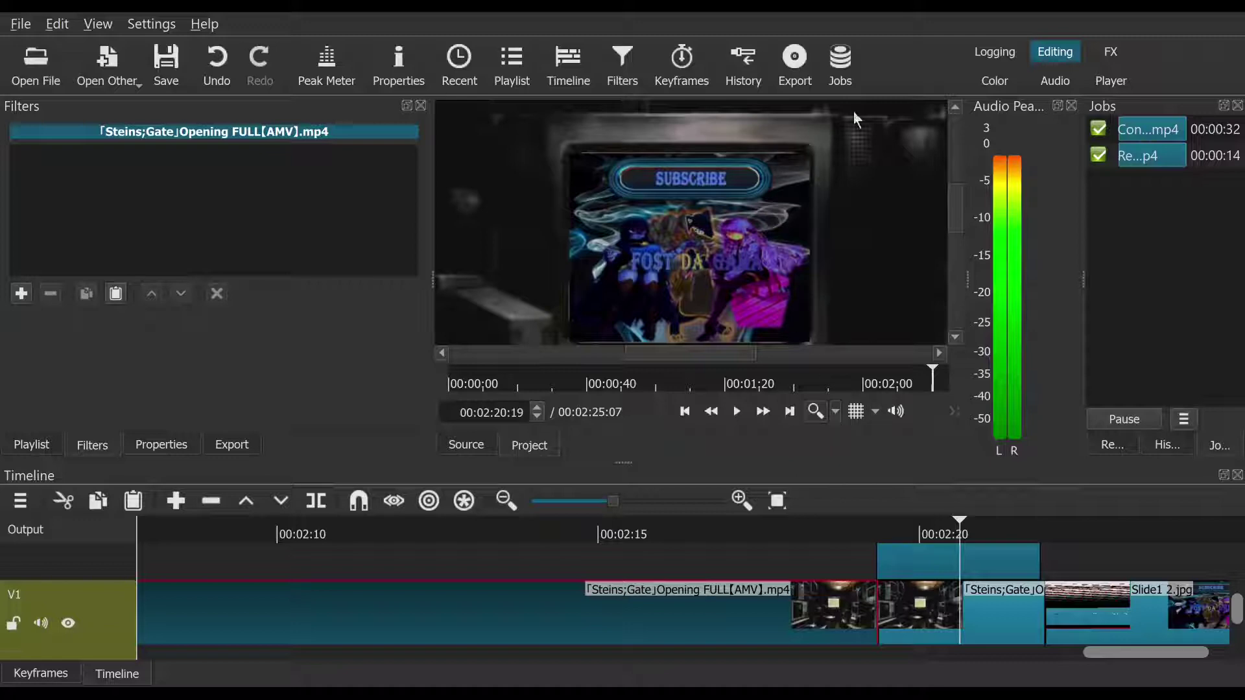
key(ctrl+0)
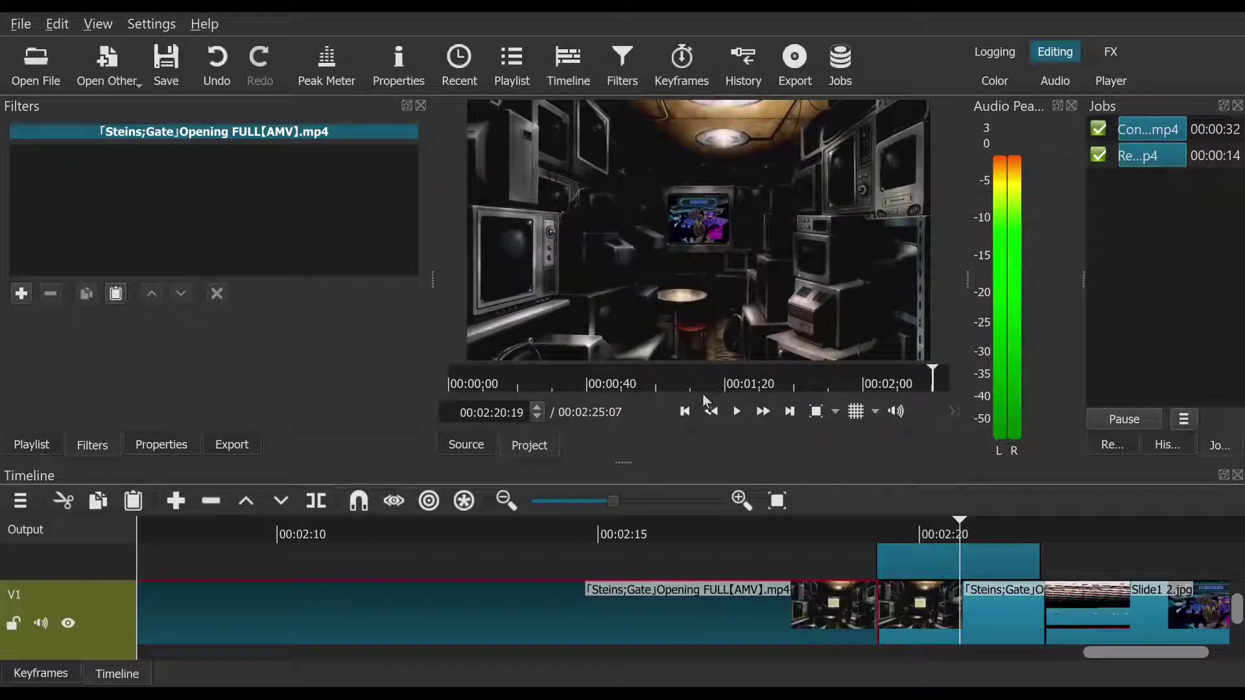
click(739, 410)
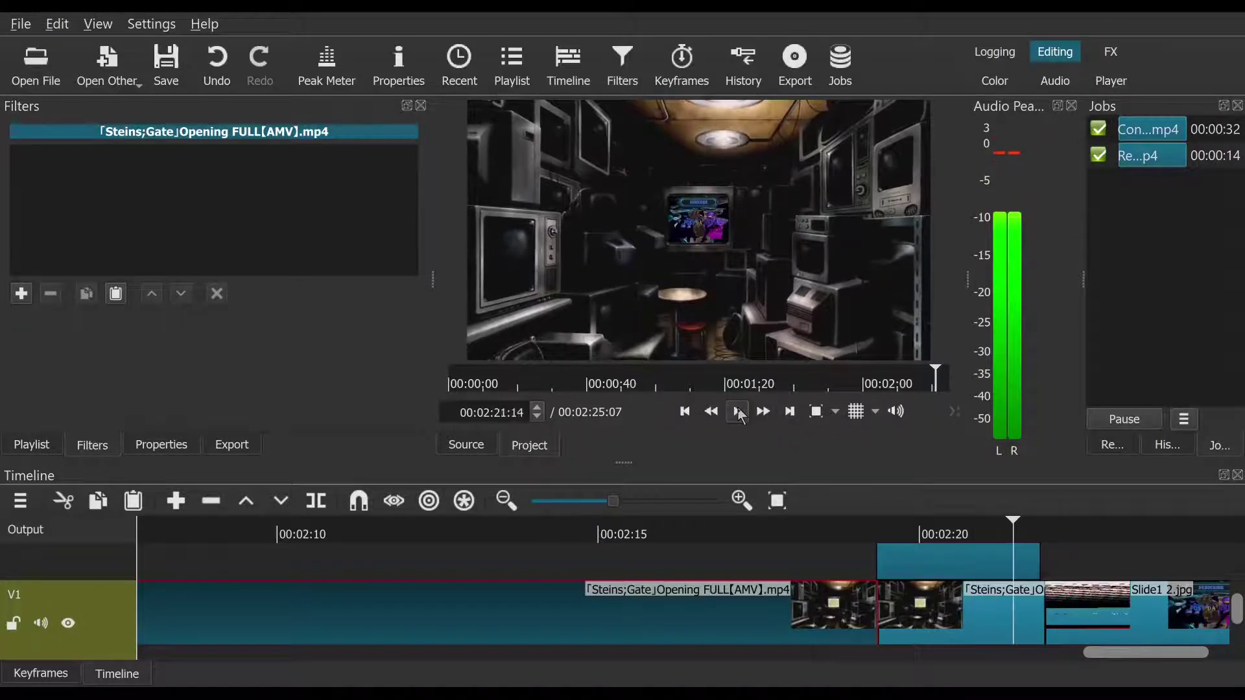
click(739, 411)
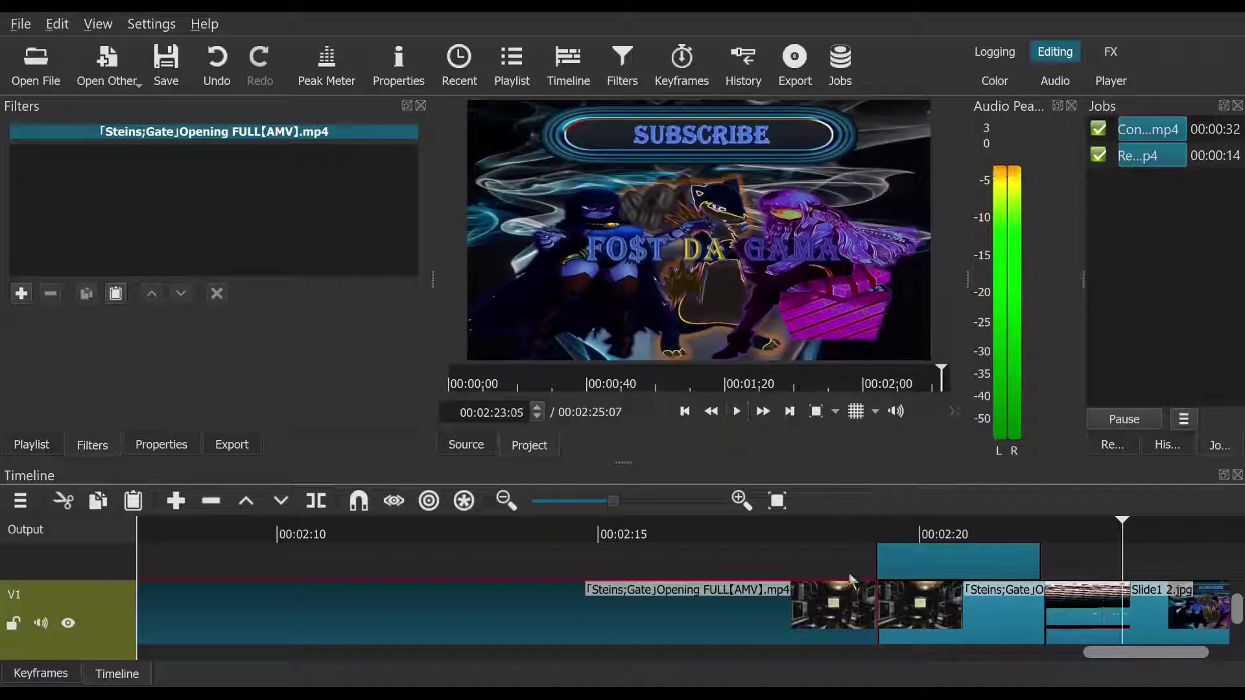
Step: Add a Size, Position & Rotate filter to the V1 TV-room clip beneath the overlay slide
click(934, 615)
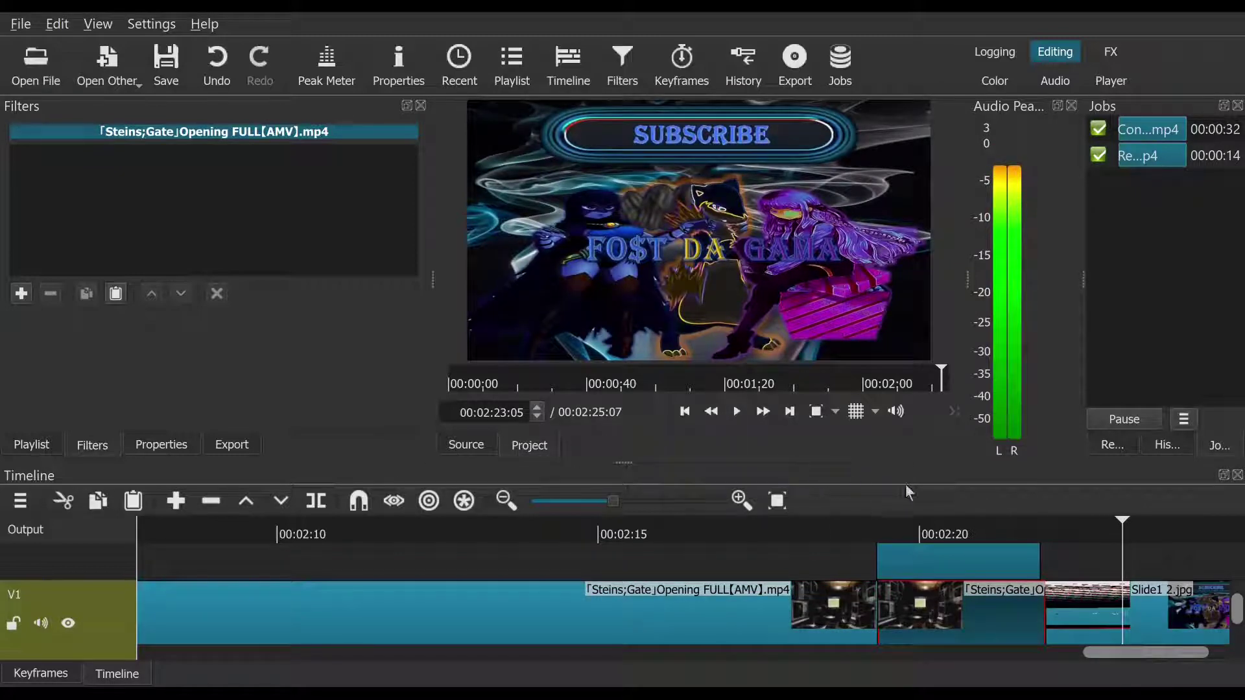
click(935, 528)
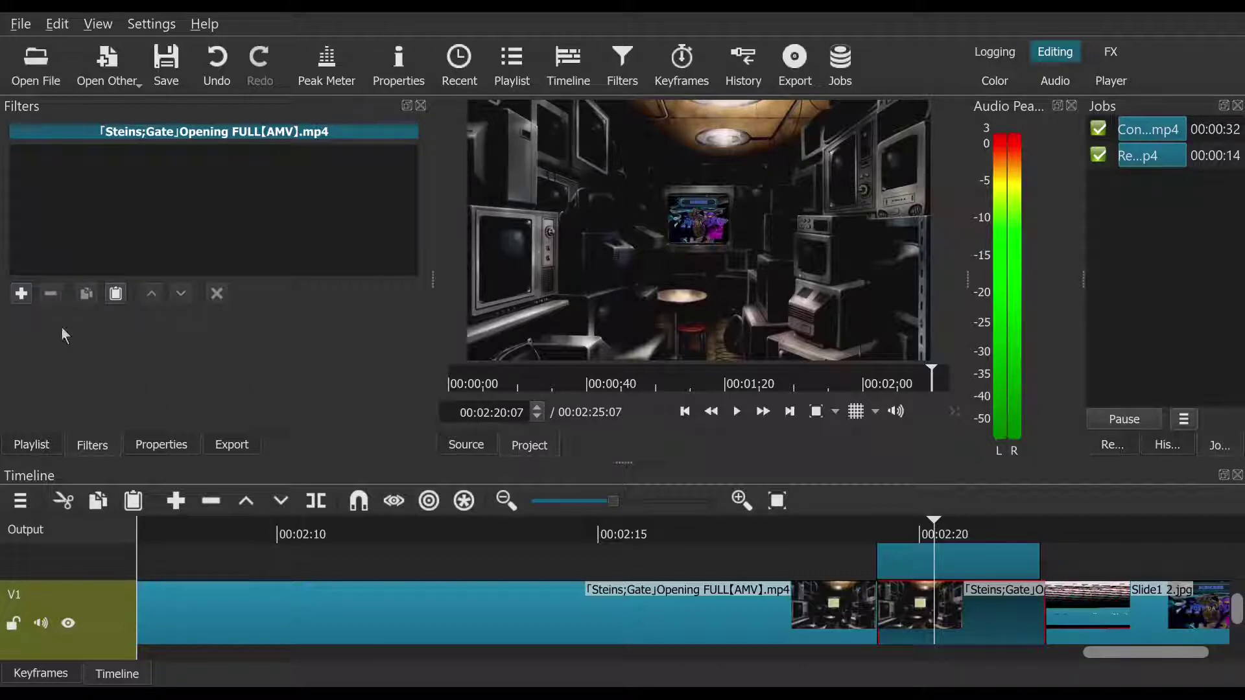
click(22, 299)
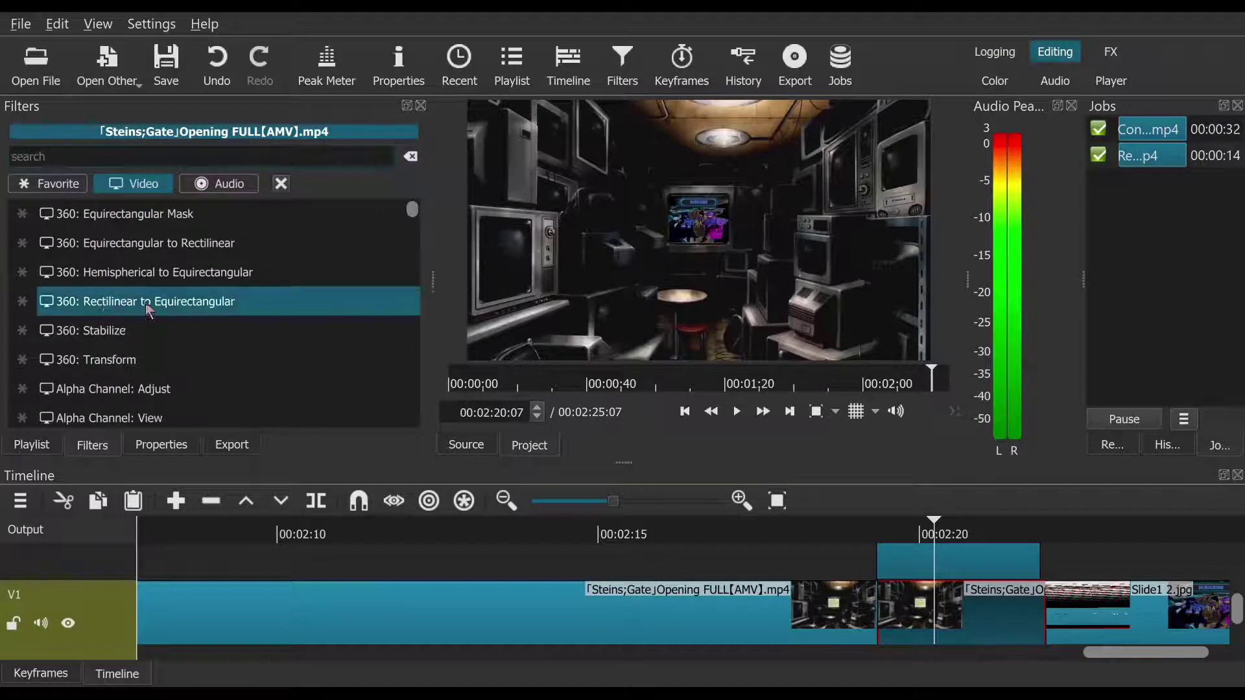
scroll(194, 311, down, 3)
scroll(188, 312, down, 5)
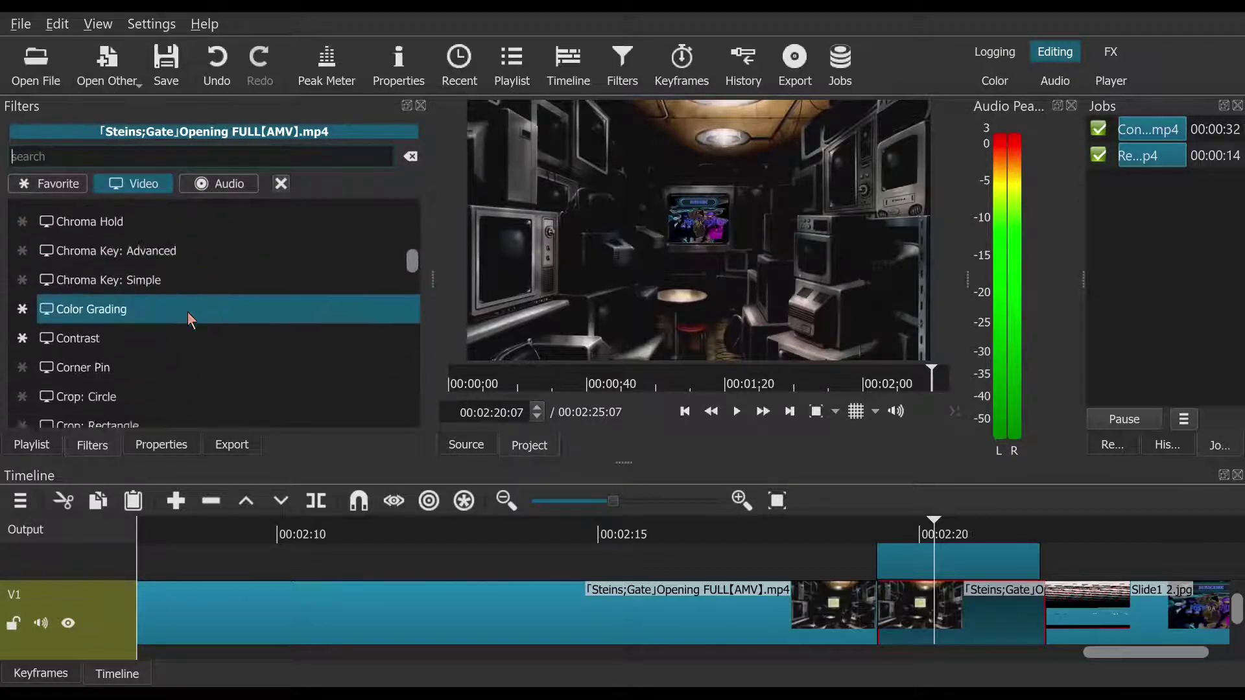
scroll(188, 312, down, 2)
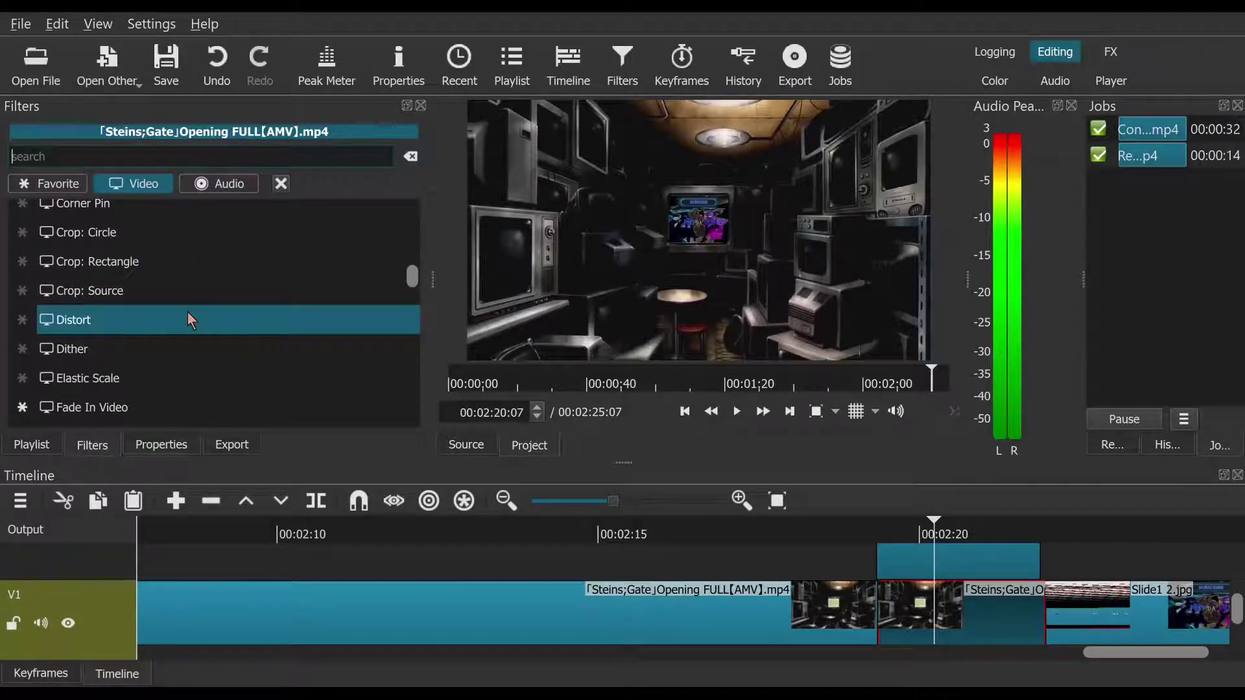
scroll(188, 312, down, 2)
scroll(188, 313, down, 2)
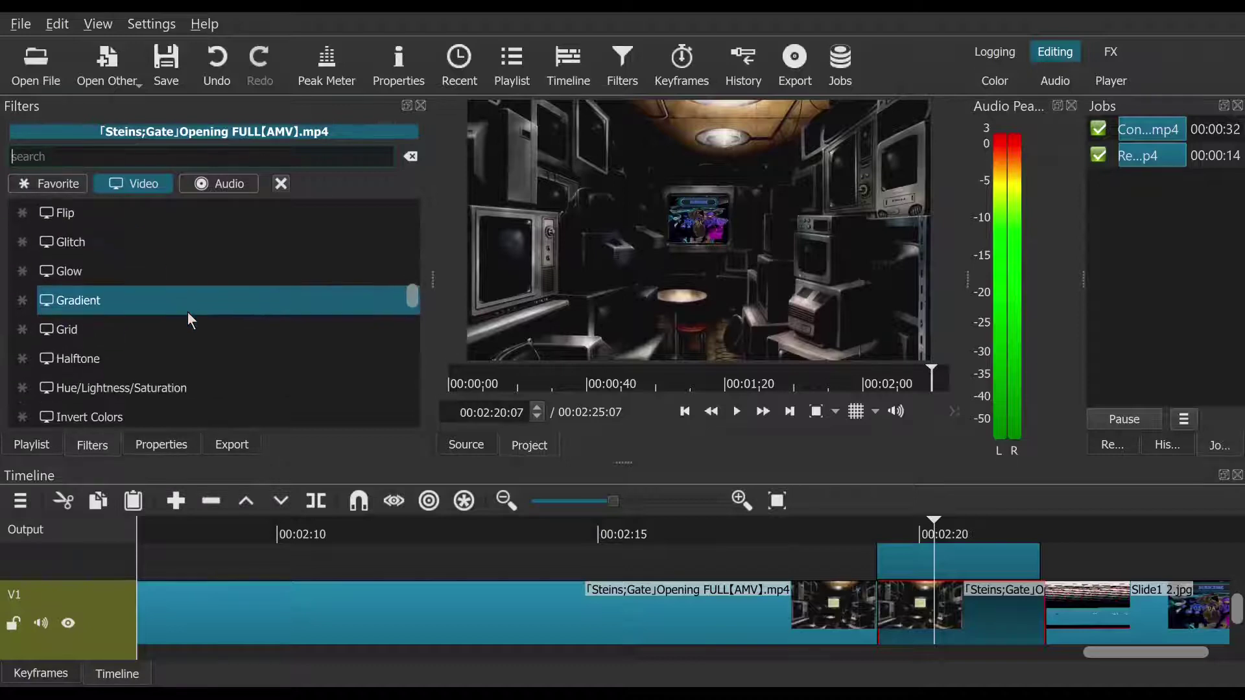
scroll(188, 313, down, 2)
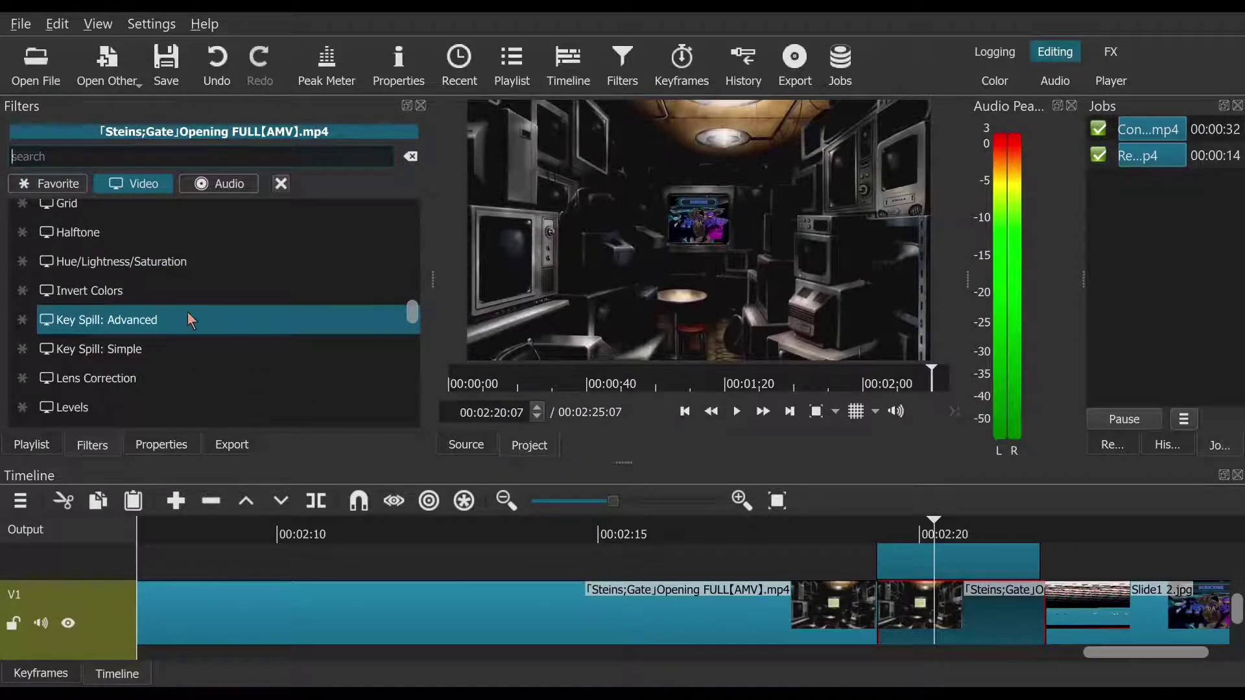
scroll(188, 313, down, 2)
scroll(188, 313, down, 2)
scroll(188, 313, down, 2)
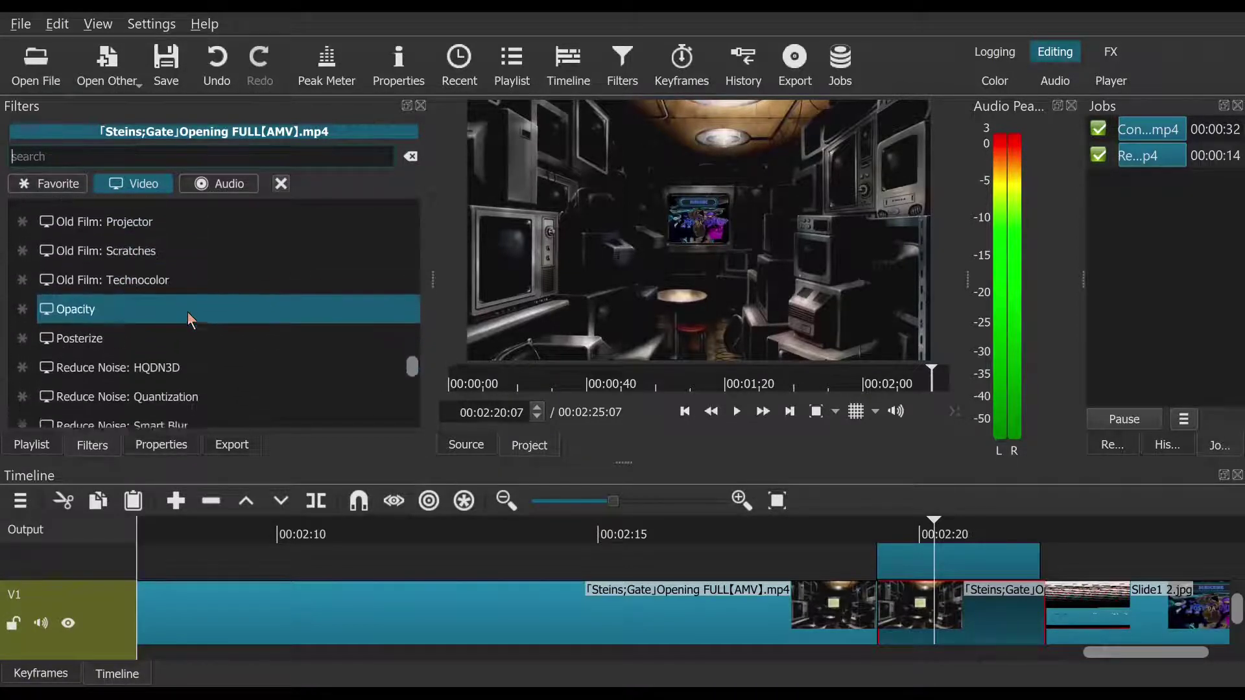
scroll(188, 312, down, 2)
scroll(188, 313, down, 2)
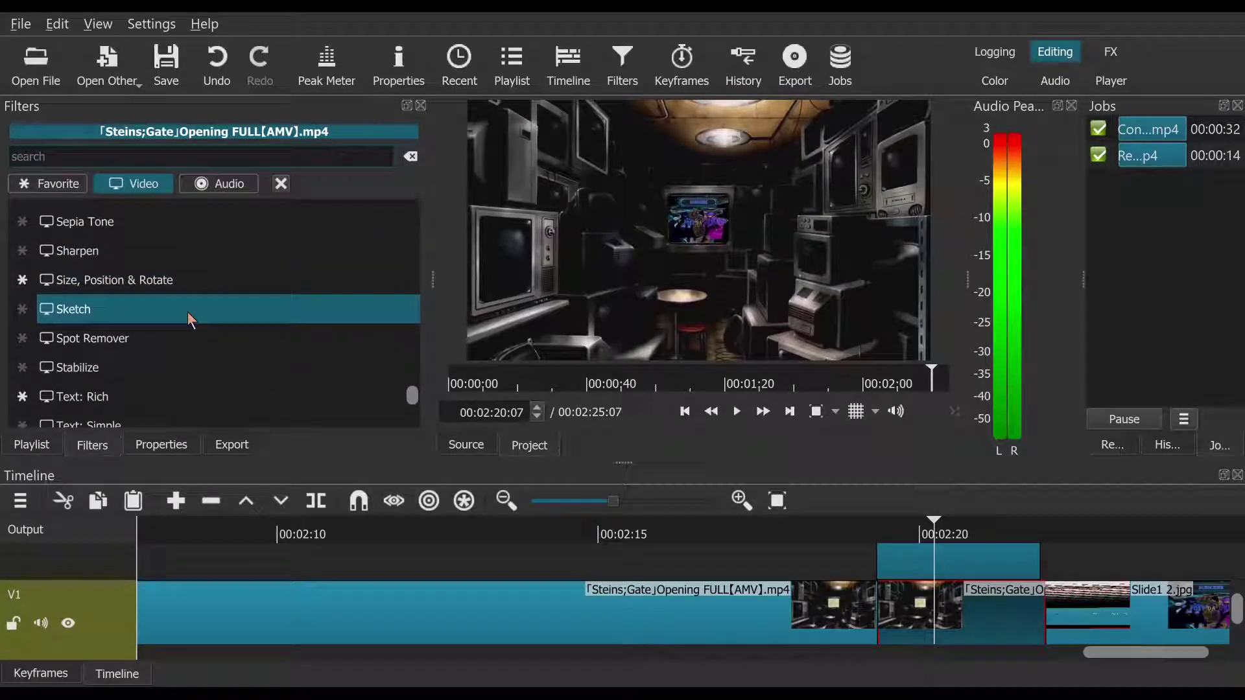
click(176, 281)
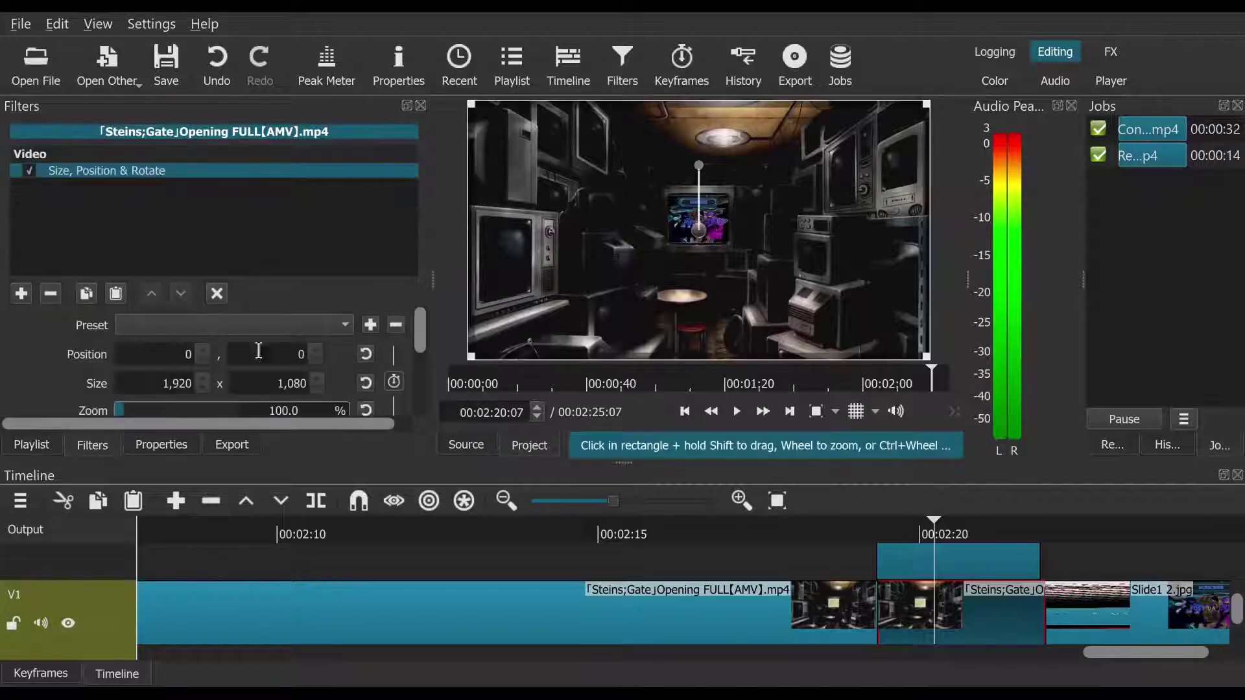
Step: Apply the Slow Zoom In preset to the TV-room clip and scrub through the clip to check the motion
click(294, 324)
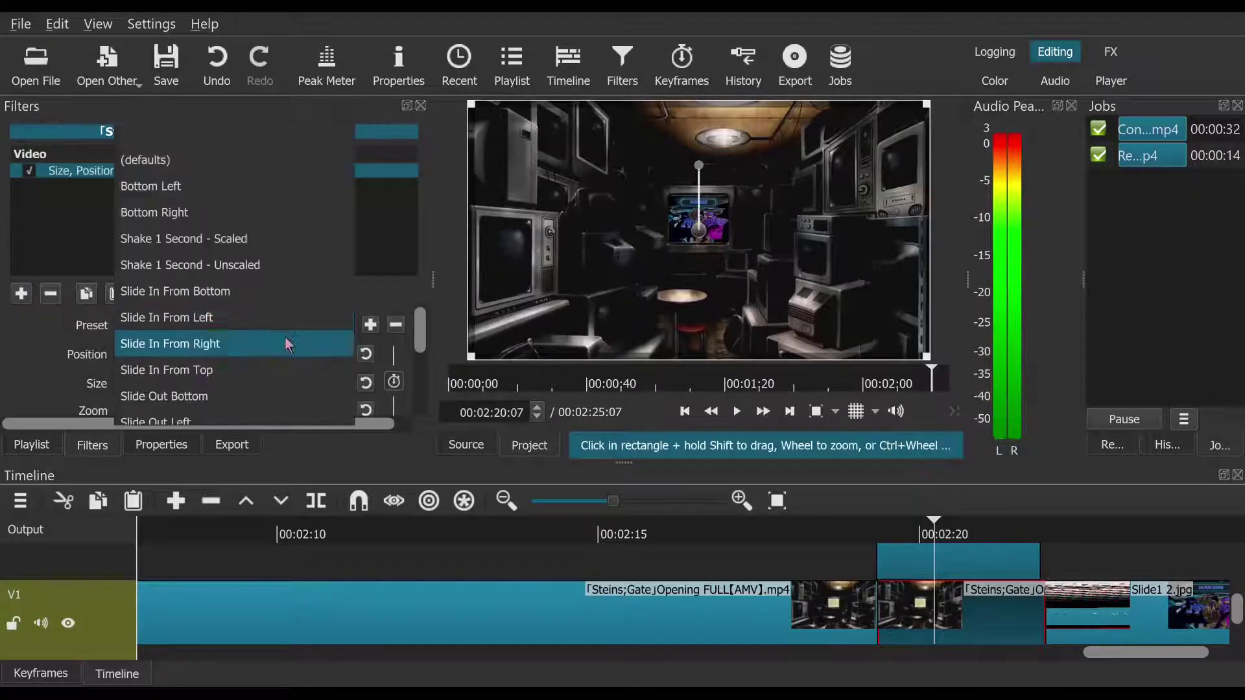
scroll(283, 375, down, 1)
scroll(283, 374, down, 10)
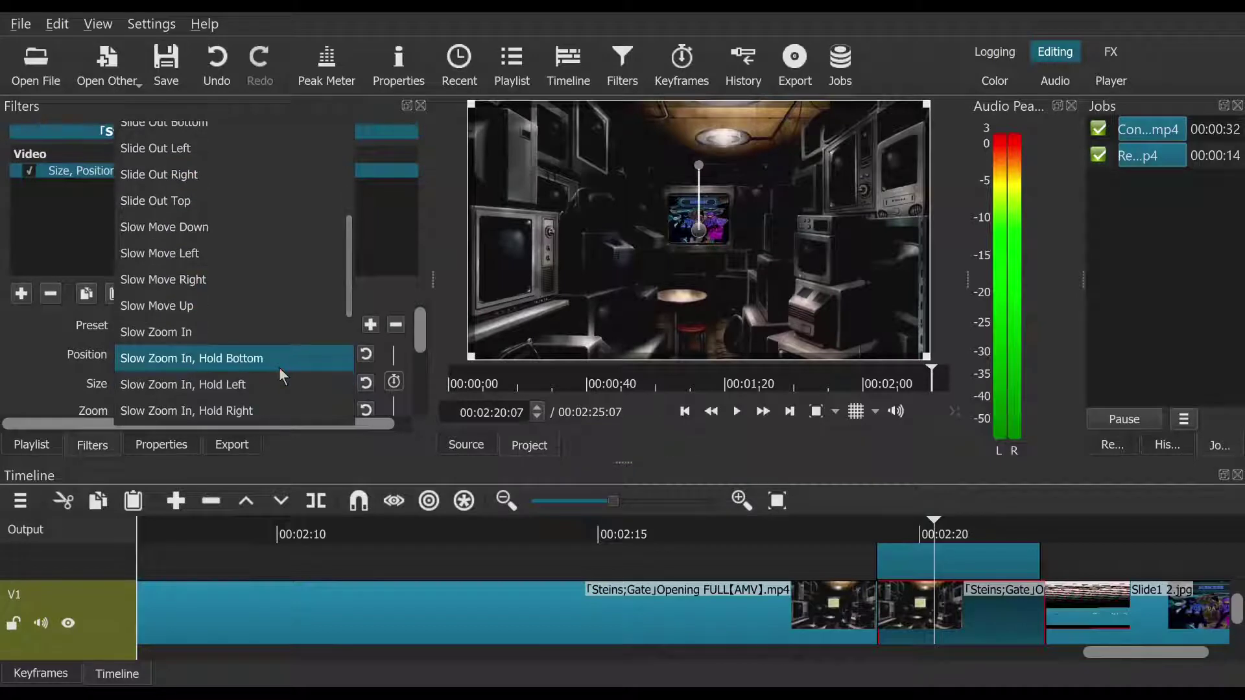
click(248, 337)
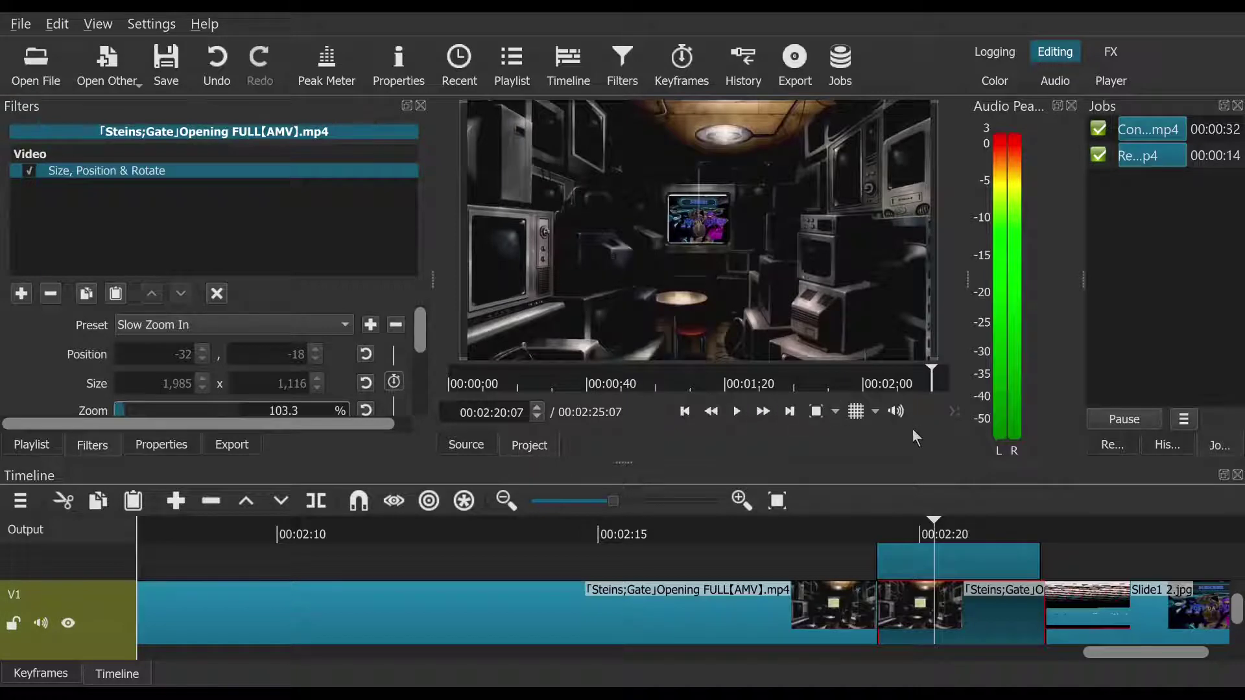
drag(1005, 534, 911, 533)
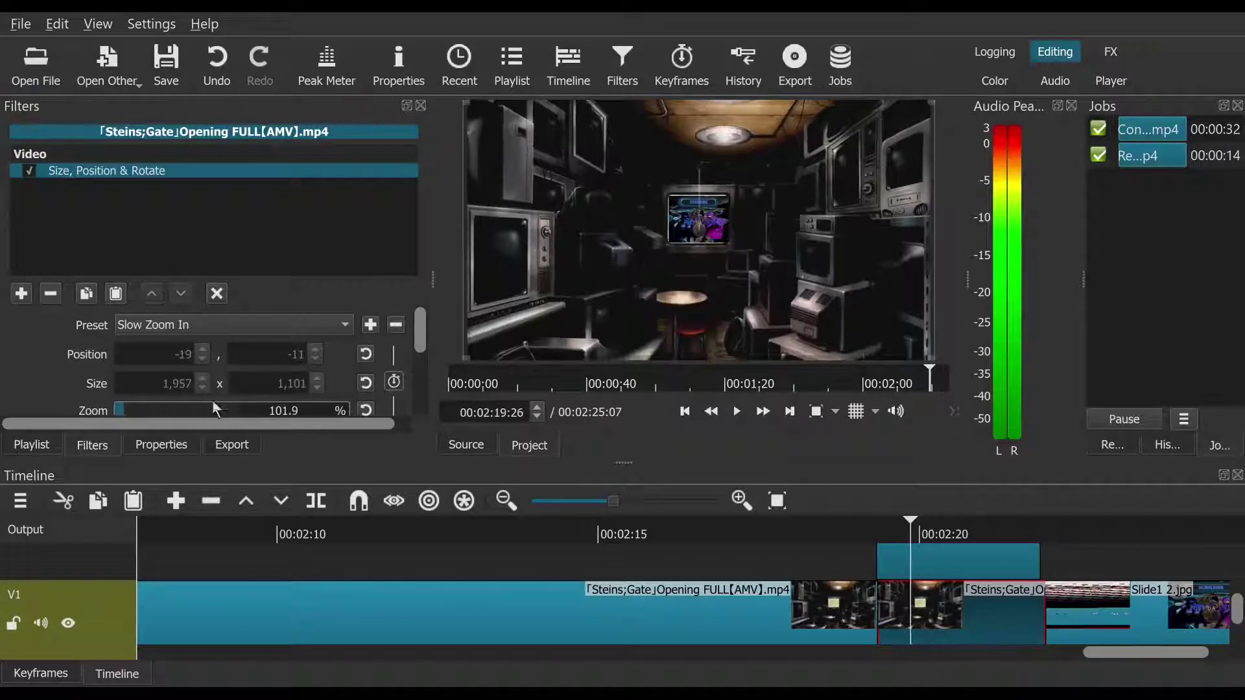
Step: Try a 297.8% zoom at the TV-room clip's start and reset it to the default
click(687, 411)
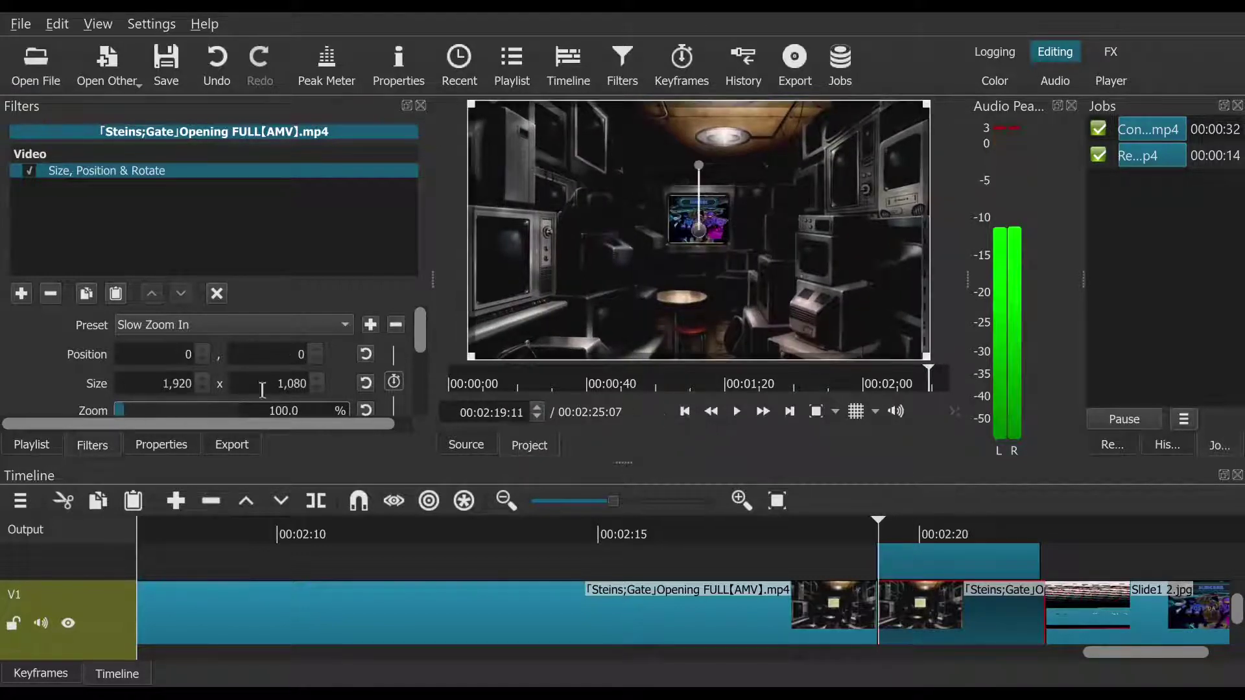
click(153, 410)
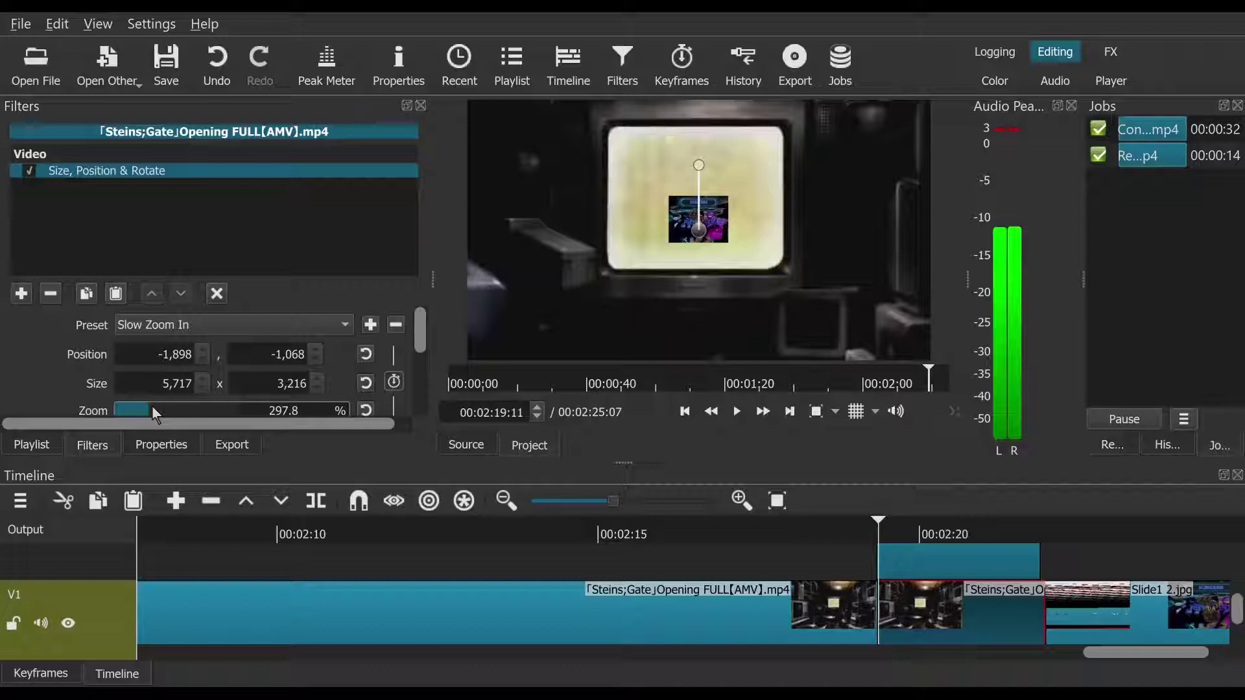
click(367, 410)
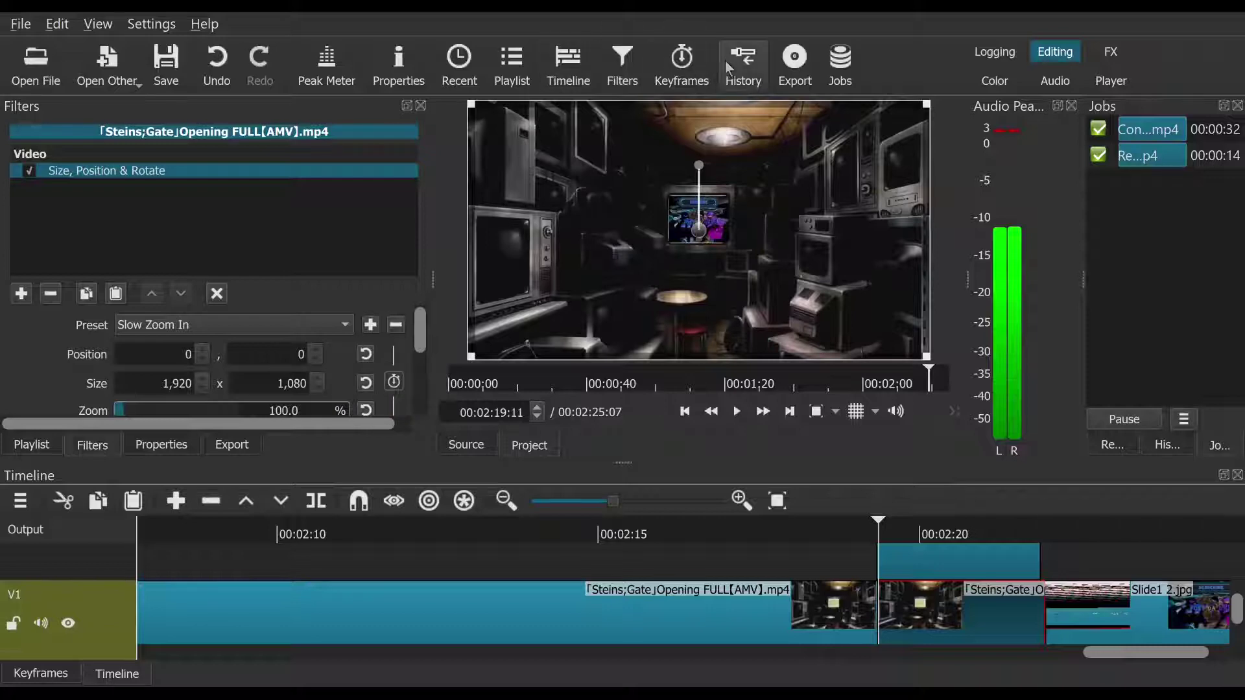
Step: Show the keyframes of the TV-room clip's Size, Position & Rotate filter and scrub through them to examine the zoom
click(675, 62)
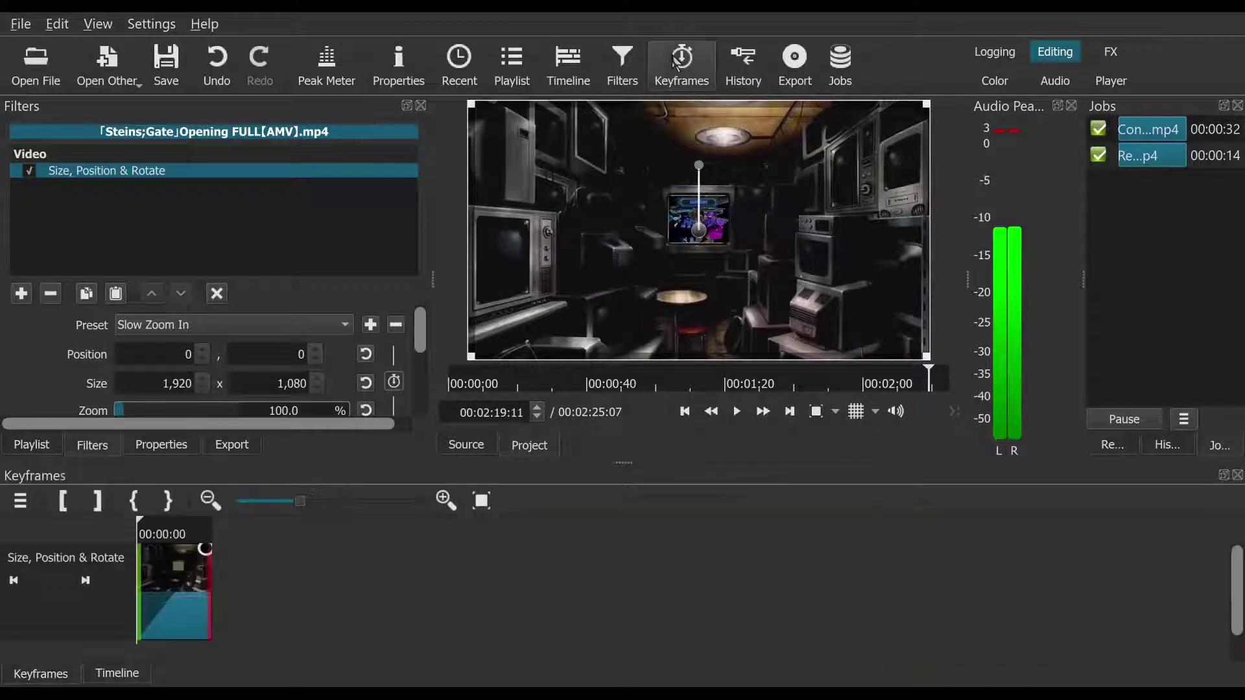
drag(154, 545, 202, 565)
click(171, 540)
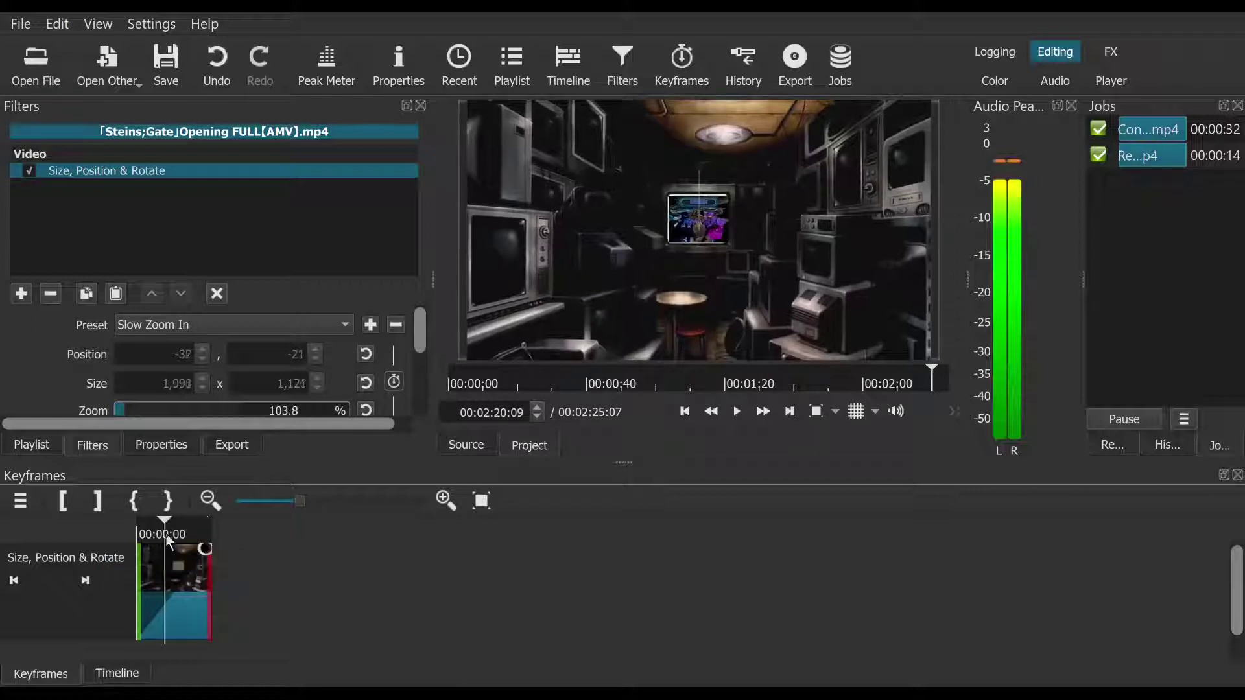
click(175, 539)
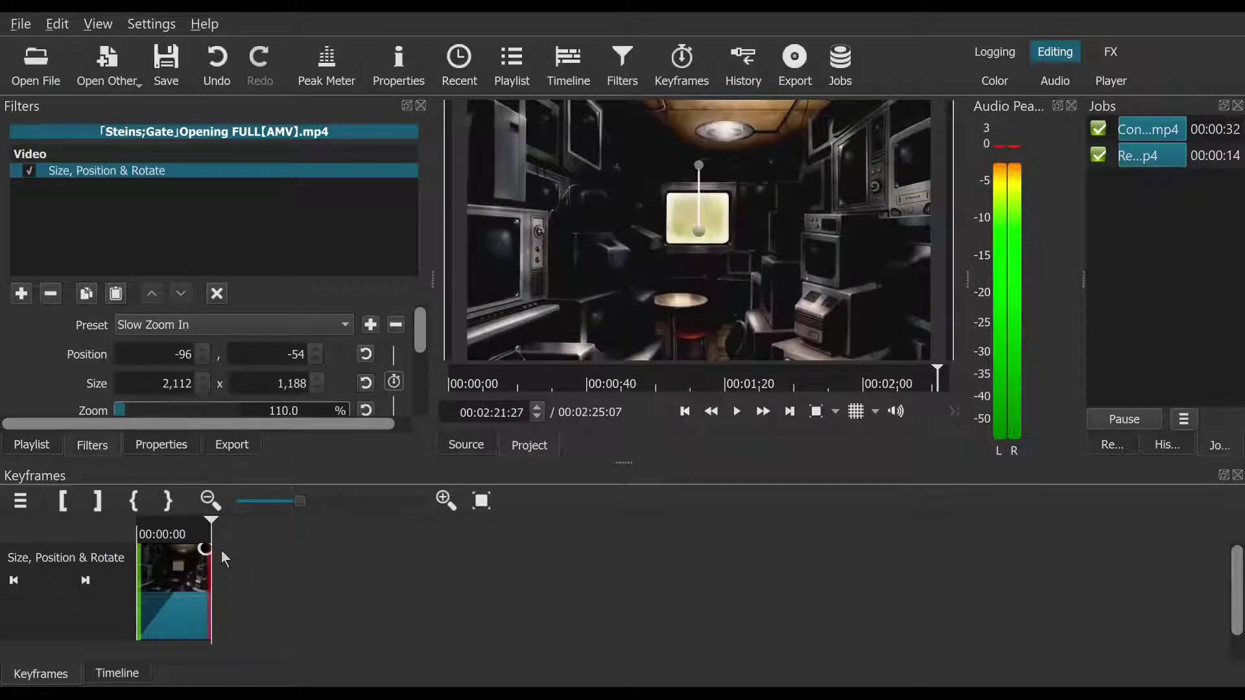
drag(174, 544, 125, 538)
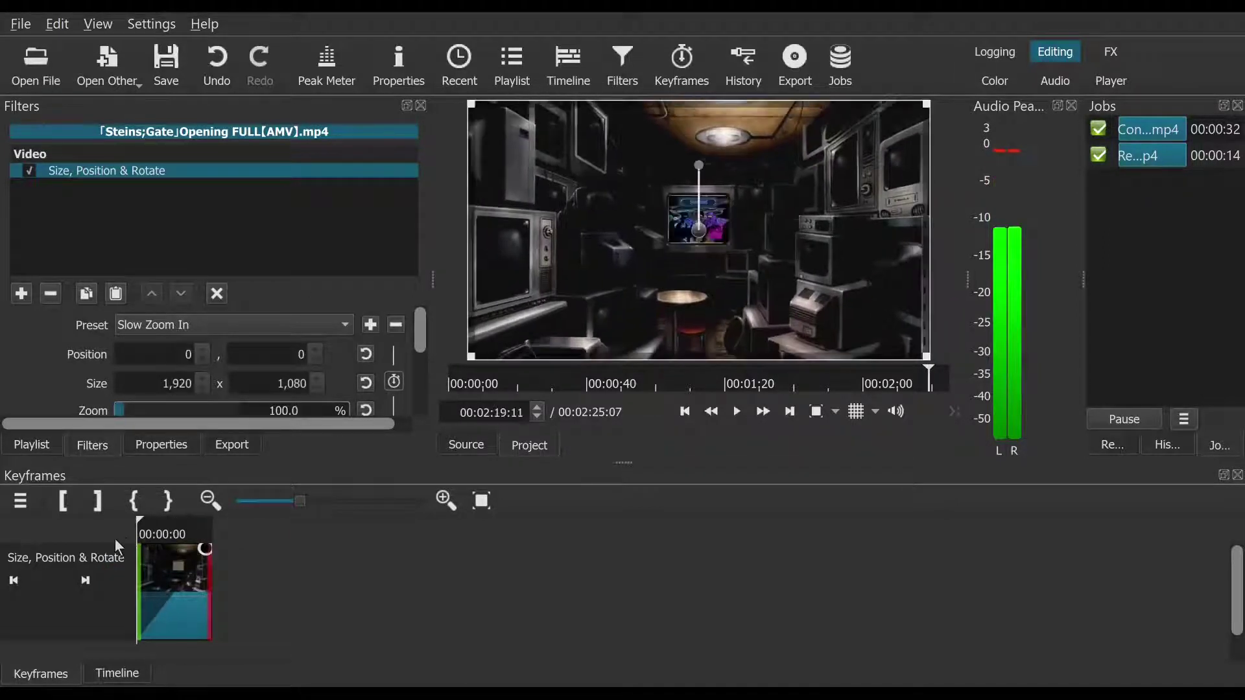
click(445, 509)
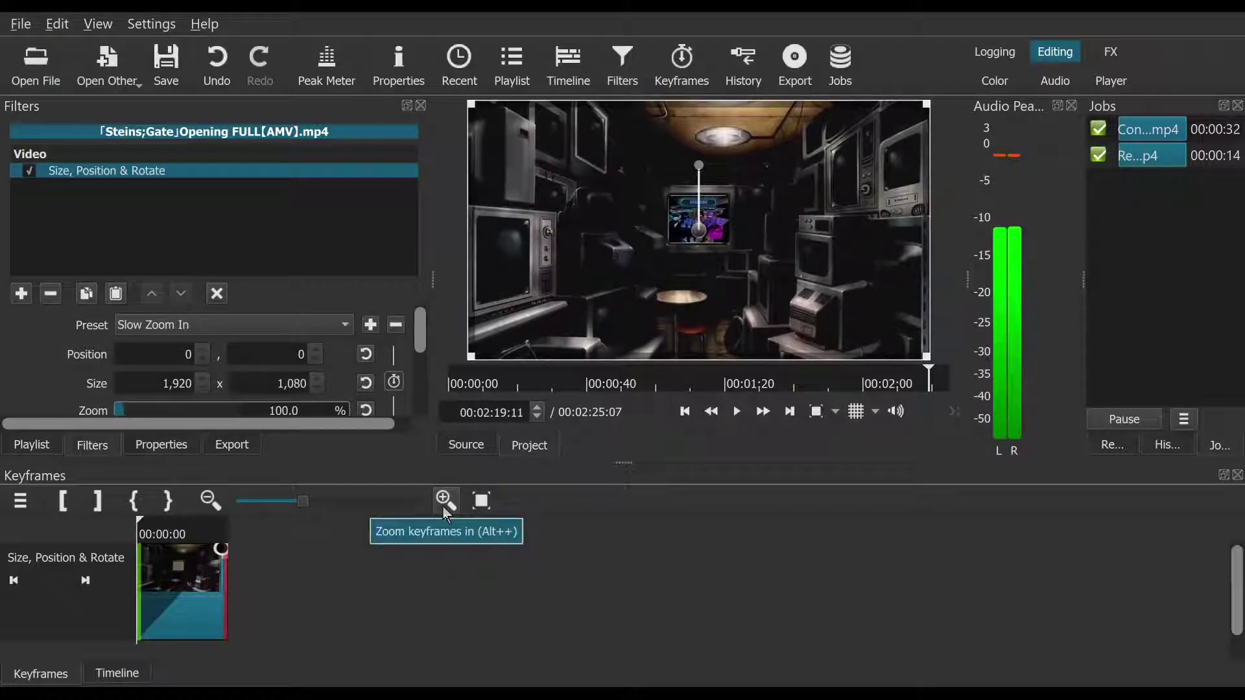
click(443, 507)
click(444, 508)
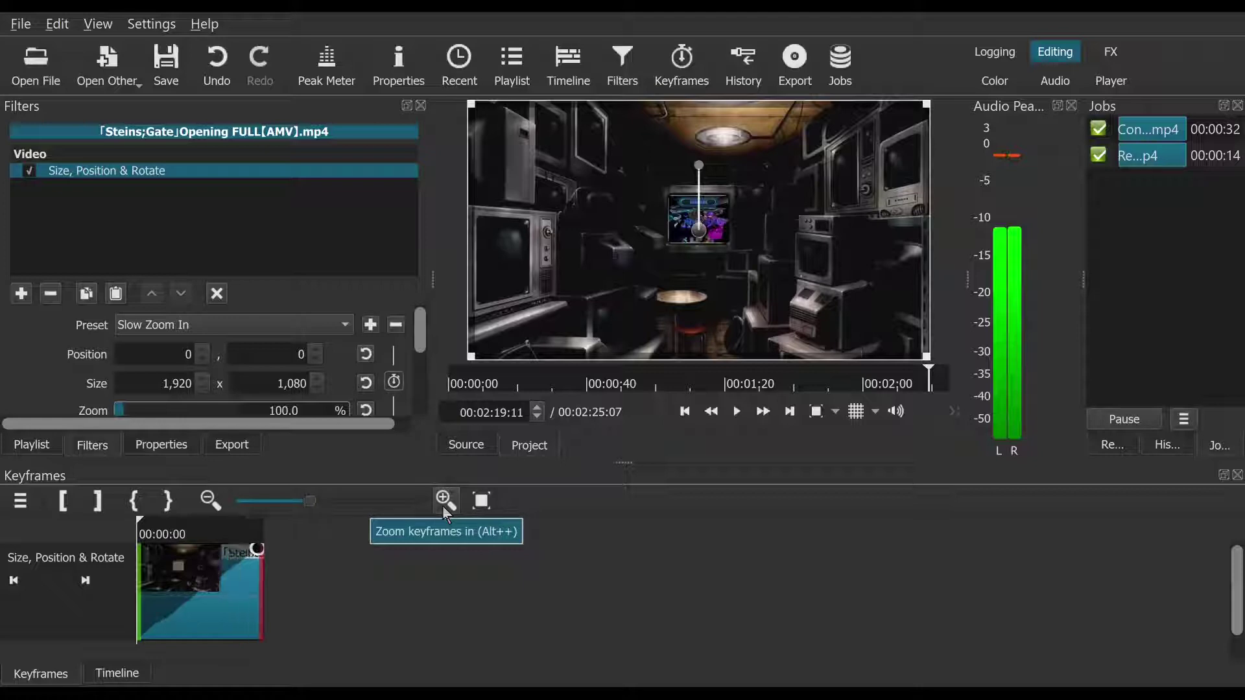
click(444, 507)
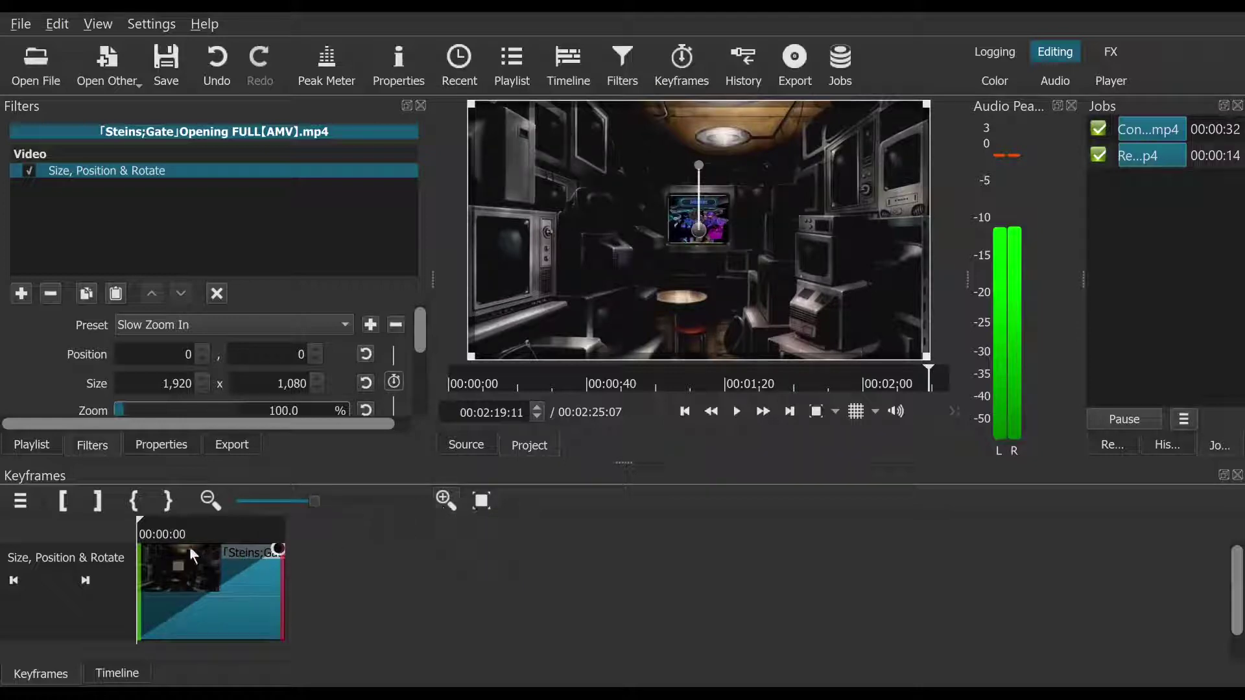
drag(206, 548, 123, 516)
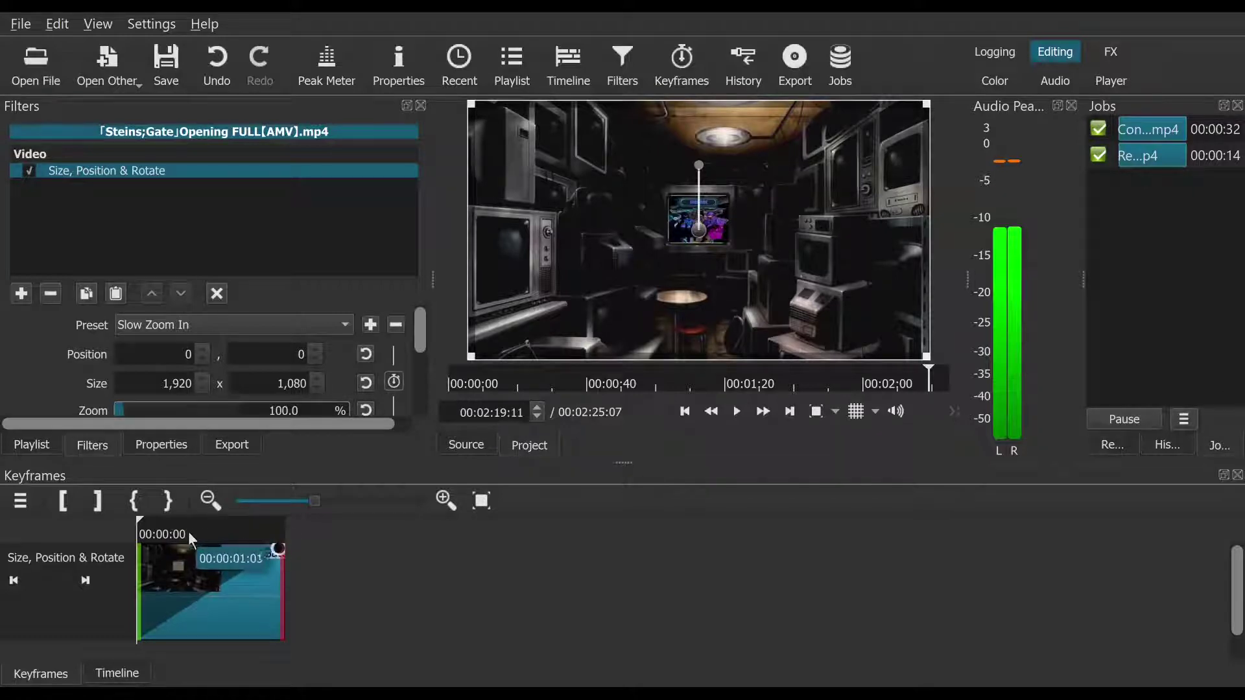
Step: Try a 381.7% zoom at the TV-room clip's start and shift the frame down to position -2,700, -1,307
click(149, 412)
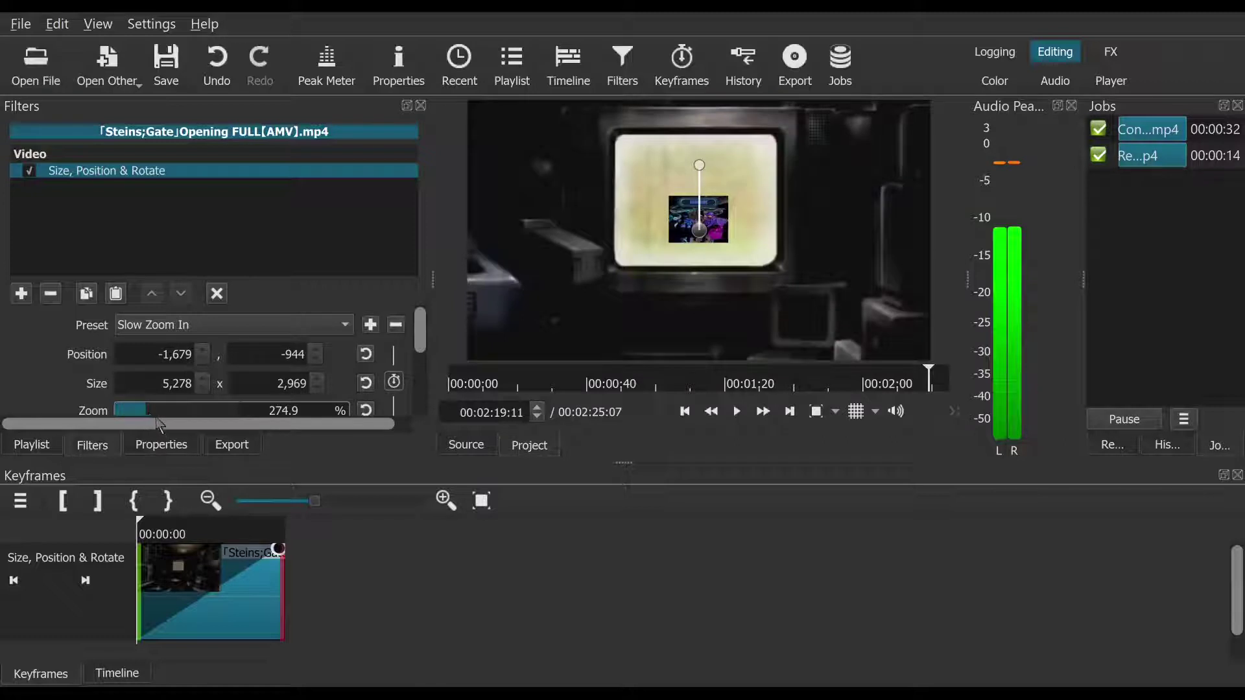
click(163, 417)
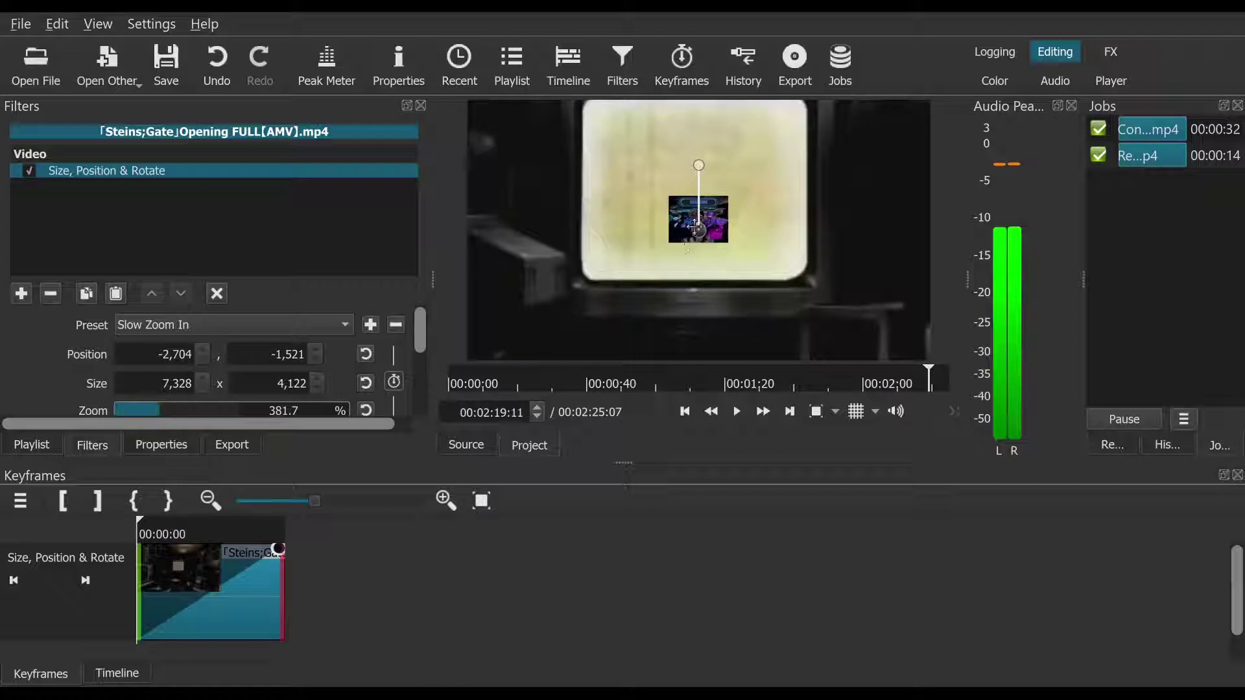
drag(700, 232, 705, 273)
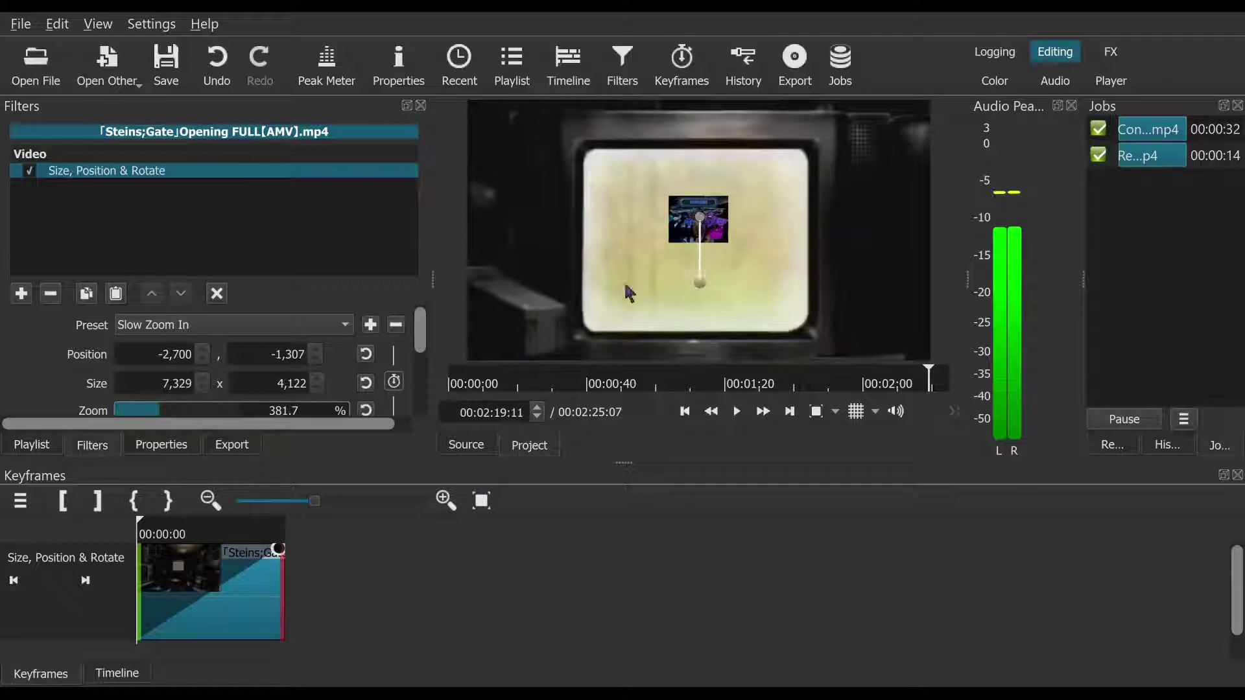
Step: Try enlarging the TV-room clip's starting zoom to 687.1% so the blank TV screen nearly fills the frame
click(172, 411)
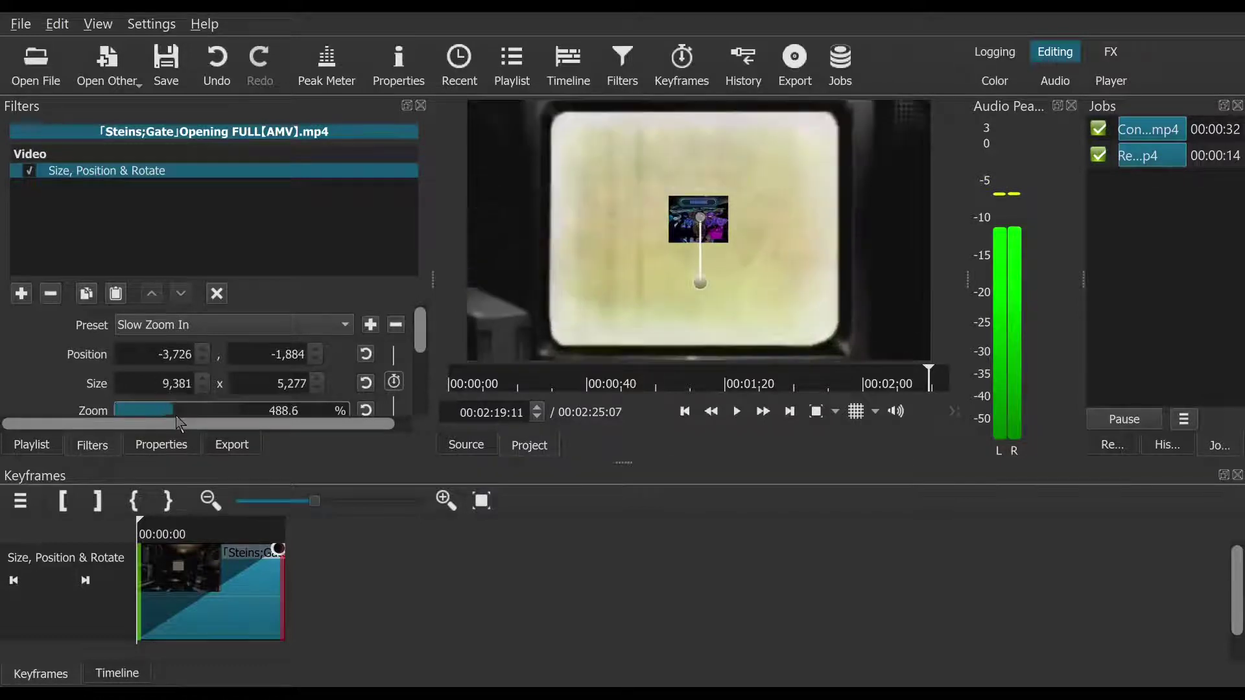
drag(180, 424, 188, 427)
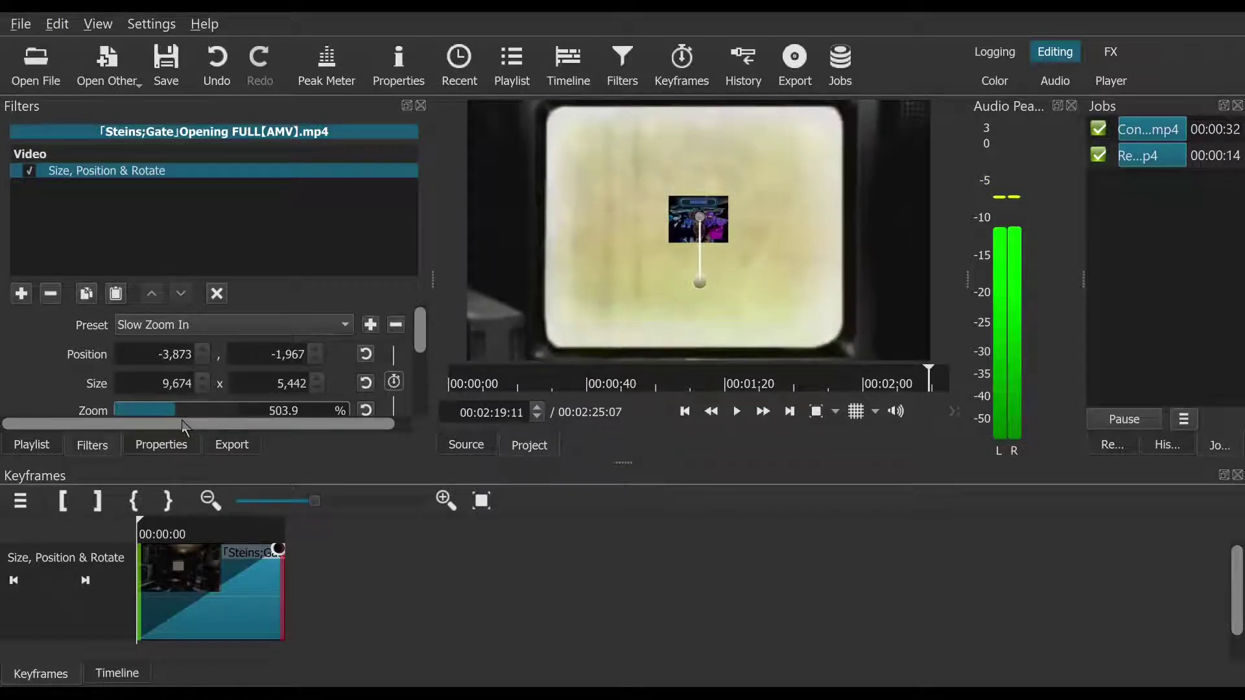
click(185, 423)
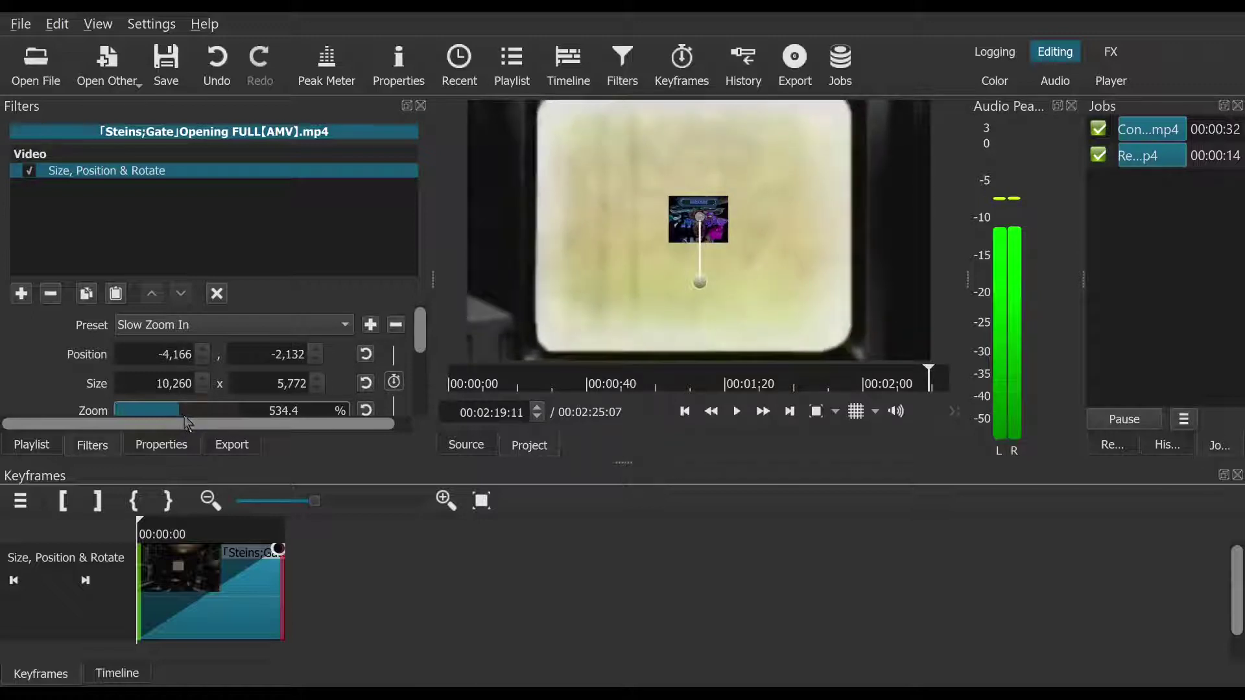
drag(188, 423, 205, 428)
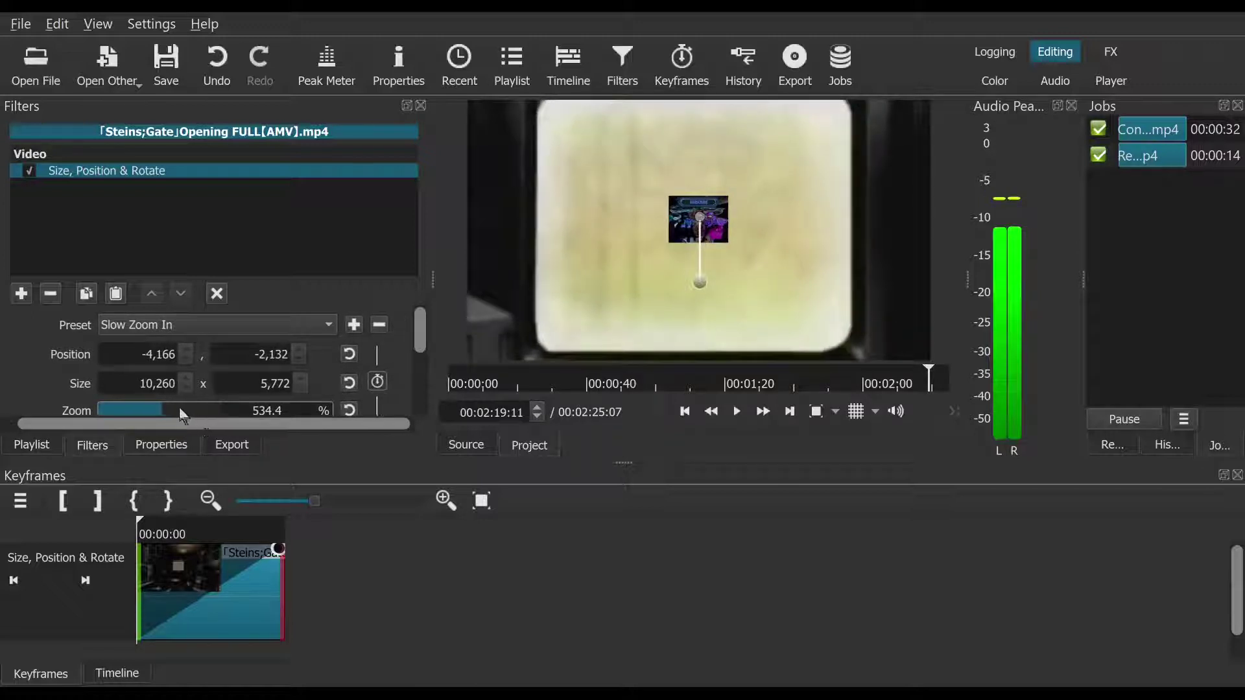
click(179, 406)
click(180, 408)
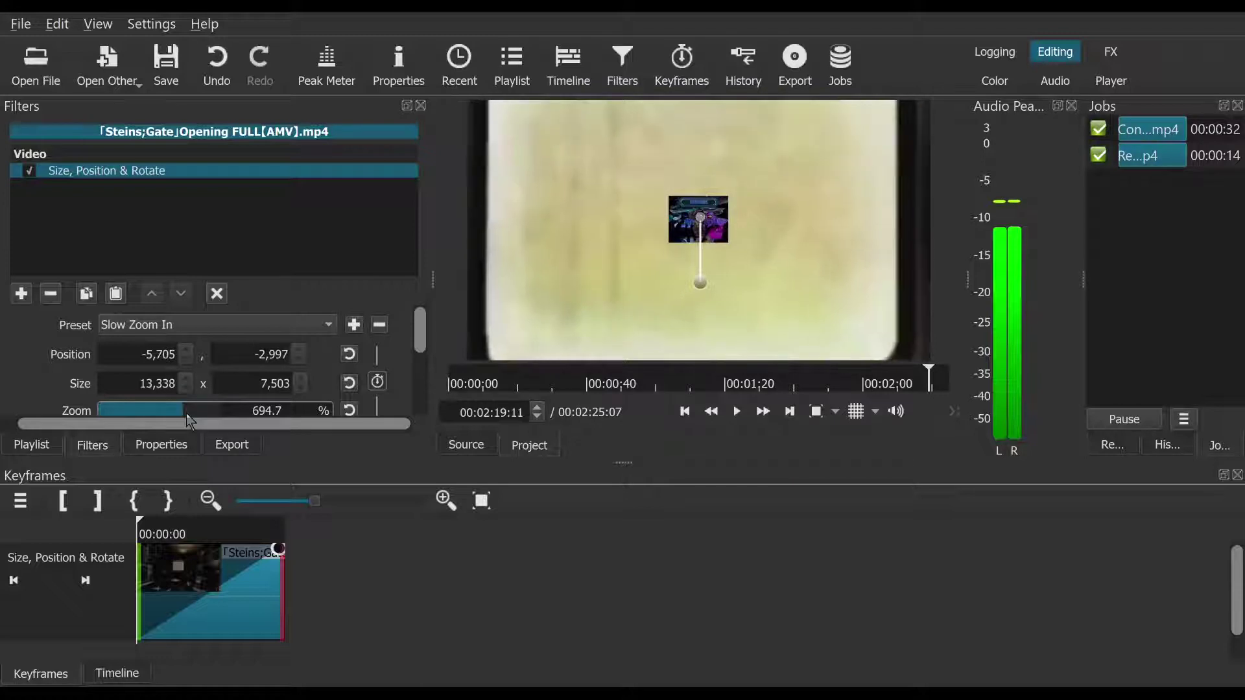
click(195, 421)
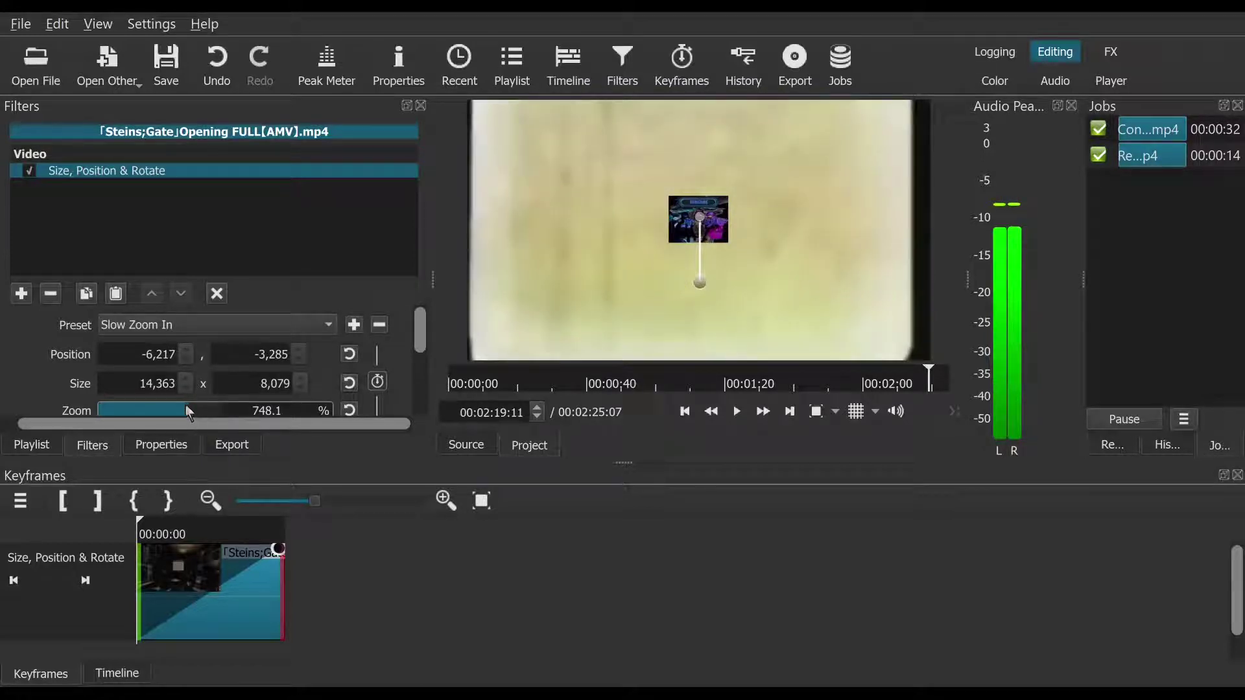
click(186, 409)
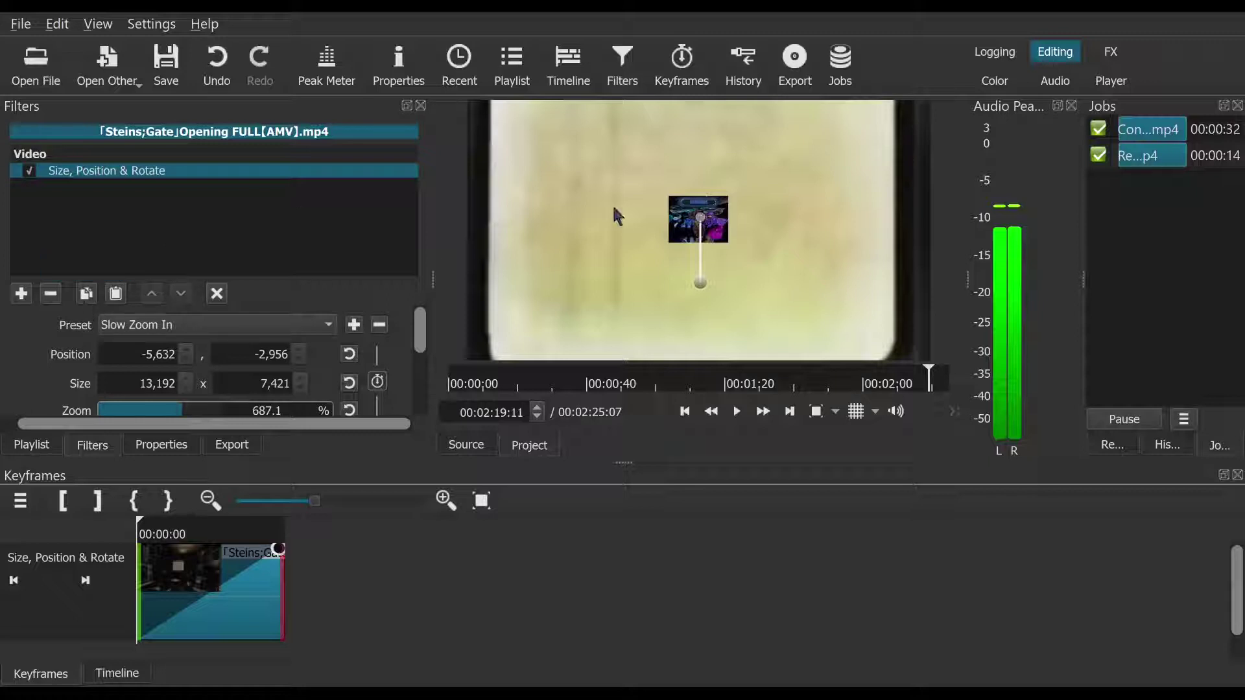
Step: Return to the timeline, then scrub and play the TV-room clip beneath the overlay slide to check the zoom motion
click(551, 77)
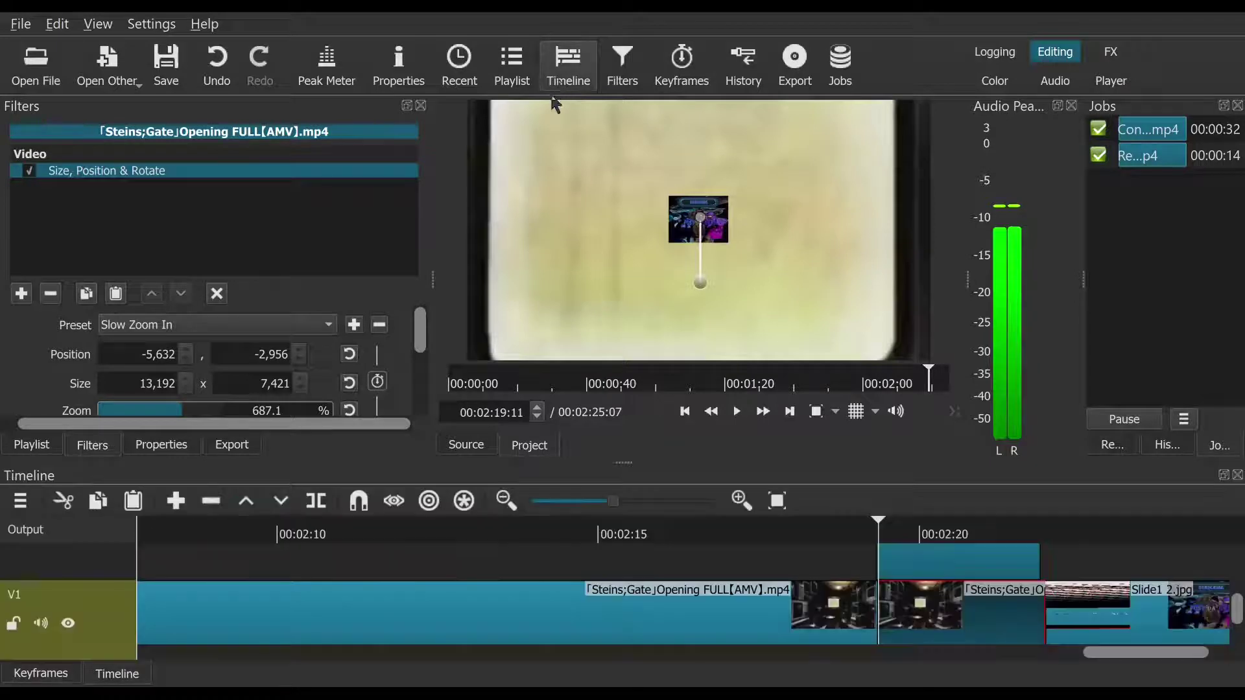
click(926, 533)
drag(935, 537, 884, 501)
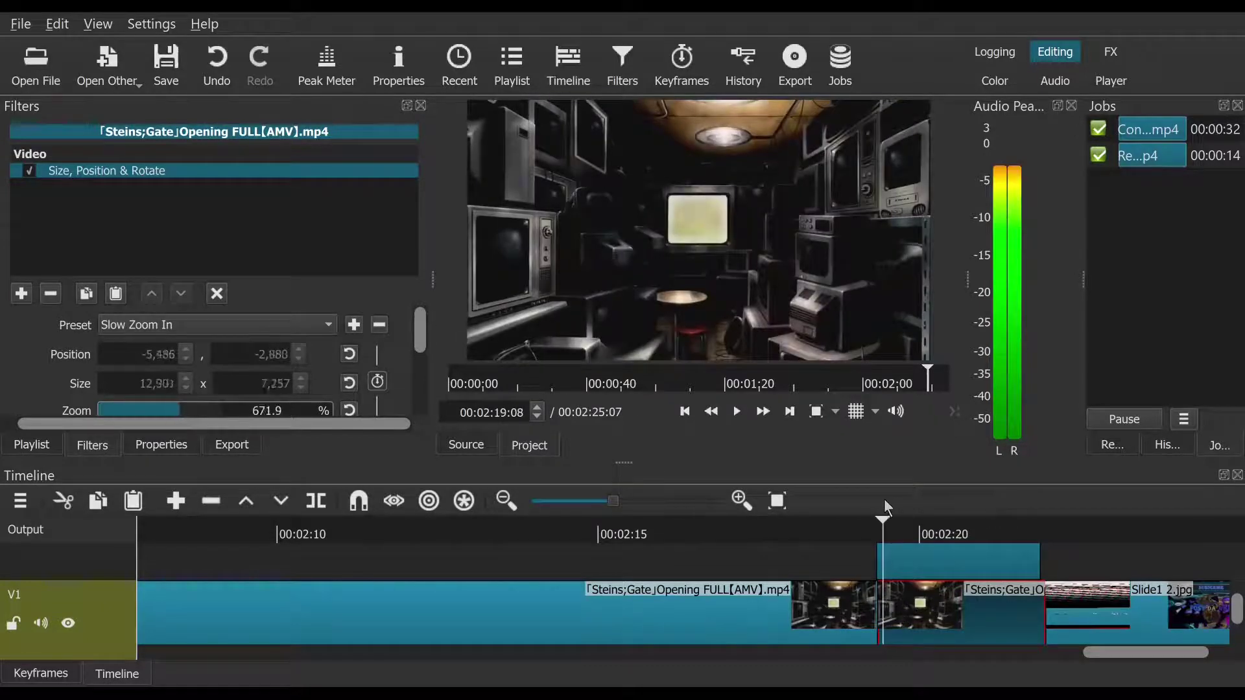
click(952, 529)
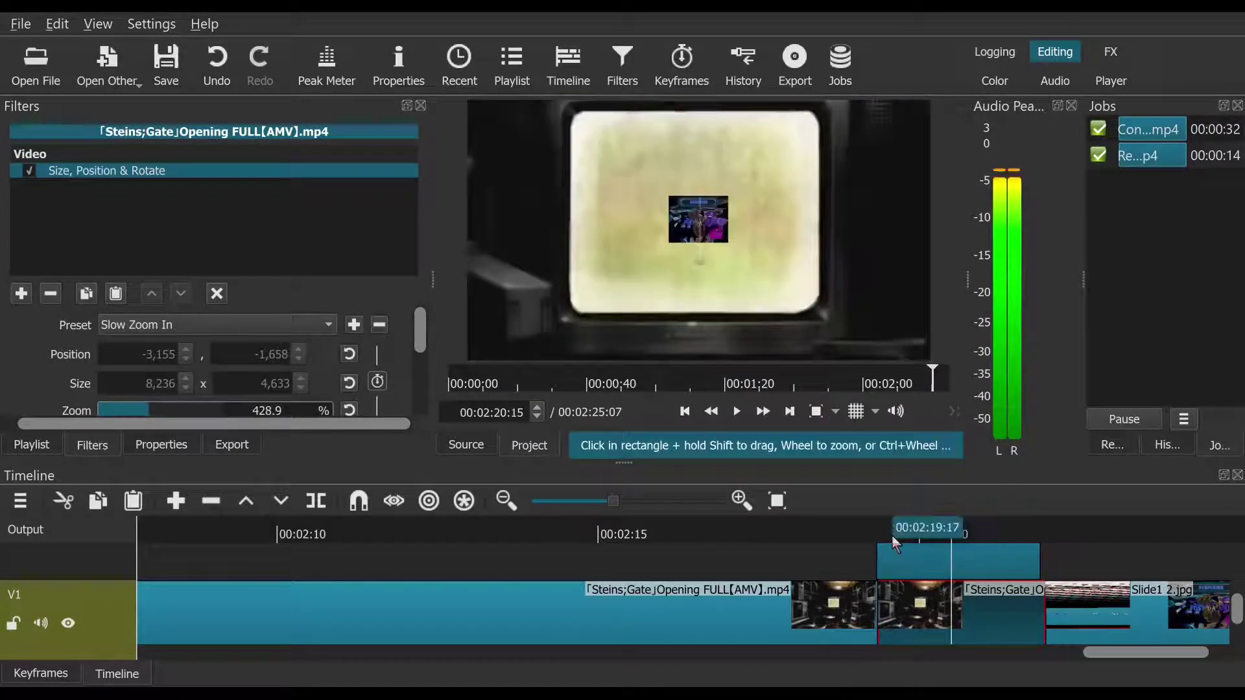
drag(894, 540, 989, 530)
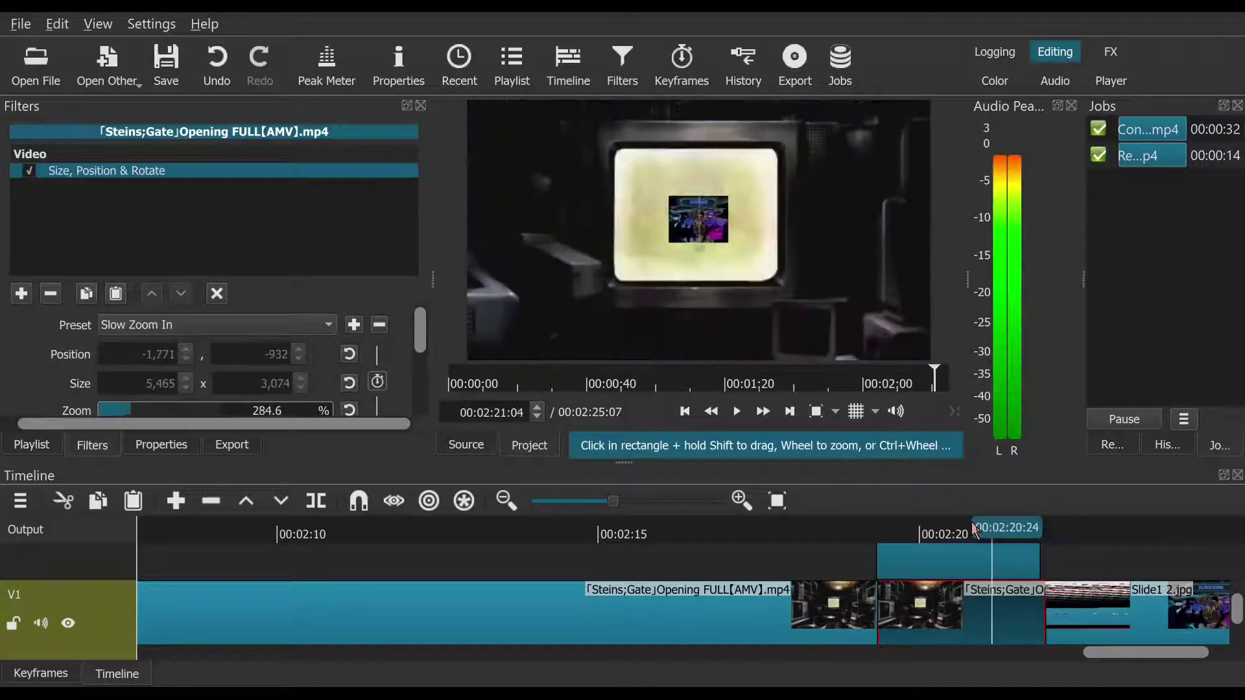
click(874, 530)
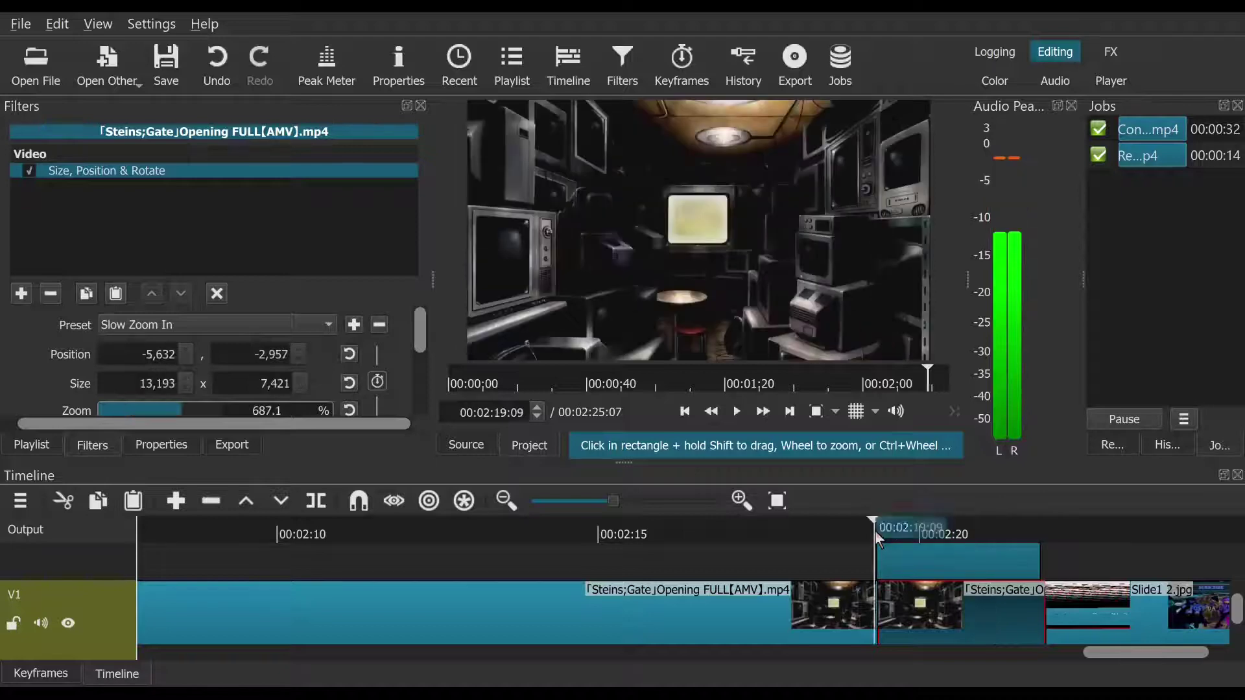
click(738, 411)
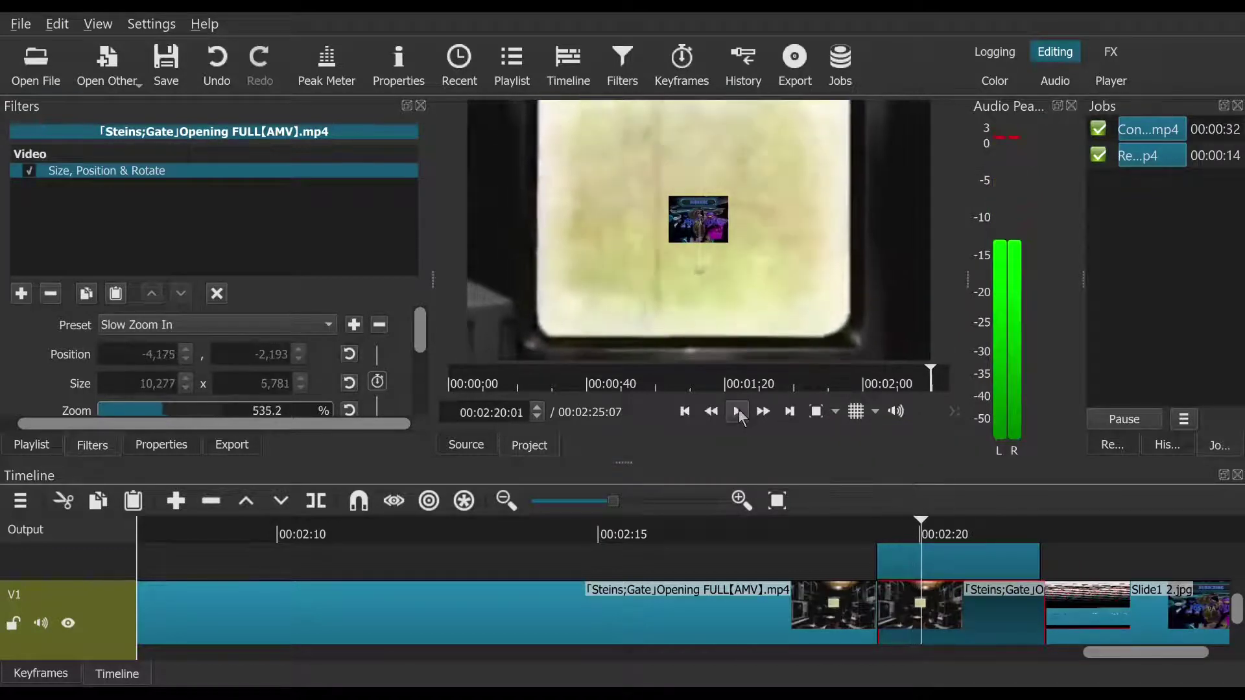
click(738, 411)
click(729, 526)
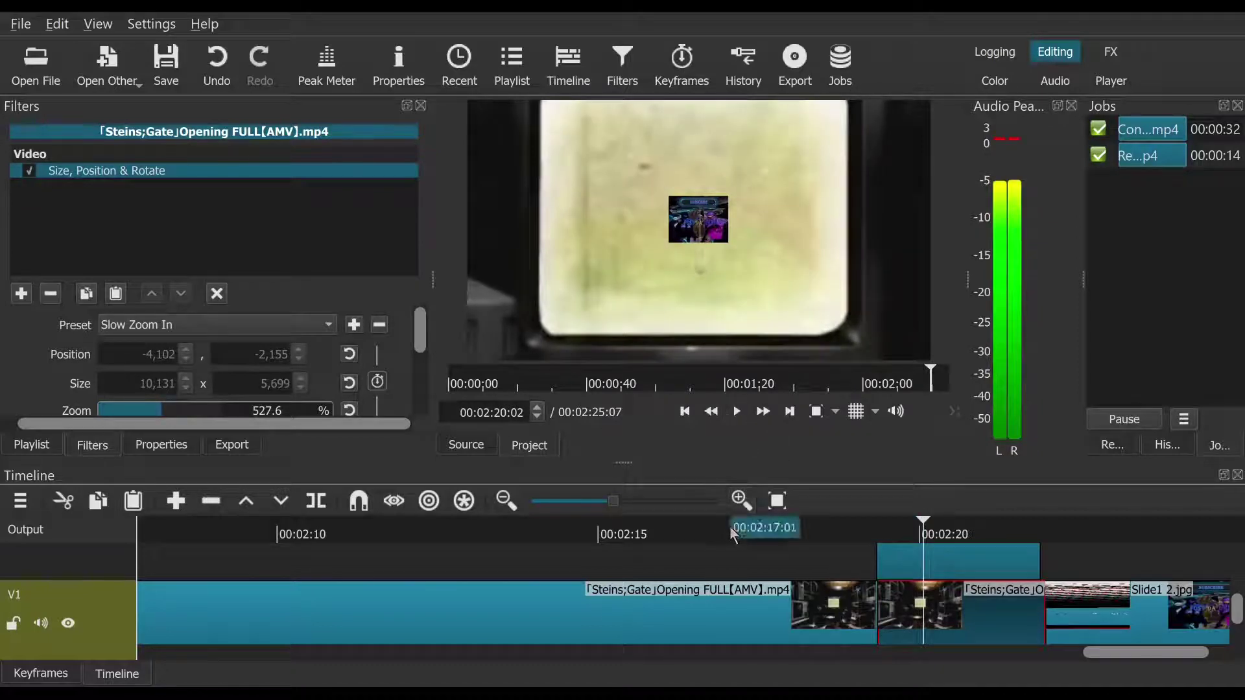
click(741, 415)
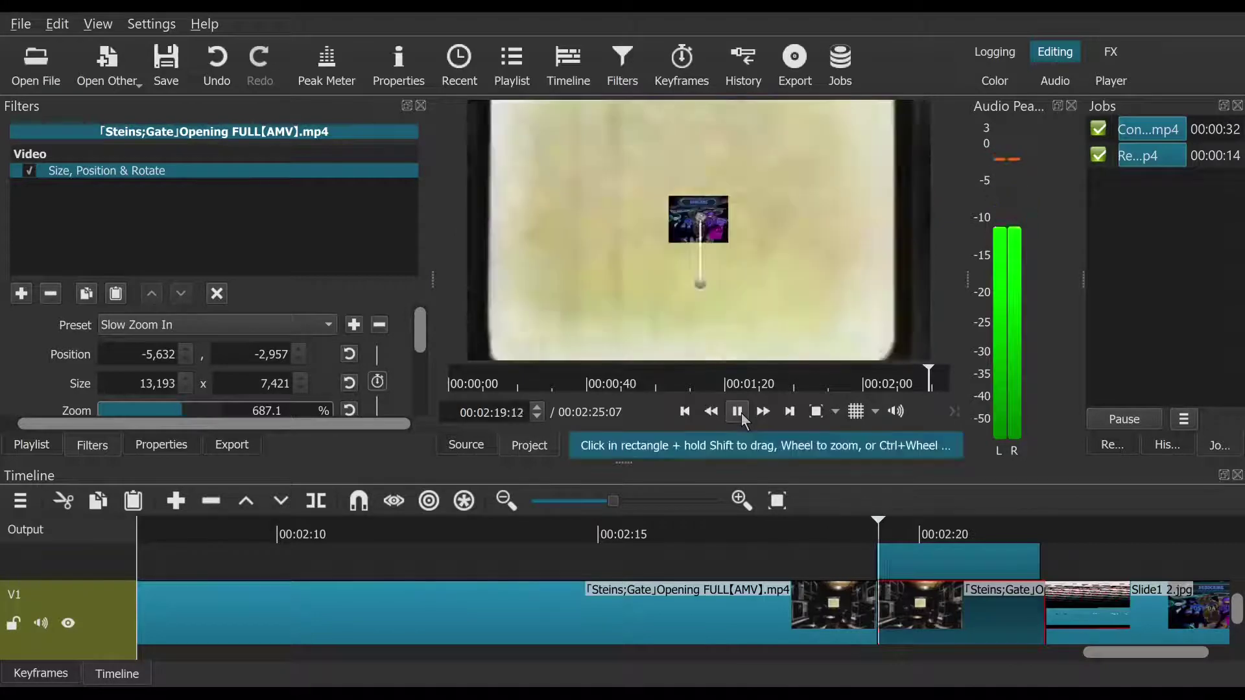
click(741, 413)
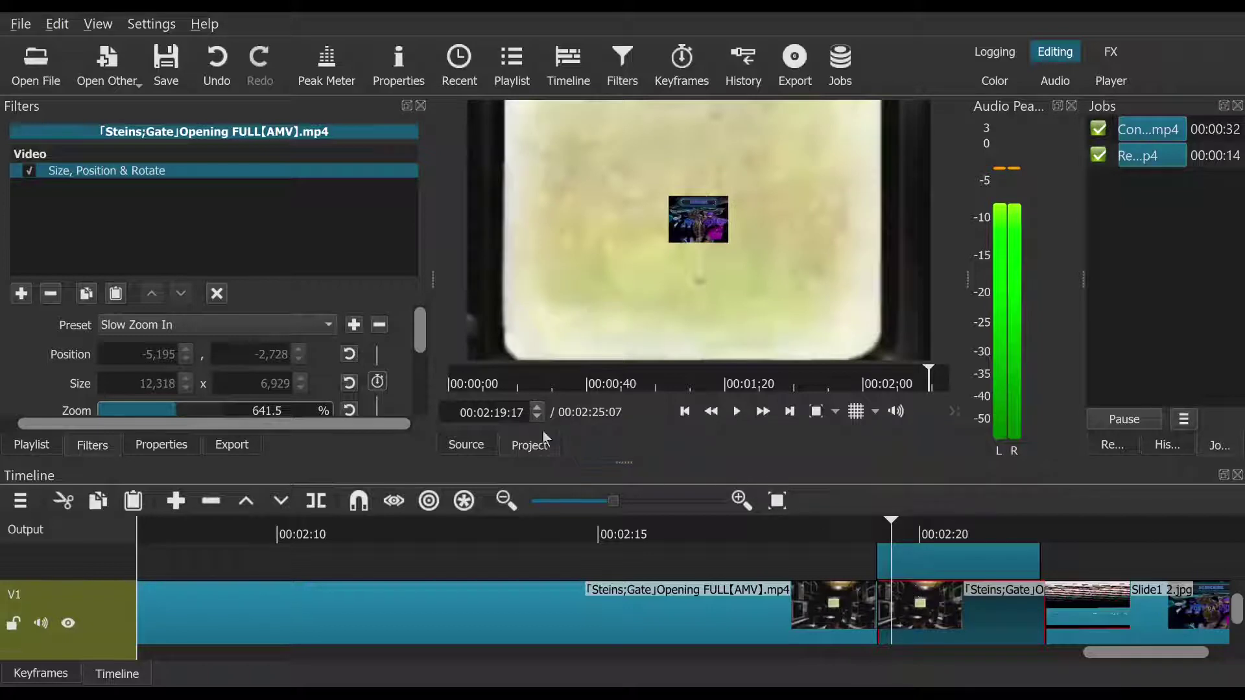
Step: Remove the Size, Position & Rotate filter from the TV-room clip and step back to the clip's start at 00:02:19:11
click(56, 290)
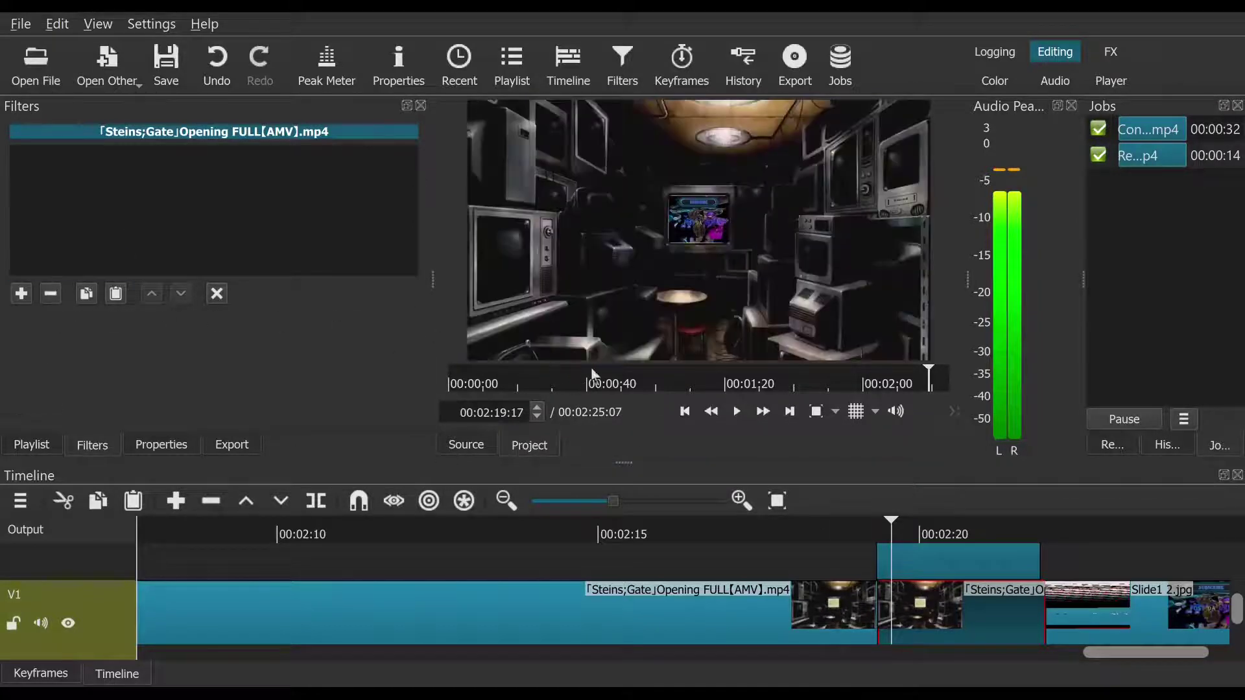
key(Left)
key(Left)
key(Left)
key(Left)
key(Left)
key(Left)
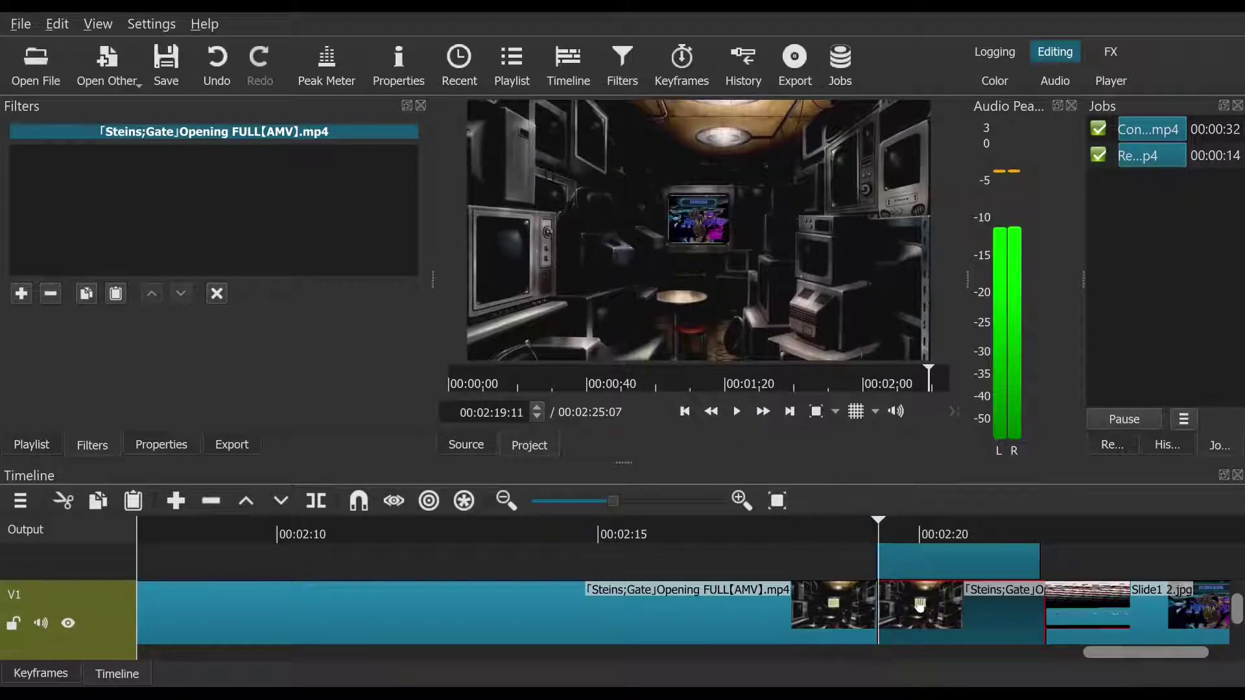
Step: Add a fresh Size, Position & Rotate video filter to the TV-room clip at 00:02:19:11
click(22, 294)
scroll(236, 316, down, 12)
scroll(219, 354, down, 12)
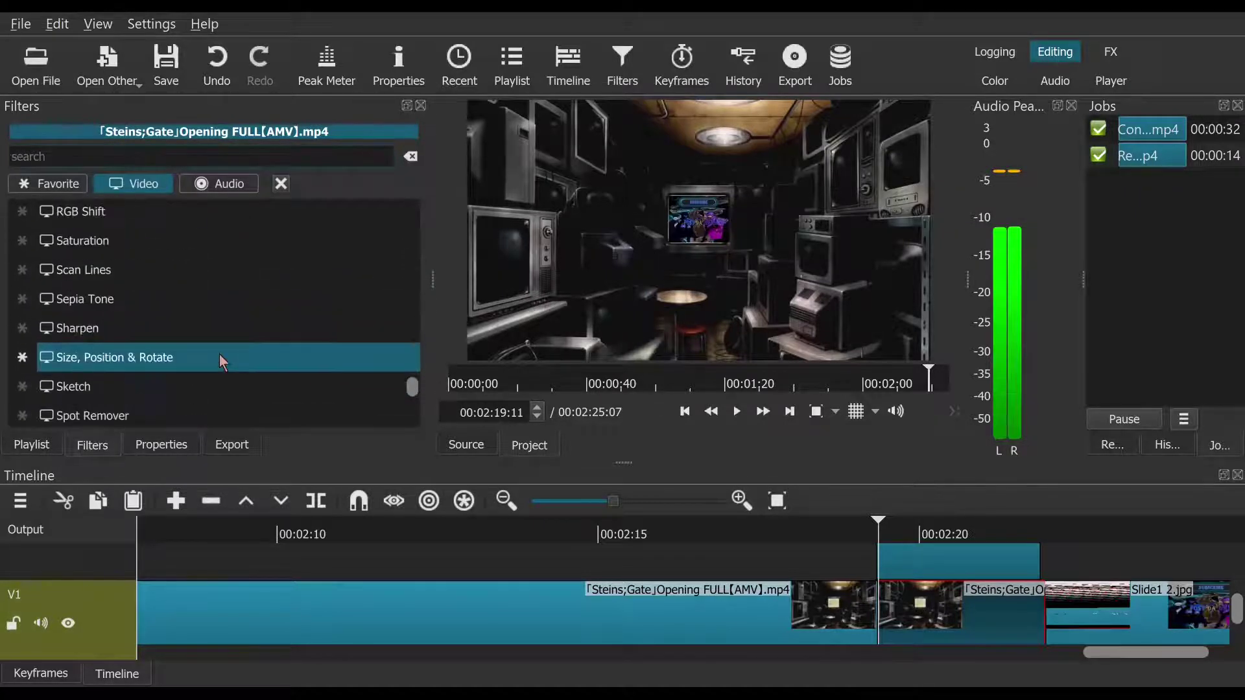
scroll(221, 353, up, 3)
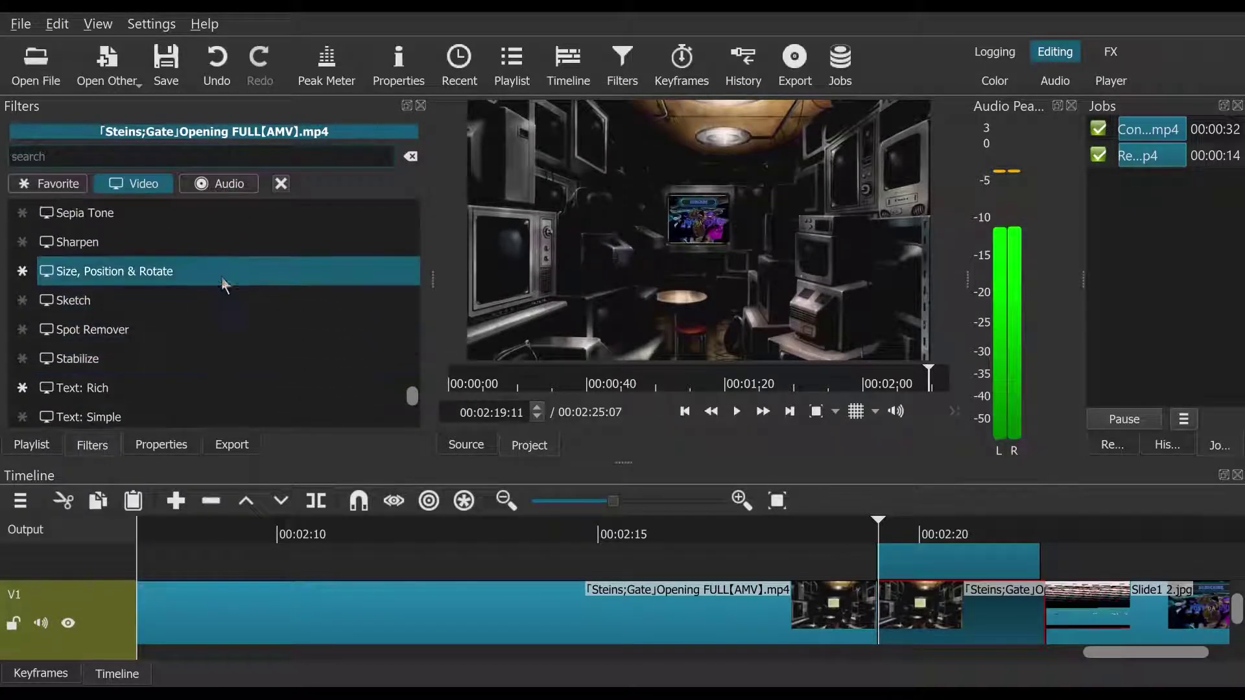
click(222, 277)
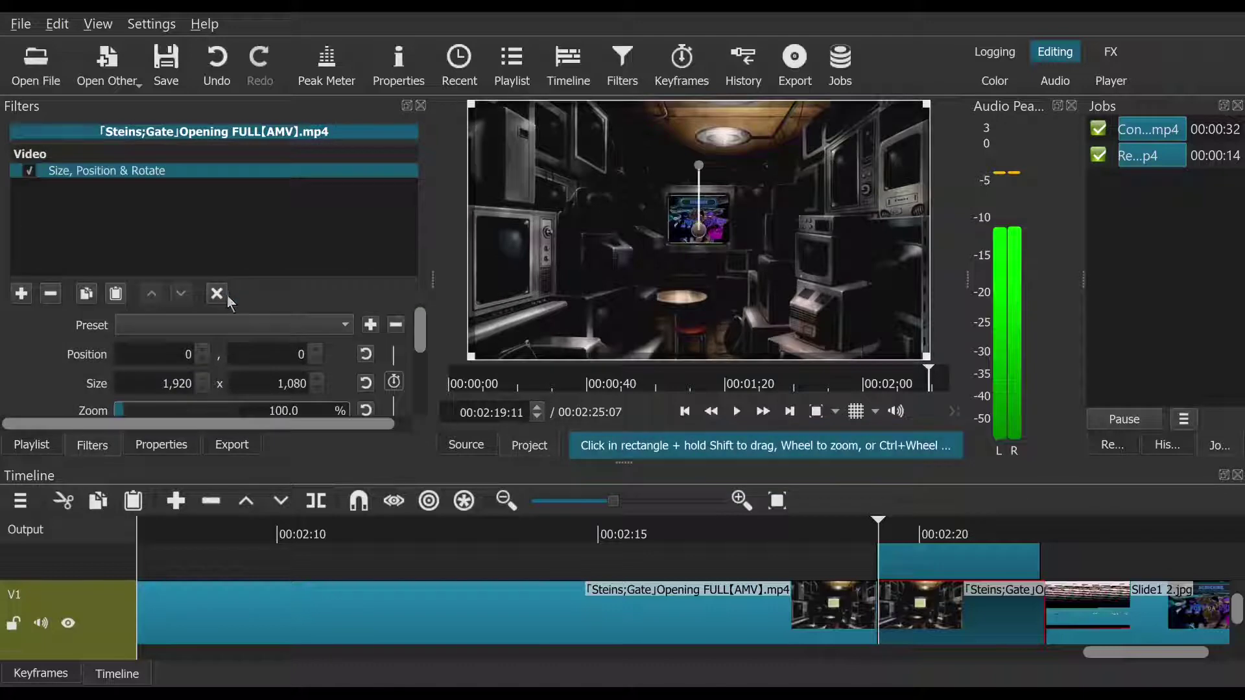
Step: Apply the Slow Zoom In preset to the TV-room clip's Size, Position & Rotate filter
click(335, 326)
scroll(341, 324, down, 1)
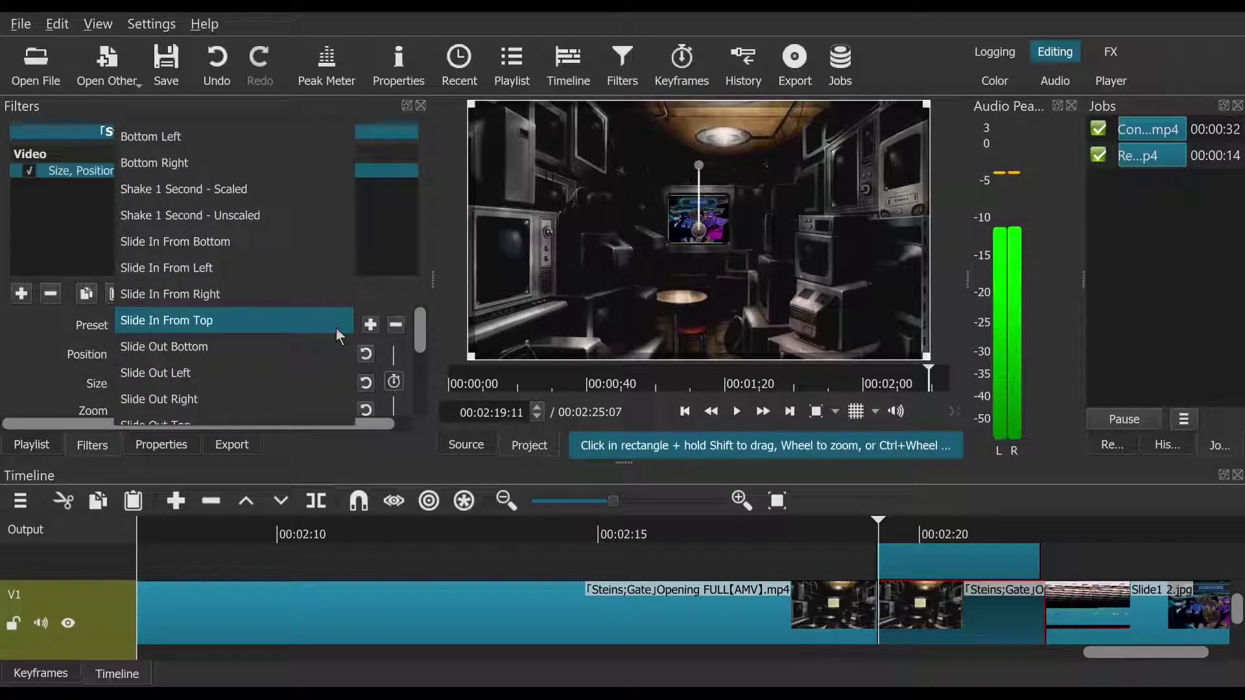
scroll(326, 333, down, 1)
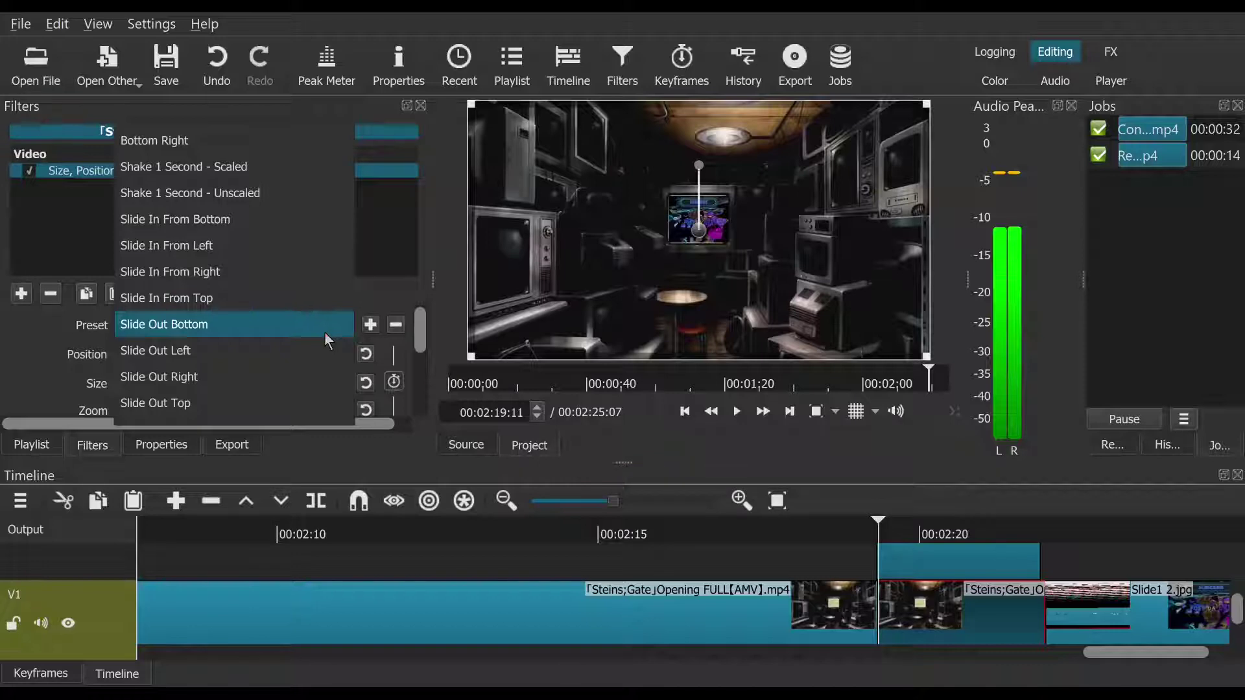
scroll(324, 332, down, 4)
scroll(324, 332, down, 4)
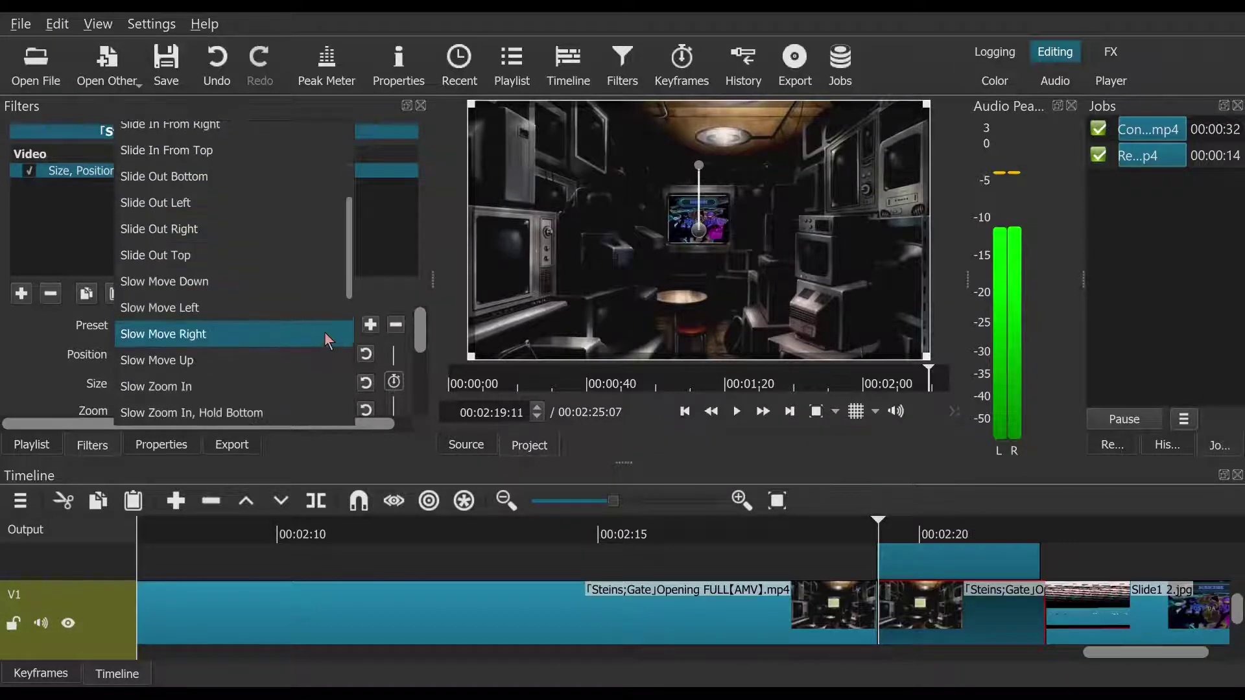
scroll(324, 332, down, 1)
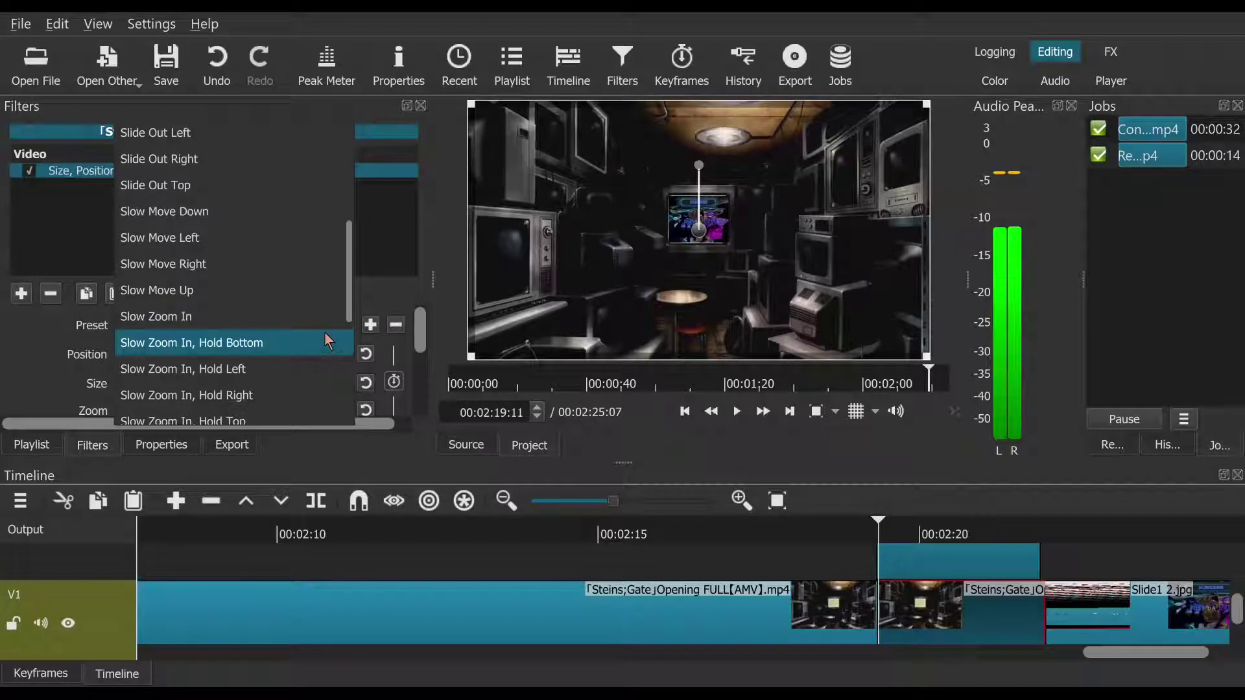
scroll(324, 341, down, 5)
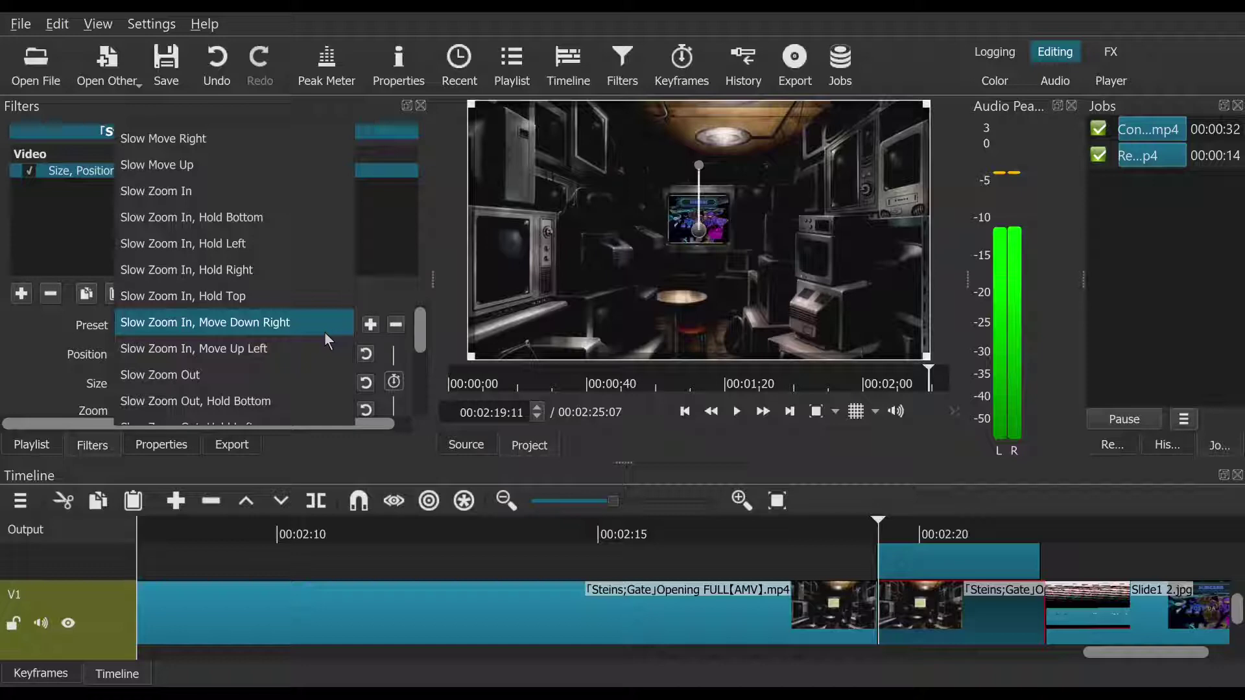
scroll(326, 337, down, 5)
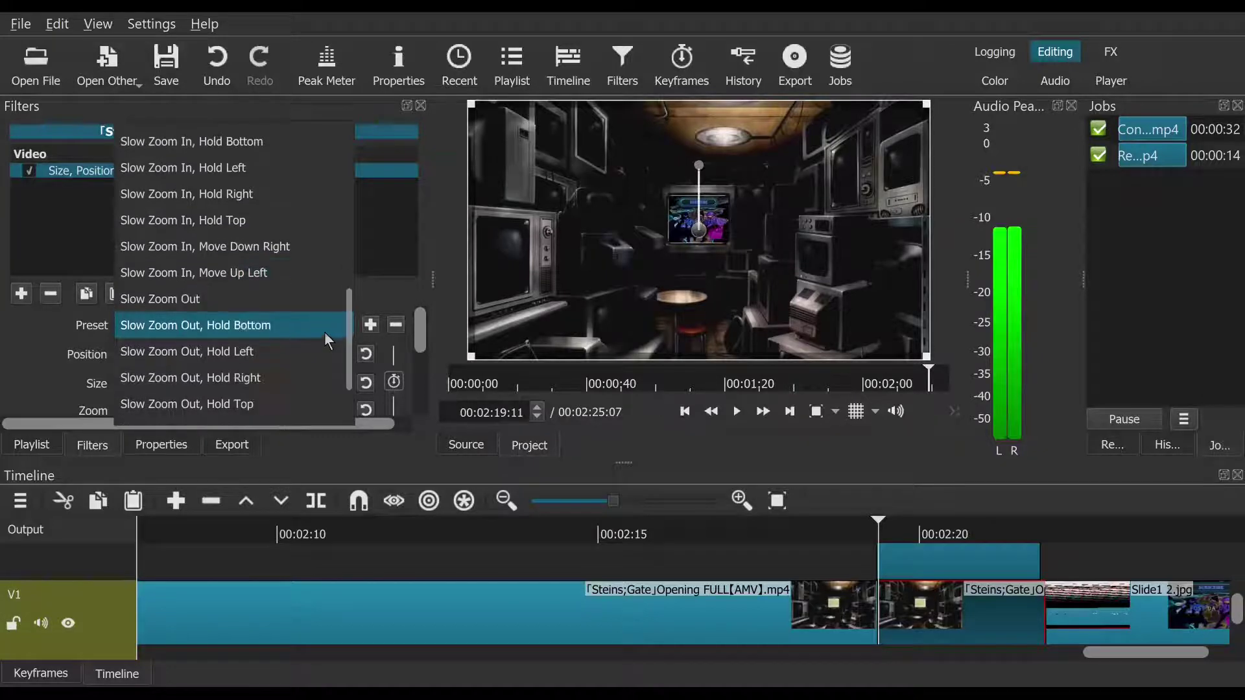
scroll(326, 337, down, 2)
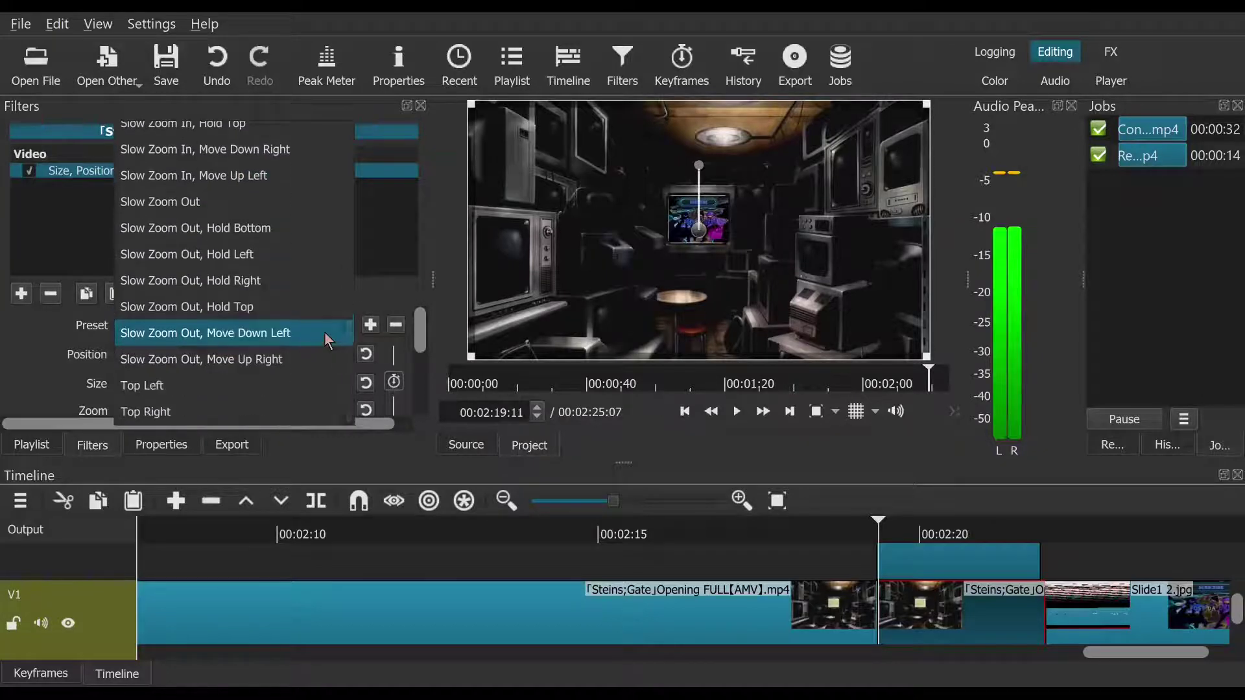
scroll(326, 337, up, 2)
scroll(324, 332, up, 5)
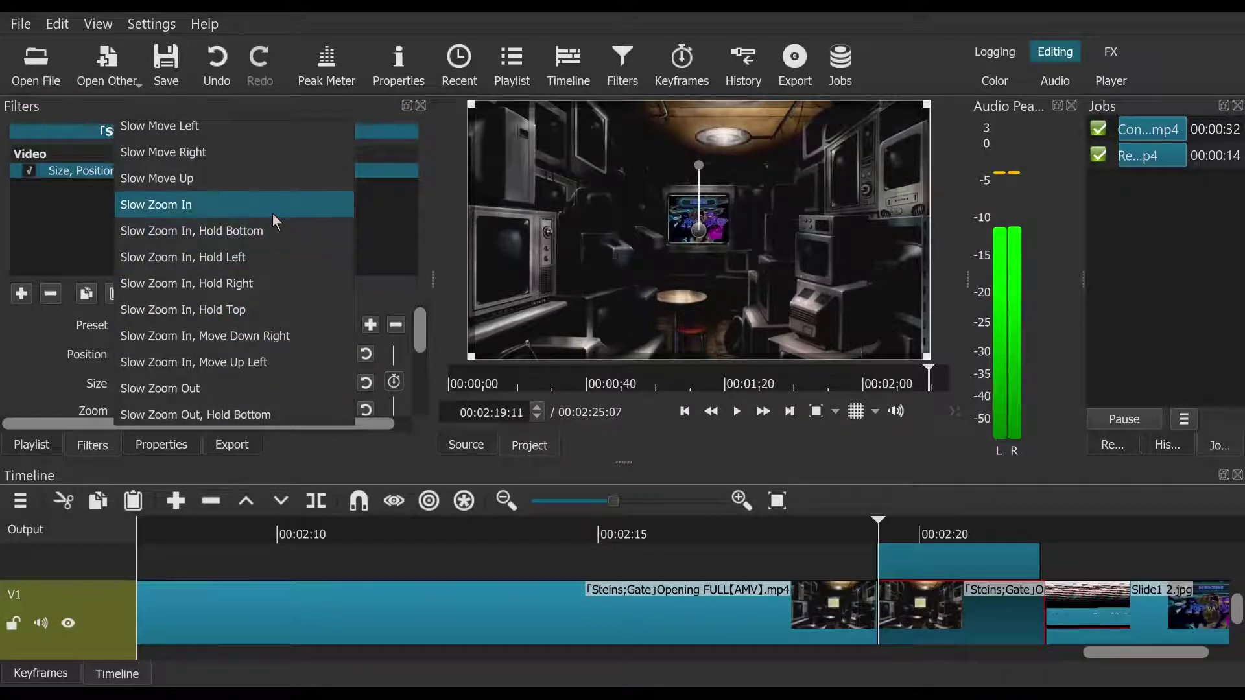
click(276, 222)
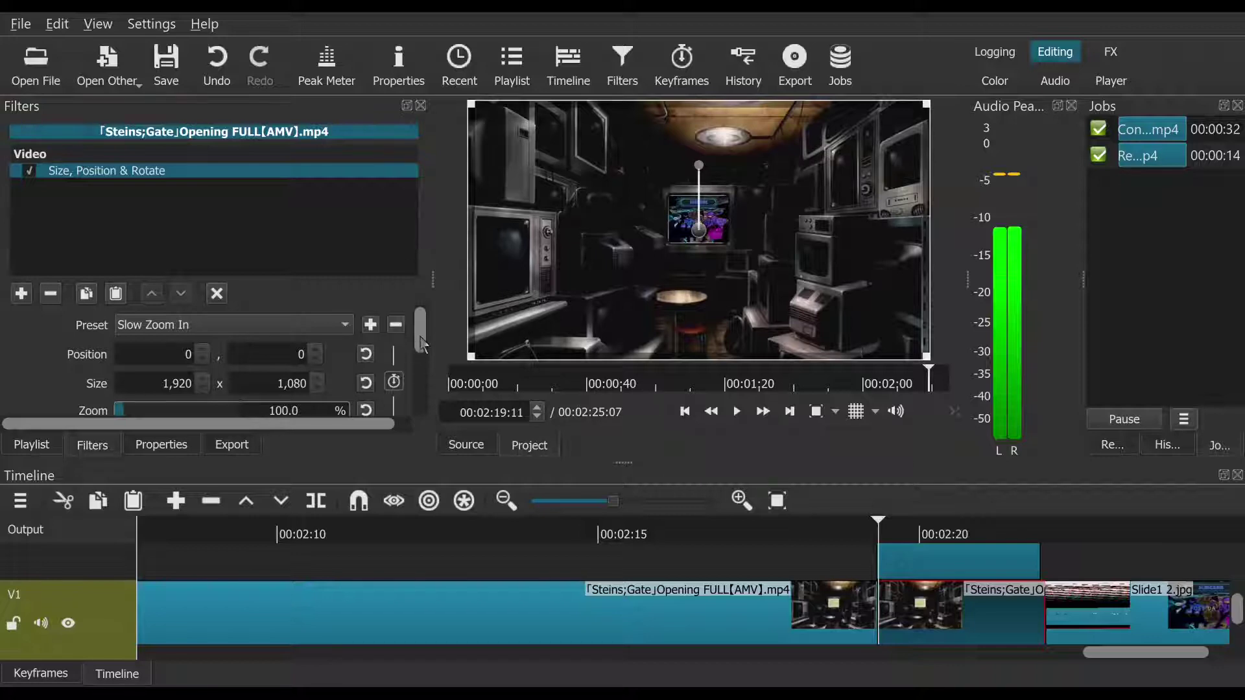
Step: Show the TV-room clip's filter keyframes and stretch the zoom-in ramp across the clip's whole length
drag(423, 339, 426, 357)
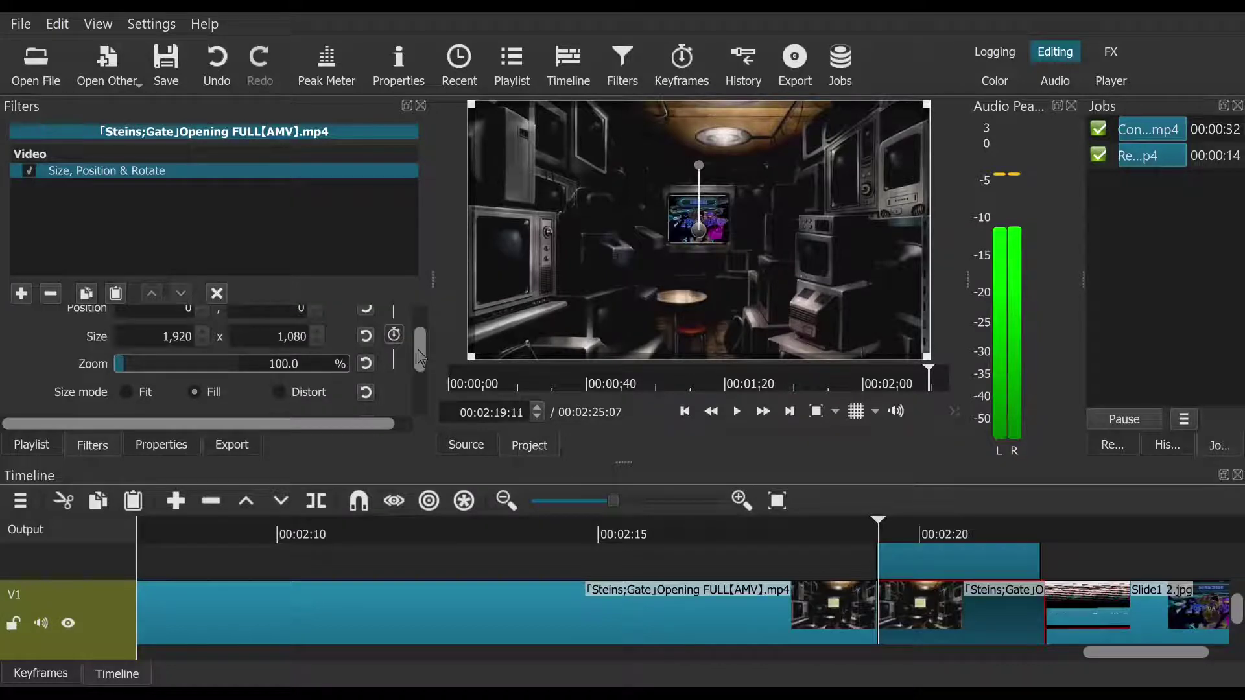
drag(421, 361, 422, 404)
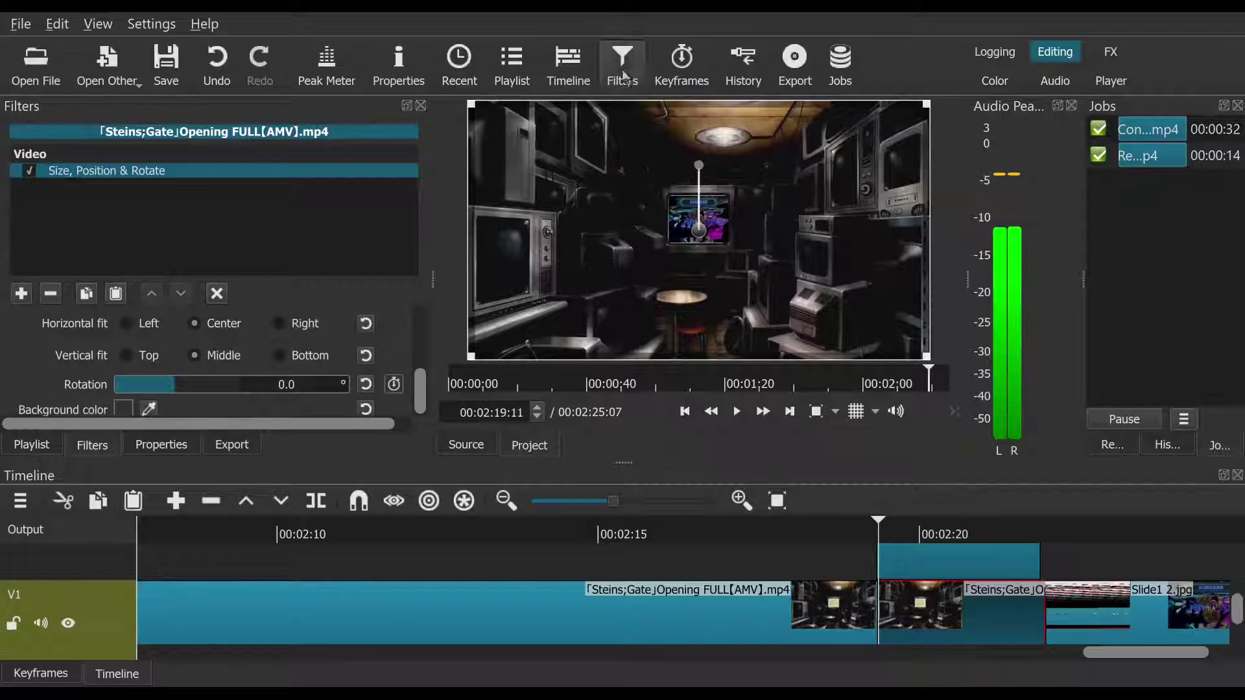
click(678, 67)
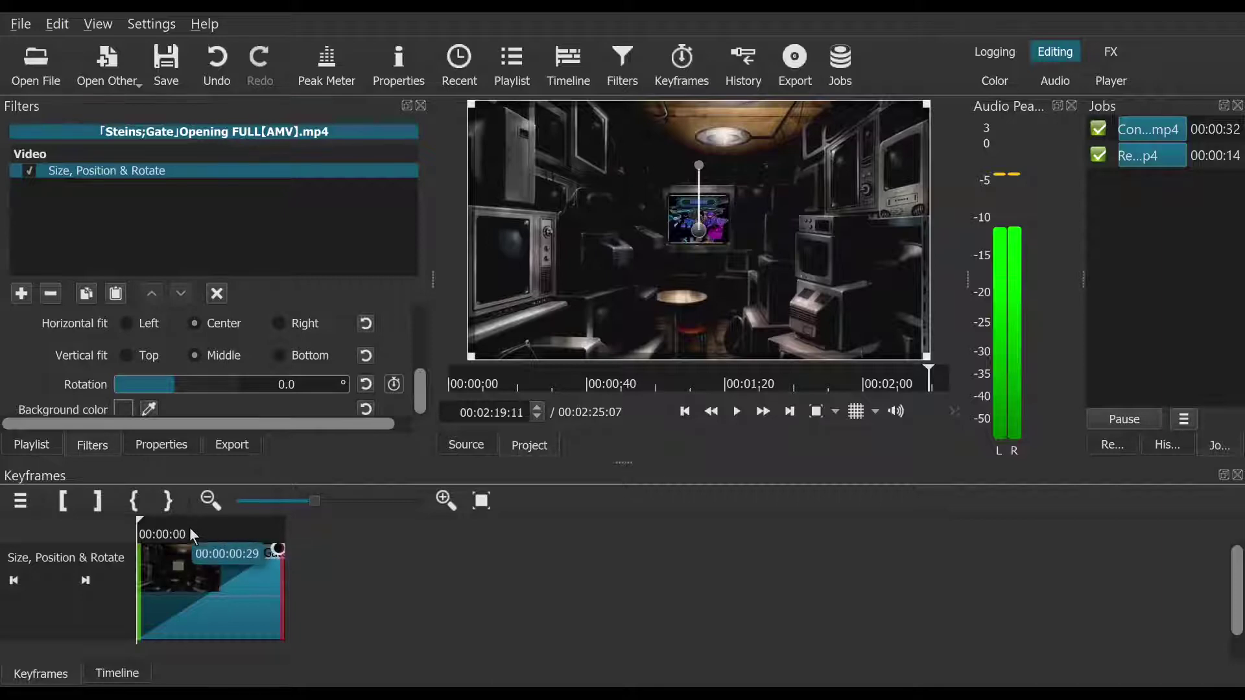
mouse_move(185, 534)
mouse_down()
mouse_move(284, 565)
mouse_move(296, 558)
mouse_move(185, 545)
mouse_move(201, 551)
mouse_up()
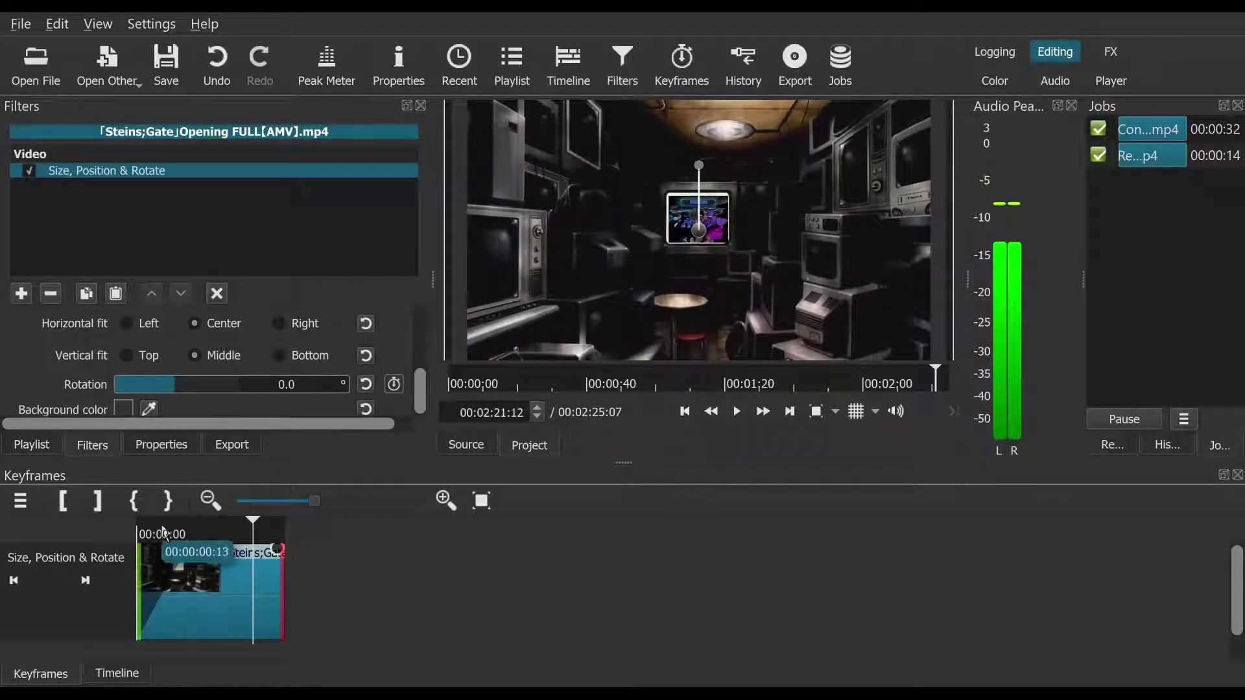
drag(174, 533, 104, 540)
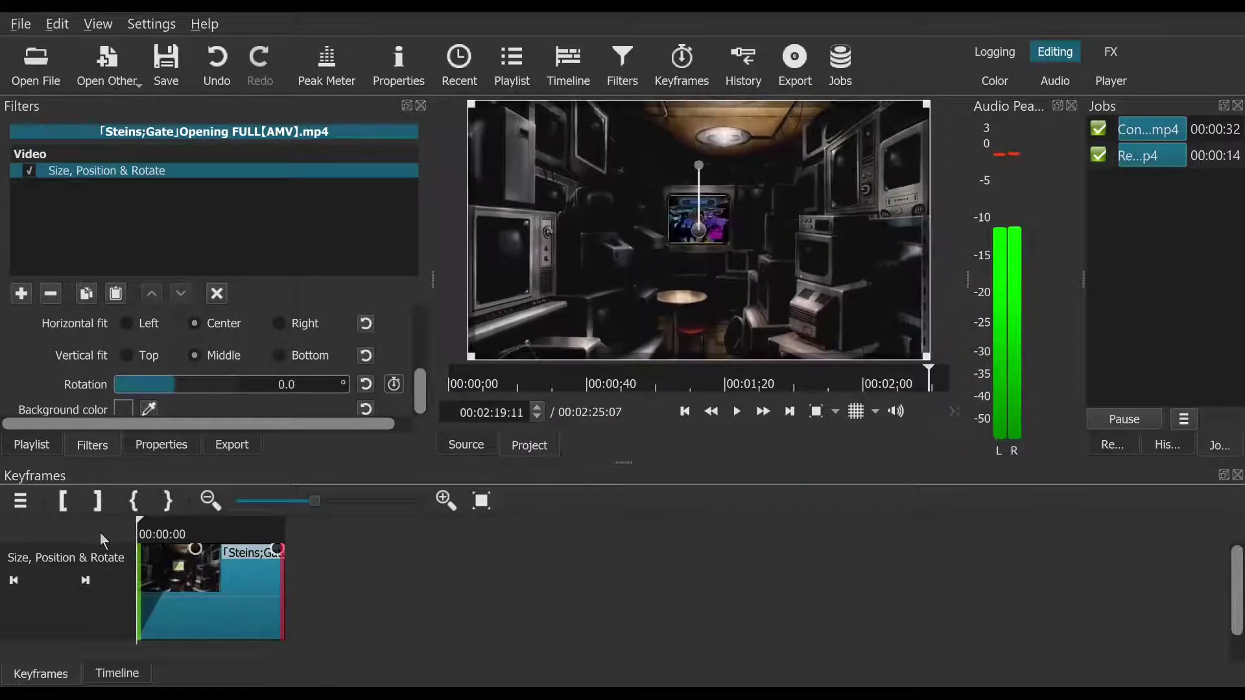
drag(200, 558, 301, 577)
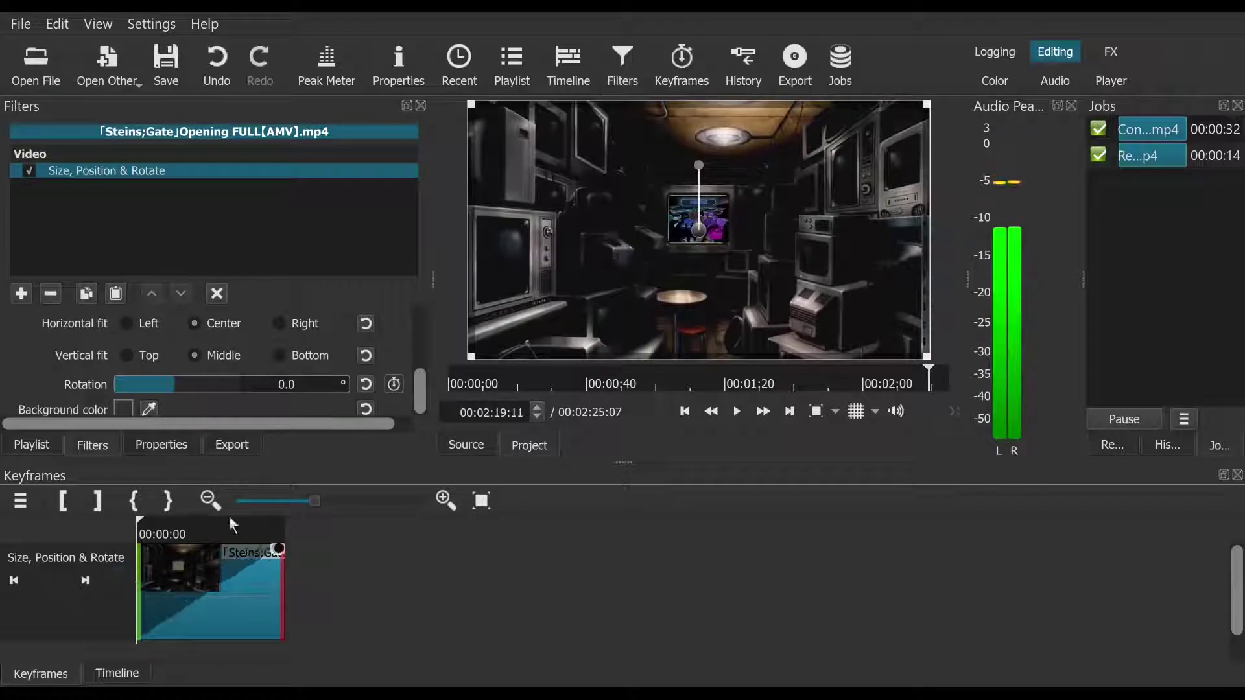
Step: Play the TV-room clip from its start and scrub back to 00:02:20:16 to check the slow zoom
drag(185, 529, 138, 533)
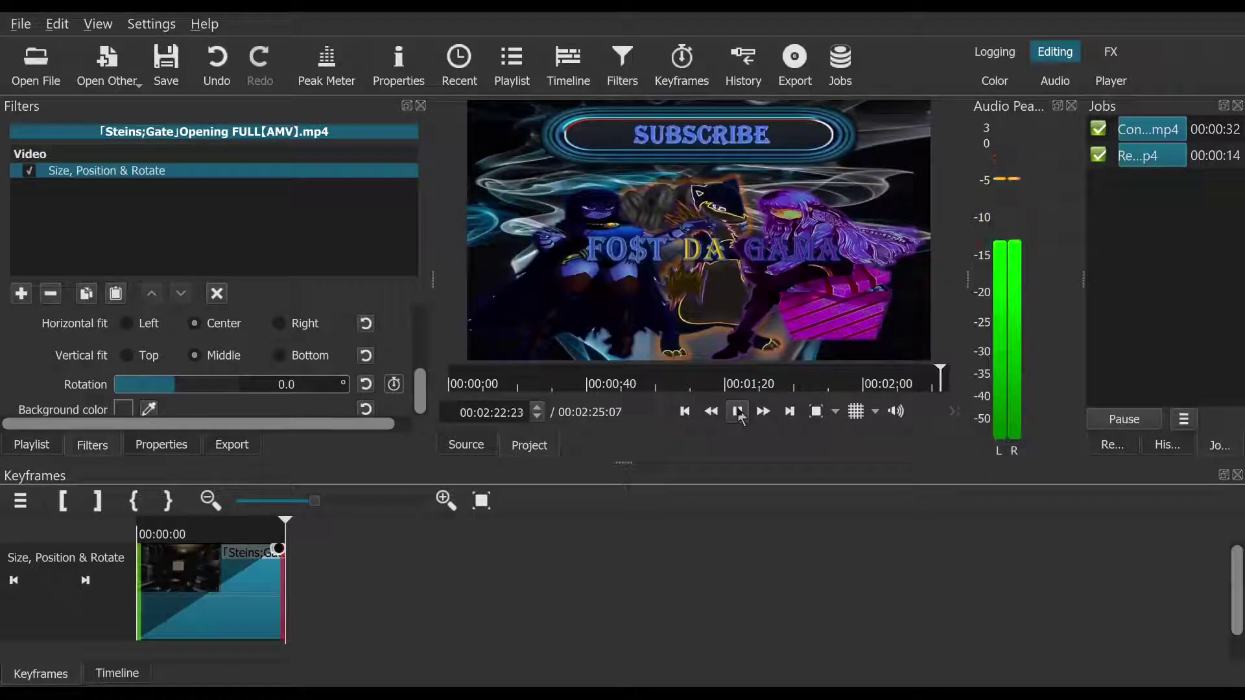
click(739, 415)
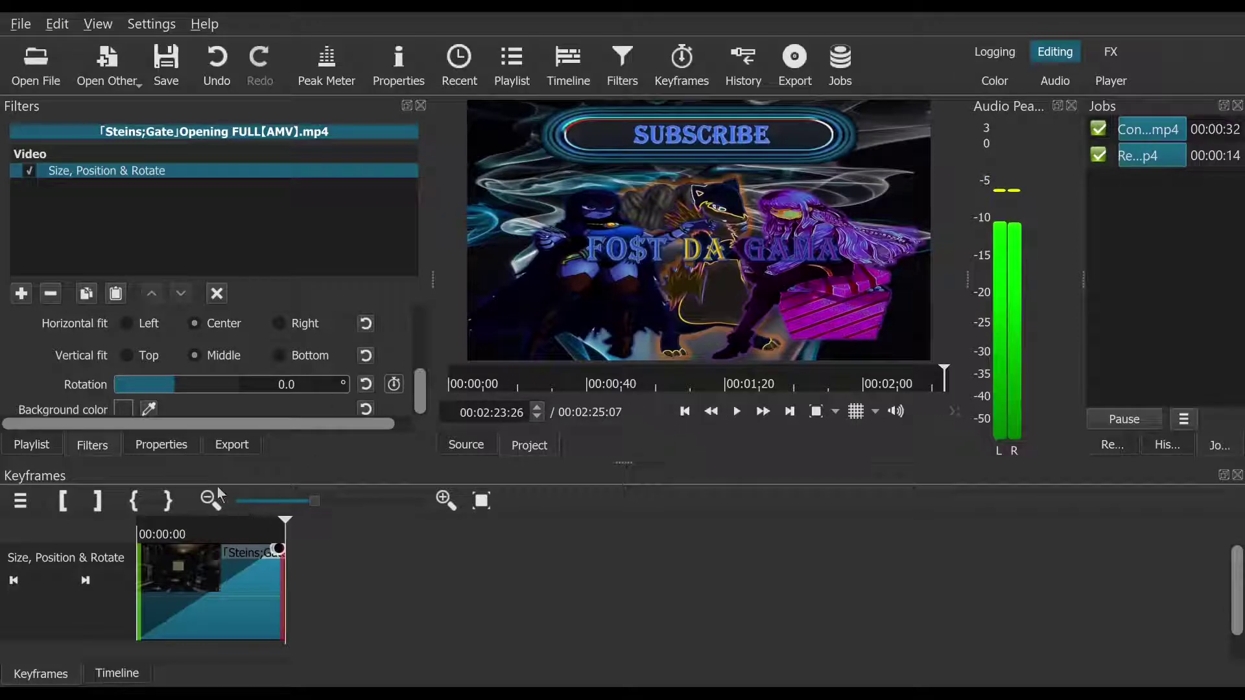
click(204, 527)
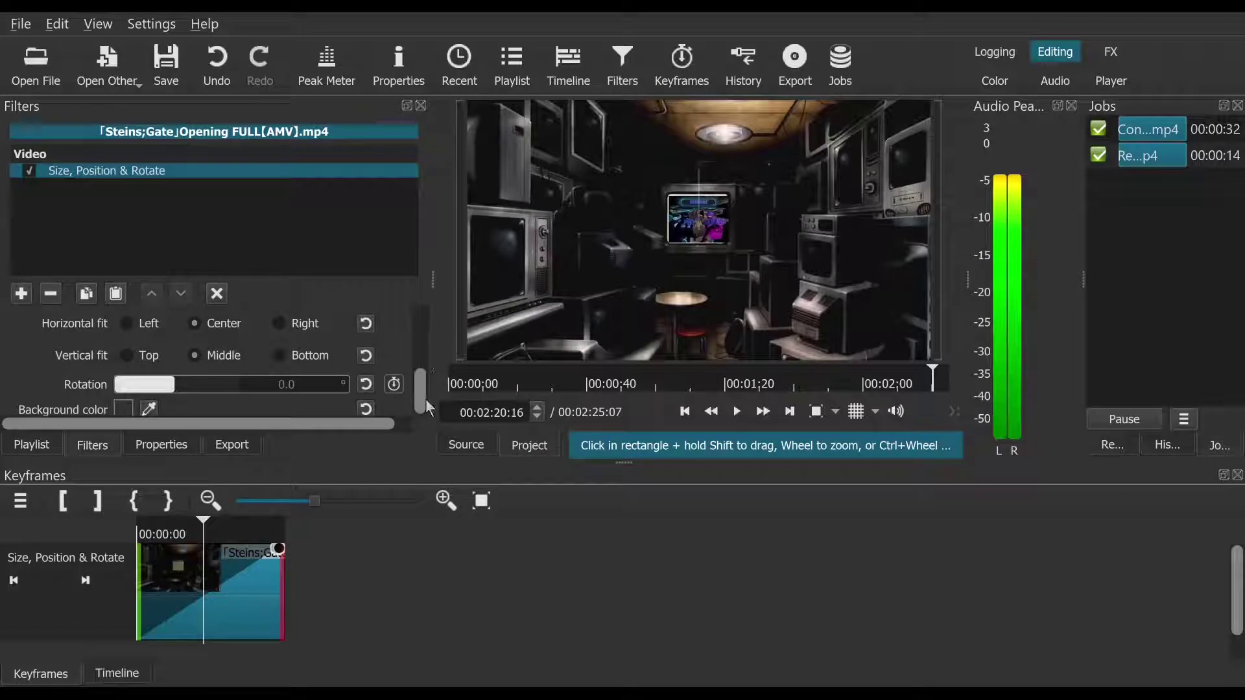
Step: Shorten the zoom-in ramp to the TV-room clip's opening frames and move the playhead to 00:02:21:17, past the ramp
scroll(423, 411, up, 1)
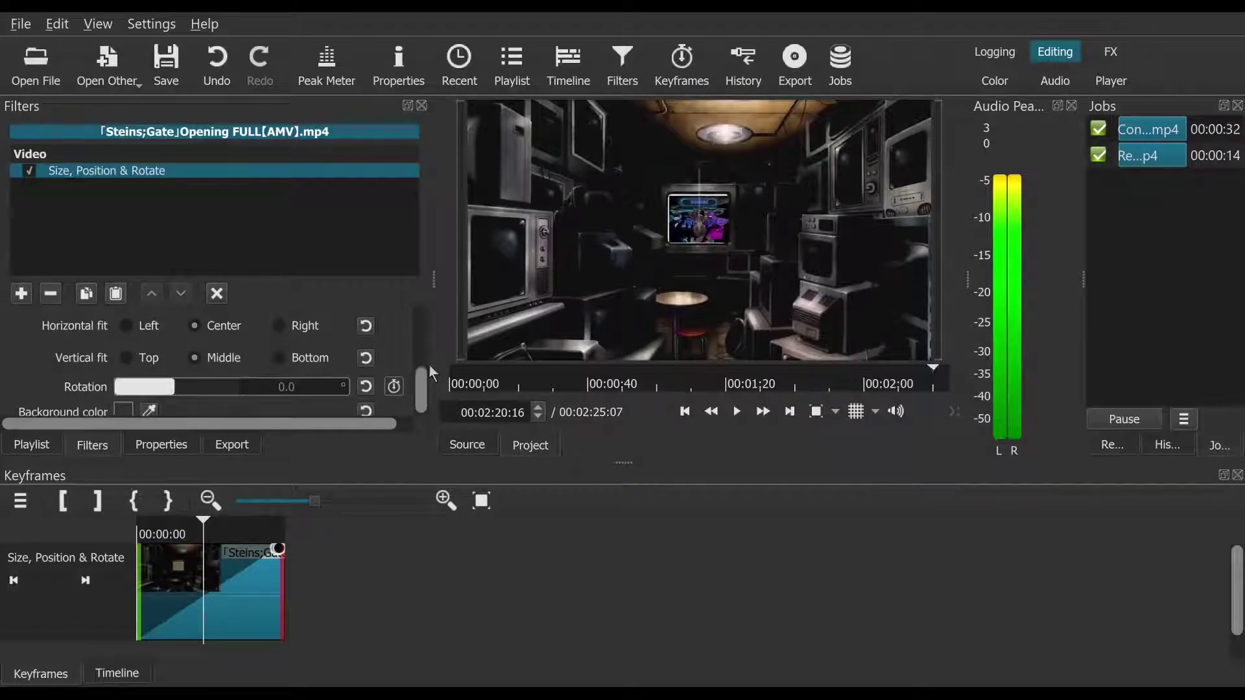
mouse_move(430, 367)
mouse_down()
mouse_move(418, 383)
mouse_move(434, 326)
mouse_move(425, 345)
mouse_up()
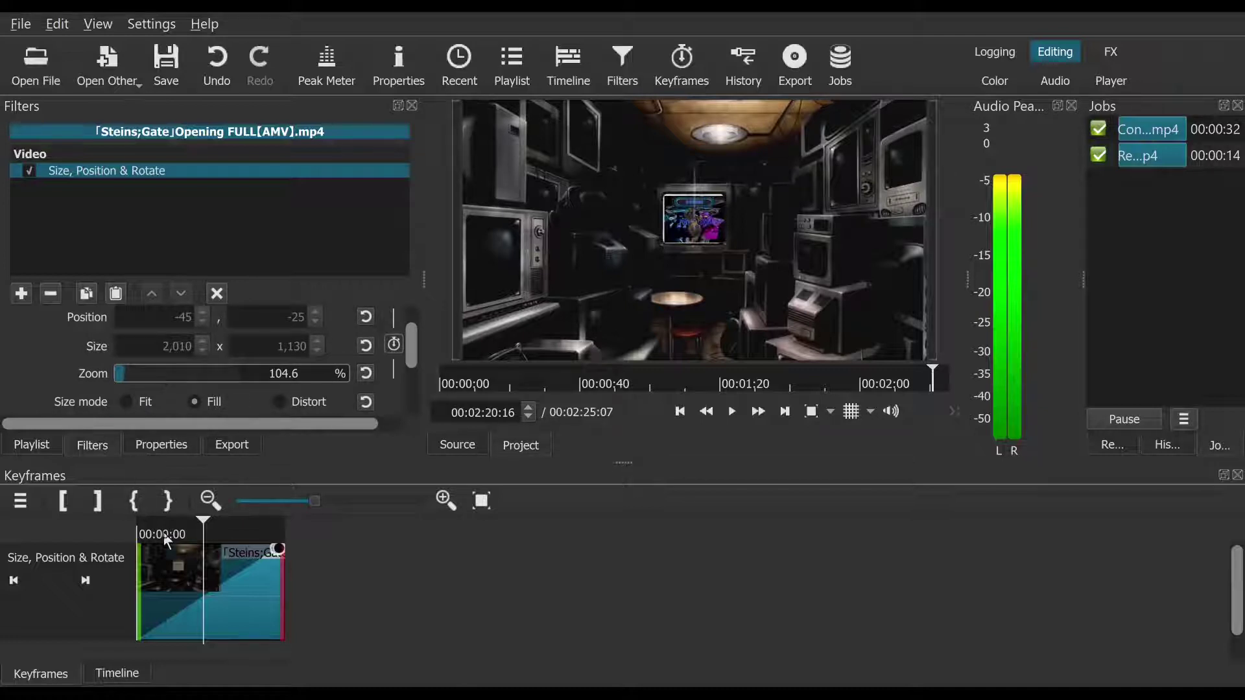
click(138, 537)
click(136, 535)
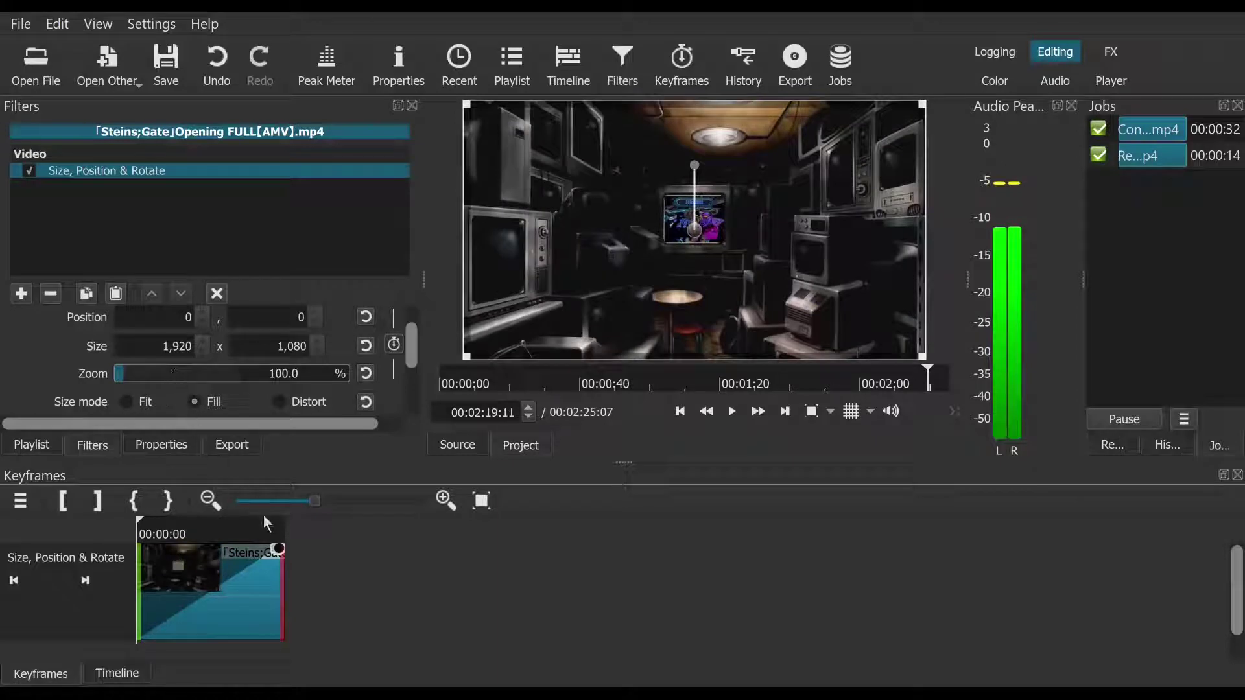
drag(256, 532, 446, 551)
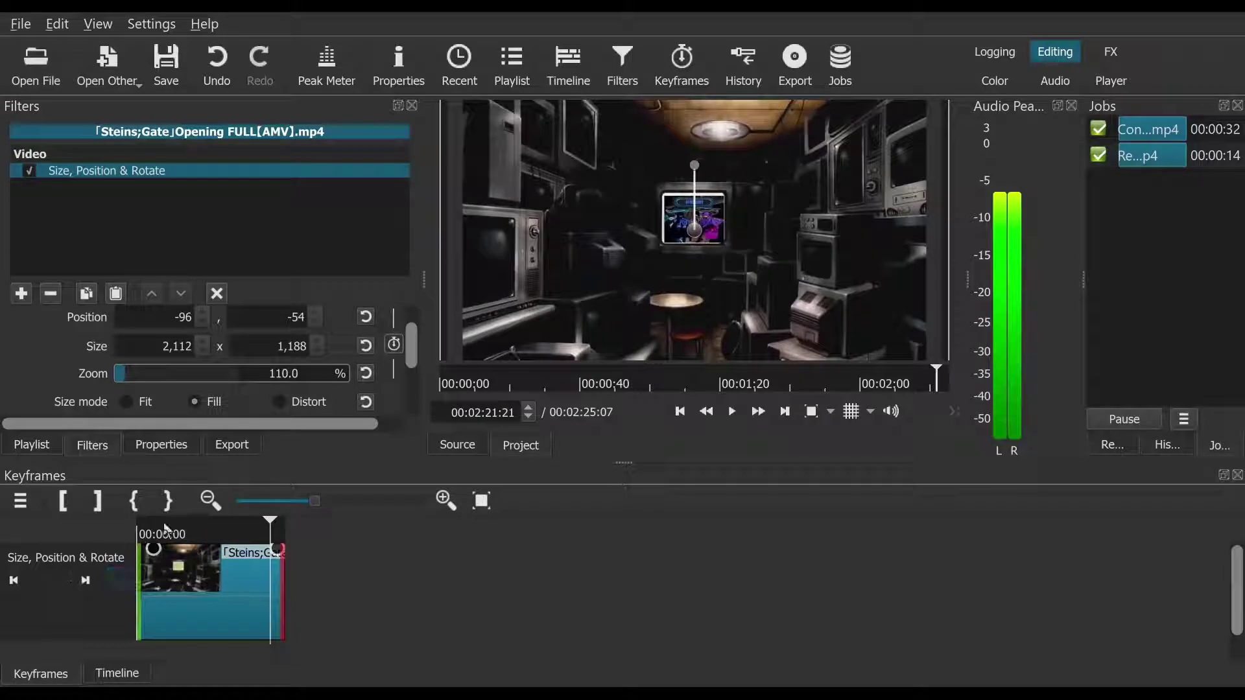
click(285, 528)
mouse_move(285, 528)
mouse_down()
mouse_move(244, 525)
mouse_move(264, 524)
mouse_up()
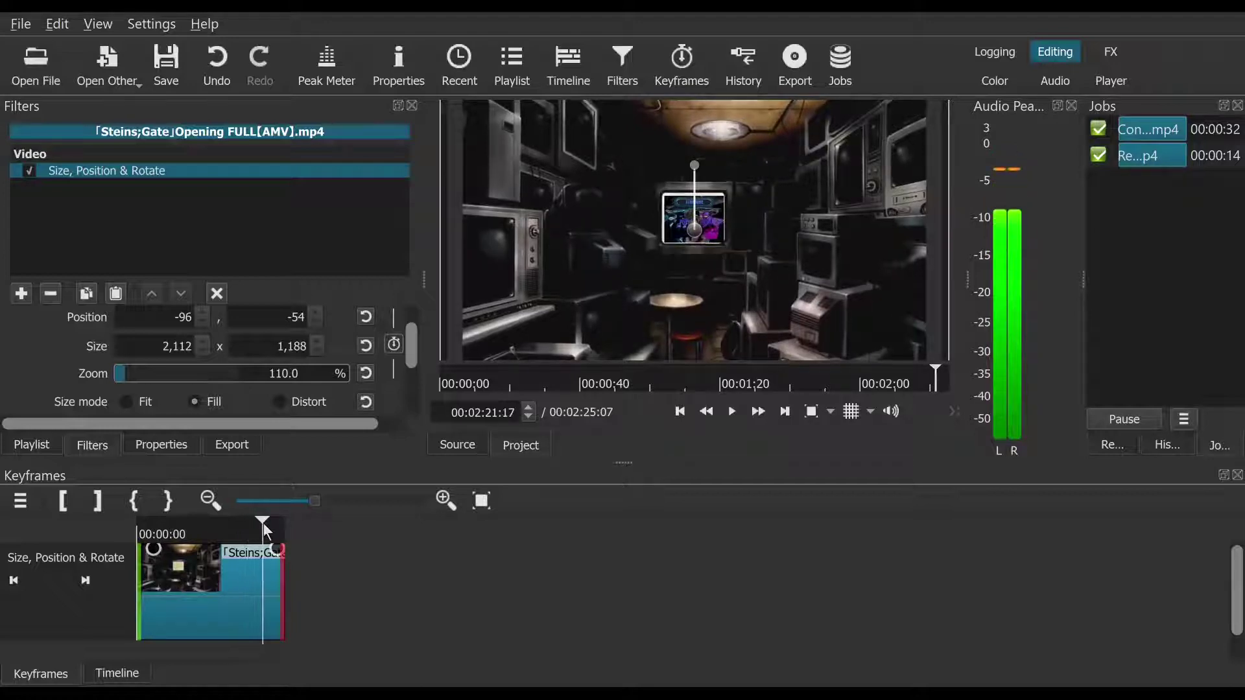
Step: Set the TV-room clip's end zoom to 442.8% at position -3,283, -1,726, and extend the zoom ramp to the clip's end
click(171, 379)
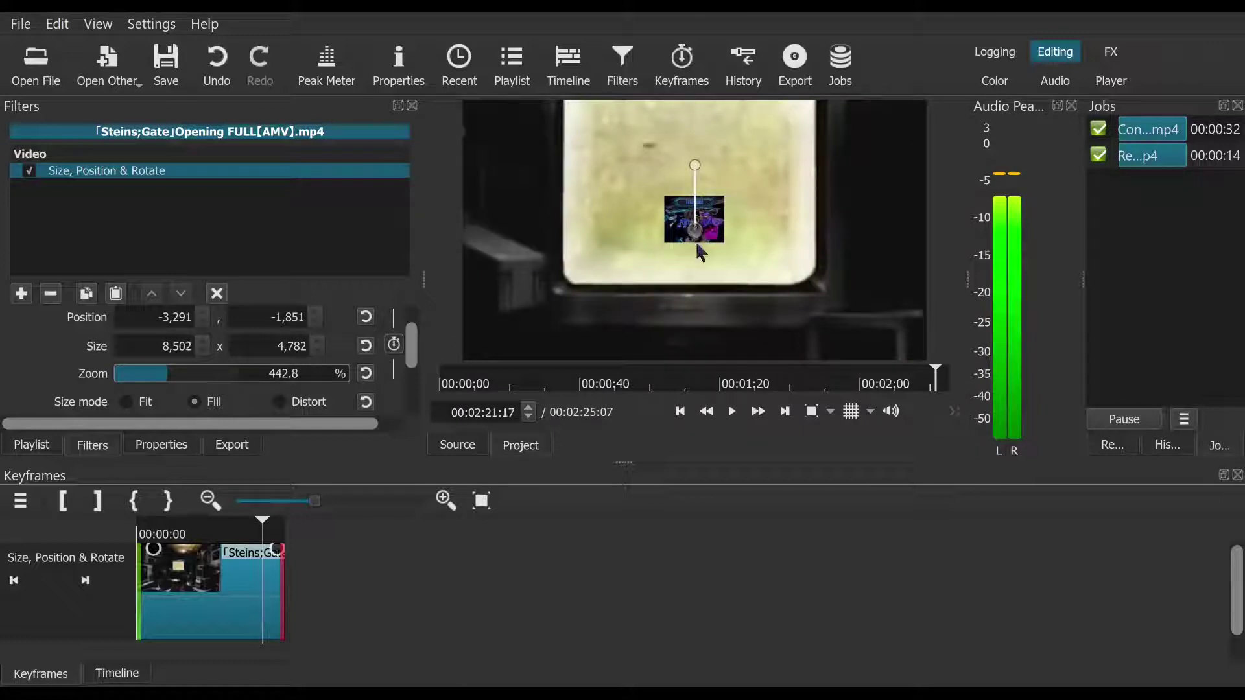
drag(697, 245, 699, 277)
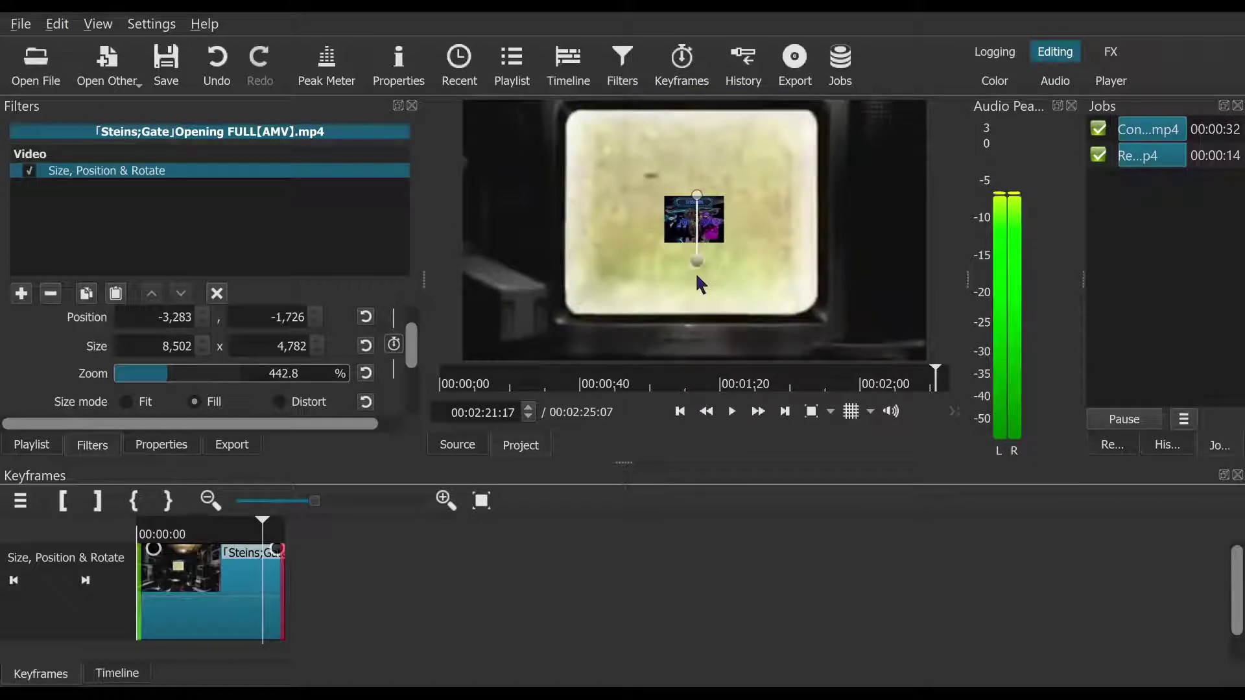
drag(160, 559, 284, 597)
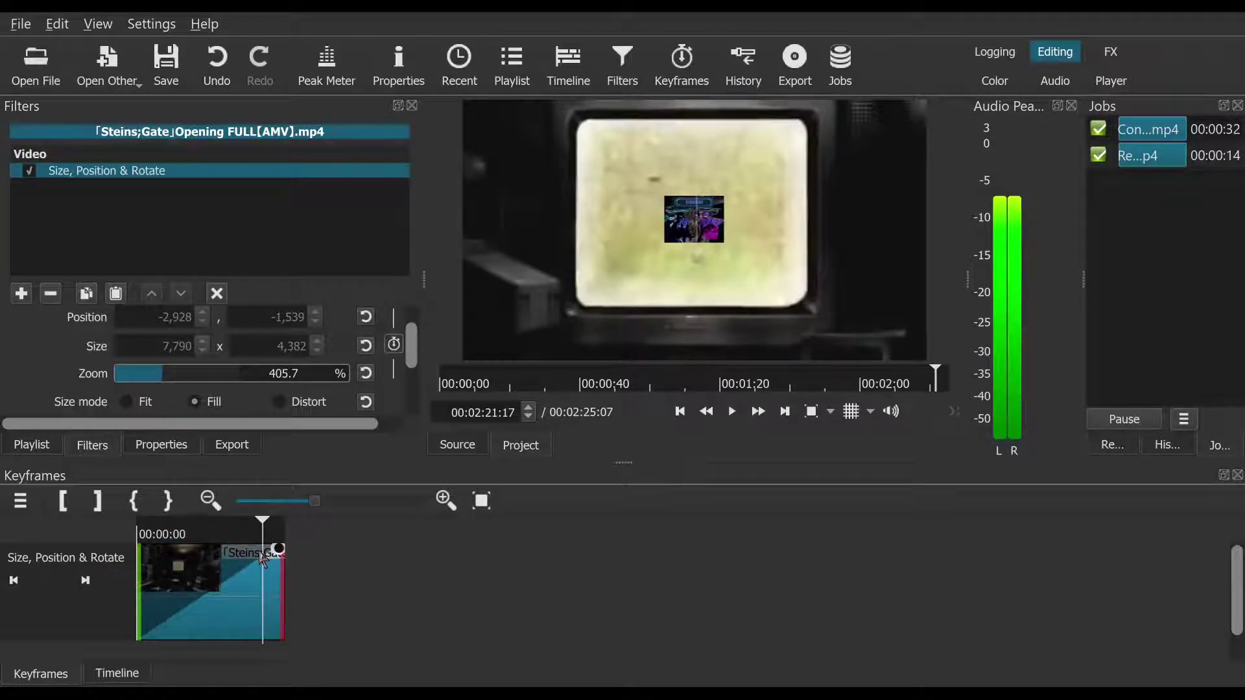
Step: Play the TV-room clip from its start twice to check the stronger zoom into the blank TV screen
drag(262, 557, 110, 530)
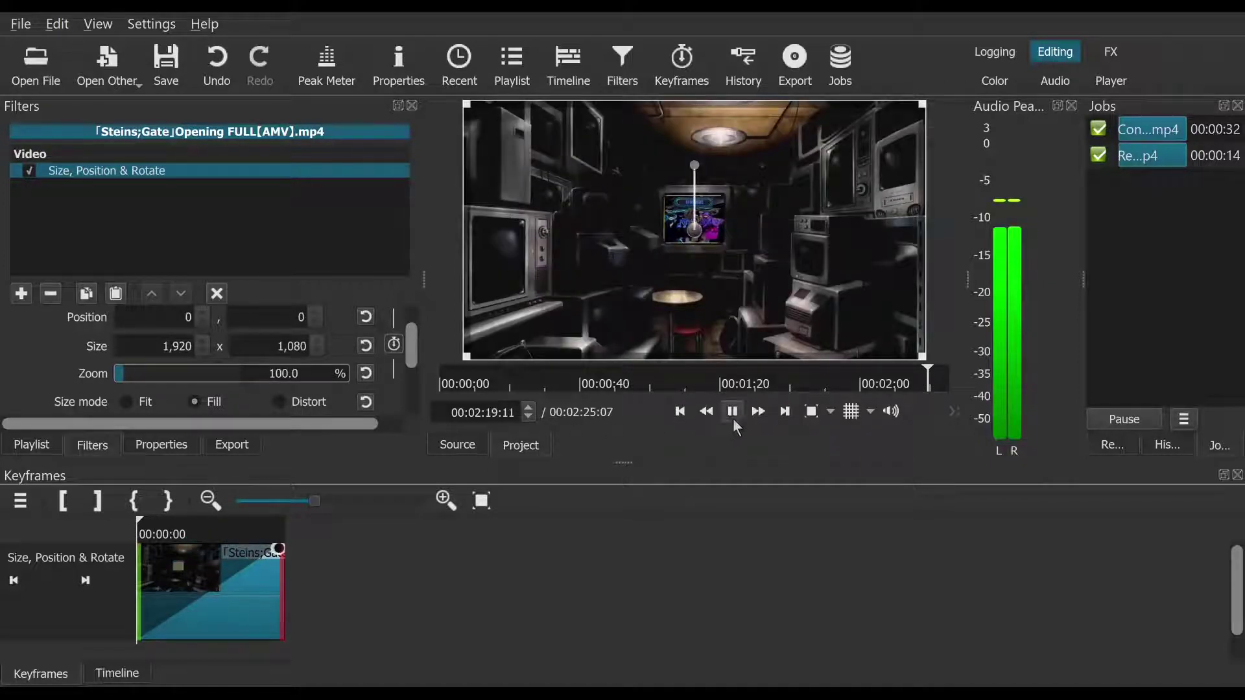
click(733, 418)
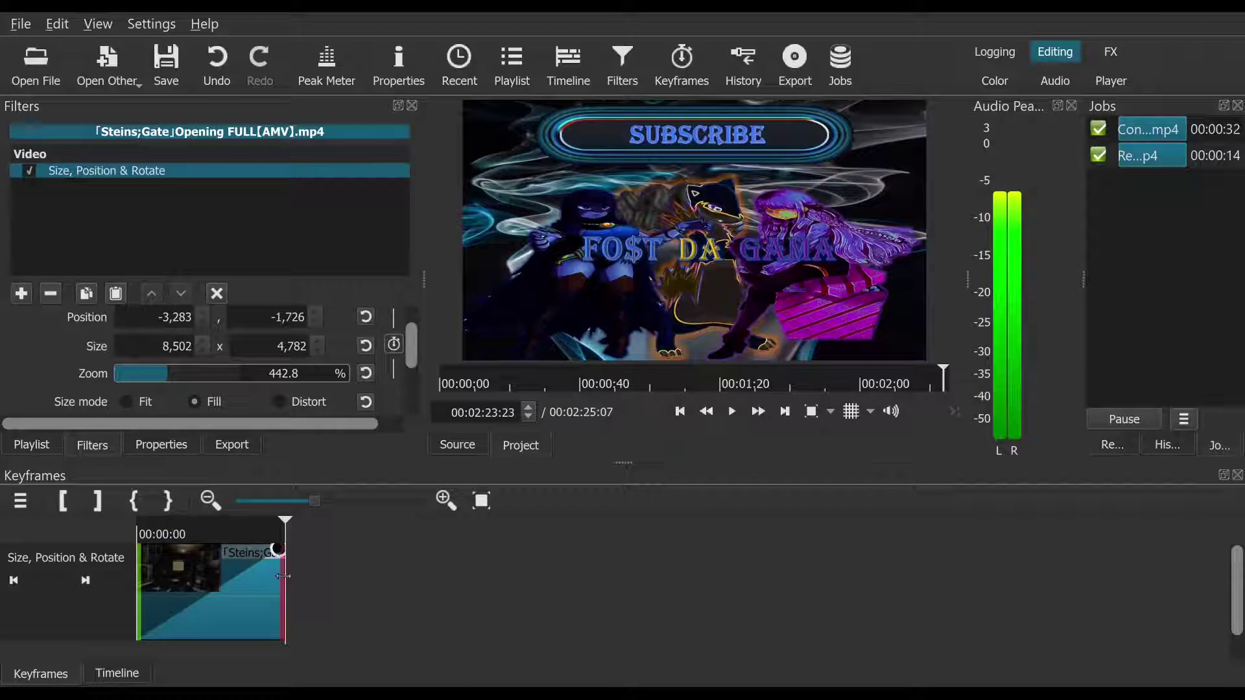
click(144, 533)
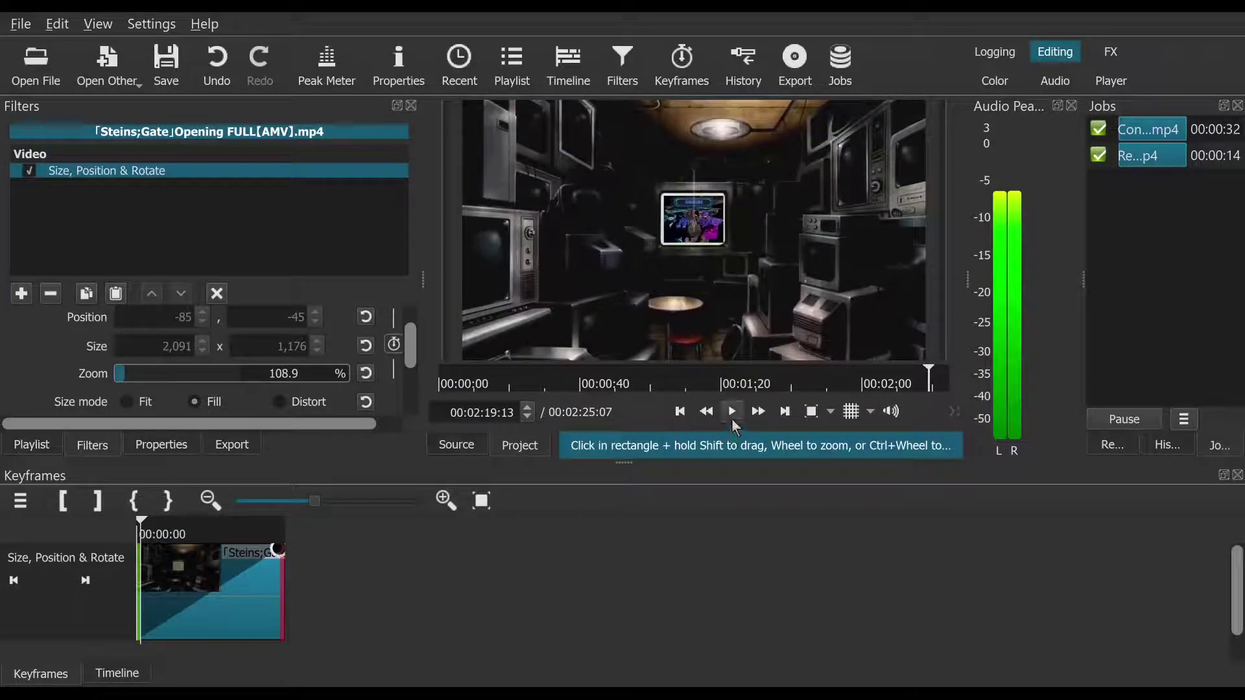
click(732, 418)
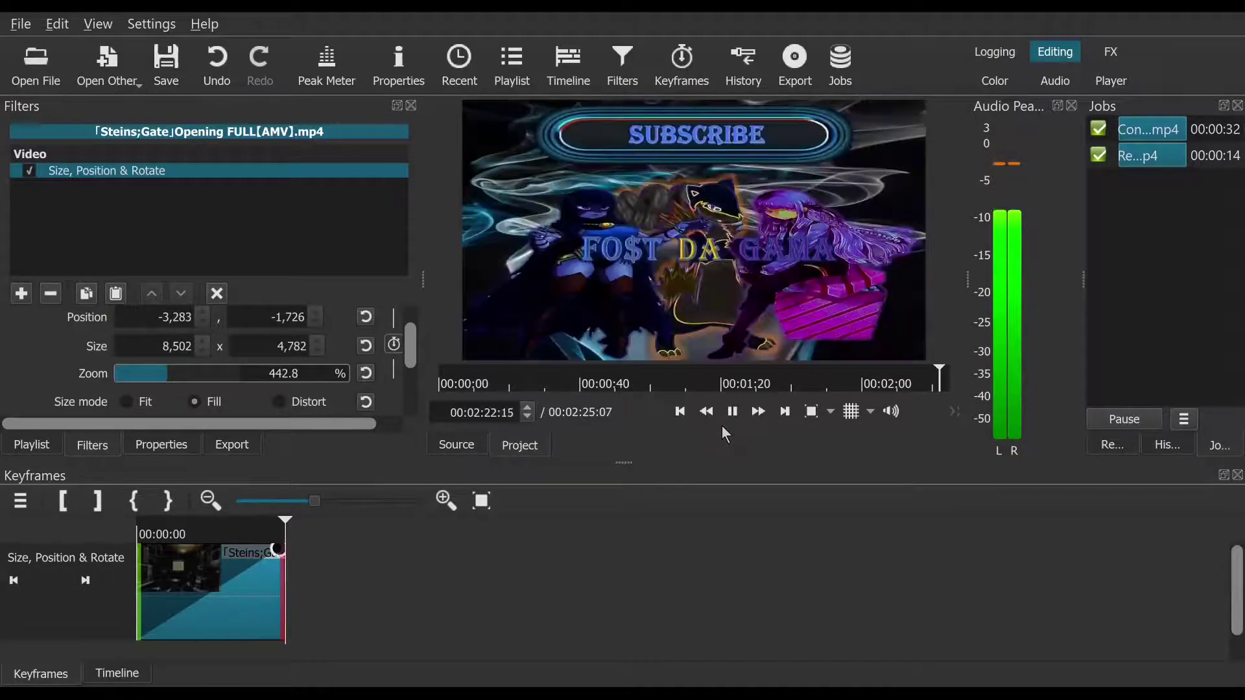
click(732, 413)
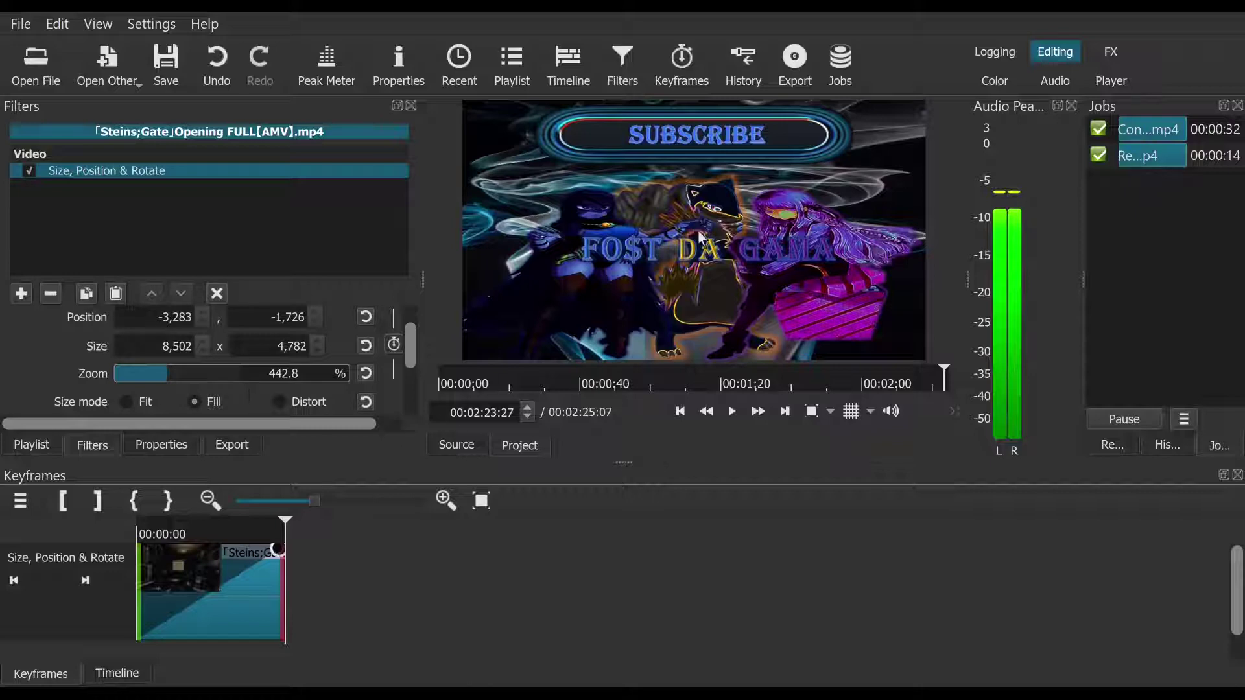
Step: Return to the timeline and paste the copied Size, Position & Rotate filter onto the overlay slide at 00:02:19:11
click(585, 69)
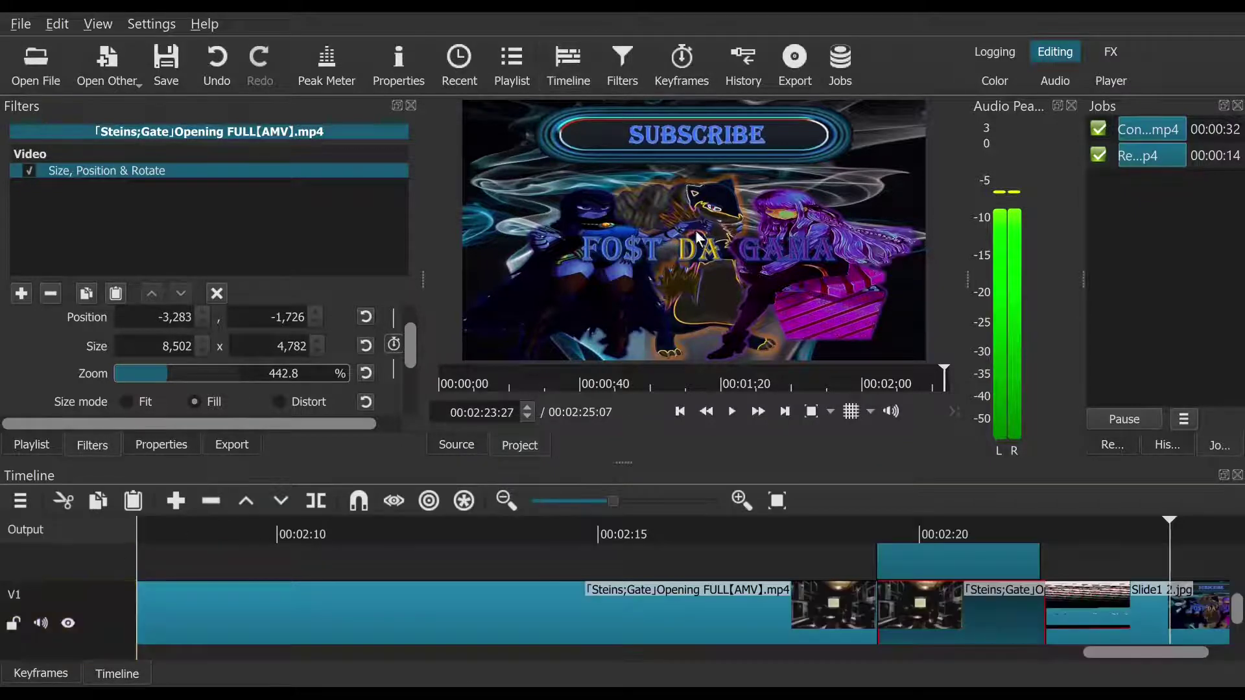
click(914, 532)
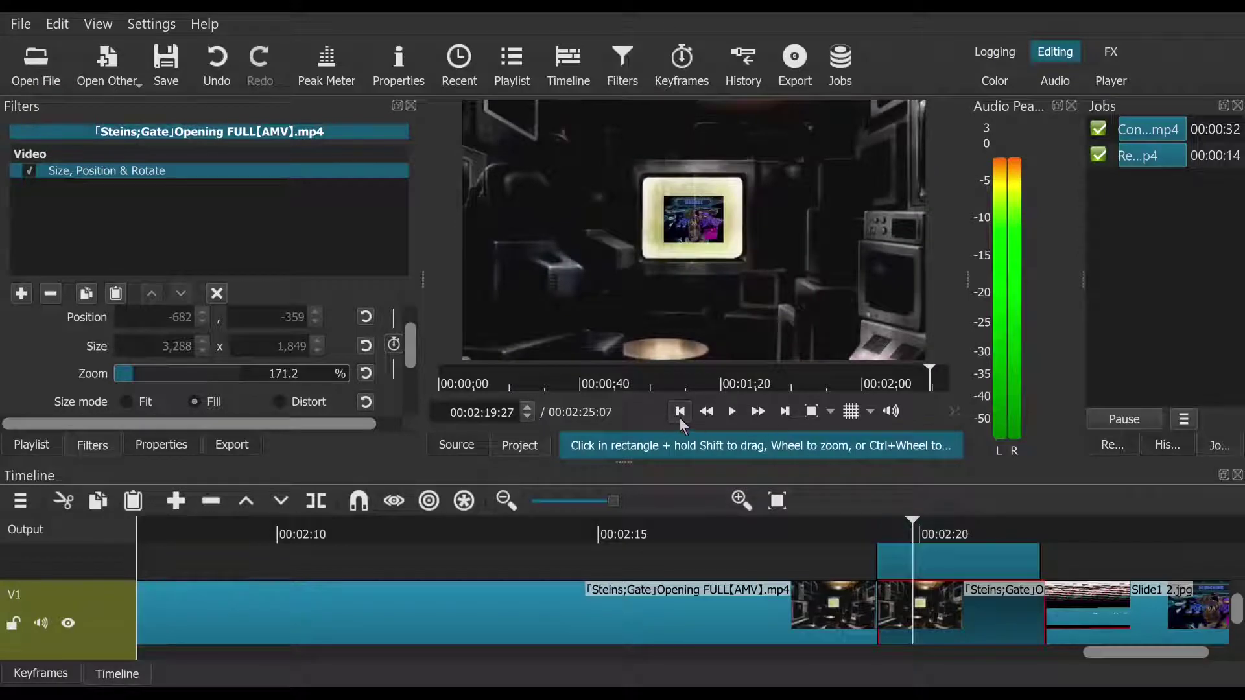
click(679, 412)
click(903, 562)
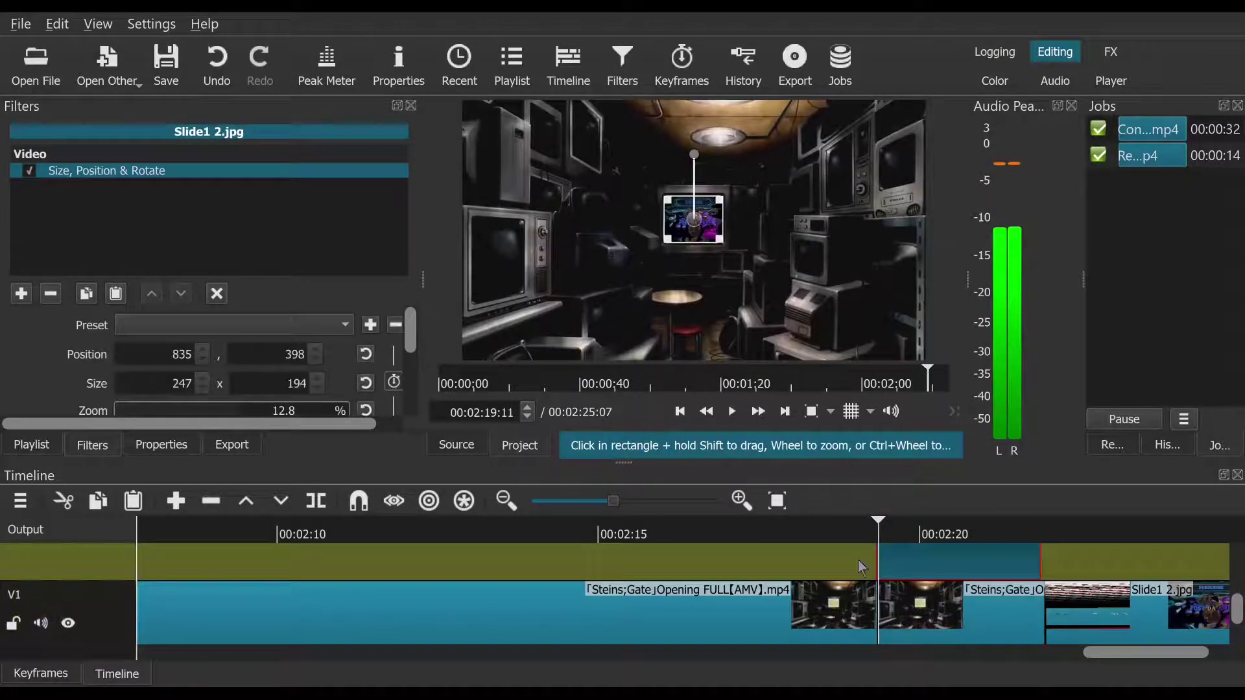
click(119, 299)
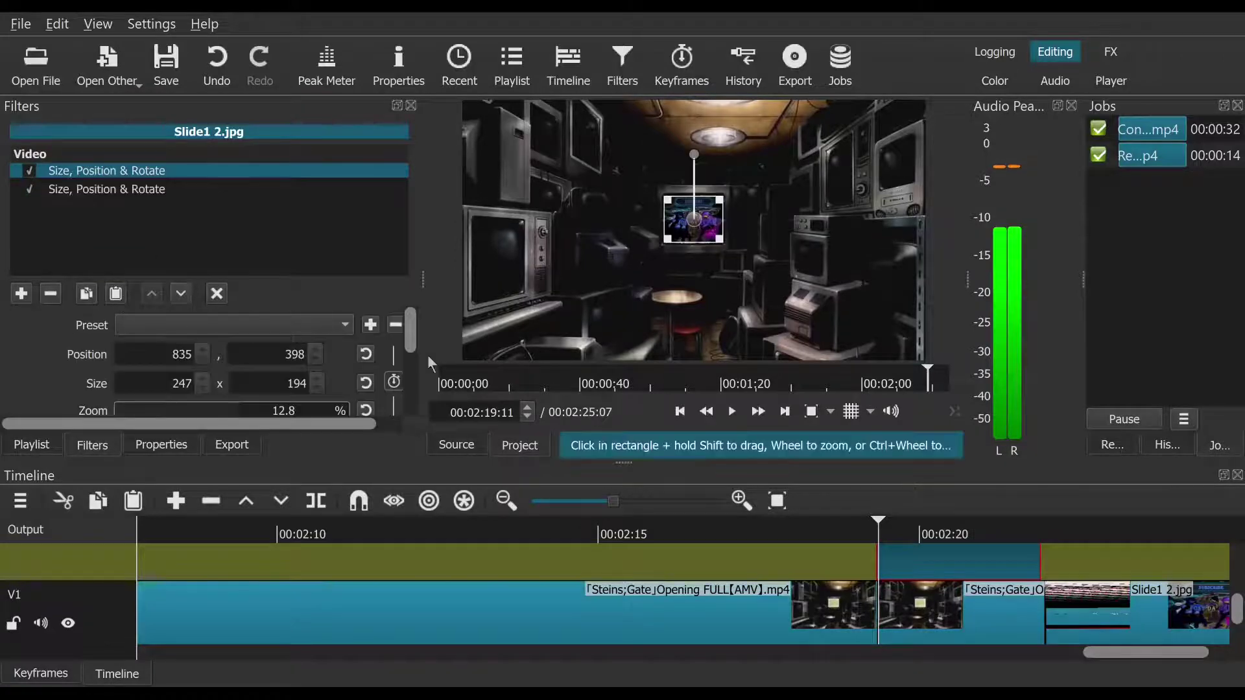
Step: Play the ending, close the gap before the final Slide1 2.jpg clip on V1, and extend that clip until the project ends at 00:02:26:02
click(732, 419)
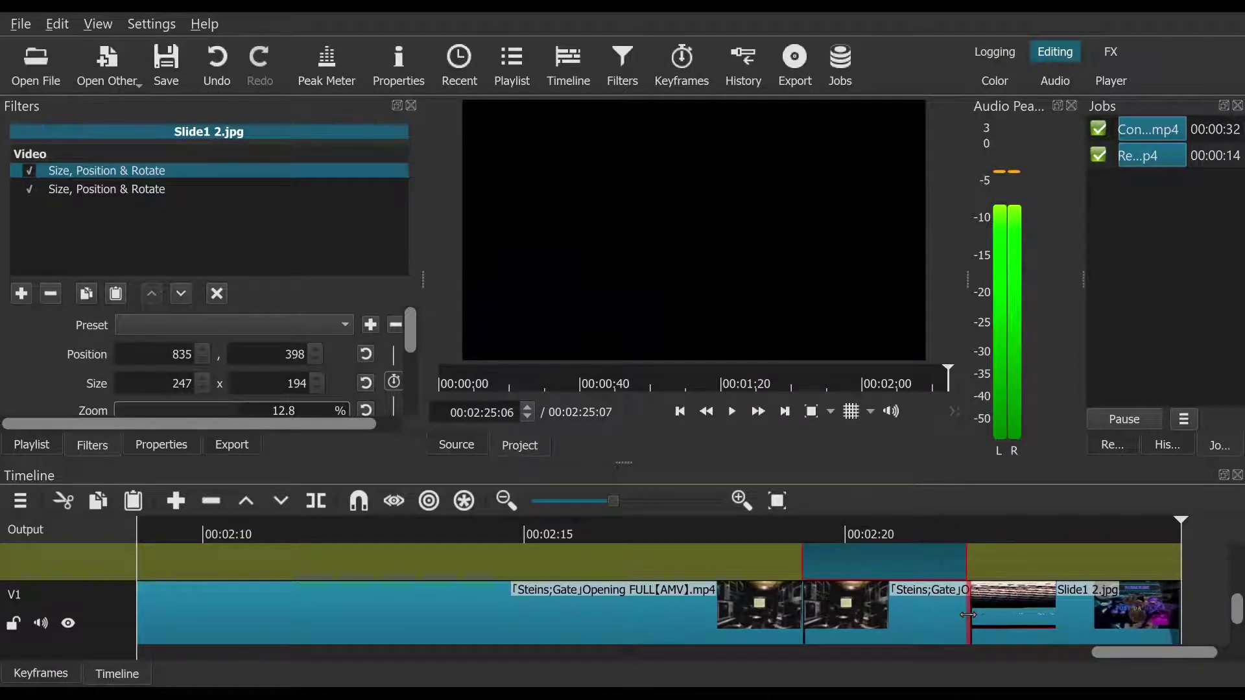
drag(957, 613, 953, 615)
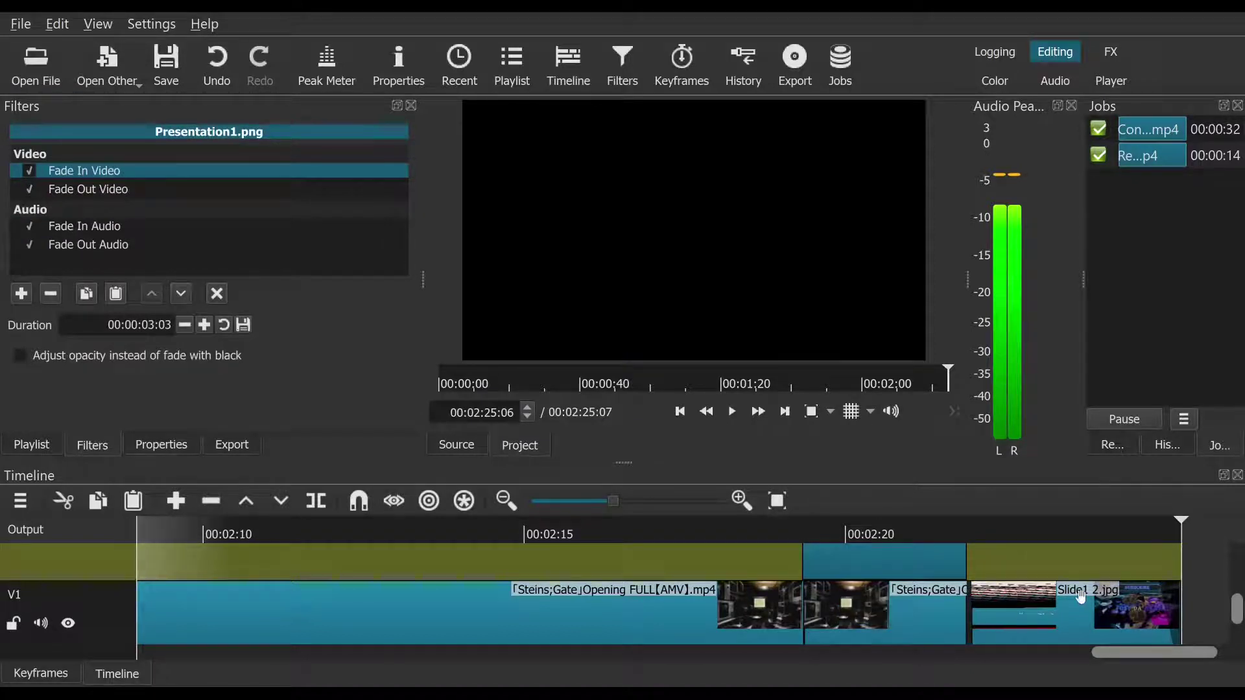
mouse_move(1080, 596)
mouse_down()
mouse_move(1112, 593)
mouse_move(1079, 595)
mouse_move(1089, 606)
mouse_up()
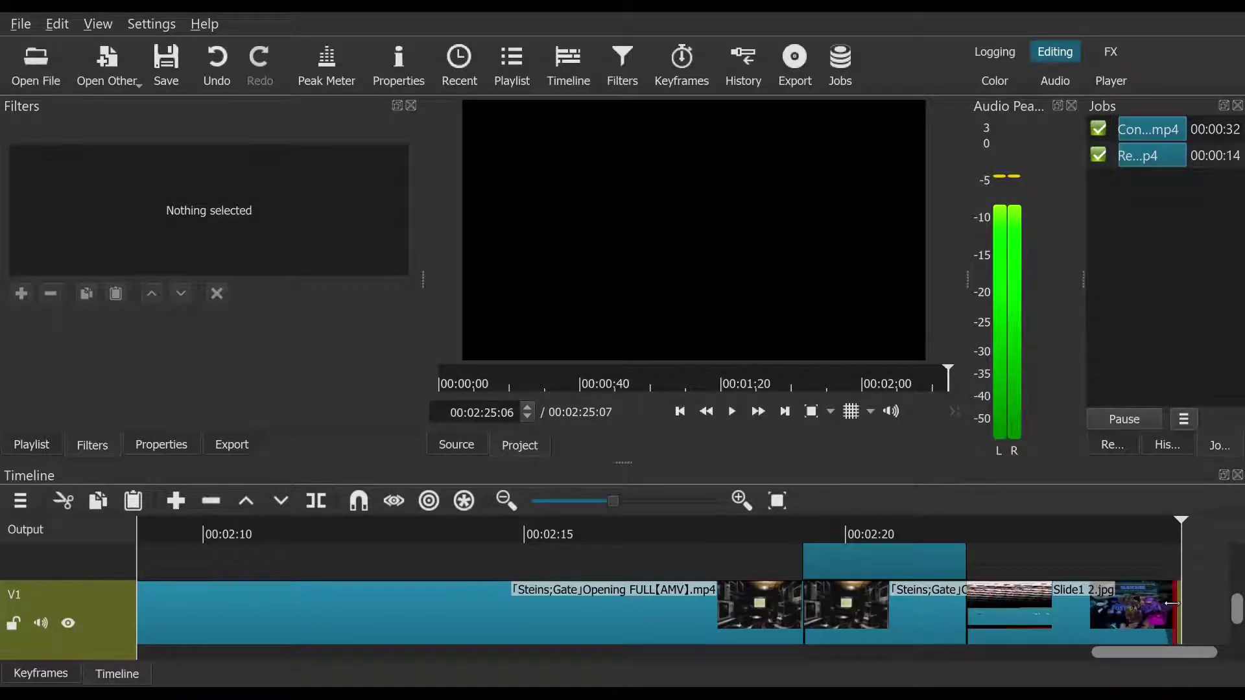
drag(1182, 613, 1242, 624)
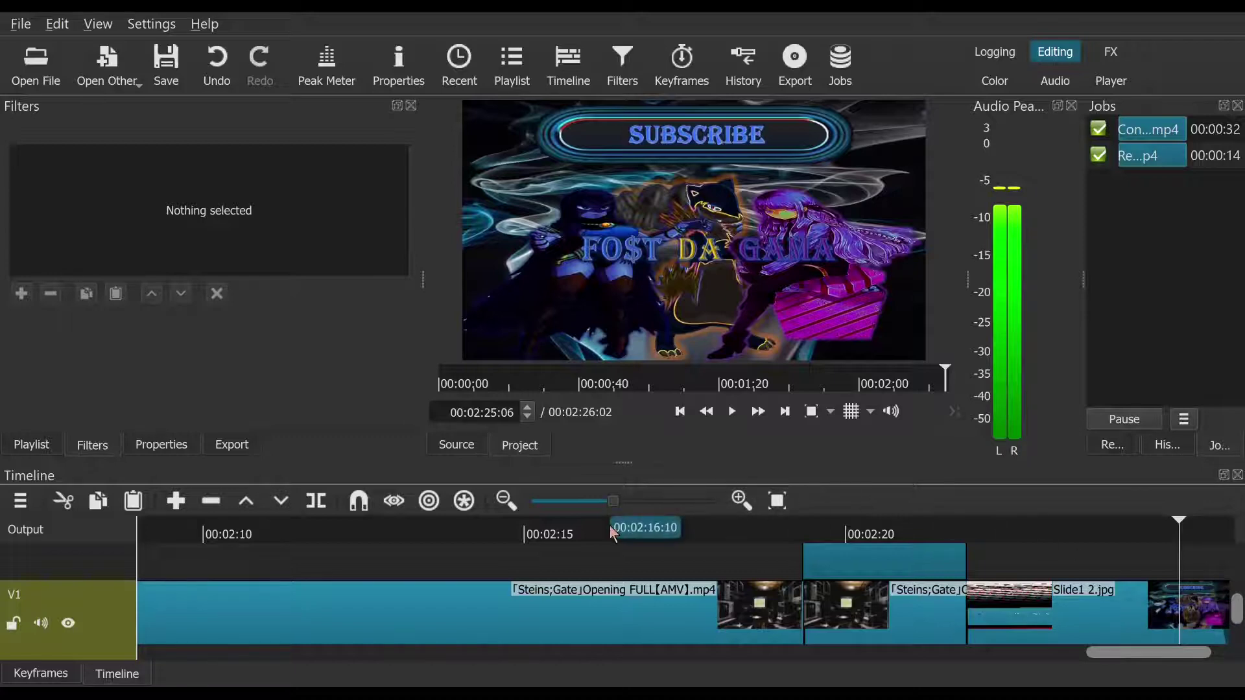
Step: Play the ending from 00:02:16:10 and extend the final subscribe slide until the project ends at 00:02:28:10
click(612, 531)
click(739, 413)
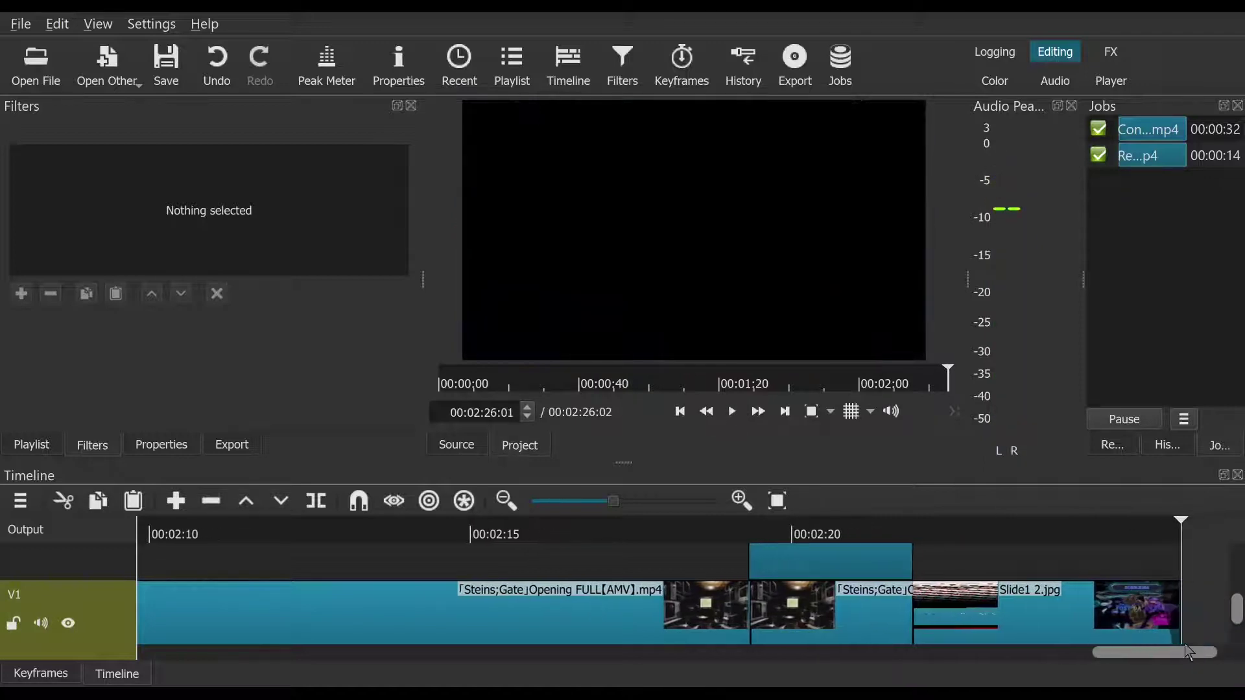
drag(1186, 654, 1203, 656)
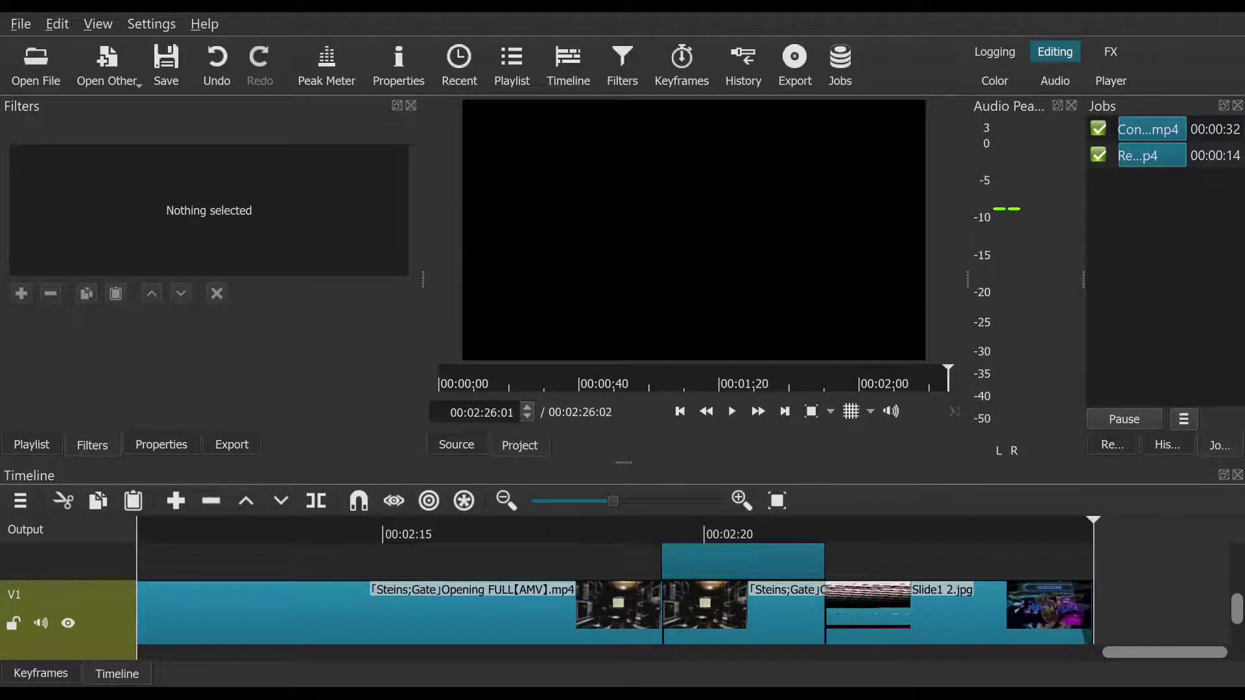
mouse_move(1238, 611)
mouse_down()
mouse_move(1240, 649)
mouse_move(1237, 619)
mouse_up()
drag(1093, 603, 1239, 644)
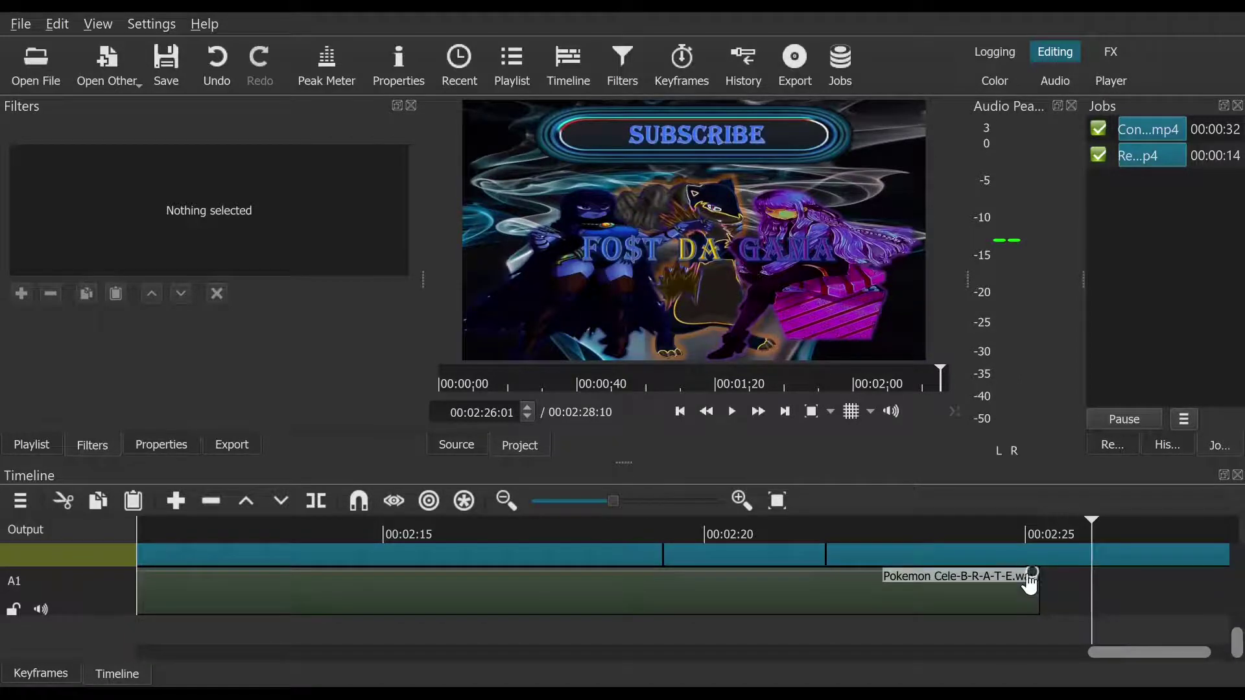
Step: Add a short audio fade-out at the end of Pokemon Cele-B-R-A-T-E.wav on A1 and play the end of the timeline
drag(1028, 573, 983, 577)
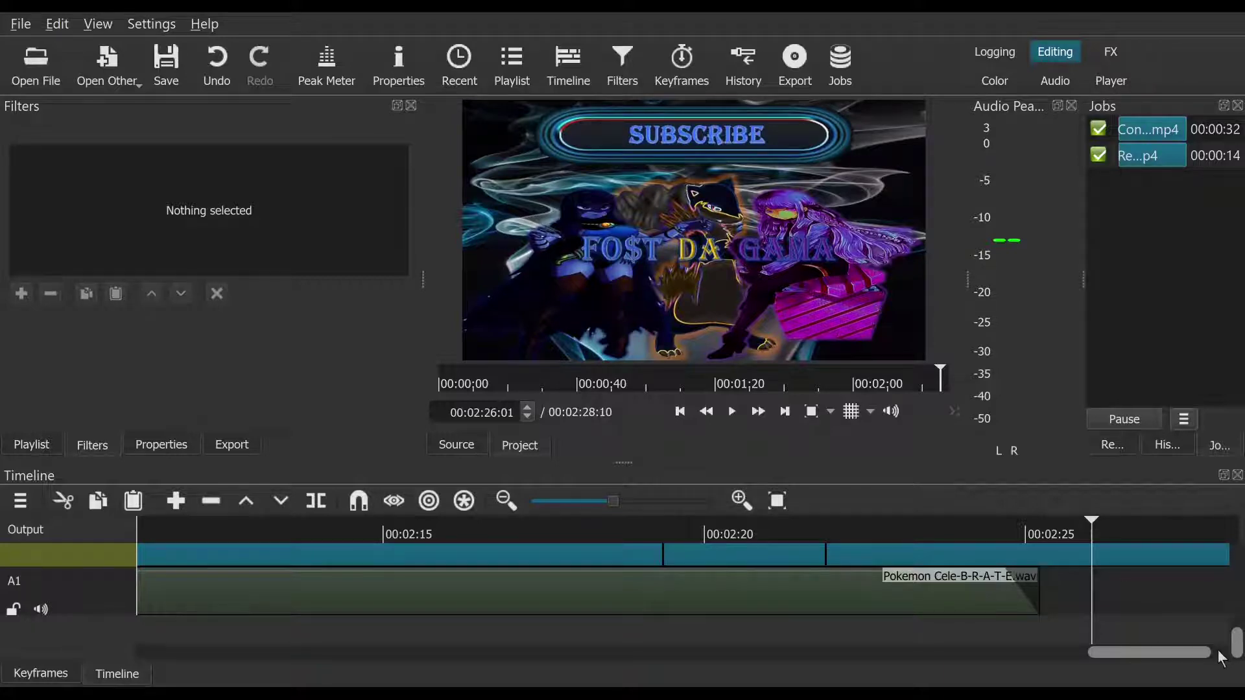
scroll(1237, 643, up, 3)
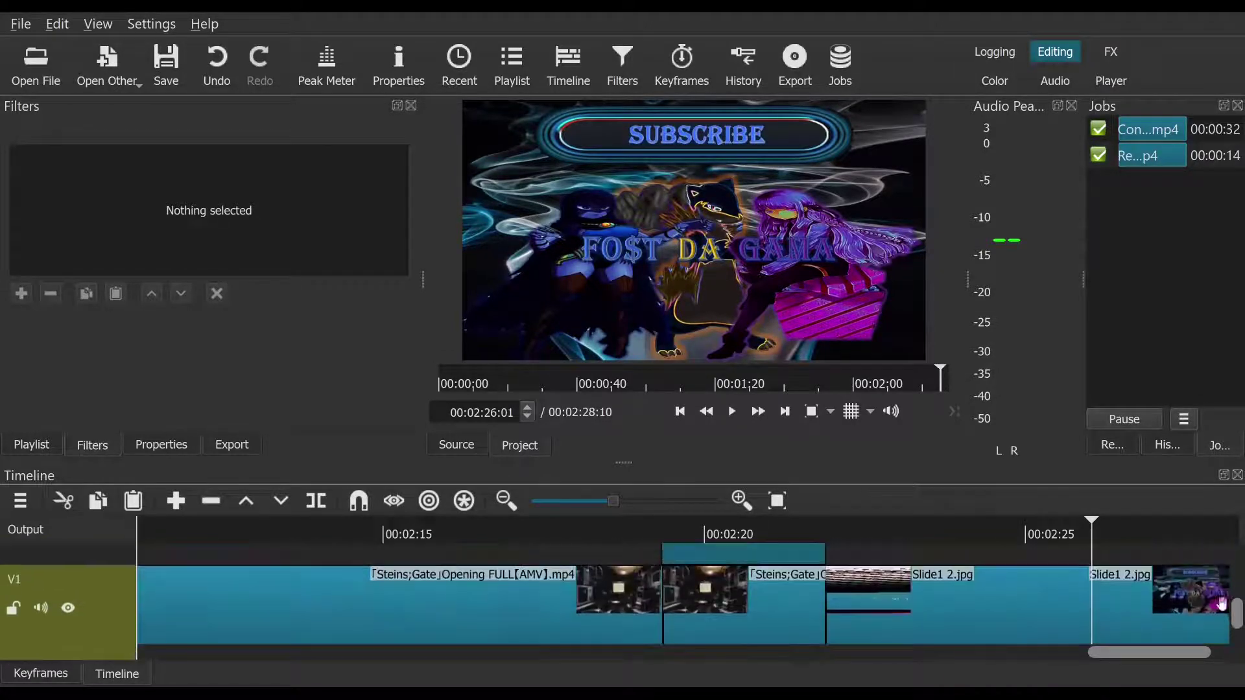
click(857, 522)
click(733, 414)
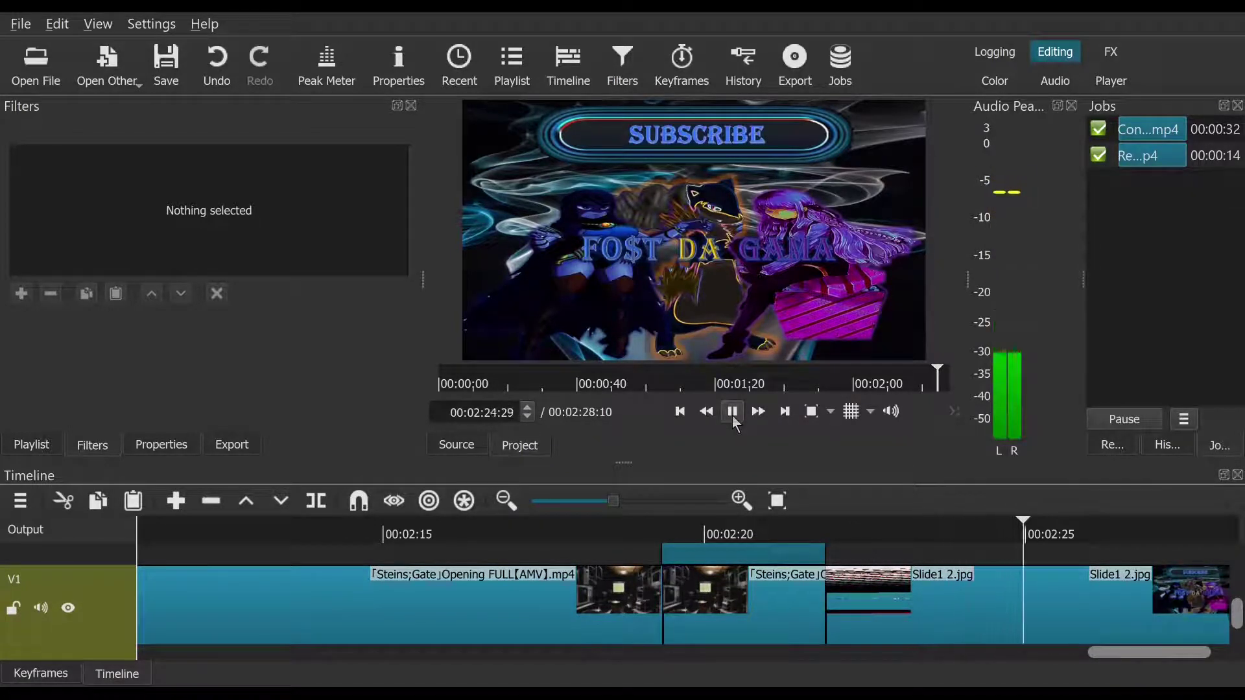
click(733, 412)
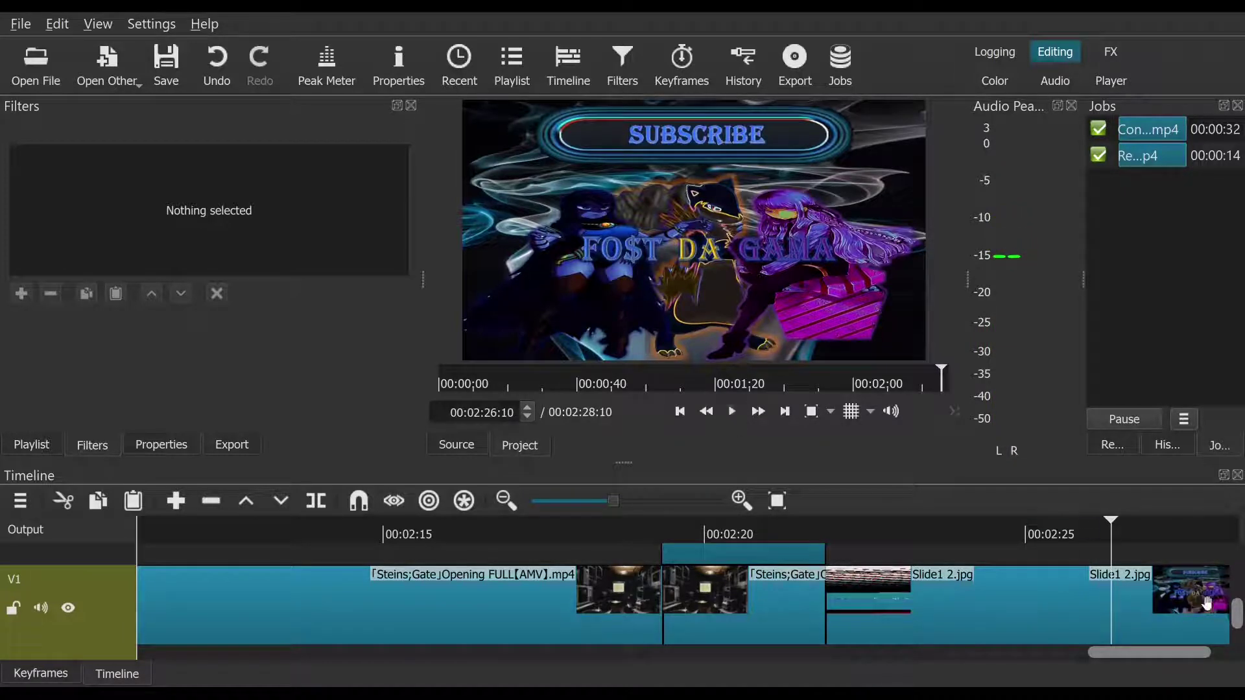
Step: Lengthen the fade-out of the music clip on A1 slightly and play the ending again to check it
drag(1236, 621, 1240, 642)
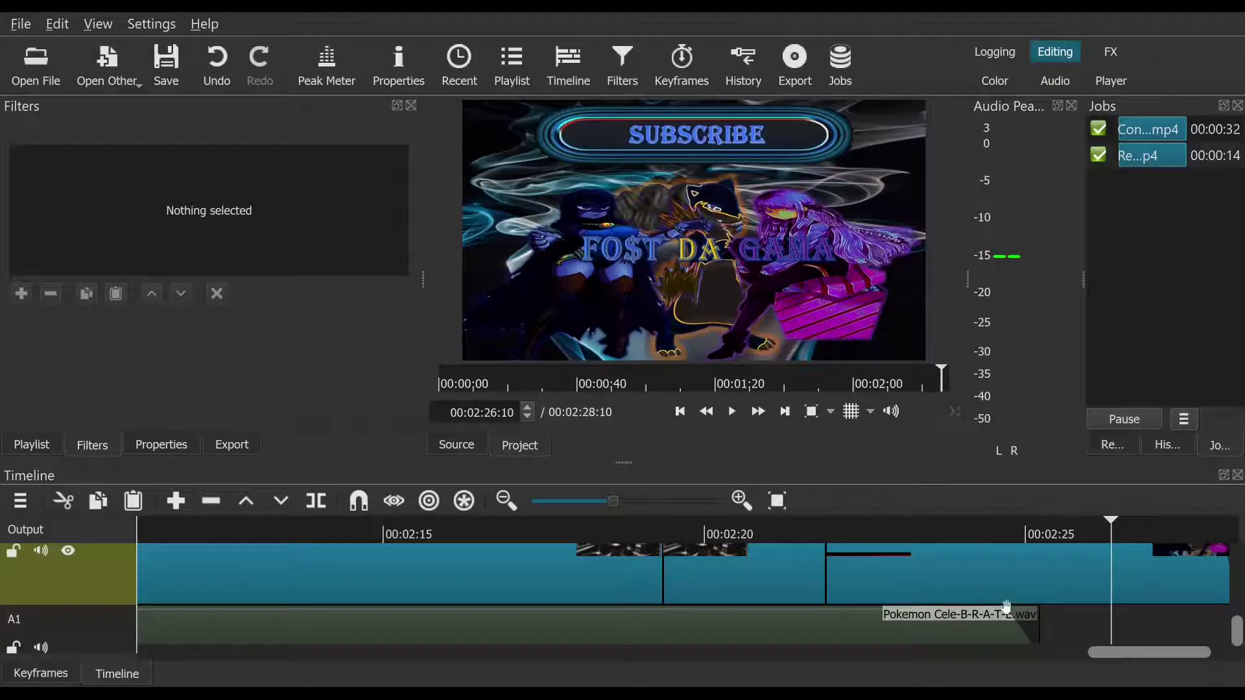
drag(1112, 652, 1142, 654)
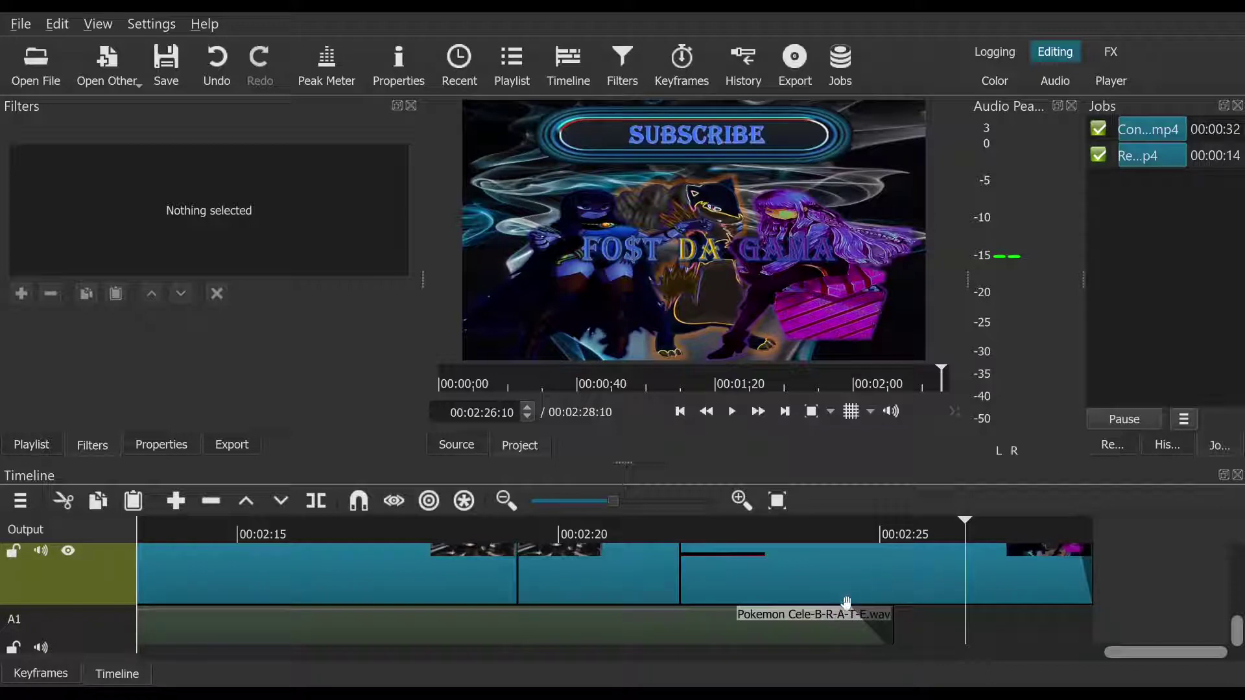
click(680, 538)
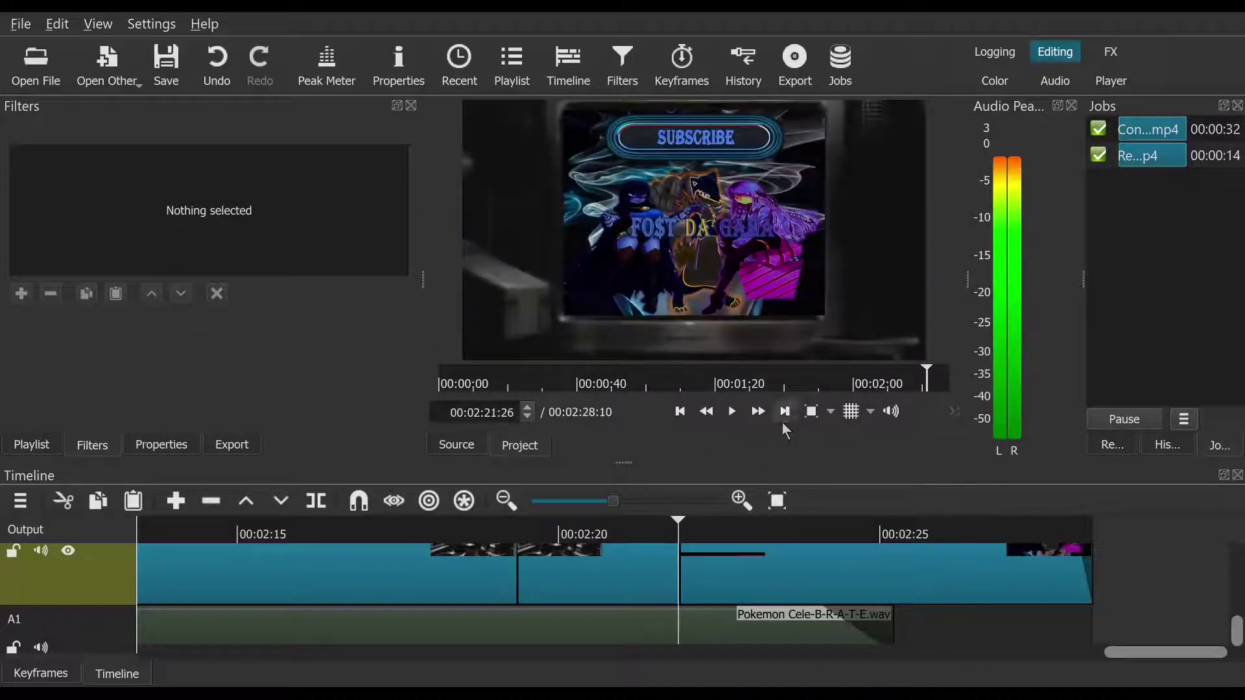
click(784, 413)
click(733, 412)
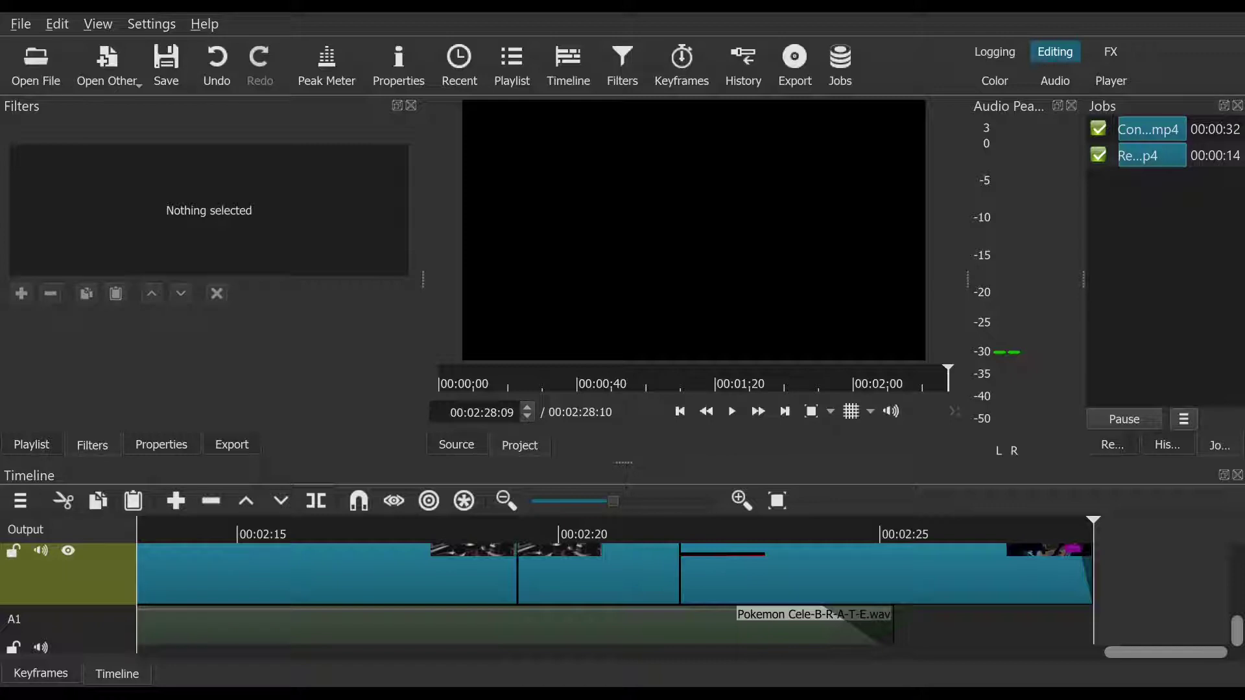
Step: Load Jinkles_Fost.wav as the source, listen to its opening, and set its in point to 00:00:06:10
click(992, 624)
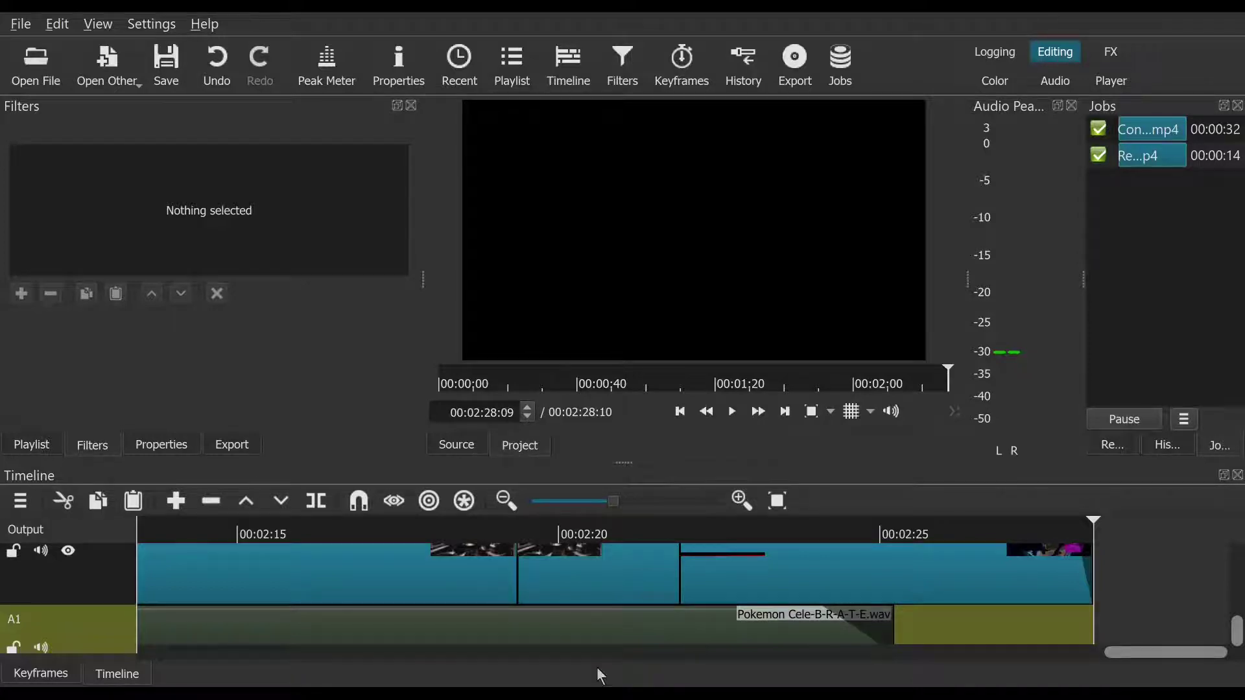
drag(597, 667, 771, 254)
click(732, 413)
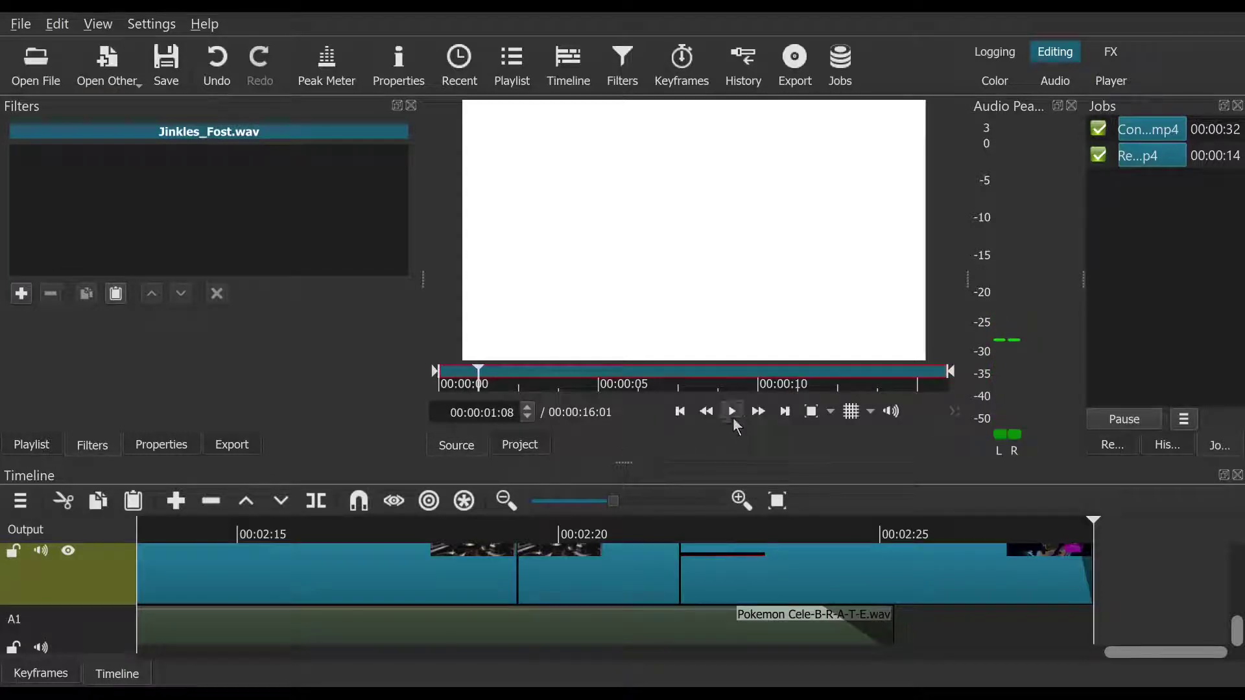
click(733, 413)
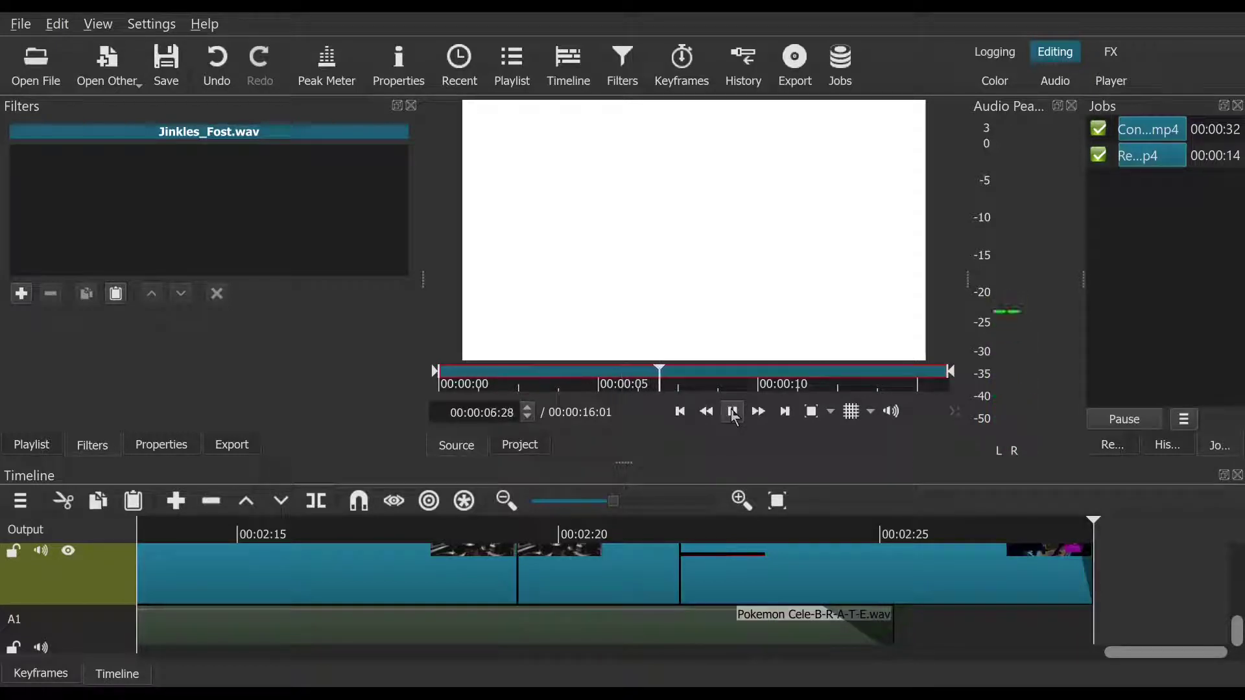
click(733, 413)
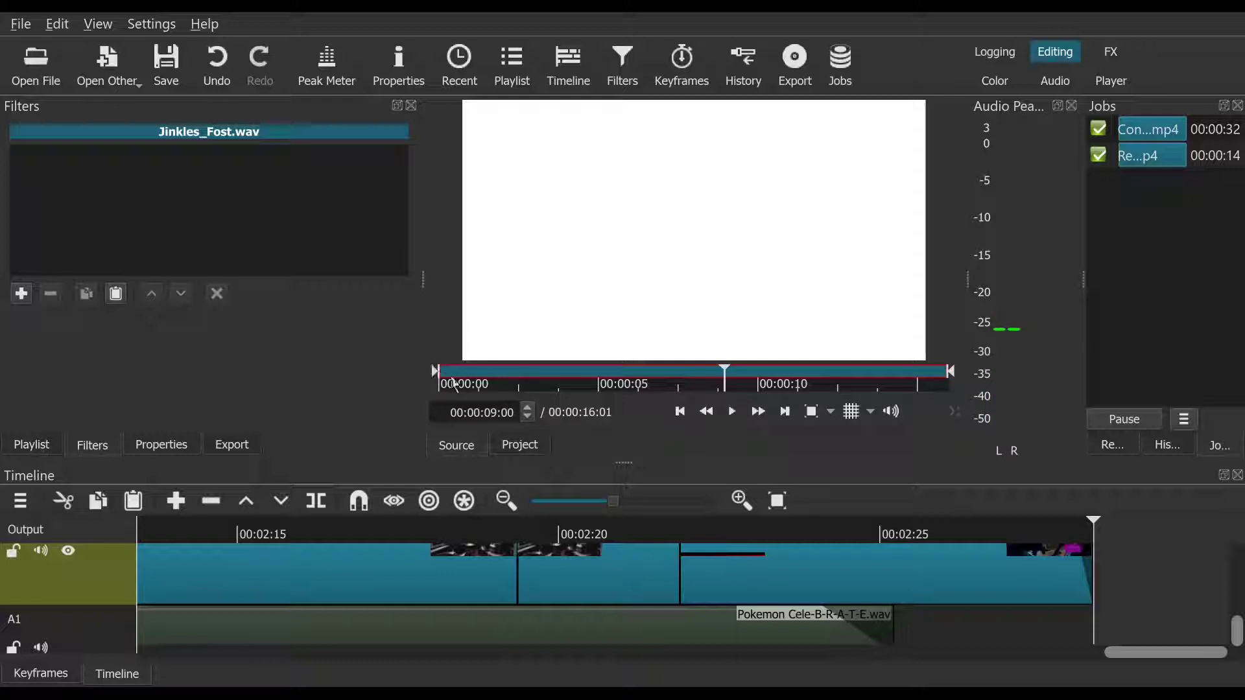
drag(437, 374, 640, 384)
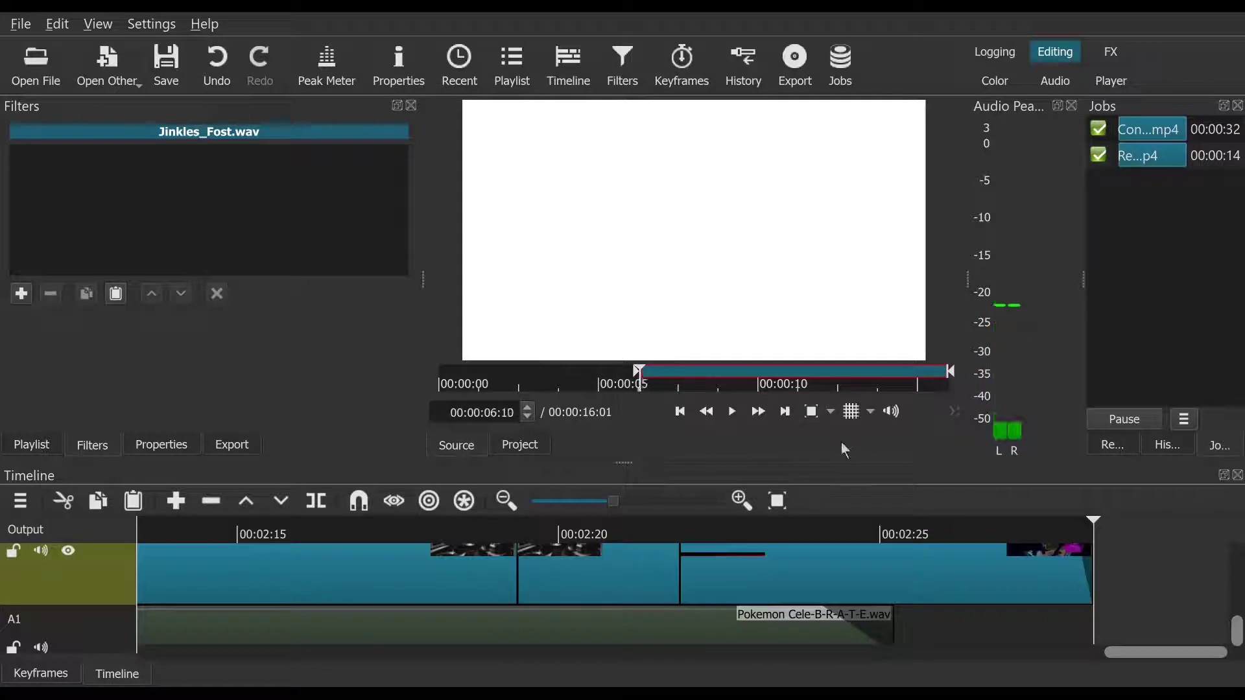
Step: Listen to the remaining Jinkles_Fost.wav audio and set its out point to 00:00:09:07
click(733, 412)
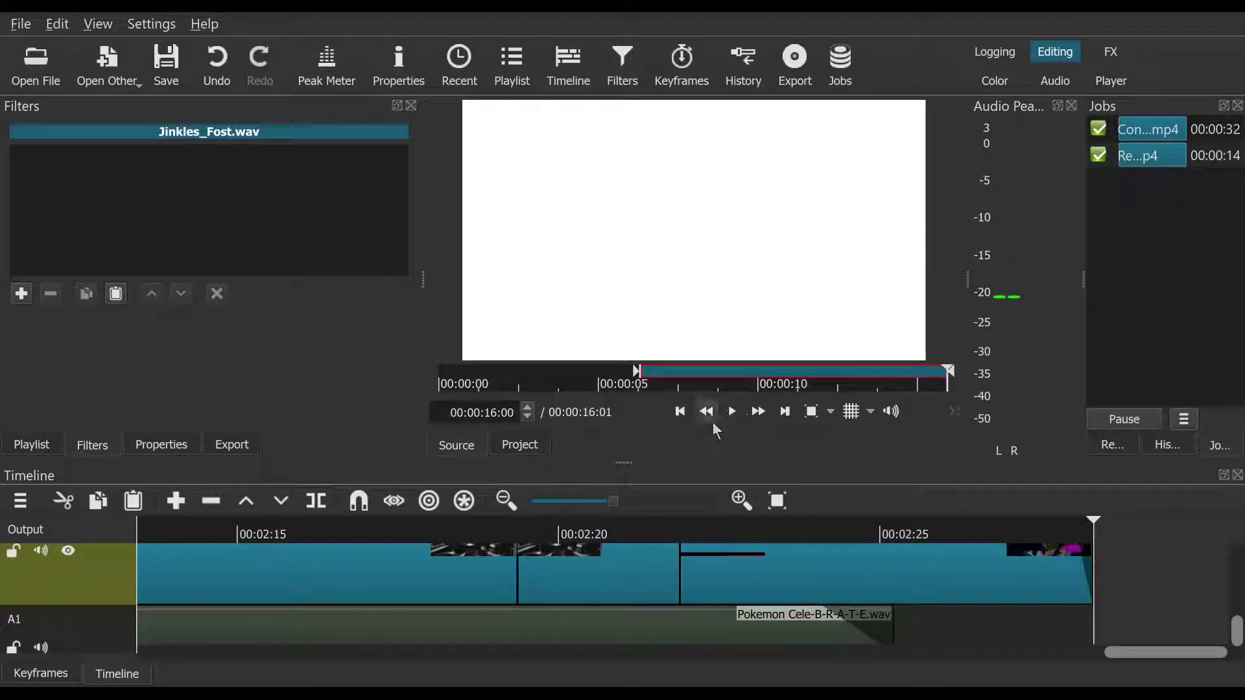
click(733, 413)
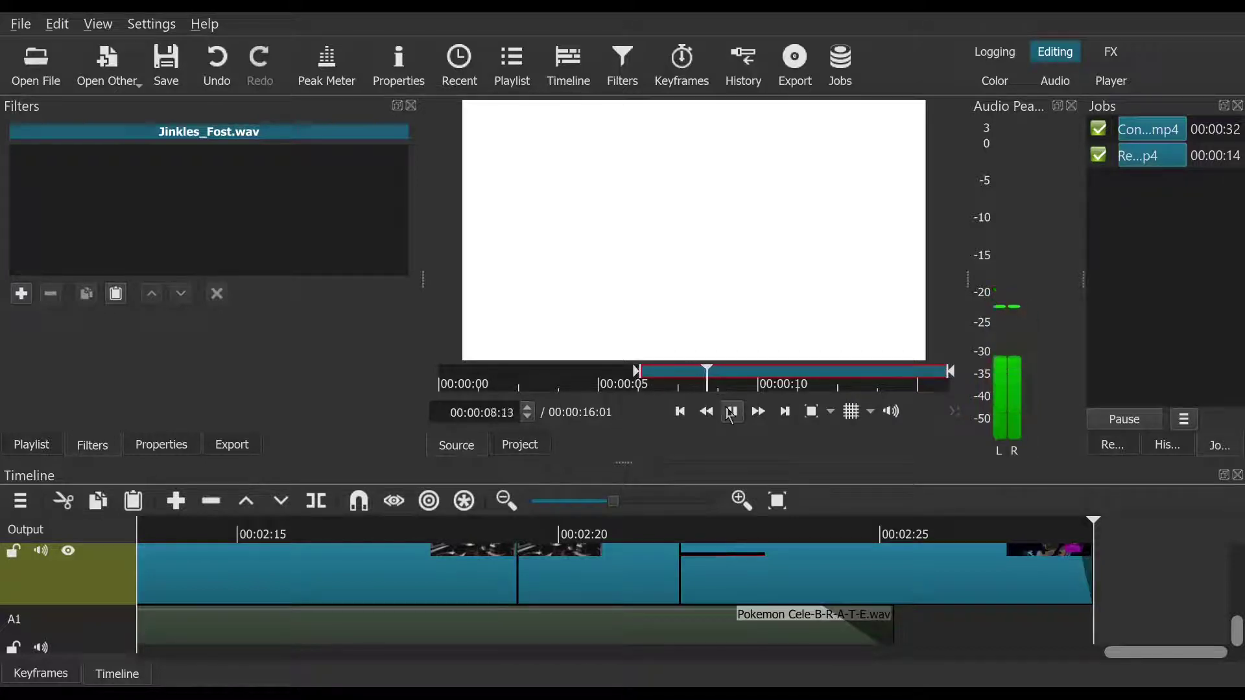
click(732, 414)
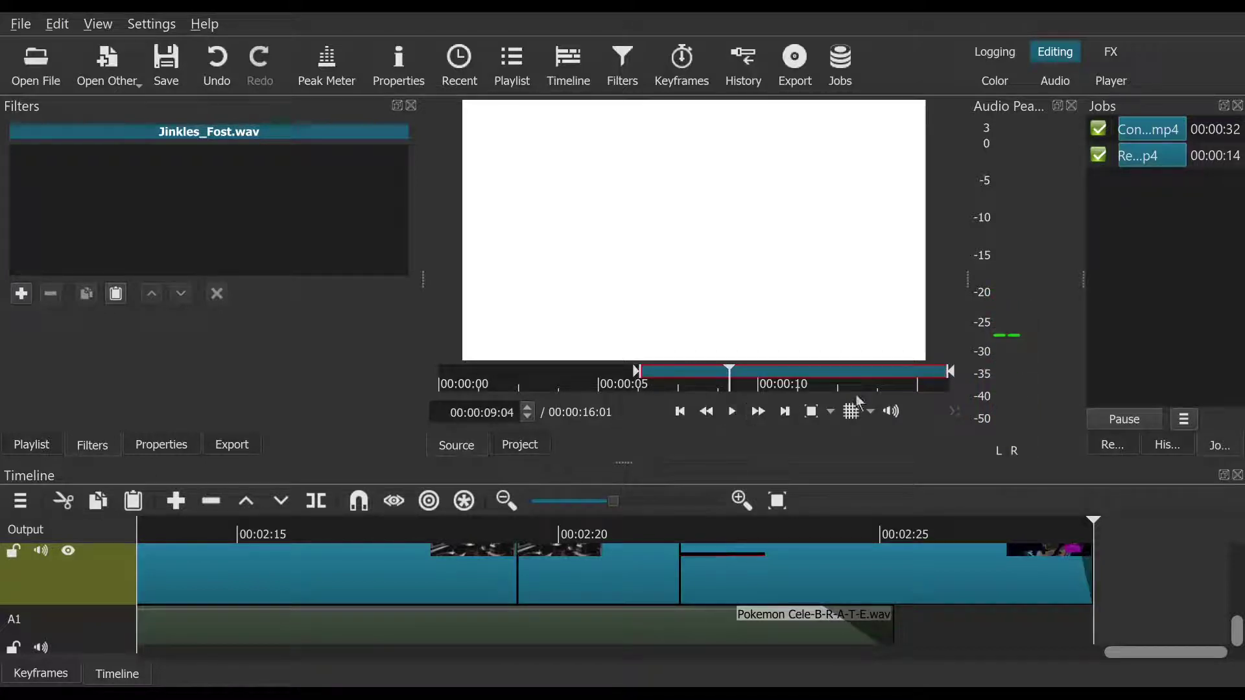
click(955, 379)
drag(955, 380, 734, 379)
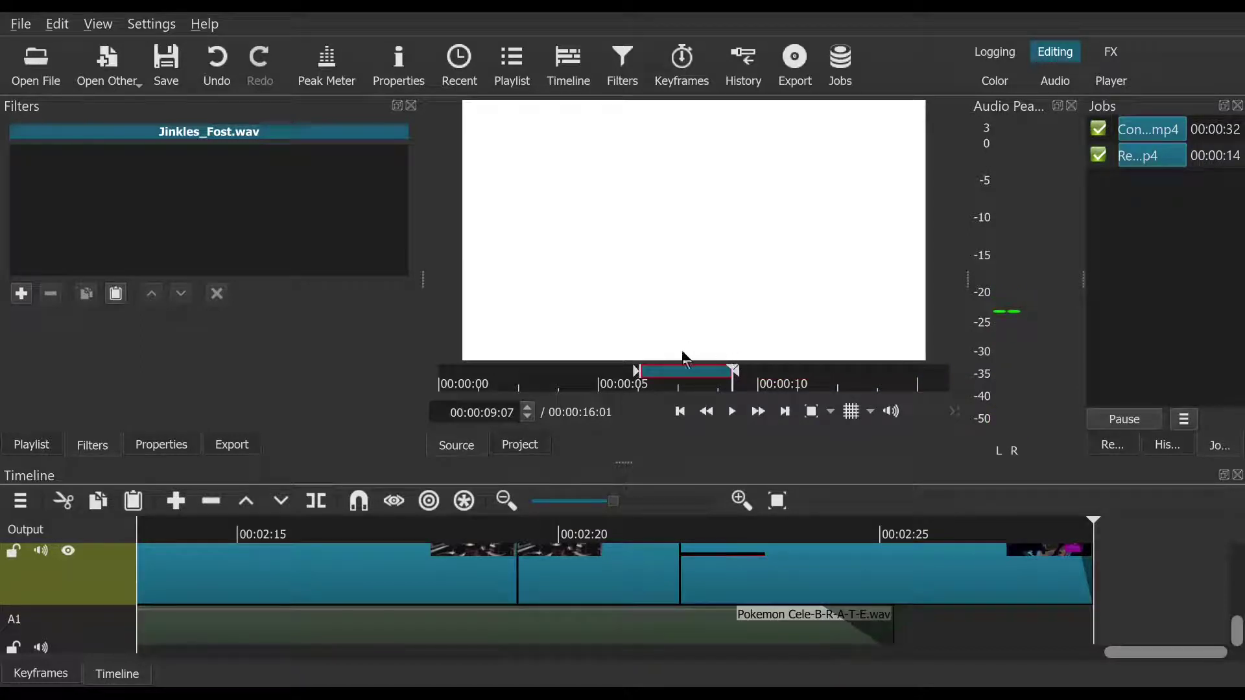
click(726, 415)
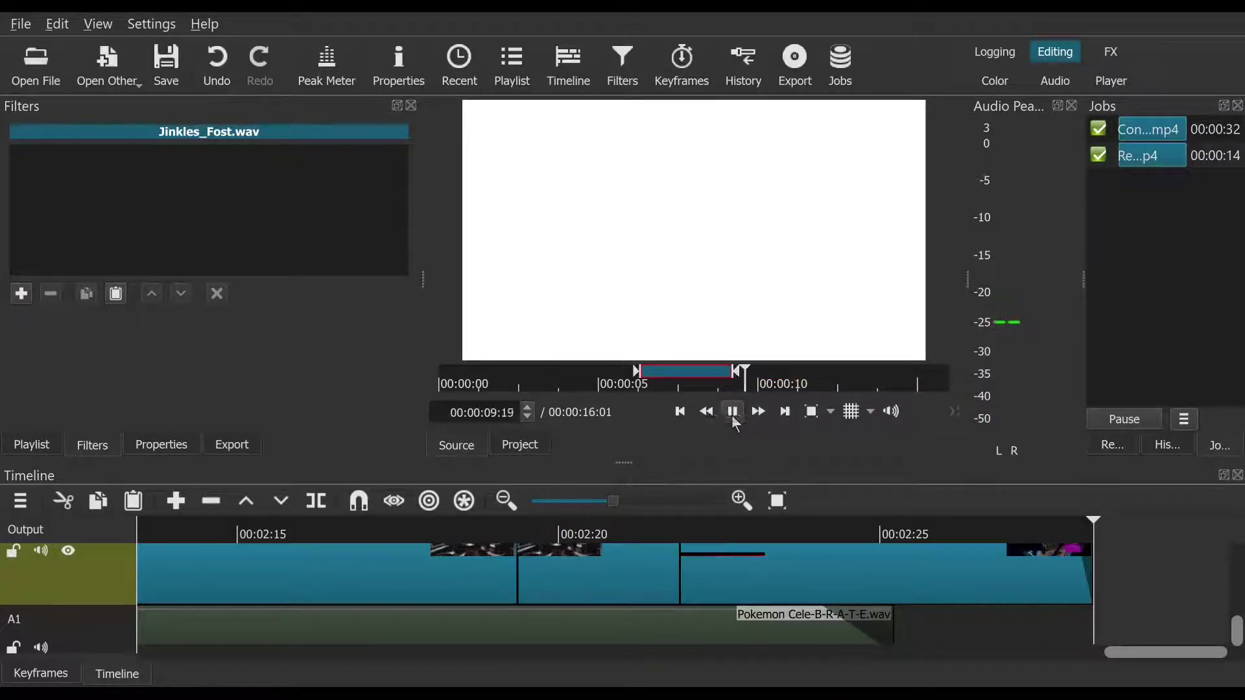
click(734, 413)
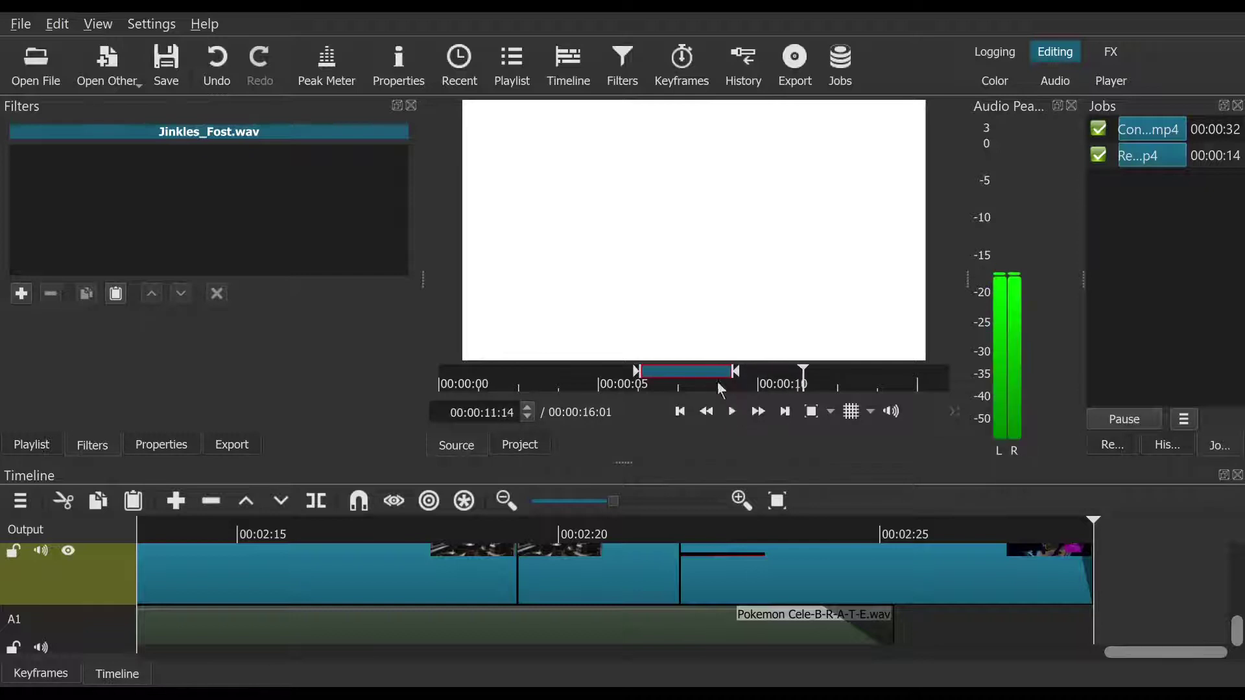
Step: Place the trimmed Jinkles_Fost.wav on A1 at 00:02:28:10 and extend the final subscribe slide on V1 over part of it
drag(683, 283, 1096, 628)
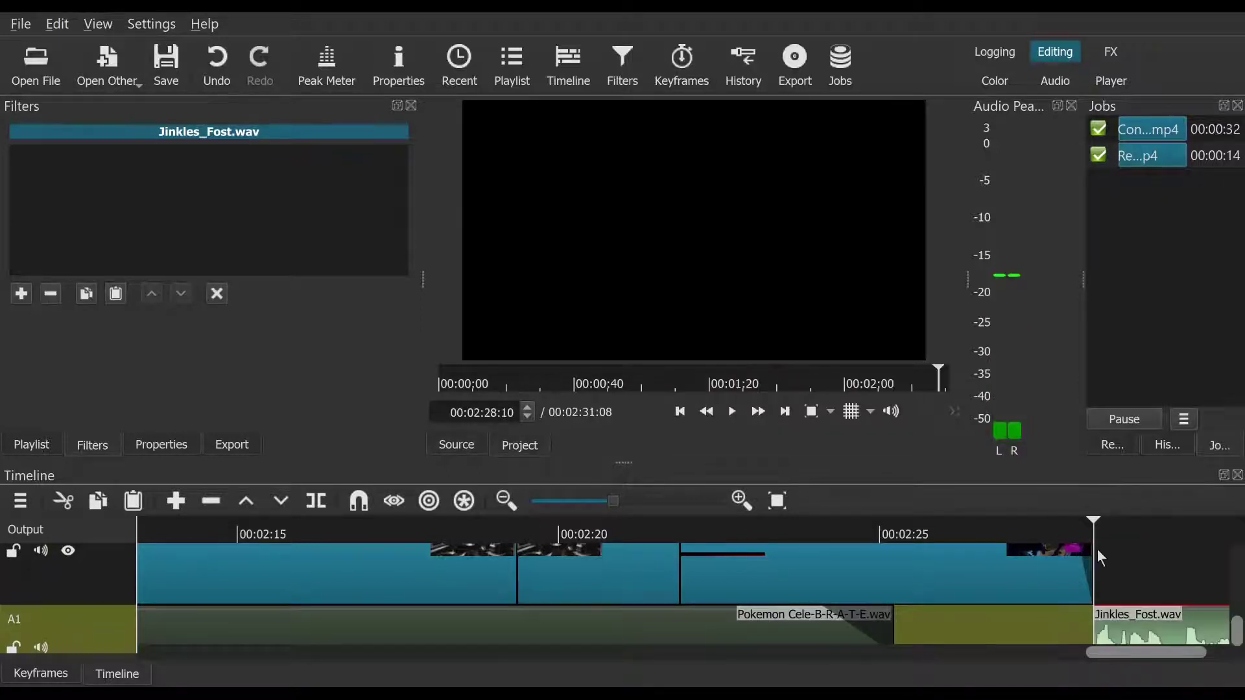
drag(1130, 577, 1136, 578)
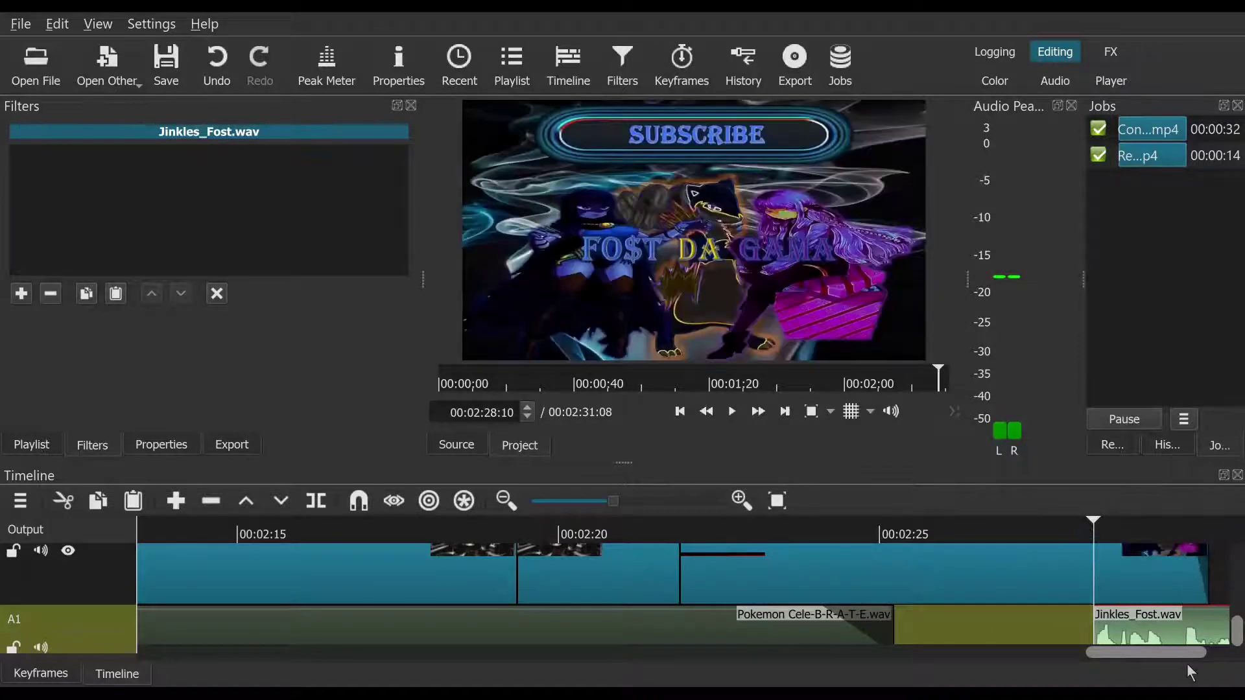
scroll(1185, 653, right, 3)
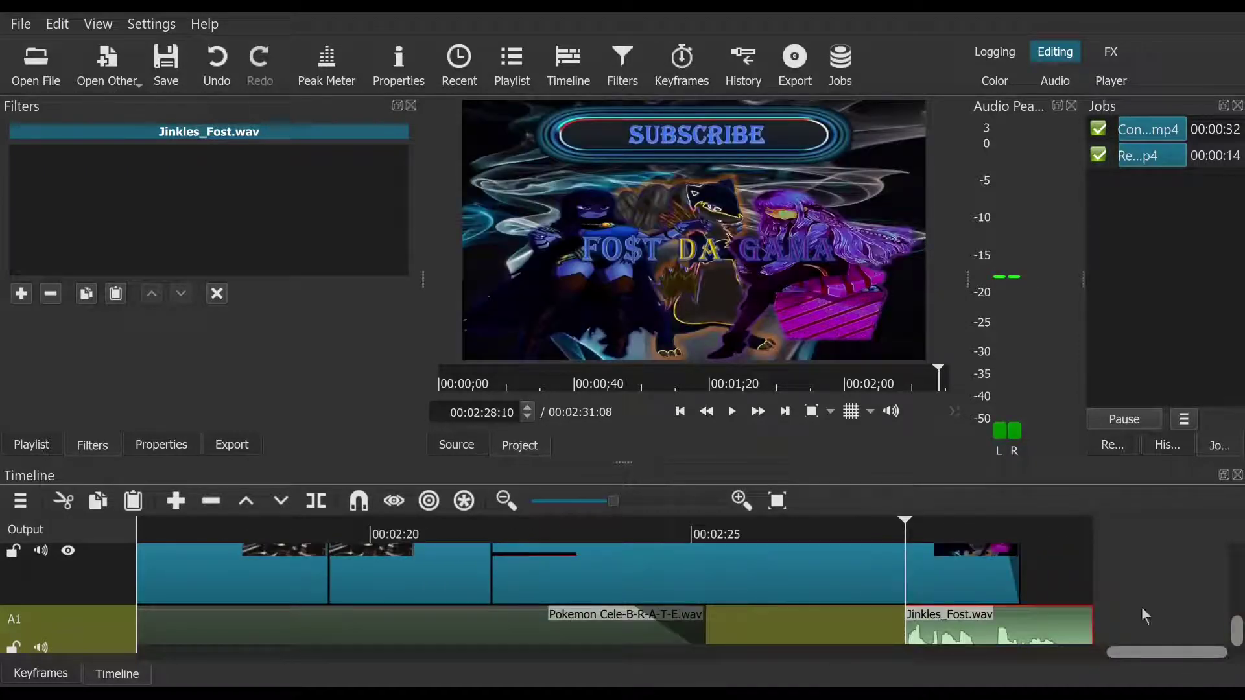
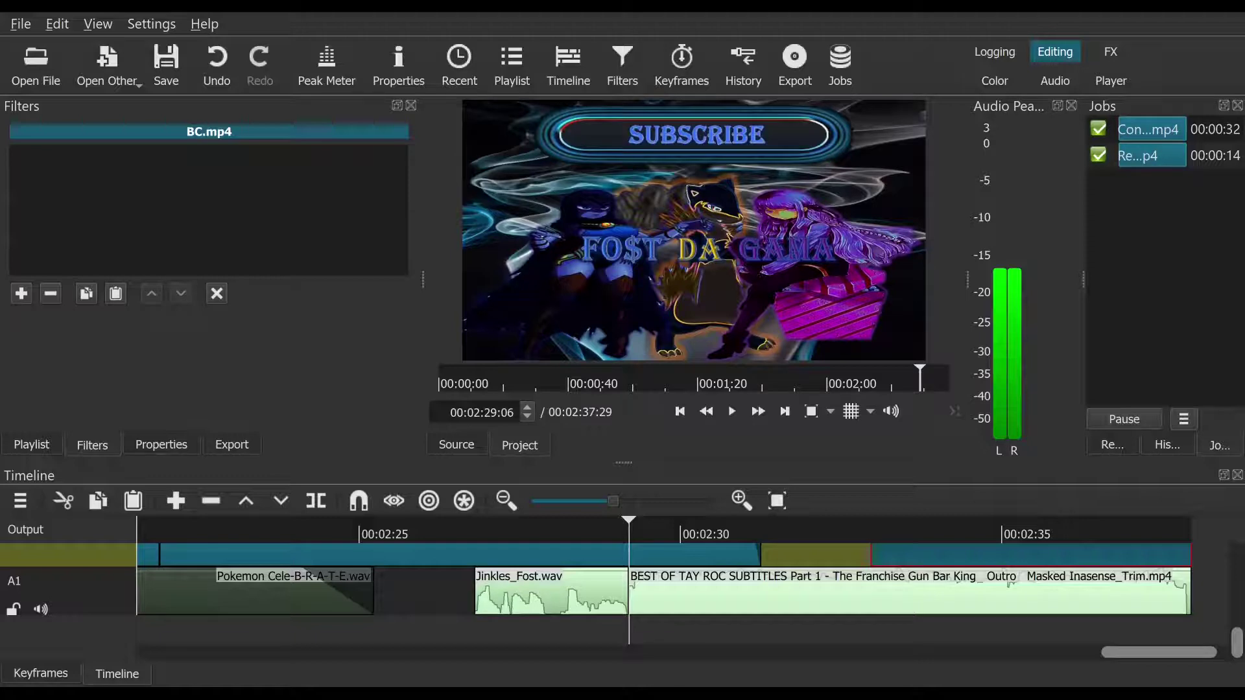
Step: Load ADK comp.mp4 as the source, pause its playback, and set its audio track to None
drag(1244, 275, 761, 275)
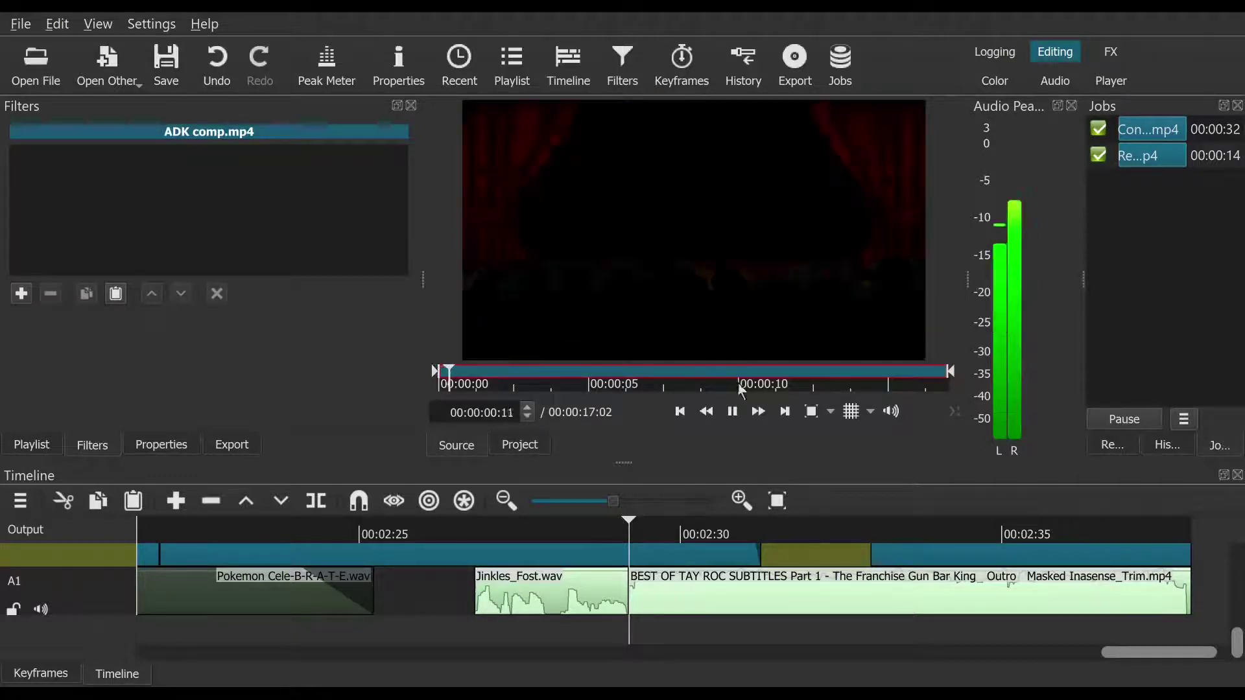
click(733, 412)
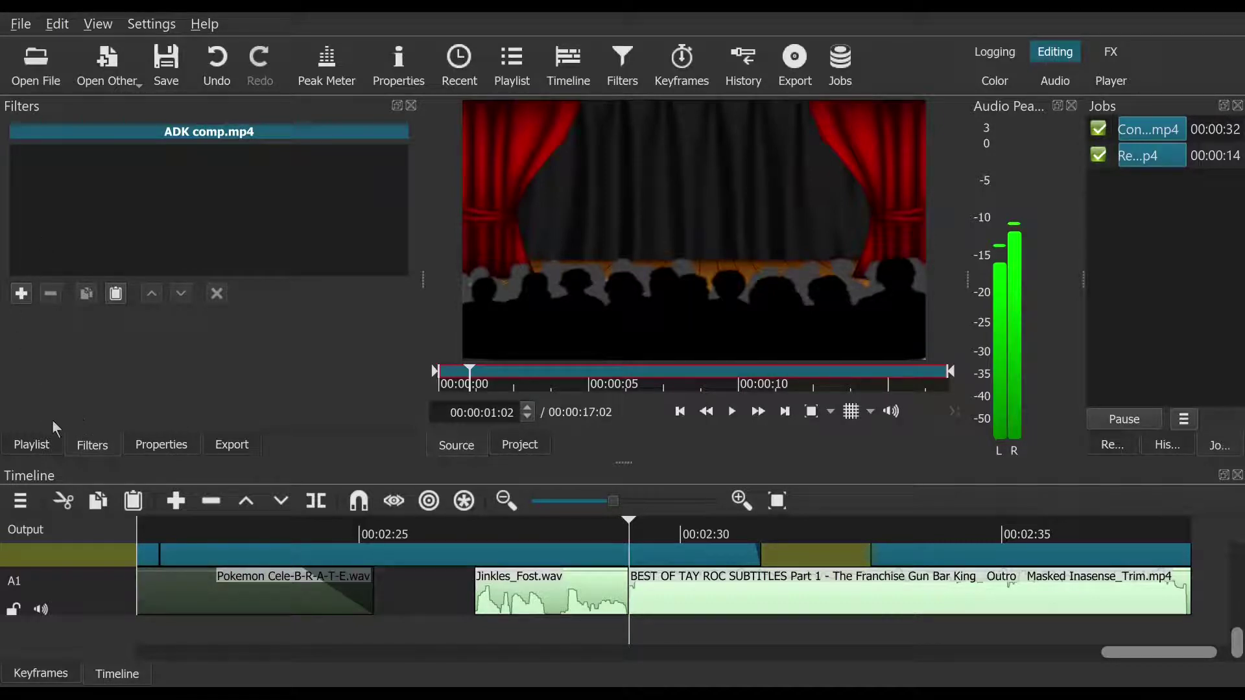
click(35, 447)
click(149, 454)
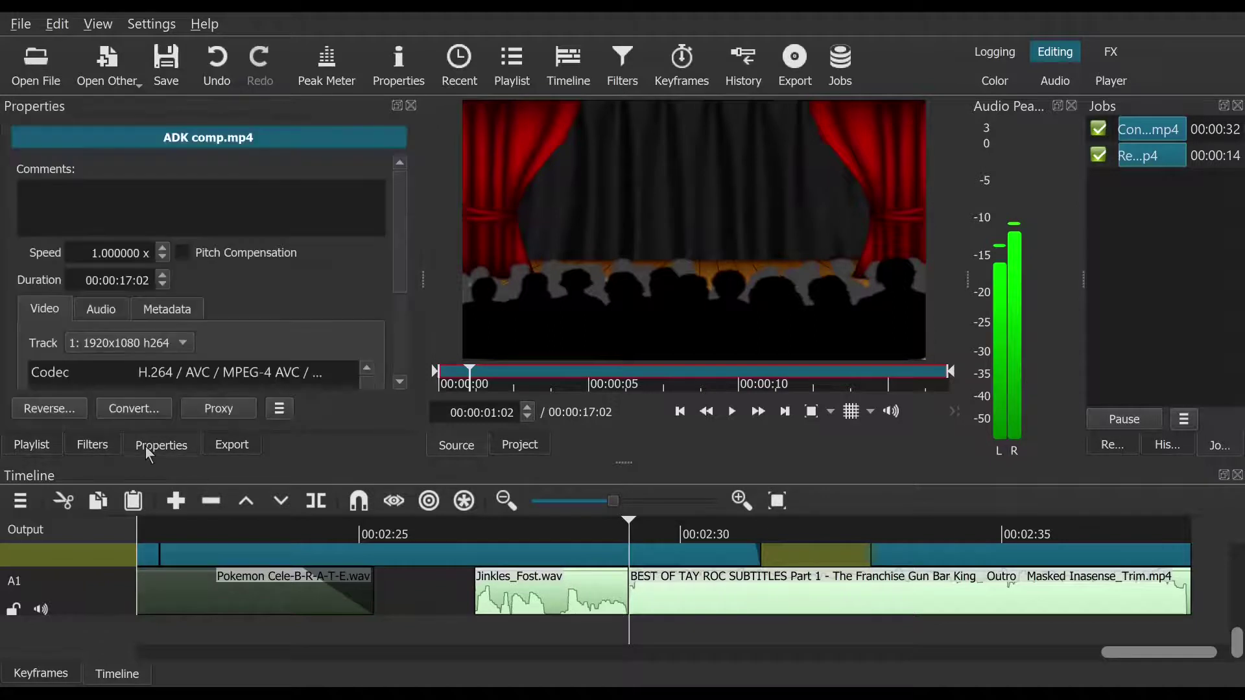
click(97, 311)
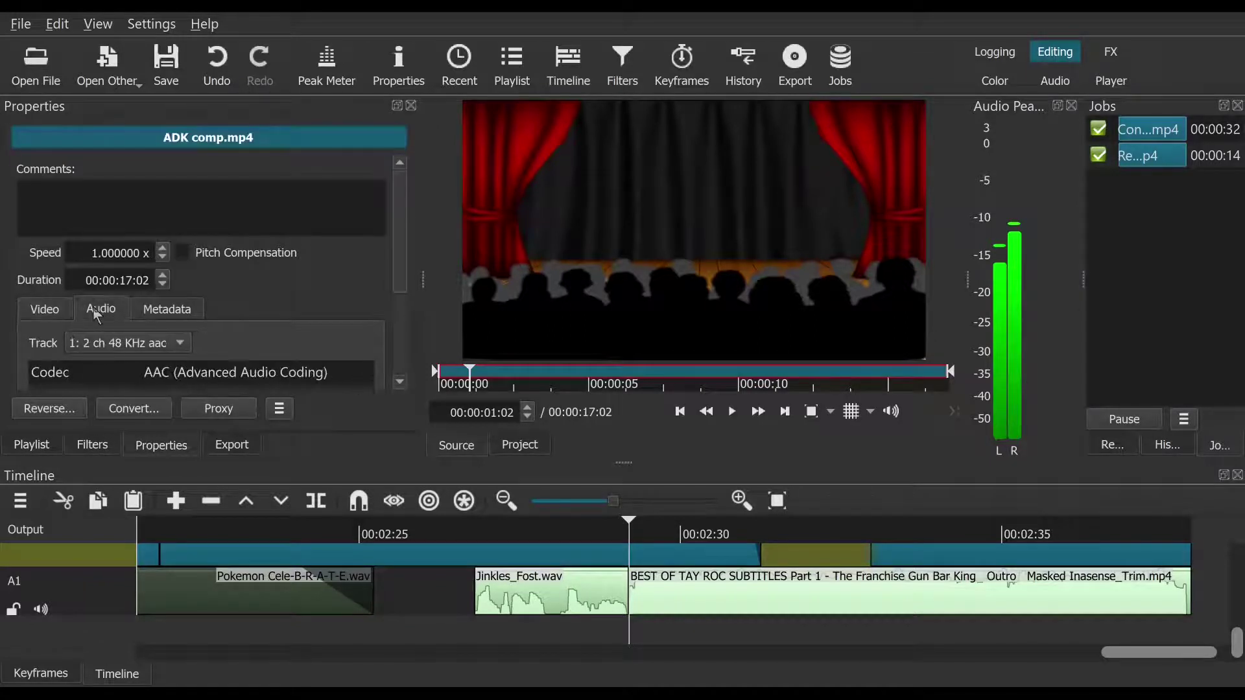
scroll(99, 332, up, 1)
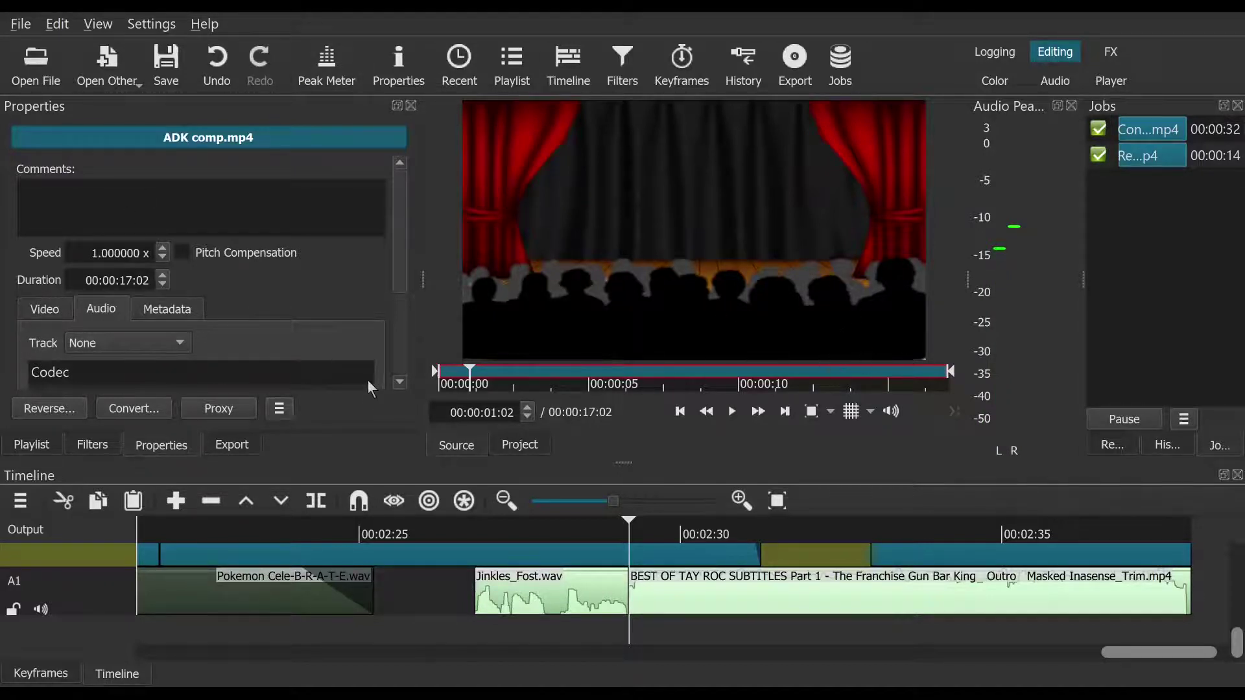
Step: Set ADK comp.mp4's in point to 00:00:09:14 and move BC.mp4 on V1 to start at about 00:02:38
mouse_move(435, 371)
mouse_down()
mouse_move(648, 353)
mouse_move(752, 330)
mouse_move(710, 333)
mouse_move(723, 335)
mouse_up()
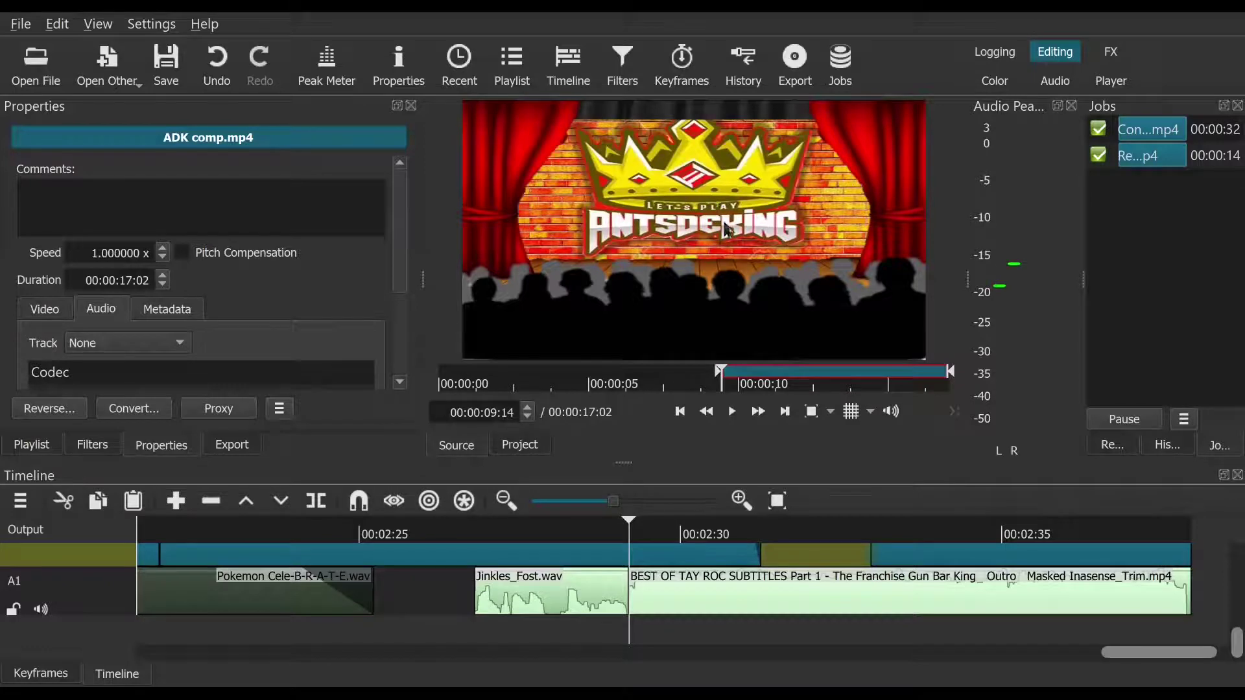
click(1001, 572)
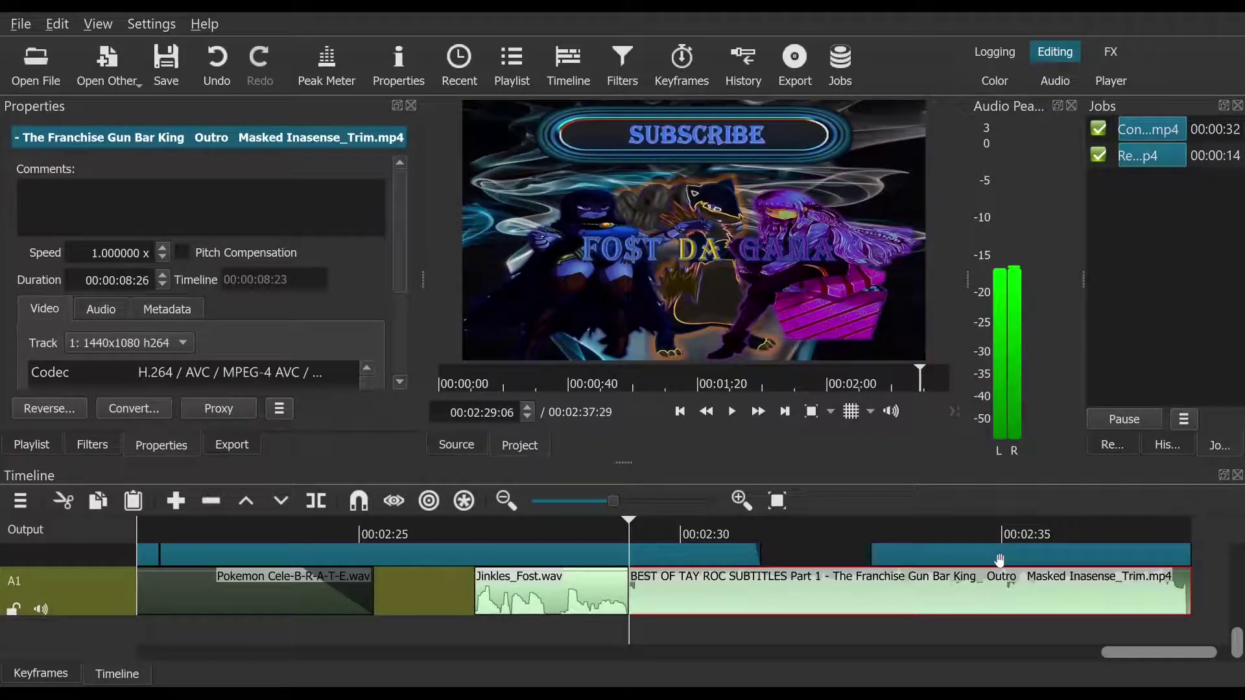
drag(1000, 560, 1040, 548)
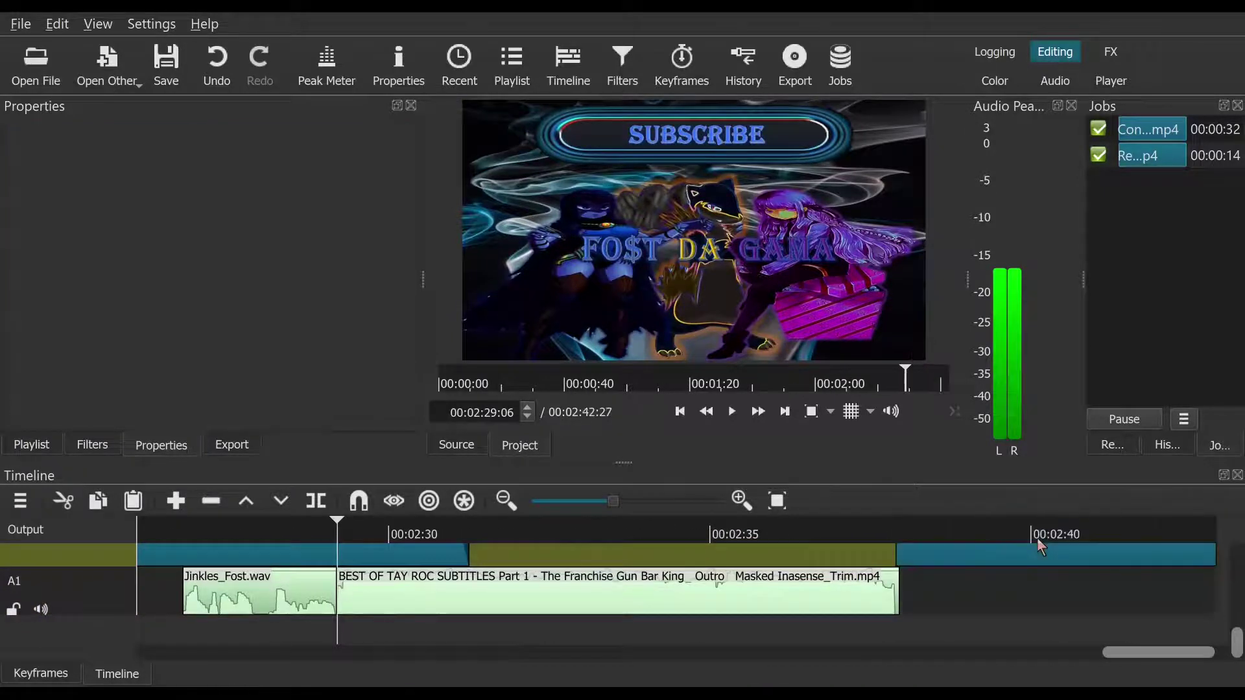
Step: Shift BC.mp4 to start at about 00:02:40 and place the trimmed ADK comp.mp4 on V1 directly after the subscribe slide
click(450, 447)
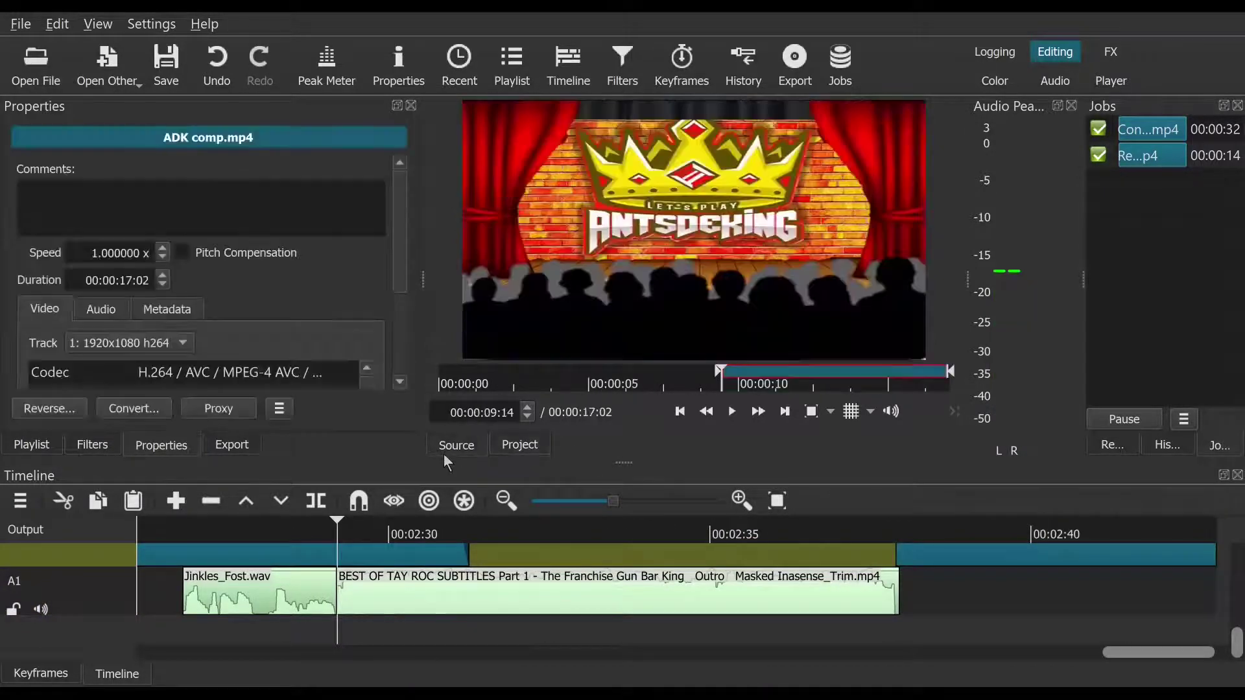
drag(622, 290, 473, 498)
drag(923, 557, 1064, 563)
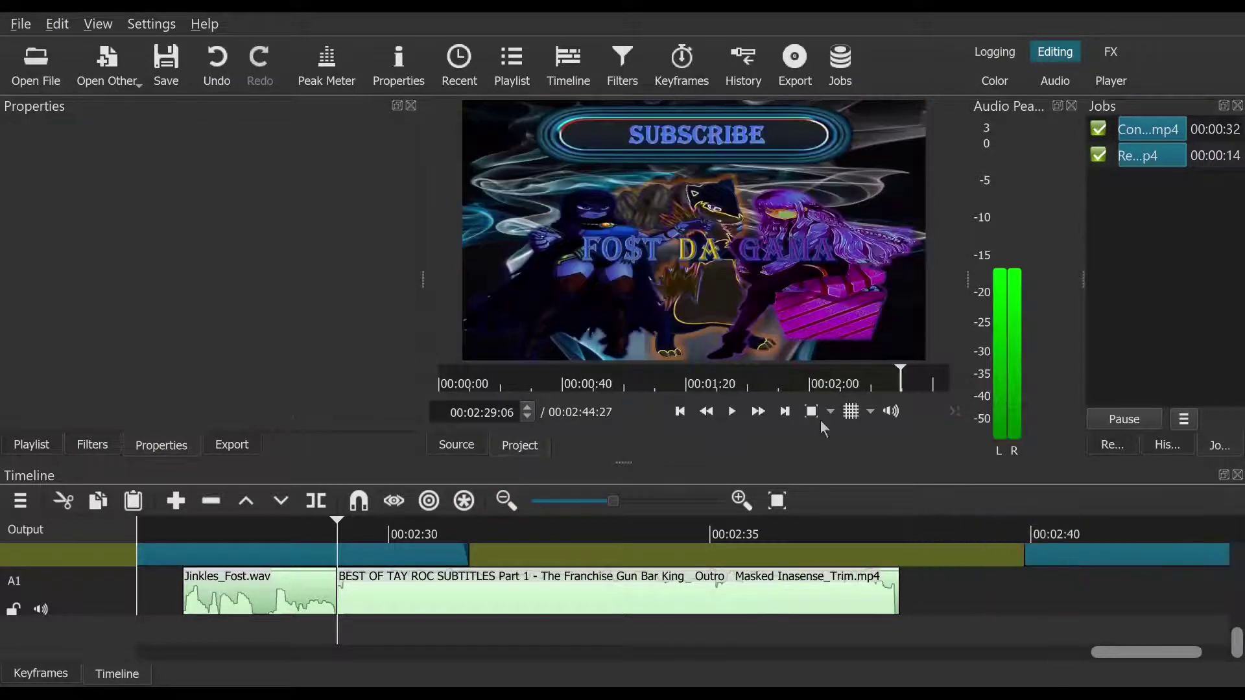
click(437, 446)
drag(655, 269, 473, 505)
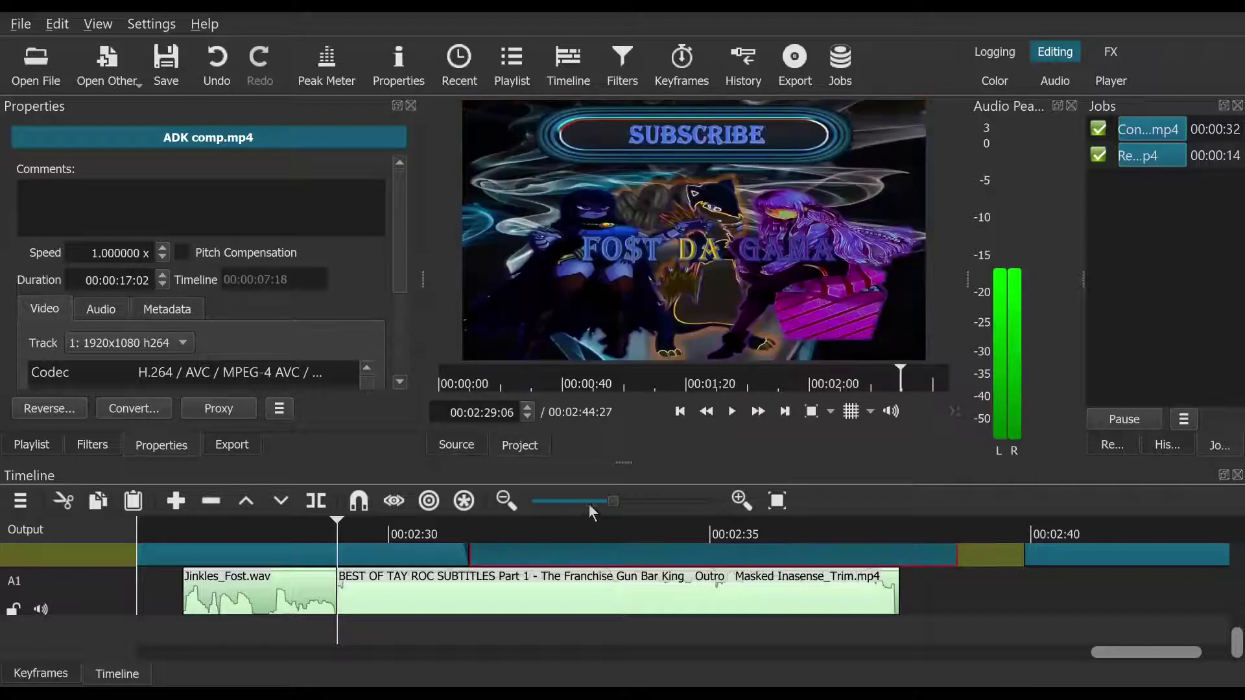
Step: Play the ending to 00:02:35:04, split ADK comp.mp4 there, and remove its remaining part
click(678, 528)
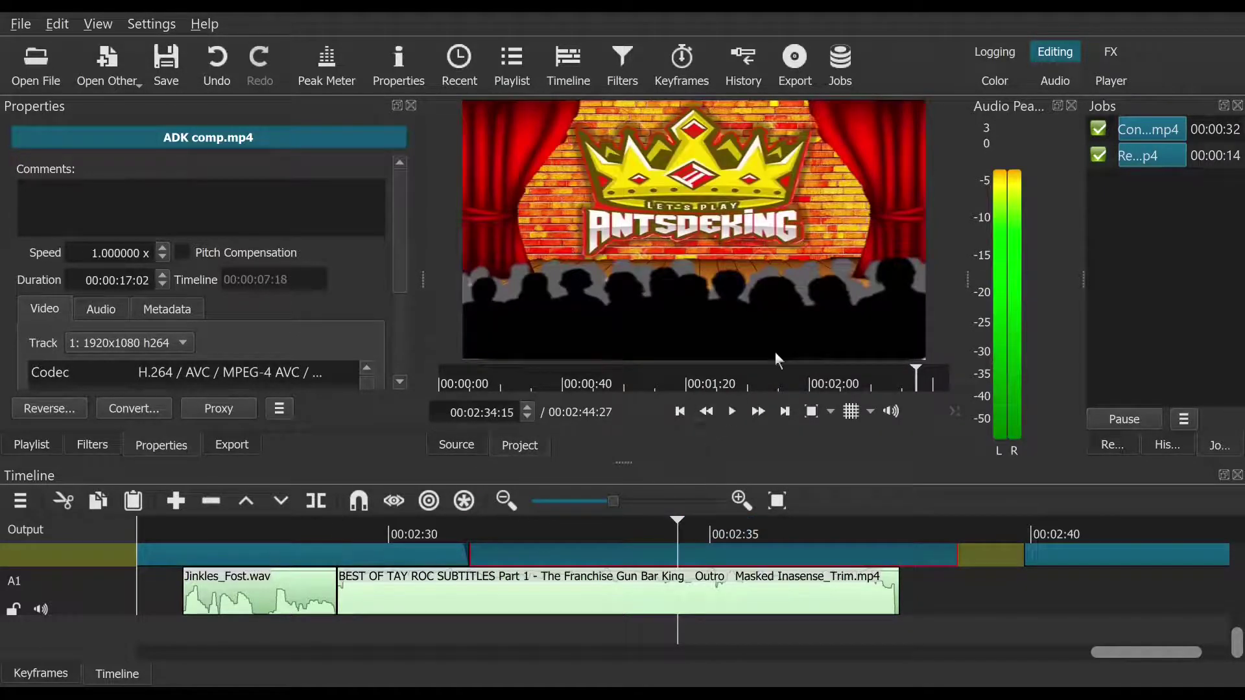
click(731, 412)
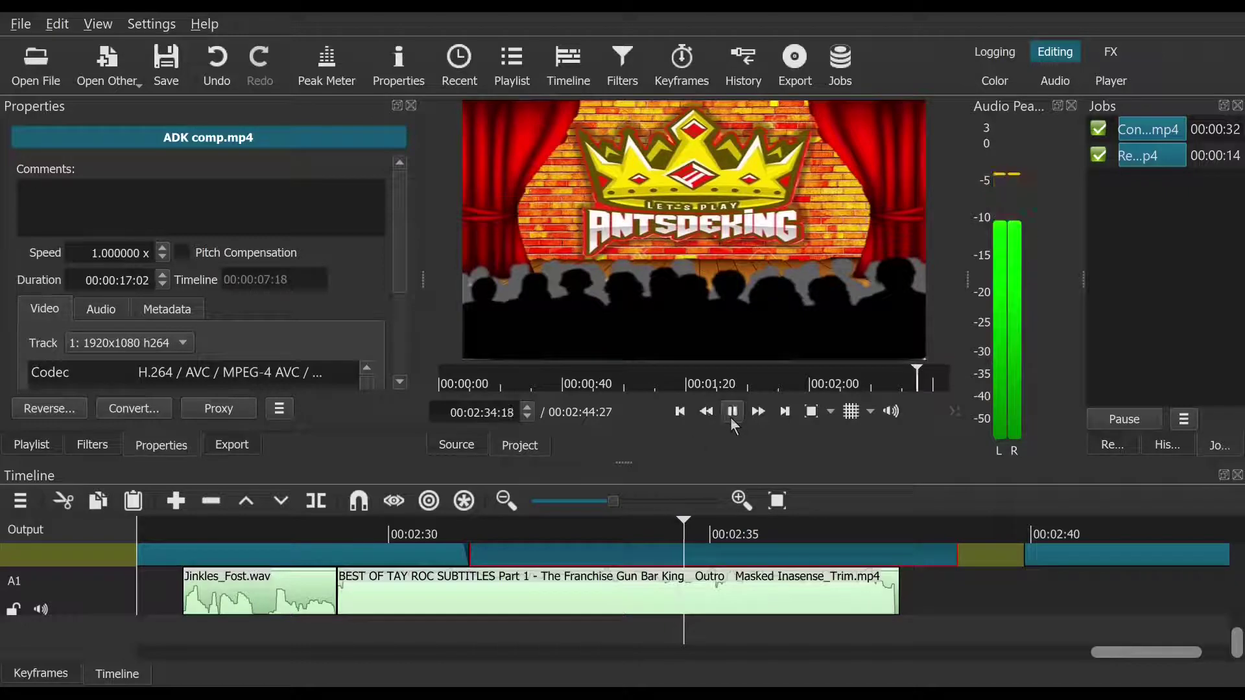
click(732, 412)
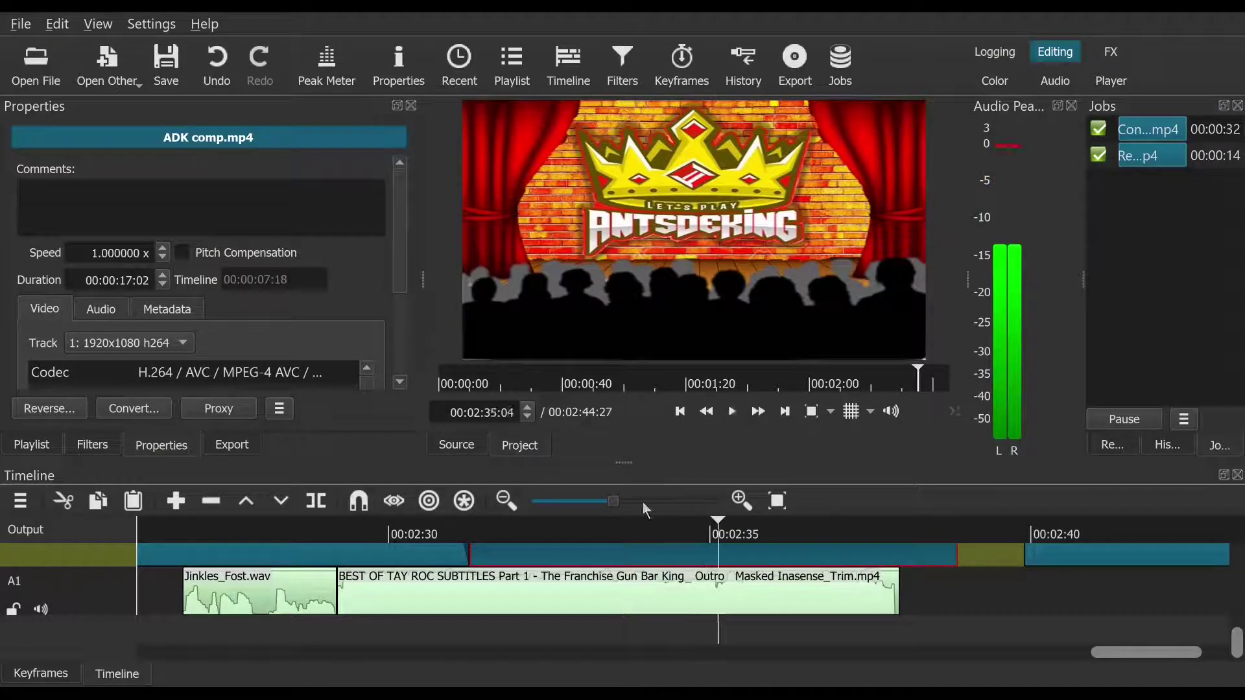
click(318, 501)
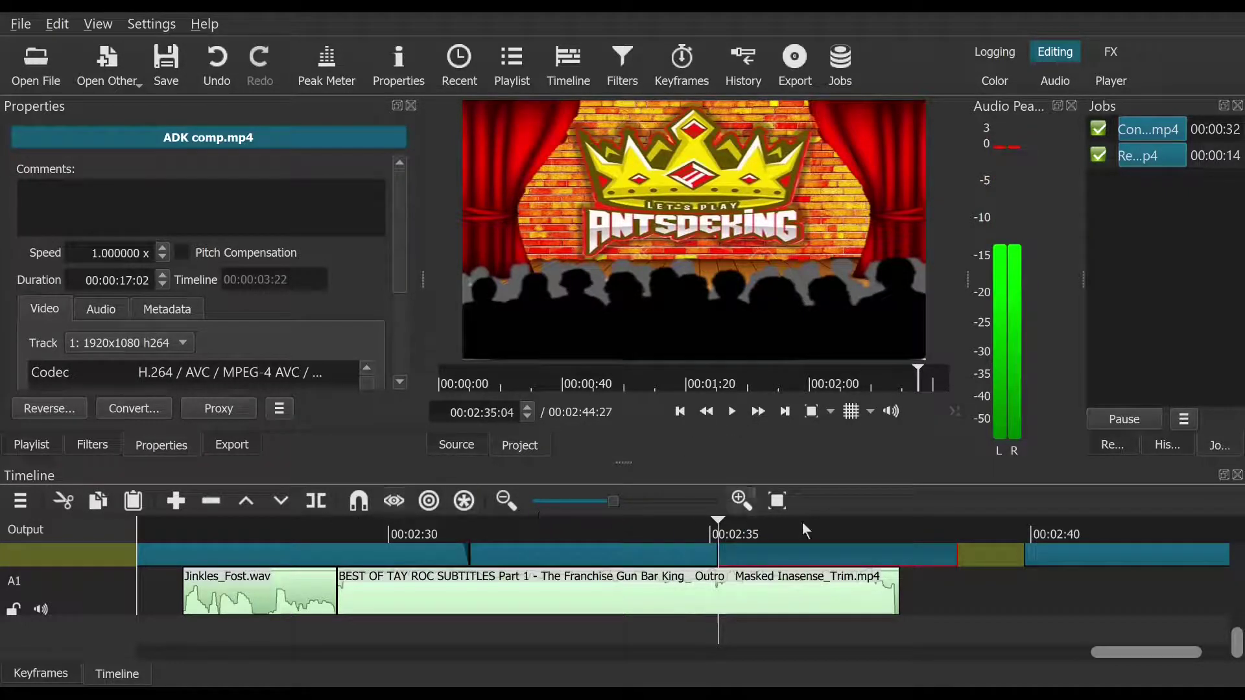
right_click(871, 546)
click(914, 550)
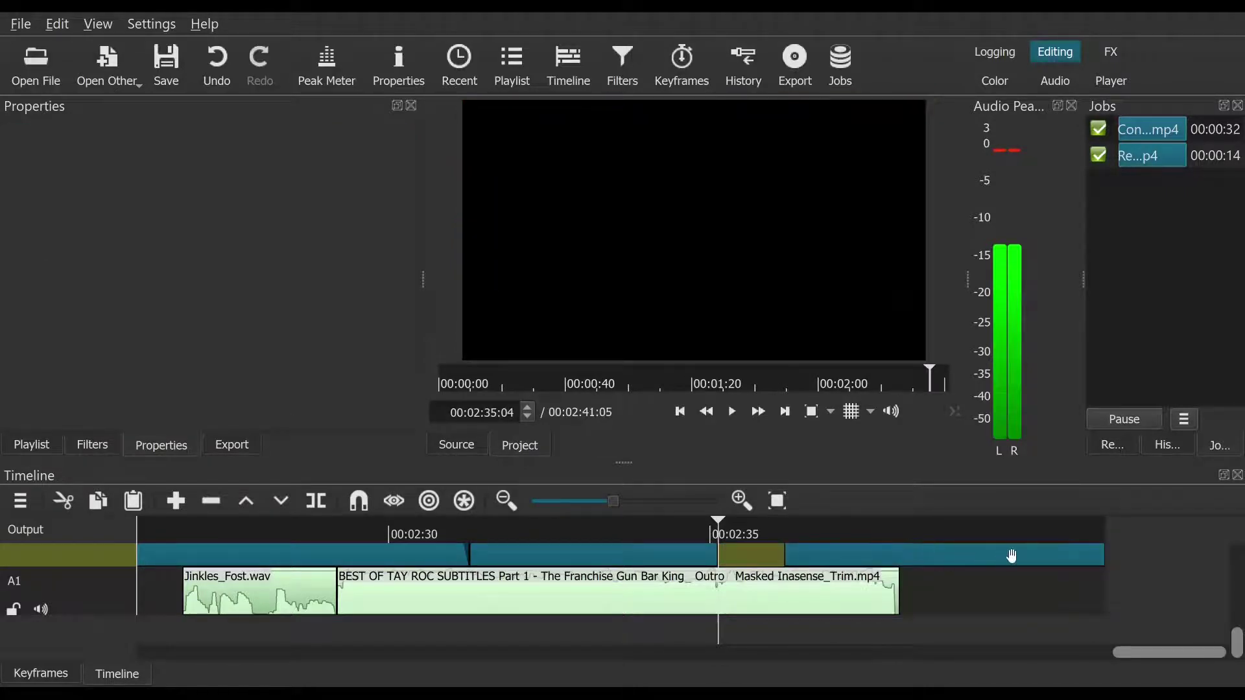
Step: Move BC.mp4 on V1 directly against the end of ADK comp.mp4 and play back the joined ending
drag(1009, 556, 931, 559)
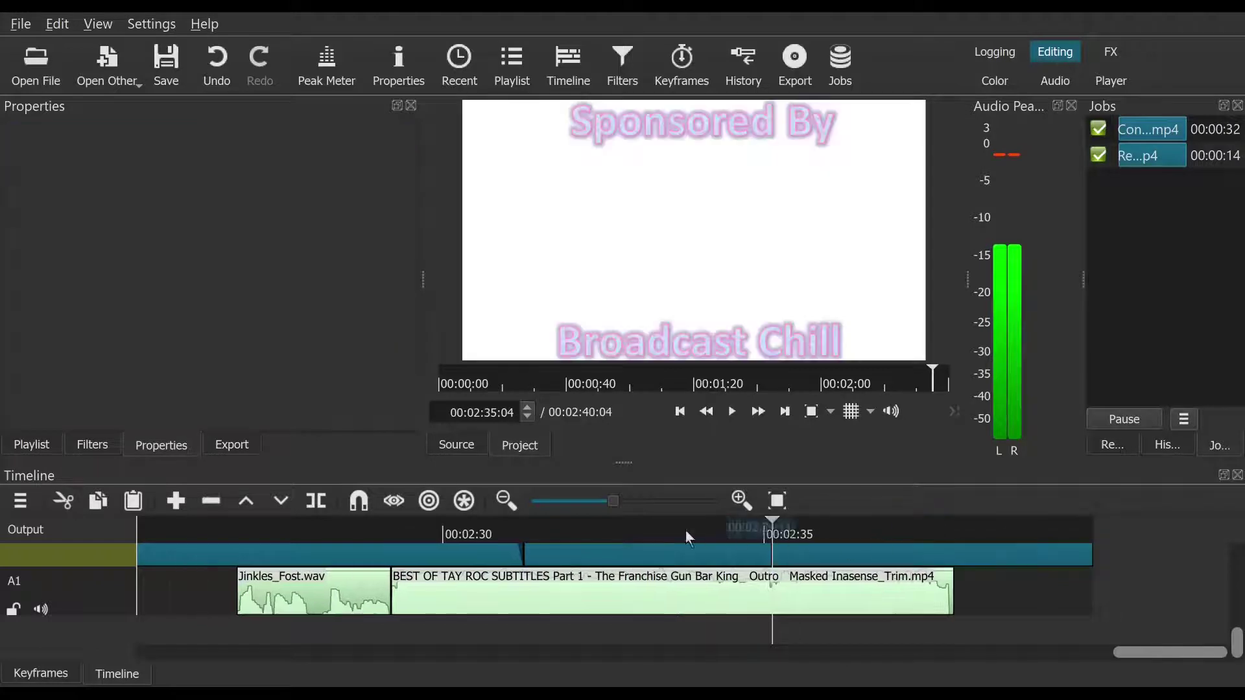
click(562, 525)
click(732, 423)
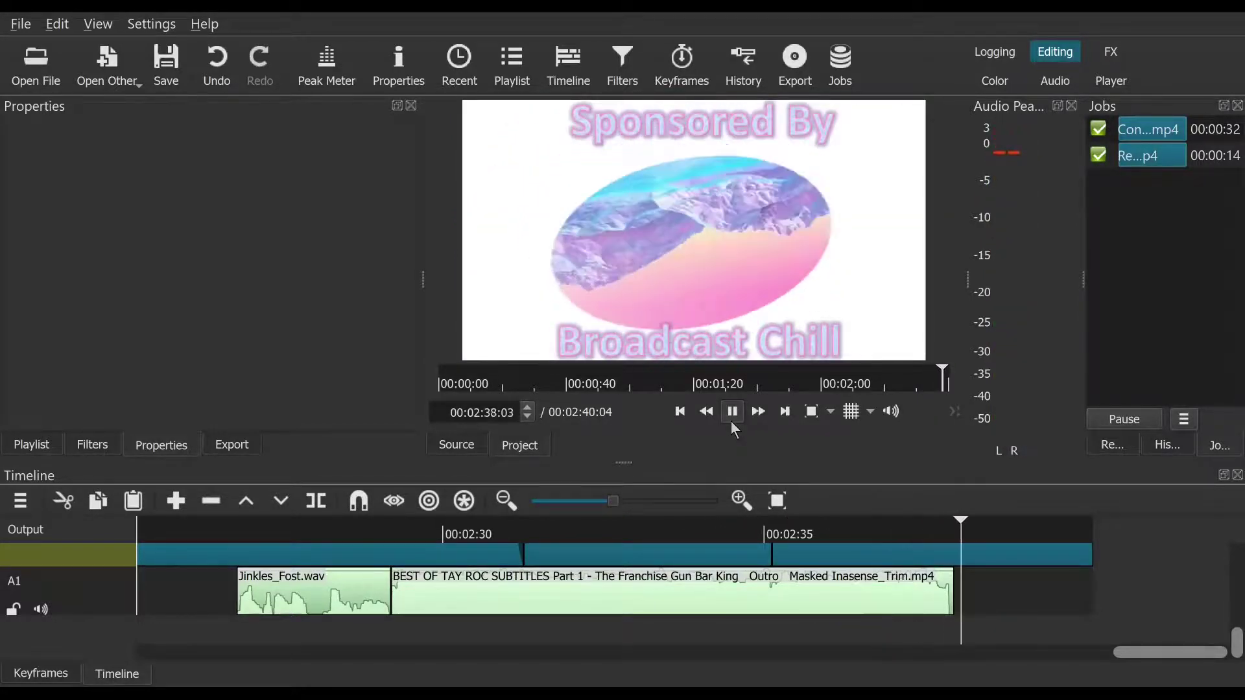
click(732, 412)
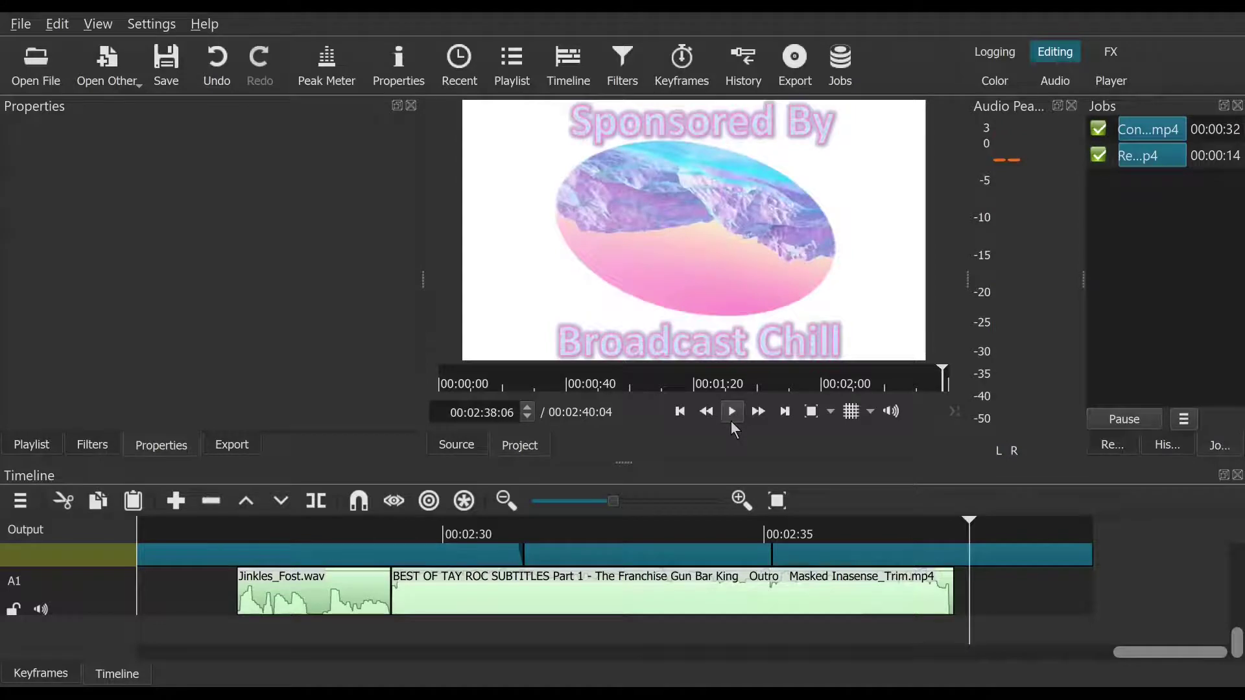
Step: Split BC.mp4 at 00:02:36:29 and remove the part after the cut
click(681, 412)
click(837, 527)
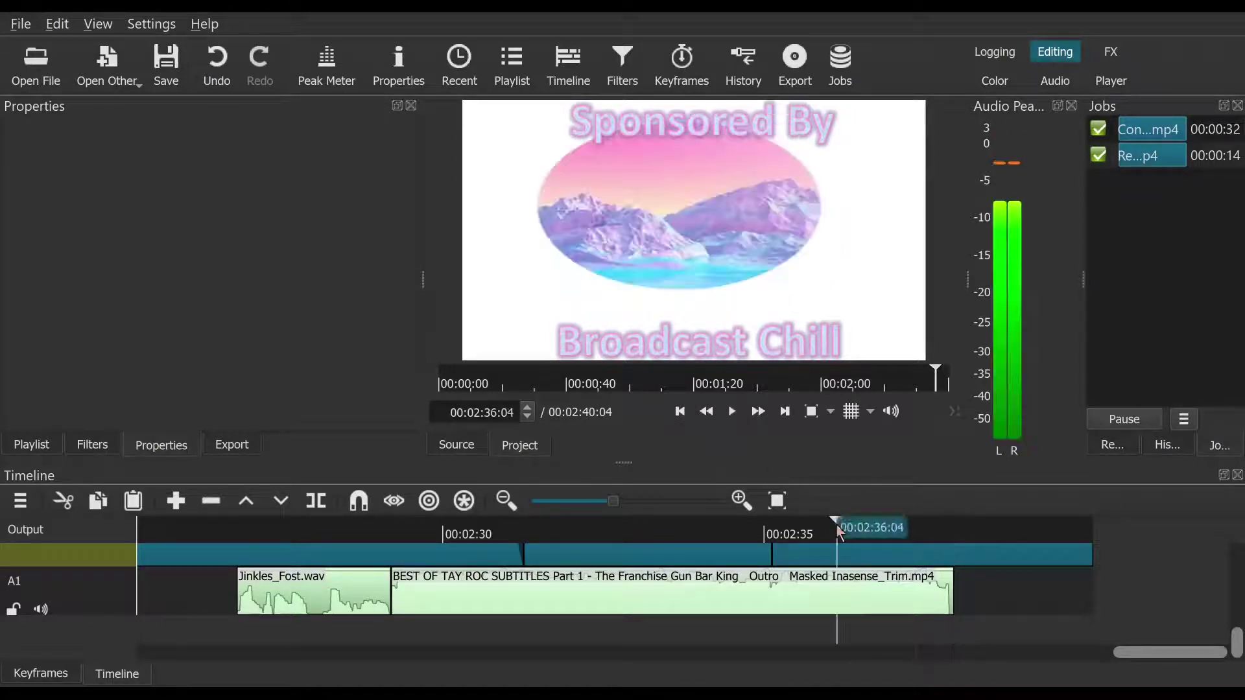
click(812, 527)
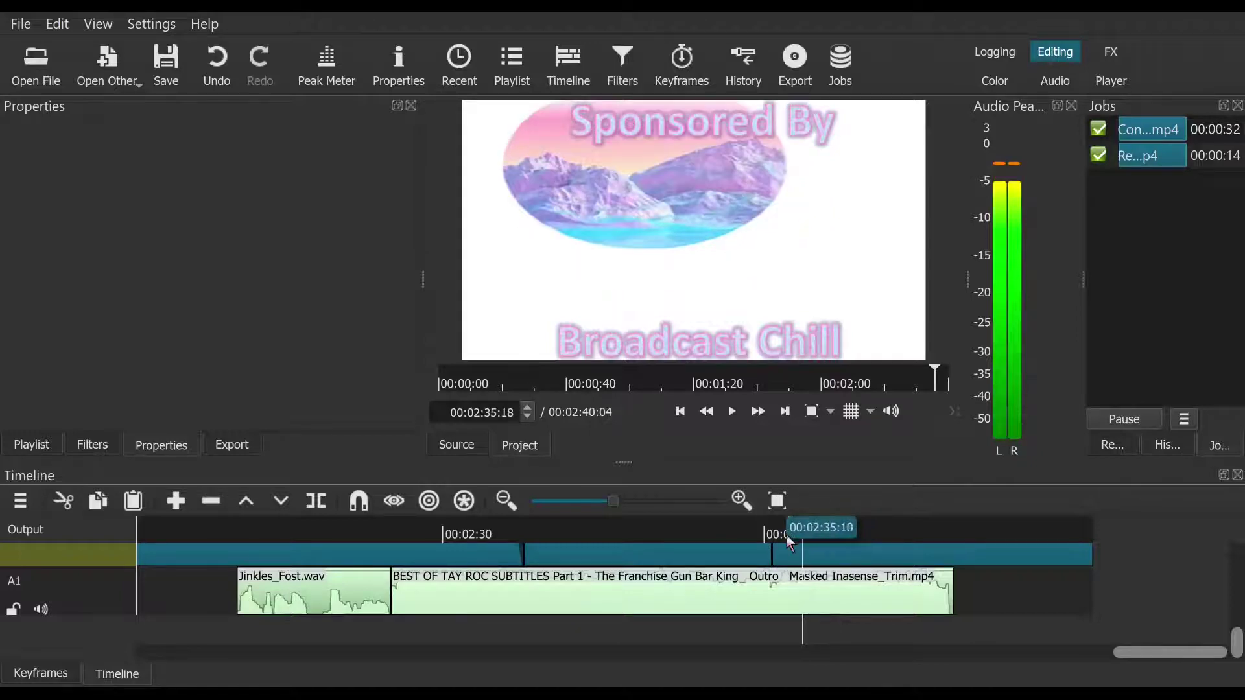
click(837, 538)
drag(841, 549, 890, 555)
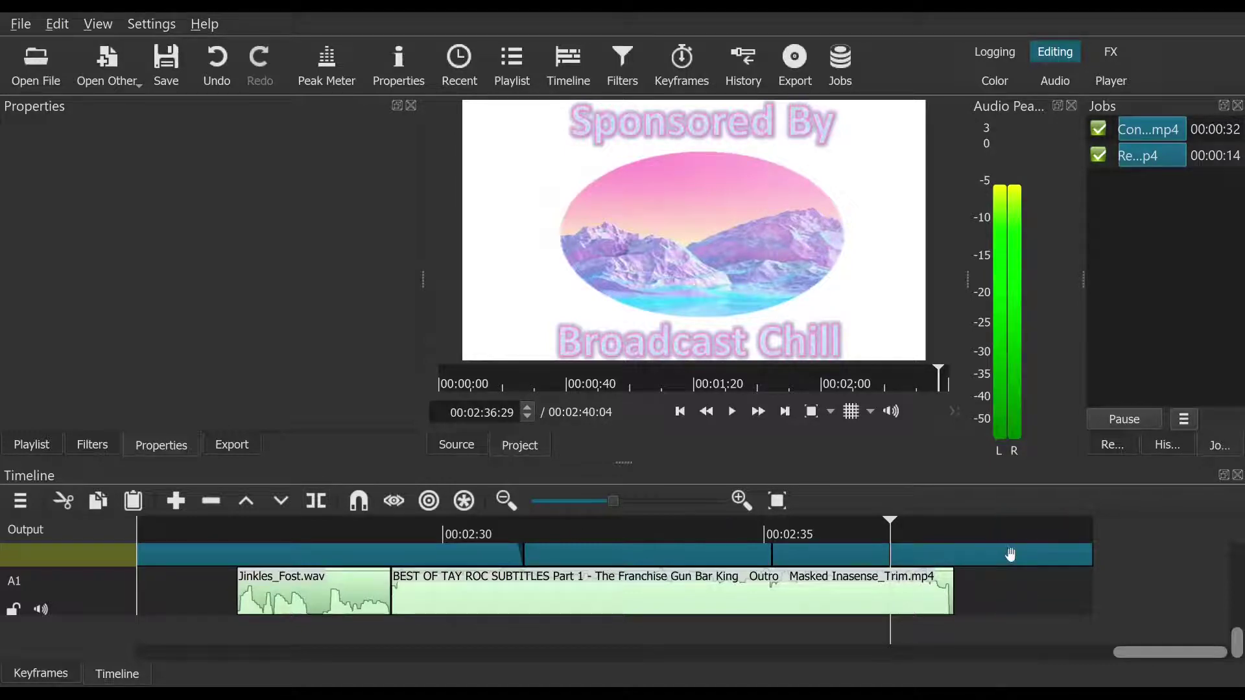
right_click(963, 559)
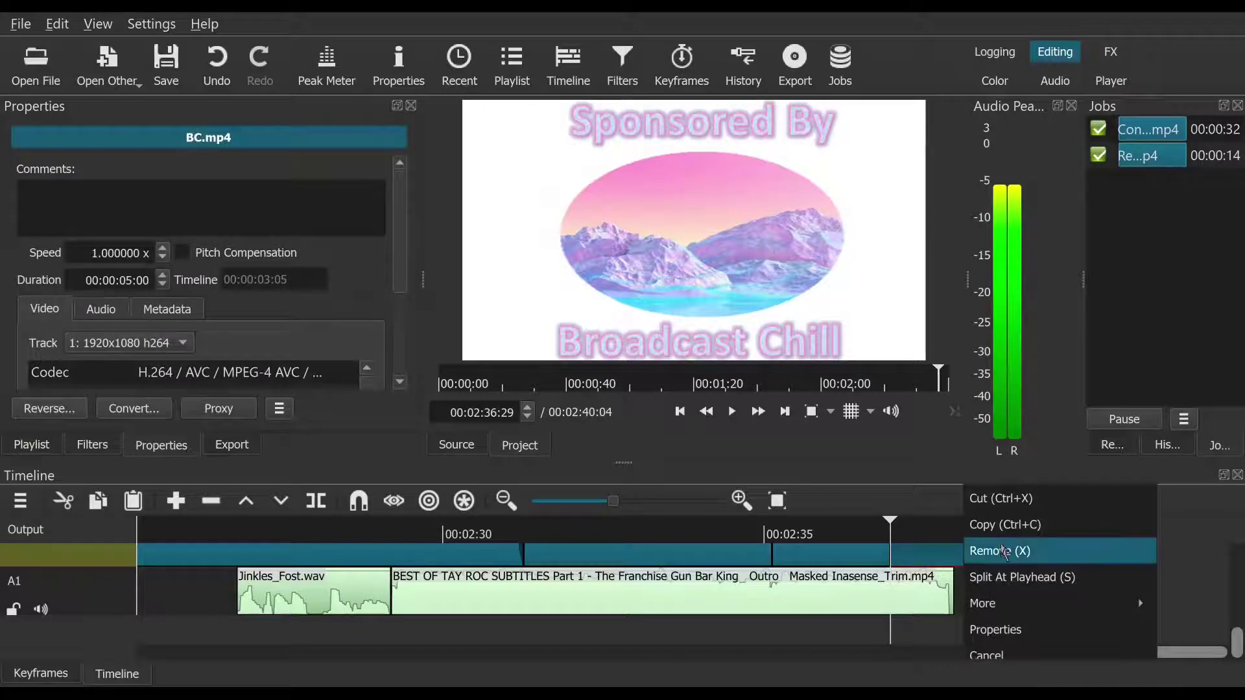
click(1032, 551)
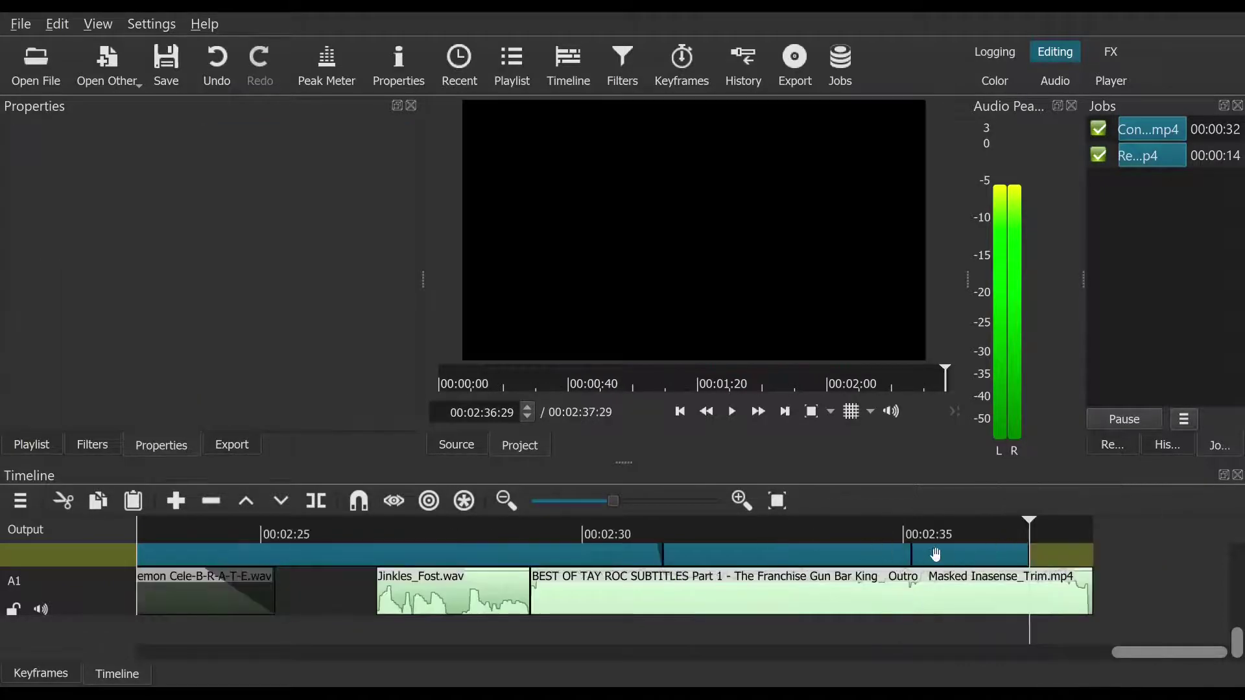
Step: Move the shortened BC.mp4 to end with the outro audio, extend ADK comp.mp4 to meet it, and preview from 00:02:30:24
drag(956, 559, 1010, 551)
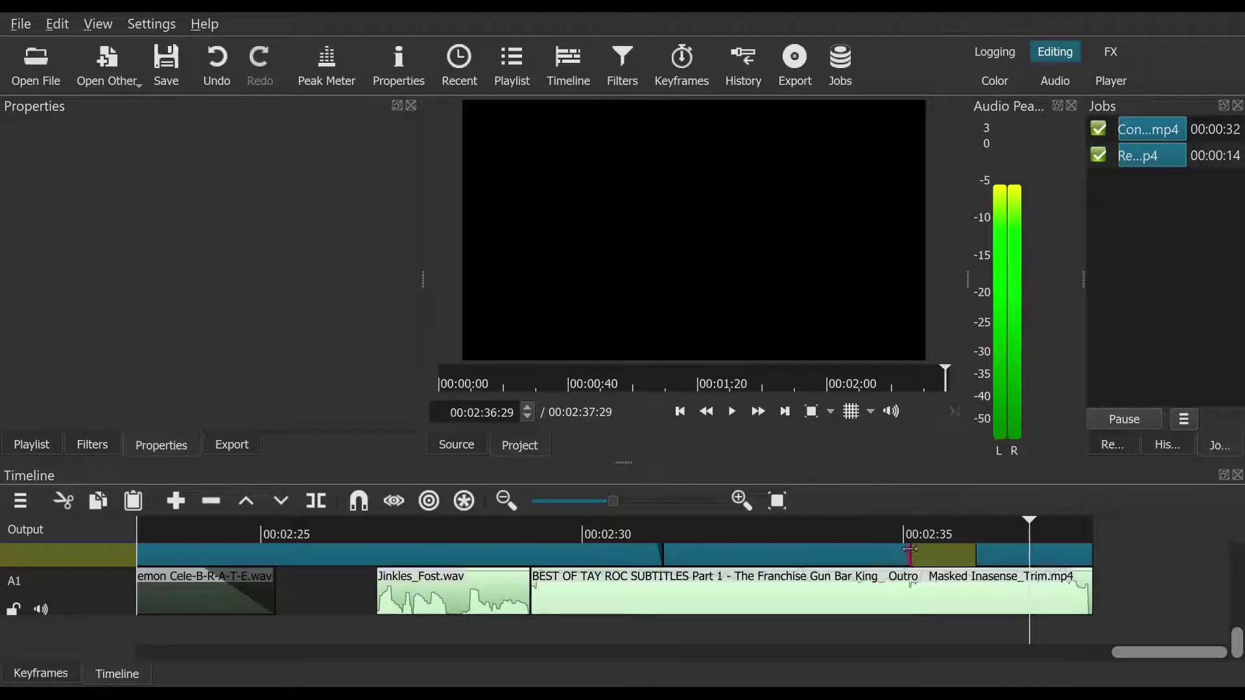
drag(938, 566, 986, 551)
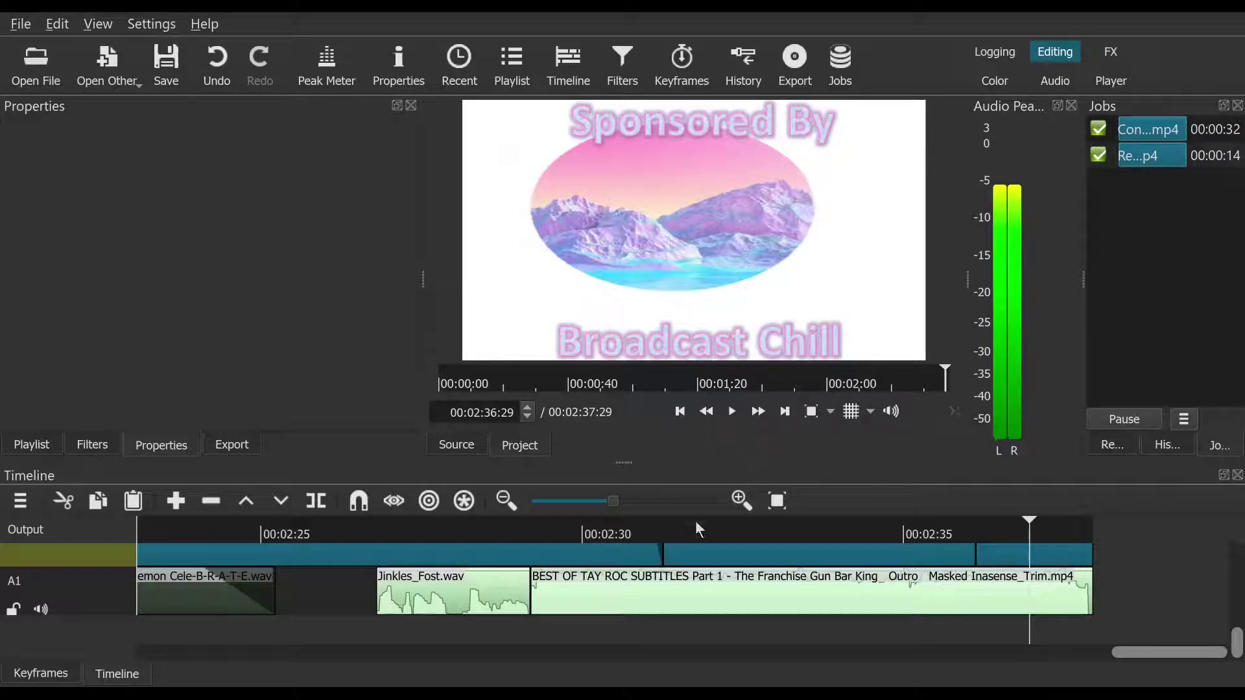
click(729, 538)
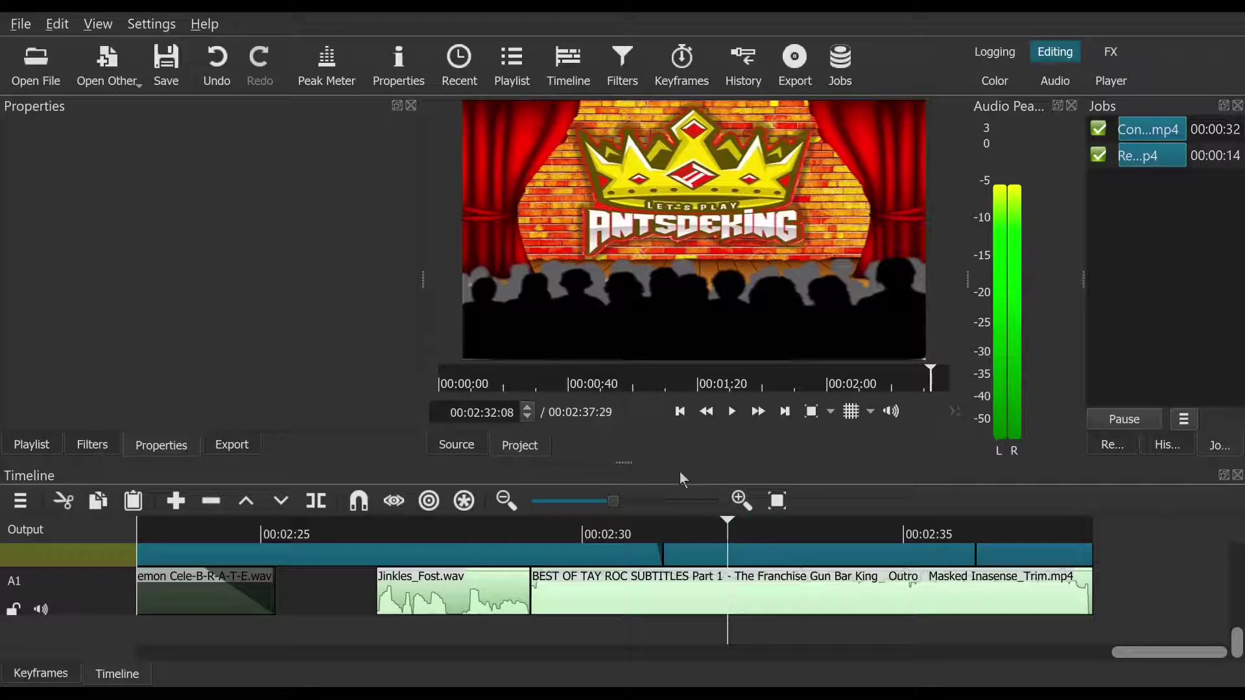
click(640, 538)
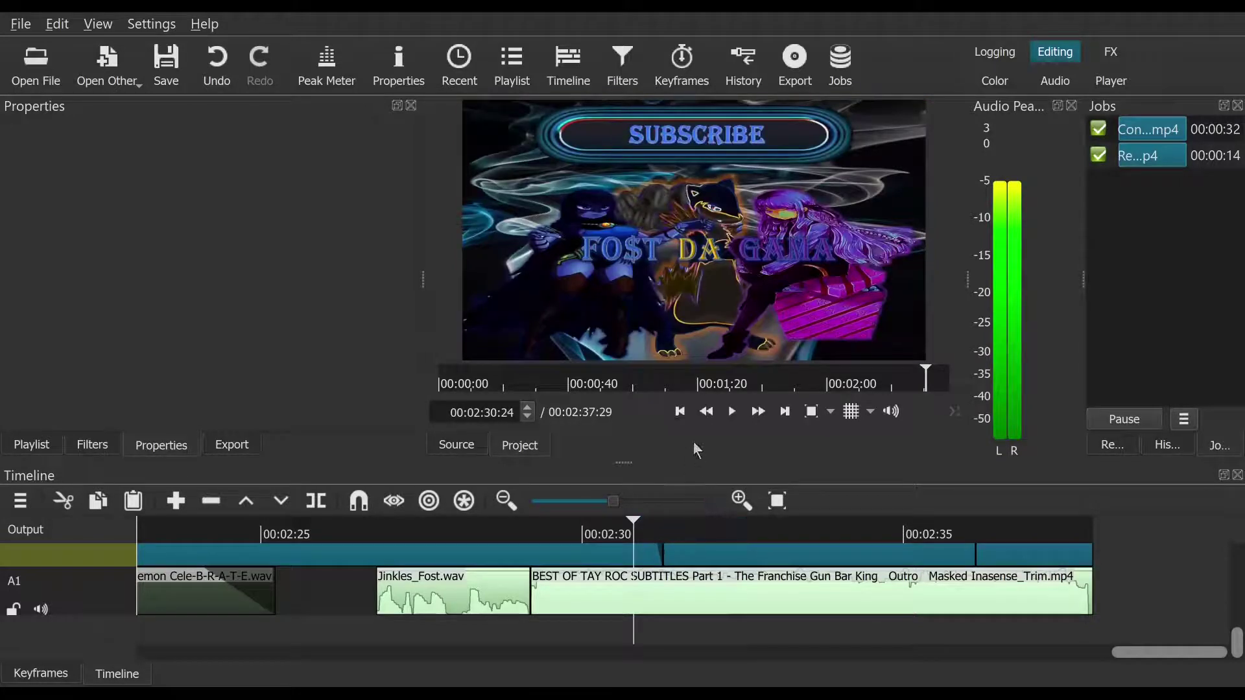
click(733, 412)
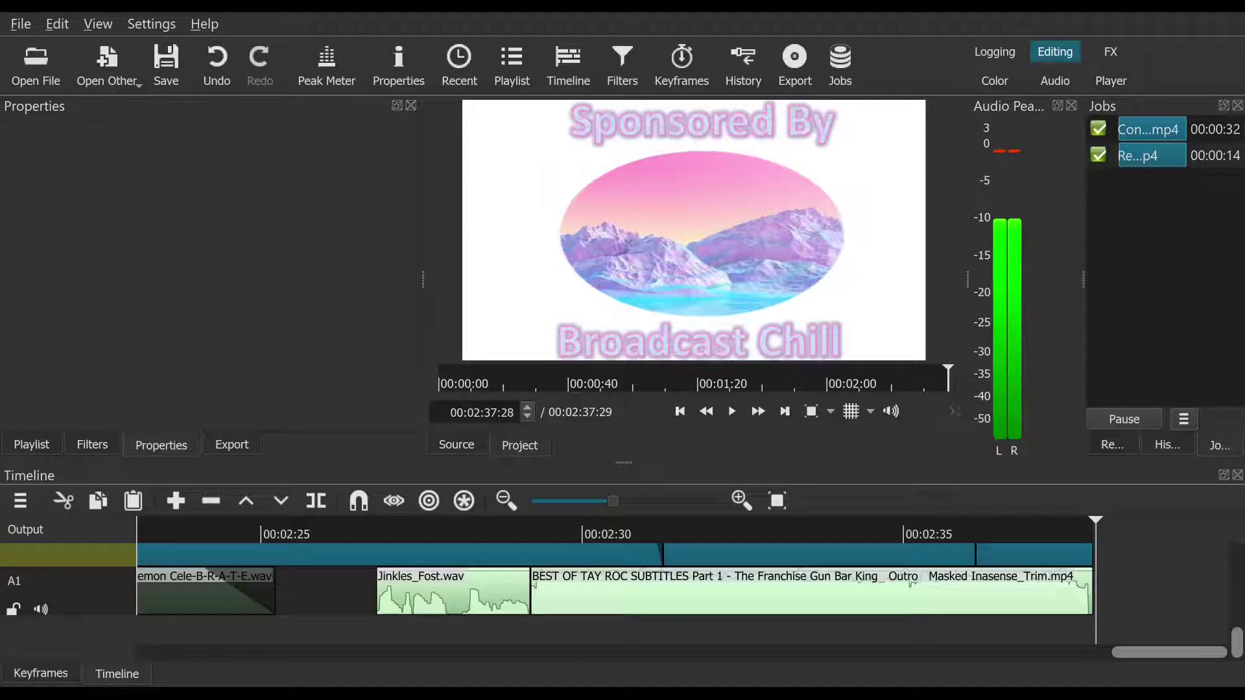
Step: Load the second finished job's Tsu Surf SMACK URL trim, place it on V1 after BC.mp4, and play it through
double_click(1141, 156)
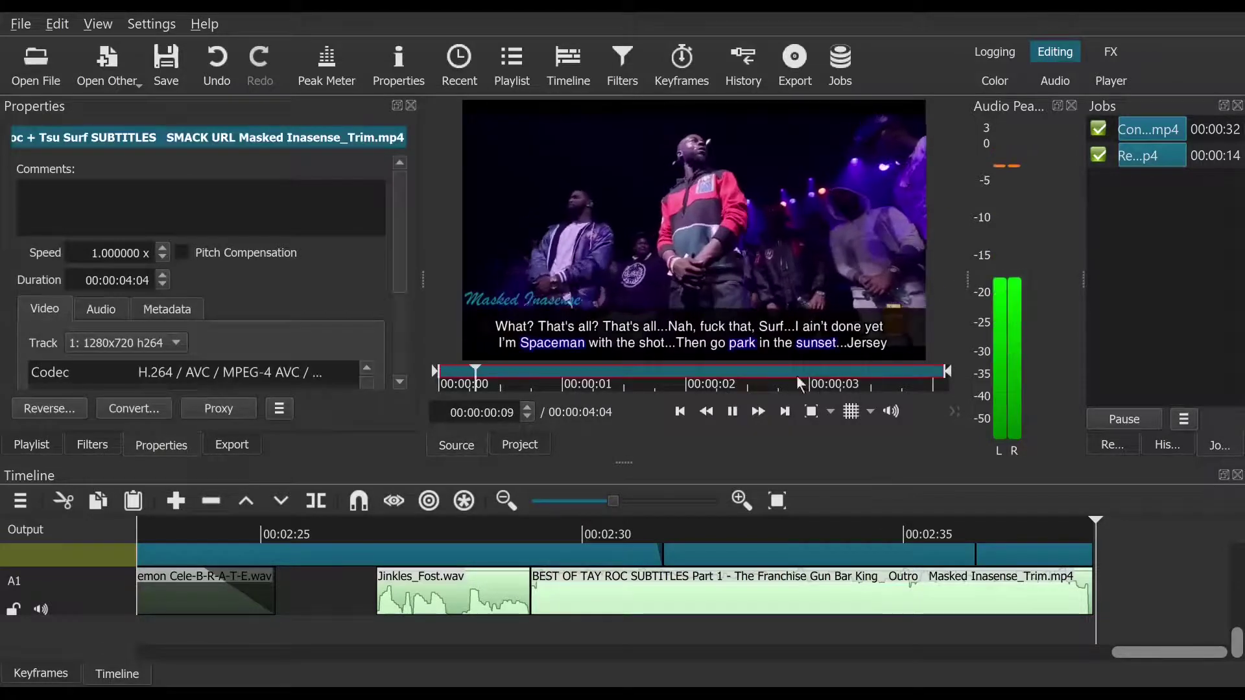
click(733, 413)
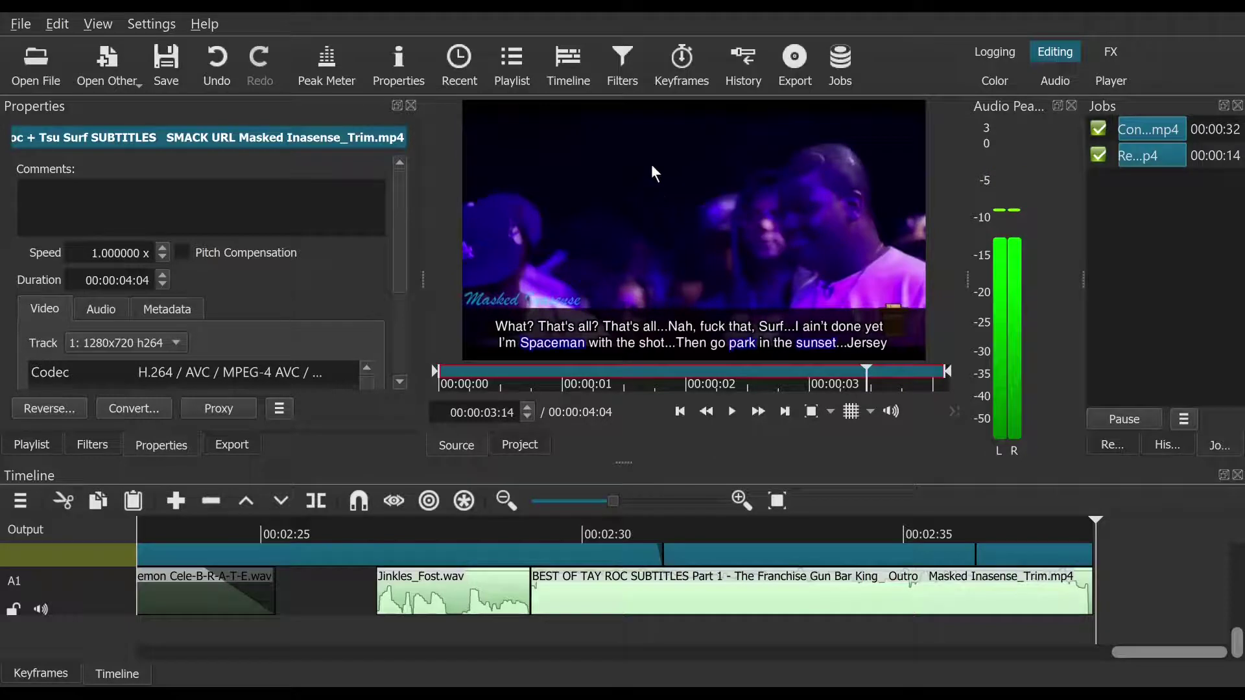
drag(651, 165, 1096, 514)
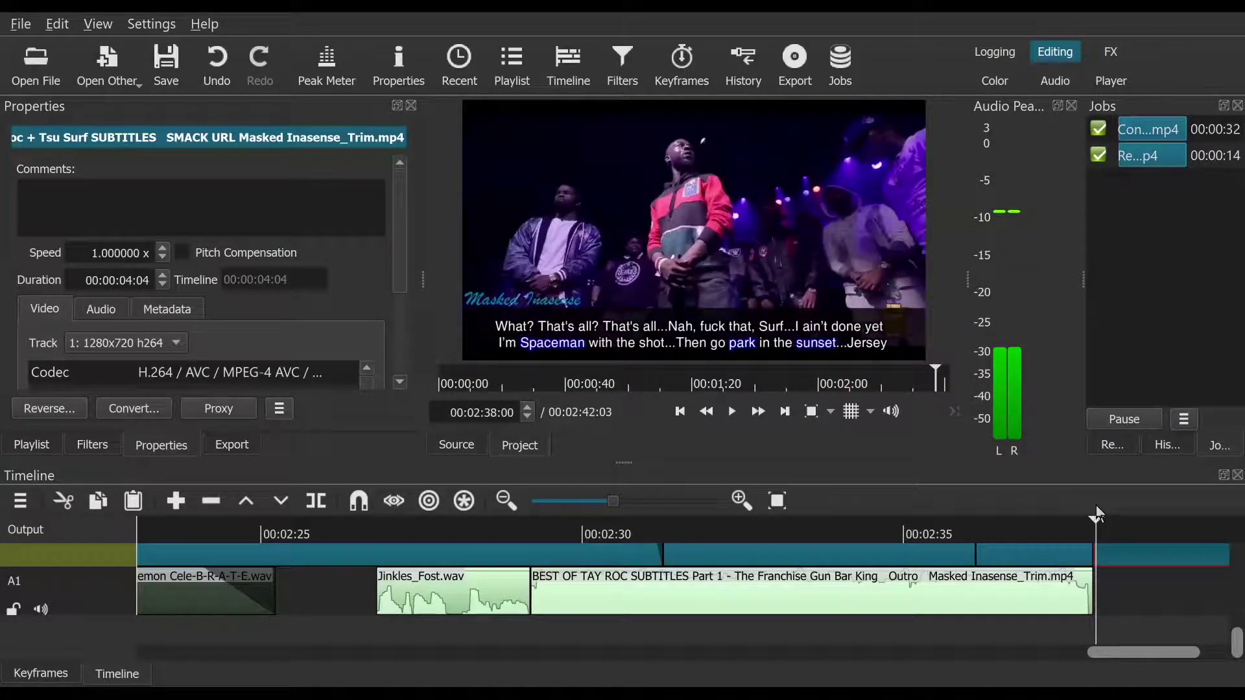
click(733, 419)
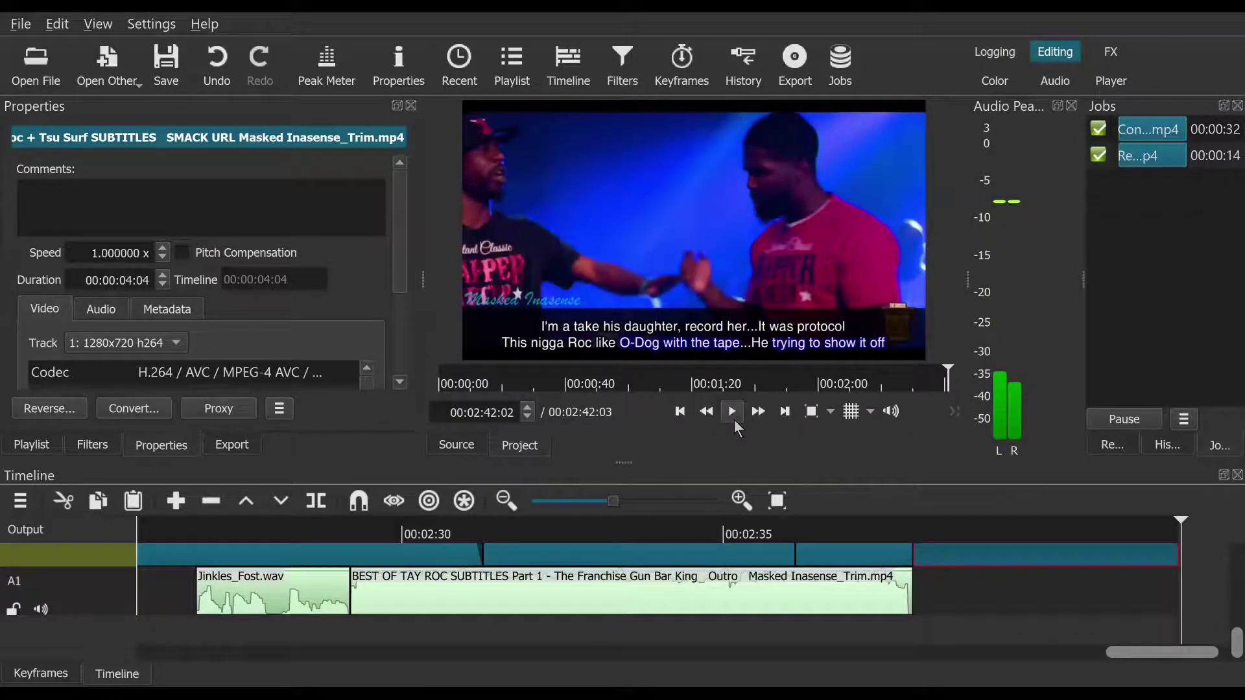
Step: Split the Tsu Surf SMACK URL clip at 00:02:41:27, just before its shot change, and remove the leftover tail
drag(1106, 517, 1164, 519)
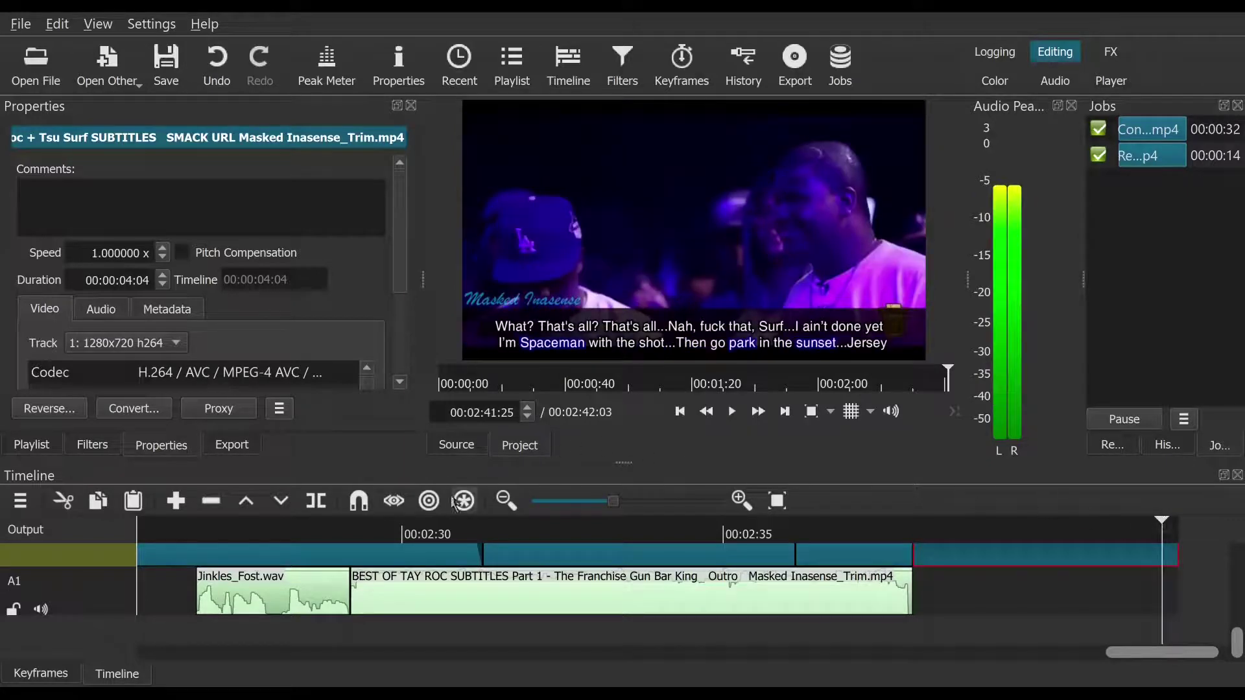
click(532, 407)
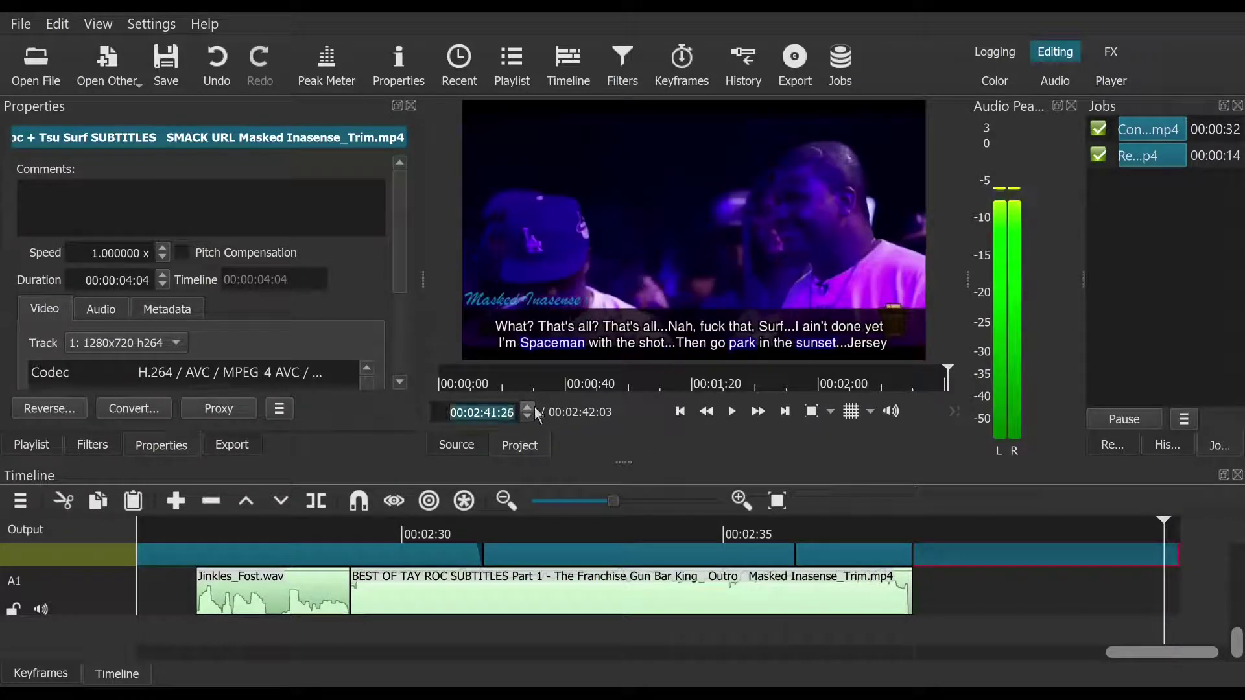
click(535, 407)
click(534, 407)
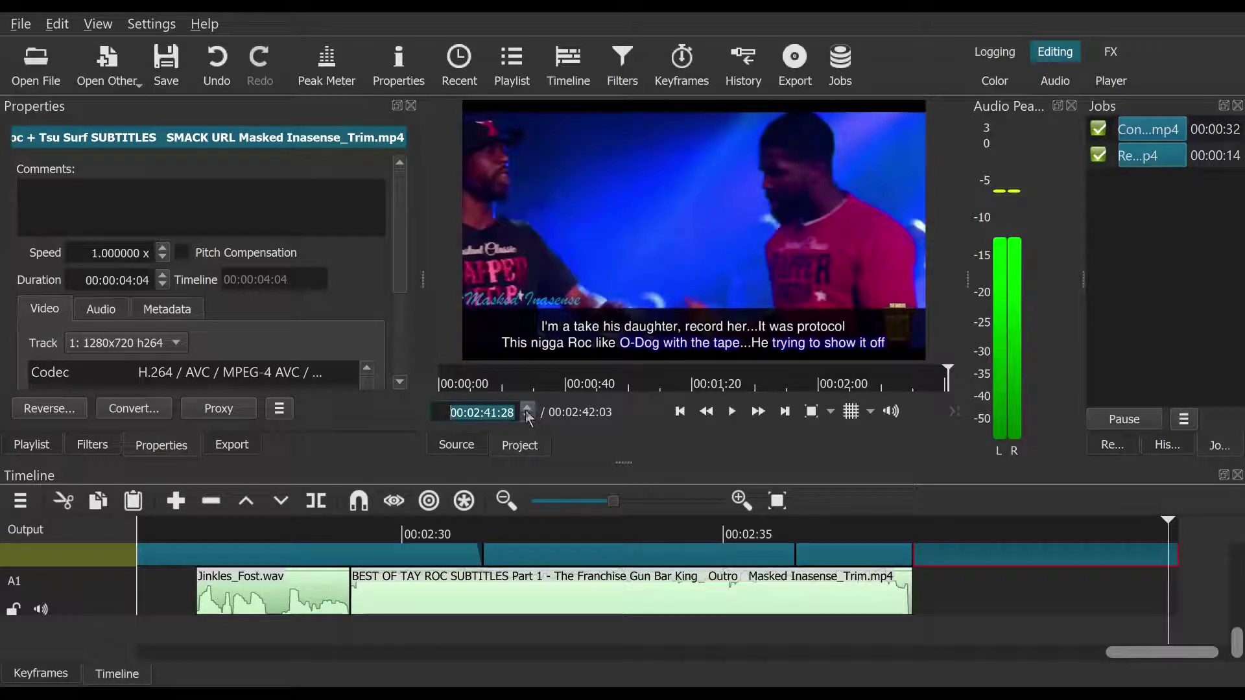
click(527, 418)
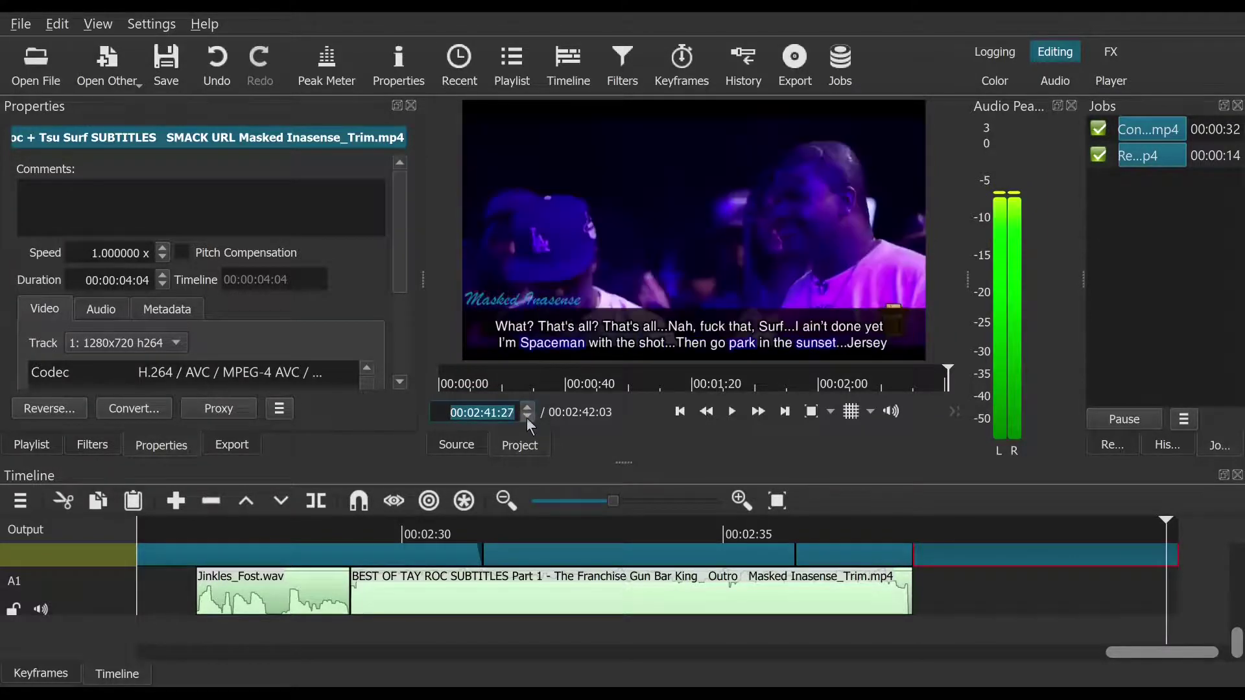
click(326, 488)
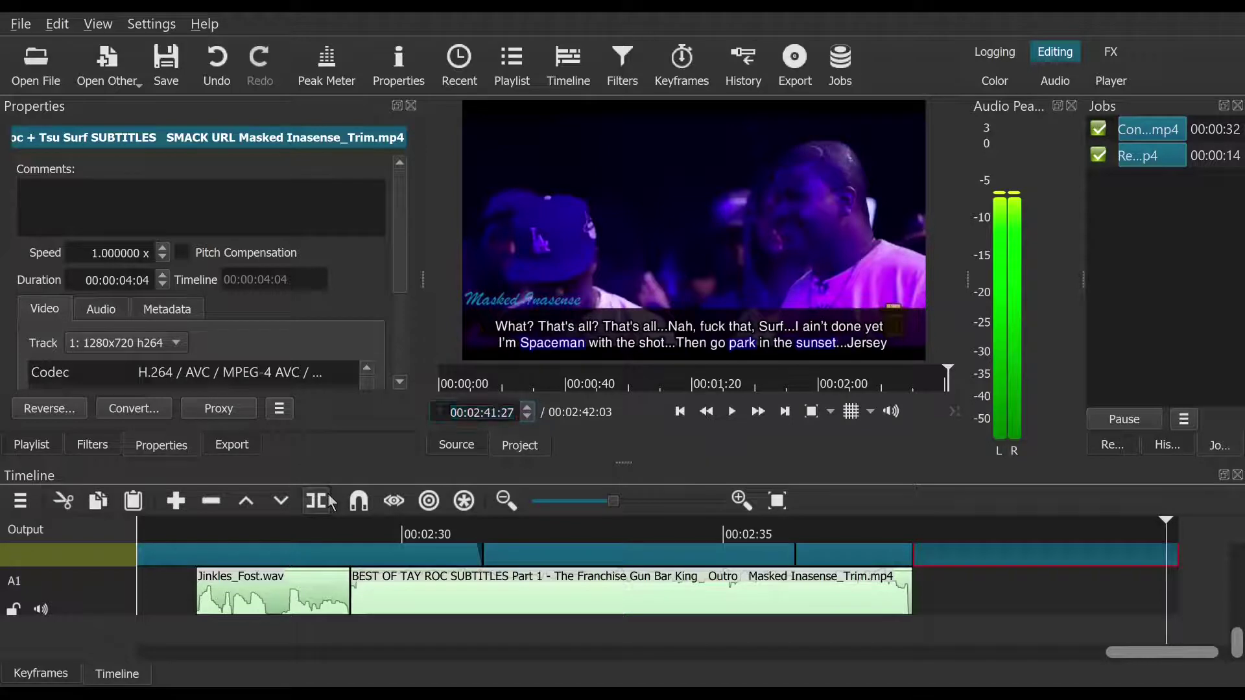
right_click(1172, 556)
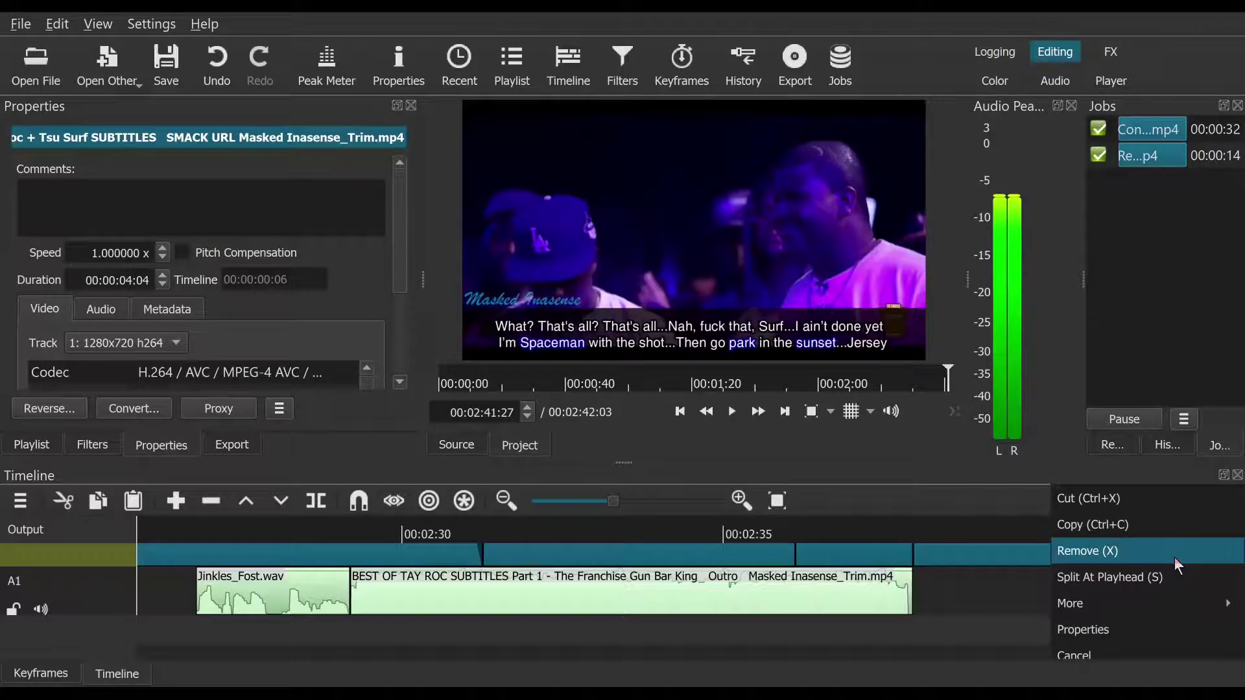
click(1173, 556)
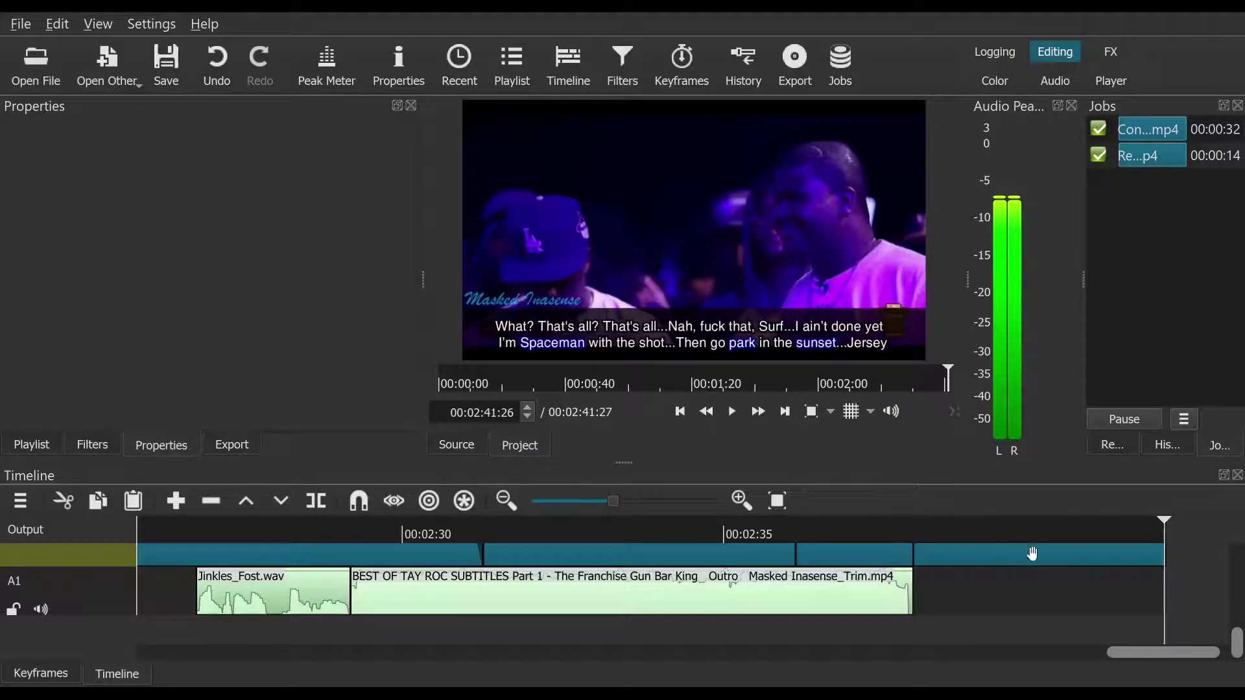
Step: Select the closing Tsu Surf SMACK URL clip and place the playhead at its start, 00:02:37:29
click(904, 534)
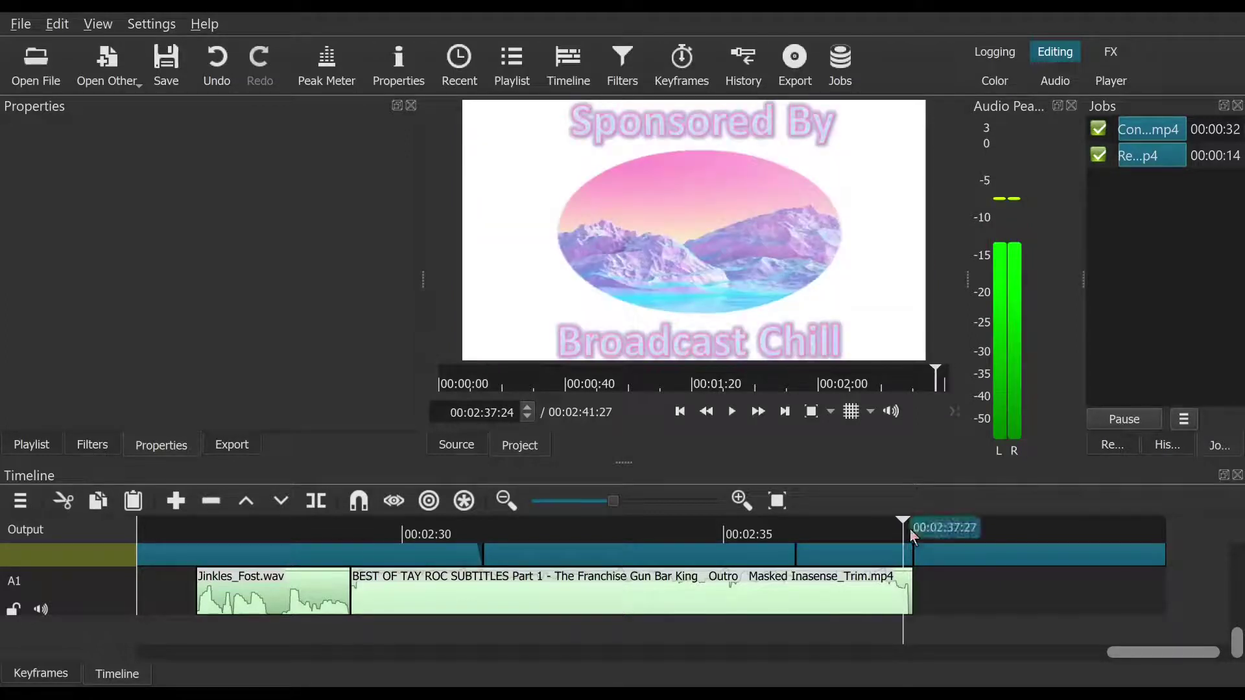
click(931, 536)
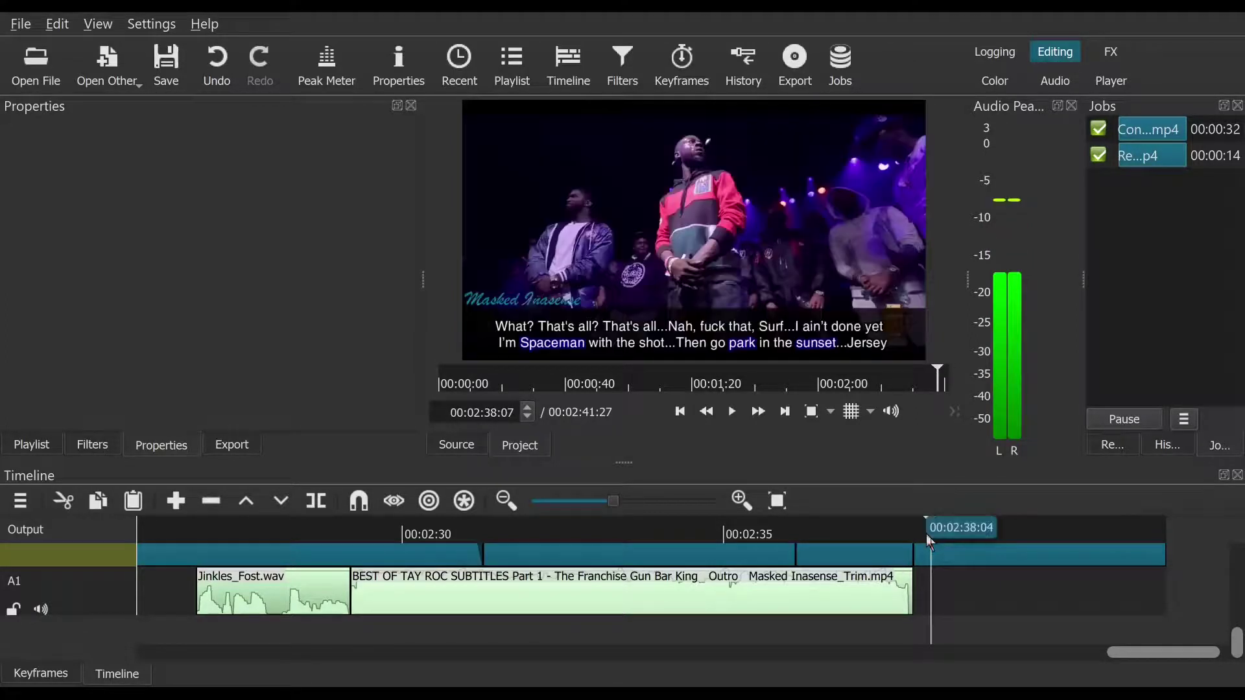
click(927, 537)
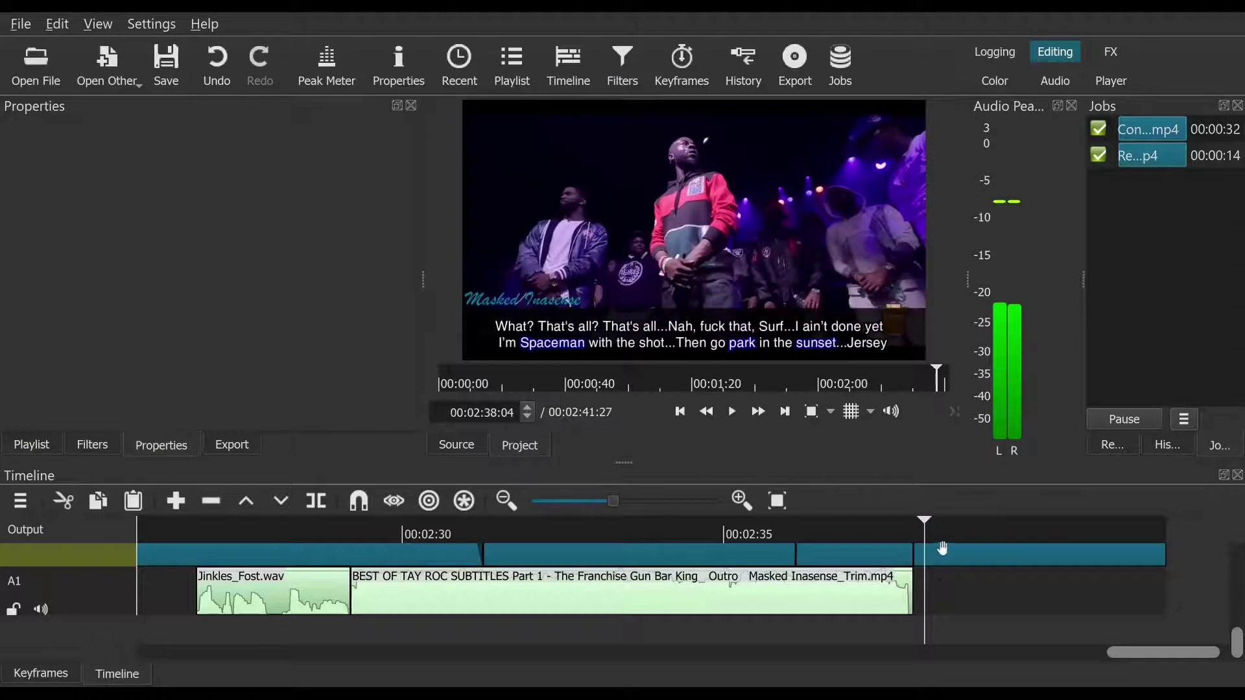
click(941, 550)
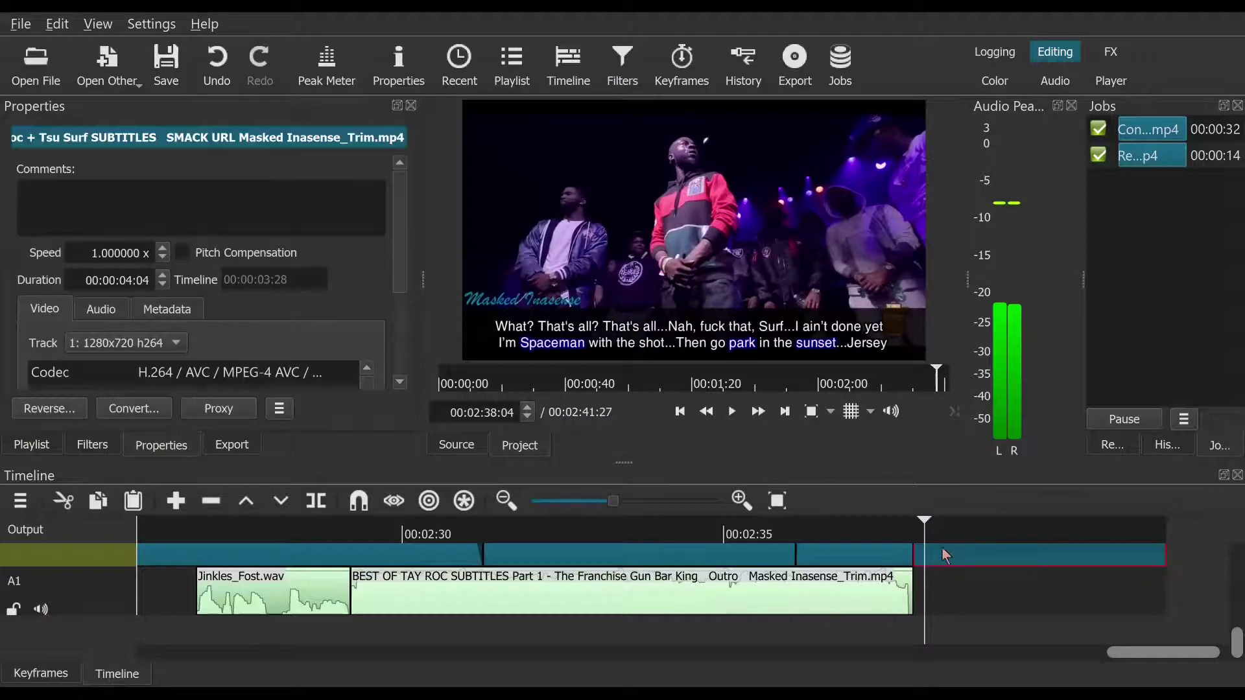
click(683, 410)
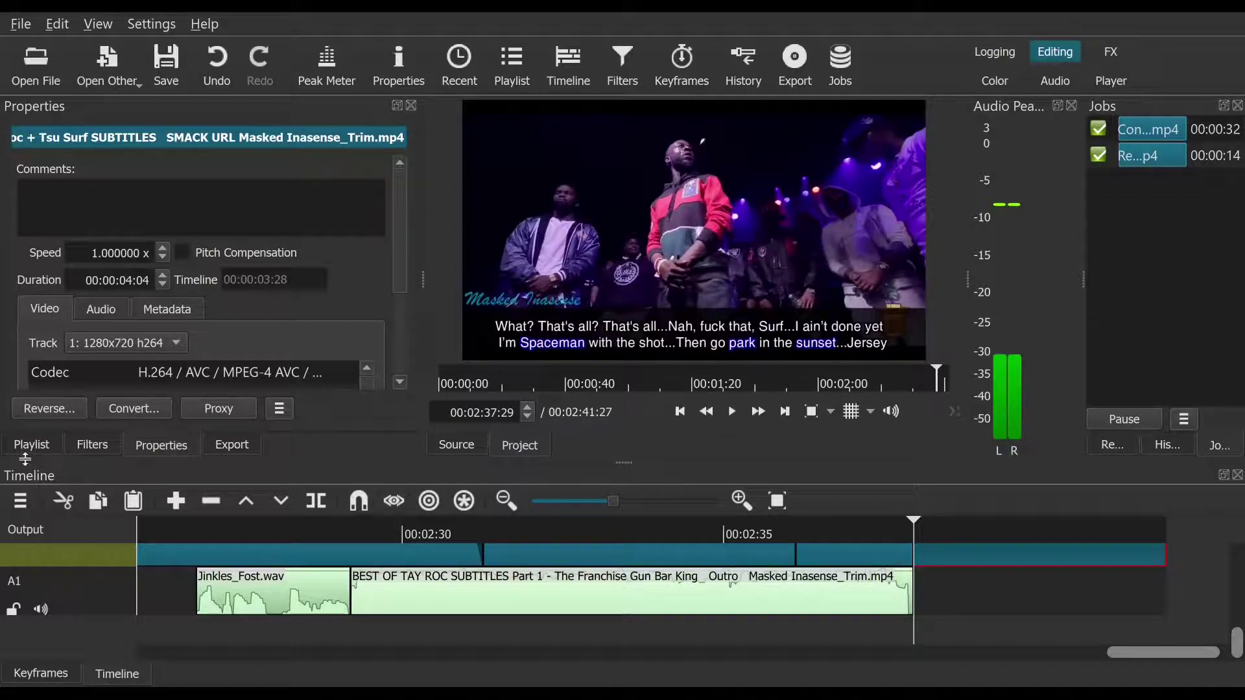
Step: Add the Crop: Source video filter to the closing Tsu Surf SMACK URL clip
click(92, 445)
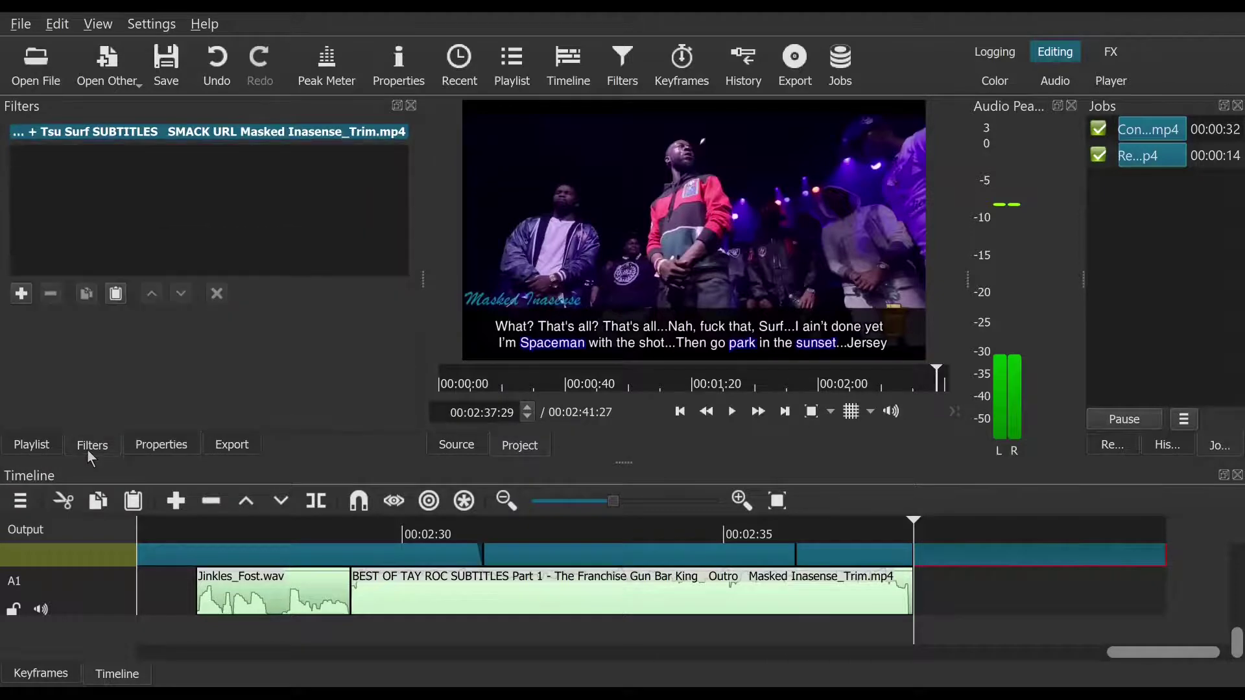
click(22, 294)
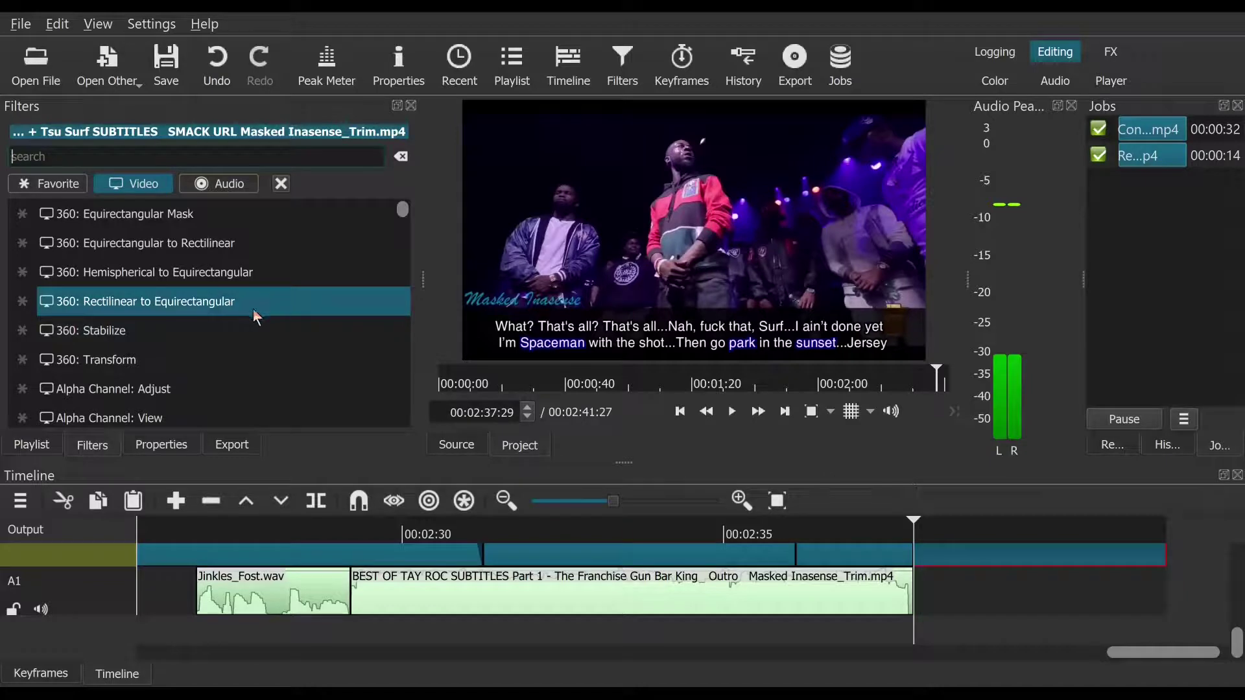
scroll(253, 310, down, 4)
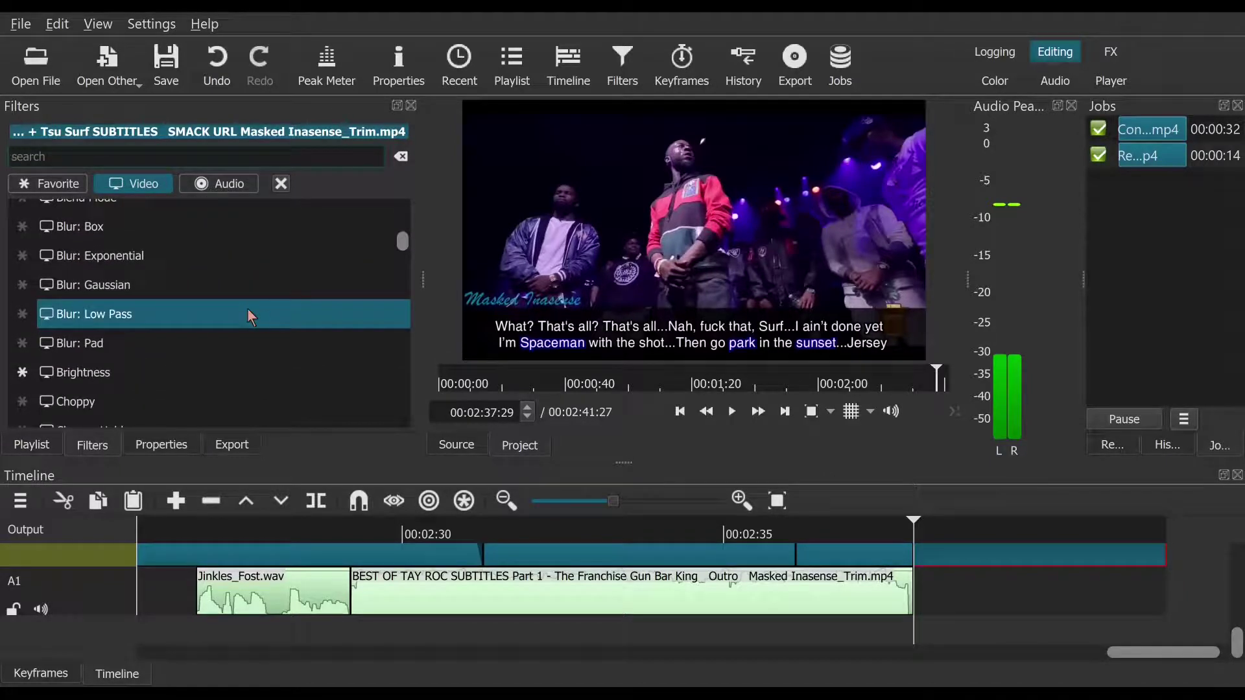
scroll(250, 314, down, 5)
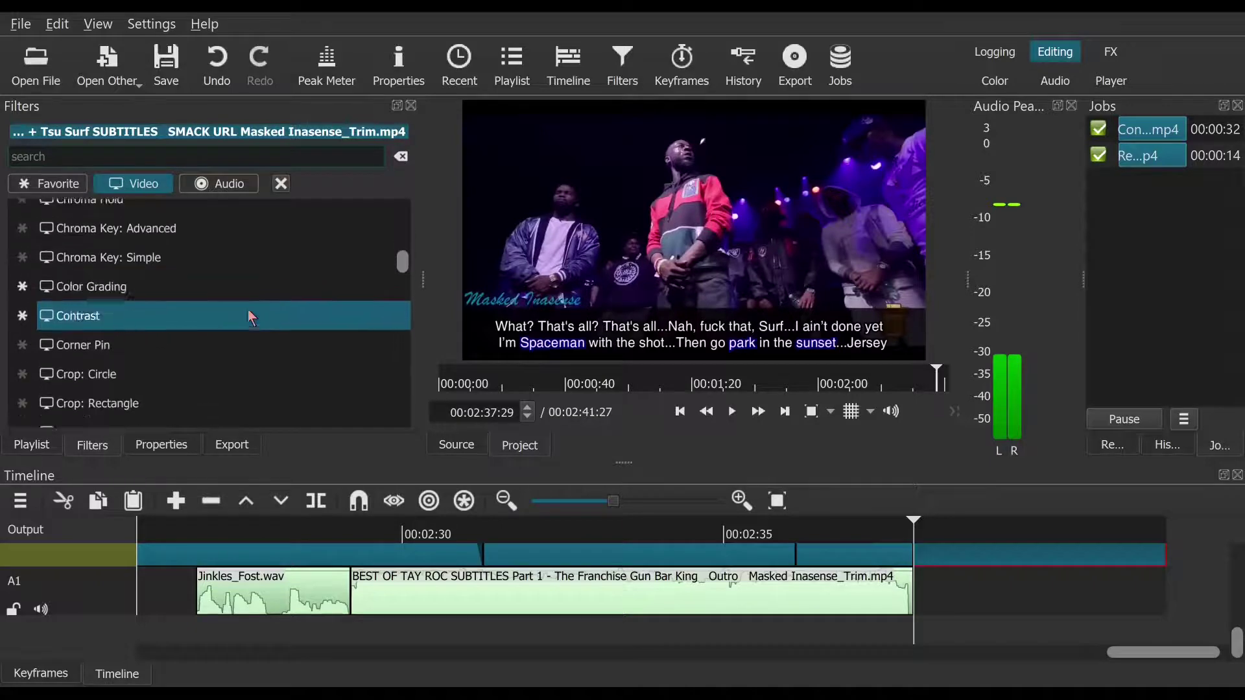
scroll(252, 316, down, 5)
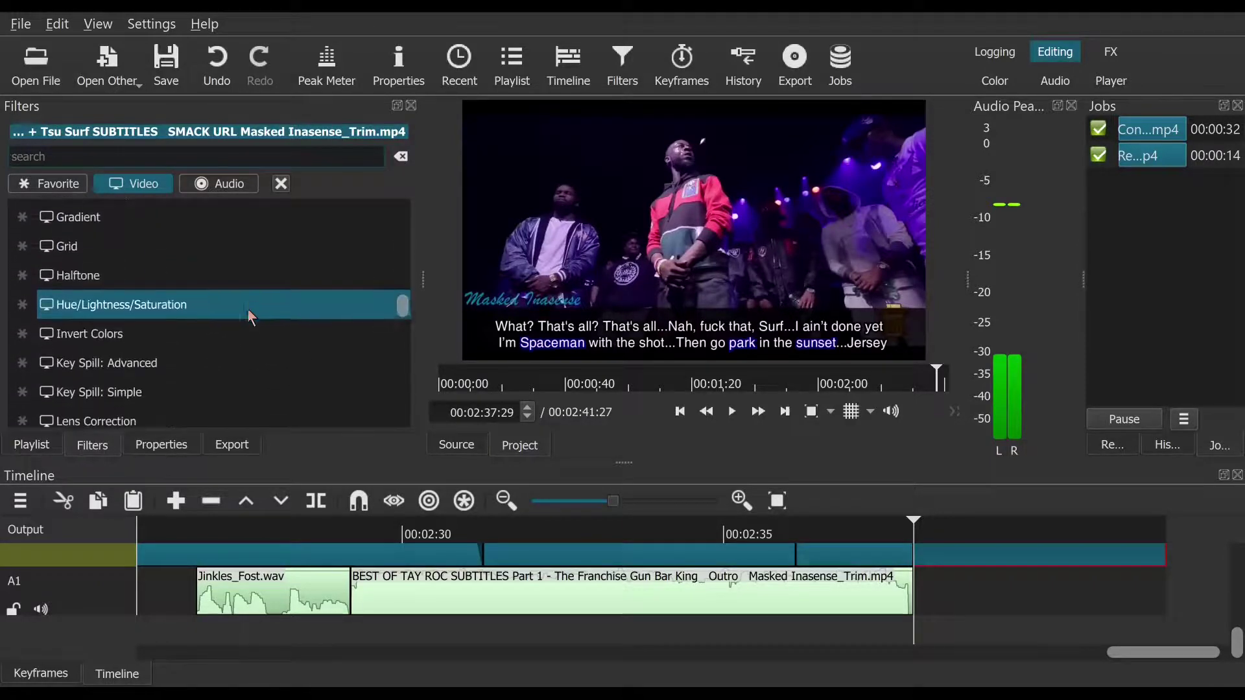
scroll(249, 317, down, 3)
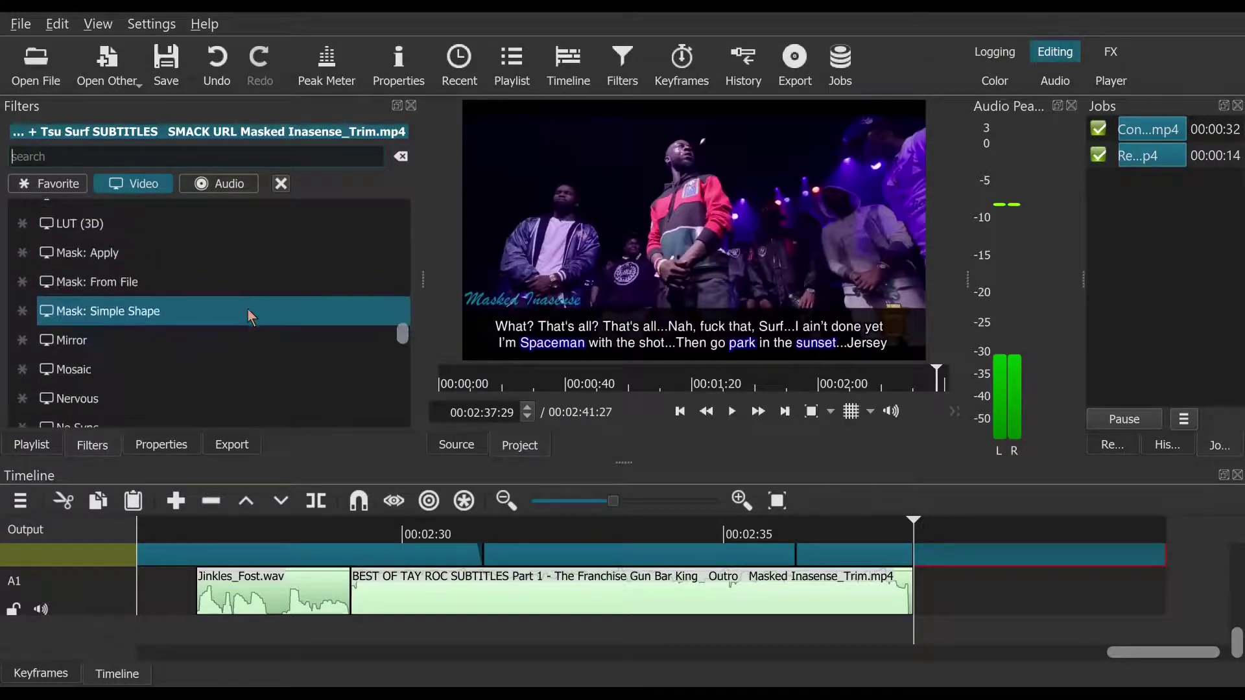
scroll(245, 317, down, 3)
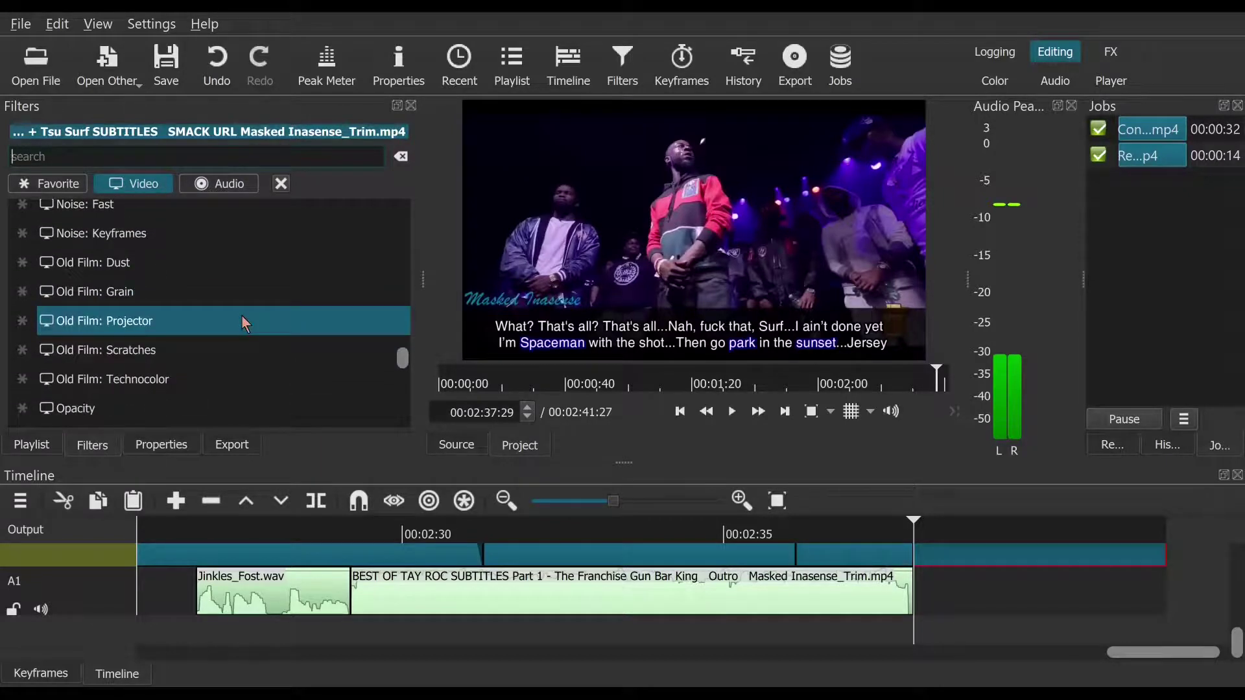
scroll(250, 313, down, 3)
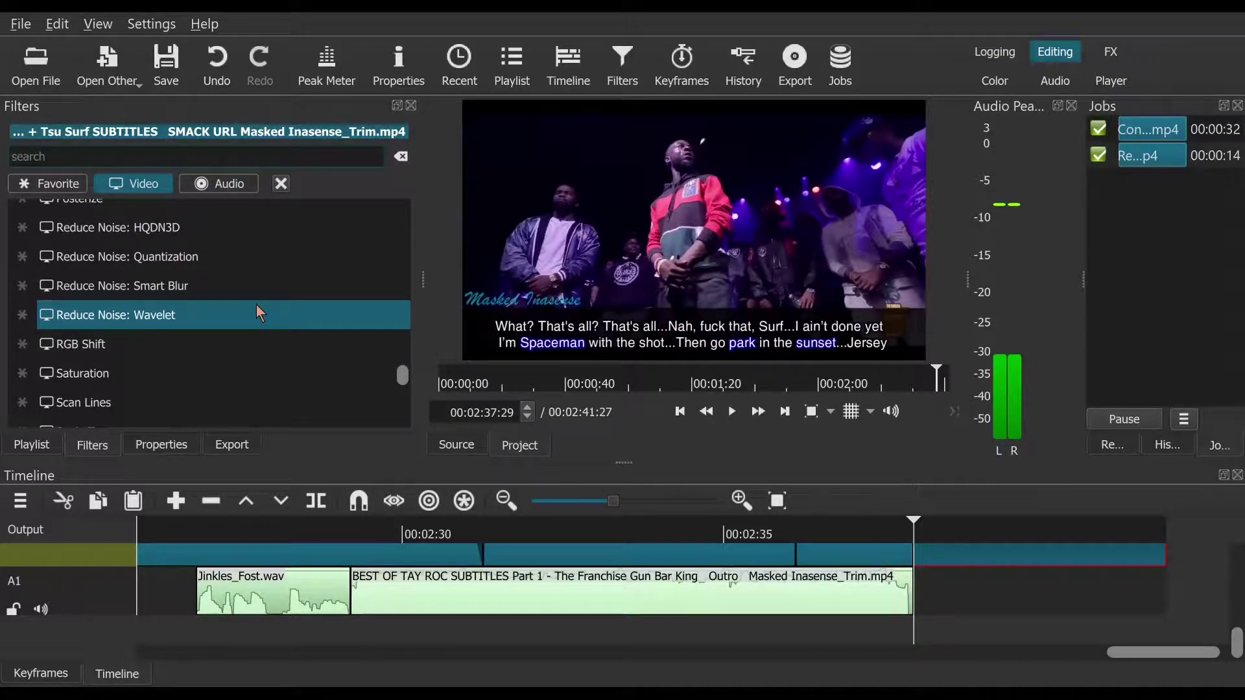
scroll(255, 306, down, 3)
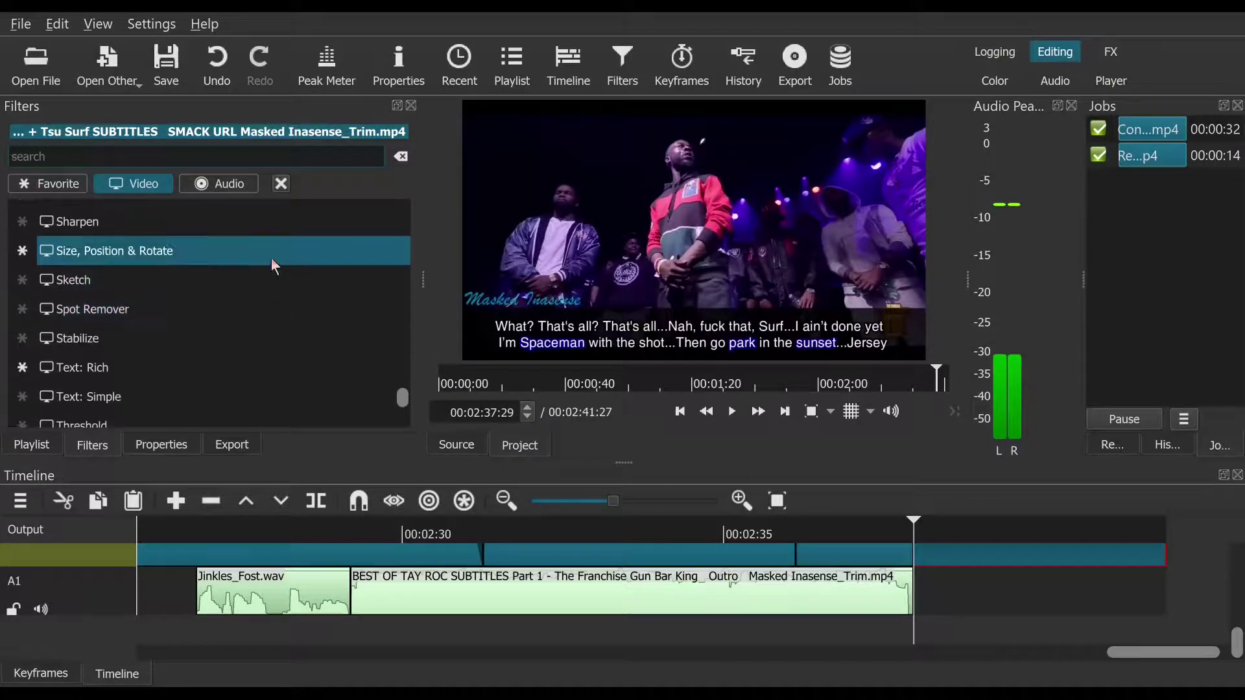
scroll(267, 252, up, 3)
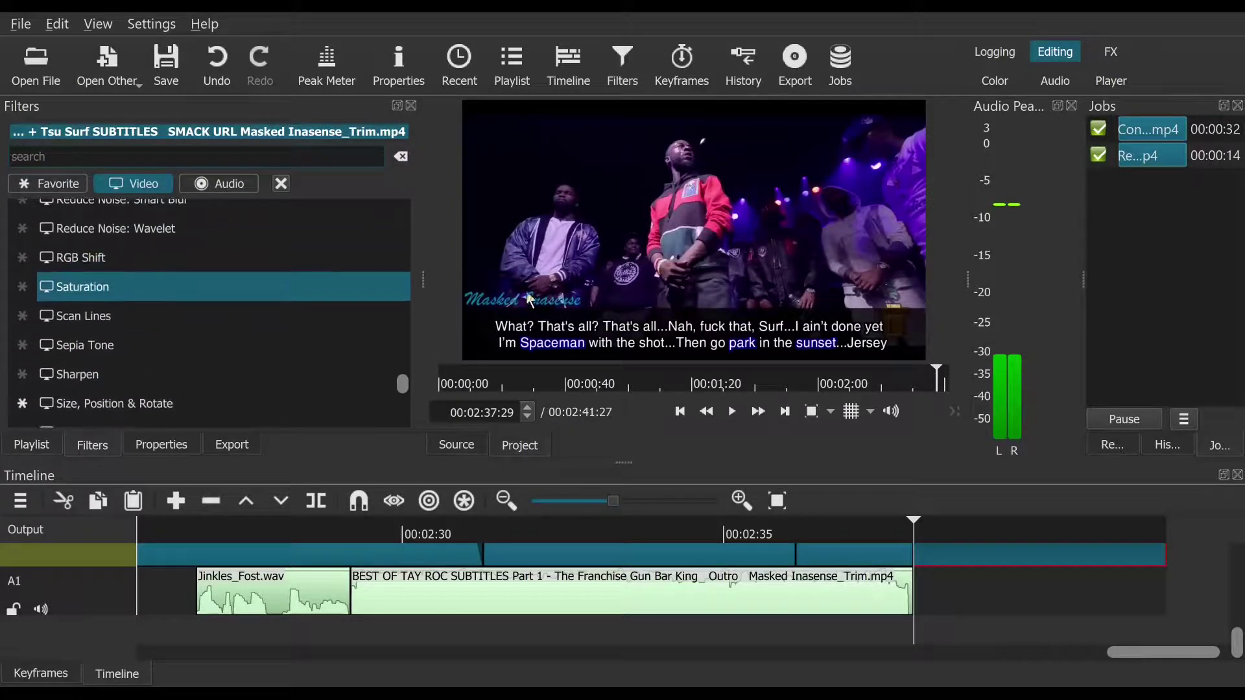
scroll(290, 236, up, 4)
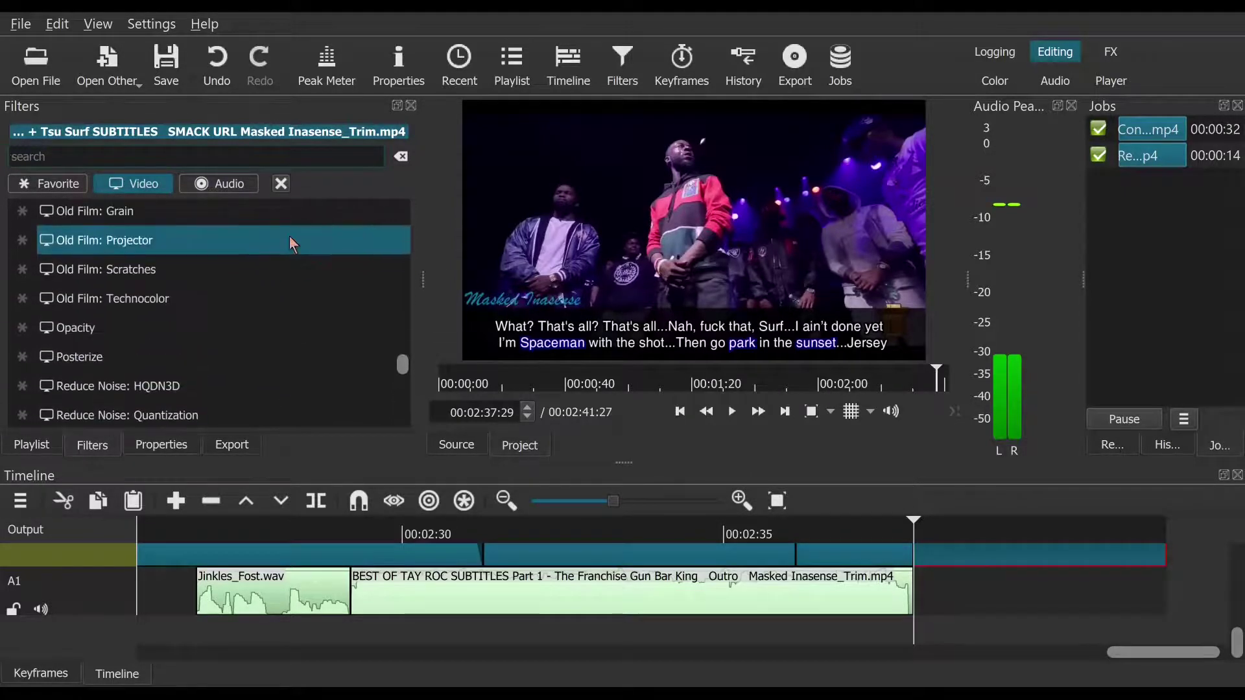
scroll(283, 234, up, 3)
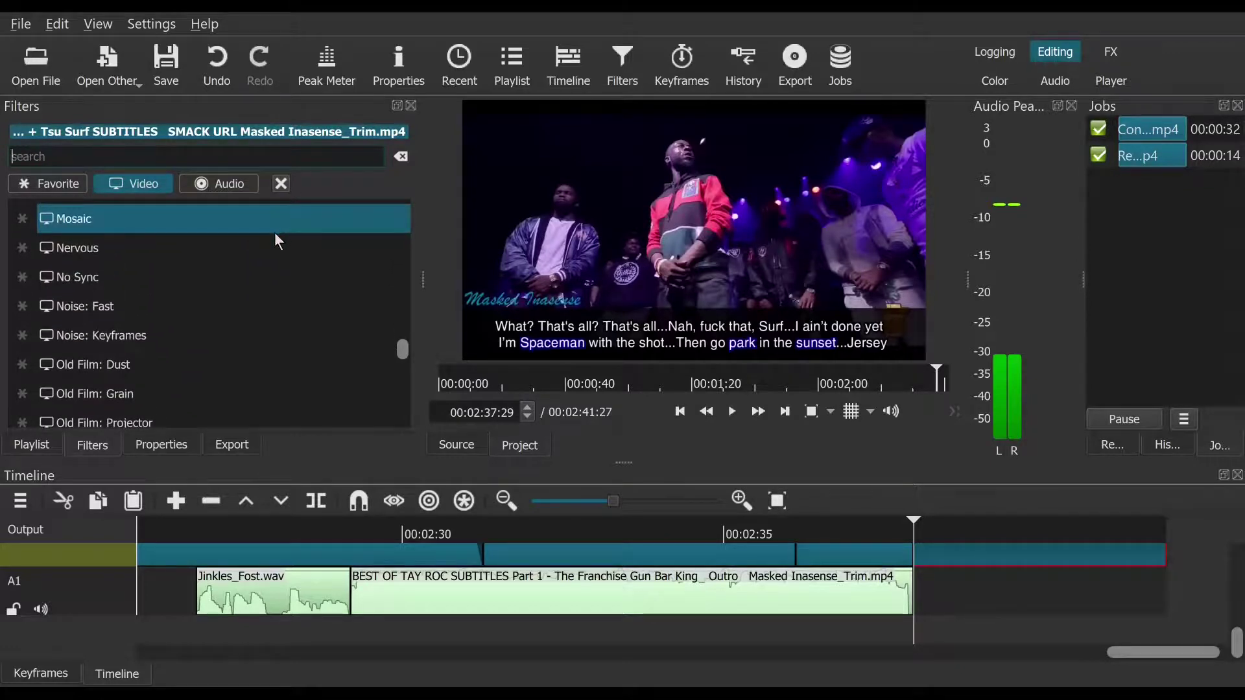
scroll(275, 234, up, 3)
scroll(273, 247, up, 4)
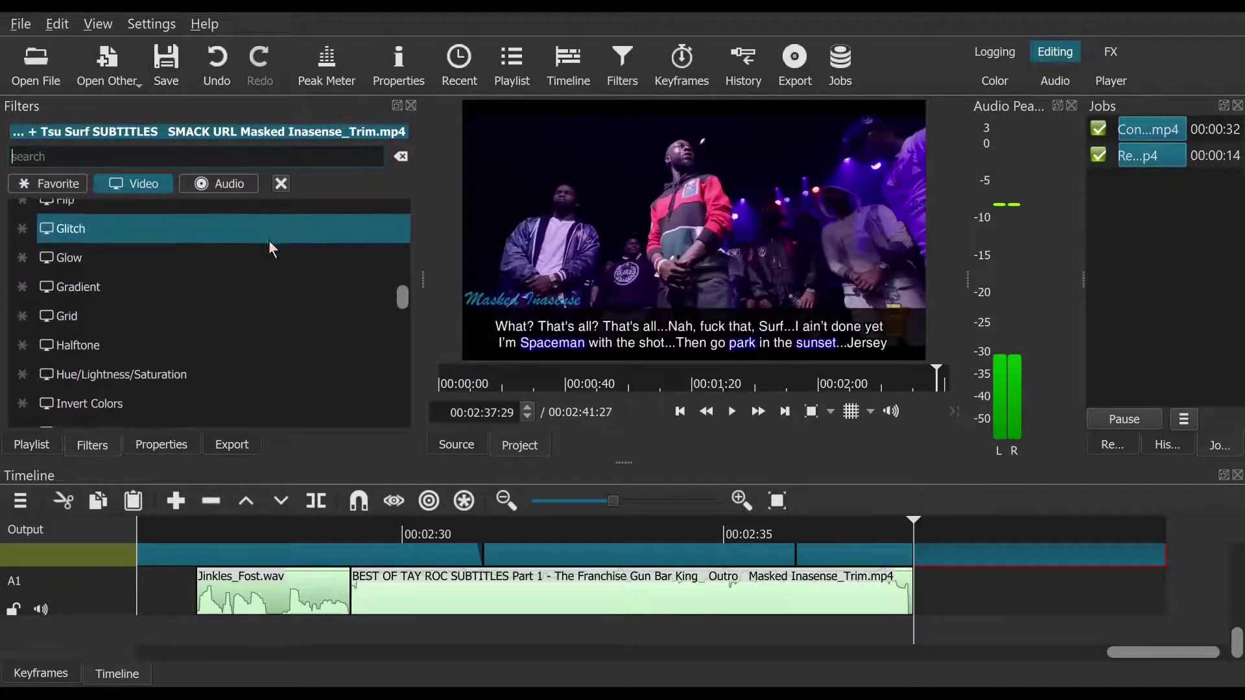
scroll(268, 240, up, 5)
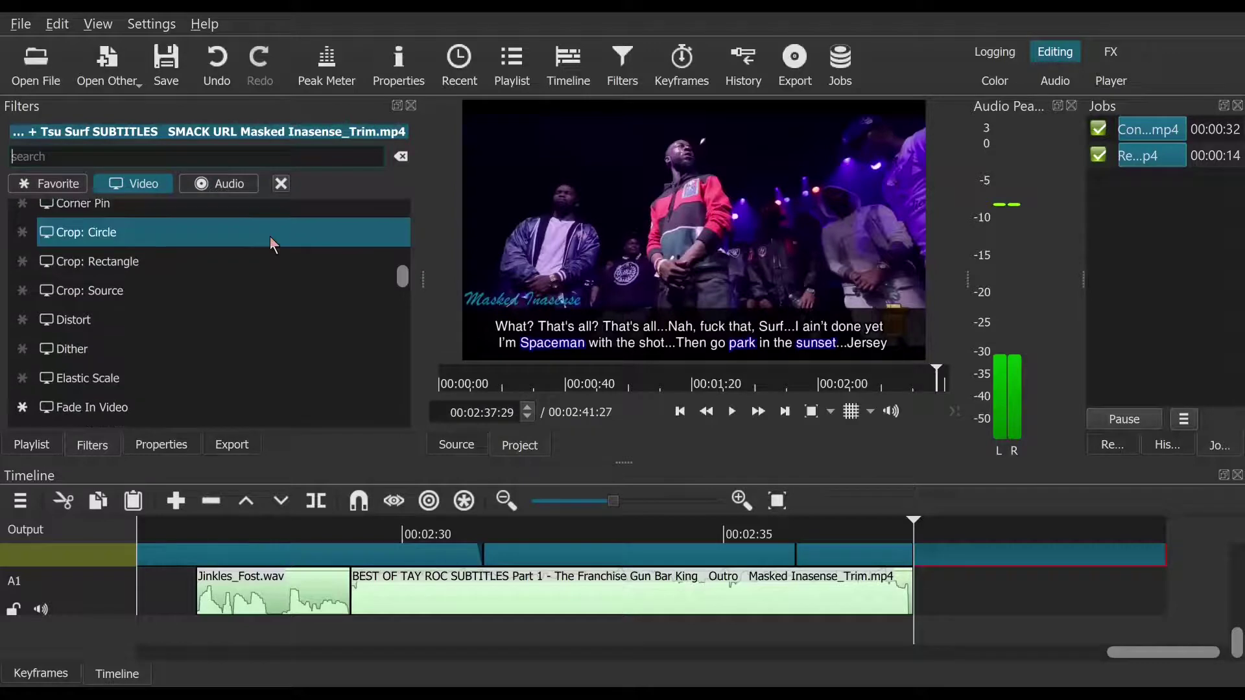
scroll(273, 249, up, 2)
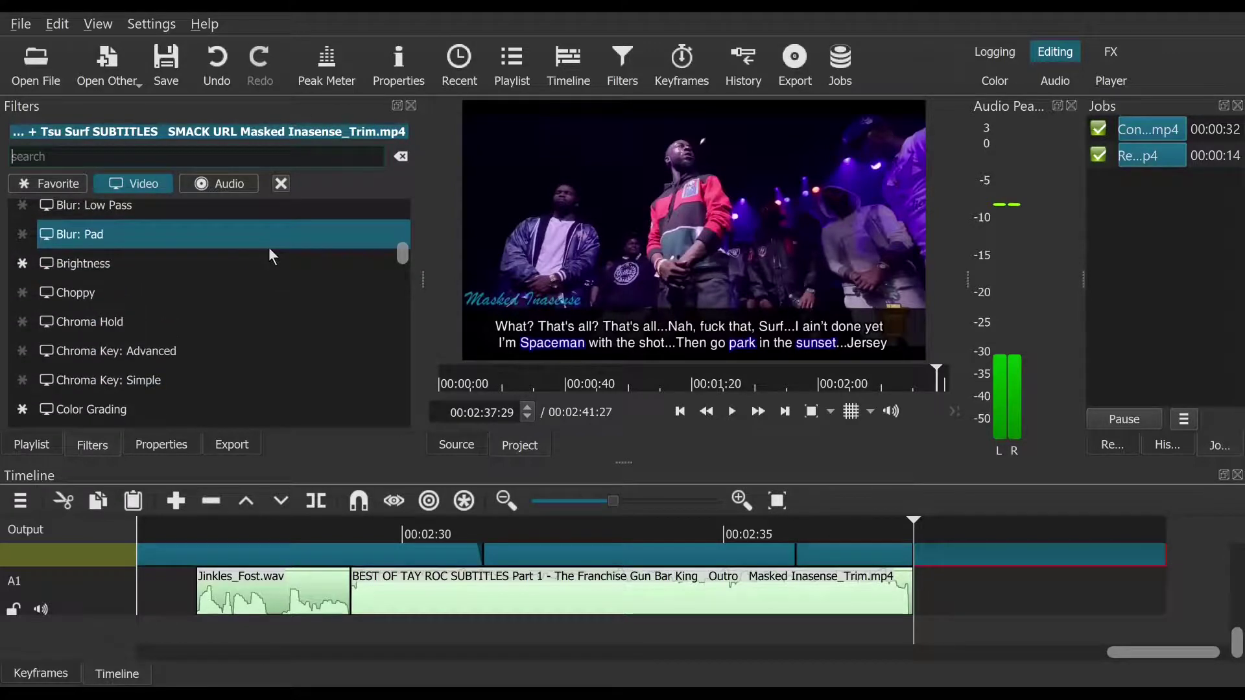
scroll(245, 271, up, 3)
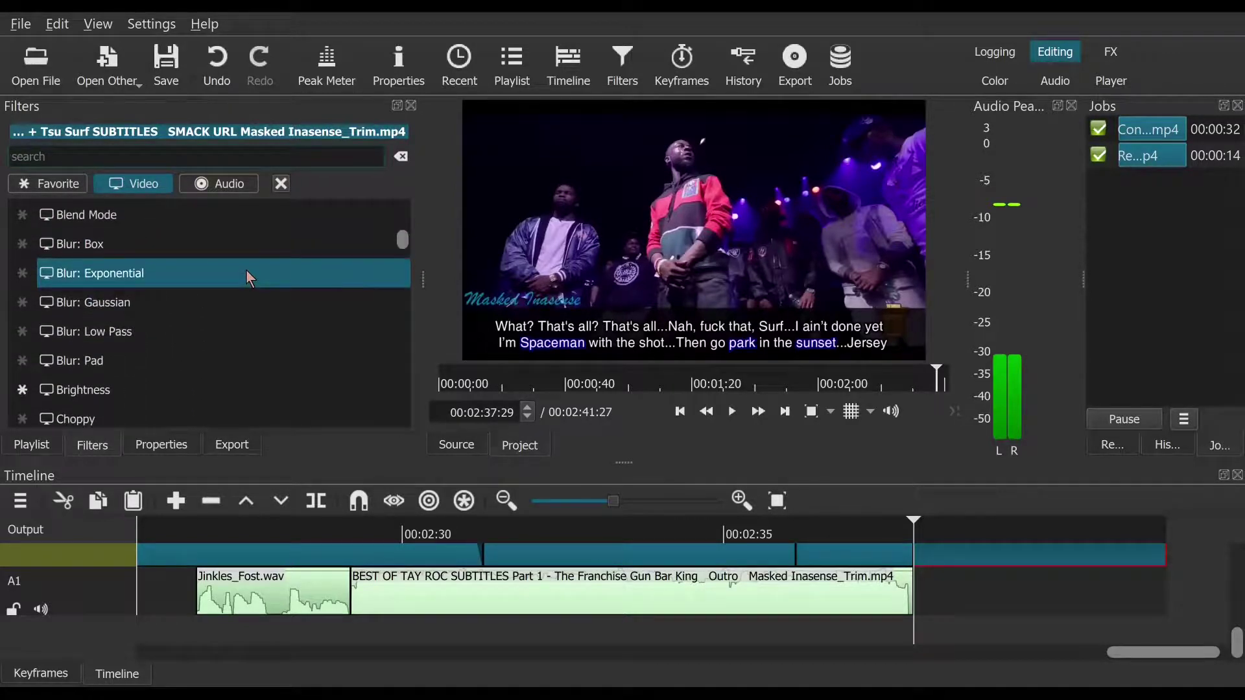
scroll(248, 277, down, 4)
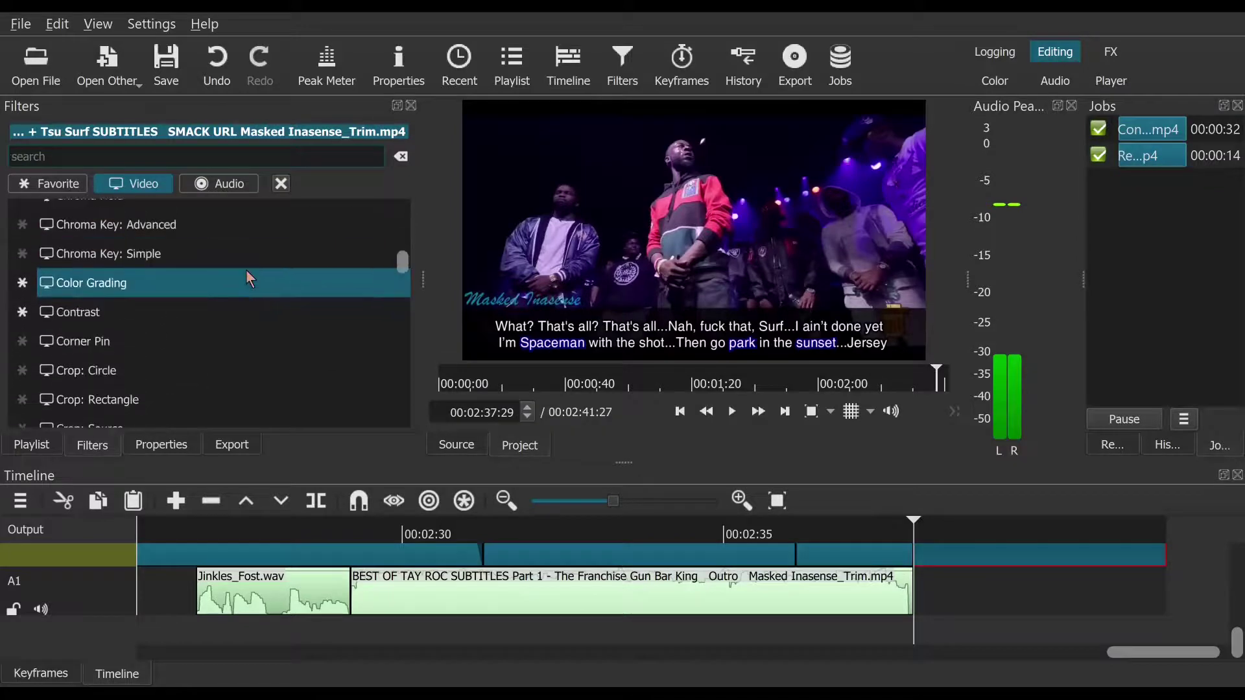
scroll(249, 278, down, 2)
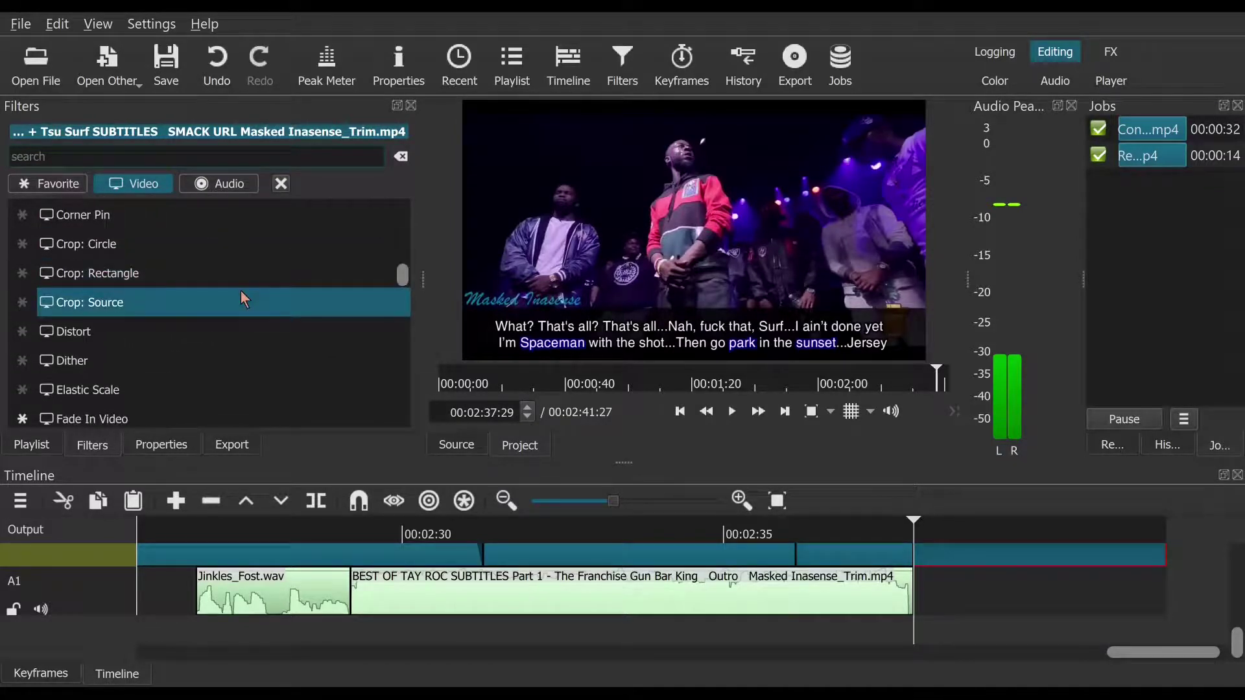
click(232, 296)
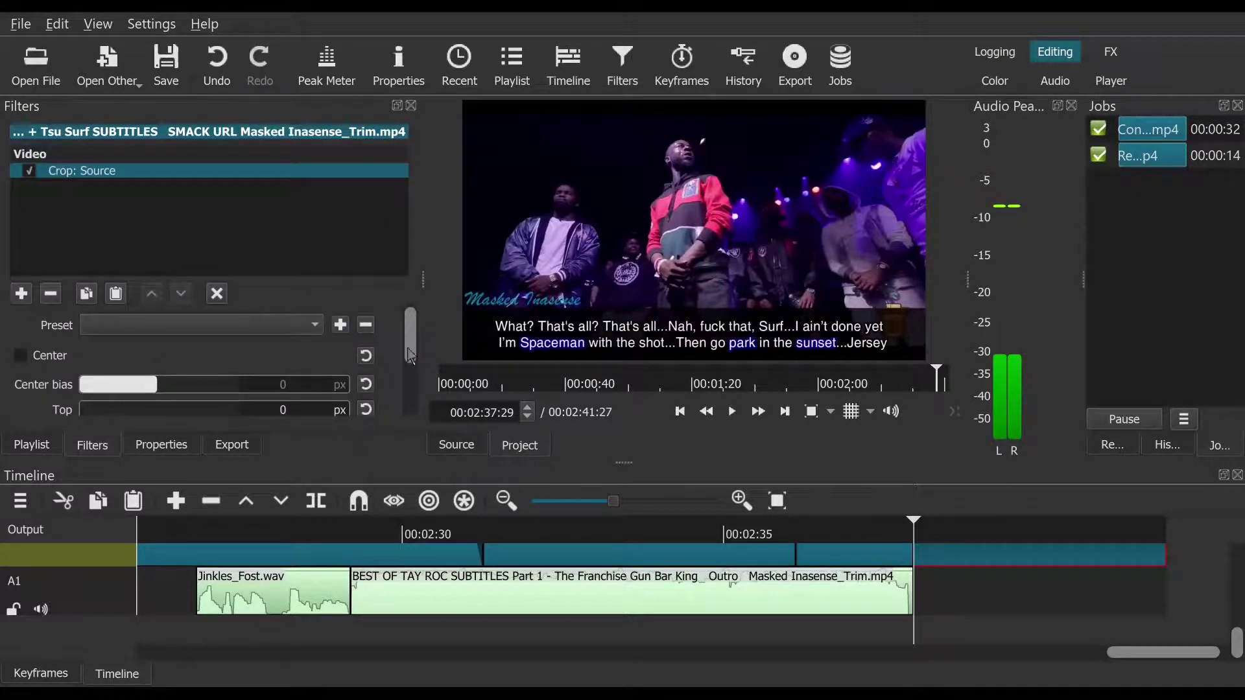
Step: Crop 194 px off the bottom of the closing clip to cut away its subtitles
scroll(413, 354, down, 4)
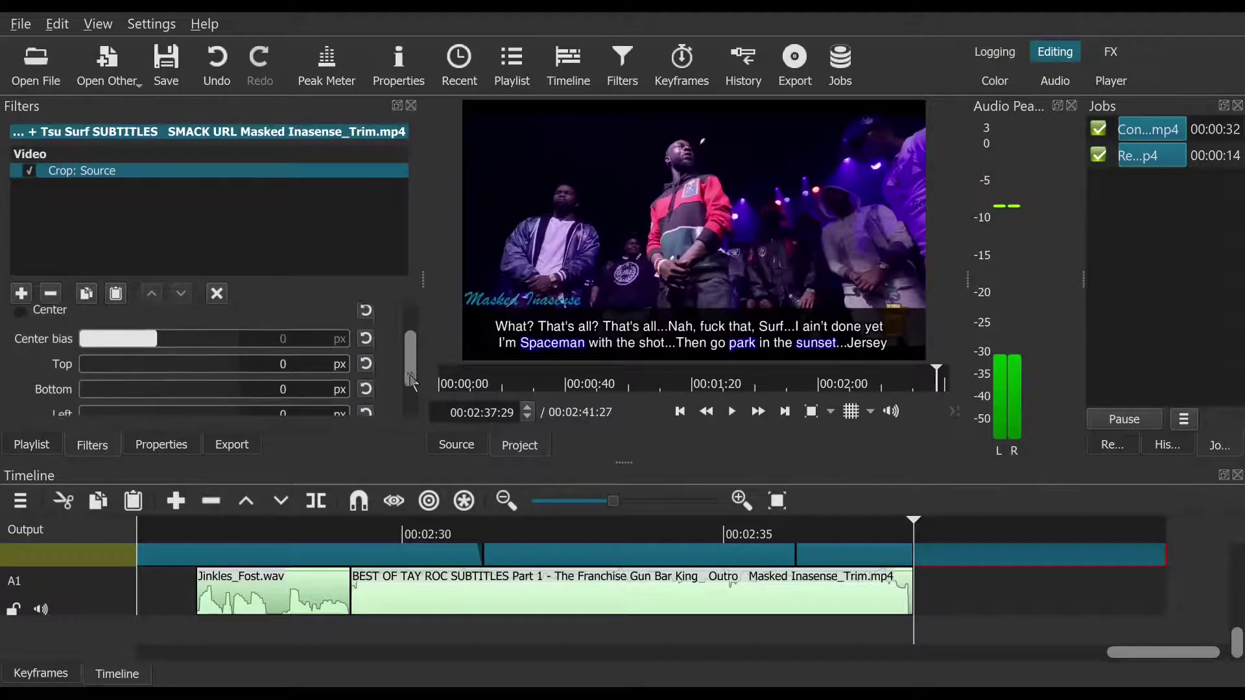
scroll(414, 381, down, 5)
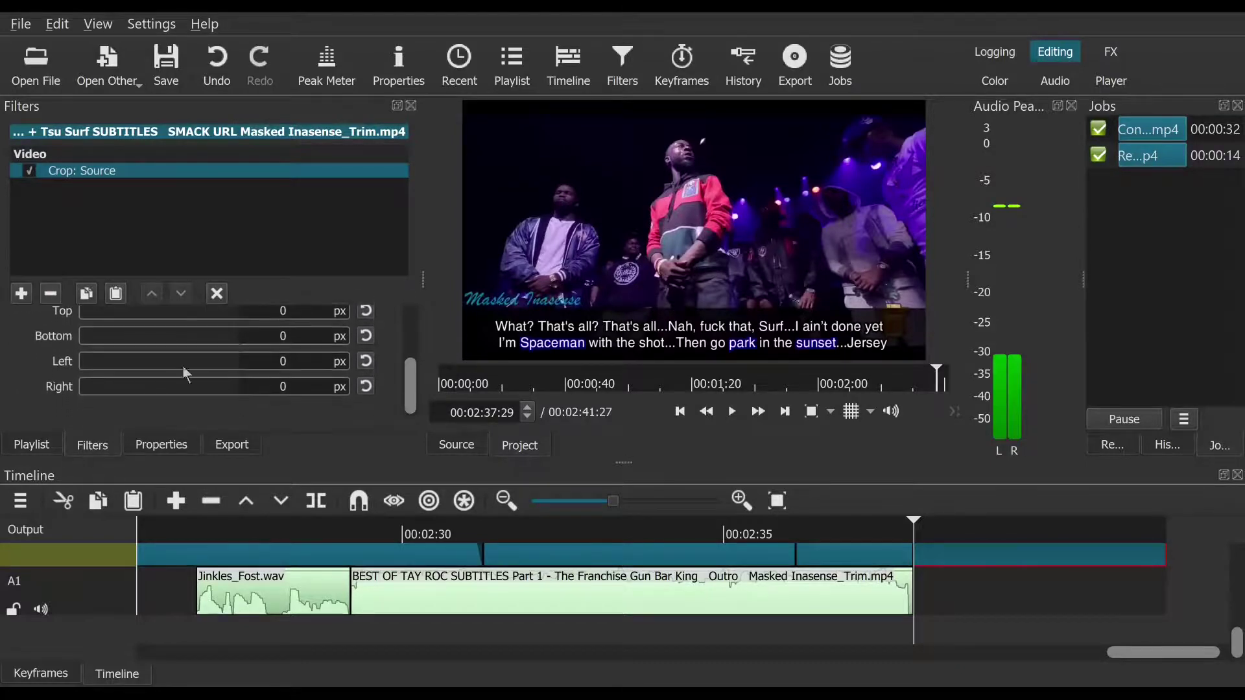
click(107, 336)
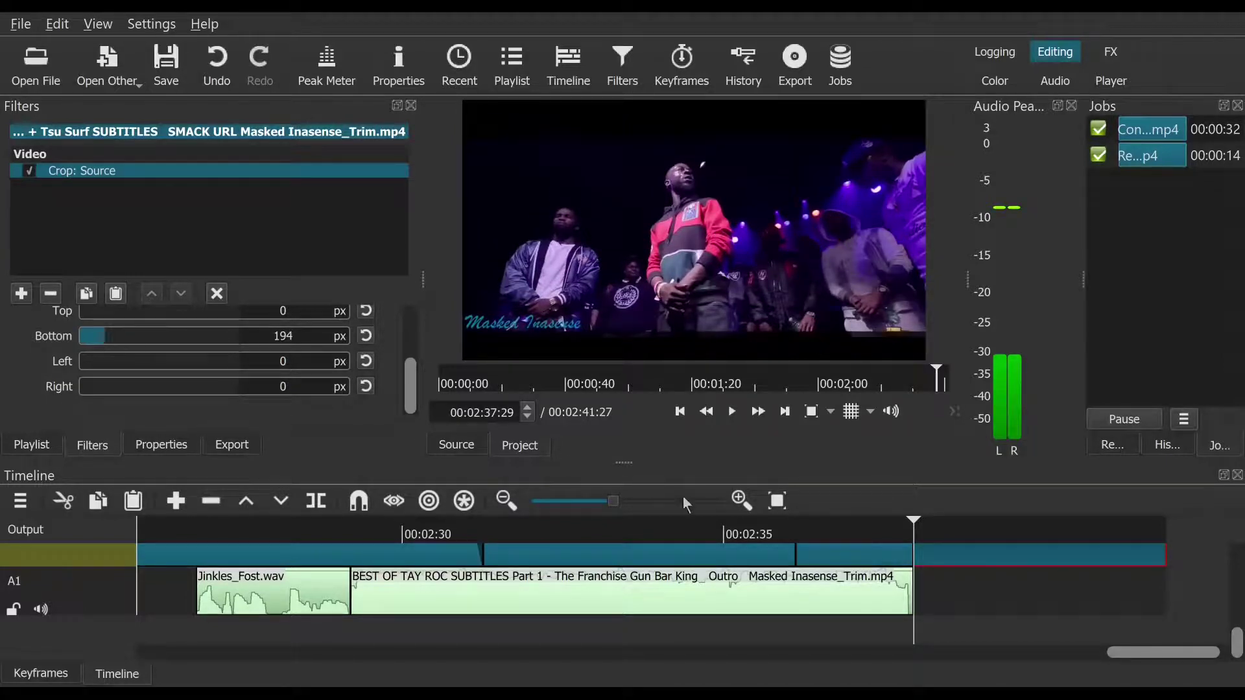
Step: Play the cropped closing clip through, and preview the whole ending from 00:02:26:17
click(735, 413)
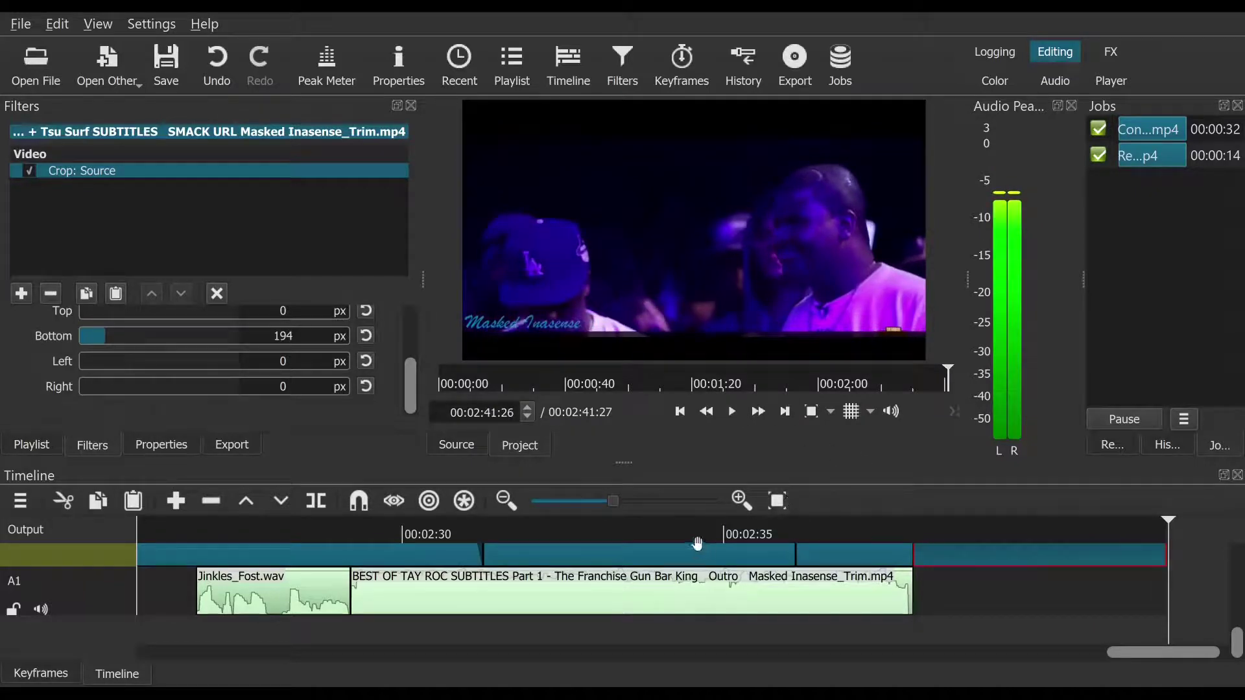
click(185, 530)
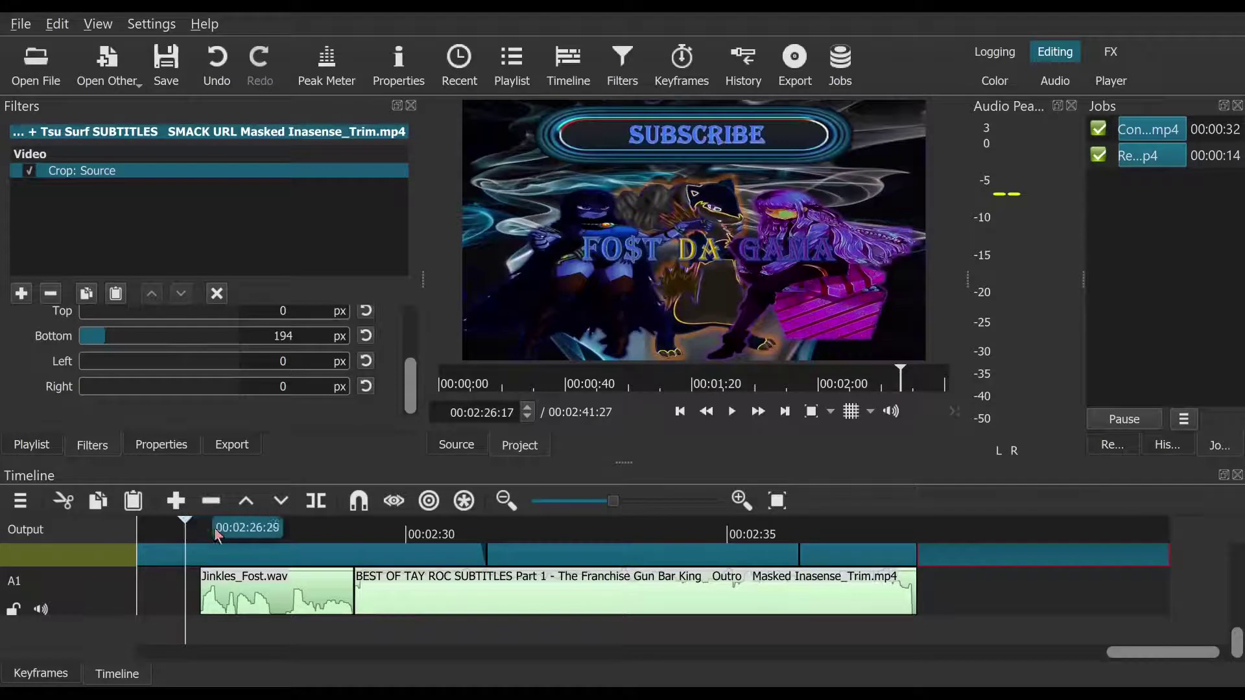
click(732, 411)
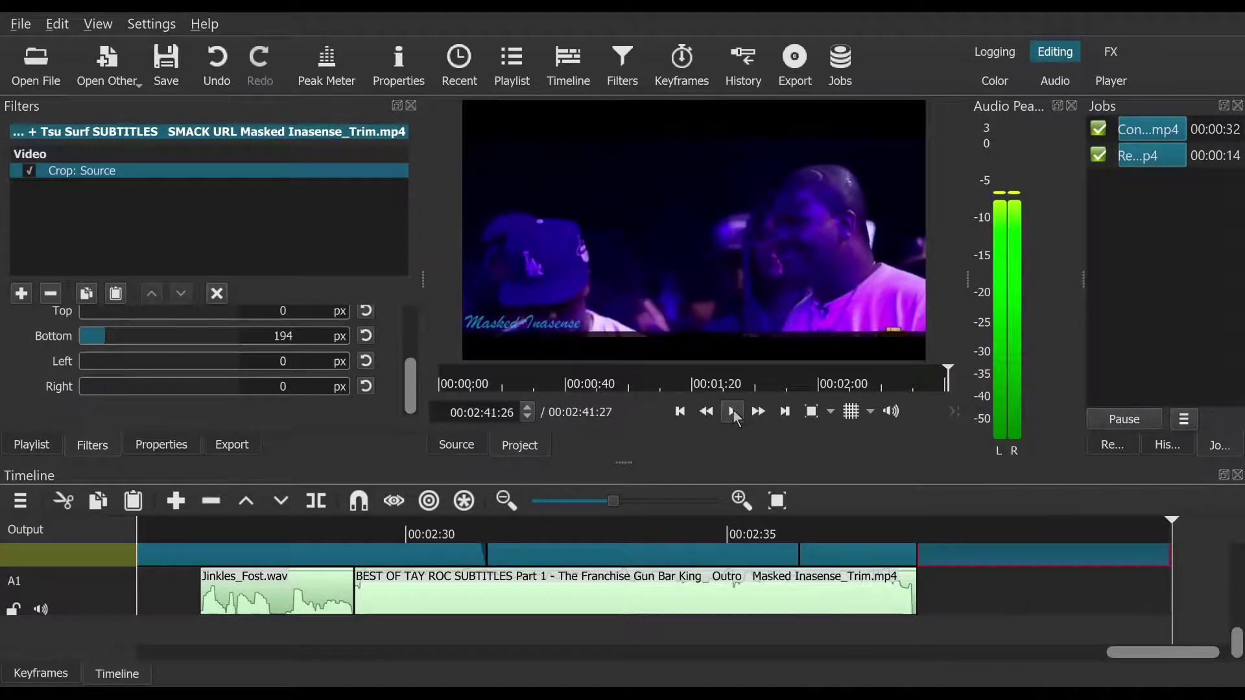
Step: Switch to the Player layout, play the project from 00:00:00:00 into the subscribe slide, pause, and return to the start
click(1113, 81)
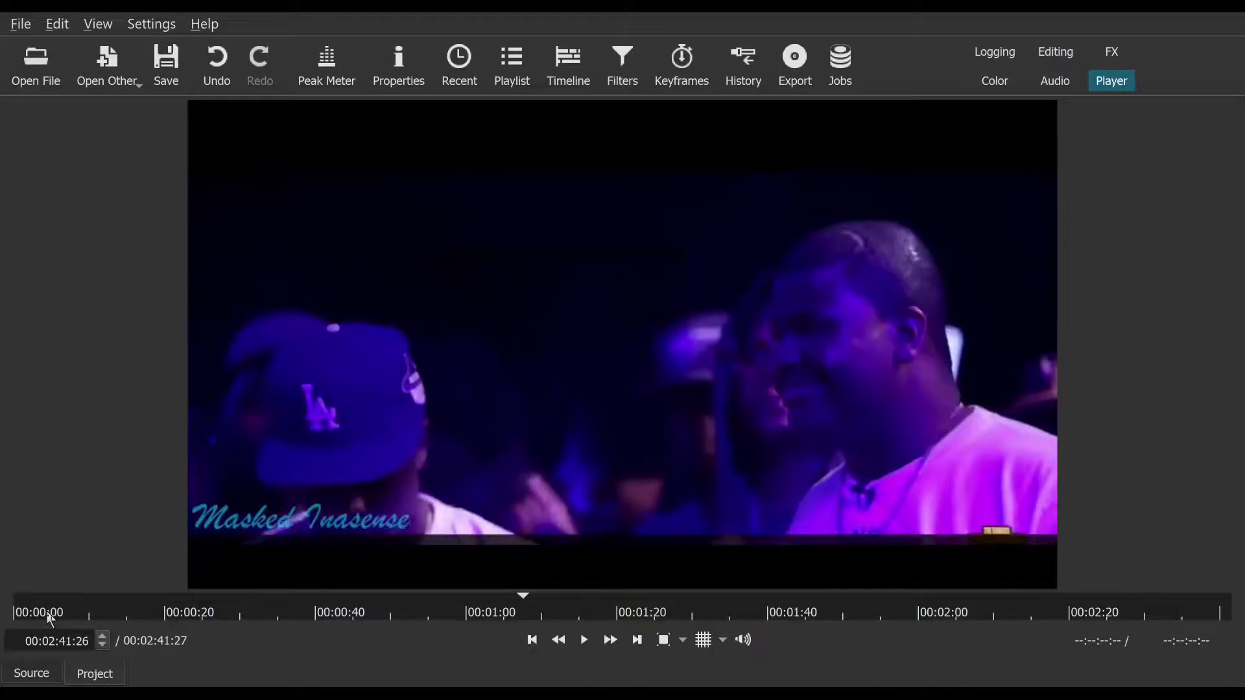
drag(45, 609, 5, 604)
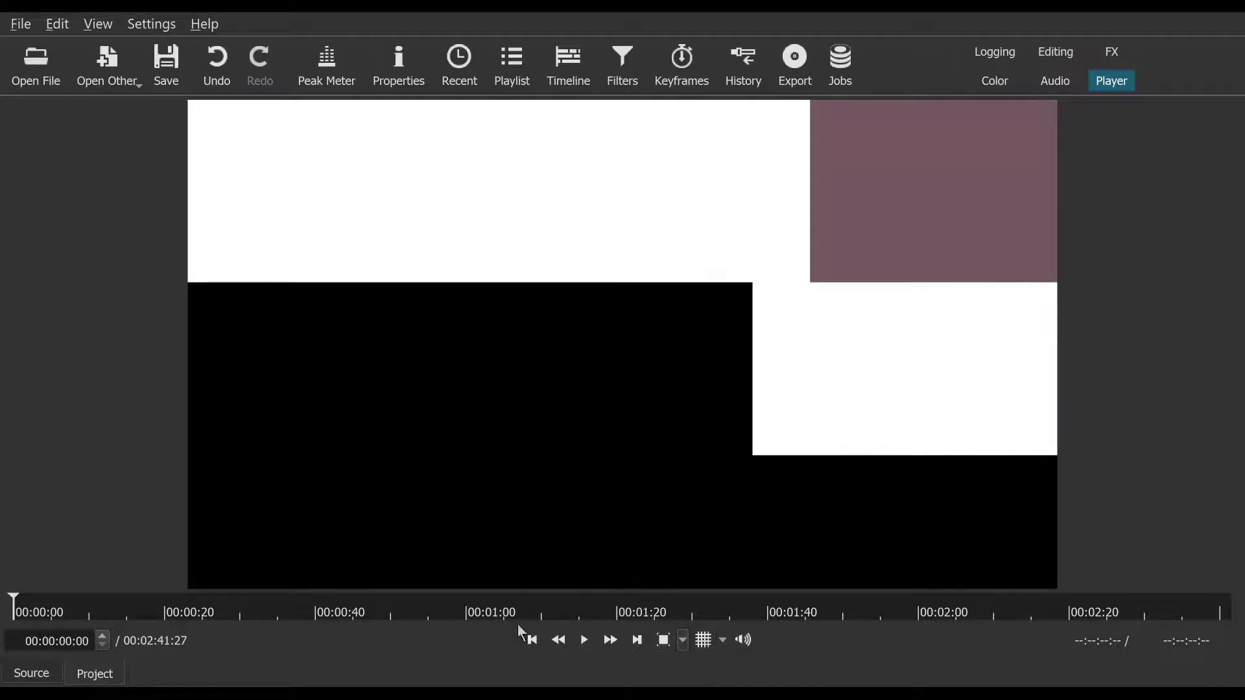
click(584, 644)
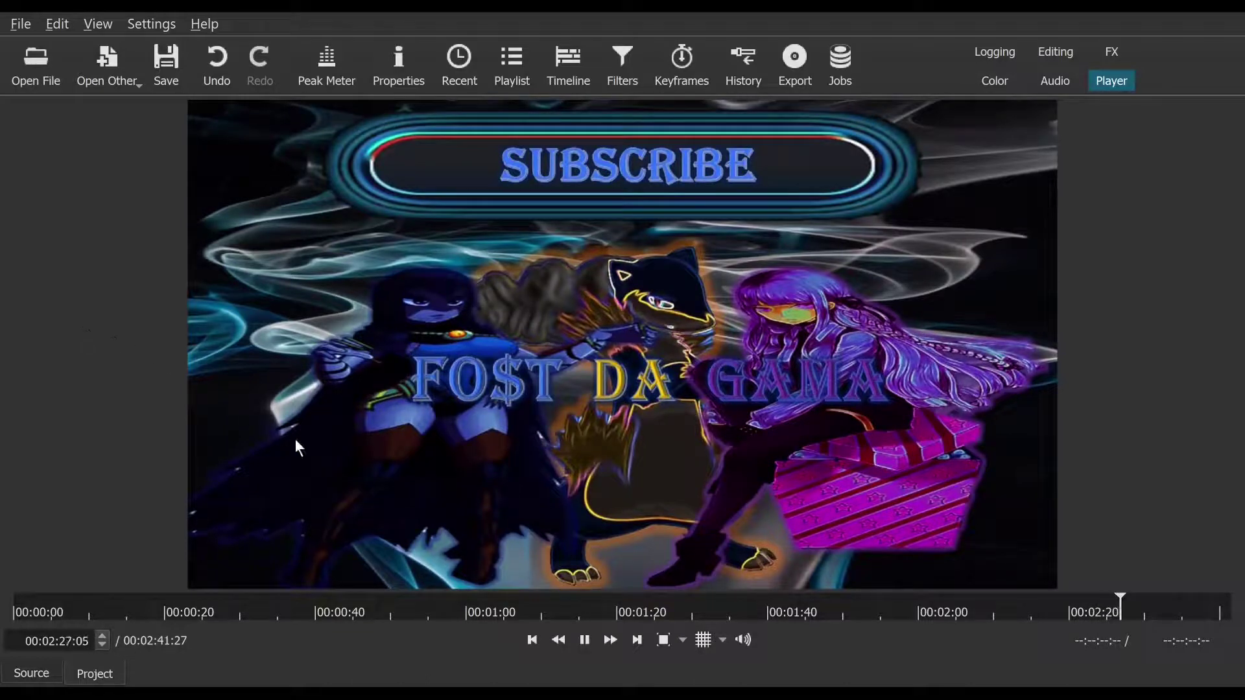
click(590, 645)
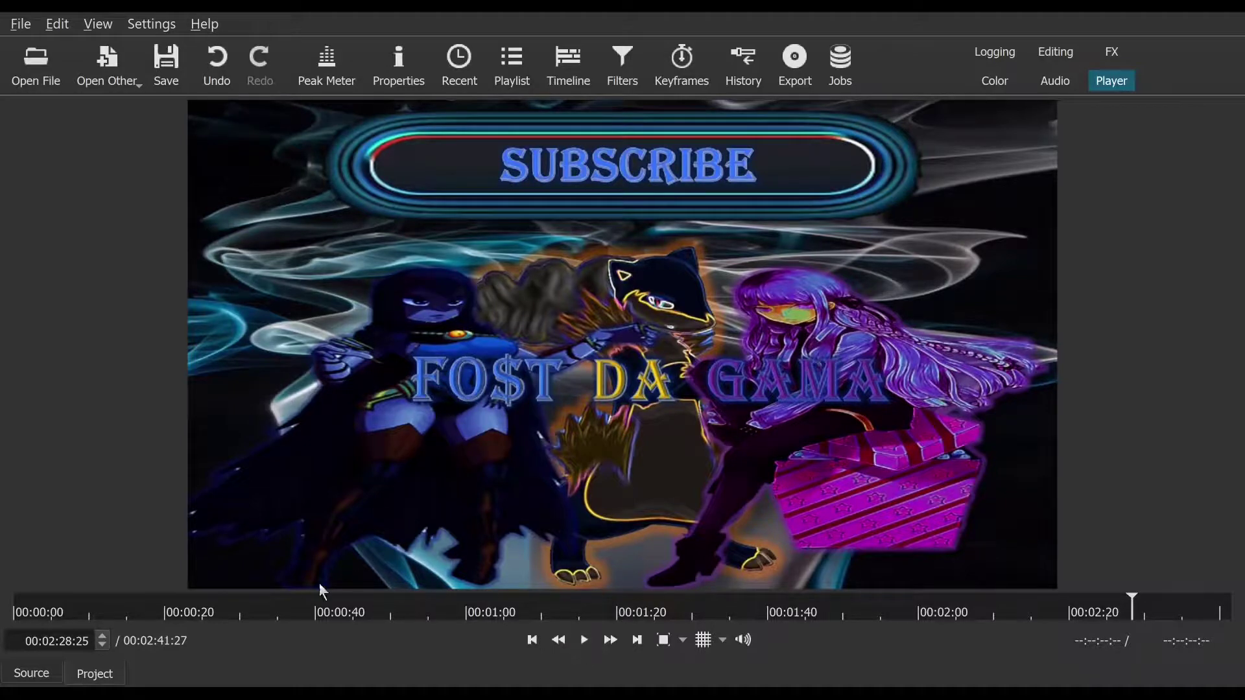
click(20, 613)
click(15, 613)
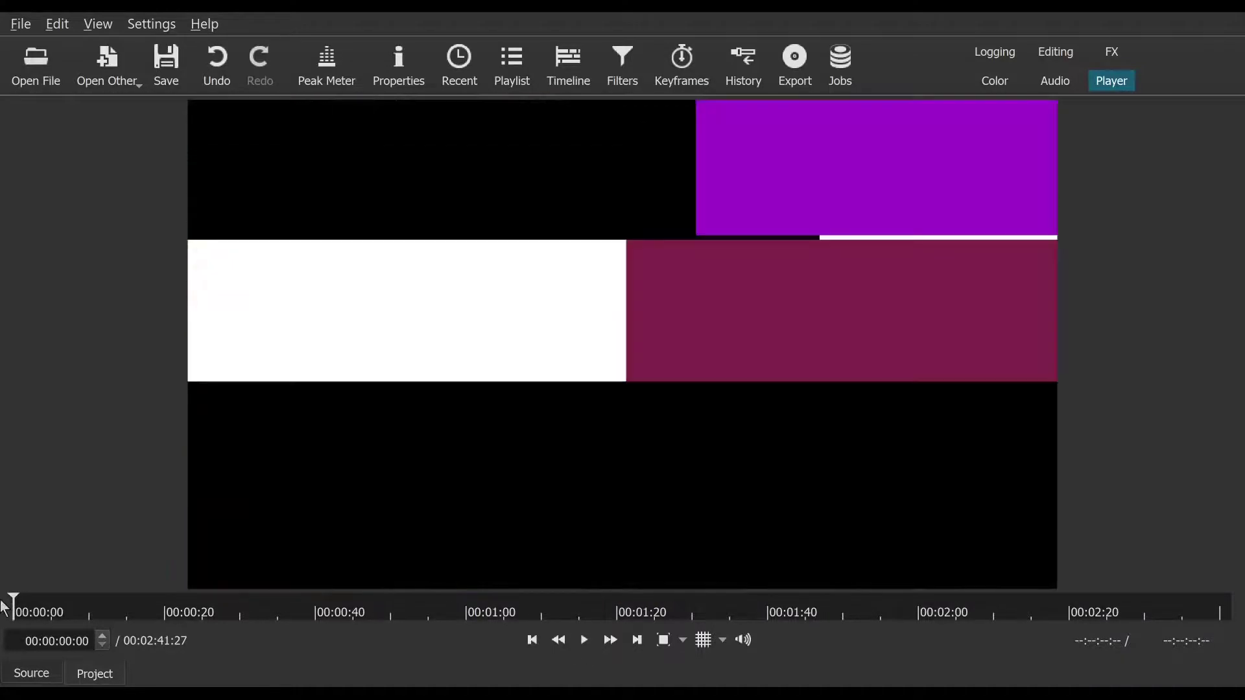
Step: Play the whole project into the subscribe slide, pause, switch to the Editing layout, and move the playhead to 00:02:16:27
click(585, 643)
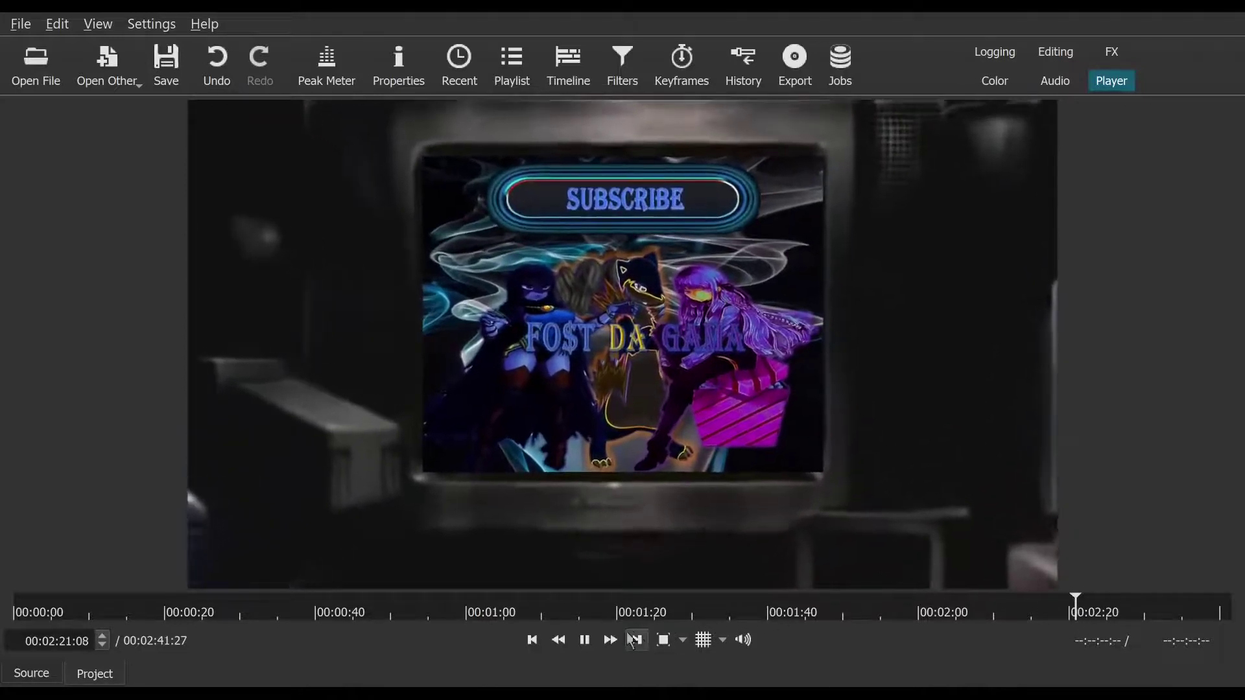
click(585, 640)
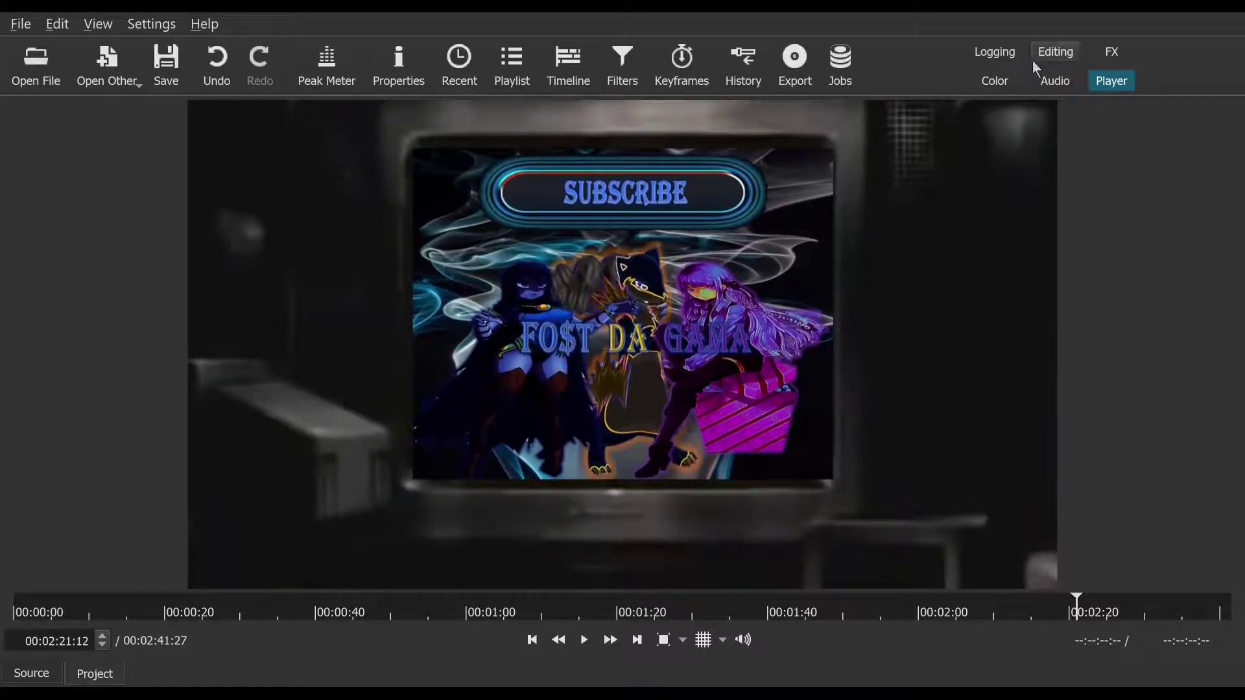
key(alt+2)
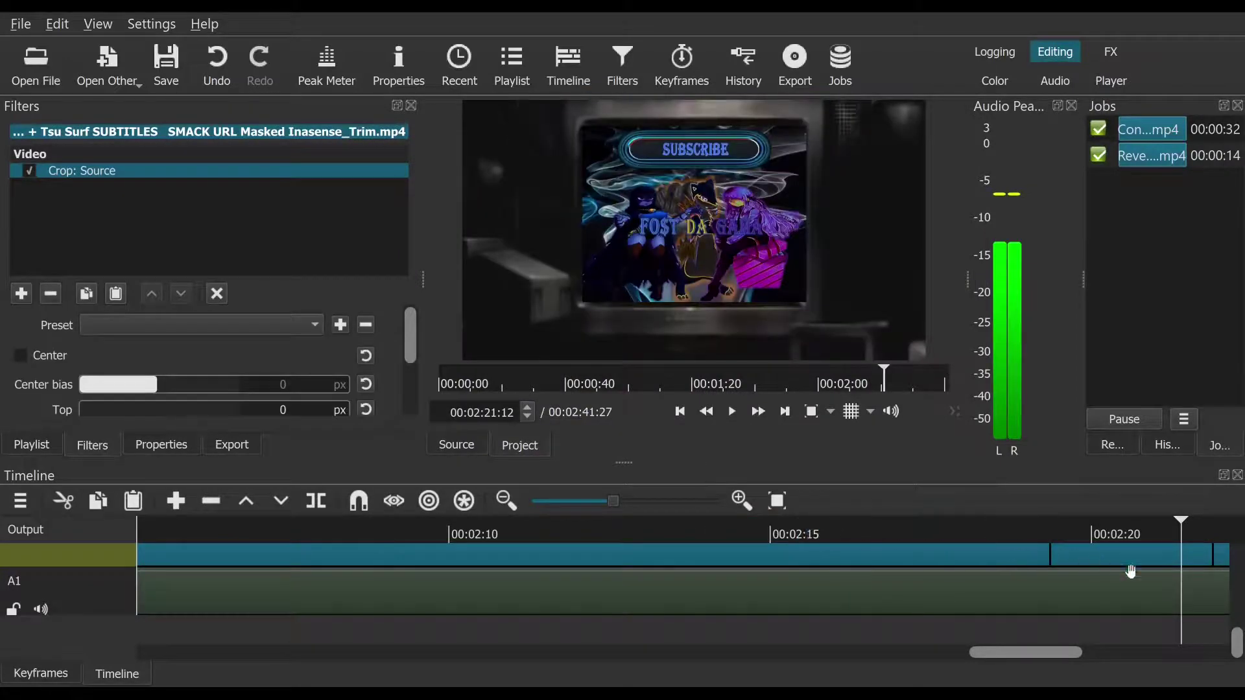
click(586, 501)
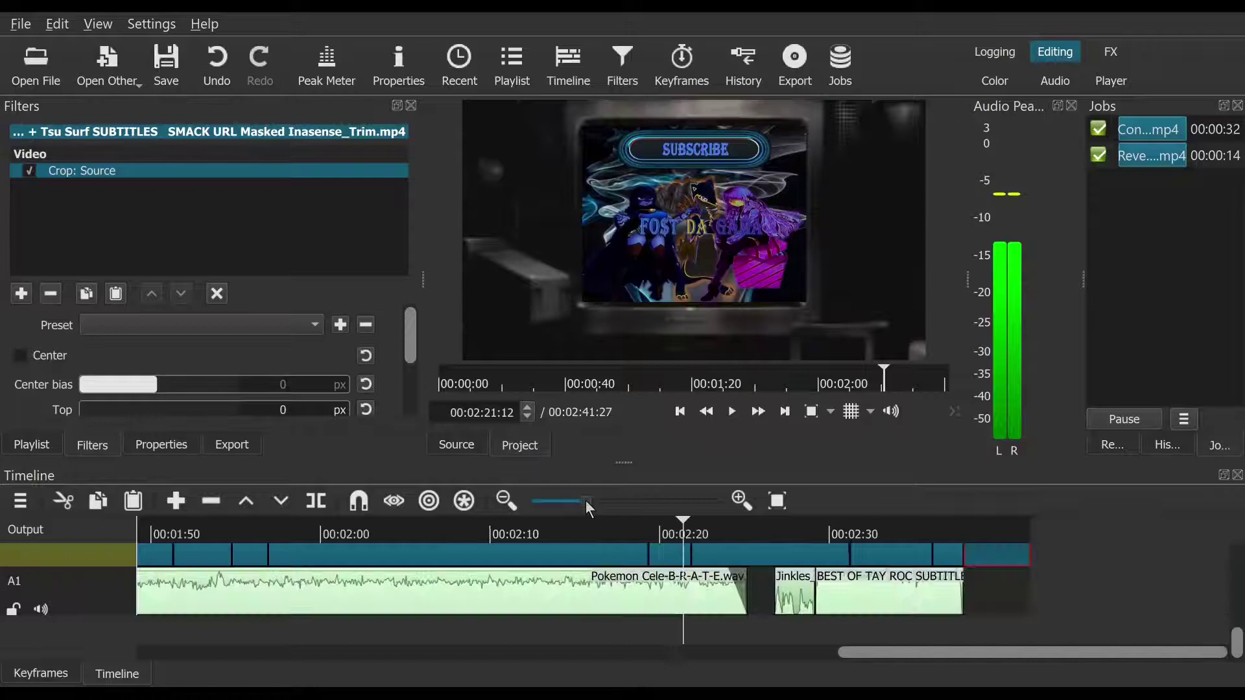
click(606, 532)
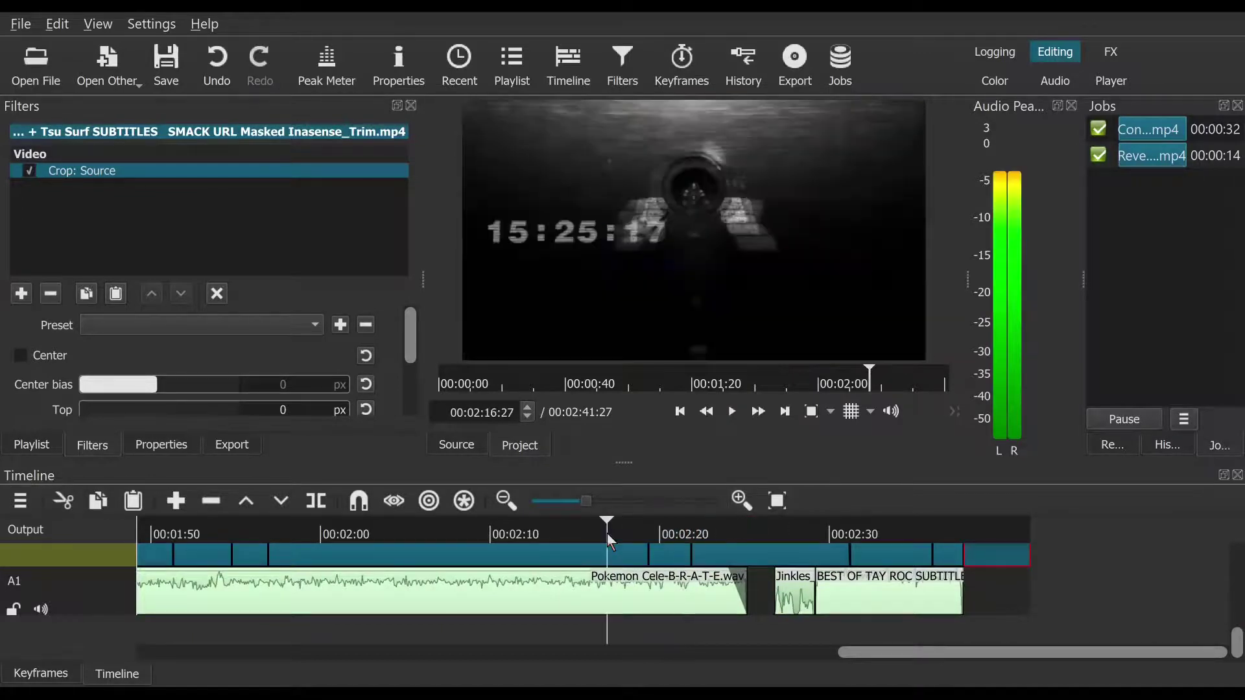
Step: Step back through the clip cuts to 00:00:08:00 and examine the opening clips on track V1
click(679, 412)
click(673, 412)
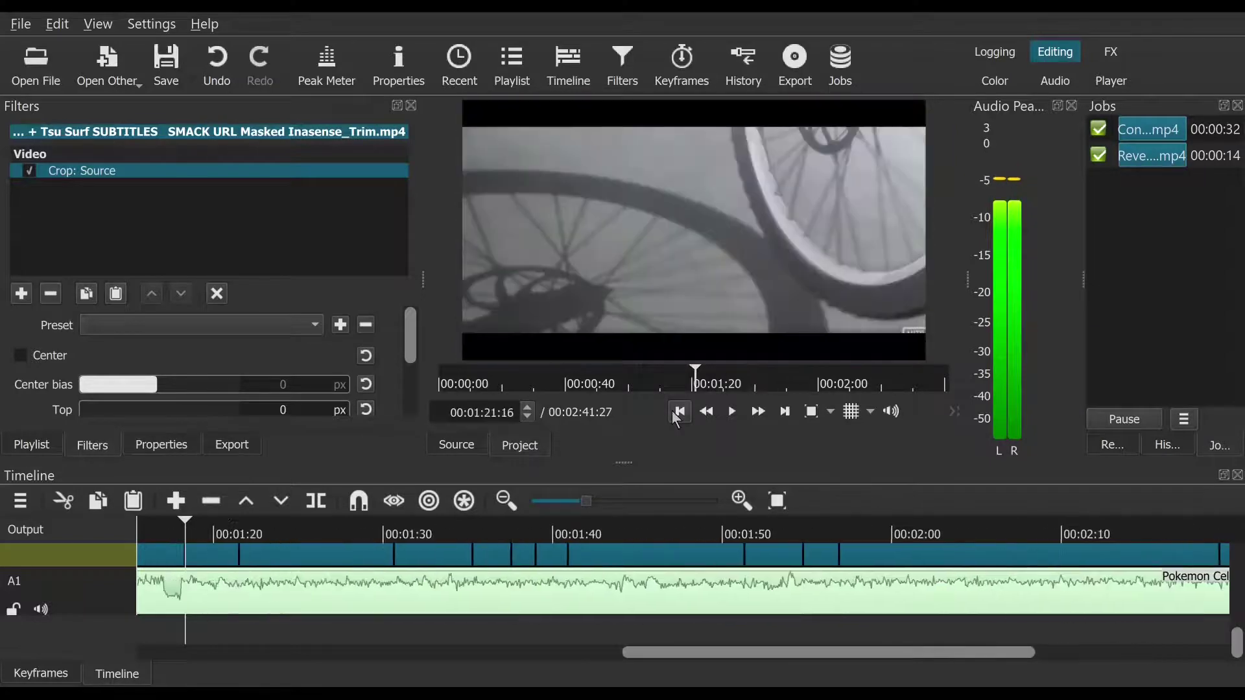
click(673, 412)
click(673, 411)
click(679, 412)
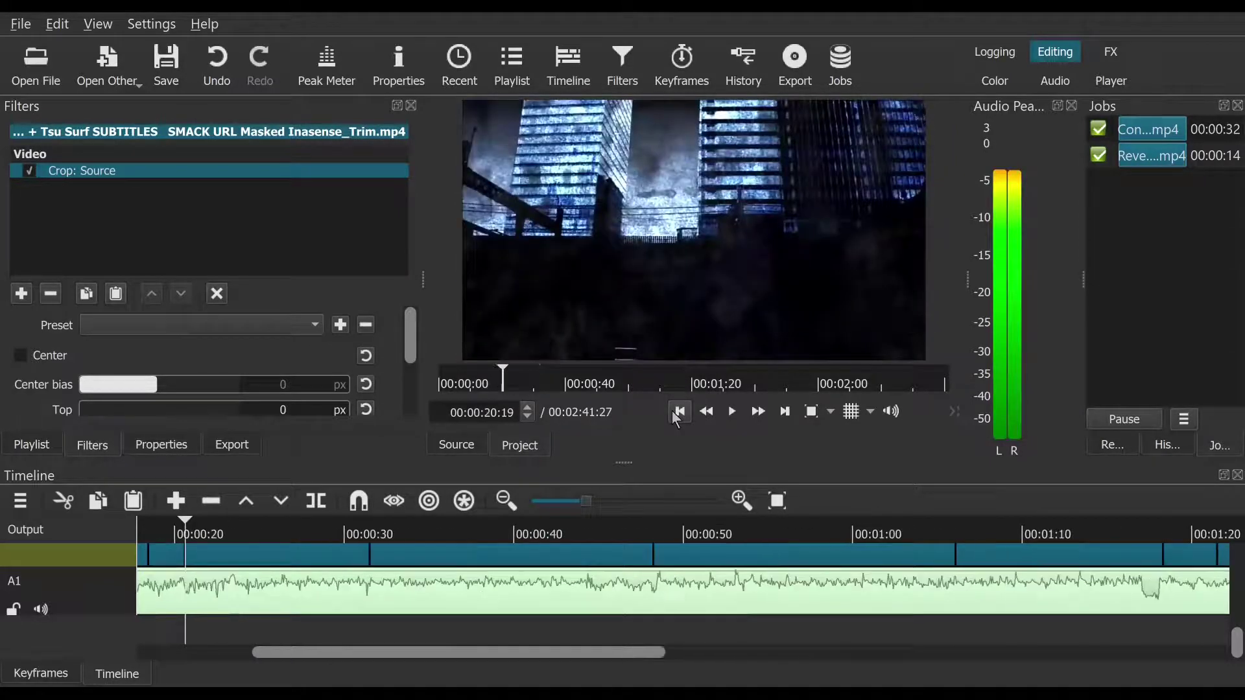
click(679, 411)
click(679, 411)
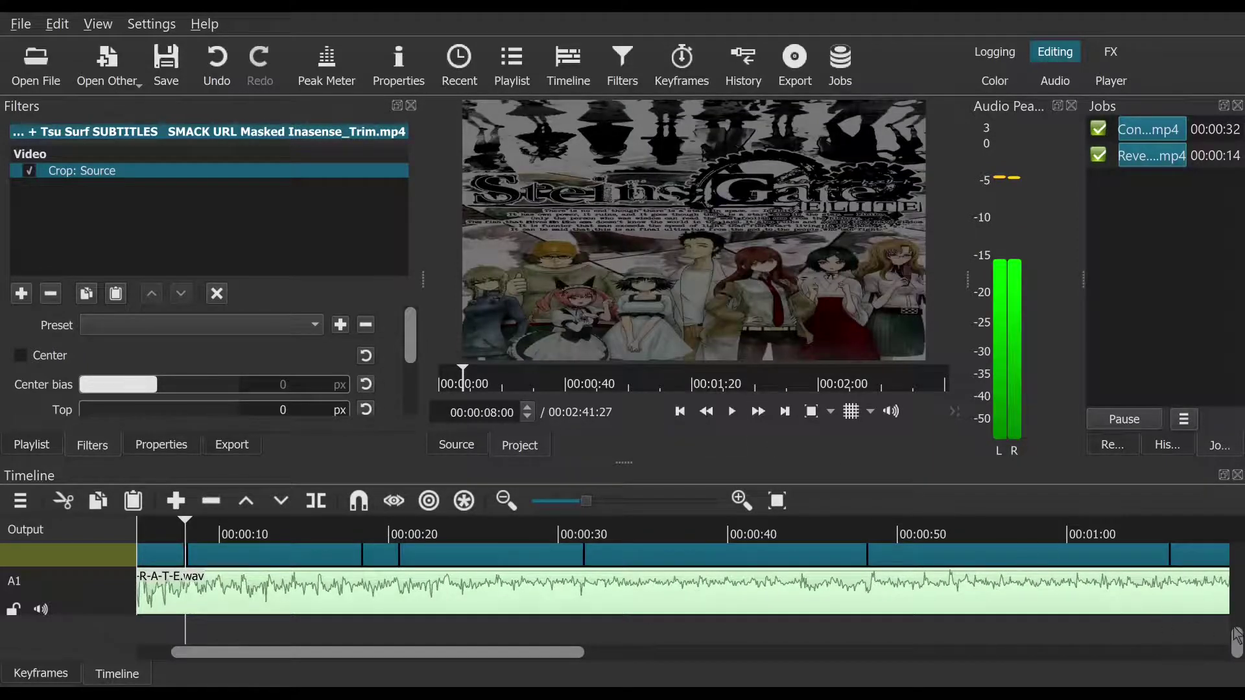
scroll(1238, 622, up, 2)
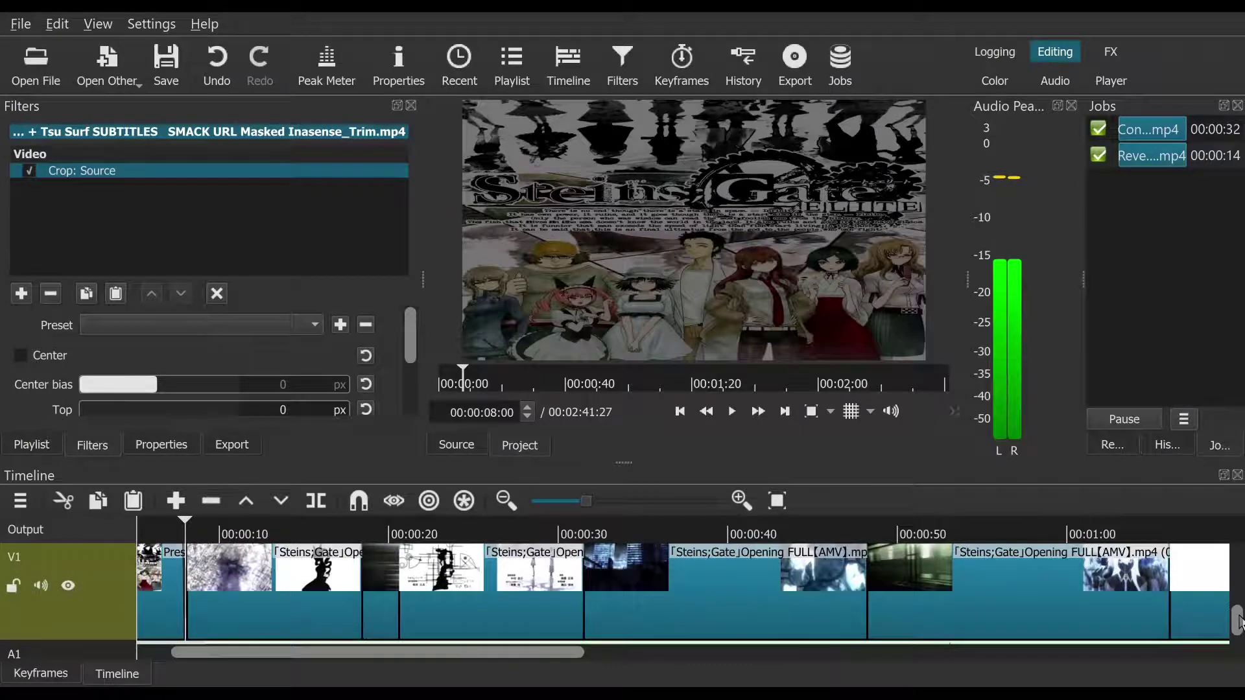
mouse_move(1240, 623)
mouse_down()
mouse_move(1240, 606)
mouse_move(1240, 623)
mouse_up()
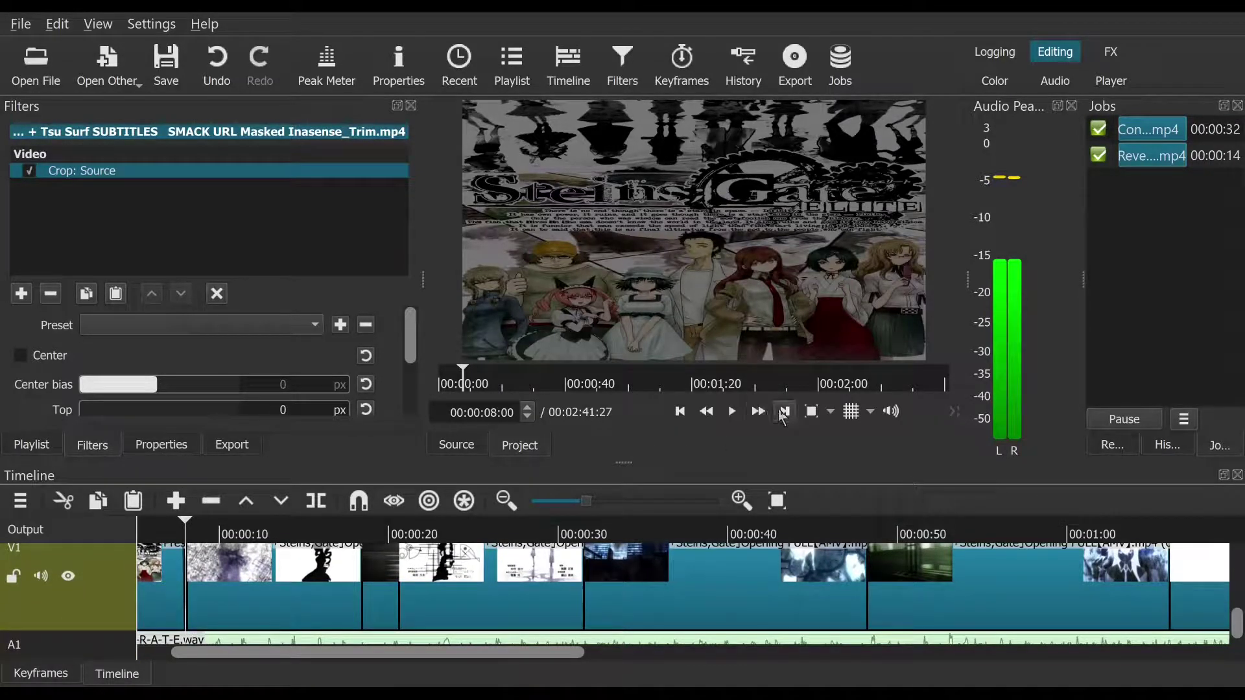
Step: Step forward cut by cut through the project to the start of the subscribe slide at 00:02:19:10
click(784, 413)
click(784, 412)
click(784, 412)
click(784, 412)
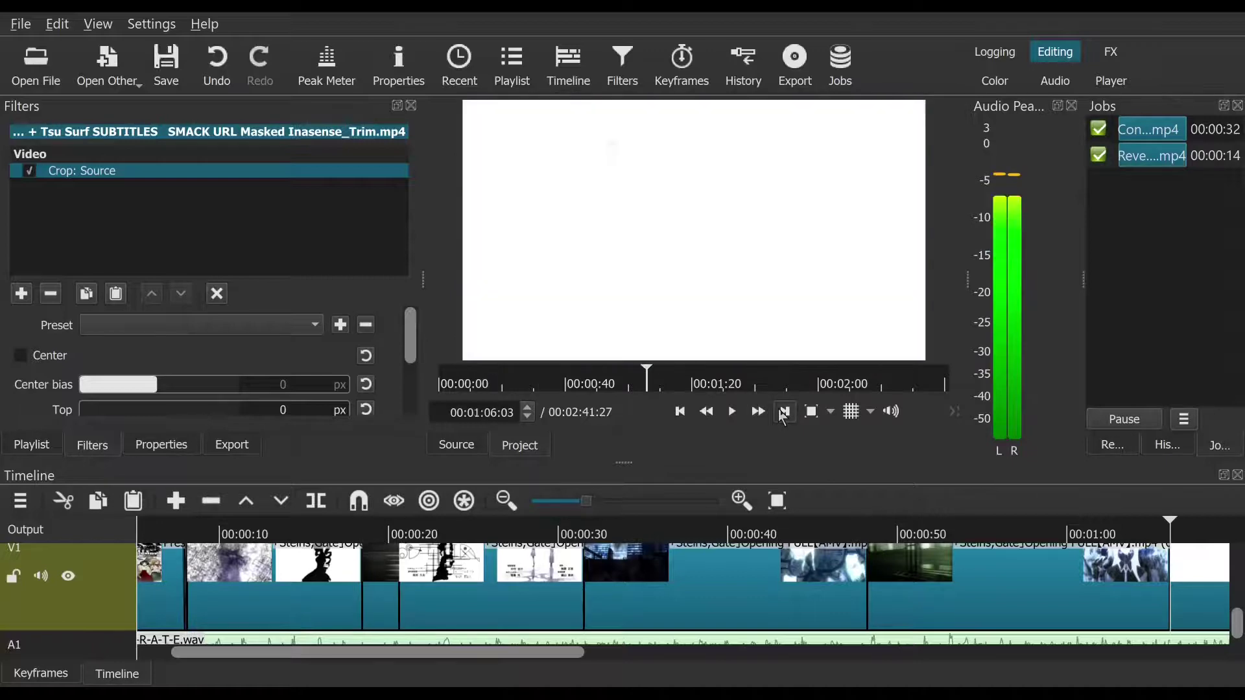
click(784, 412)
click(784, 413)
click(784, 412)
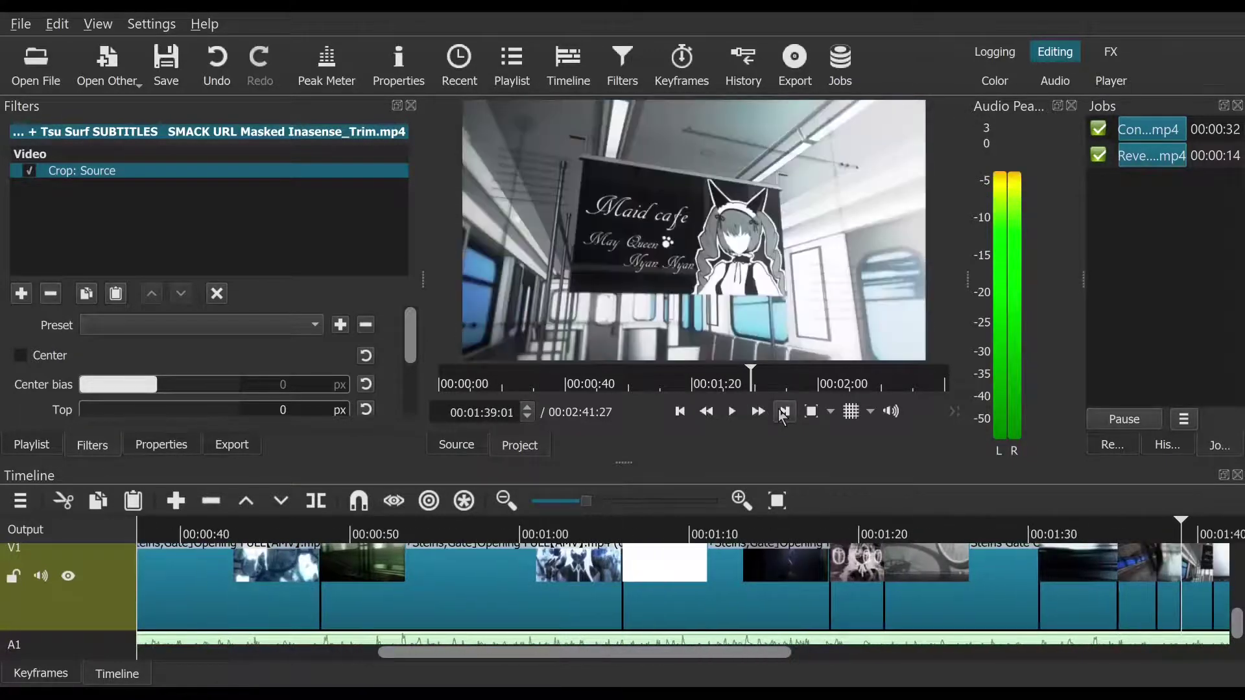
click(784, 413)
click(784, 413)
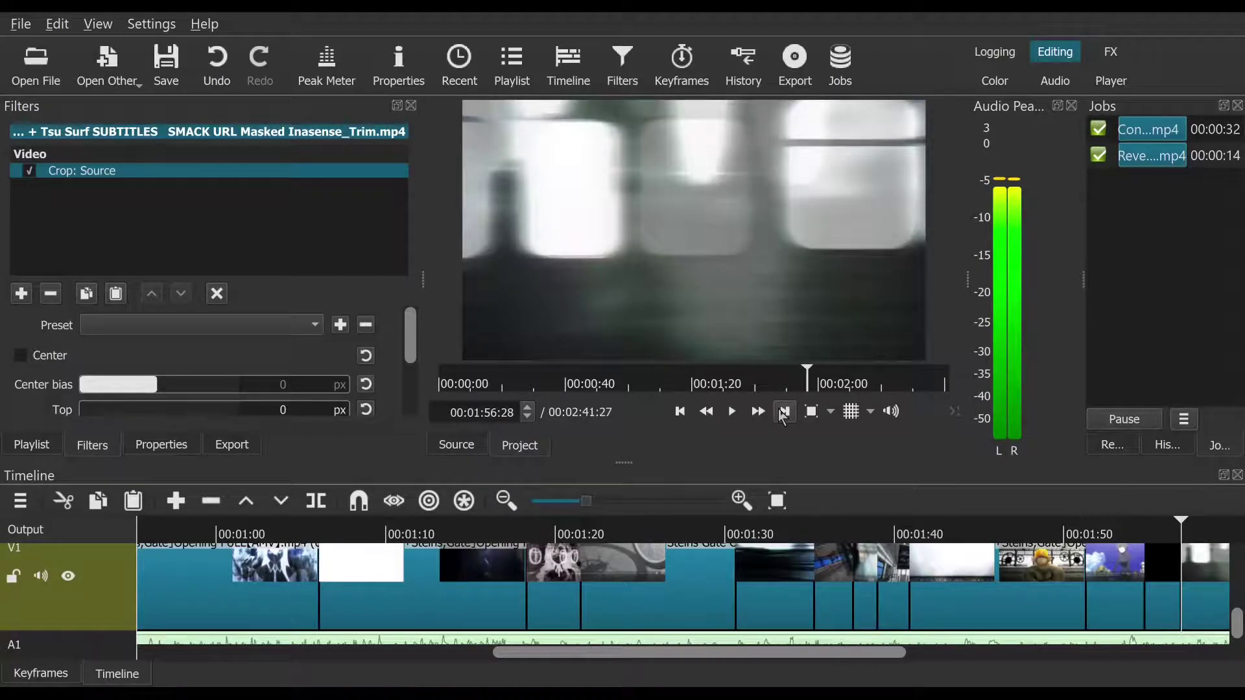
click(784, 412)
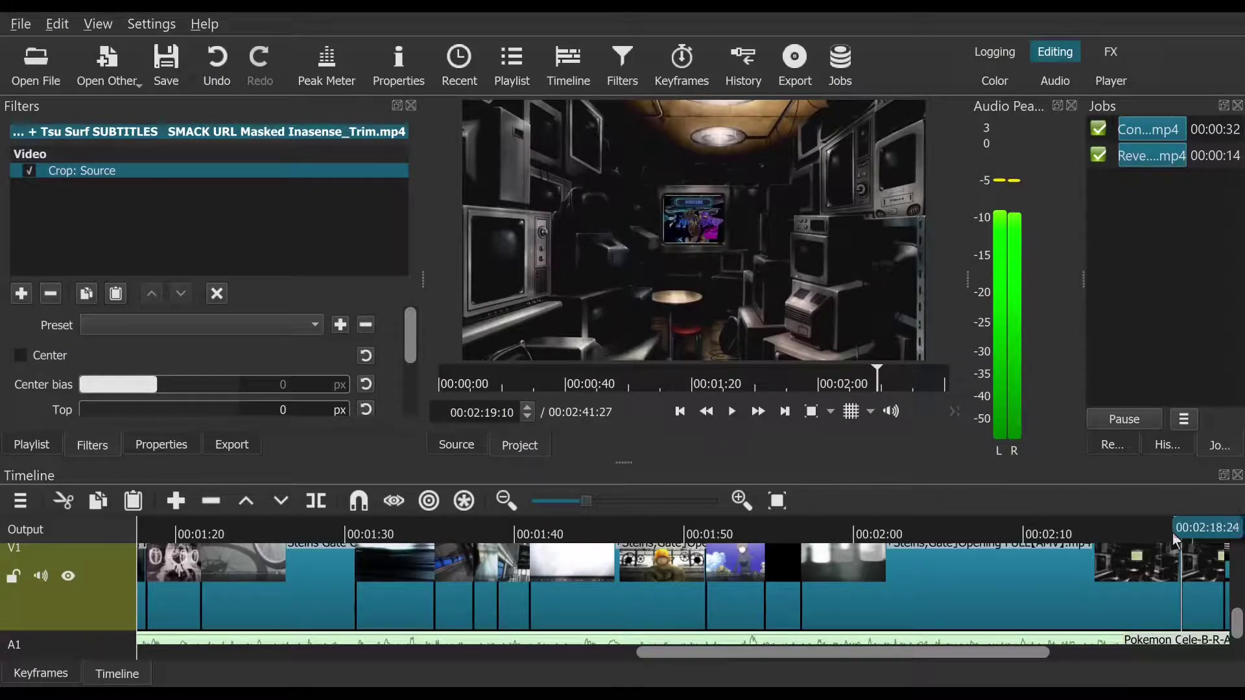
Step: Examine the frames around the subscribe slide's start, between 00:02:17:11 and 00:02:20:07
click(1146, 527)
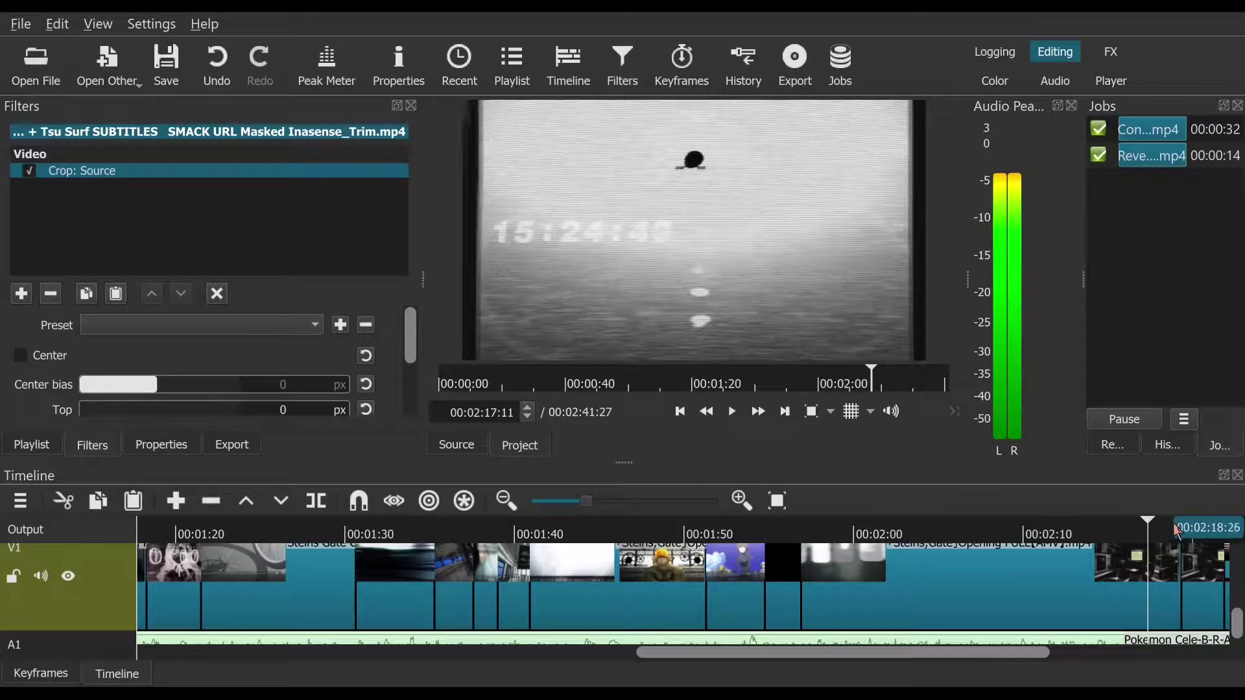
click(1178, 528)
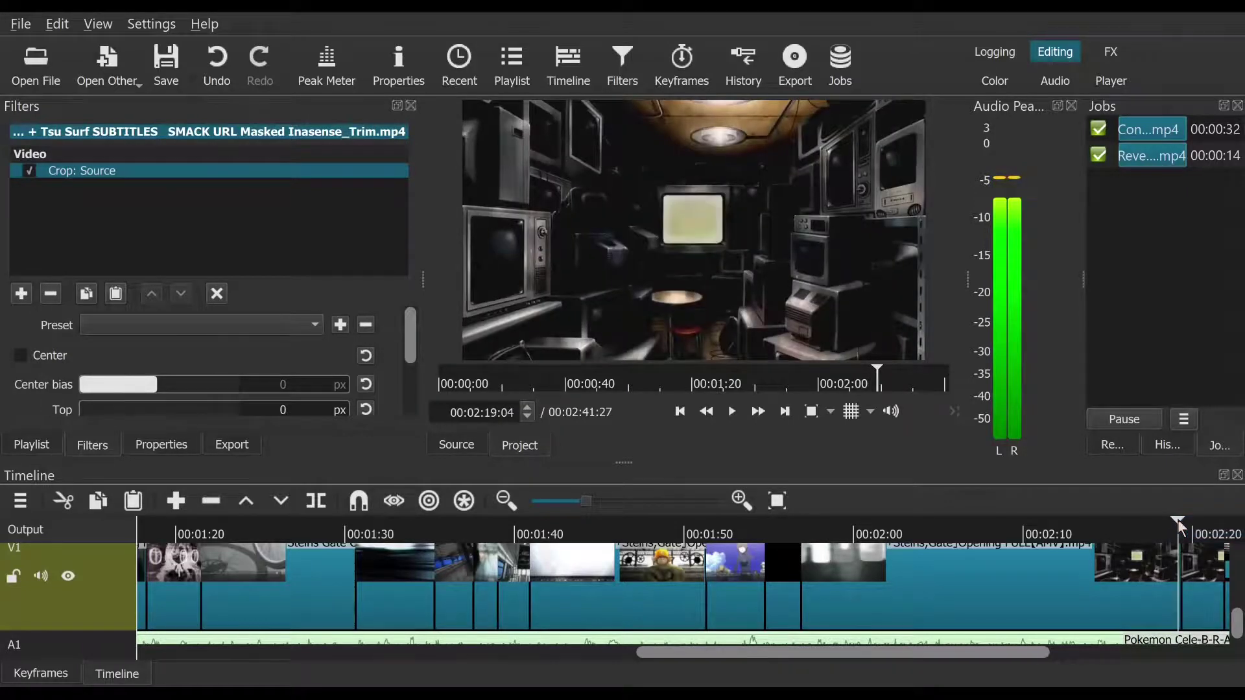
click(1182, 522)
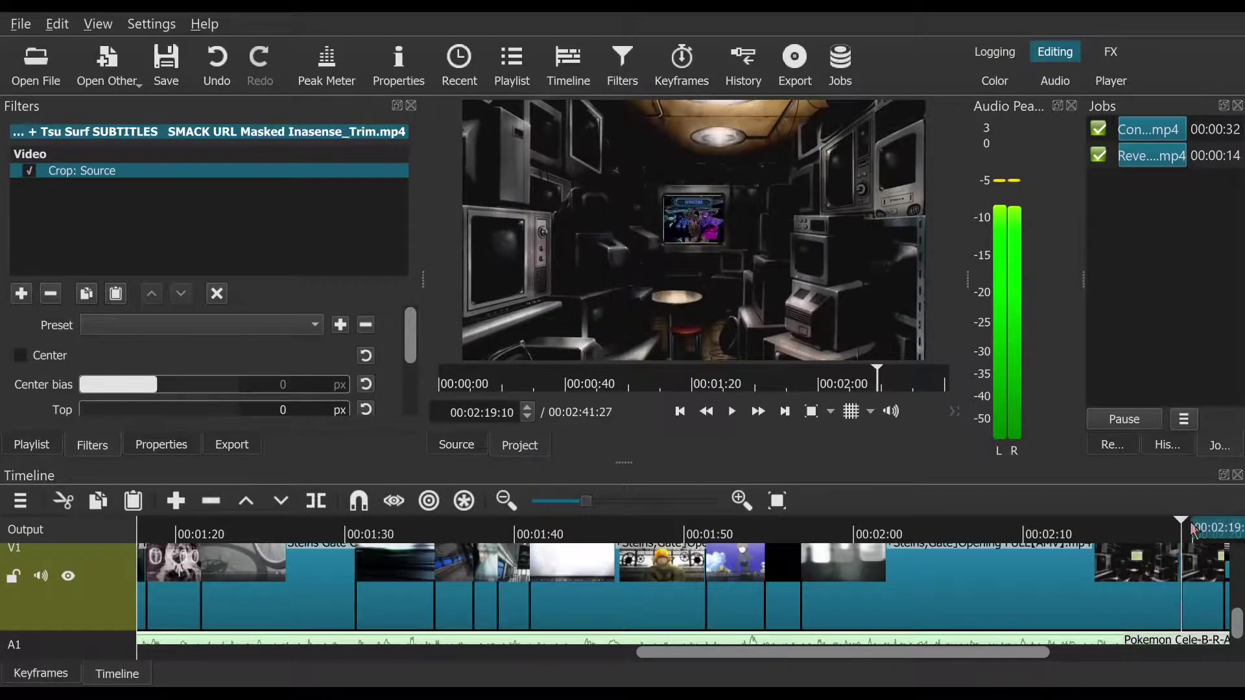
click(1195, 523)
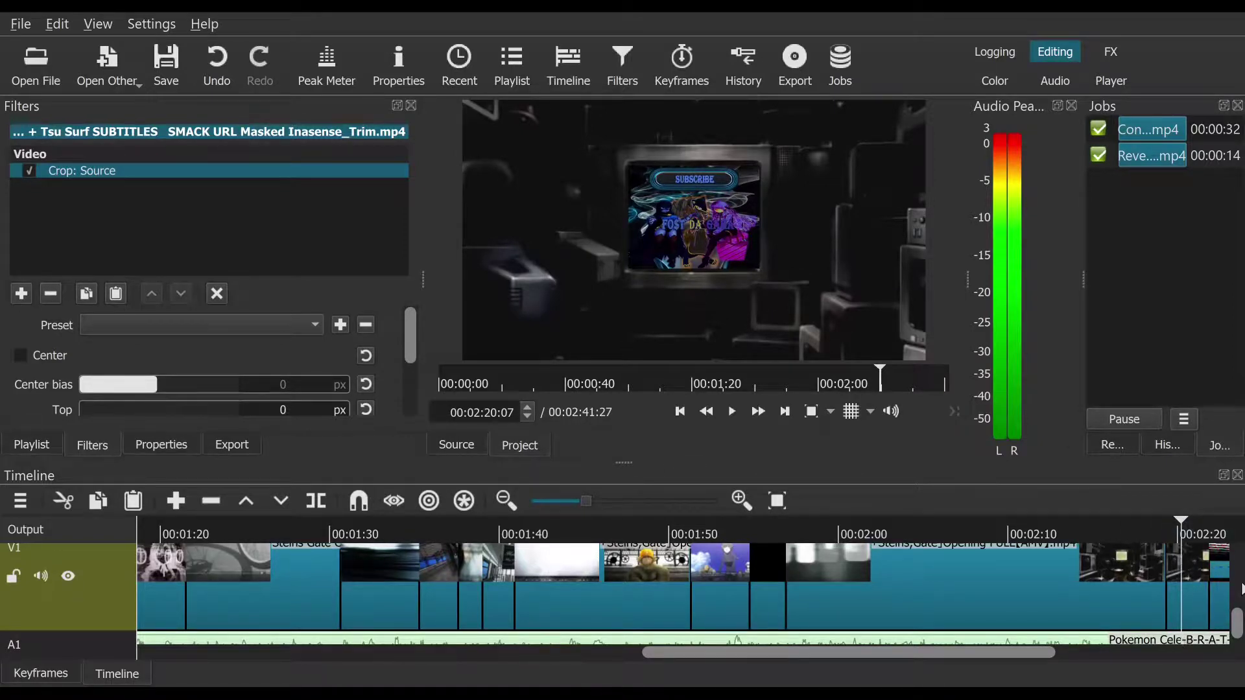
Step: Select the Slide1 2.jpg clip on track V2 to examine its Size, Position & Rotate filters
scroll(1239, 624, up, 1)
scroll(1239, 624, up, 5)
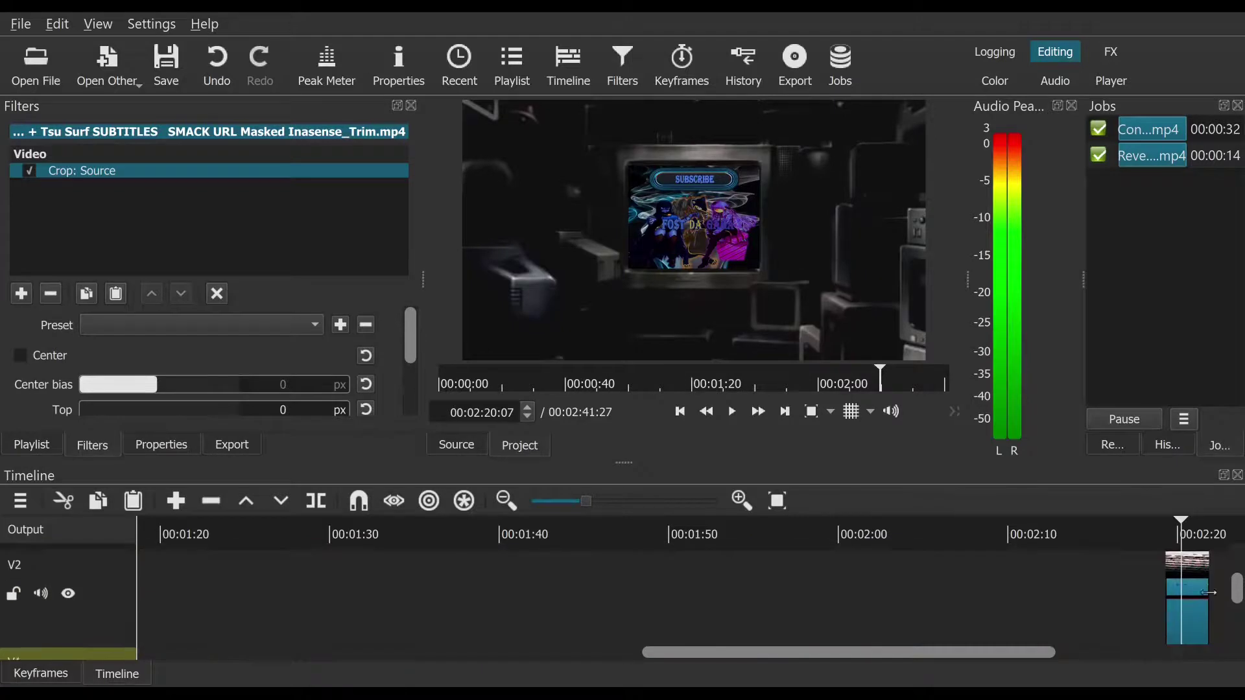
click(1183, 576)
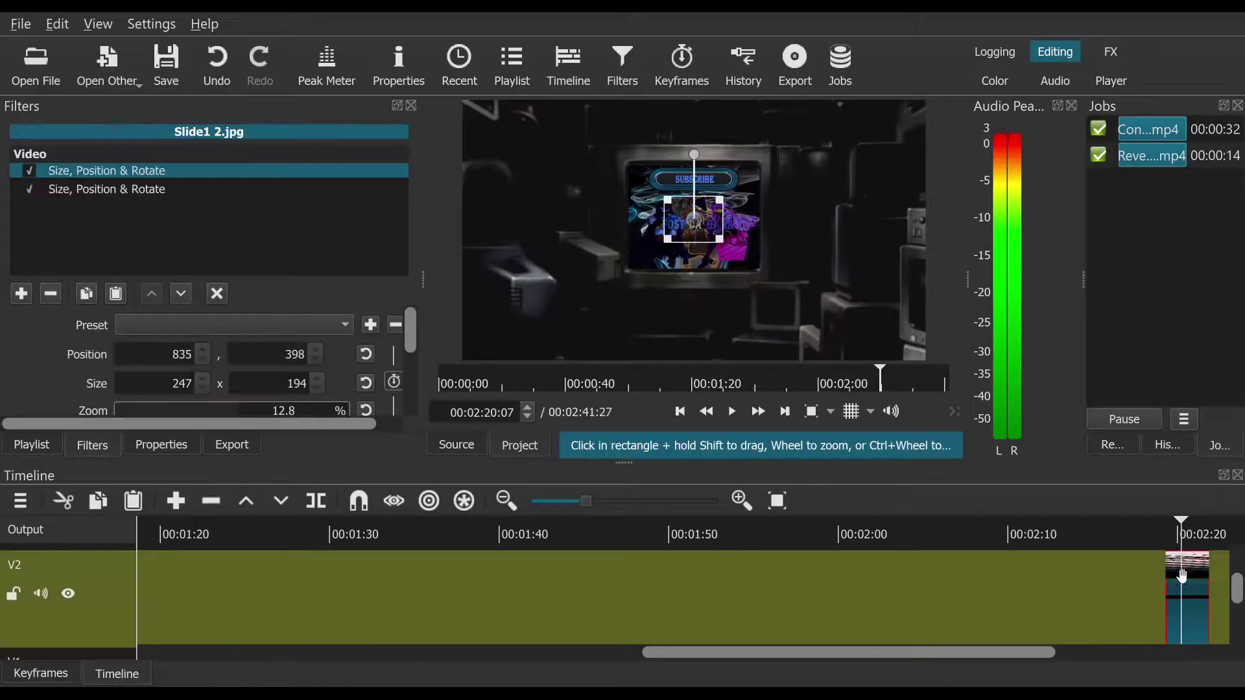
scroll(1237, 600, down, 2)
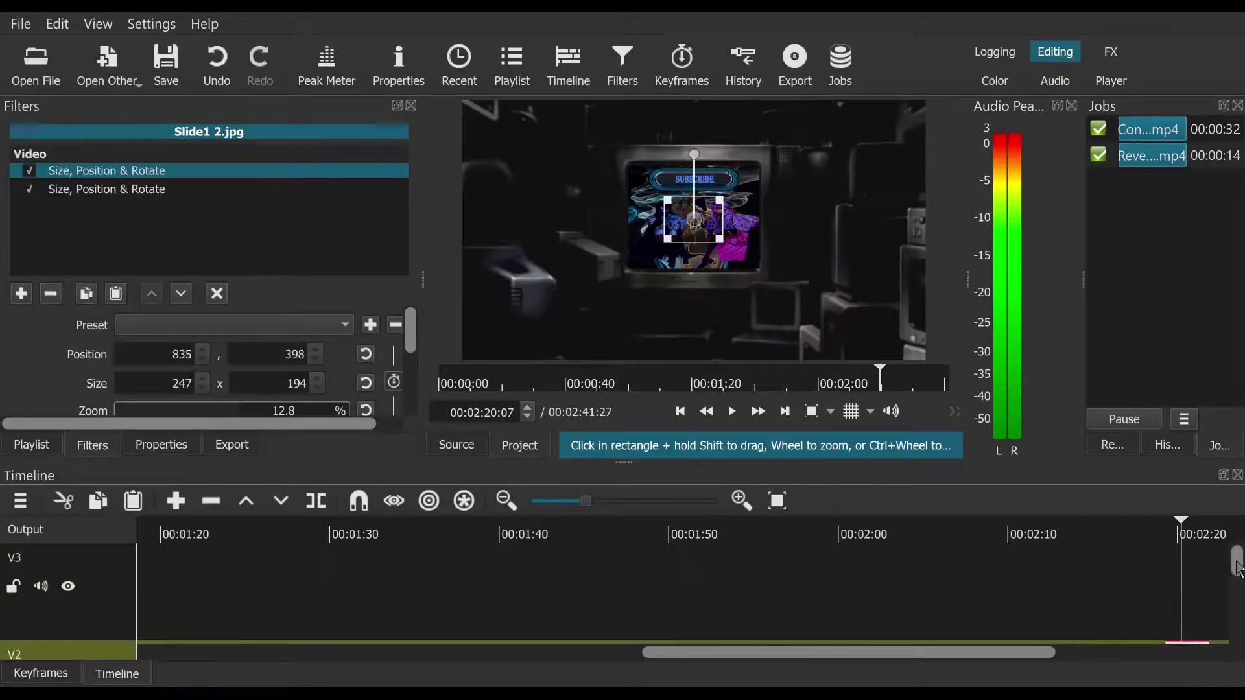
scroll(1236, 596, up, 3)
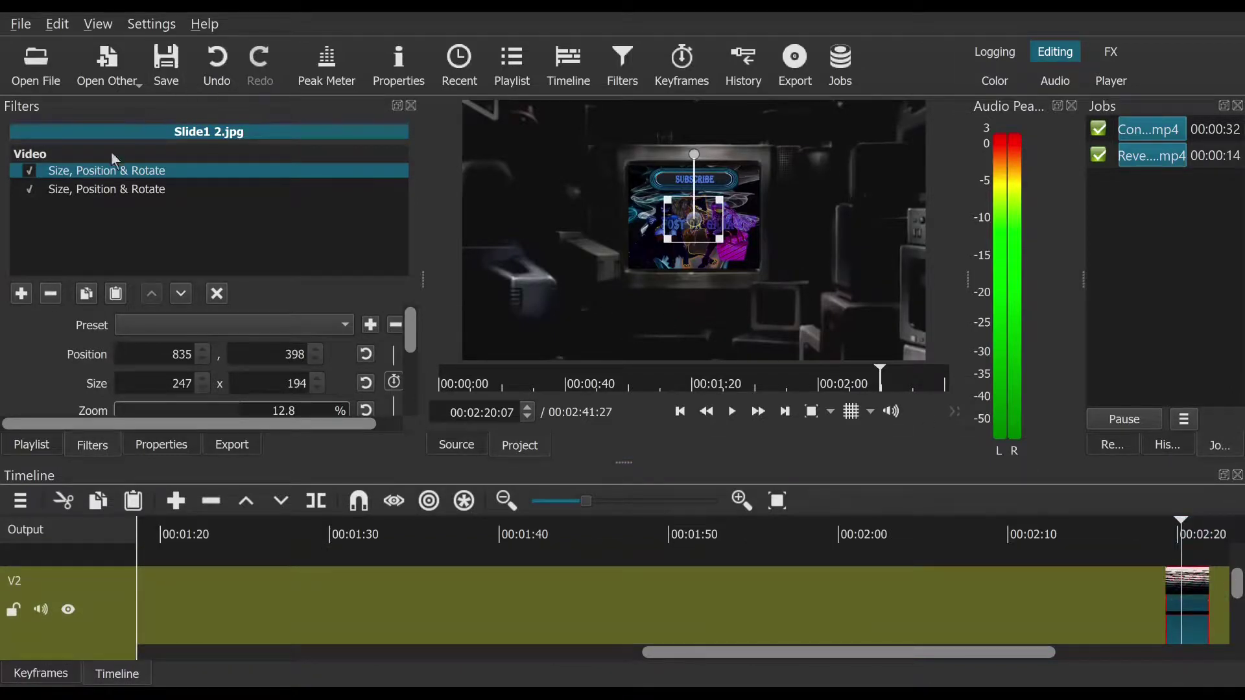
Step: Browse the video filters available for Slide1 2.jpg as far as Fade In Video, and bring the timeline back to its beginning
click(32, 292)
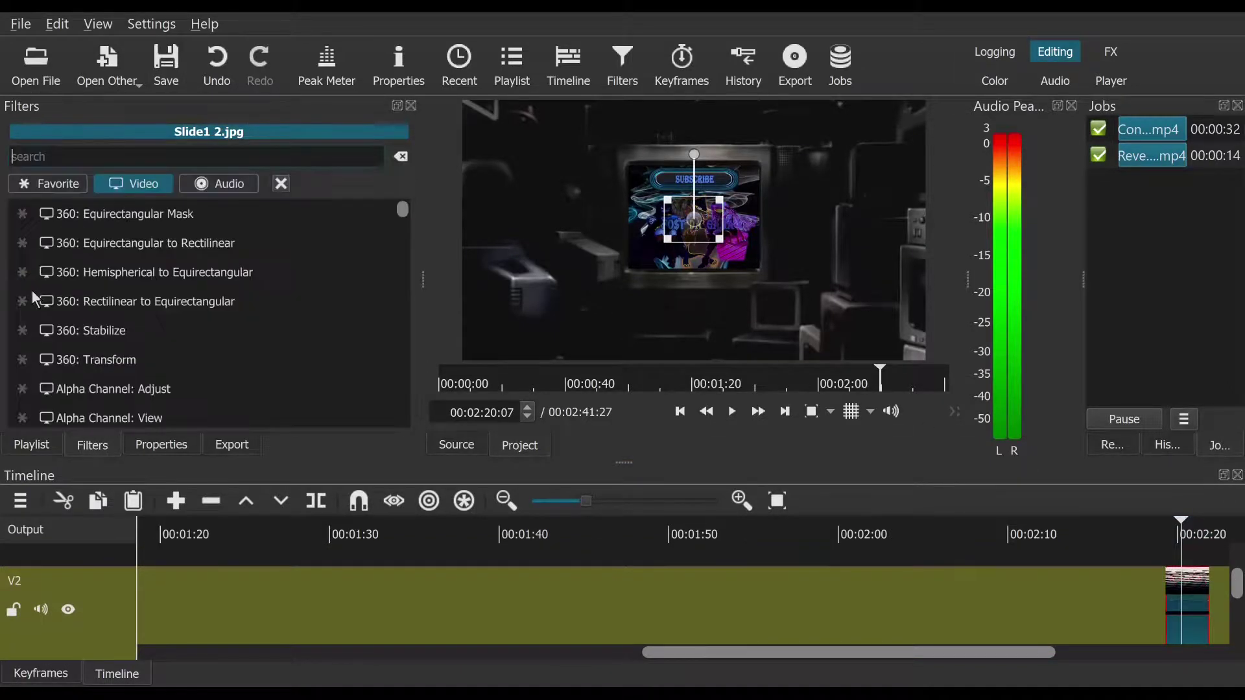
scroll(260, 307, down, 5)
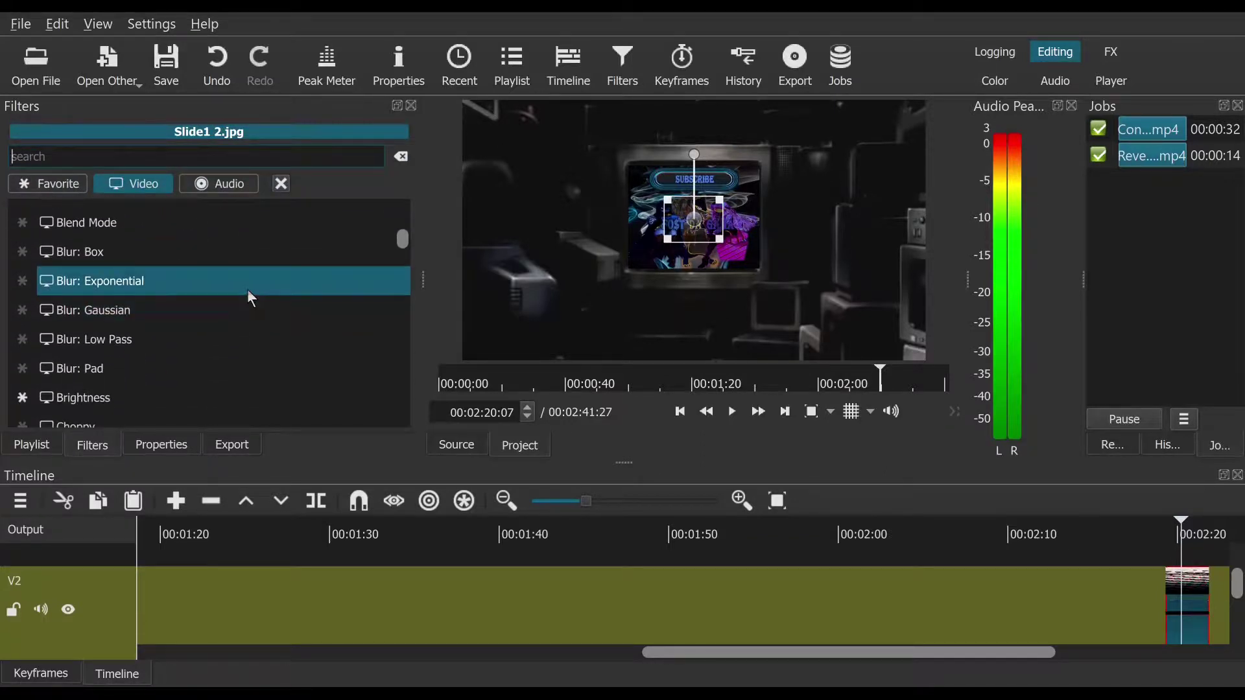
scroll(250, 295, down, 2)
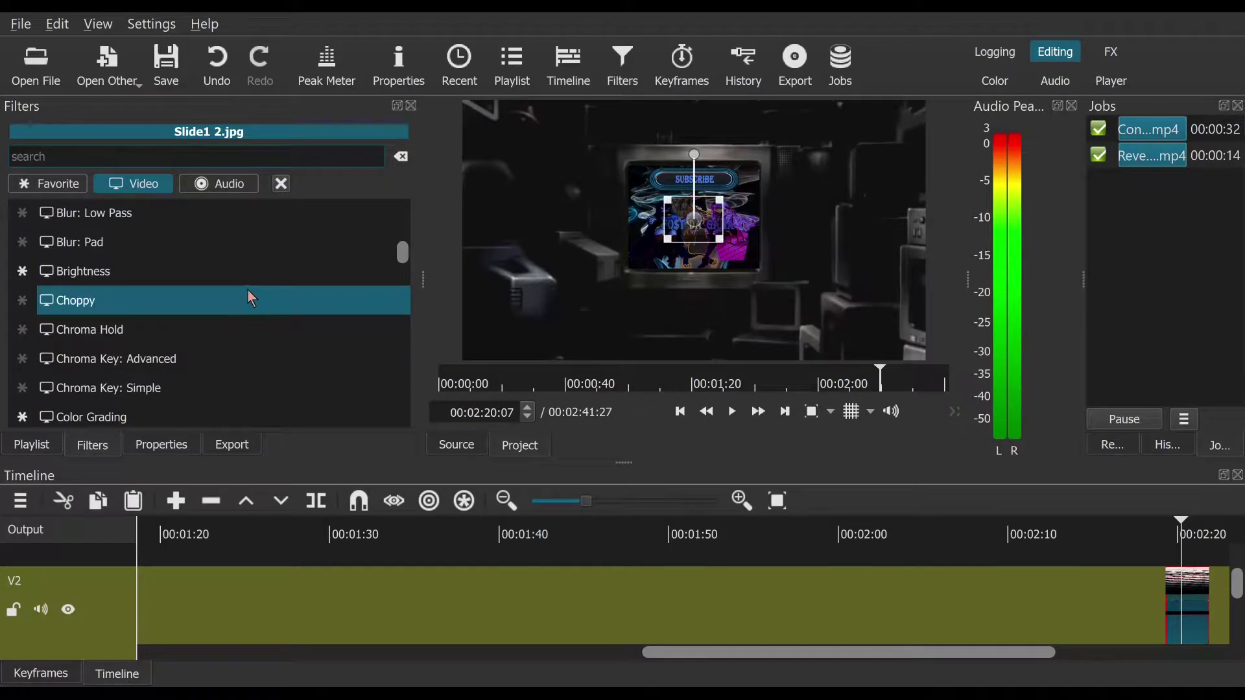
scroll(249, 292, down, 2)
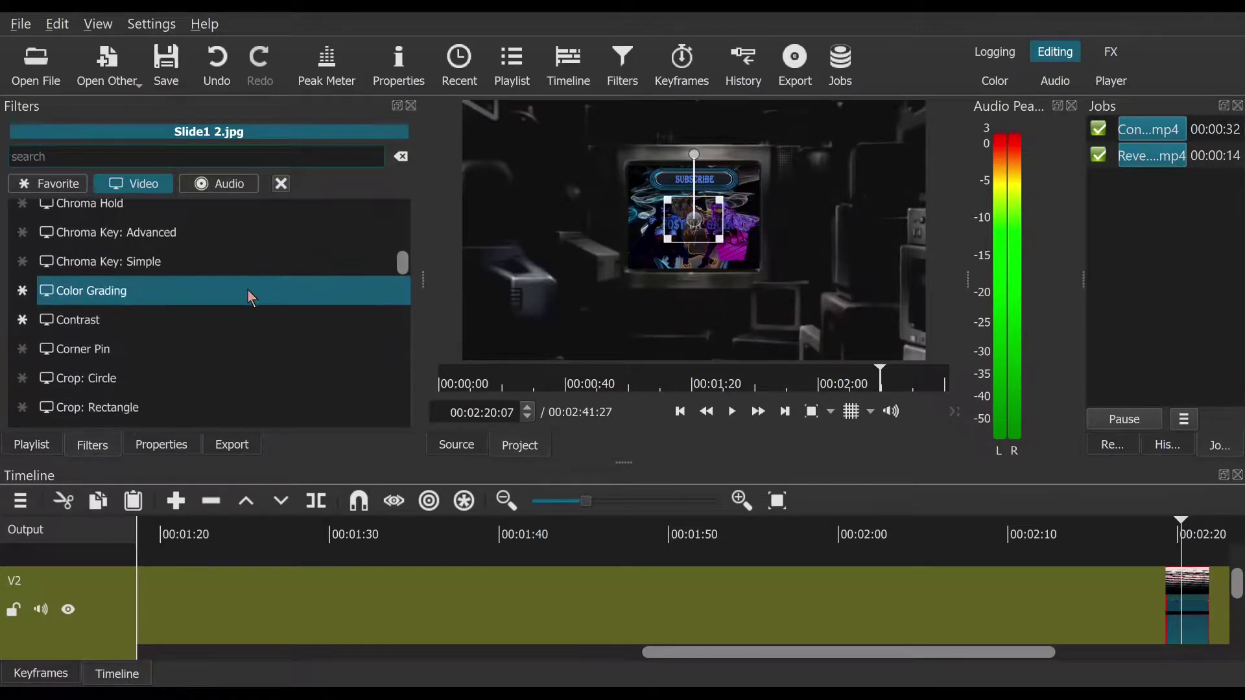
scroll(250, 295, down, 2)
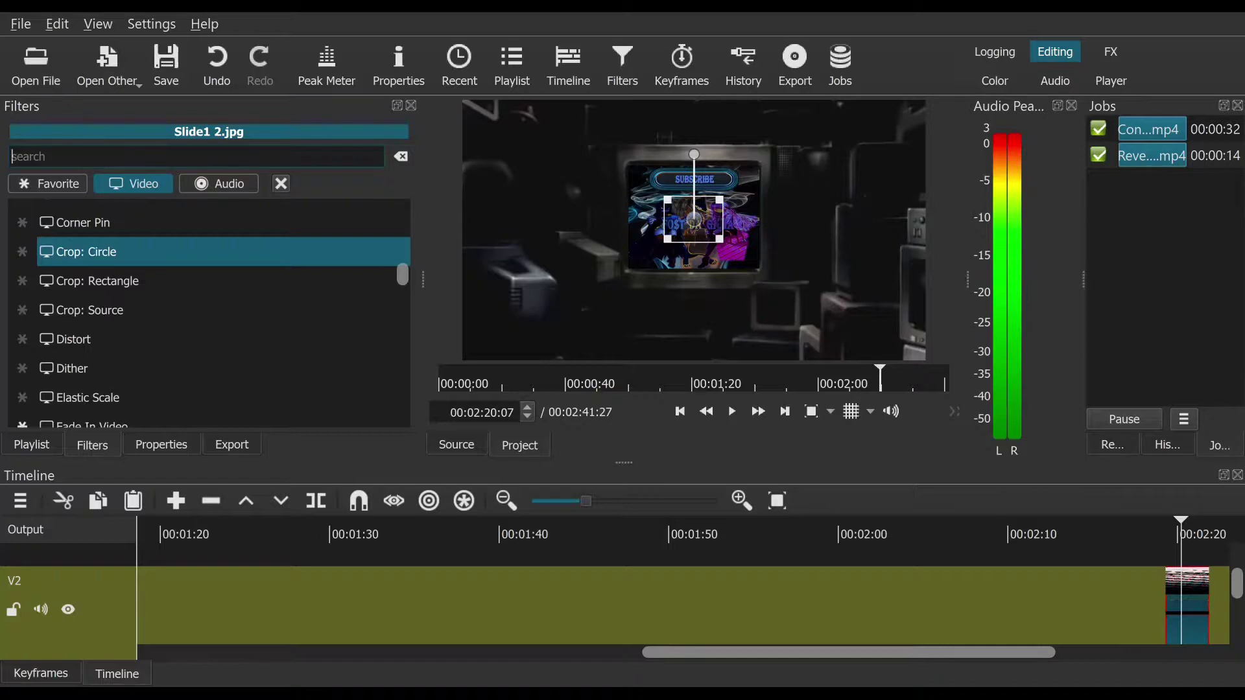
key(Down)
key(Down)
key(Down)
key(Down)
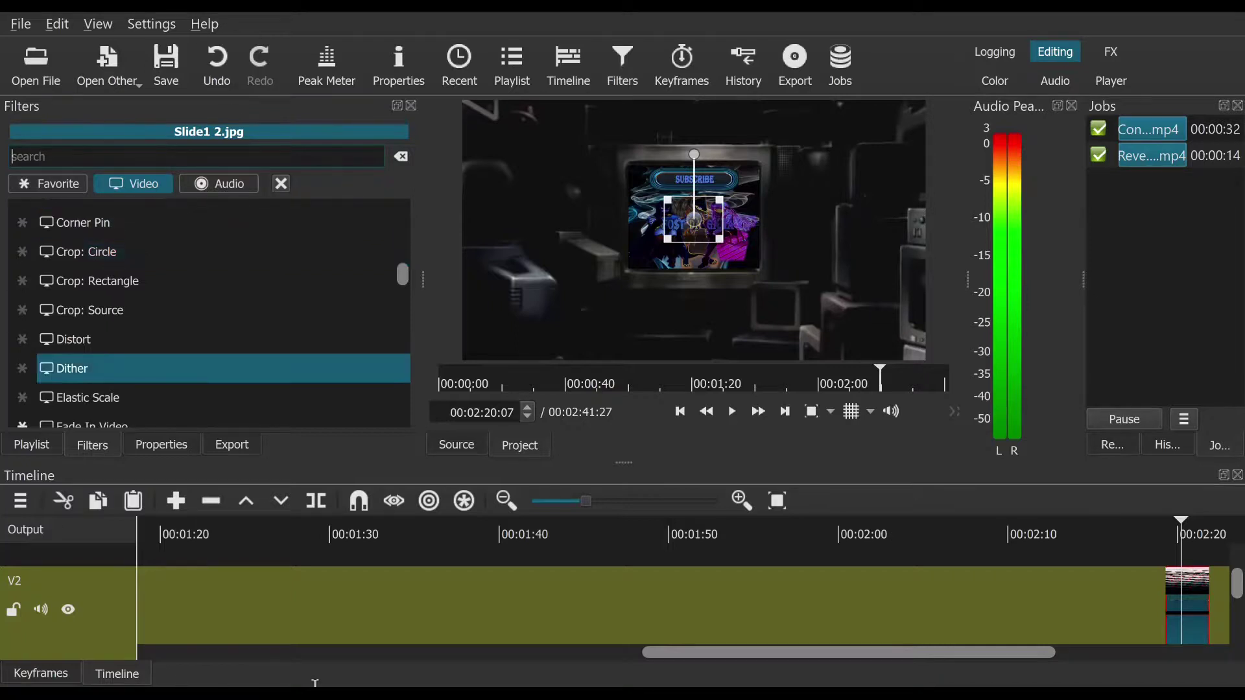
key(Up)
key(Up)
key(Up)
key(Up)
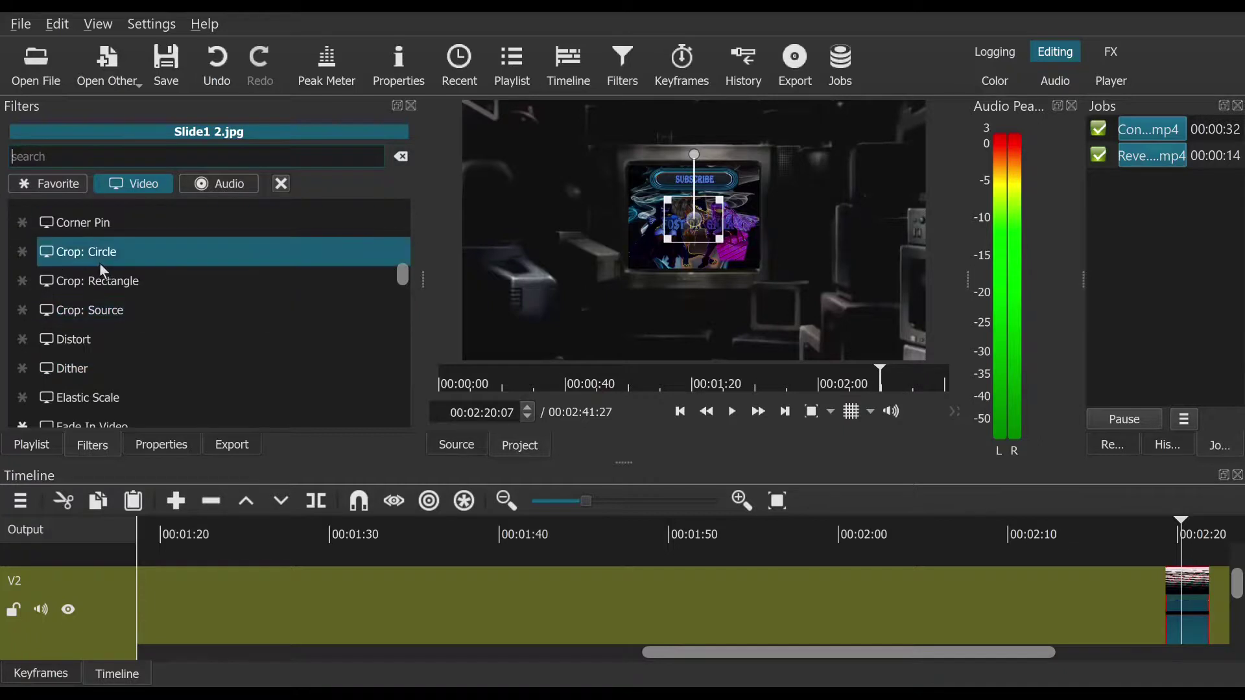
key(Down)
key(Down)
key(Down)
key(Down)
key(Down)
key(Down)
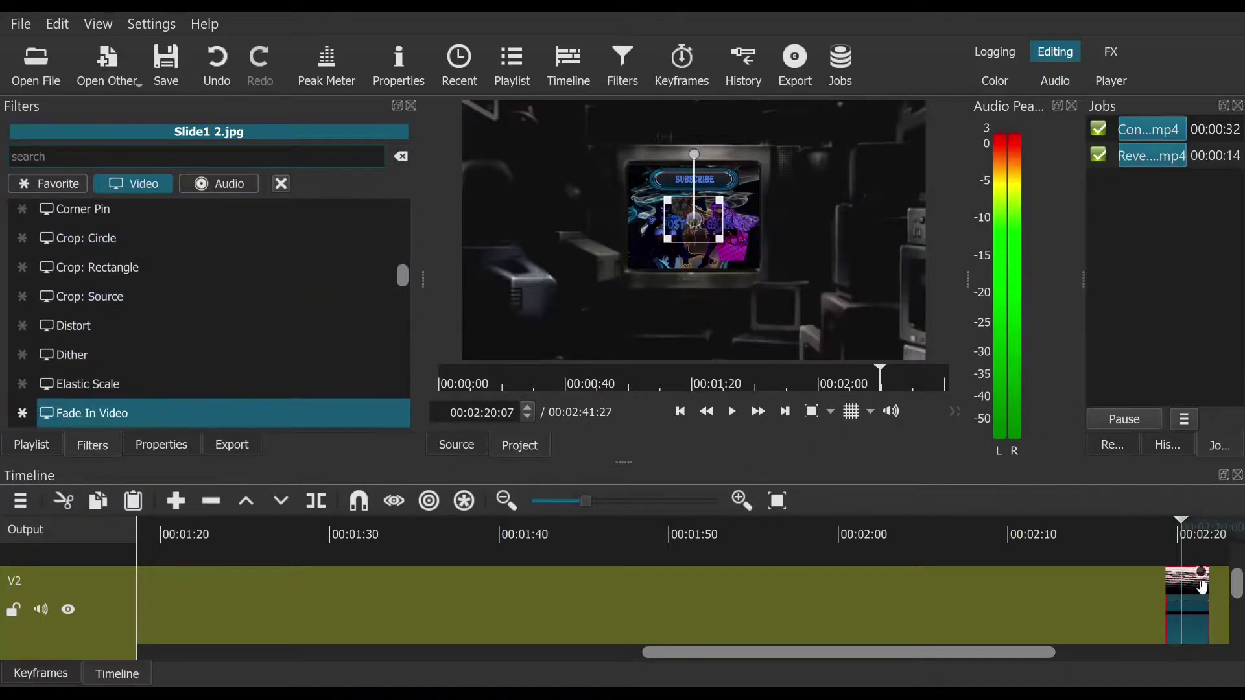
drag(1240, 593, 1239, 649)
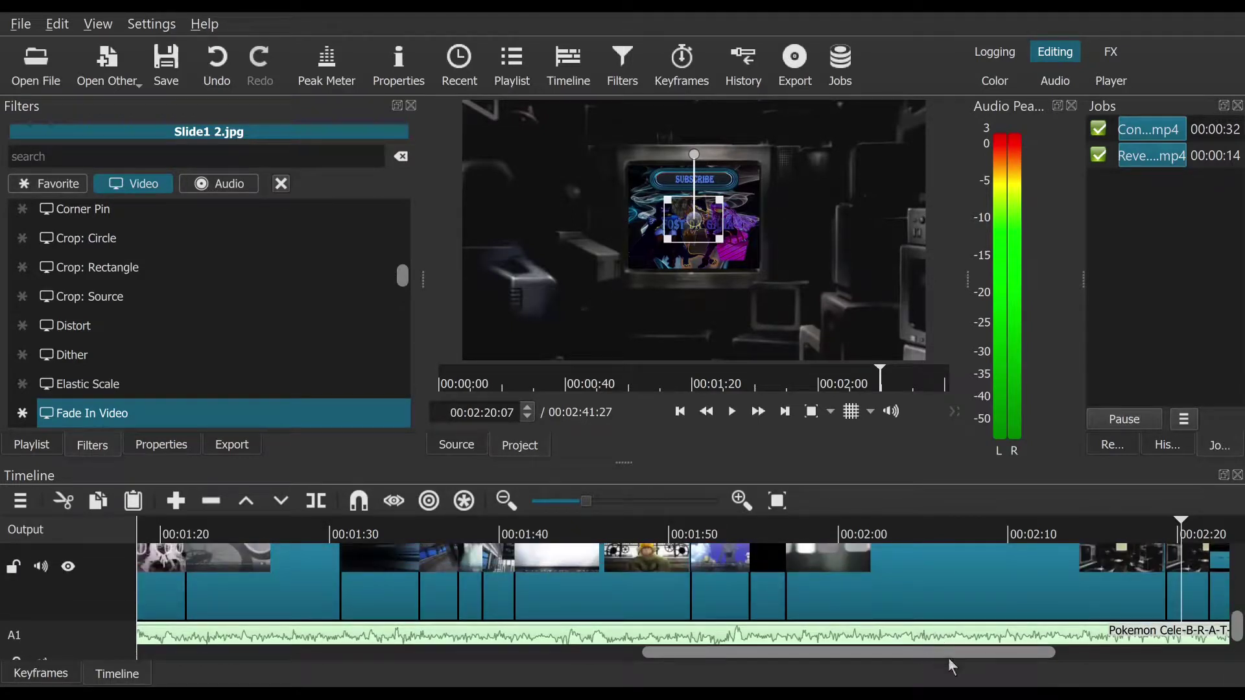
drag(949, 659, 291, 389)
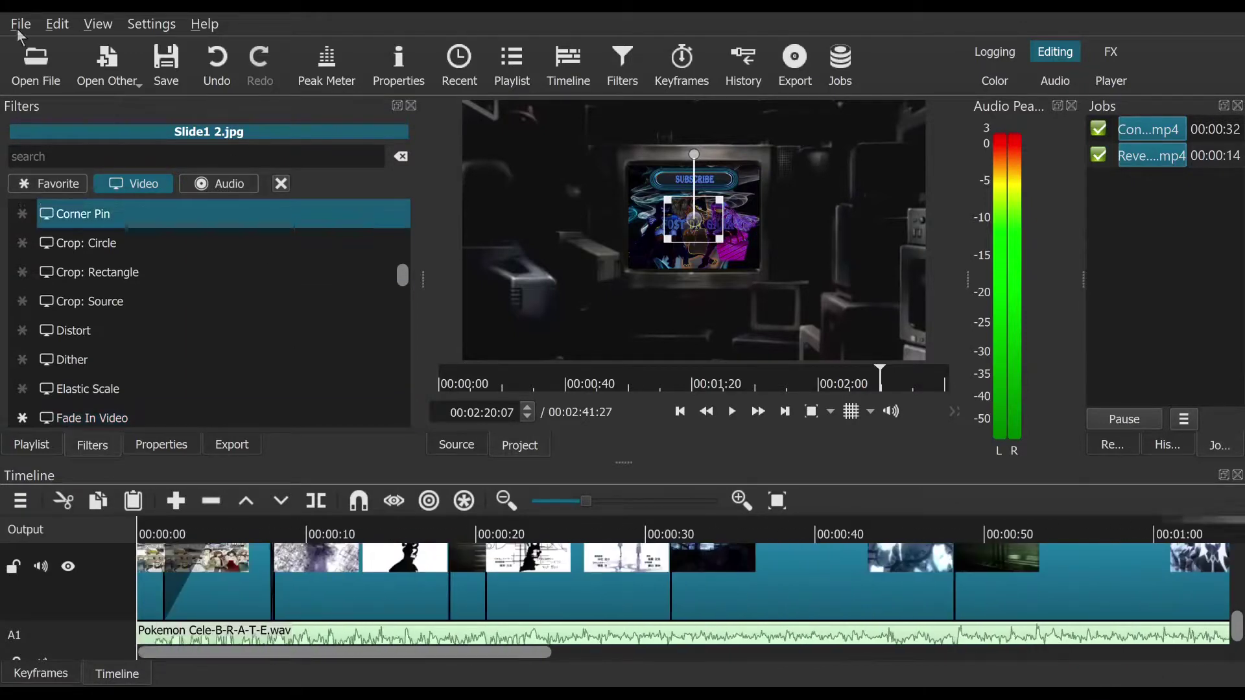